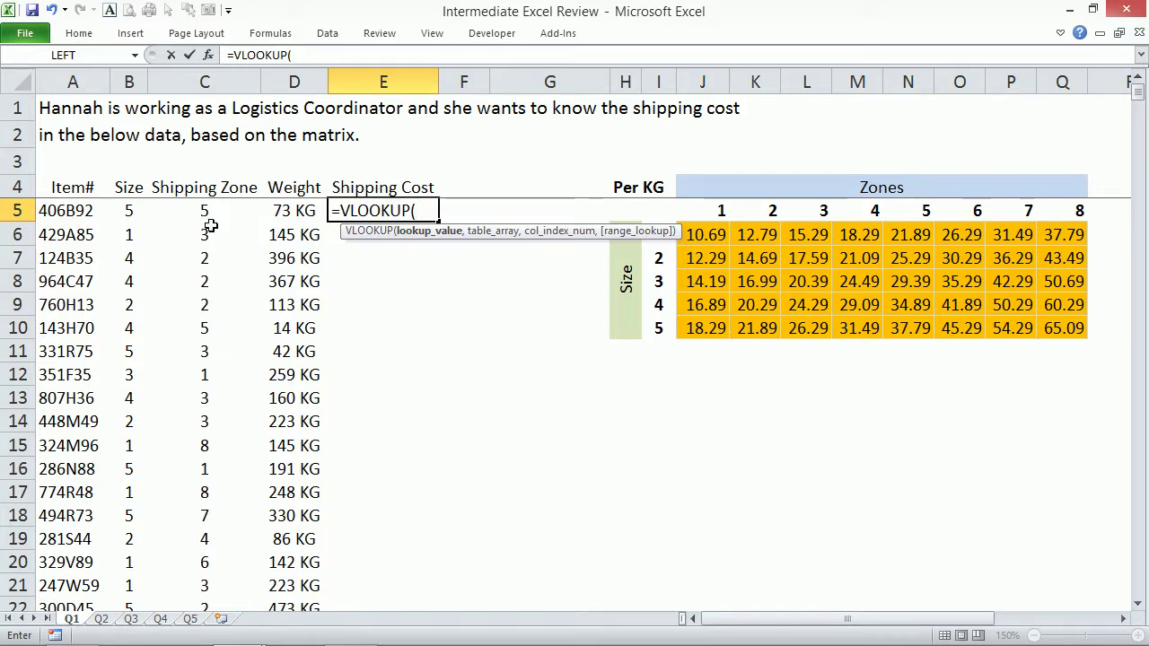
Complete =VLOOKUP(B5,I:Q,C5+1,0) in E5 so it returns 37.79, then start a blank workbook.
{"action": "left_click", "coordinate": [129, 209]}
{"action": "type", "text": ","}
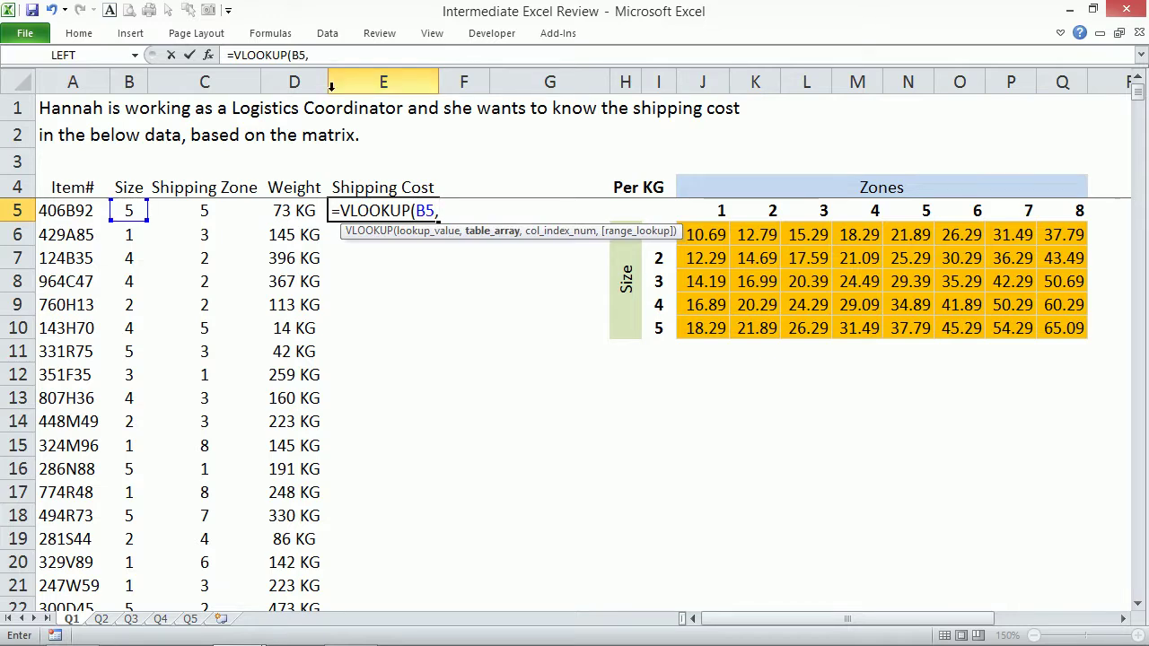
{"action": "left_click_drag", "start_coordinate": [655, 81], "coordinate": [1052, 82]}
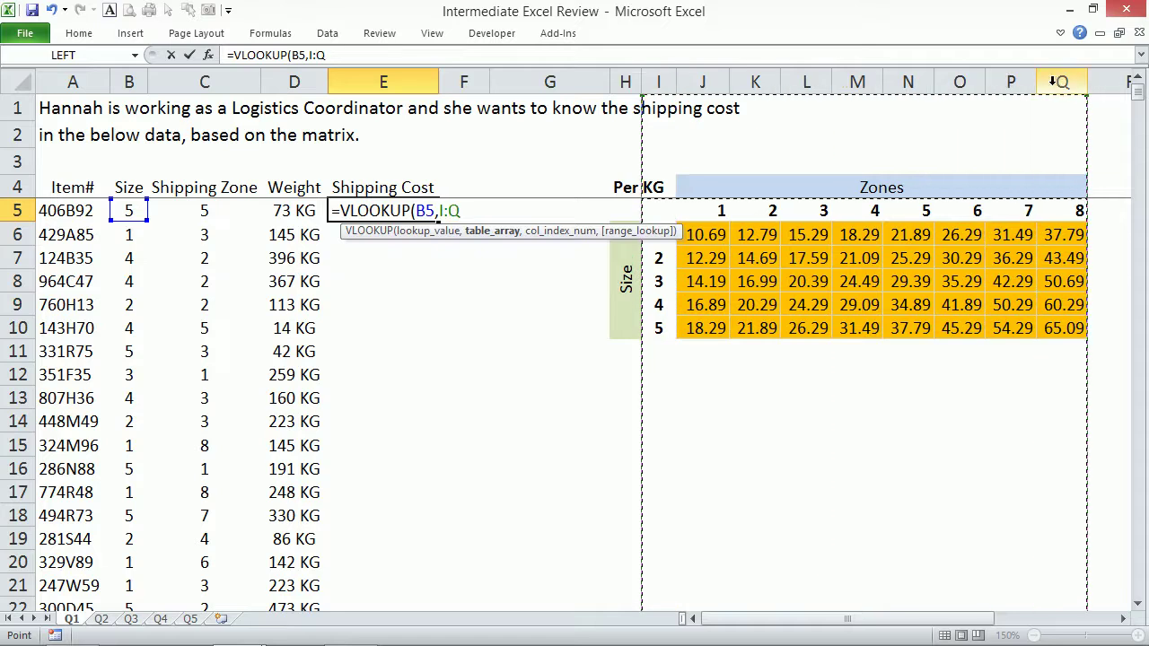
{"action": "type", "text": ","}
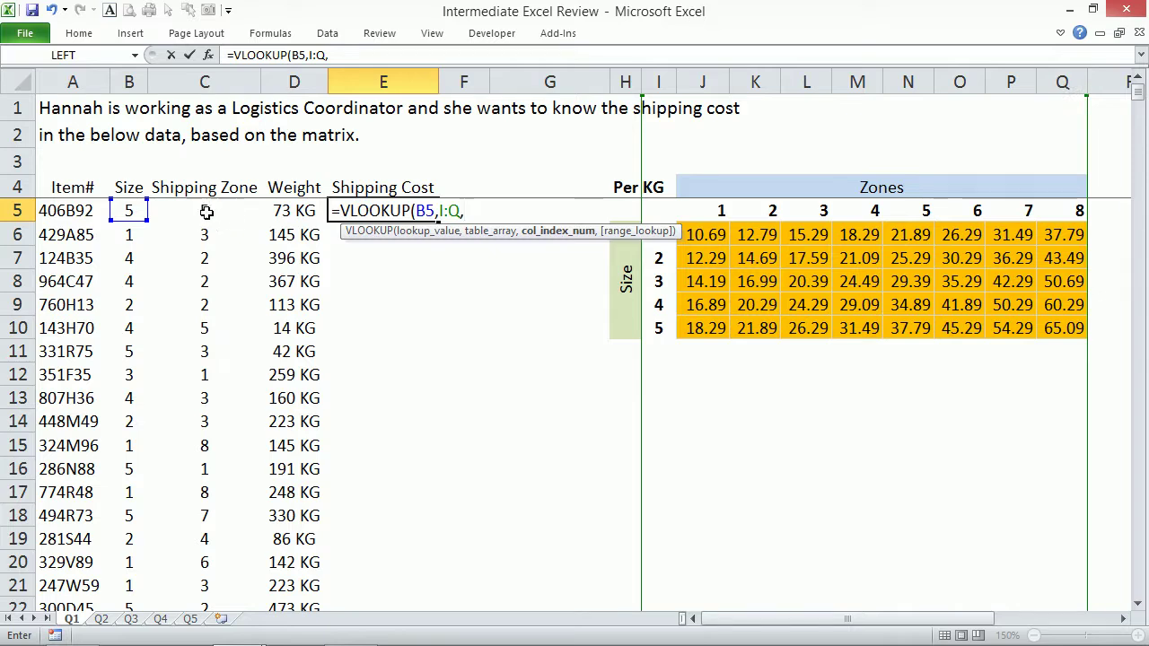
{"action": "left_click", "coordinate": [195, 210]}
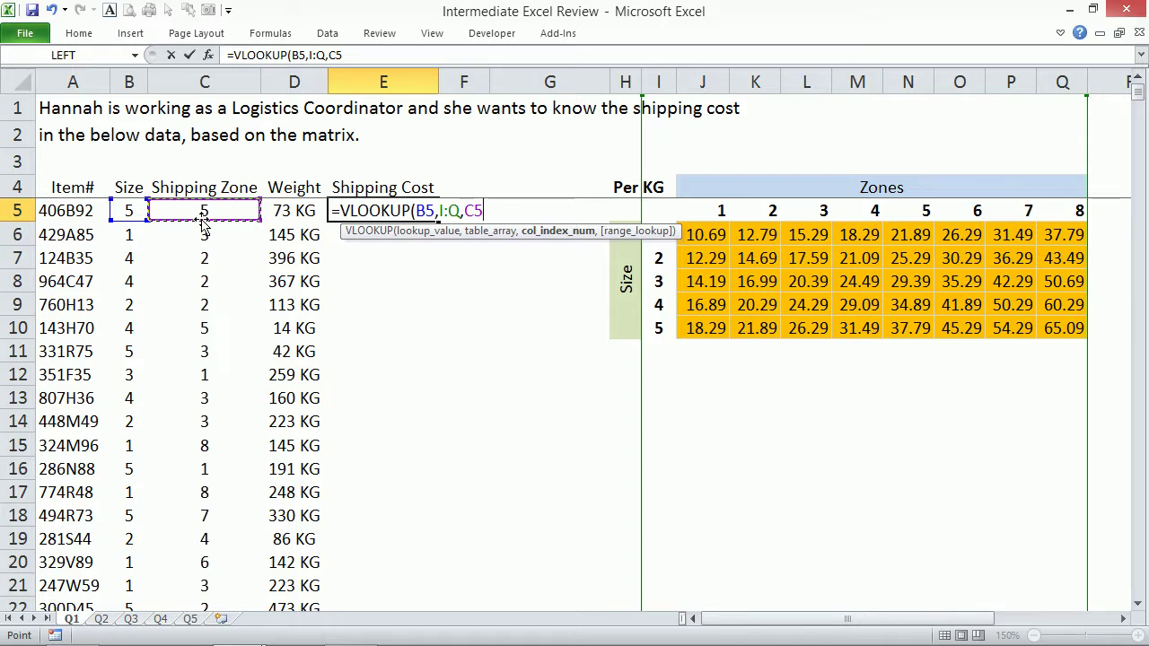
{"action": "type", "text": "+1,"}
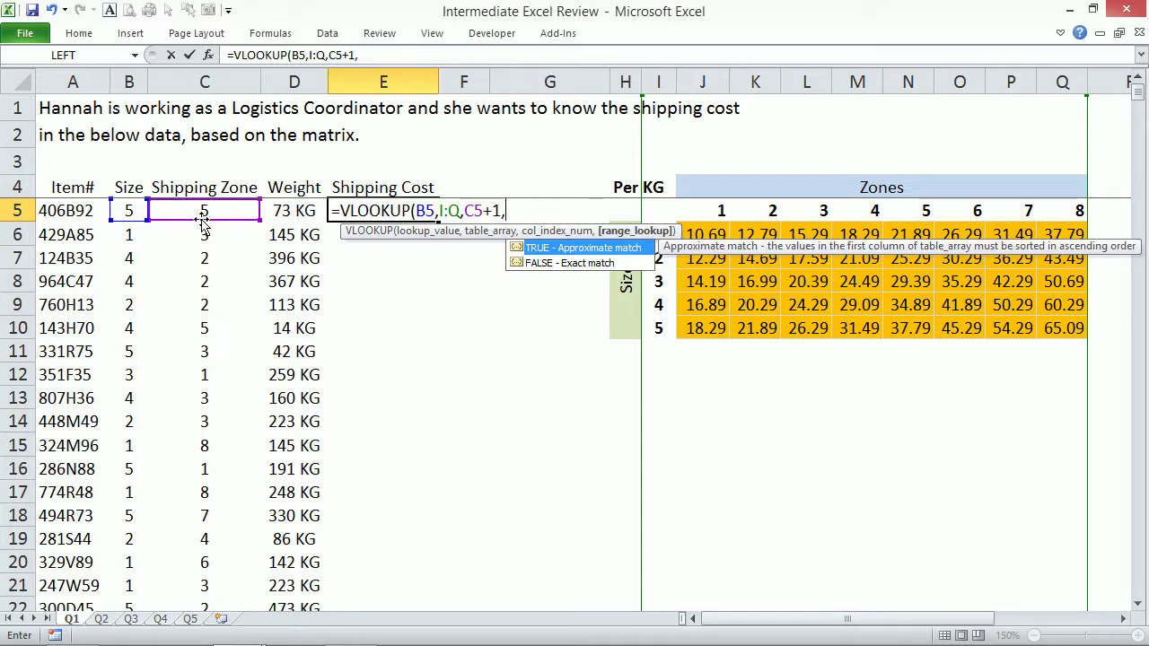
{"action": "type", "text": "0"}
{"action": "type", "text": ")"}
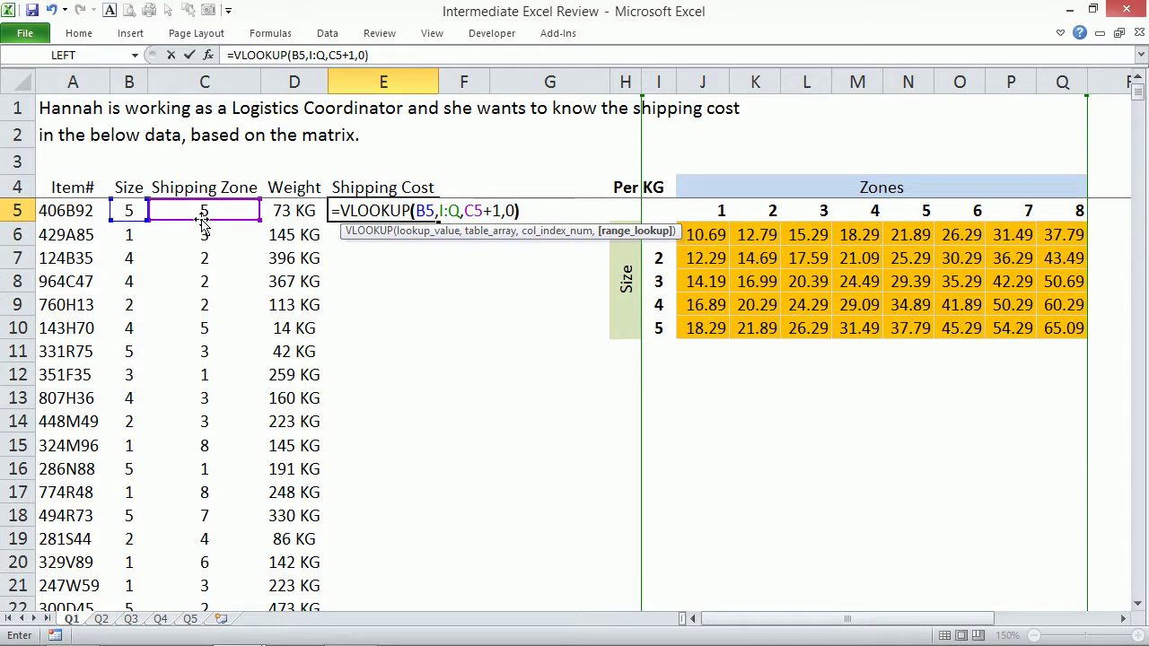
{"action": "key", "text": "ctrl+Return"}
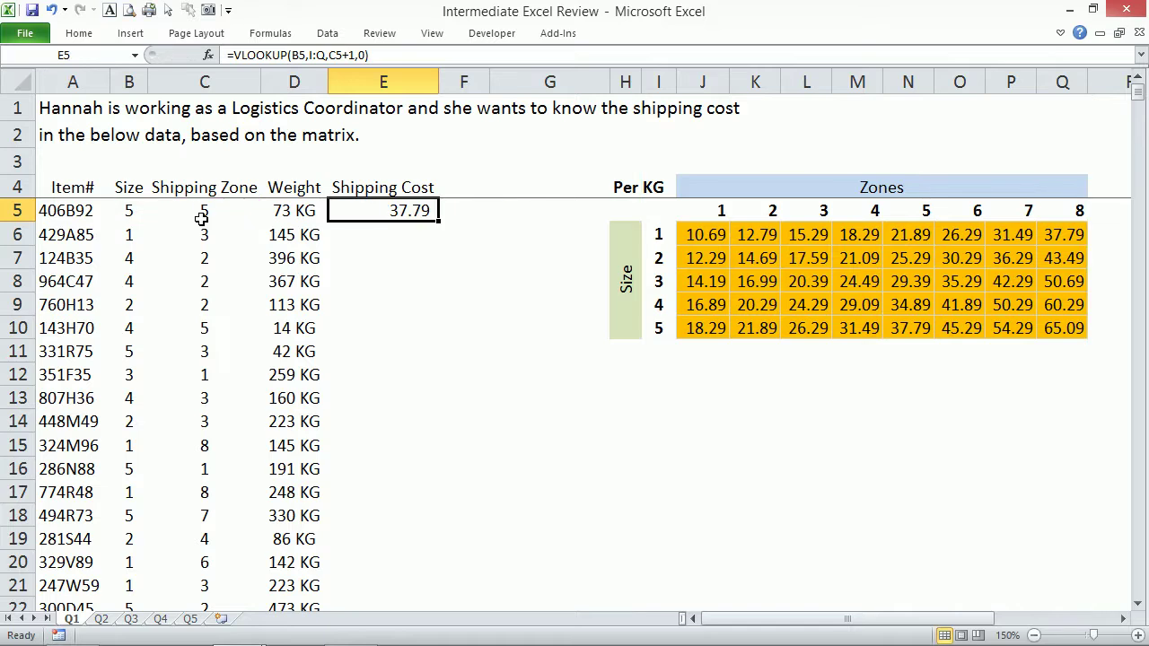
{"action": "key", "text": "ctrl+n"}
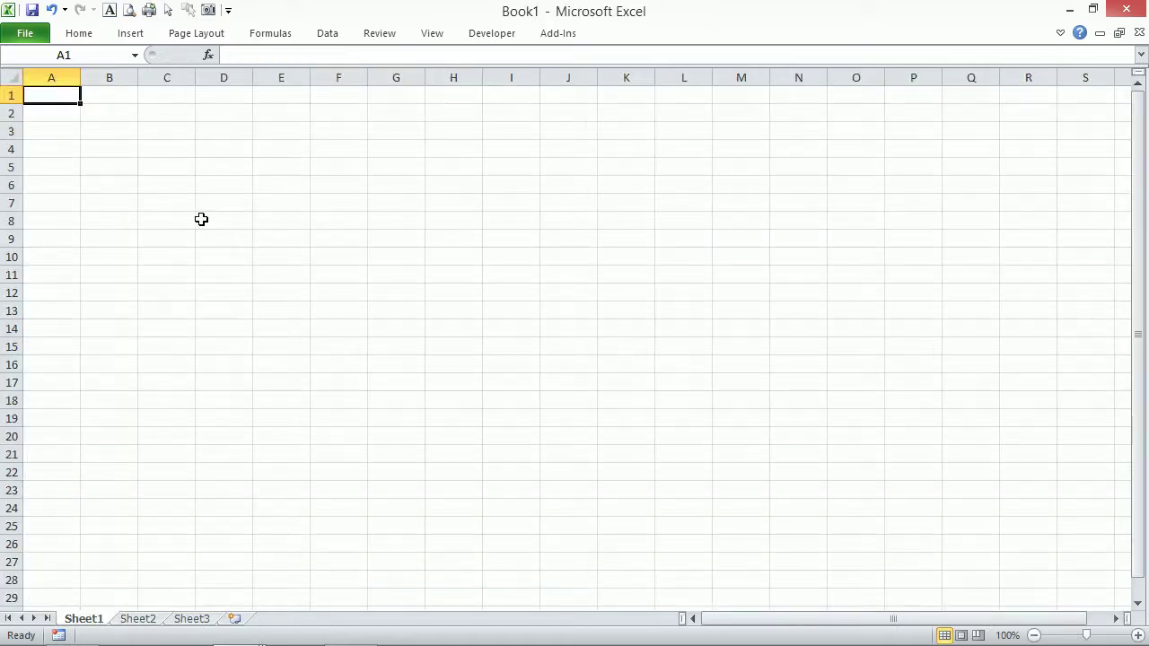
Enter TRUE in A1 and FALSE in A2.
{"action": "type", "text": "TRUE"}
{"action": "key", "text": "Return"}
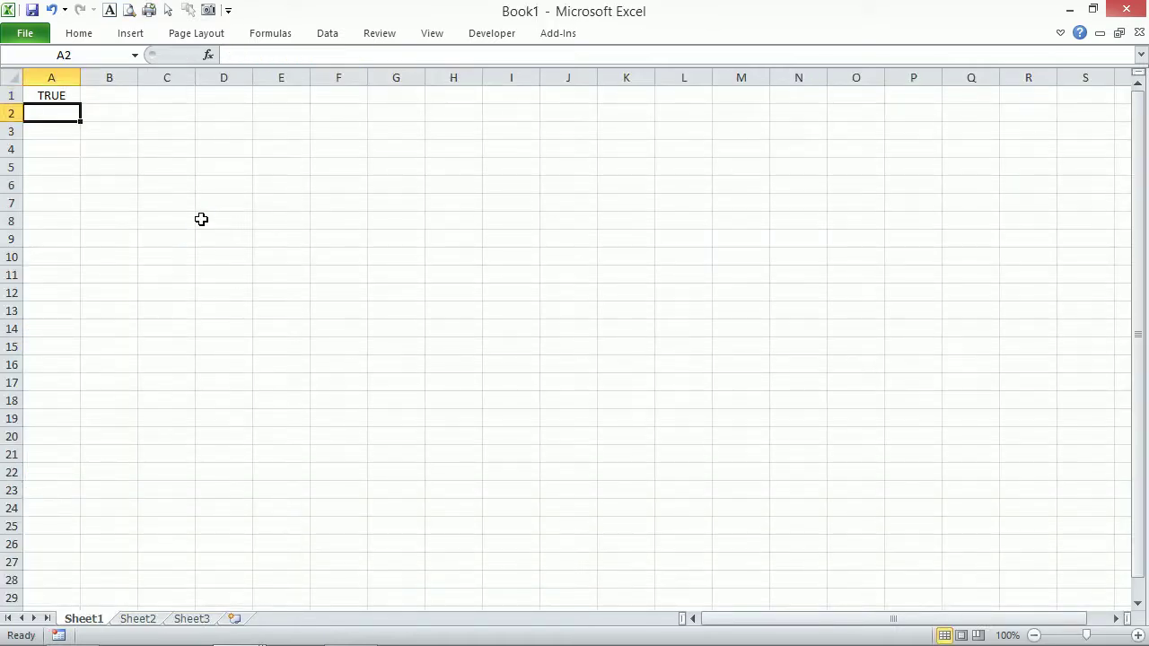
{"action": "type", "text": "FALSE"}
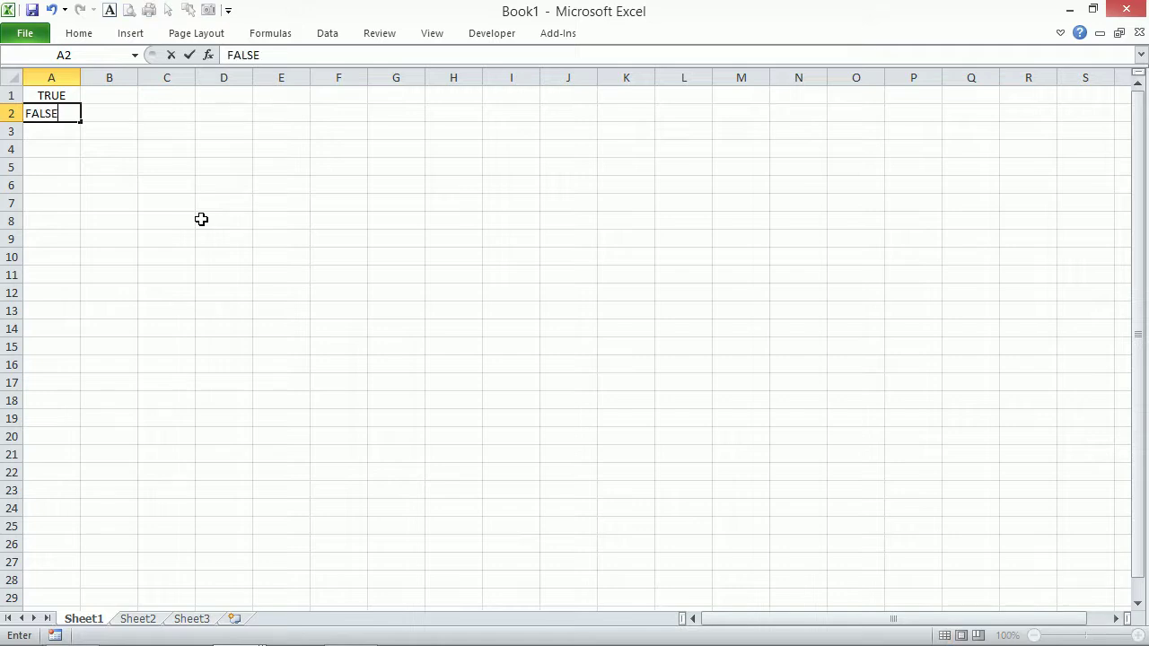
{"action": "key", "text": "Return"}
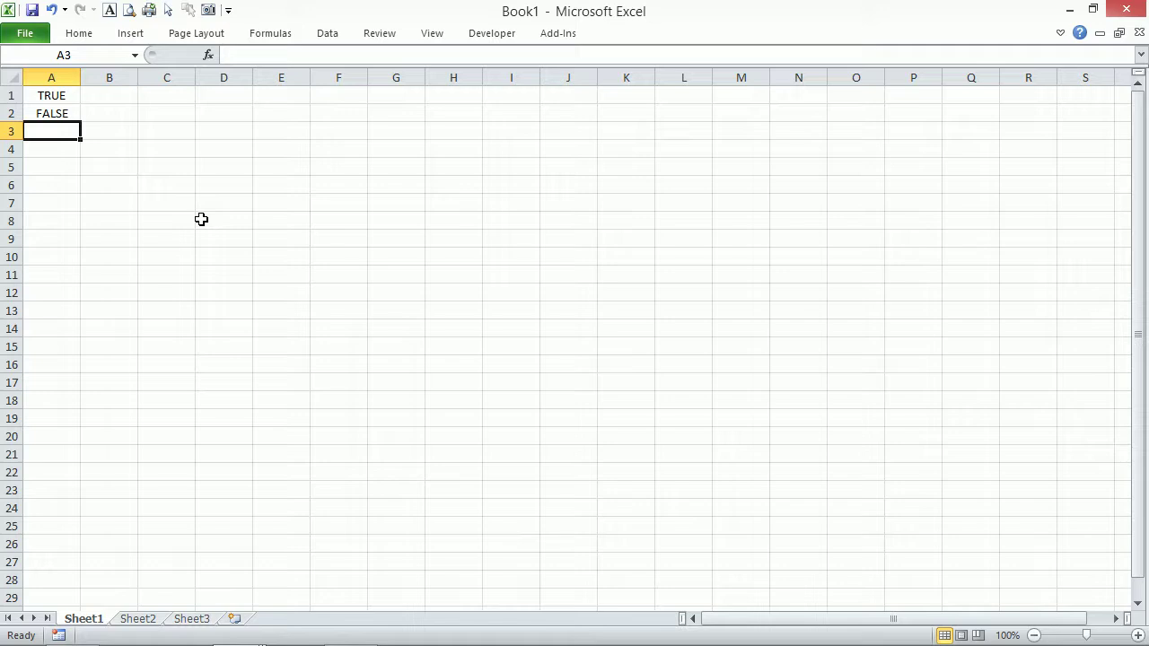
Put the double-negative formula =--A1 in B1 and copy it down to B2.
{"action": "key", "text": "Up"}
{"action": "key", "text": "Up"}
{"action": "key", "text": "Right"}
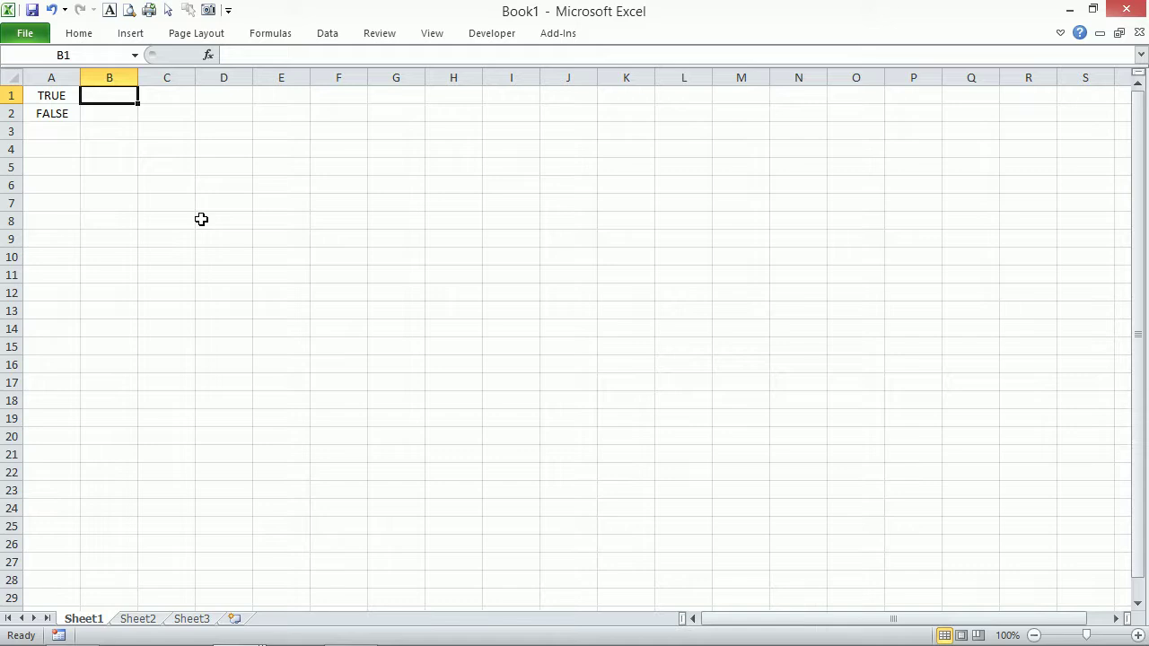
{"action": "type", "text": "-"}
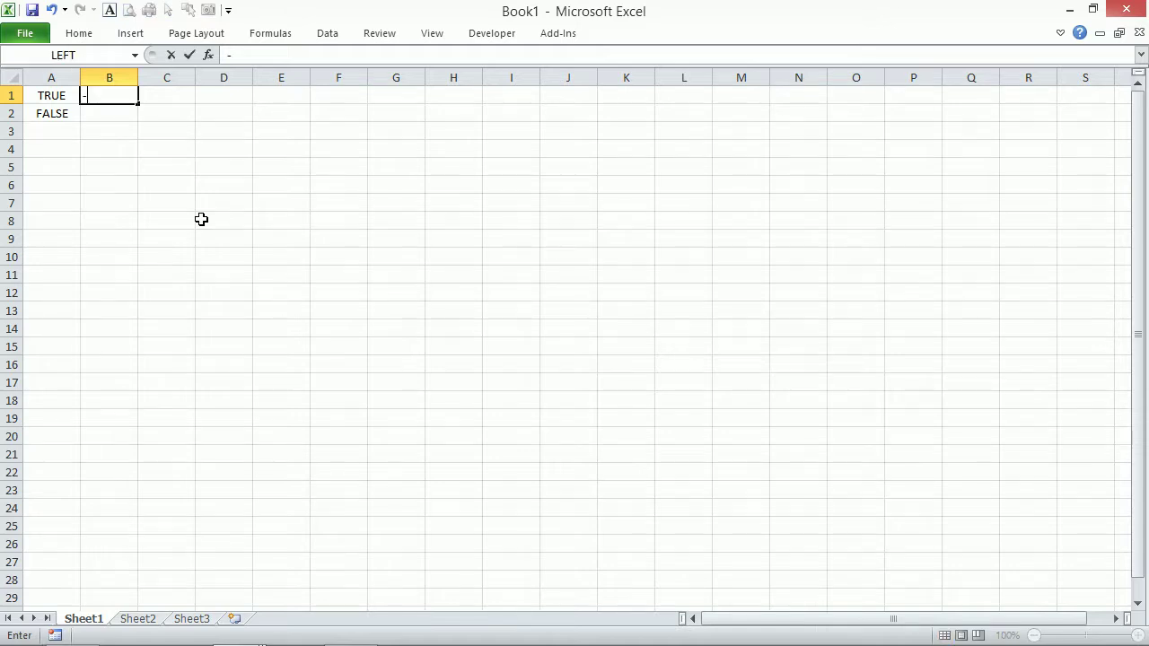
{"action": "type", "text": "-A1"}
{"action": "key", "text": "Return"}
{"action": "key", "text": "Up"}
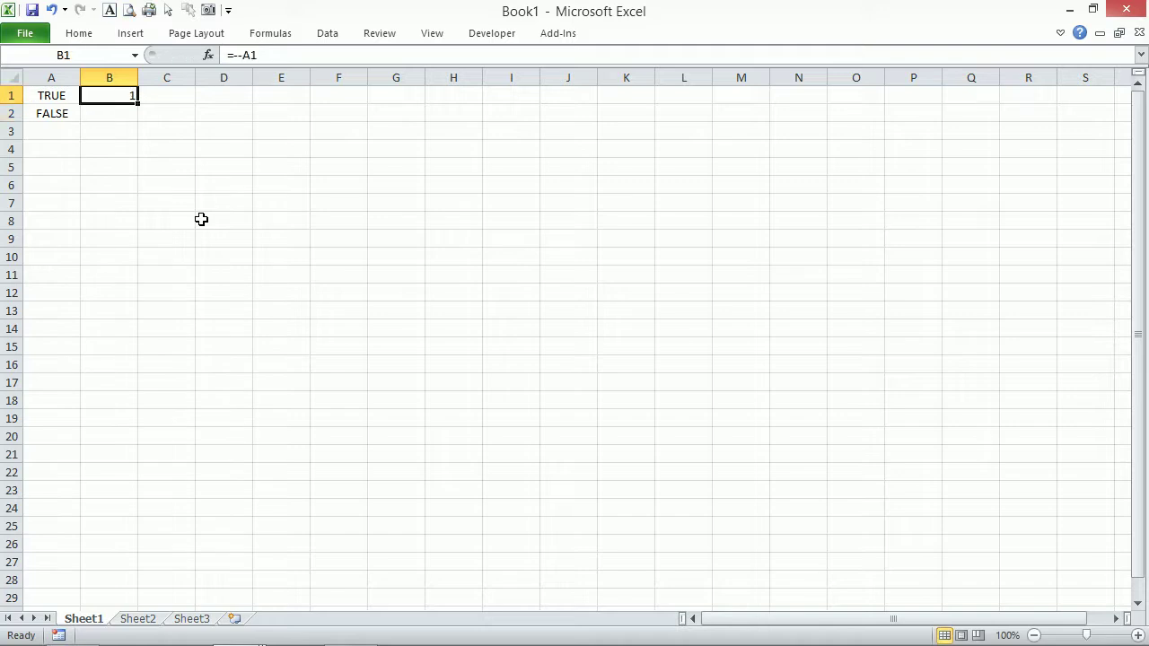
{"action": "left_click_drag", "start_coordinate": [138, 105], "coordinate": [141, 115]}
Put =A1+0 in C1 and copy it down to C2.
{"action": "left_click", "coordinate": [174, 94]}
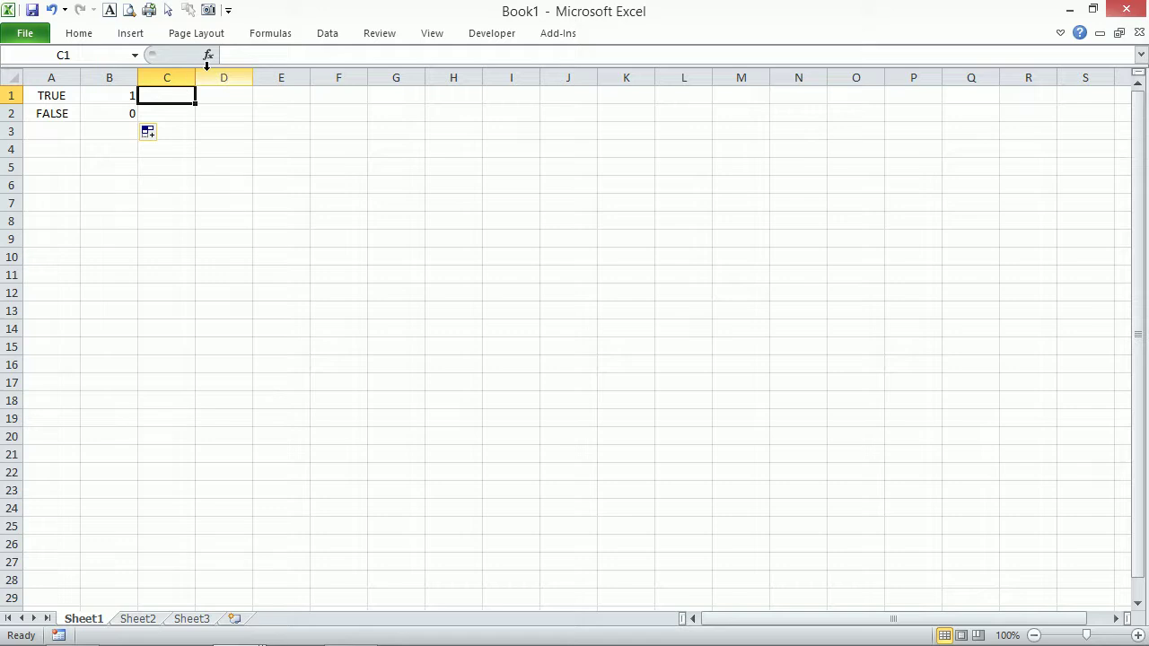
{"action": "type", "text": "="}
{"action": "key", "text": "Left"}
{"action": "key", "text": "Left"}
{"action": "type", "text": "+0"}
{"action": "key", "text": "Return"}
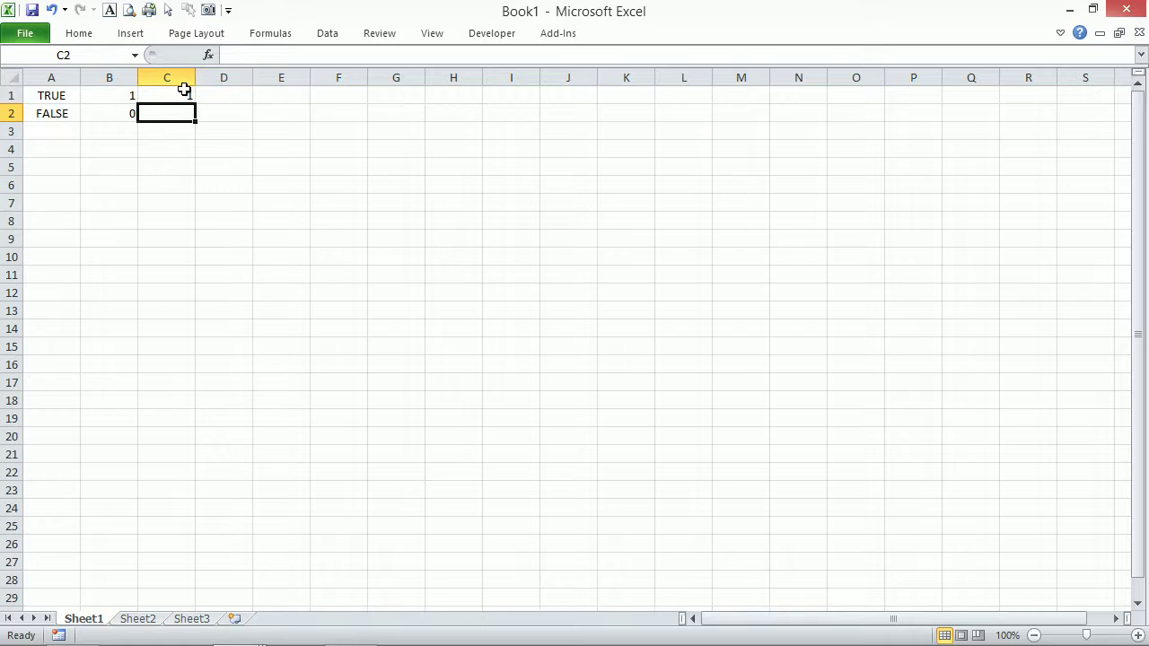
{"action": "left_click", "coordinate": [179, 79]}
{"action": "left_click", "coordinate": [178, 93]}
{"action": "left_click_drag", "start_coordinate": [194, 104], "coordinate": [199, 120]}
Put =A1-0 in D1, then close the scratch workbook.
{"action": "left_click", "coordinate": [224, 97]}
{"action": "type", "text": "="}
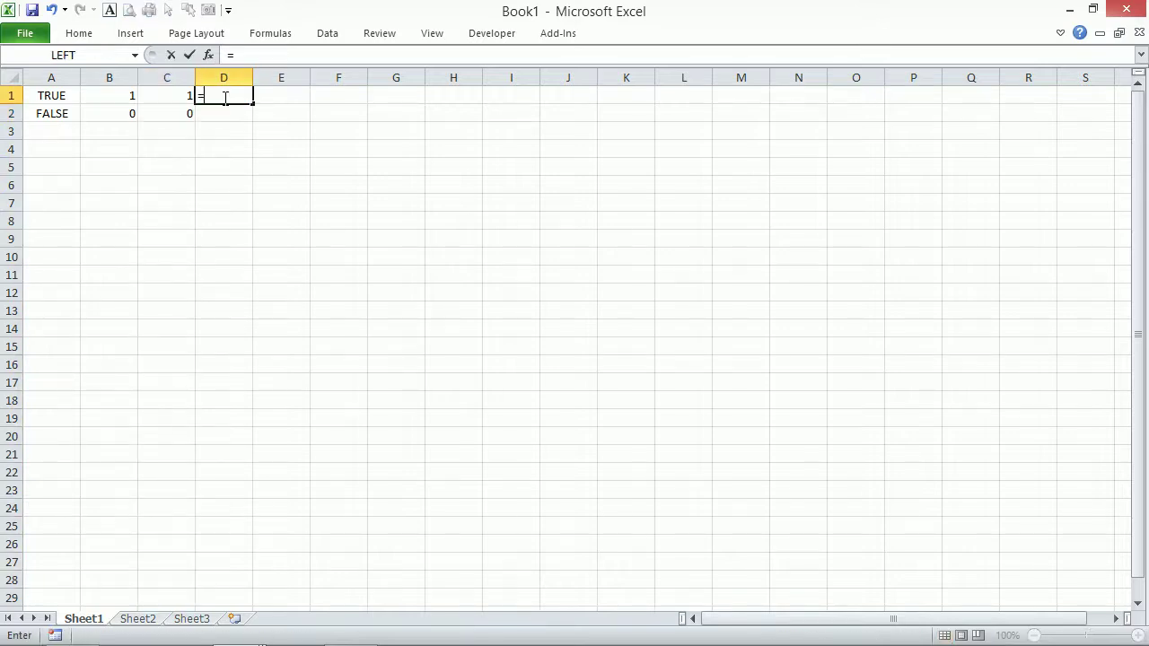
{"action": "key", "text": "Left"}
{"action": "key", "text": "Left"}
{"action": "key", "text": "Left"}
{"action": "type", "text": "-0"}
{"action": "key", "text": "Return"}
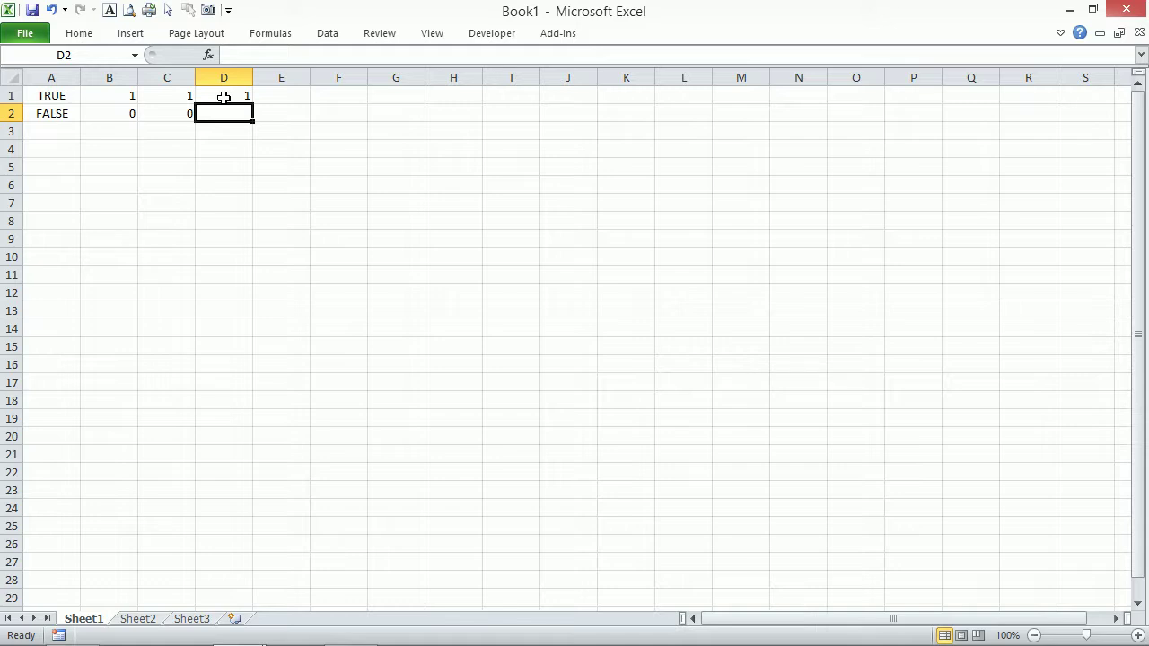
{"action": "left_click", "coordinate": [1127, 9]}
Discard Book1 without saving and check the matrix rate for size 5, zone 5.
{"action": "left_click", "coordinate": [575, 352]}
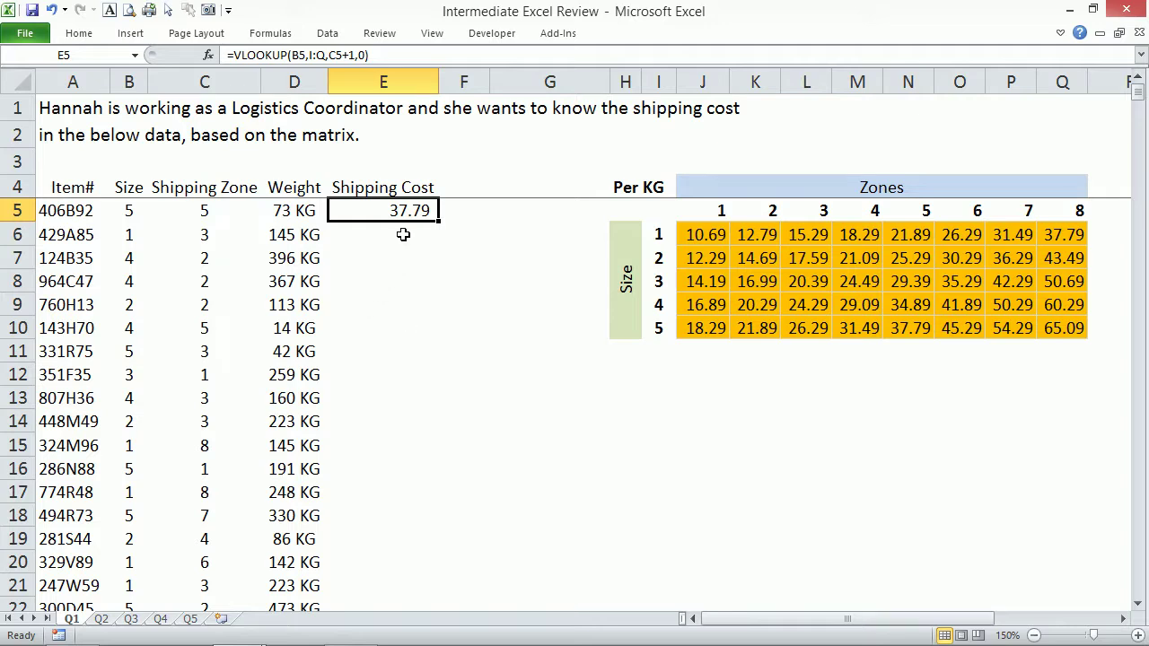
{"action": "left_click", "coordinate": [909, 334]}
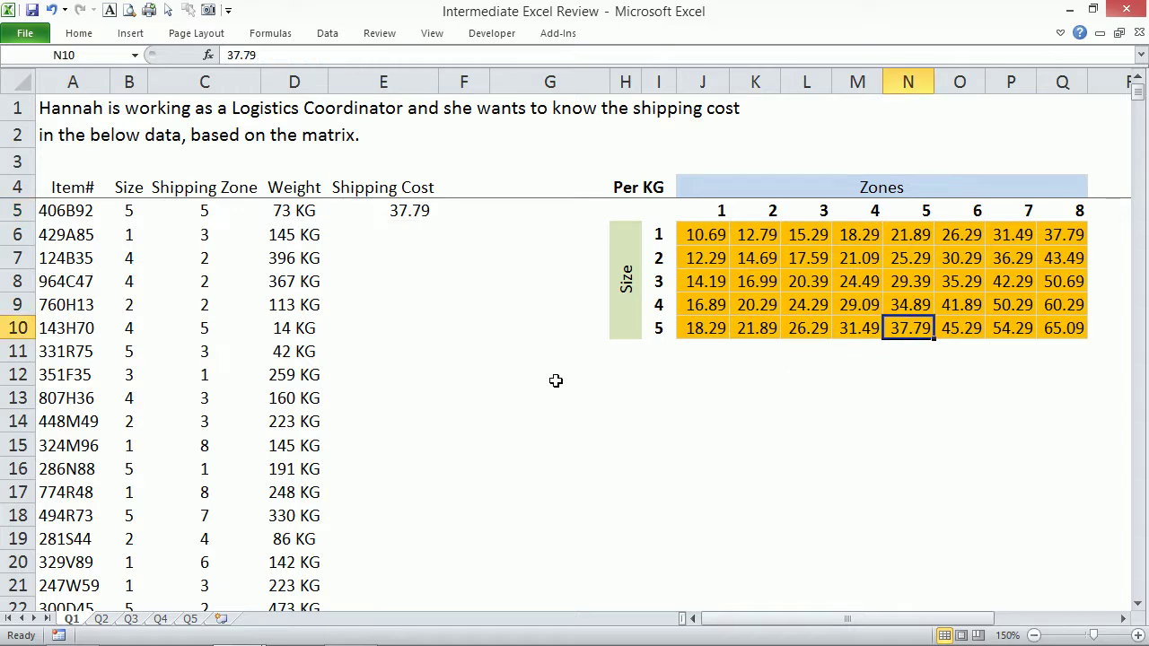
{"action": "left_click", "coordinate": [383, 209]}
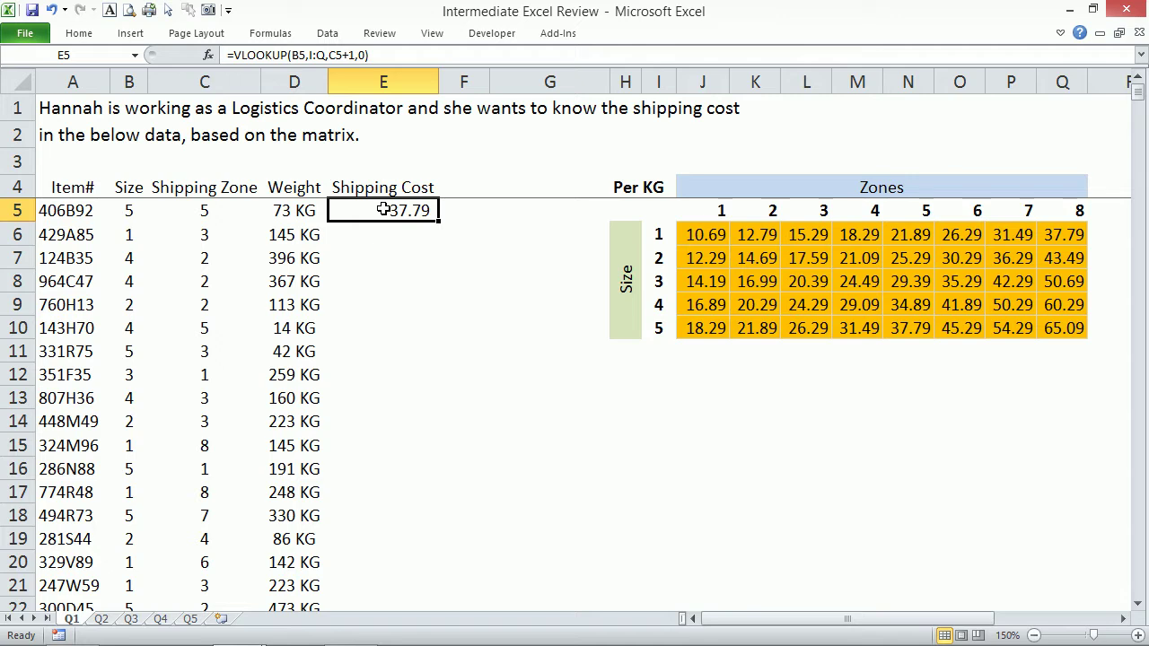
Fill E5's VLOOKUP down column E, giving 15.29, 20.29 and onward.
{"action": "double_click", "coordinate": [438, 221]}
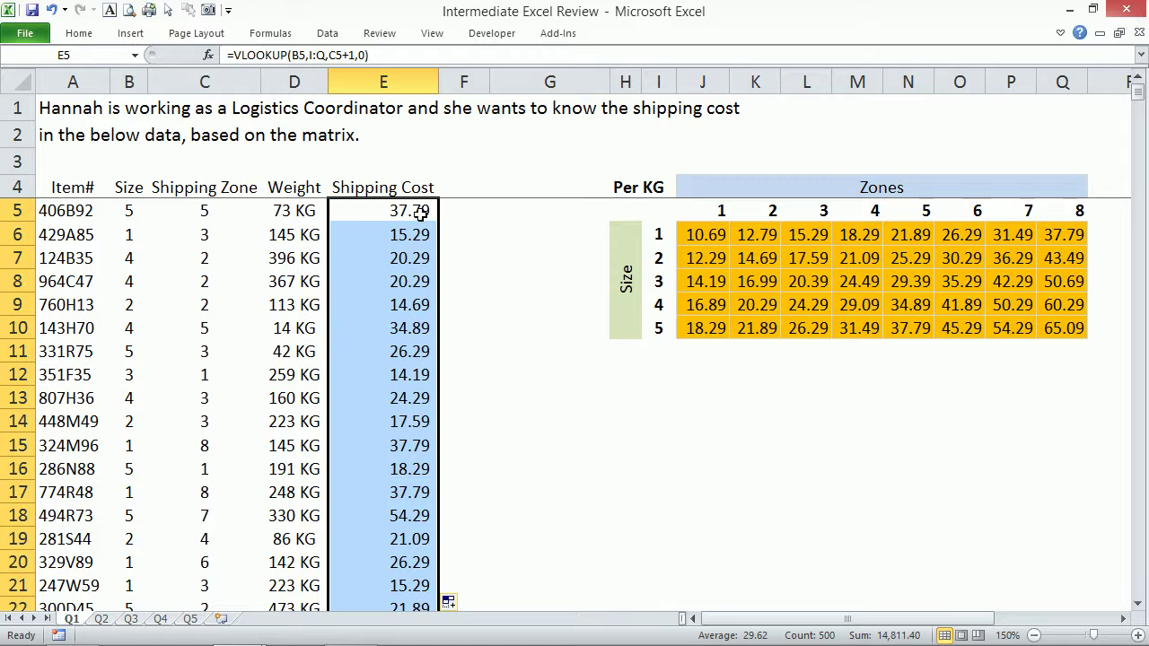
{"action": "key", "text": "ctrl+z"}
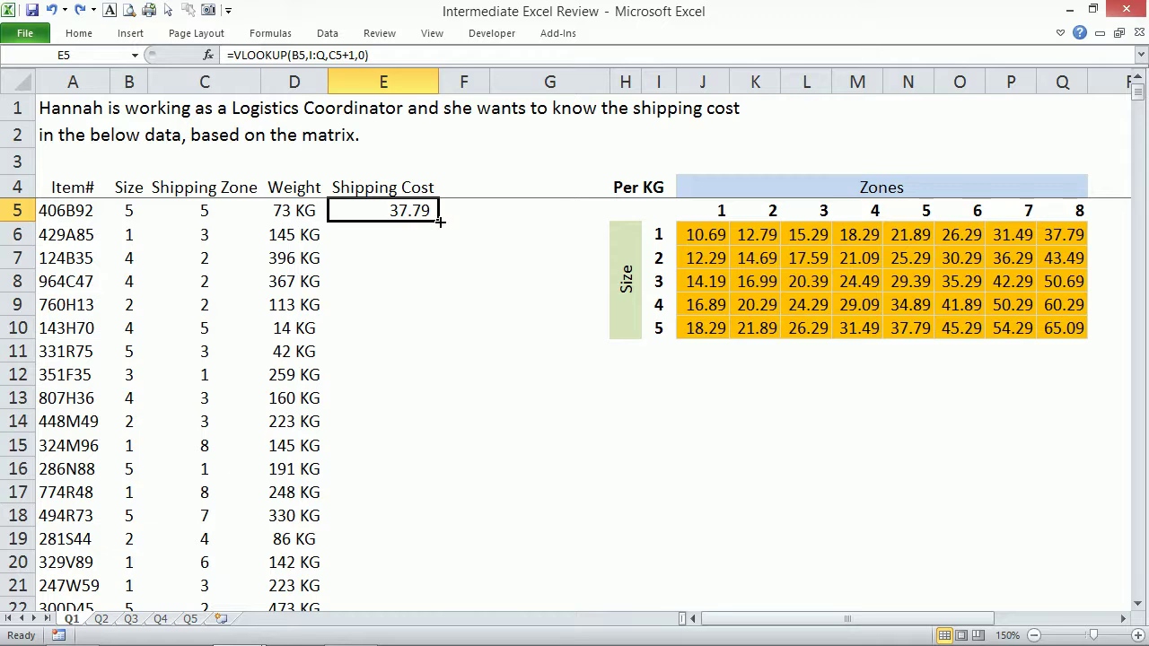
{"action": "double_click", "coordinate": [438, 219]}
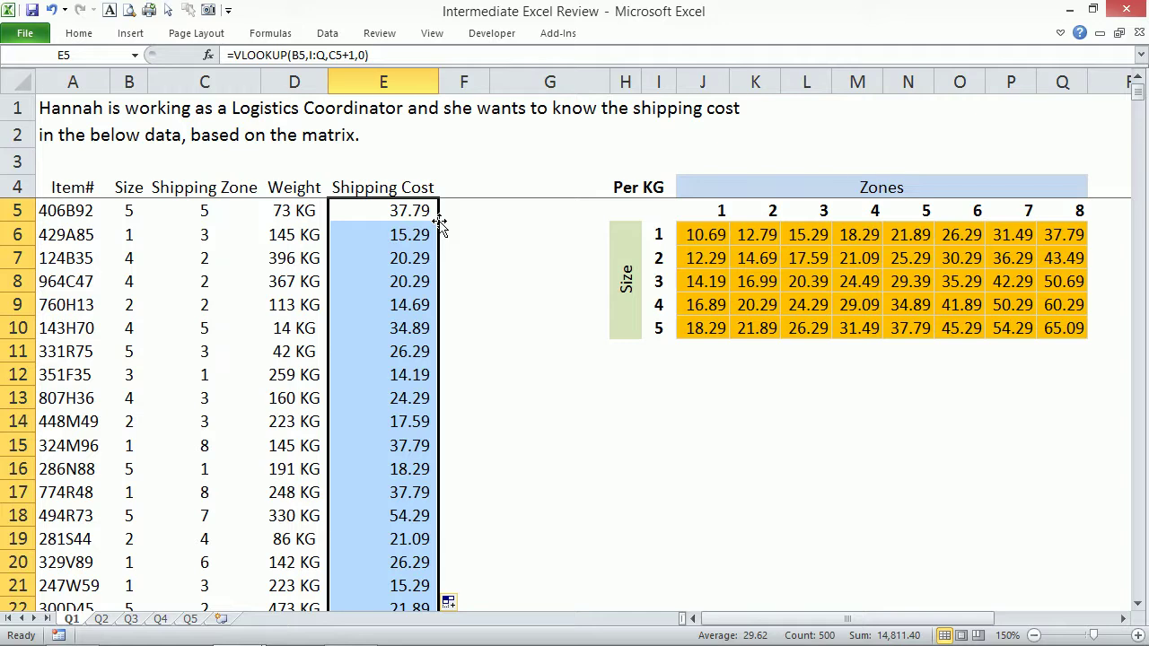
{"action": "key", "text": "ctrl+z"}
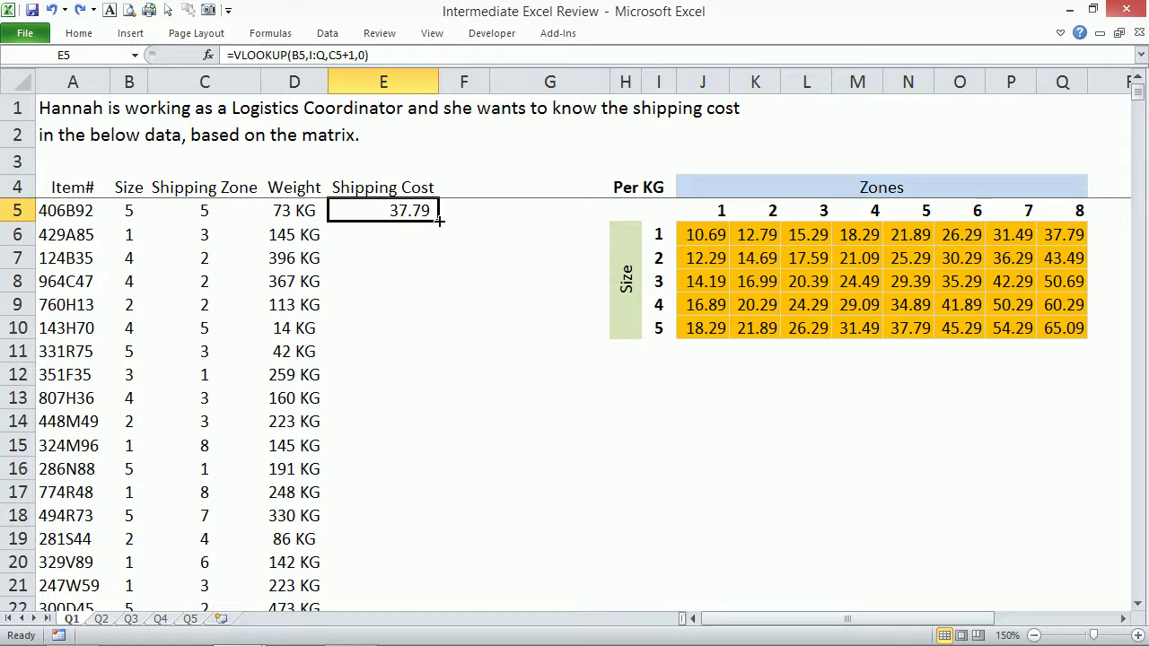
{"action": "double_click", "coordinate": [439, 219]}
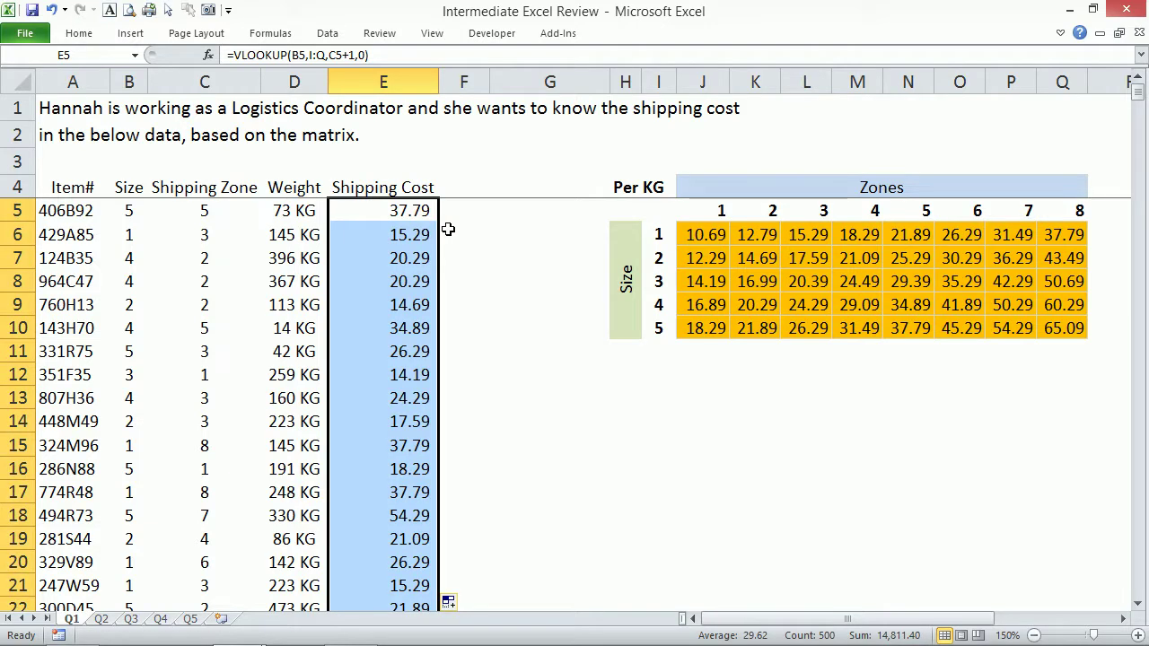
{"action": "key", "text": "ctrl+Down"}
{"action": "key", "text": "ctrl+Up"}
{"action": "key", "text": "Down"}
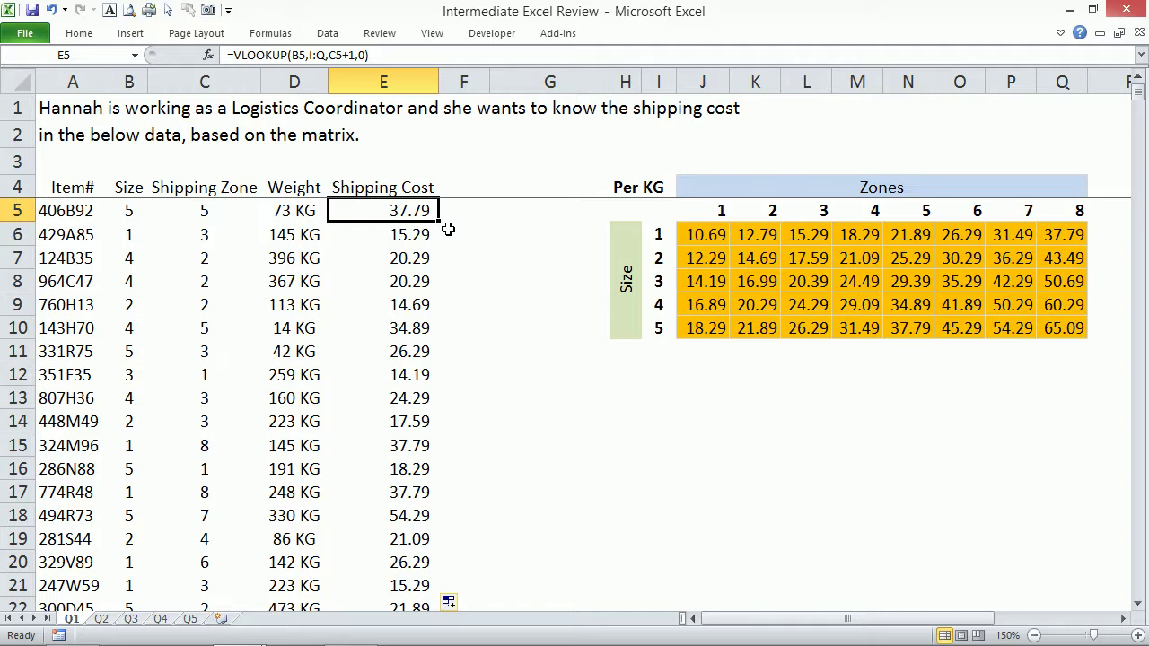
{"action": "key", "text": "Right"}
Start =INDEX( in F5 with the rate matrix J6:Q10 as its array.
{"action": "type", "text": "=INDEX("}
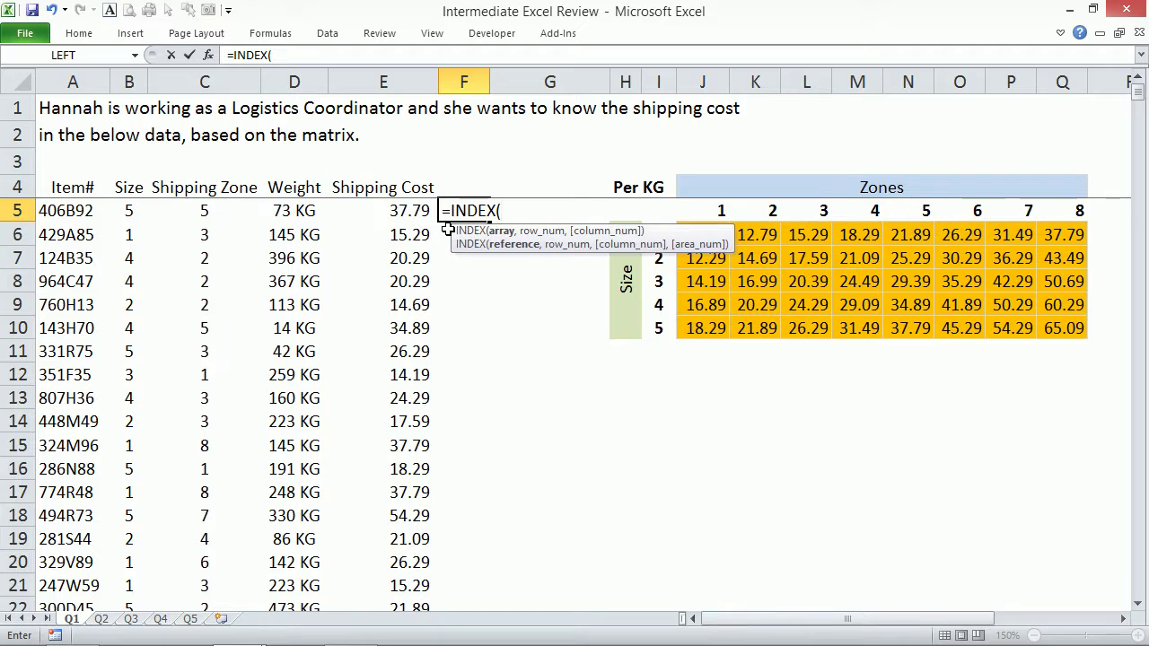
{"action": "left_click", "coordinate": [742, 235]}
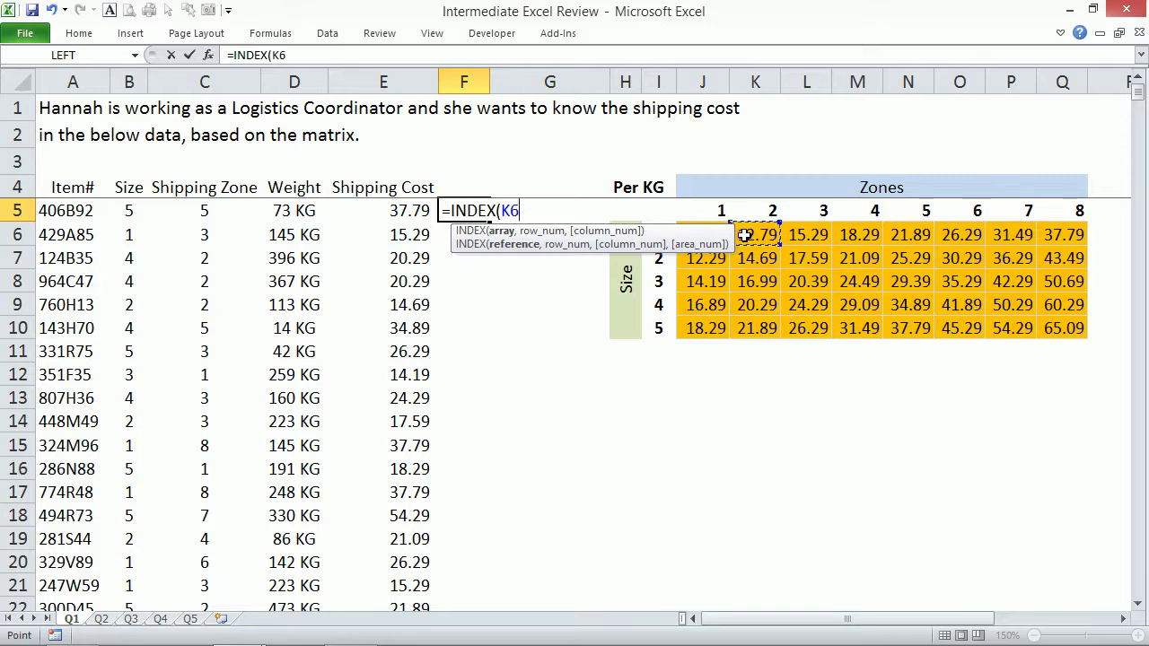
{"action": "key", "text": "Left"}
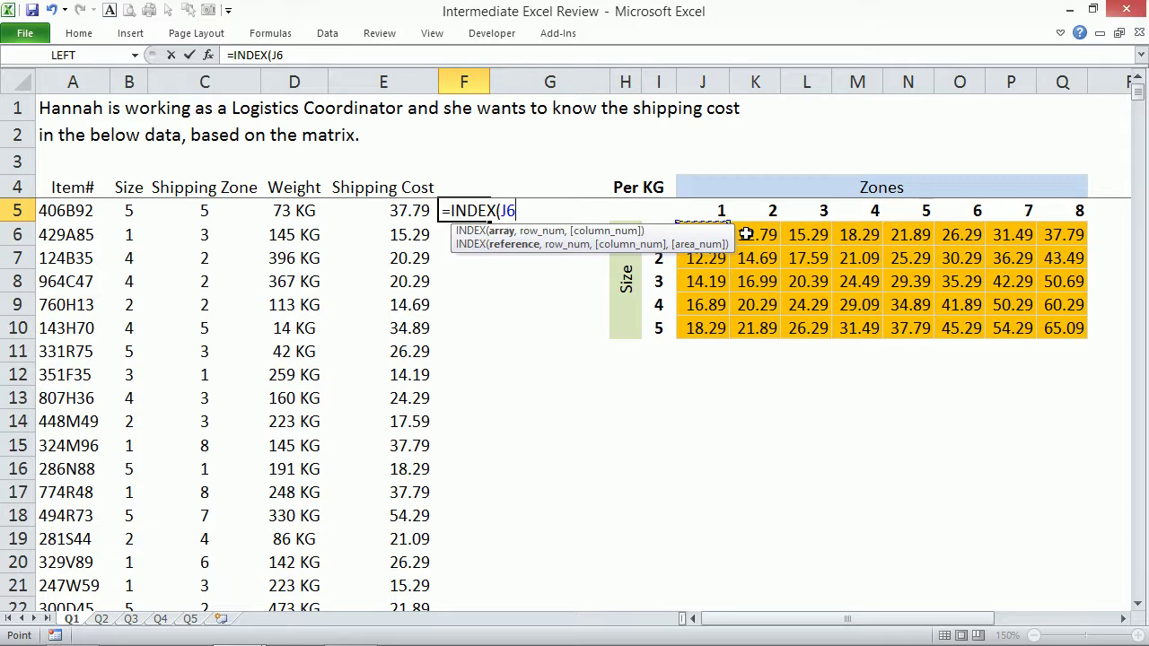
{"action": "key", "text": "ctrl+shift+Right"}
{"action": "key", "text": "ctrl+shift+Down"}
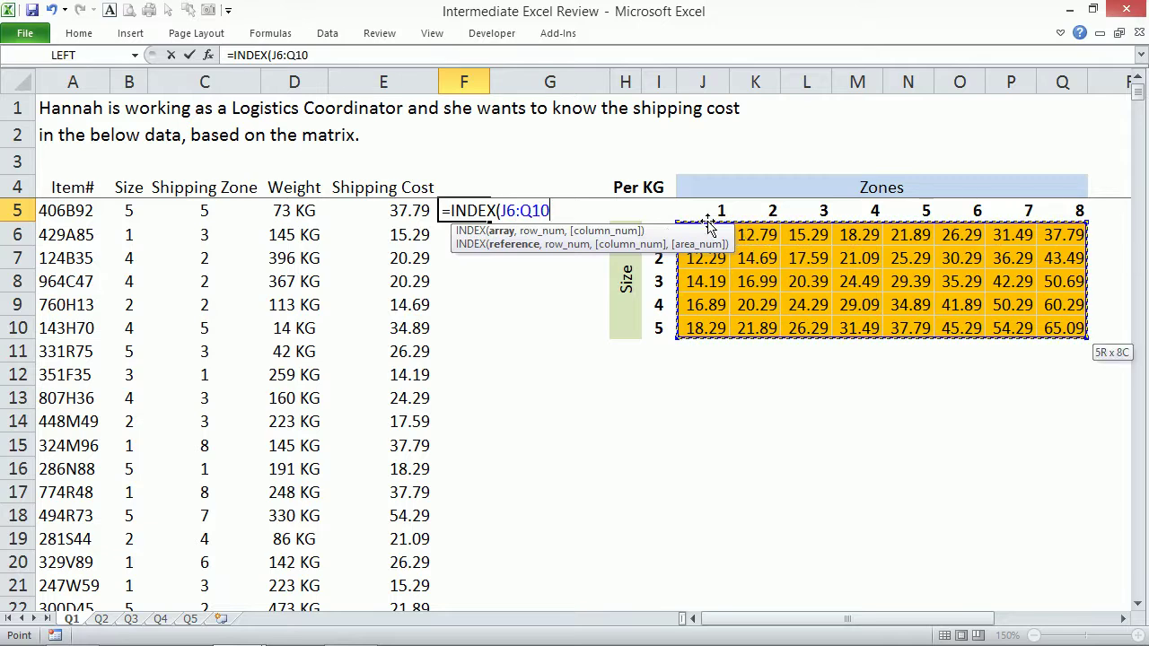
{"action": "left_click_drag", "start_coordinate": [658, 249], "coordinate": [543, 296]}
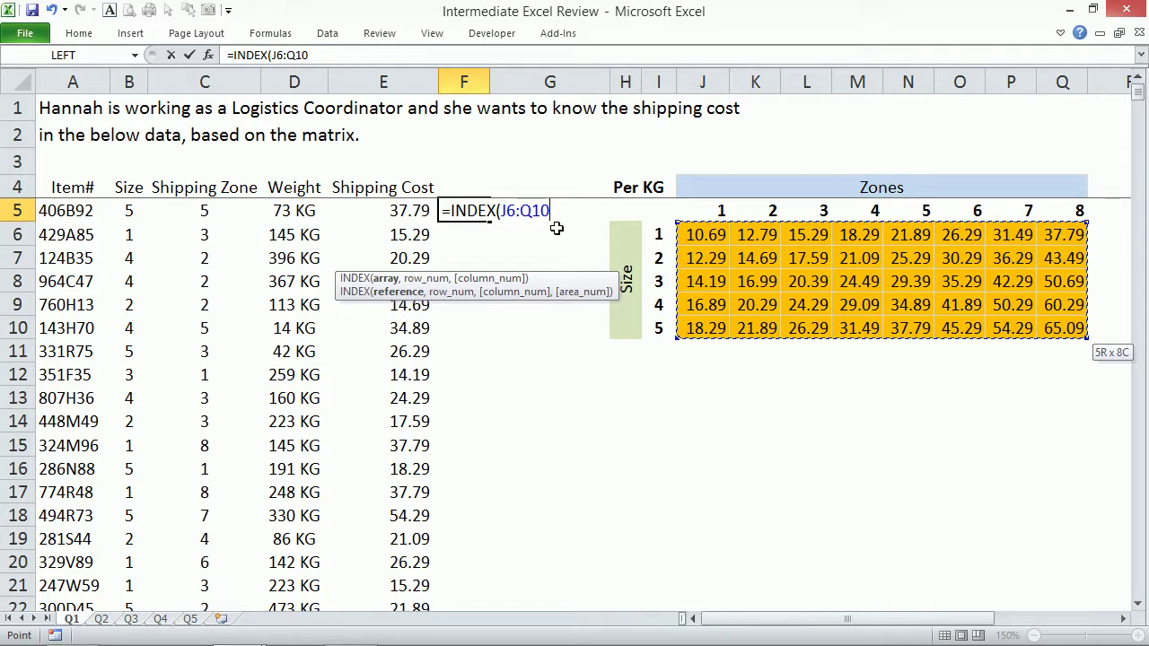
Cycle the matrix reference through F4 modes, ending fully absolute as $J$6:$Q$10.
{"action": "key", "text": "F4"}
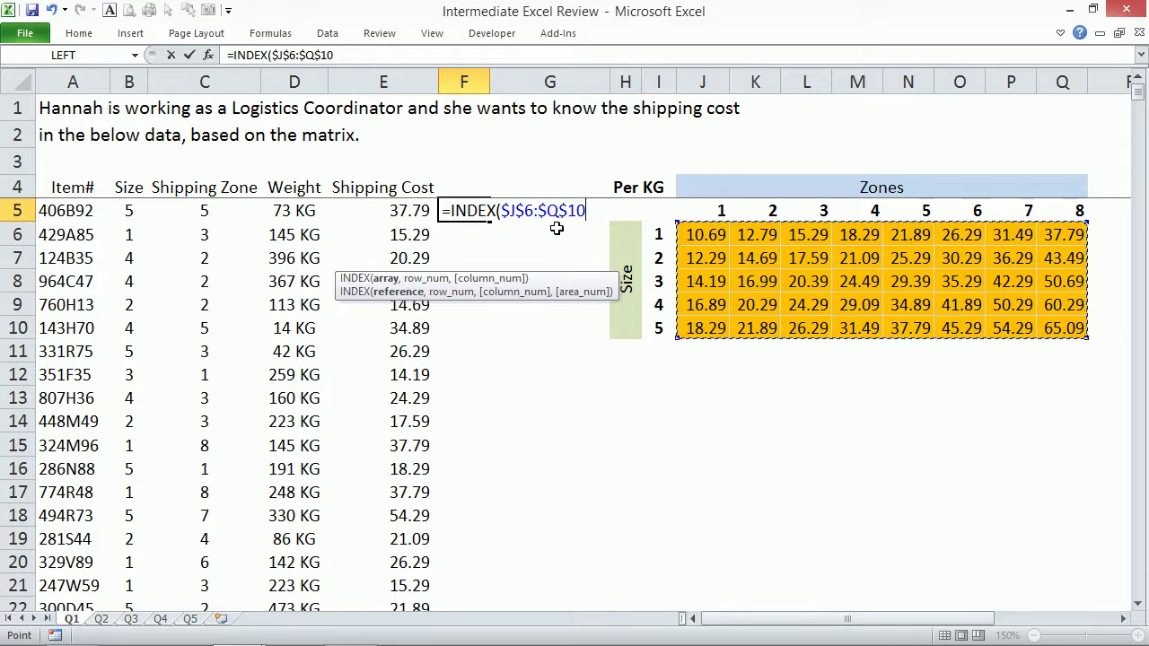
{"action": "key", "text": "F4"}
{"action": "key", "text": "F4"}
{"action": "key", "text": "F4"}
{"action": "key", "text": "F4"}
{"action": "key", "text": "F4"}
{"action": "key", "text": "F4"}
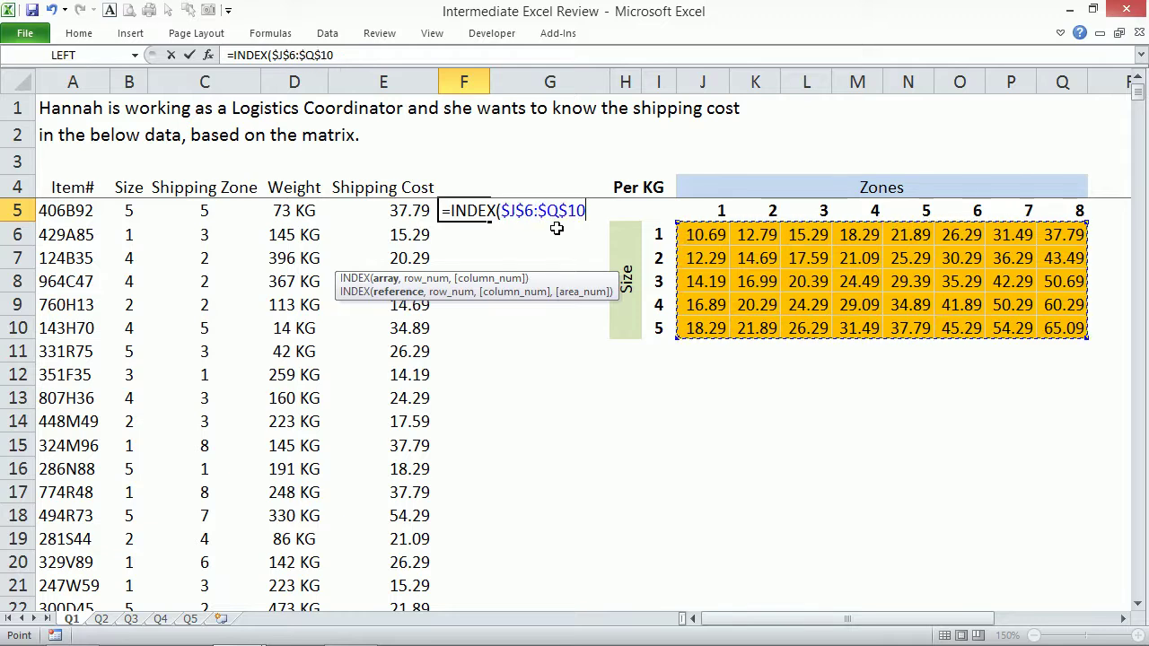
{"action": "key", "text": "F4"}
{"action": "key", "text": "F4"}
{"action": "key", "text": "F4"}
{"action": "key", "text": "F4"}
{"action": "key", "text": "F4"}
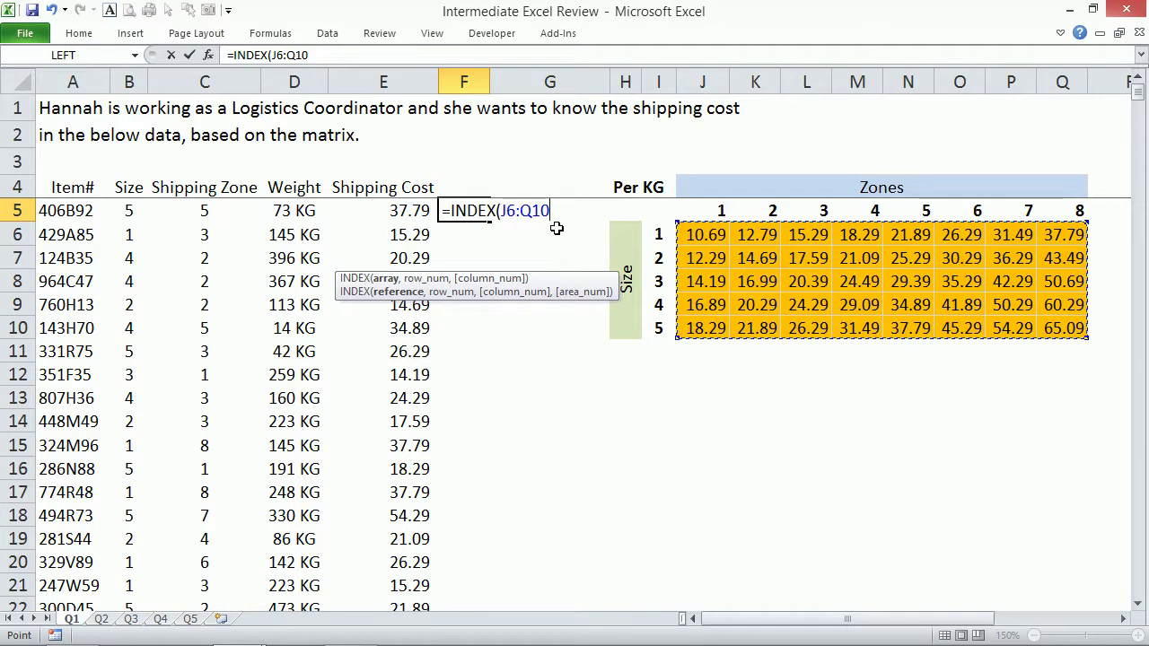
{"action": "key", "text": "F4"}
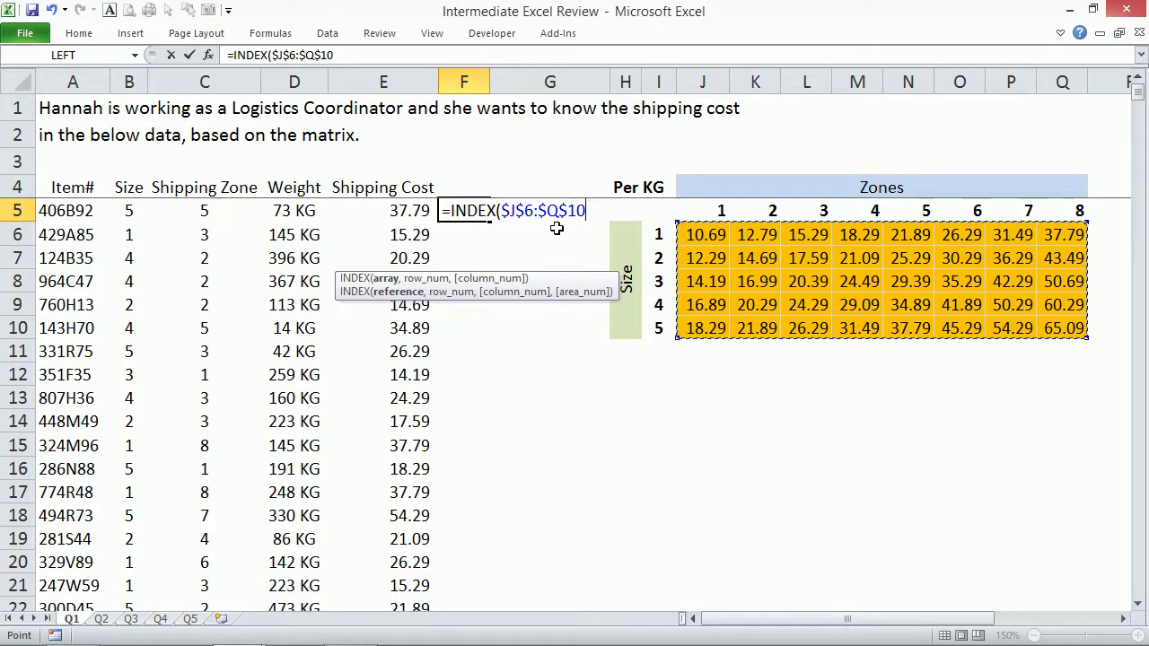
{"action": "key", "text": "F4"}
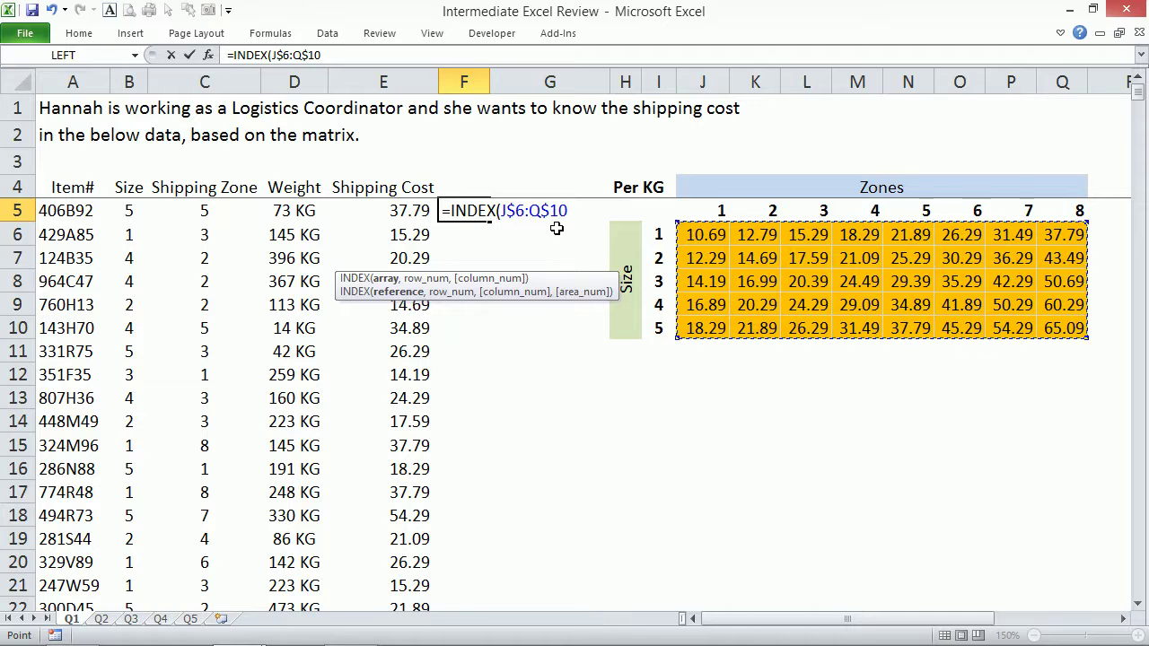
{"action": "key", "text": "F4"}
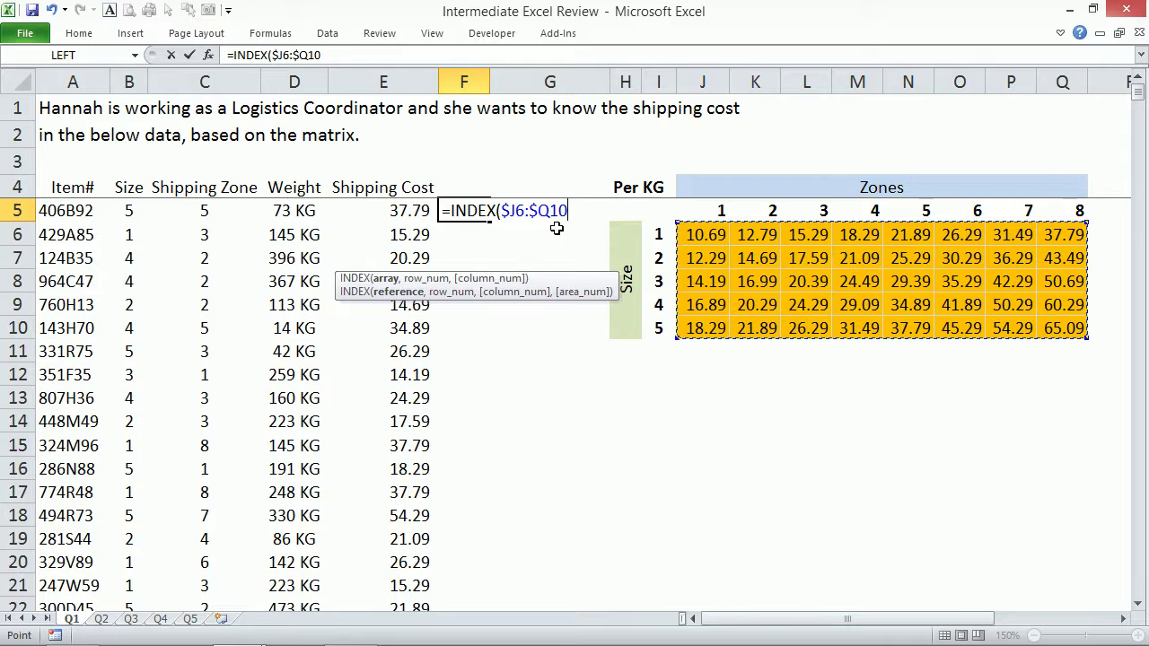
{"action": "key", "text": "F4"}
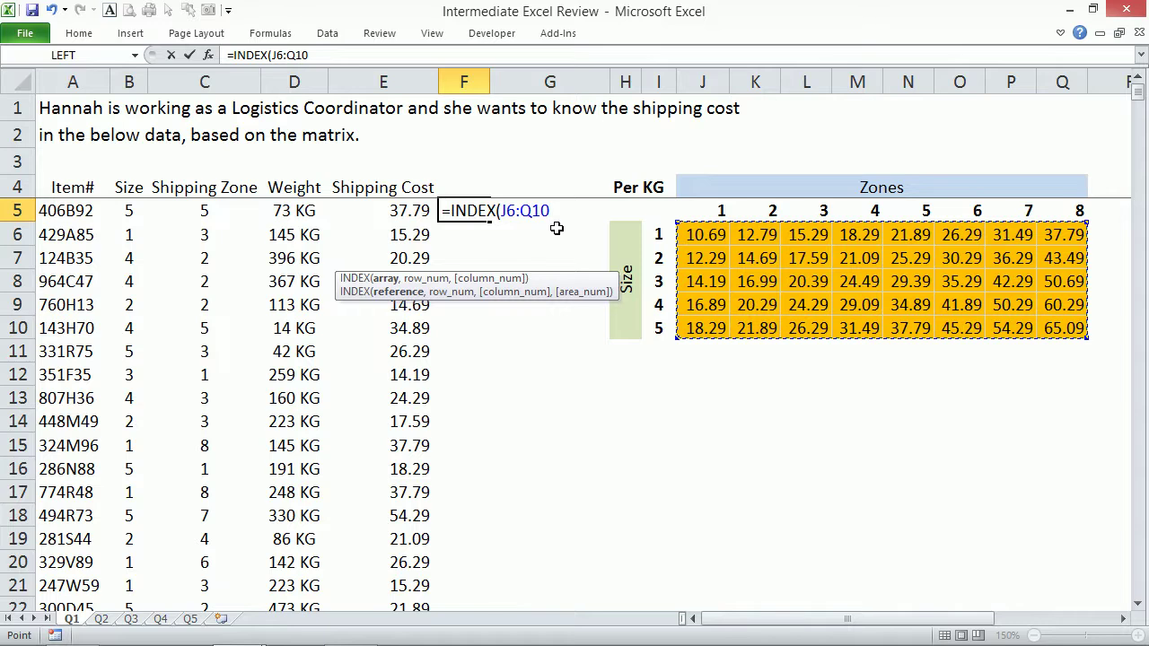
{"action": "key", "text": "F4"}
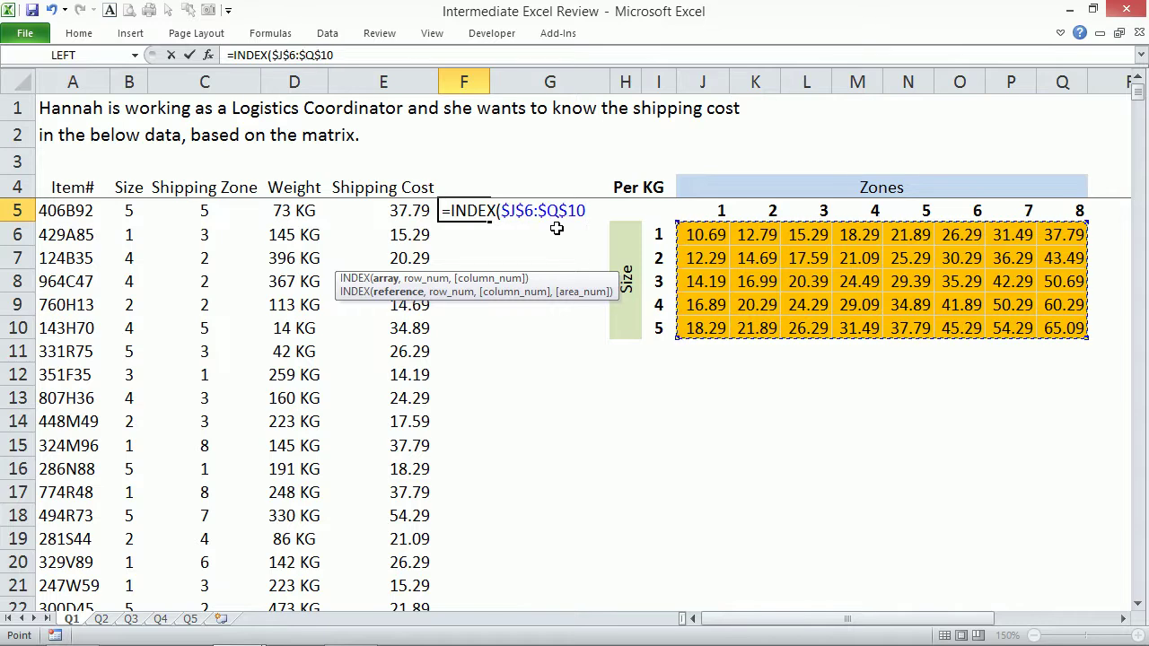
Finish =INDEX($J$6:$Q$10,B5,C5) in F5 using the item's Size and Shipping Zone.
{"action": "type", "text": ","}
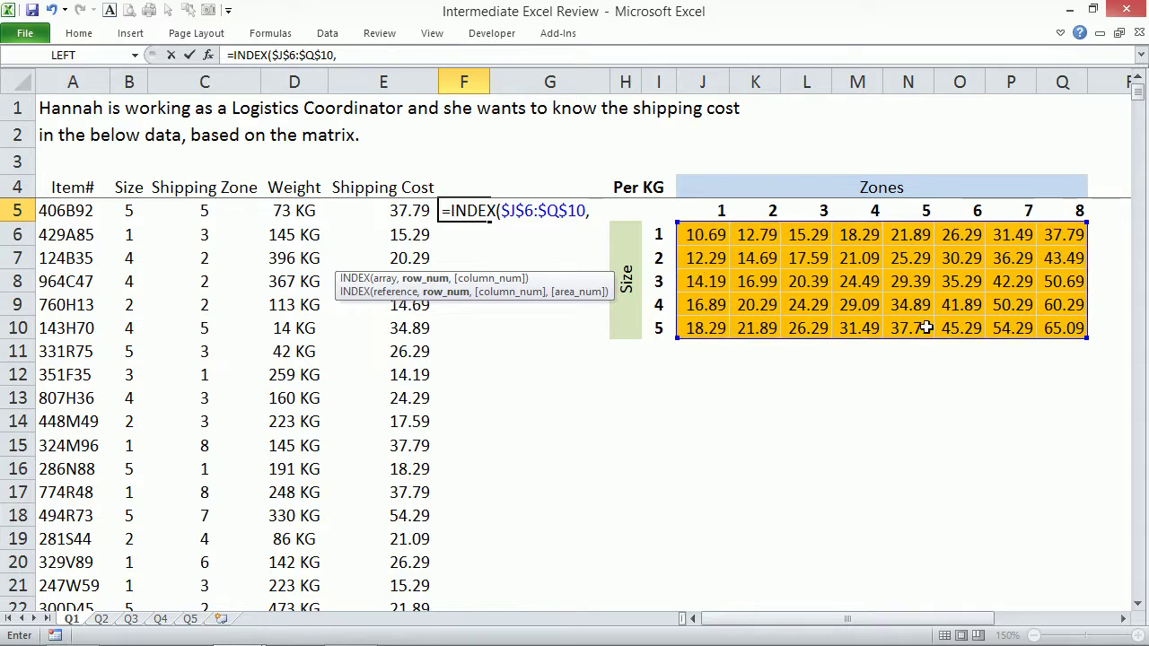
{"action": "left_click", "coordinate": [128, 209]}
{"action": "type", "text": ","}
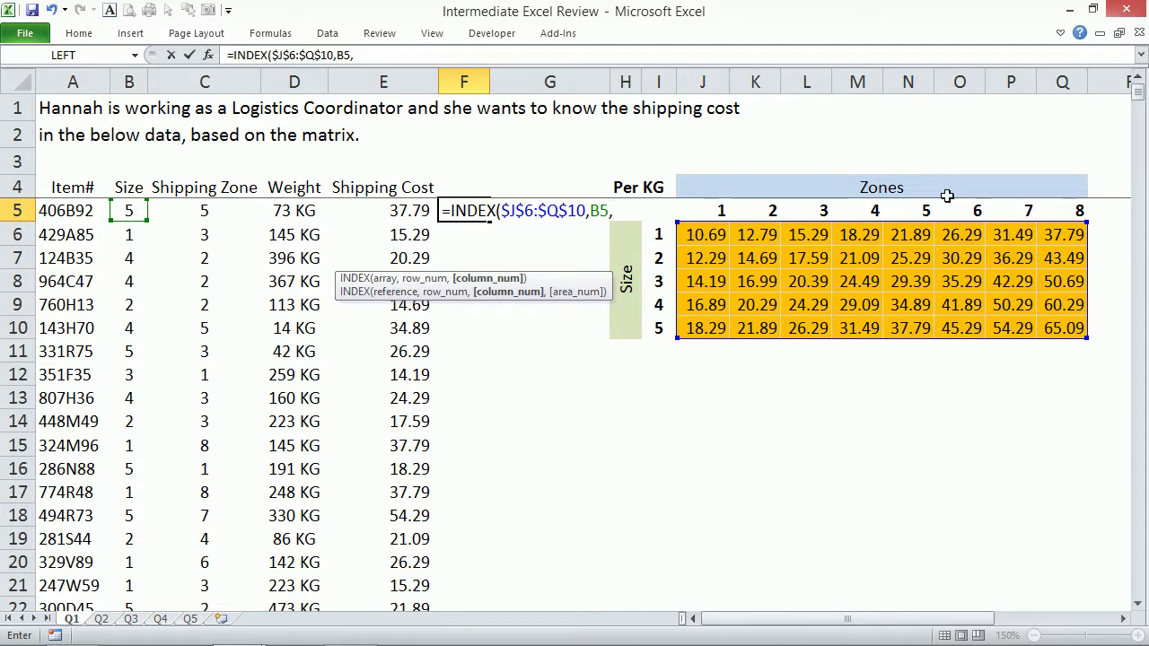
{"action": "left_click", "coordinate": [202, 212]}
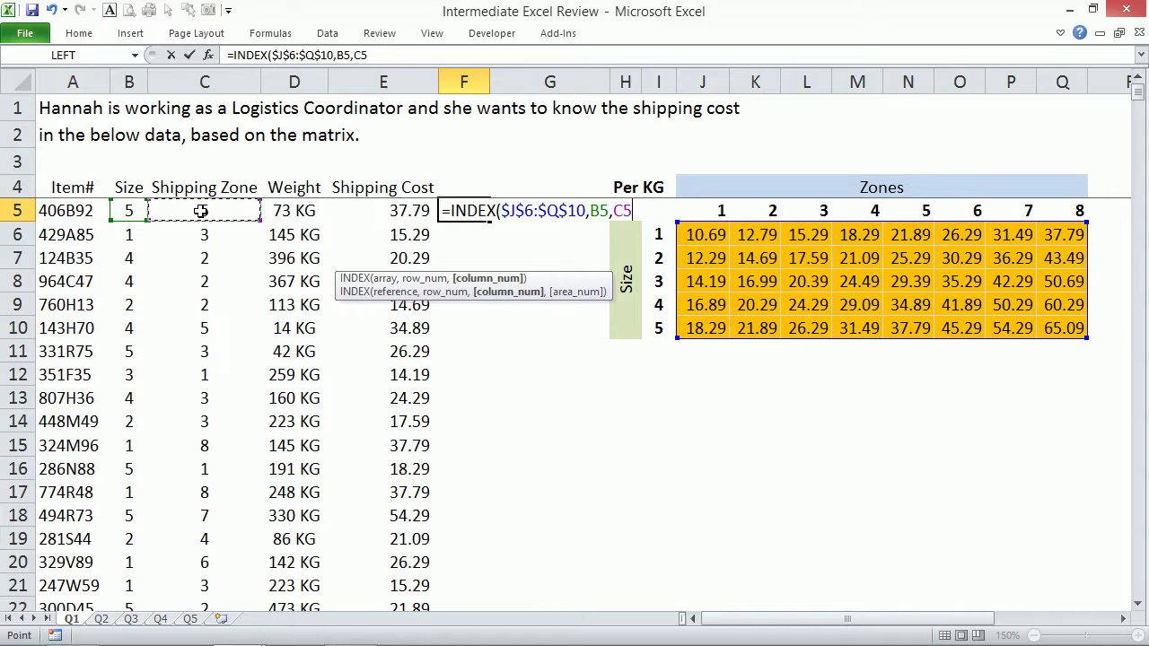
{"action": "key", "text": "Return"}
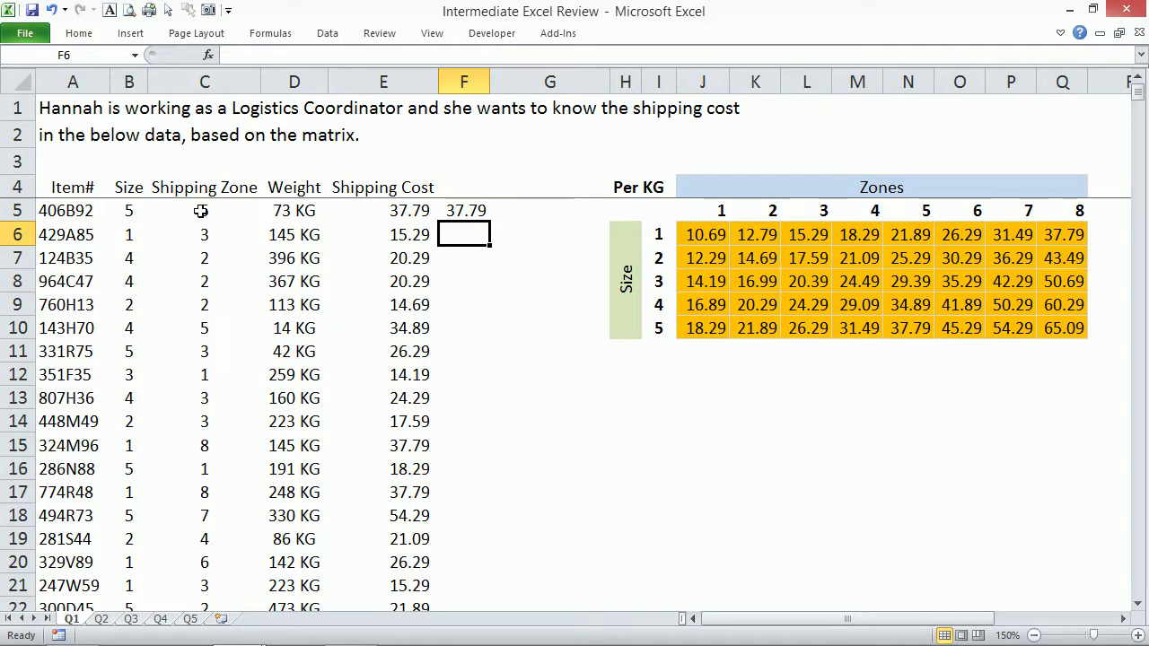
Fill the INDEX formula down column F, returning 37.79, 15.29, 20.29 and onward.
{"action": "left_click", "coordinate": [469, 213]}
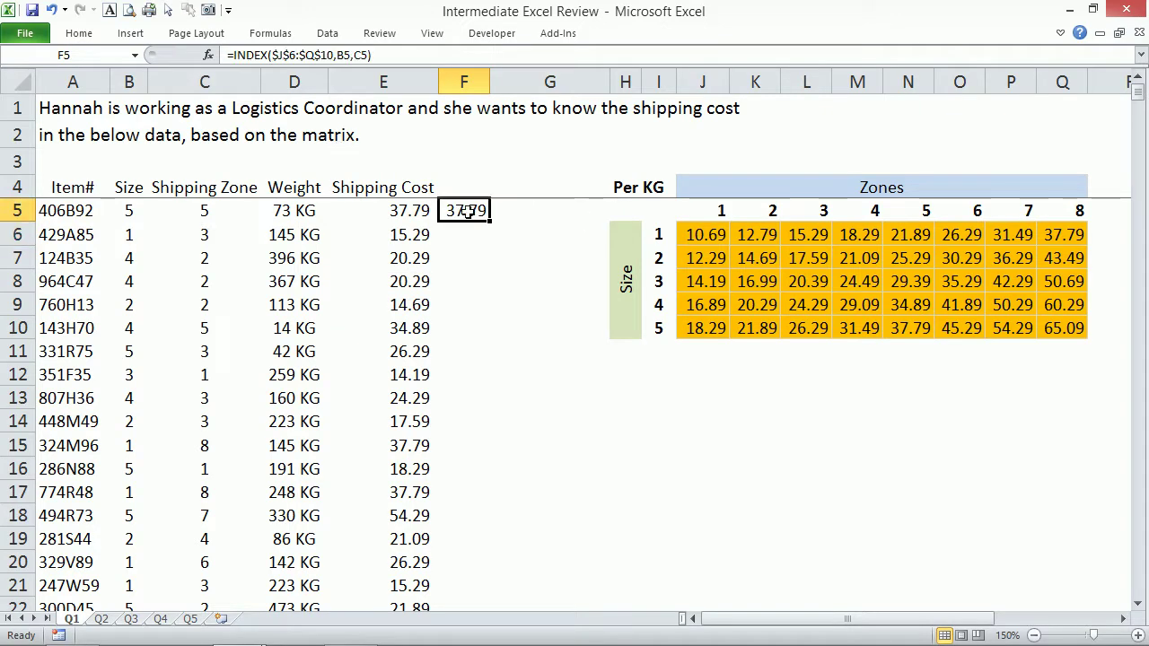
{"action": "double_click", "coordinate": [481, 214]}
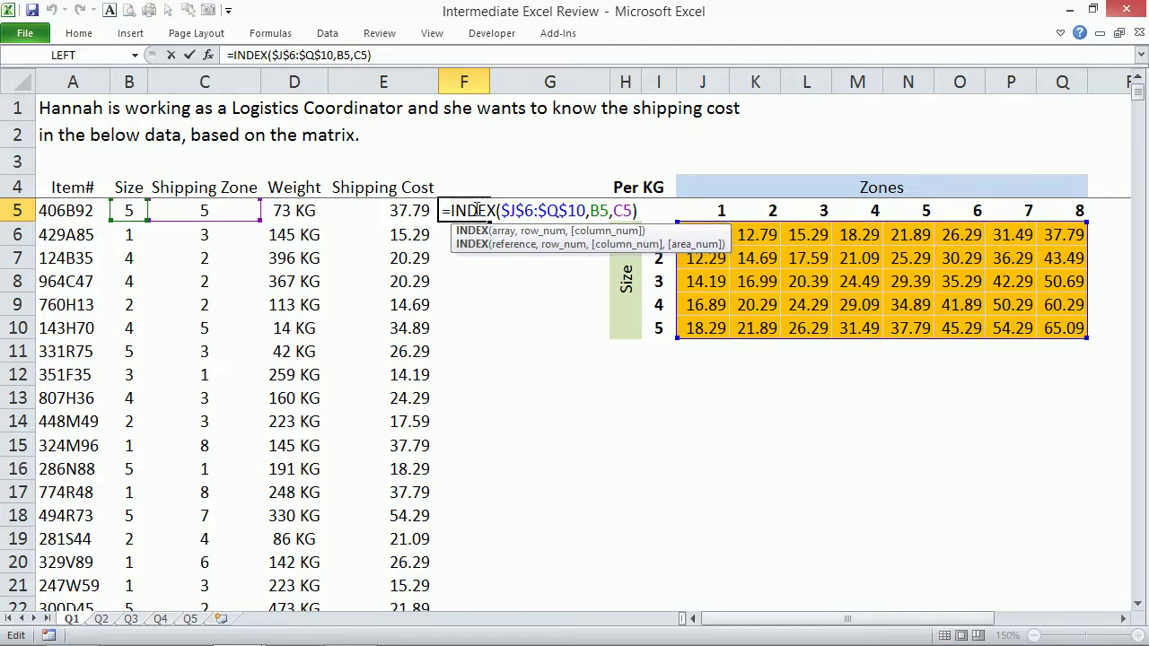
{"action": "key", "text": "Escape"}
{"action": "double_click", "coordinate": [487, 219]}
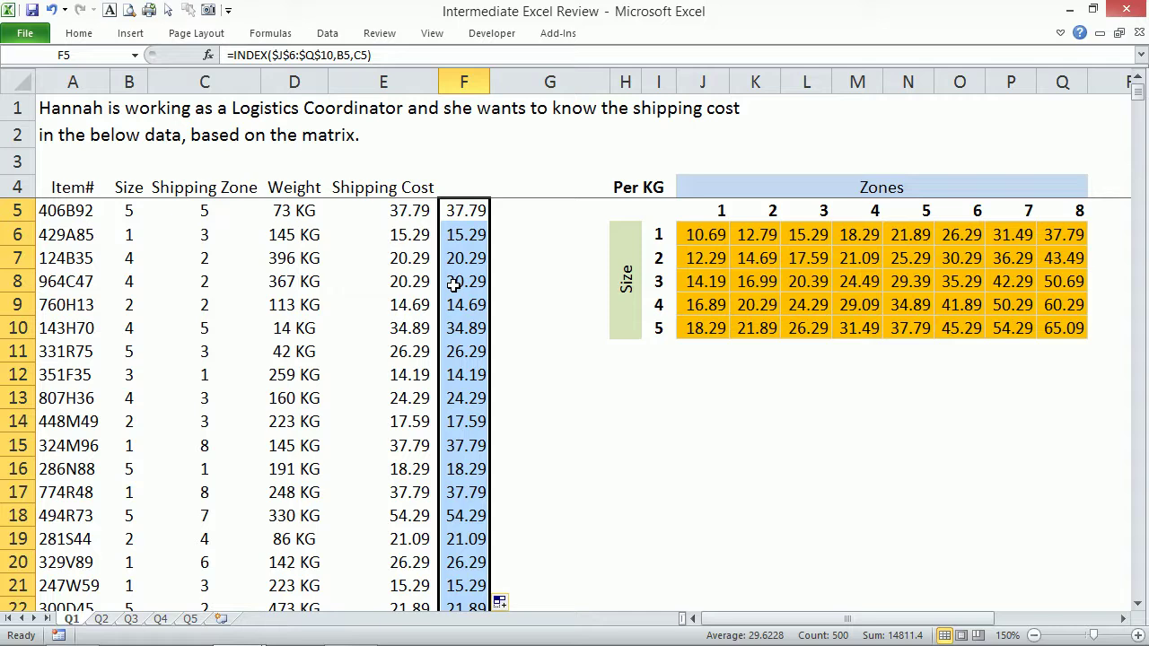
{"action": "left_click", "coordinate": [402, 212]}
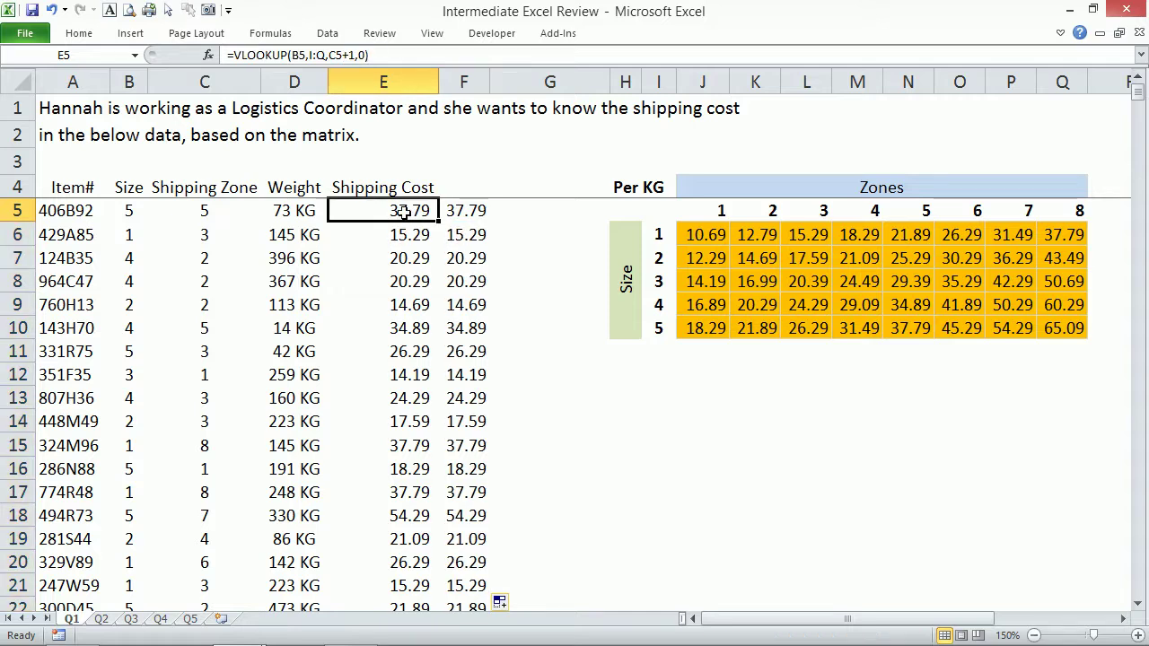
{"action": "left_click", "coordinate": [456, 212]}
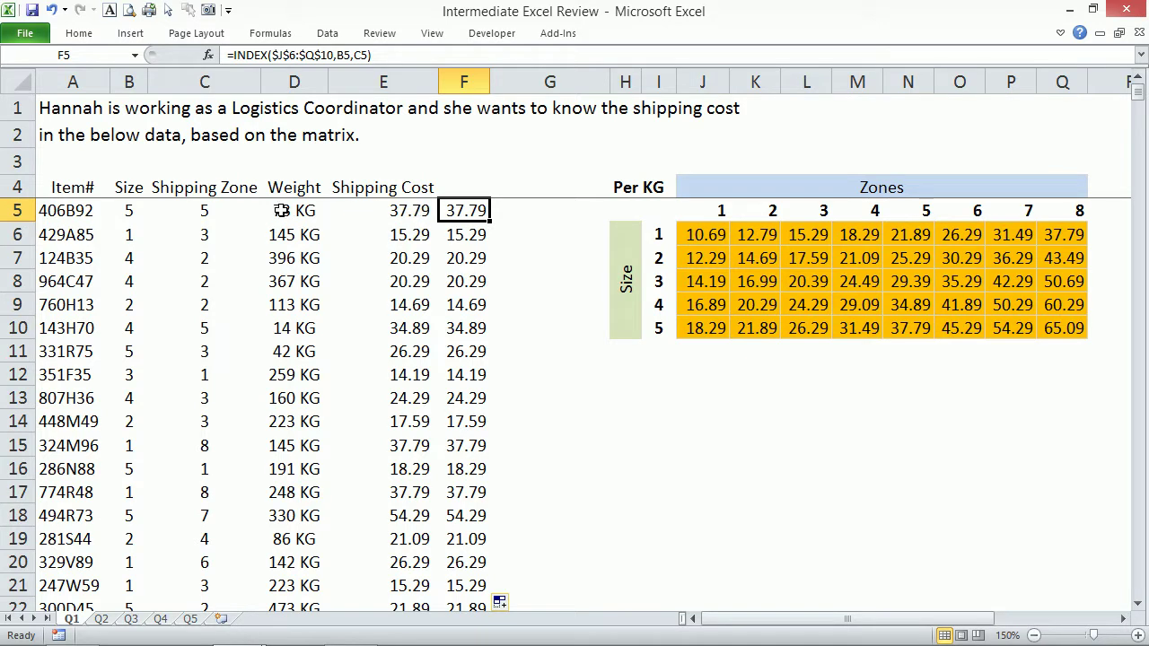
{"action": "left_click", "coordinate": [281, 211]}
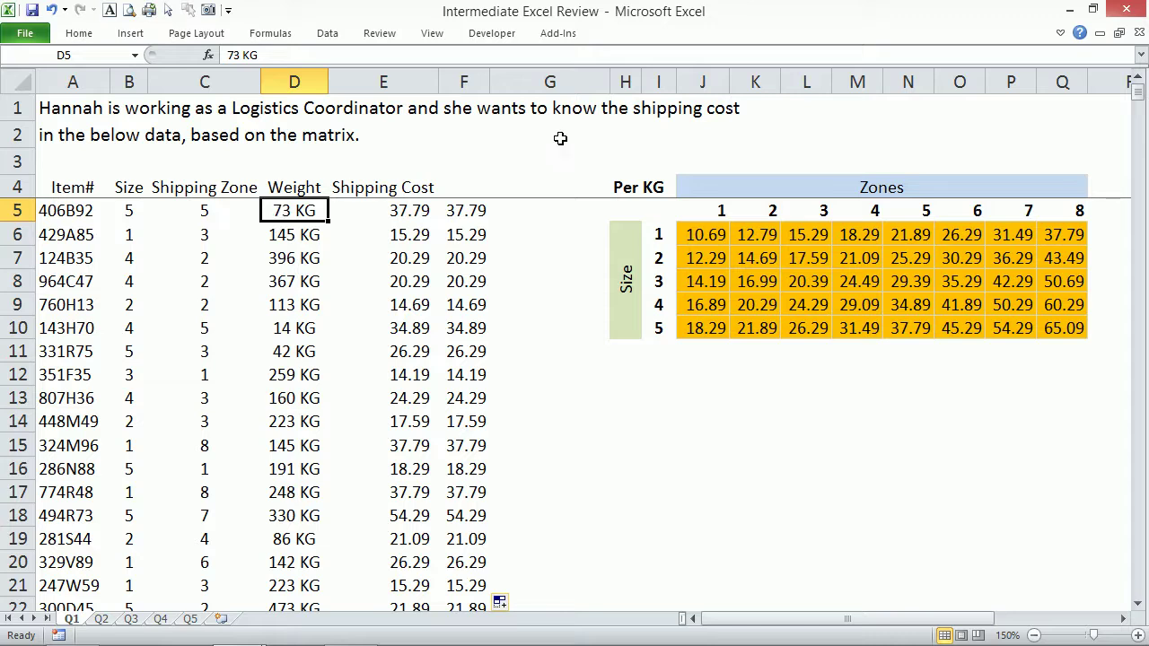
{"action": "left_click", "coordinate": [525, 205]}
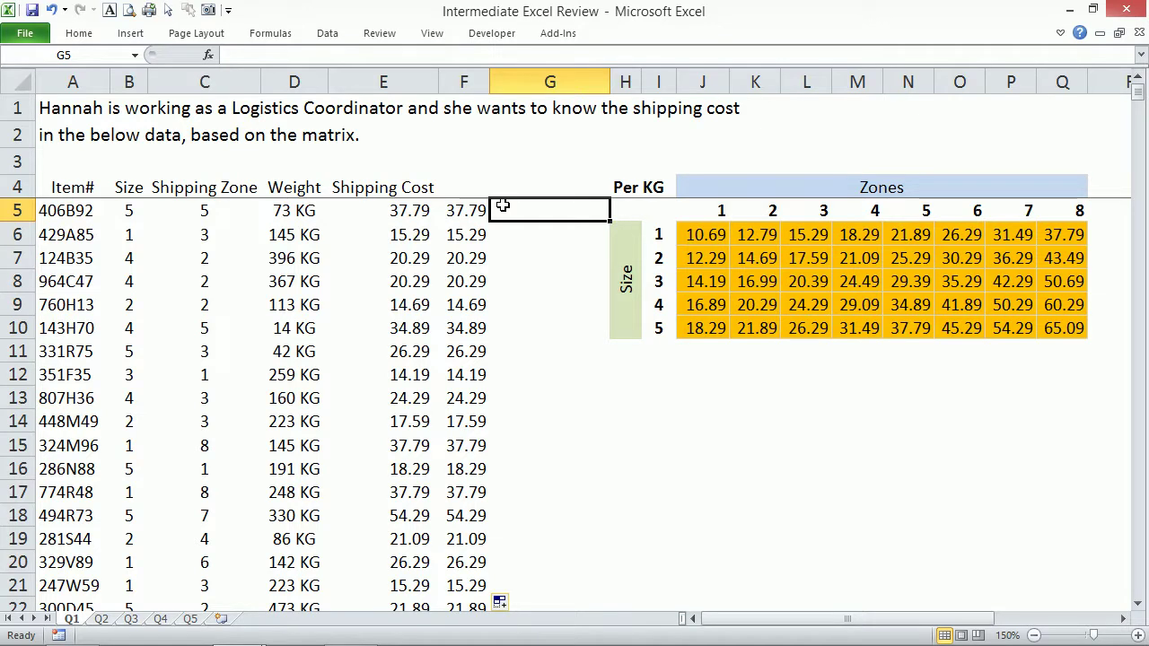
{"action": "left_click", "coordinate": [283, 233]}
{"action": "left_click", "coordinate": [287, 260]}
{"action": "left_click", "coordinate": [298, 281]}
{"action": "left_click", "coordinate": [288, 305]}
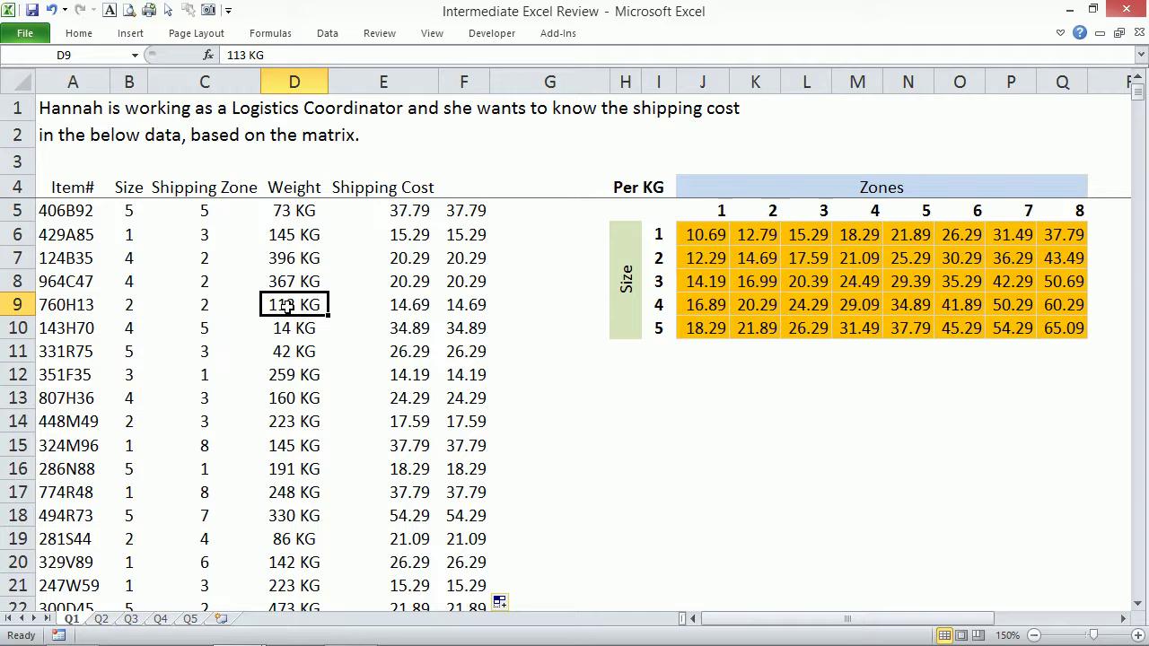
{"action": "key", "text": "Up"}
{"action": "key", "text": "Up"}
{"action": "key", "text": "Up"}
{"action": "key", "text": "Up"}
{"action": "key", "text": "Right"}
{"action": "key", "text": "Right"}
{"action": "key", "text": "Right"}
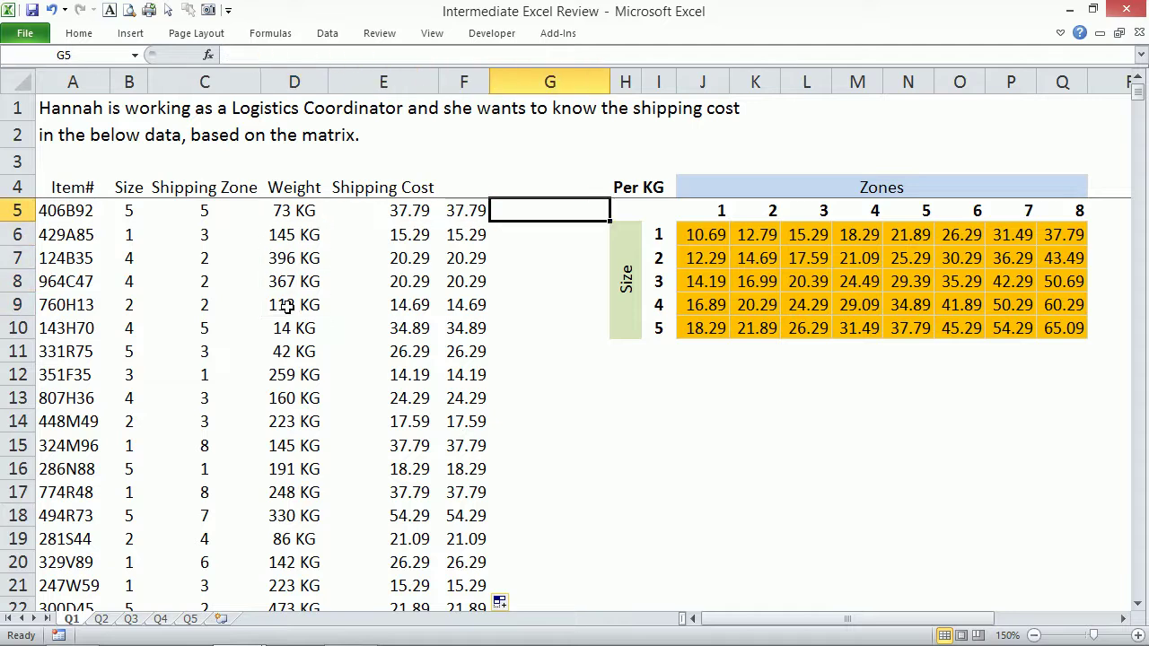
Insert two empty columns at G, shifting the matrix to column L, and begin =LEFT( in G5.
{"action": "left_click", "coordinate": [529, 82]}
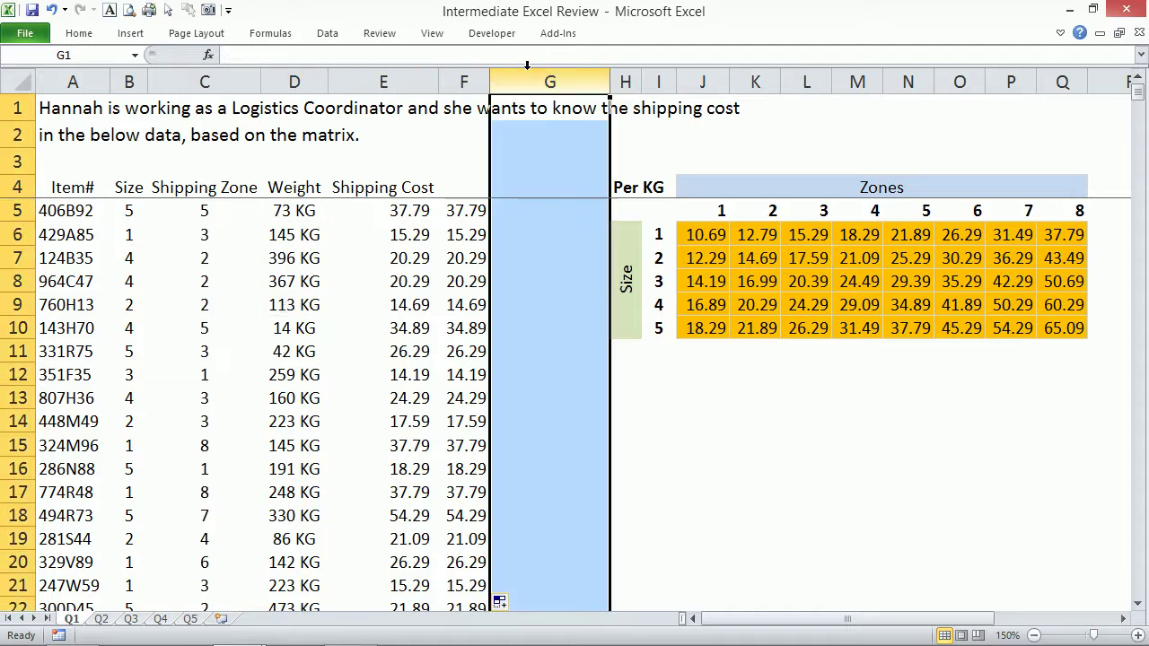
{"action": "right_click", "coordinate": [529, 87]}
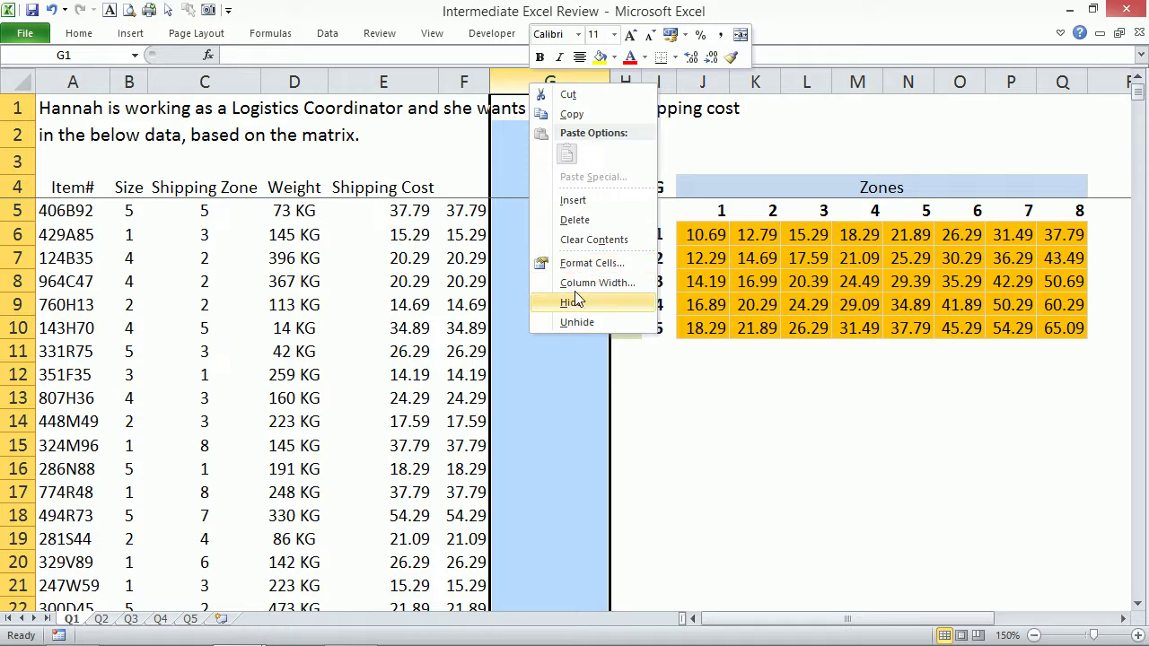
{"action": "left_click", "coordinate": [576, 199]}
{"action": "left_click", "coordinate": [513, 212]}
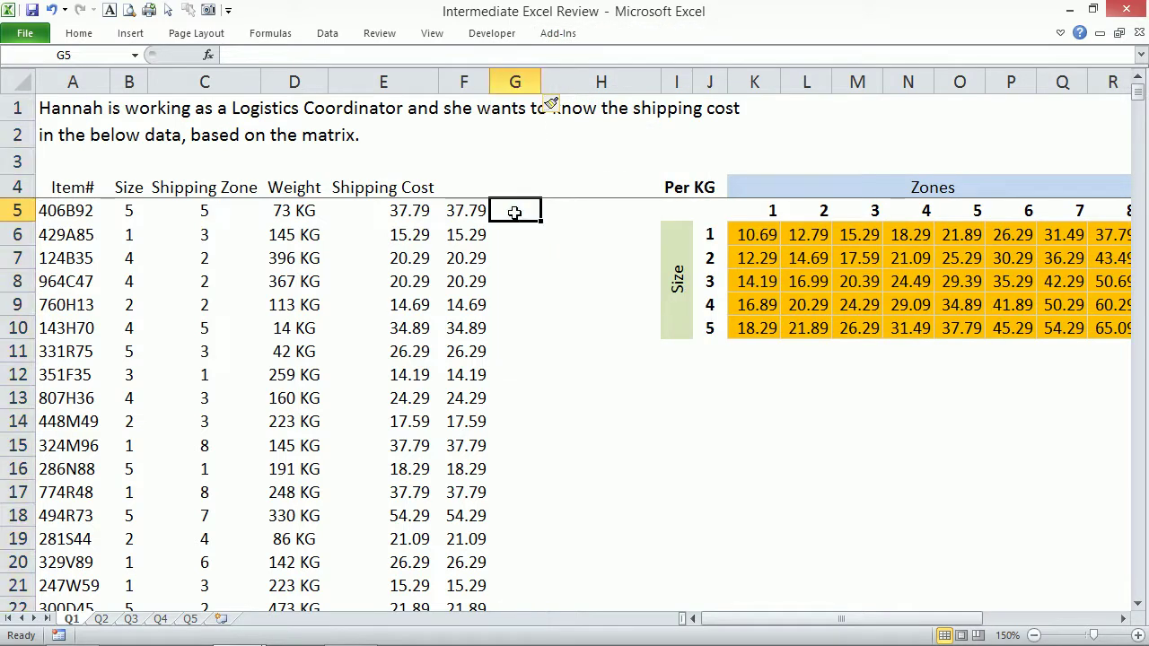
{"action": "right_click", "coordinate": [514, 80]}
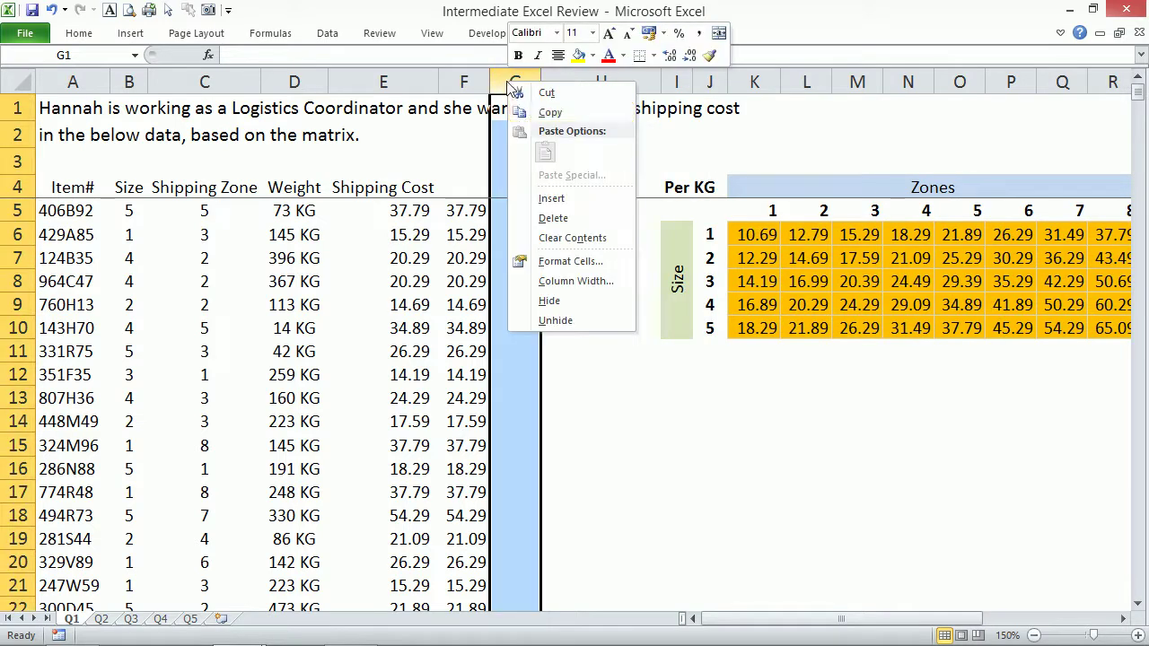
{"action": "left_click", "coordinate": [554, 199]}
{"action": "left_click", "coordinate": [511, 210]}
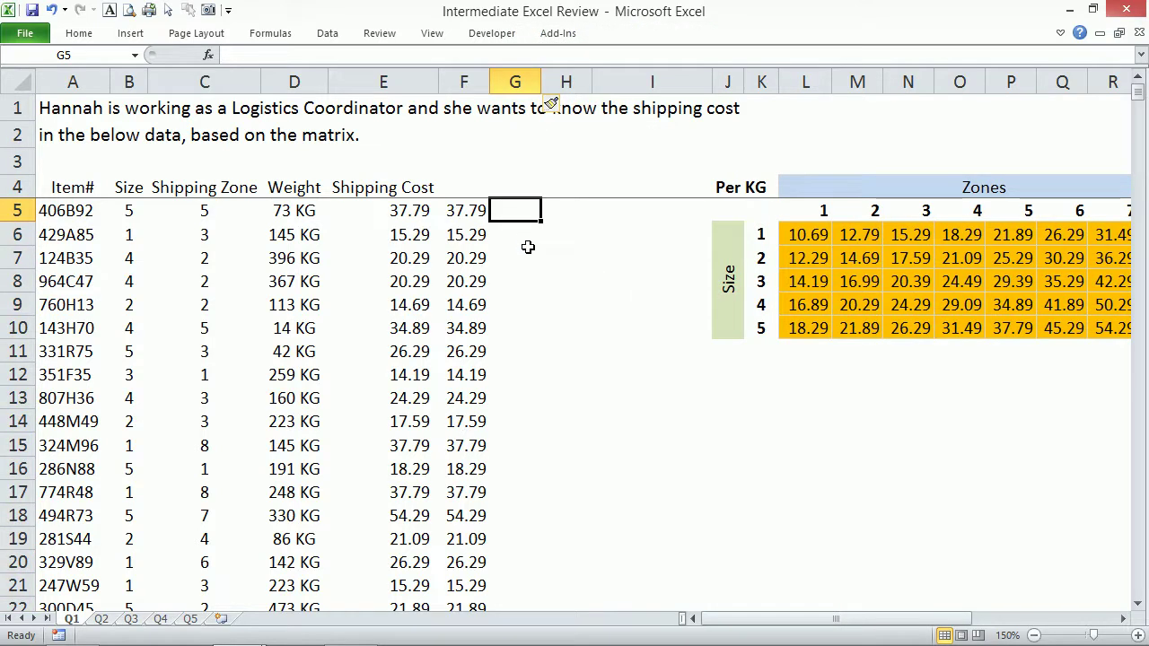
{"action": "type", "text": "=LEFT("}
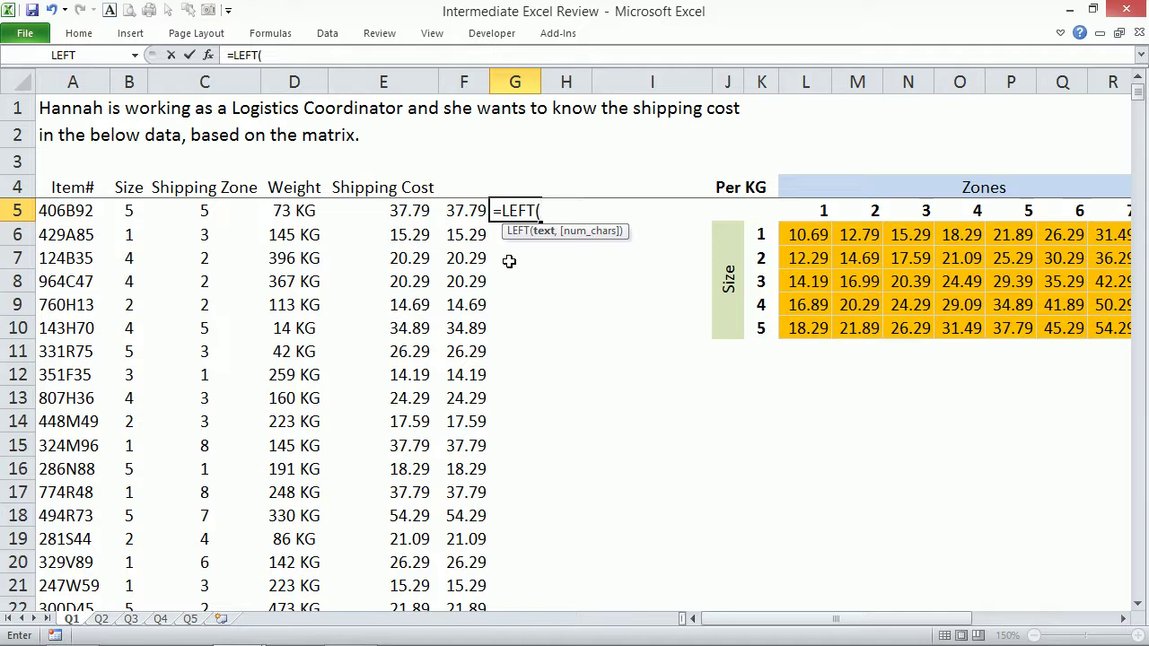
Complete =LEFT(D5,LEN(D5)-2) in G5 to extract the numeric weight.
{"action": "key", "text": "Left"}
{"action": "key", "text": "Left"}
{"action": "key", "text": "Left"}
{"action": "type", "text": ","}
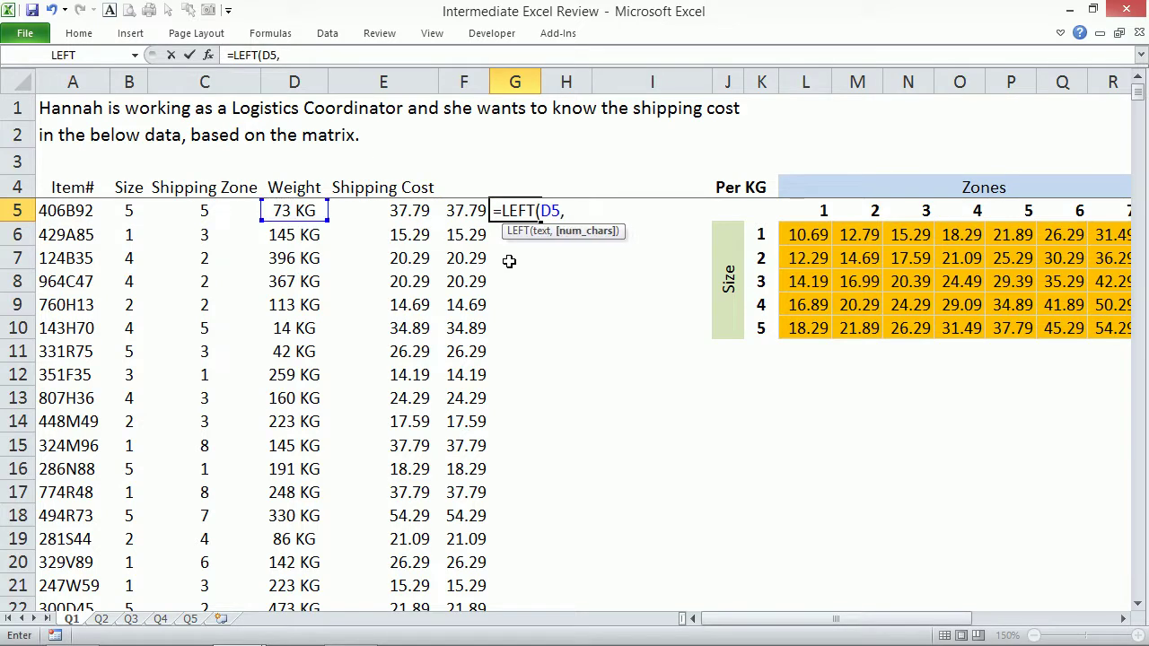
{"action": "type", "text": "LEN("}
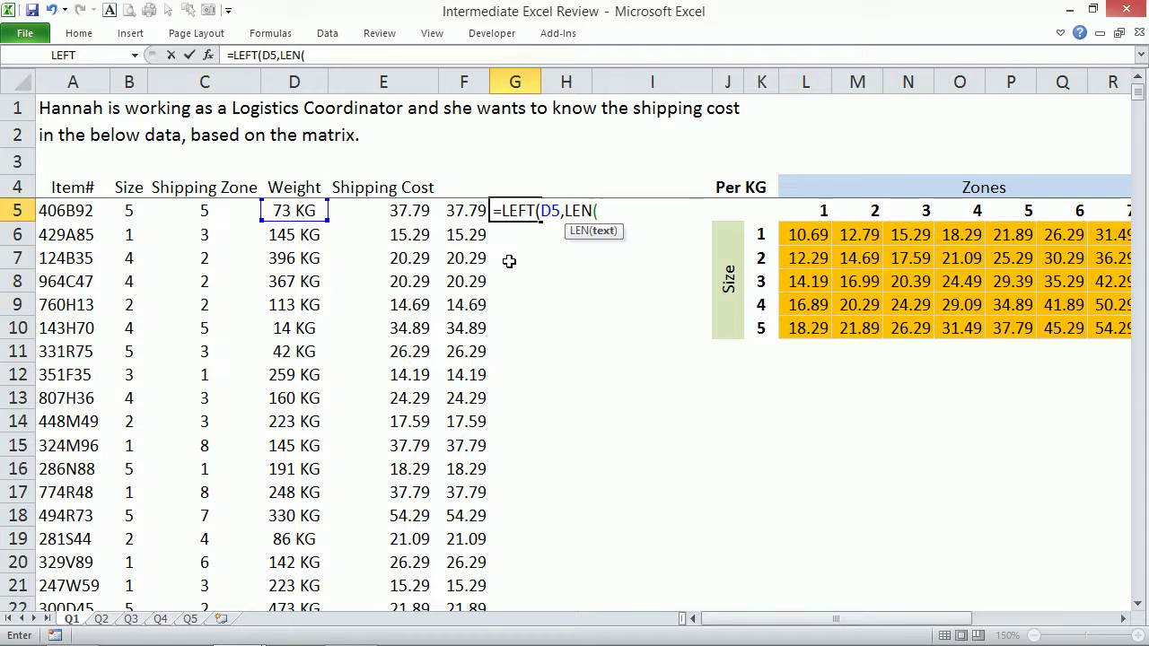
{"action": "key", "text": "Left"}
{"action": "key", "text": "Left"}
{"action": "key", "text": "Left"}
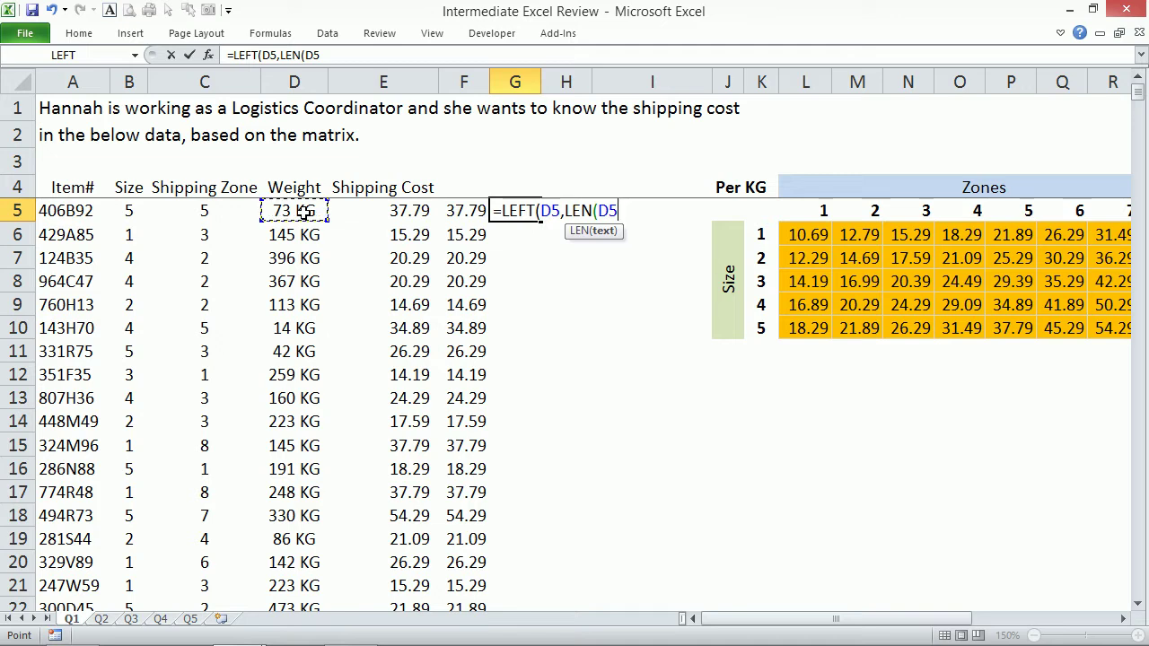
{"action": "type", "text": ")"}
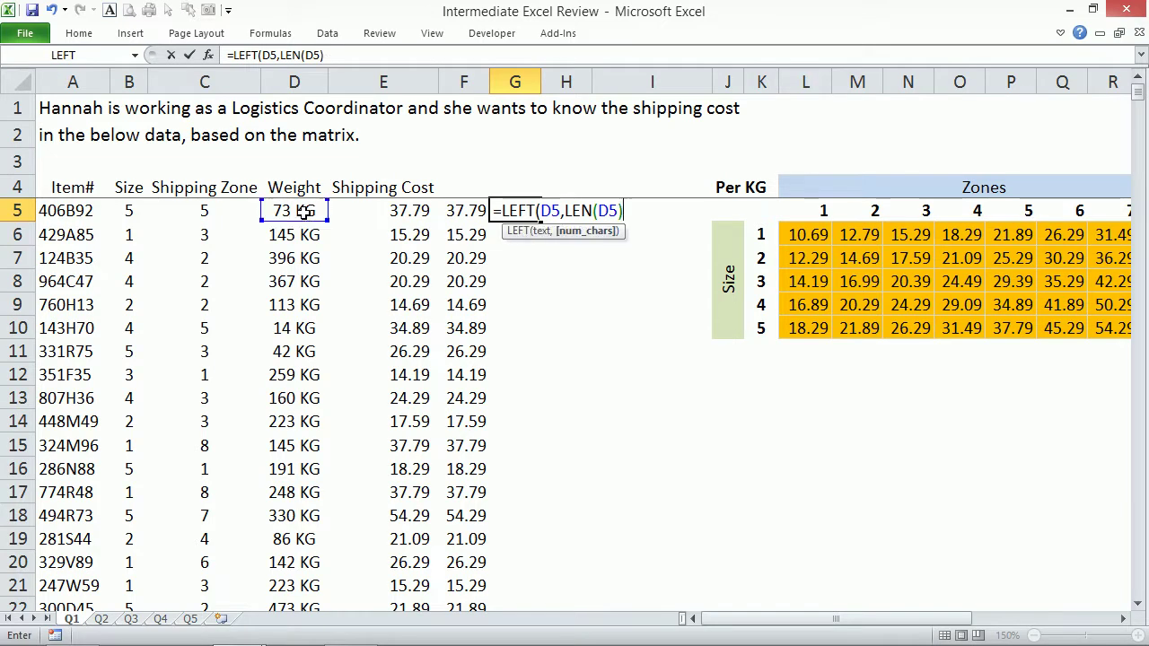
{"action": "type", "text": "-2)"}
{"action": "key", "text": "ctrl+Return"}
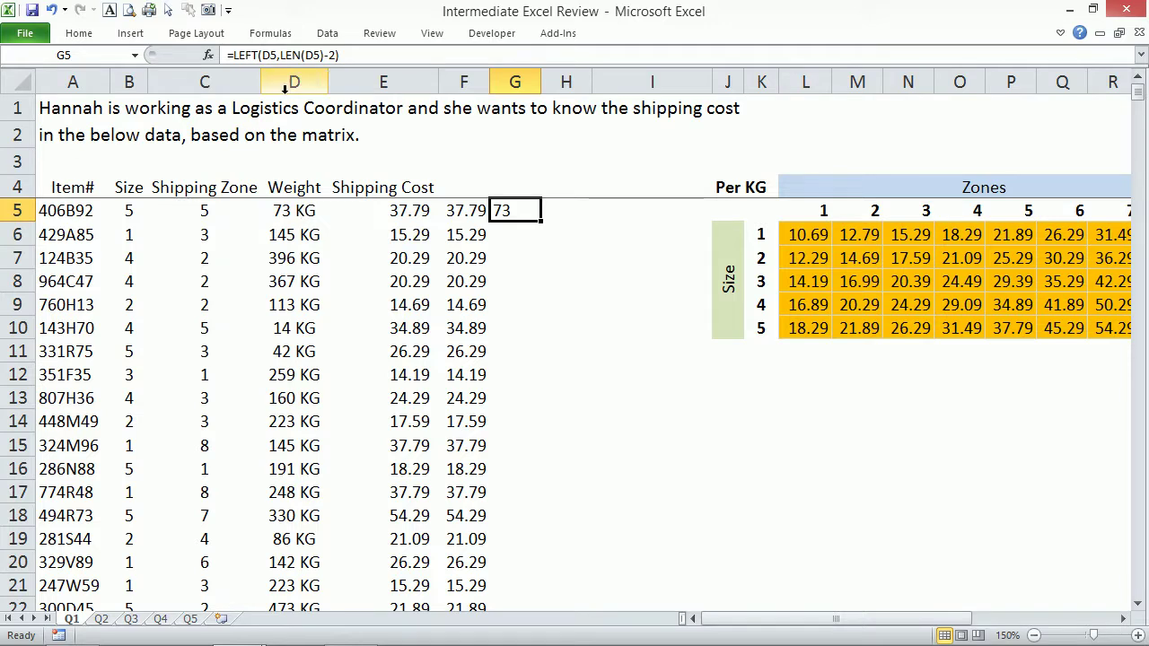
Multiply G5's weight formula by the rate in F5, giving 2759.
{"action": "left_click", "coordinate": [387, 55]}
{"action": "type", "text": "*"}
{"action": "left_click", "coordinate": [458, 209]}
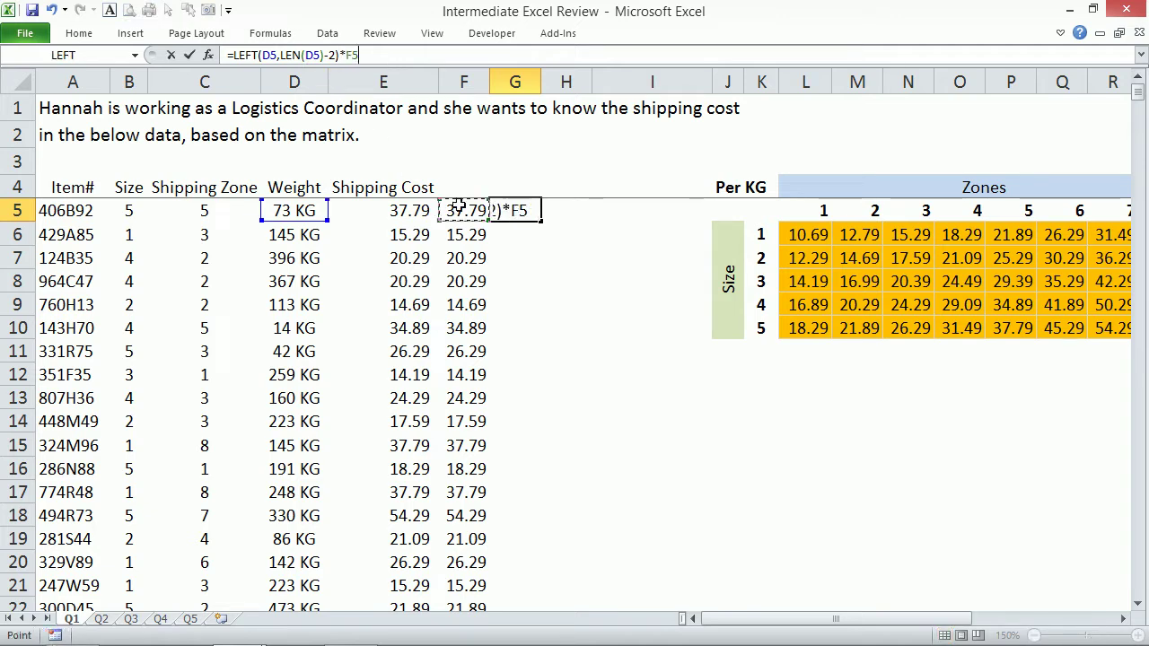
{"action": "key", "text": "ctrl+Return"}
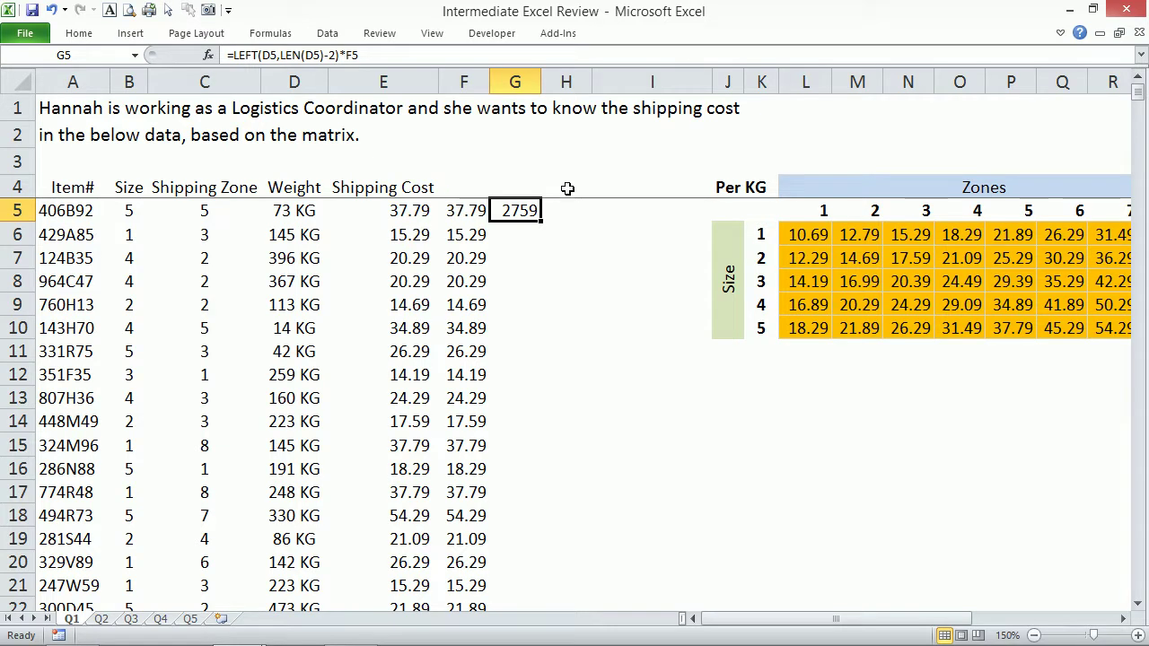
Fill G5 down, then copy the INDEX lookup text from F5's formula.
{"action": "double_click", "coordinate": [542, 217]}
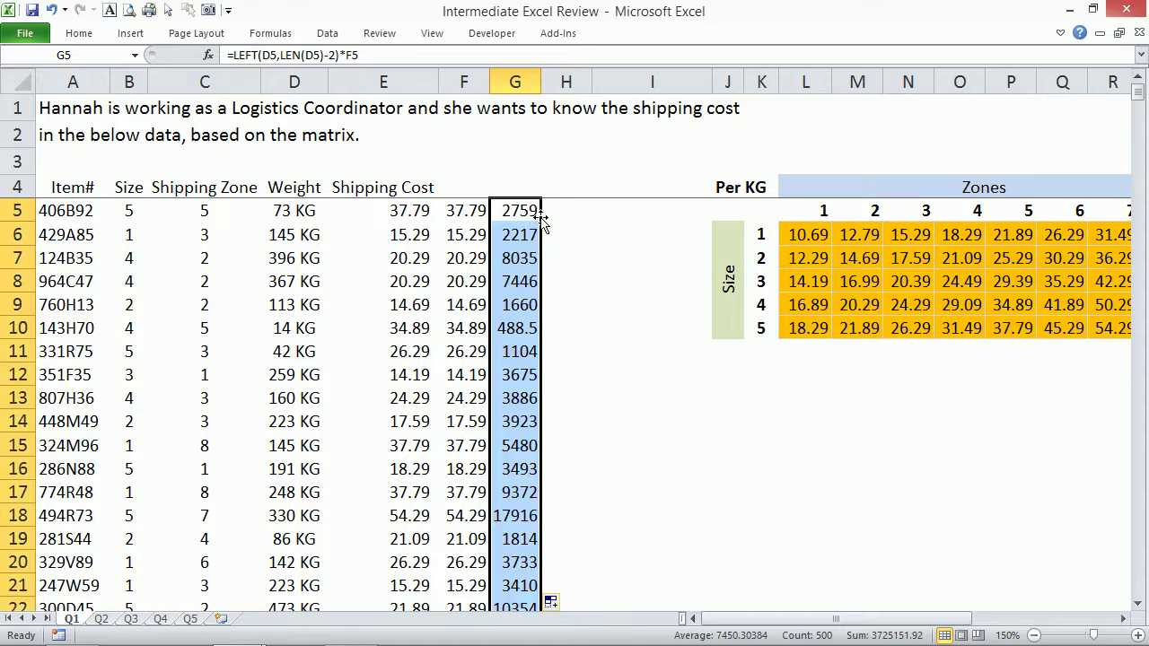
{"action": "left_click", "coordinate": [525, 211]}
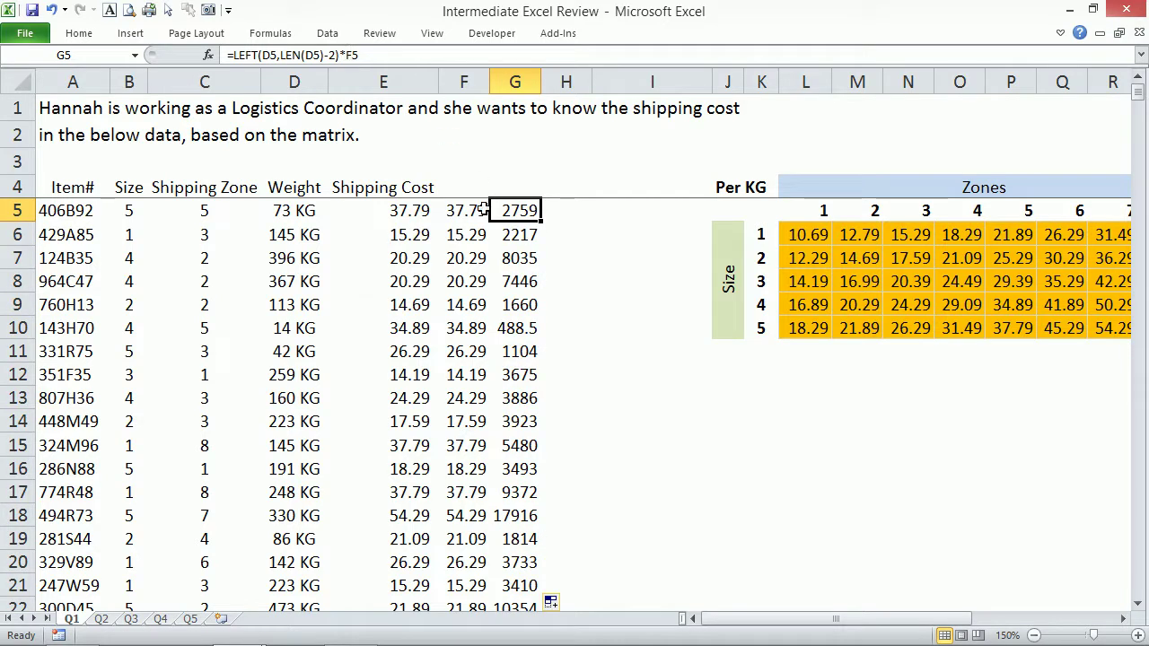
{"action": "left_click", "coordinate": [464, 212]}
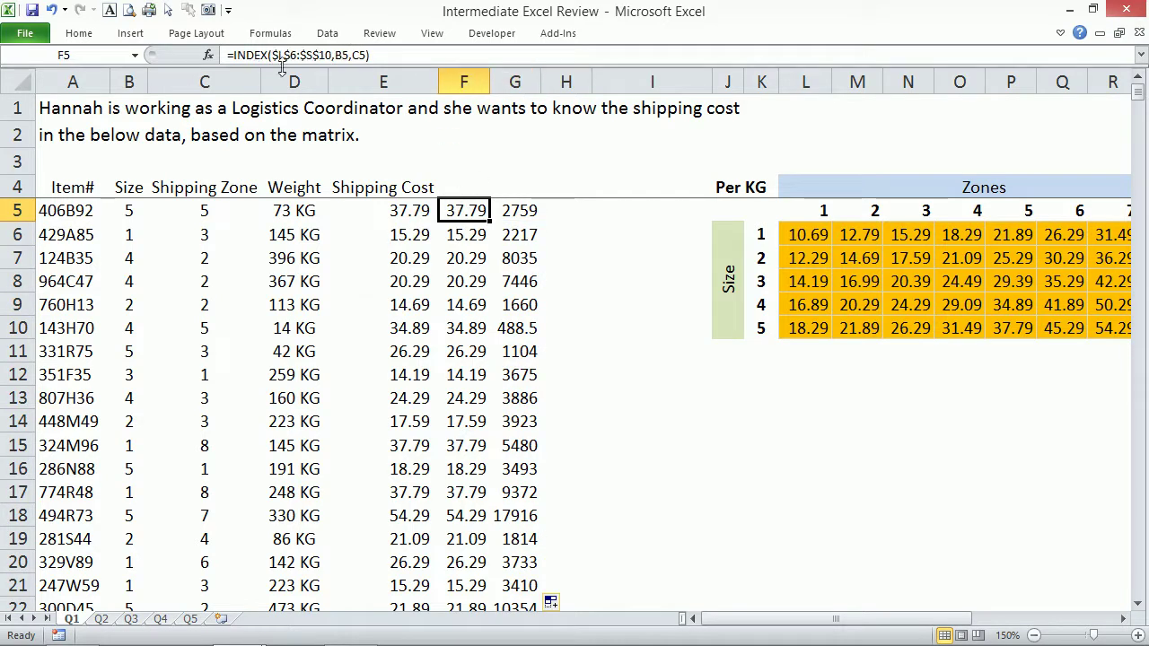
{"action": "left_click", "coordinate": [232, 55]}
{"action": "key", "text": "shift+End"}
{"action": "key", "text": "ctrl+c"}
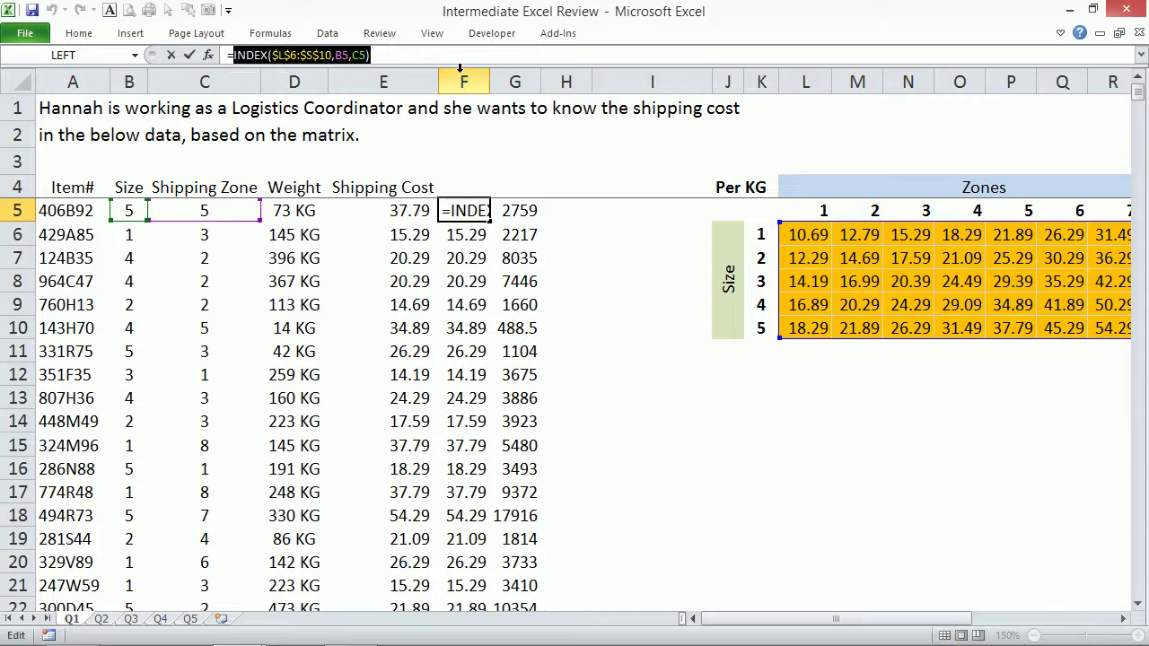
{"action": "key", "text": "Escape"}
Replace F5 in G5's formula with INDEX($L$6:$S$10,B5,C5) and fill down column G.
{"action": "left_click", "coordinate": [524, 212]}
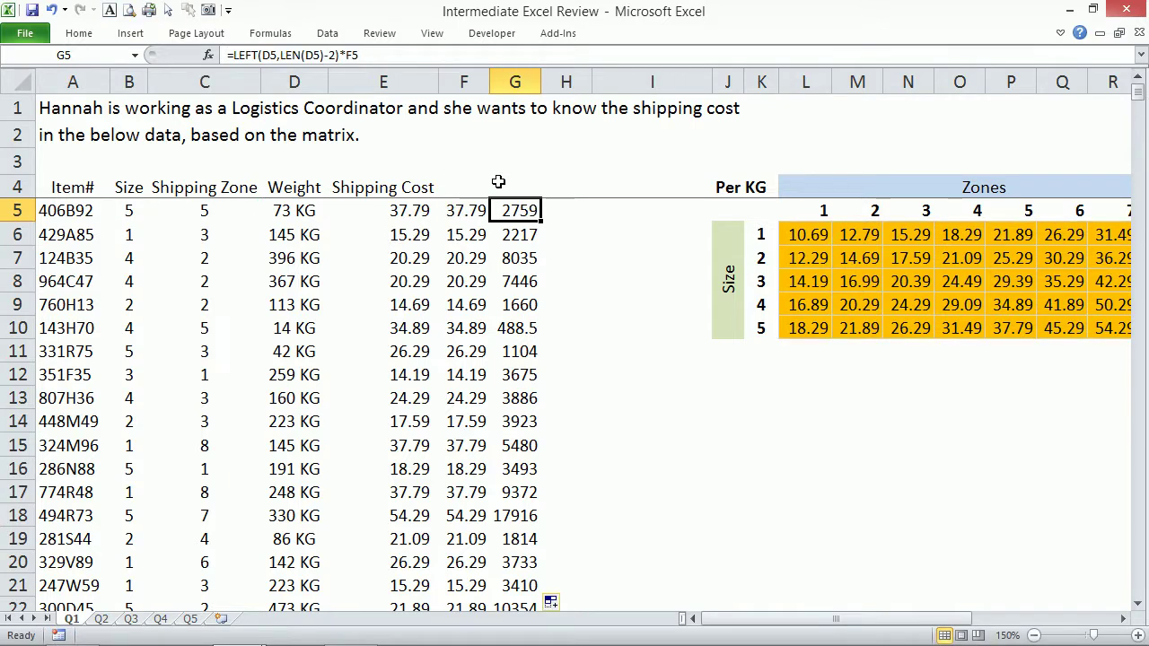
{"action": "left_click_drag", "start_coordinate": [346, 55], "coordinate": [389, 57]}
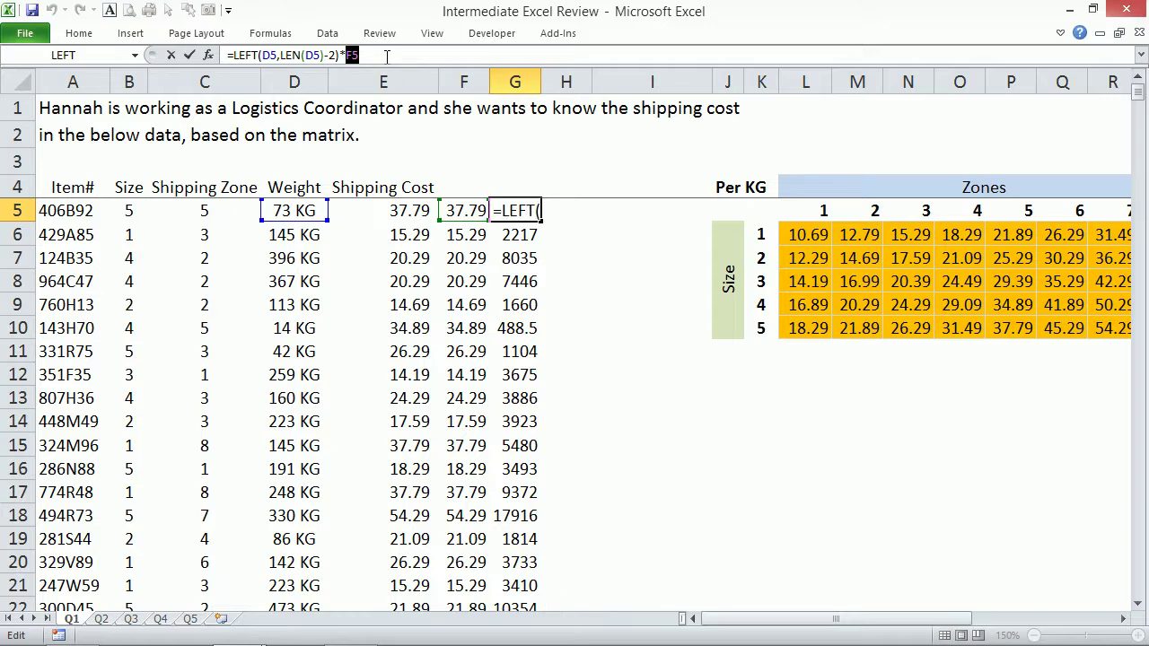
{"action": "key", "text": "ctrl+v"}
{"action": "key", "text": "ctrl+Return"}
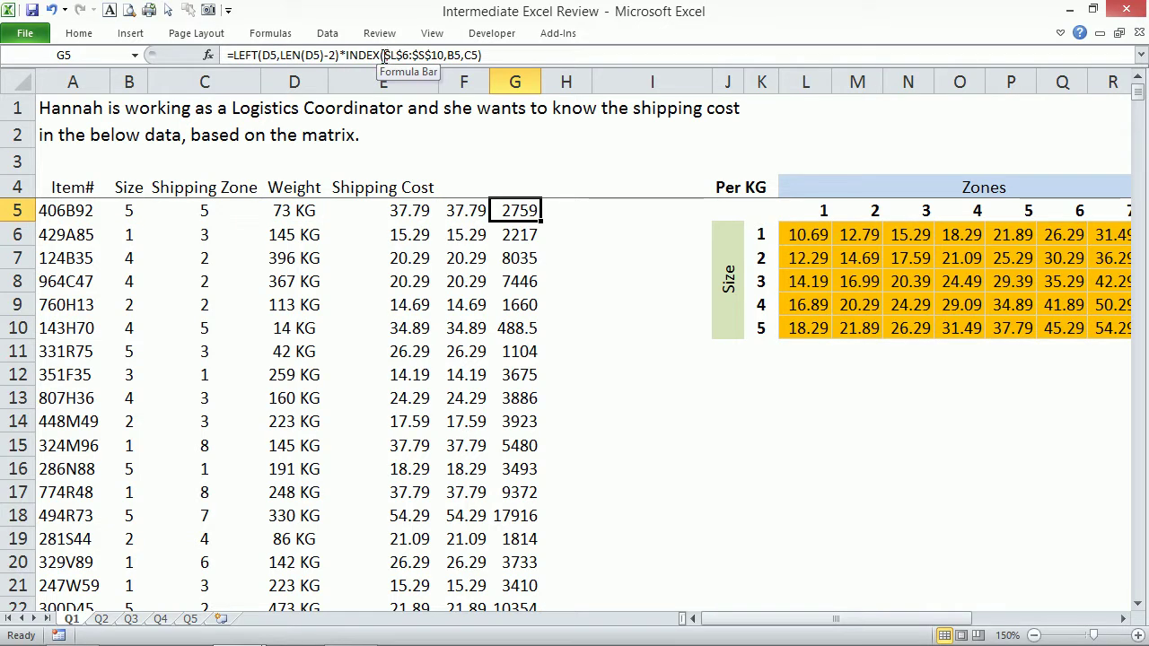
{"action": "left_click_drag", "start_coordinate": [541, 222], "coordinate": [542, 224]}
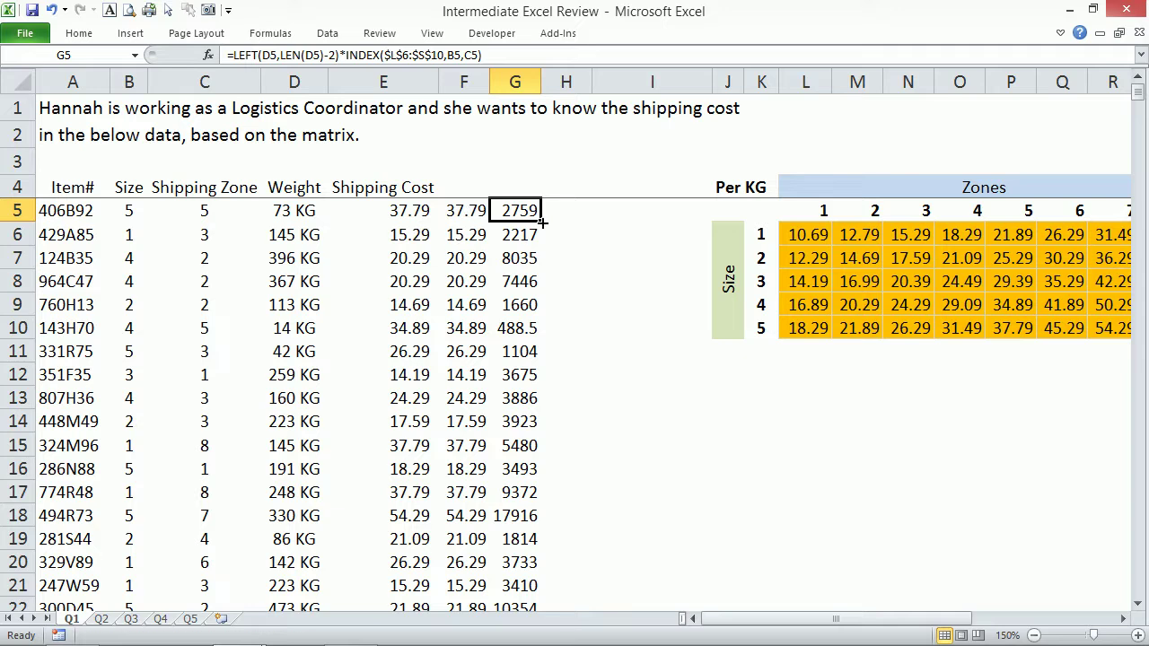
{"action": "double_click", "coordinate": [542, 223]}
{"action": "left_click", "coordinate": [543, 213]}
{"action": "left_click", "coordinate": [528, 212]}
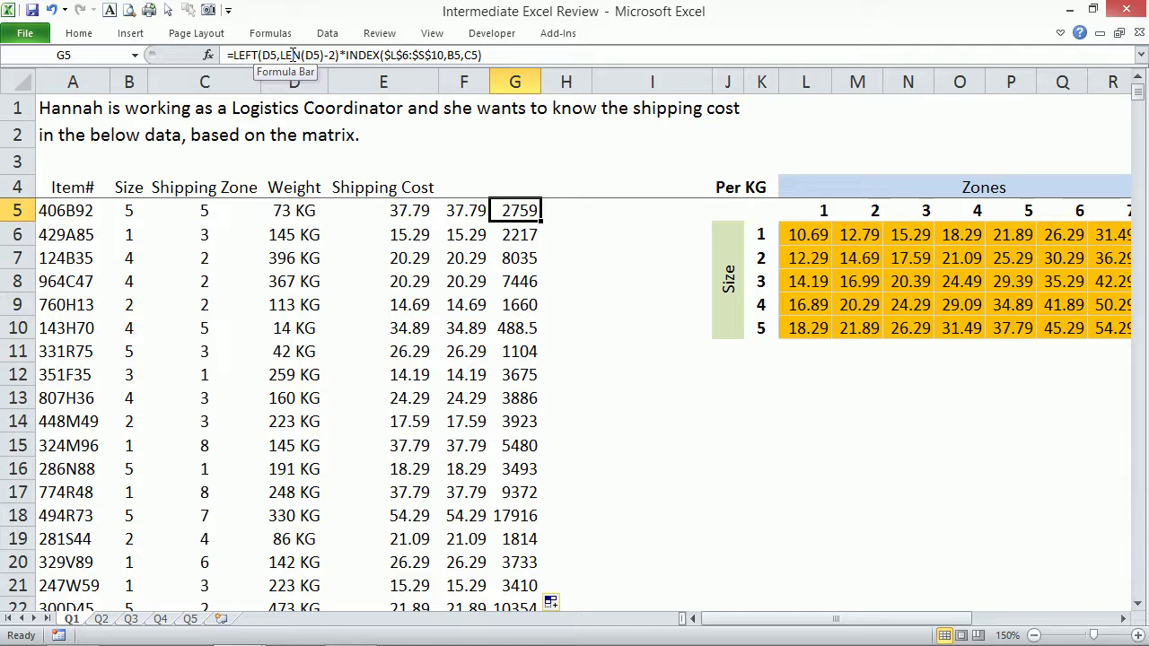
Enter =SEARCH(" ",D5) in H5 to locate the space in the weight text.
{"action": "left_click", "coordinate": [560, 208]}
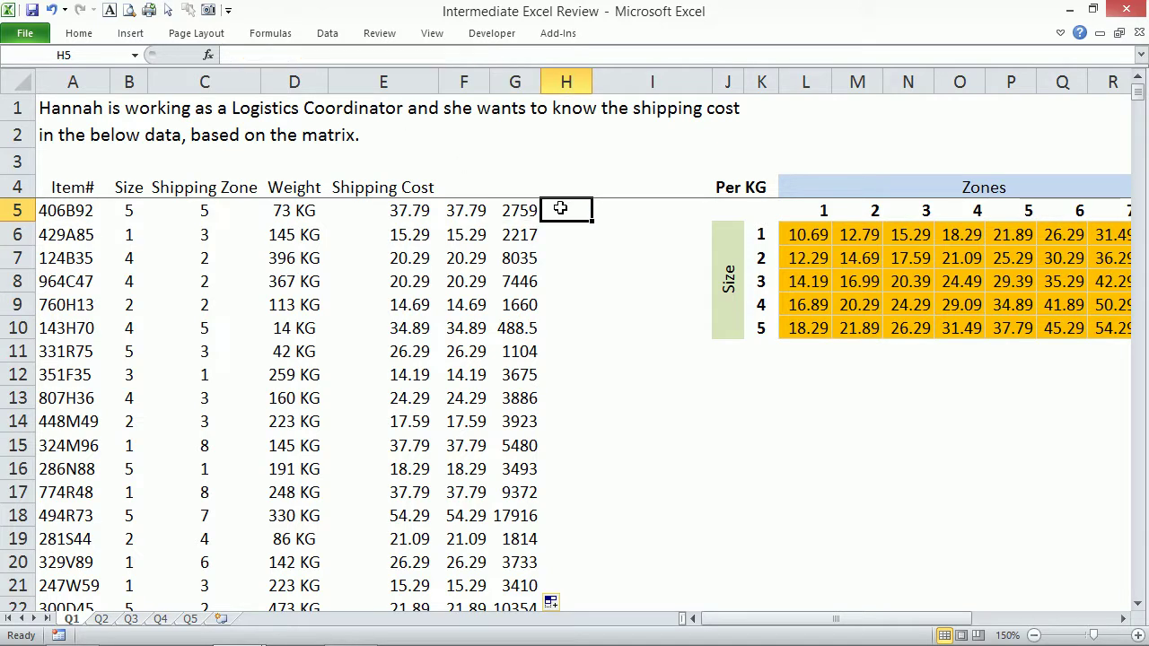
{"action": "type", "text": "="}
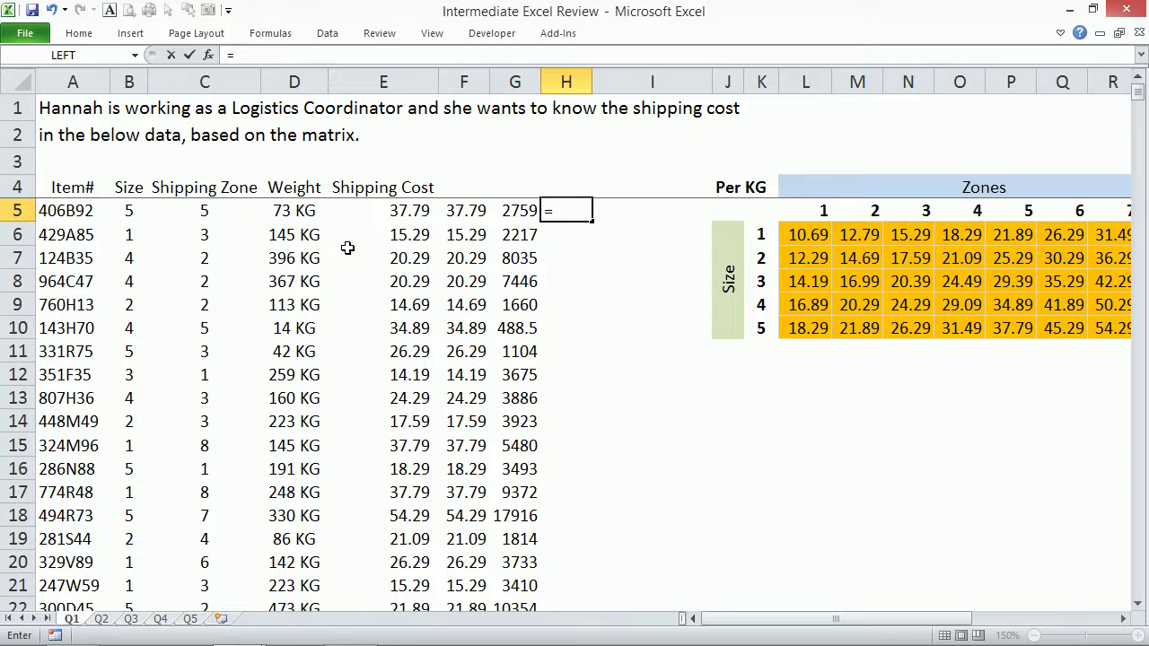
{"action": "type", "text": "SEA"}
{"action": "key", "text": "Tab"}
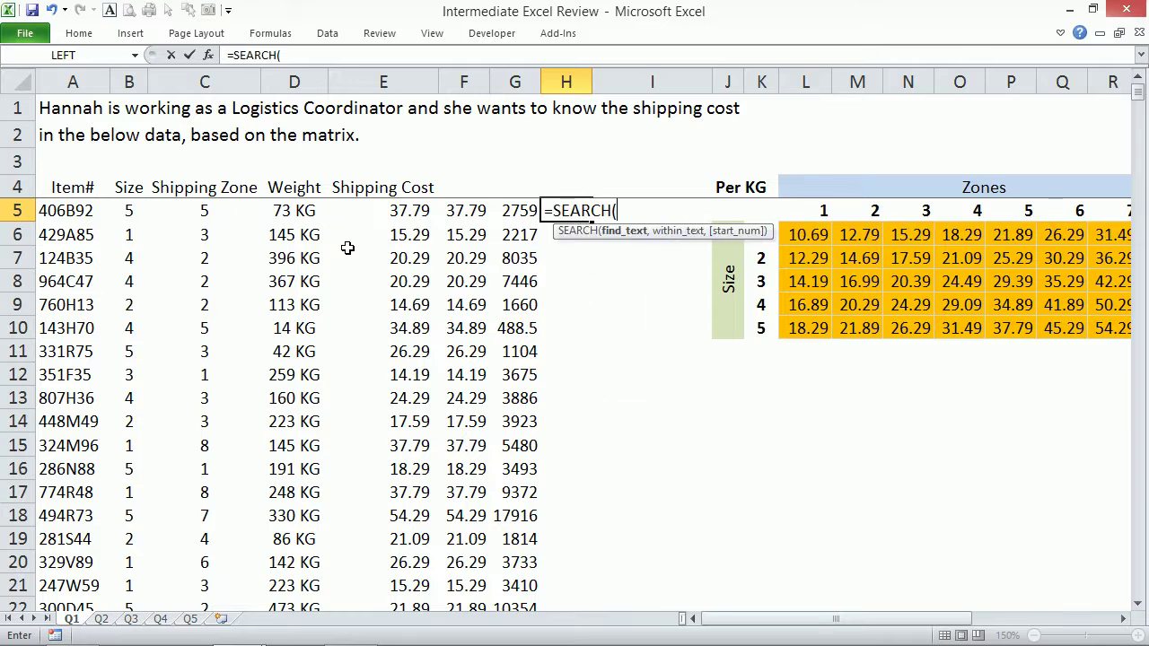
{"action": "key", "text": "Left"}
{"action": "key", "text": "Left"}
{"action": "key", "text": "Left"}
{"action": "key", "text": "Left"}
{"action": "key", "text": "BackSpace"}
{"action": "key", "text": "BackSpace"}
{"action": "type", "text": "\" \","}
{"action": "key", "text": "Left"}
{"action": "key", "text": "Left"}
{"action": "key", "text": "Left"}
{"action": "key", "text": "Left"}
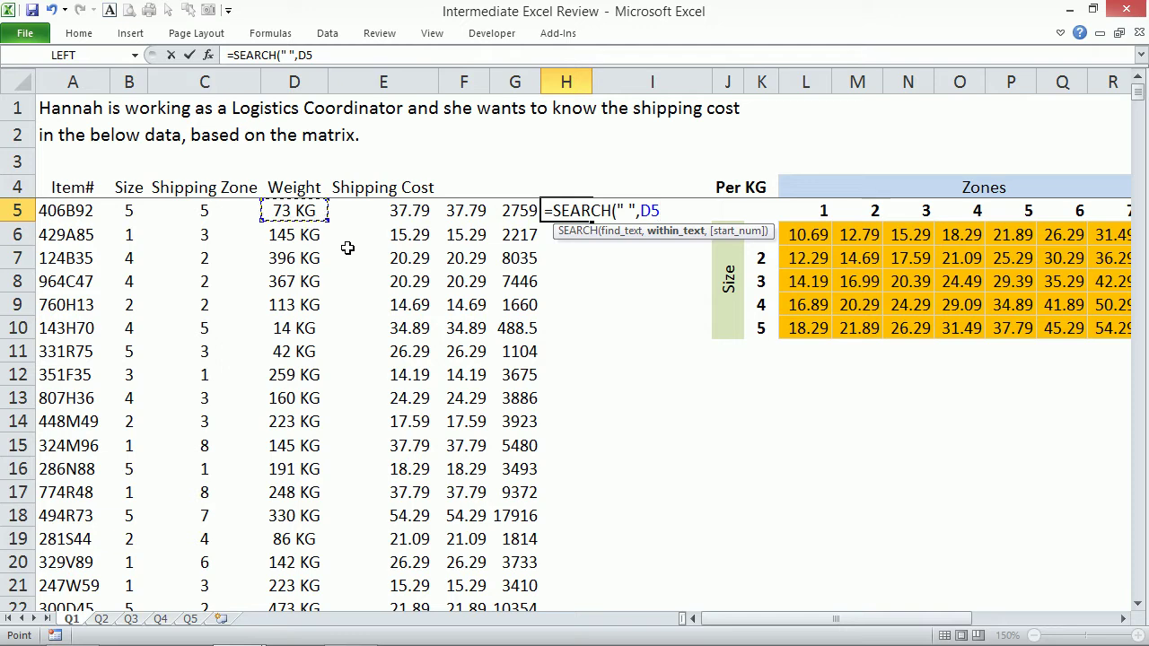
{"action": "type", "text": ")"}
{"action": "key", "text": "Return"}
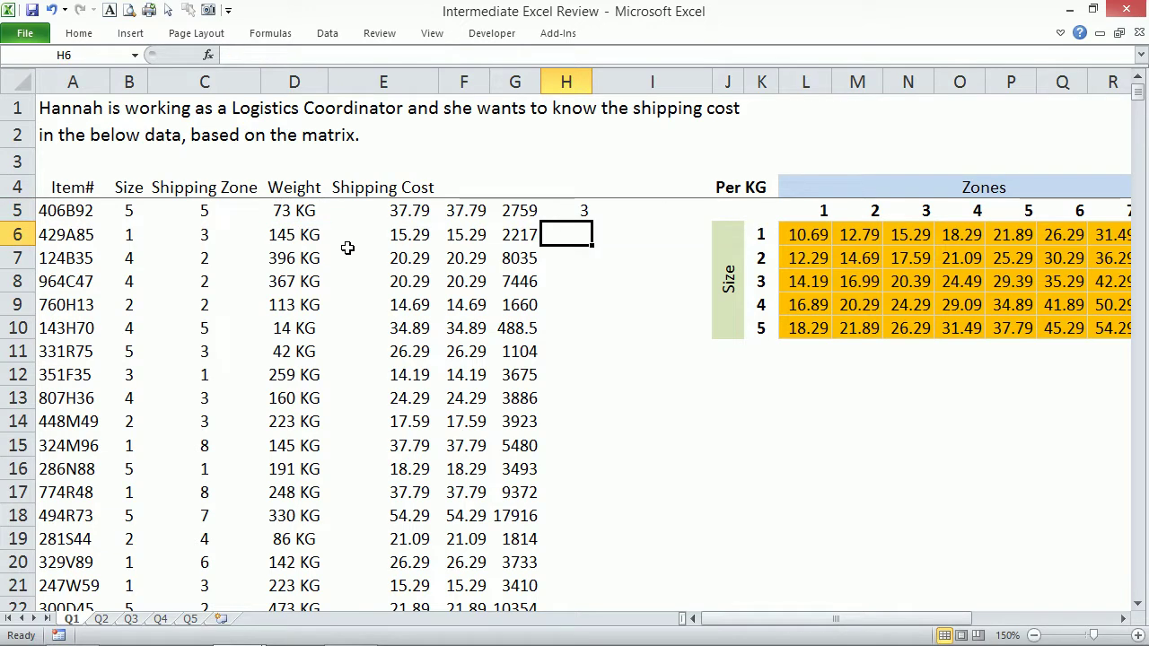
Wrap it as =LEFT(D5,SEARCH(" ",D5)) to extract the weight number.
{"action": "left_click", "coordinate": [568, 214]}
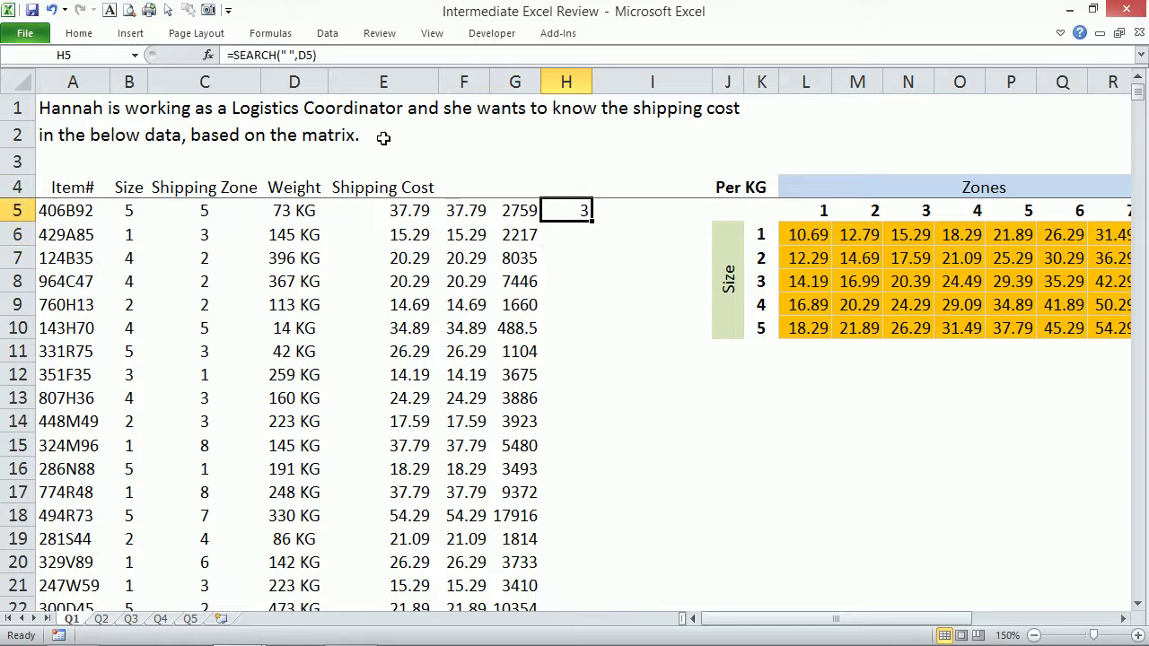
{"action": "left_click", "coordinate": [236, 56]}
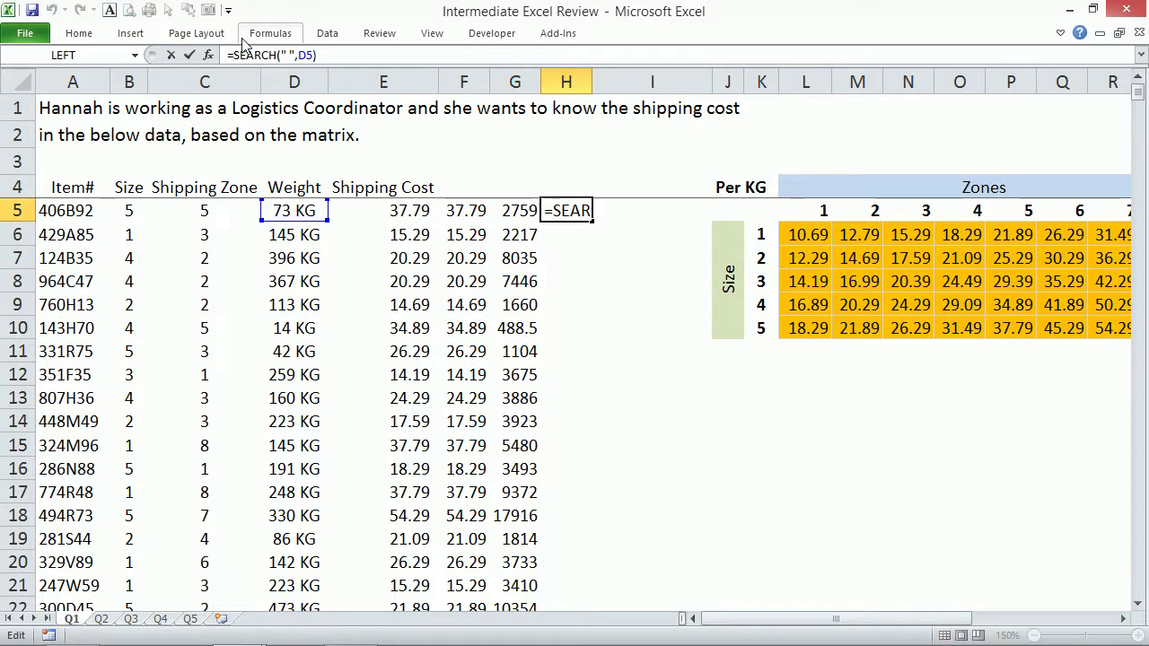
{"action": "type", "text": "LEFT("}
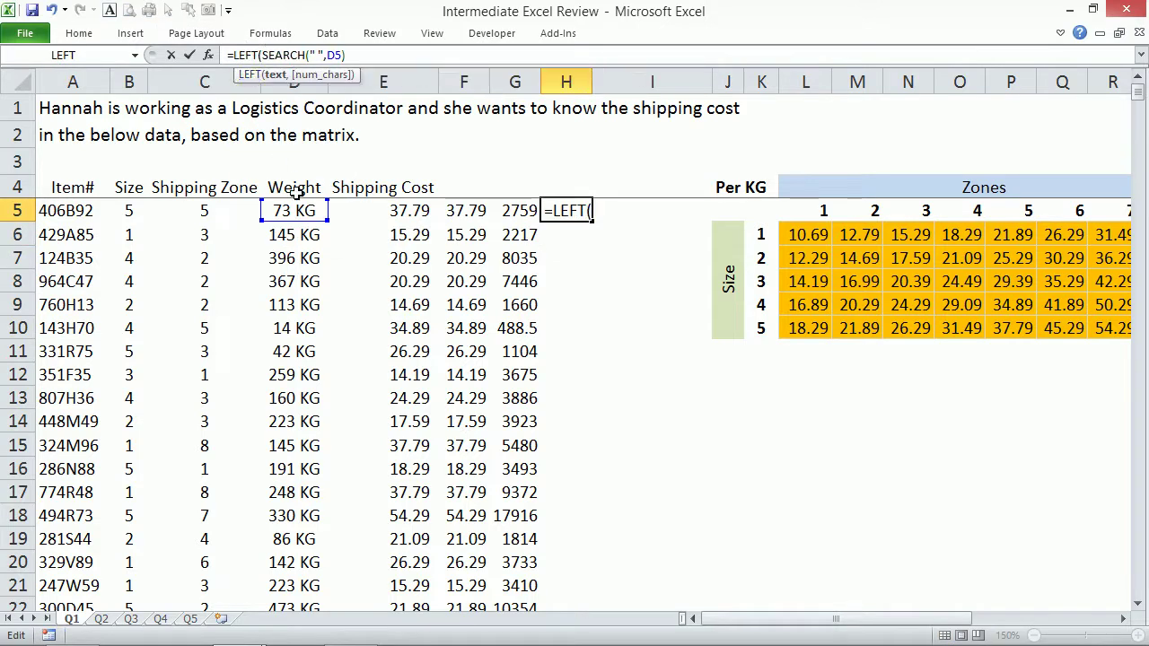
{"action": "left_click", "coordinate": [296, 207]}
{"action": "type", "text": ","}
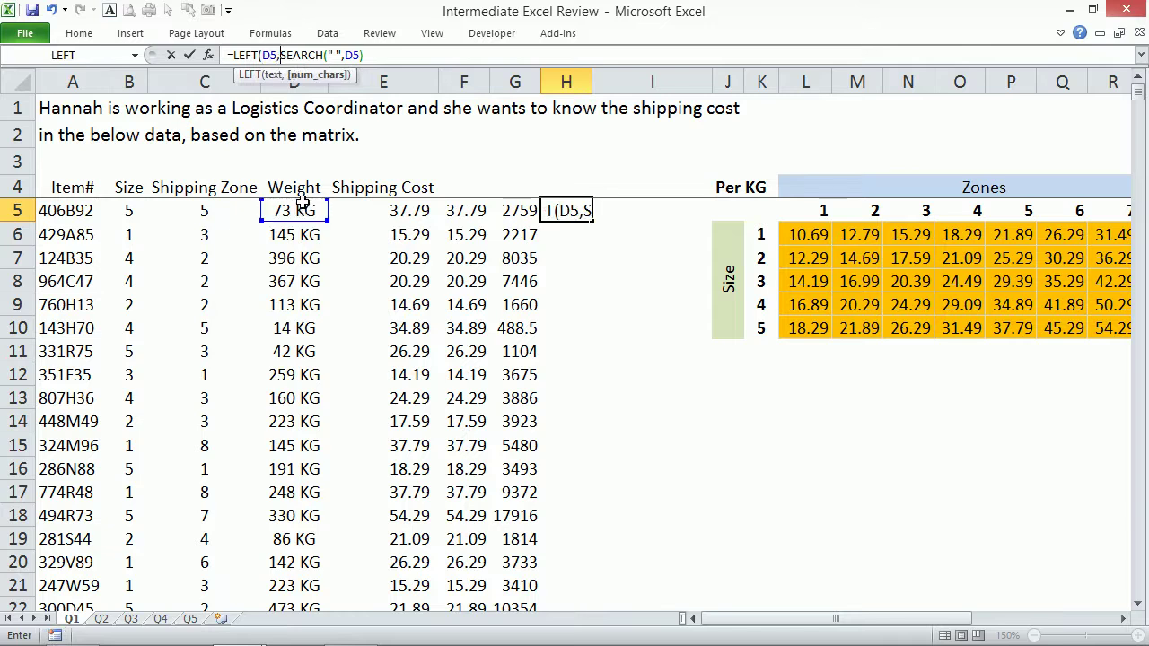
{"action": "left_click", "coordinate": [396, 56]}
{"action": "type", "text": ")"}
{"action": "key", "text": "ctrl+Return"}
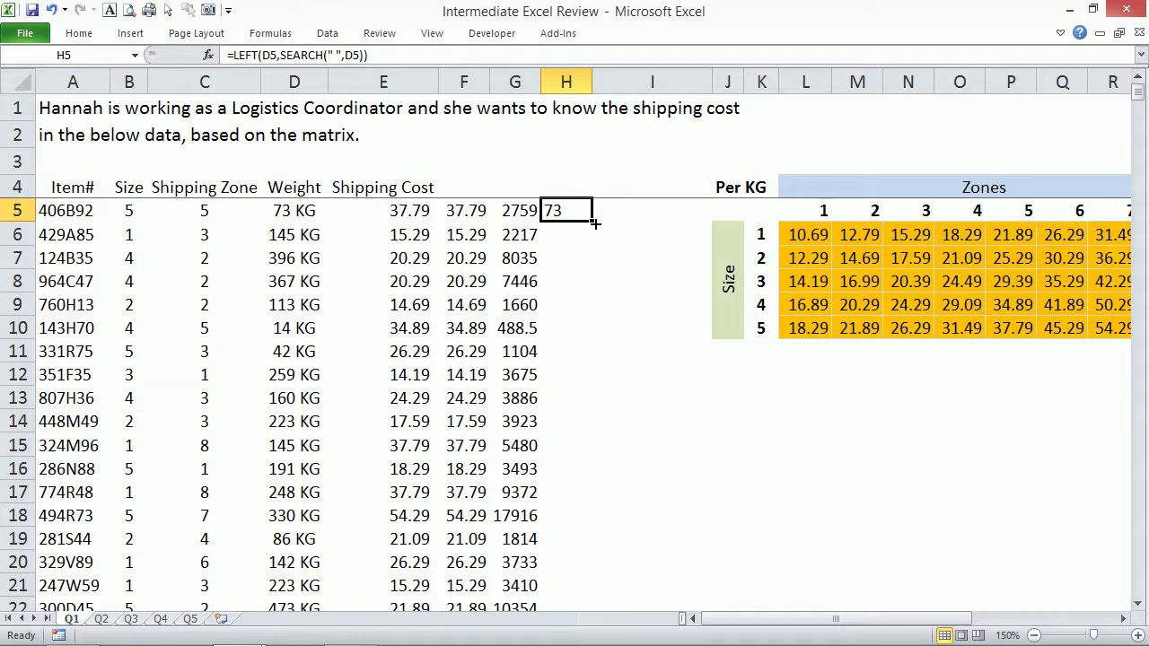
Append *F5 to H5's formula and fill column H, giving 2759, 2217, 8035 onward.
{"action": "double_click", "coordinate": [591, 224]}
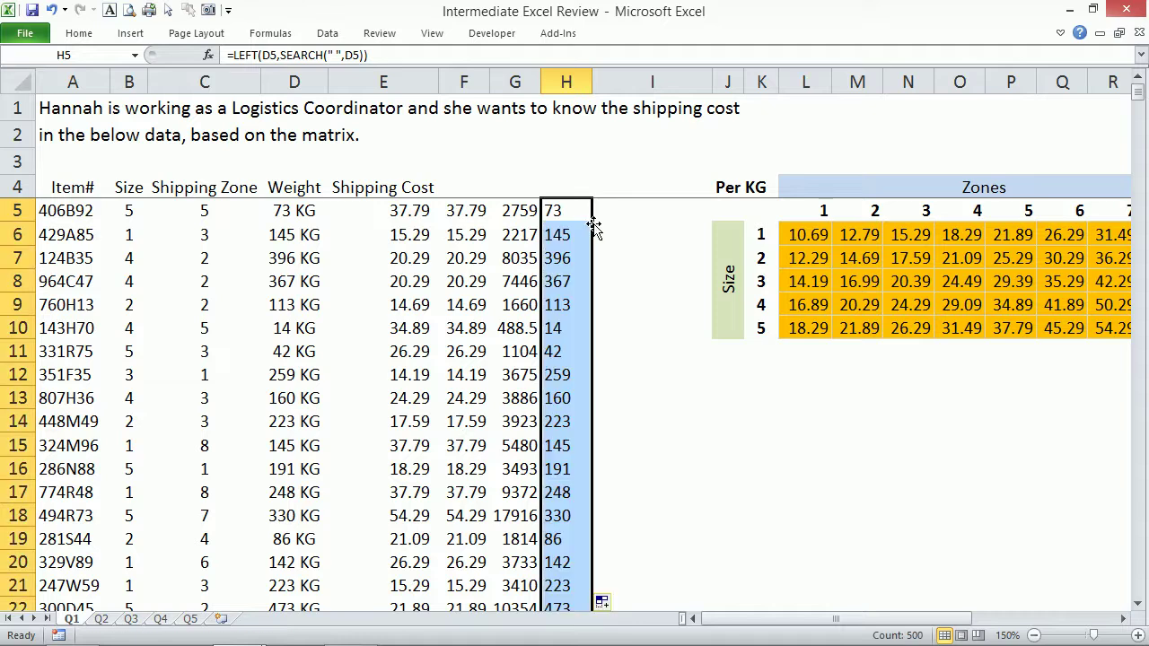
{"action": "left_click", "coordinate": [577, 211]}
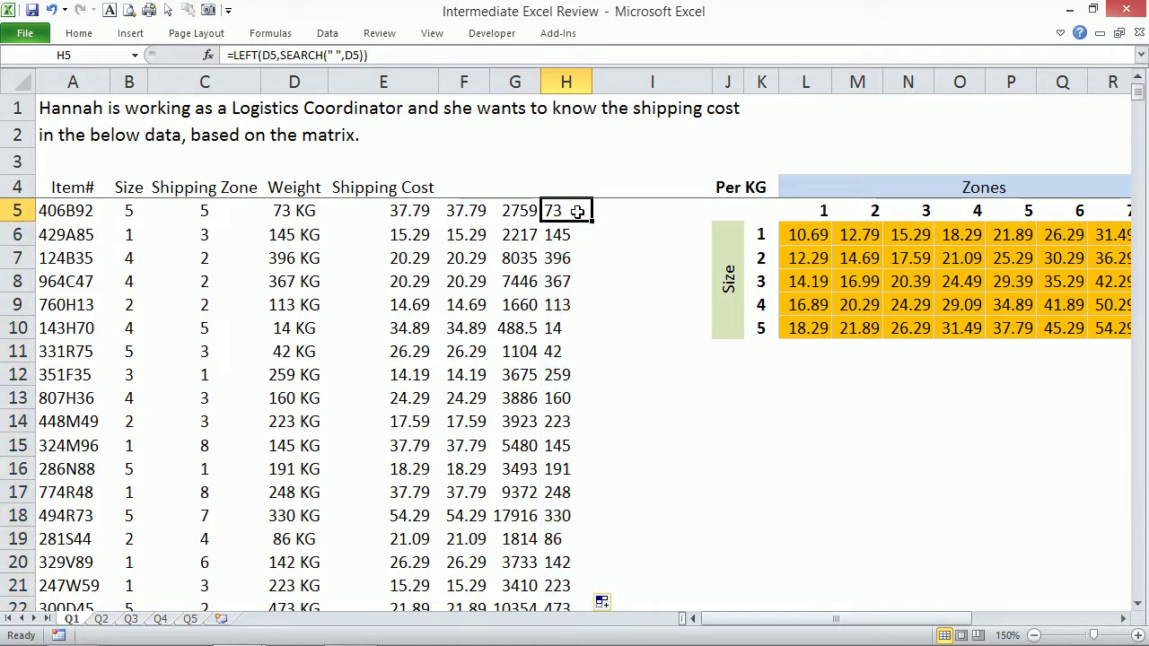
{"action": "left_click", "coordinate": [416, 55]}
{"action": "type", "text": "*"}
{"action": "left_click", "coordinate": [457, 210]}
{"action": "key", "text": "ctrl+Return"}
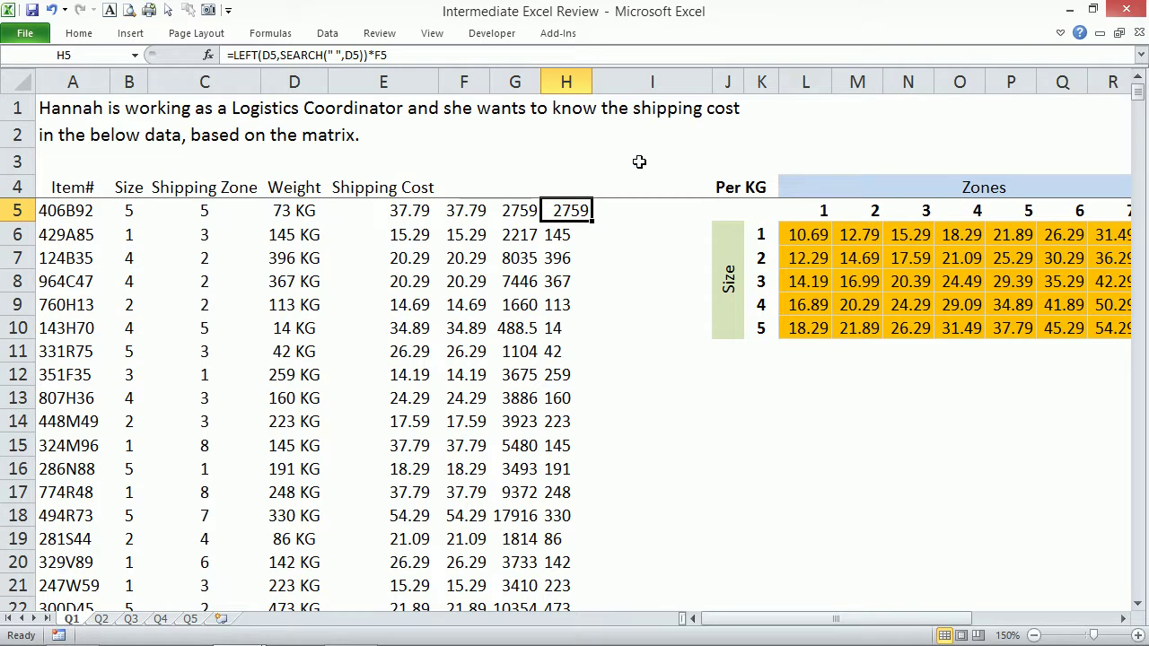
{"action": "double_click", "coordinate": [592, 223]}
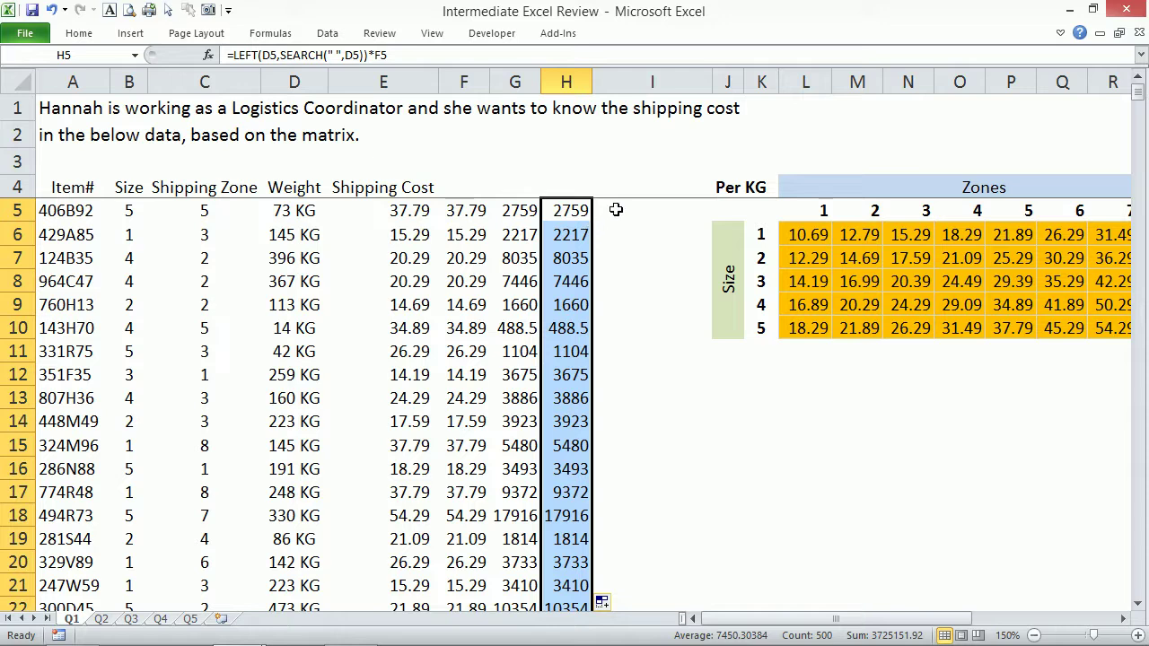
{"action": "left_click", "coordinate": [615, 212]}
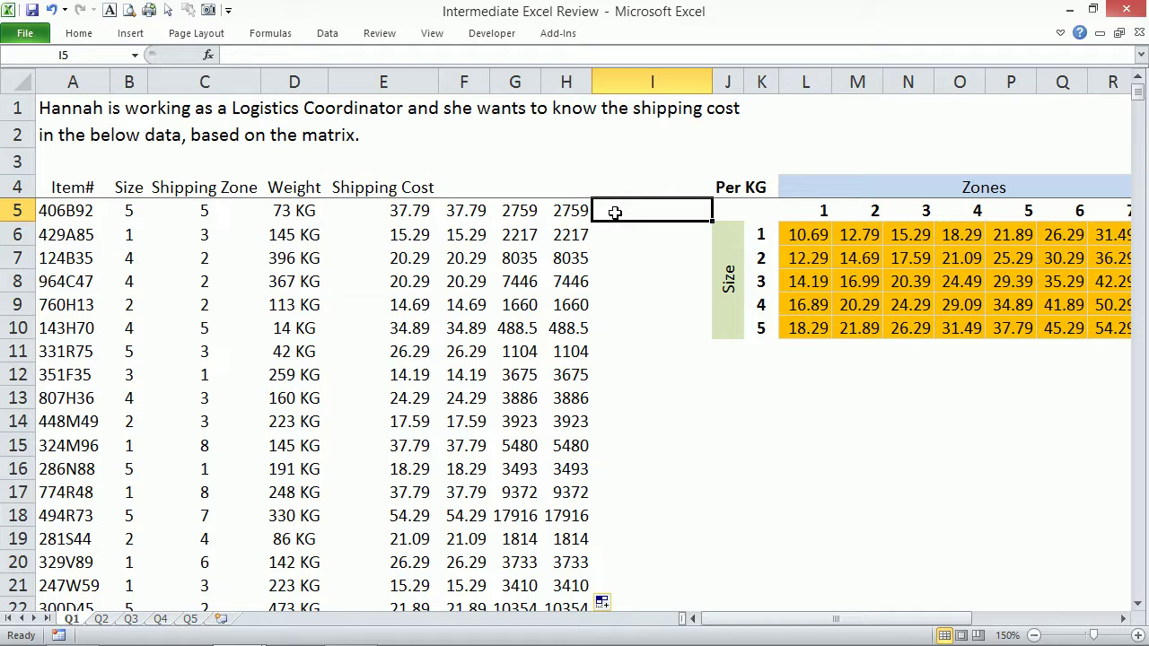
Enter =SUBSTITUTE(D5,"kg","") in I5 to strip the weight unit.
{"action": "type", "text": "=SUB"}
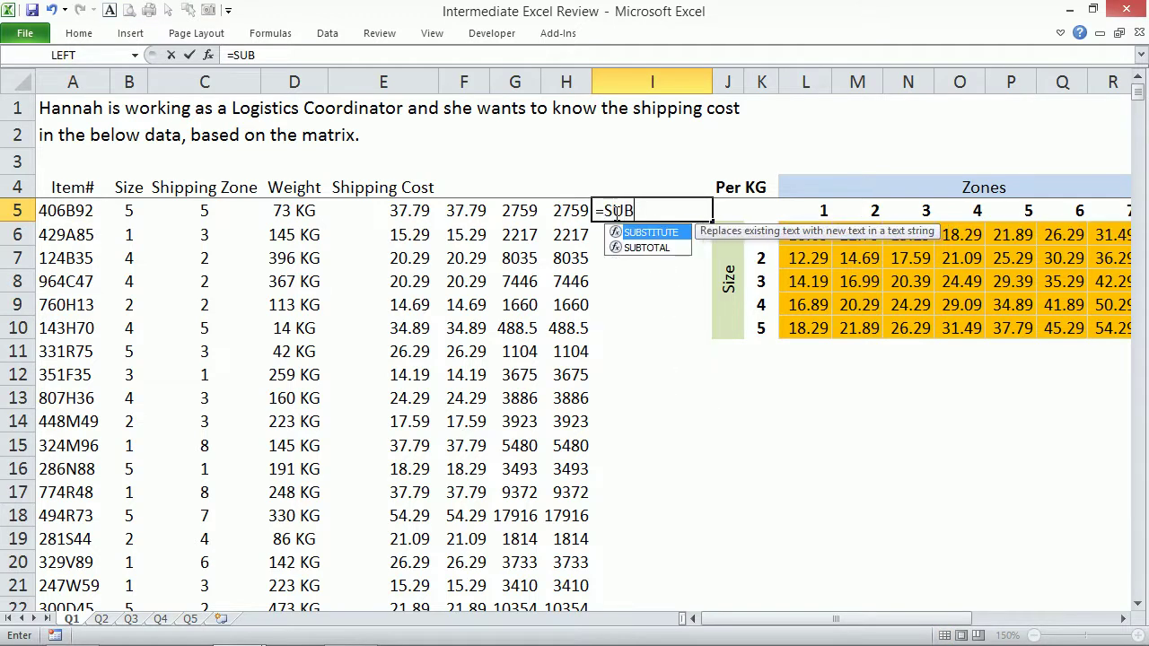
{"action": "key", "text": "Tab"}
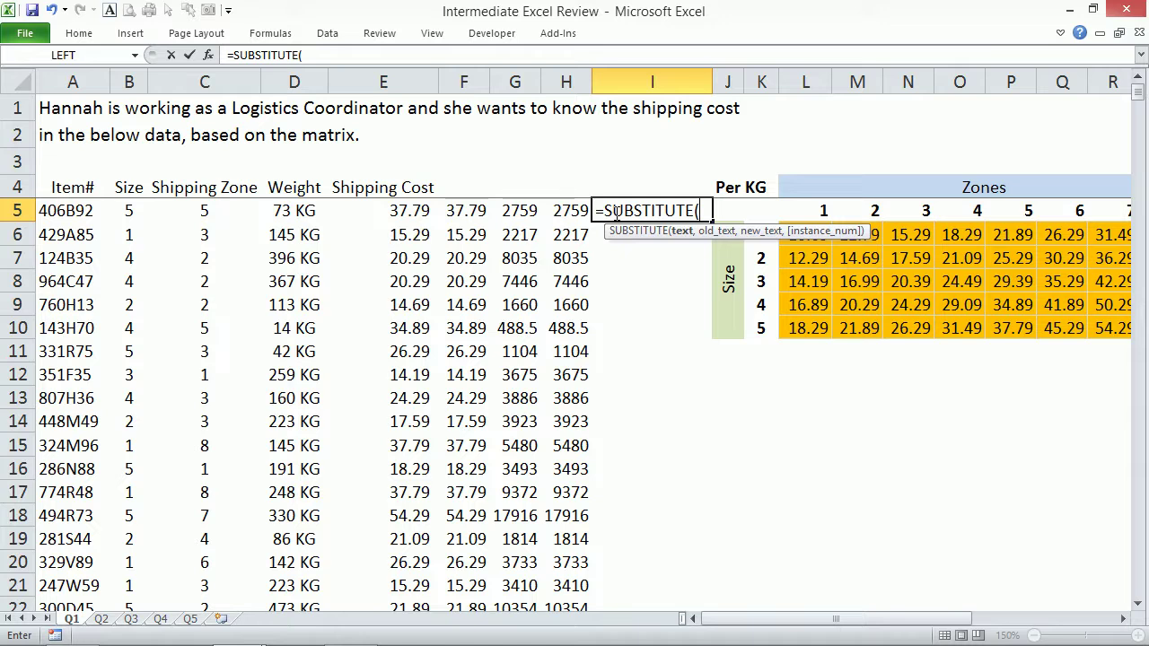
{"action": "key", "text": "Left"}
{"action": "key", "text": "Left"}
{"action": "key", "text": "Left"}
{"action": "key", "text": "Left"}
{"action": "key", "text": "Left"}
{"action": "type", "text": ","}
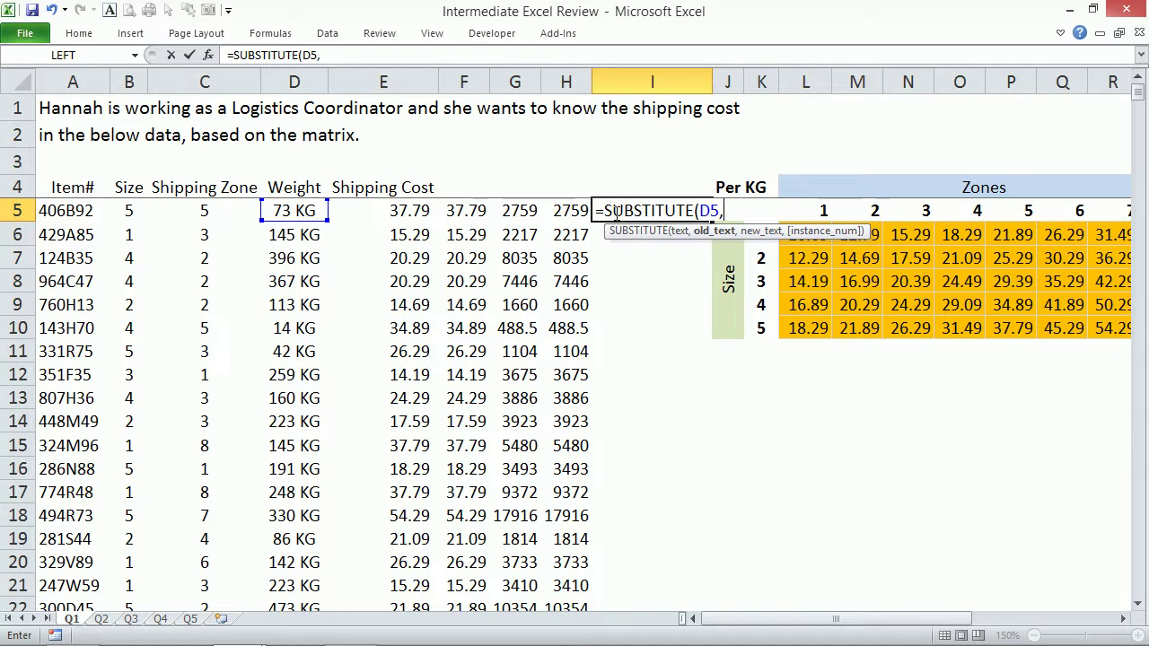
{"action": "type", "text": "\"kg\","}
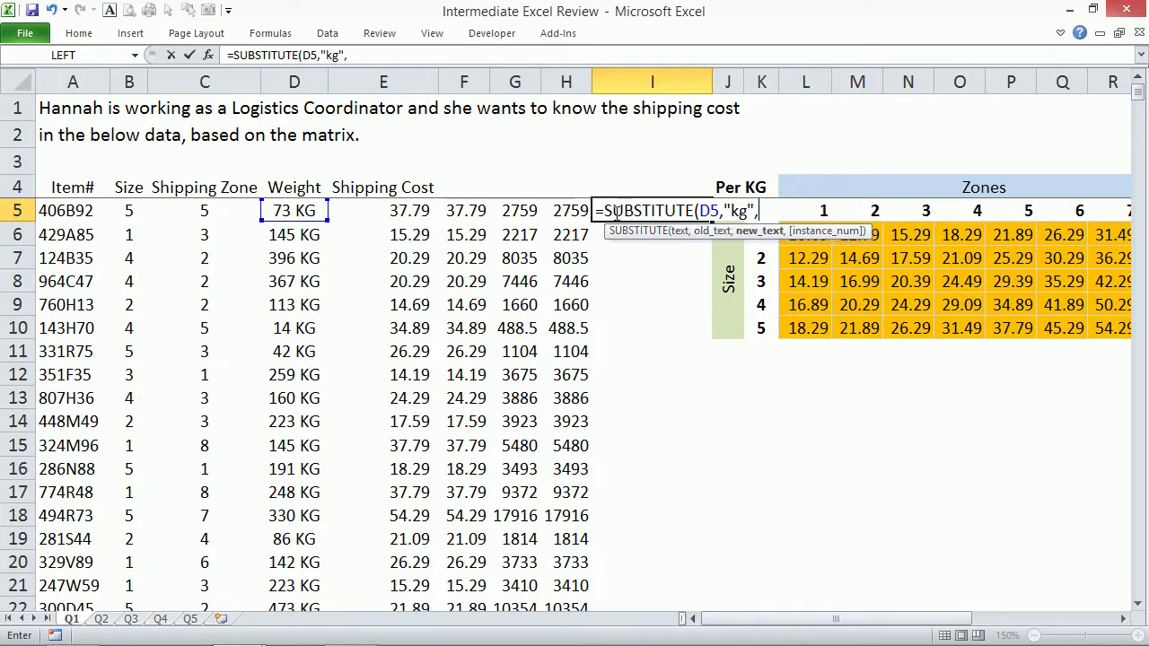
{"action": "type", "text": "\"\")"}
{"action": "key", "text": "ctrl+Return"}
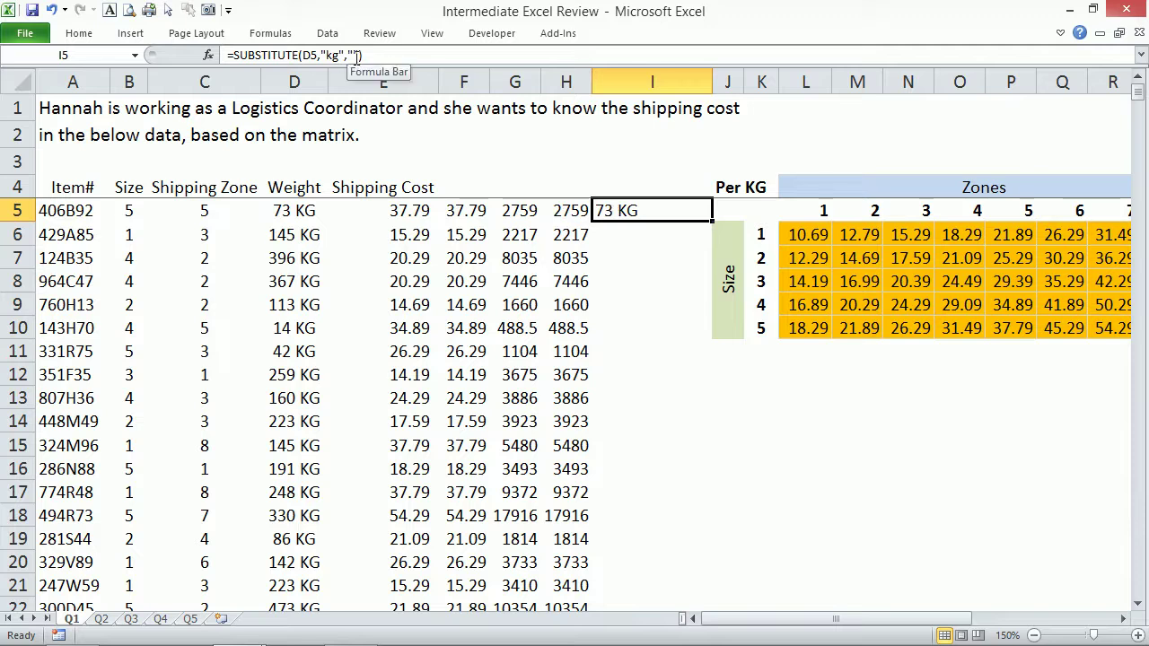
{"action": "left_click", "coordinate": [323, 56]}
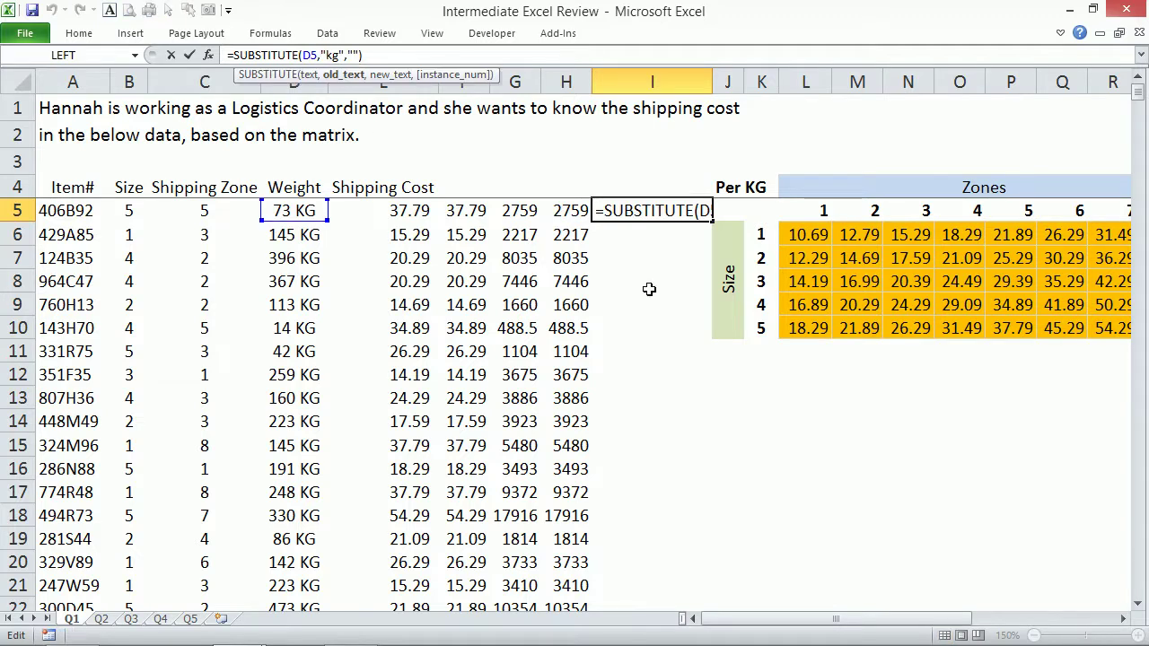
{"action": "key", "text": "Escape"}
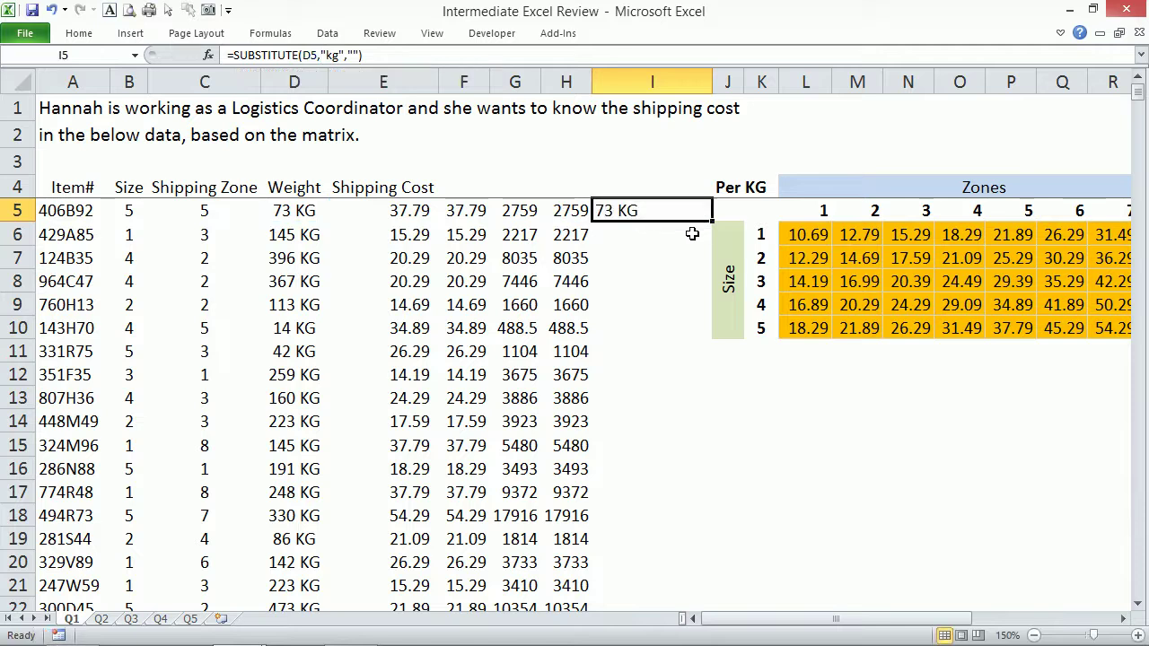
Begin retyping a SUBSTITUTE formula on D5's weight in I5, then cancel it.
{"action": "type", "text": "=subs"}
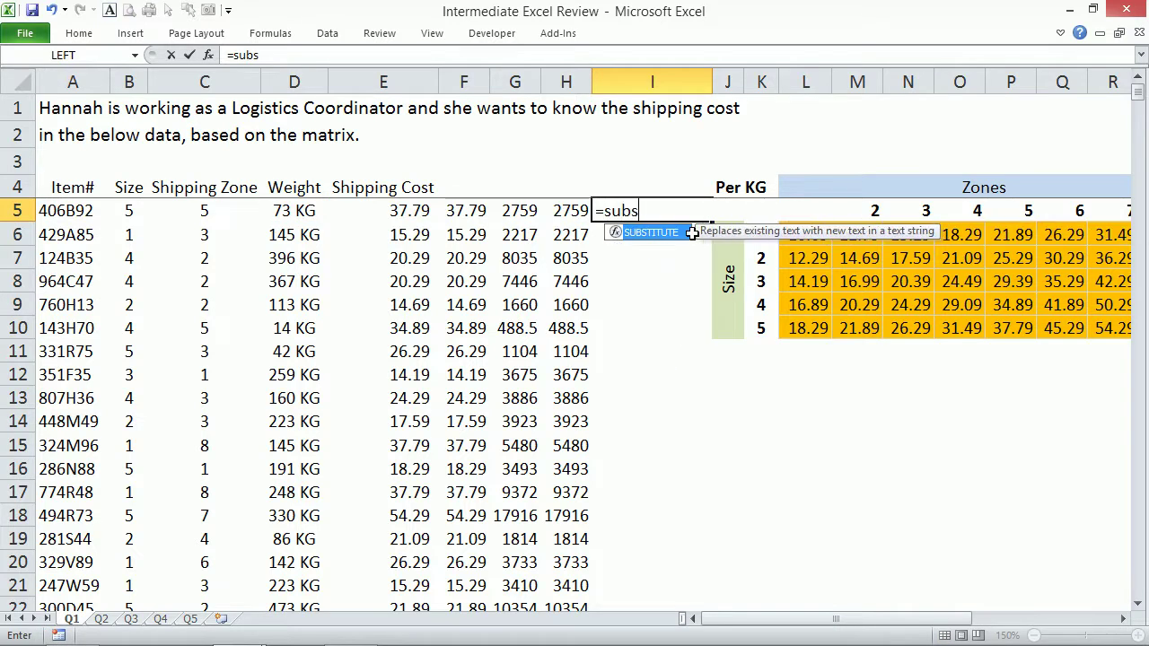
{"action": "key", "text": "Tab"}
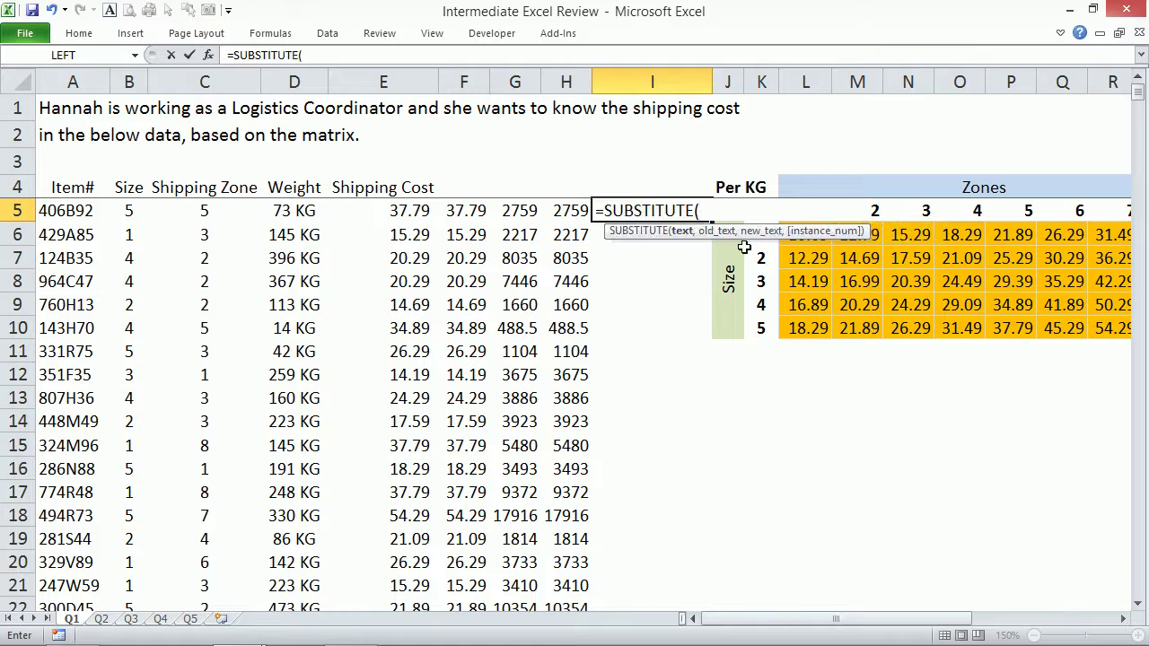
{"action": "left_click", "coordinate": [310, 208]}
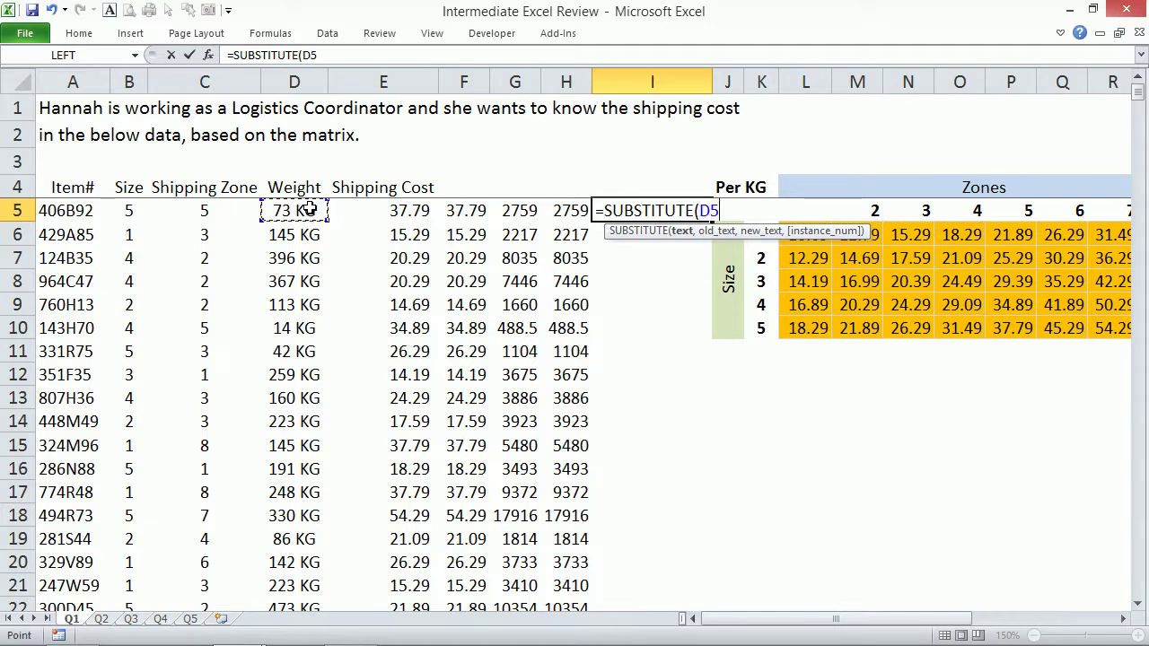
{"action": "type", "text": ","}
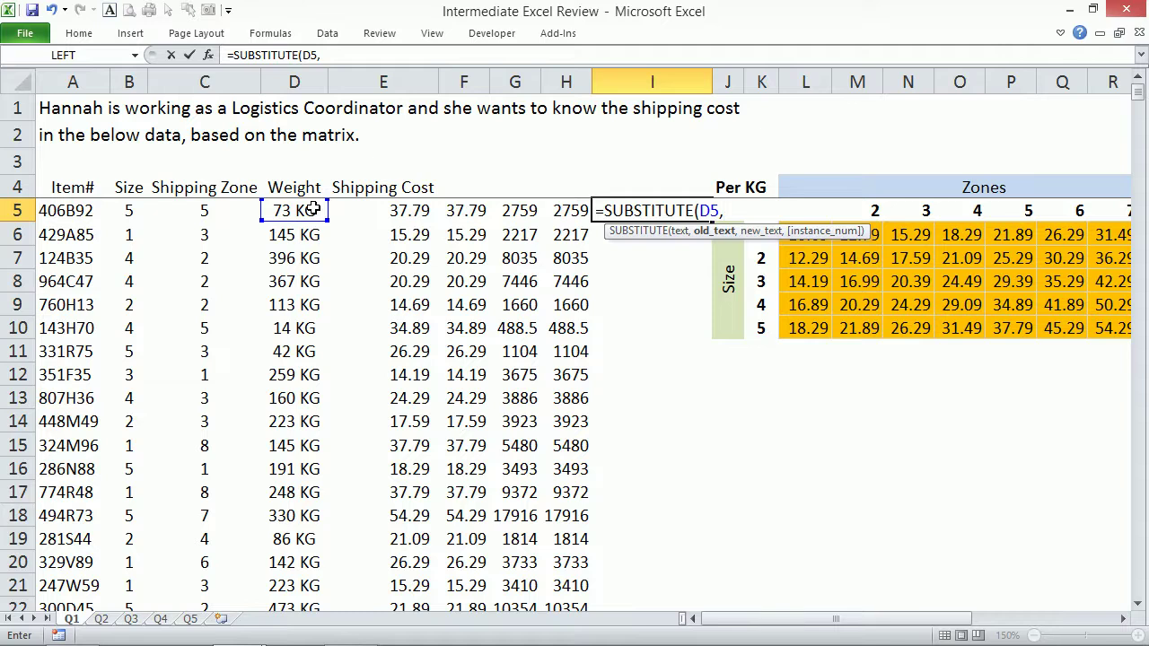
{"action": "key", "text": "Escape"}
{"action": "left_click", "coordinate": [303, 220]}
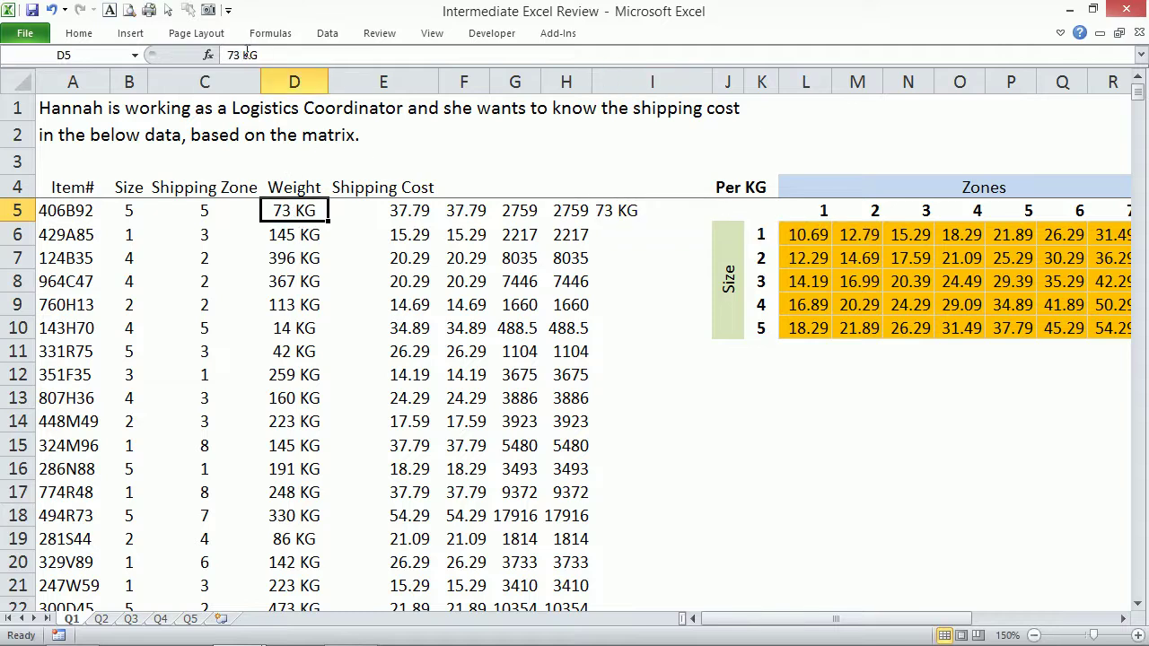
Replace the lowercase "kg" in I5's formula with "KG" so it returns 73.
{"action": "left_click", "coordinate": [607, 207]}
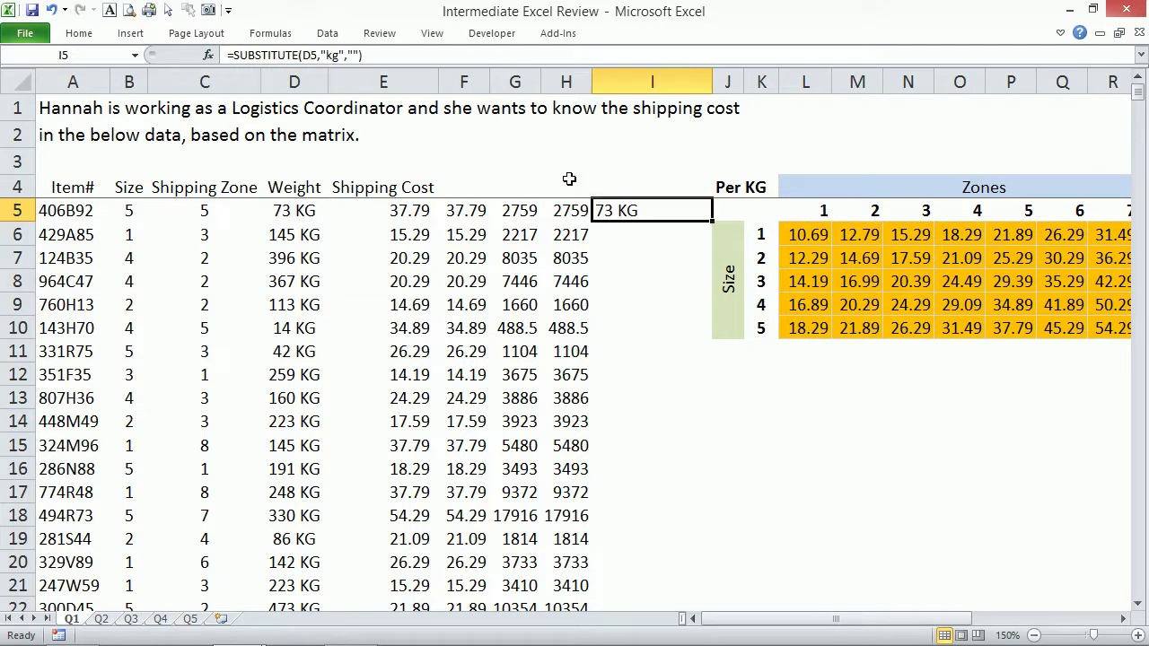
{"action": "double_click", "coordinate": [336, 55]}
{"action": "key", "text": "BackSpace"}
{"action": "type", "text": "KG"}
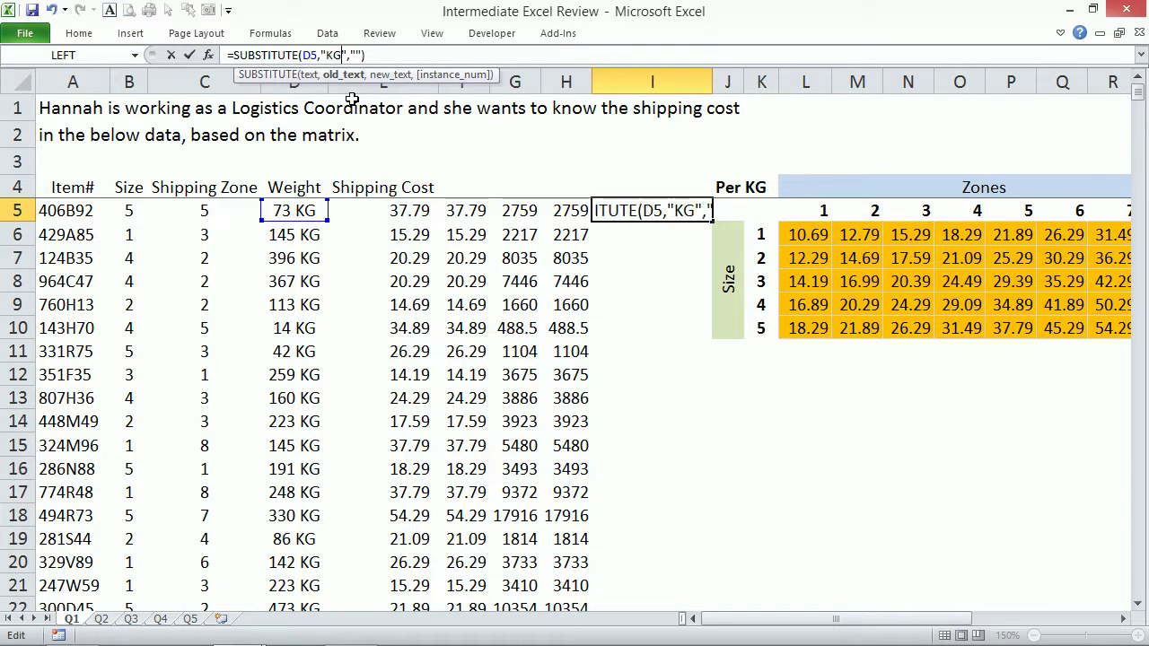
{"action": "key", "text": "ctrl+Return"}
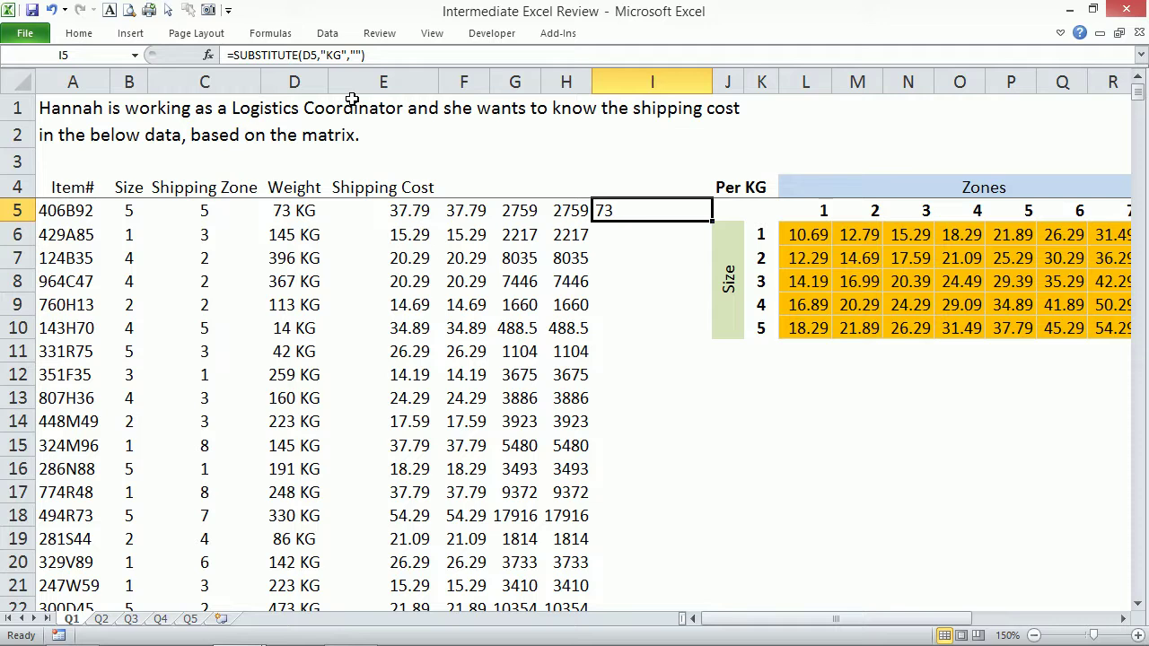
{"action": "left_click", "coordinate": [420, 210]}
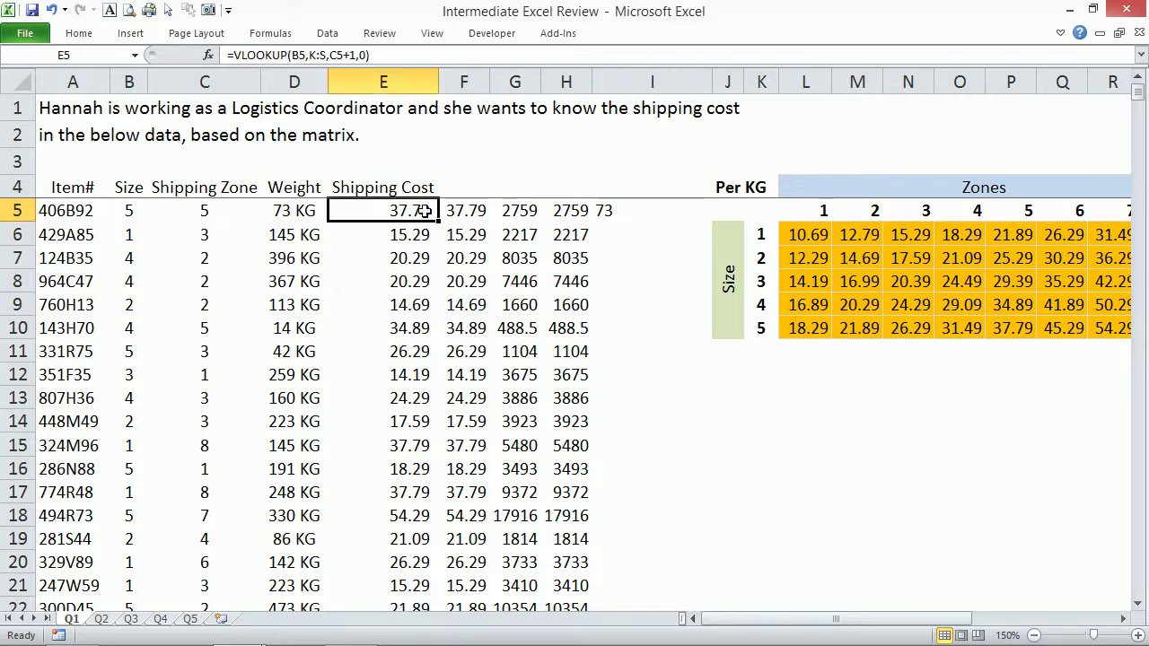
{"action": "left_click", "coordinate": [605, 212]}
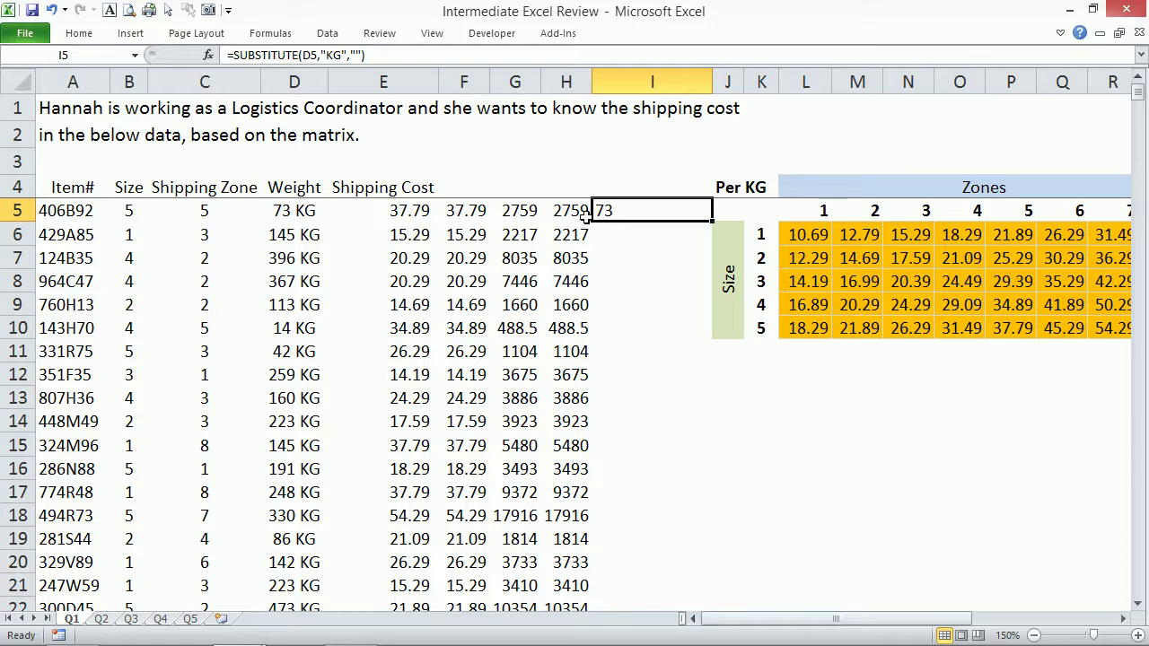
{"action": "left_click", "coordinate": [575, 212]}
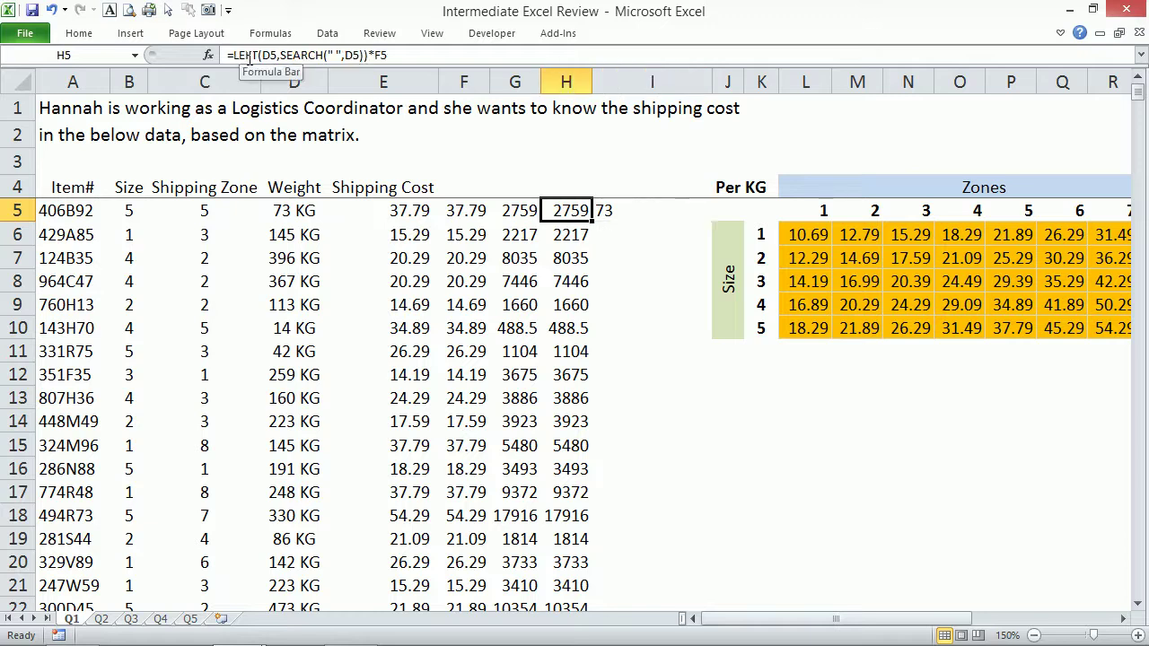
{"action": "left_click", "coordinate": [514, 210]}
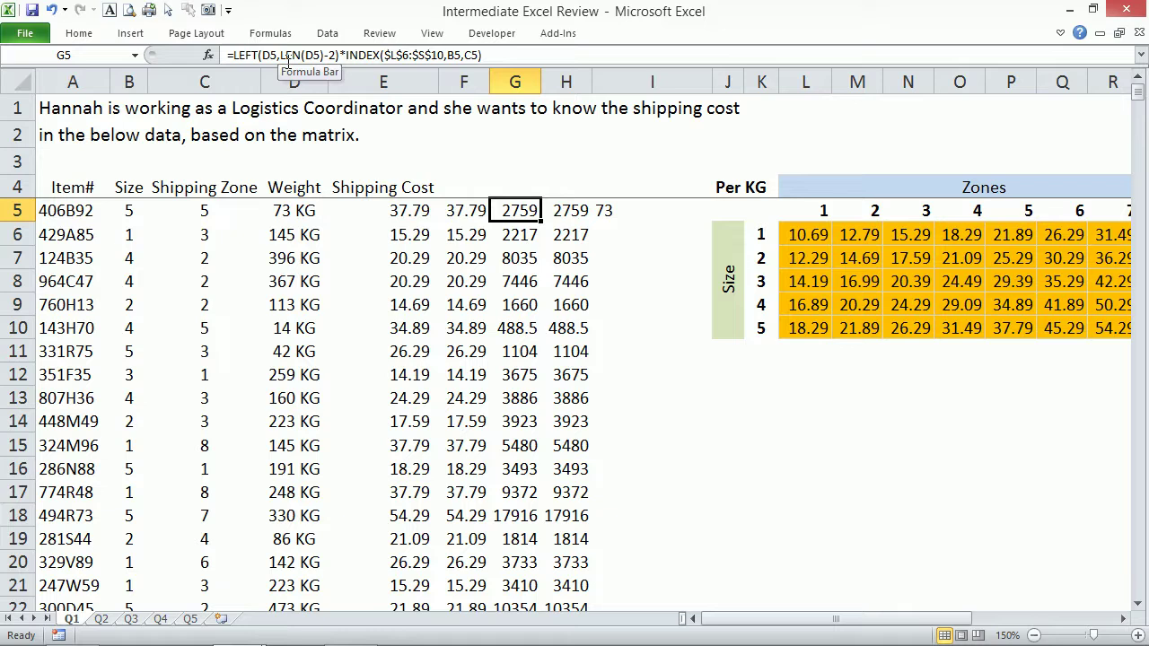
{"action": "left_click", "coordinate": [607, 209]}
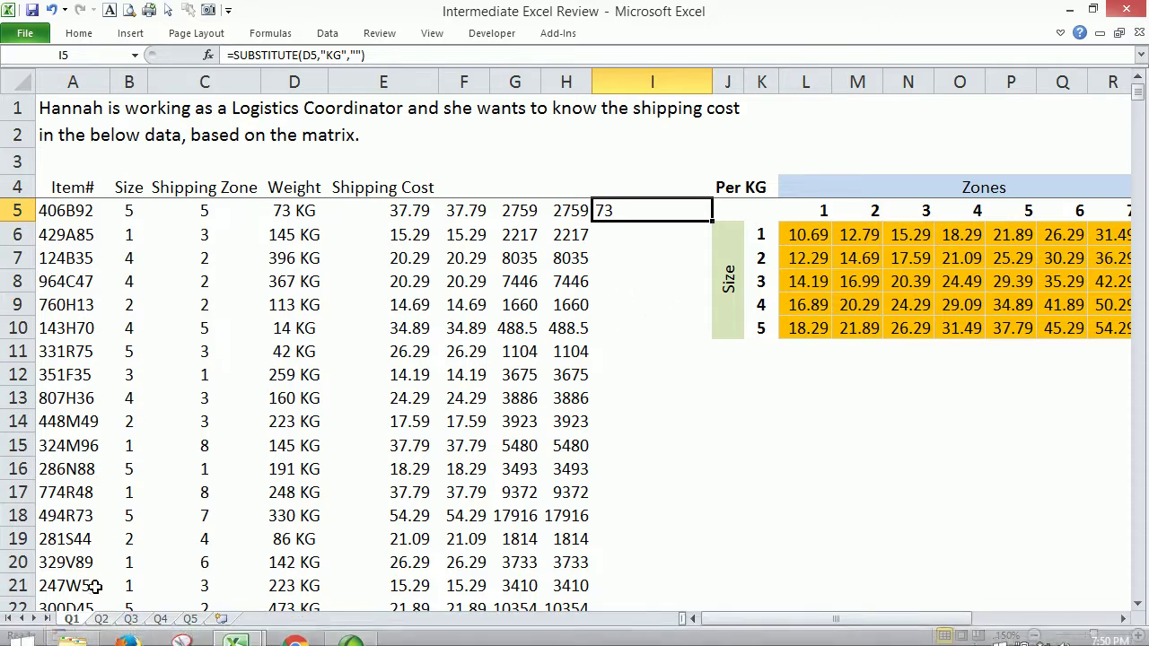
{"action": "left_click", "coordinate": [102, 618]}
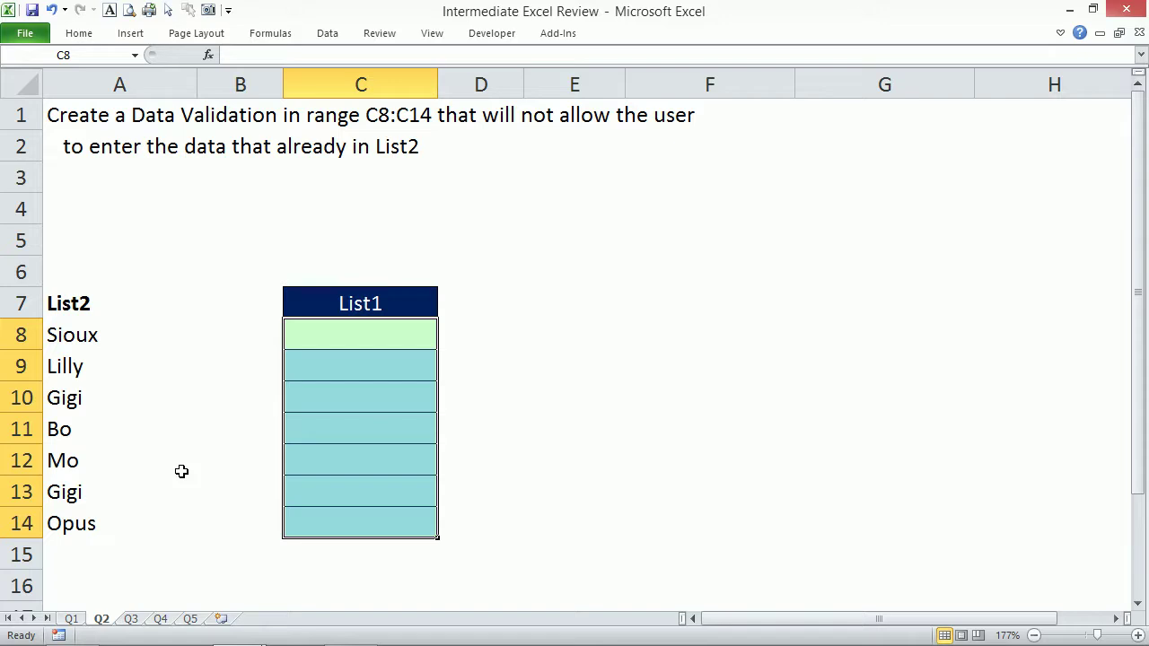
Review List1 in C8:C14 and the List2 names in A8:A14, then move to sheet Q3.
{"action": "left_click_drag", "start_coordinate": [404, 331], "coordinate": [400, 512]}
{"action": "left_click_drag", "start_coordinate": [89, 334], "coordinate": [72, 517]}
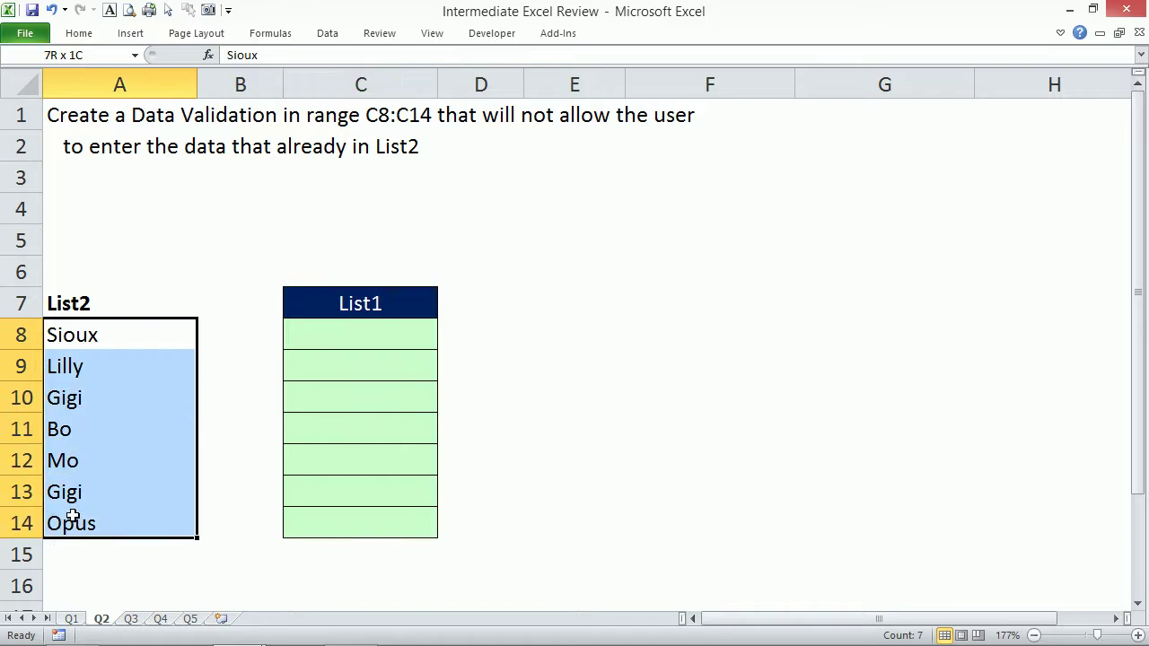
{"action": "left_click", "coordinate": [365, 341]}
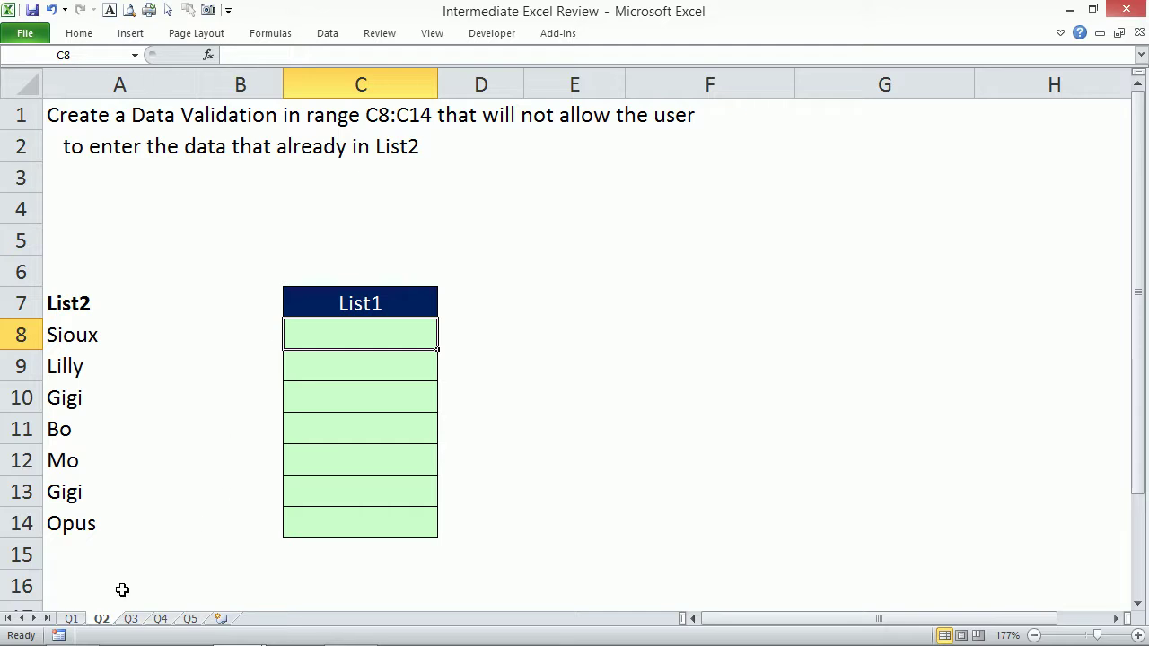
{"action": "left_click", "coordinate": [130, 619]}
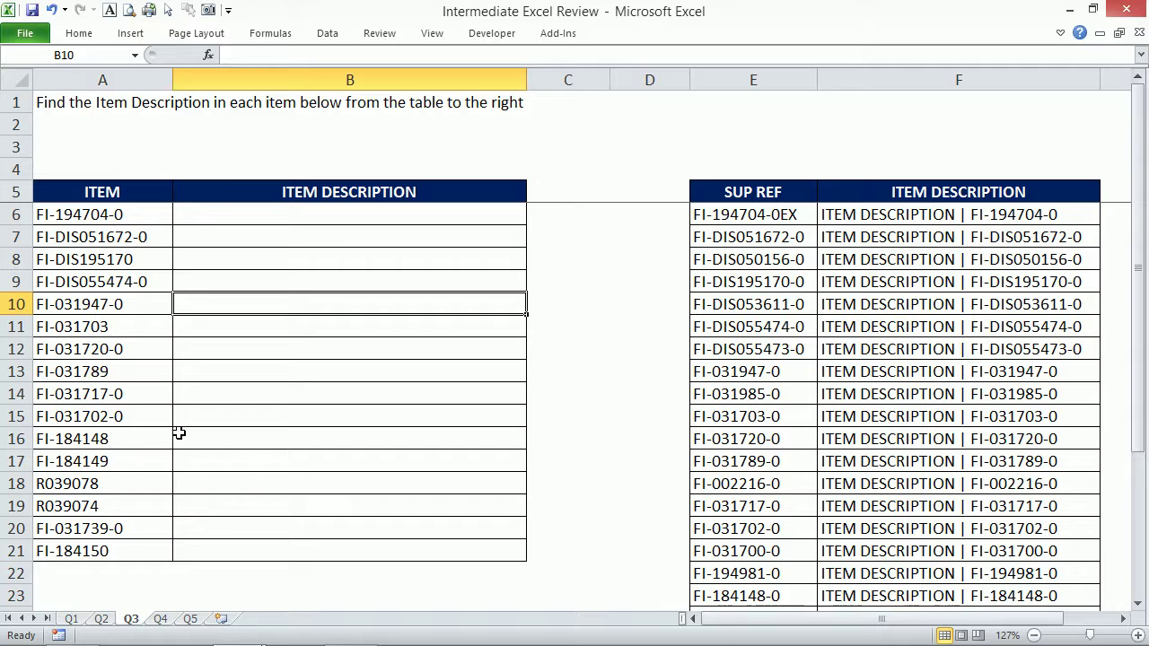
{"action": "mouse_move", "coordinate": [265, 640]}
{"action": "left_click", "coordinate": [79, 630]}
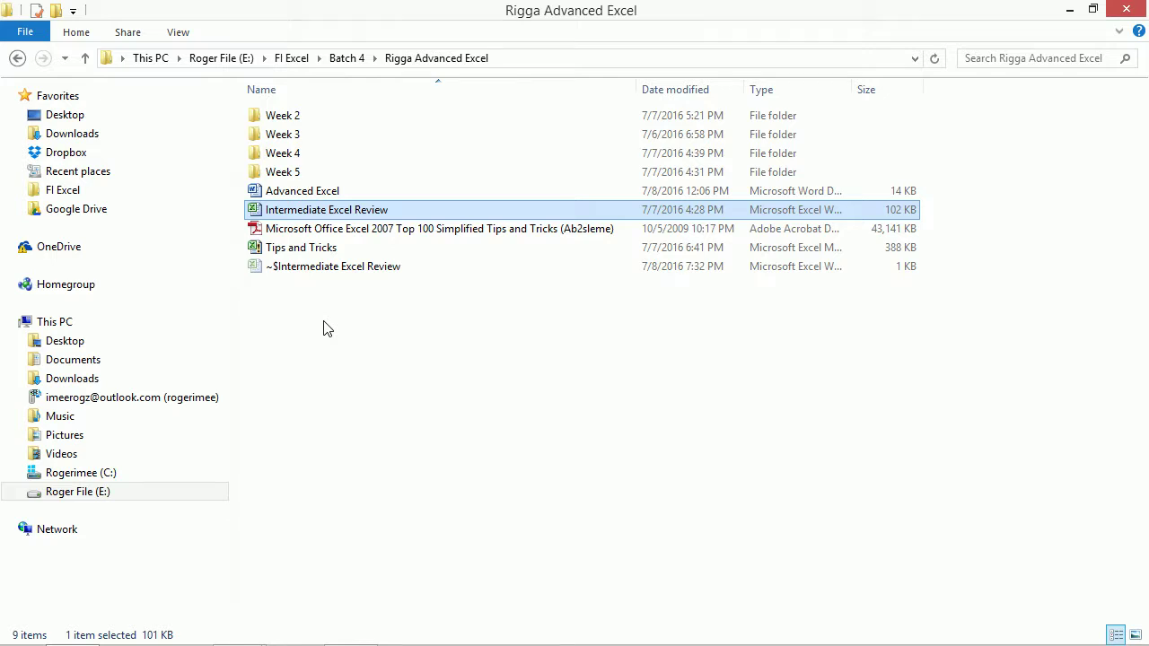
{"action": "mouse_move", "coordinate": [273, 643]}
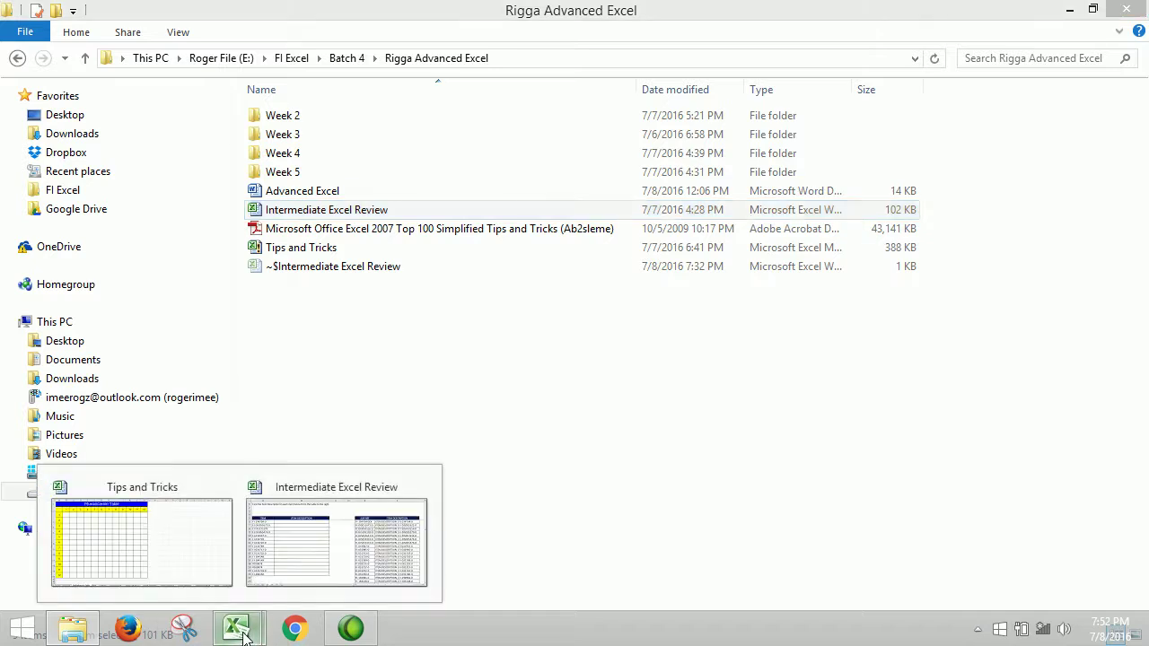
{"action": "left_click", "coordinate": [307, 560]}
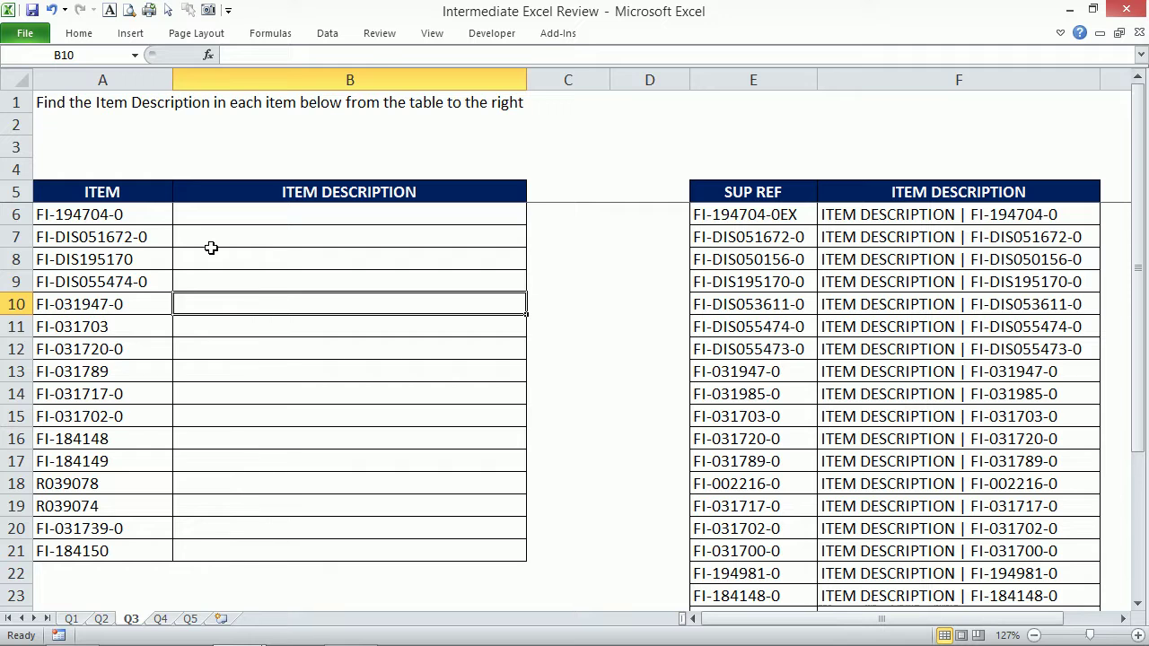
Enter =VLOOKUP(A6,E:F,2,0) in B6 for an exact-match description lookup.
{"action": "left_click", "coordinate": [232, 221]}
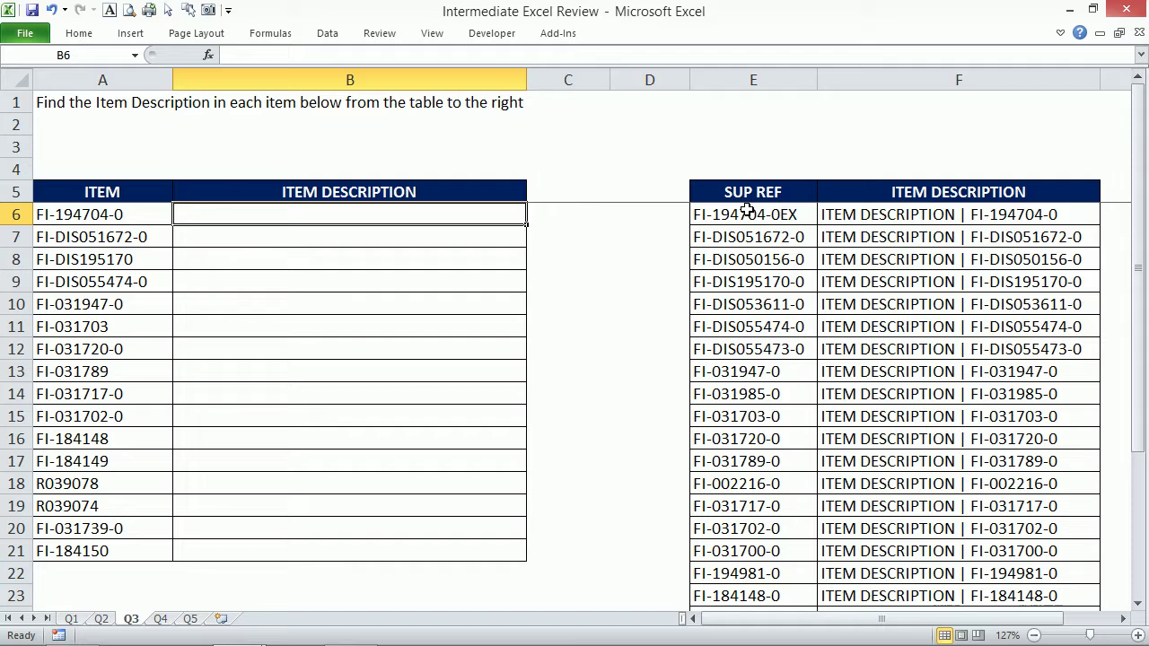
{"action": "type", "text": "=vl"}
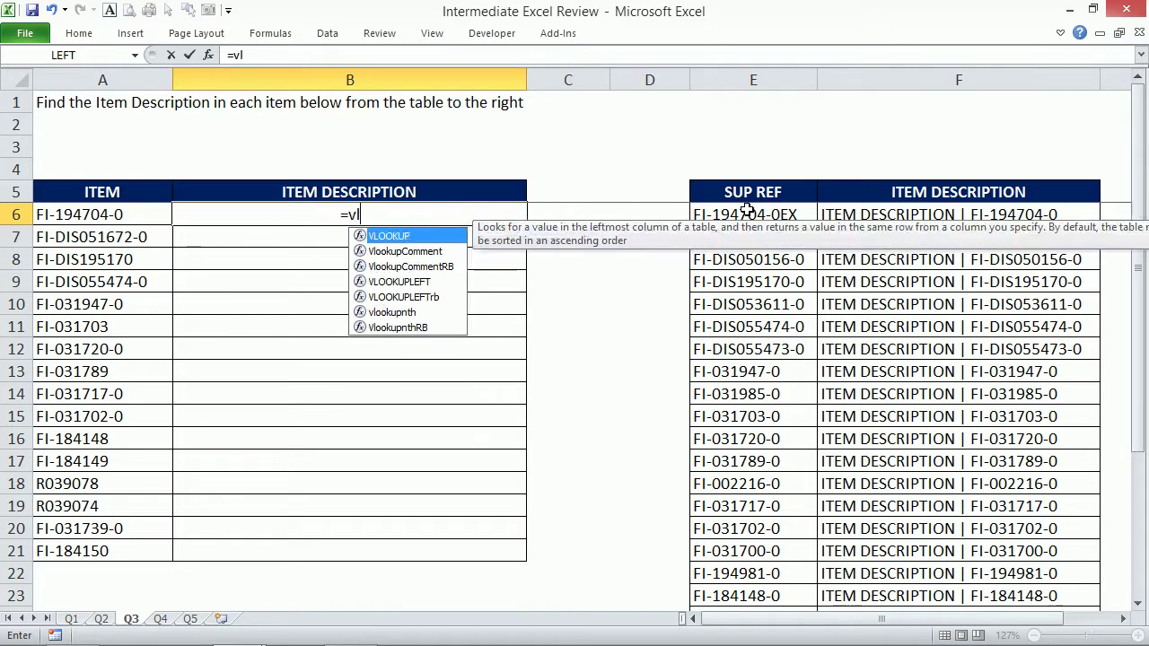
{"action": "key", "text": "Tab"}
{"action": "key", "text": "Left"}
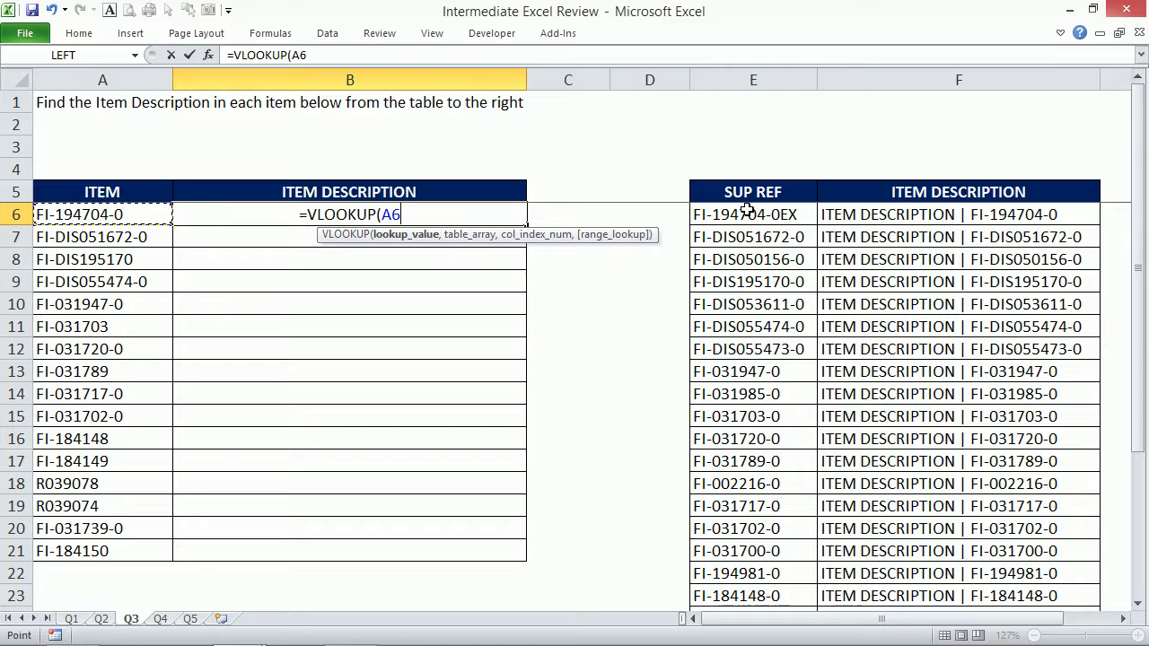
{"action": "type", "text": ","}
{"action": "left_click_drag", "start_coordinate": [752, 79], "coordinate": [851, 85]}
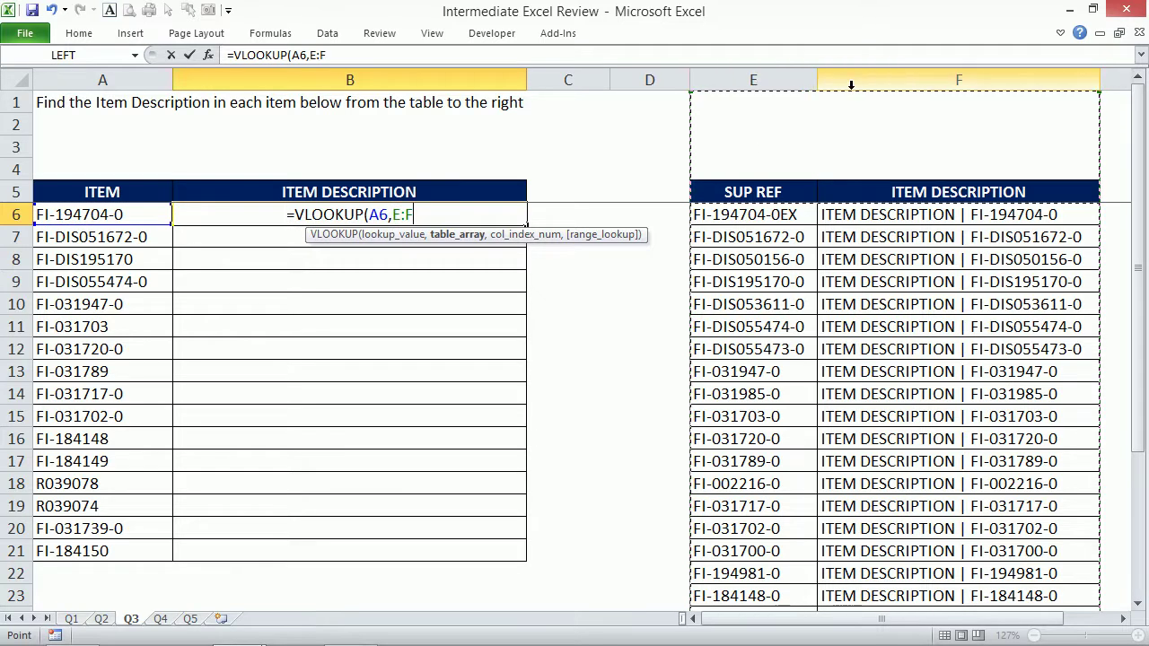
{"action": "type", "text": ",2,"}
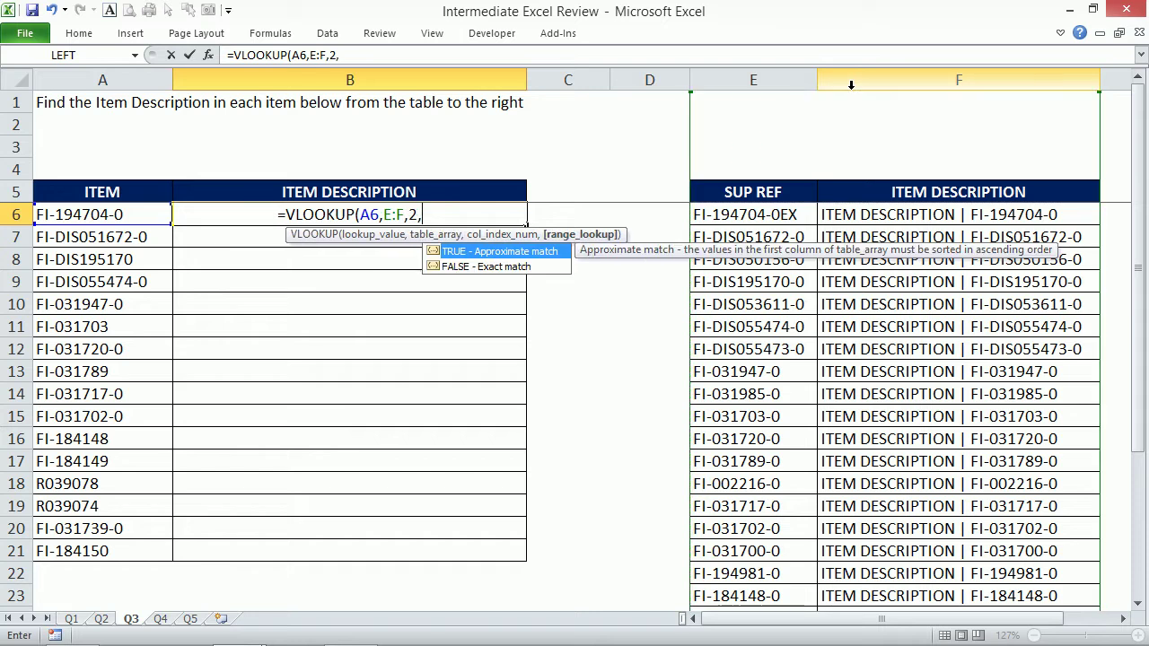
{"action": "type", "text": "0)"}
{"action": "key", "text": "ctrl+Return"}
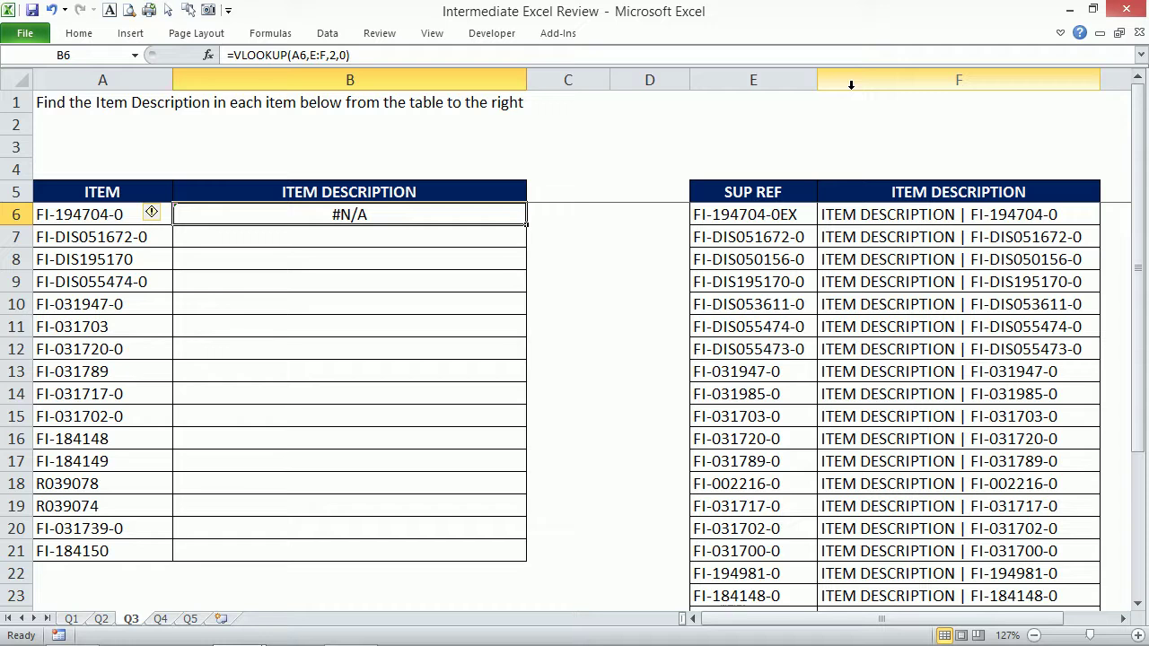
Copy the B6 lookup formula down to B21 and check the item code in A6.
{"action": "left_click_drag", "start_coordinate": [526, 225], "coordinate": [530, 227]}
{"action": "double_click", "coordinate": [528, 225]}
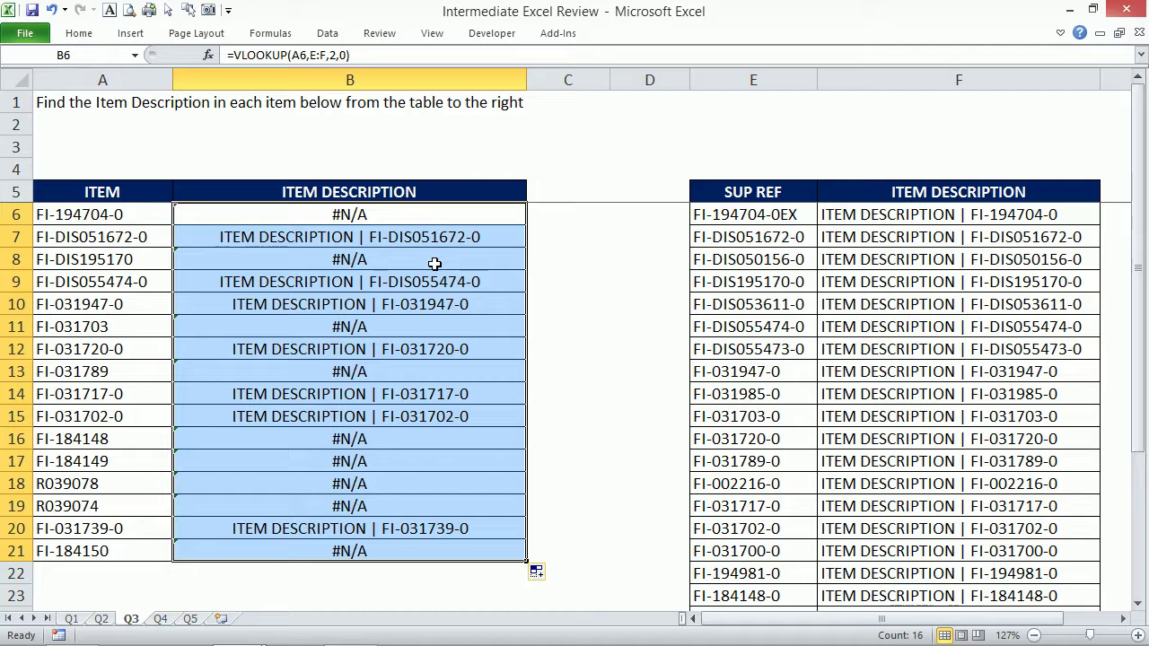
{"action": "left_click", "coordinate": [121, 214]}
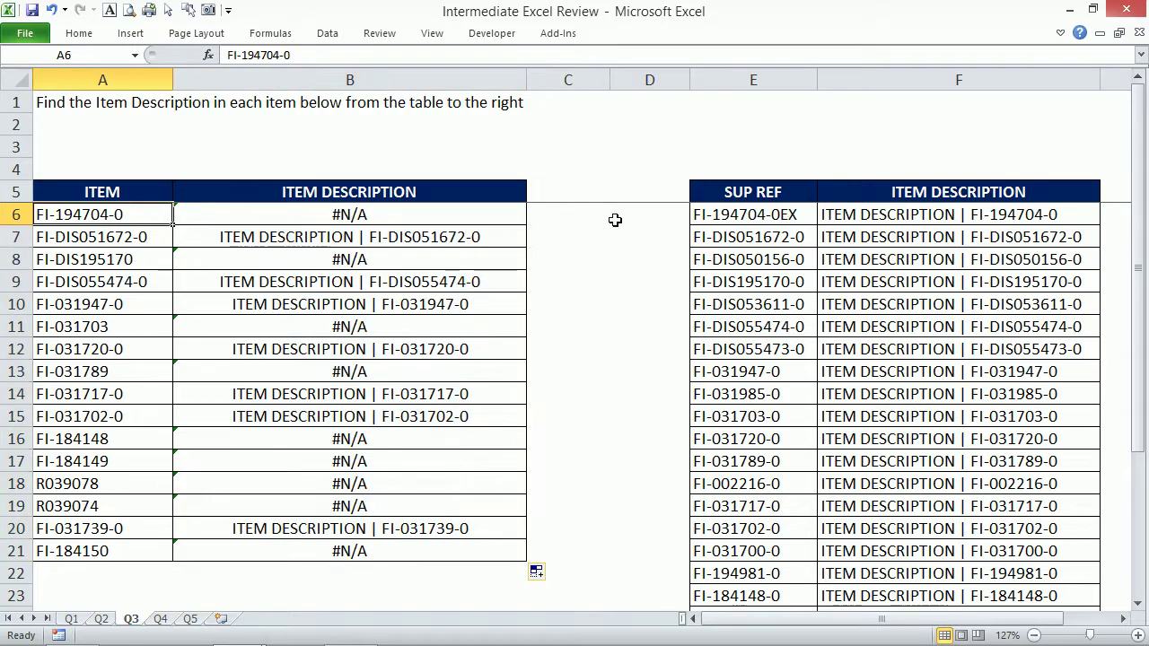
{"action": "left_click", "coordinate": [756, 215]}
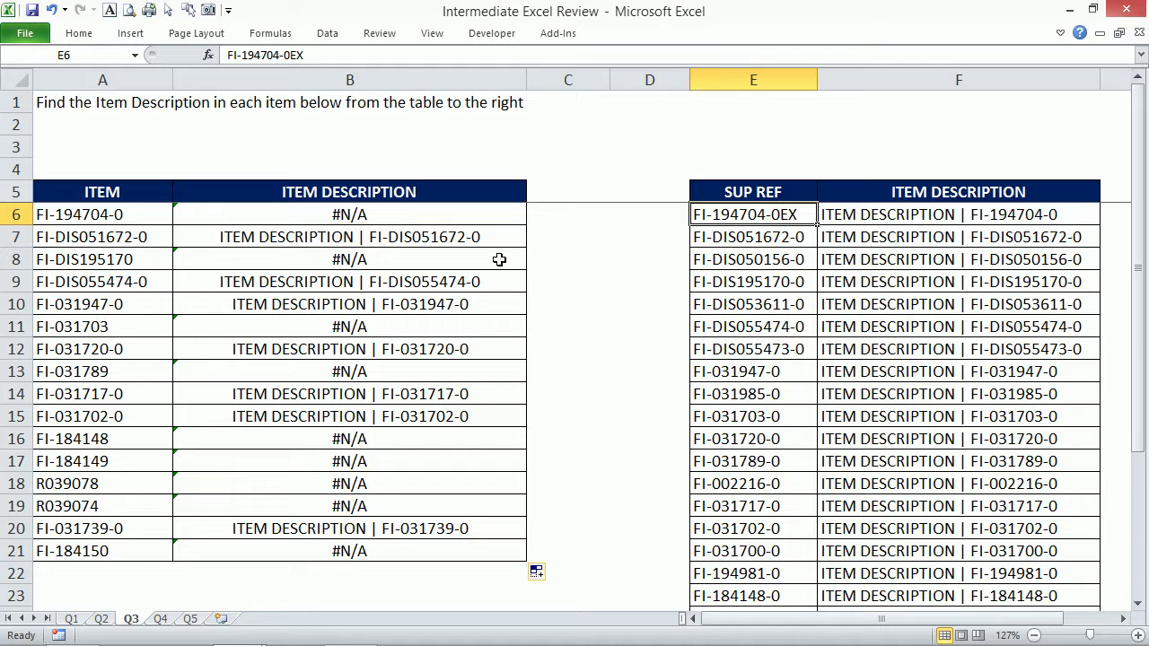
{"action": "left_click", "coordinate": [474, 213]}
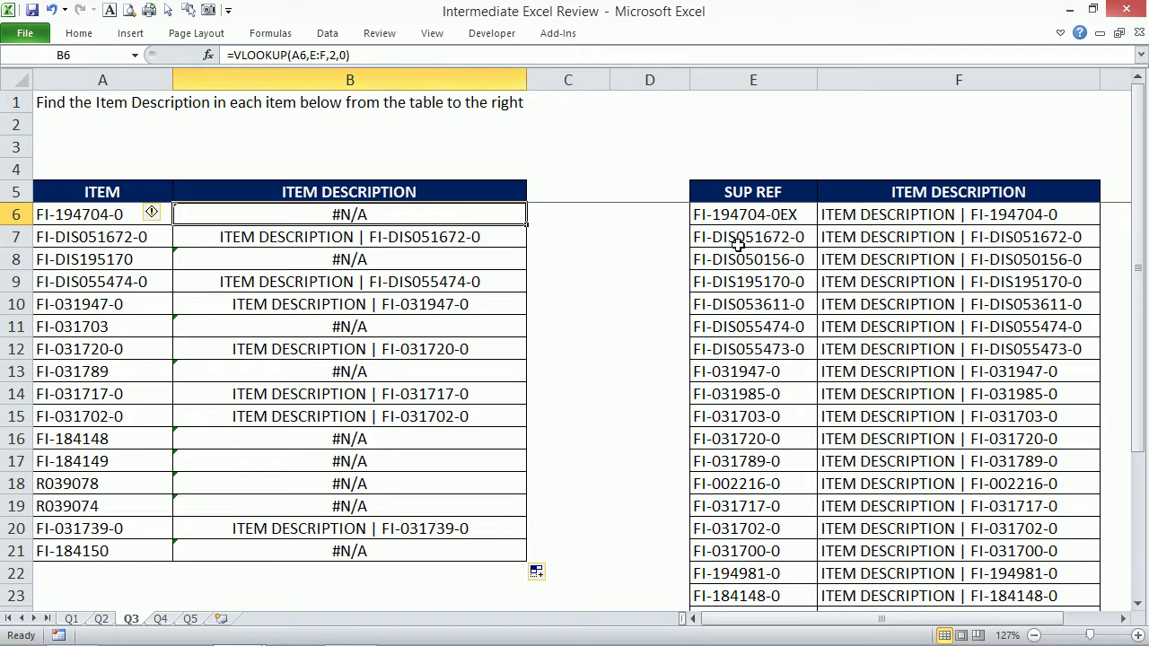
Change B6 to =VLOOKUP(A6&"*",E:F,2,0) and fill it down the description column.
{"action": "left_click", "coordinate": [307, 56]}
{"action": "type", "text": "&\"*"}
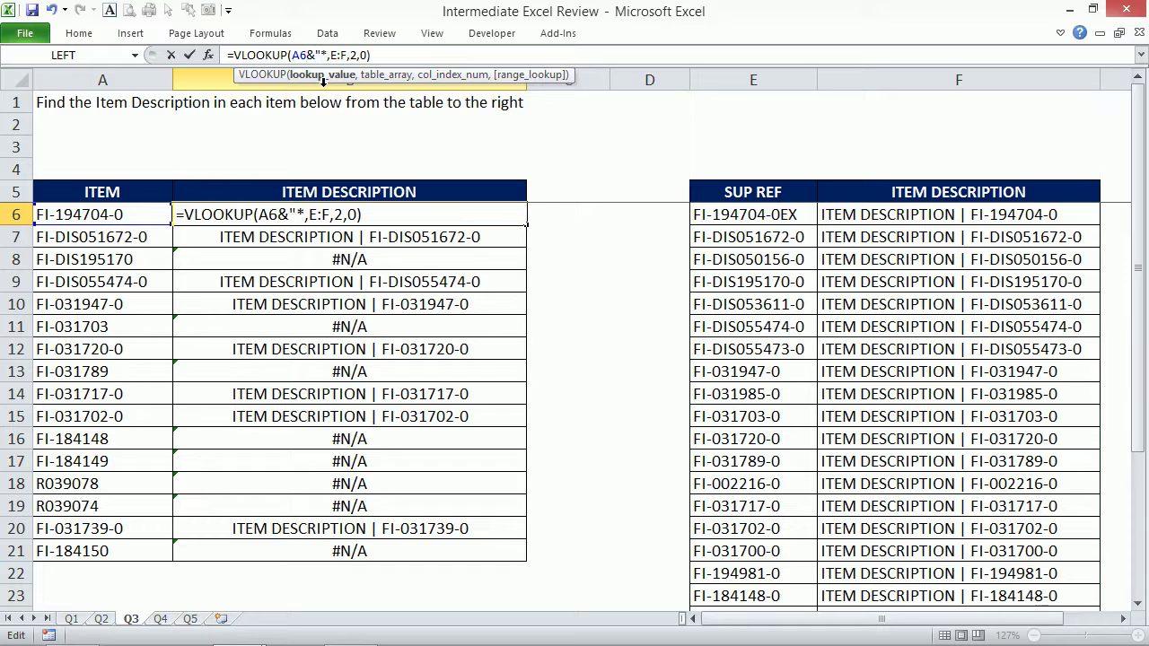
{"action": "type", "text": "\""}
{"action": "key", "text": "ctrl+Return"}
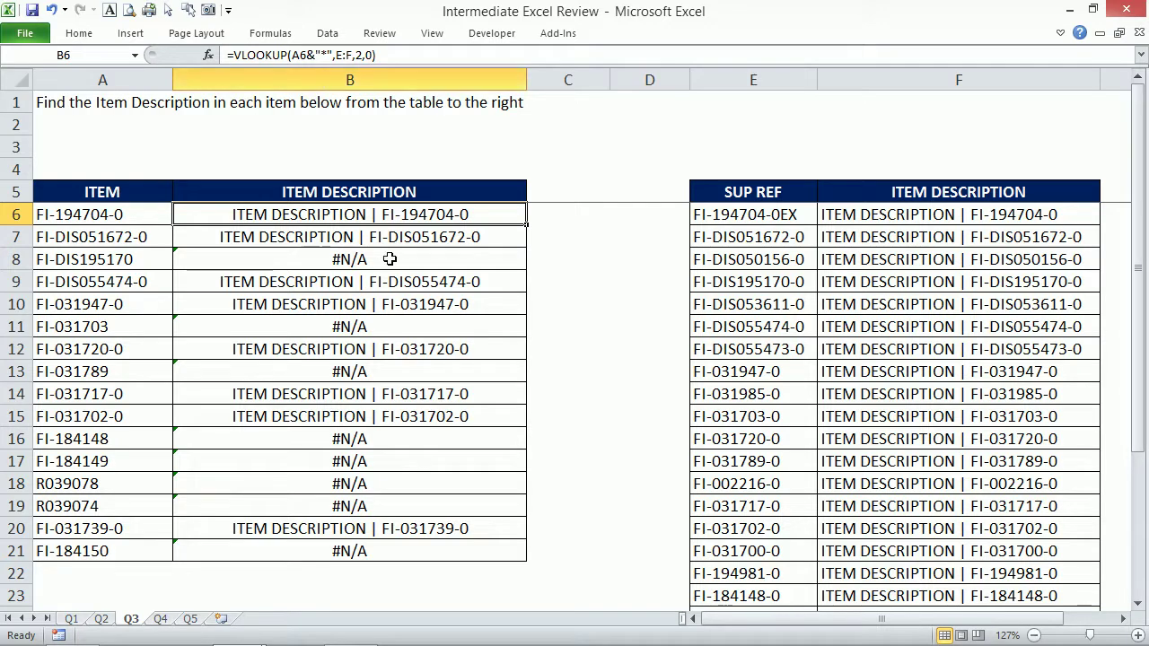
{"action": "double_click", "coordinate": [527, 224]}
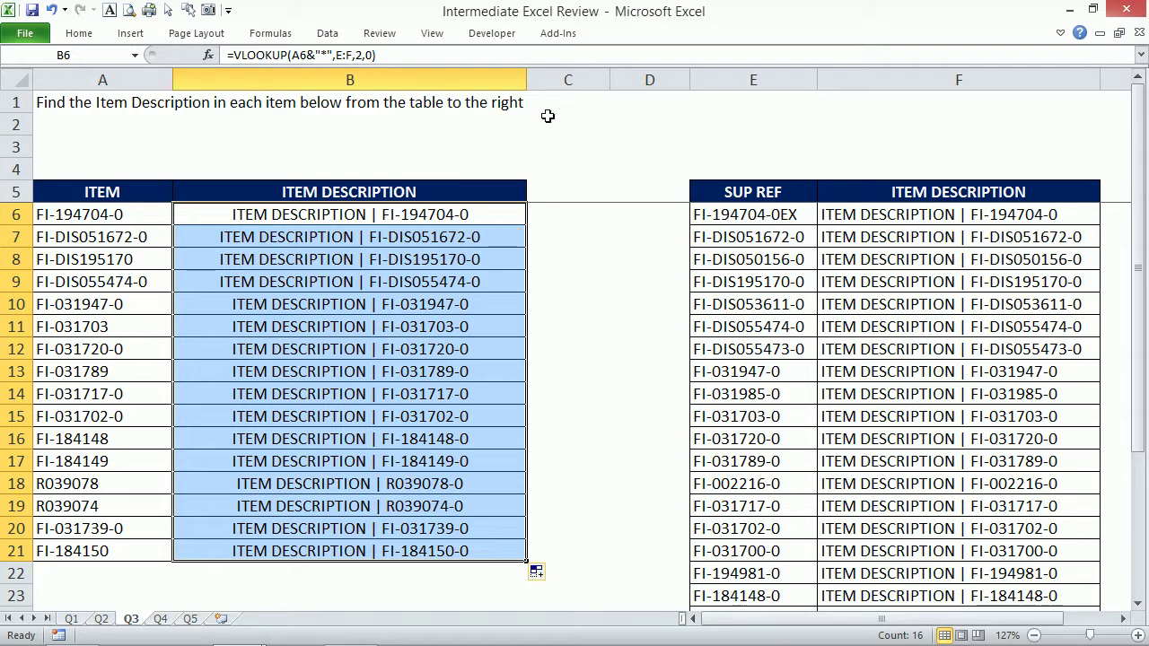
Type "kjkjk" into the first SUP REF code cell, E6.
{"action": "left_click", "coordinate": [805, 211]}
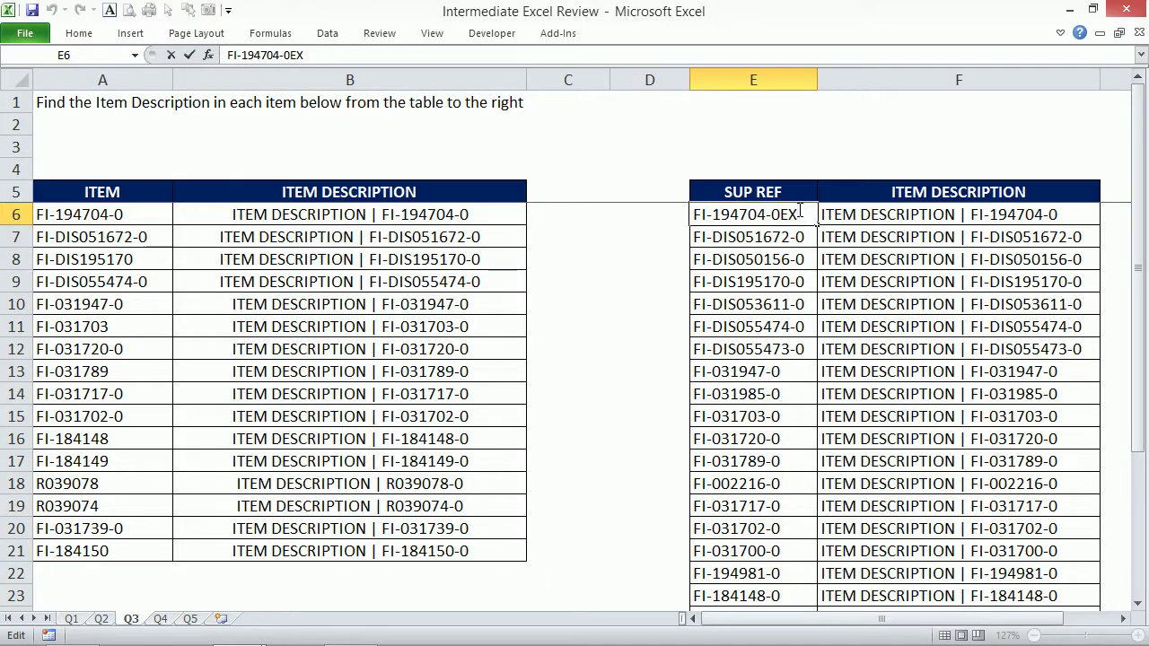
{"action": "type", "text": "kjkjk"}
{"action": "key", "text": "Return"}
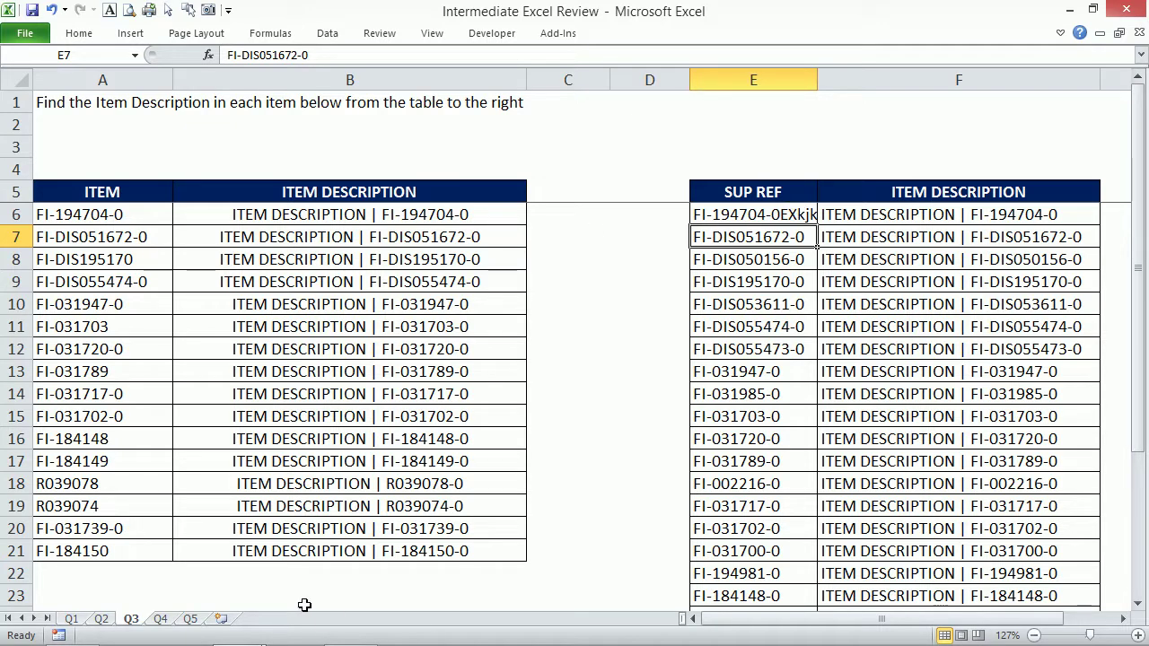
Open the Q4 sheet and re-enter 5 as the every value in I6.
{"action": "left_click", "coordinate": [162, 619]}
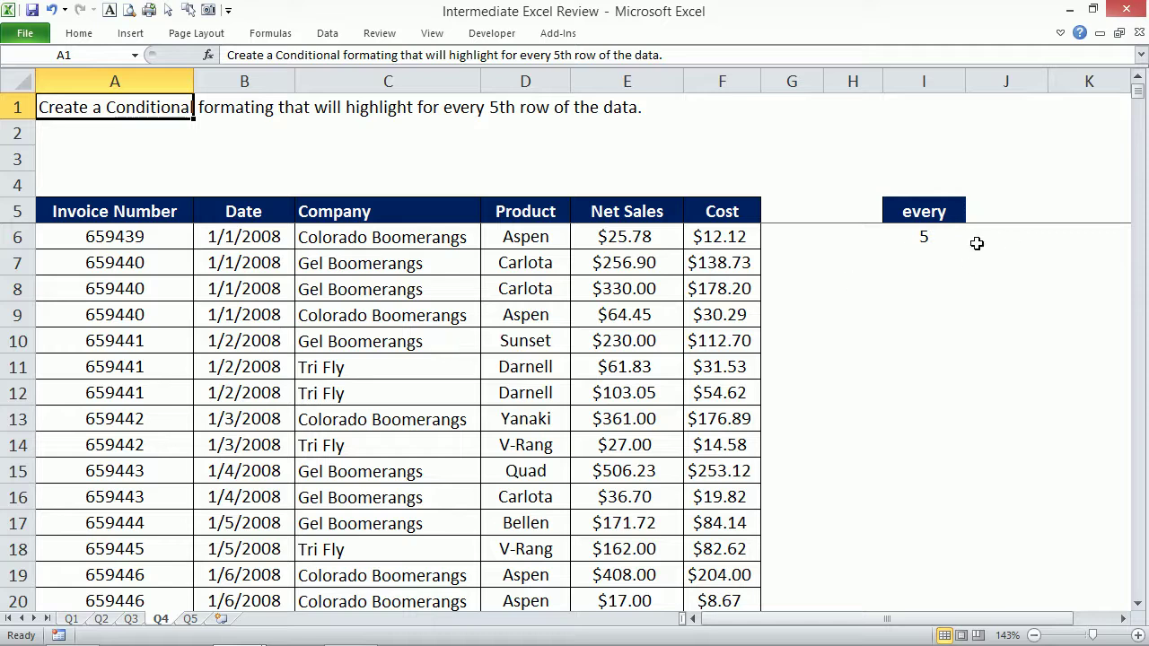
{"action": "left_click", "coordinate": [904, 237]}
{"action": "left_click", "coordinate": [603, 282]}
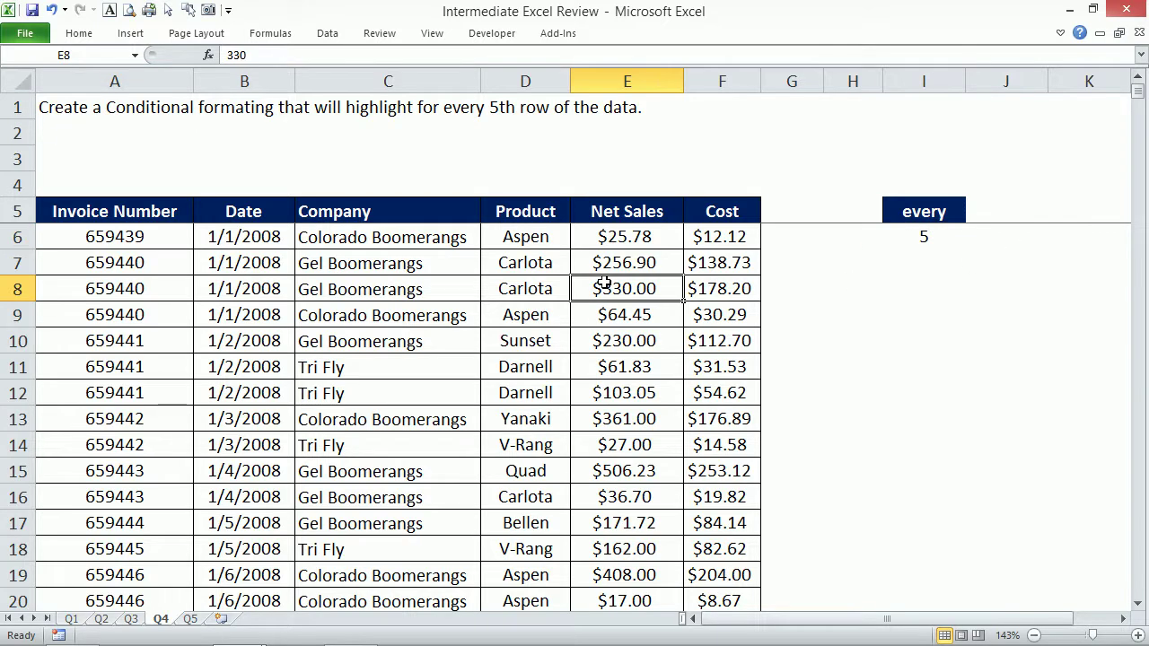
{"action": "left_click", "coordinate": [921, 236]}
{"action": "type", "text": "5"}
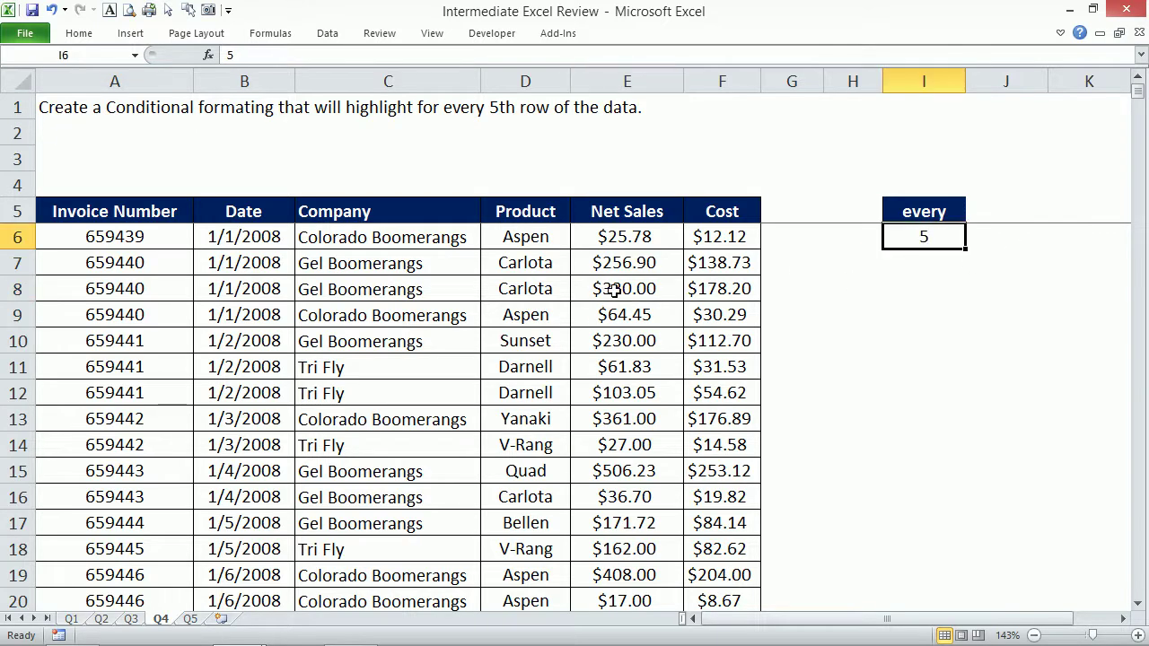
{"action": "left_click", "coordinate": [608, 283]}
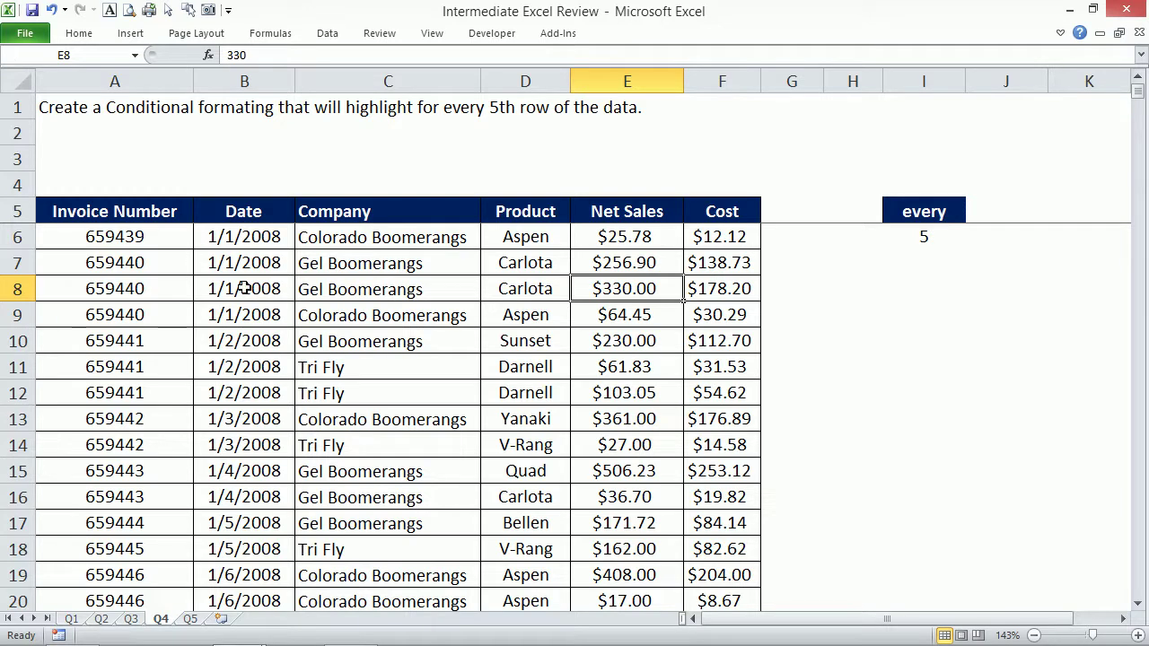
Select the fifth invoice record, A10:F10.
{"action": "left_click_drag", "start_coordinate": [144, 342], "coordinate": [702, 348]}
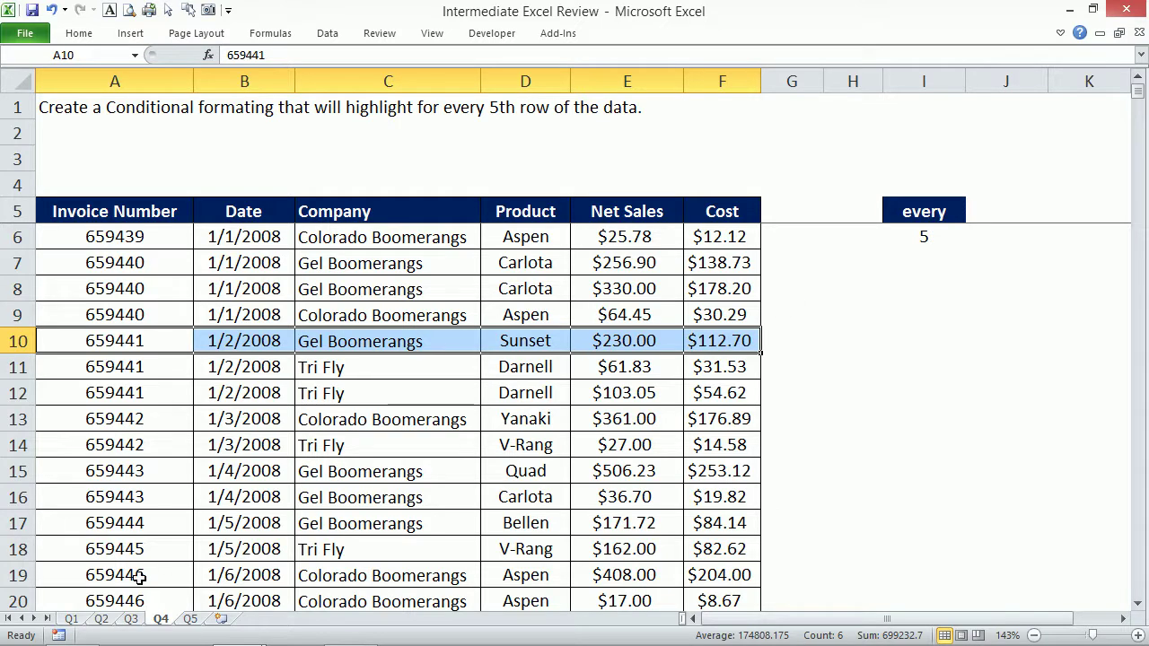
Browse sheets Q2, Q4, Q5 and Q1, settle on Q5's B4, and close the workbook.
{"action": "left_click", "coordinate": [100, 619]}
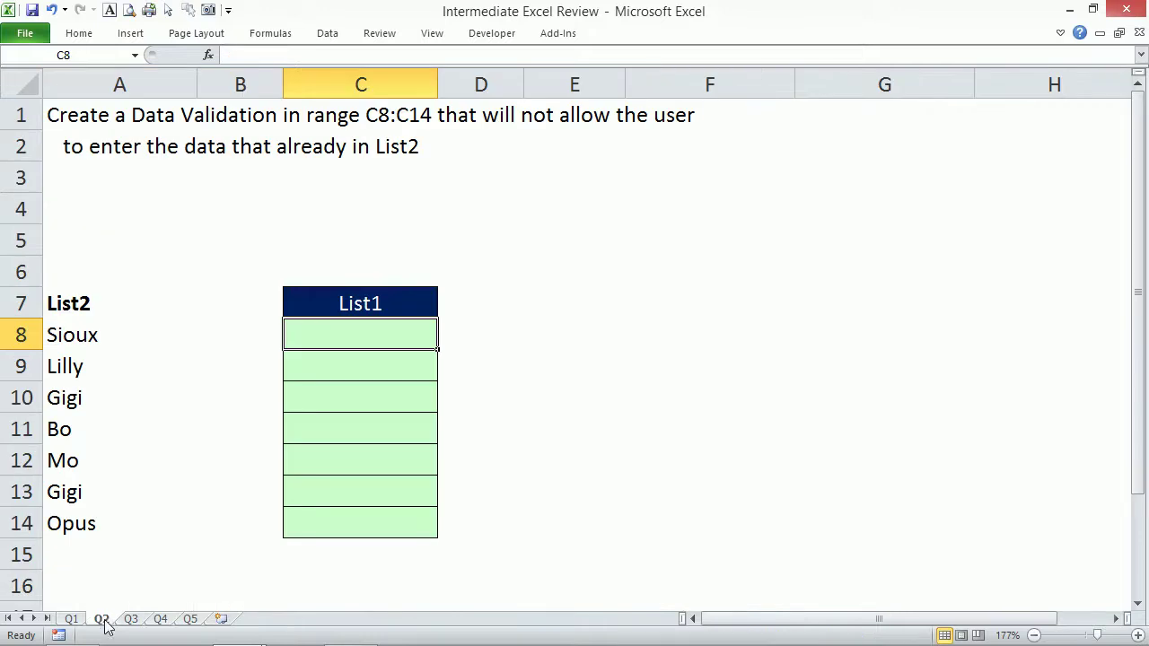
{"action": "left_click", "coordinate": [161, 619]}
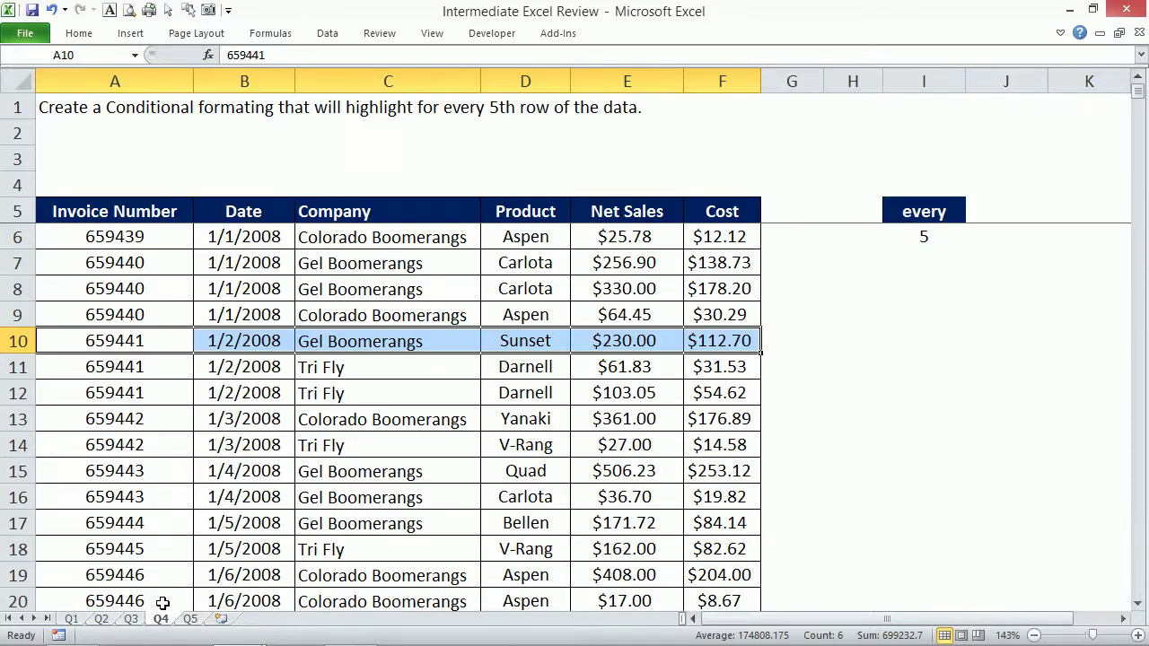
{"action": "left_click", "coordinate": [187, 620]}
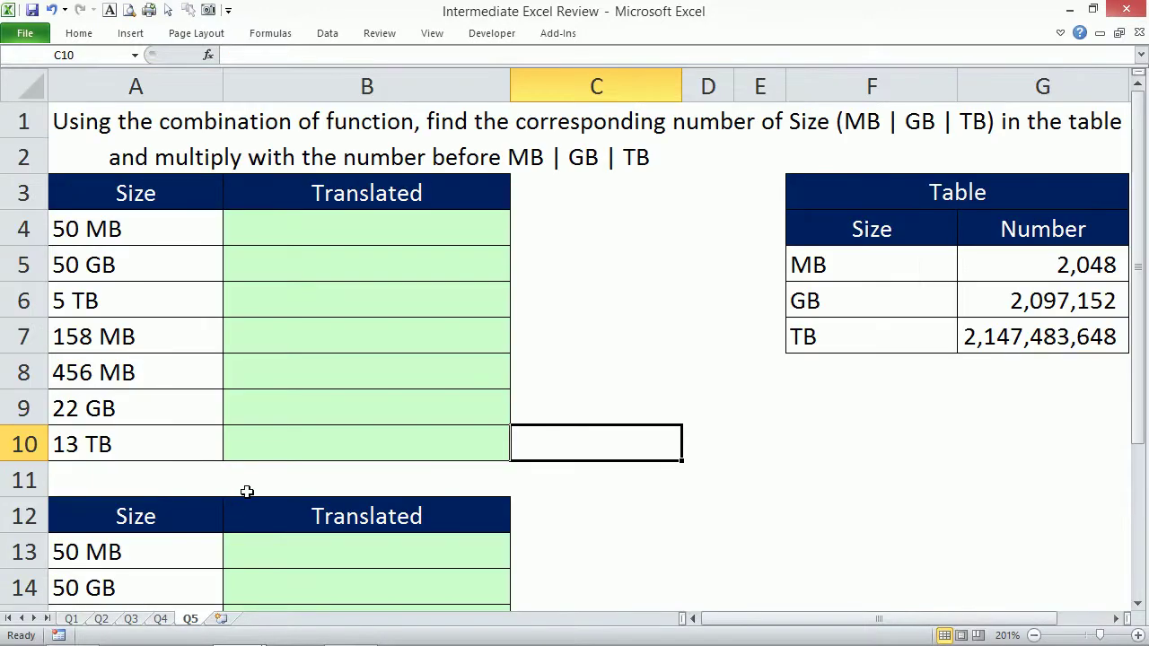
{"action": "left_click", "coordinate": [73, 619]}
{"action": "left_click", "coordinate": [193, 619]}
{"action": "left_click", "coordinate": [346, 222]}
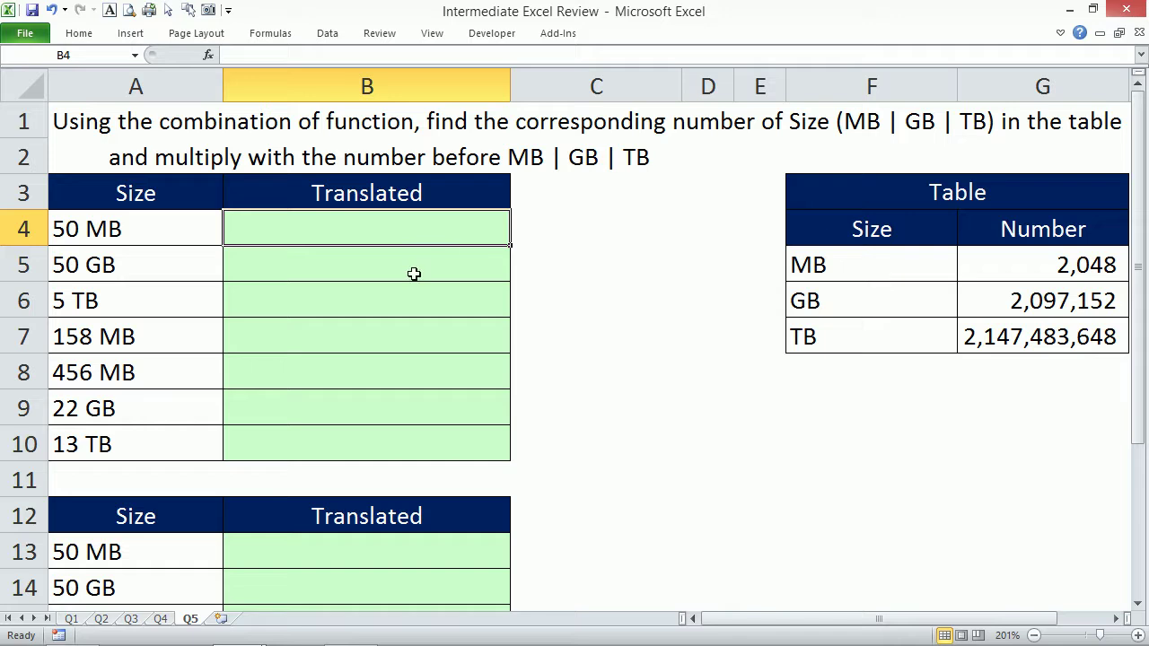
{"action": "left_click", "coordinate": [1139, 33]}
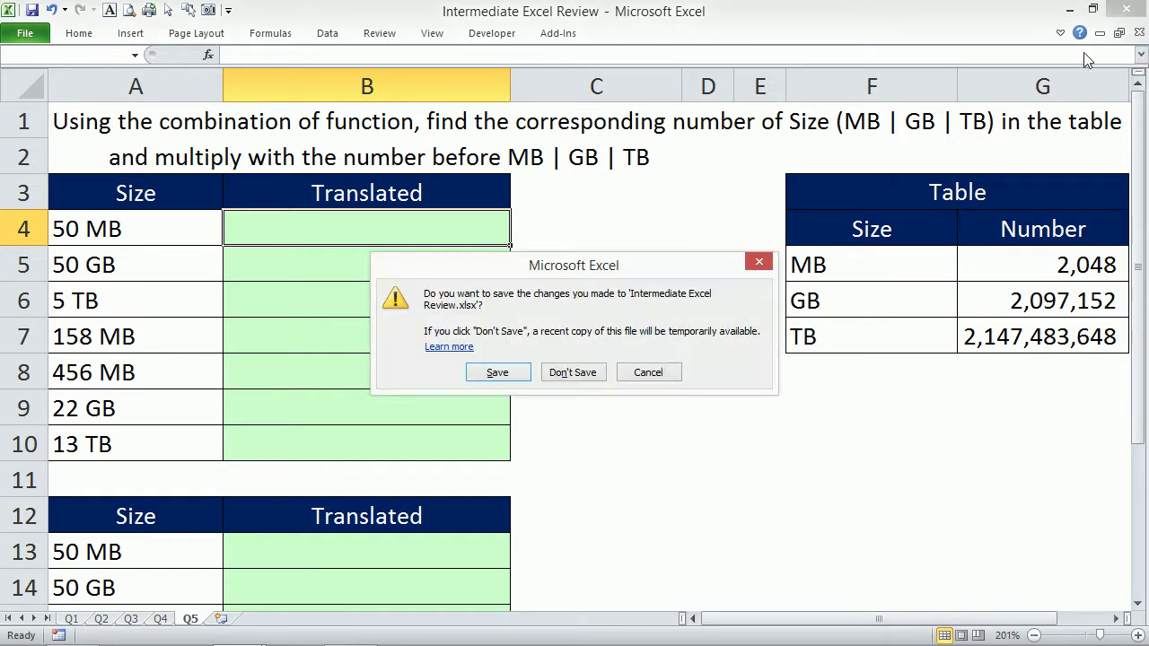
Close the review workbook without saving and go to the Shortcuts sheet.
{"action": "left_click", "coordinate": [574, 369]}
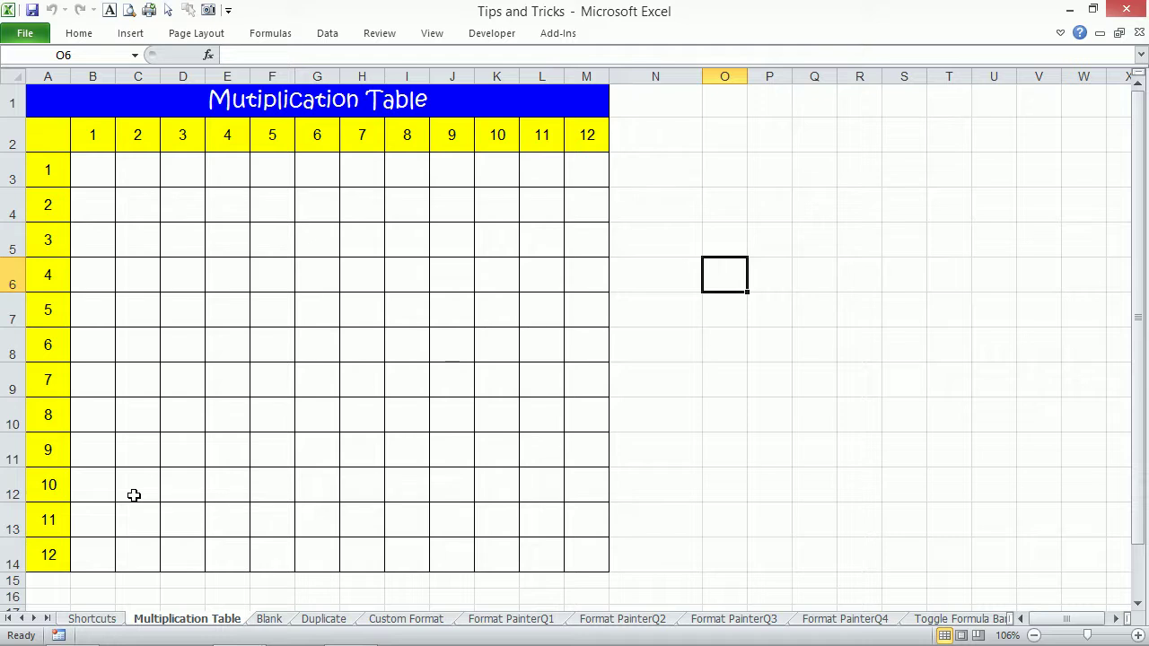
{"action": "left_click", "coordinate": [91, 619]}
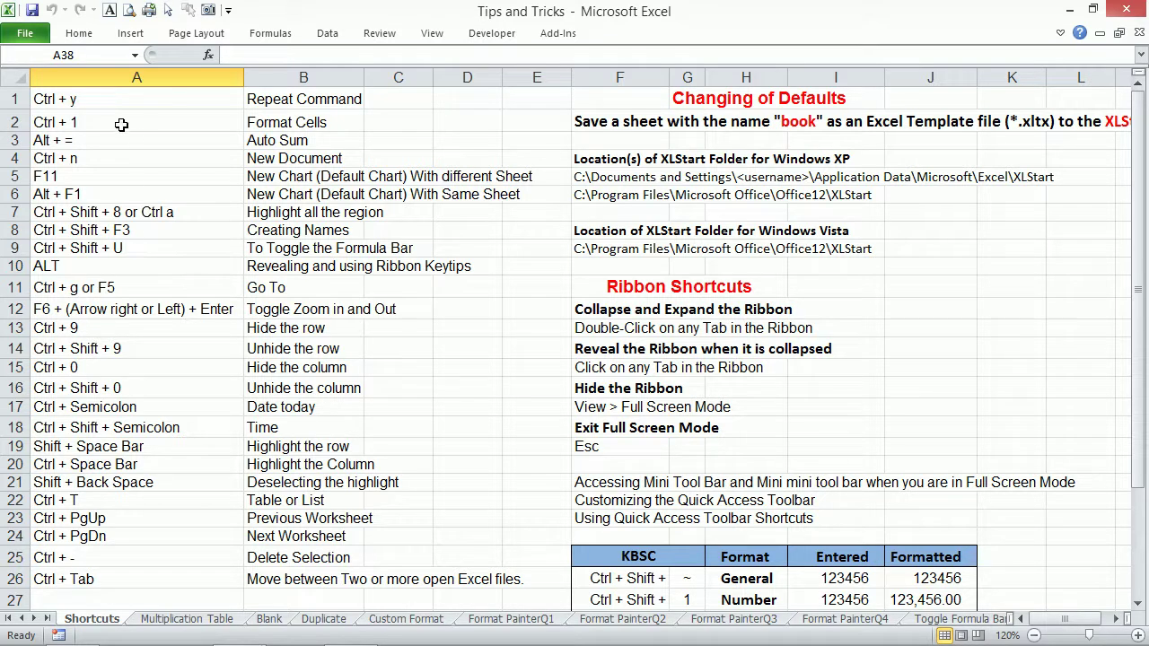
Select the shortcut list A1:B25, then switch to the Multiplication Table sheet.
{"action": "left_click", "coordinate": [176, 99]}
{"action": "left_click_drag", "start_coordinate": [176, 98], "coordinate": [352, 557]}
{"action": "left_click", "coordinate": [152, 167]}
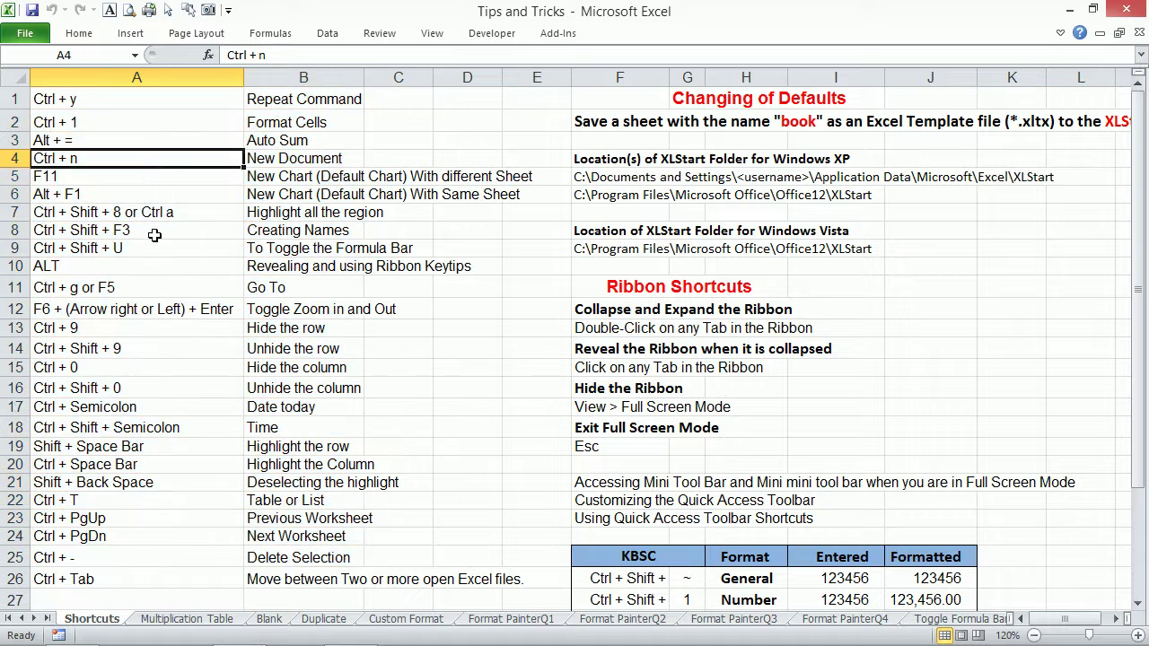
{"action": "left_click", "coordinate": [175, 620]}
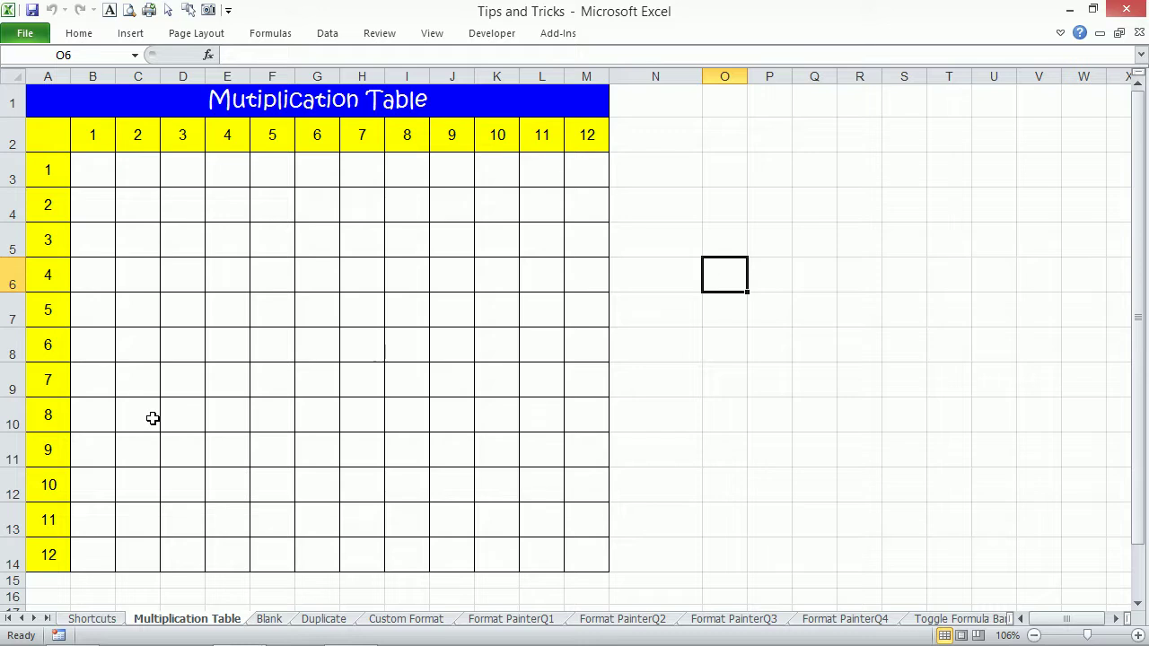
{"action": "key", "text": "Left"}
{"action": "key", "text": "Left"}
{"action": "key", "text": "Left"}
{"action": "key", "text": "Left"}
{"action": "key", "text": "Left"}
{"action": "key", "text": "Left"}
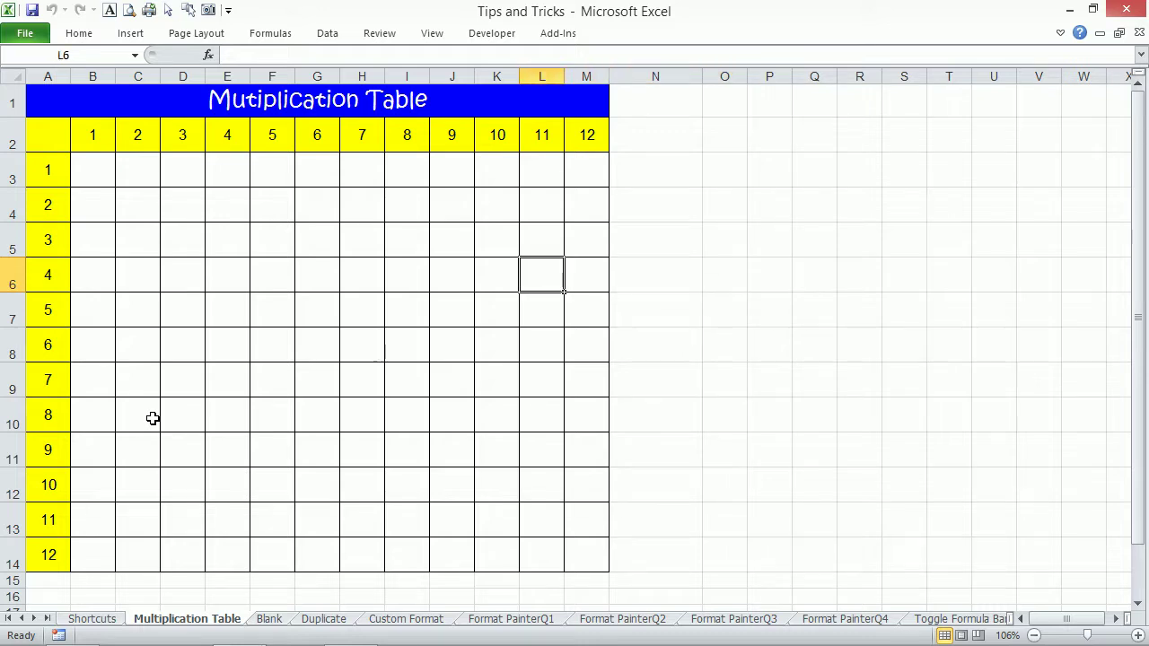
{"action": "key", "text": "Up"}
{"action": "key", "text": "Up"}
{"action": "key", "text": "Up"}
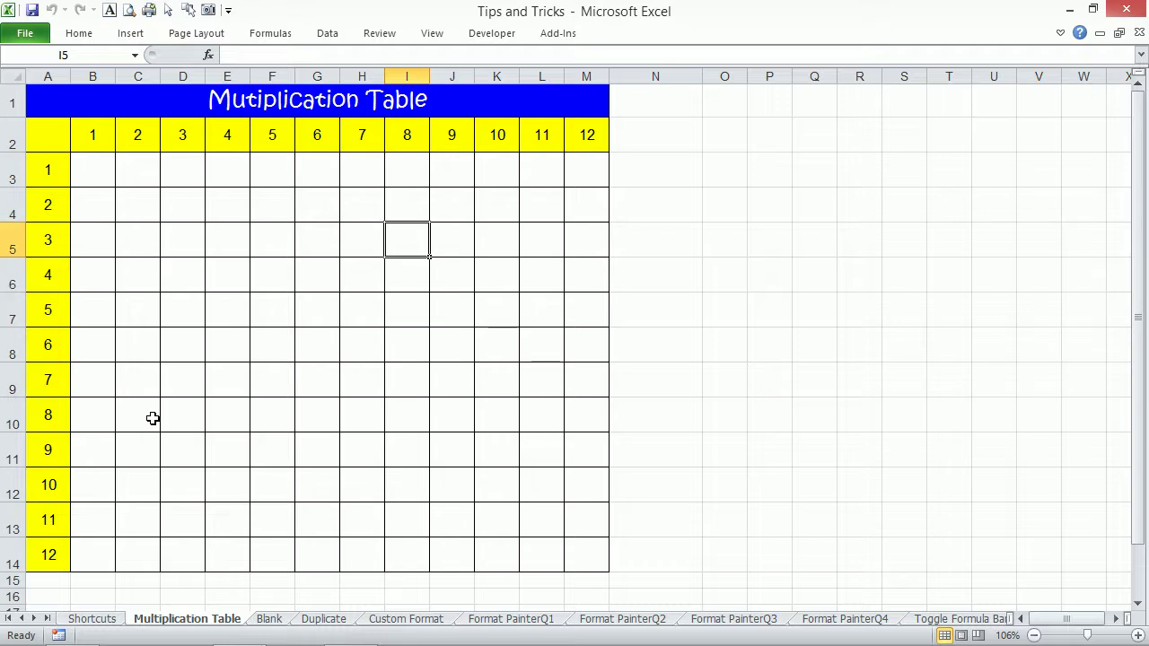
{"action": "key", "text": "Left"}
{"action": "key", "text": "Left"}
{"action": "key", "text": "Left"}
{"action": "key", "text": "Left"}
{"action": "key", "text": "Left"}
{"action": "key", "text": "Left"}
{"action": "key", "text": "Left"}
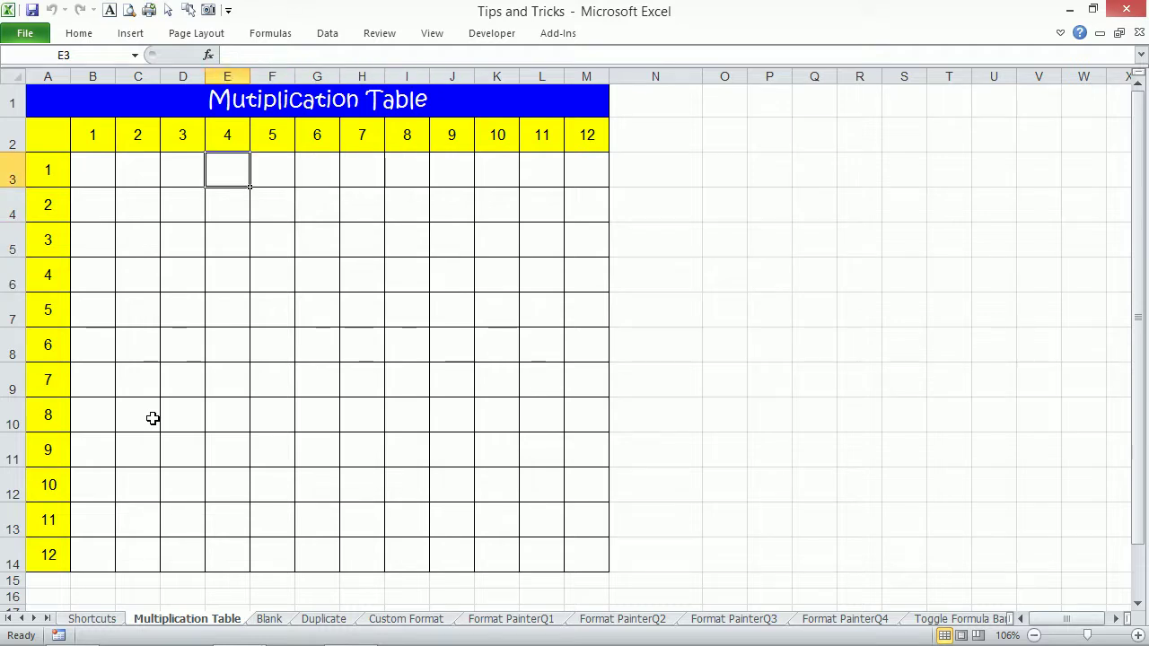
{"action": "key", "text": "Right"}
{"action": "key", "text": "Right"}
{"action": "key", "text": "Left"}
{"action": "key", "text": "Right"}
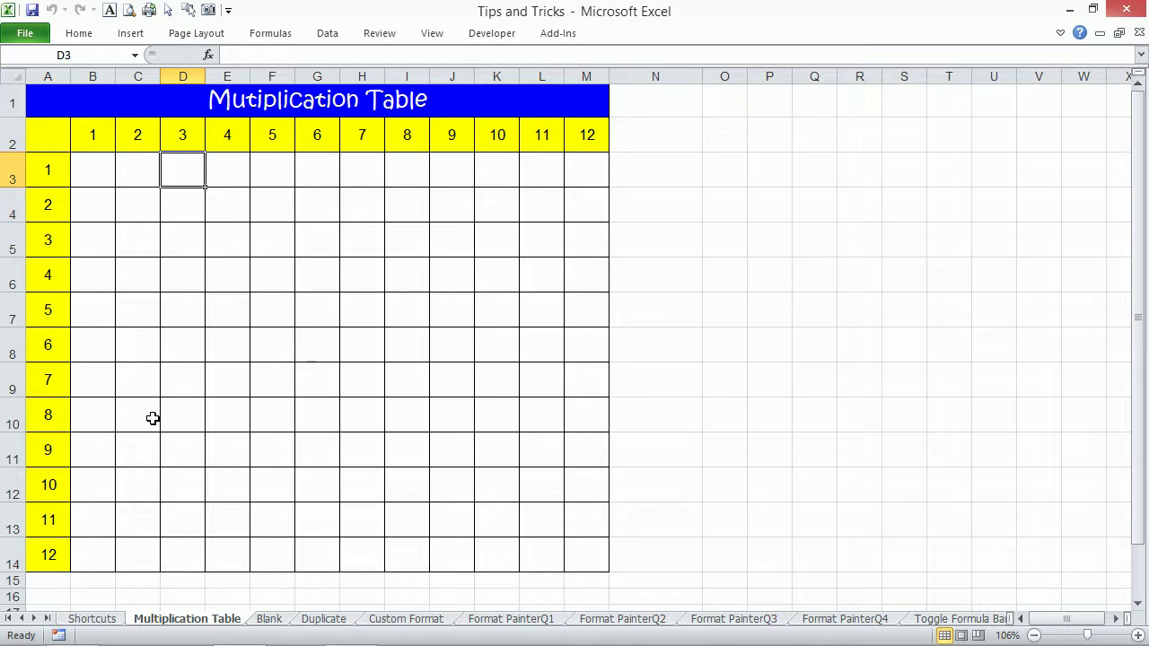
{"action": "key", "text": "Left"}
{"action": "key", "text": "Left"}
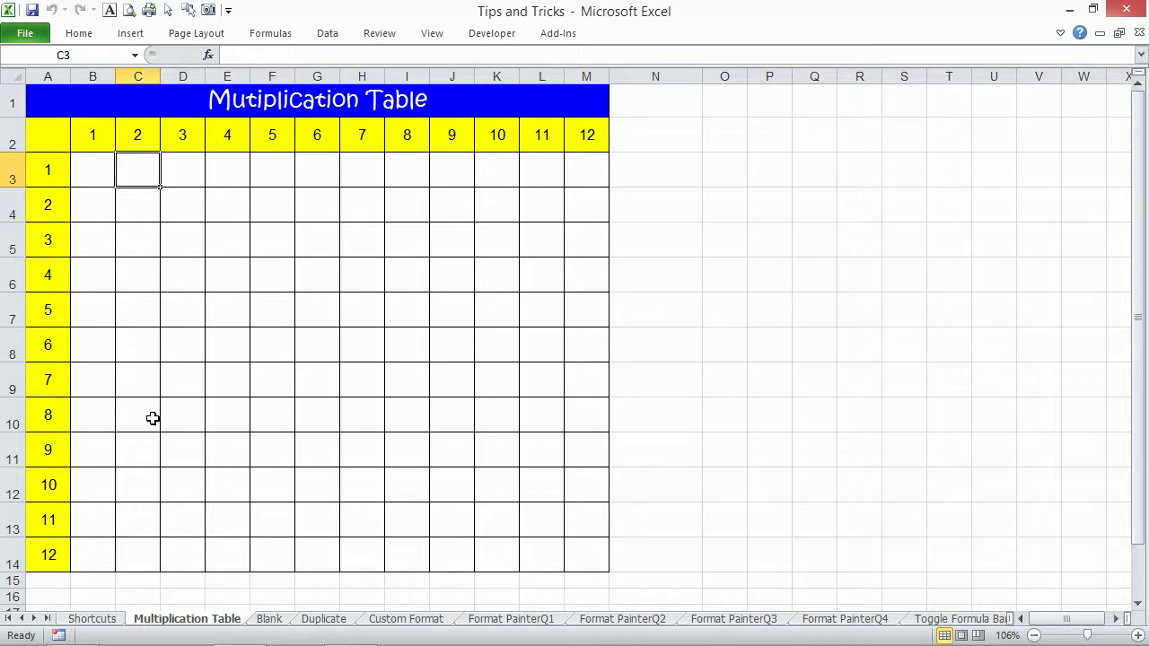
Start B3's formula as the product of A3 and B2.
{"action": "type", "text": "="}
{"action": "key", "text": "Left"}
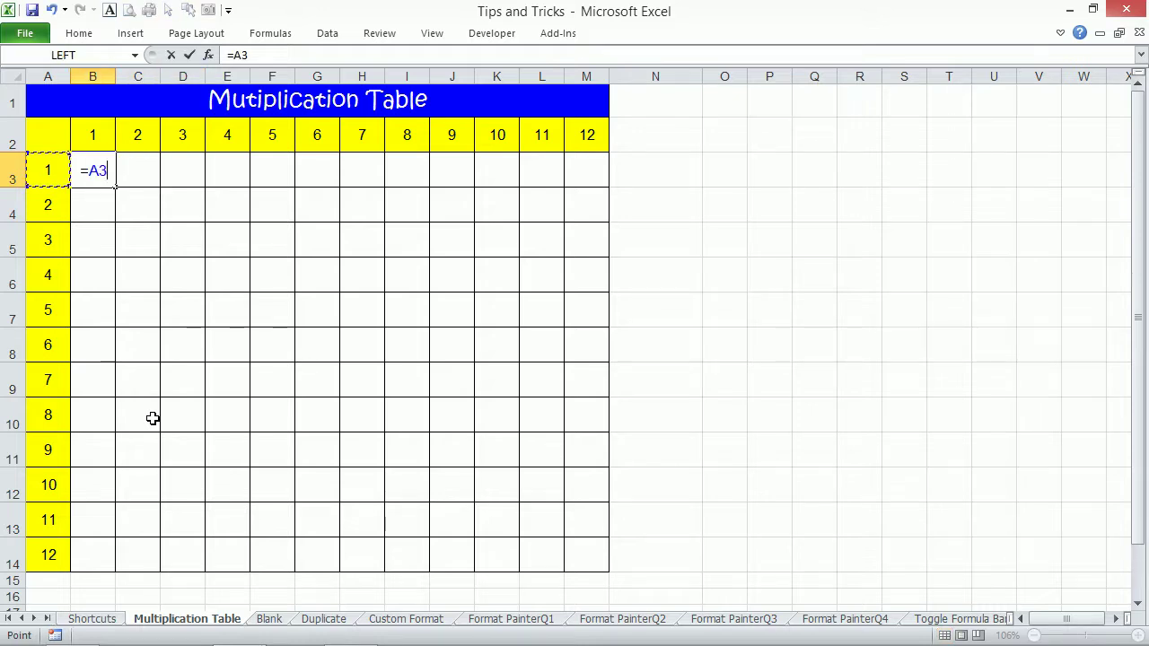
{"action": "type", "text": "*"}
{"action": "key", "text": "Up"}
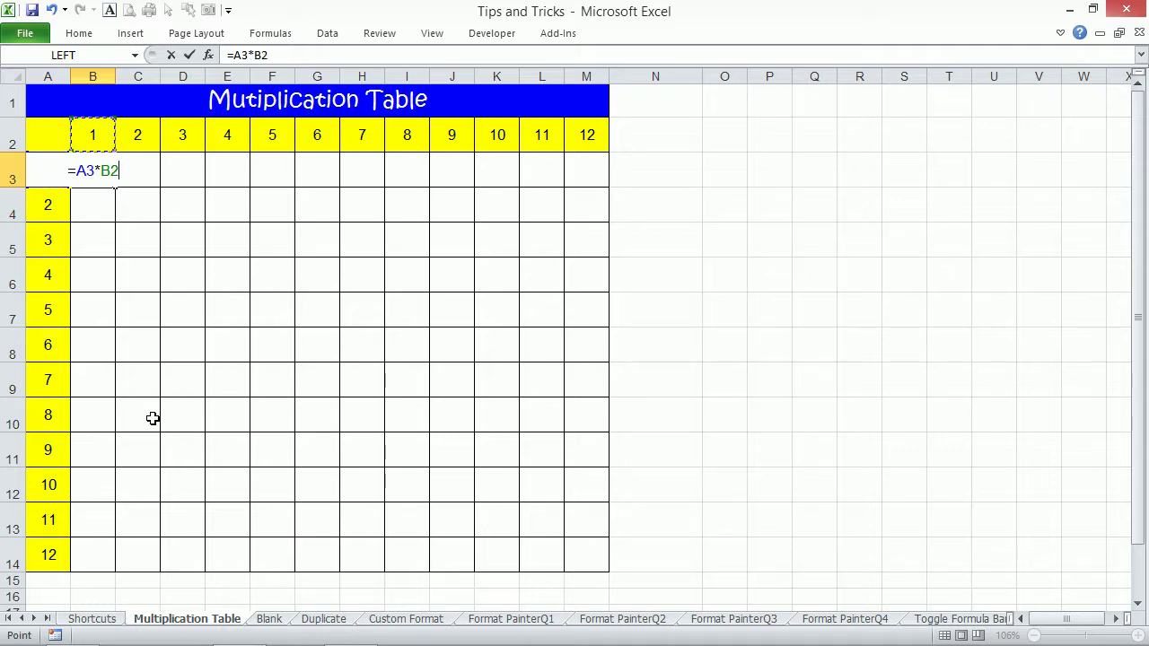
Lock column A and row 2 with F4 so B3 reads =$A3*B$2.
{"action": "left_click", "coordinate": [88, 171]}
{"action": "key", "text": "F4"}
{"action": "key", "text": "F4"}
{"action": "key", "text": "F4"}
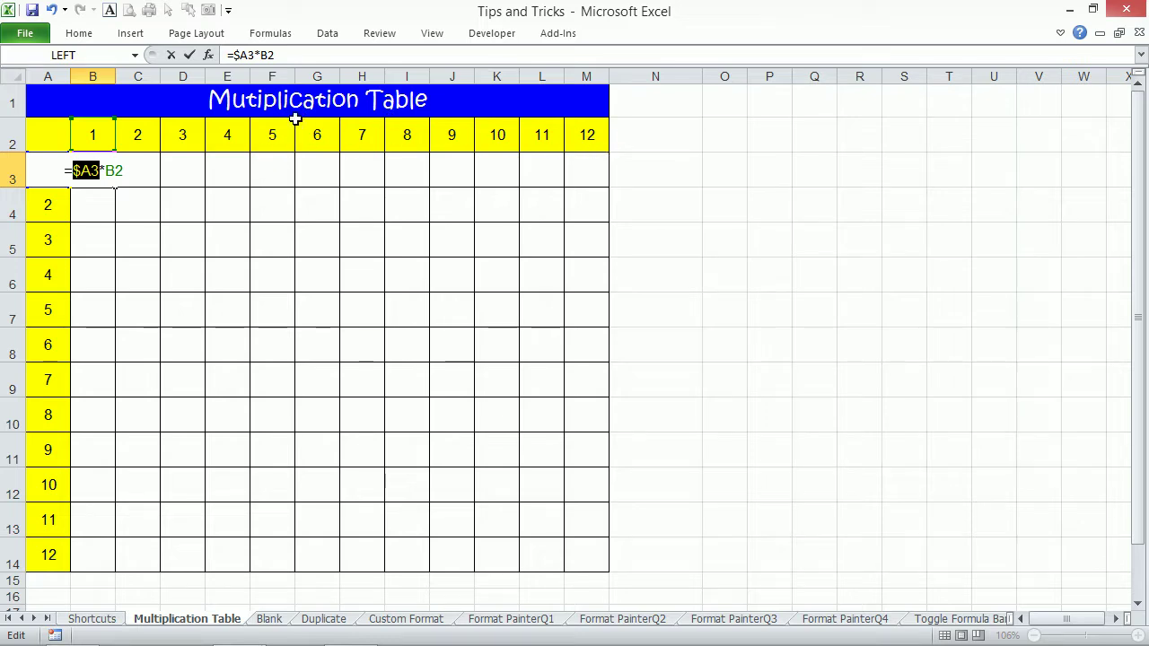
{"action": "left_click", "coordinate": [116, 170]}
{"action": "key", "text": "F4"}
{"action": "key", "text": "F4"}
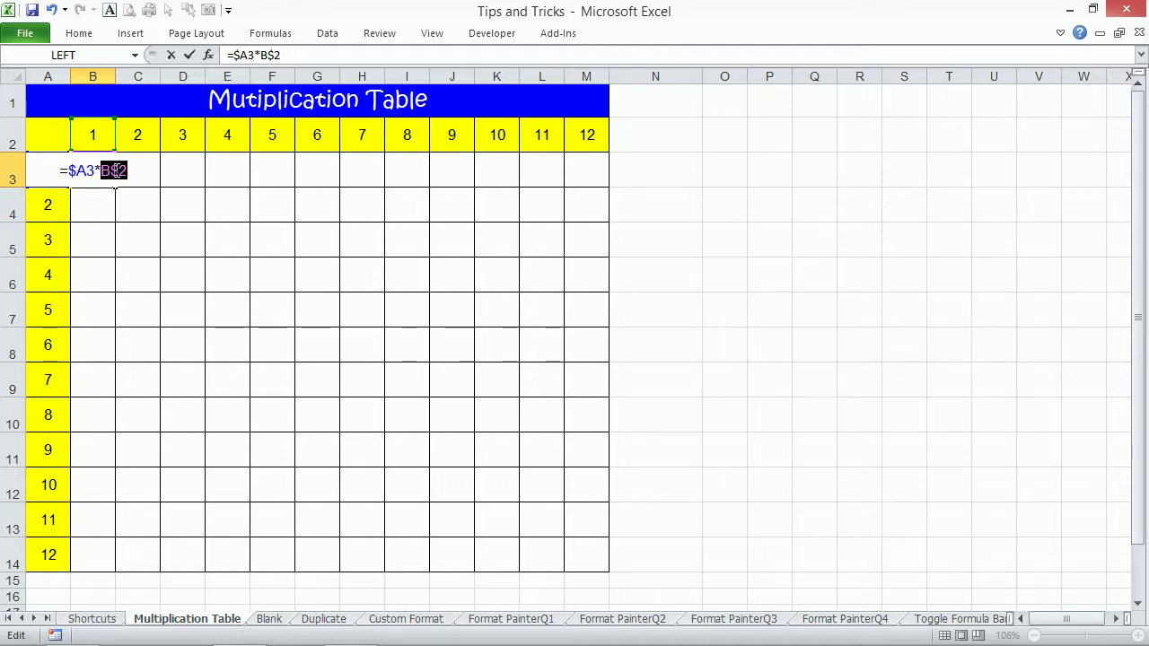
{"action": "key", "text": "ctrl+Return"}
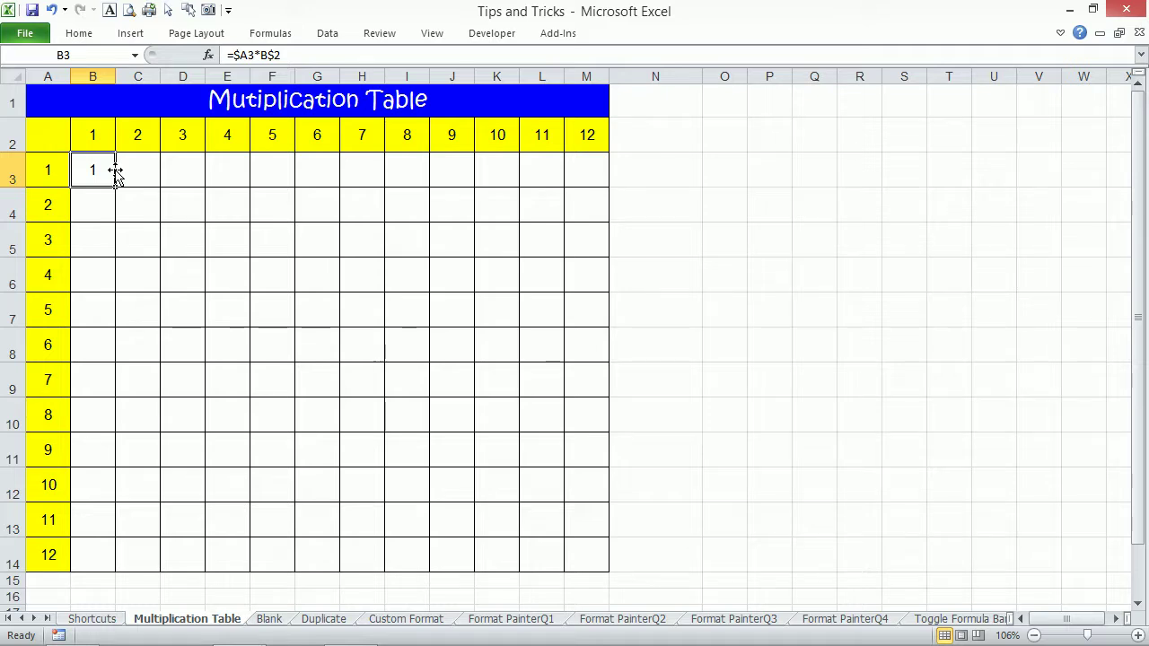
Select the B3:M14 product grid, then return the selection to cell B3 alone.
{"action": "left_click_drag", "start_coordinate": [105, 174], "coordinate": [581, 539]}
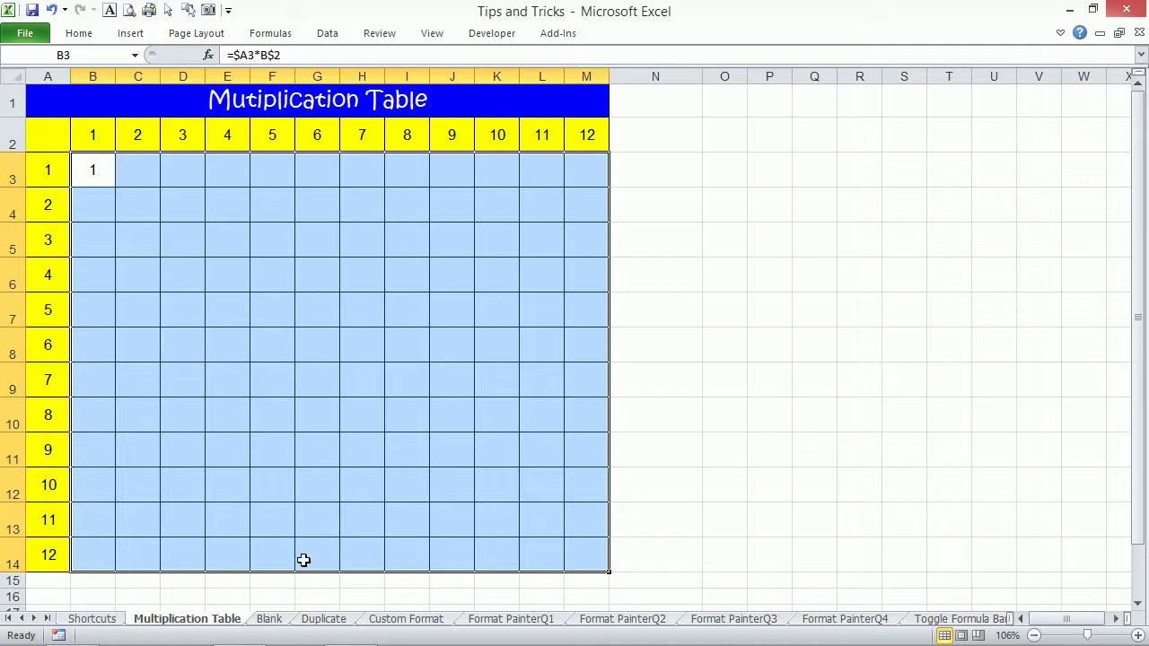
{"action": "left_click", "coordinate": [89, 166]}
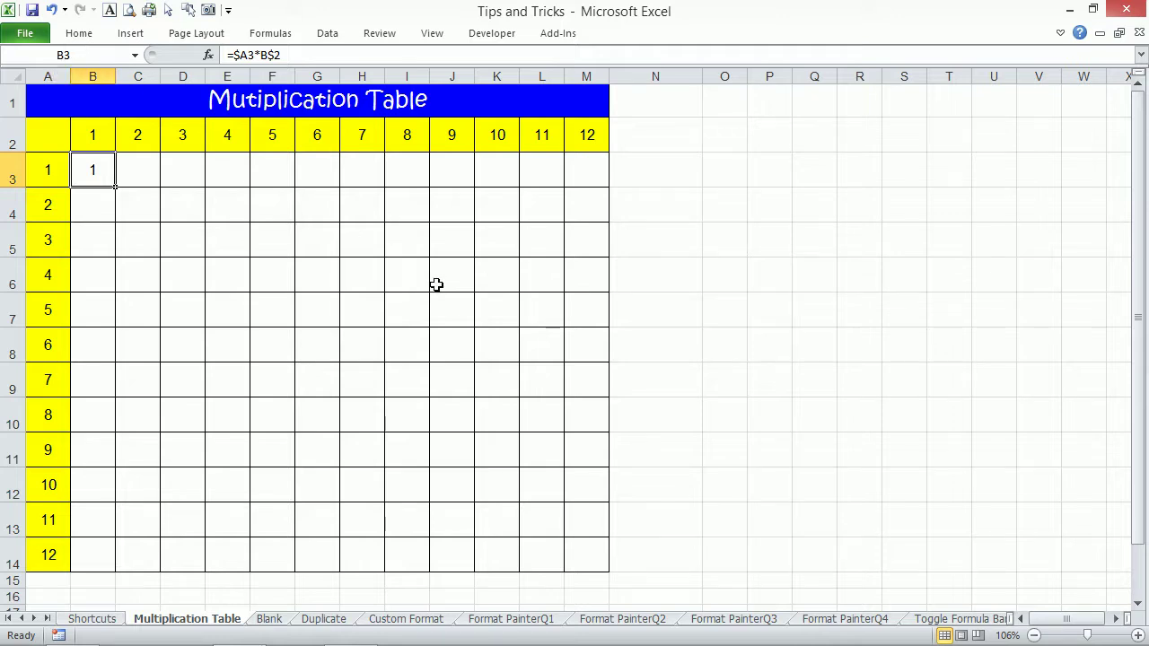
Select the table body B3:M14 by extending from B3 to M14 with Go To.
{"action": "key", "text": "F5"}
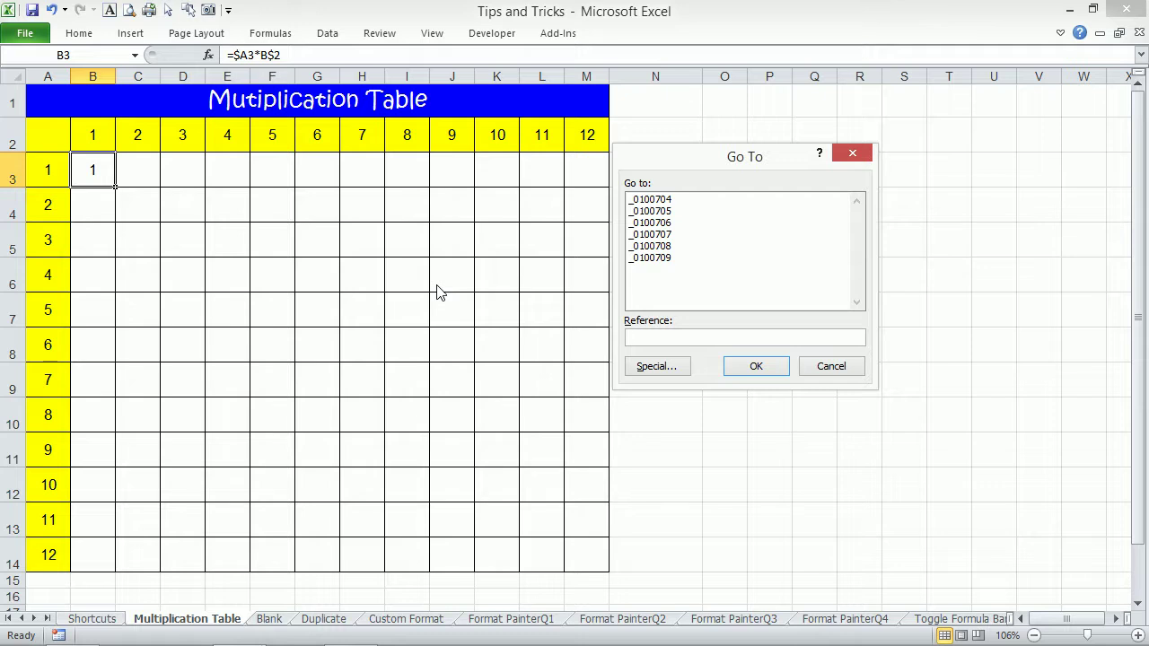
{"action": "type", "text": "m14"}
{"action": "key", "text": "Return"}
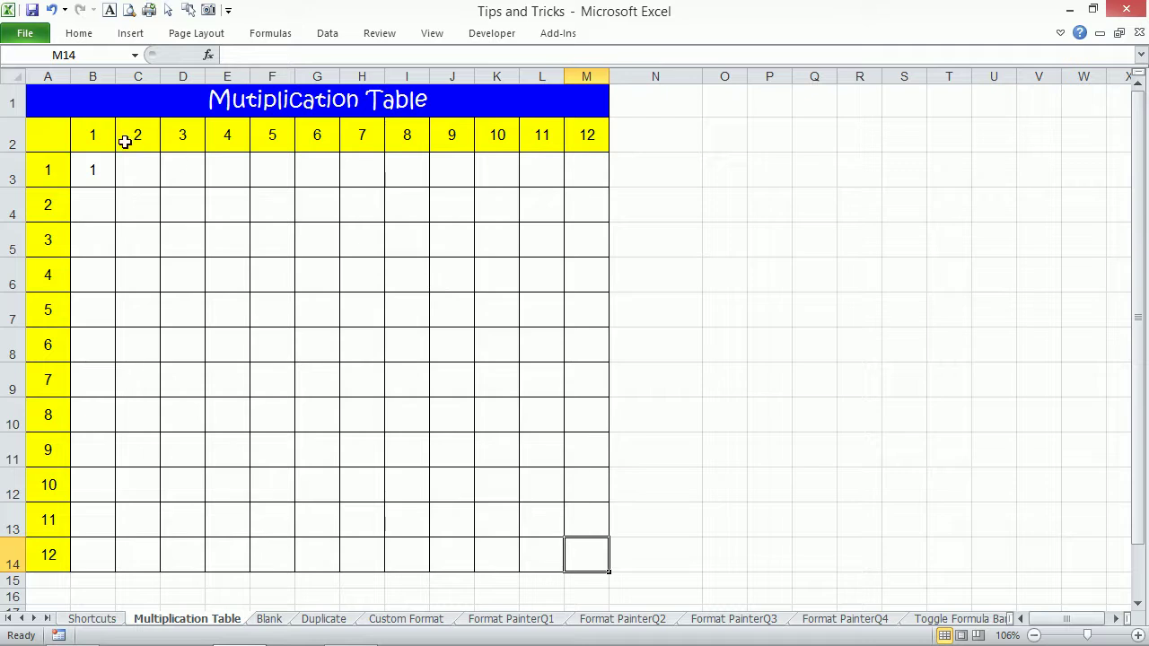
{"action": "left_click", "coordinate": [101, 163]}
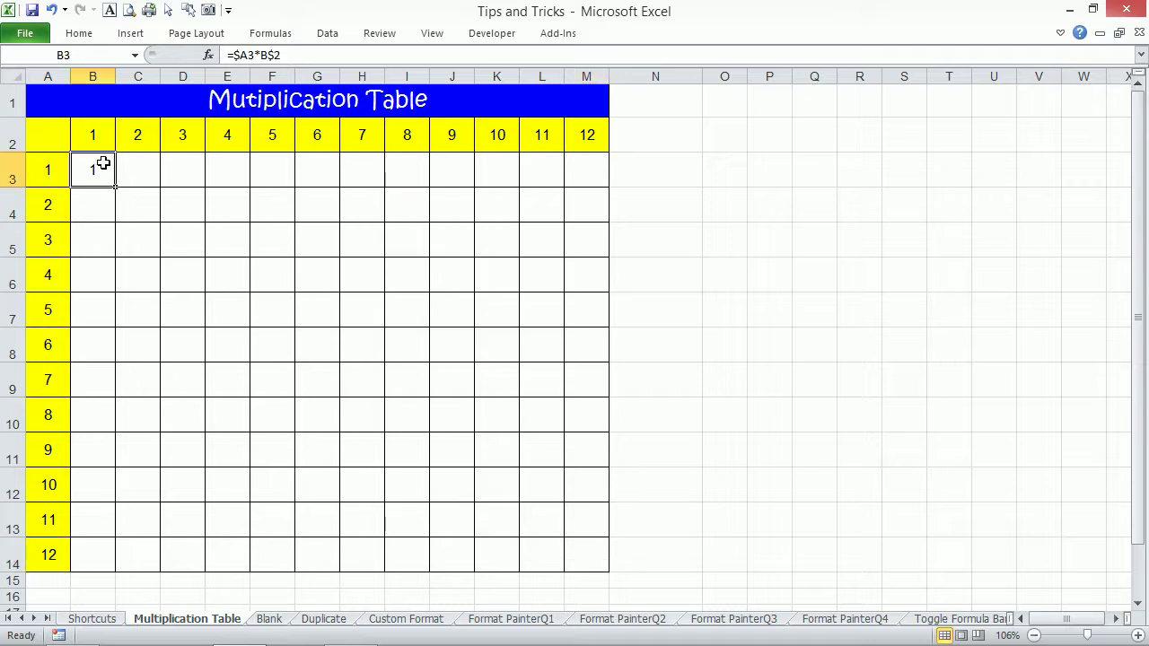
{"action": "key", "text": "F5"}
{"action": "type", "text": "m14"}
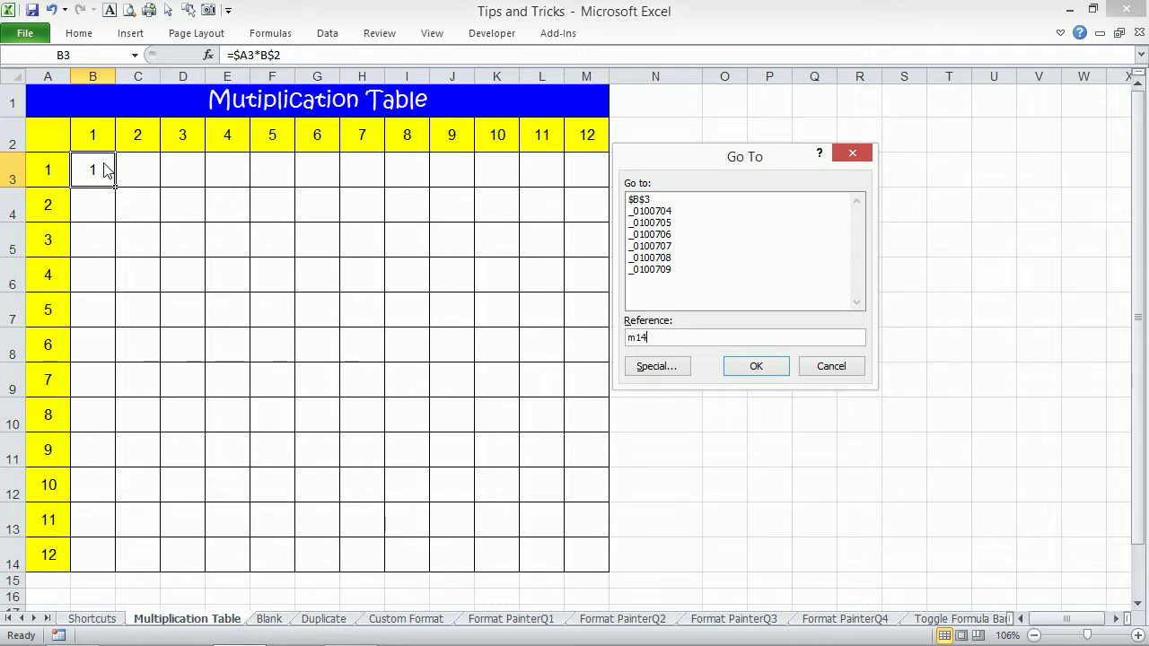
{"action": "key", "text": "shift+Return"}
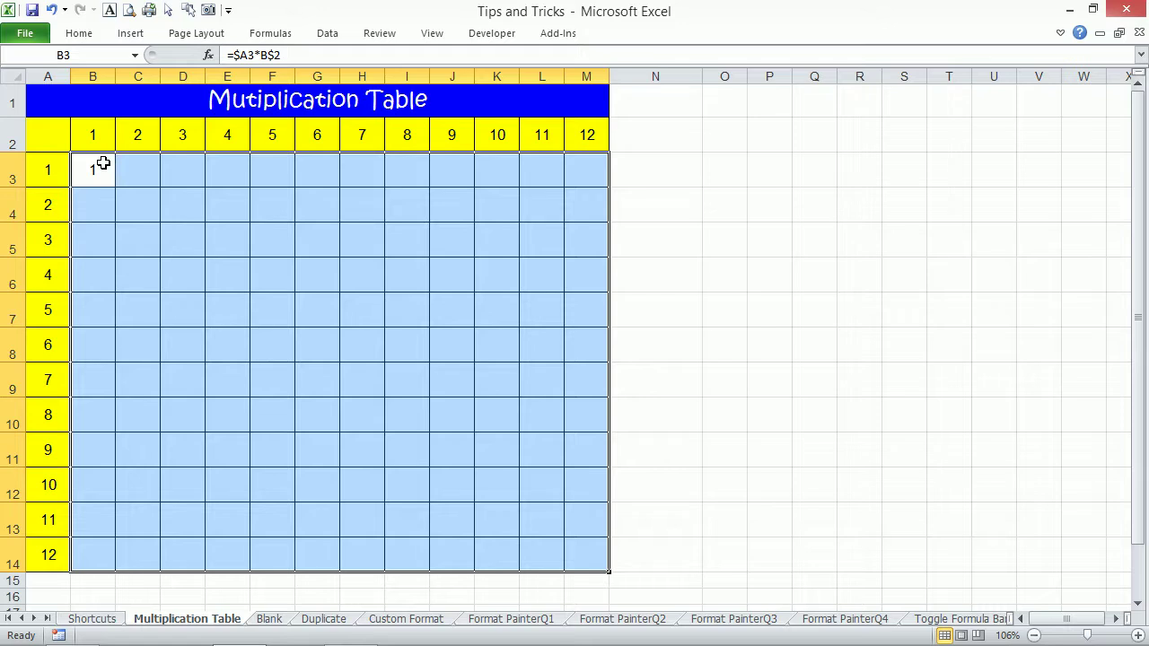
Enter =$A3*B$2 into all of B3:M14 at once and verify M14's formula.
{"action": "double_click", "coordinate": [103, 163]}
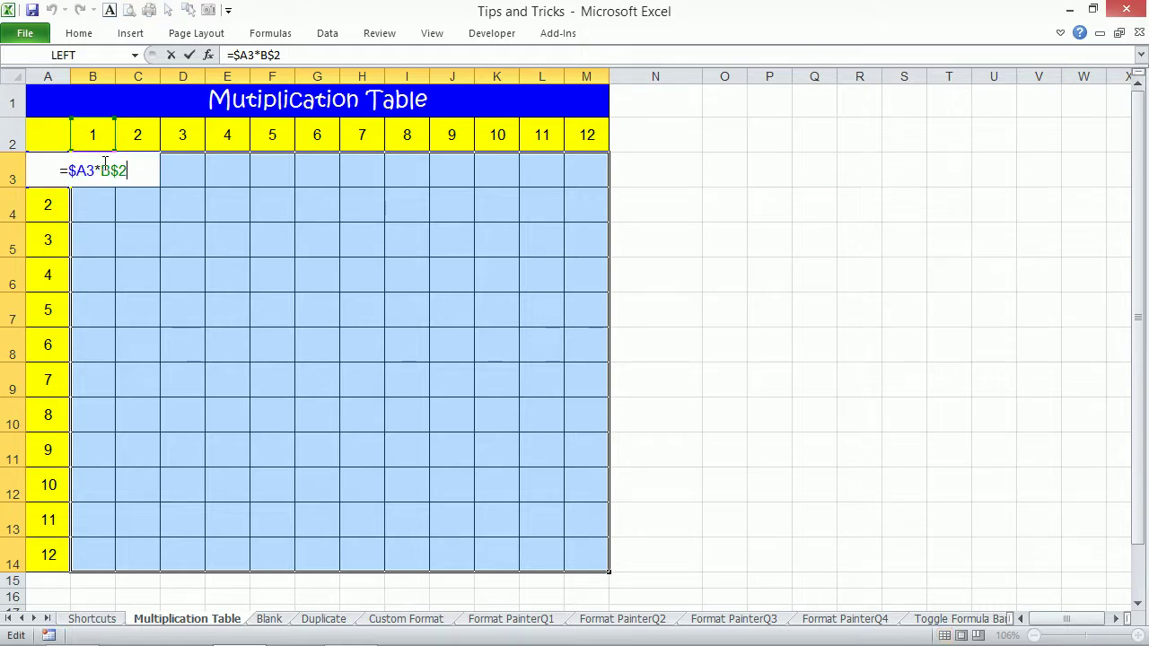
{"action": "key", "text": "Escape"}
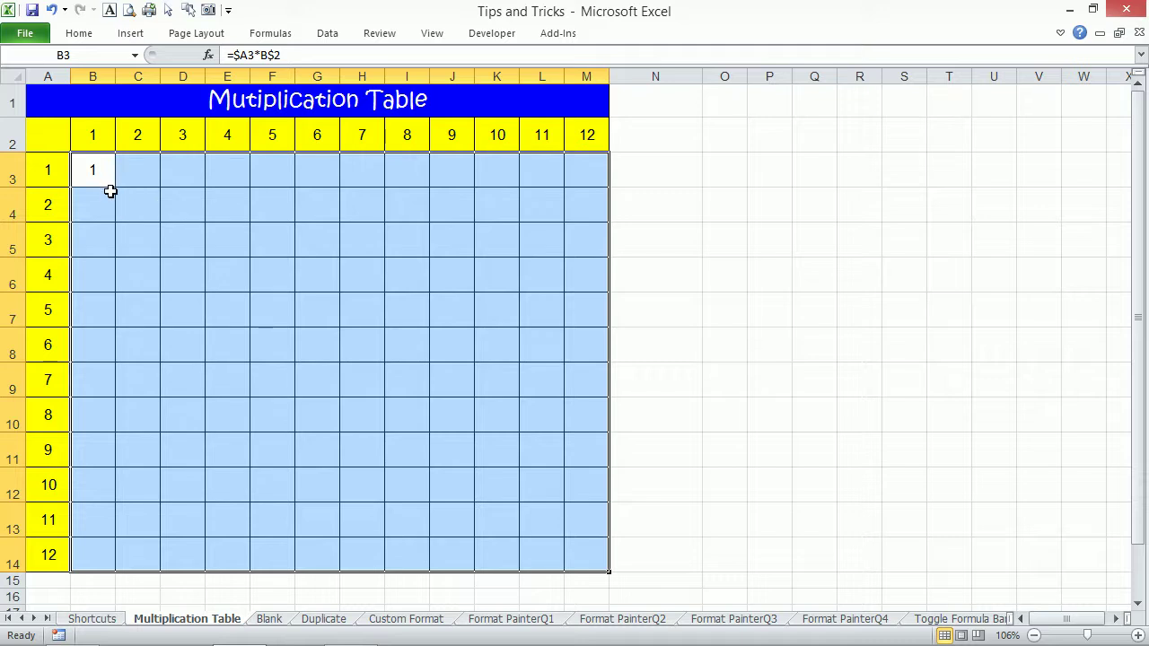
{"action": "key", "text": "F2"}
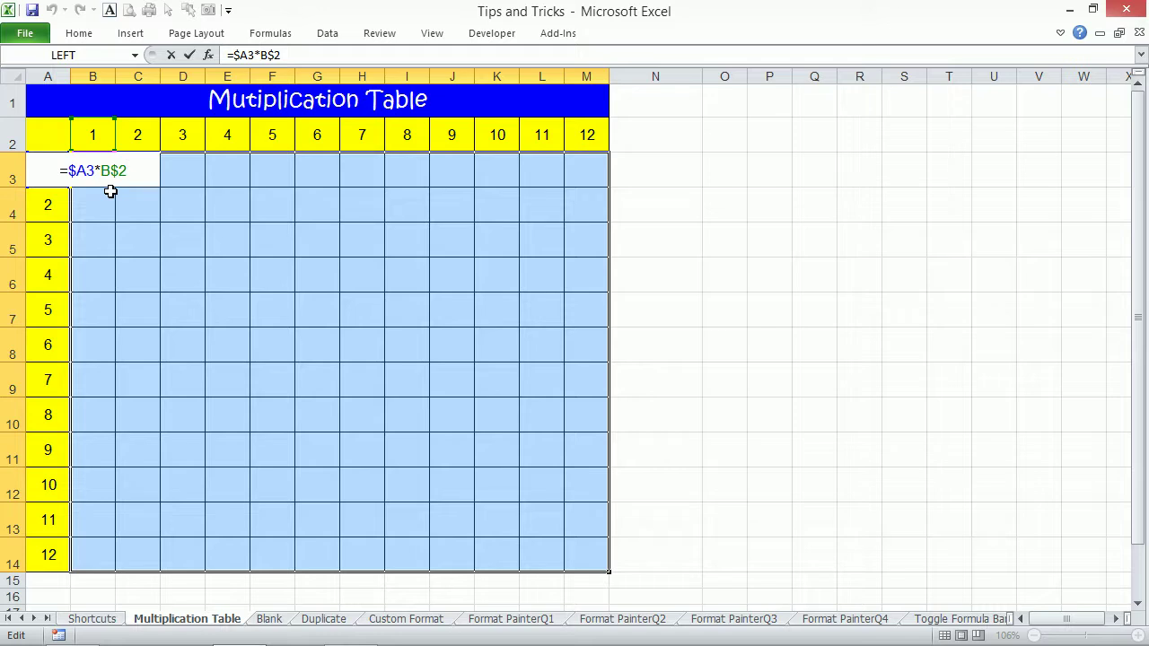
{"action": "key", "text": "ctrl+Return"}
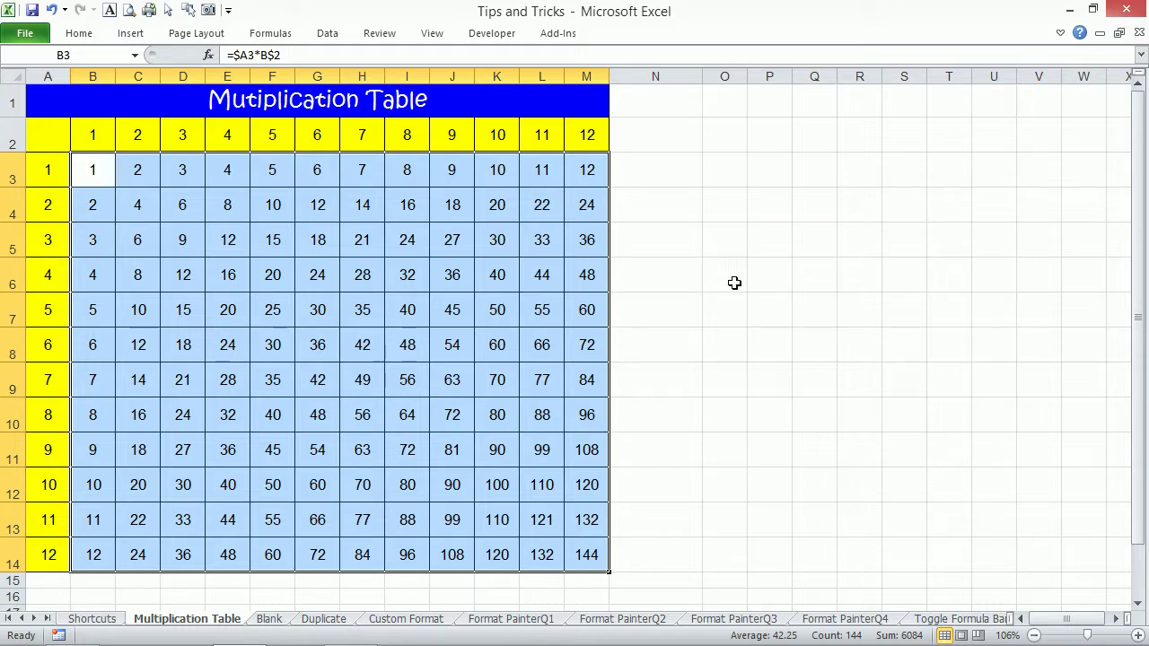
{"action": "double_click", "coordinate": [592, 557]}
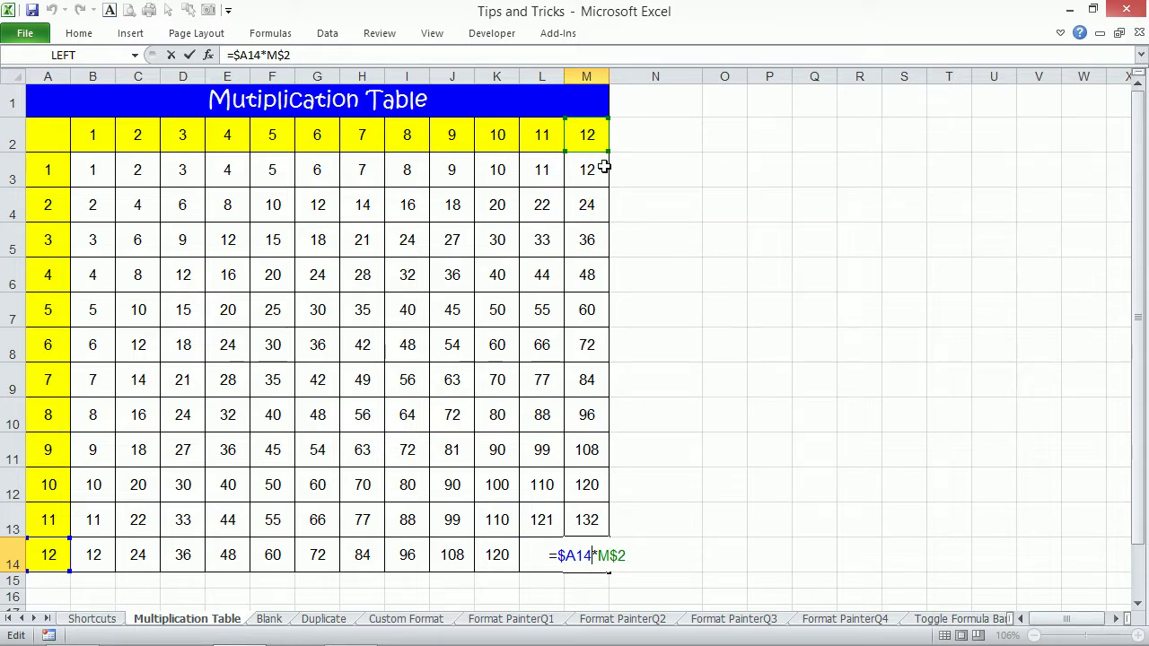
{"action": "key", "text": "ctrl+Return"}
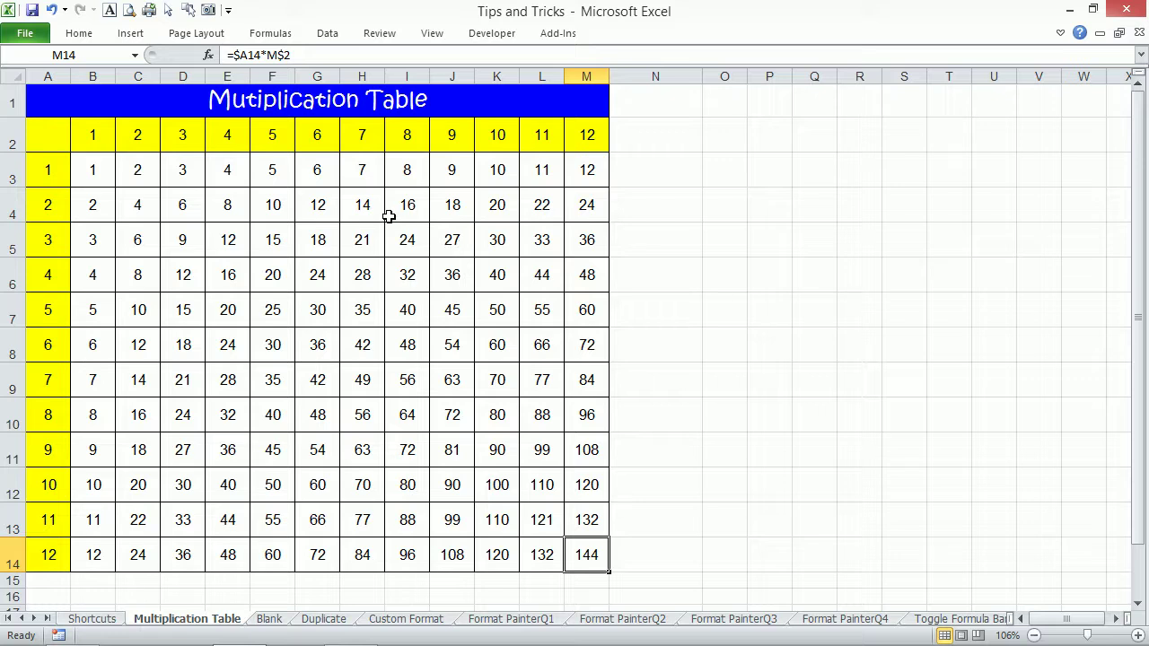
On the Blank sheet, zoom so cells A1:J27 fill the window.
{"action": "left_click", "coordinate": [265, 620]}
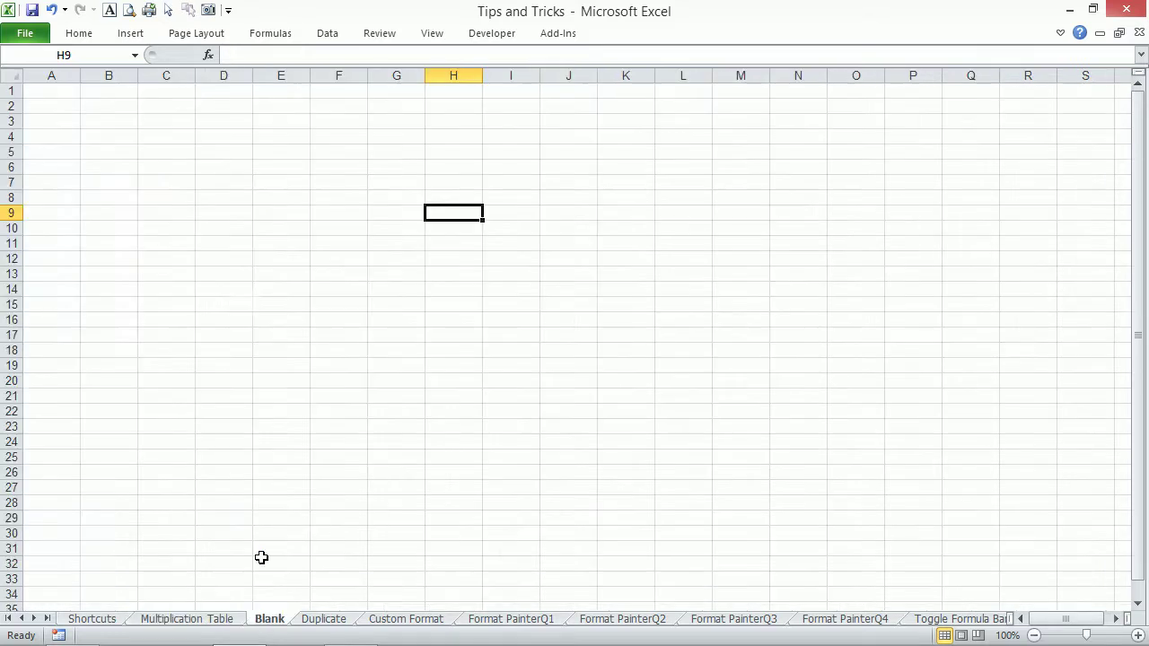
{"action": "left_click_drag", "start_coordinate": [28, 93], "coordinate": [592, 544]}
{"action": "key", "text": "alt+w"}
{"action": "key", "text": "g"}
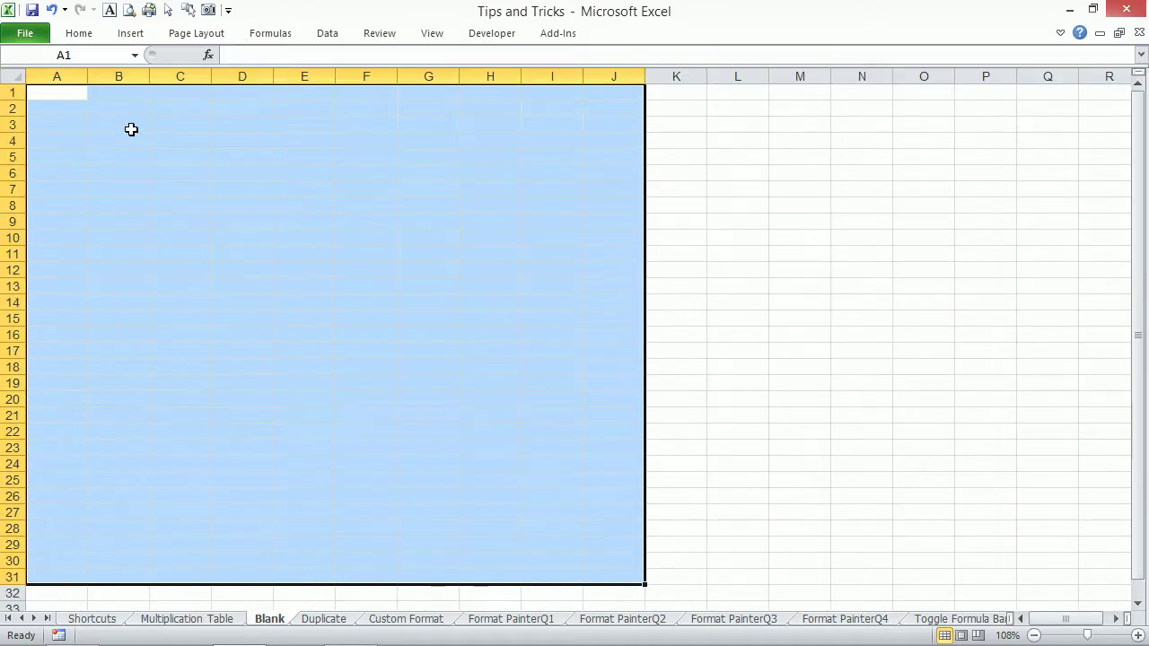
{"action": "left_click_drag", "start_coordinate": [56, 91], "coordinate": [628, 513]}
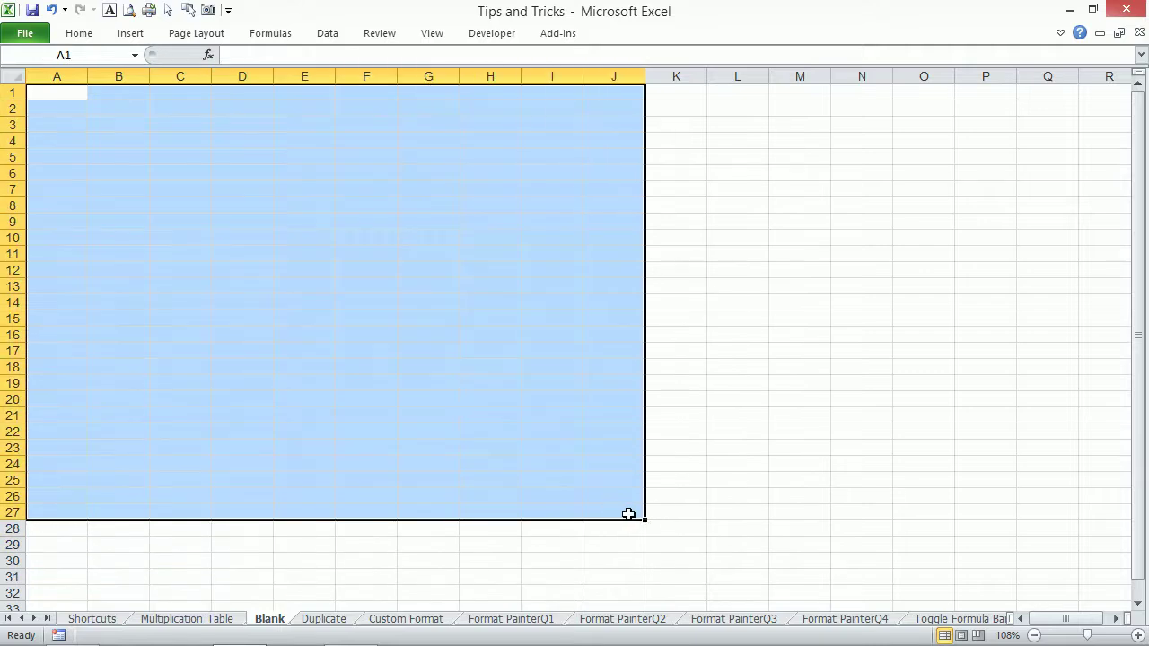
{"action": "key", "text": "alt+w"}
{"action": "key", "text": "g"}
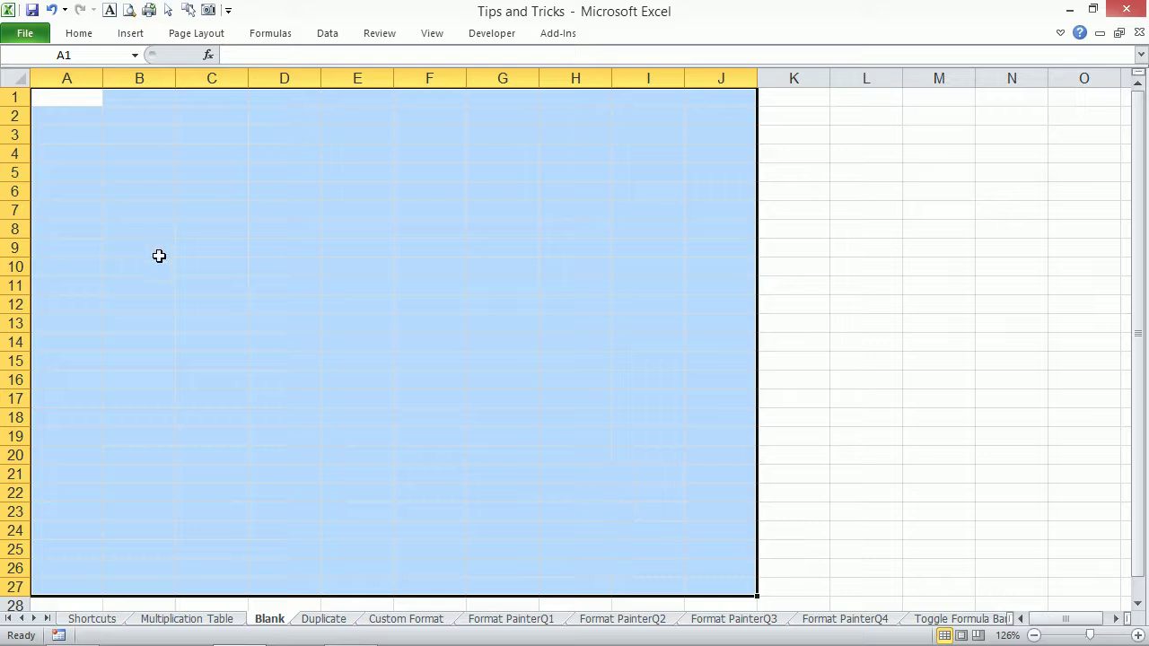
Fill A1:A20 with a 1 to 20 series from a single 1.
{"action": "left_click", "coordinate": [72, 98]}
{"action": "type", "text": "1"}
{"action": "key", "text": "ctrl+Return"}
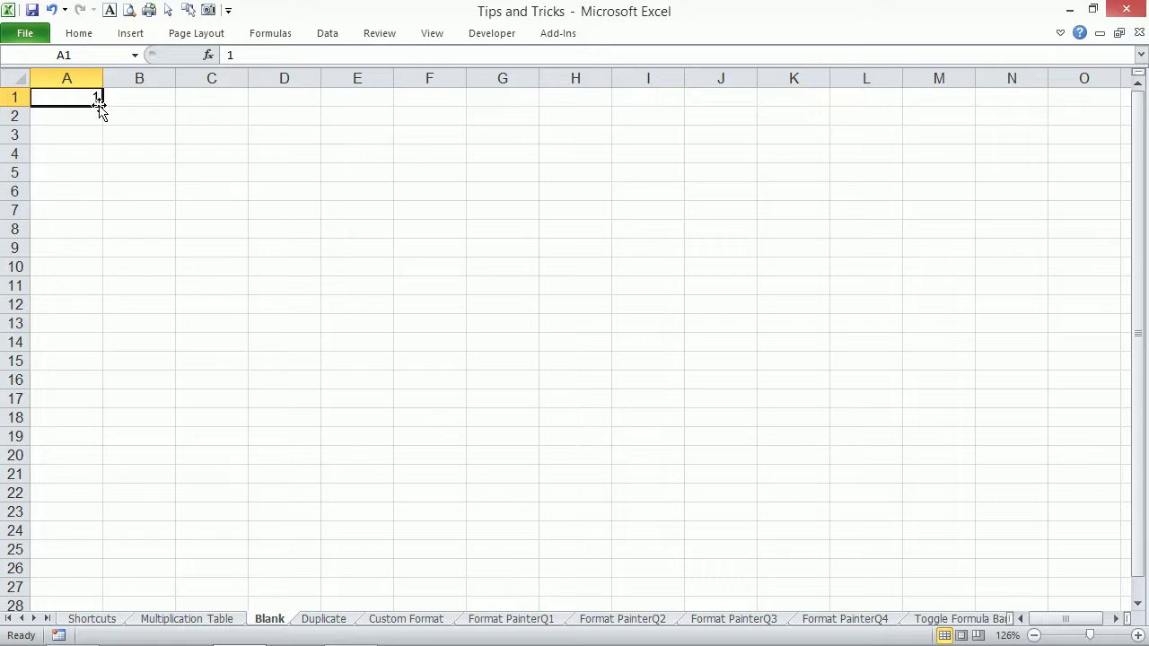
{"action": "left_click_drag", "start_coordinate": [103, 106], "coordinate": [109, 461]}
{"action": "left_click", "coordinate": [113, 477]}
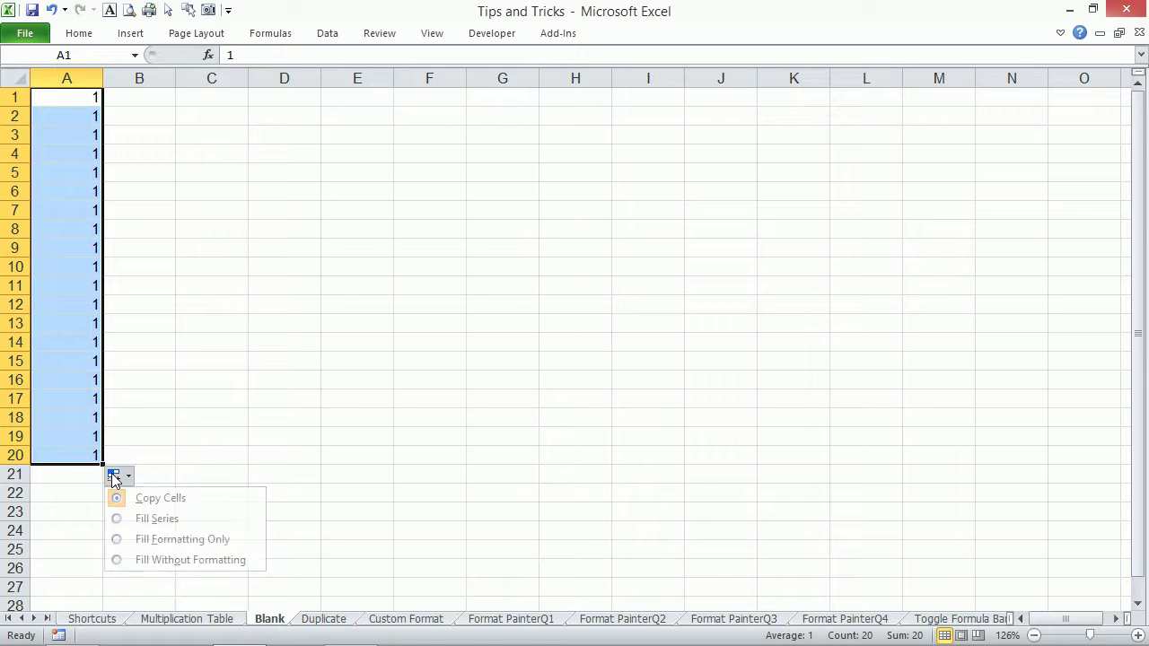
{"action": "left_click", "coordinate": [157, 519]}
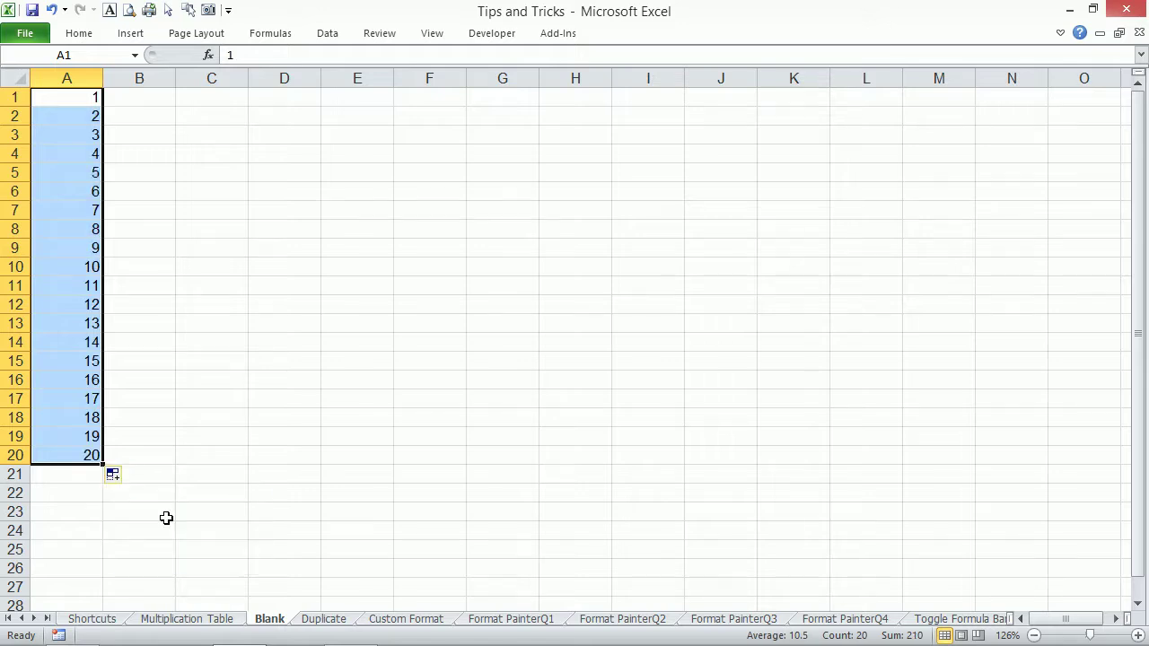
Enter 1 and 2 in B1:B2 and extend the series down to 500.
{"action": "left_click", "coordinate": [152, 97]}
{"action": "type", "text": "1"}
{"action": "key", "text": "Return"}
{"action": "type", "text": "2"}
{"action": "key", "text": "Return"}
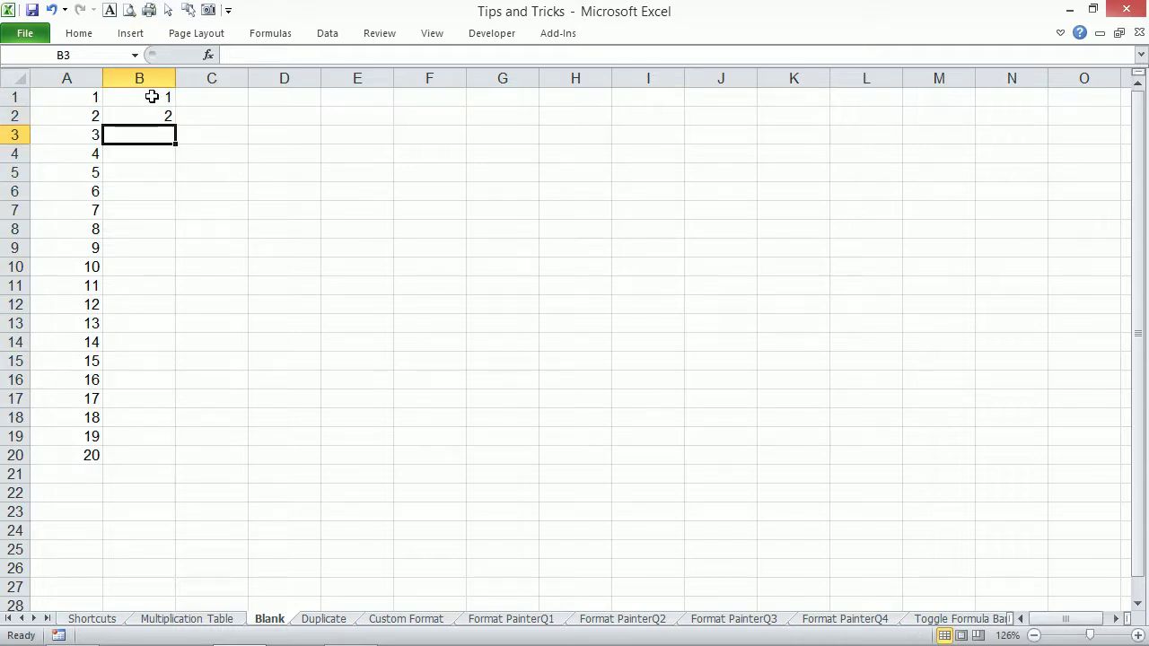
{"action": "left_click_drag", "start_coordinate": [152, 96], "coordinate": [175, 455]}
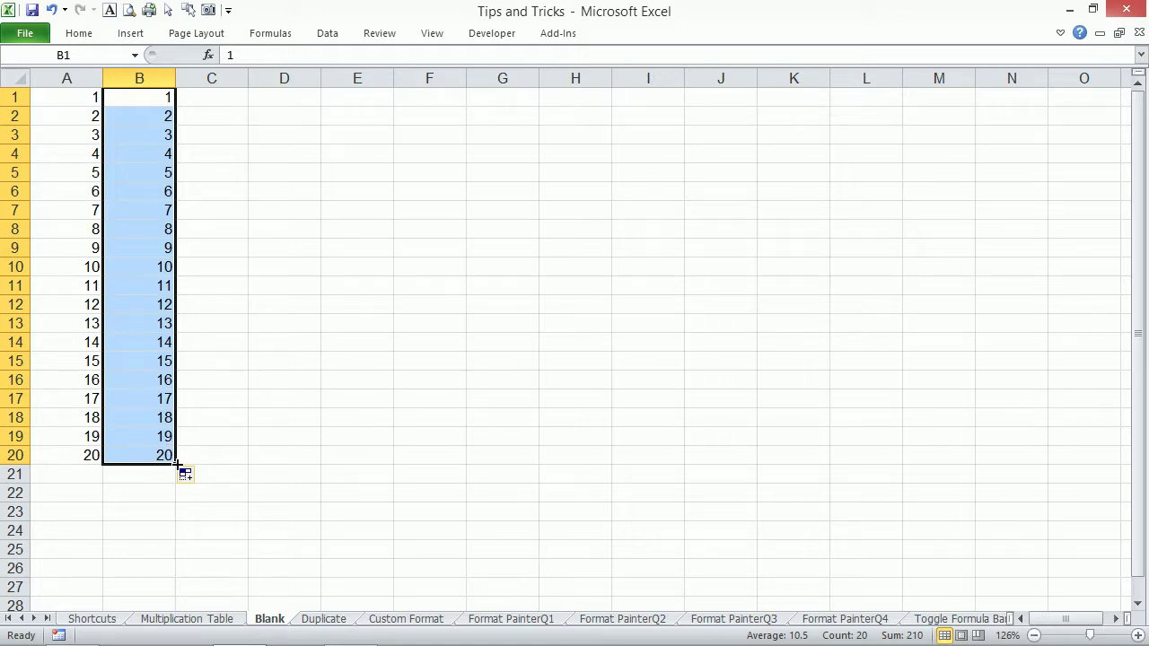
{"action": "left_click_drag", "start_coordinate": [177, 464], "coordinate": [152, 530]}
{"action": "left_click_drag", "start_coordinate": [151, 594], "coordinate": [149, 404]}
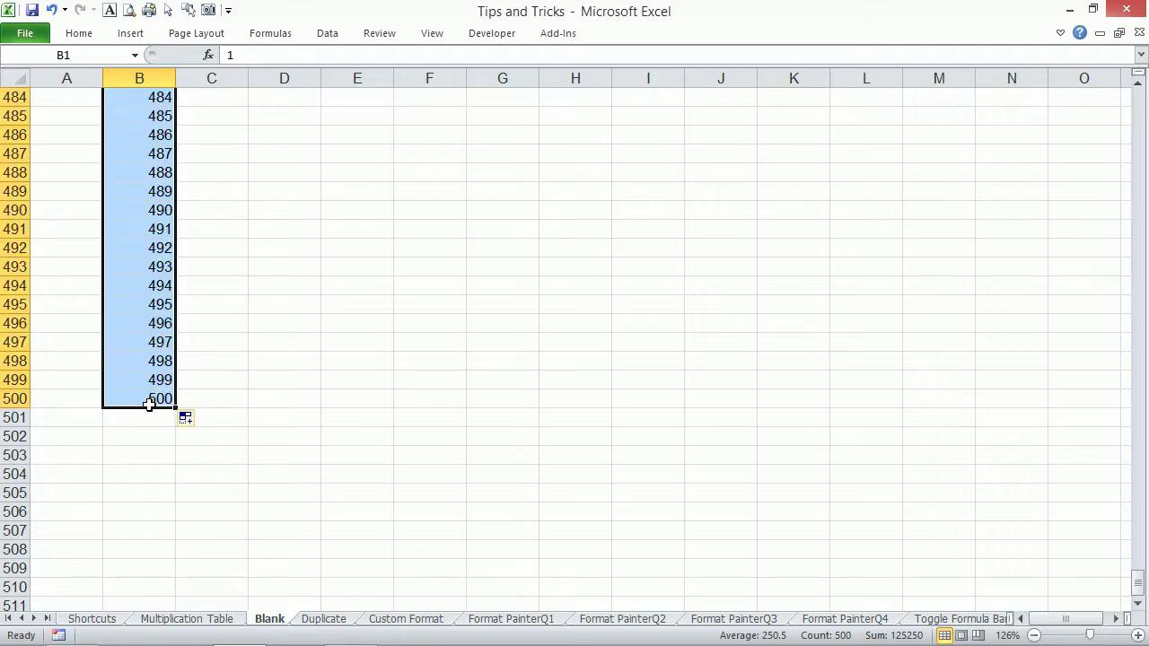
{"action": "key", "text": "ctrl+Up"}
{"action": "key", "text": "Down"}
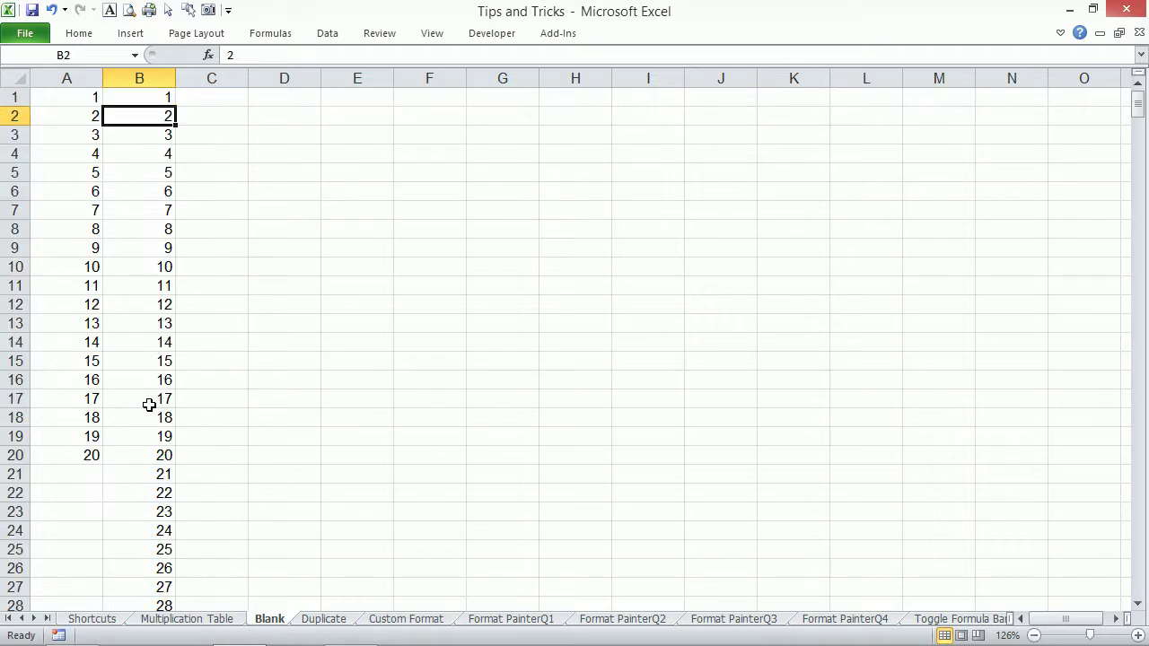
Fill C1:C20 with 1 to 20 by Ctrl-dragging a single 1.
{"action": "left_click", "coordinate": [214, 95]}
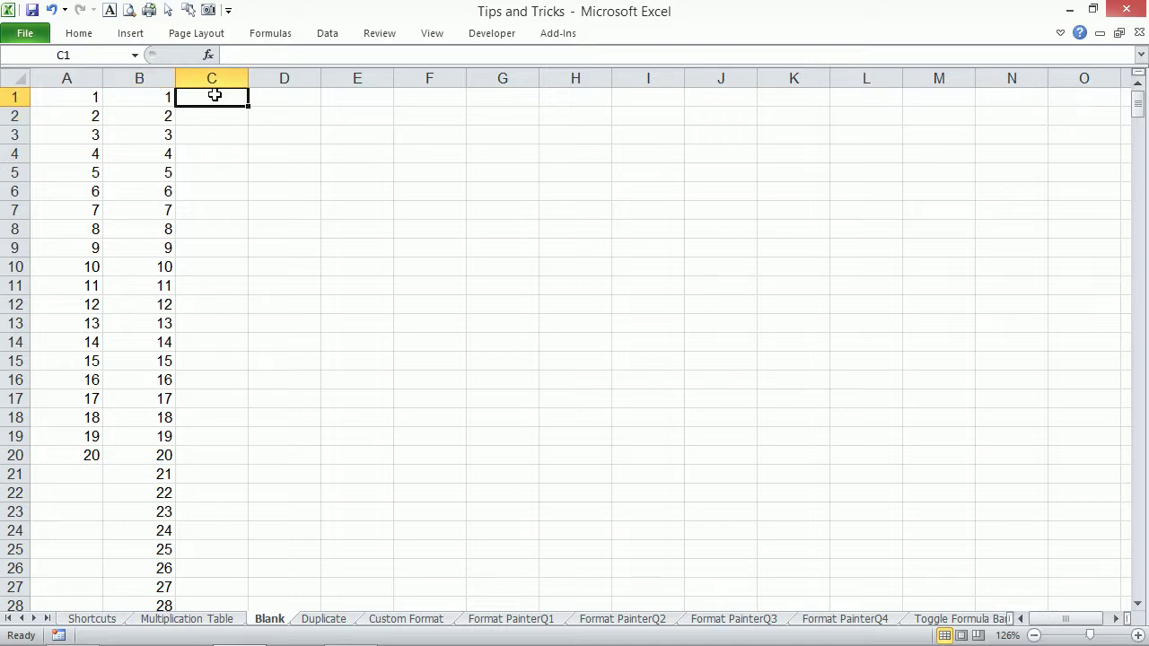
{"action": "type", "text": "1"}
{"action": "key", "text": "ctrl+Return"}
{"action": "left_click_drag", "start_coordinate": [248, 105], "coordinate": [253, 457]}
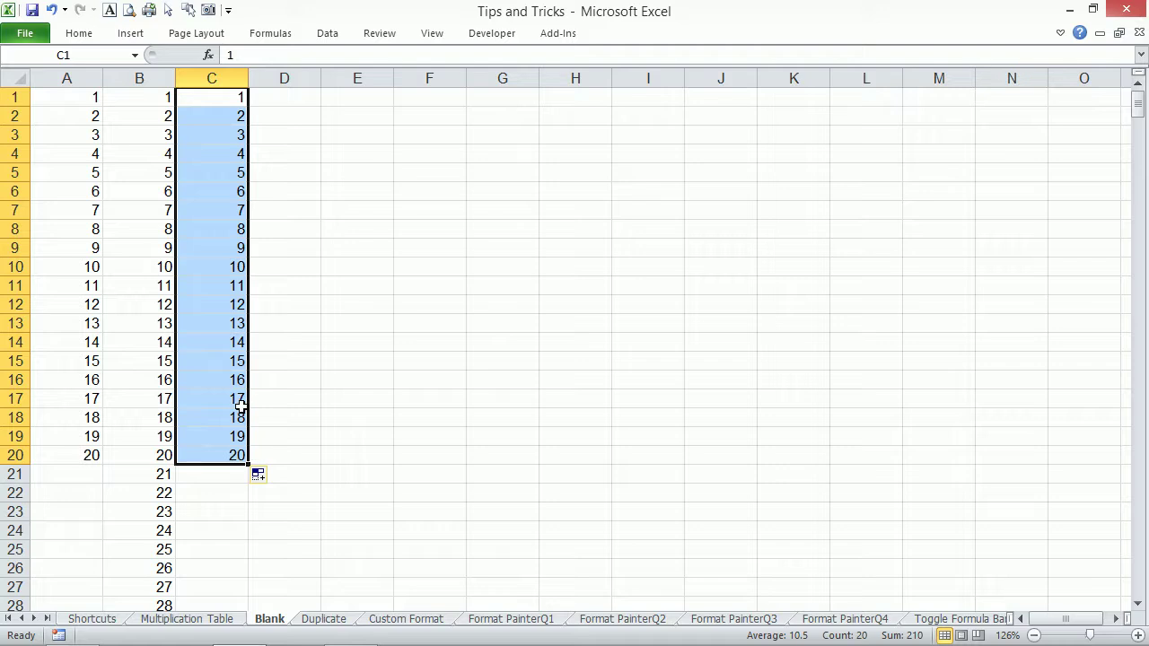
Enter 1 in cell D1.
{"action": "left_click", "coordinate": [293, 96]}
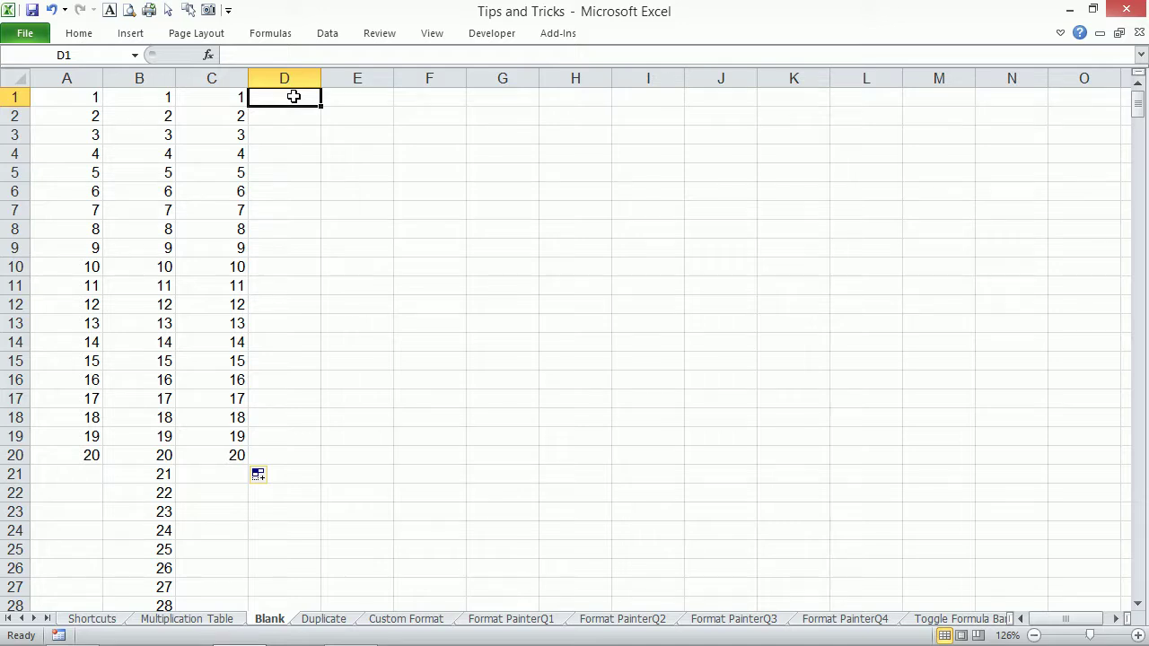
{"action": "type", "text": "1"}
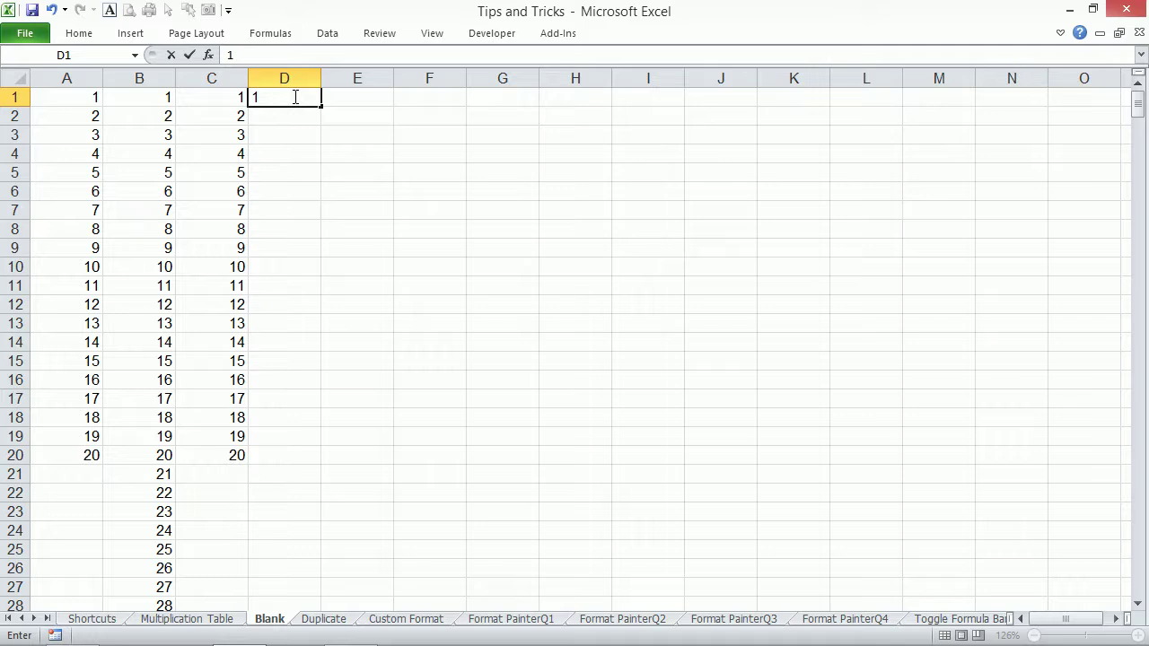
{"action": "key", "text": "Return"}
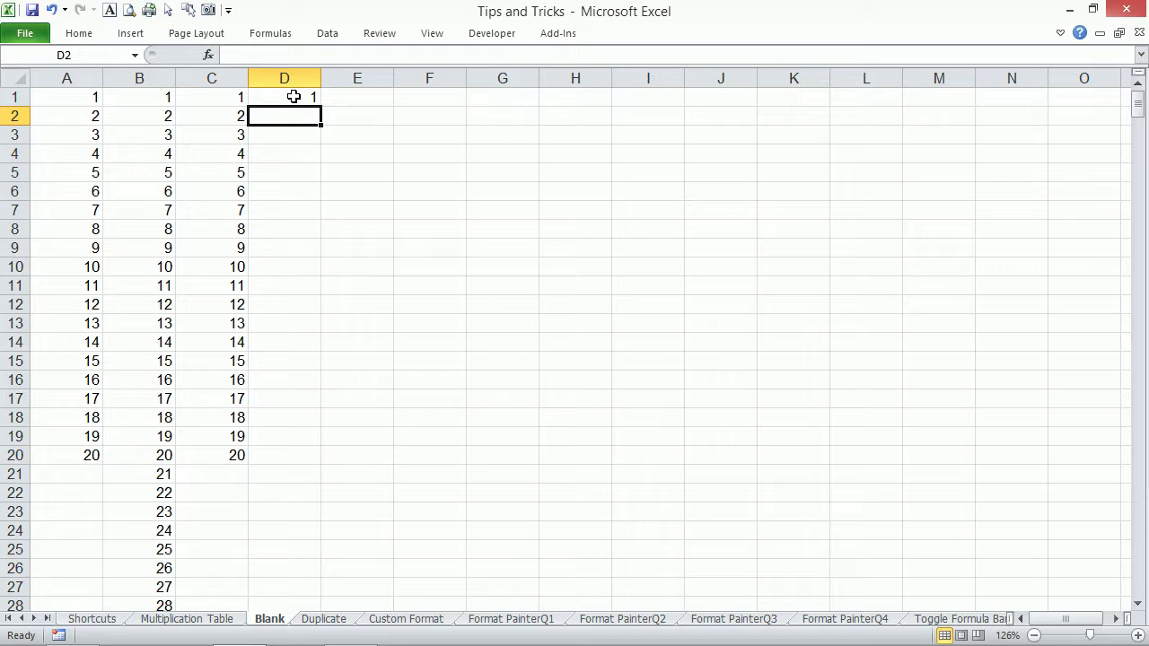
{"action": "key", "text": "ctrl+g"}
{"action": "type", "text": "d100"}
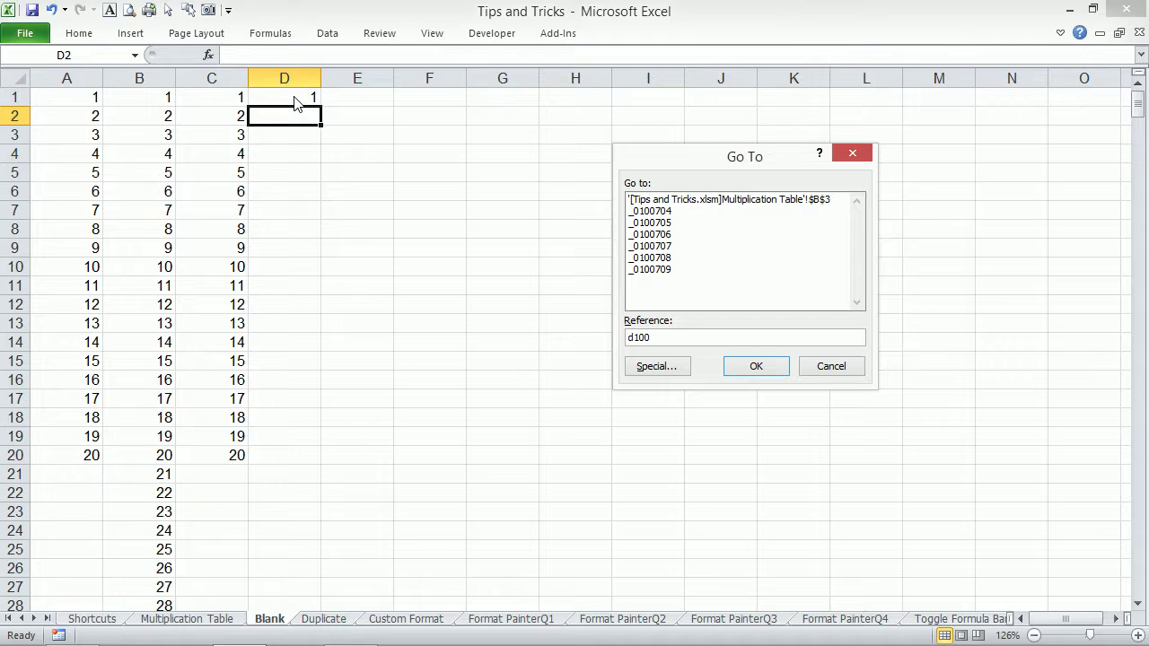
{"action": "key", "text": "shift+Return"}
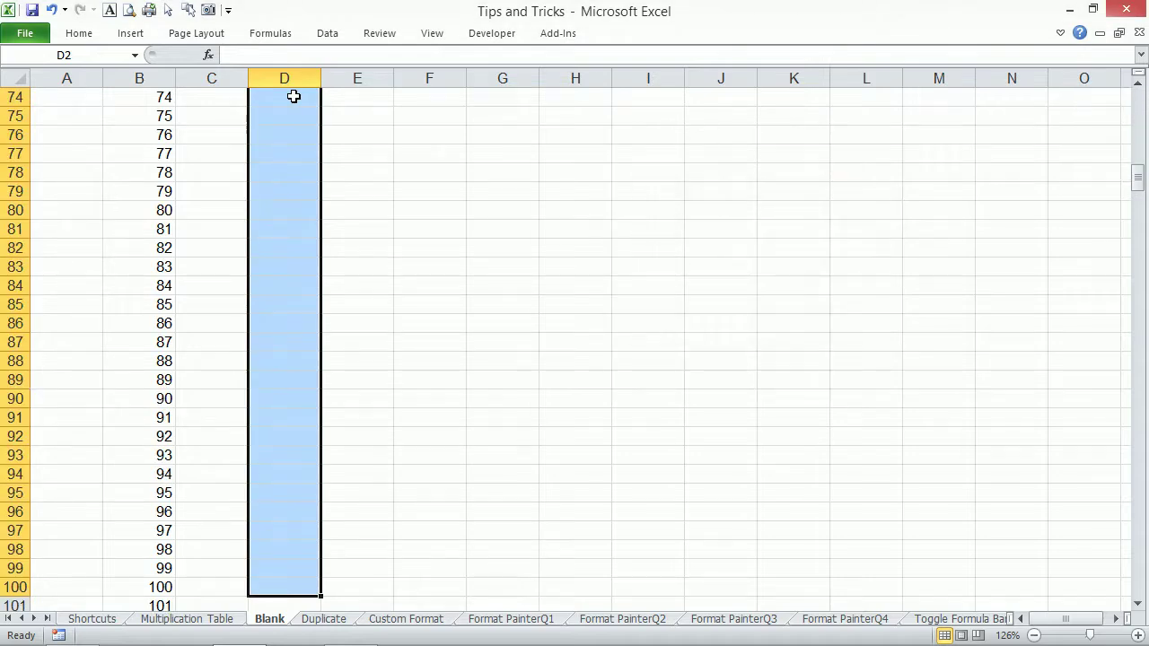
{"action": "type", "text": "="}
{"action": "key", "text": "Up"}
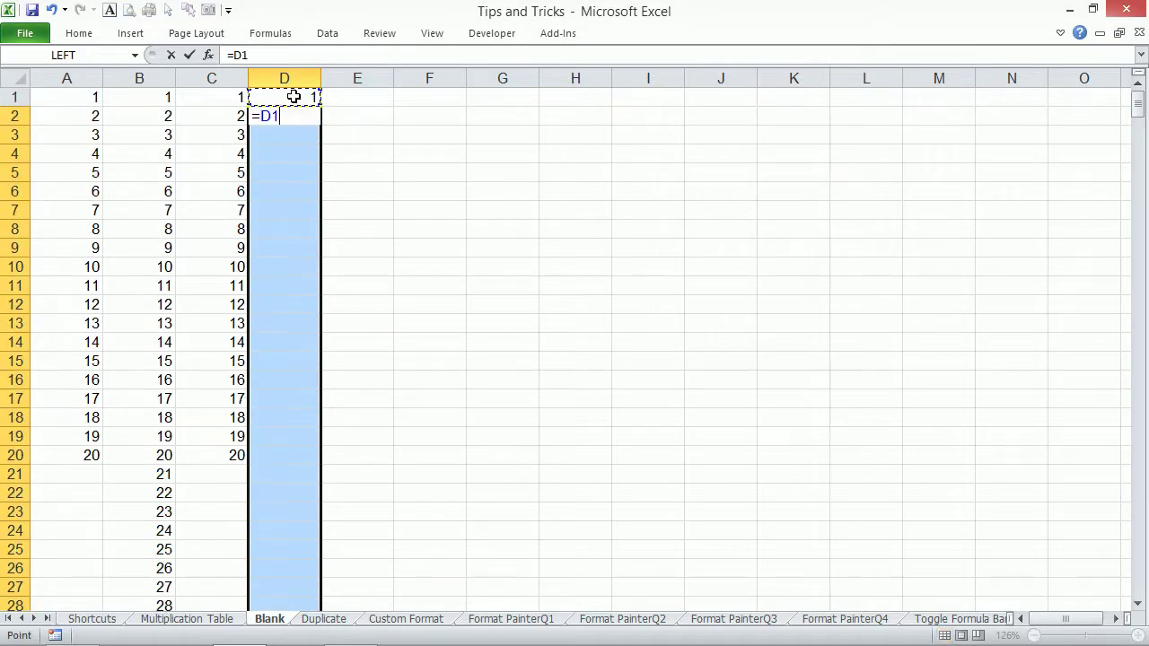
{"action": "type", "text": "+1"}
{"action": "key", "text": "ctrl+Return"}
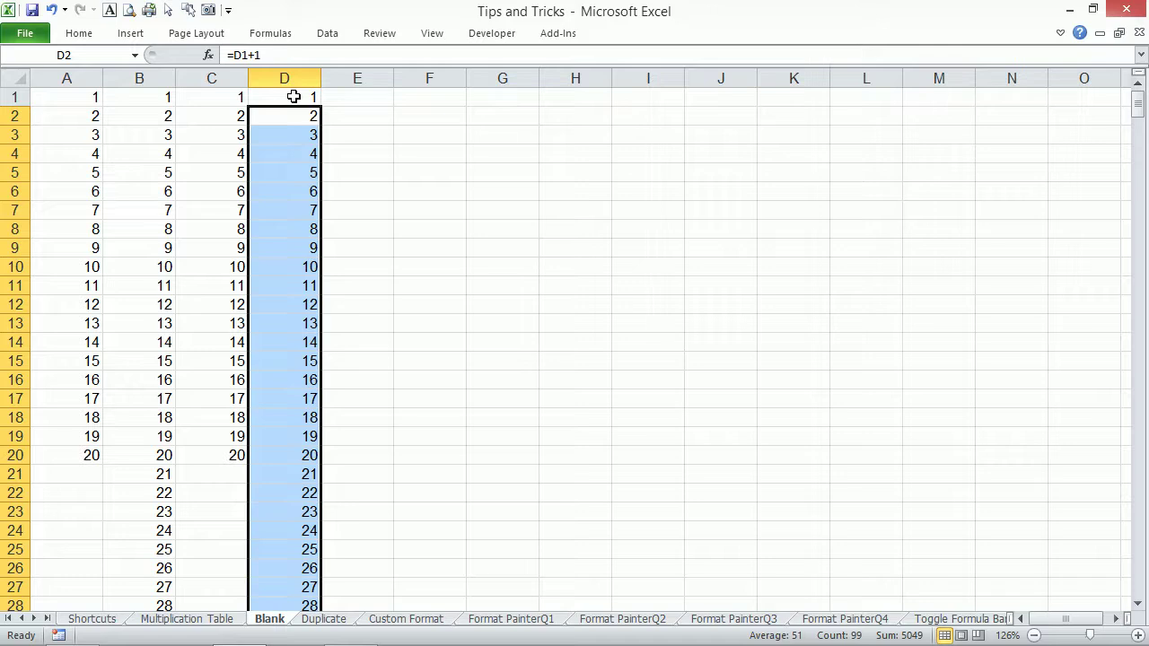
{"action": "key", "text": "ctrl+Down"}
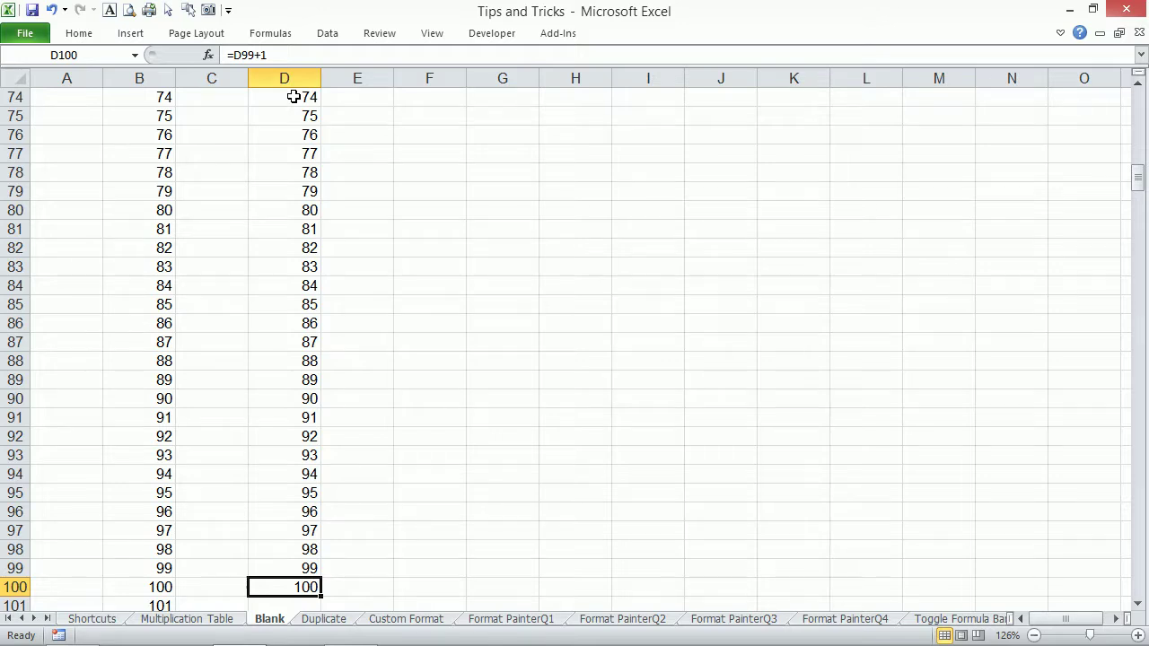
{"action": "key", "text": "ctrl+z"}
{"action": "key", "text": "Up"}
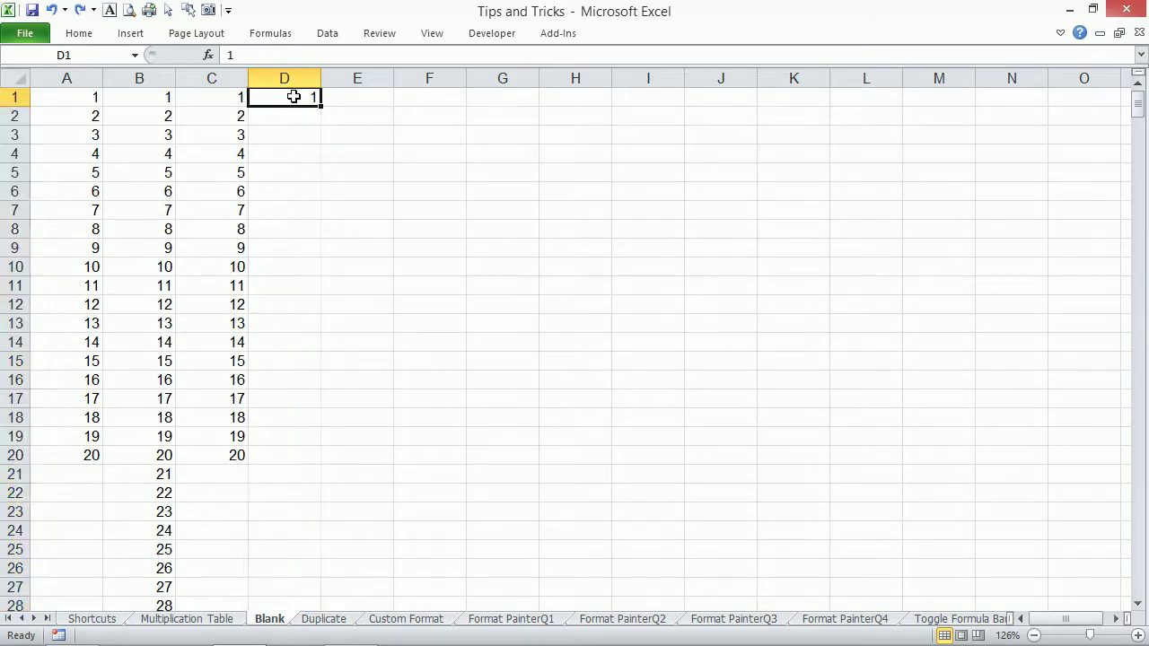
Fill D2:D100 with =D1+1 so column D counts from 1 to 100.
{"action": "key", "text": "Down"}
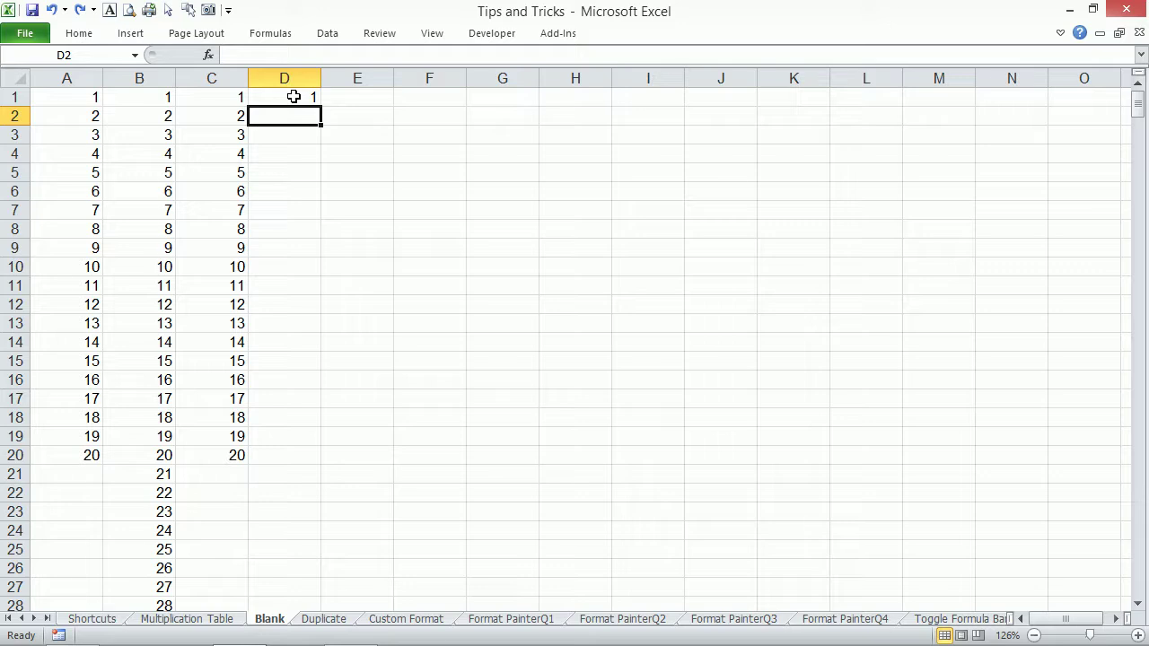
{"action": "key", "text": "ctrl+g"}
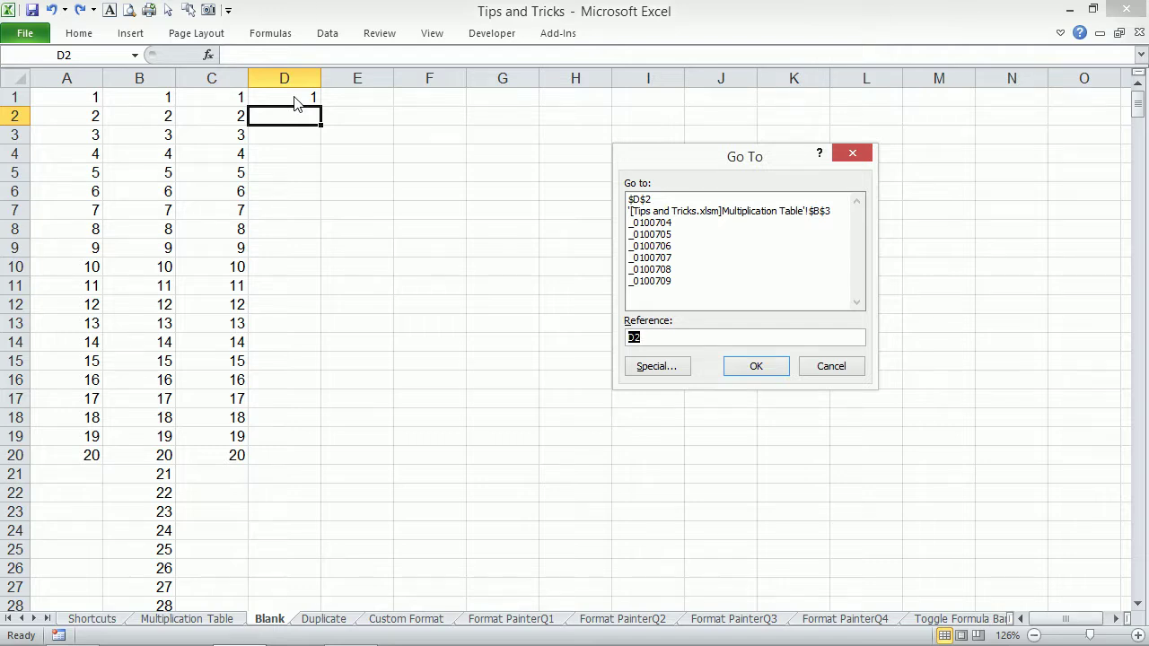
{"action": "type", "text": "d"}
{"action": "type", "text": "100"}
{"action": "key", "text": "shift+Return"}
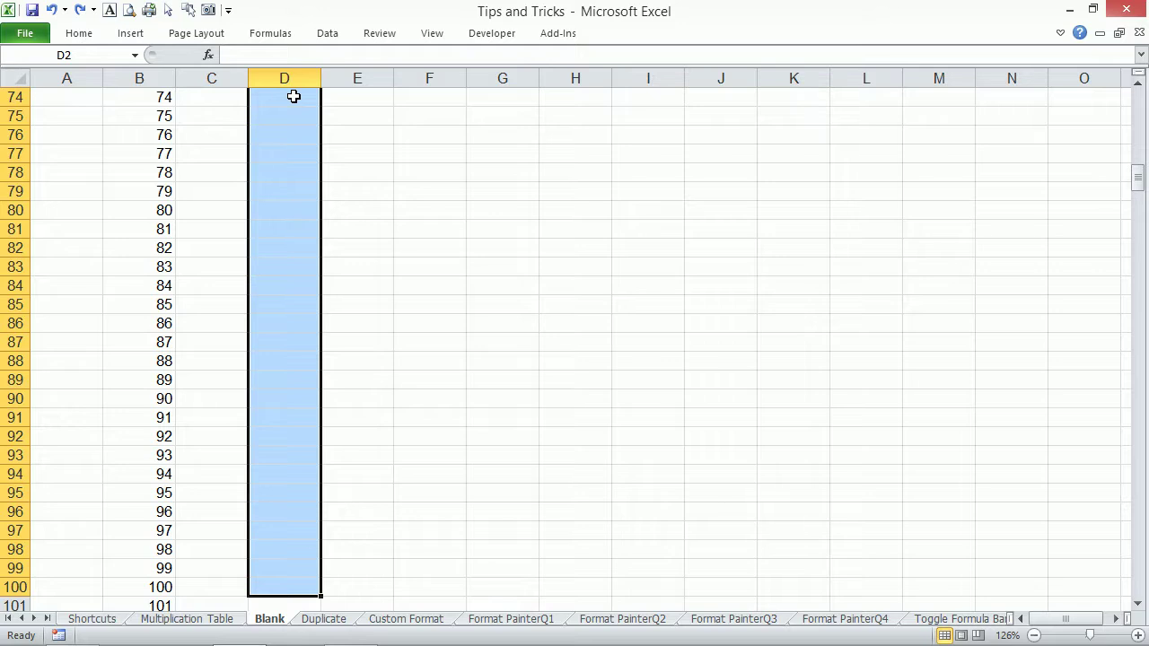
{"action": "type", "text": "="}
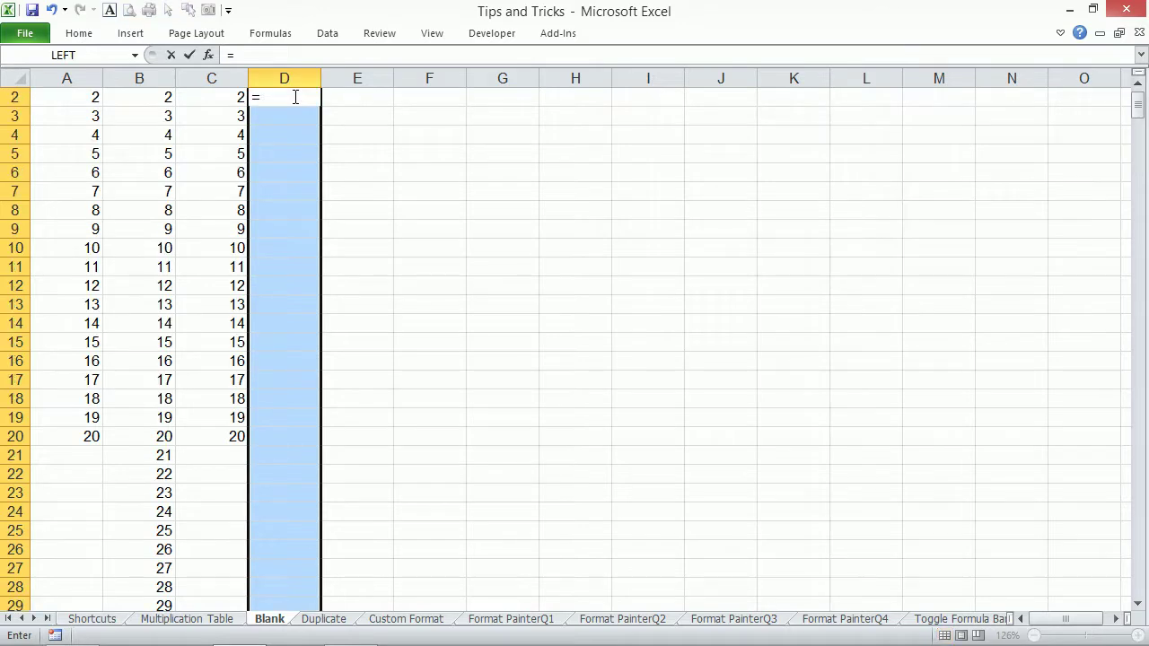
{"action": "key", "text": "Up"}
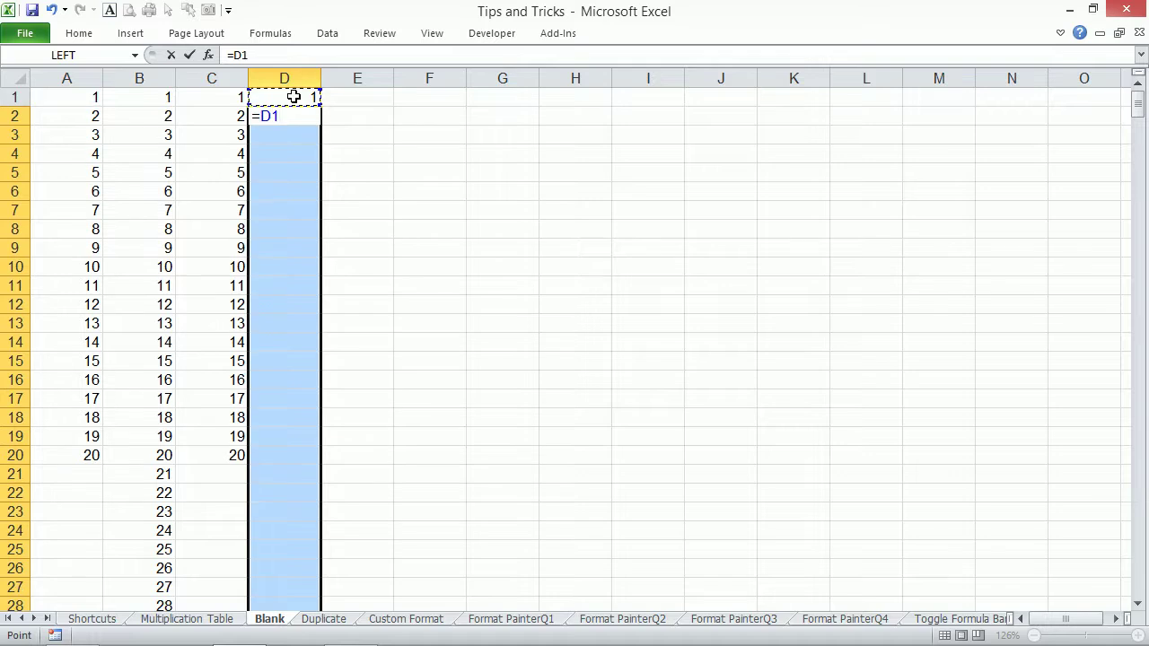
{"action": "type", "text": "+1"}
{"action": "key", "text": "ctrl+Return"}
{"action": "key", "text": "ctrl+Down"}
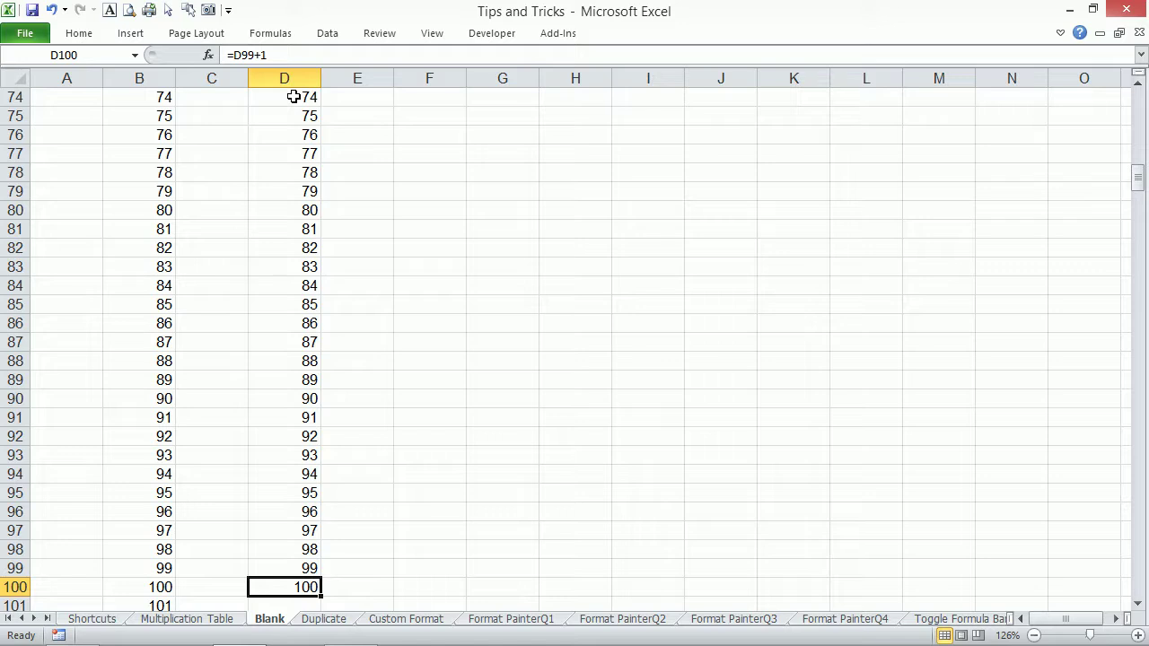
{"action": "key", "text": "ctrl+Up"}
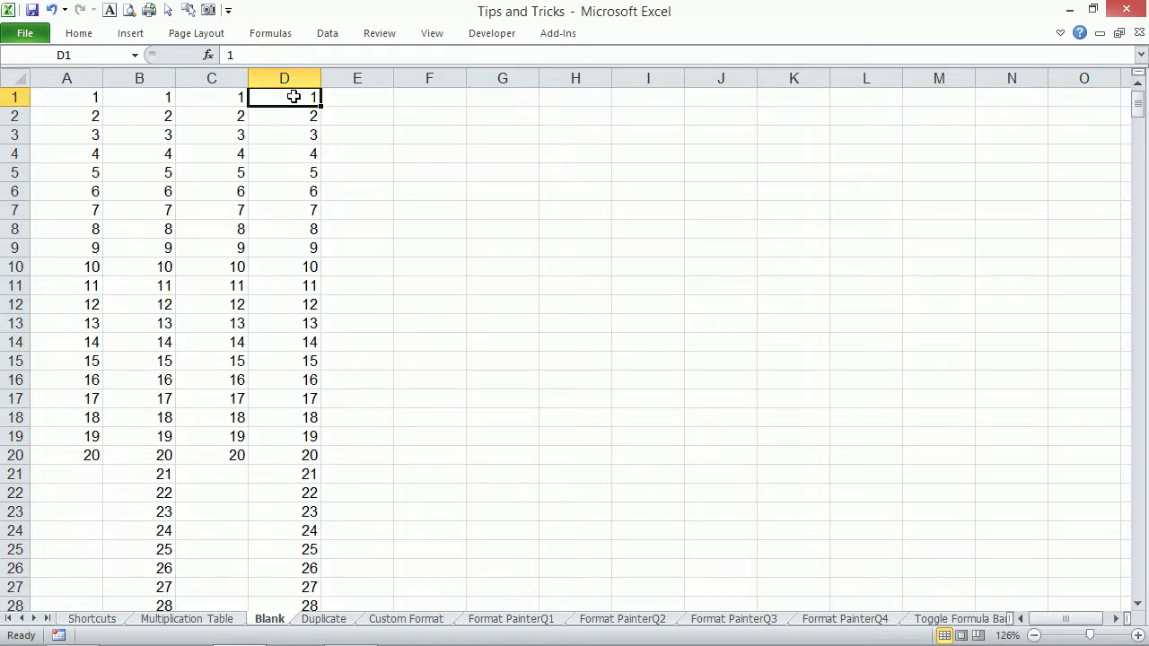
{"action": "key", "text": "Right"}
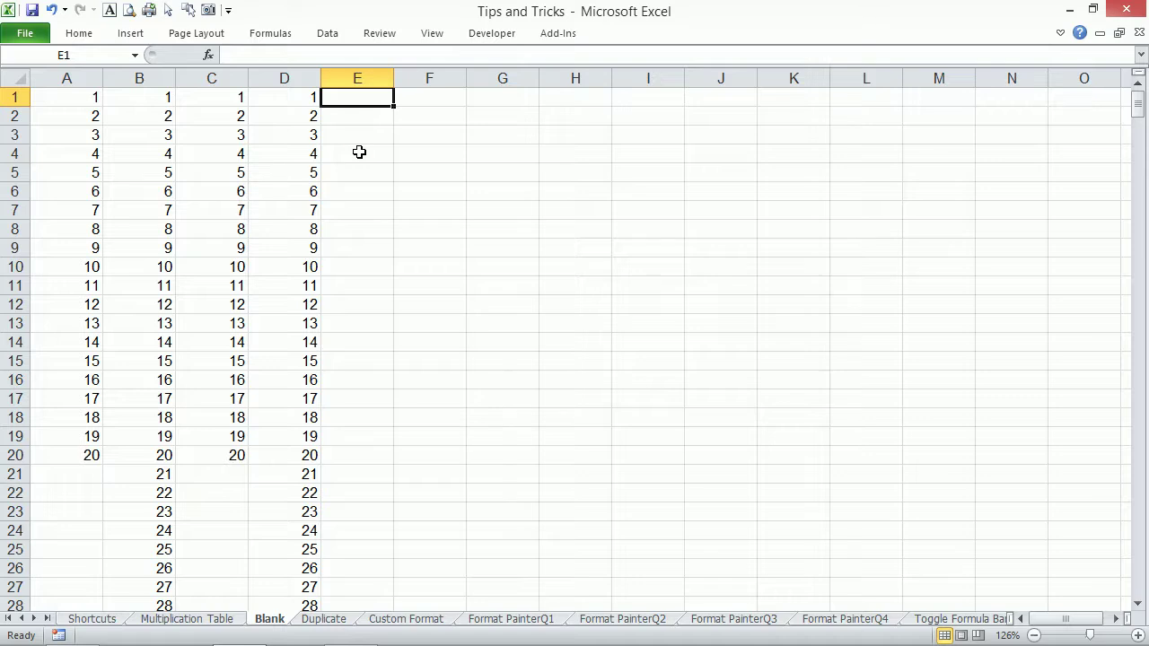
Fill E1:E500 with =ROW(), then delete row 10.
{"action": "key", "text": "F5"}
{"action": "type", "text": "e500"}
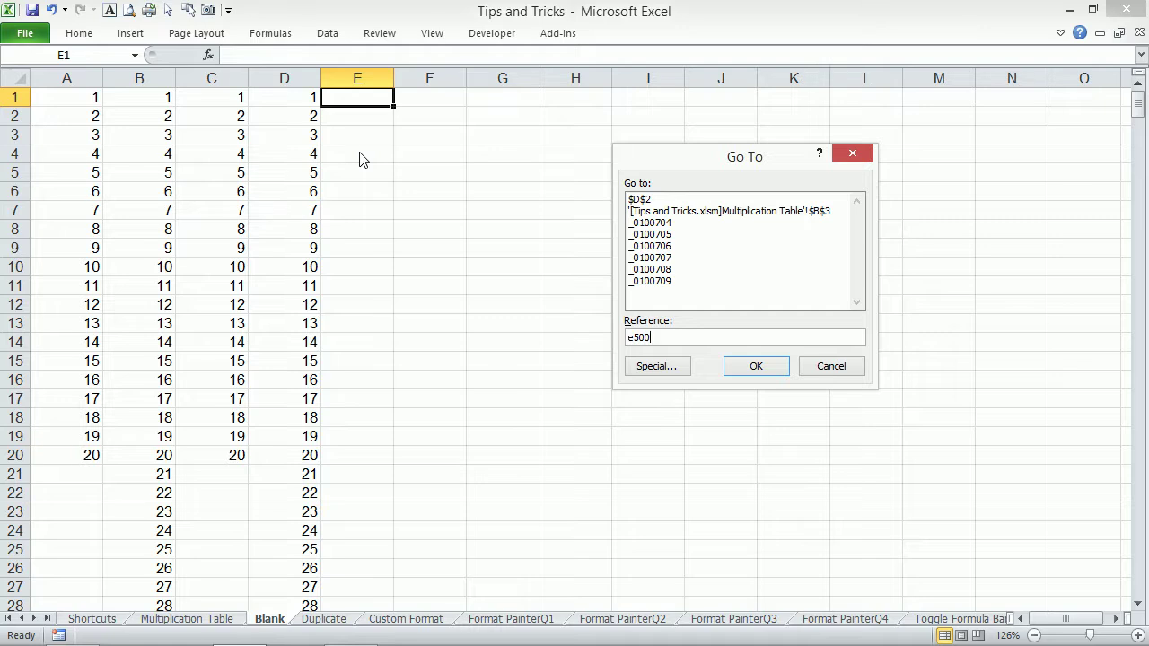
{"action": "key", "text": "shift+Return"}
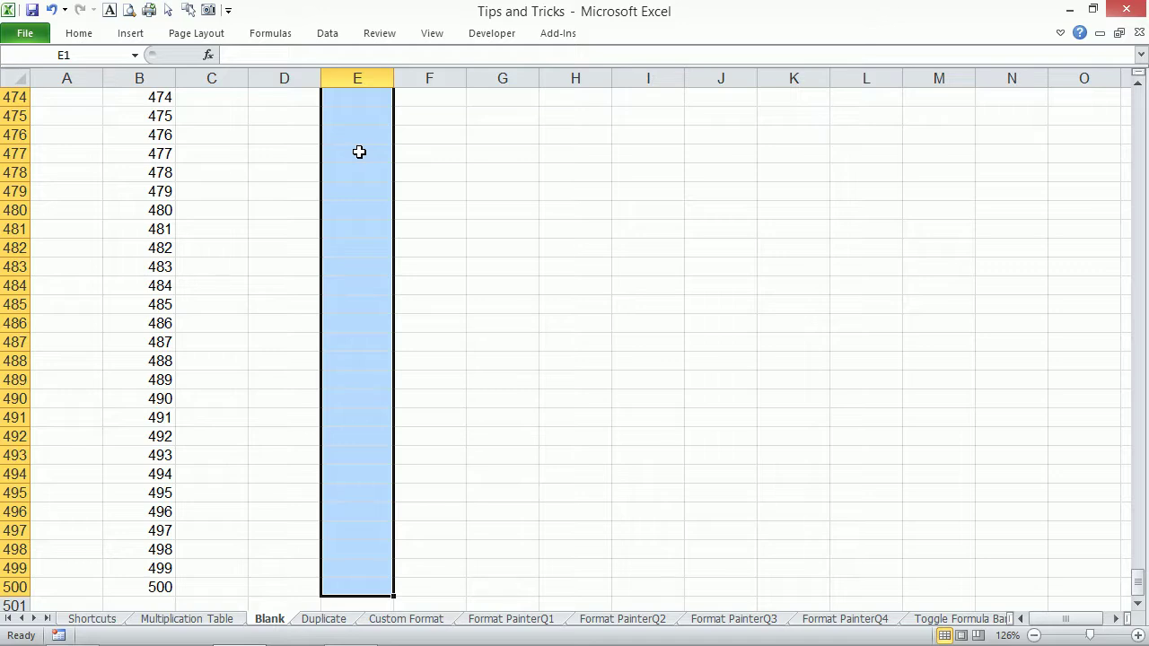
{"action": "type", "text": "=row"}
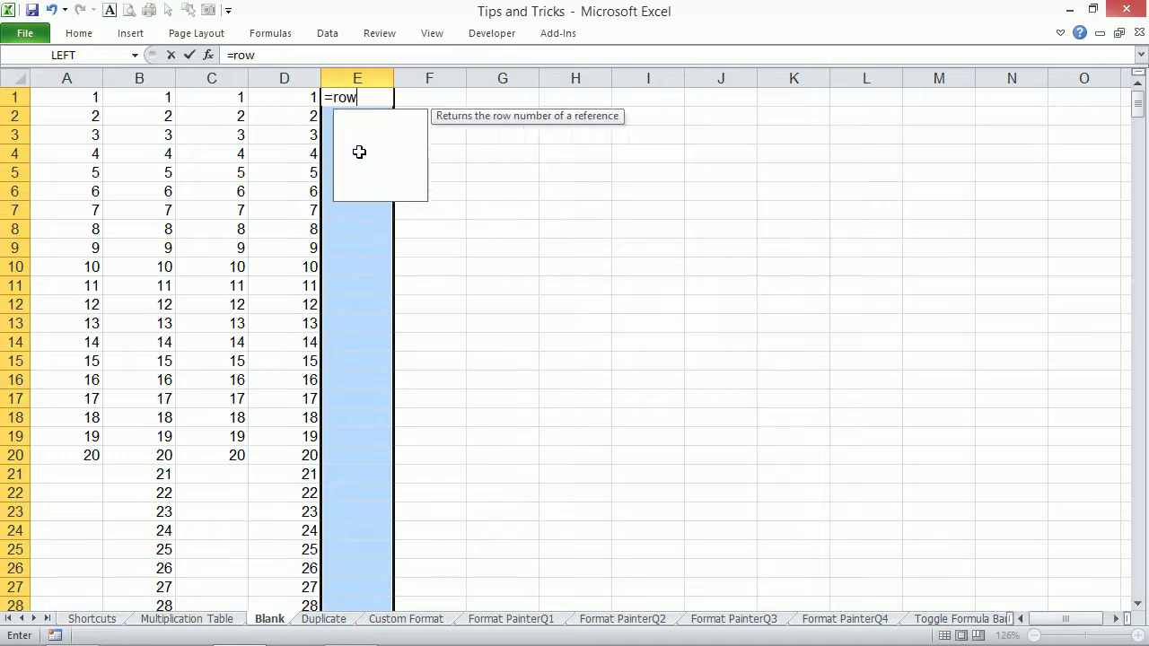
{"action": "type", "text": "()"}
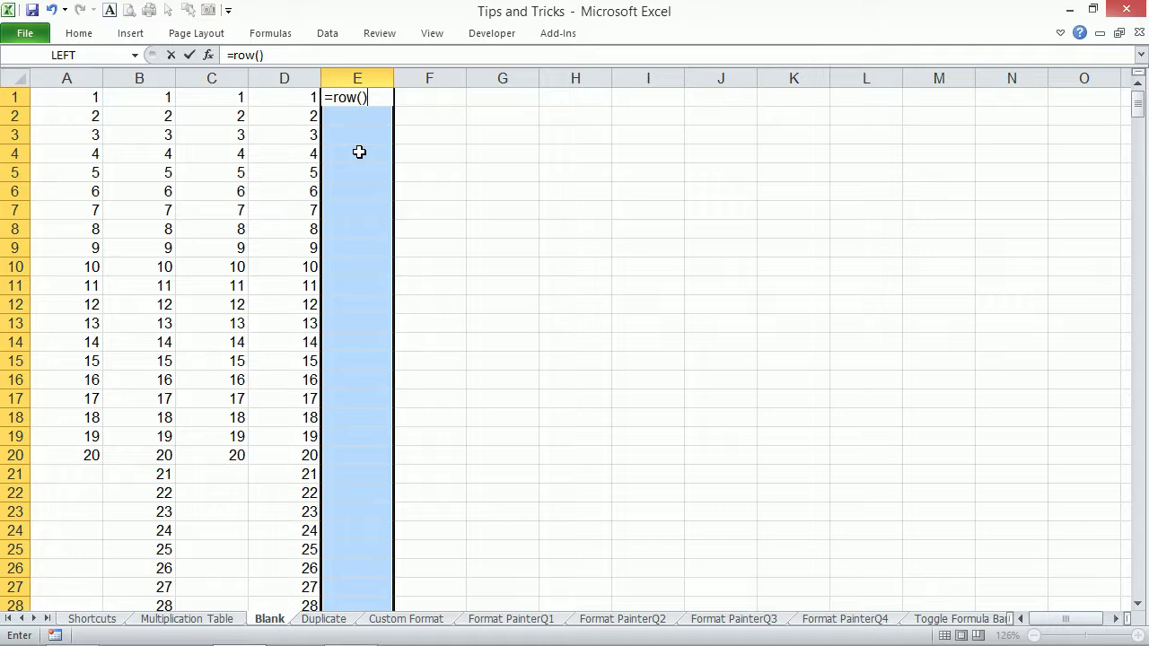
{"action": "key", "text": "ctrl+Return"}
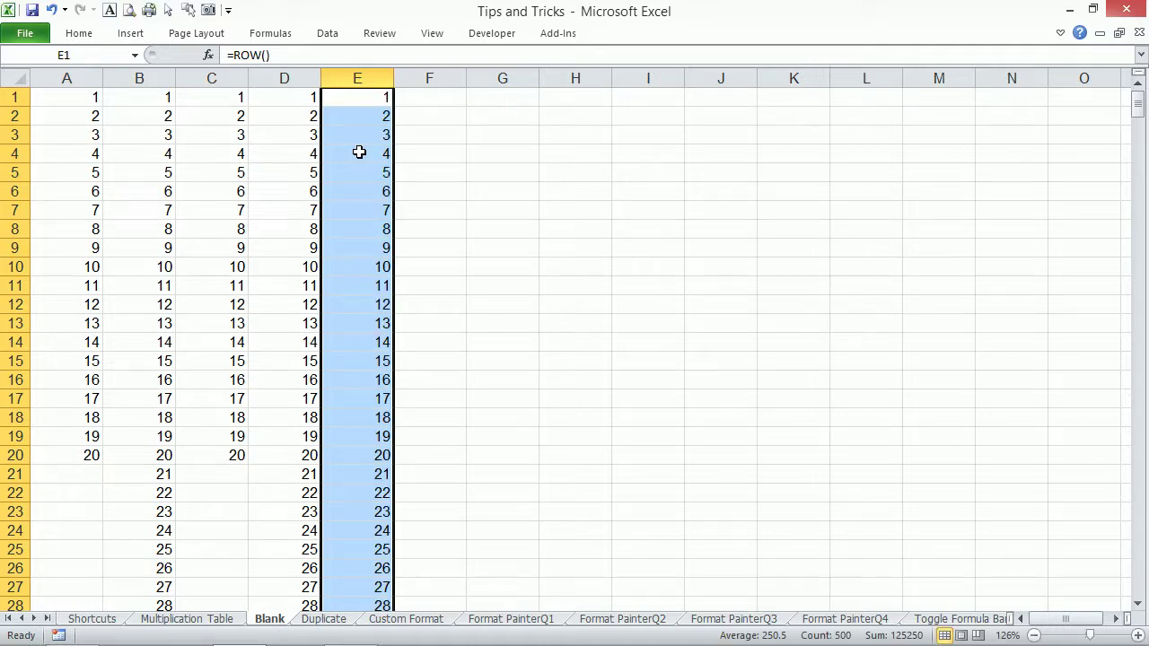
{"action": "key", "text": "ctrl+Down"}
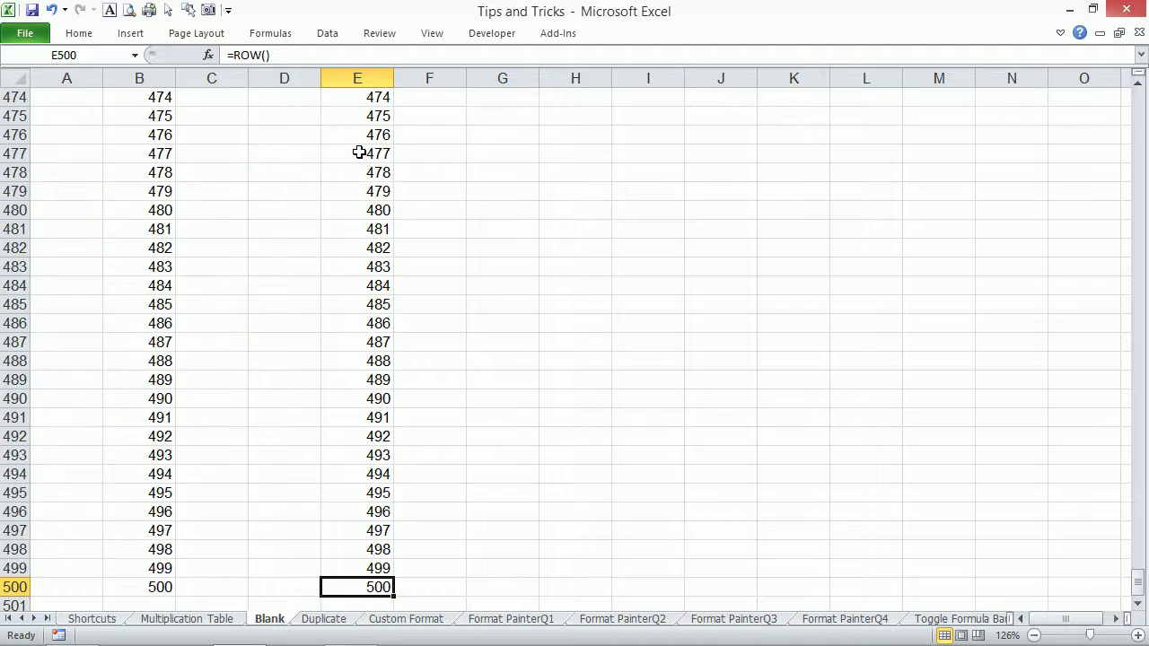
{"action": "key", "text": "ctrl+Up"}
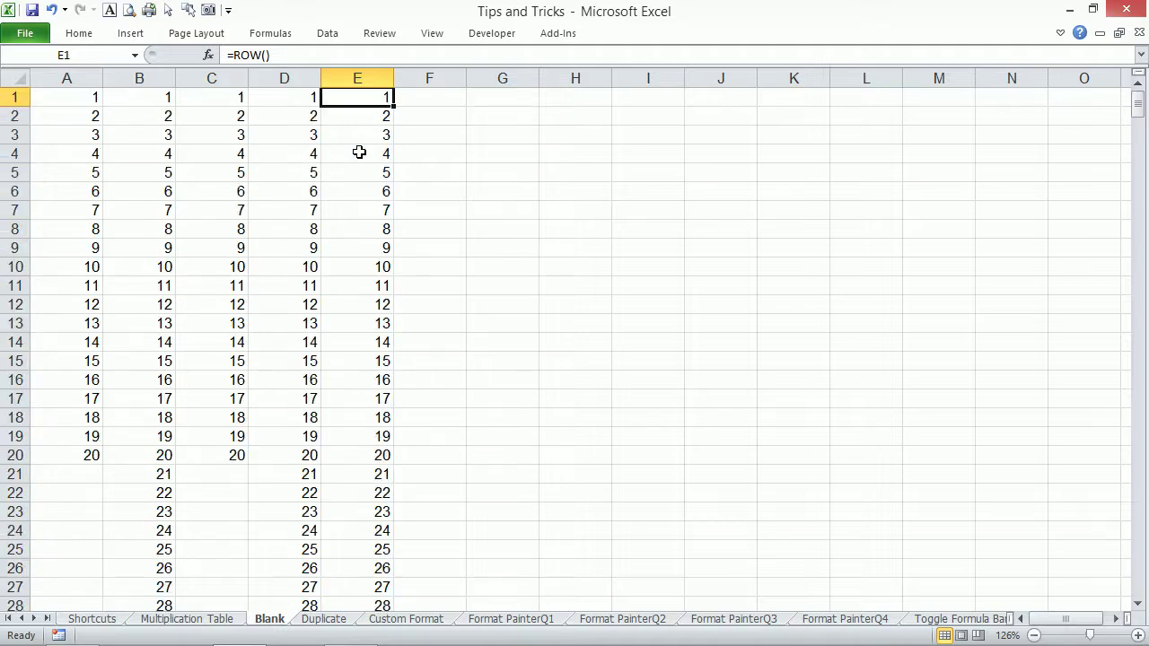
{"action": "left_click", "coordinate": [16, 267]}
{"action": "key", "text": "ctrl+minus"}
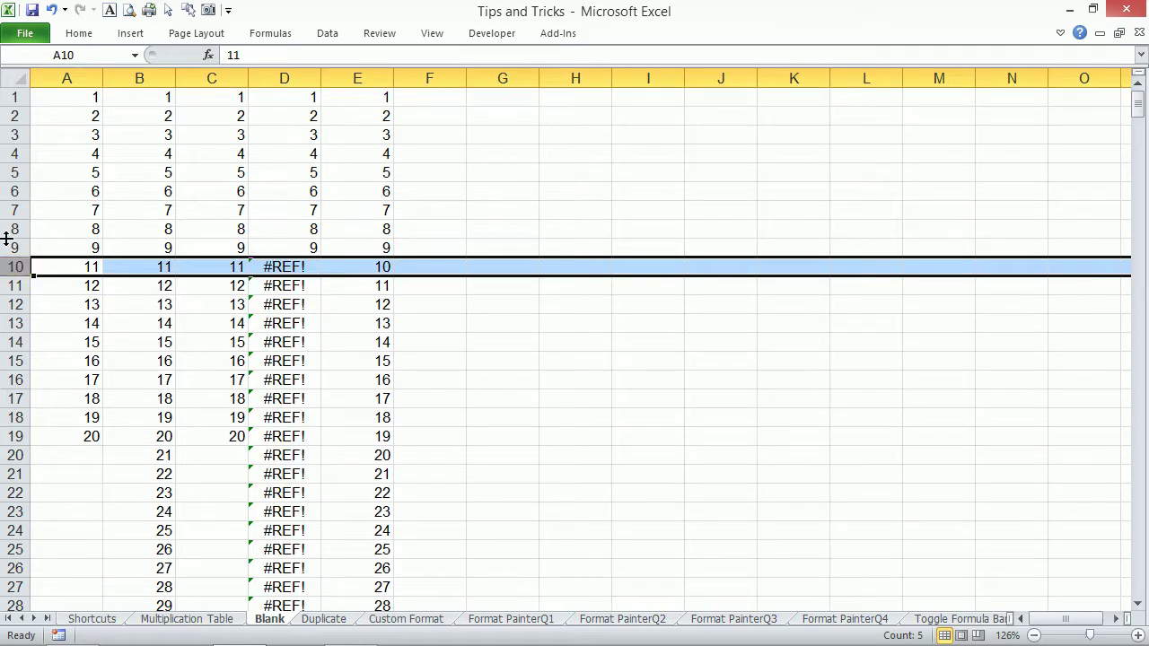
Compare the broken #REF! formula in D10 with the =ROW() formula in E10.
{"action": "left_click", "coordinate": [313, 265]}
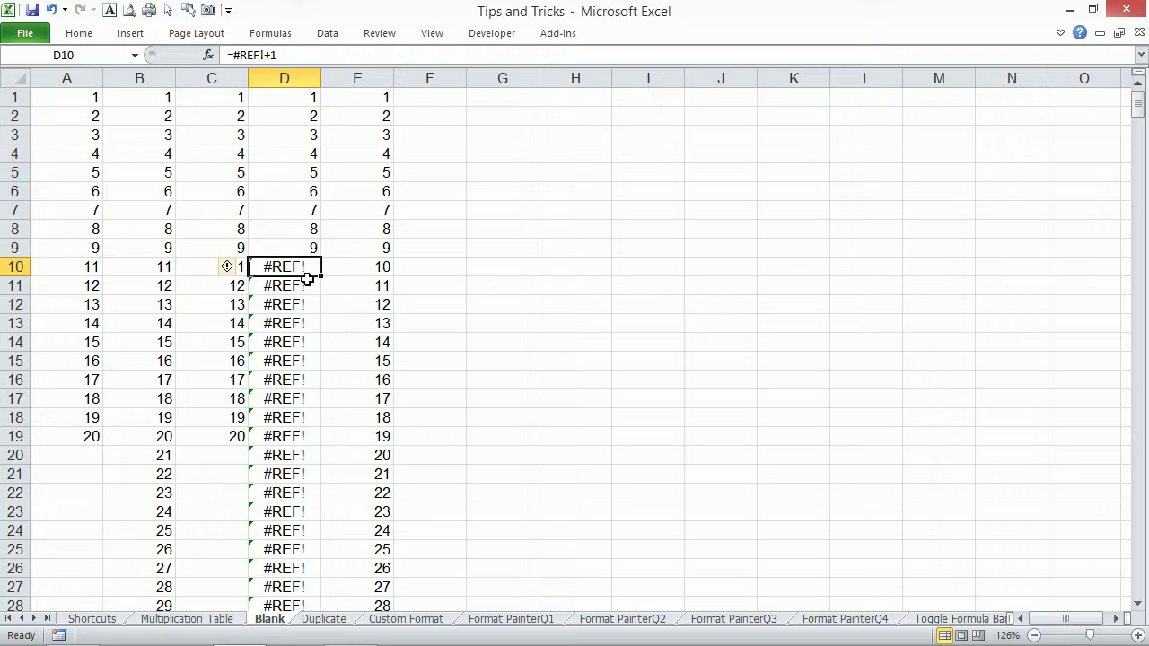
{"action": "left_click", "coordinate": [380, 273]}
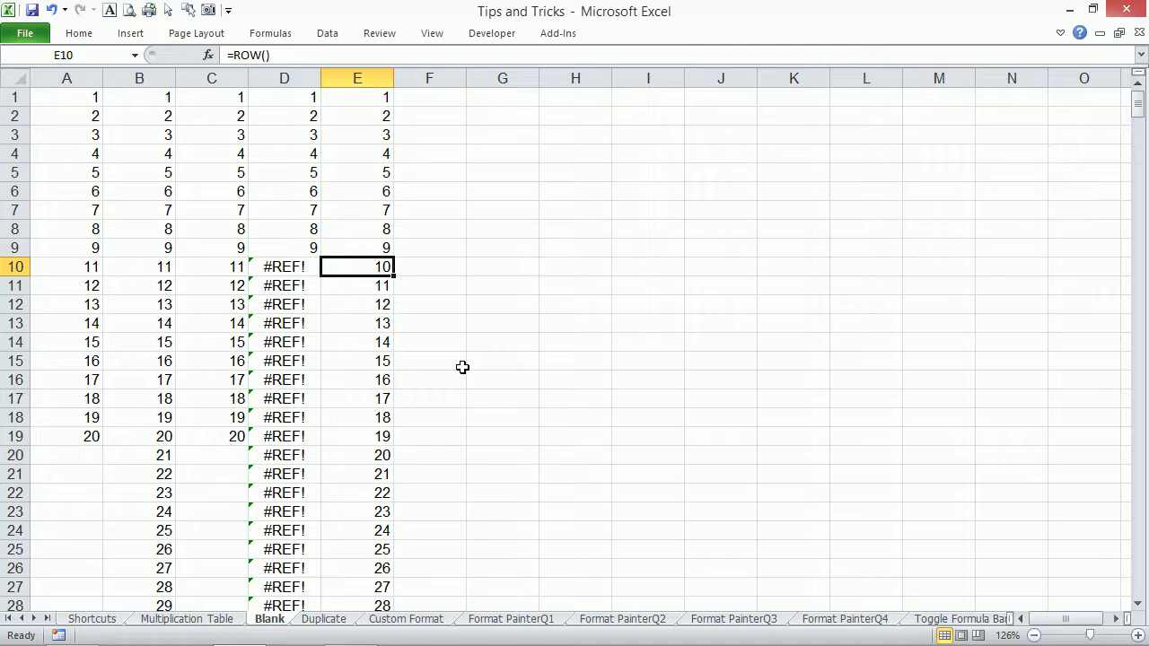
{"action": "key", "text": "ctrl+Down"}
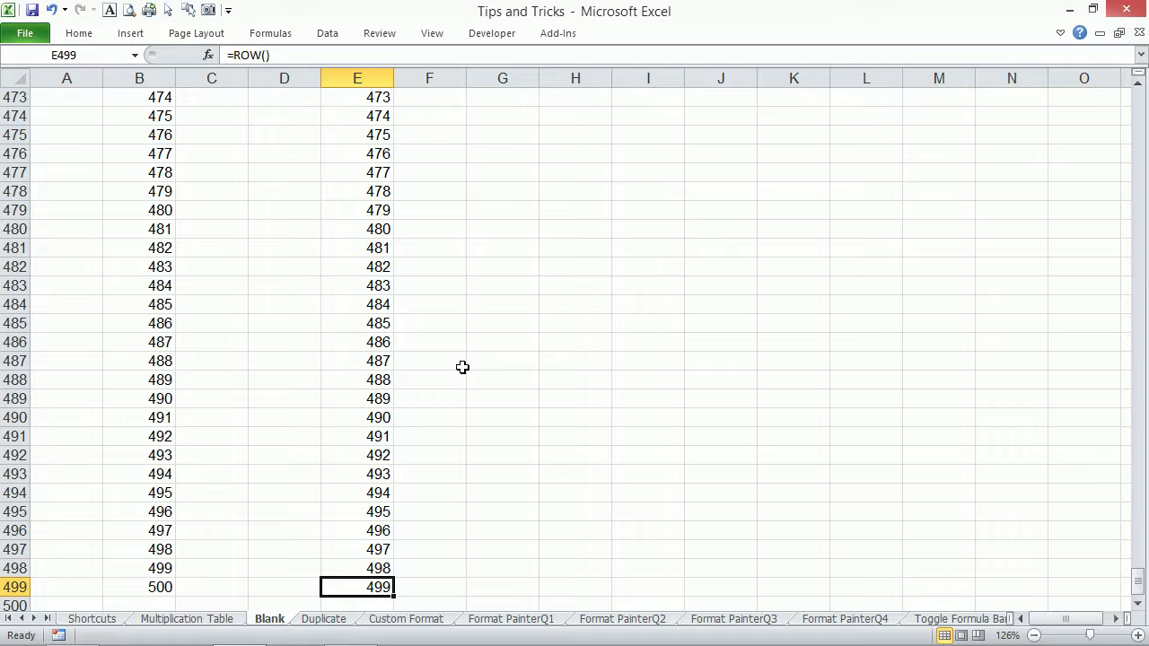
{"action": "key", "text": "ctrl+Up"}
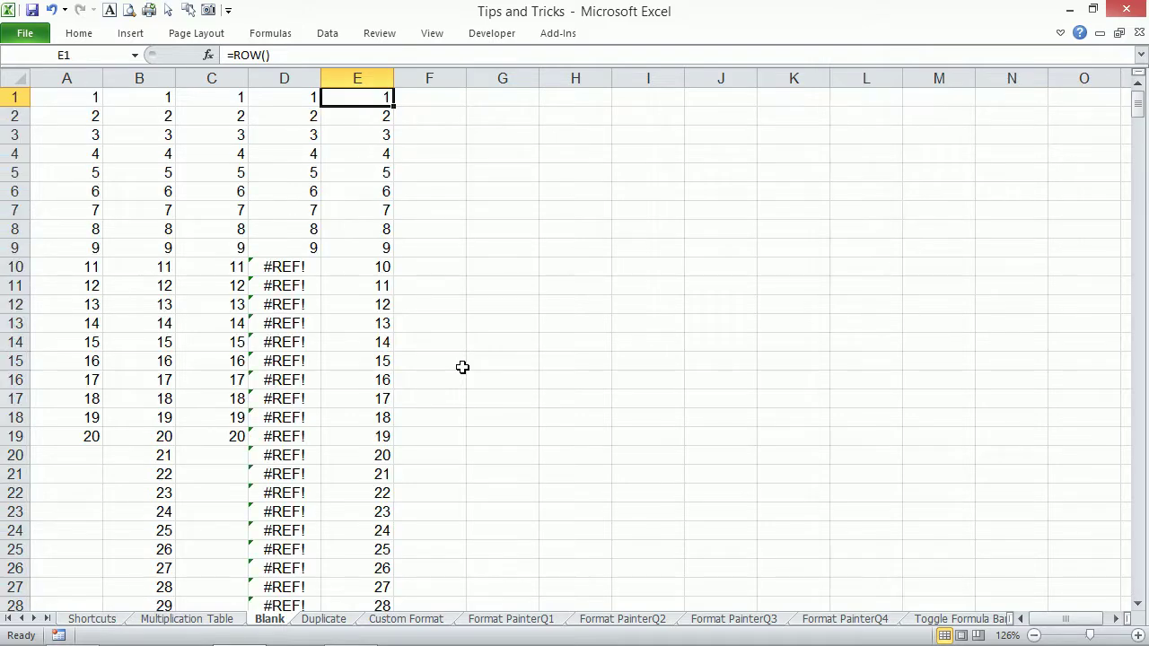
{"action": "key", "text": "Down"}
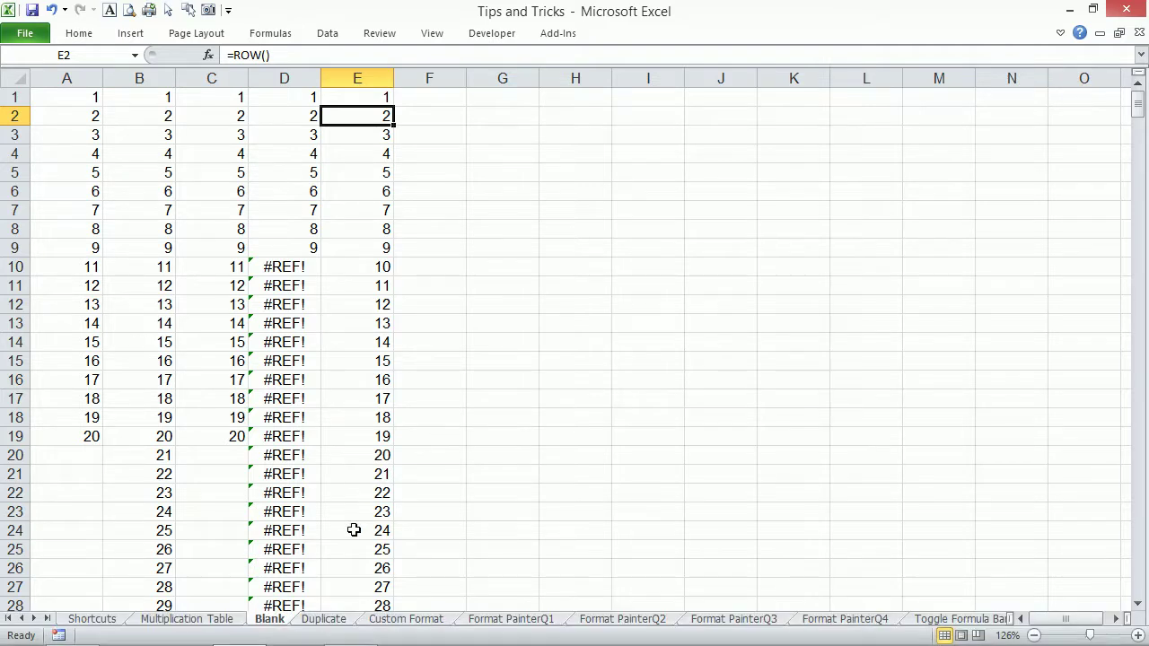
Cycle through the sheets with tabs and Ctrl+PageUp/PageDown, ending on Duplicate.
{"action": "left_click", "coordinate": [324, 621]}
{"action": "left_click", "coordinate": [273, 621]}
{"action": "key", "text": "ctrl+Page_Up"}
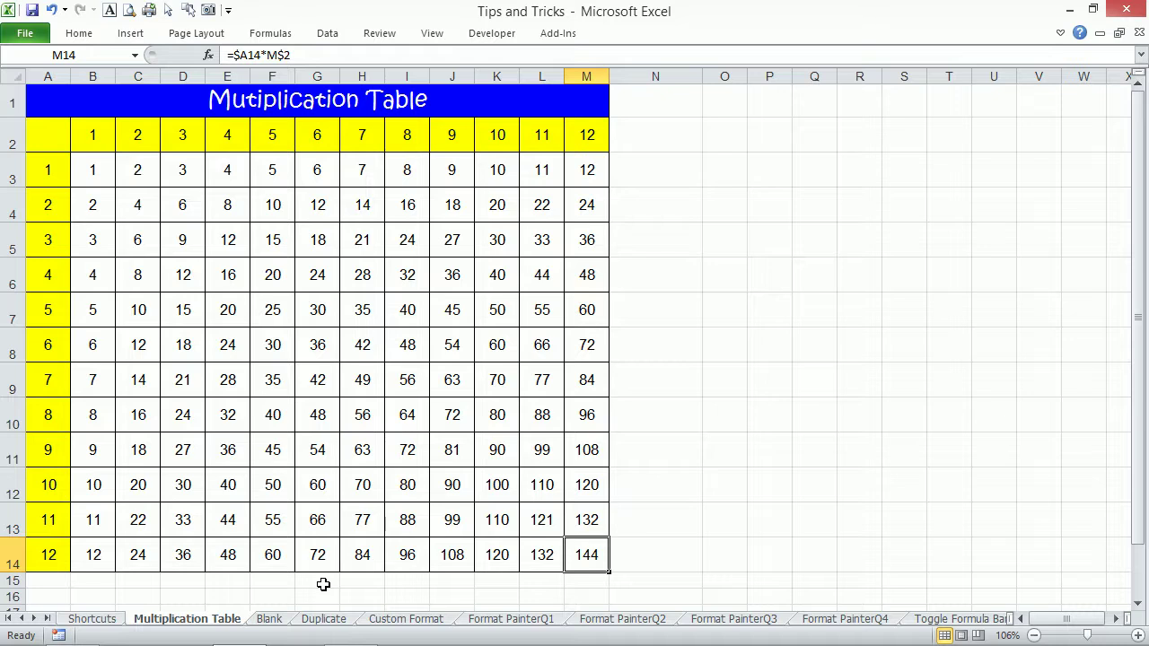
{"action": "key", "text": "ctrl+Page_Down"}
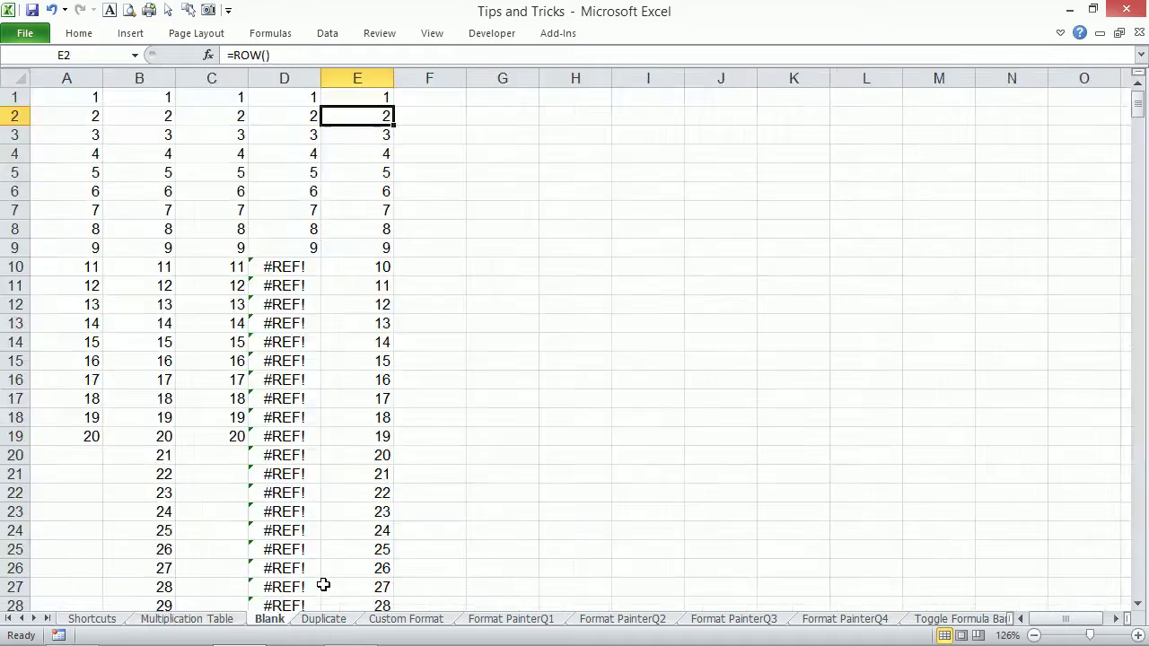
{"action": "key", "text": "ctrl+Page_Down"}
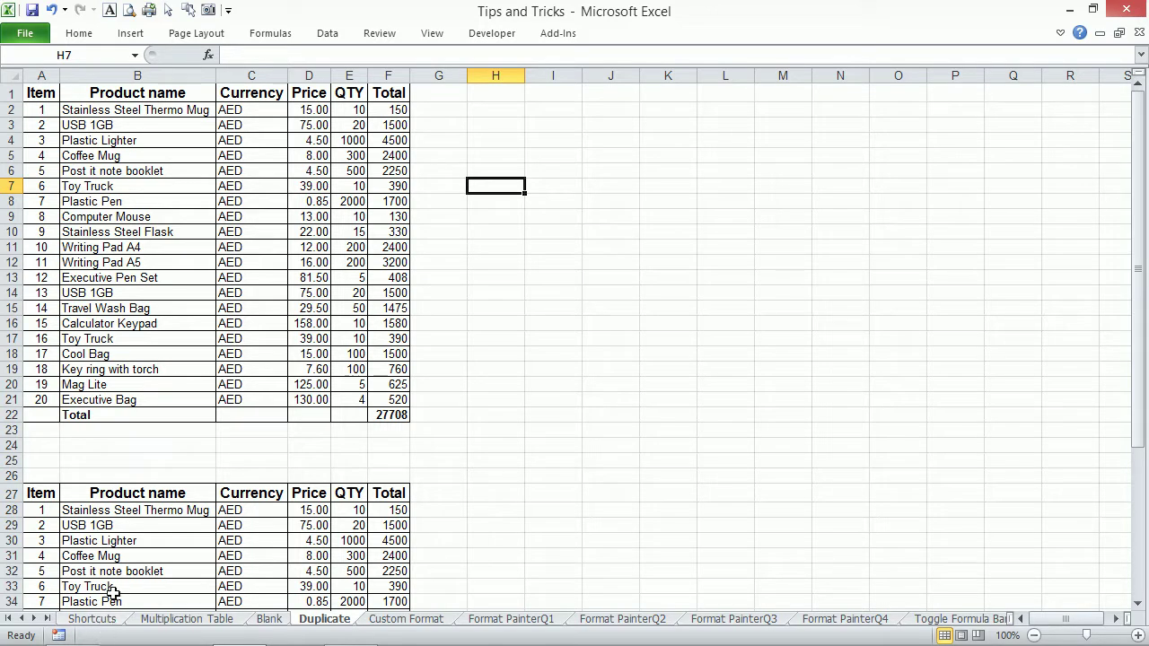
Review product names, including the repeated USB 1GB entry, and preview the print layout.
{"action": "left_click", "coordinate": [155, 212]}
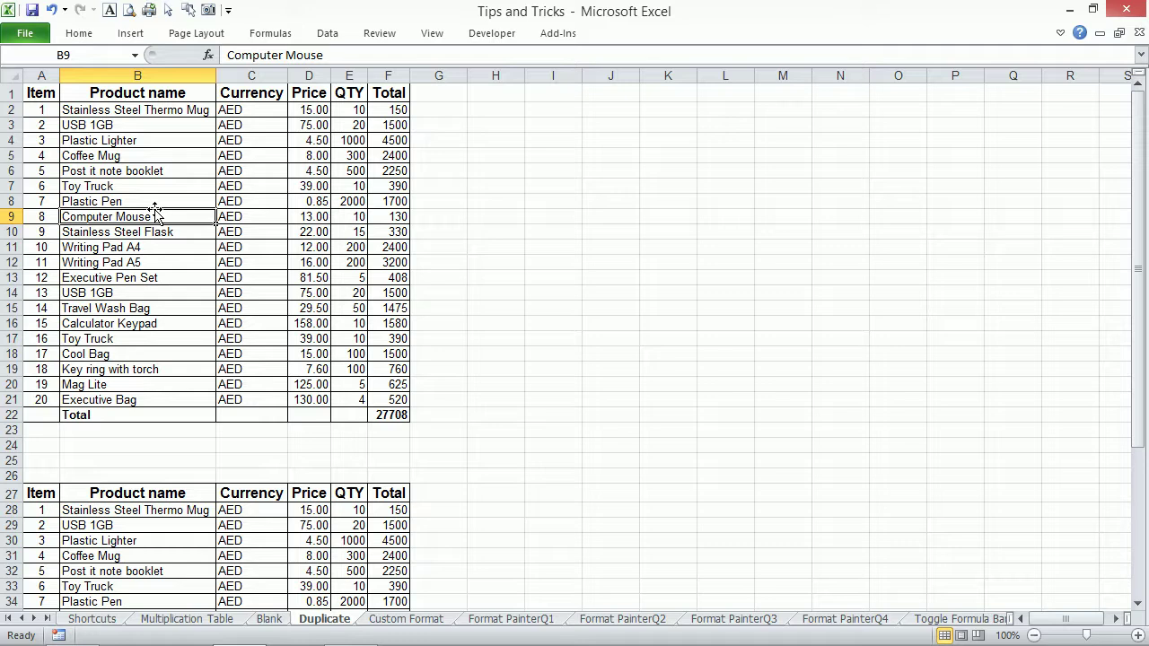
{"action": "left_click", "coordinate": [120, 124]}
{"action": "left_click", "coordinate": [137, 292]}
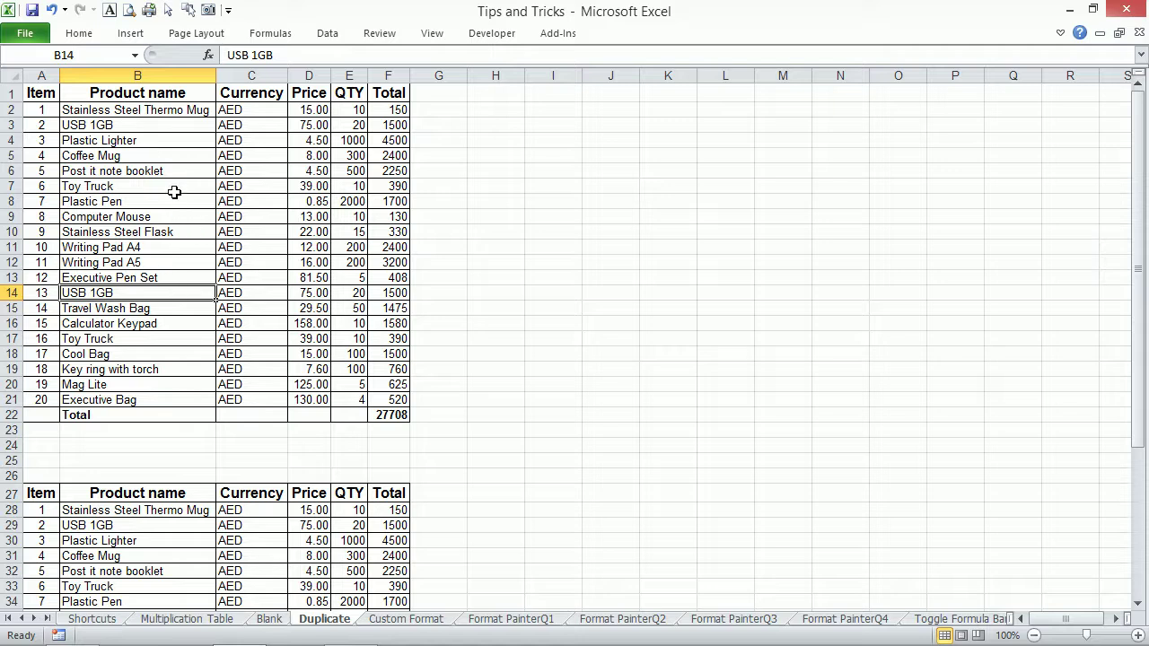
{"action": "left_click", "coordinate": [174, 187]}
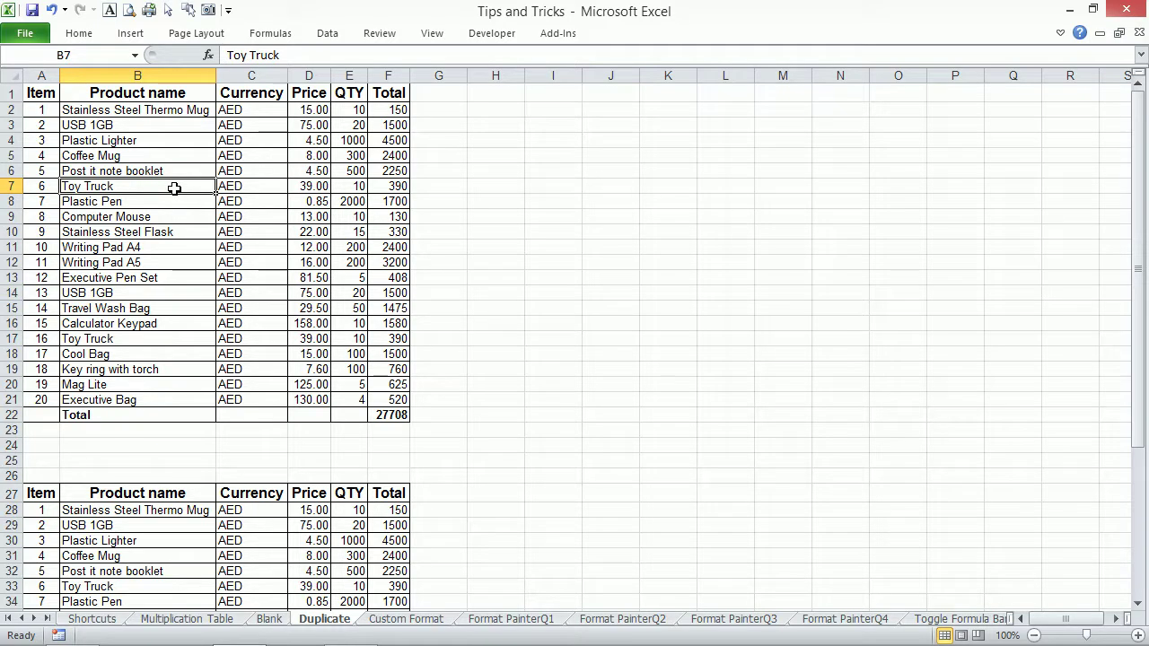
{"action": "key", "text": "ctrl+p"}
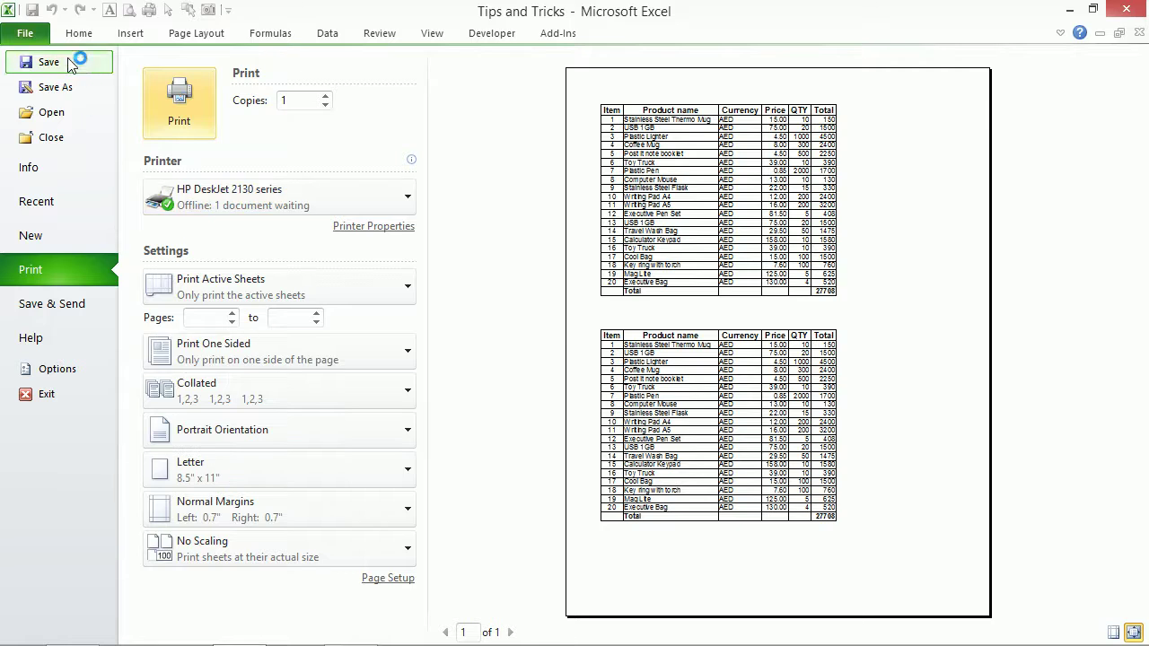
{"action": "left_click", "coordinate": [77, 34]}
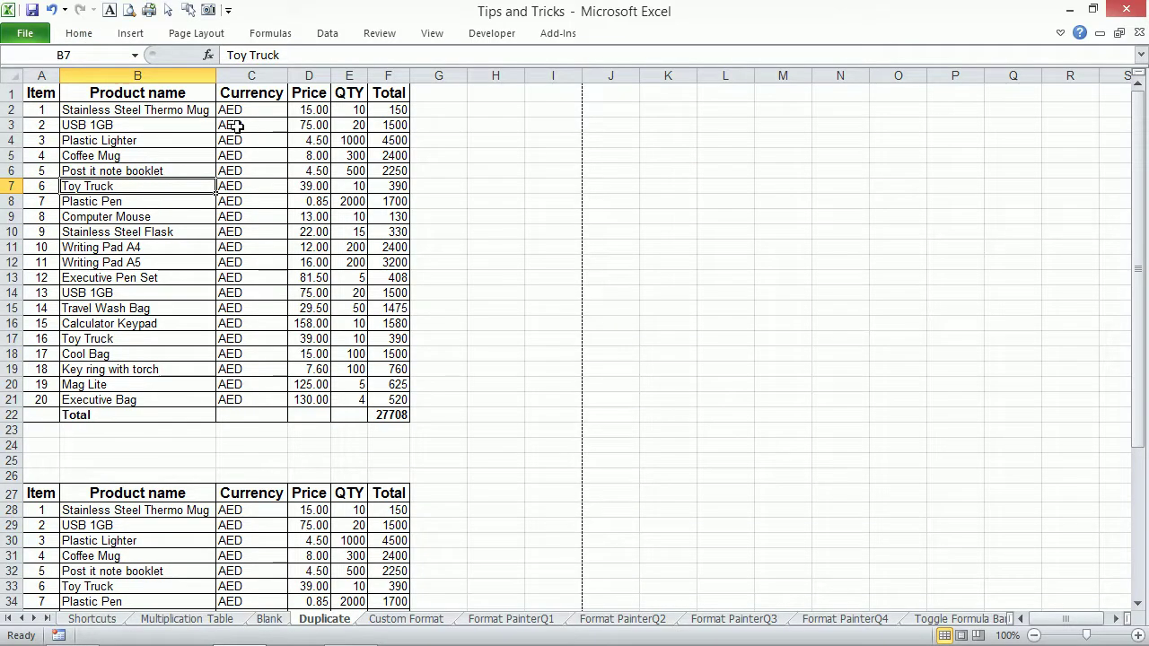
Pin the ribbon, go to Data, and launch Remove Duplicates from the product table.
{"action": "key", "text": "ctrl+F1"}
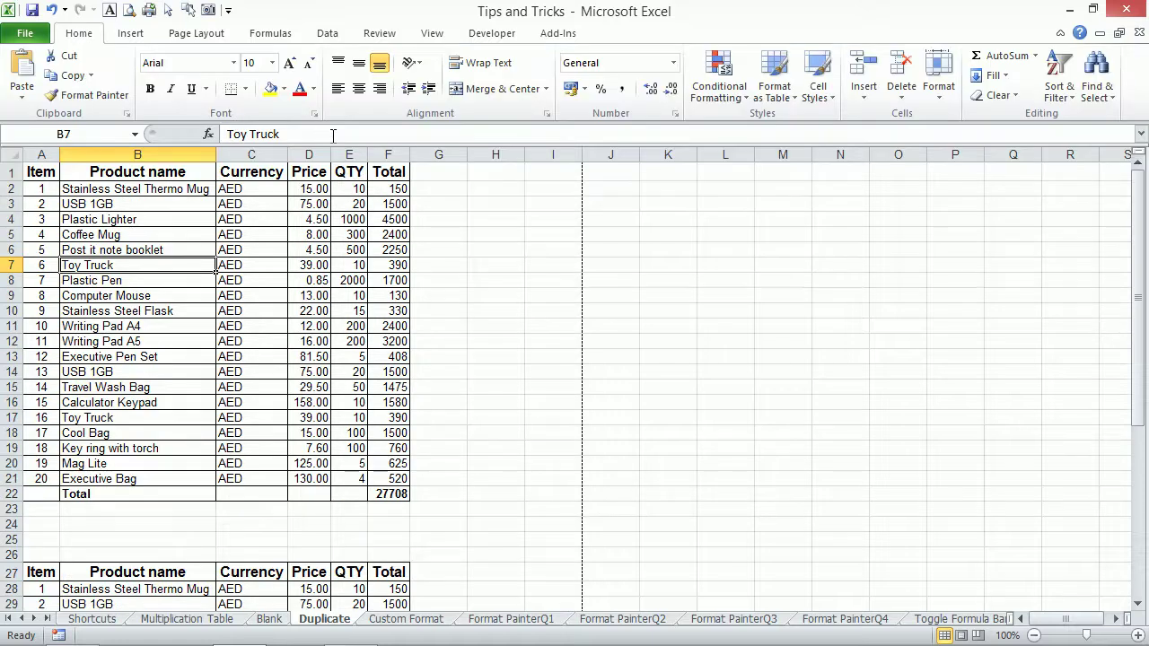
{"action": "left_click", "coordinate": [329, 33]}
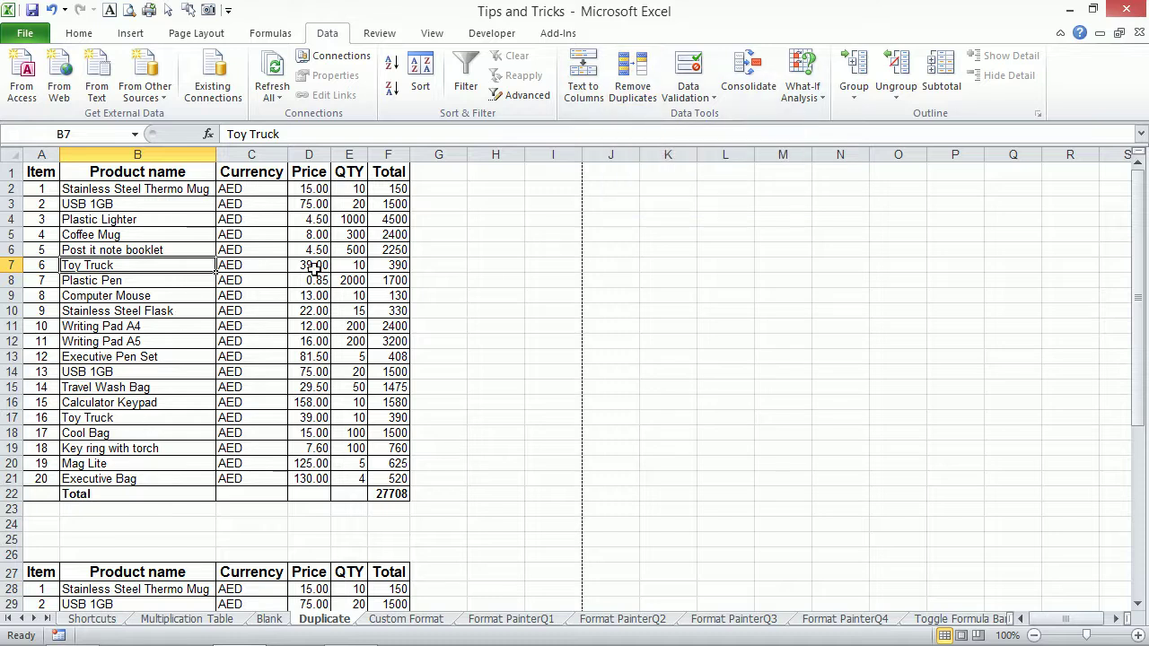
{"action": "left_click", "coordinate": [306, 268]}
{"action": "left_click_drag", "start_coordinate": [39, 174], "coordinate": [395, 495]}
{"action": "left_click", "coordinate": [260, 283]}
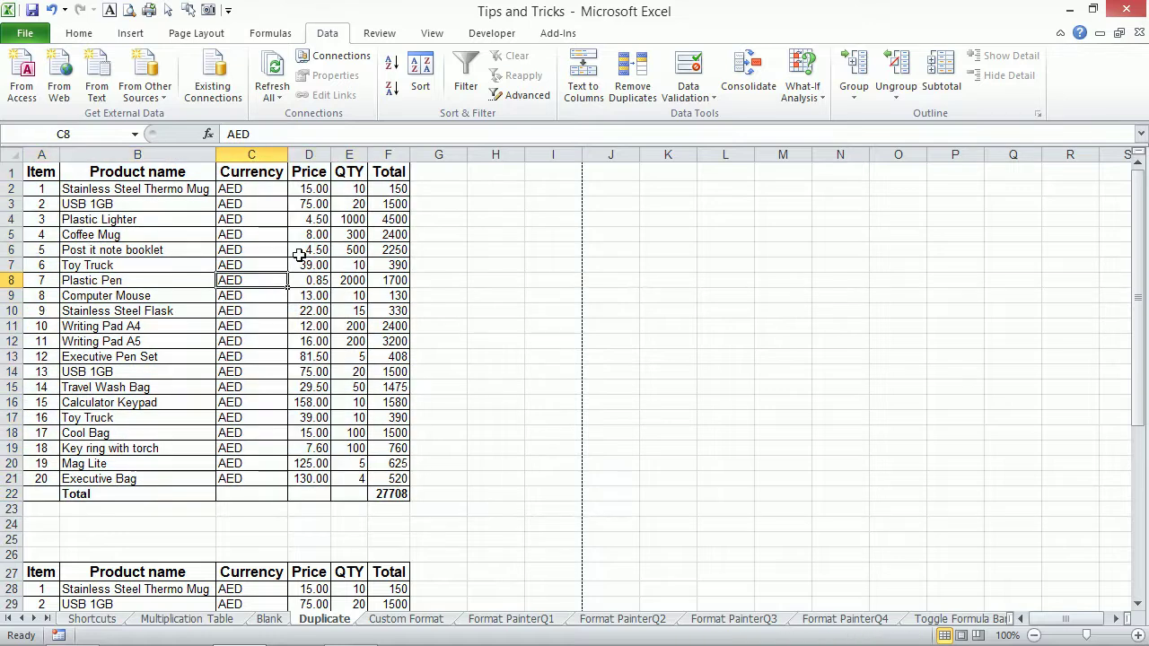
{"action": "left_click", "coordinate": [549, 250]}
{"action": "left_click", "coordinate": [210, 268]}
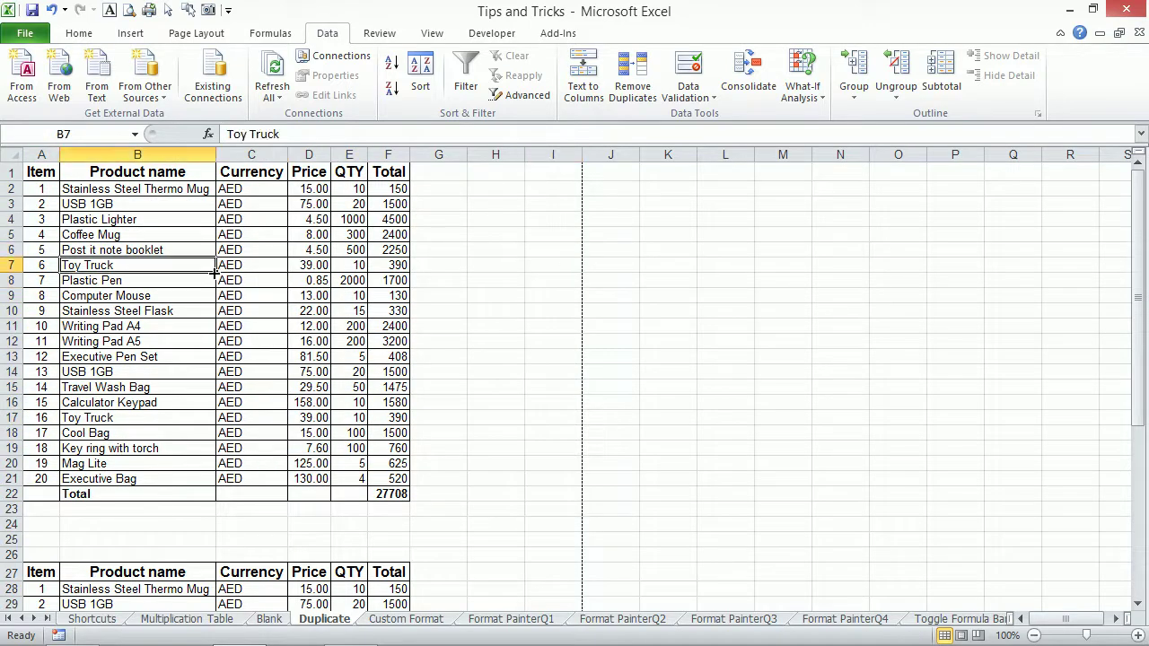
{"action": "left_click", "coordinate": [632, 90]}
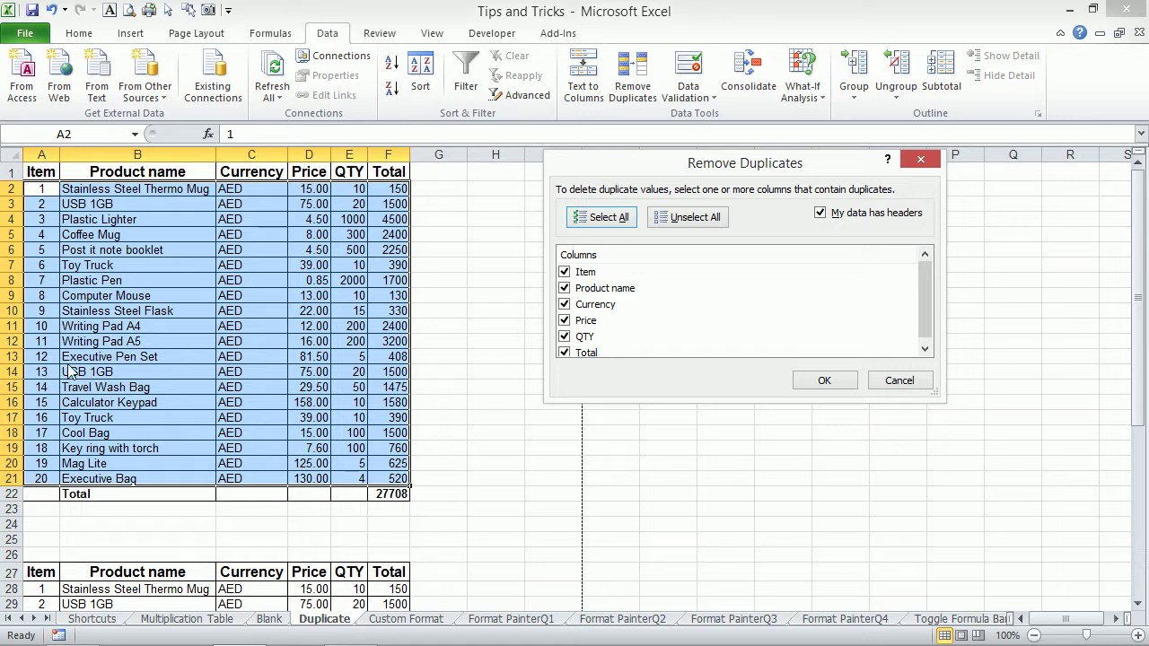
Remove duplicates ignoring the Item column, dropping 2 rows so the total reads 25818.
{"action": "left_click", "coordinate": [564, 273]}
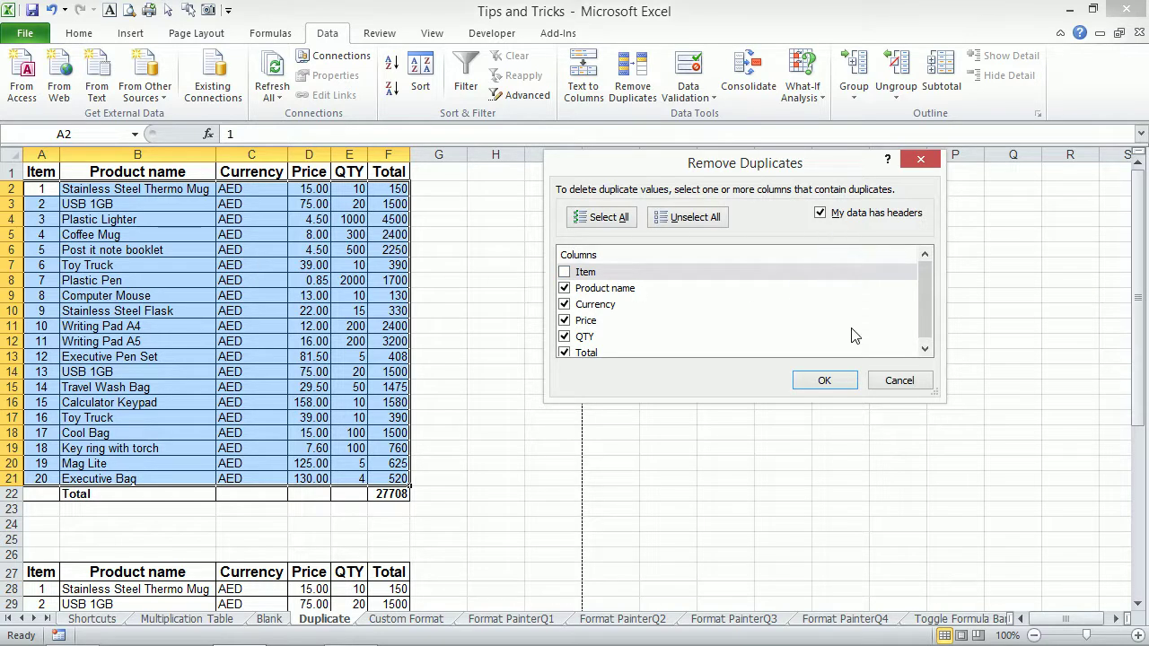
{"action": "left_click", "coordinate": [823, 384]}
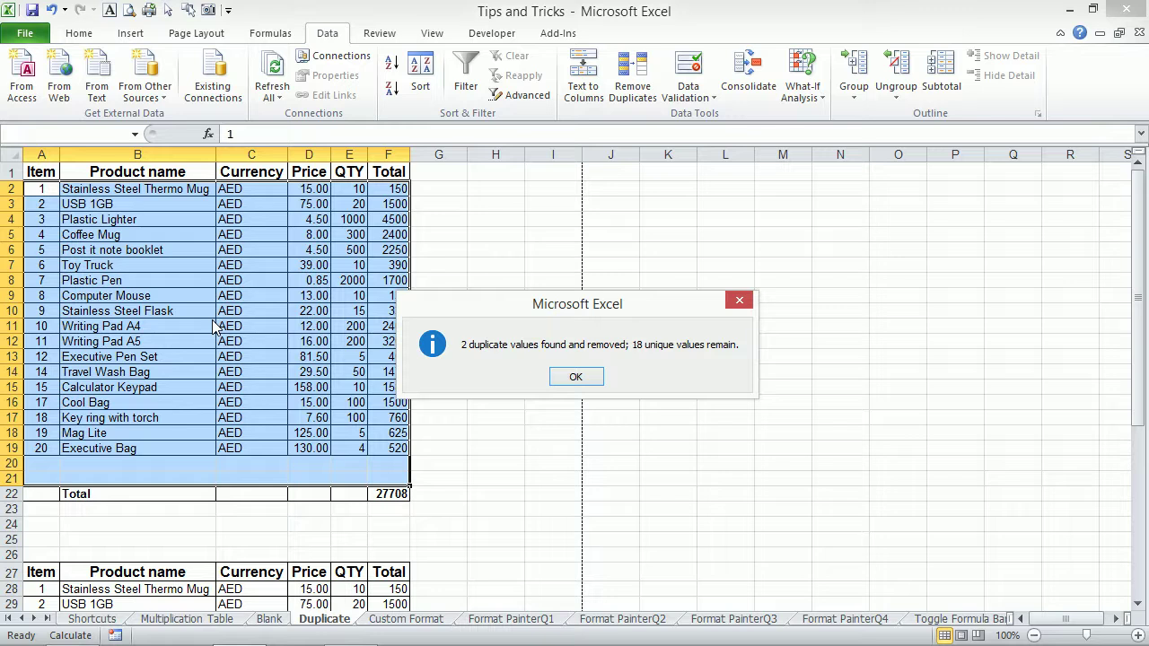
{"action": "left_click", "coordinate": [576, 377]}
{"action": "scroll", "coordinate": [170, 448], "scroll_direction": "down", "scroll_amount": 4}
{"action": "left_click", "coordinate": [153, 447]}
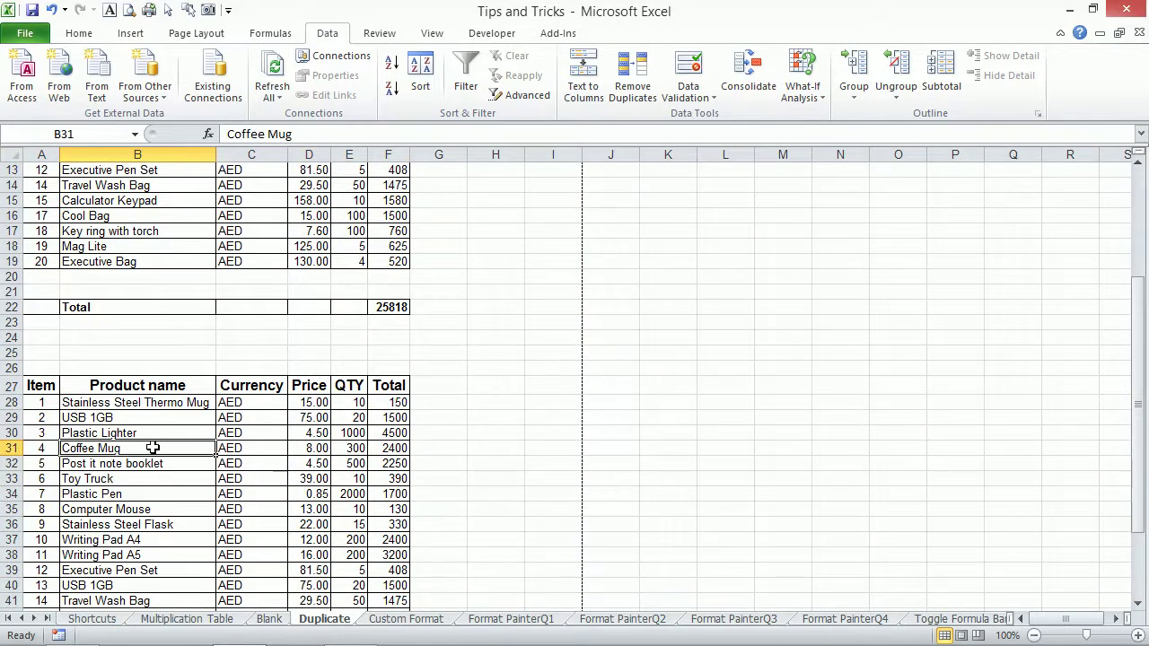
{"action": "scroll", "coordinate": [336, 497], "scroll_direction": "down", "scroll_amount": 3}
{"action": "scroll", "coordinate": [329, 496], "scroll_direction": "up", "scroll_amount": 6}
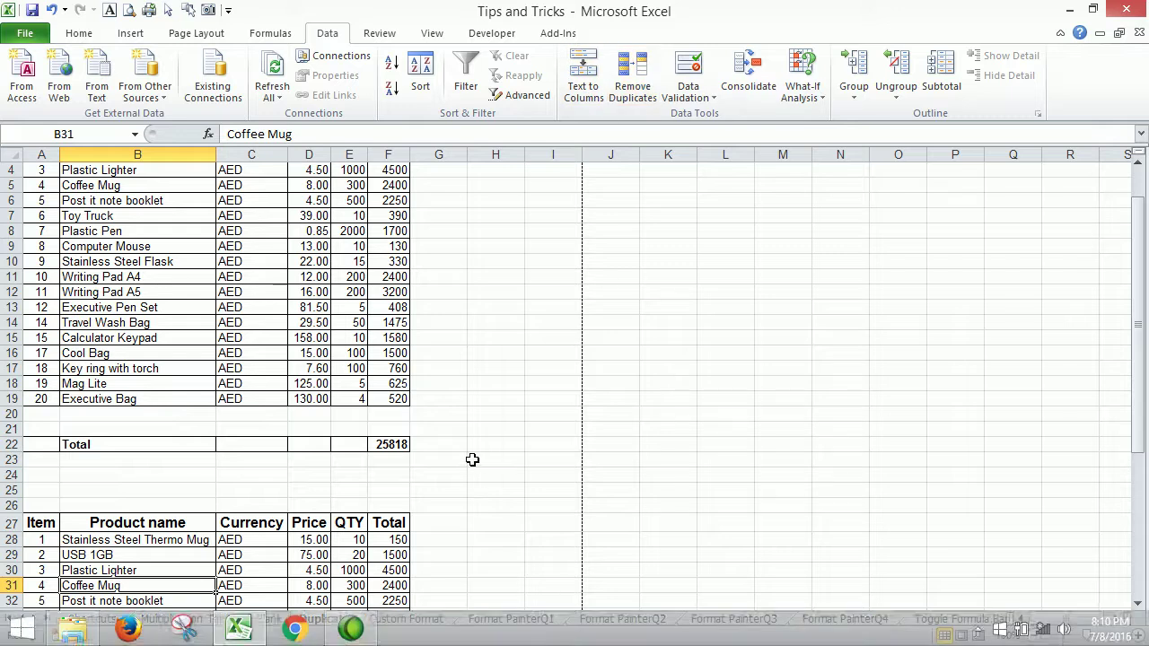
On the Custom Format sheet, browse the General, Number, Currency, Accounting and Custom formats without applying any.
{"action": "left_click", "coordinate": [438, 623]}
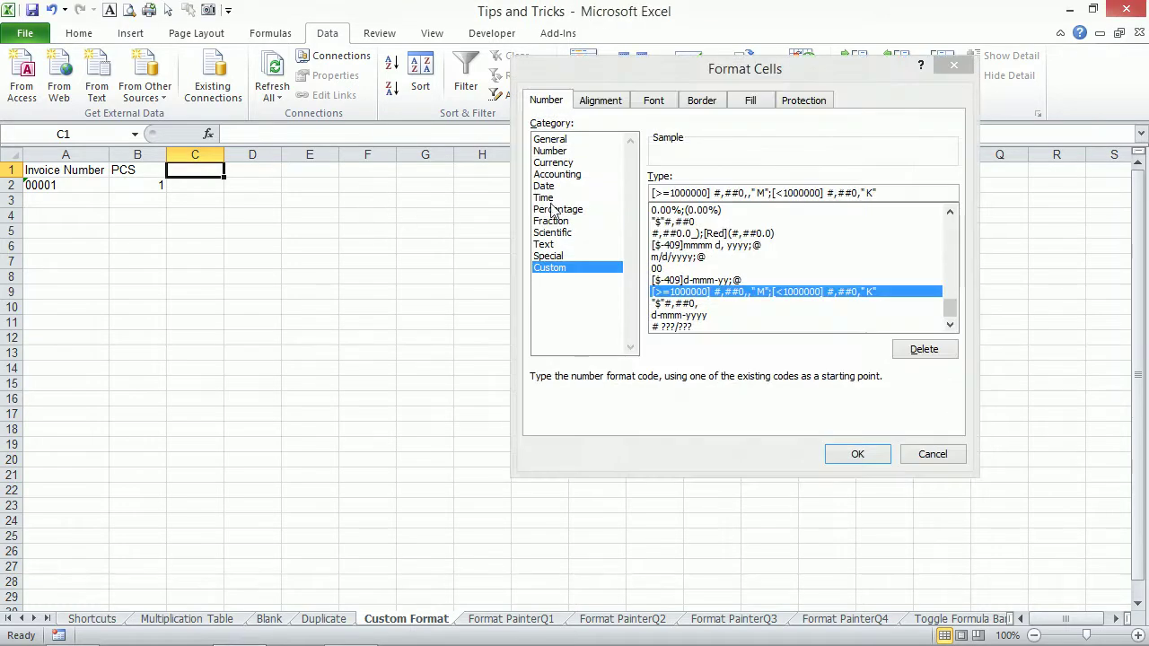
{"action": "left_click_drag", "start_coordinate": [729, 72], "coordinate": [719, 128]}
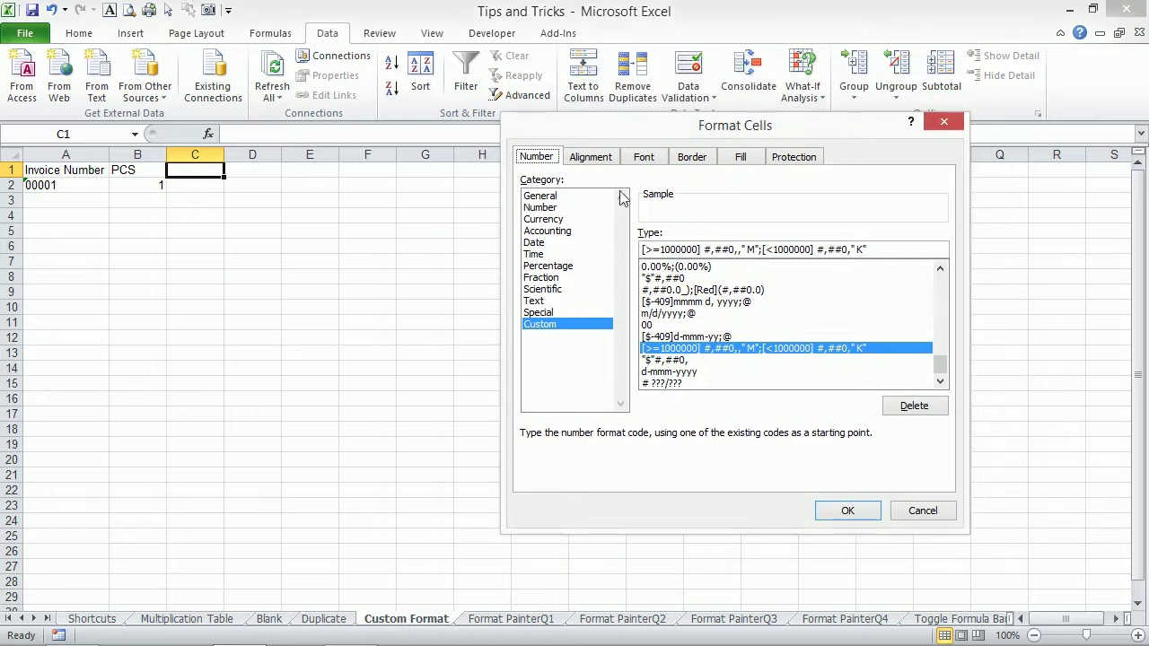
{"action": "left_click", "coordinate": [541, 197]}
{"action": "left_click", "coordinate": [549, 231]}
{"action": "left_click", "coordinate": [551, 207]}
{"action": "key", "text": "Up"}
{"action": "left_click", "coordinate": [555, 219]}
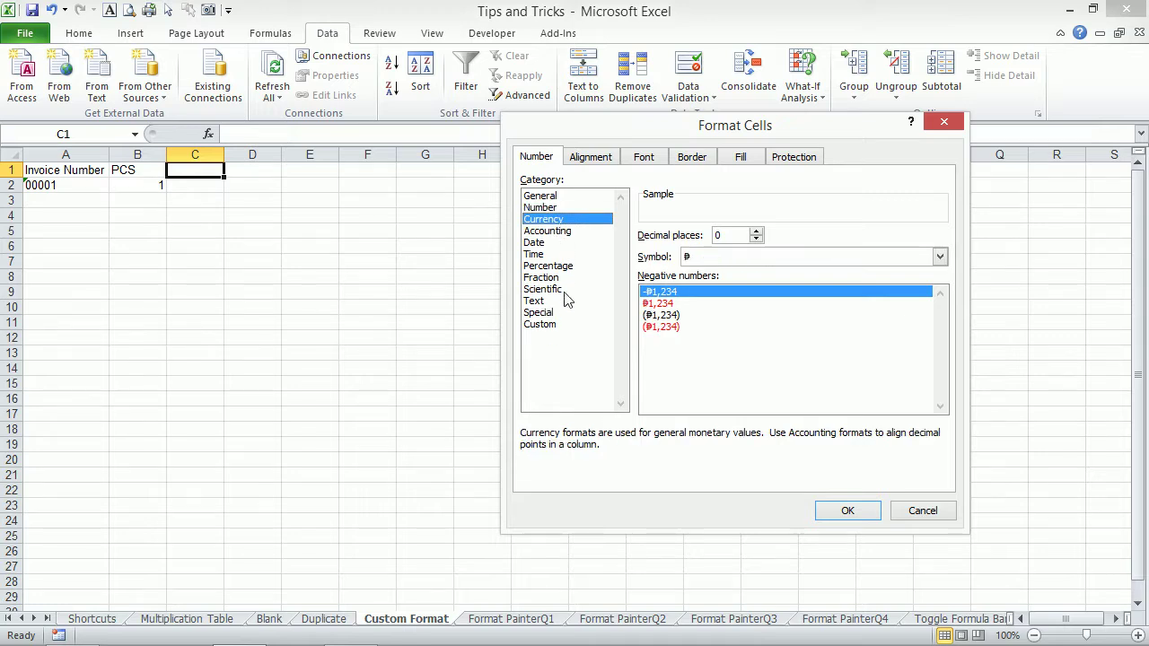
{"action": "left_click", "coordinate": [547, 329]}
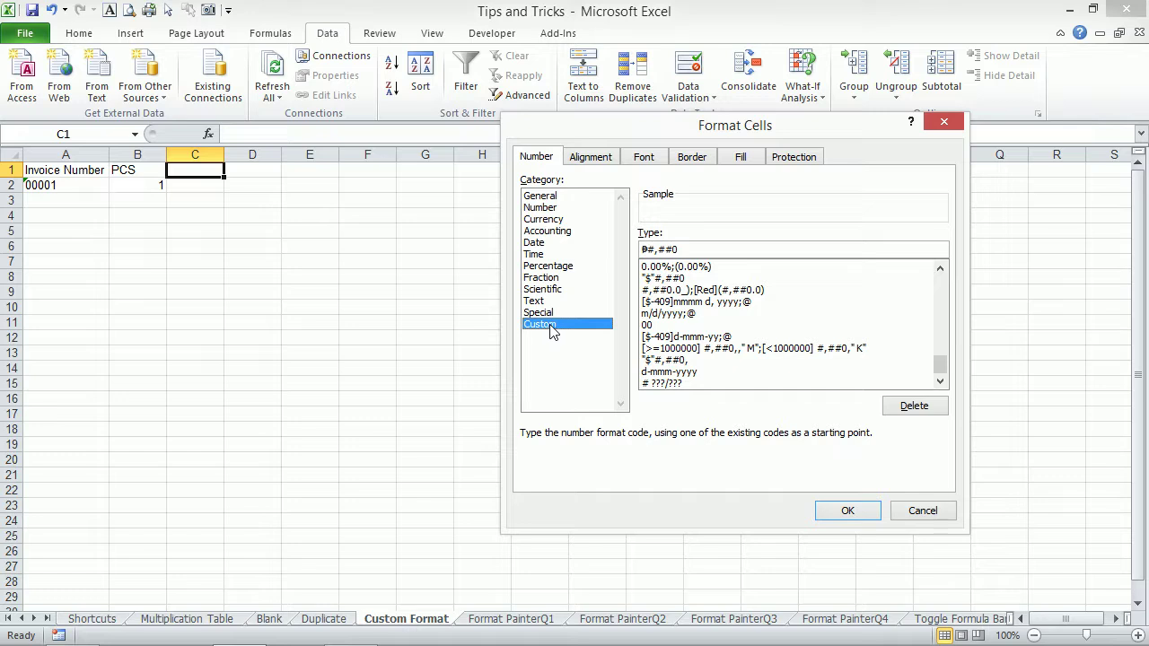
{"action": "left_click", "coordinate": [930, 507]}
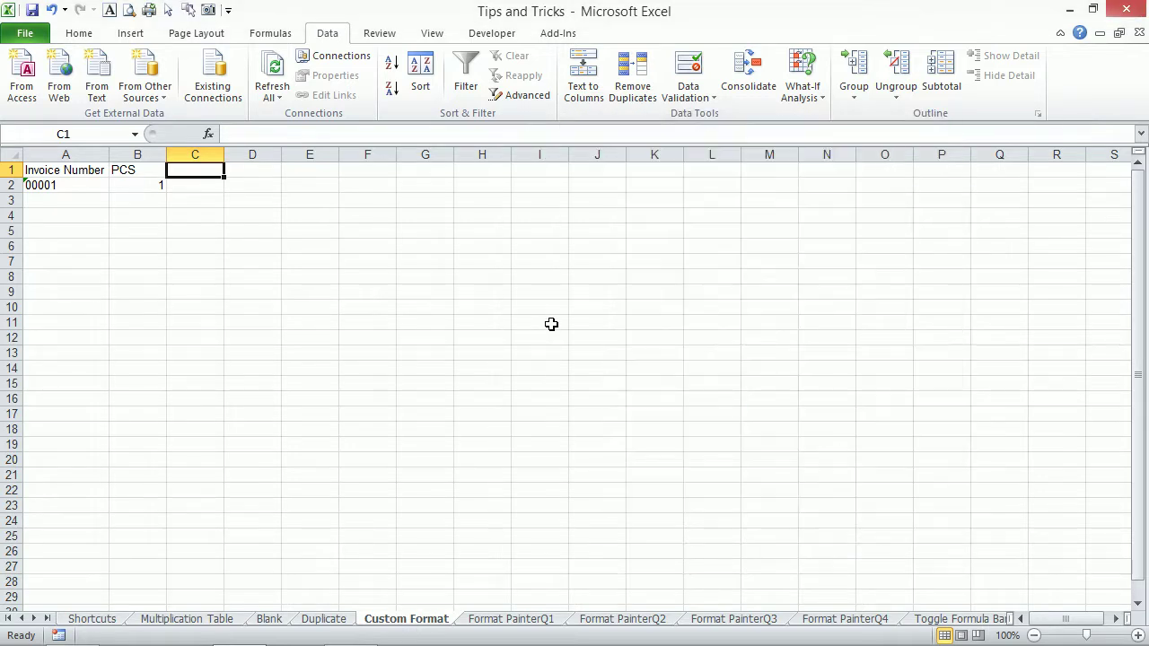
Enter 0001 in C2, which Excel stores and shows as 1.
{"action": "left_click", "coordinate": [207, 185]}
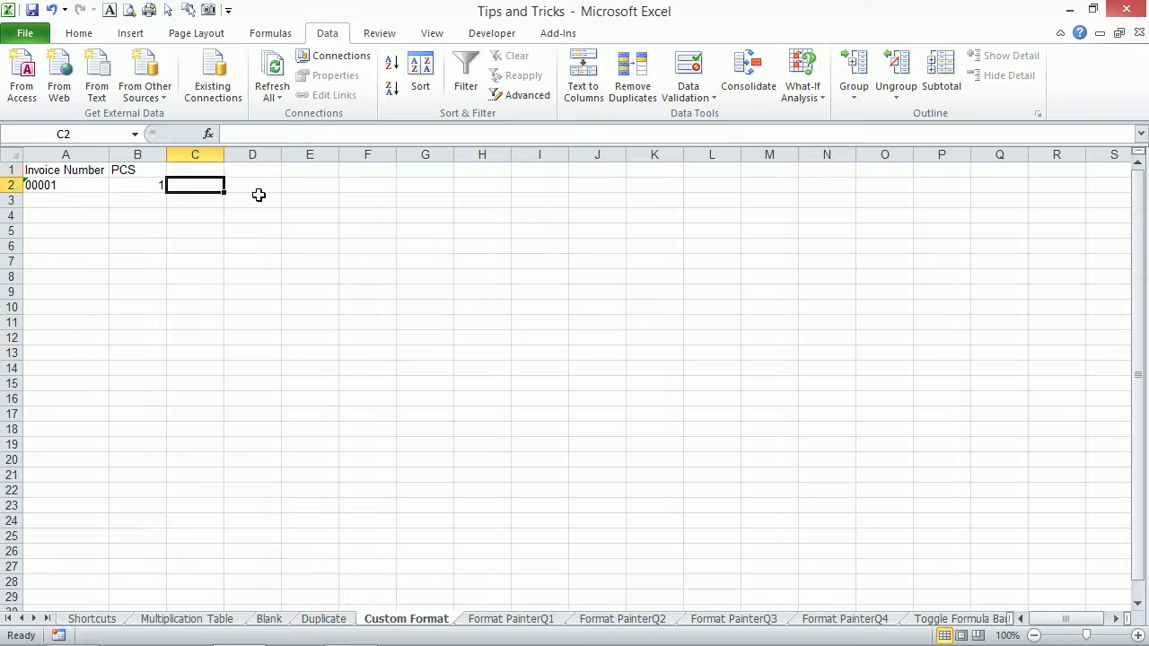
{"action": "type", "text": "0001"}
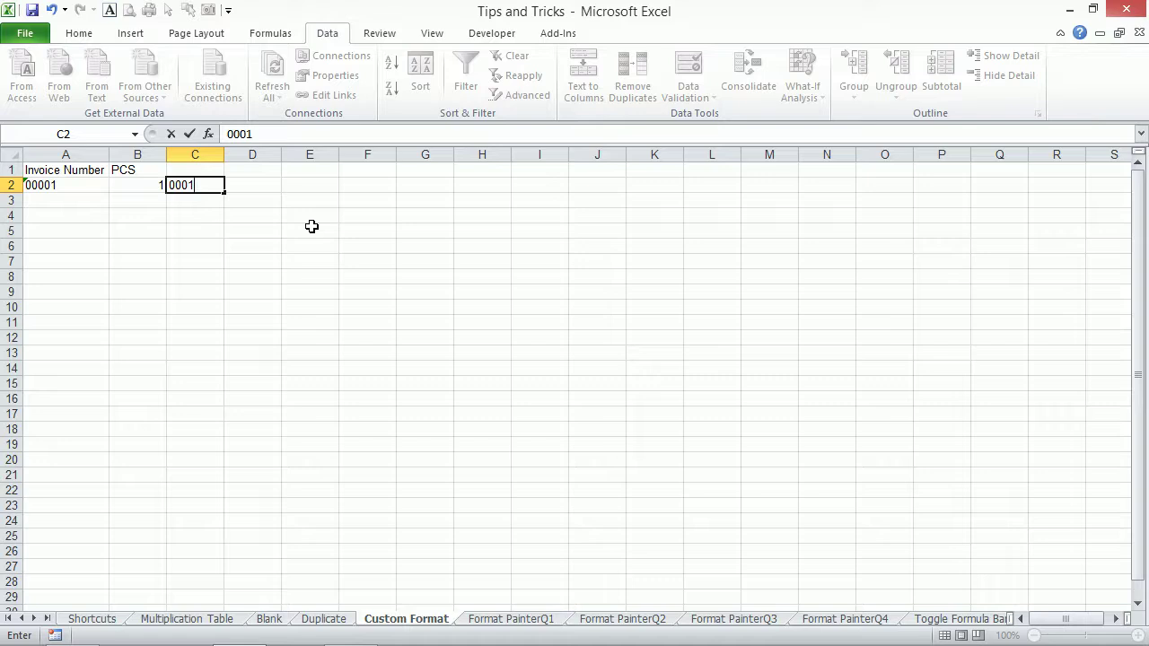
{"action": "key", "text": "Return"}
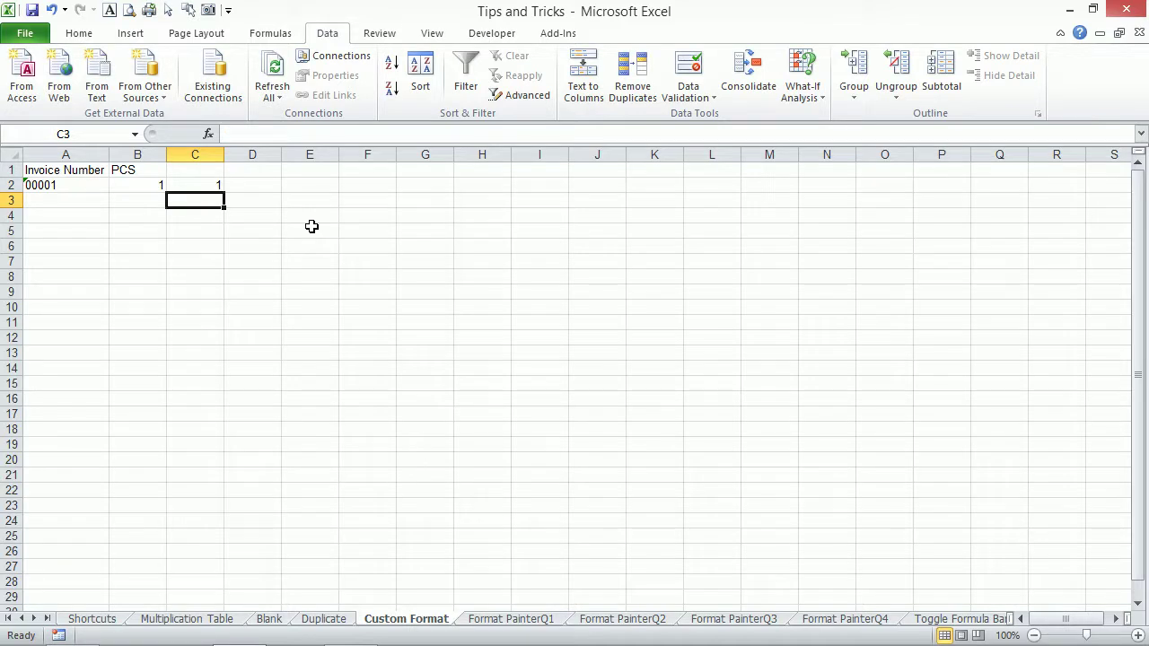
{"action": "key", "text": "Up"}
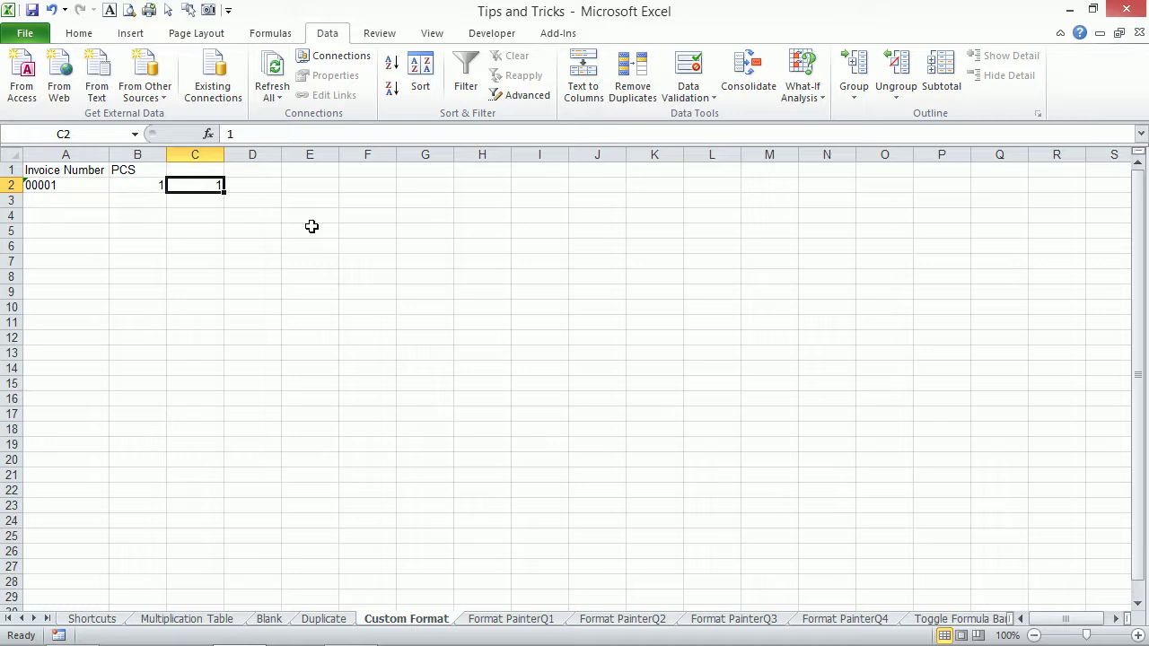
Move along row 3 to cells E3 and F3.
{"action": "key", "text": "Return"}
{"action": "key", "text": "Left"}
{"action": "key", "text": "Left"}
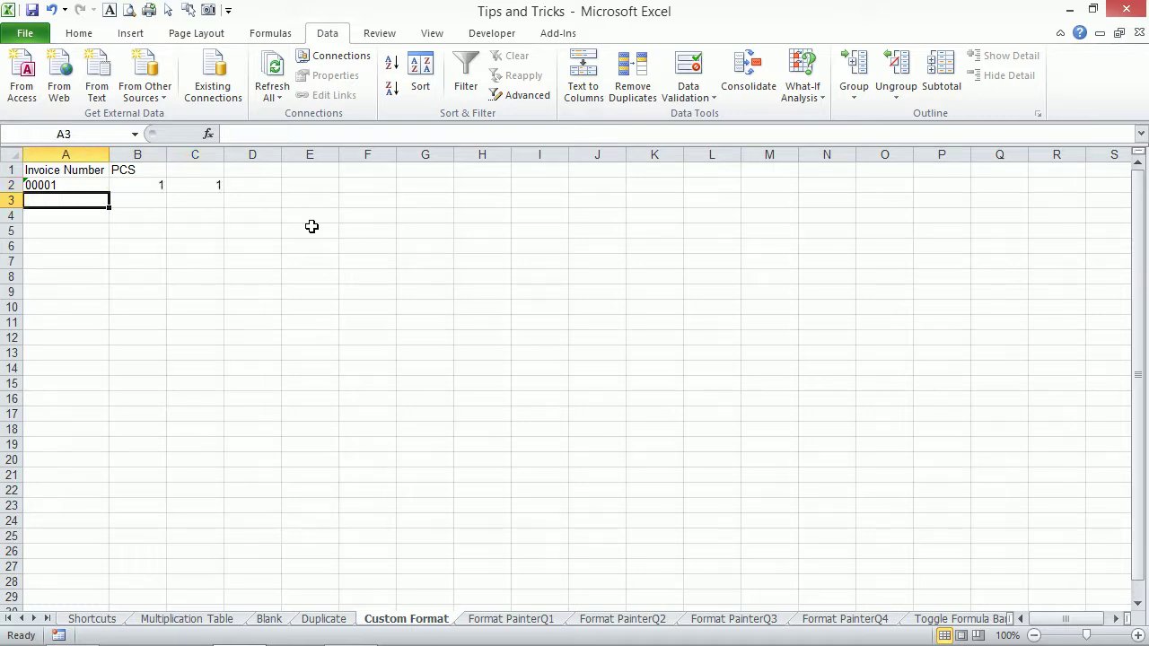
{"action": "key", "text": "Right"}
{"action": "key", "text": "Right"}
{"action": "key", "text": "Left"}
{"action": "key", "text": "Left"}
{"action": "key", "text": "Right"}
{"action": "key", "text": "Right"}
{"action": "key", "text": "Right"}
{"action": "key", "text": "Right"}
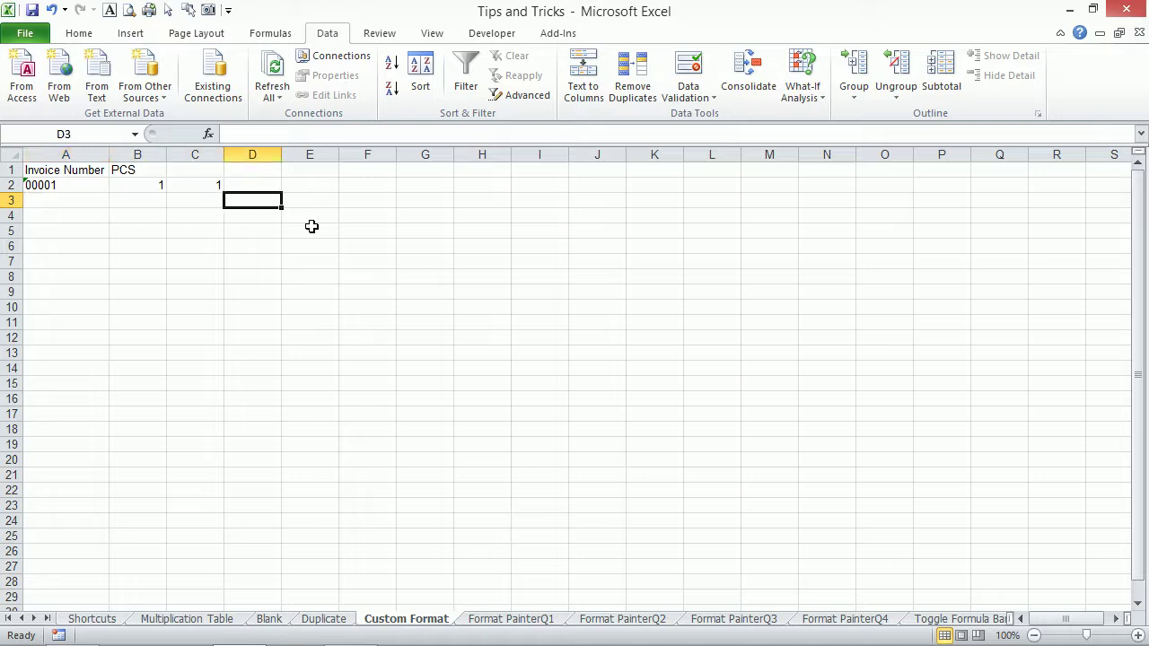
{"action": "key", "text": "Right"}
{"action": "key", "text": "Left"}
{"action": "key", "text": "Right"}
{"action": "key", "text": "Left"}
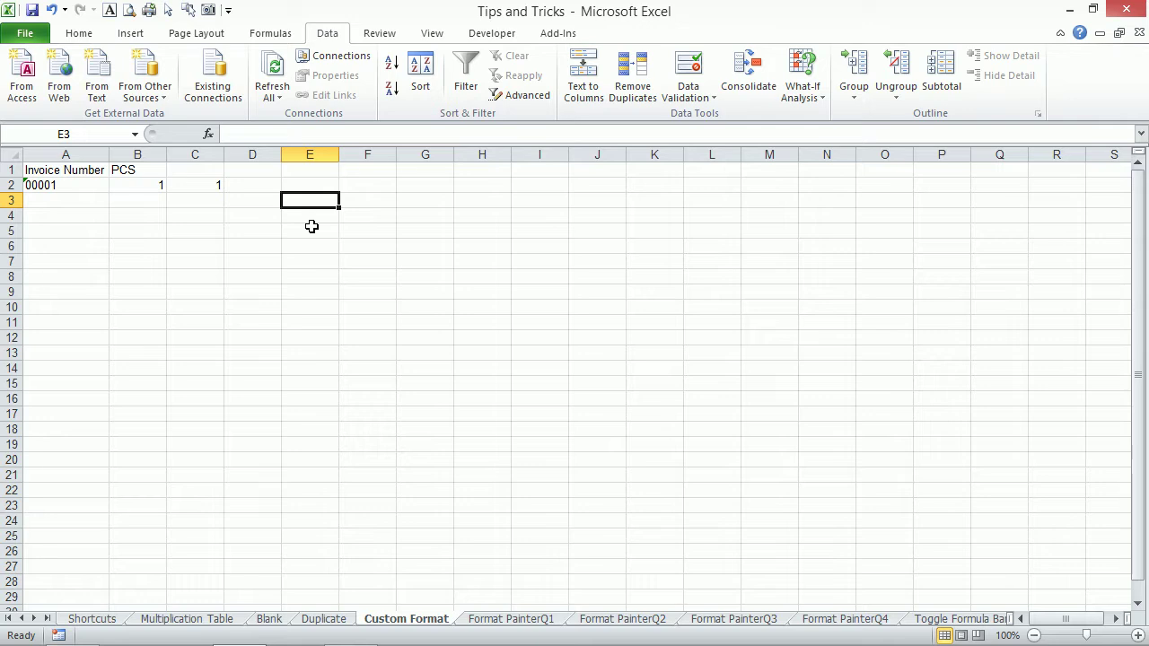
Enter '5 laptops' in E3 and 1500 in F3.
{"action": "type", "text": "5"}
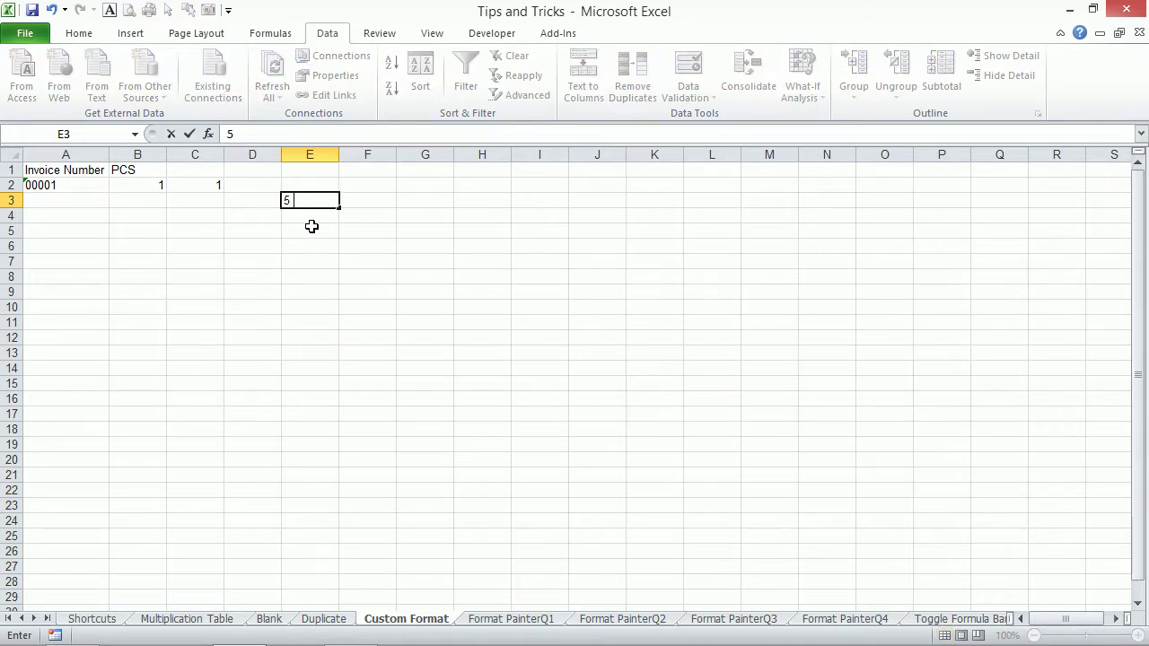
{"action": "type", "text": " laptops"}
{"action": "key", "text": "Tab"}
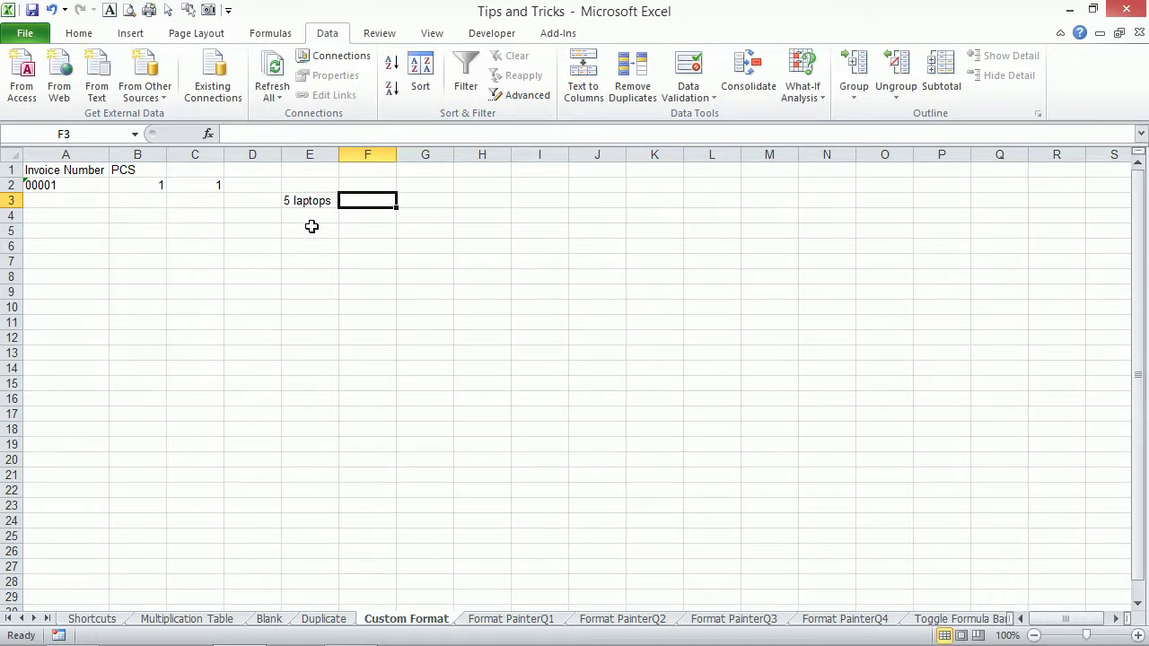
{"action": "type", "text": "1500"}
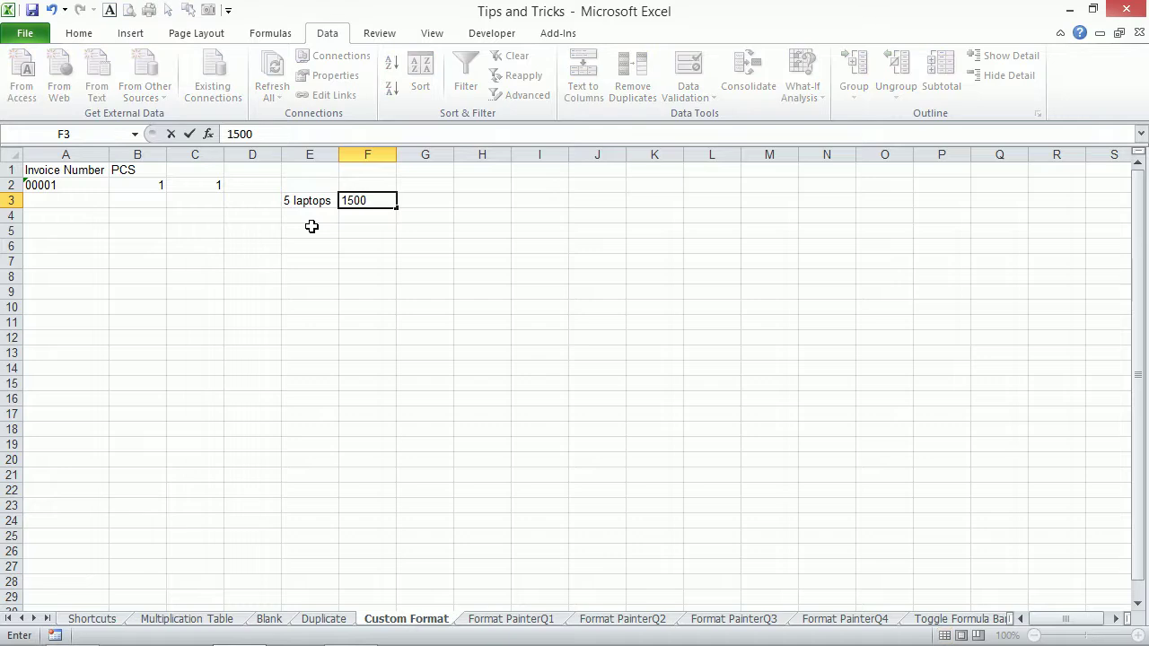
{"action": "key", "text": "Return"}
Enter =E3*F3 in G3, which returns #VALUE!
{"action": "key", "text": "Up"}
{"action": "key", "text": "Right"}
{"action": "key", "text": "Right"}
{"action": "type", "text": "="}
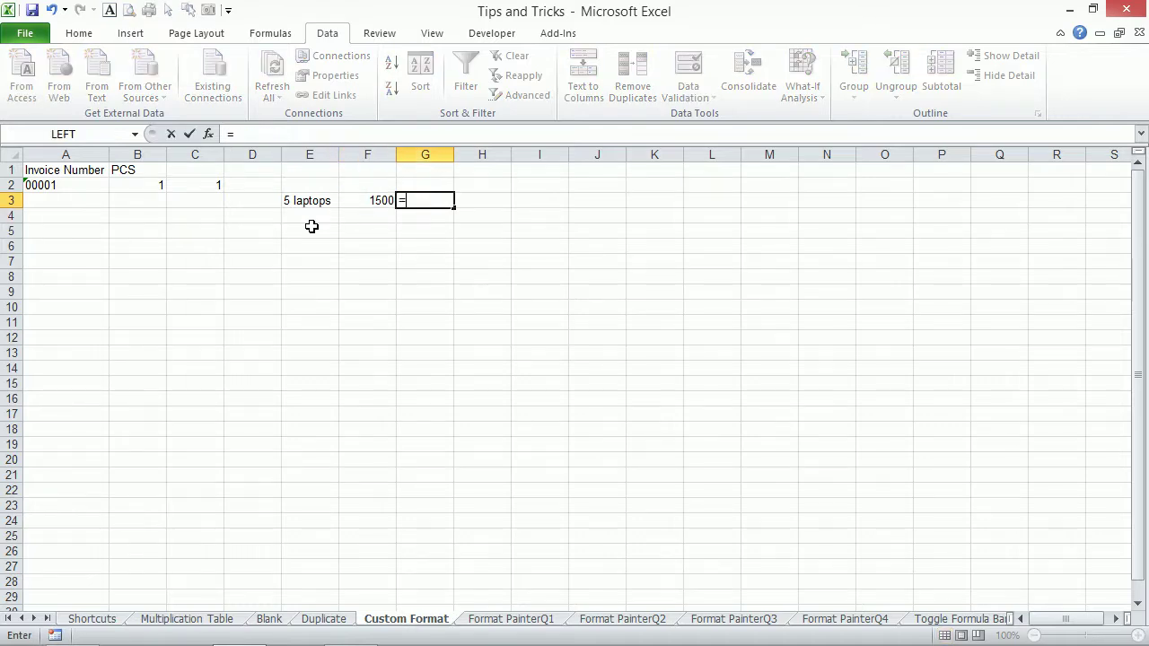
{"action": "key", "text": "Left"}
{"action": "key", "text": "Left"}
{"action": "type", "text": "*"}
{"action": "key", "text": "Left"}
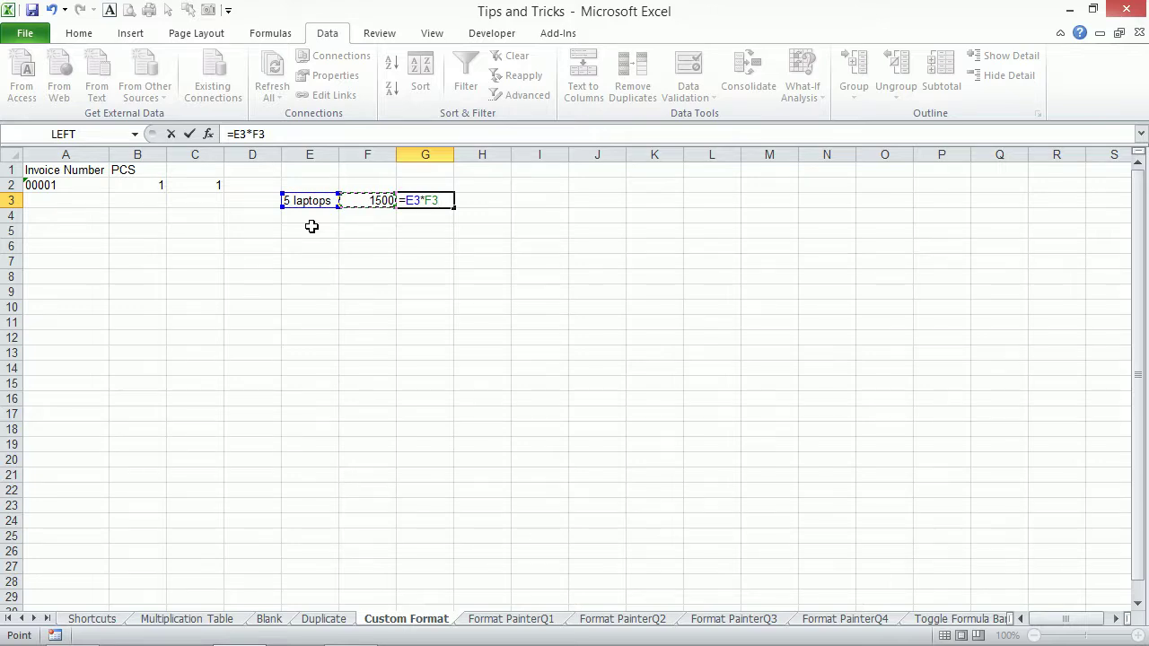
{"action": "key", "text": "Return"}
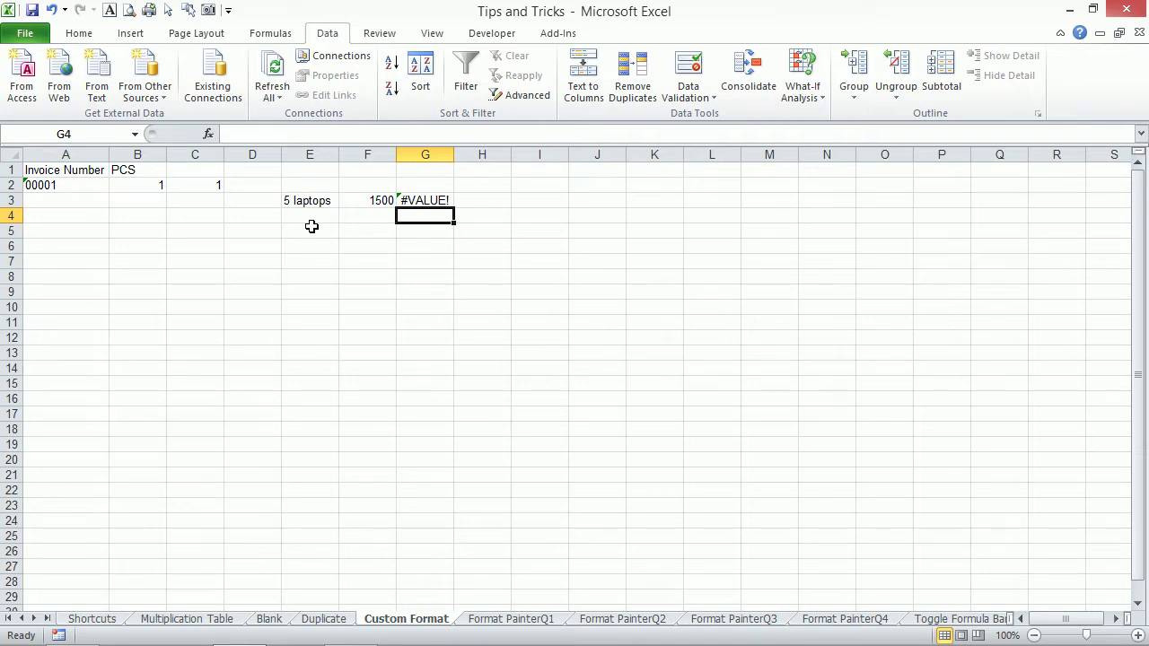
Widen column E to fit '5 laptops' and enter 12 in E4.
{"action": "left_click", "coordinate": [316, 200]}
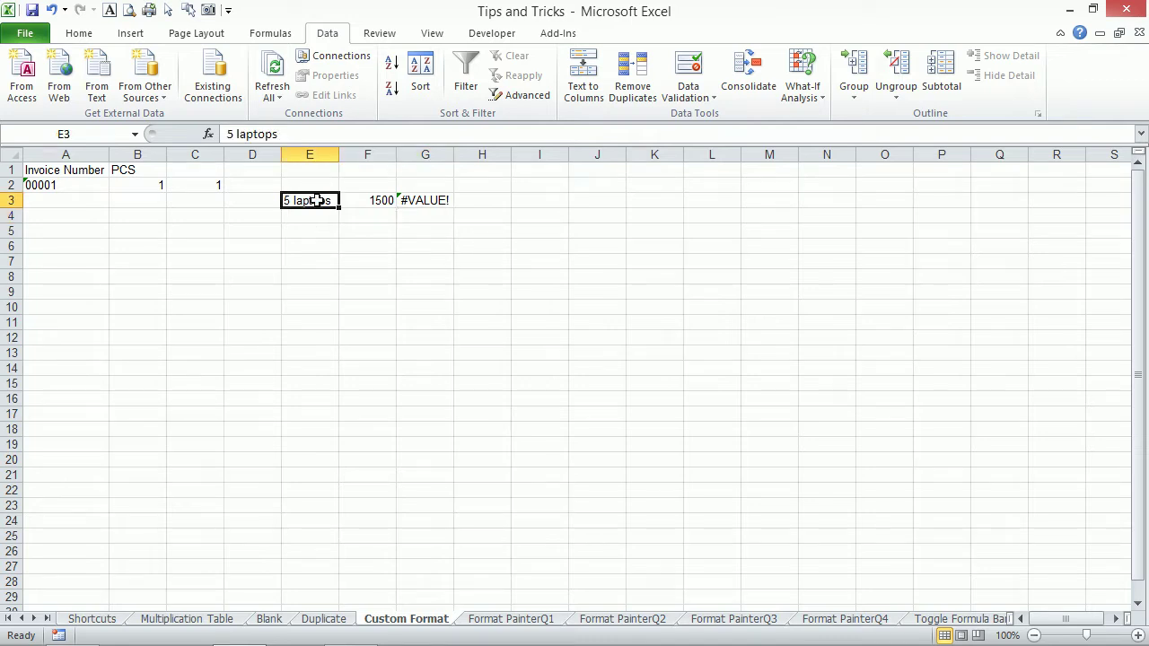
{"action": "left_click_drag", "start_coordinate": [342, 155], "coordinate": [395, 155]}
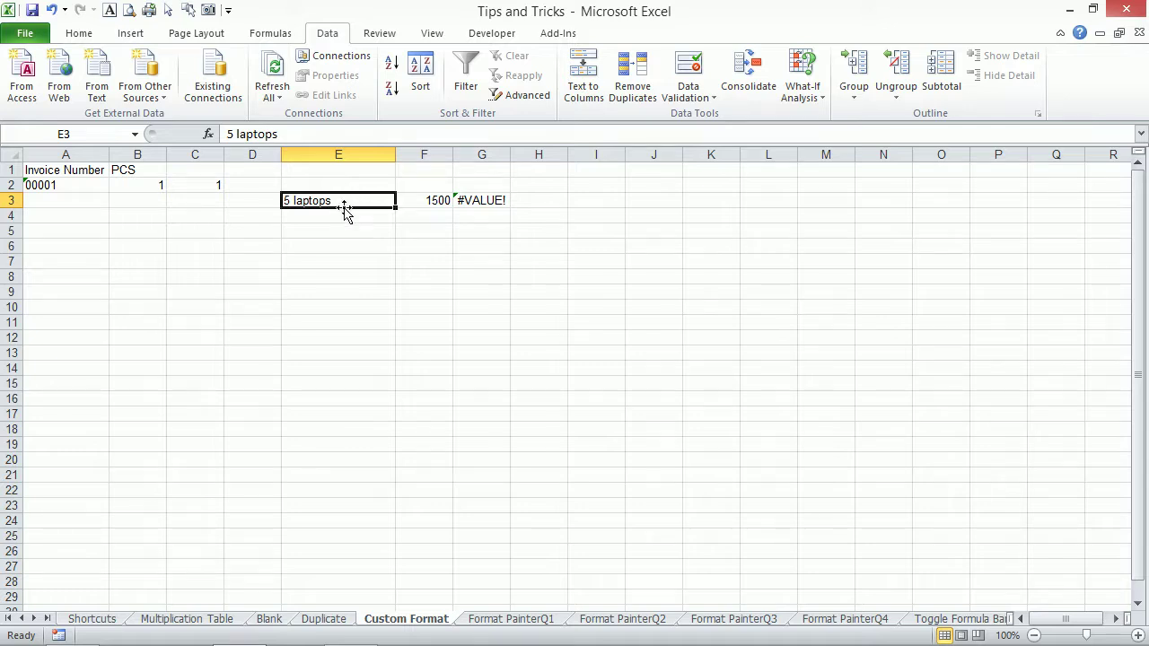
{"action": "left_click", "coordinate": [344, 213]}
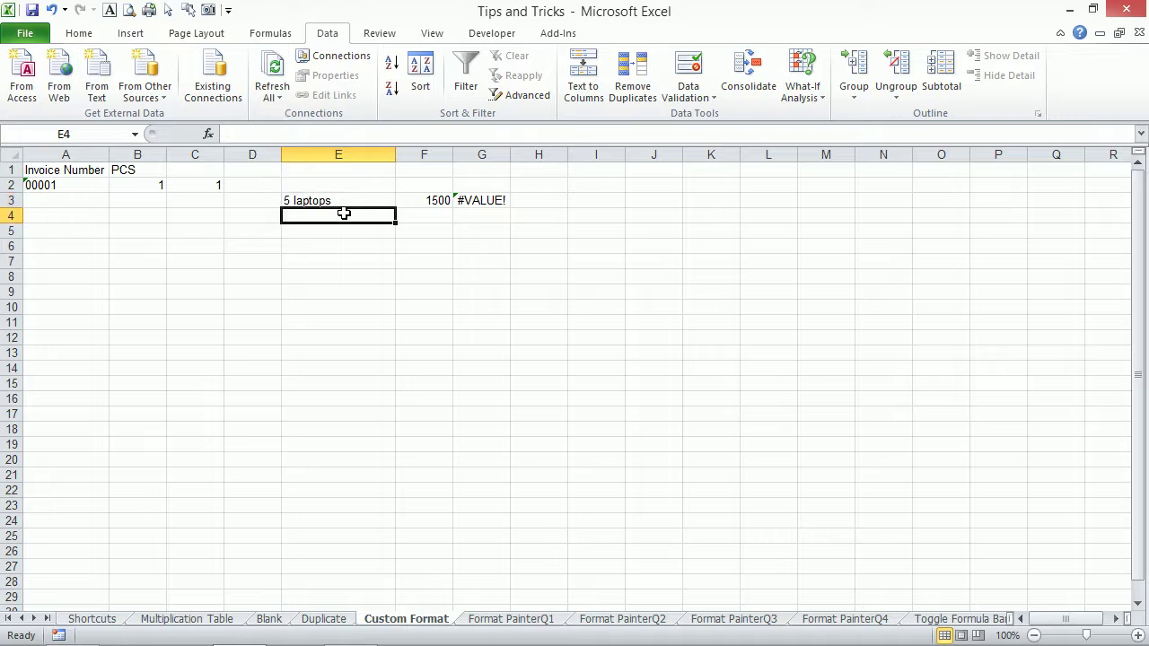
{"action": "type", "text": "12"}
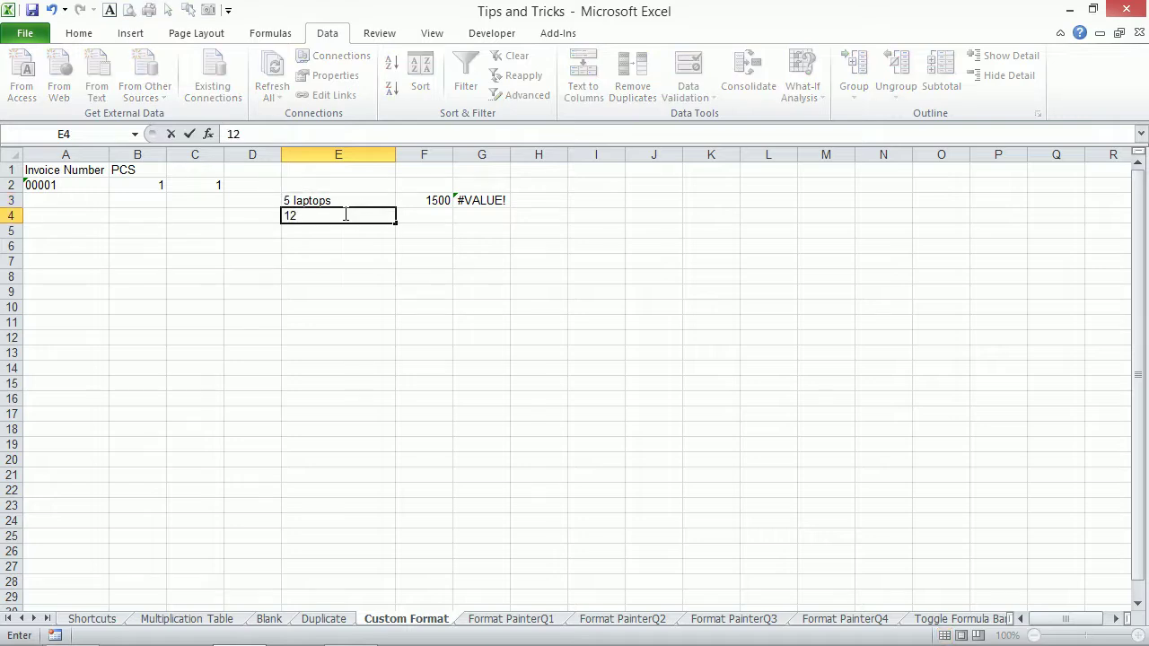
{"action": "key", "text": "Return"}
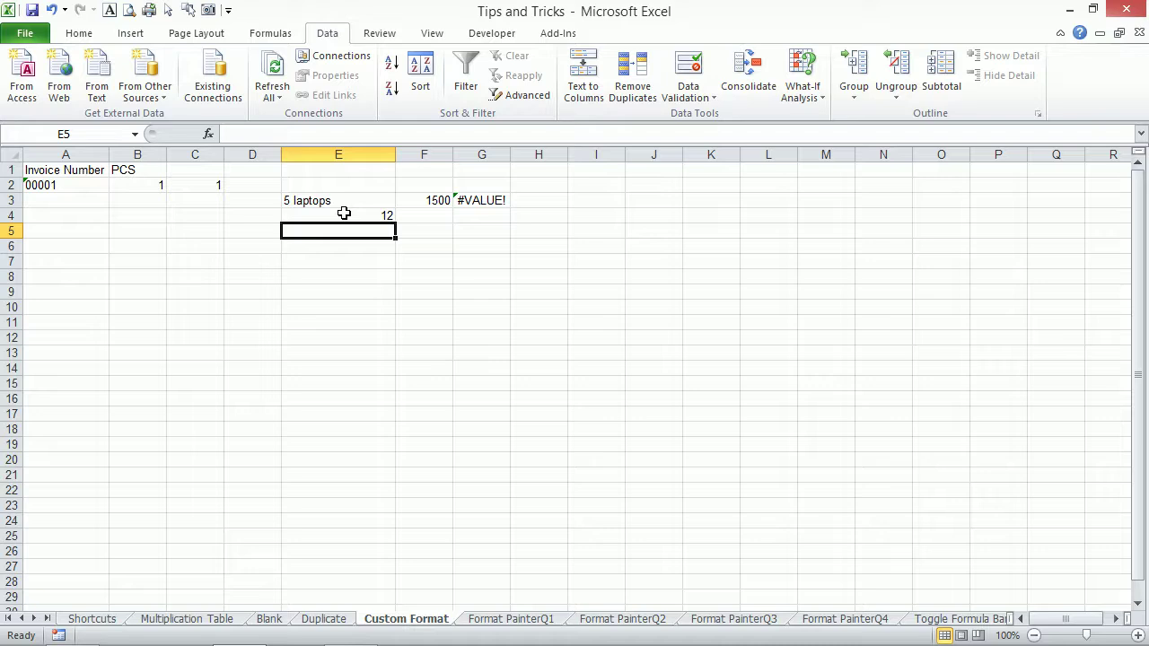
Enter TRUE in E5, then clear it again.
{"action": "type", "text": "true"}
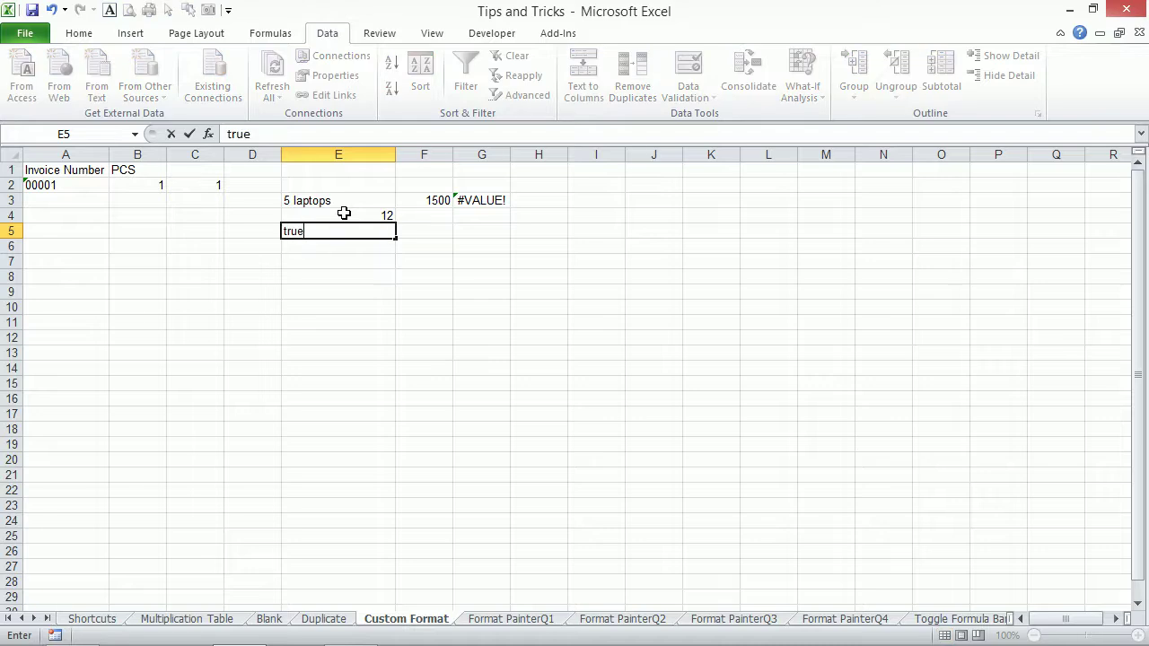
{"action": "key", "text": "Return"}
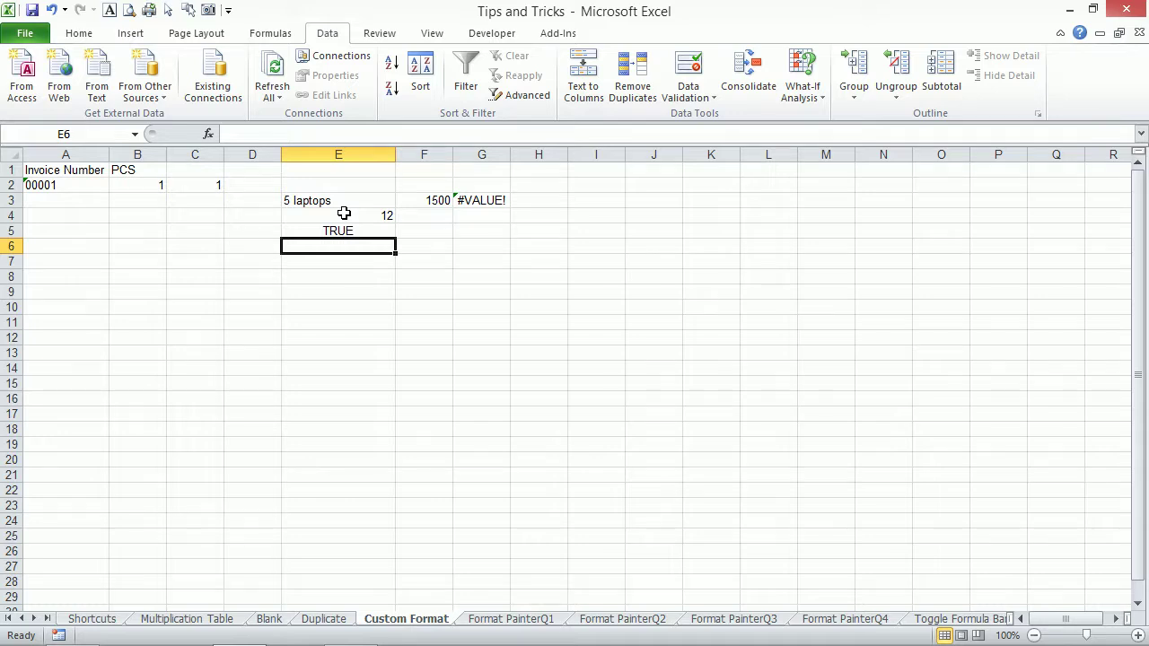
{"action": "key", "text": "Up"}
{"action": "key", "text": "Delete"}
Replace E4 with 5 and enter 1500 in F4.
{"action": "key", "text": "Up"}
{"action": "key", "text": "Up"}
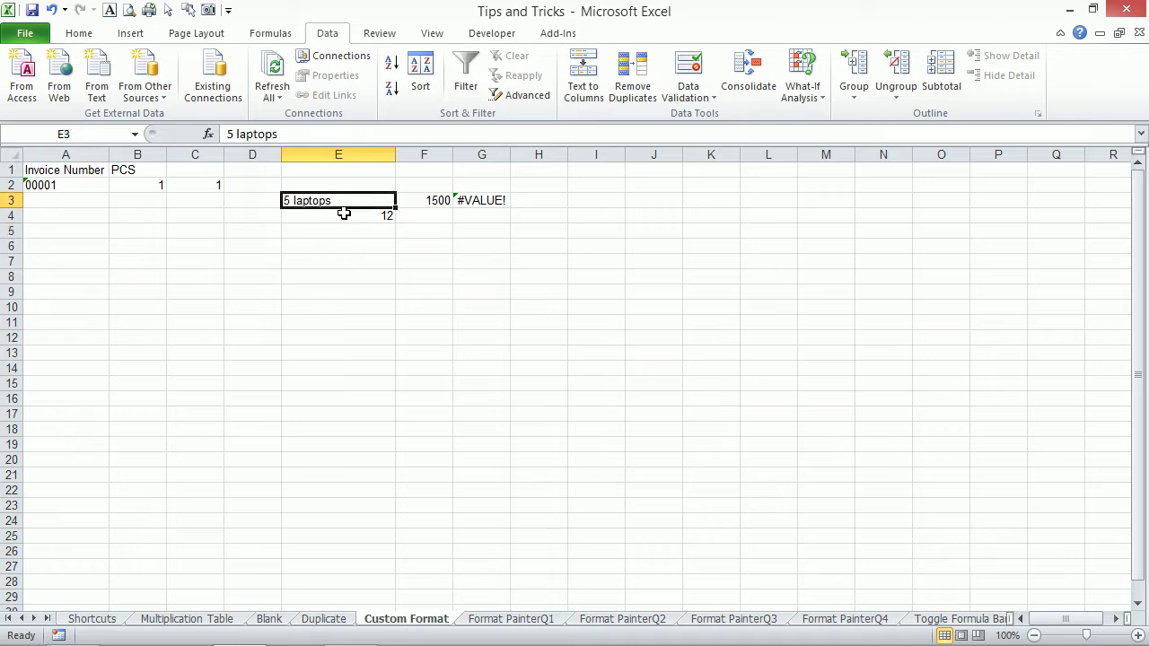
{"action": "key", "text": "Down"}
{"action": "key", "text": "Right"}
{"action": "key", "text": "Left"}
{"action": "type", "text": "5"}
{"action": "key", "text": "Return"}
{"action": "key", "text": "Up"}
{"action": "key", "text": "Right"}
{"action": "type", "text": "1500"}
{"action": "key", "text": "Right"}
Copy the G3 formula into G4, giving 7500, and select E4:E13 for formatting.
{"action": "key", "text": "Up"}
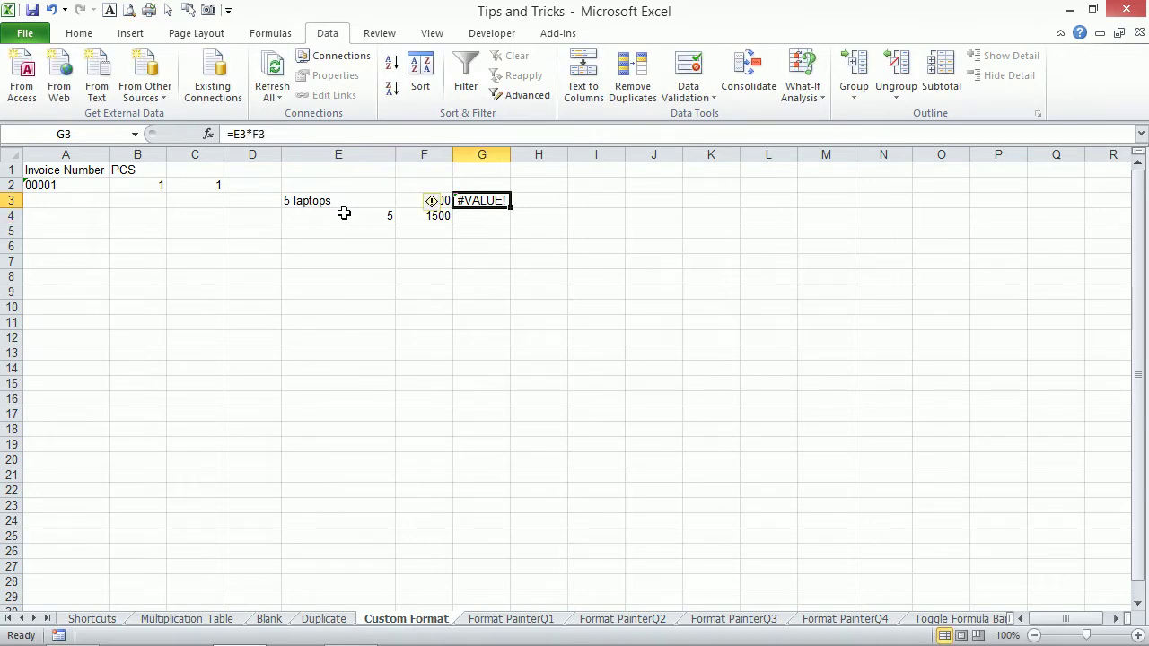
{"action": "key", "text": "ctrl+c"}
{"action": "key", "text": "Down"}
{"action": "key", "text": "ctrl+v"}
{"action": "key", "text": "Left"}
{"action": "key", "text": "Left"}
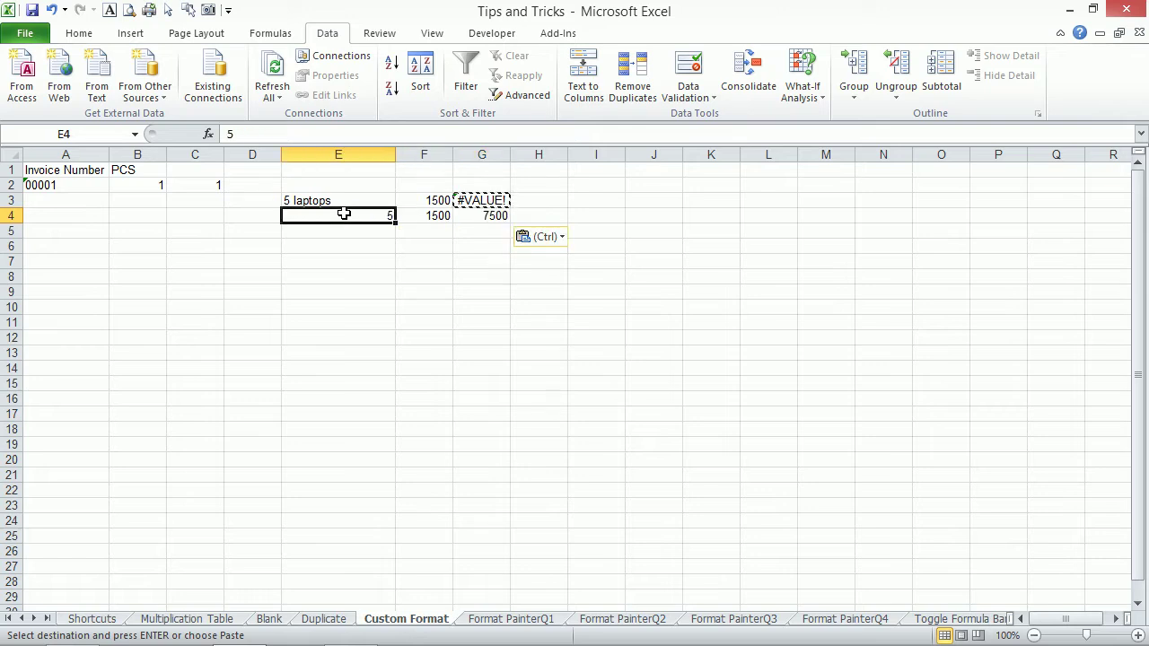
{"action": "key", "text": "Right"}
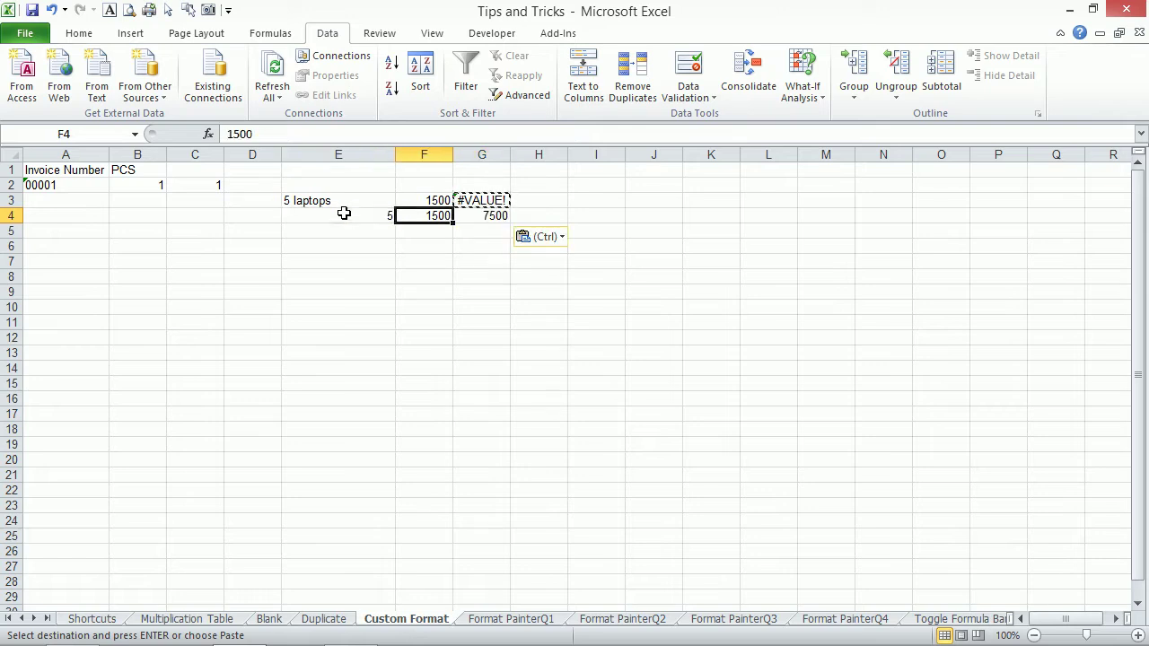
{"action": "key", "text": "Left"}
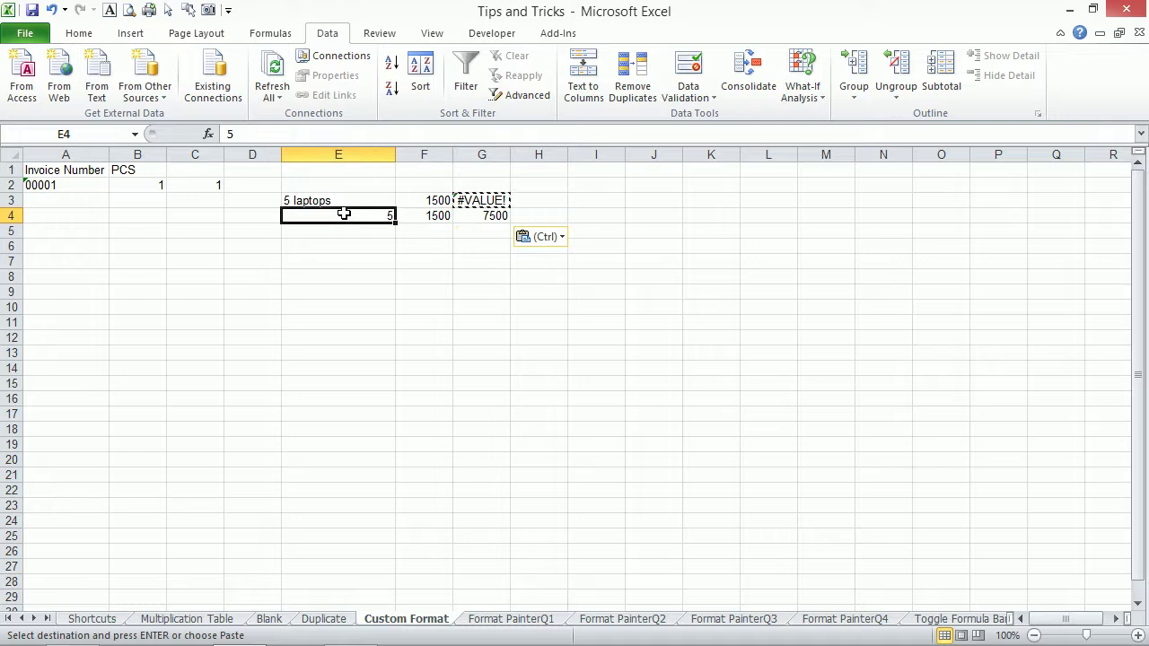
{"action": "left_click_drag", "start_coordinate": [344, 213], "coordinate": [358, 353]}
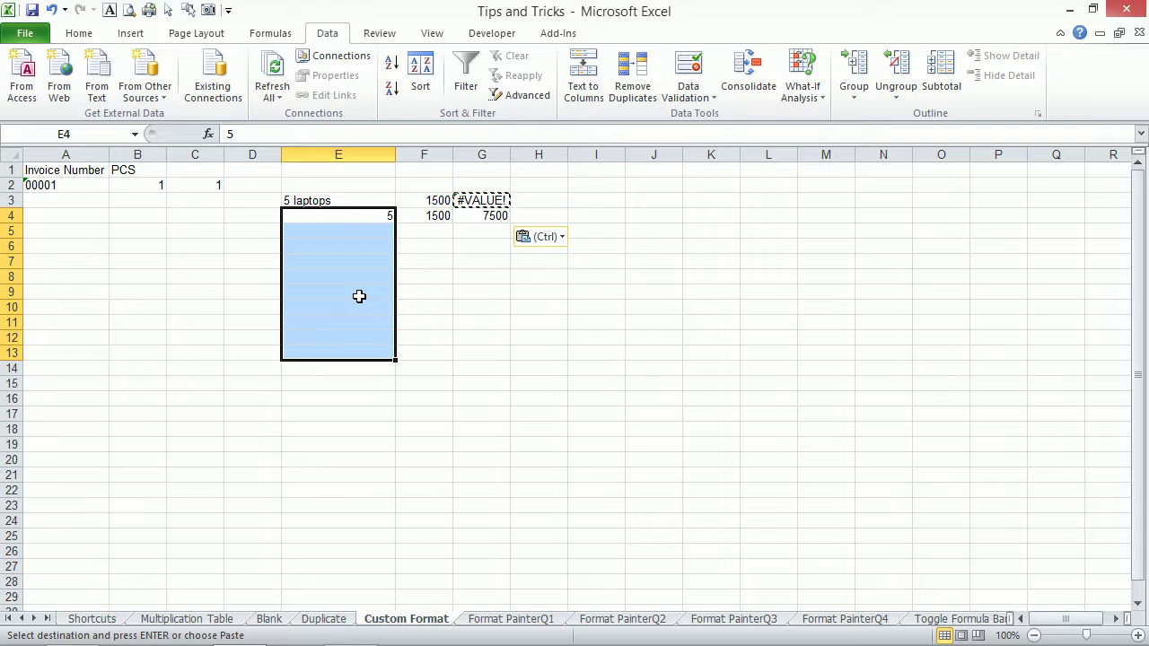
{"action": "key", "text": "ctrl+1"}
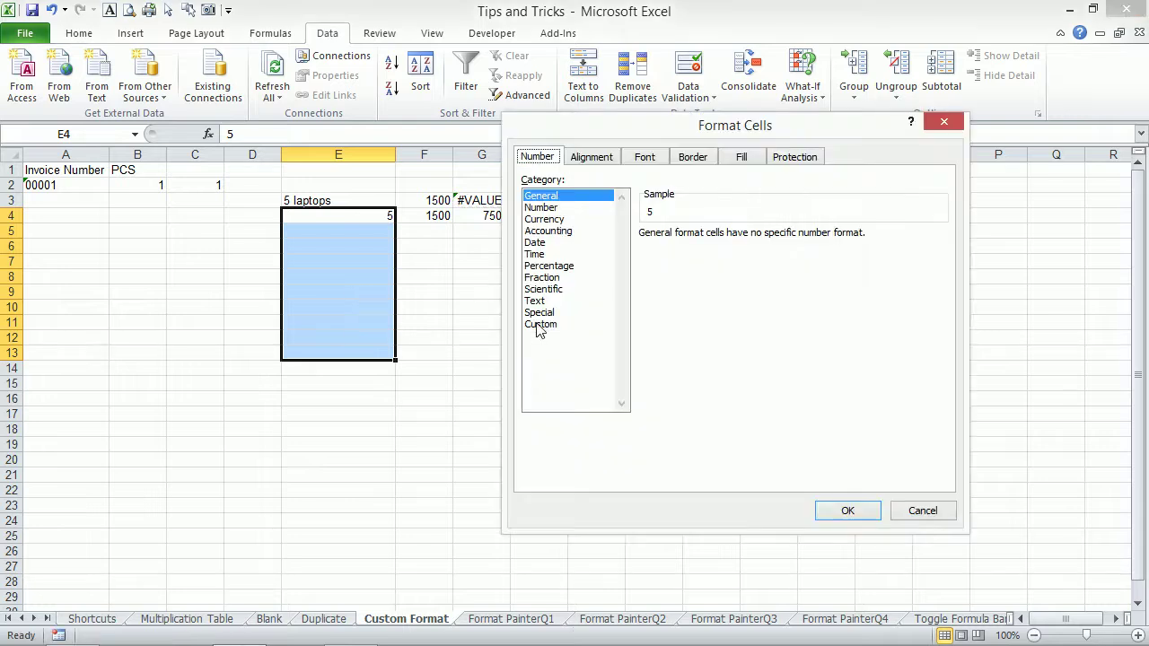
Apply the custom number format 0" Laptops" to E4:E13 so E4 reads 5 Laptops.
{"action": "left_click", "coordinate": [542, 324]}
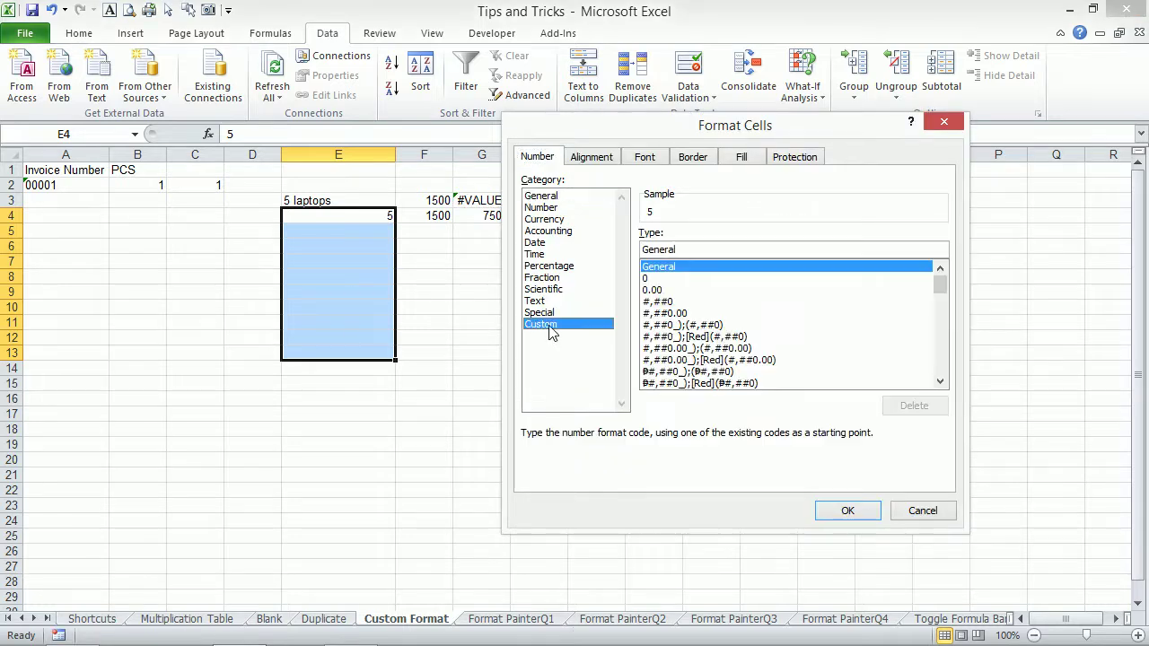
{"action": "left_click_drag", "start_coordinate": [694, 250], "coordinate": [641, 250]}
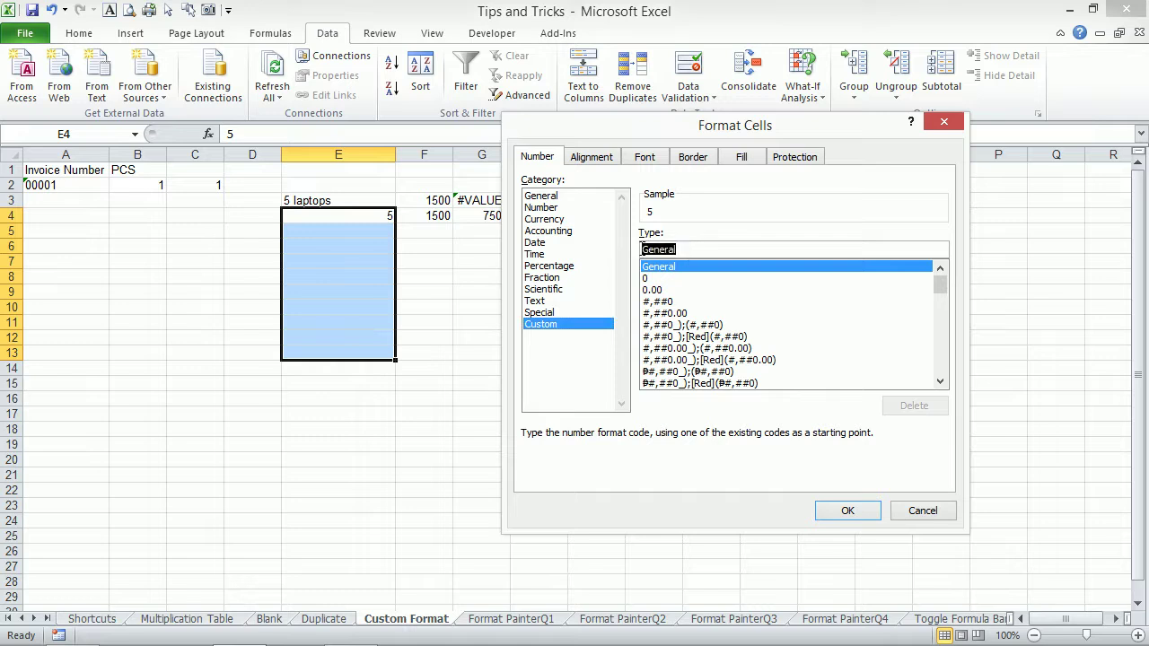
{"action": "type", "text": "0"}
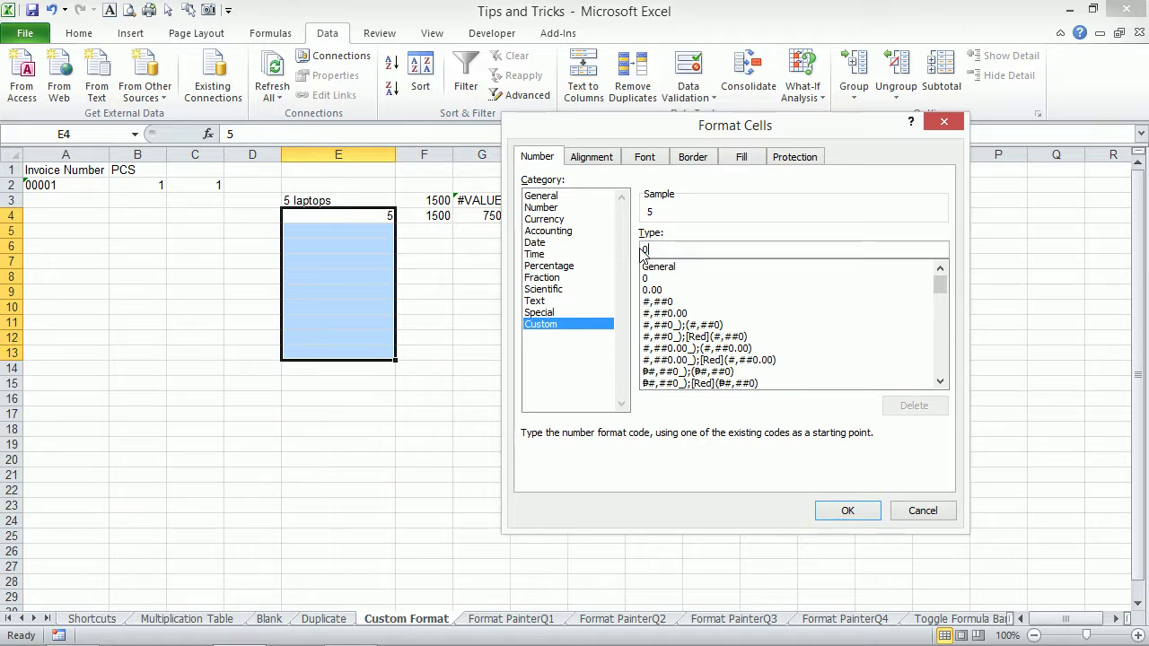
{"action": "type", "text": "\""}
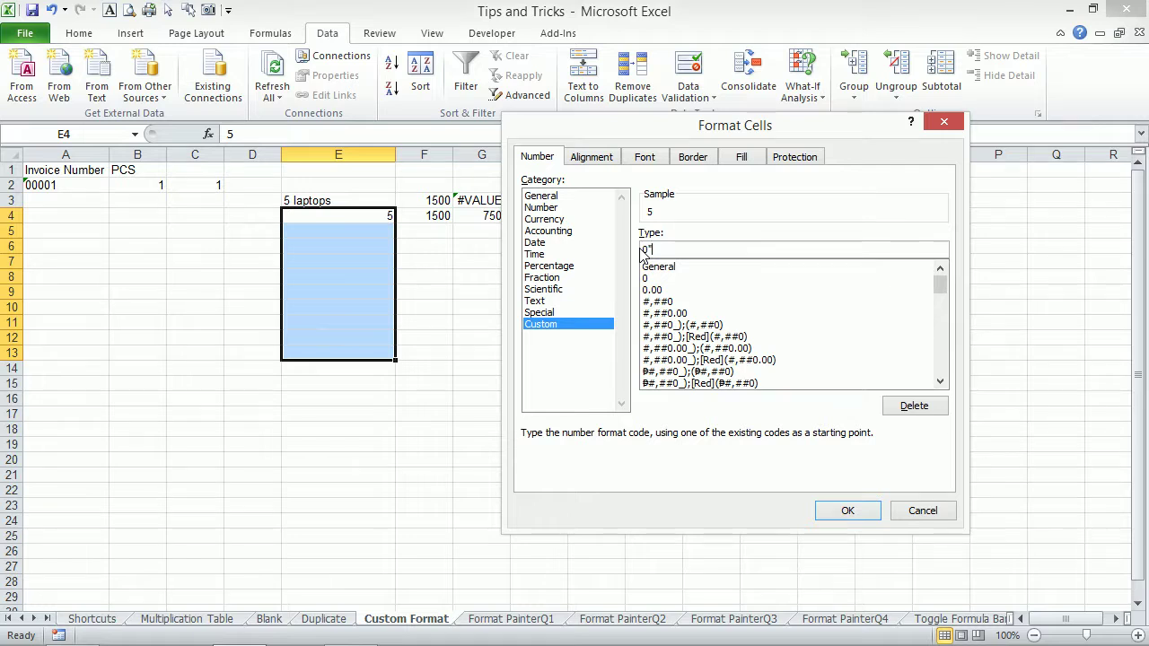
{"action": "type", "text": " Laptops"}
{"action": "type", "text": "\""}
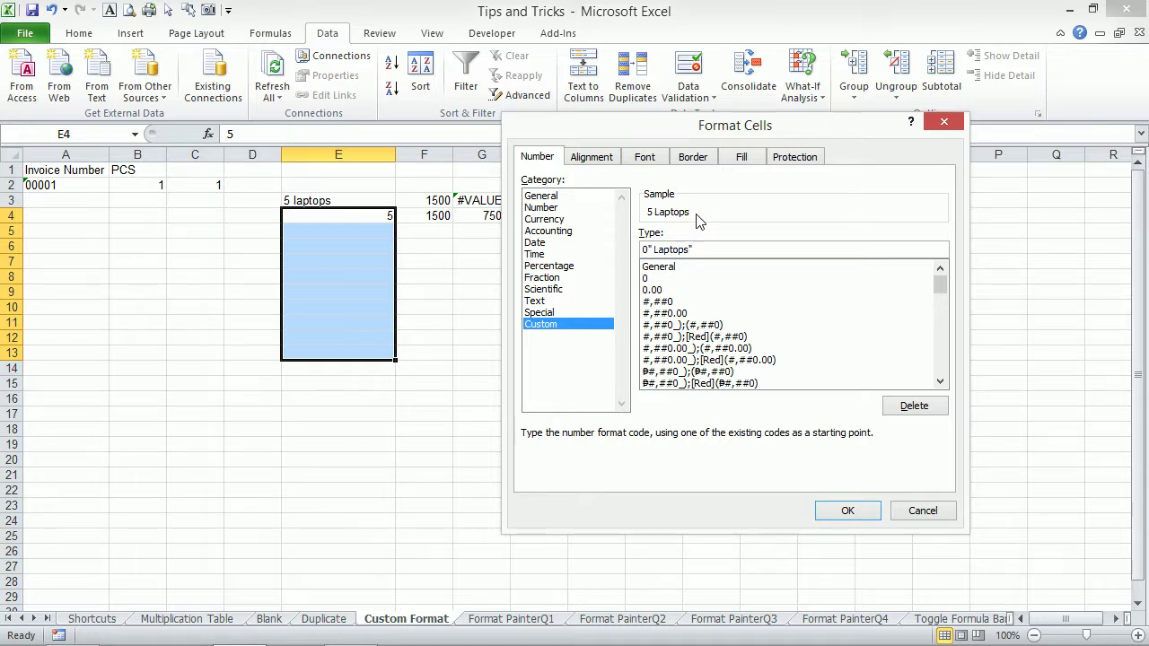
{"action": "left_click", "coordinate": [833, 512]}
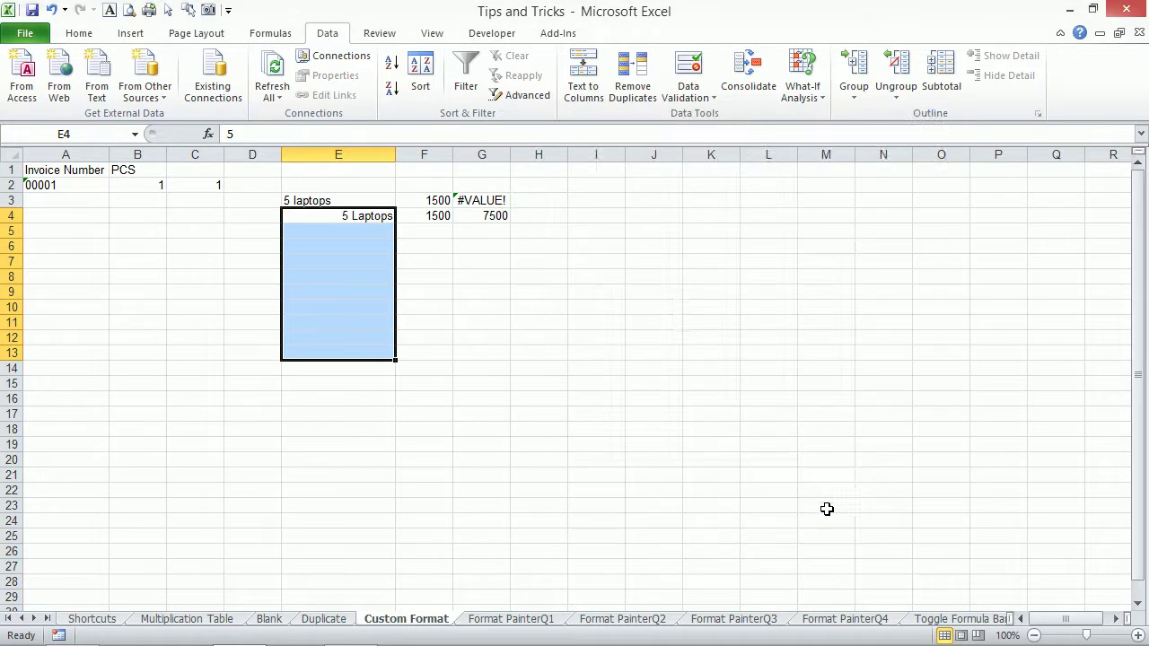
Enter 6 in E5 and 6 in F5, and copy the G4 formula into G5 for 36.
{"action": "left_click", "coordinate": [360, 233]}
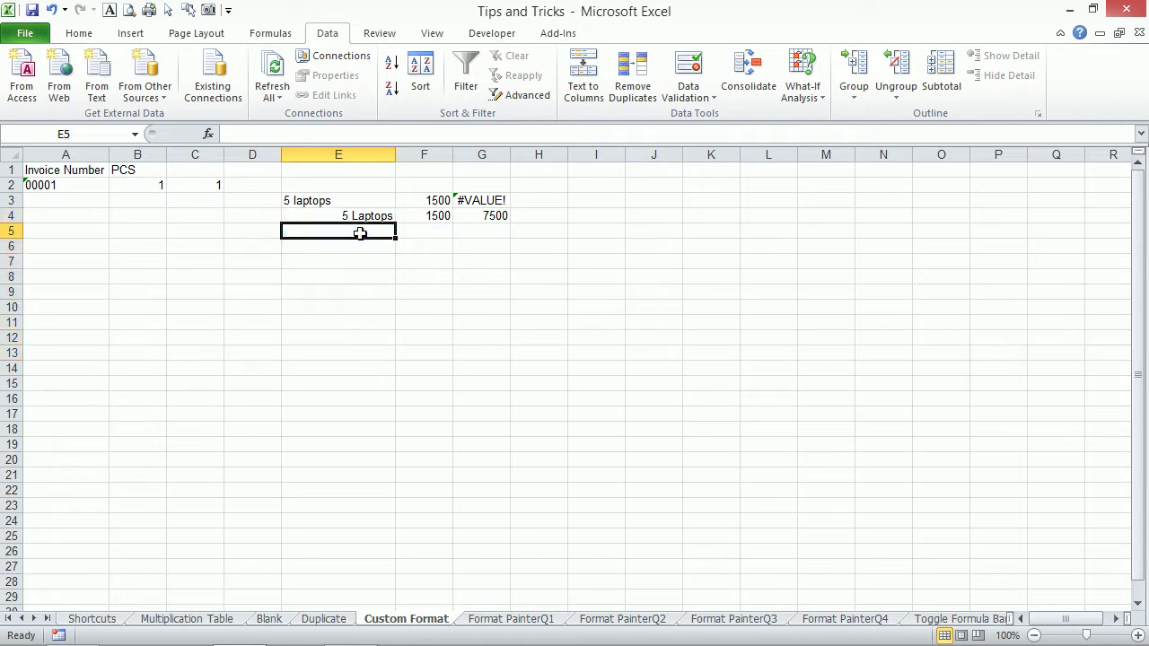
{"action": "type", "text": "6"}
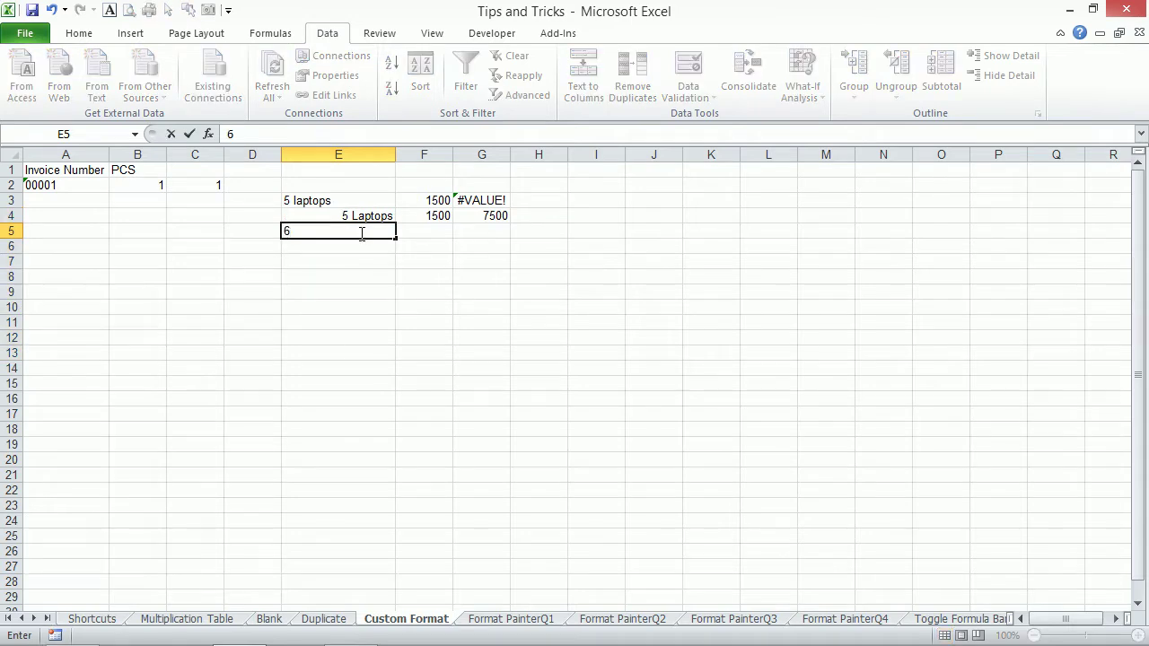
{"action": "key", "text": "Tab"}
{"action": "type", "text": "6"}
{"action": "key", "text": "Tab"}
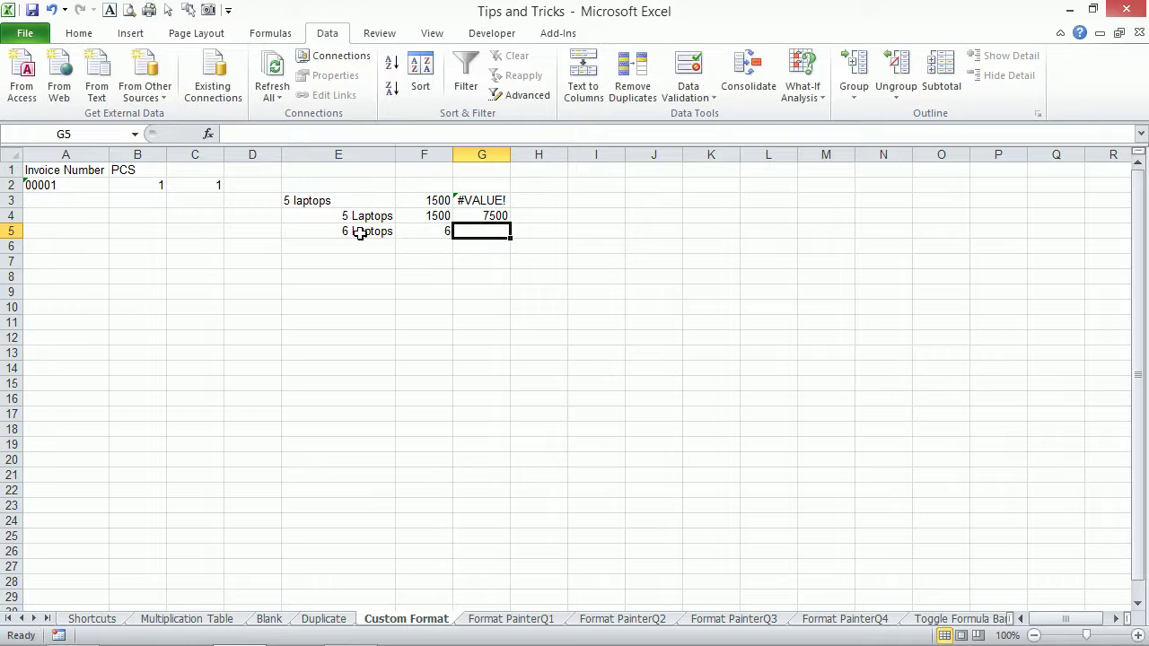
{"action": "key", "text": "Up"}
{"action": "key", "text": "ctrl+c"}
{"action": "key", "text": "Down"}
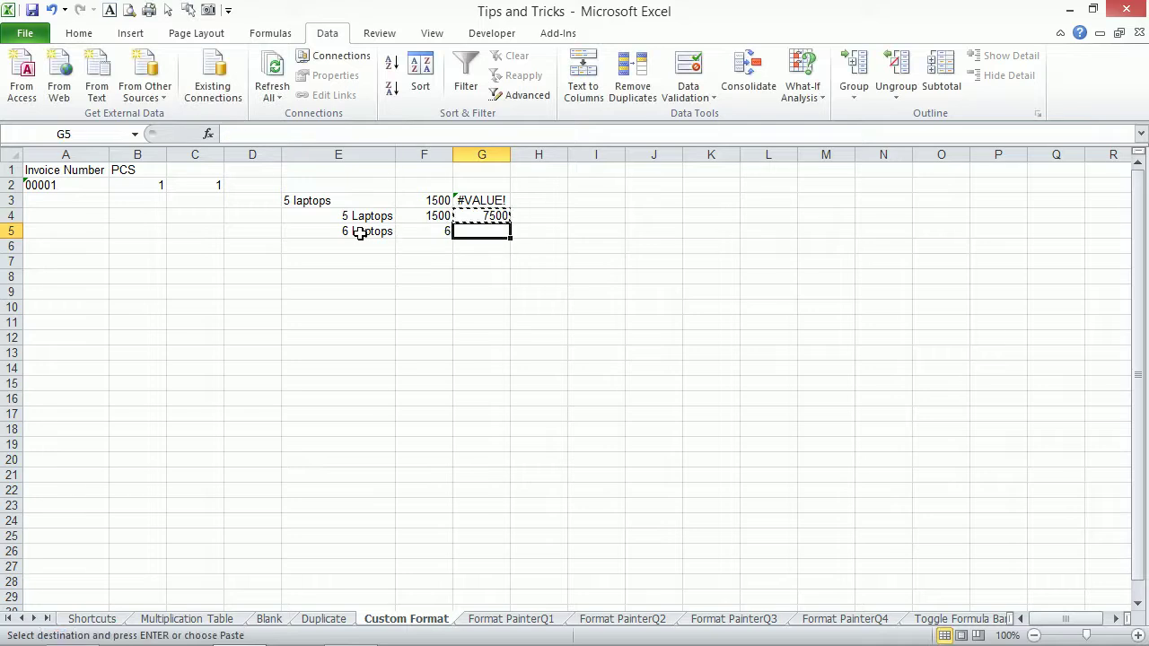
{"action": "key", "text": "ctrl+v"}
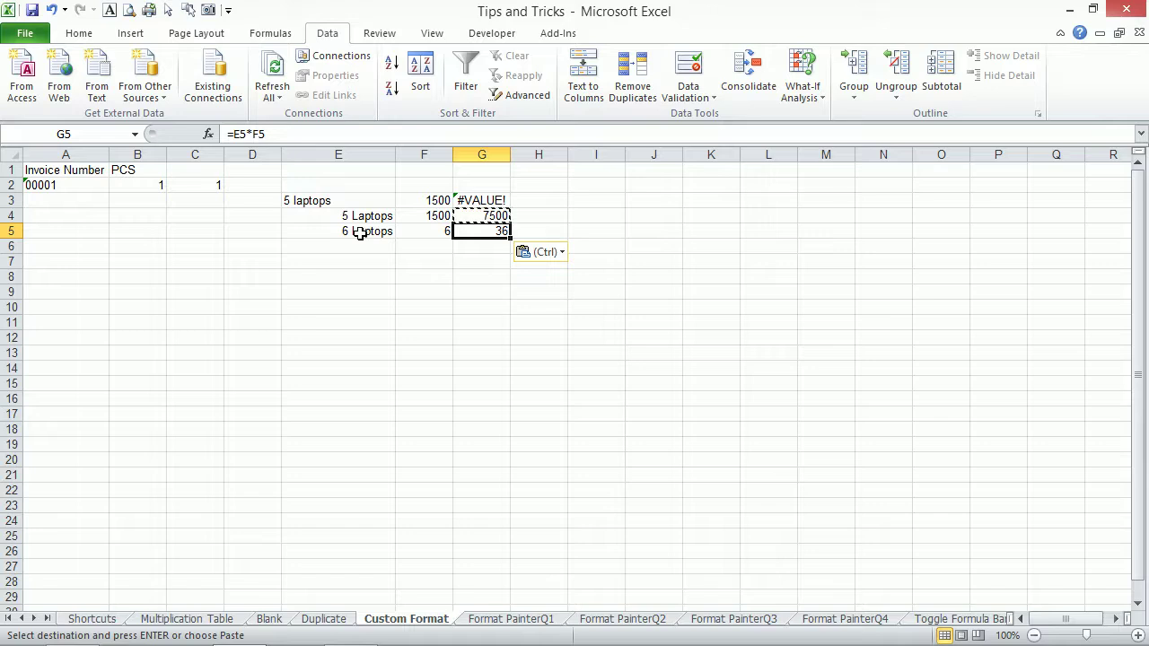
{"action": "left_click", "coordinate": [367, 248]}
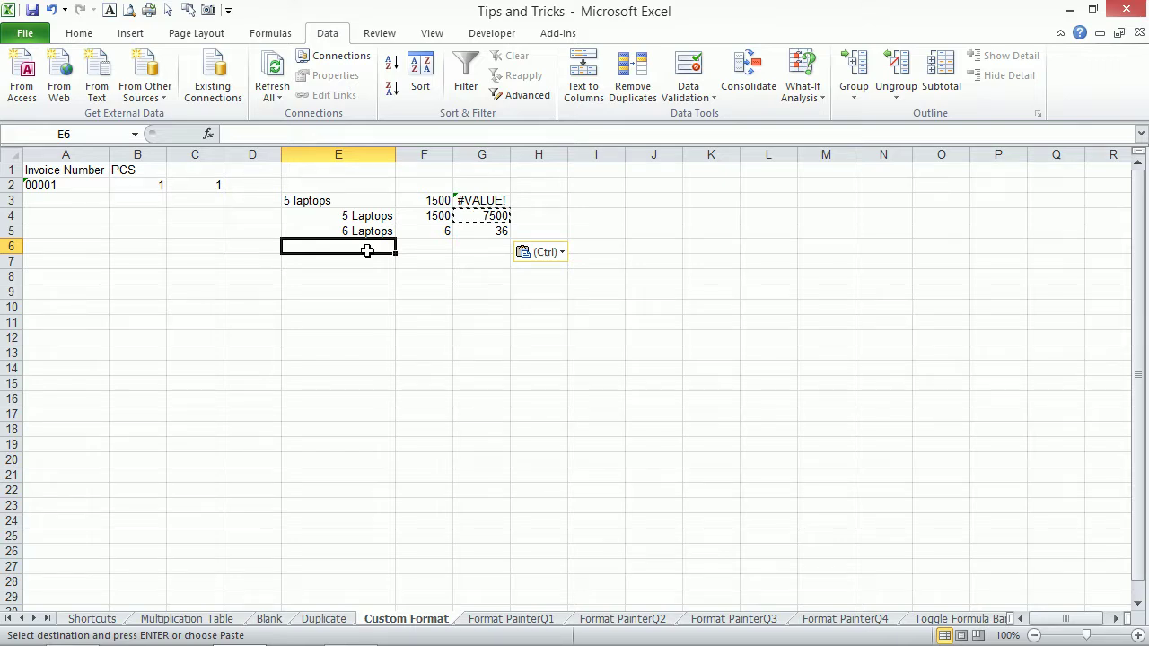
{"action": "key", "text": "ctrl+1"}
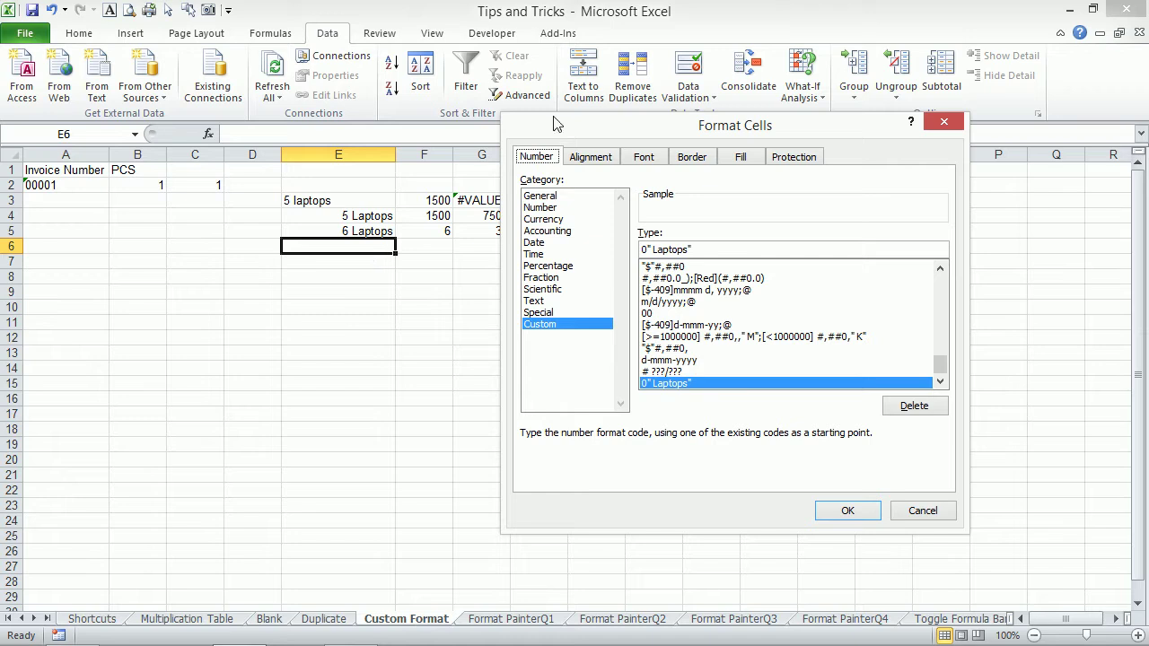
{"action": "left_click_drag", "start_coordinate": [705, 249], "coordinate": [643, 245]}
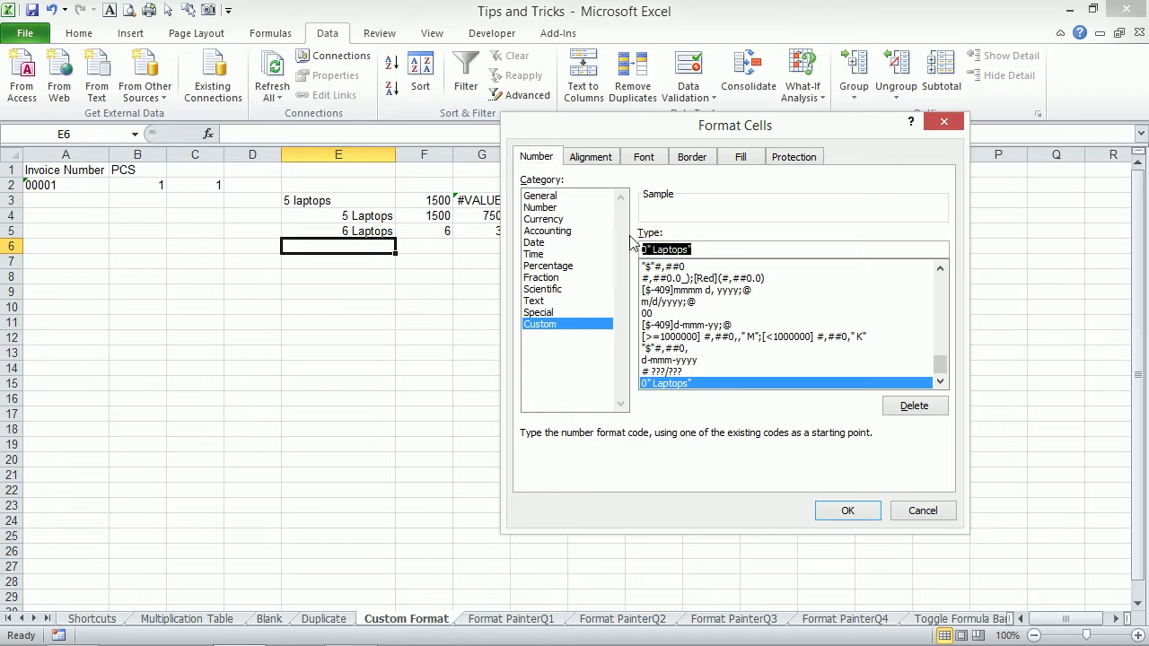
{"action": "type", "text": "000"}
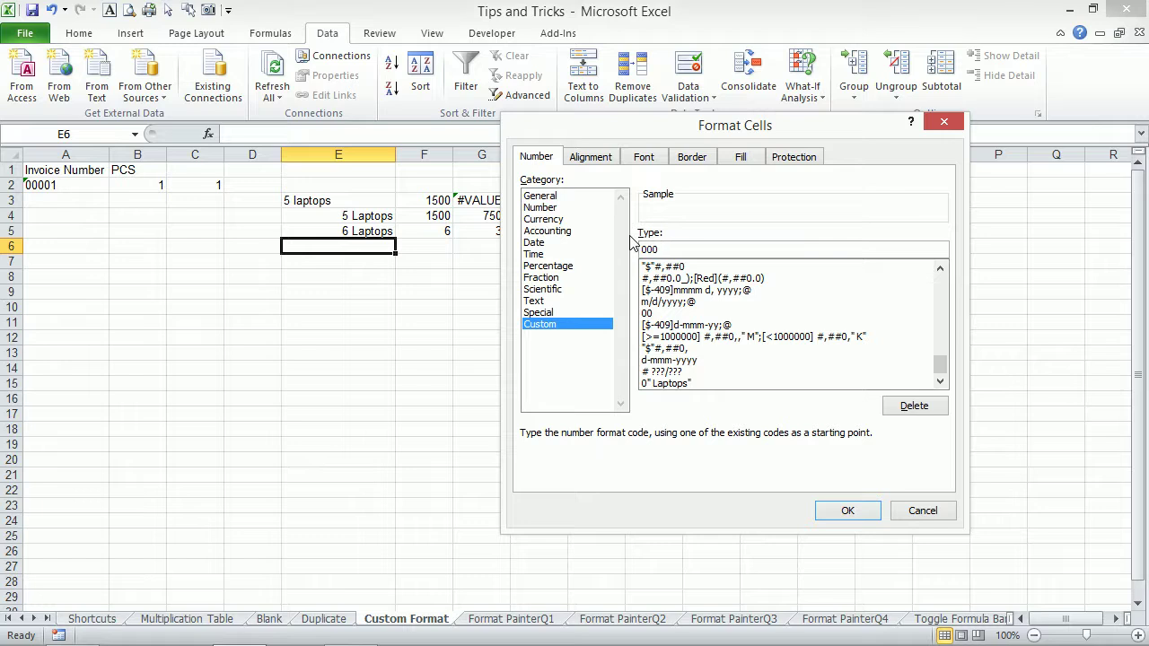
{"action": "type", "text": " 0000 000"}
{"action": "left_click", "coordinate": [656, 249]}
{"action": "key", "text": "BackSpace"}
{"action": "type", "text": "5"}
{"action": "left_click", "coordinate": [861, 508]}
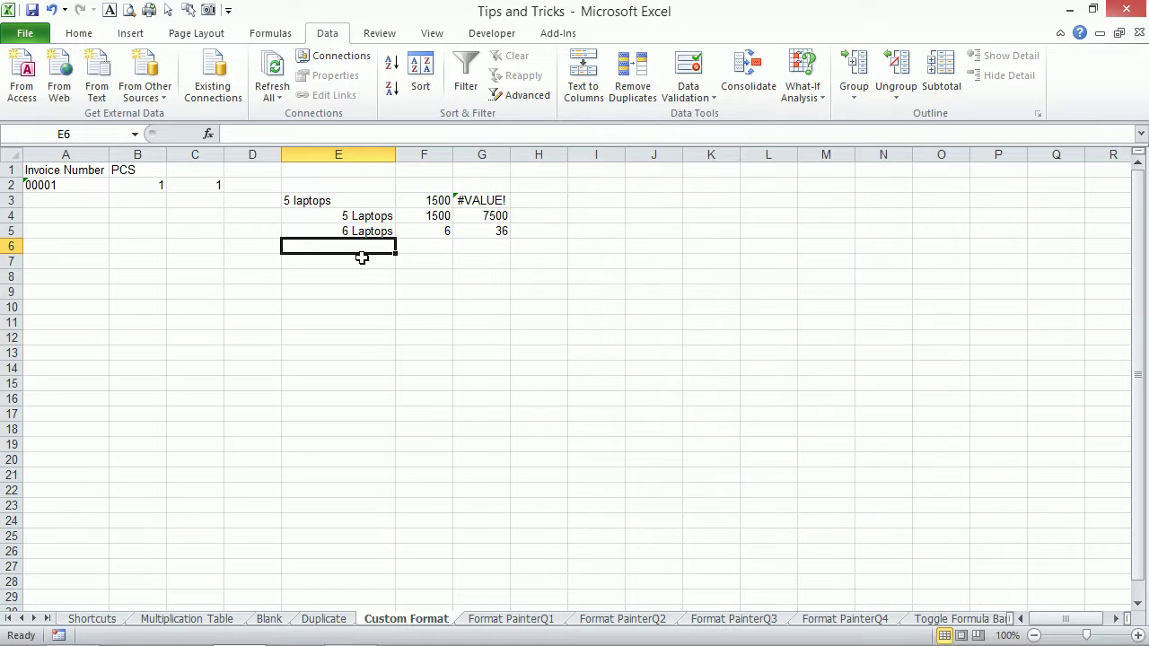
{"action": "key", "text": "Return"}
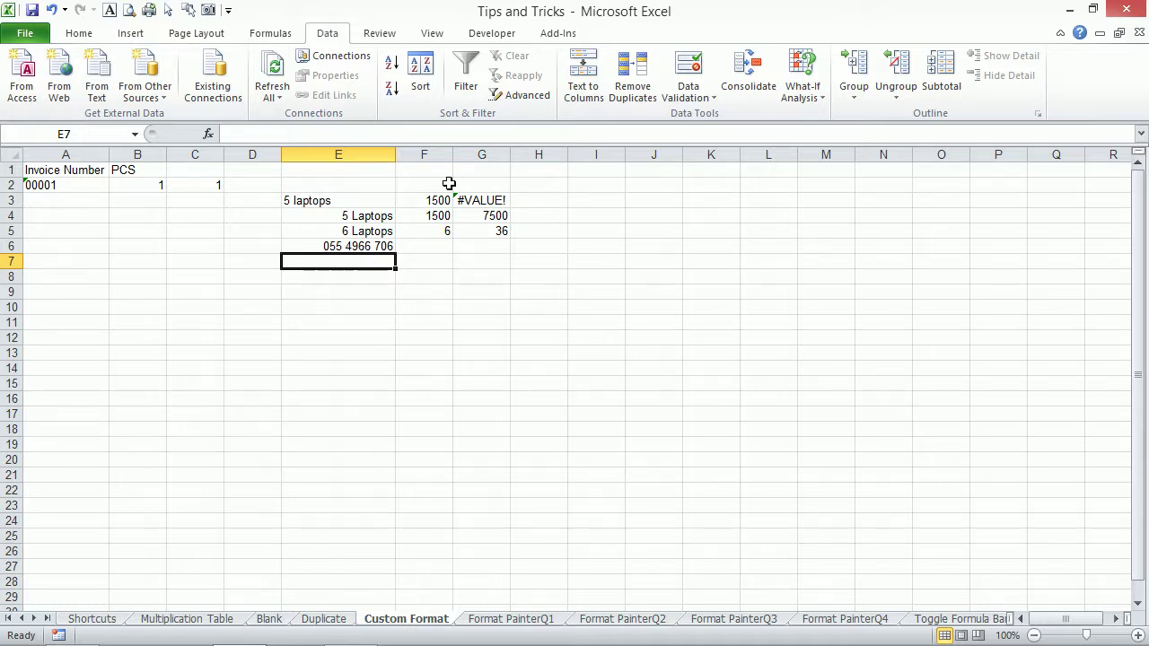
{"action": "left_click", "coordinate": [358, 245]}
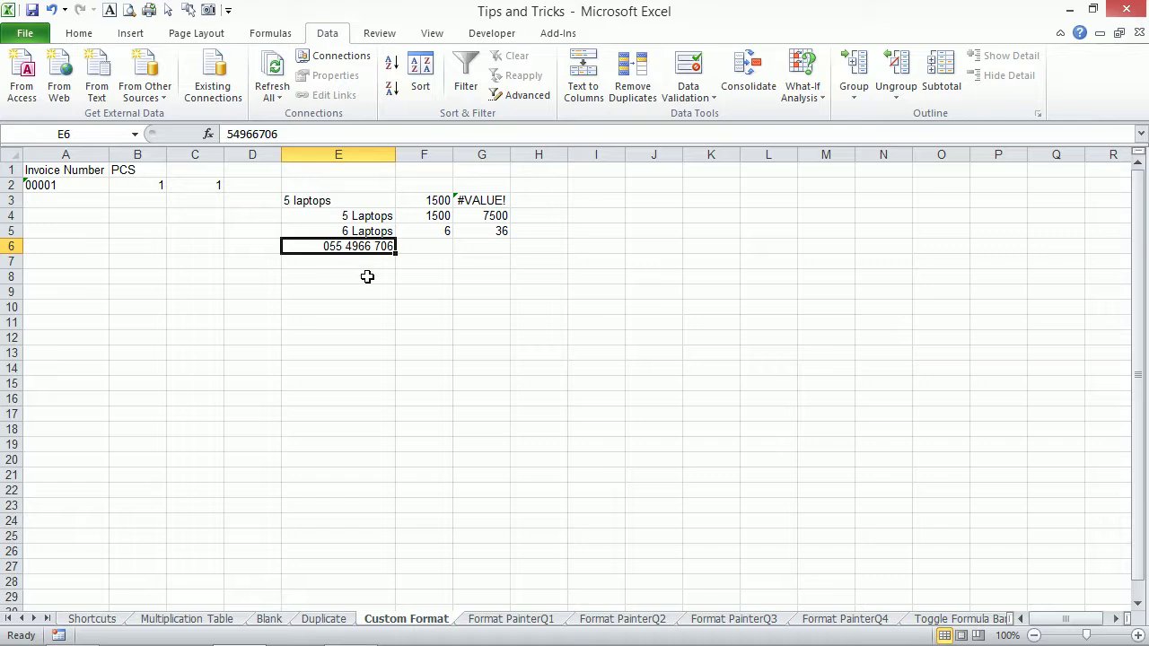
{"action": "left_click_drag", "start_coordinate": [90, 173], "coordinate": [579, 321]}
Zoom to the selected A1:I11 block and check E6's stored value.
{"action": "key", "text": "alt+w"}
{"action": "key", "text": "g"}
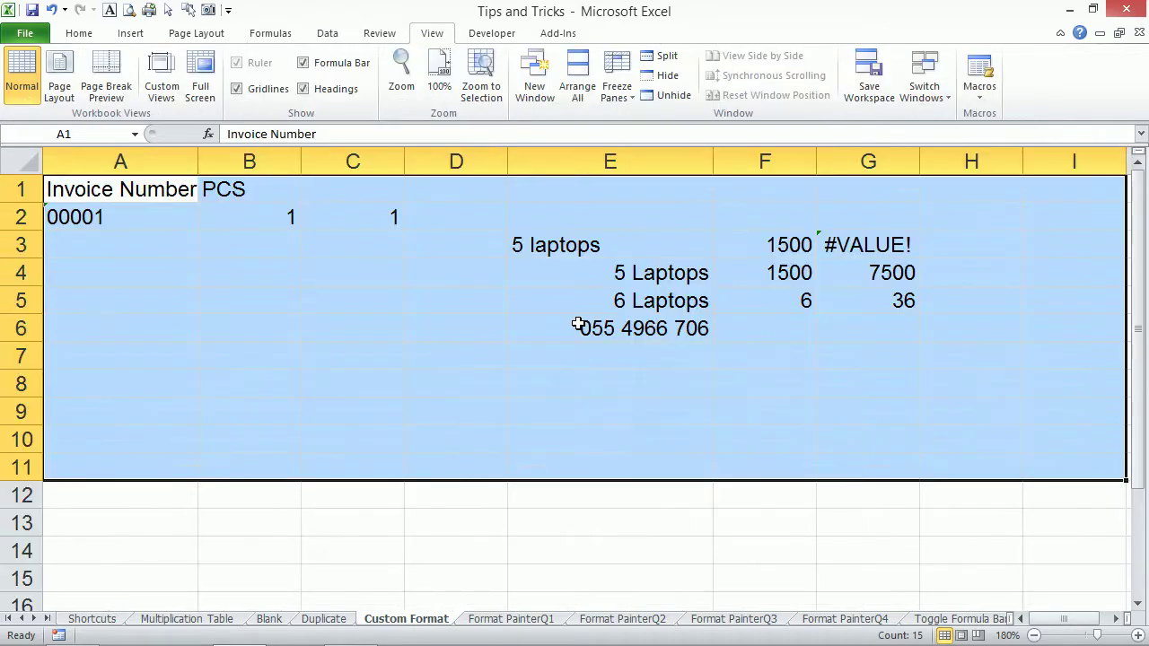
{"action": "left_click", "coordinate": [625, 333]}
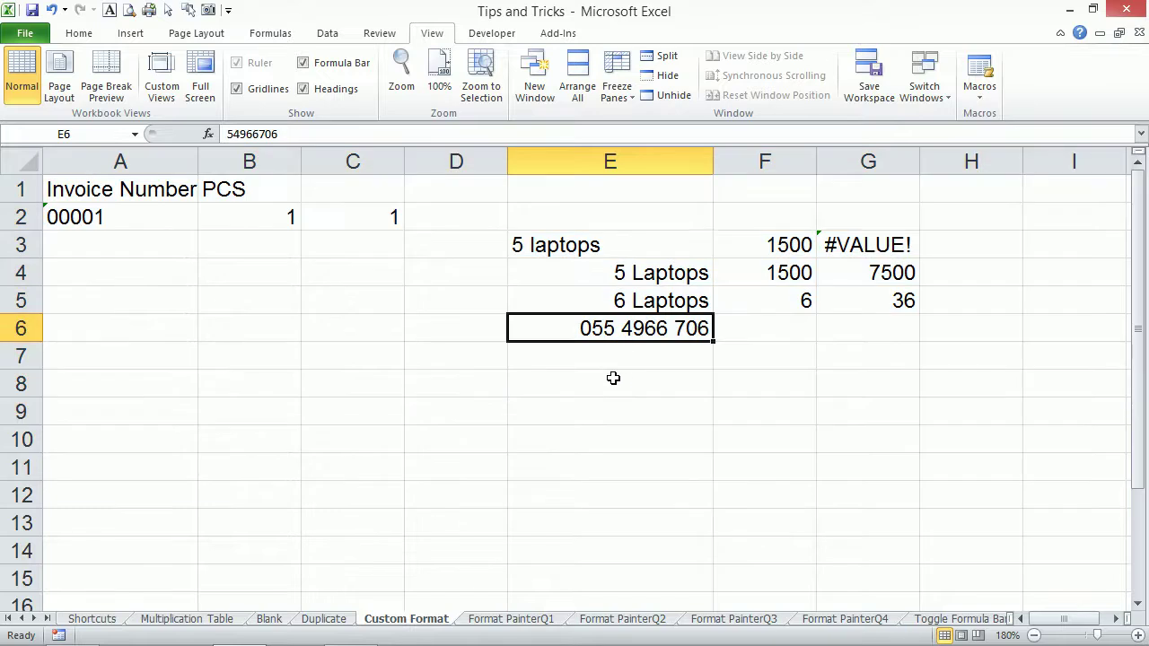
Enter an e-mail address in A8, which becomes a clickable hyperlink.
{"action": "left_click", "coordinate": [153, 378]}
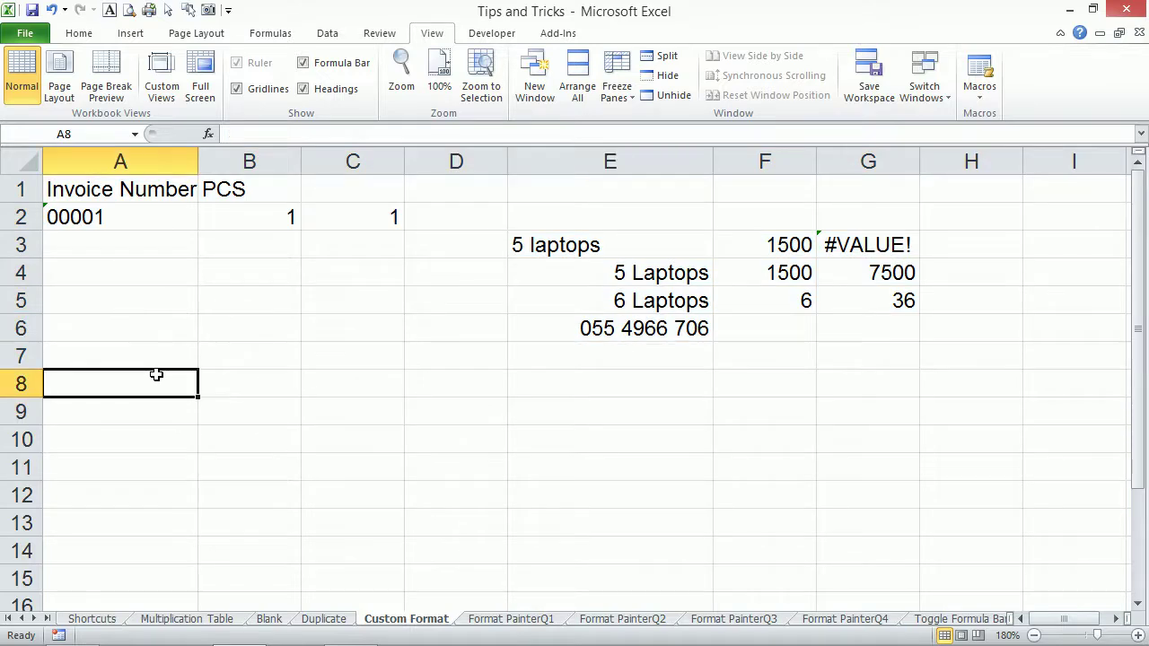
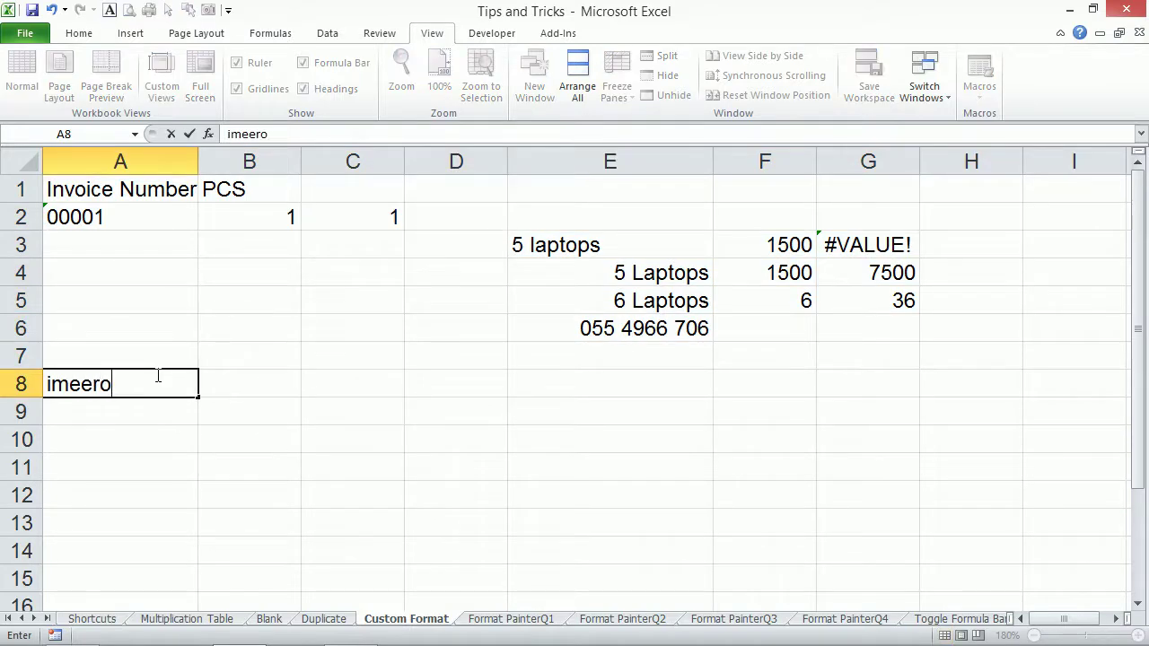
{"action": "key", "text": "Return"}
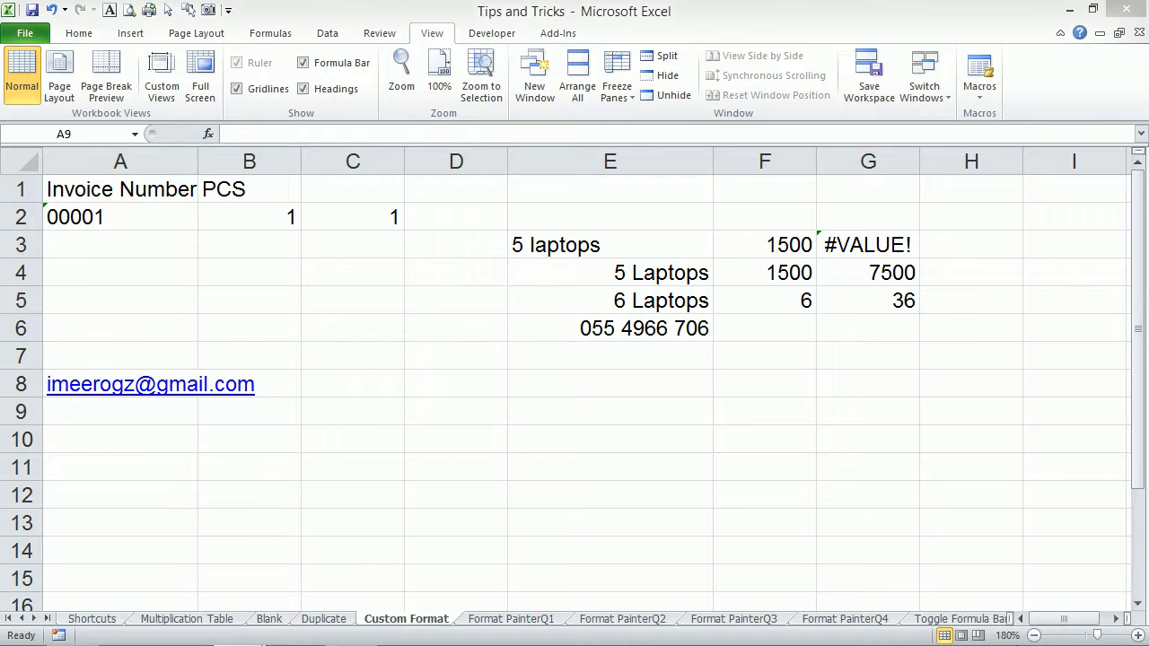
{"action": "left_click", "coordinate": [982, 492]}
{"action": "left_click", "coordinate": [979, 630]}
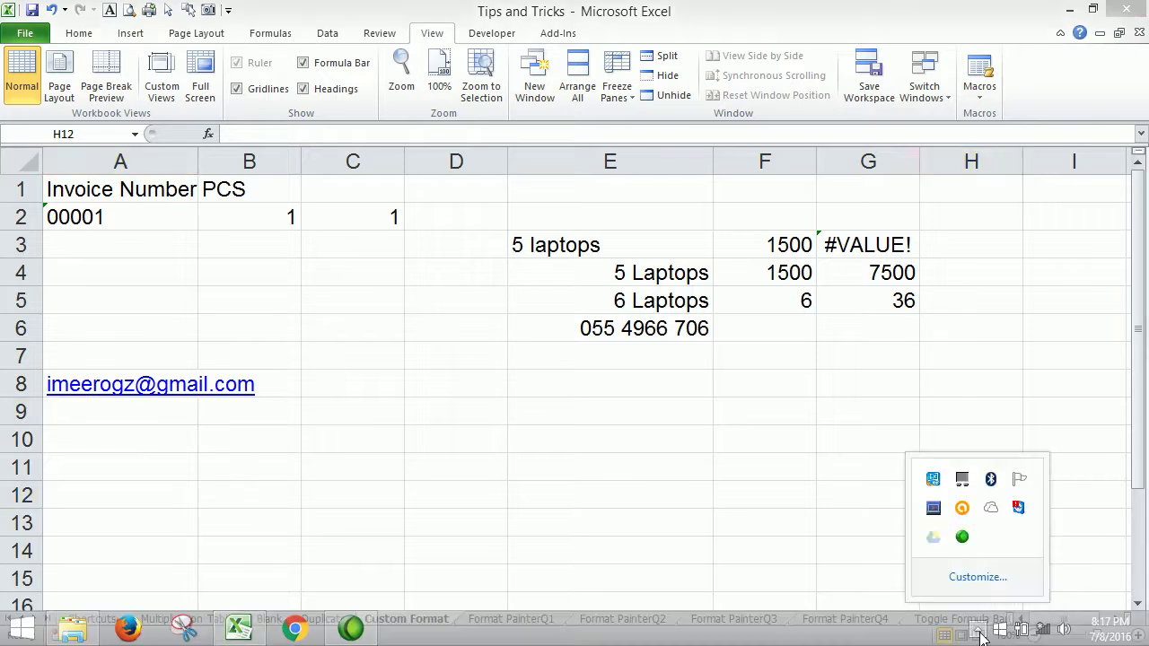
Close the tray popup and bring up the Format PainterQ1 sheet with the EatCake forecast.
{"action": "left_click", "coordinate": [650, 364]}
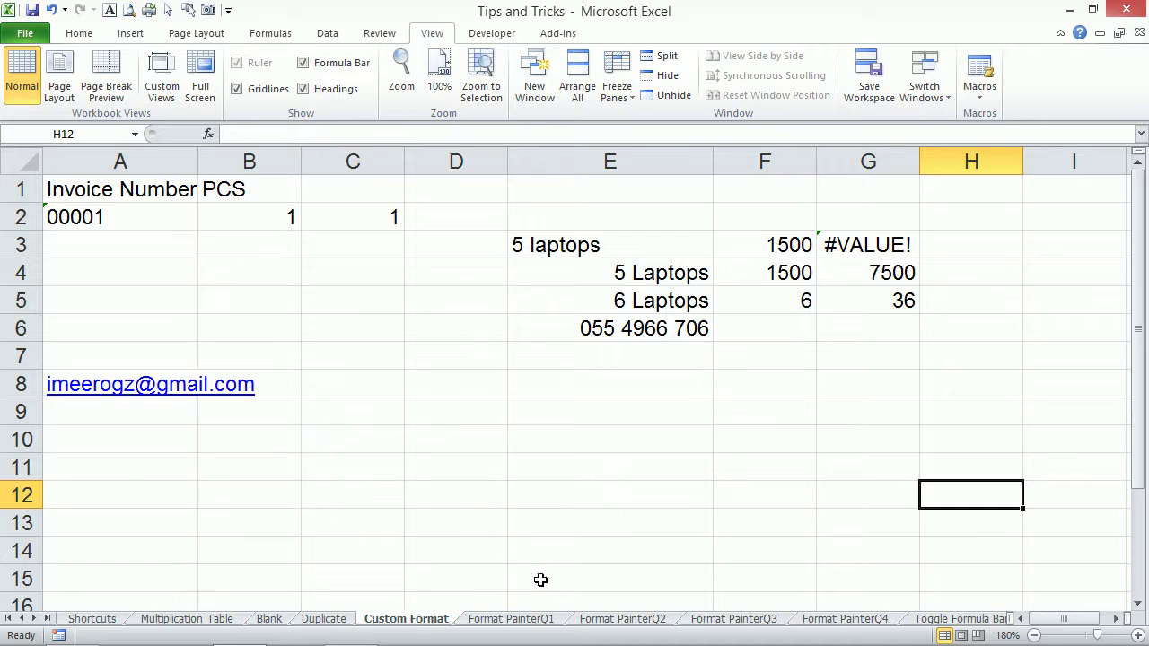
{"action": "left_click", "coordinate": [499, 625]}
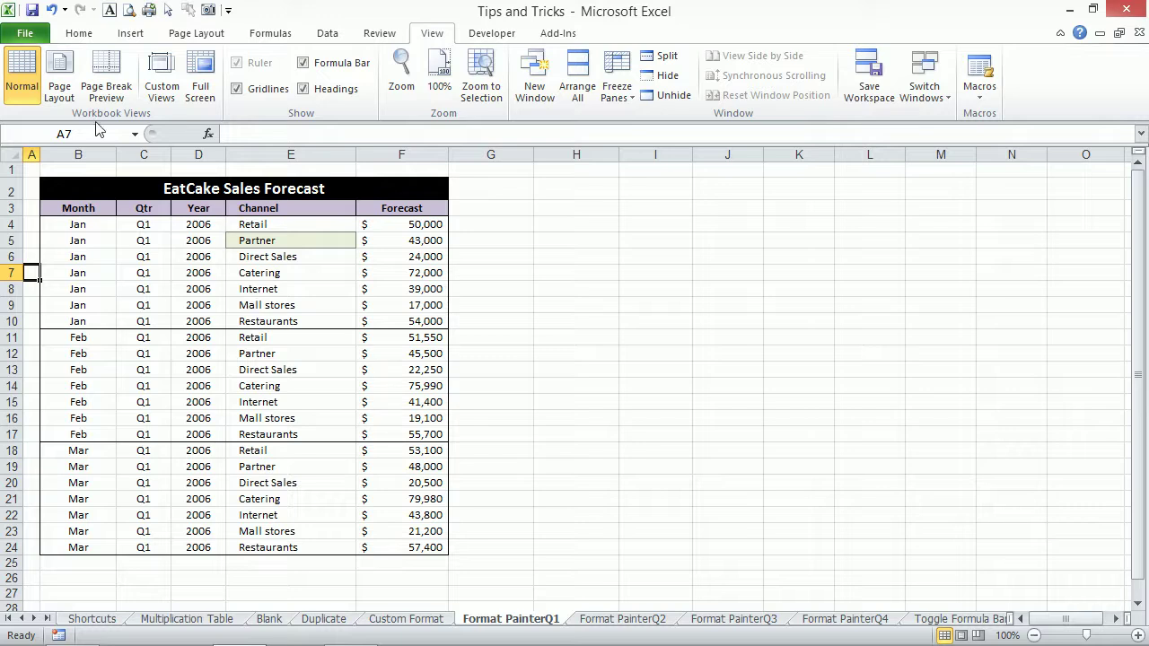
Give the Partner cell E5 a yellow fill from the Home tab's Fill Color.
{"action": "left_click", "coordinate": [71, 36]}
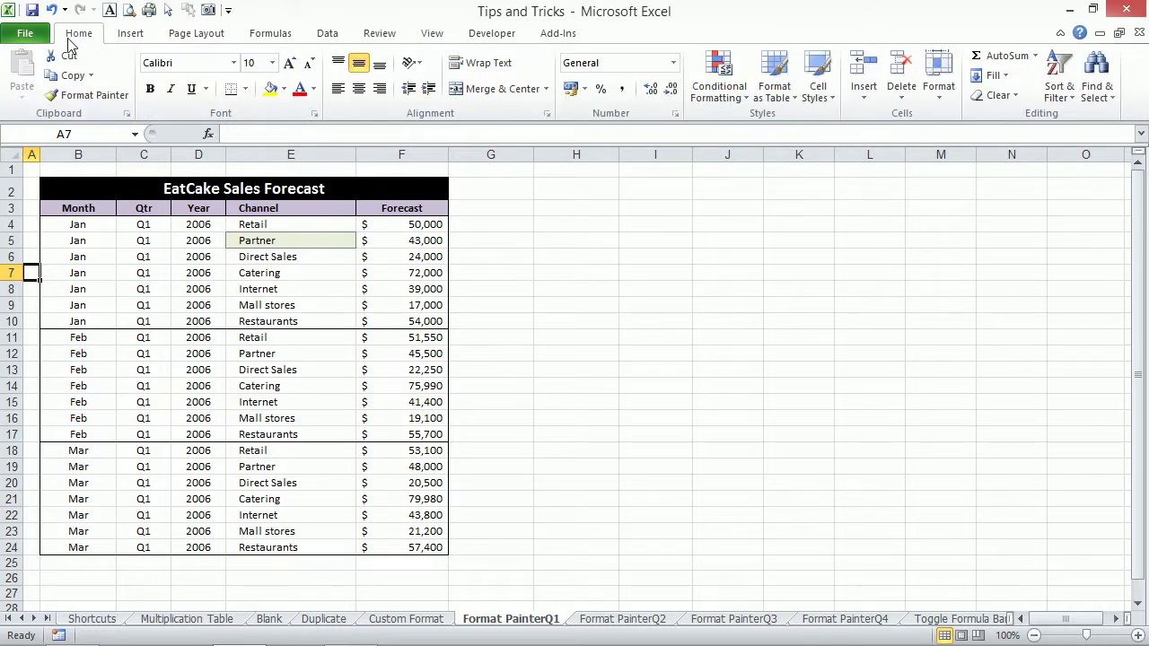
{"action": "left_click", "coordinate": [273, 243]}
{"action": "left_click", "coordinate": [270, 89]}
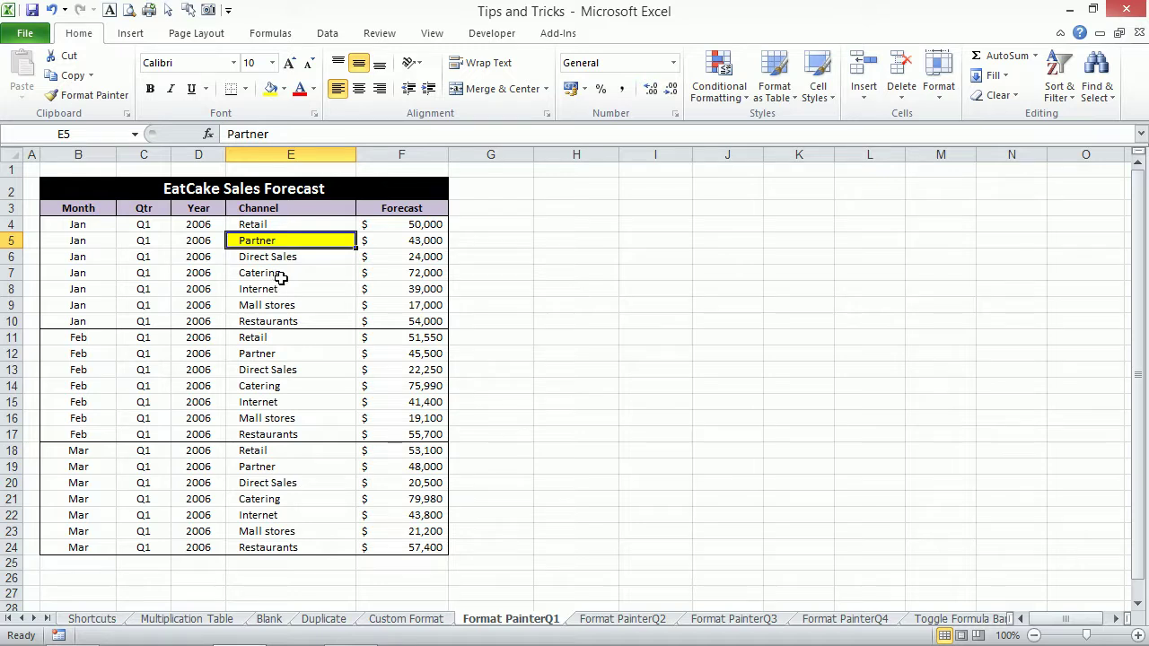
{"action": "left_click", "coordinate": [261, 320]}
{"action": "left_click", "coordinate": [260, 385]}
{"action": "left_click", "coordinate": [262, 464]}
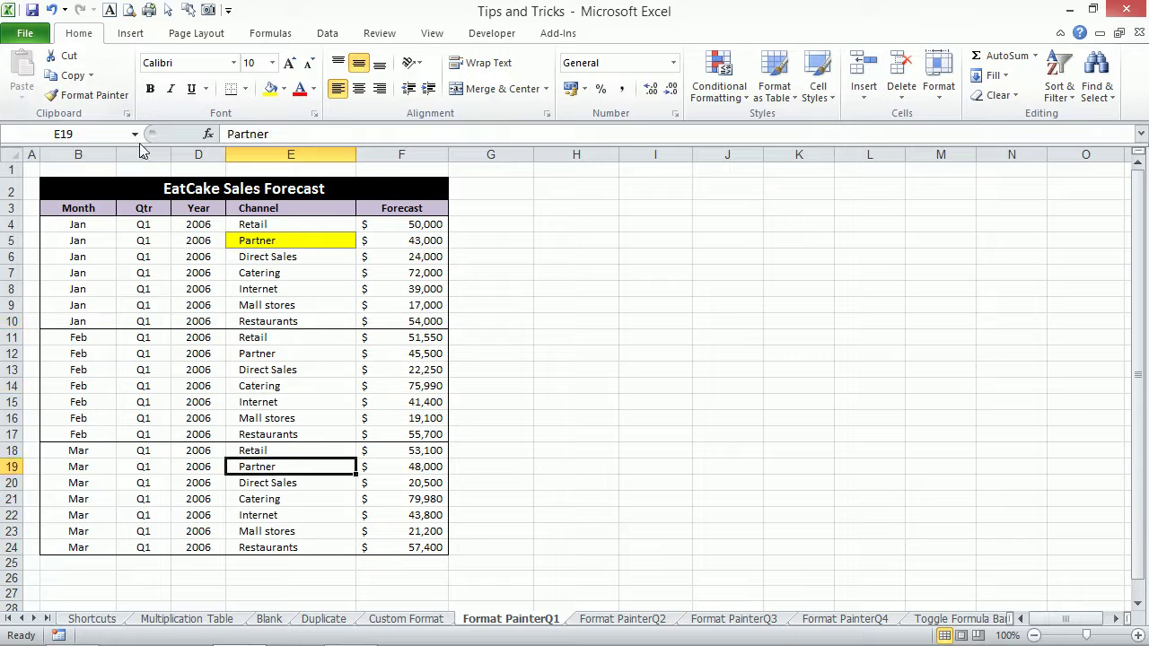
Format-paint E5's yellow fill onto E9 and E14, then undo both and reselect E5.
{"action": "left_click", "coordinate": [285, 241]}
{"action": "left_click", "coordinate": [101, 96]}
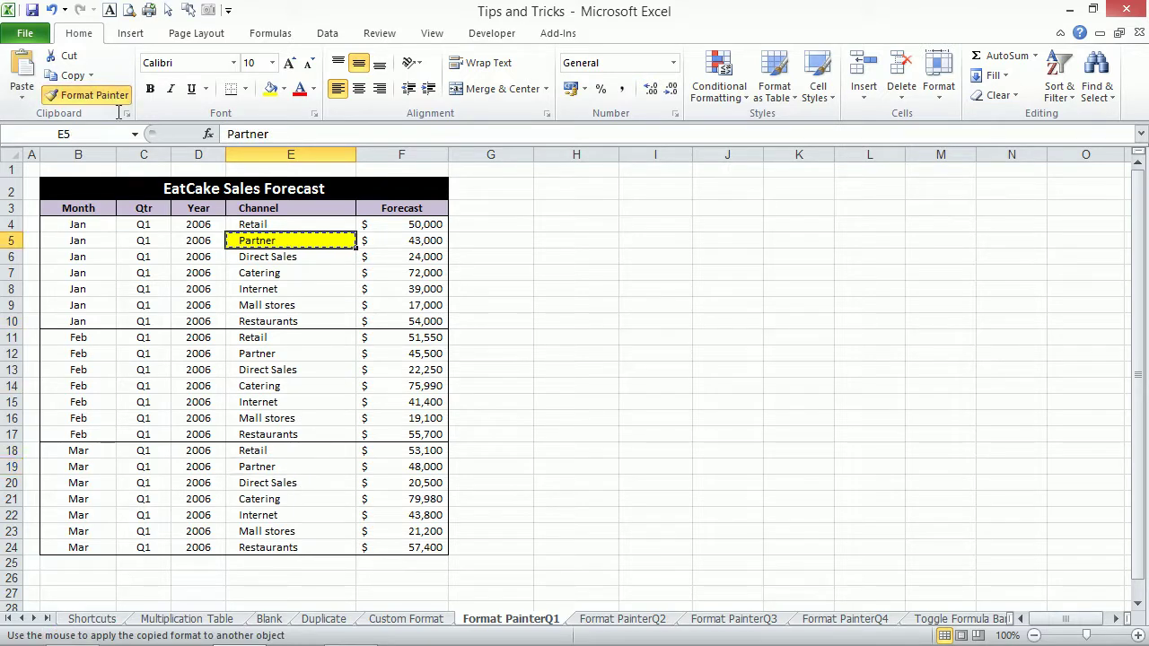
{"action": "left_click", "coordinate": [274, 304]}
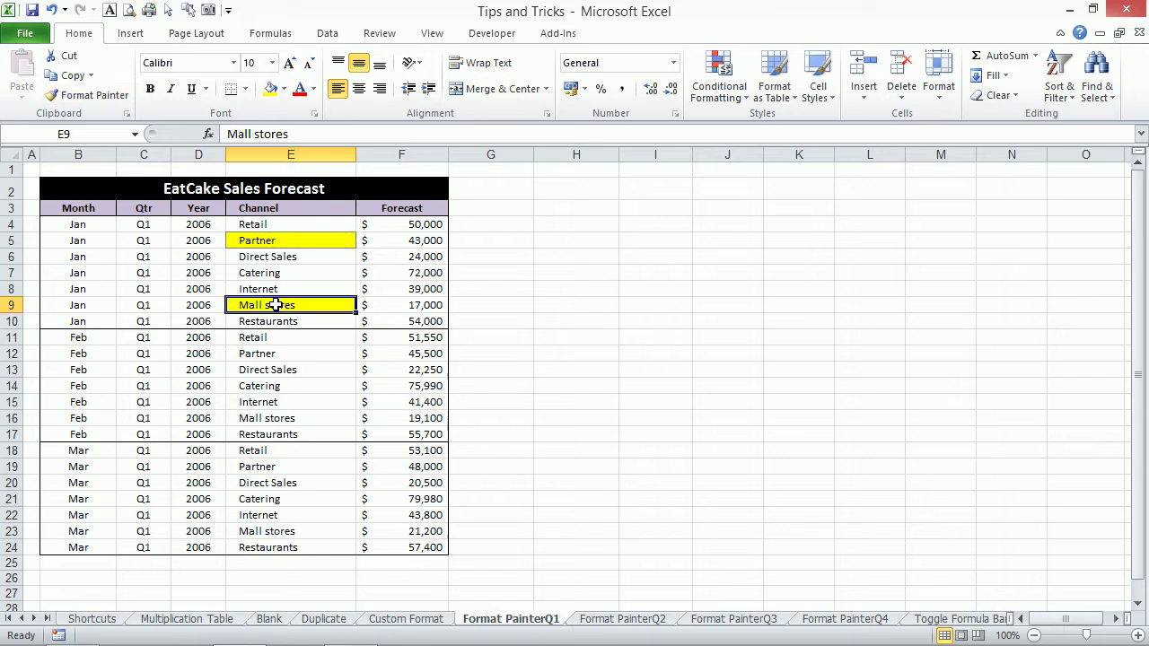
{"action": "left_click", "coordinate": [82, 95]}
{"action": "left_click", "coordinate": [265, 386]}
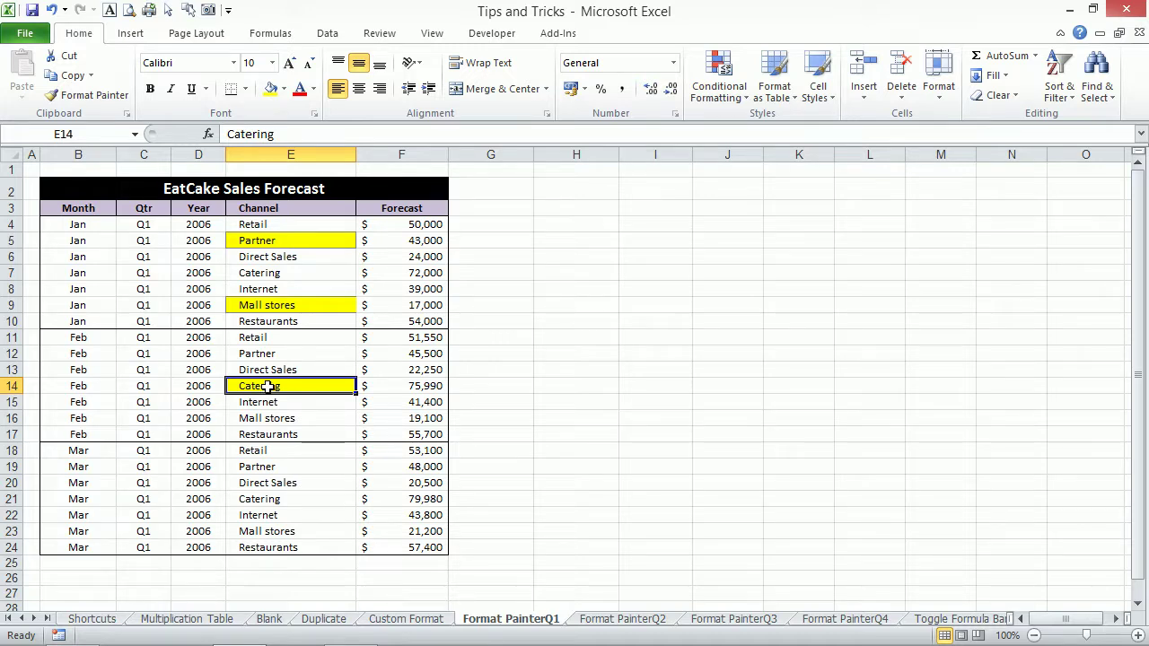
{"action": "key", "text": "ctrl+z"}
{"action": "key", "text": "ctrl+z"}
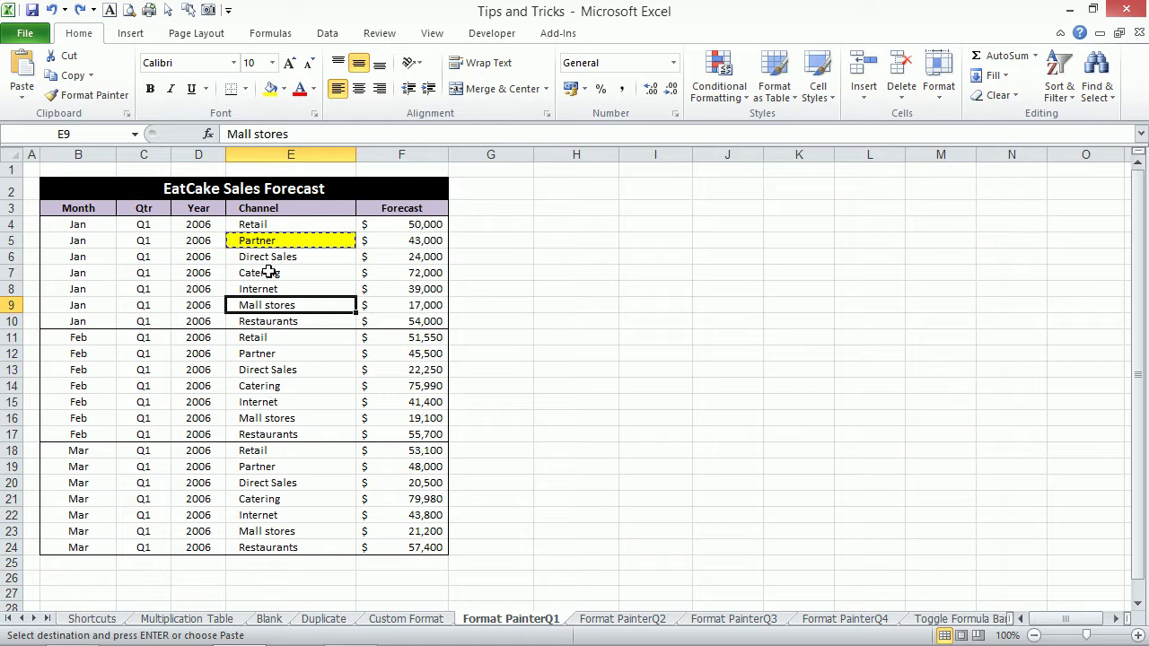
{"action": "left_click", "coordinate": [264, 244]}
Paint E5's yellow fill onto Channel cells E7, E12, E15, E18, E21 and E23.
{"action": "key", "text": "Escape"}
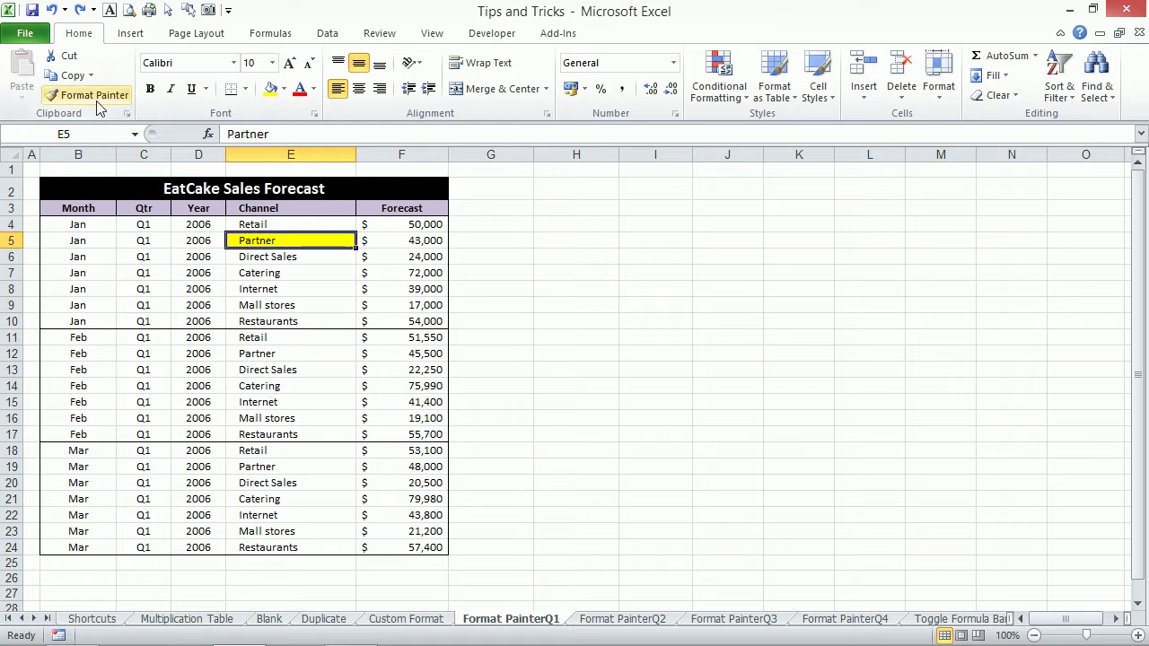
{"action": "left_click", "coordinate": [93, 95]}
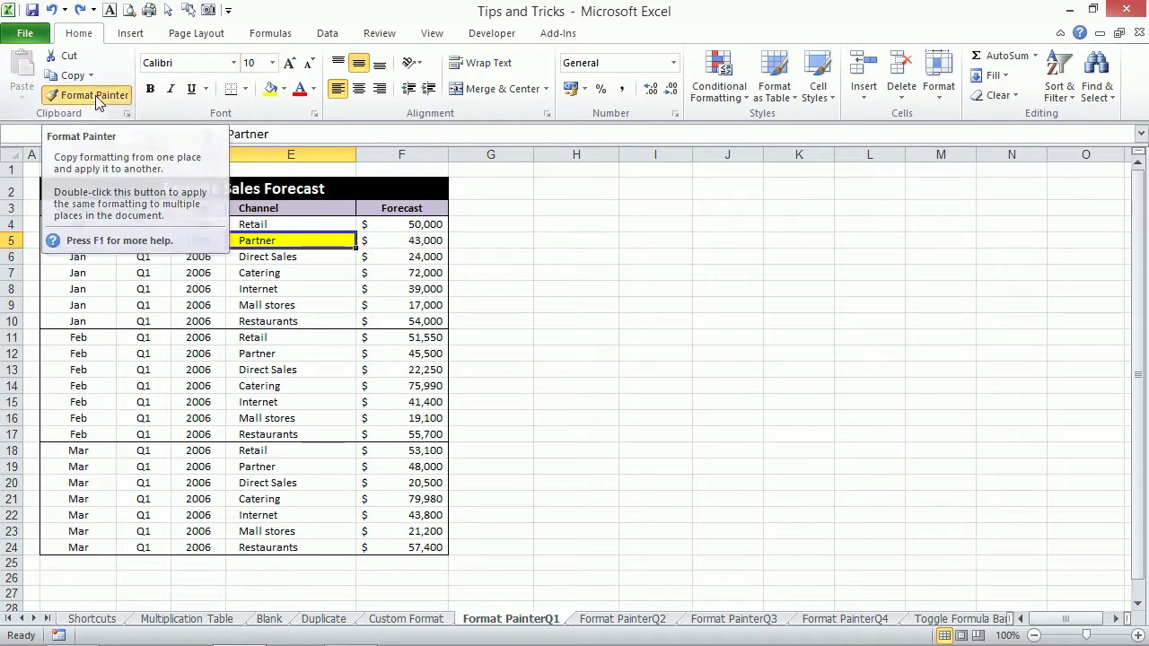
{"action": "left_click", "coordinate": [279, 274]}
{"action": "left_click", "coordinate": [277, 355]}
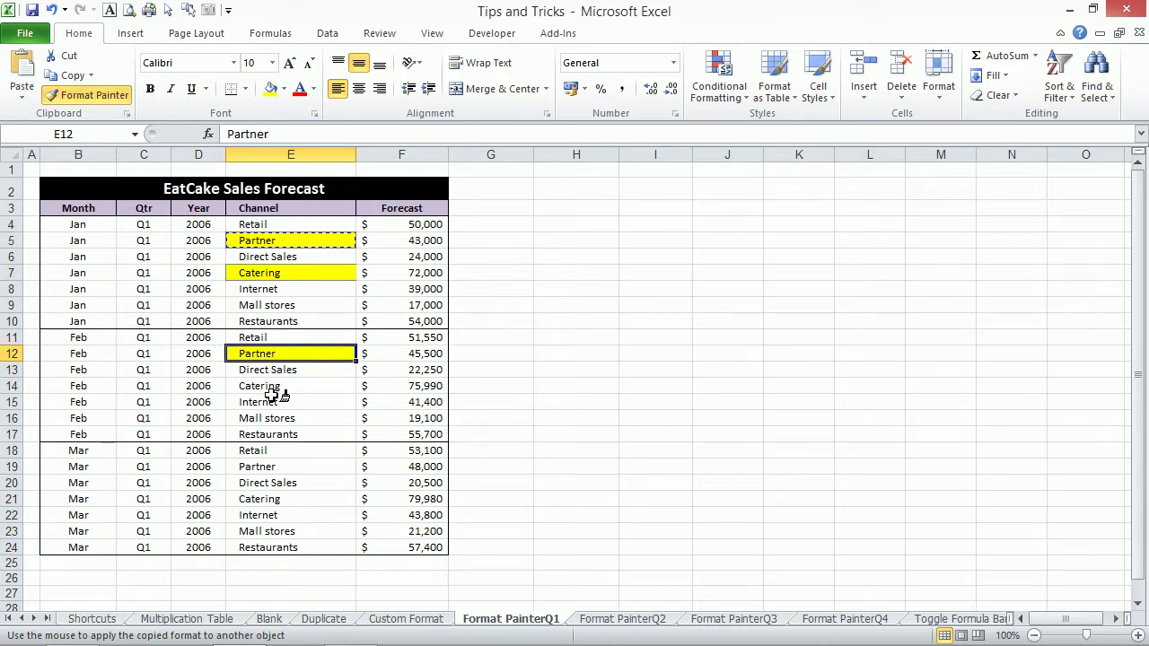
{"action": "left_click", "coordinate": [276, 399]}
{"action": "left_click", "coordinate": [282, 454]}
{"action": "left_click", "coordinate": [279, 498]}
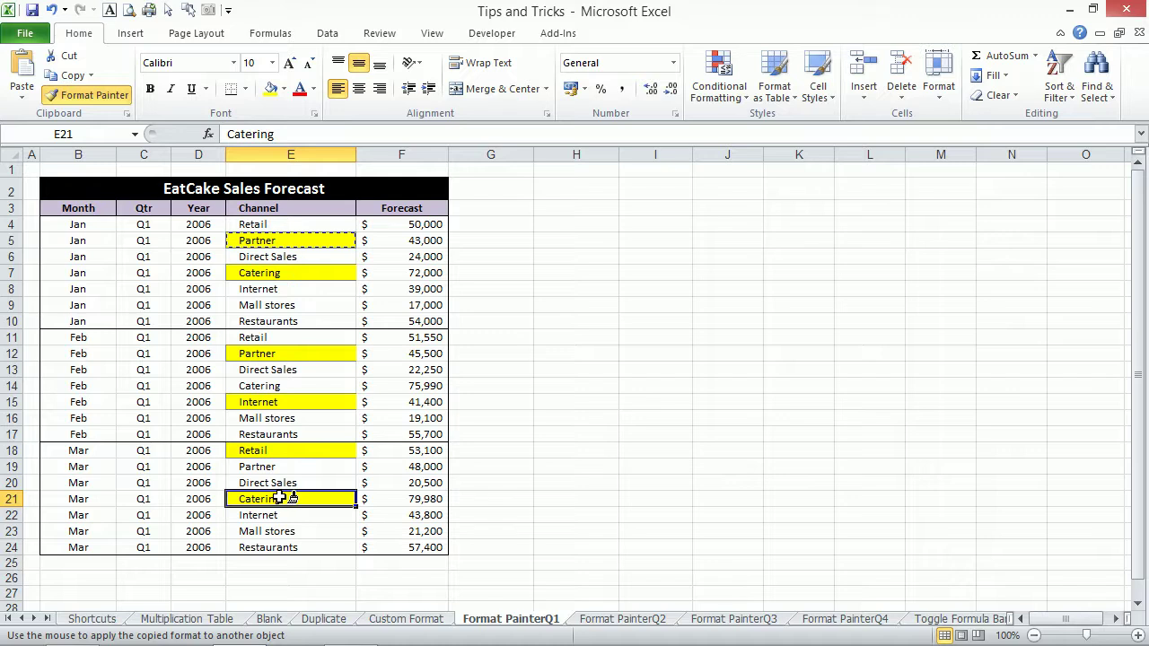
{"action": "left_click", "coordinate": [273, 530]}
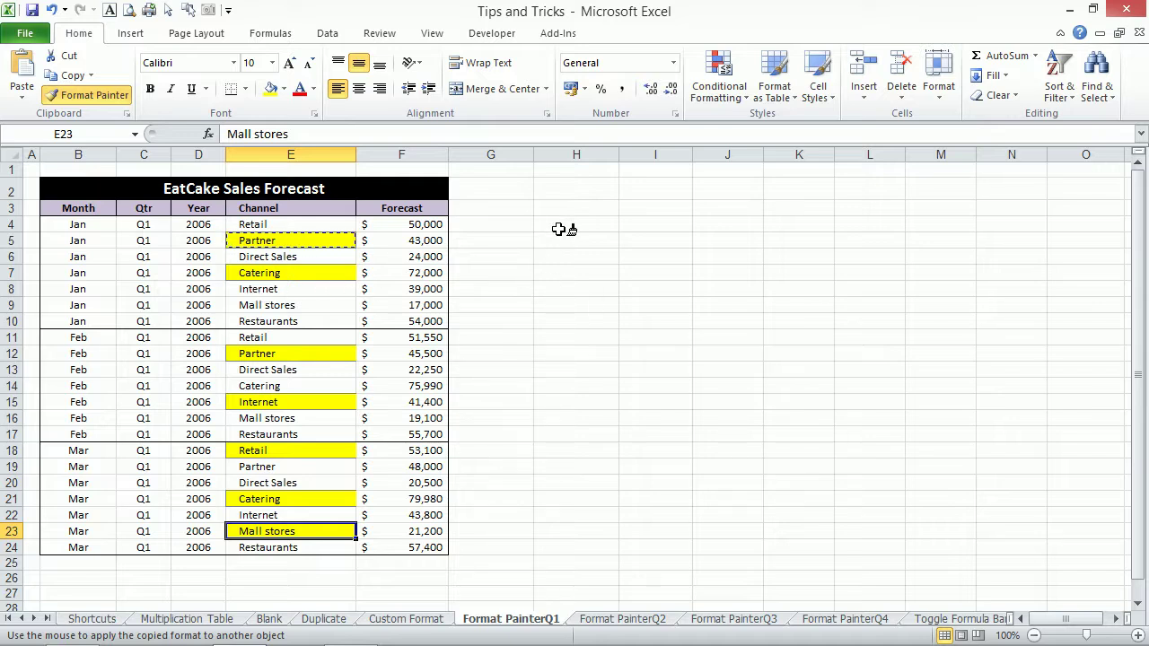
{"action": "key", "text": "Escape"}
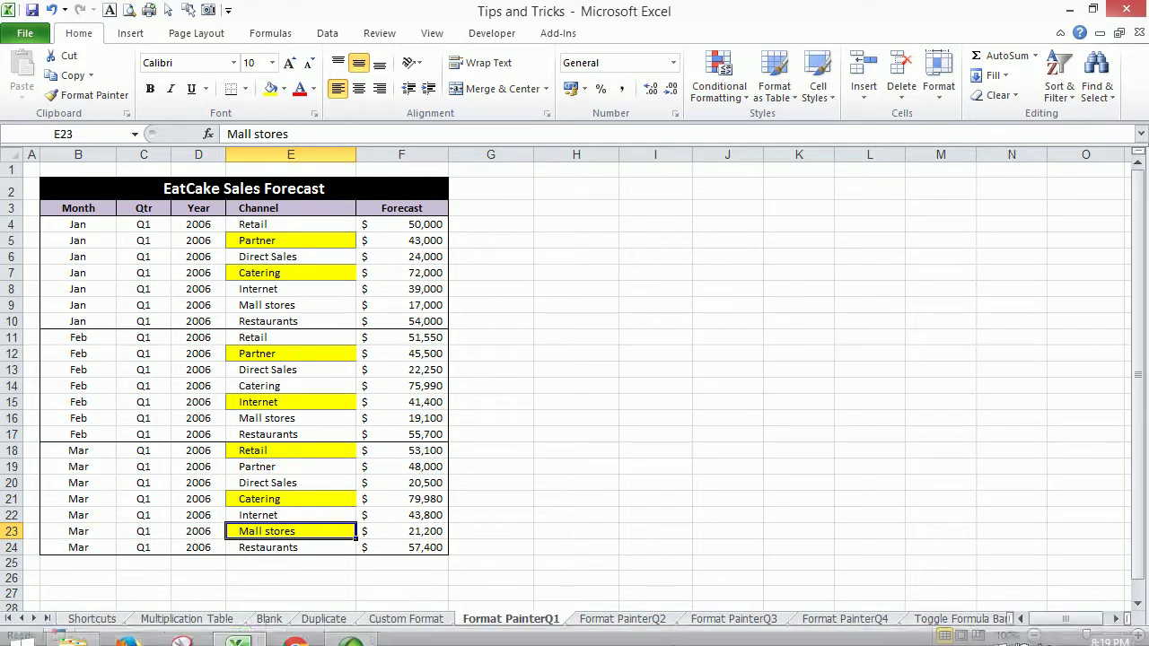
Look through the Format PainterQ2, Q3 and Q4 sheets and return to Format PainterQ1.
{"action": "left_click", "coordinate": [617, 620]}
{"action": "left_click", "coordinate": [525, 619]}
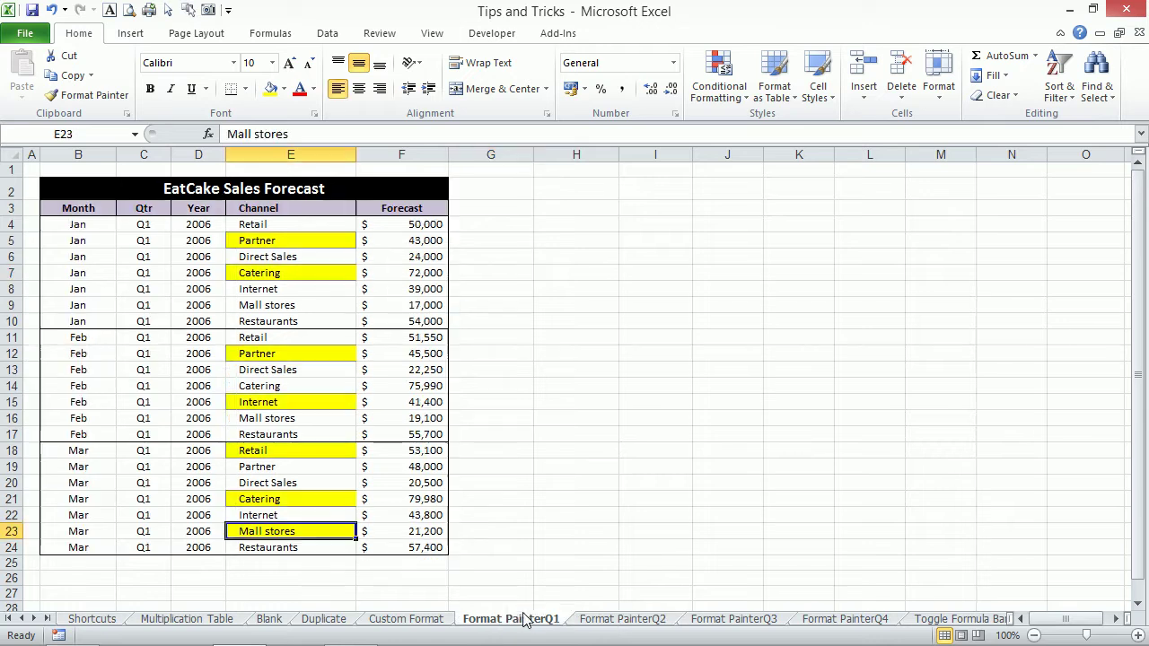
{"action": "left_click", "coordinate": [614, 623]}
{"action": "left_click", "coordinate": [722, 621]}
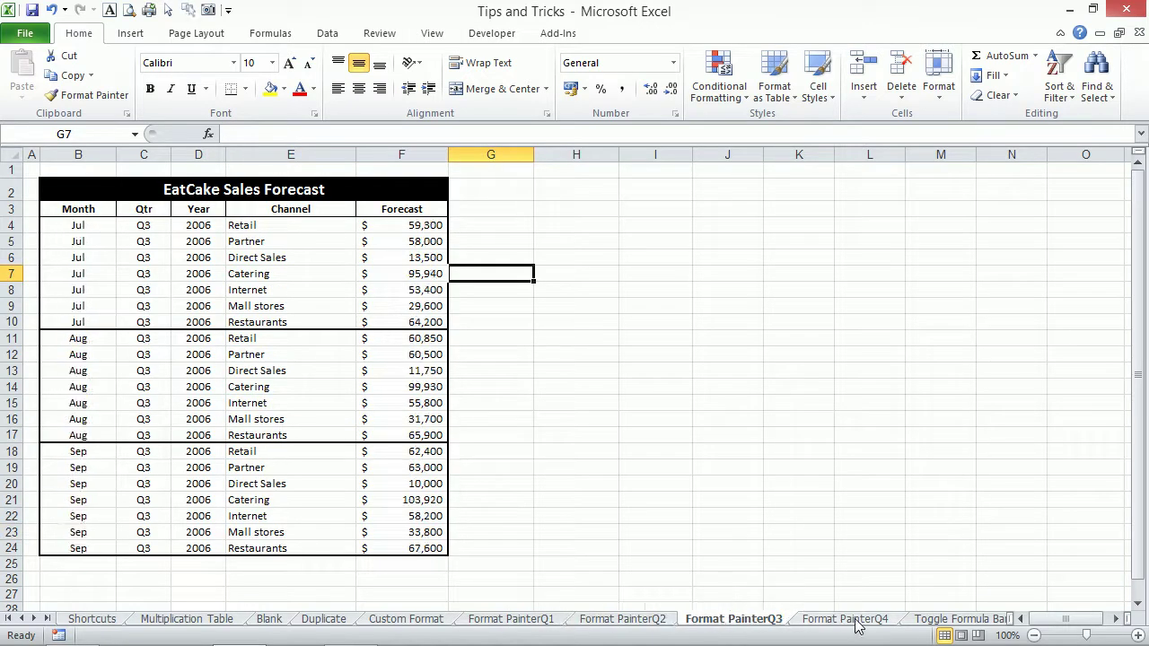
{"action": "left_click", "coordinate": [843, 622]}
{"action": "left_click", "coordinate": [733, 621]}
{"action": "left_click", "coordinate": [644, 621]}
{"action": "left_click", "coordinate": [545, 621]}
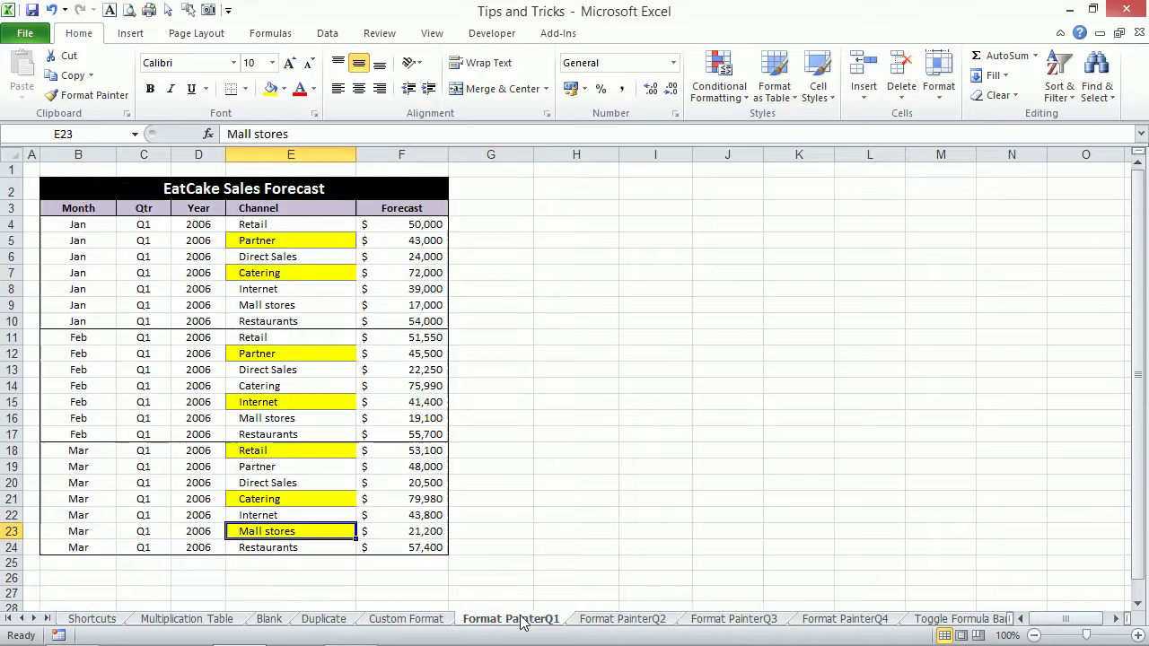
Set Channel cells E5:E23 to No Fill after an undone plain-format painting from E4.
{"action": "left_click", "coordinate": [306, 225]}
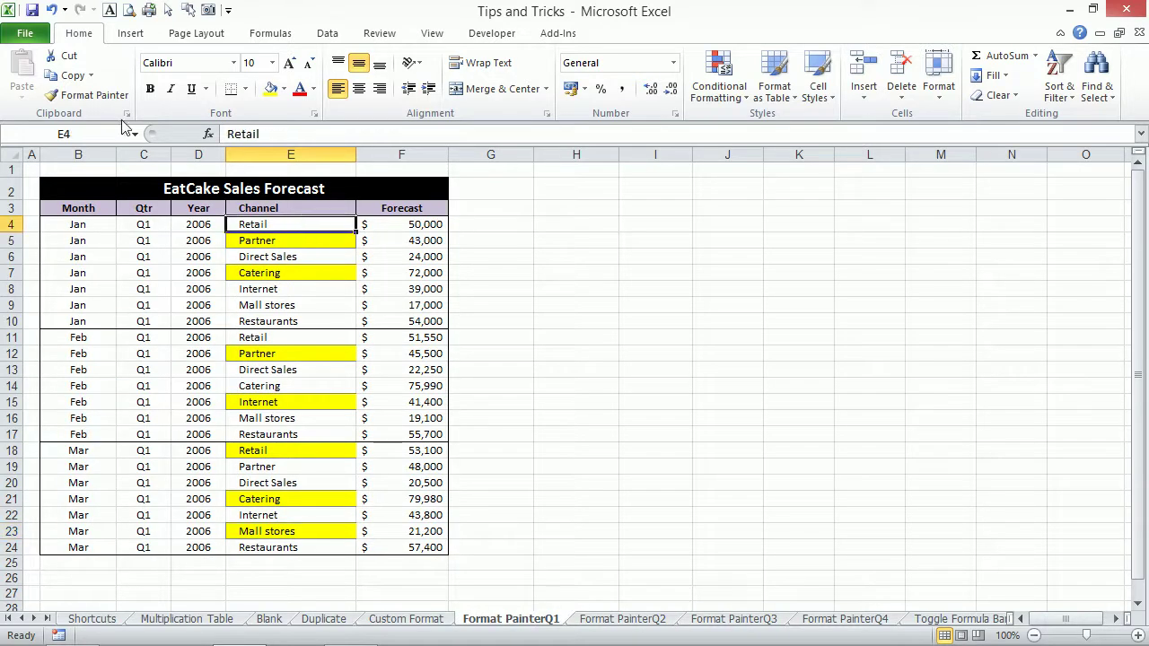
{"action": "left_click", "coordinate": [90, 95]}
{"action": "left_click_drag", "start_coordinate": [308, 241], "coordinate": [328, 533]}
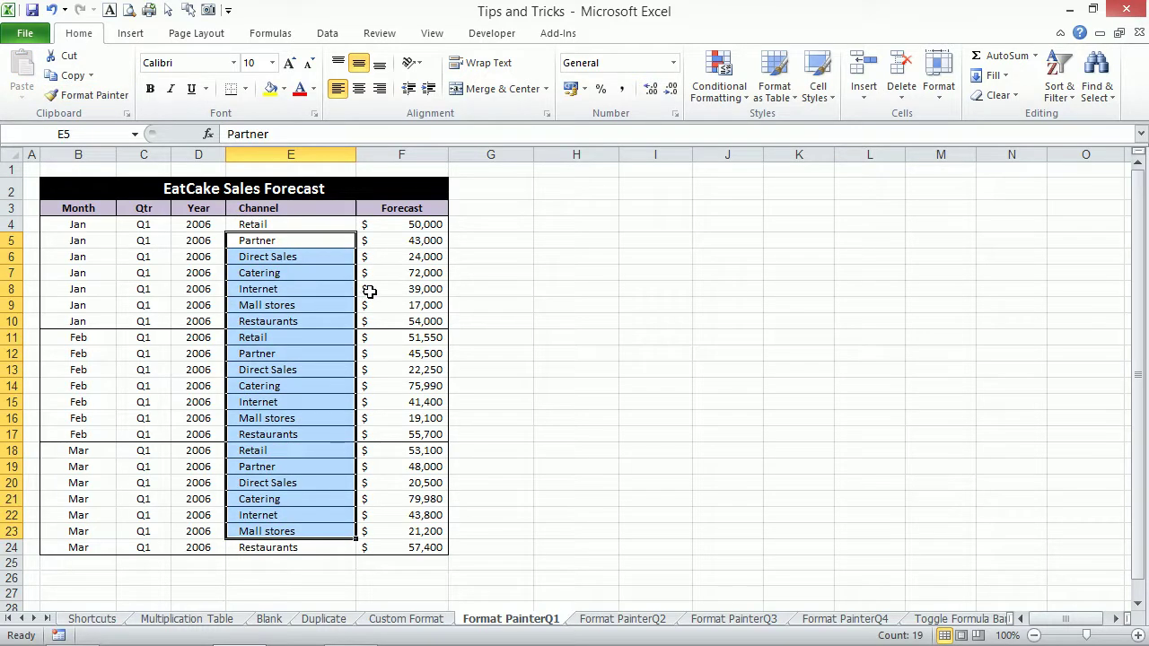
{"action": "key", "text": "ctrl+z"}
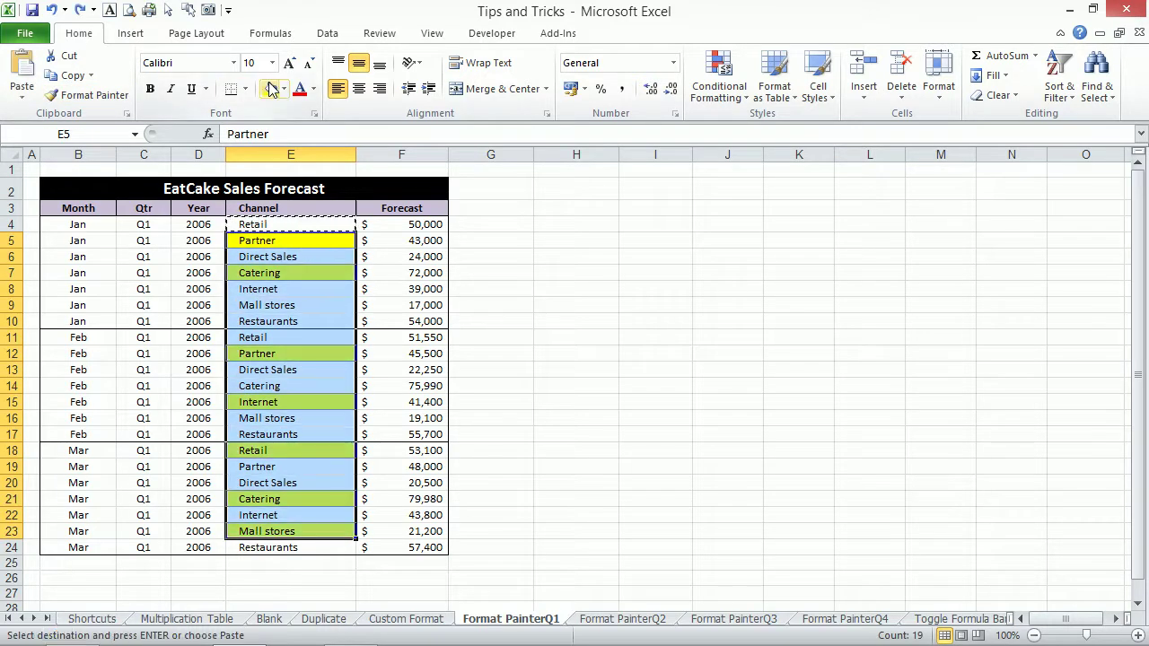
{"action": "left_click", "coordinate": [284, 89]}
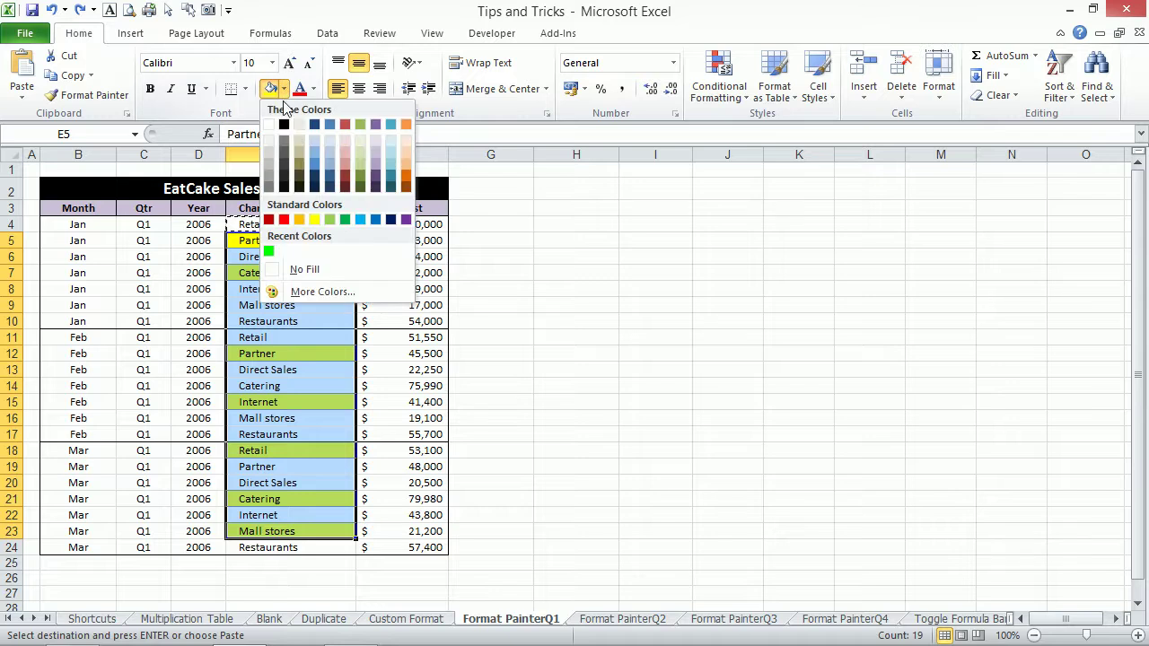
{"action": "left_click", "coordinate": [316, 269]}
{"action": "left_click", "coordinate": [413, 243]}
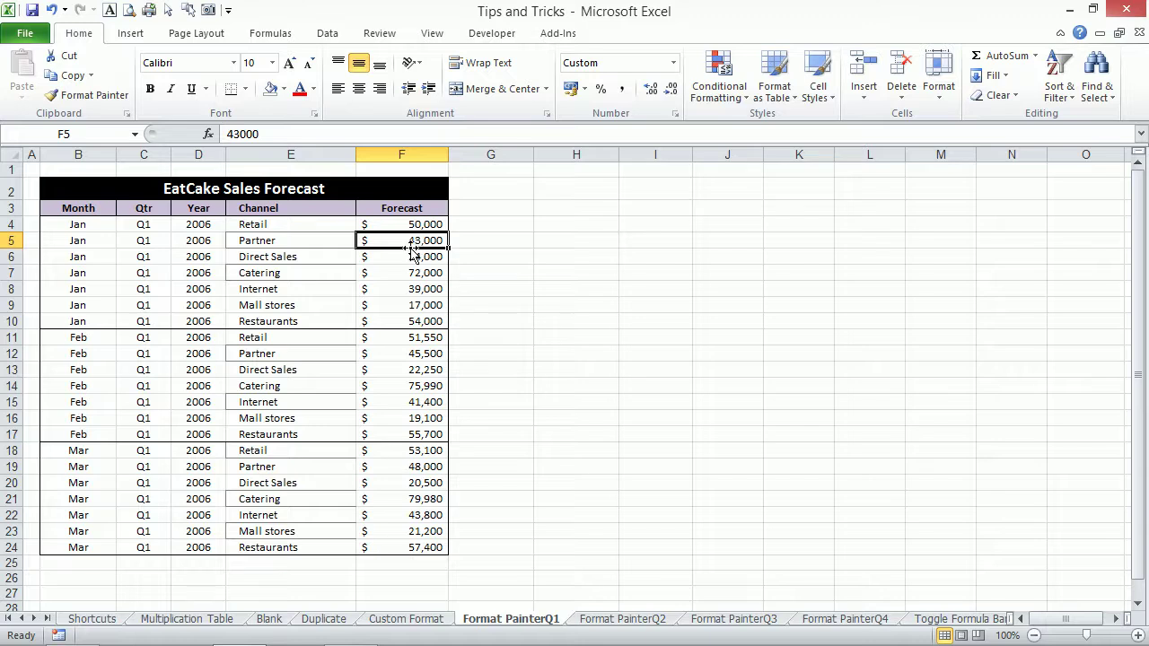
Look through the Q2, Q3 and Q4 sheets and return to Format PainterQ1.
{"action": "left_click", "coordinate": [601, 619]}
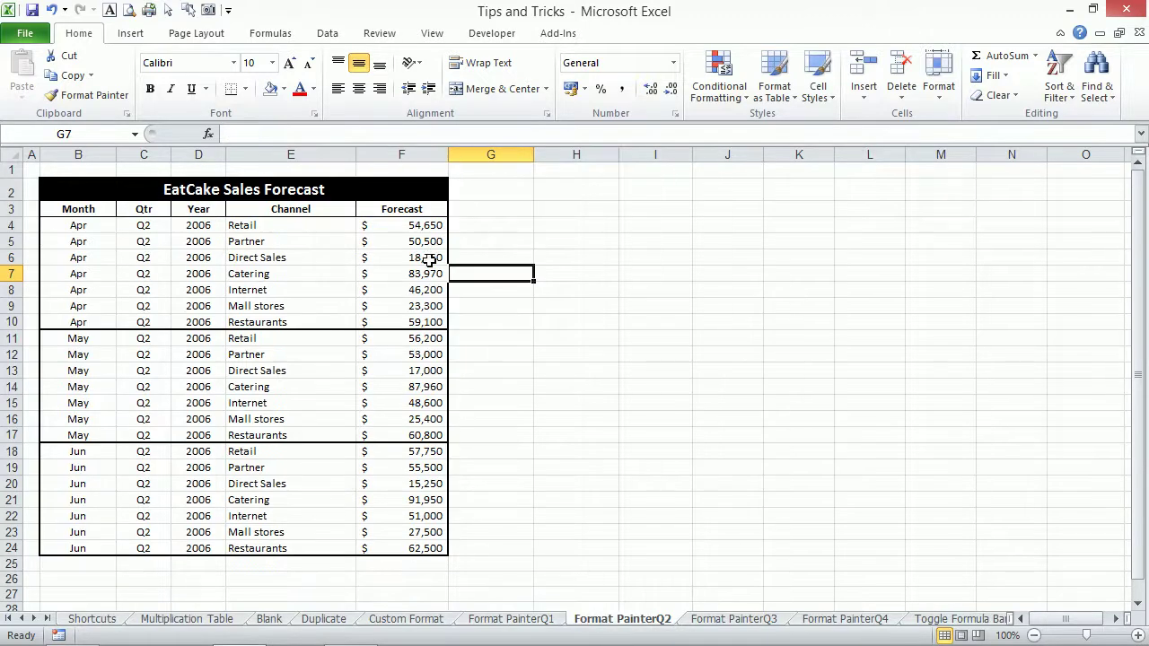
{"action": "left_click", "coordinate": [736, 619]}
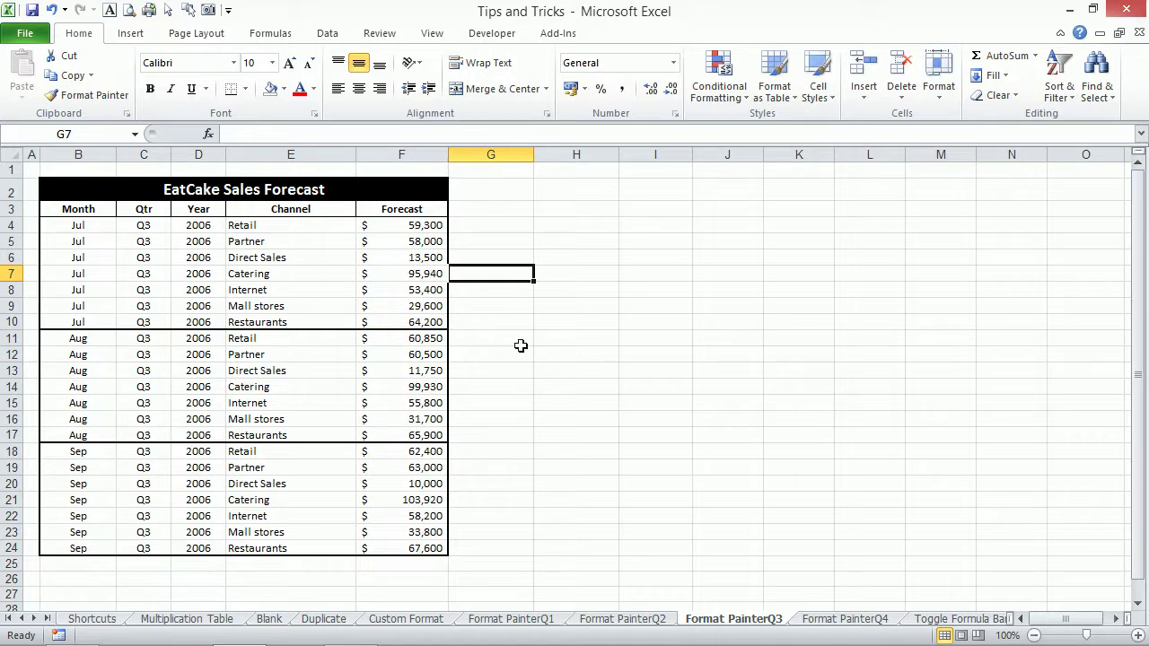
{"action": "left_click", "coordinate": [841, 621]}
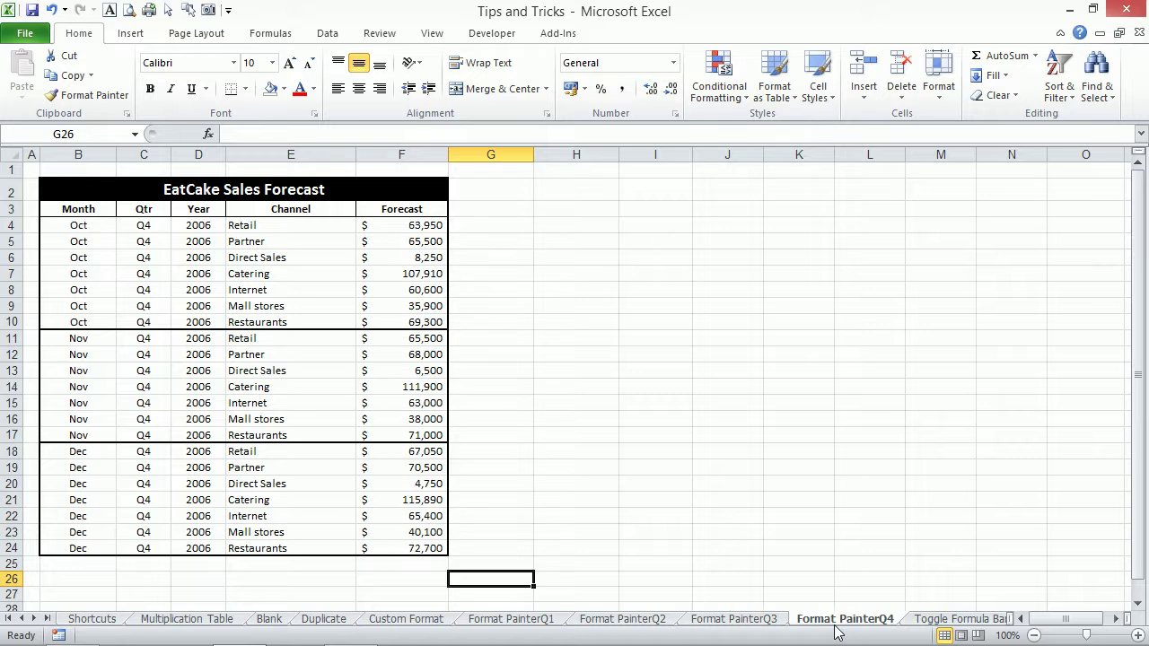
{"action": "left_click", "coordinate": [538, 619]}
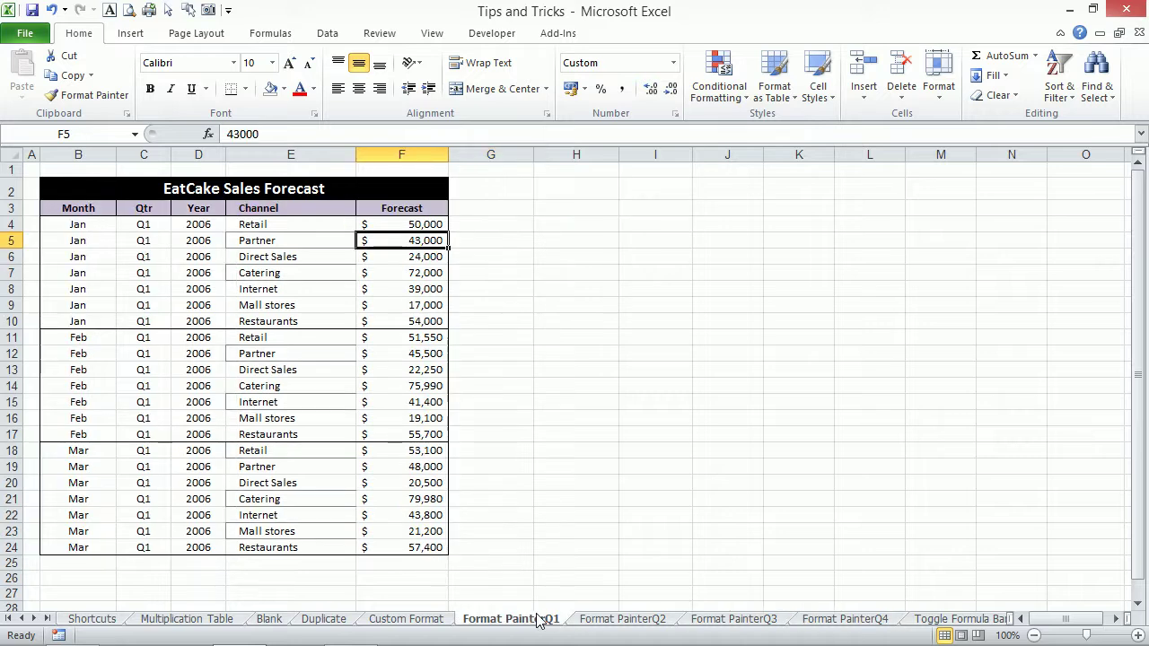
Format Q1 Forecast cells F4:F24 as Currency with the AED symbol, then view Format PainterQ2.
{"action": "left_click_drag", "start_coordinate": [392, 225], "coordinate": [395, 542]}
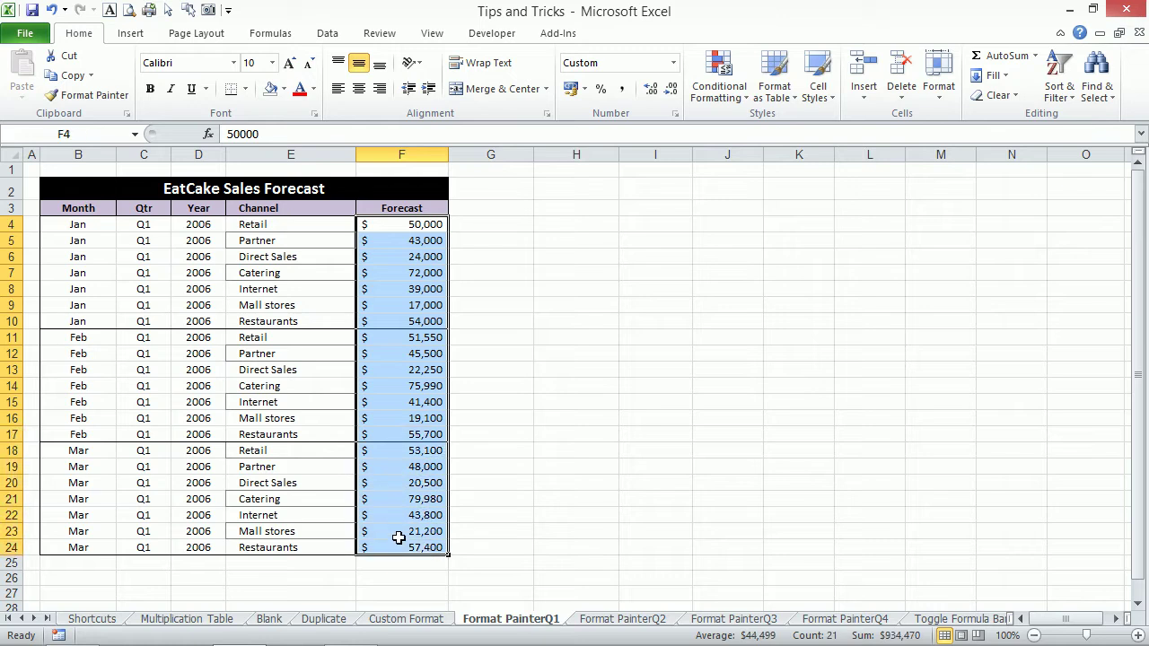
{"action": "key", "text": "ctrl+1"}
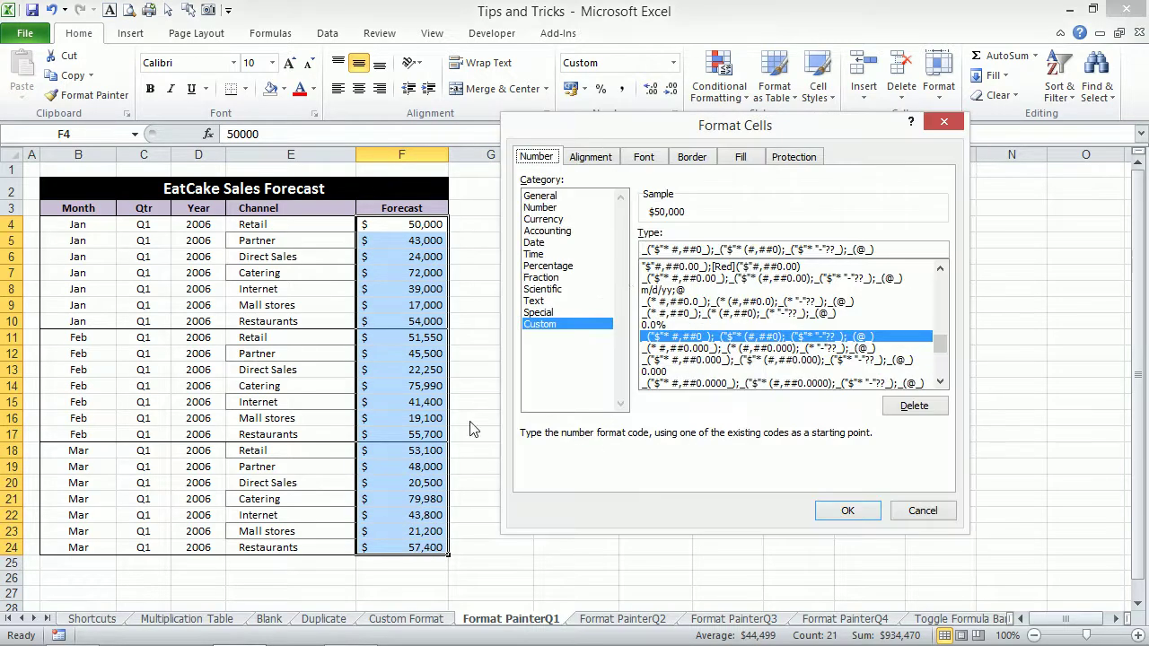
{"action": "left_click", "coordinate": [545, 220]}
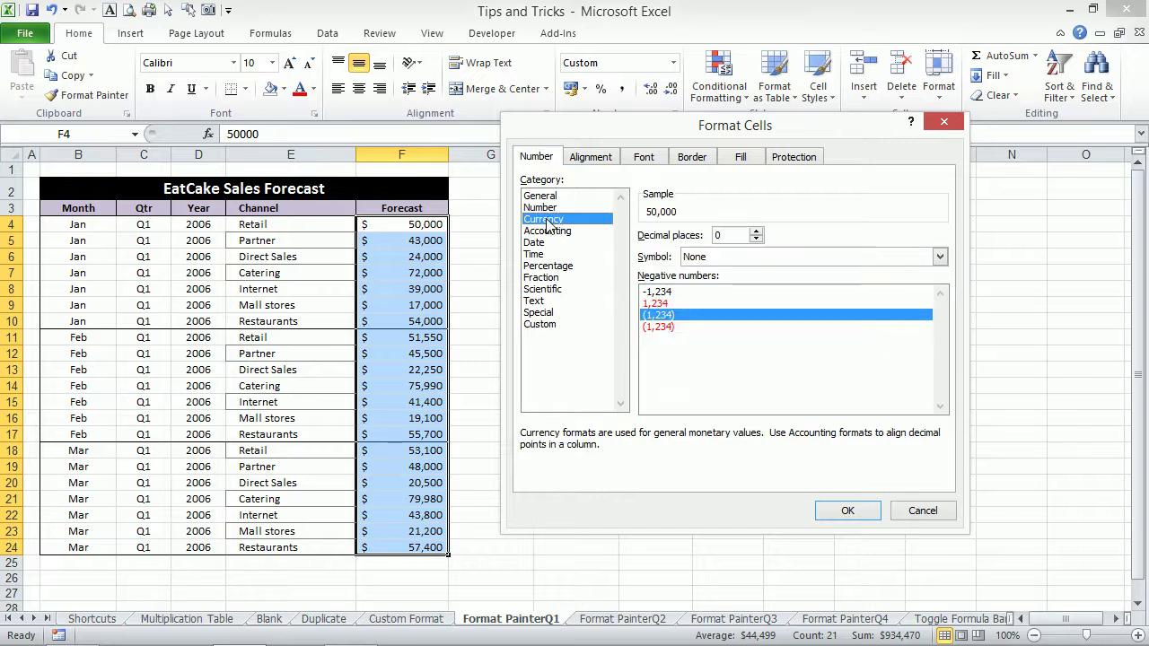
{"action": "left_click", "coordinate": [940, 258]}
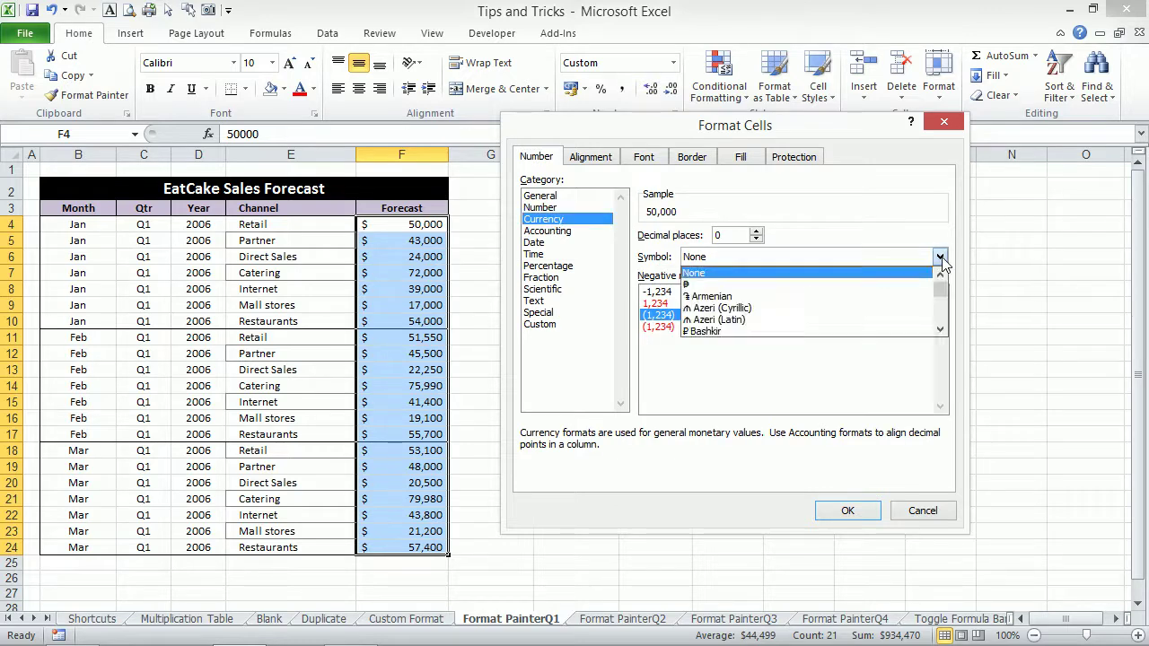
{"action": "key", "text": "a"}
{"action": "key", "text": "a"}
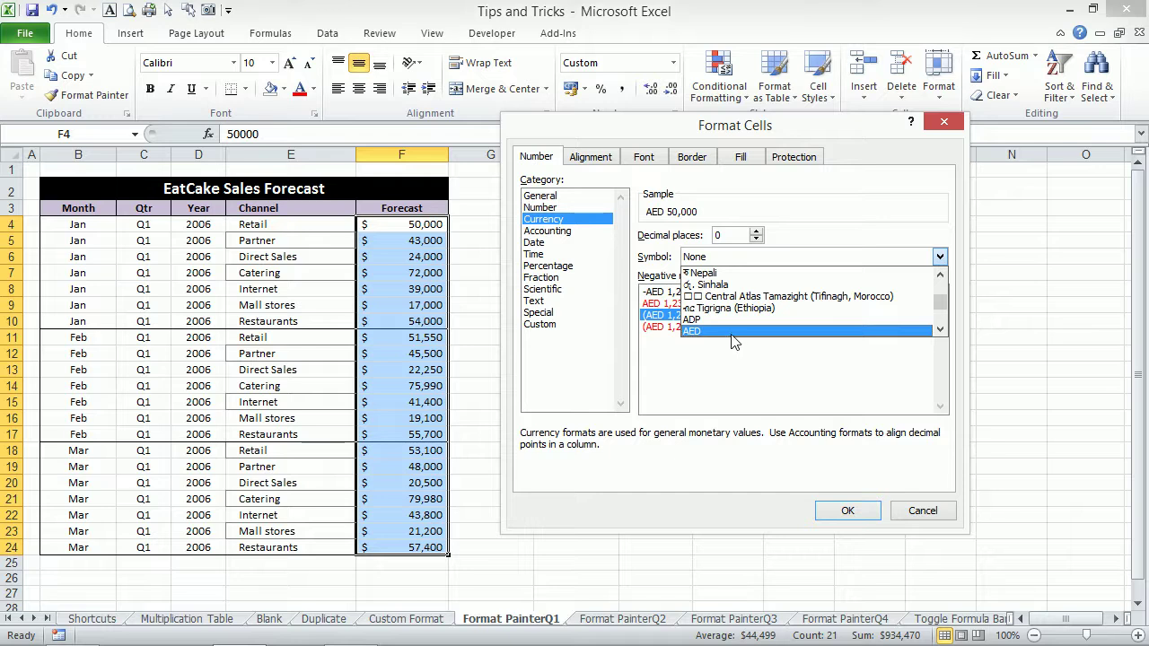
{"action": "left_click", "coordinate": [731, 332]}
{"action": "left_click", "coordinate": [843, 511]}
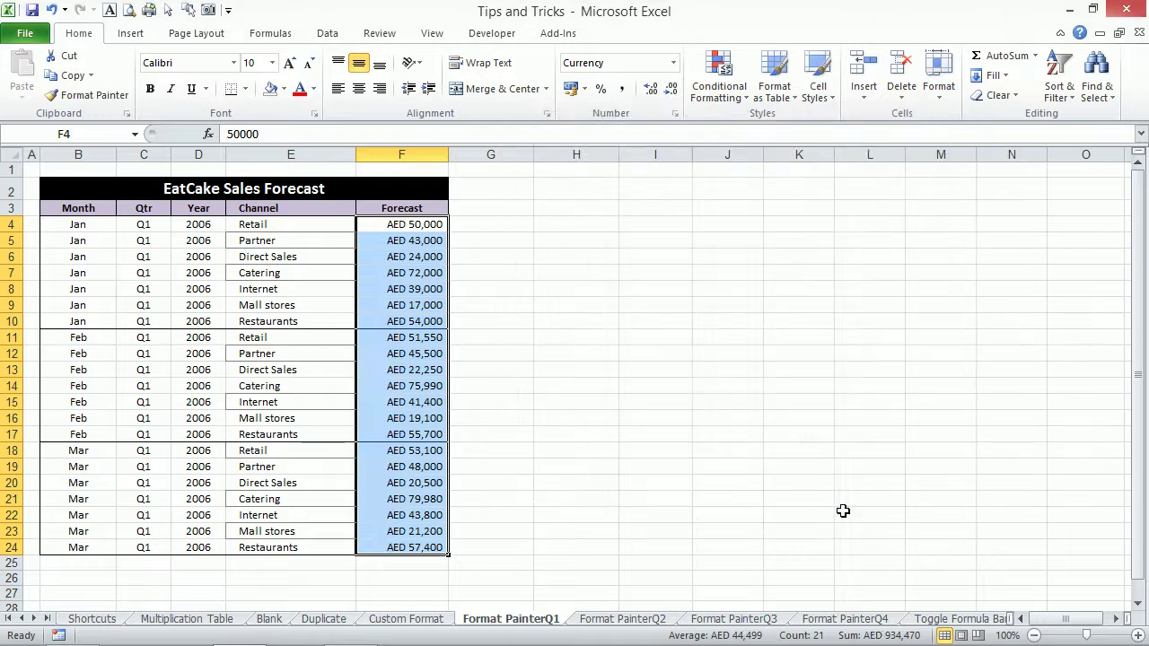
{"action": "left_click", "coordinate": [603, 620]}
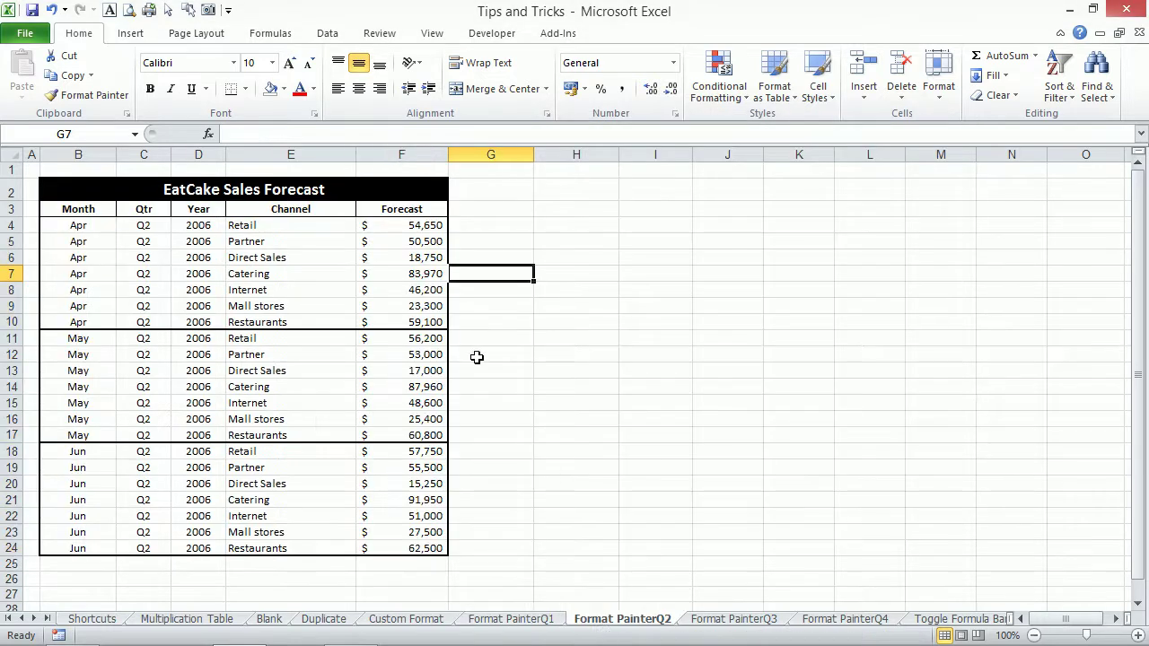
Apply AED currency to the Q2 and Q3 Forecast ranges F4:F24, then undo back to dollars.
{"action": "left_click_drag", "start_coordinate": [410, 228], "coordinate": [405, 543]}
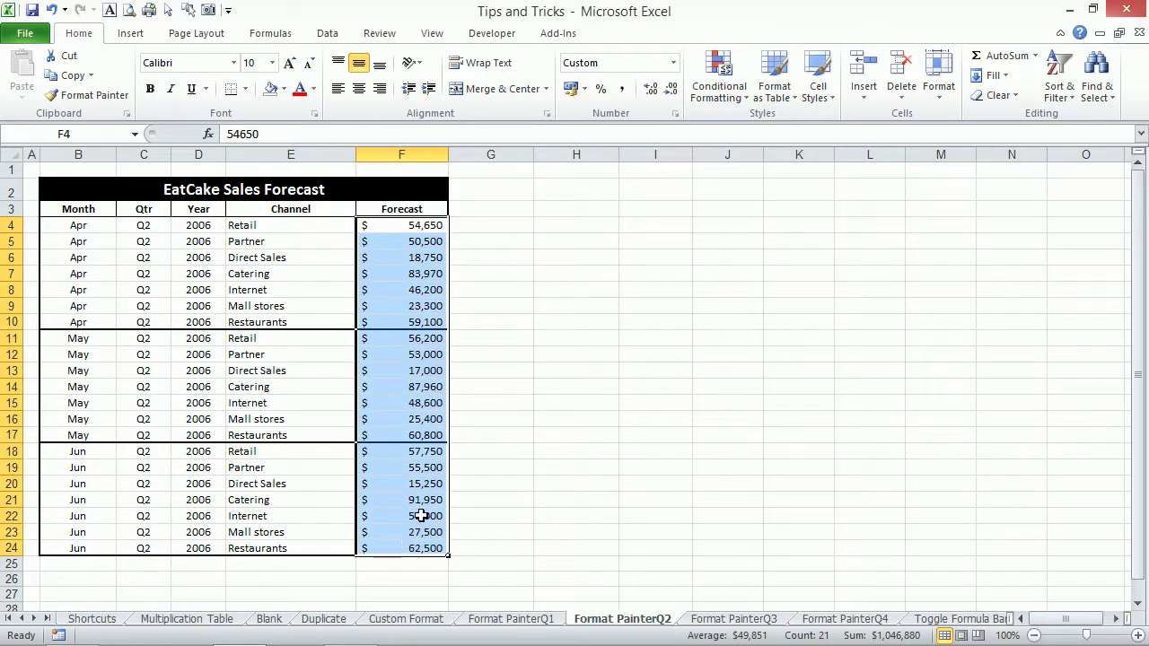
{"action": "key", "text": "ctrl+shift+4"}
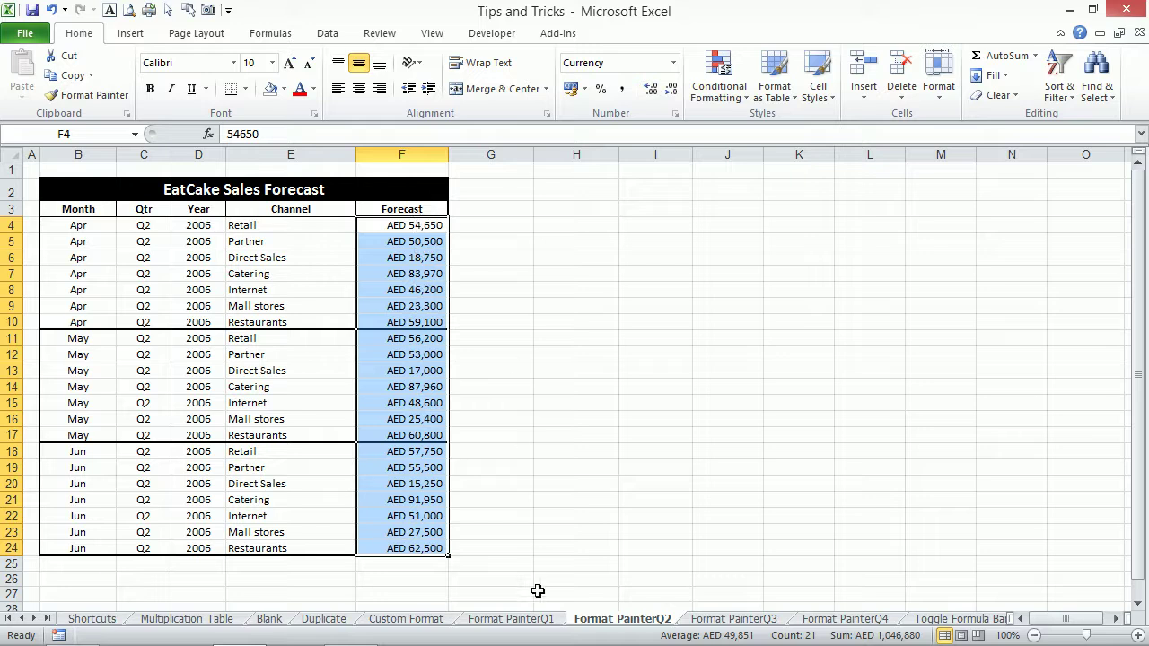
{"action": "left_click", "coordinate": [725, 619]}
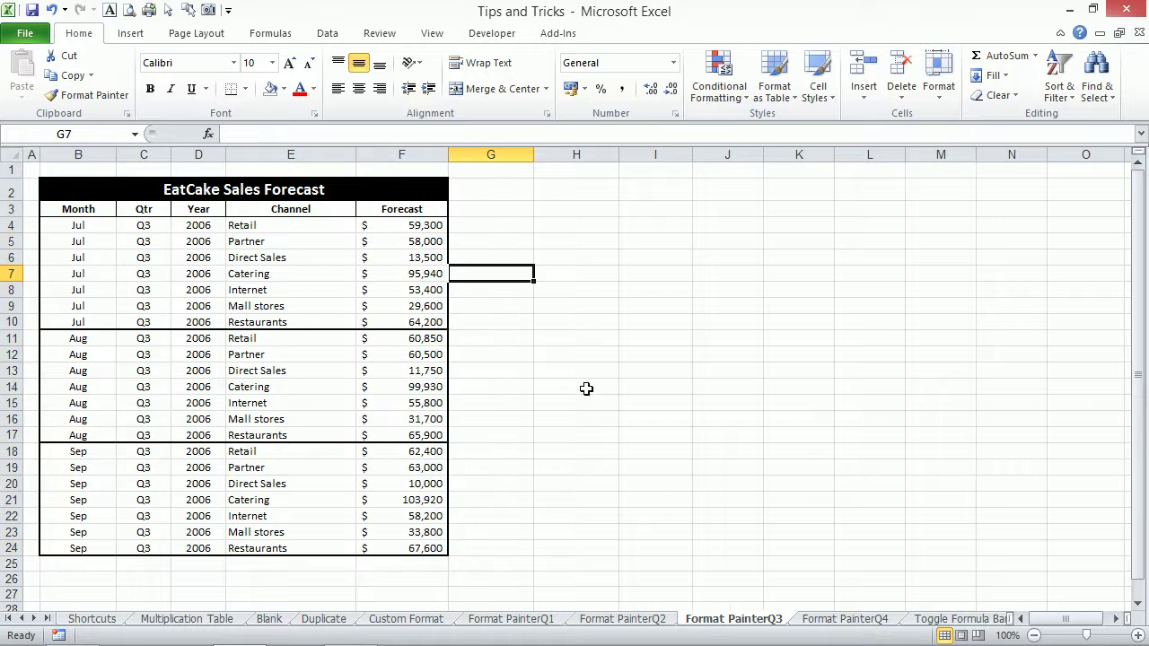
{"action": "left_click", "coordinate": [419, 227]}
{"action": "left_click_drag", "start_coordinate": [419, 227], "coordinate": [415, 535]}
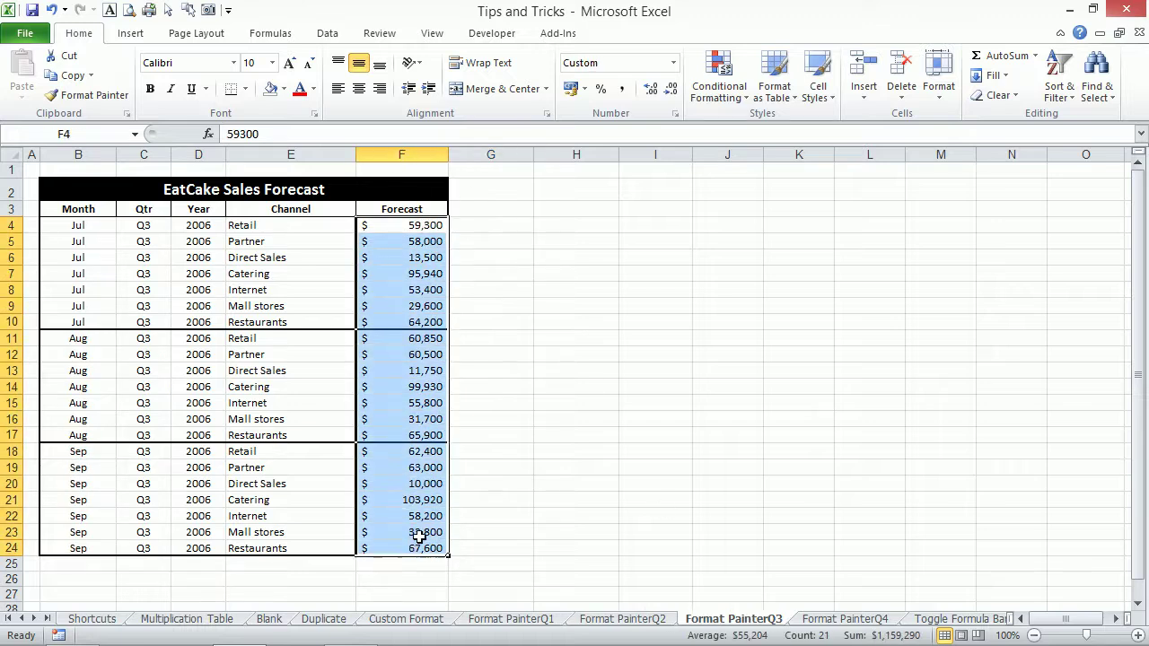
{"action": "key", "text": "F4"}
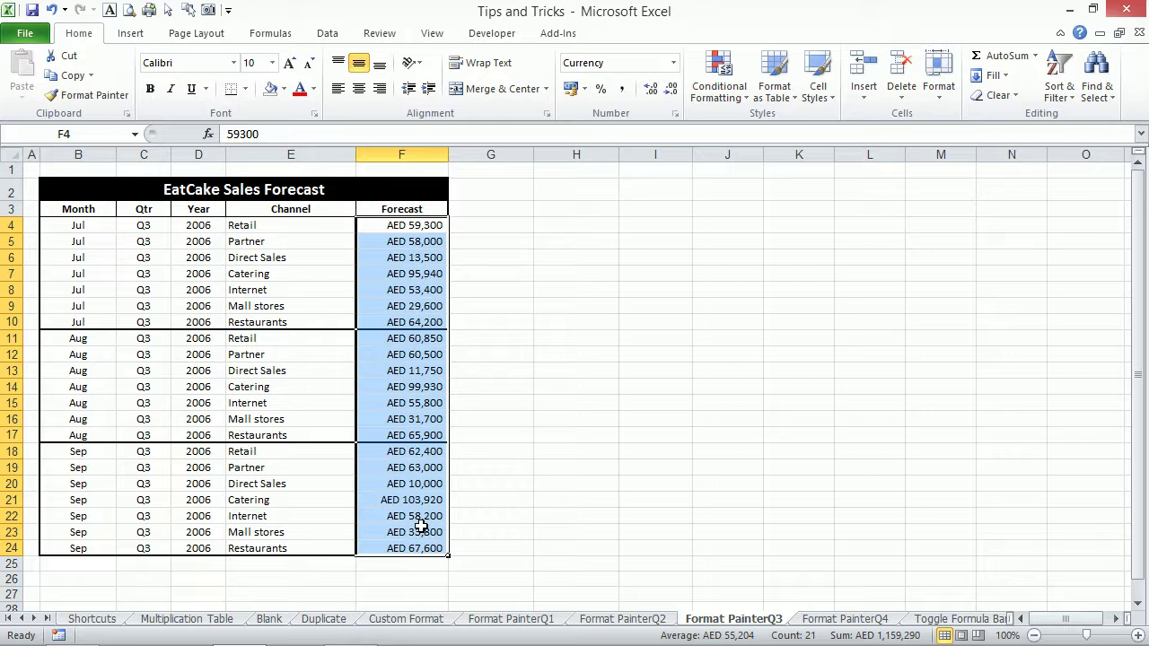
{"action": "key", "text": "ctrl+z"}
{"action": "key", "text": "ctrl+Page_Up"}
{"action": "key", "text": "ctrl+Page_Up"}
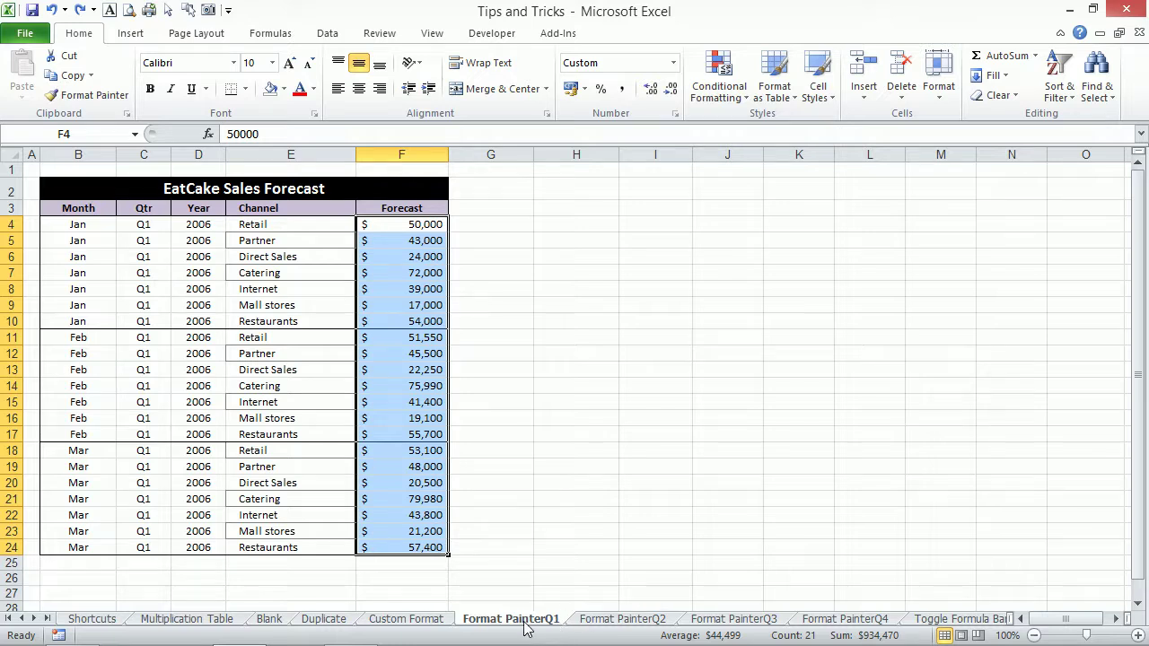
Group sheets Format PainterQ1 through Q4 and dismiss the notification panel.
{"action": "left_click", "coordinate": [857, 619], "text": "shift"}
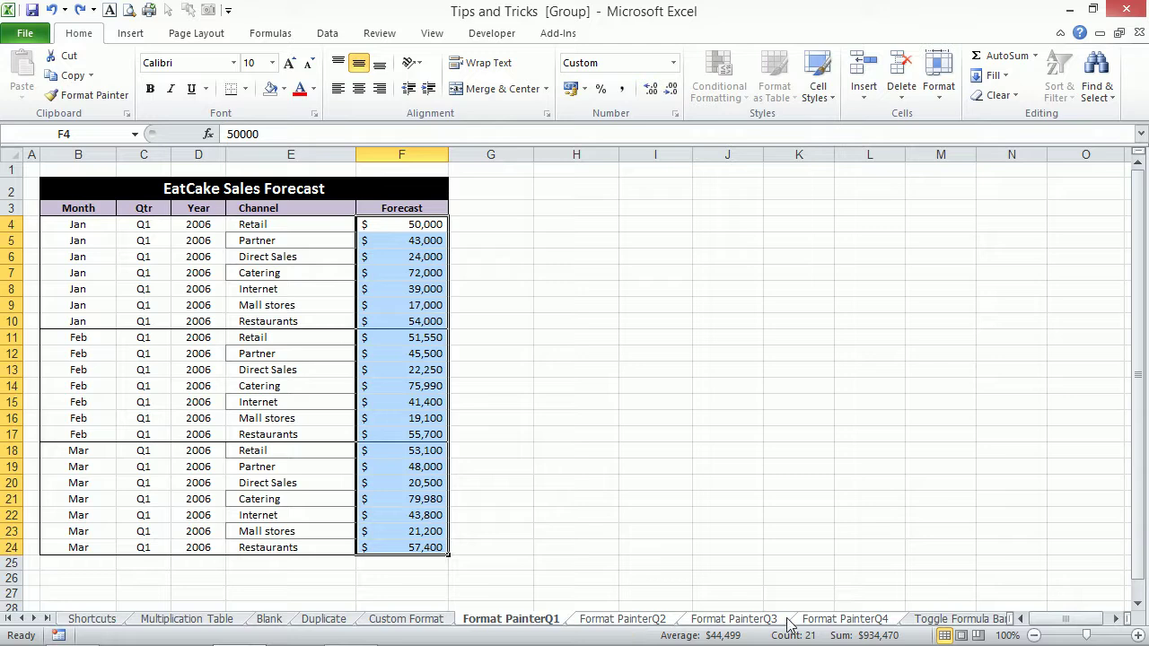
{"action": "left_click", "coordinate": [979, 632]}
{"action": "left_click", "coordinate": [404, 262]}
Format the selected Forecast amounts on the grouped sheets as Currency with the AED symbol.
{"action": "key", "text": "ctrl+1"}
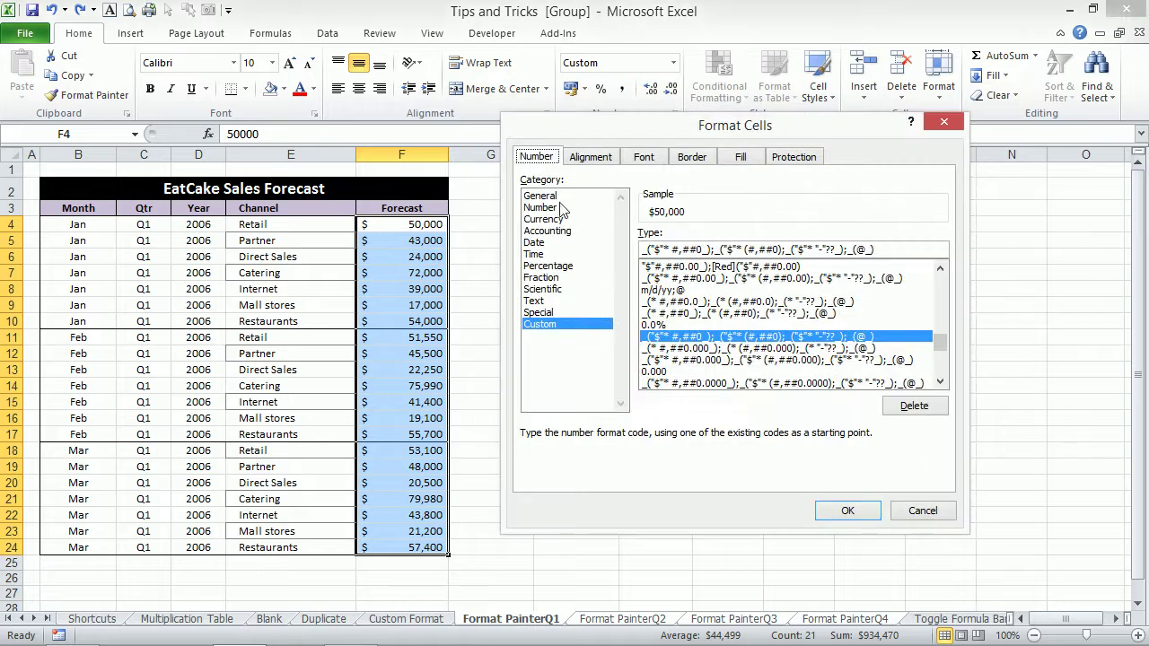
{"action": "left_click", "coordinate": [544, 219]}
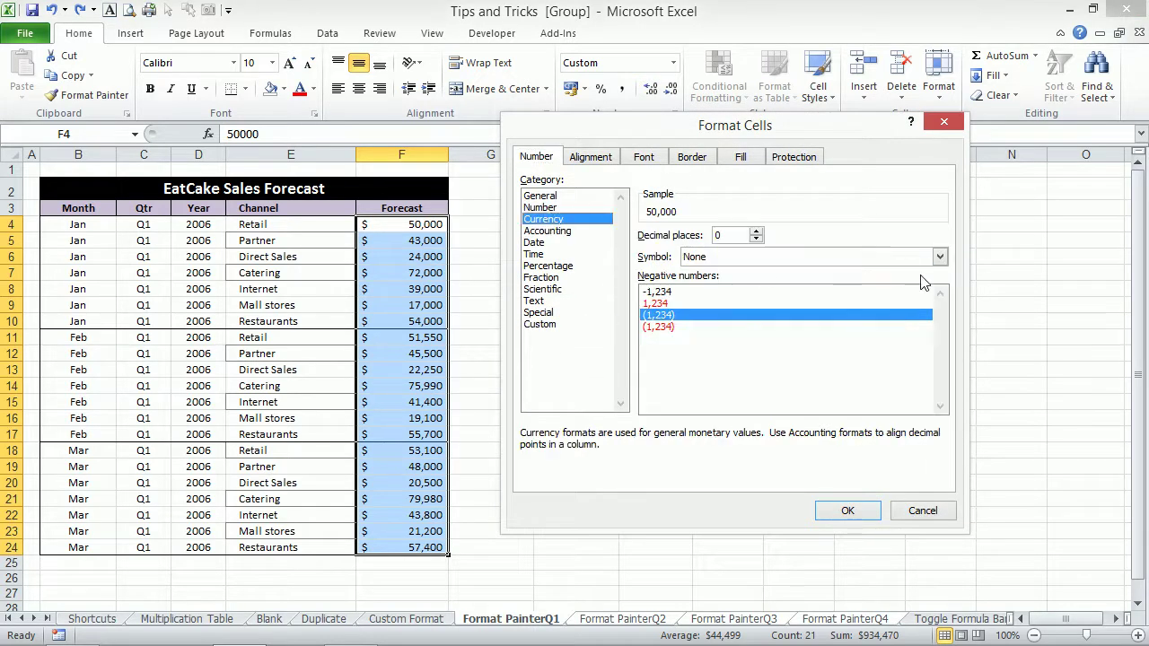
{"action": "left_click", "coordinate": [939, 257]}
{"action": "key", "text": "a"}
{"action": "key", "text": "a"}
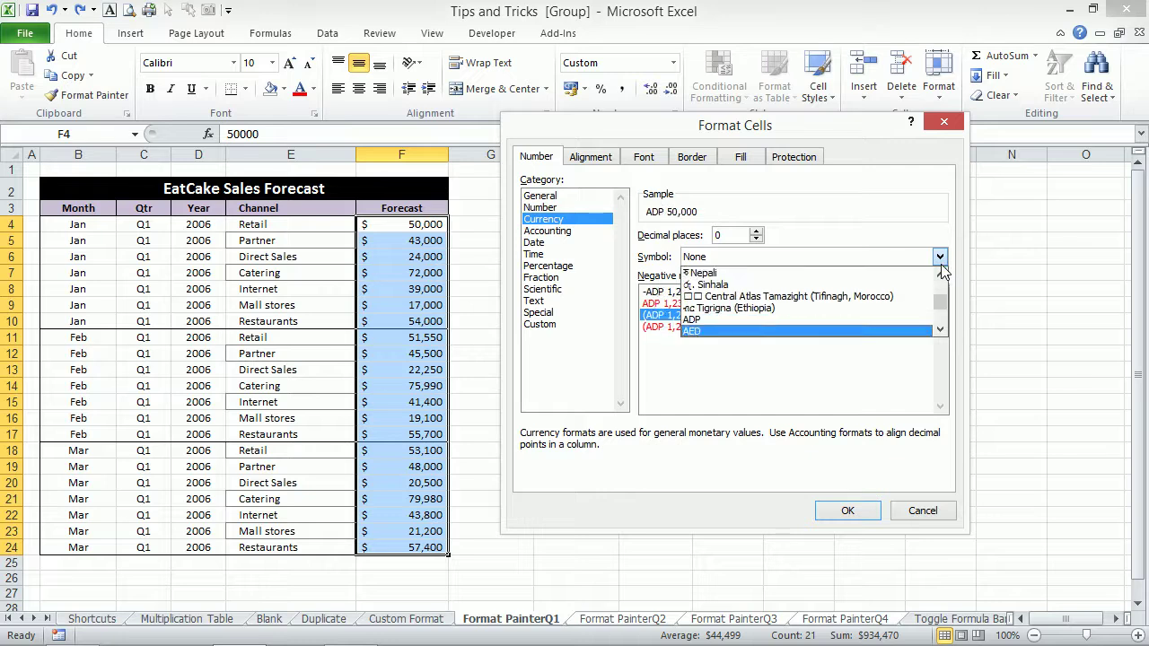
{"action": "left_click", "coordinate": [711, 330]}
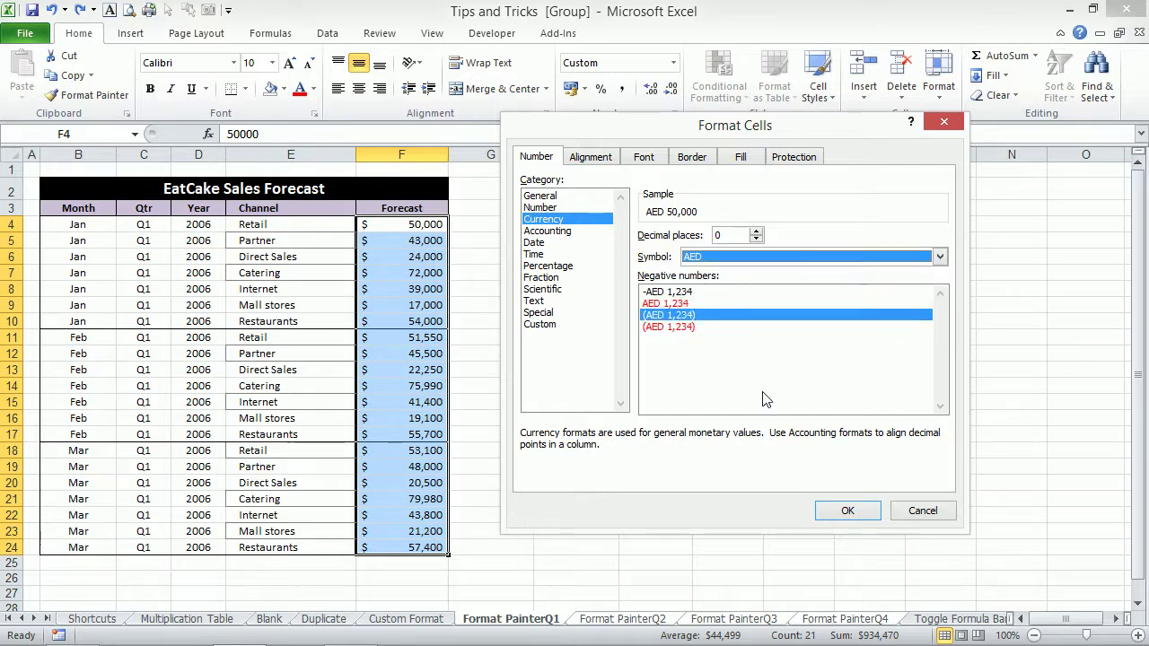
{"action": "left_click", "coordinate": [847, 510]}
{"action": "left_click", "coordinate": [520, 268]}
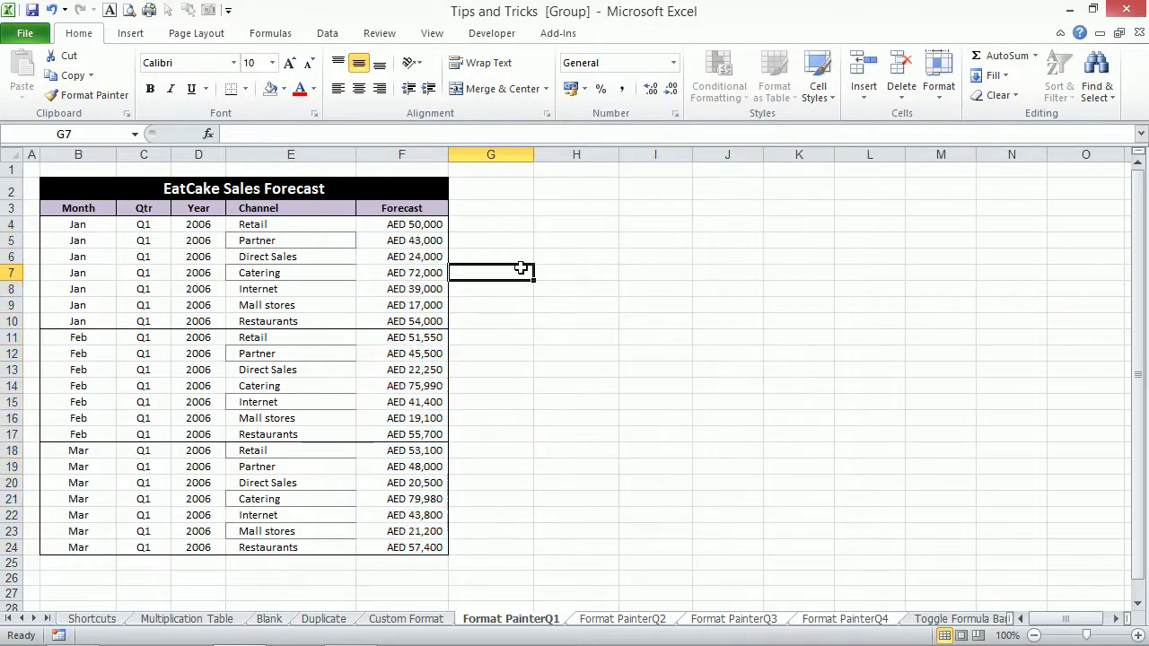
Check each quarter sheet and Custom Format, then regroup Format PainterQ1 through Q4.
{"action": "left_click", "coordinate": [628, 620]}
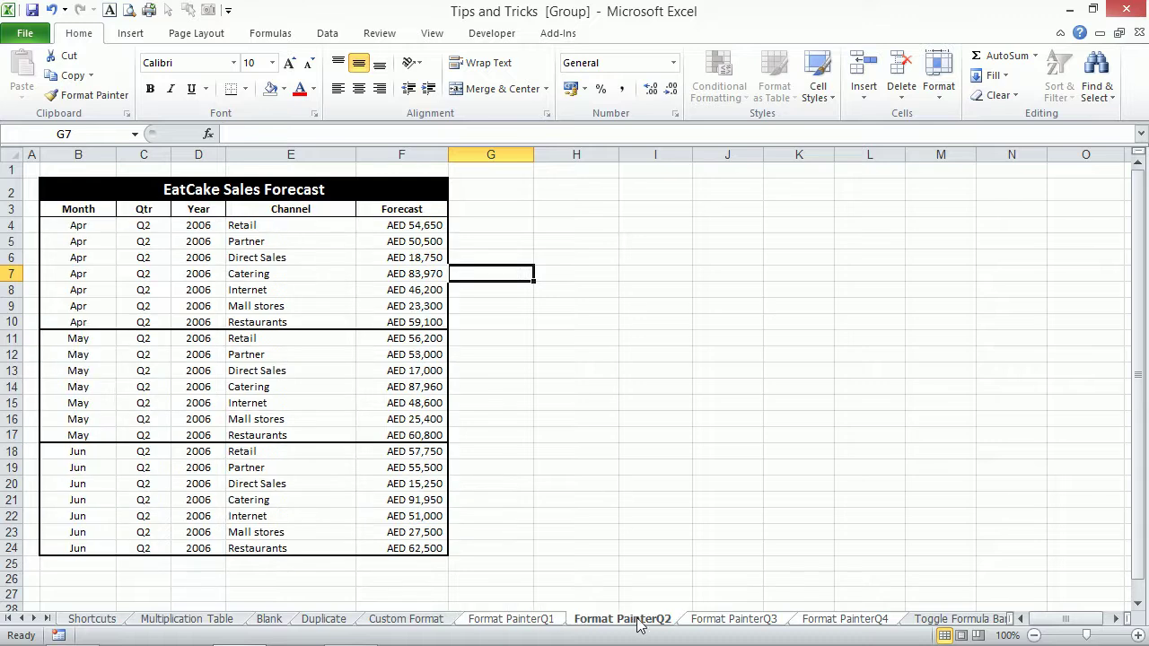
{"action": "left_click", "coordinate": [723, 619]}
{"action": "left_click", "coordinate": [836, 619]}
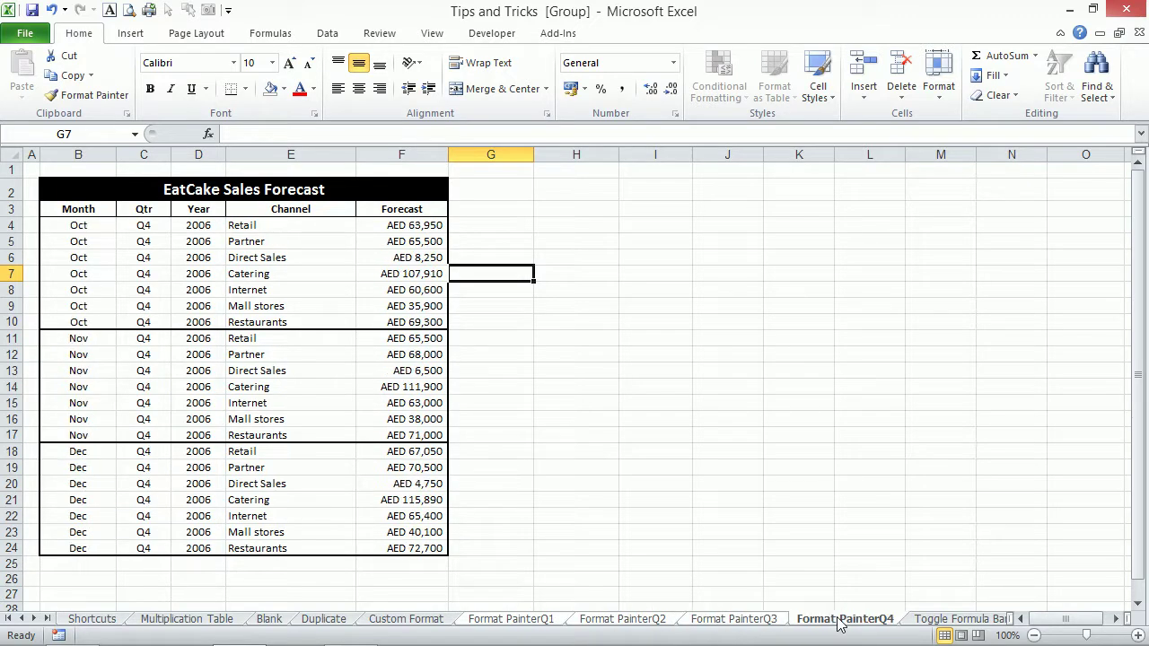
{"action": "left_click", "coordinate": [772, 619]}
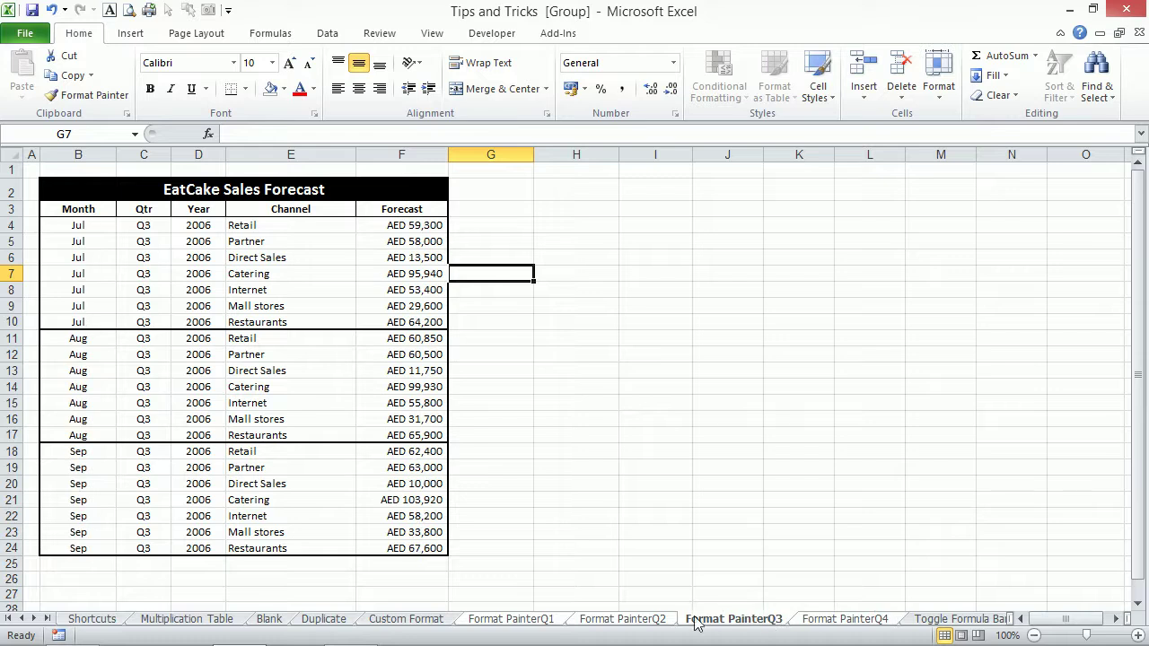
{"action": "left_click", "coordinate": [663, 619]}
{"action": "left_click", "coordinate": [533, 621]}
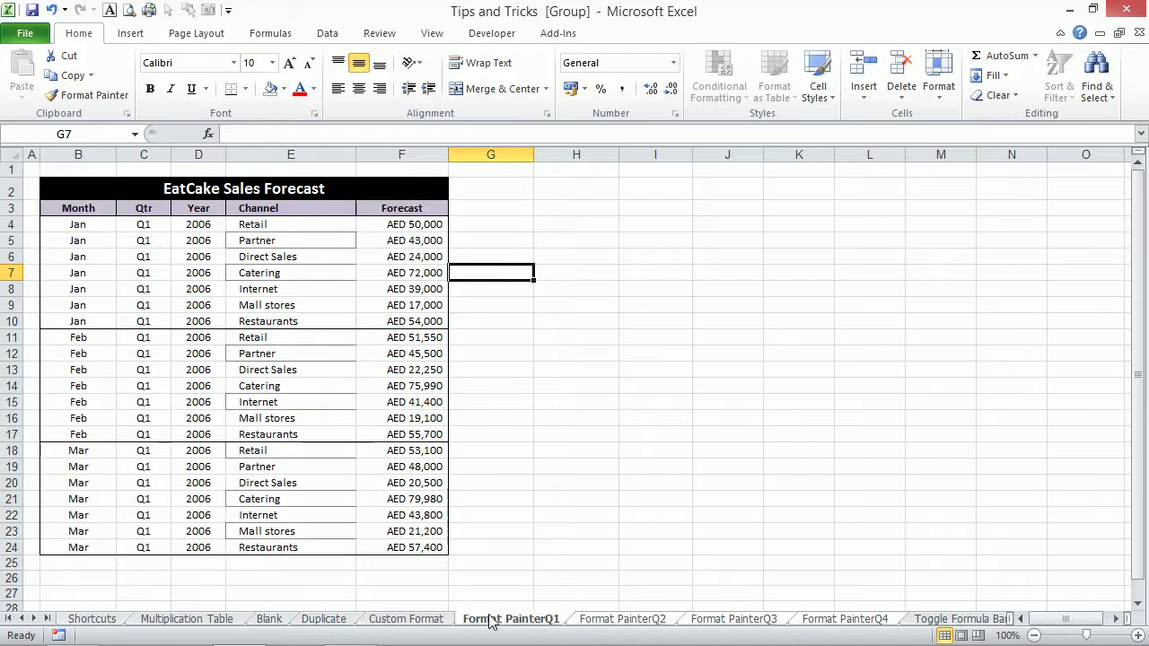
{"action": "left_click", "coordinate": [446, 621]}
{"action": "left_click", "coordinate": [516, 620]}
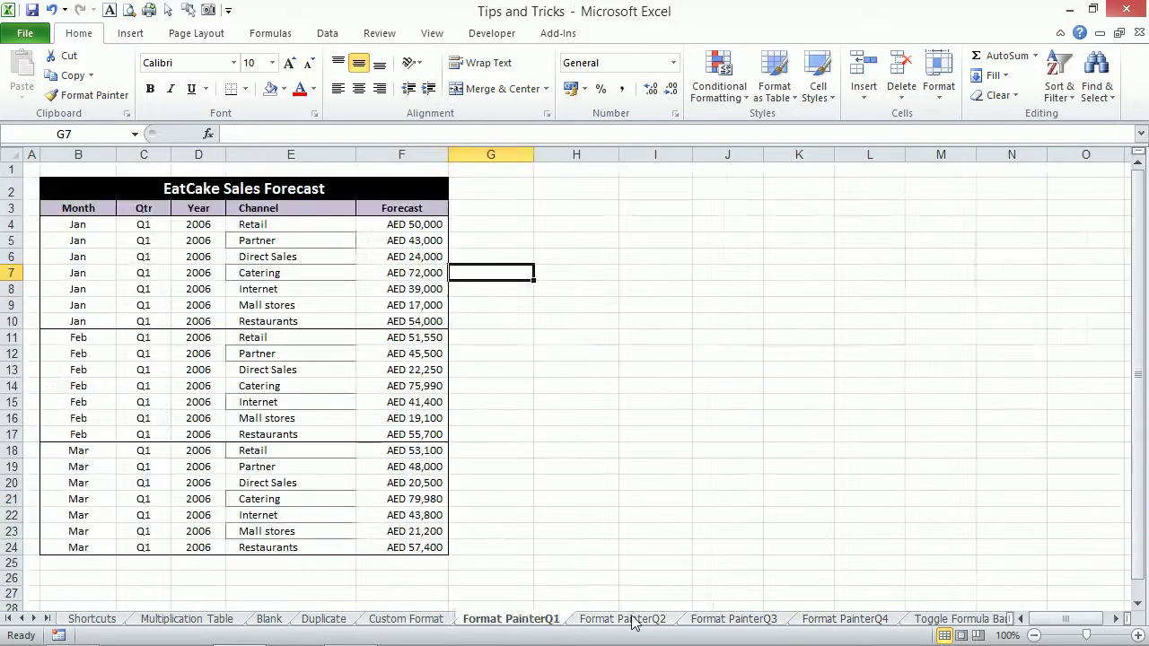
{"action": "left_click", "coordinate": [668, 621]}
{"action": "left_click", "coordinate": [729, 620]}
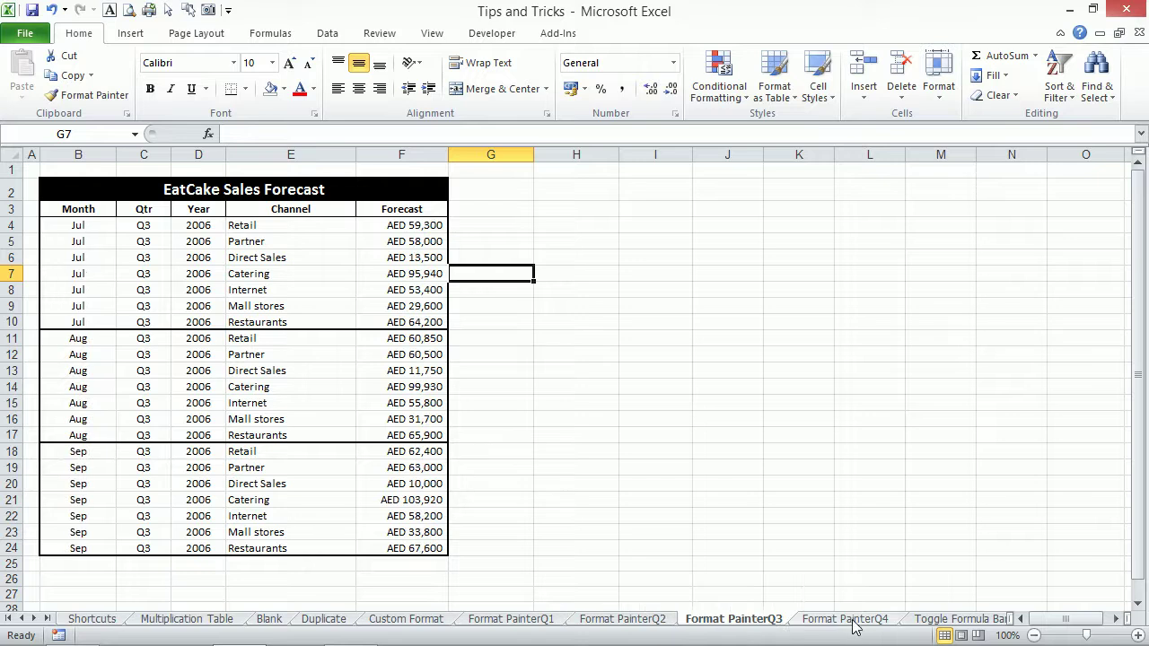
{"action": "left_click", "coordinate": [852, 623]}
{"action": "left_click", "coordinate": [750, 622]}
{"action": "left_click", "coordinate": [511, 621]}
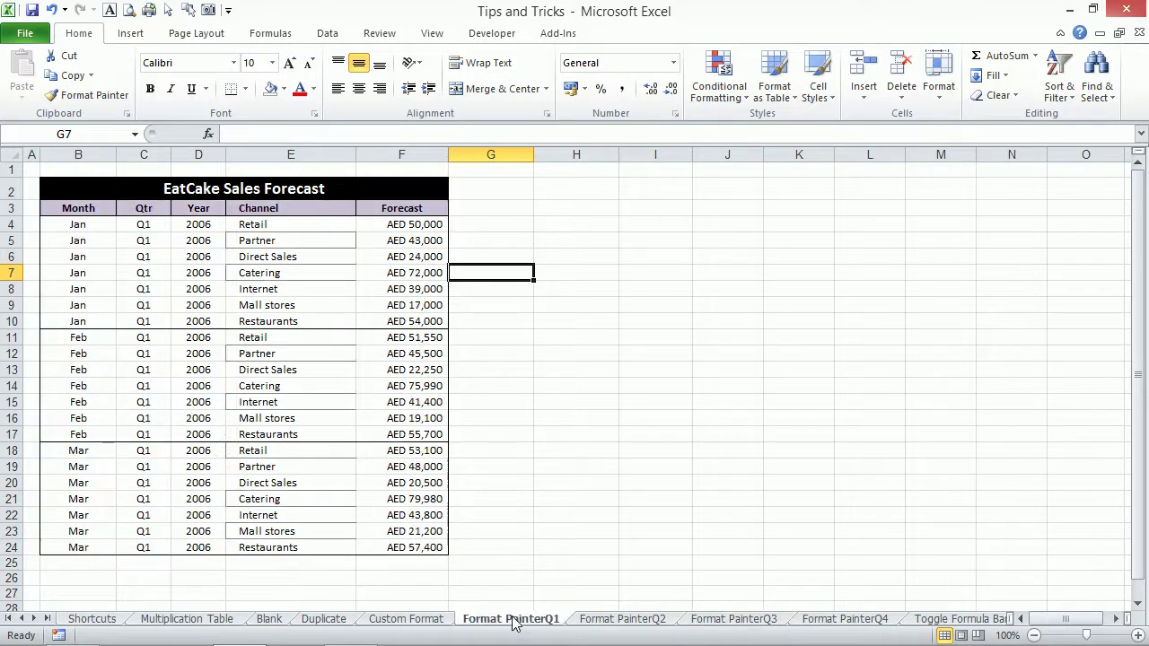
{"action": "left_click", "coordinate": [833, 619], "text": "shift"}
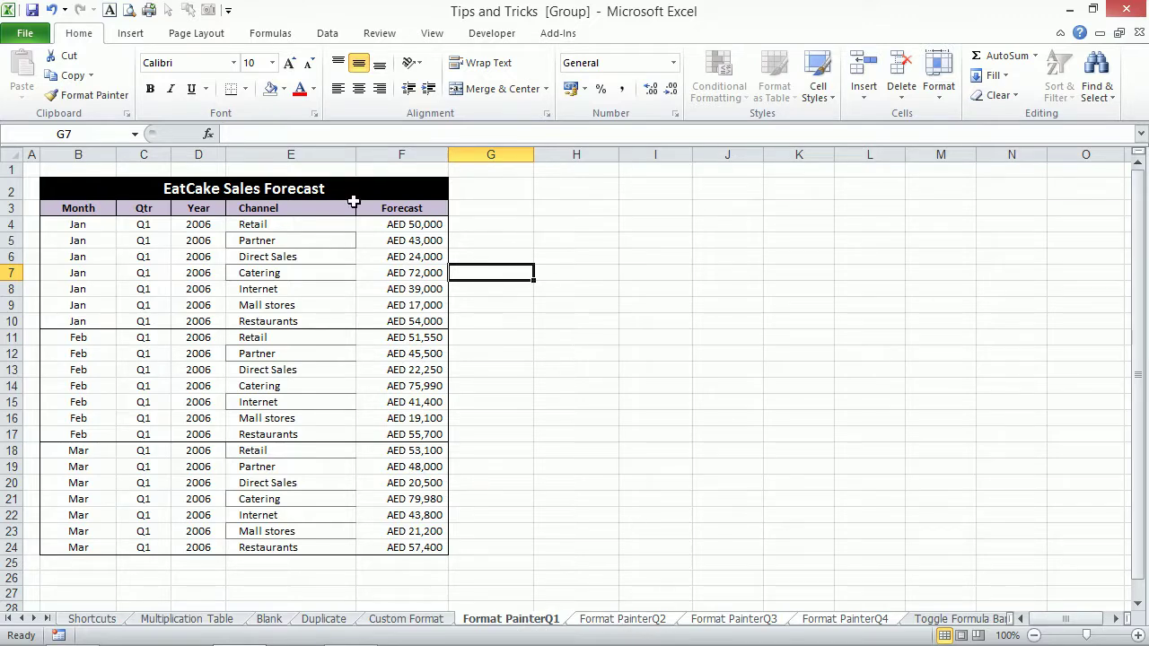
{"action": "left_click", "coordinate": [288, 190]}
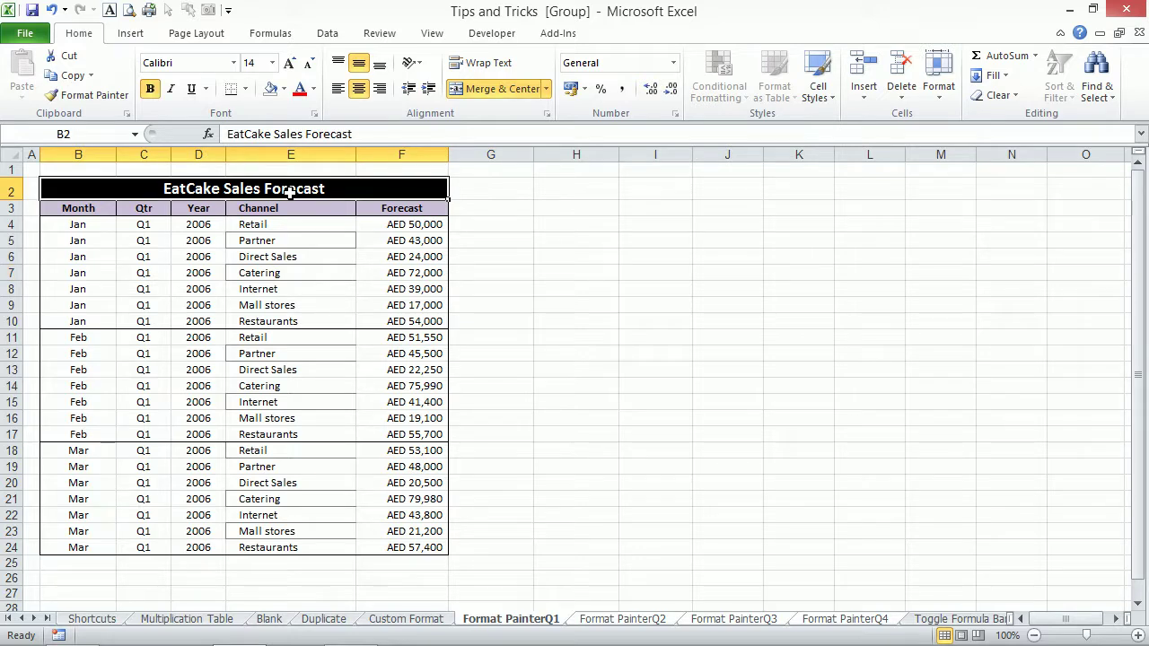
{"action": "type", "text": "="}
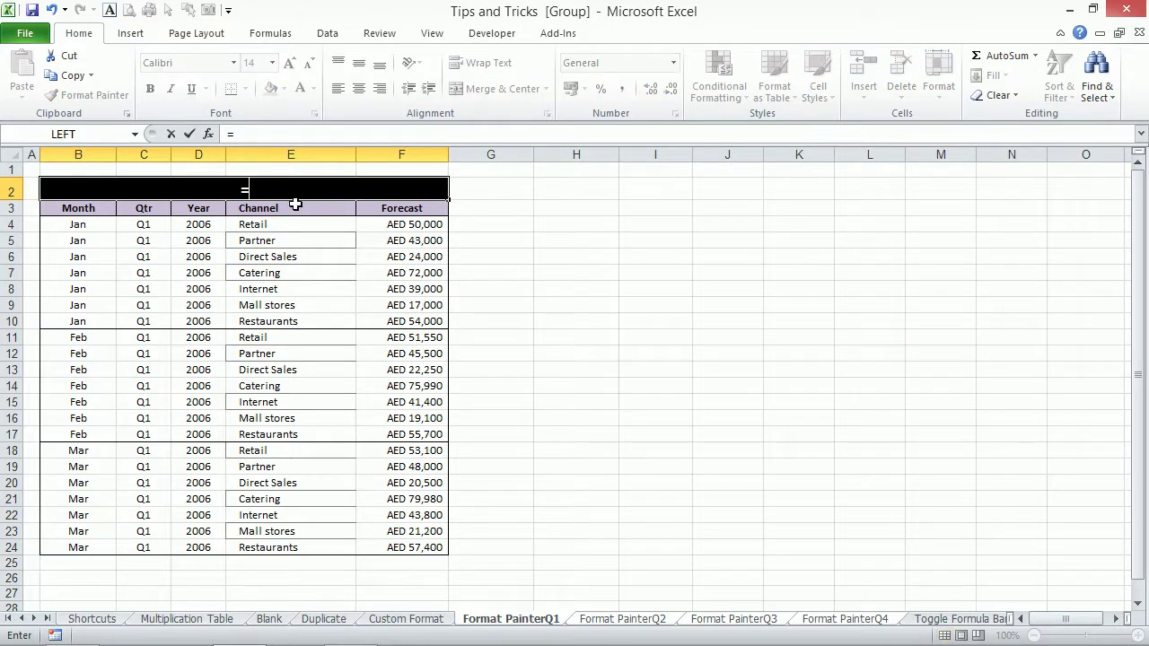
{"action": "type", "text": "sheetna"}
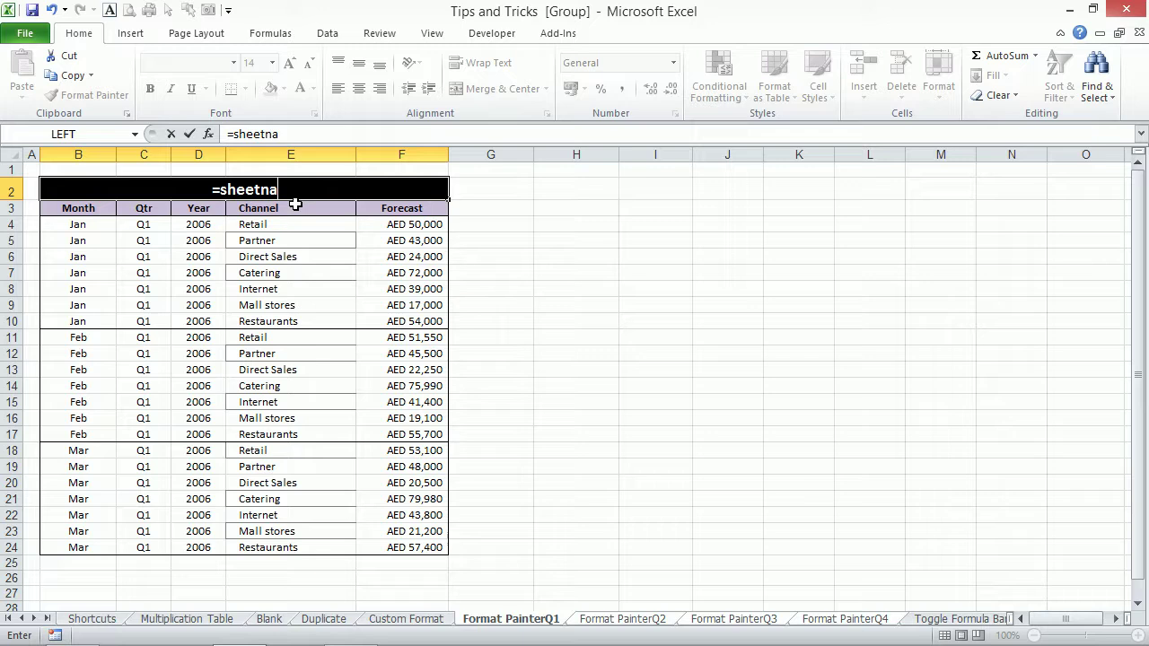
{"action": "type", "text": "me"}
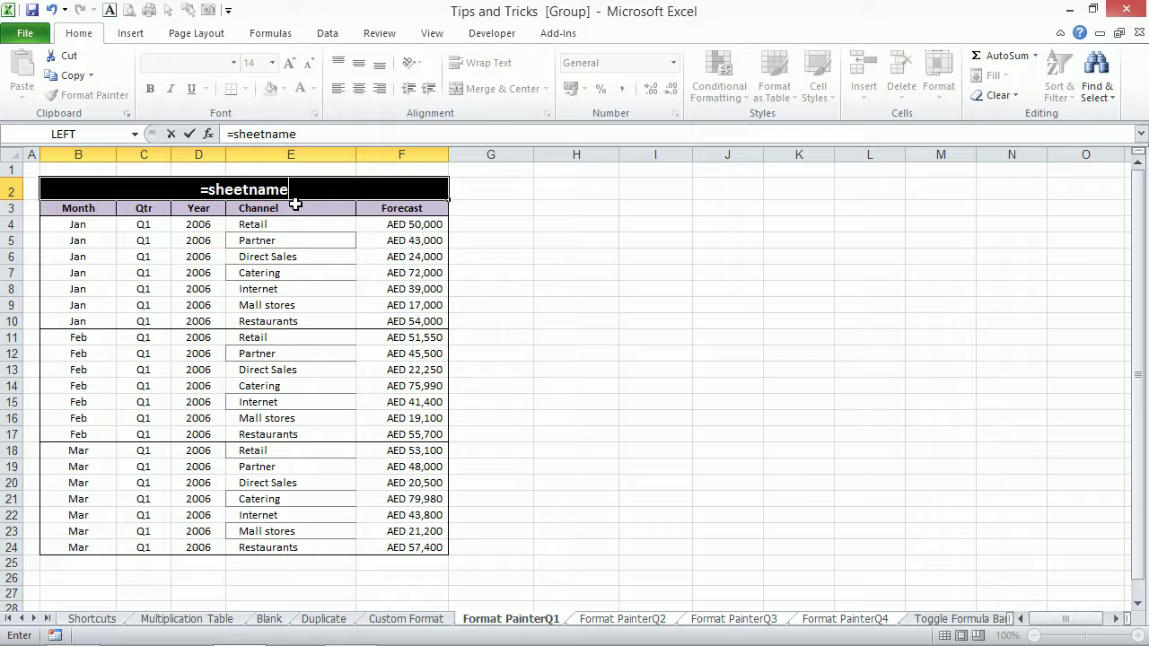
{"action": "type", "text": "()"}
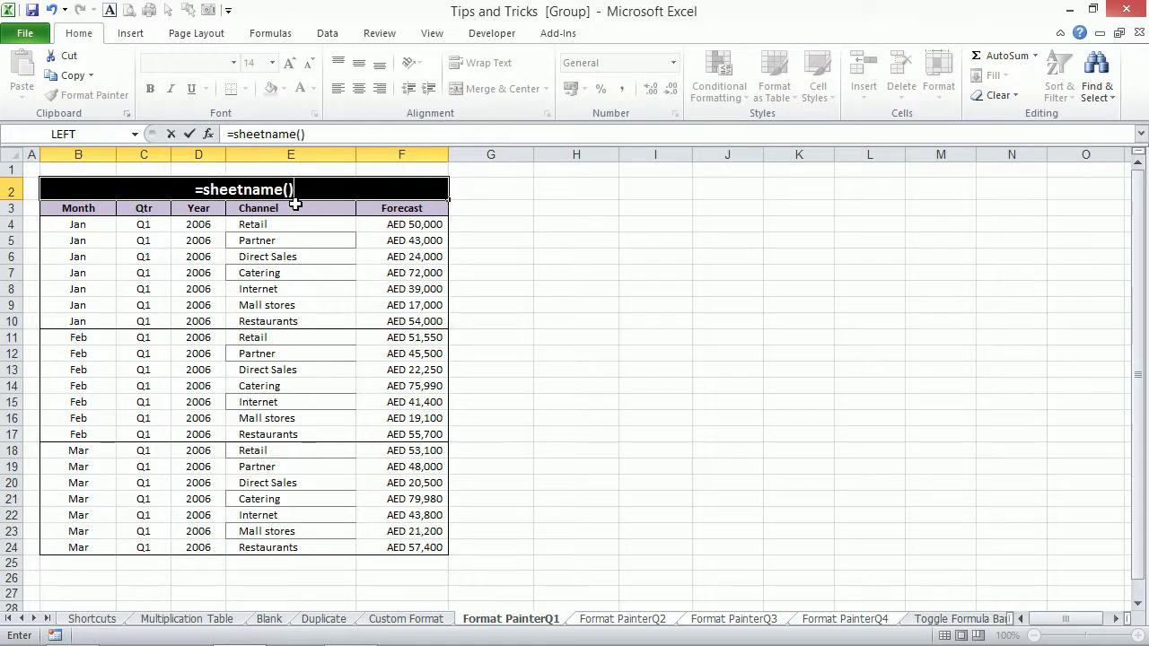
{"action": "key", "text": "ctrl+Return"}
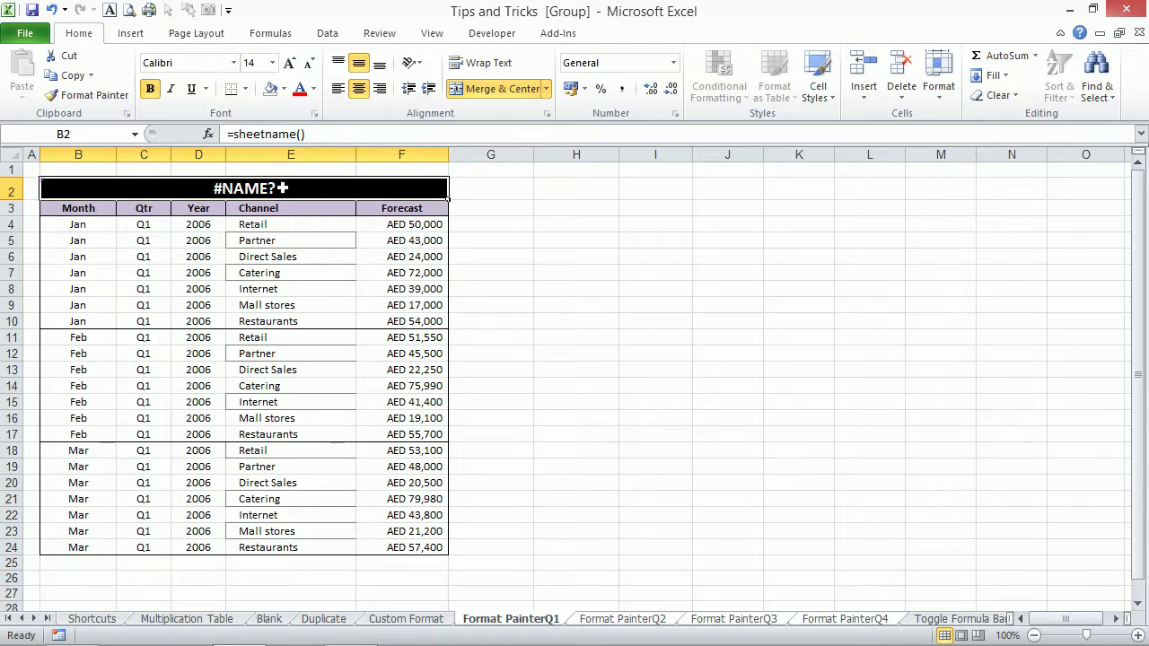
{"action": "key", "text": "Delete"}
{"action": "left_click", "coordinate": [515, 262]}
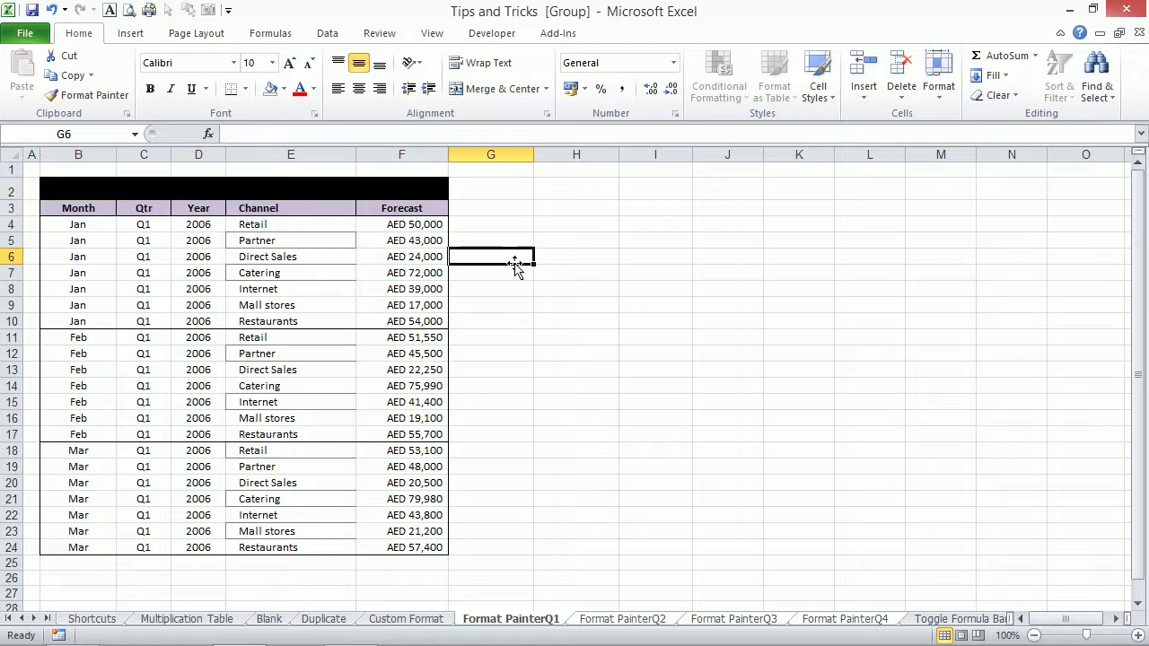
{"action": "key", "text": "ctrl+z"}
{"action": "key", "text": "ctrl+z"}
{"action": "key", "text": "ctrl+z"}
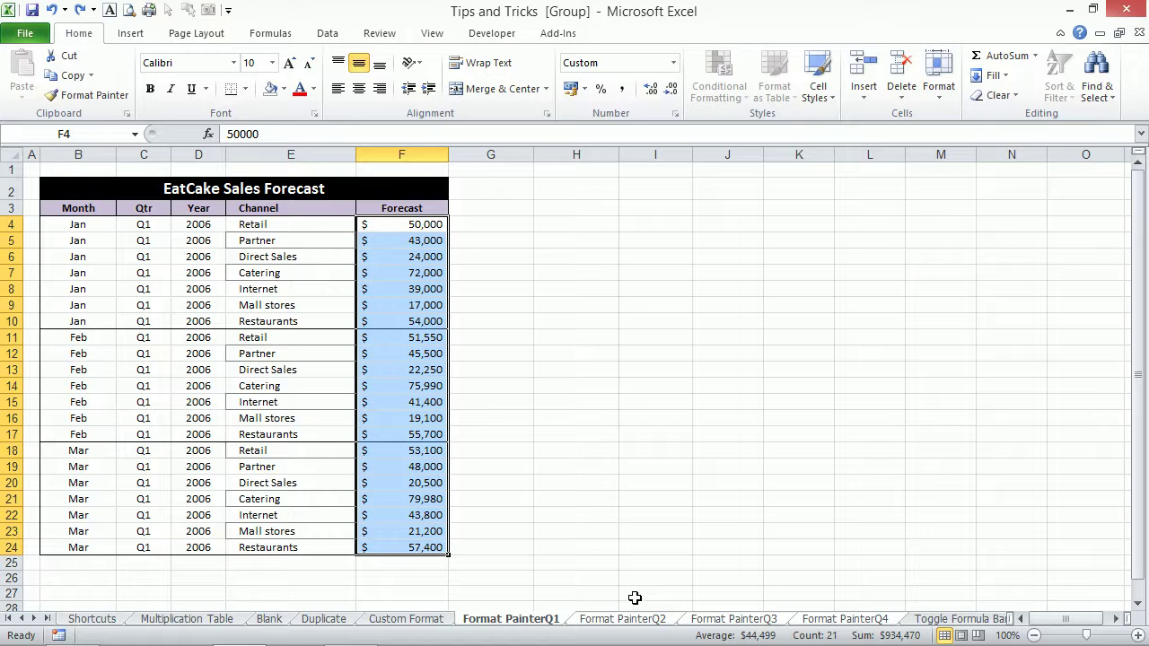
{"action": "key", "text": "ctrl+y"}
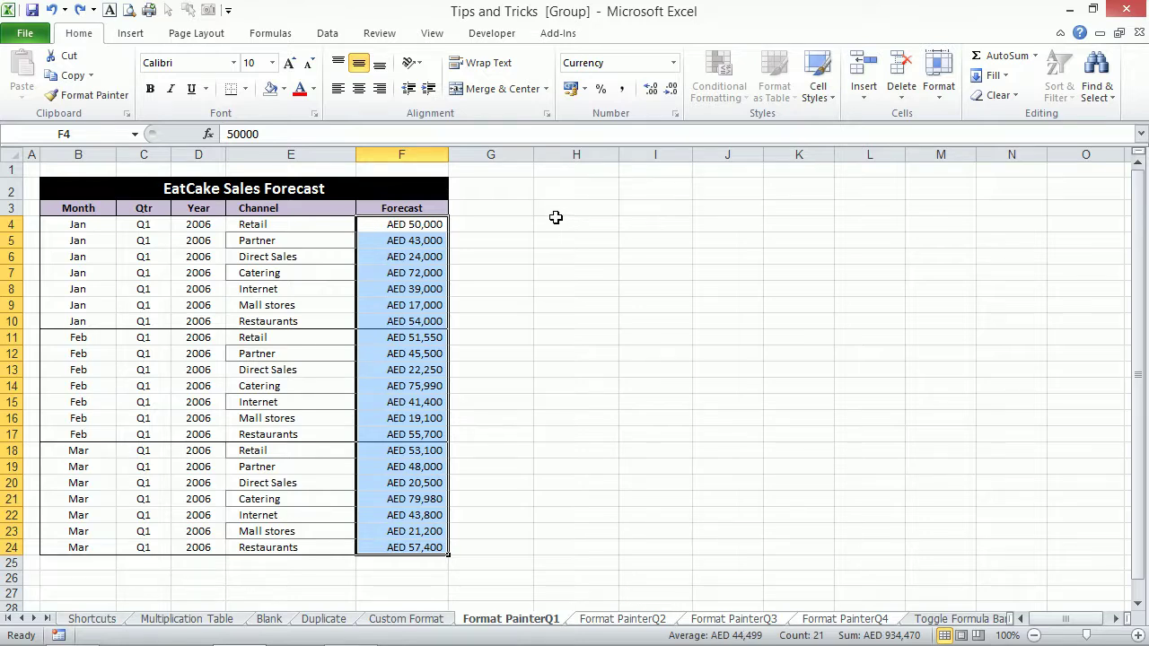
{"action": "left_click", "coordinate": [560, 222]}
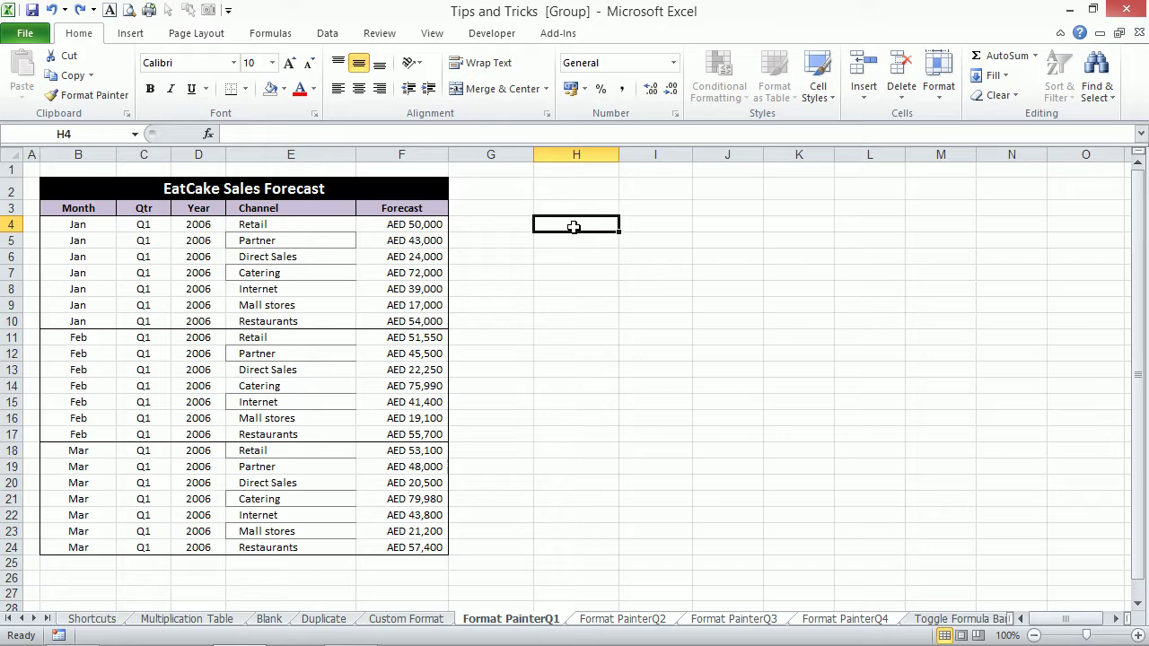
Enter 12345 in H4 and =num2word(H4) in I4 to spell the number in words.
{"action": "type", "text": "12345"}
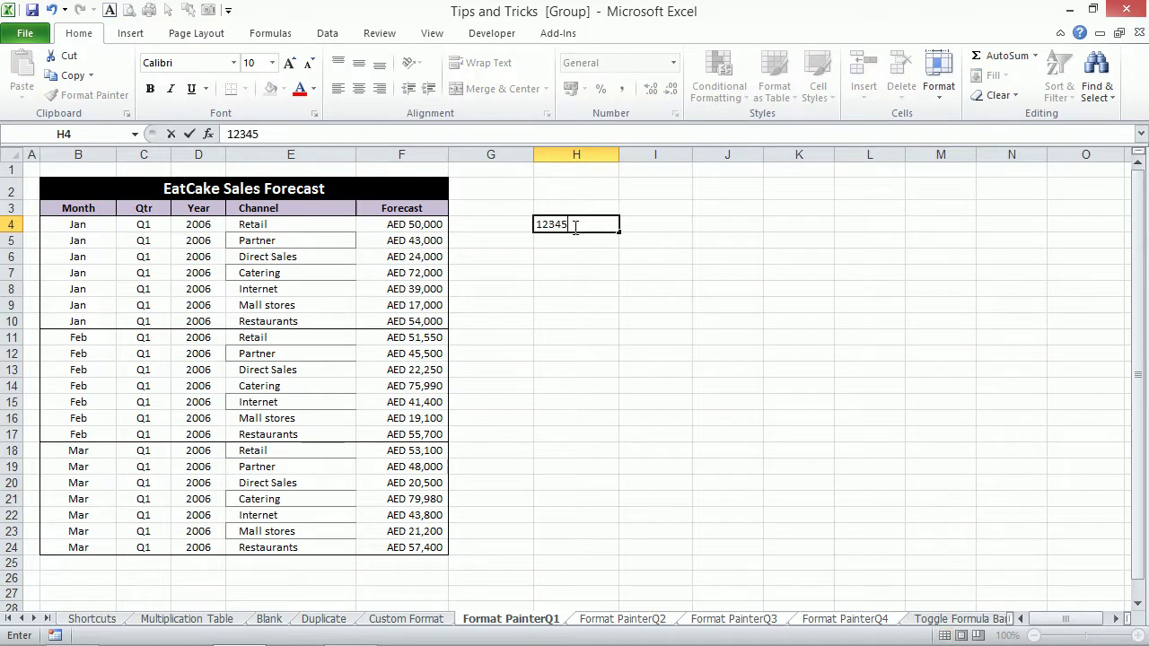
{"action": "key", "text": "Return"}
{"action": "left_click", "coordinate": [572, 226]}
{"action": "key", "text": "Right"}
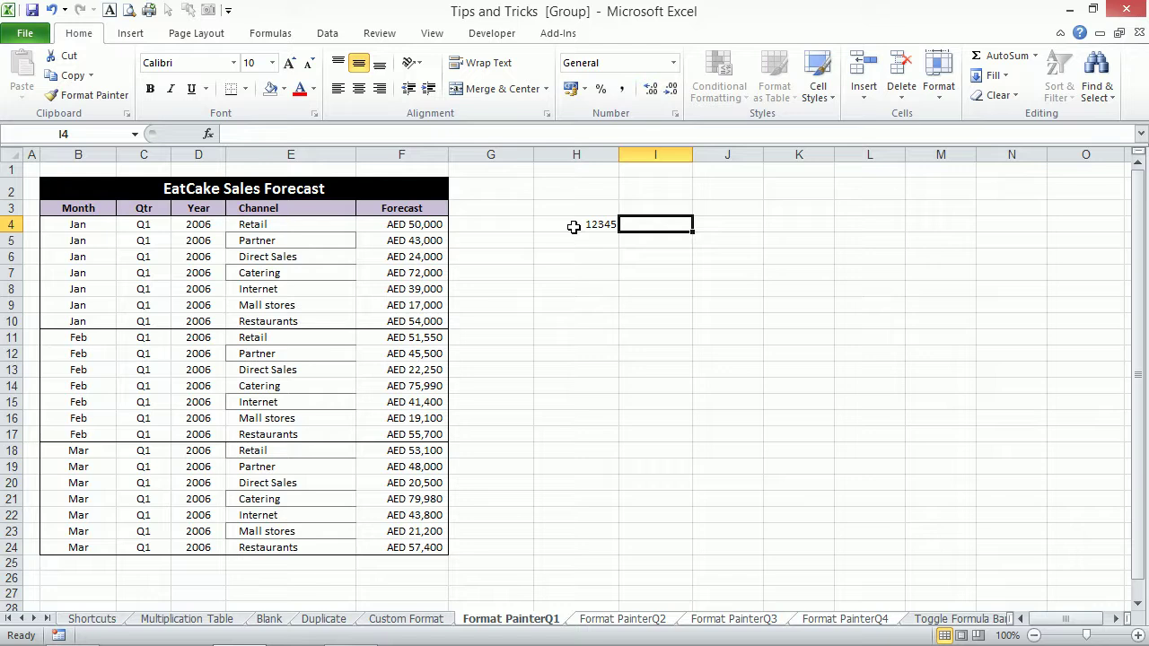
{"action": "type", "text": "="}
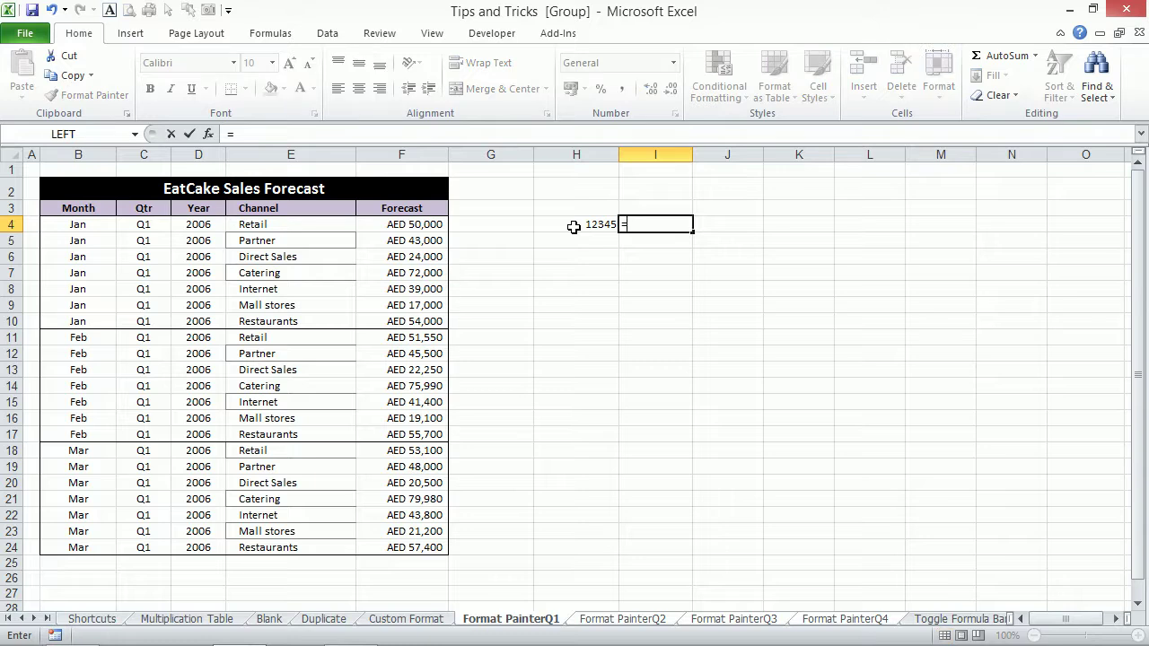
{"action": "type", "text": "nu"}
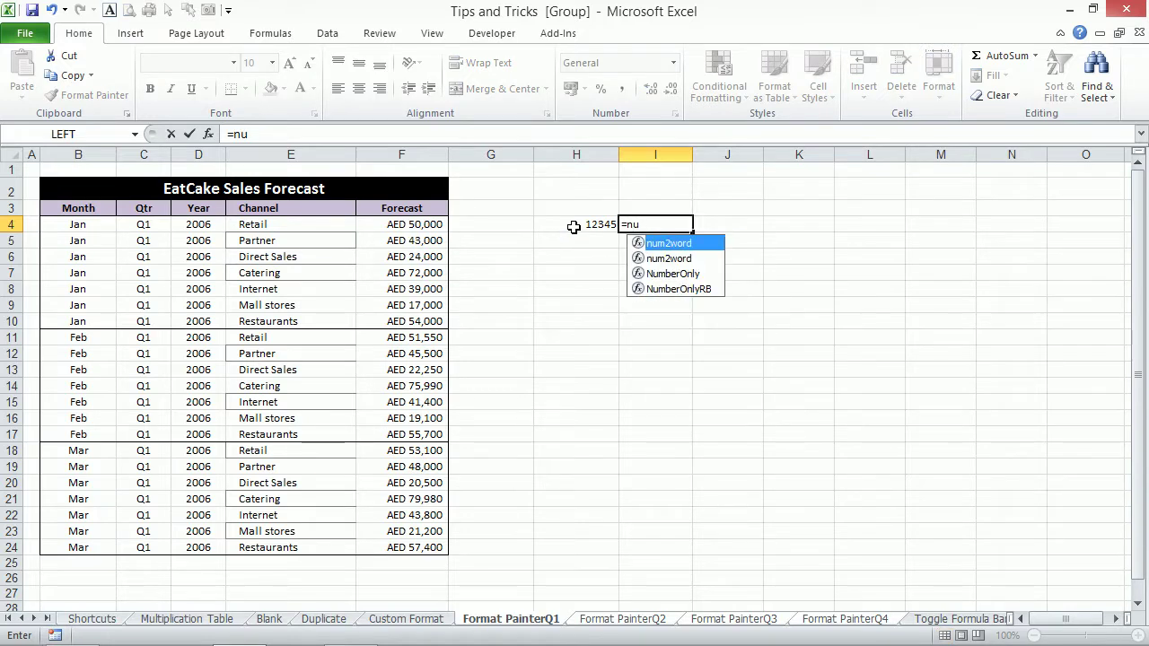
{"action": "key", "text": "Tab"}
{"action": "left_click", "coordinate": [572, 226]}
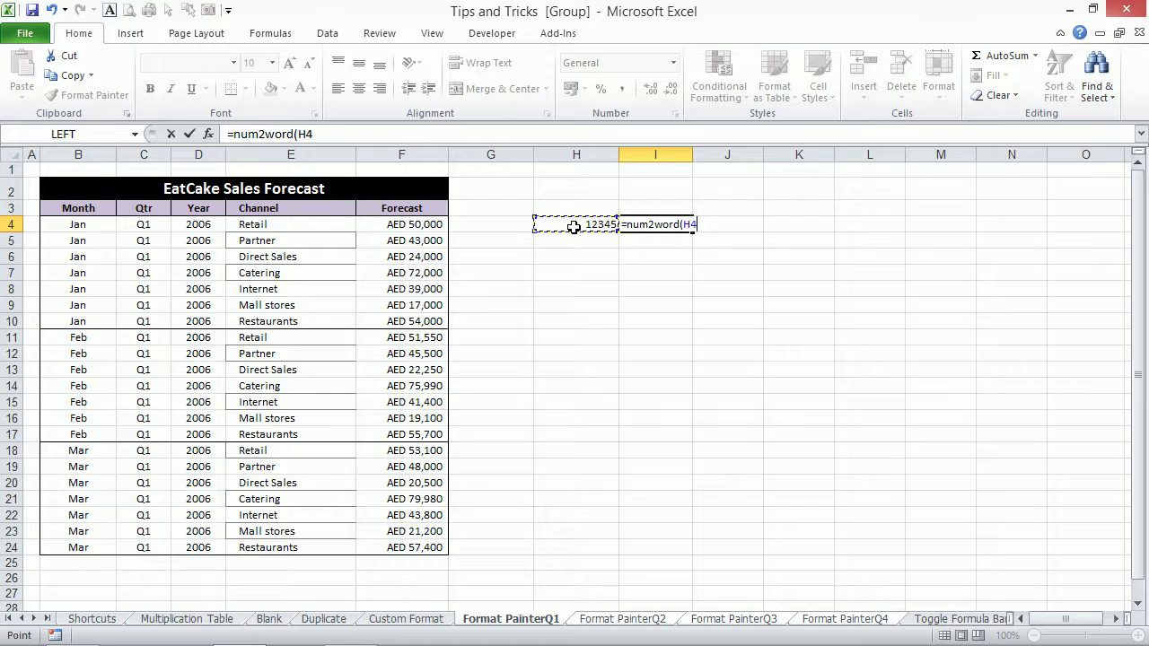
{"action": "key", "text": "Return"}
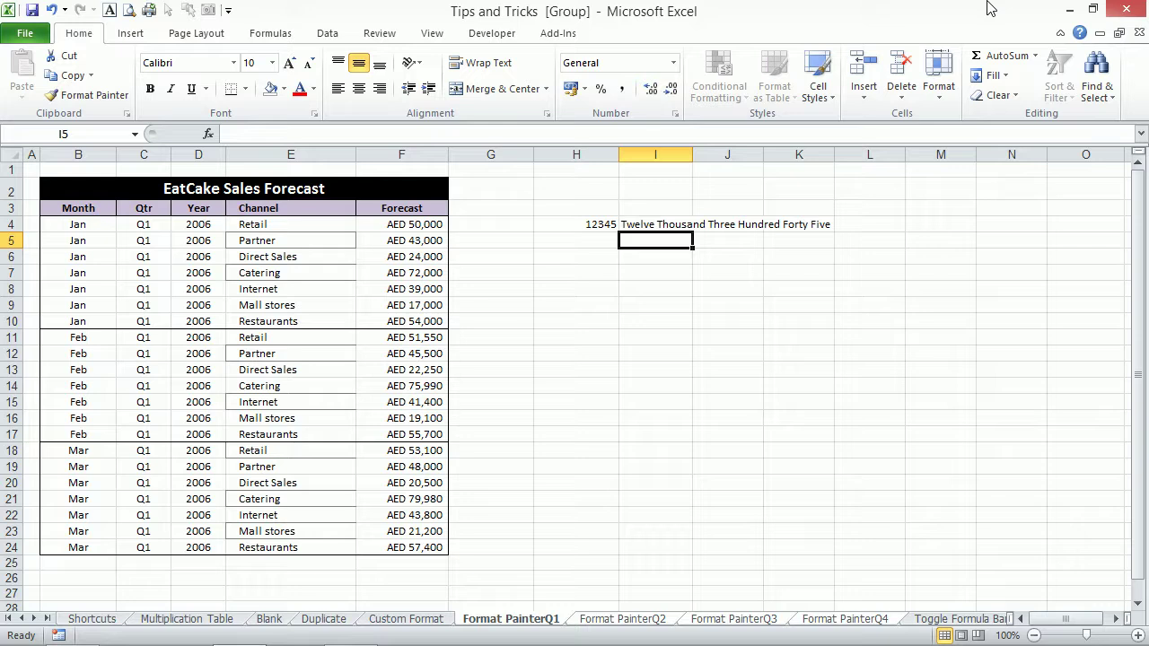
{"action": "key", "text": "Up"}
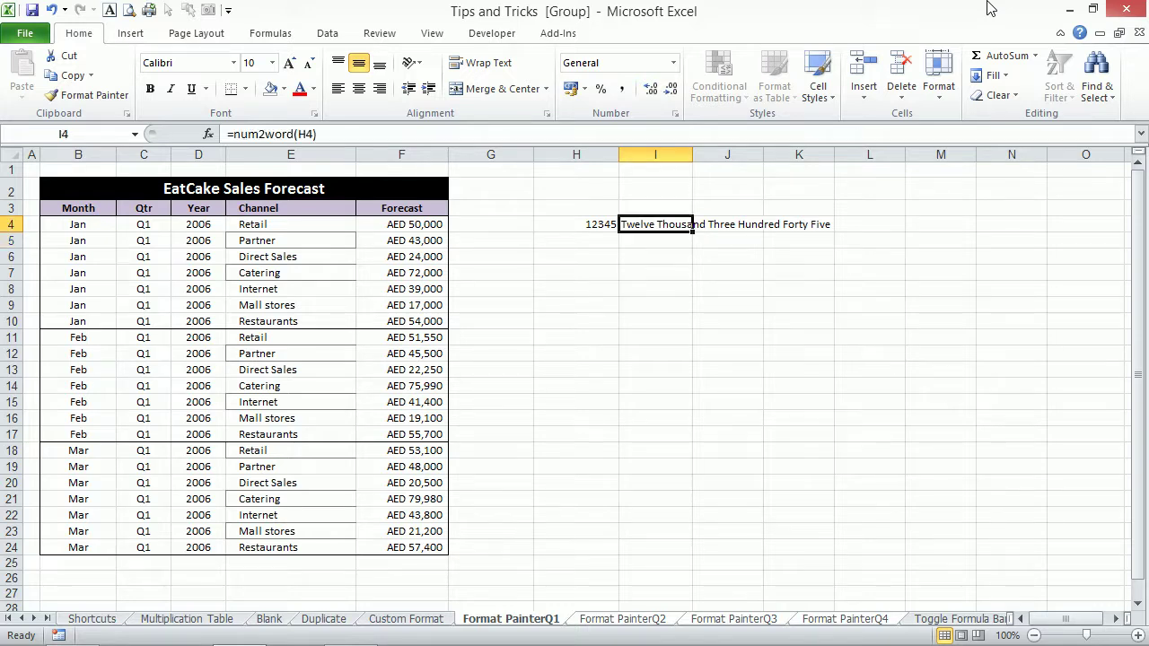
Enter =DirhamCurr(H4) in I5 to show 12345 in words with Dirhams.
{"action": "key", "text": "Down"}
{"action": "type", "text": "="}
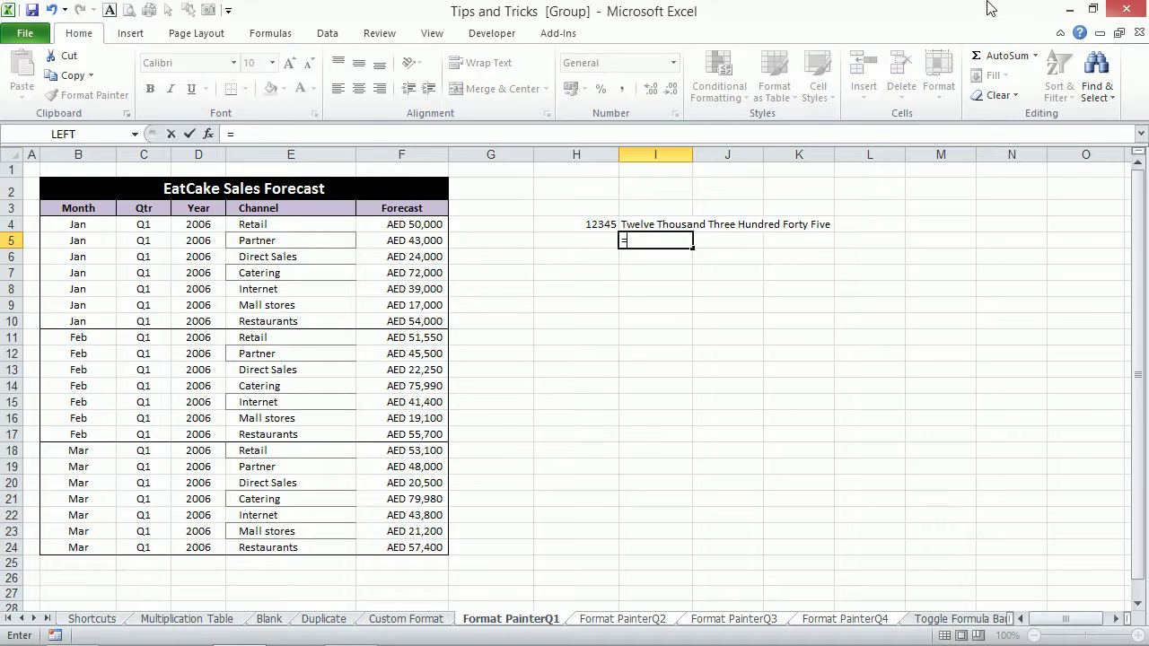
{"action": "key", "text": "Up"}
{"action": "key", "text": "Left"}
{"action": "key", "text": "BackSpace"}
{"action": "key", "text": "BackSpace"}
{"action": "type", "text": "cur"}
{"action": "key", "text": "BackSpace"}
{"action": "key", "text": "BackSpace"}
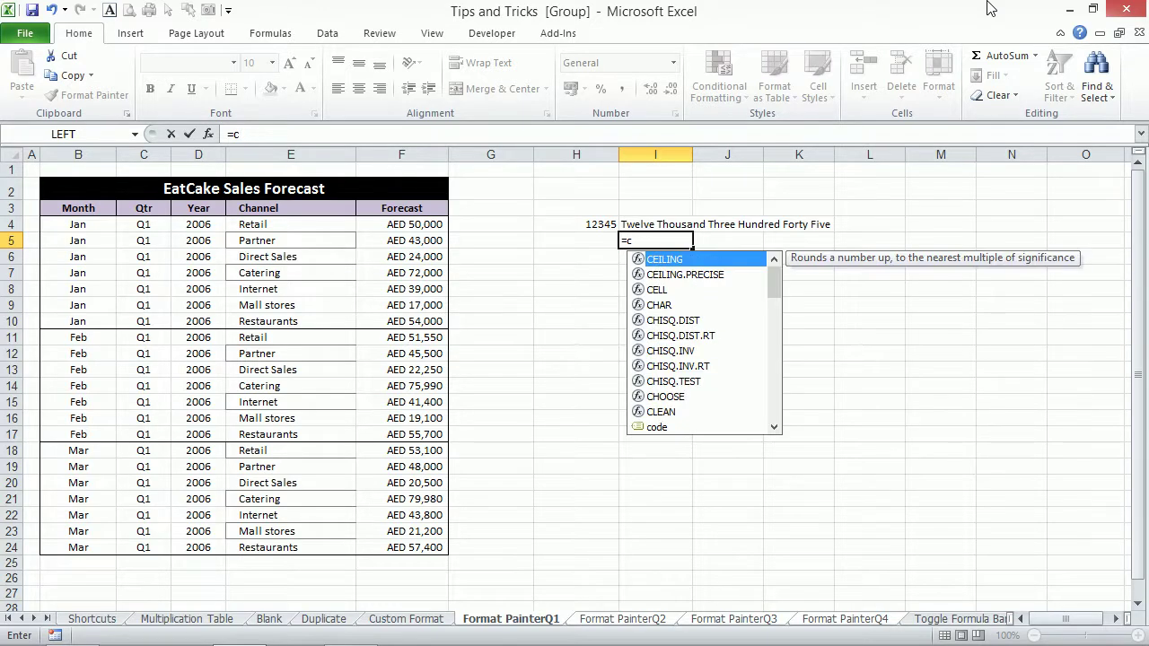
{"action": "key", "text": "BackSpace"}
{"action": "type", "text": "di"}
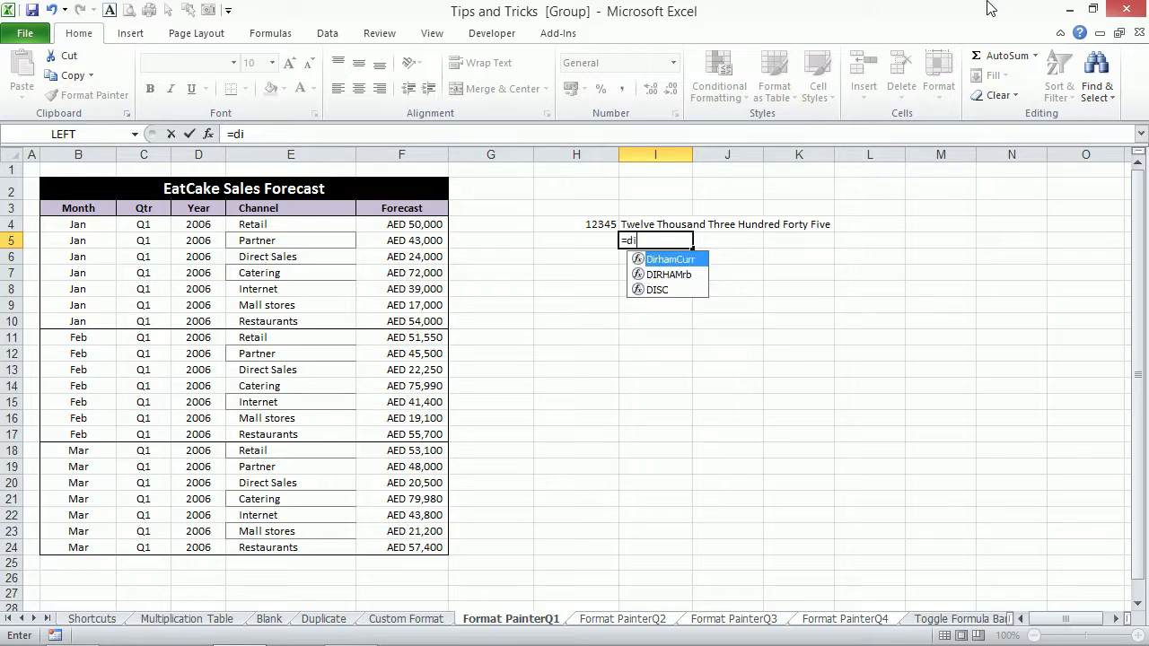
{"action": "key", "text": "Tab"}
{"action": "type", "text": "h4"}
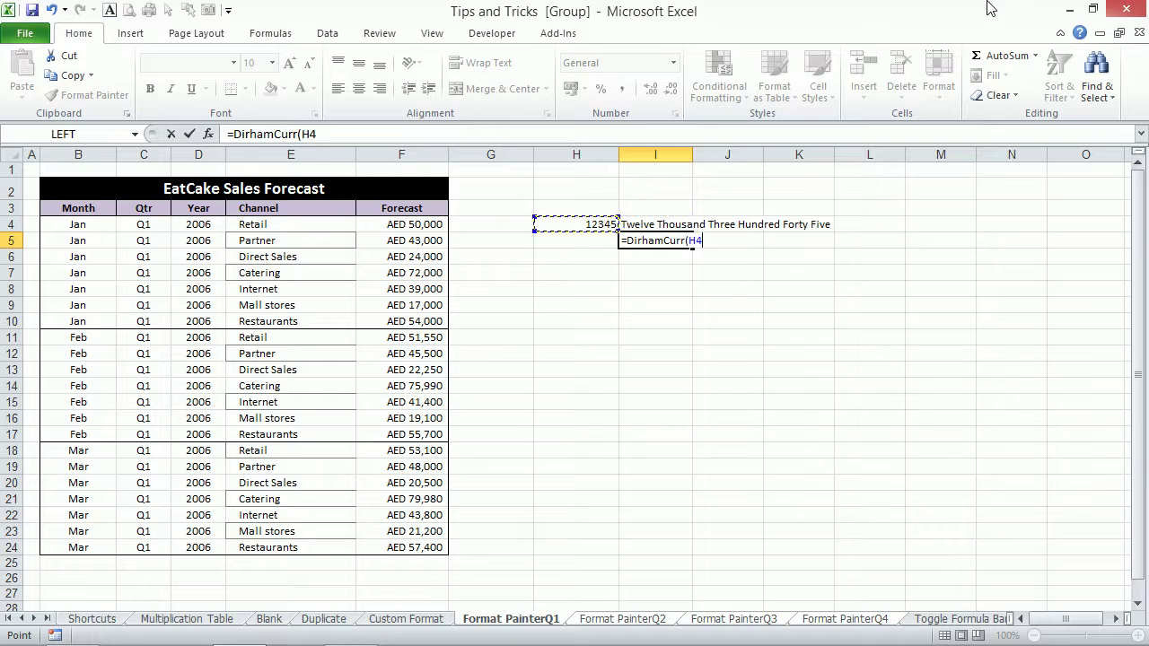
{"action": "key", "text": "Return"}
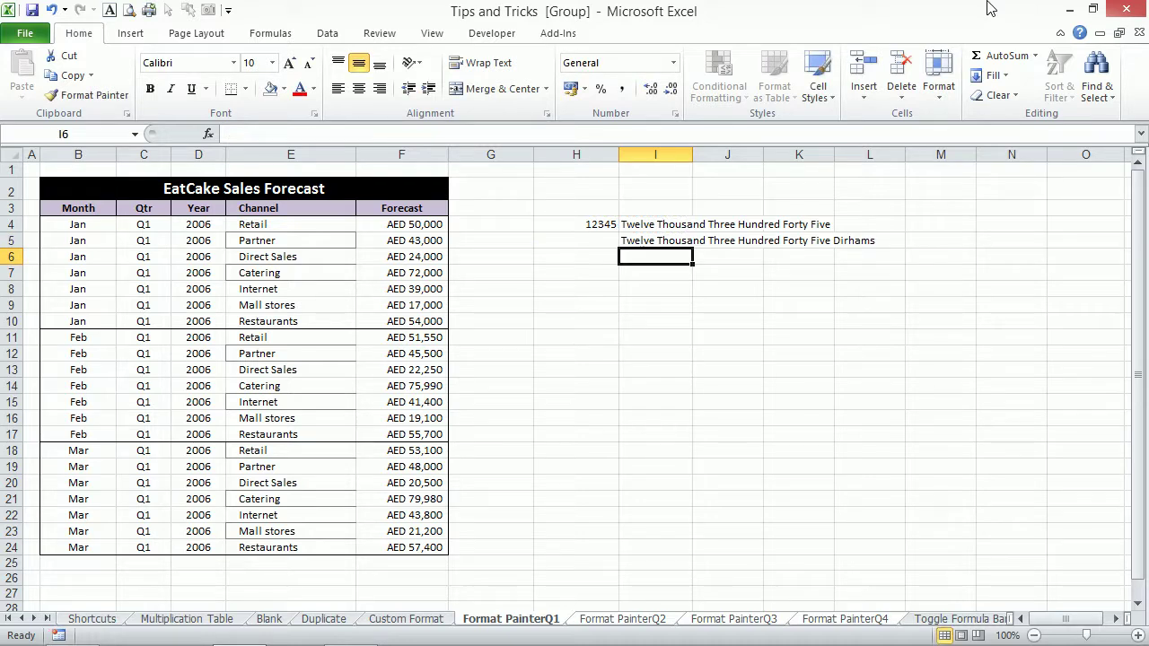
Enter =PesoCurr(H4) in I6, then review the formulas in I6, I5 and I4.
{"action": "type", "text": "="}
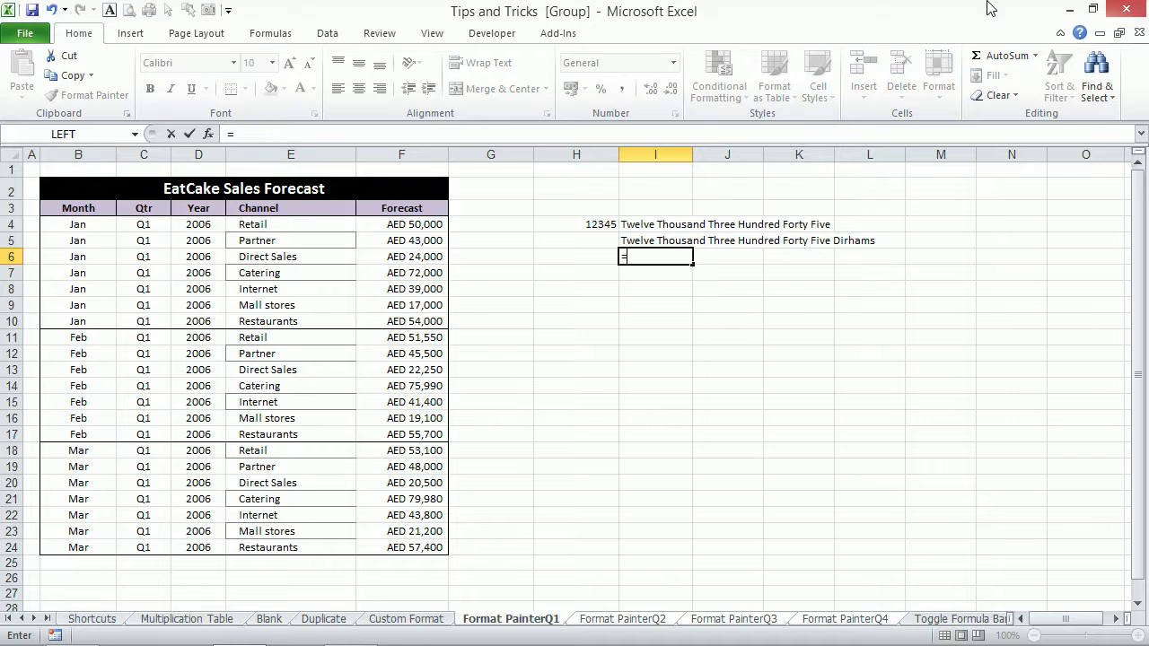
{"action": "type", "text": "pe"}
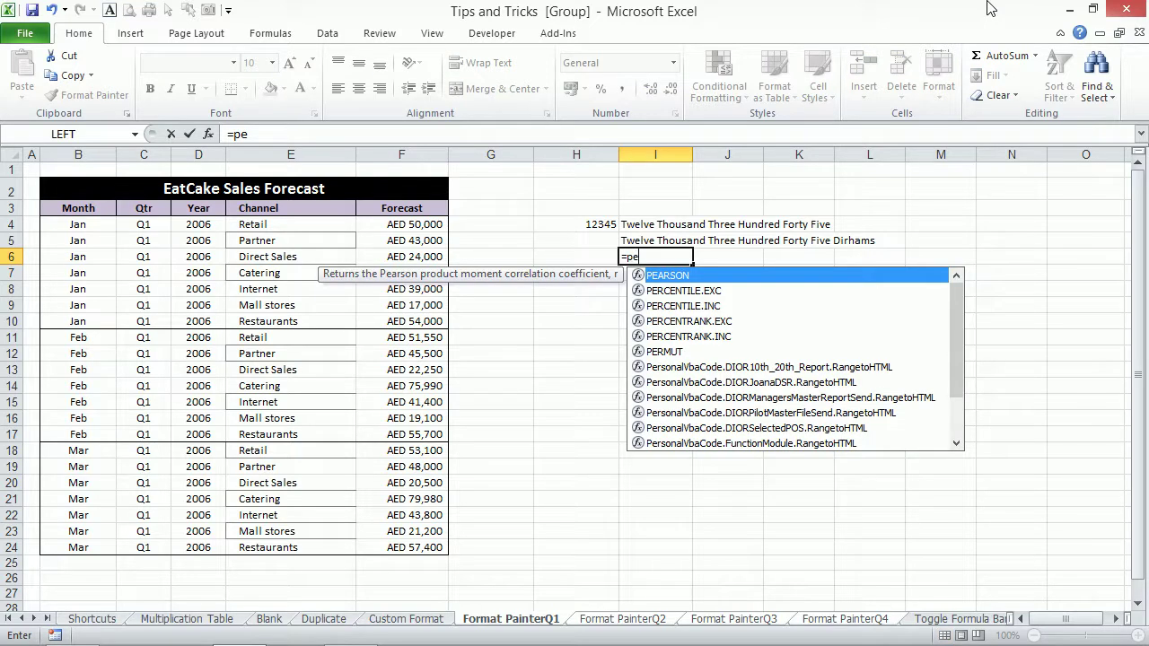
{"action": "type", "text": "s"}
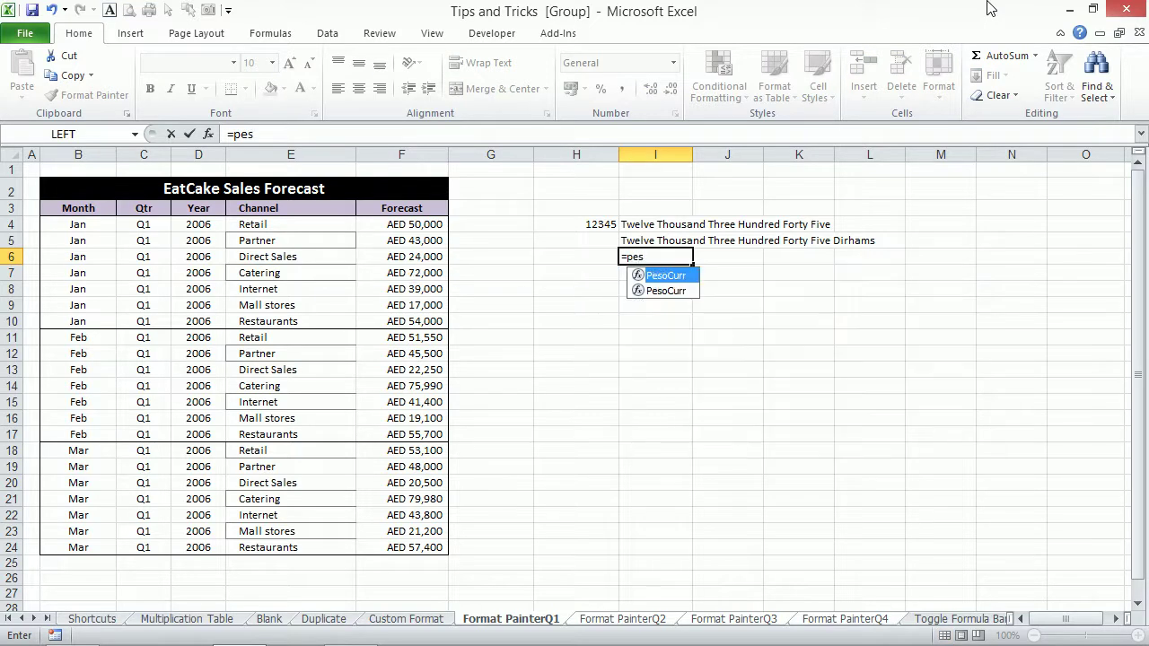
{"action": "key", "text": "Tab"}
{"action": "key", "text": "Up"}
{"action": "key", "text": "Up"}
{"action": "key", "text": "Left"}
{"action": "key", "text": "Return"}
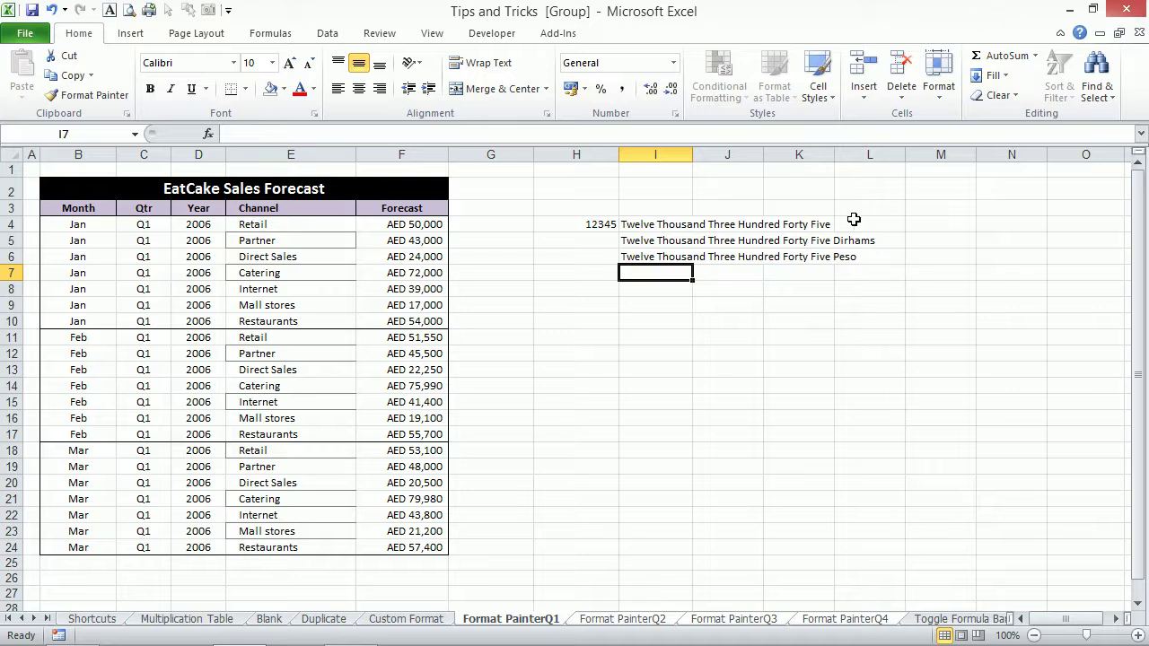
{"action": "left_click", "coordinate": [646, 257]}
{"action": "left_click", "coordinate": [657, 238]}
{"action": "left_click", "coordinate": [656, 226]}
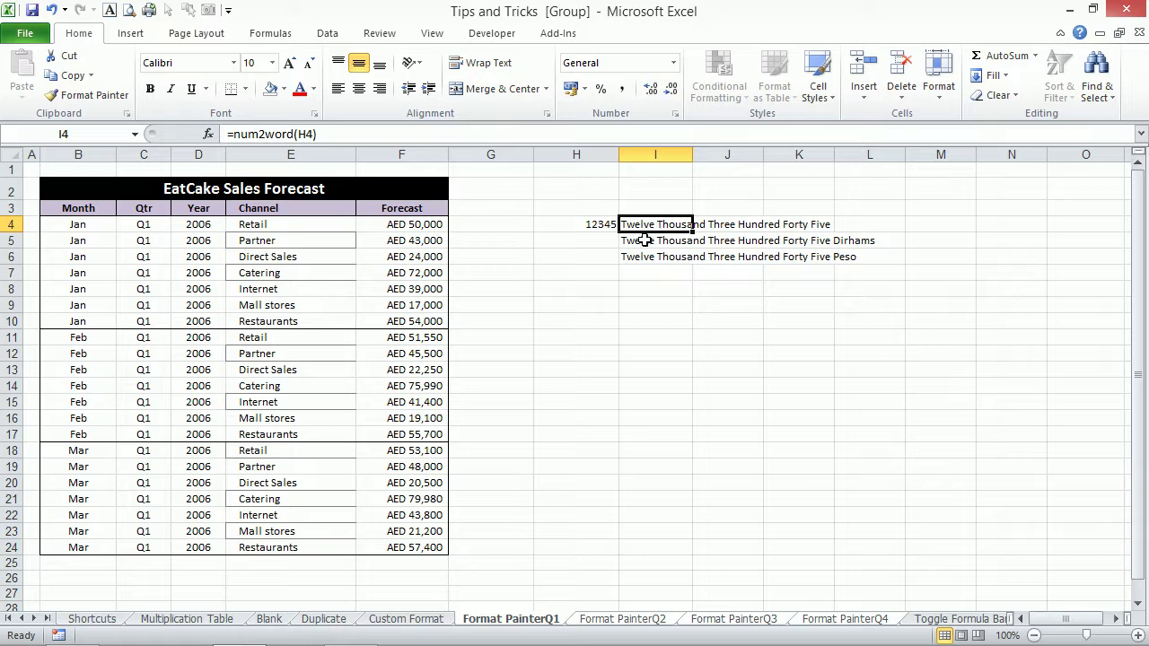
Inspect the PesoCurr formula in I6 and the num2word formula in I4.
{"action": "left_click", "coordinate": [658, 257]}
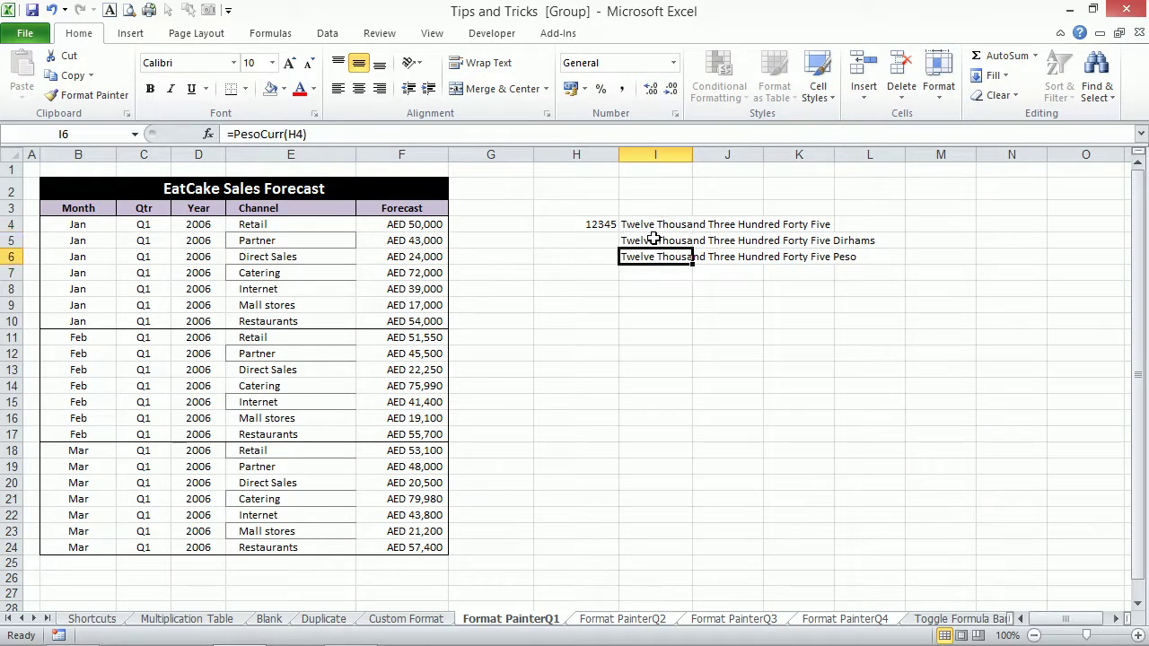
{"action": "left_click", "coordinate": [653, 240]}
{"action": "left_click", "coordinate": [647, 225]}
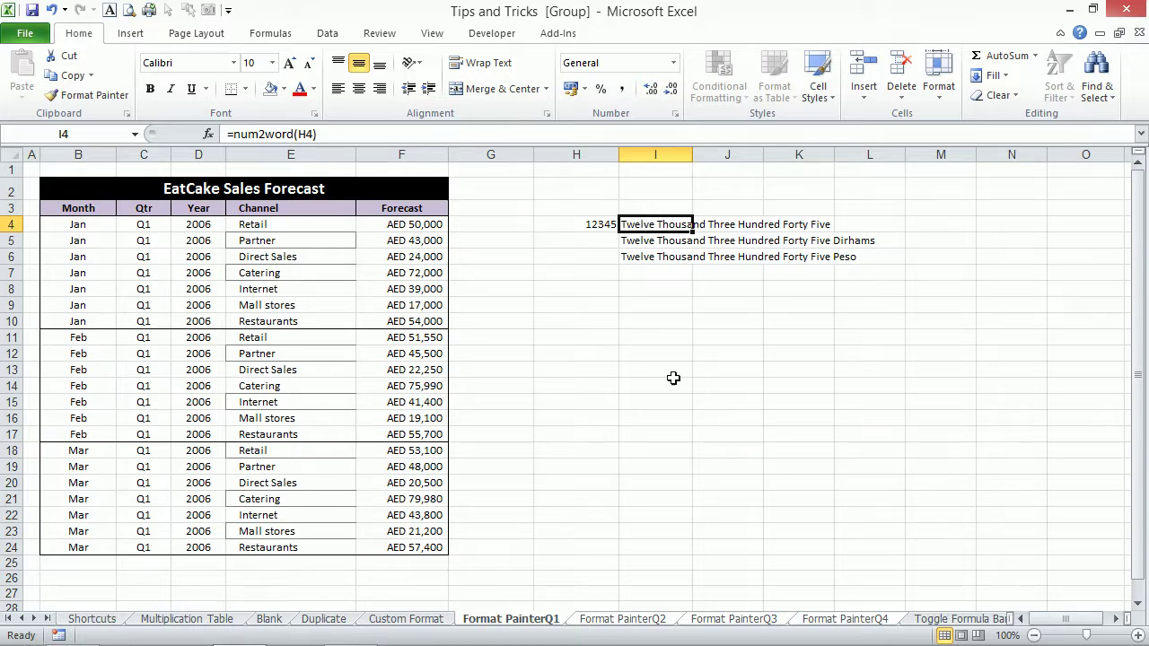
Browse the Format PainterQ1–Q4 sheets, ending on the Toggle Formula Bar sheet.
{"action": "left_click", "coordinate": [613, 621]}
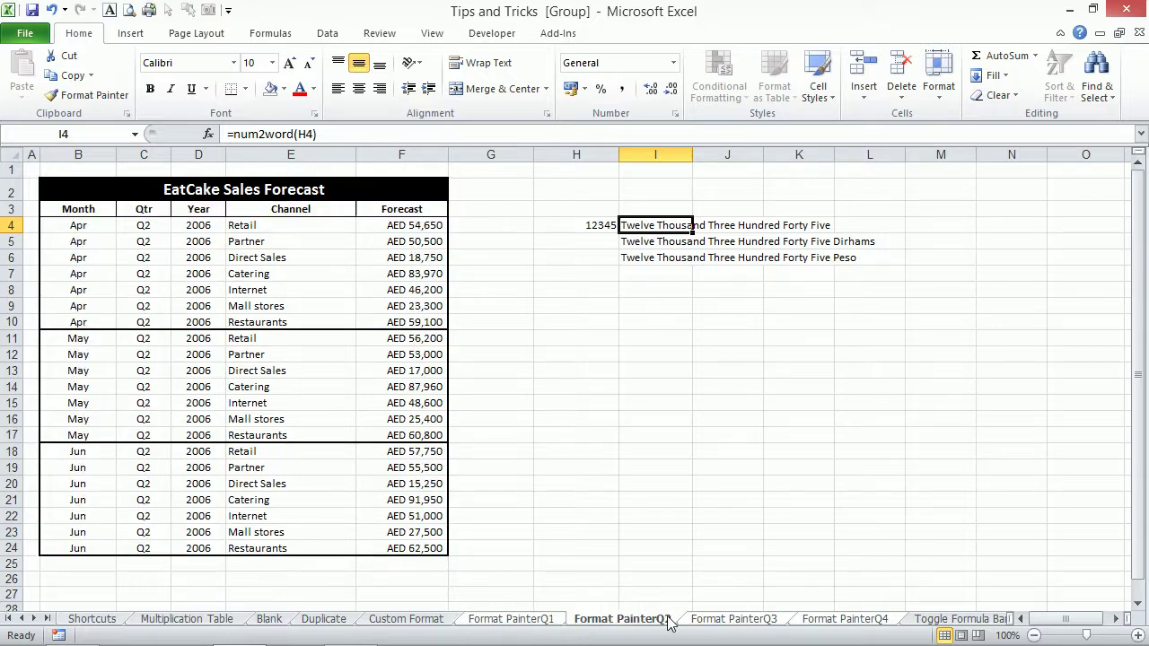
{"action": "left_click", "coordinate": [524, 626]}
{"action": "left_click", "coordinate": [608, 623]}
{"action": "left_click", "coordinate": [729, 619]}
{"action": "left_click", "coordinate": [822, 620]}
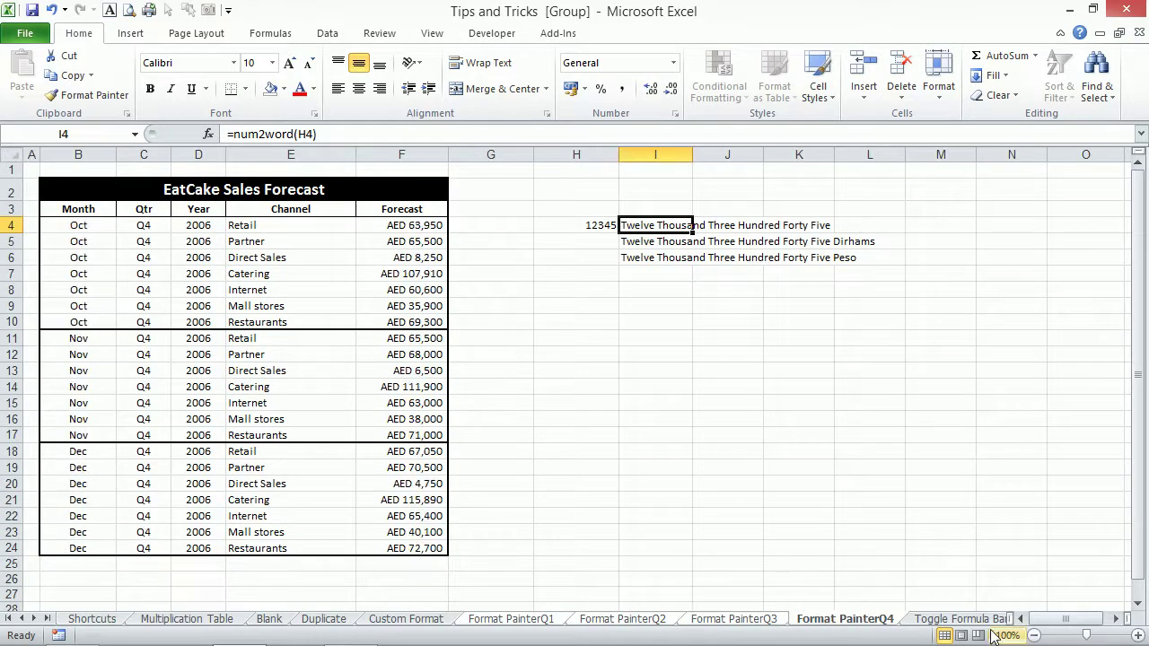
{"action": "left_click", "coordinate": [951, 619]}
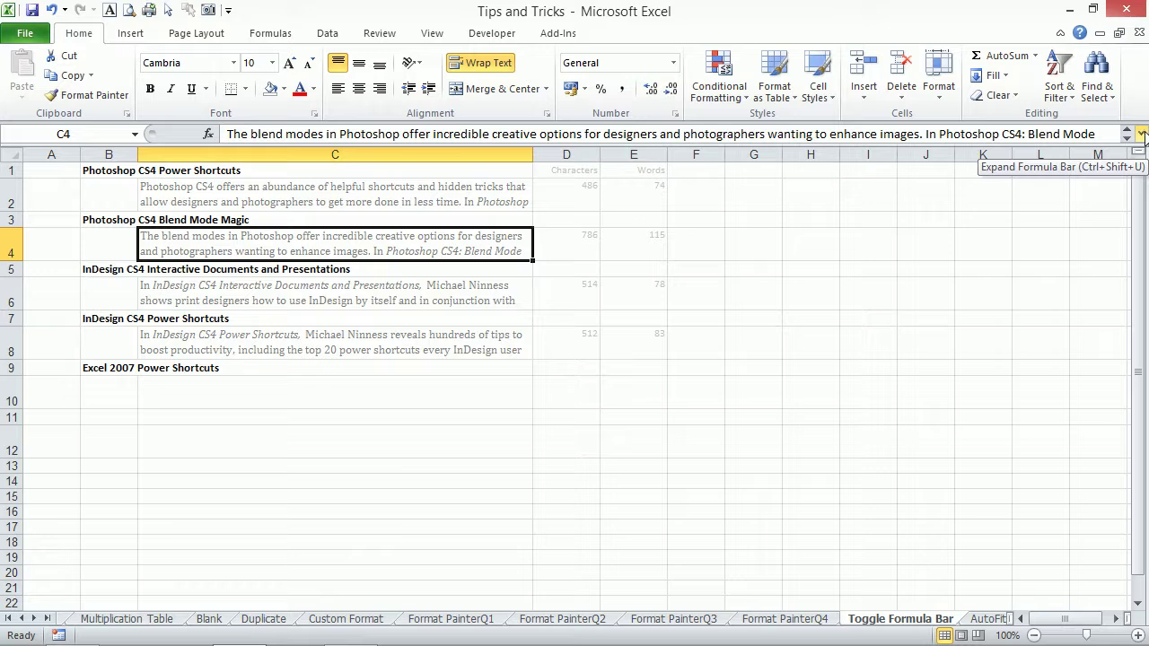
Expand the formula bar taller to read C4's full description, then collapse it to one line.
{"action": "left_click", "coordinate": [1141, 134]}
{"action": "left_click", "coordinate": [1141, 133]}
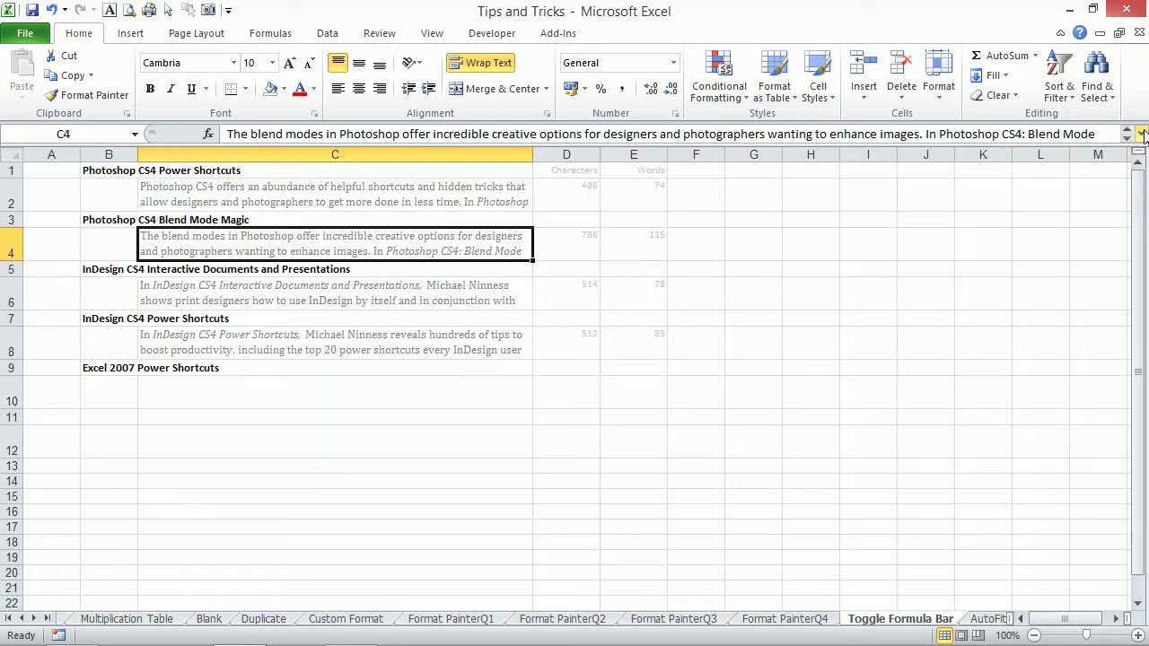
{"action": "left_click", "coordinate": [1142, 133]}
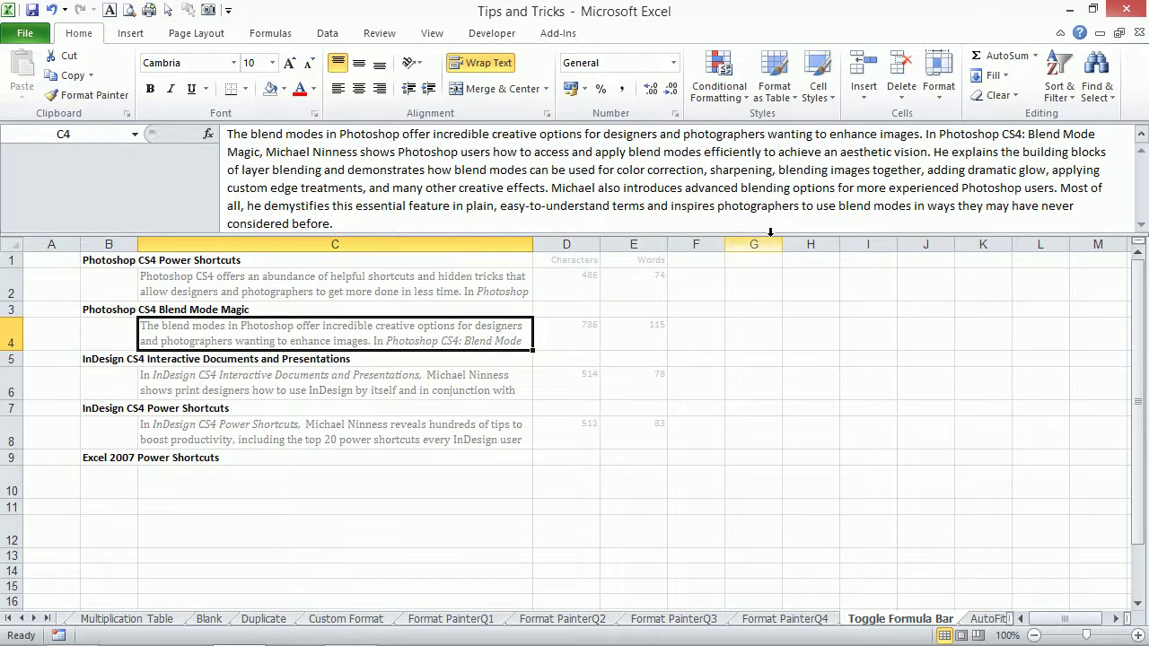
{"action": "left_click_drag", "start_coordinate": [763, 233], "coordinate": [749, 255]}
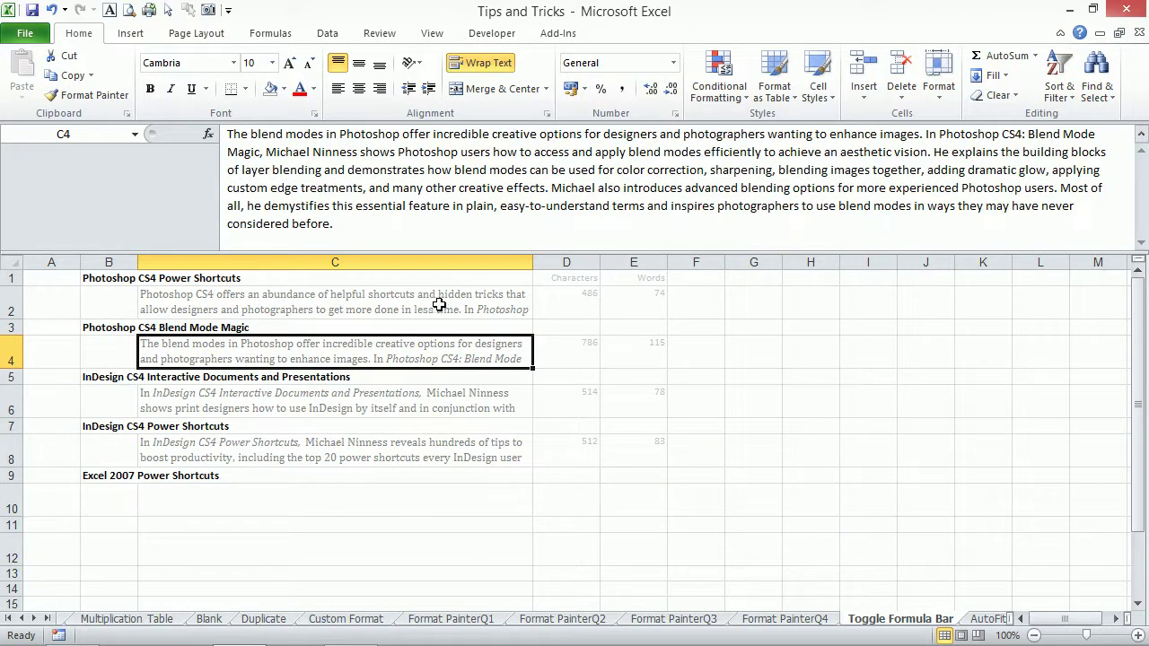
{"action": "left_click", "coordinate": [1140, 147]}
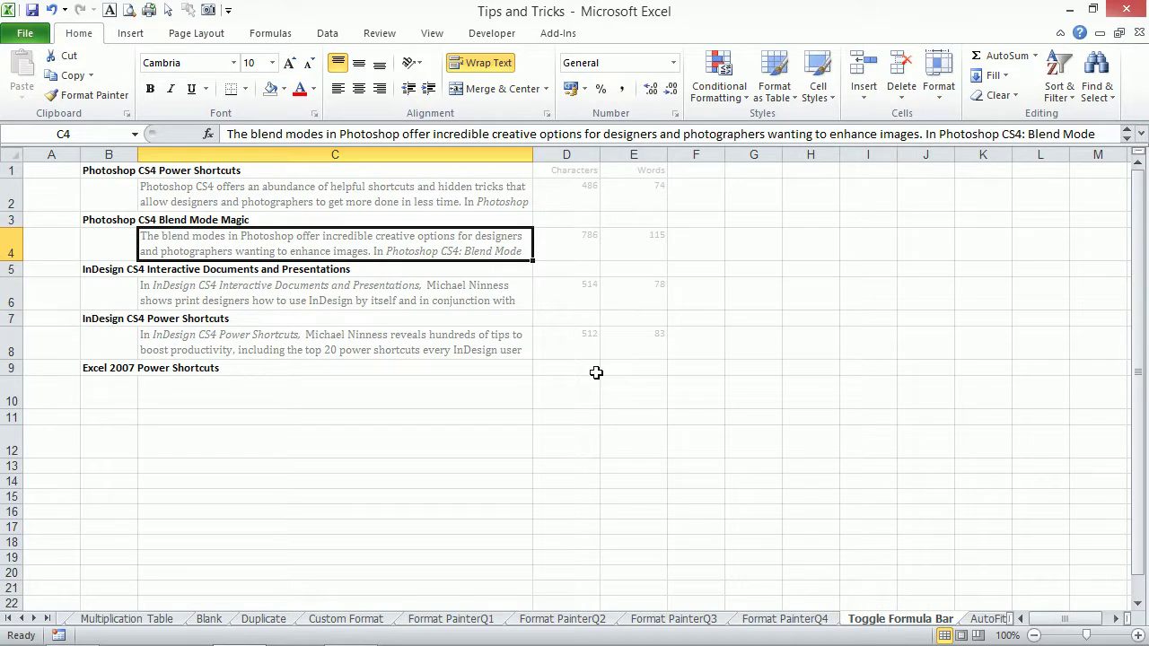
Check the descriptions in C6 and C4, then go to the AutoFit movie list sheet.
{"action": "left_click", "coordinate": [220, 292]}
{"action": "left_click", "coordinate": [265, 246]}
{"action": "left_click", "coordinate": [981, 620]}
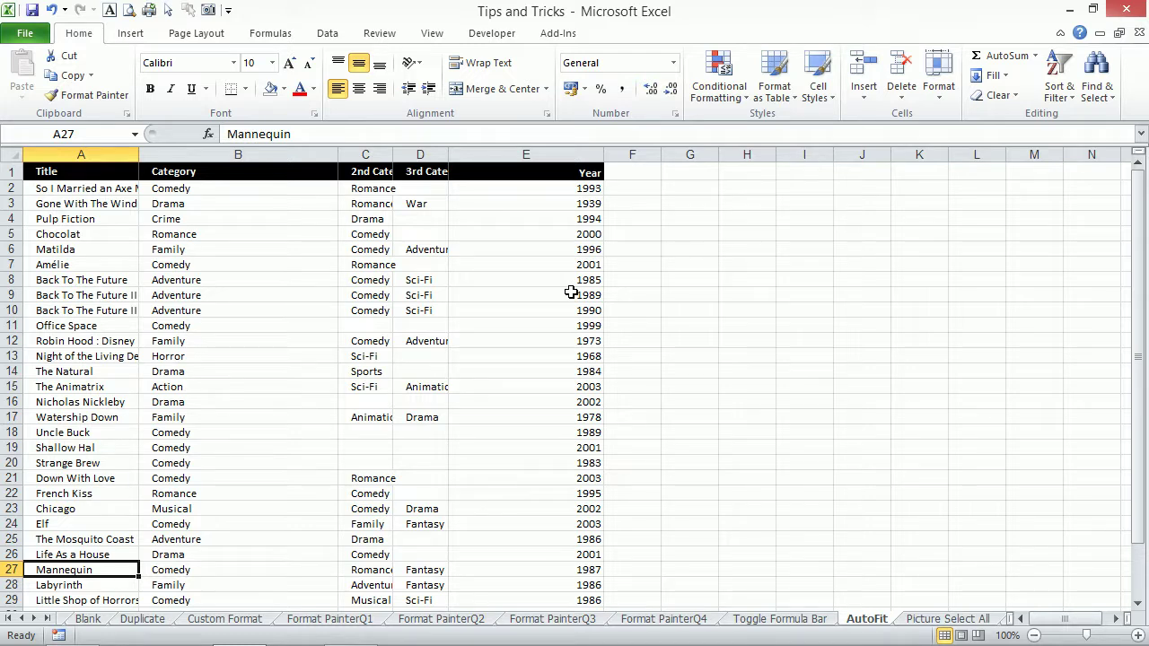
AutoFit columns E, C, D and B individually by double-clicking their header boundaries, then undo.
{"action": "double_click", "coordinate": [603, 155]}
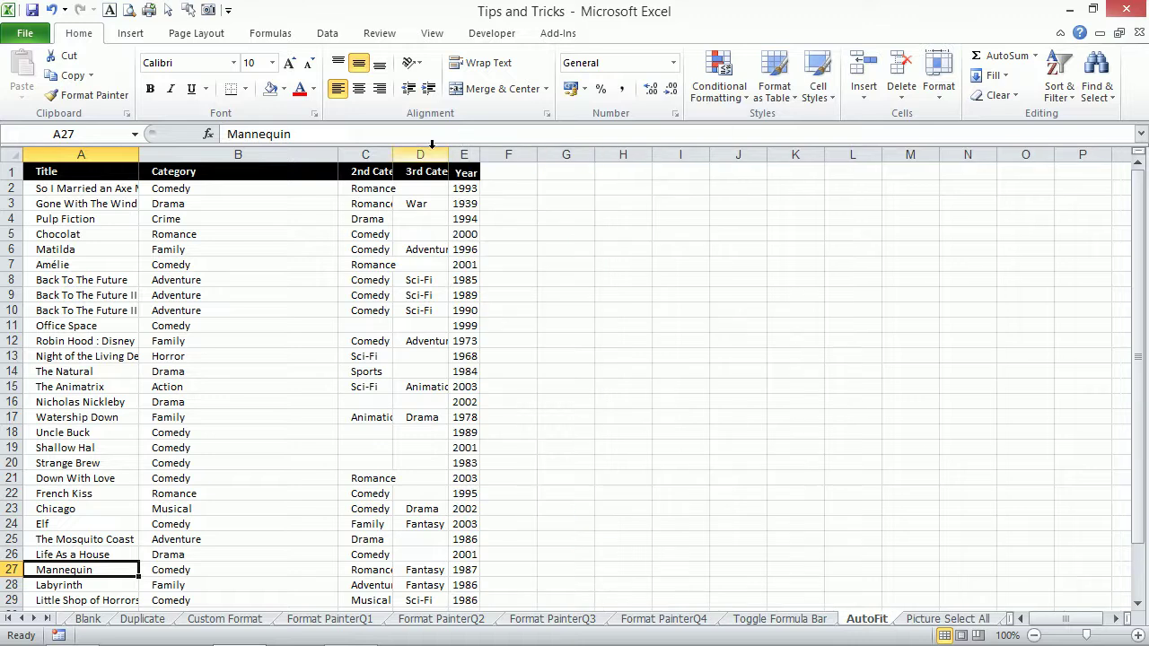
{"action": "double_click", "coordinate": [392, 155]}
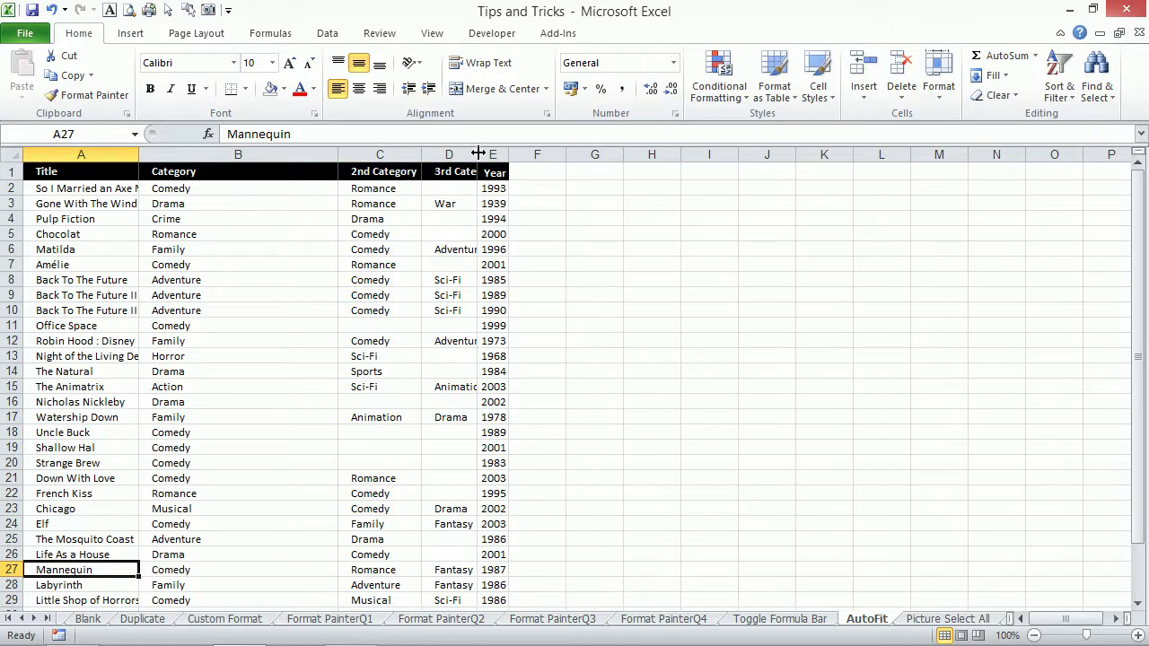
{"action": "double_click", "coordinate": [477, 154]}
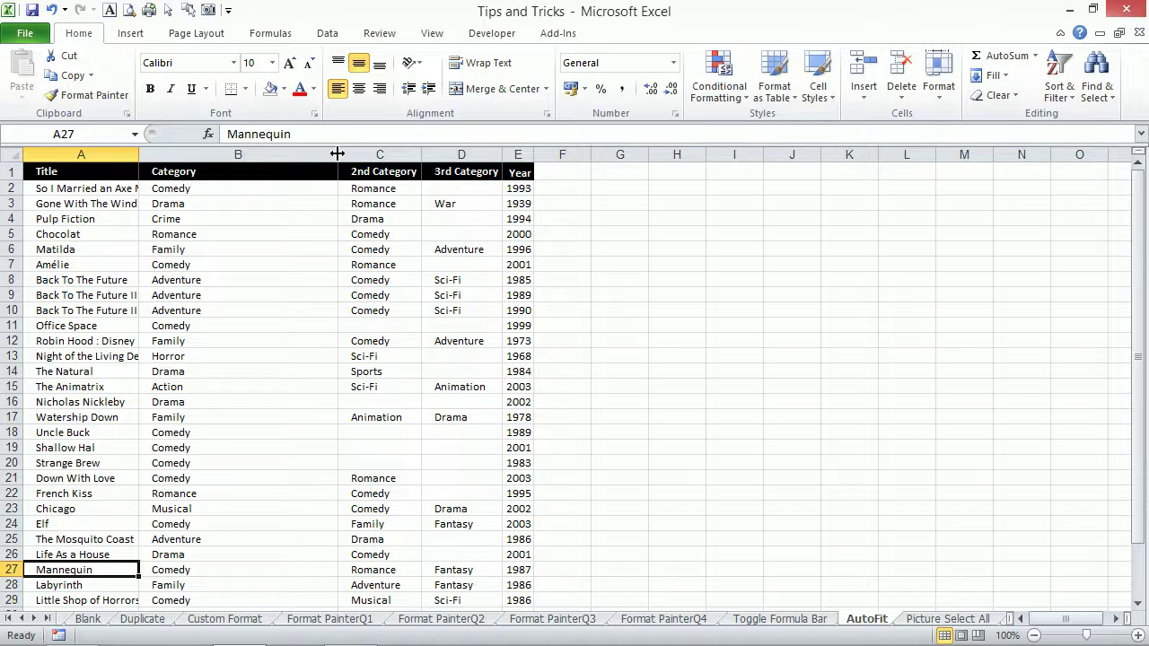
{"action": "double_click", "coordinate": [335, 160]}
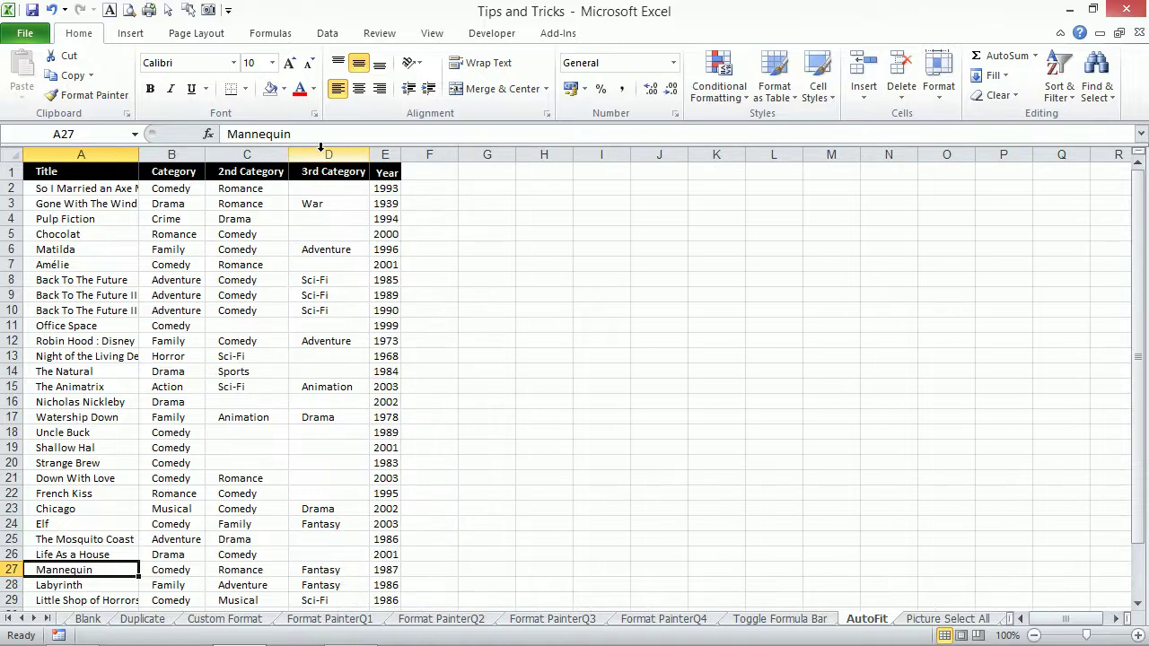
{"action": "key", "text": "ctrl+z"}
{"action": "key", "text": "ctrl+z"}
{"action": "key", "text": "ctrl+z"}
{"action": "key", "text": "ctrl+z"}
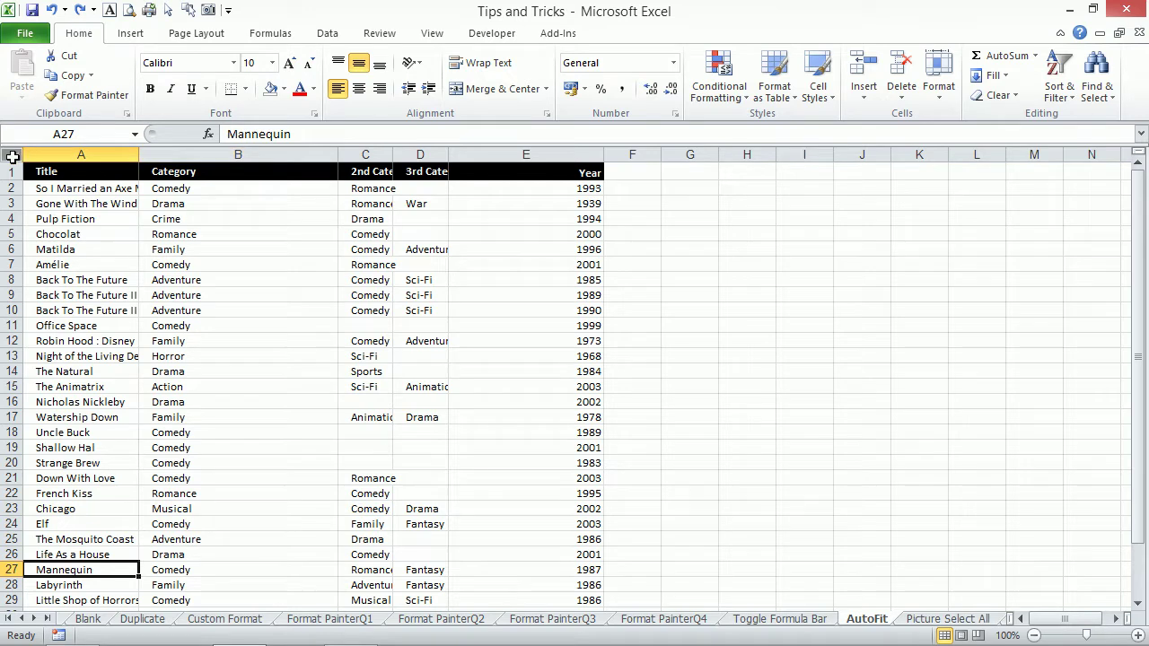
Select the whole sheet and AutoFit all columns with one boundary double-click, then undo.
{"action": "left_click", "coordinate": [13, 157]}
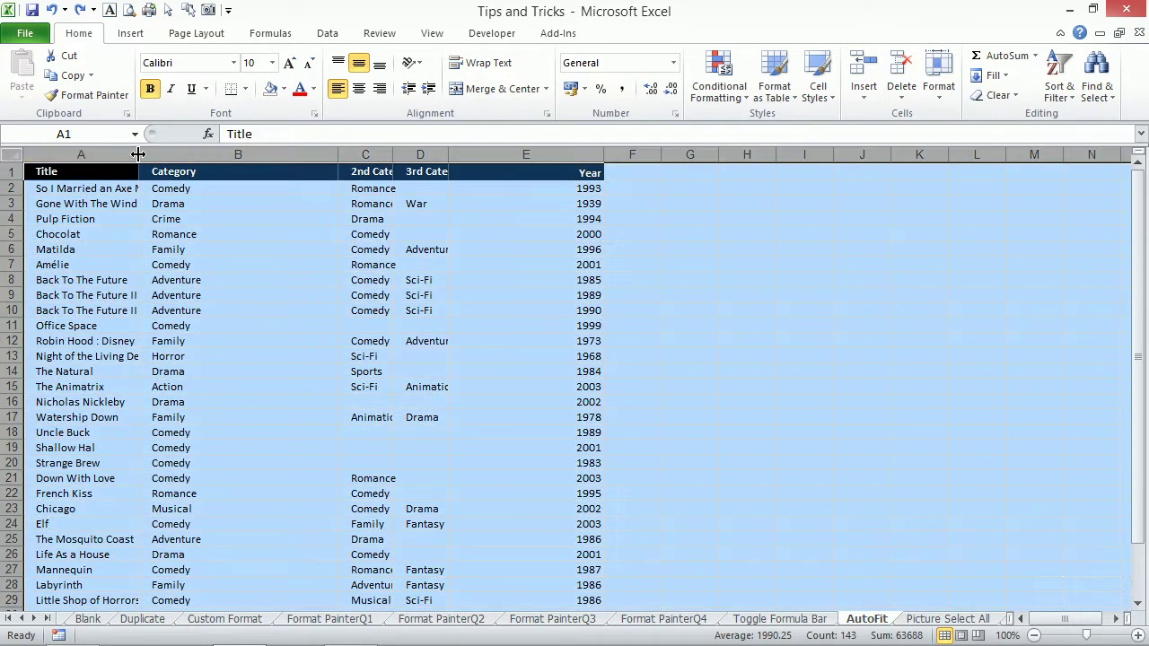
{"action": "double_click", "coordinate": [138, 154]}
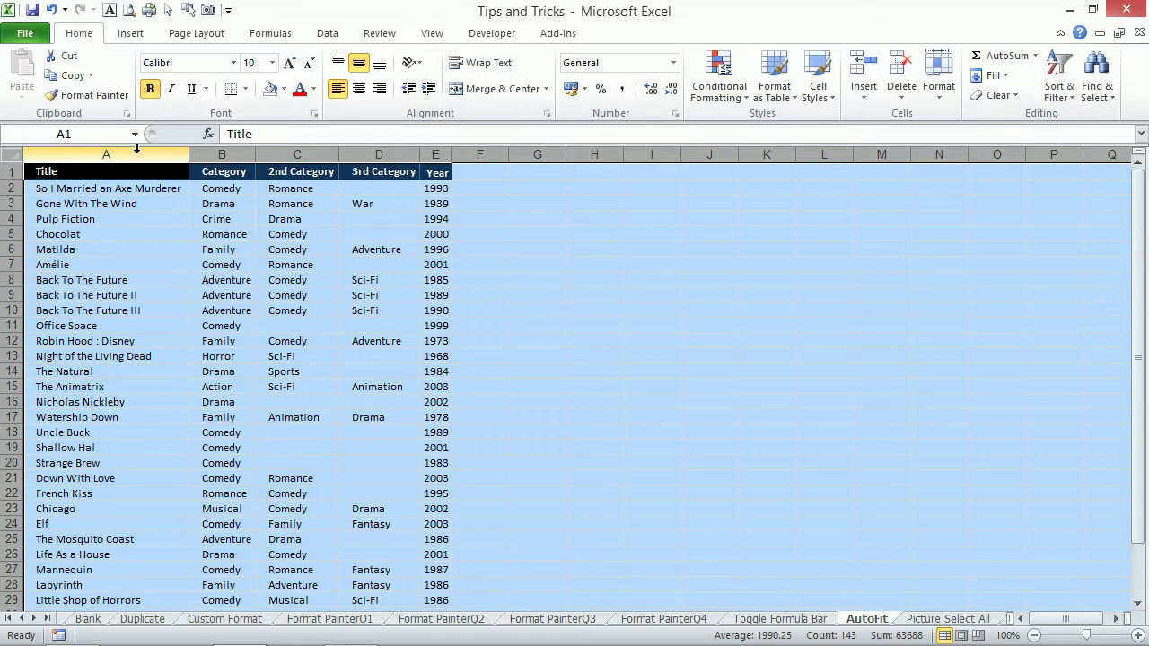
{"action": "key", "text": "ctrl+z"}
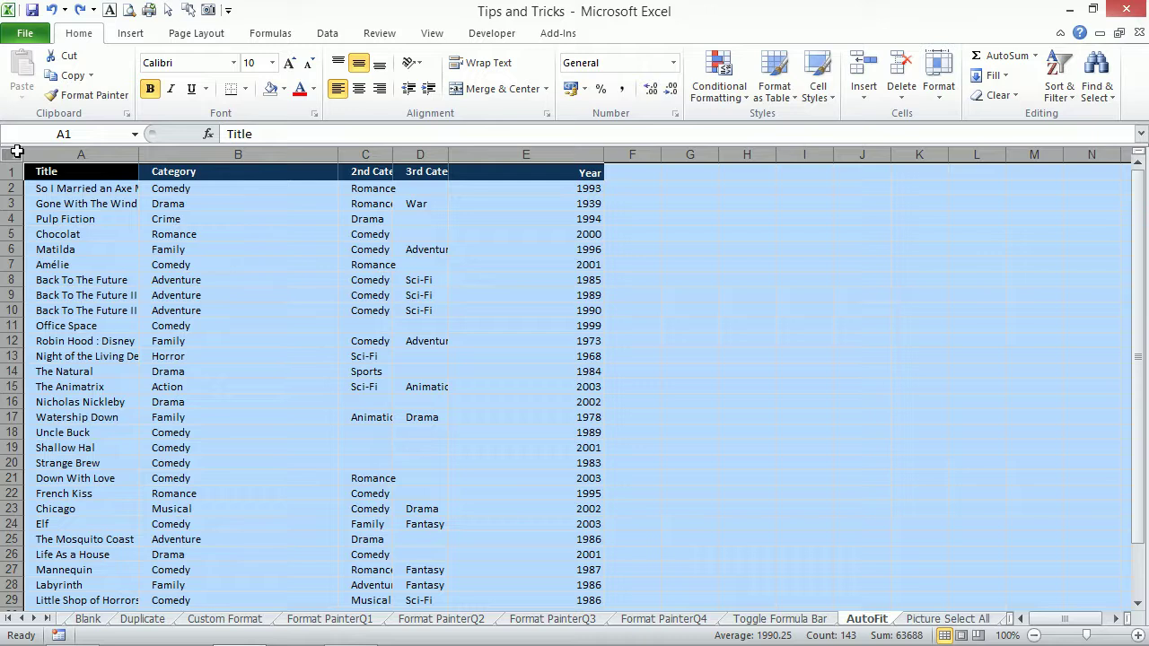
AutoFit all selected column widths with Alt+O, C, A, and dismiss the system tray popup.
{"action": "key", "text": "alt"}
{"action": "key", "text": "o"}
{"action": "key", "text": "c"}
{"action": "key", "text": "a"}
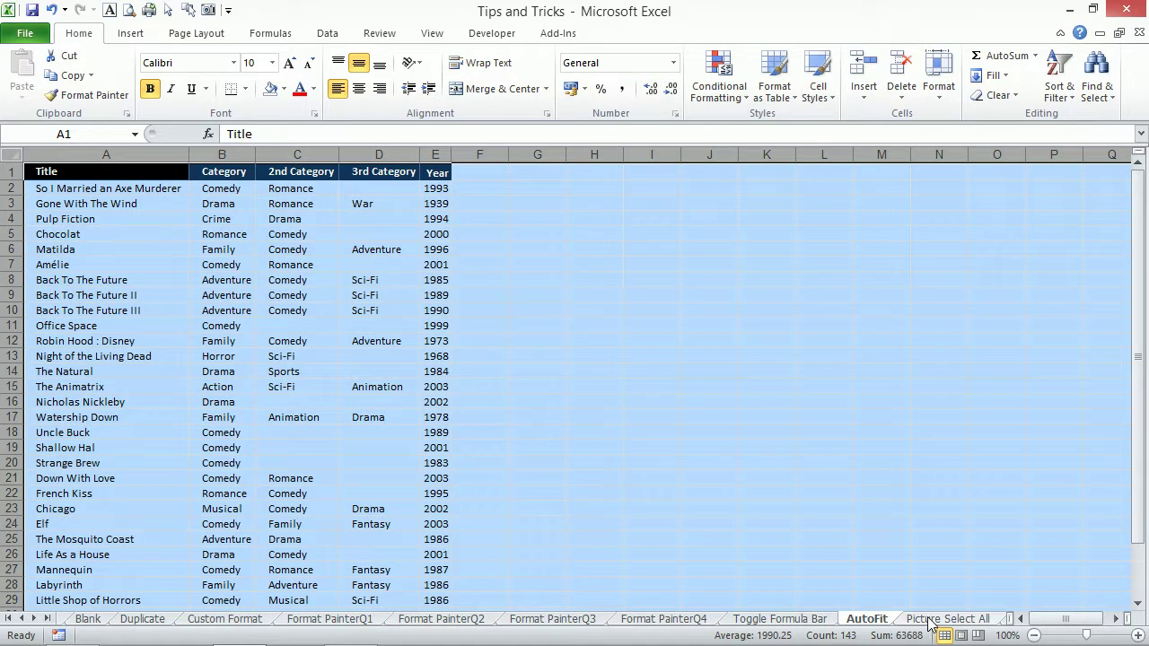
{"action": "left_click", "coordinate": [979, 630]}
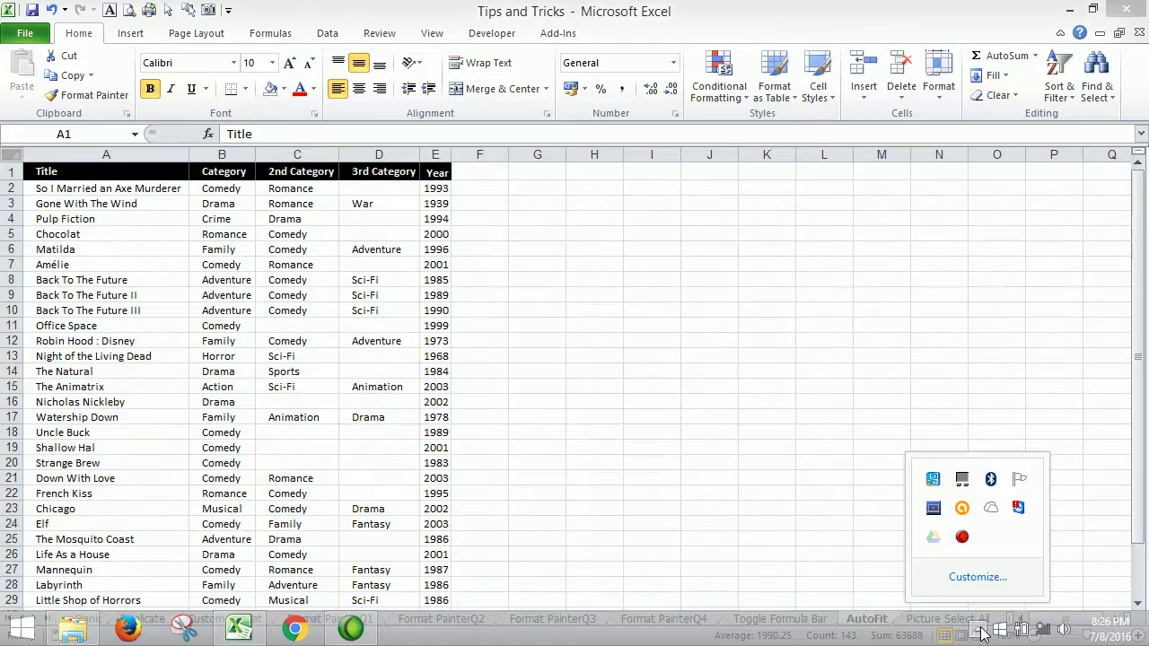
{"action": "left_click", "coordinate": [805, 464]}
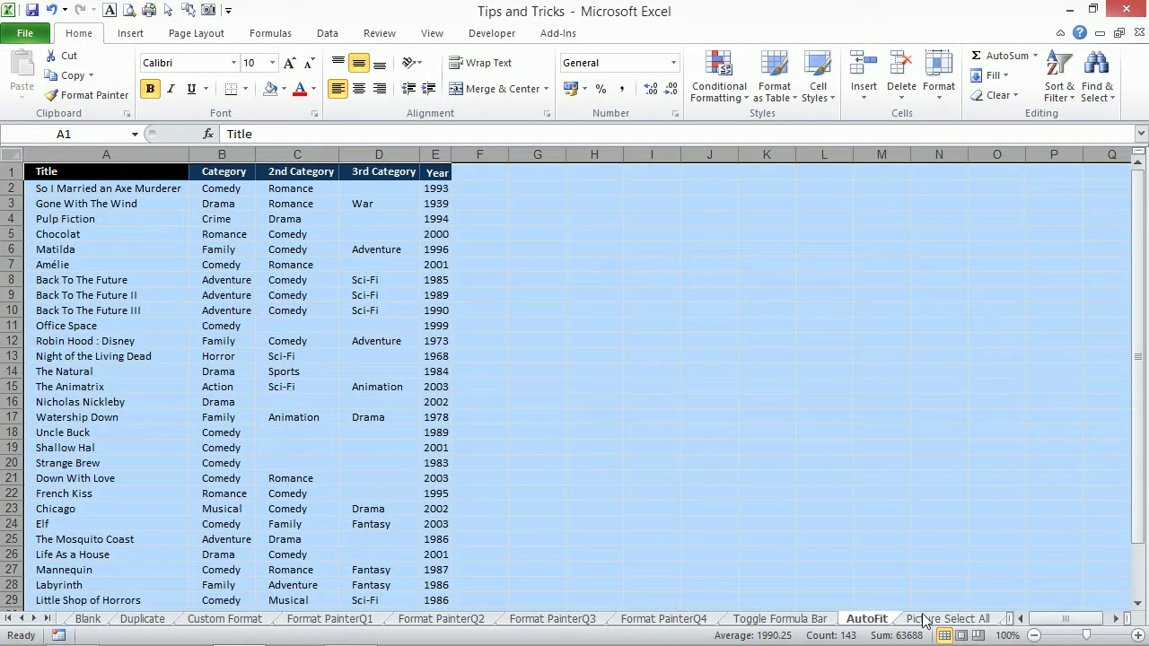
On the Picture Select All sheet, select every picture via the B2 shoes picture and Ctrl+A.
{"action": "left_click", "coordinate": [924, 619]}
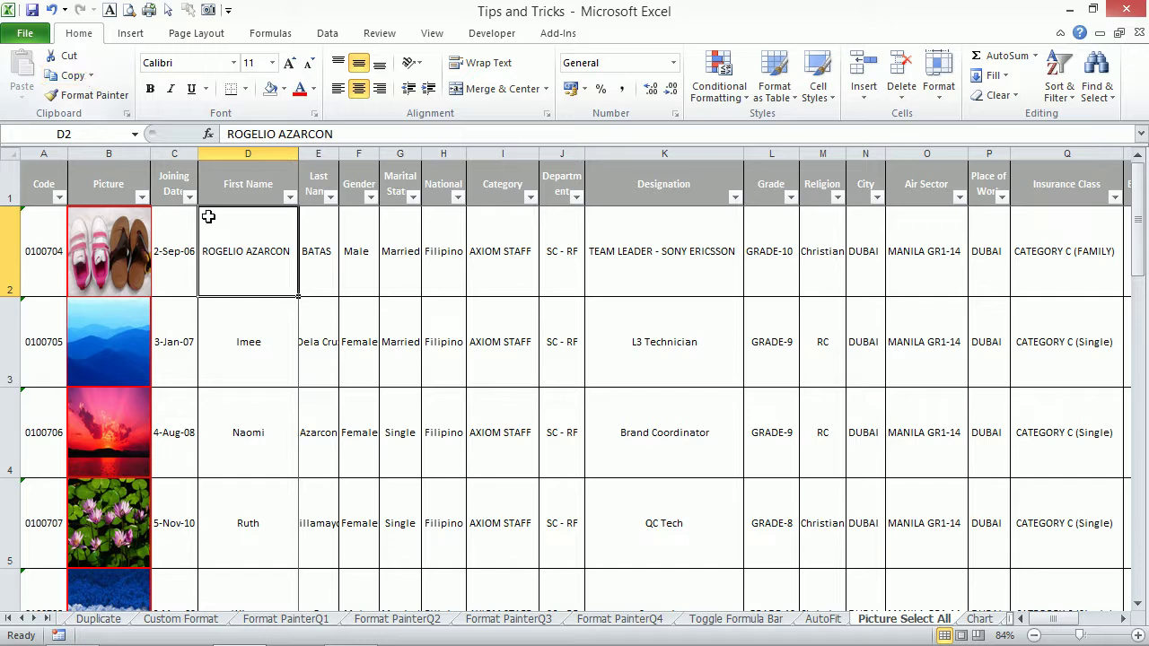
{"action": "left_click", "coordinate": [133, 216]}
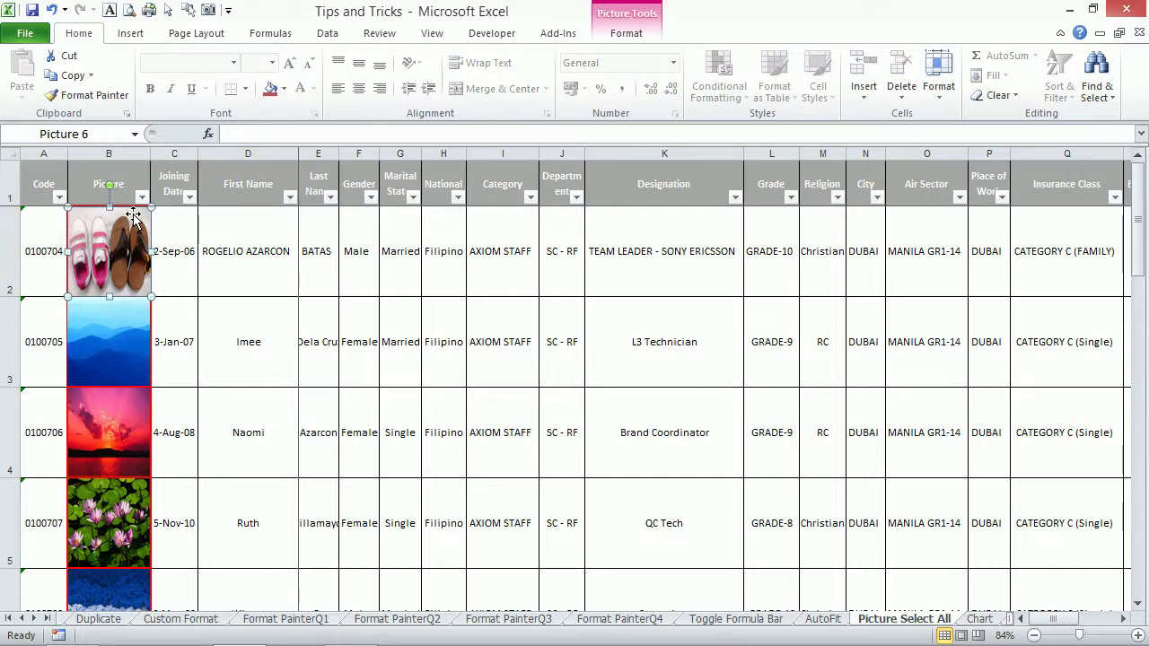
{"action": "key", "text": "ctrl+a"}
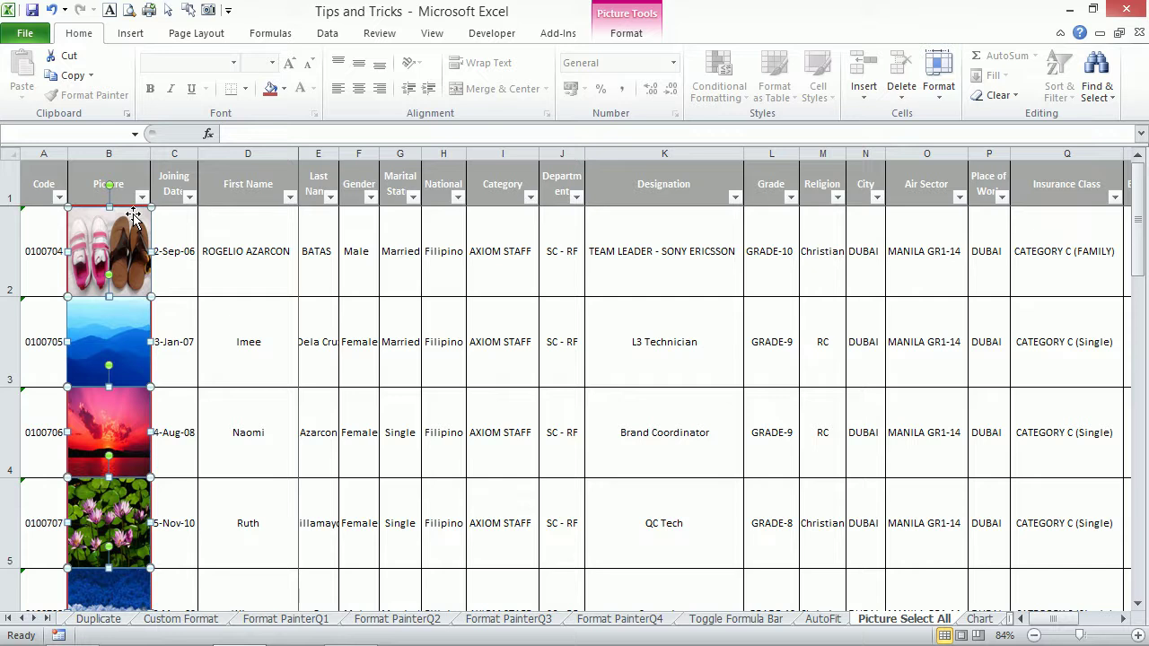
{"action": "left_click", "coordinate": [253, 251]}
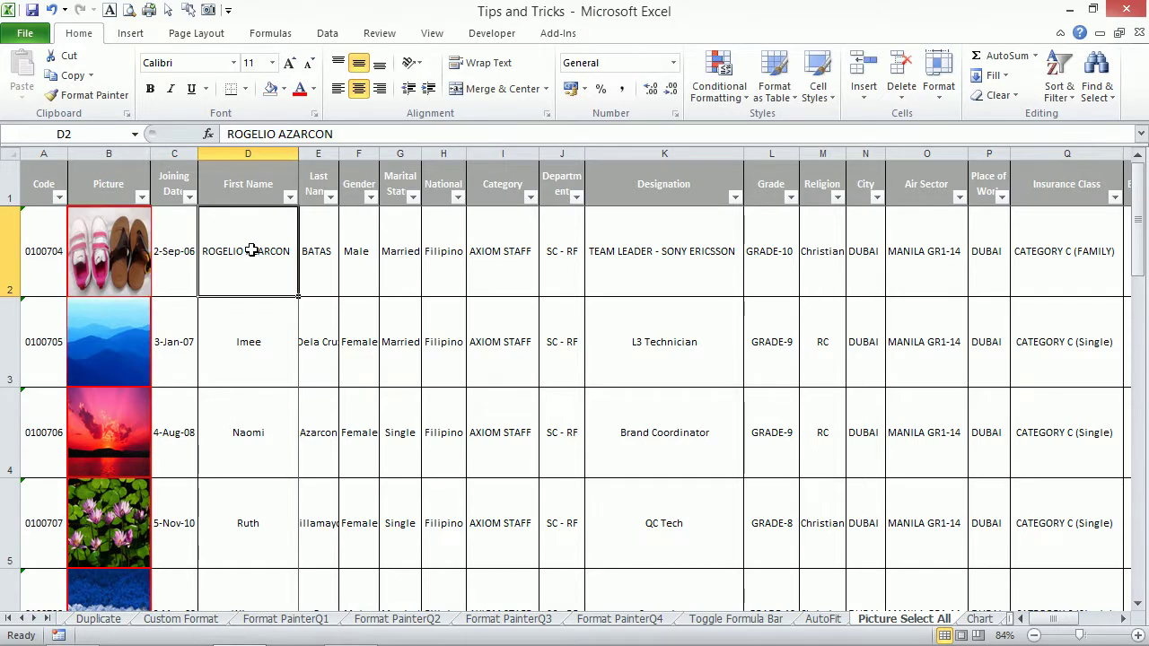
Show Ctrl+A from a cell selects the table, then reselect all pictures from B2.
{"action": "key", "text": "ctrl+a"}
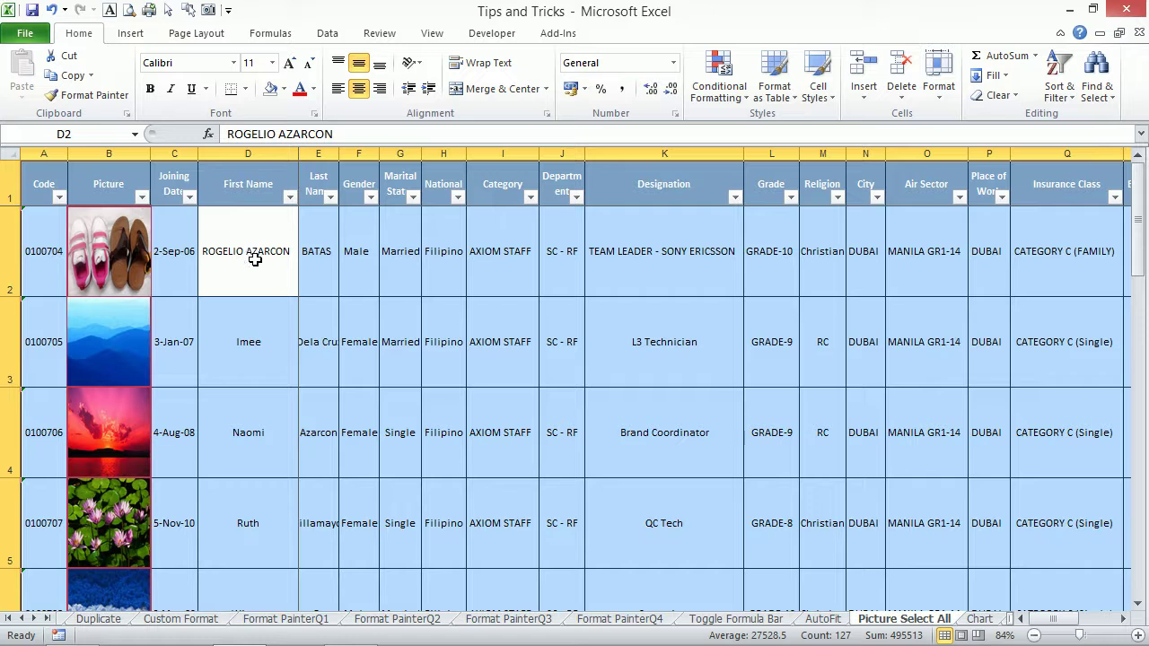
{"action": "left_click", "coordinate": [256, 278]}
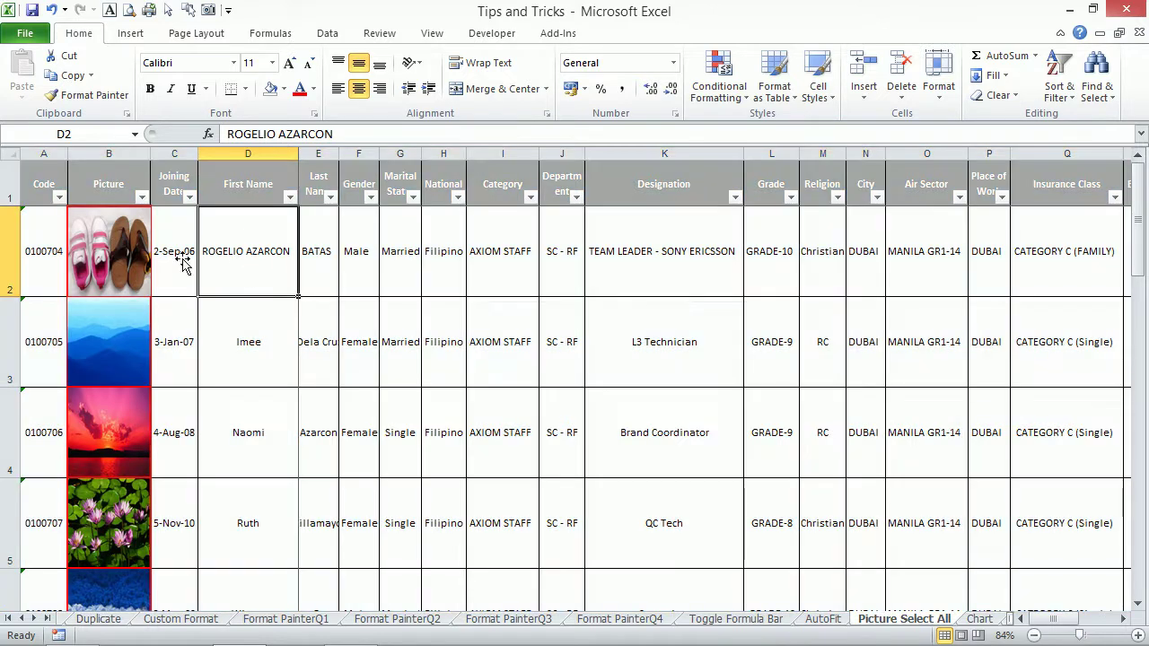
{"action": "left_click", "coordinate": [114, 239]}
{"action": "key", "text": "ctrl+a"}
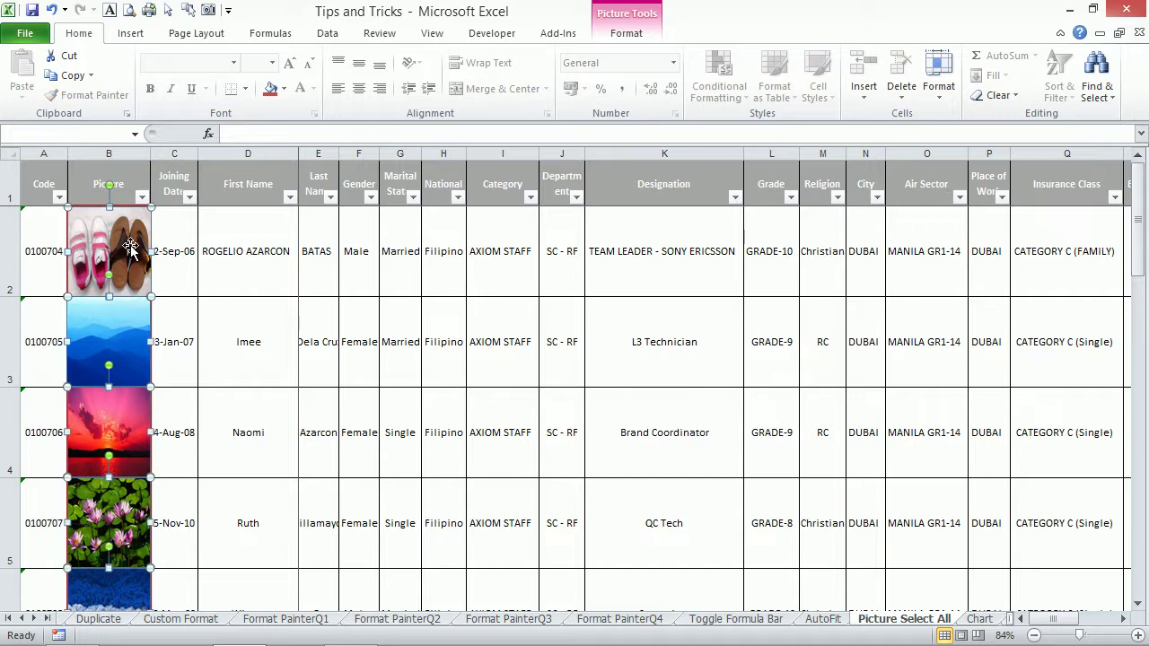
View the pictures' Size settings in Format Picture (Ctrl+1) and close the dialog.
{"action": "left_click", "coordinate": [628, 36]}
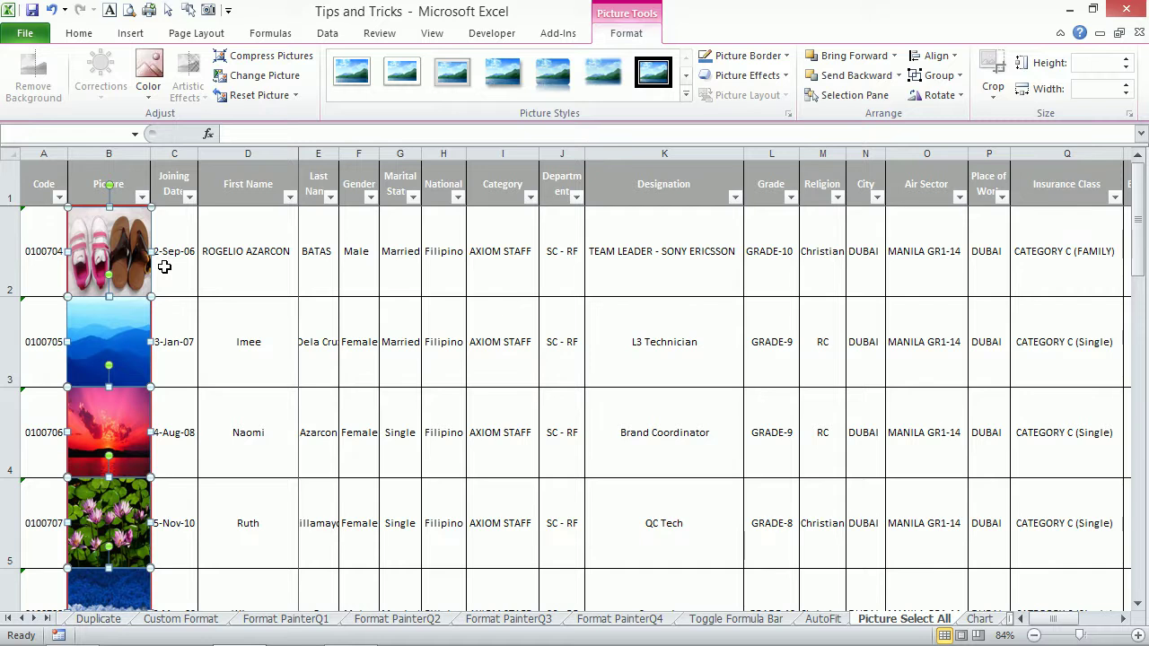
{"action": "key", "text": "ctrl+1"}
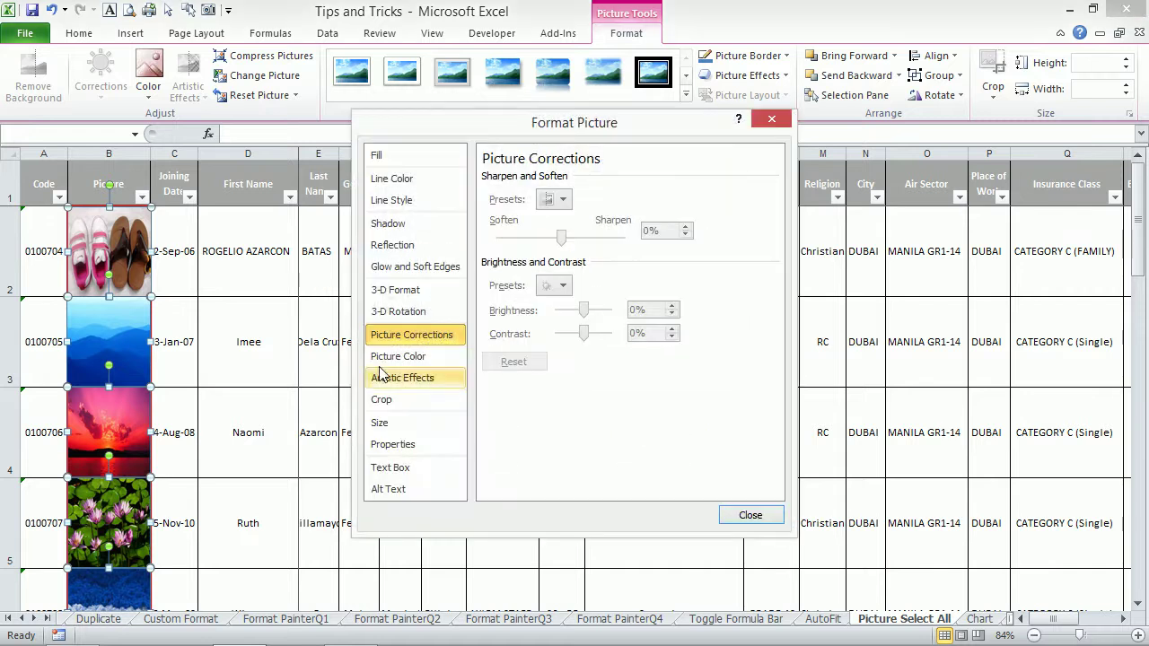
{"action": "left_click", "coordinate": [393, 427]}
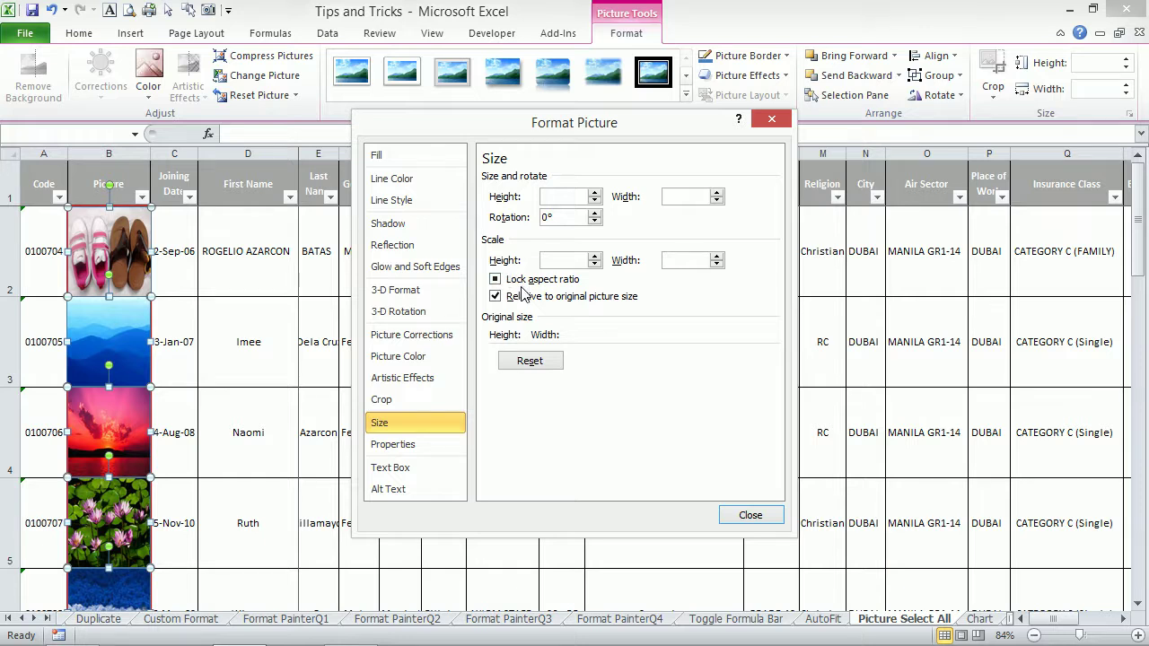
{"action": "left_click", "coordinate": [748, 515]}
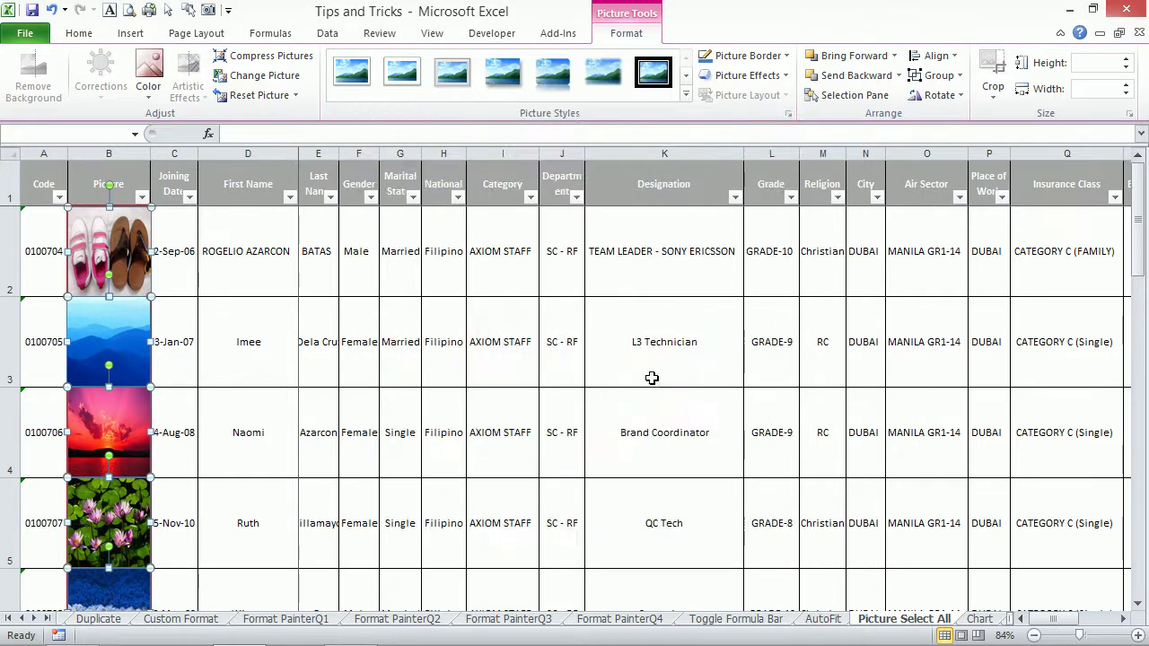
Deselect the pictures, reselect all of them from B2, then deselect by picking D2.
{"action": "left_click", "coordinate": [645, 377]}
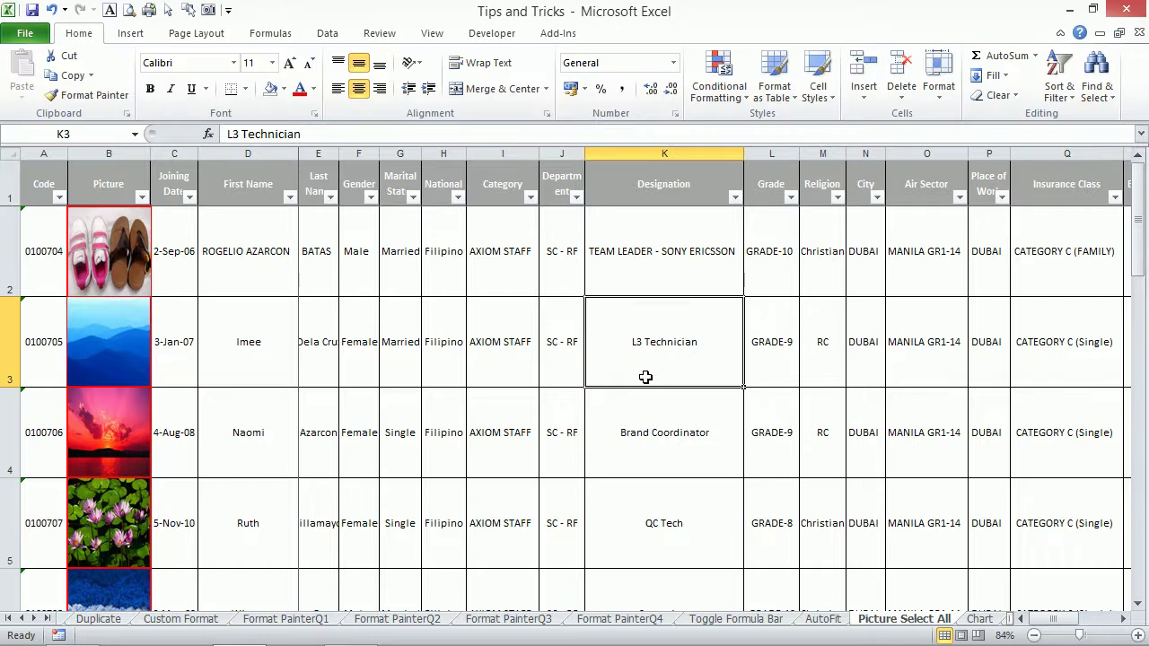
{"action": "left_click", "coordinate": [131, 236]}
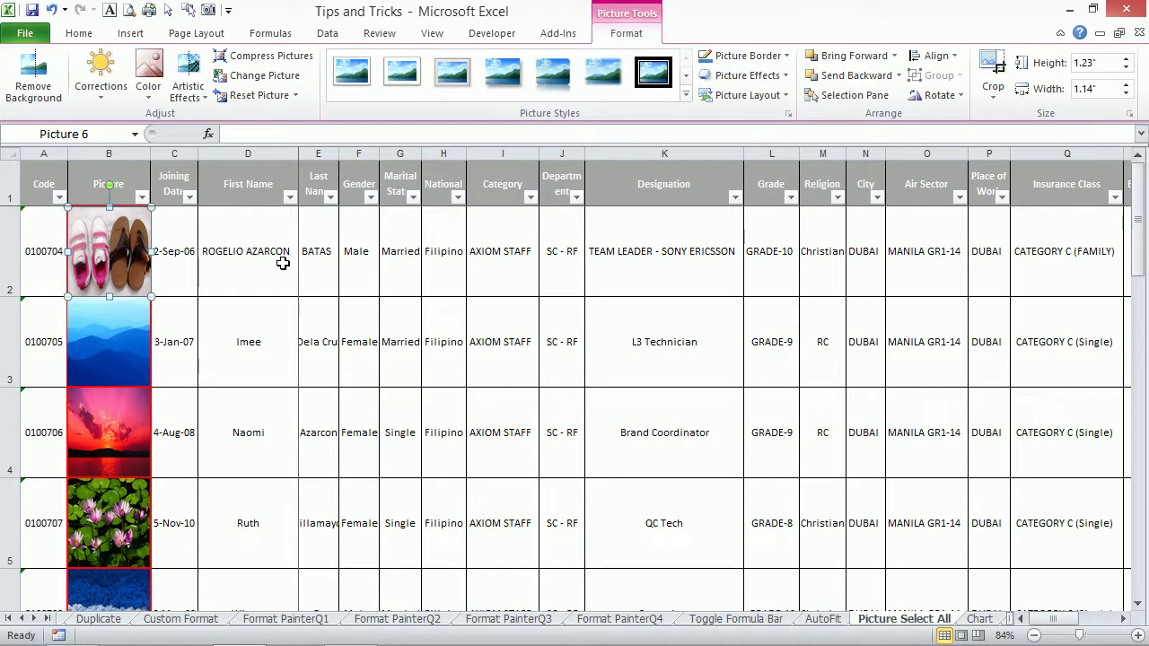
{"action": "key", "text": "ctrl+a"}
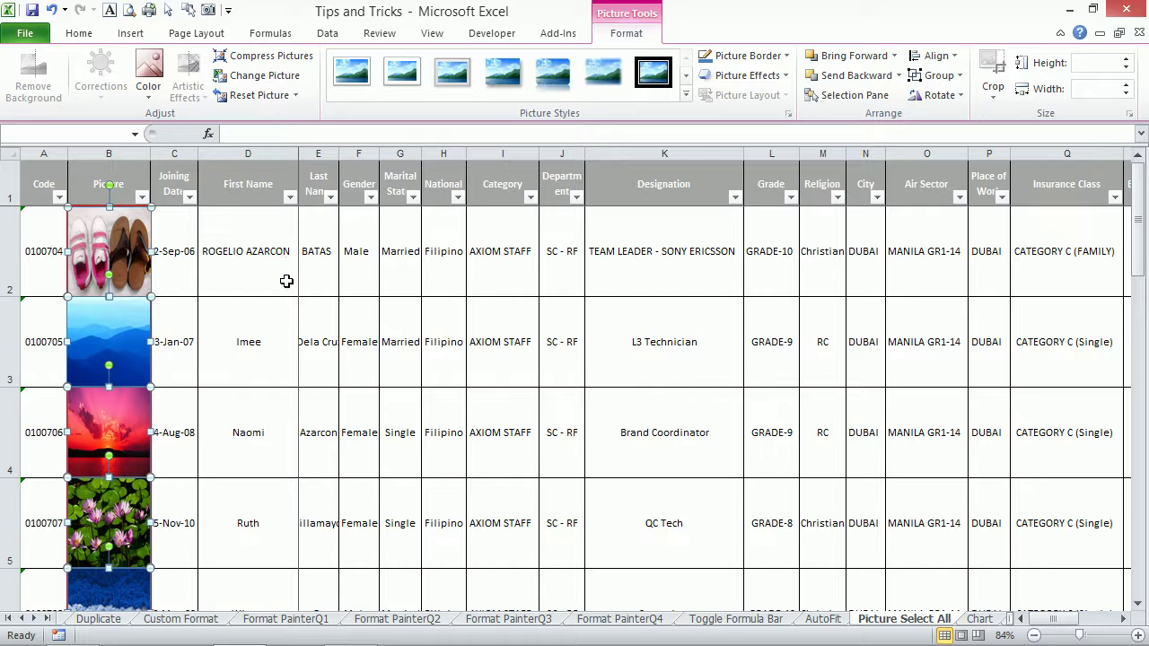
{"action": "left_click", "coordinate": [286, 281]}
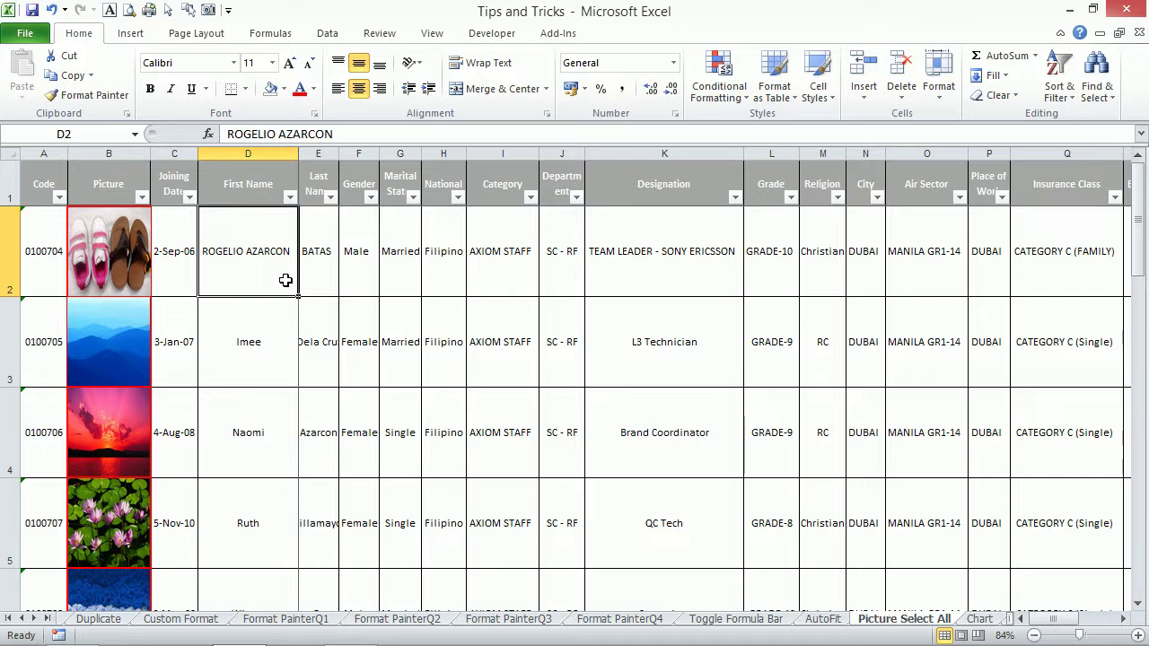
{"action": "left_click", "coordinate": [141, 197]}
{"action": "left_click", "coordinate": [343, 323]}
{"action": "left_click", "coordinate": [60, 203]}
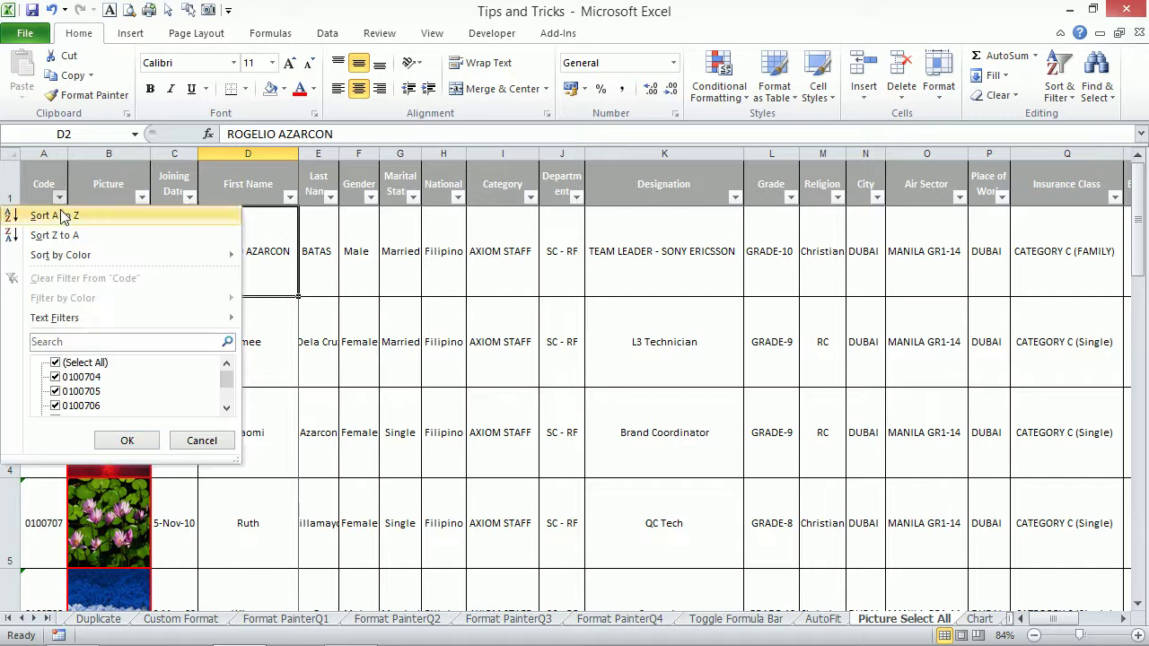
{"action": "left_click", "coordinate": [55, 362]}
{"action": "left_click", "coordinate": [56, 377]}
{"action": "left_click", "coordinate": [56, 391]}
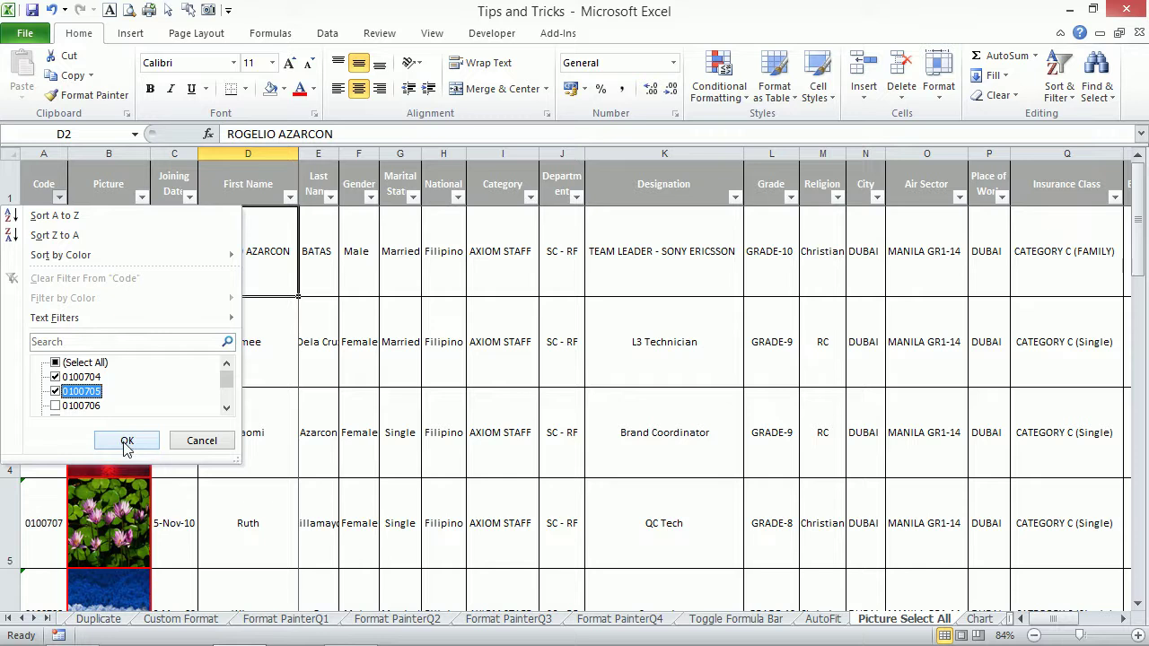
{"action": "left_click", "coordinate": [56, 406]}
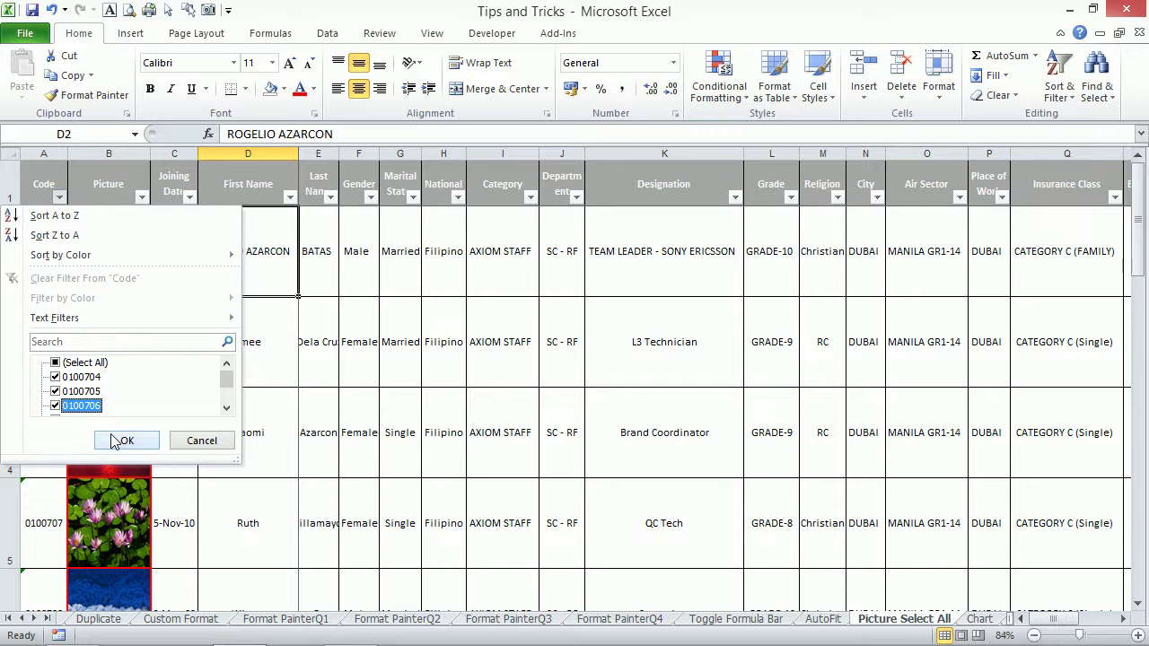
{"action": "left_click", "coordinate": [115, 439]}
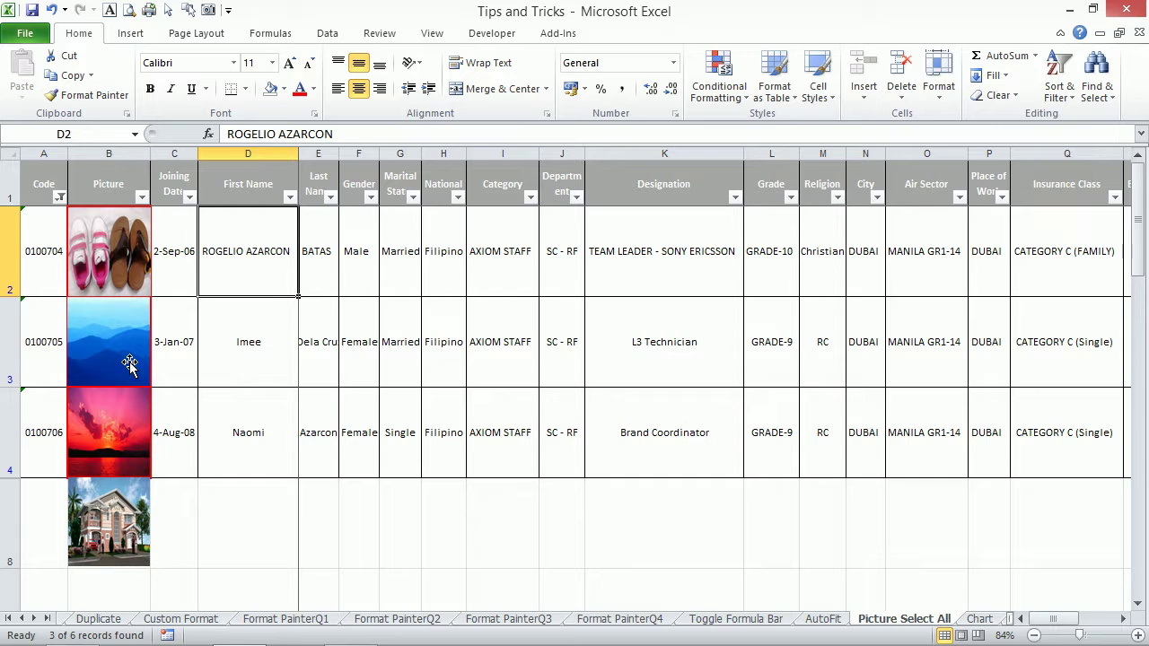
{"action": "left_click", "coordinate": [59, 198]}
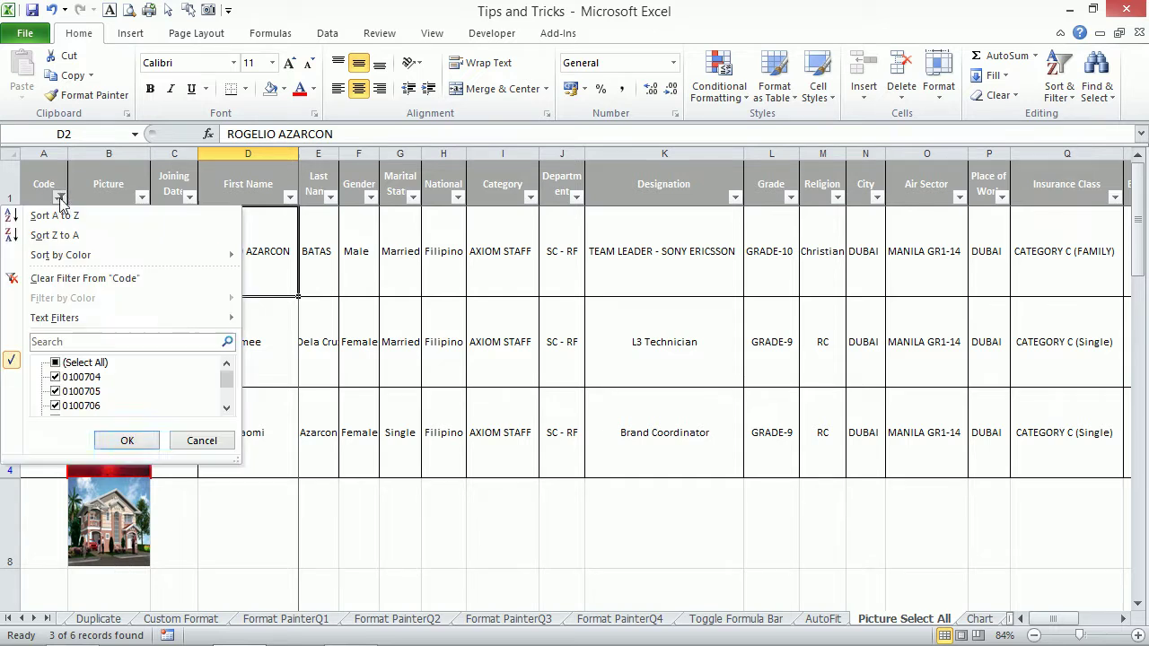
{"action": "left_click", "coordinate": [126, 441]}
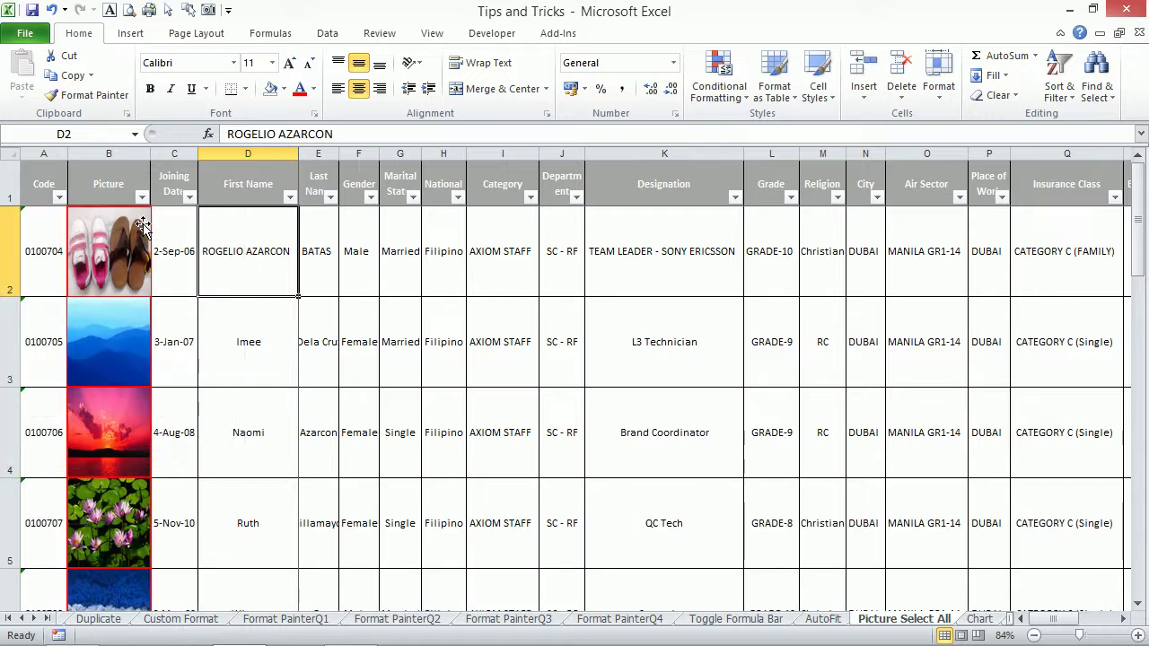
Select all employee photos and set them to 'Move and size with cells' in Format Picture Properties.
{"action": "left_click", "coordinate": [142, 225]}
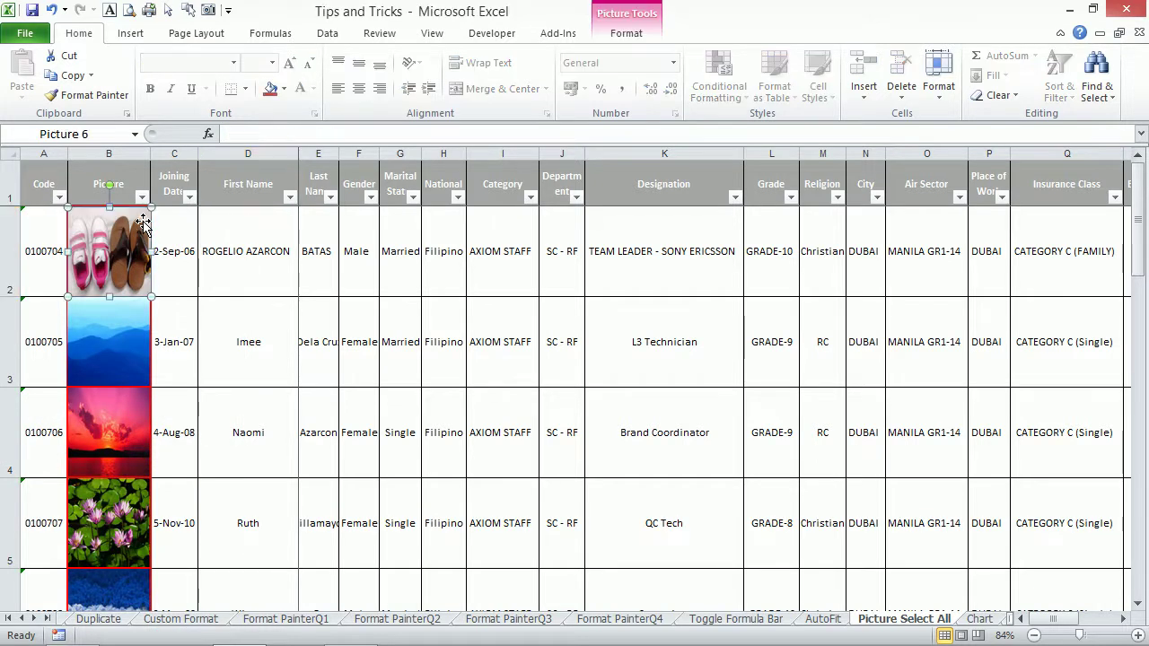
{"action": "key", "text": "ctrl+a"}
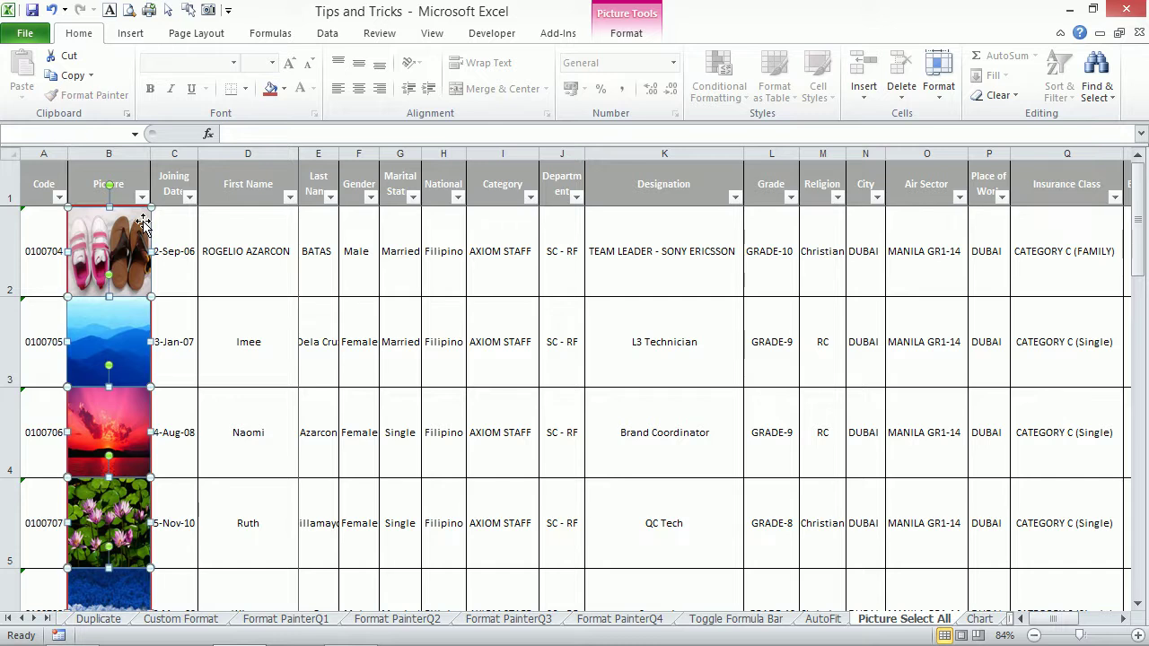
{"action": "key", "text": "ctrl+1"}
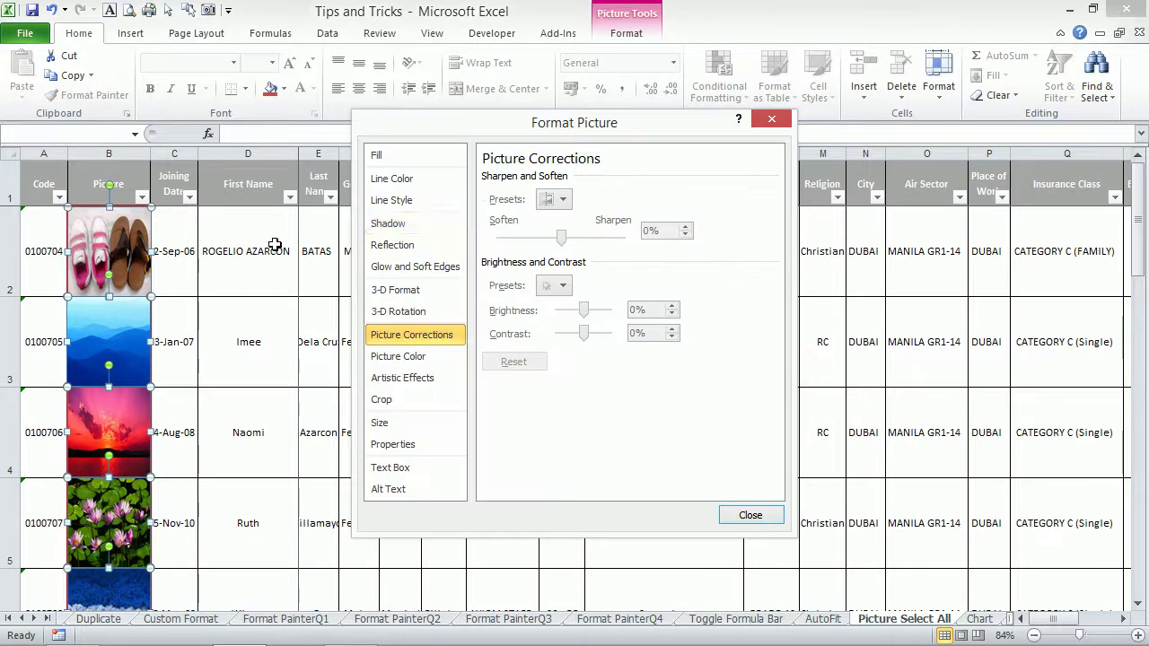
{"action": "left_click_drag", "start_coordinate": [464, 134], "coordinate": [487, 88]}
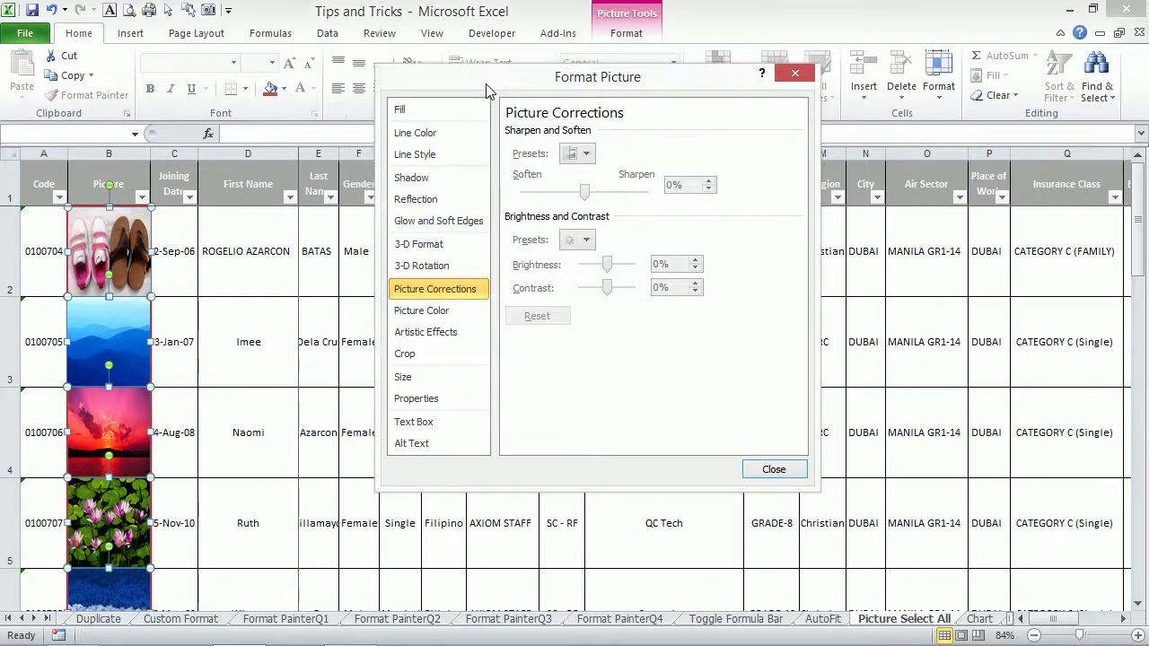
{"action": "left_click", "coordinate": [426, 404]}
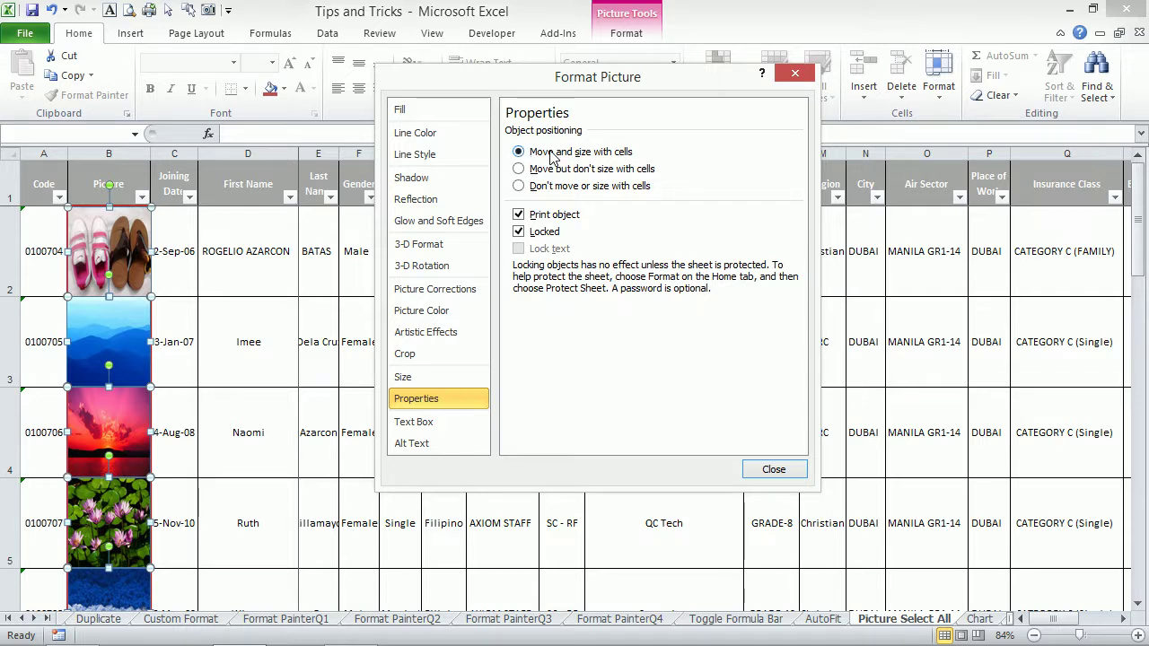
{"action": "left_click", "coordinate": [768, 470]}
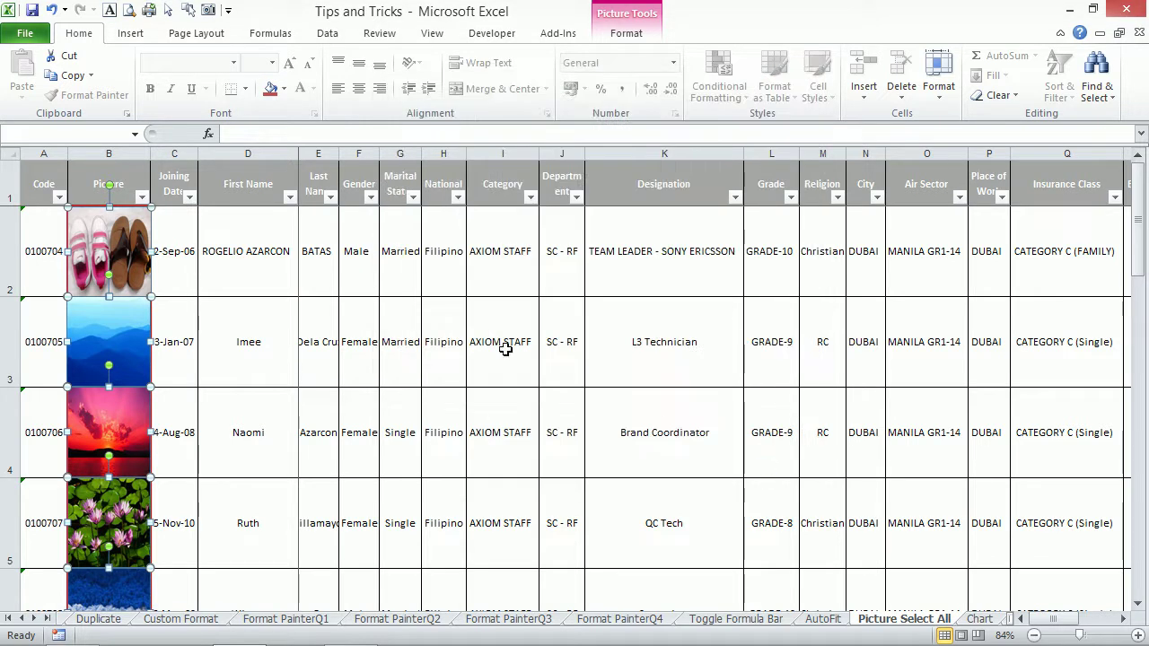
{"action": "left_click", "coordinate": [324, 288]}
{"action": "left_click", "coordinate": [141, 197]}
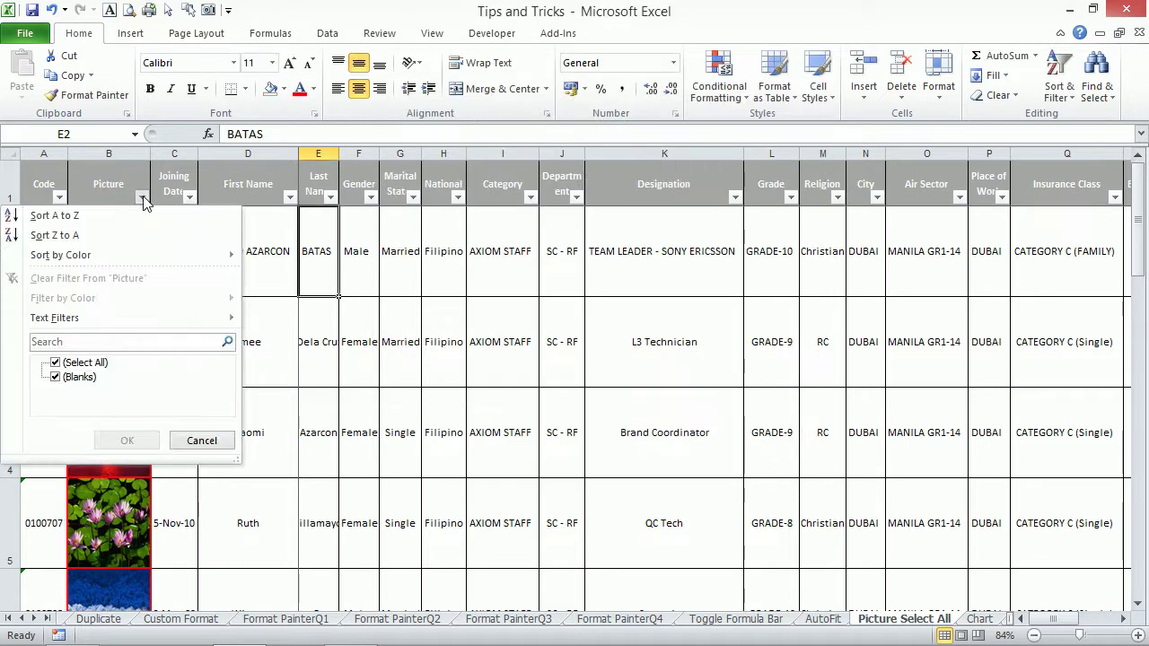
{"action": "left_click", "coordinate": [350, 372]}
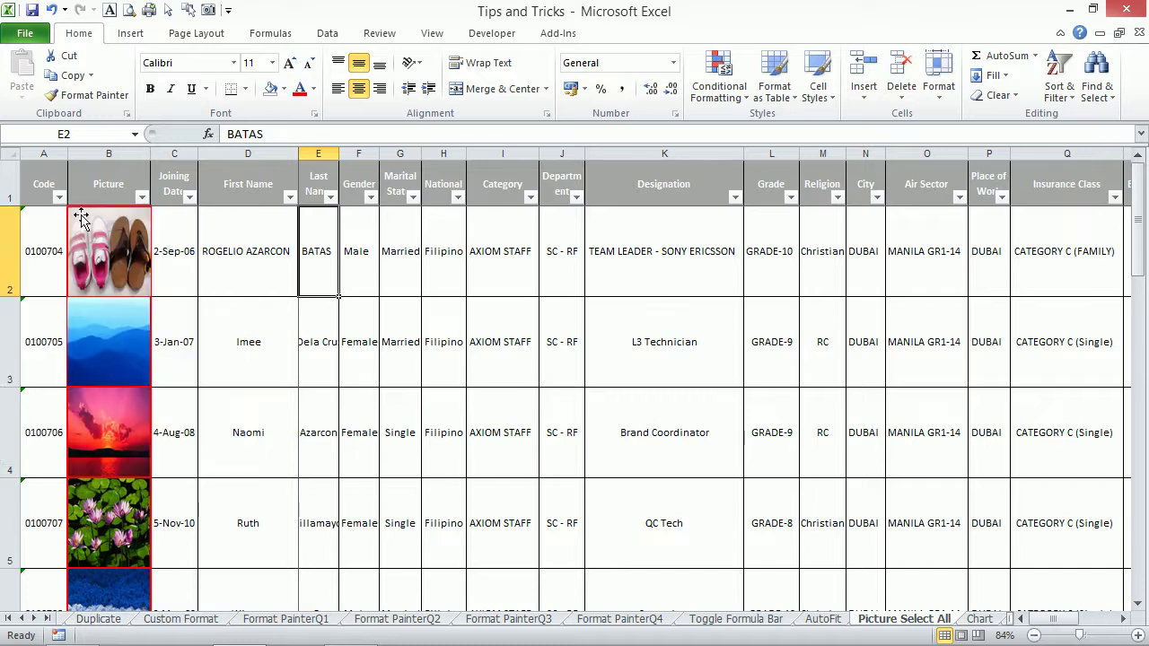
{"action": "left_click", "coordinate": [60, 198]}
{"action": "left_click", "coordinate": [56, 362]}
{"action": "left_click", "coordinate": [57, 377]}
{"action": "left_click", "coordinate": [55, 391]}
{"action": "left_click", "coordinate": [56, 405]}
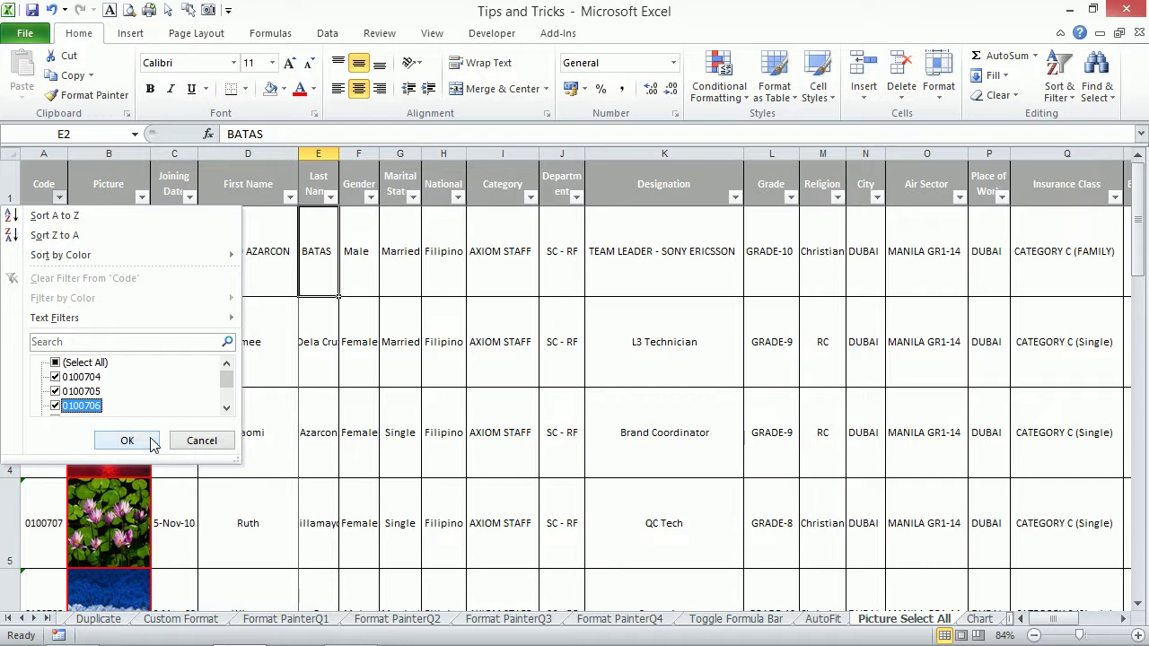
{"action": "left_click", "coordinate": [127, 443]}
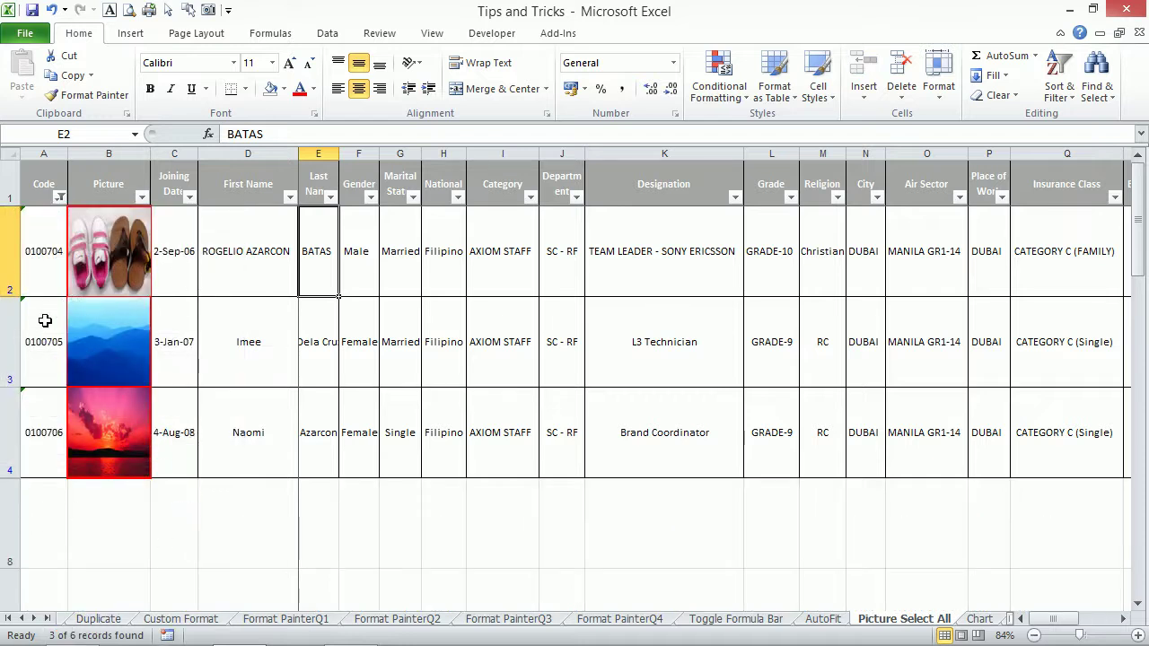
{"action": "left_click", "coordinate": [60, 197]}
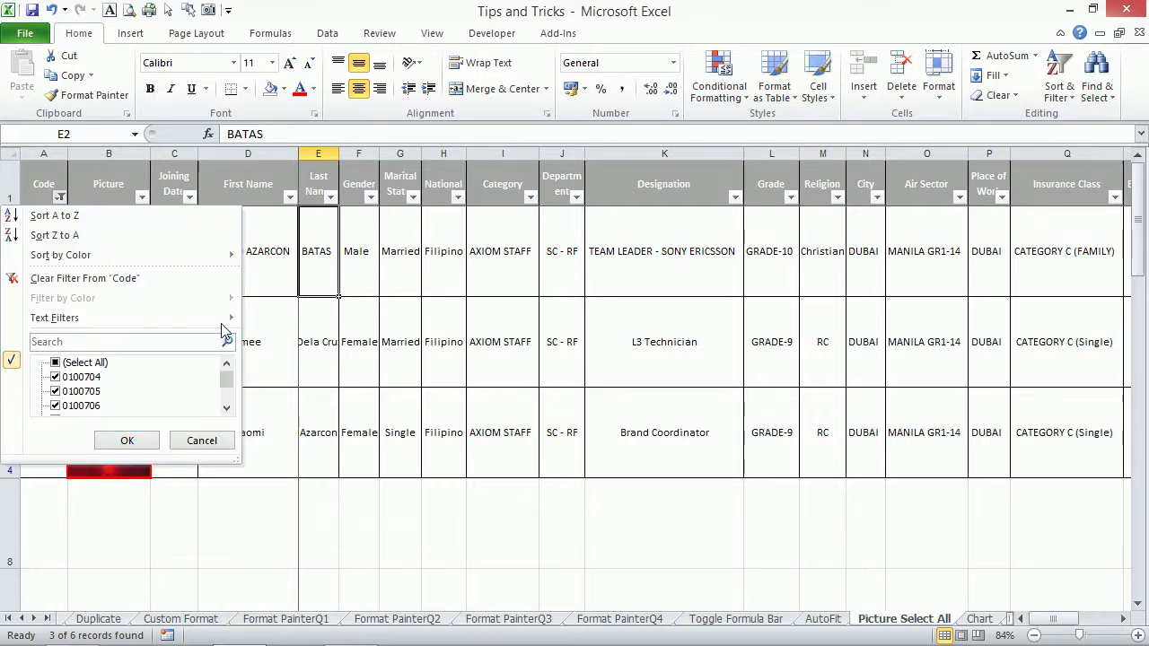
{"action": "left_click", "coordinate": [326, 365]}
{"action": "key", "text": "alt+a"}
{"action": "key", "text": "c"}
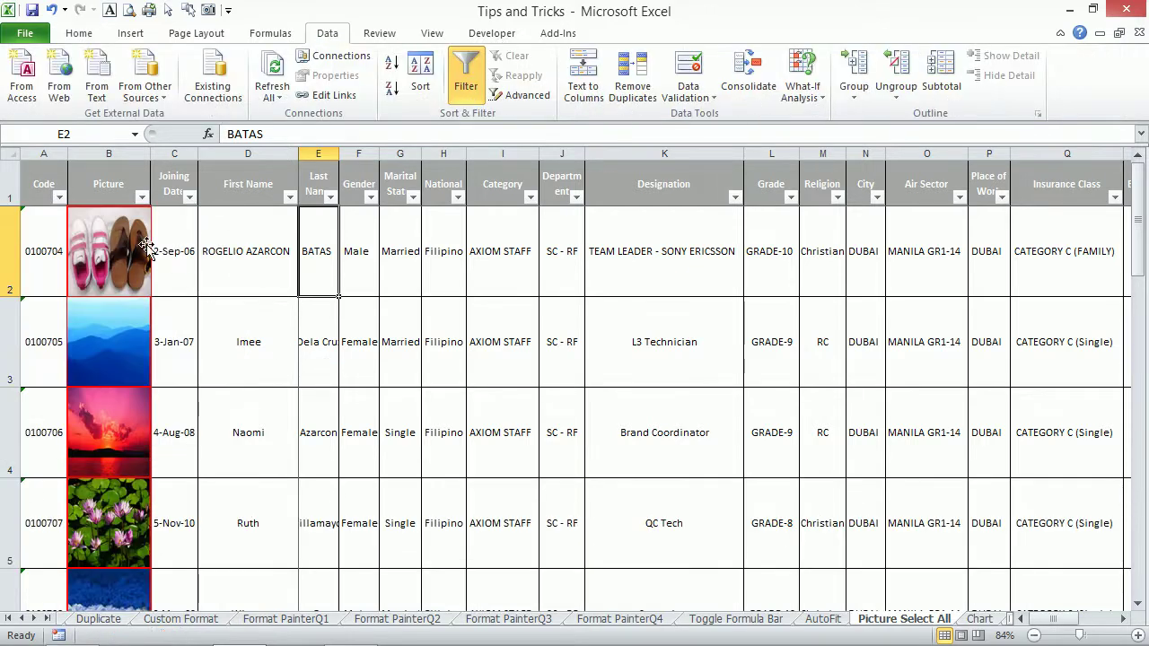
Reopen Properties for all photos and keep positioning on 'Move and size with cells'.
{"action": "left_click", "coordinate": [146, 246]}
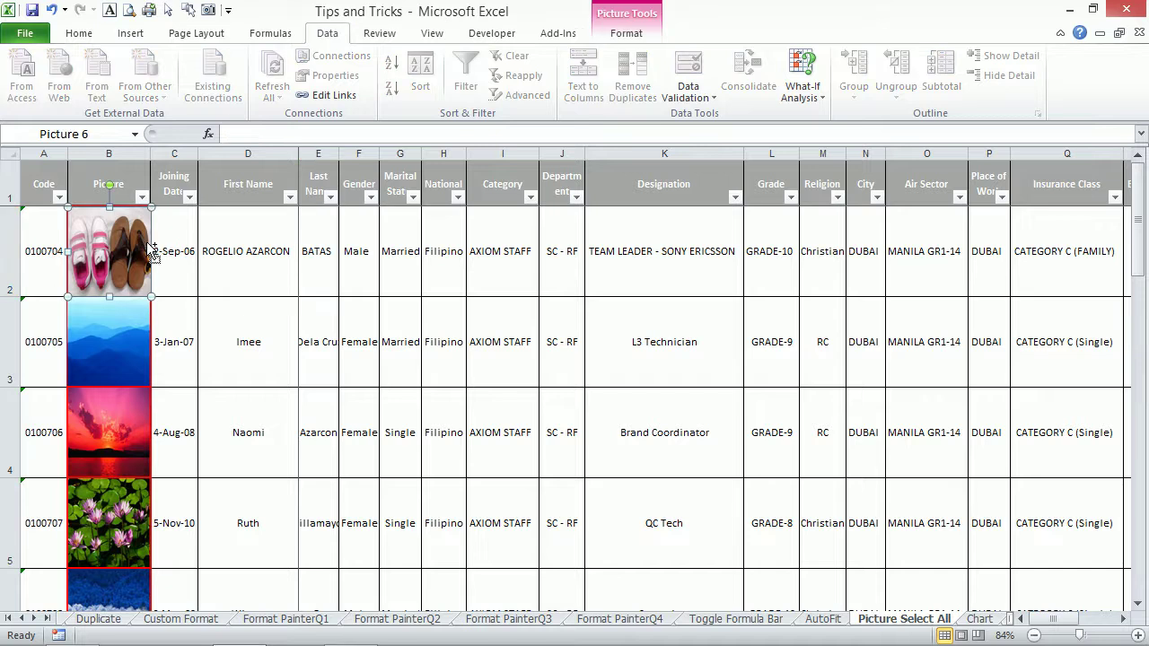
{"action": "key", "text": "ctrl+a"}
{"action": "key", "text": "ctrl+1"}
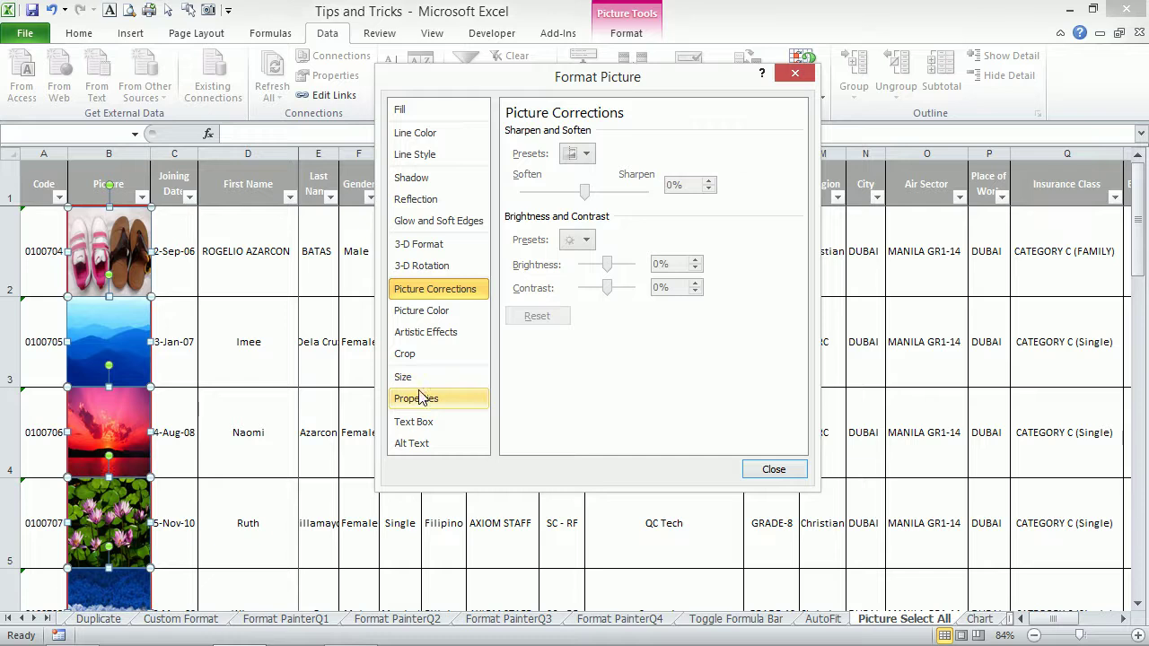
{"action": "left_click", "coordinate": [418, 398]}
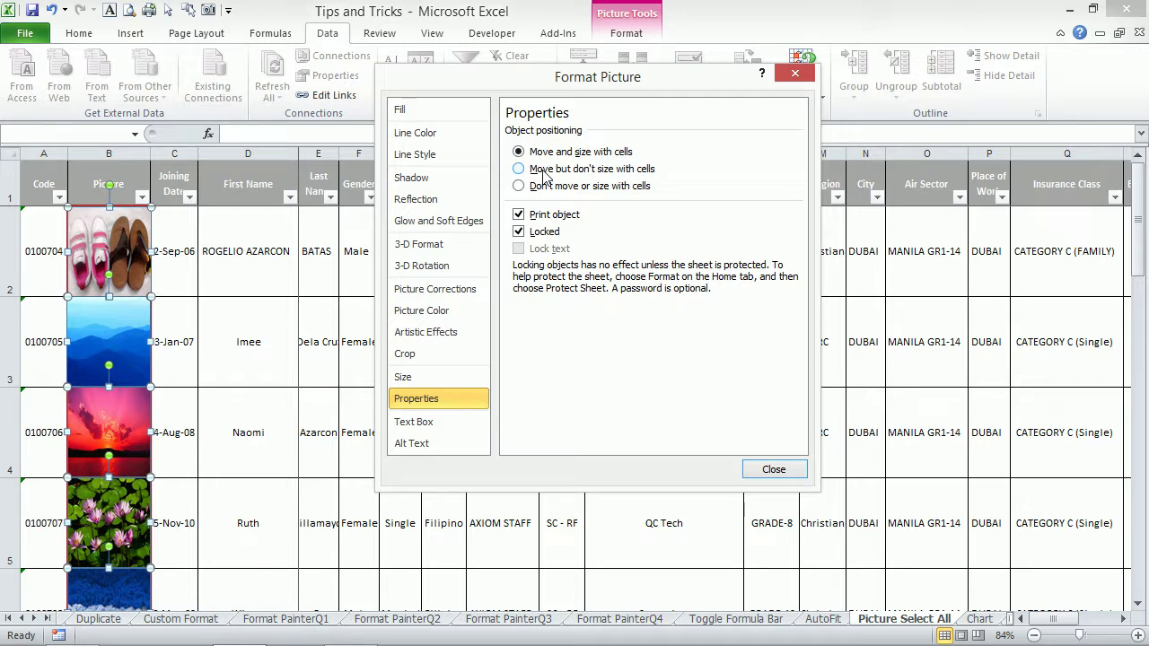
{"action": "left_click", "coordinate": [543, 170]}
{"action": "left_click", "coordinate": [541, 152]}
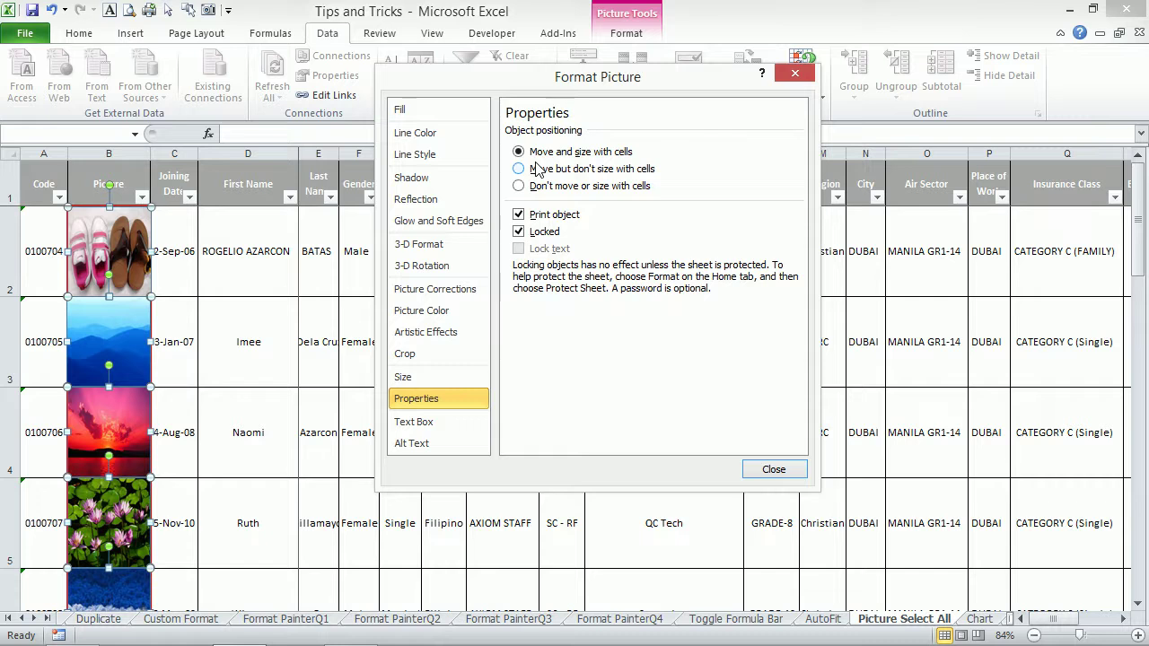
Close the Format Picture dialog and click a cell so no employee photo stays selected.
{"action": "left_click", "coordinate": [769, 469]}
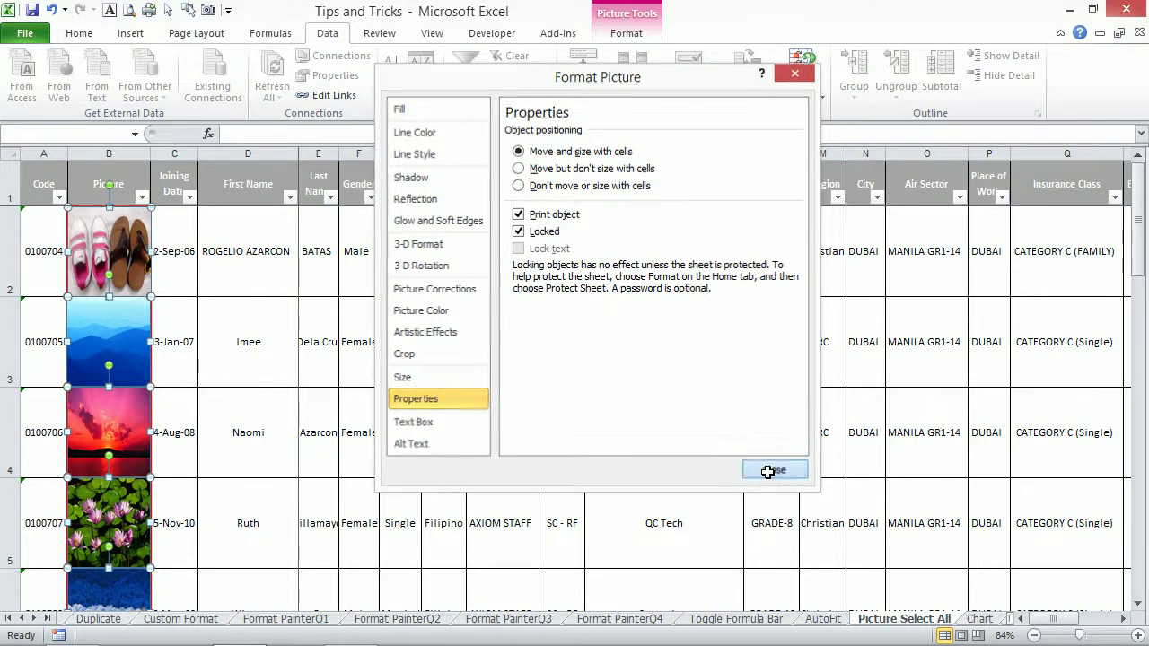
{"action": "left_click", "coordinate": [483, 304]}
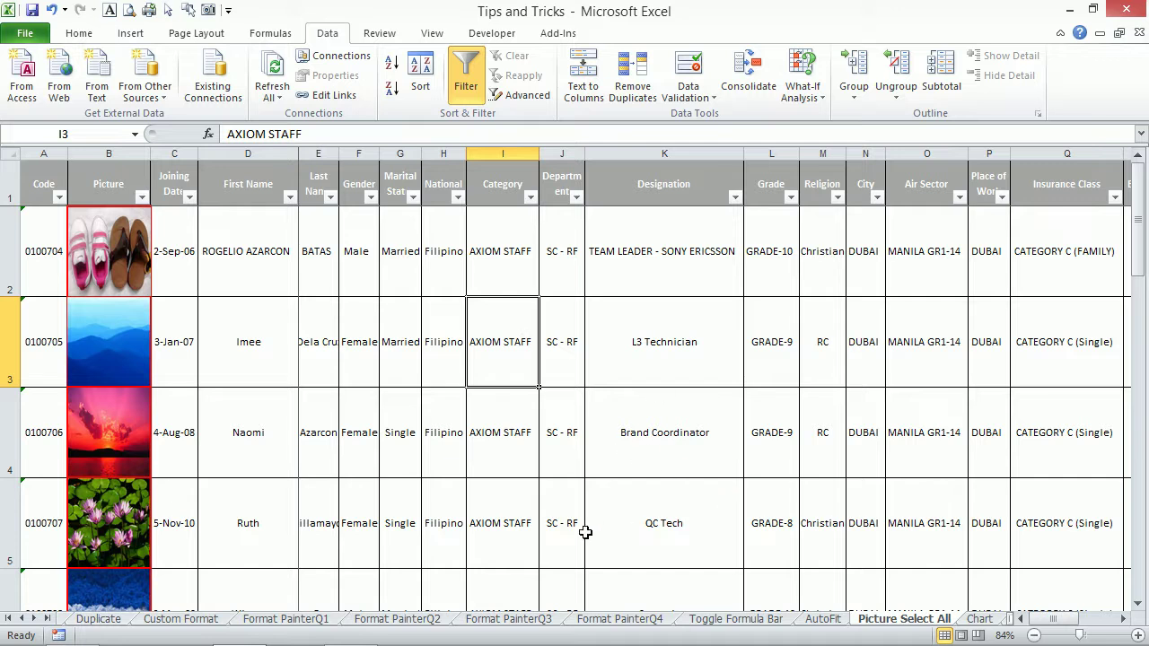
On the Chart sheet, insert an embedded chart with Alt+F1, delete it, and reselect cell C3.
{"action": "left_click", "coordinate": [978, 618]}
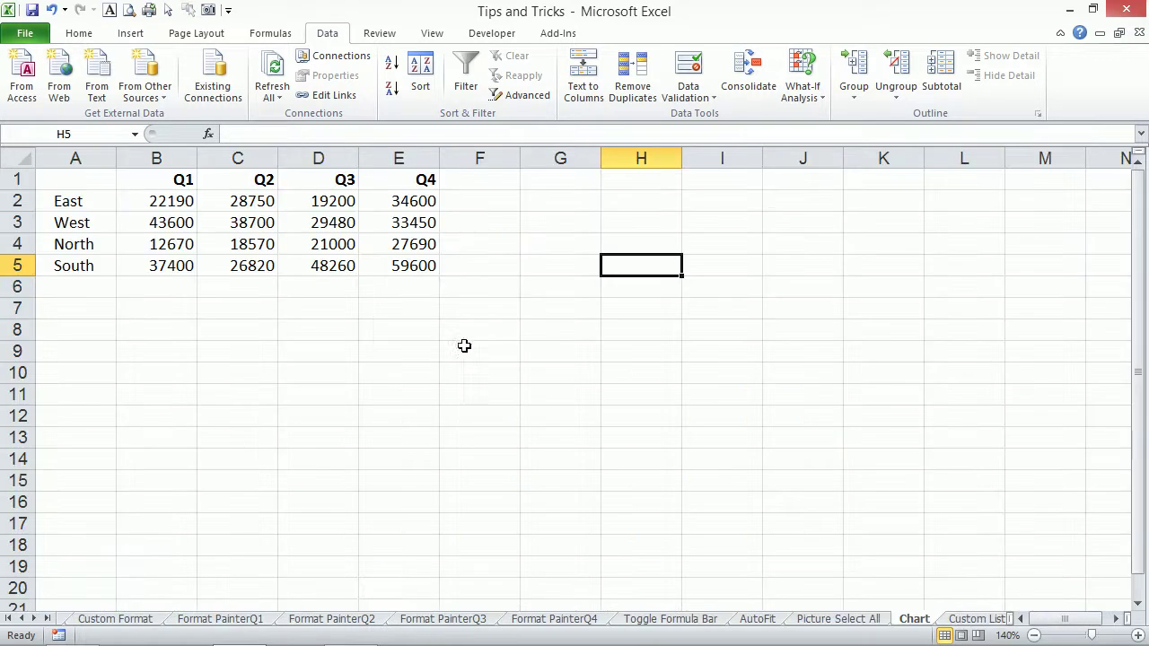
{"action": "left_click", "coordinate": [236, 205]}
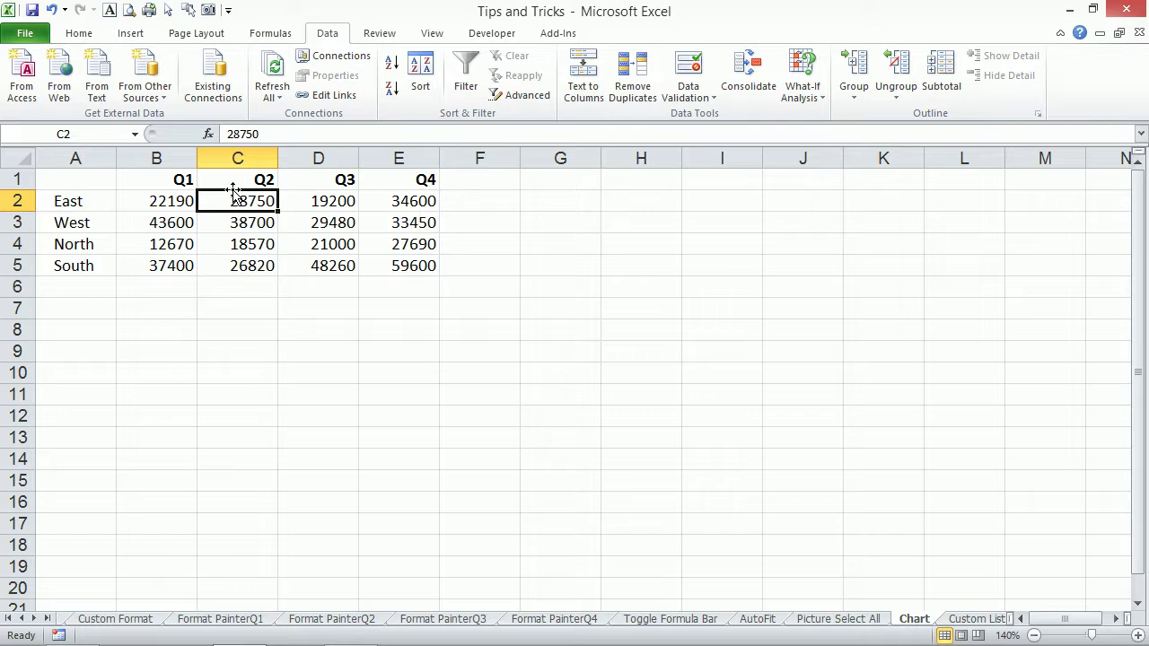
{"action": "key", "text": "alt+F1"}
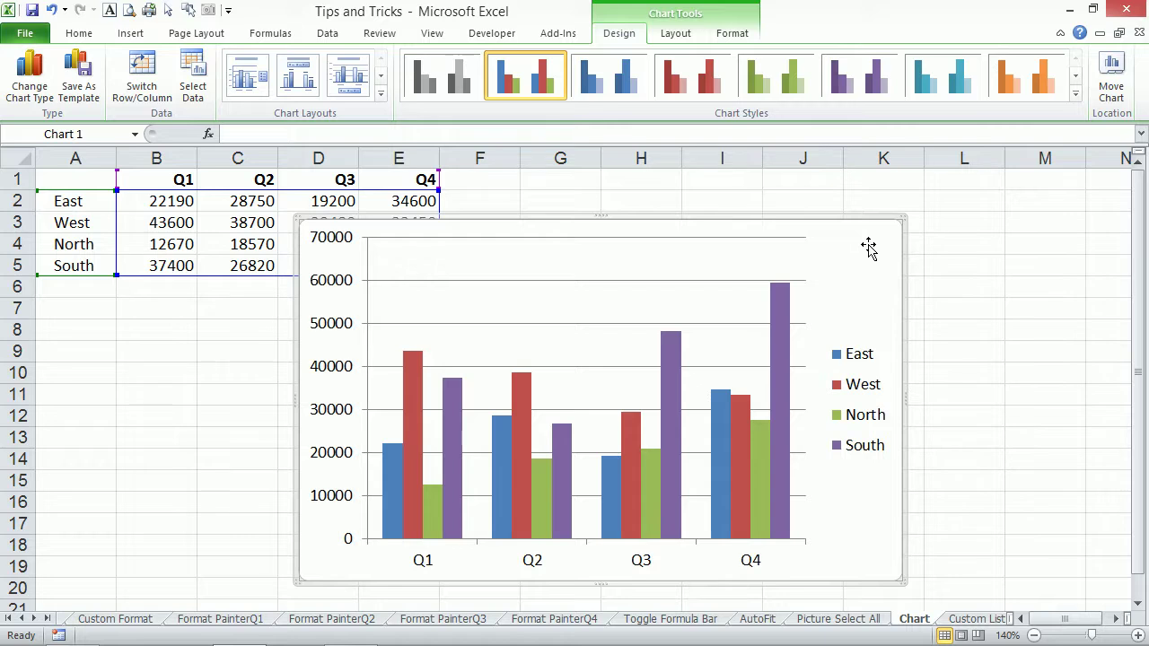
{"action": "key", "text": "Delete"}
{"action": "left_click", "coordinate": [340, 219]}
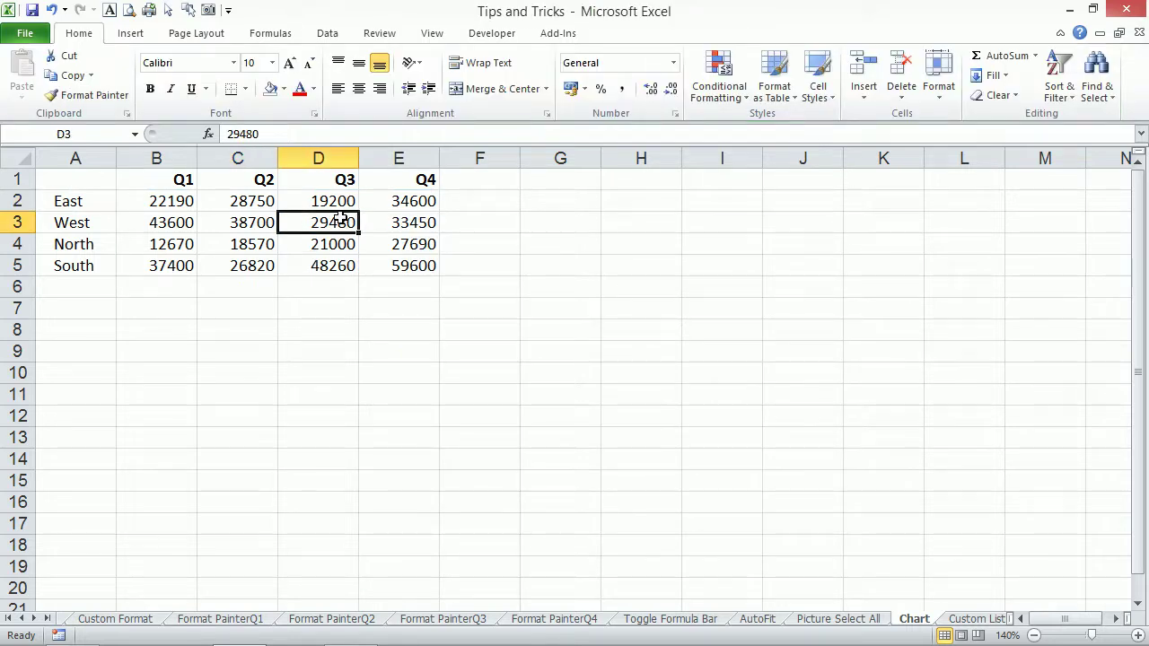
{"action": "left_click", "coordinate": [512, 245]}
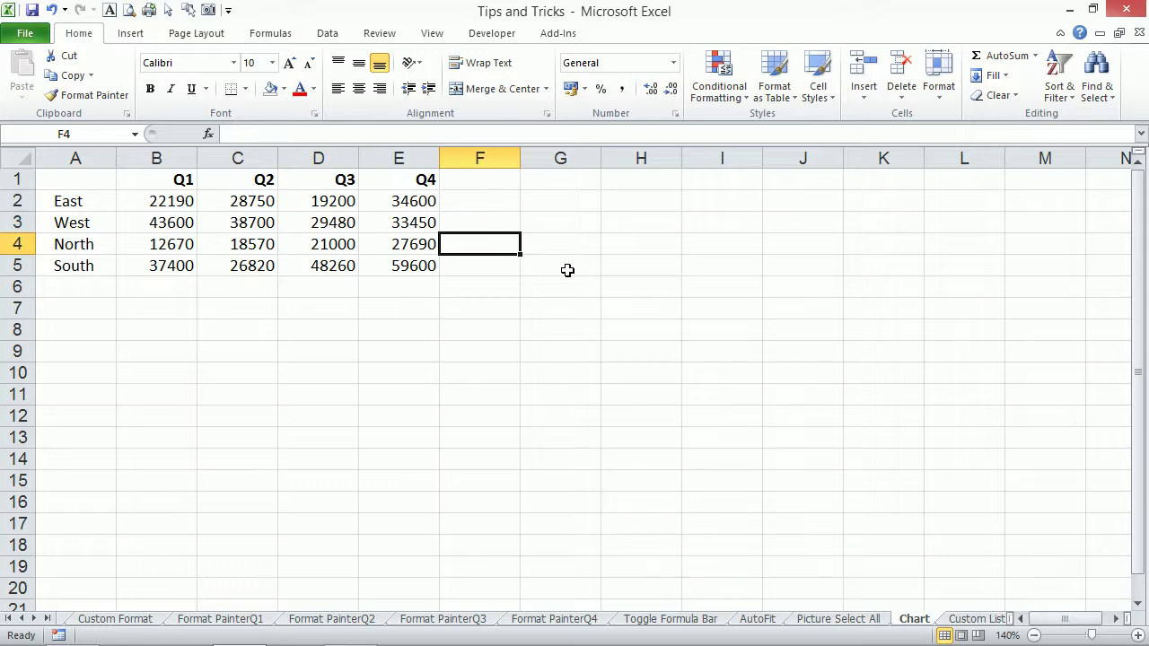
{"action": "left_click", "coordinate": [252, 225]}
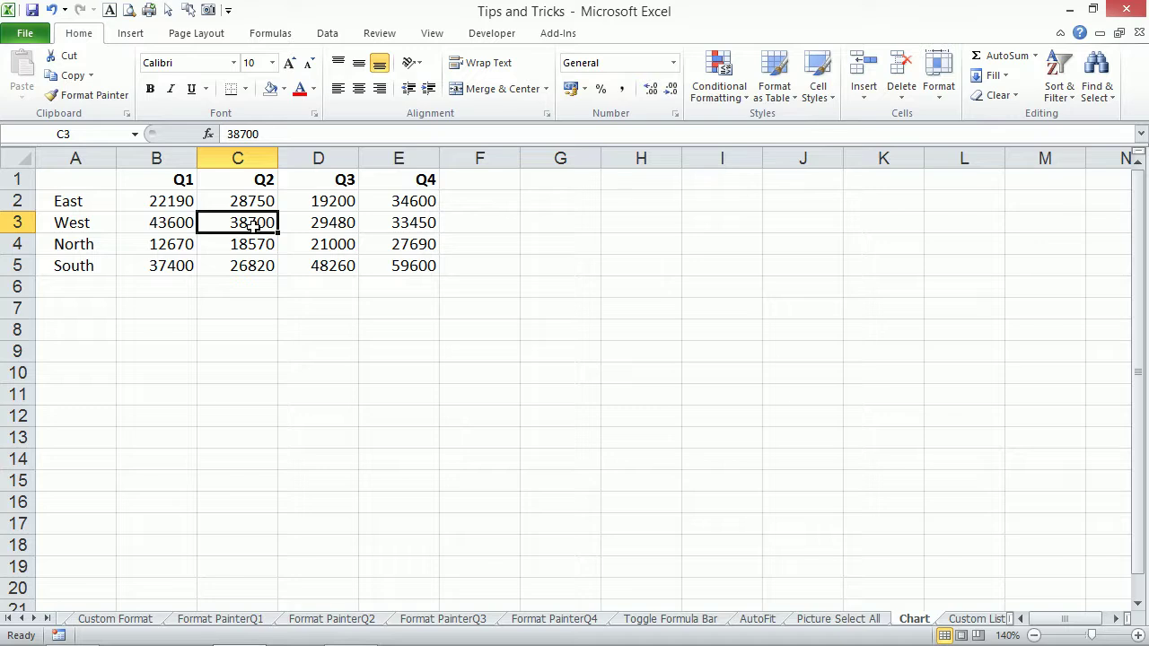
Insert the embedded clustered column chart again and create a separate Chart1 sheet with F11.
{"action": "key", "text": "alt+F1"}
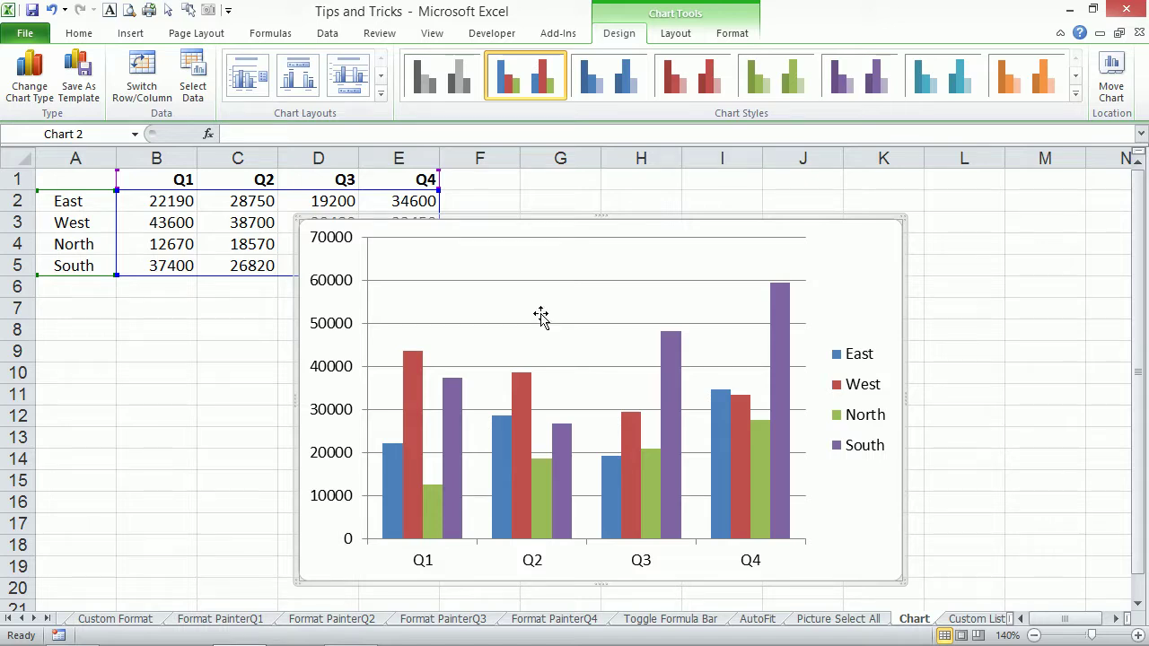
{"action": "left_click", "coordinate": [236, 232]}
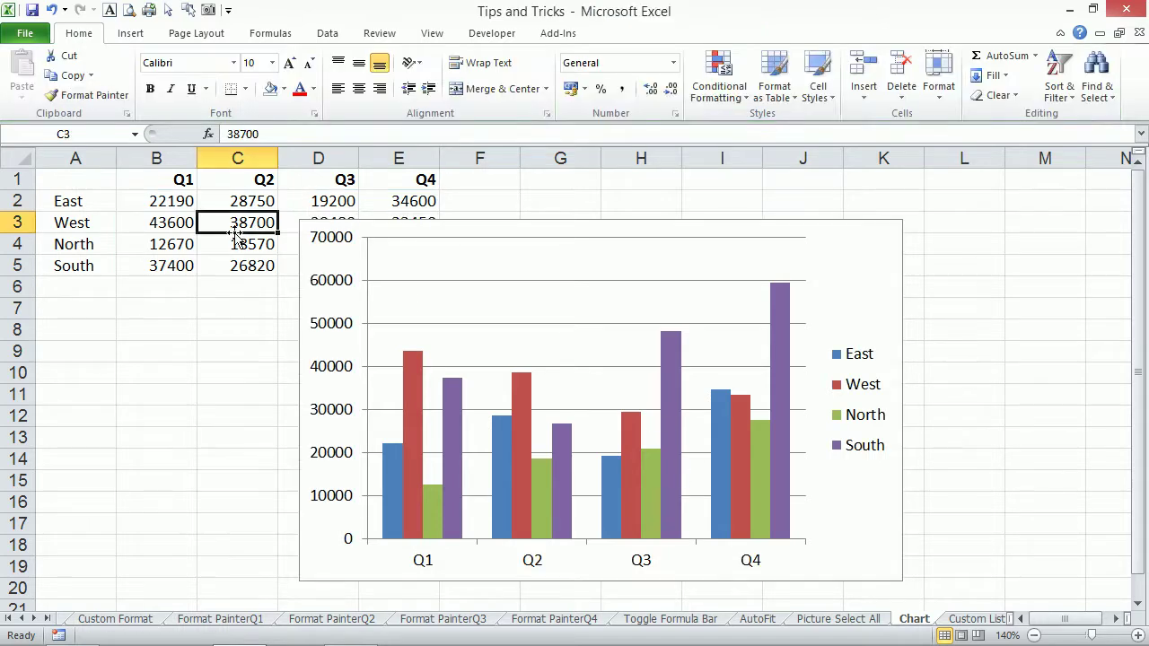
{"action": "key", "text": "F11"}
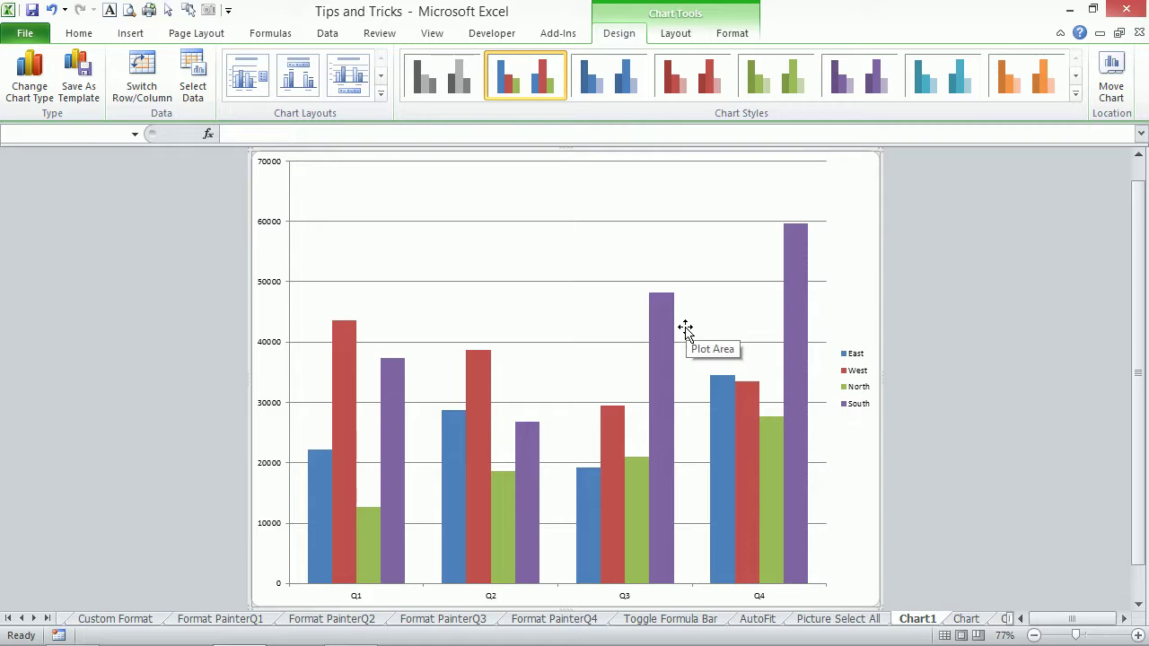
Check the new Chart1 sheet, return to the Chart sheet and select the embedded chart.
{"action": "left_click", "coordinate": [826, 623]}
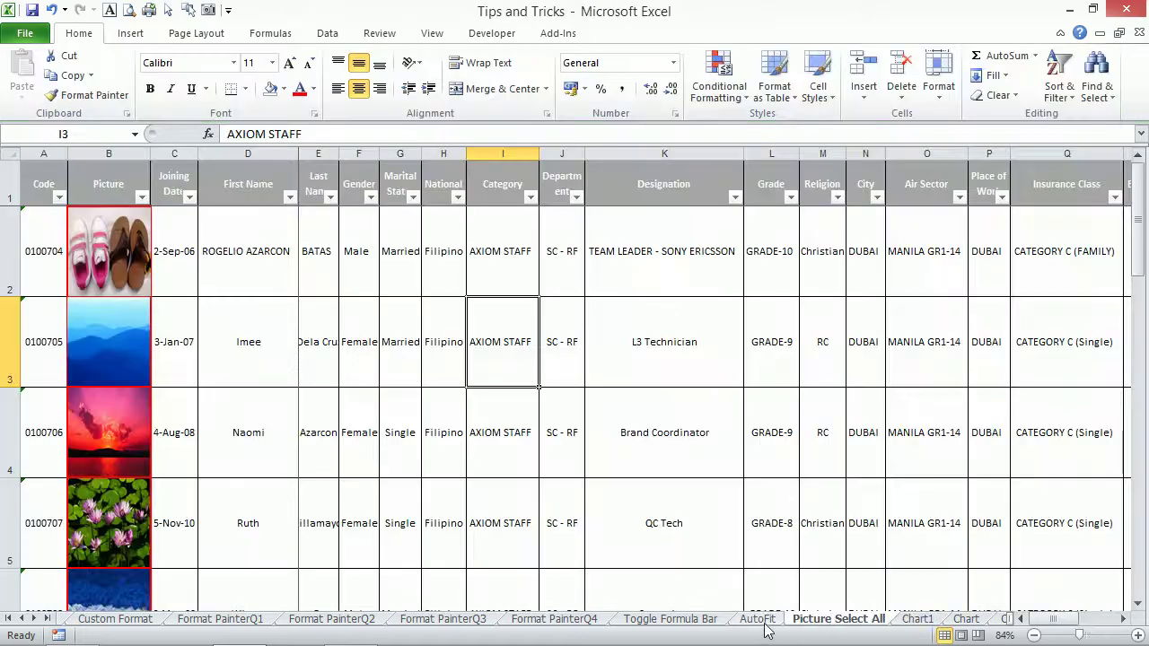
{"action": "left_click", "coordinate": [953, 623]}
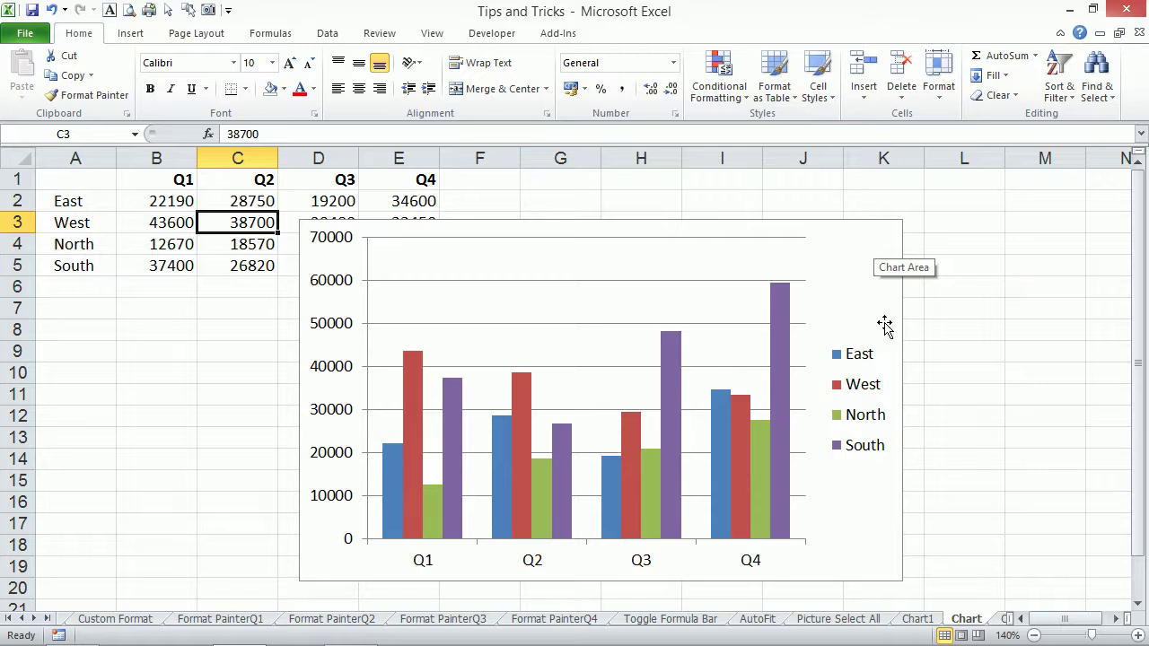
{"action": "left_click", "coordinate": [916, 623]}
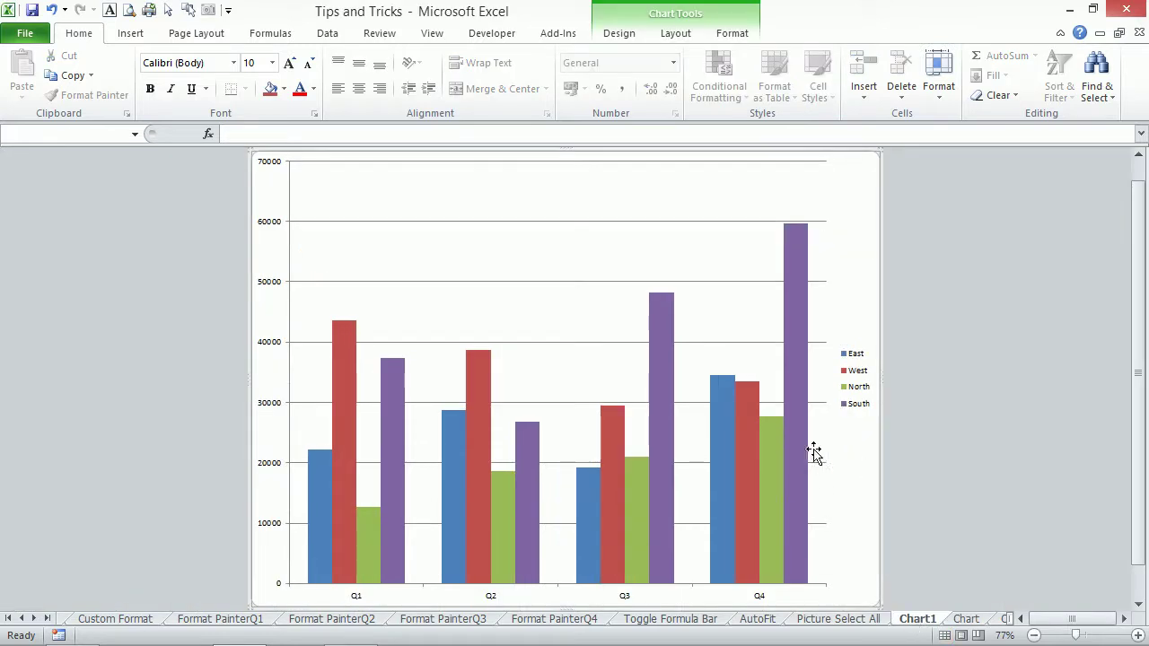
{"action": "left_click", "coordinate": [958, 619]}
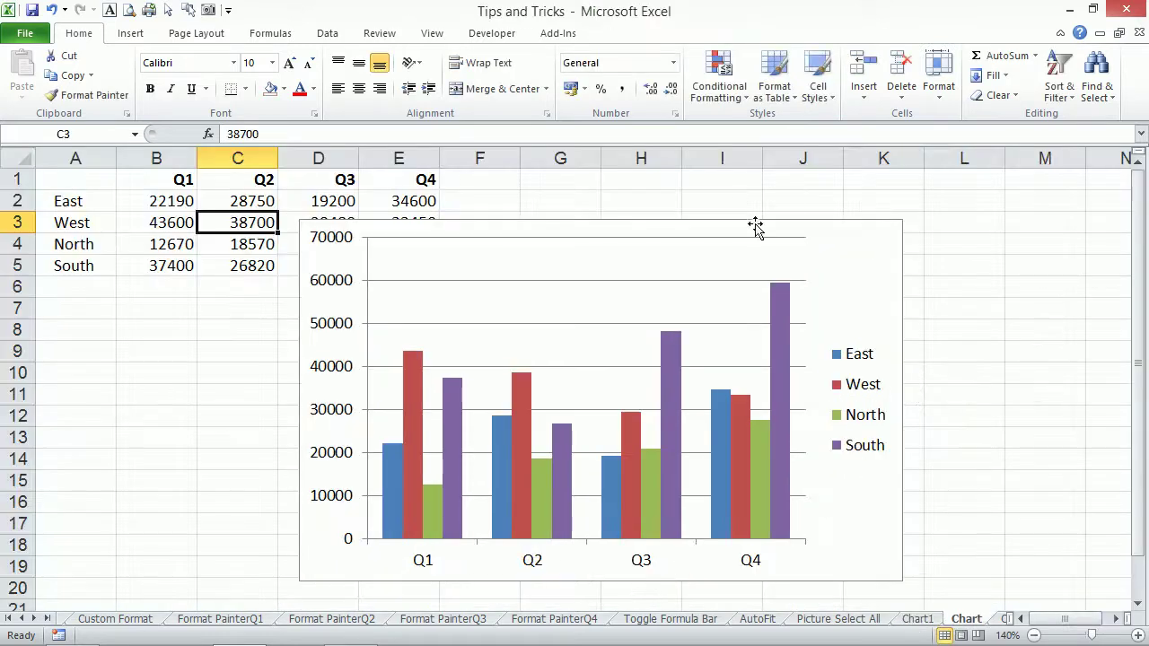
{"action": "left_click", "coordinate": [219, 331]}
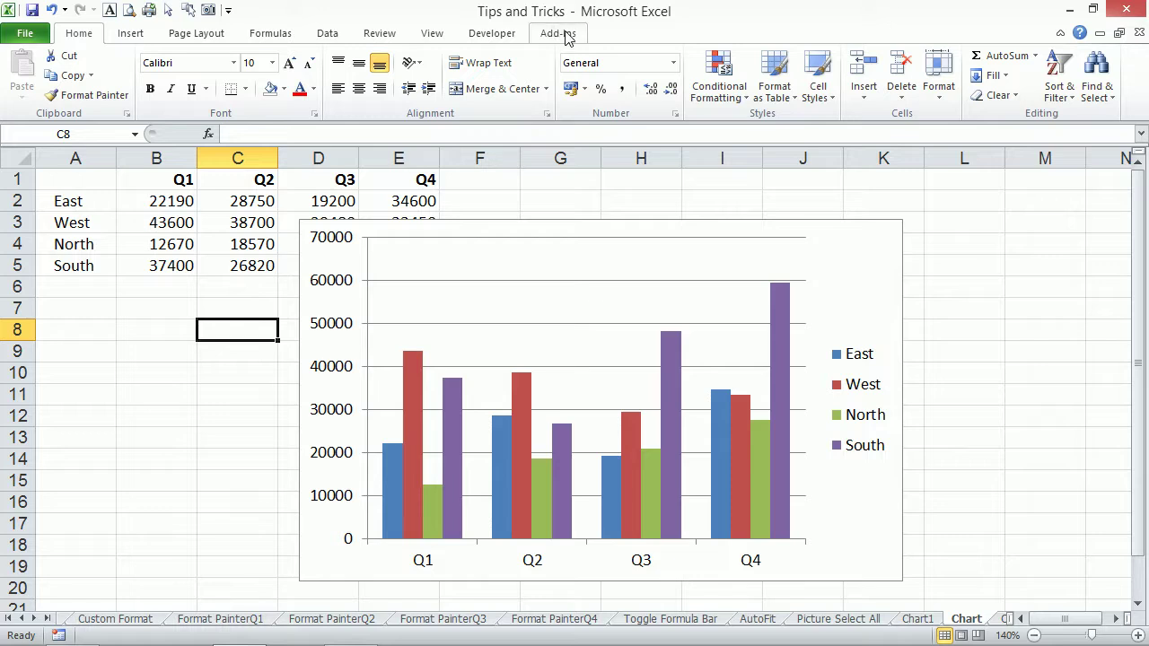
{"action": "left_click", "coordinate": [862, 278]}
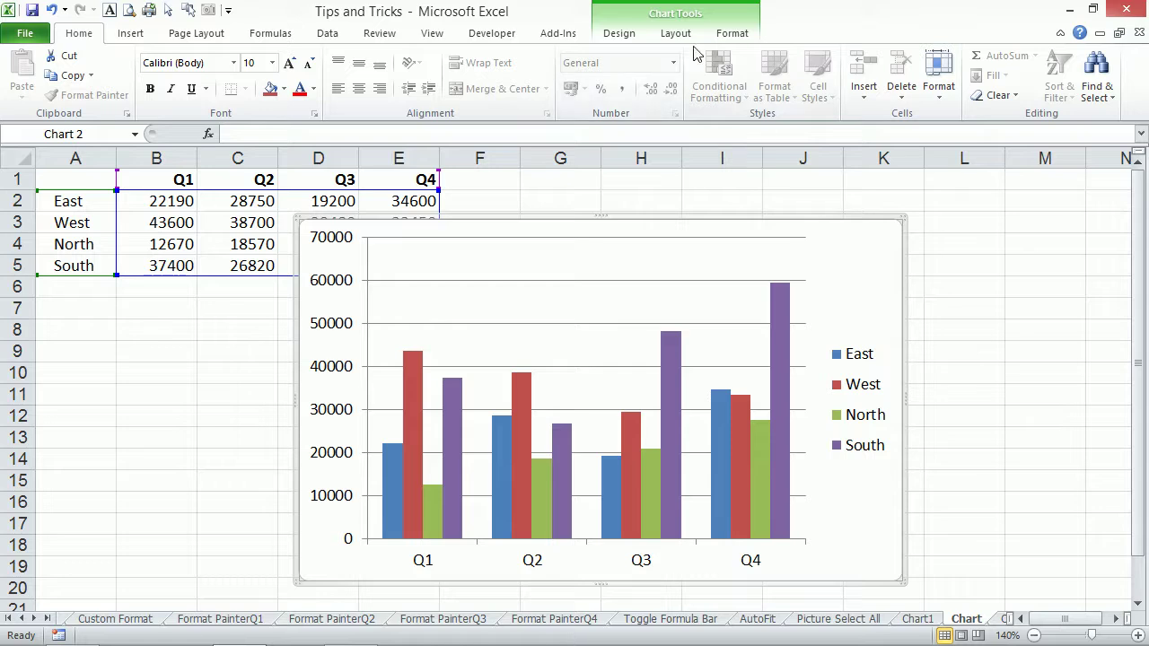
Apply a black-background 3-D style to the embedded chart from Chart Styles.
{"action": "left_click", "coordinate": [618, 33]}
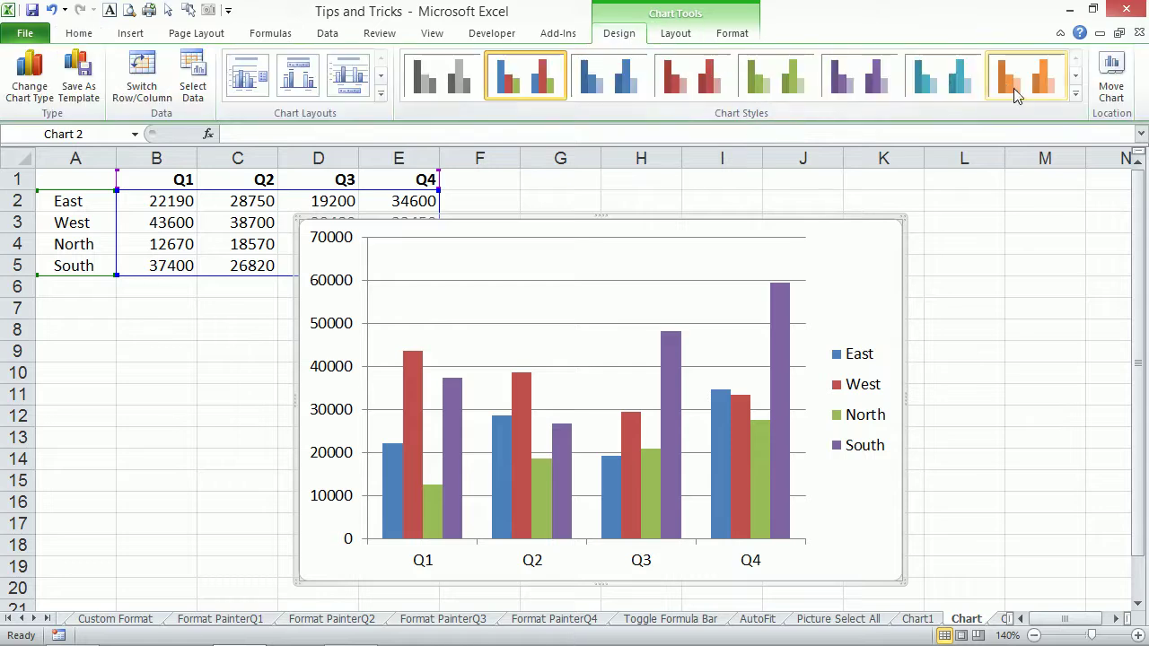
{"action": "left_click", "coordinate": [1075, 93]}
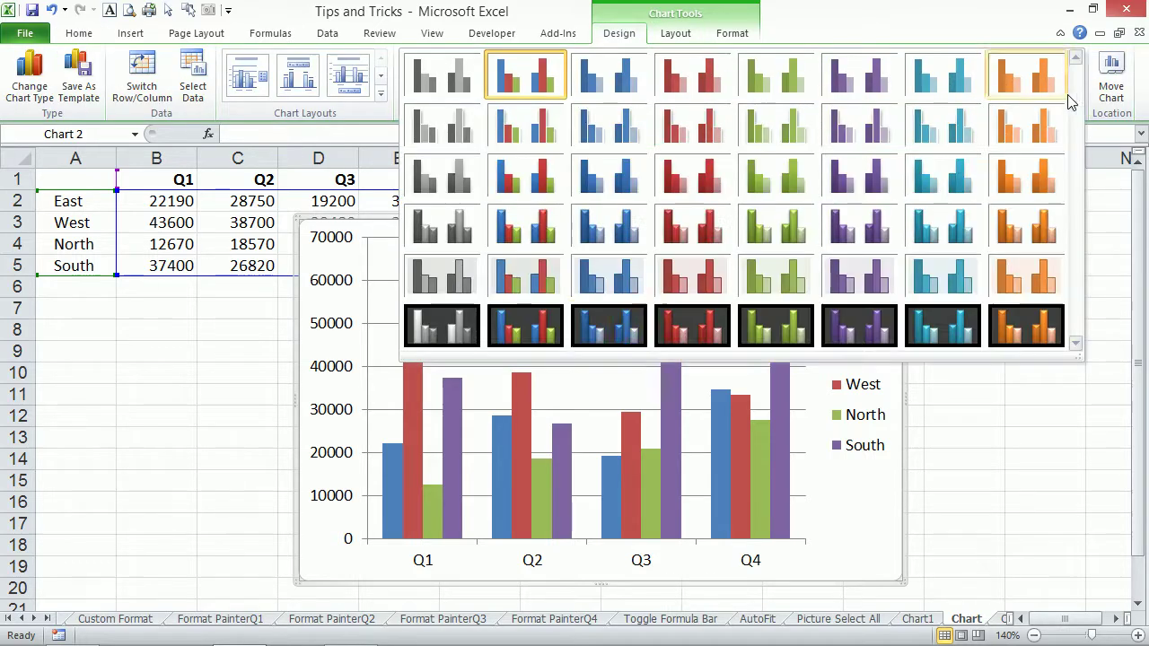
{"action": "left_click", "coordinate": [548, 330]}
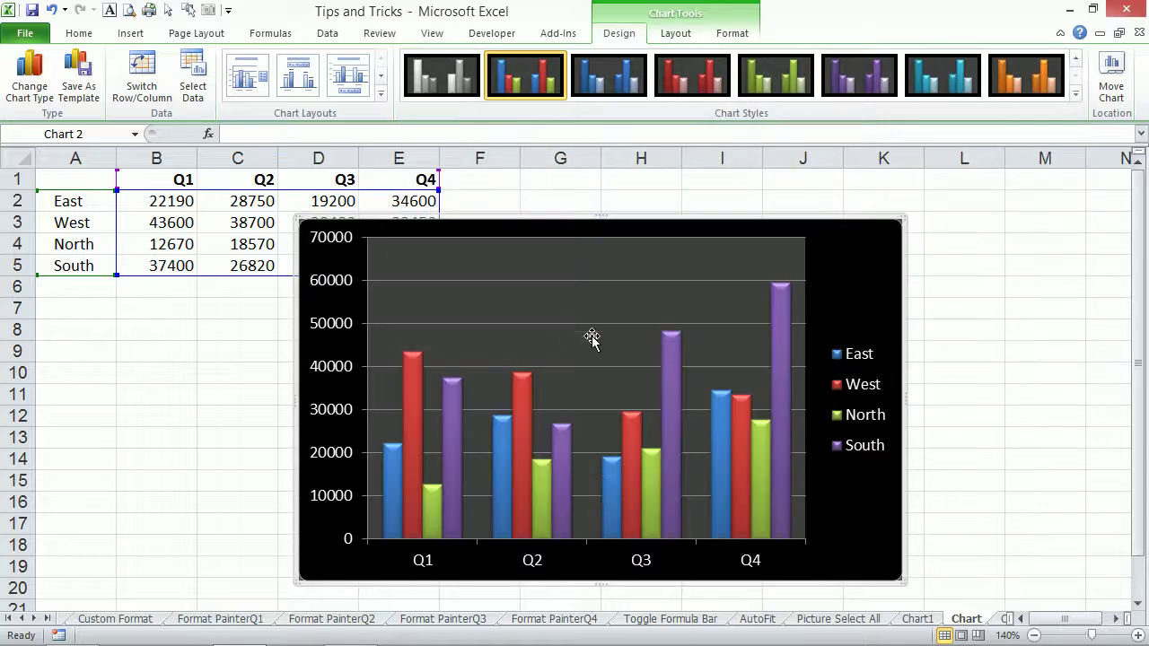
Select the whole embedded chart and delete it from the Chart sheet.
{"action": "left_click", "coordinate": [647, 312]}
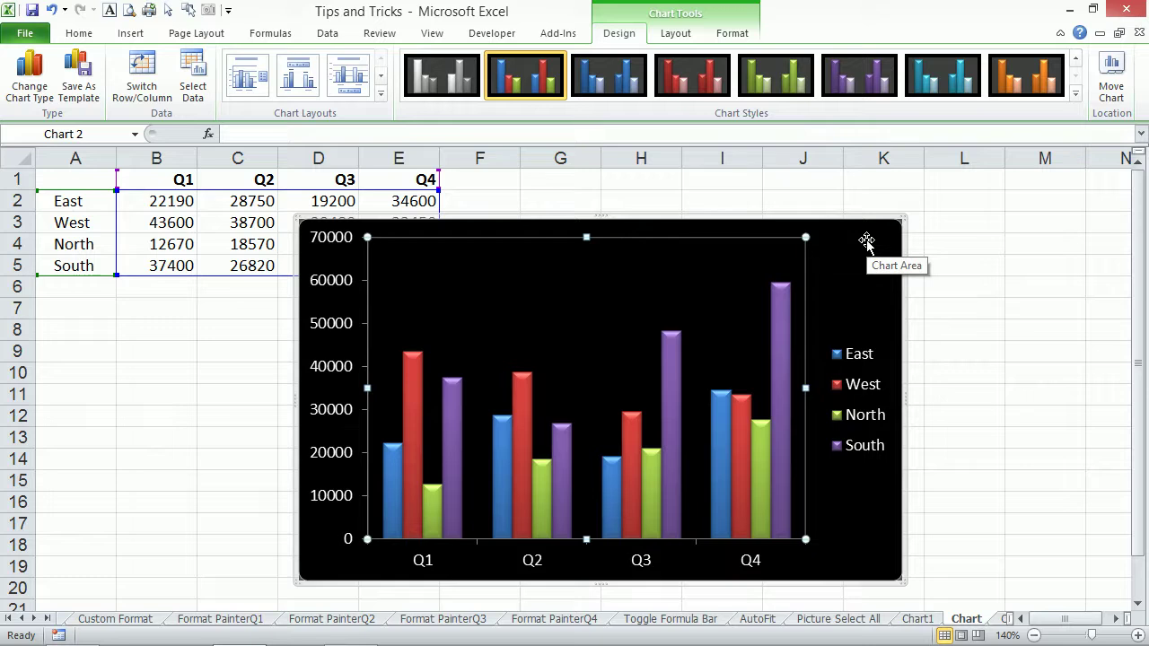
{"action": "left_click", "coordinate": [862, 237]}
{"action": "key", "text": "Delete"}
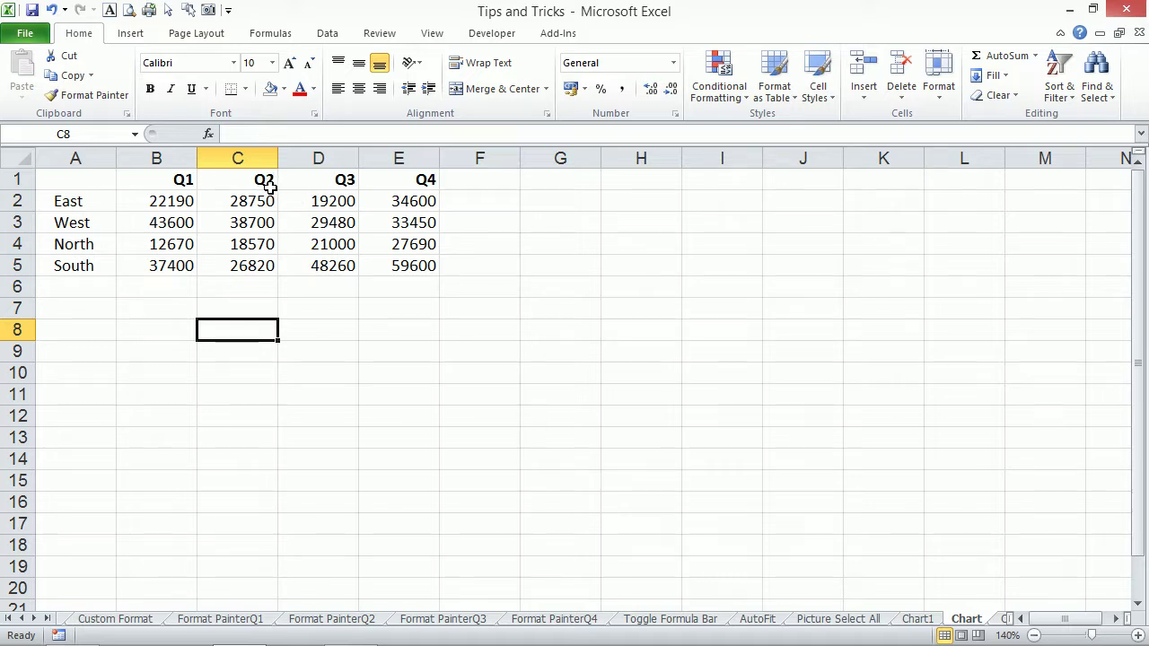
Copy the regions with their Q1 and Q2 figures (A1:C5) and paste them at A9.
{"action": "left_click", "coordinate": [179, 179]}
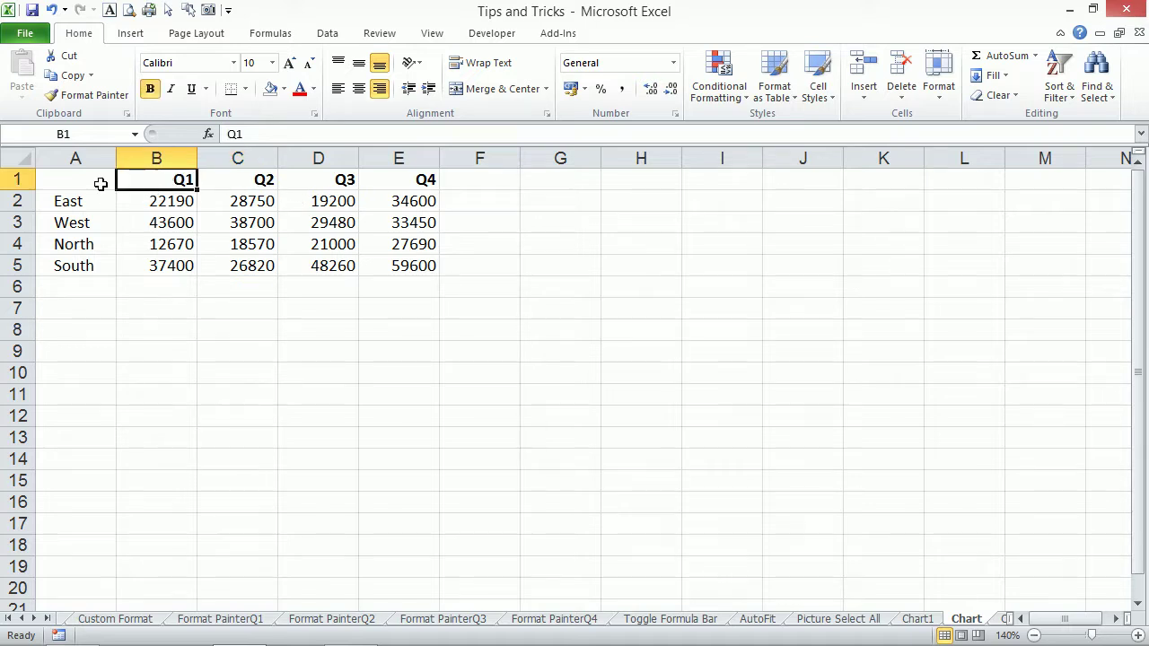
{"action": "left_click_drag", "start_coordinate": [66, 175], "coordinate": [243, 268]}
{"action": "key", "text": "ctrl+c"}
{"action": "left_click", "coordinate": [77, 349]}
{"action": "key", "text": "ctrl+v"}
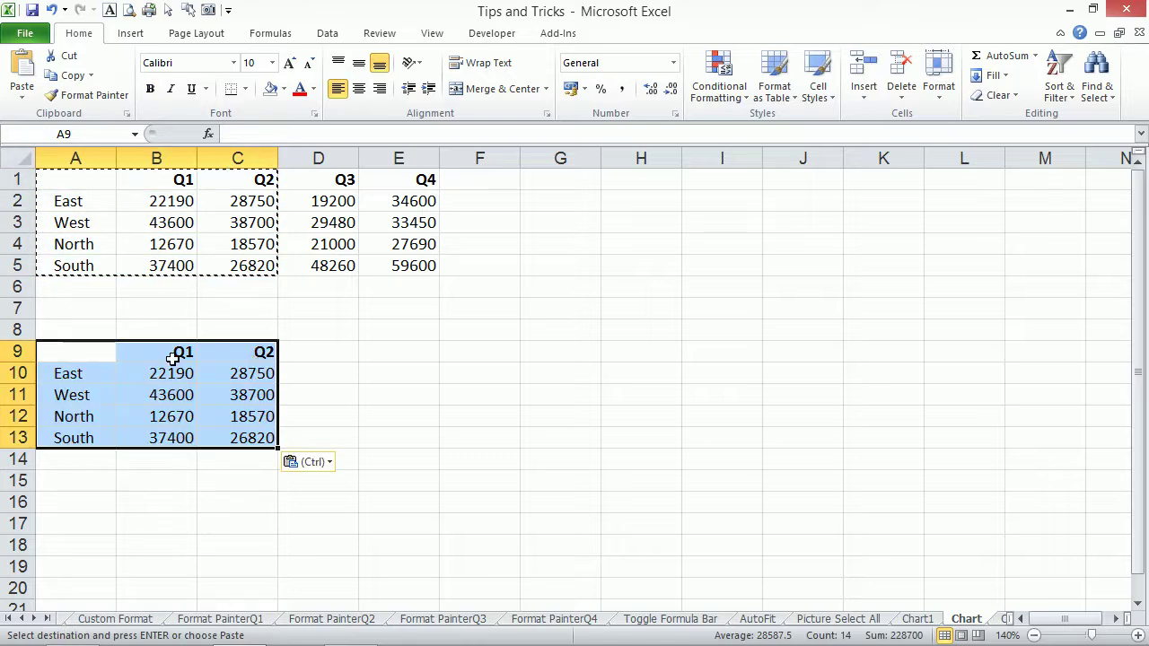
Replace the copied headers with 2015 in B9 and 2016 in C9.
{"action": "left_click", "coordinate": [180, 351]}
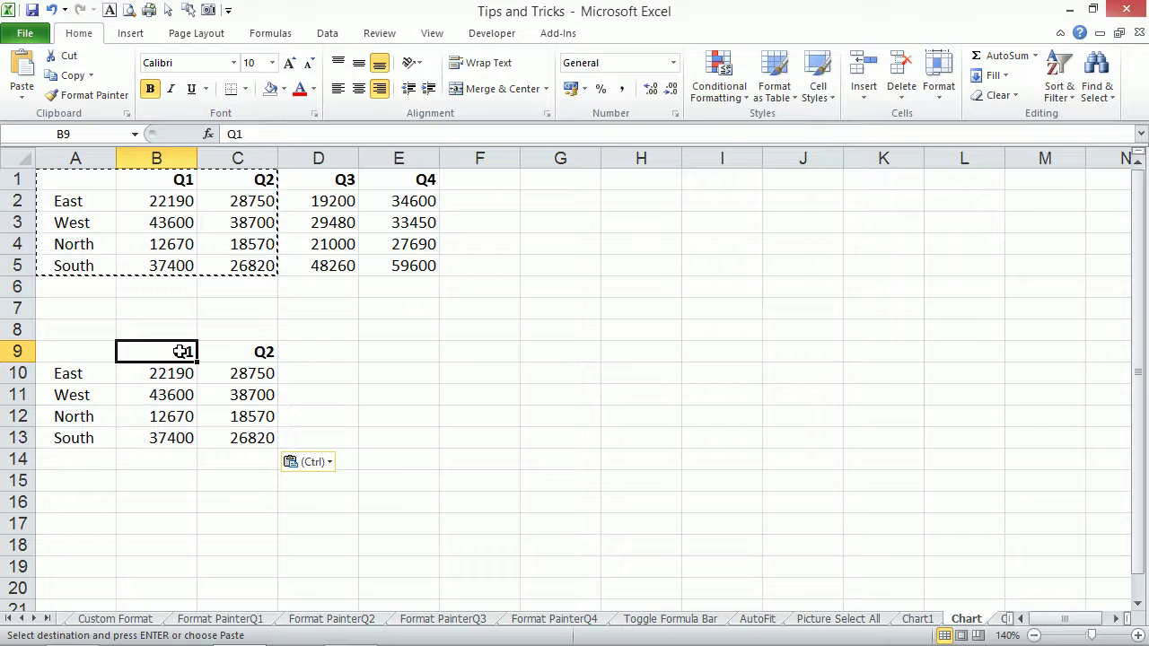
{"action": "type", "text": "15"}
{"action": "key", "text": "BackSpace"}
{"action": "key", "text": "BackSpace"}
{"action": "type", "text": "205"}
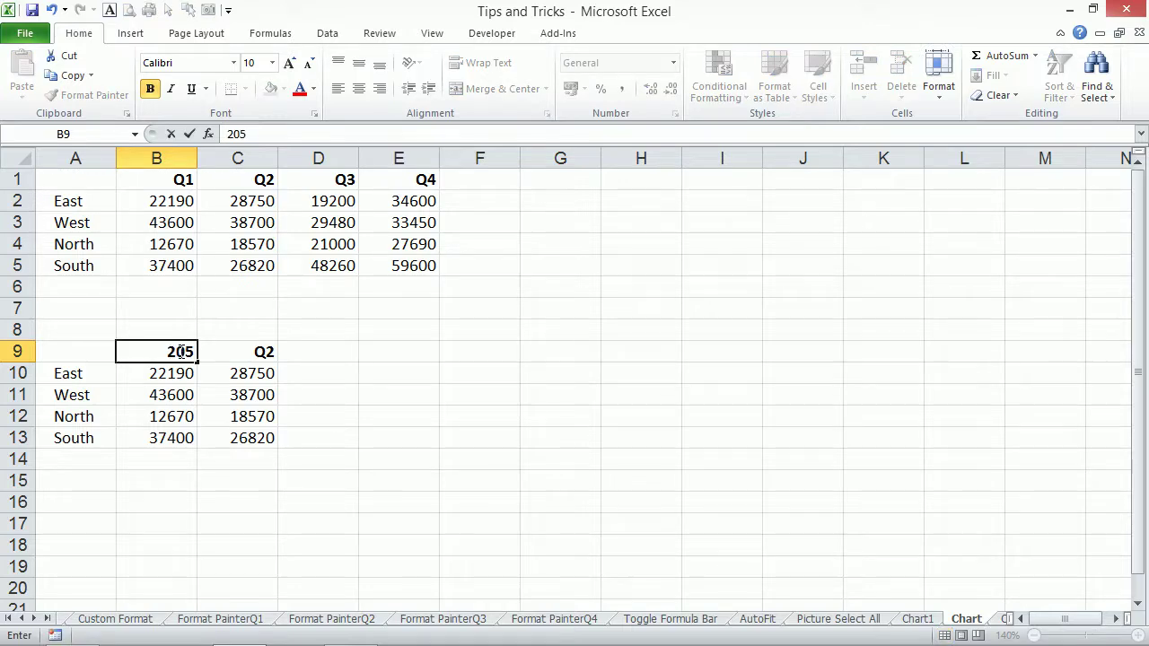
{"action": "key", "text": "BackSpace"}
{"action": "type", "text": "15"}
{"action": "key", "text": "Tab"}
{"action": "type", "text": "2016"}
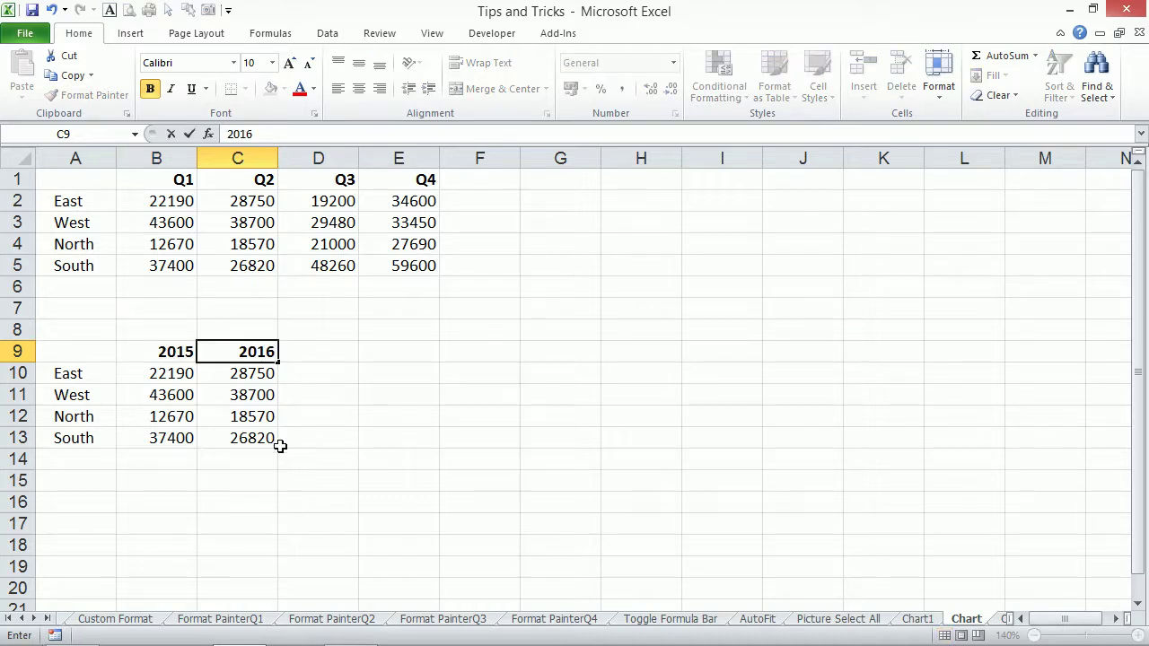
{"action": "left_click", "coordinate": [244, 416]}
{"action": "left_click", "coordinate": [311, 354]}
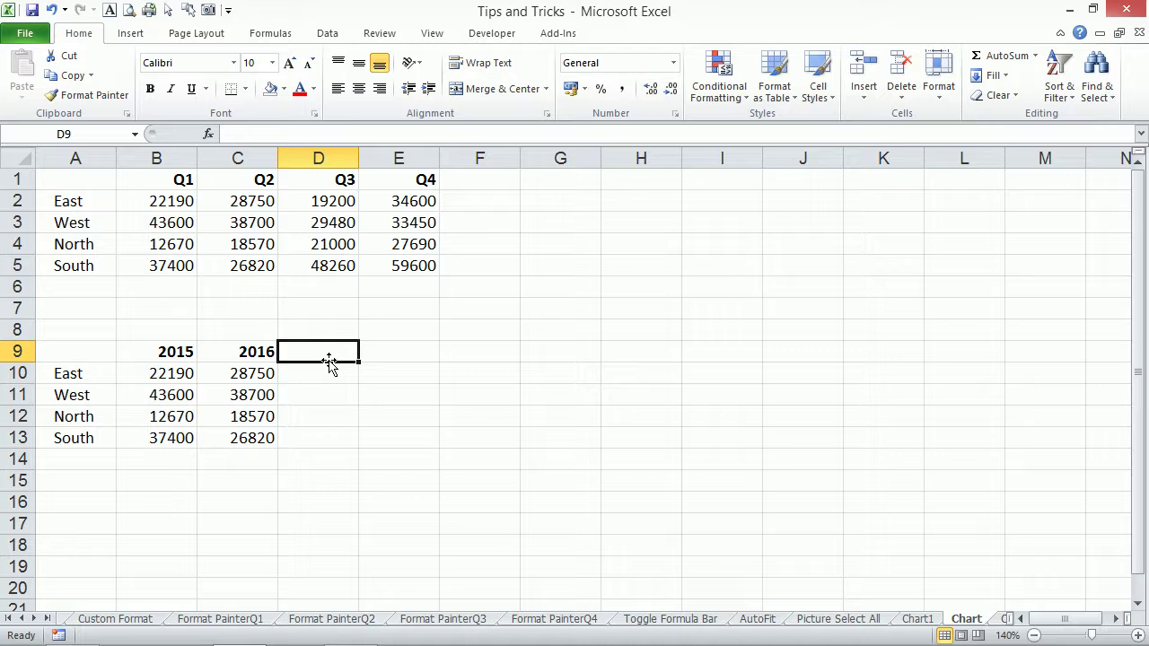
Head D9 'Growth' and enter =C10/B10-1 in D10.
{"action": "type", "text": "Growth"}
{"action": "key", "text": "Return"}
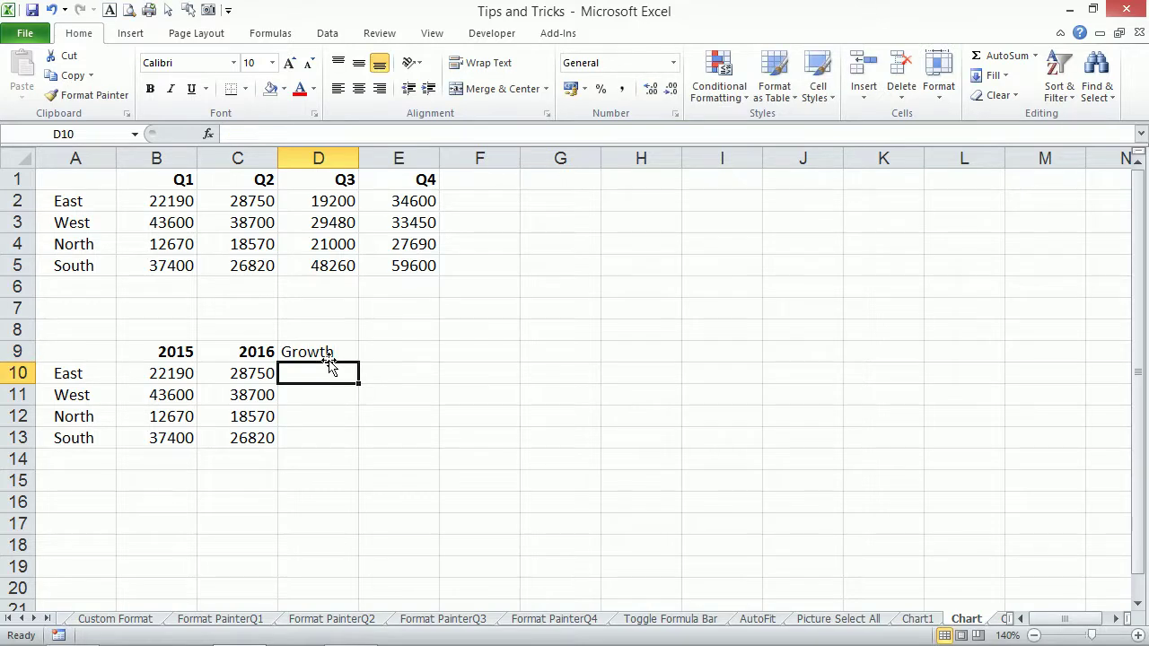
{"action": "type", "text": "="}
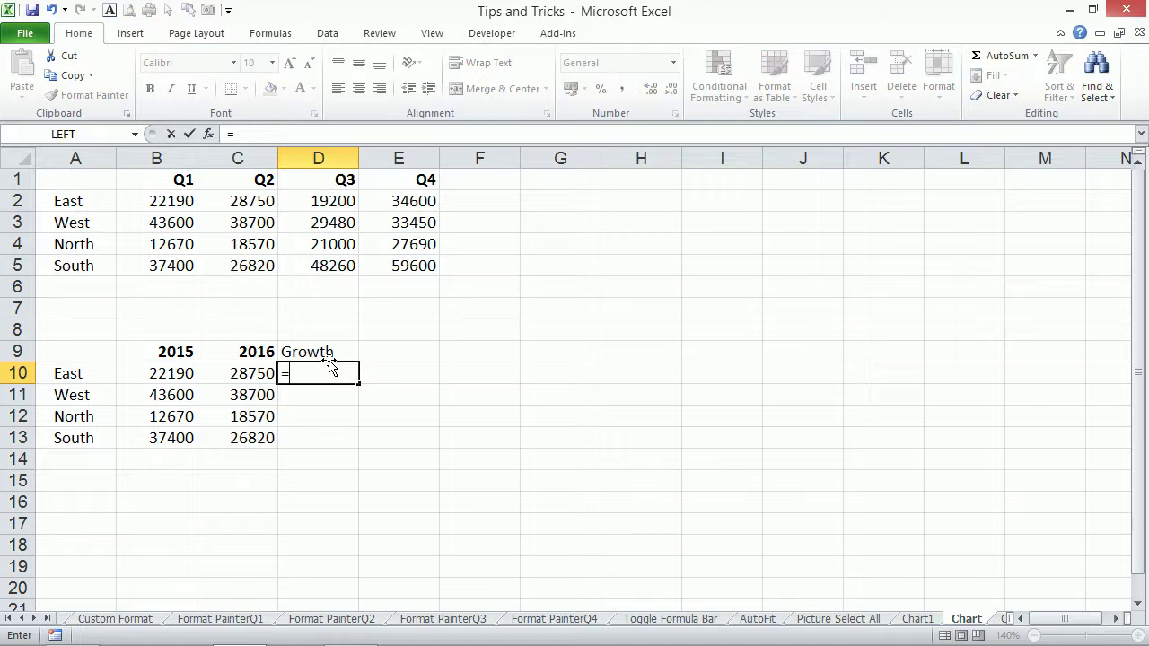
{"action": "key", "text": "Left"}
{"action": "type", "text": "/"}
{"action": "key", "text": "Left"}
{"action": "key", "text": "Left"}
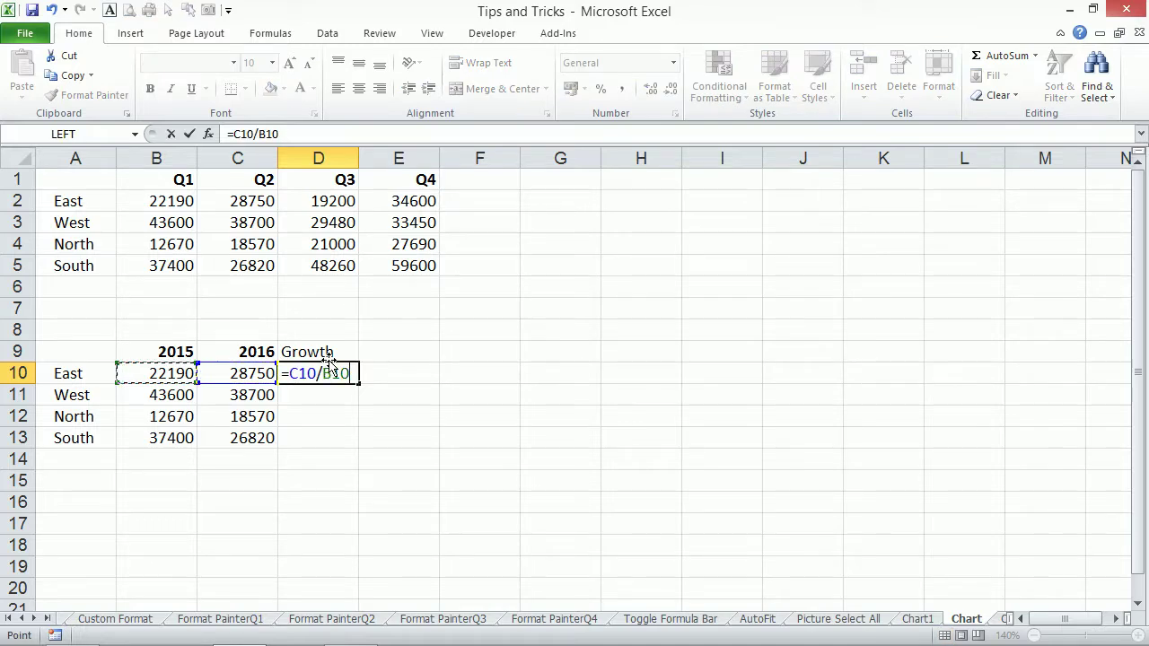
{"action": "type", "text": "-1"}
{"action": "key", "text": "ctrl+Return"}
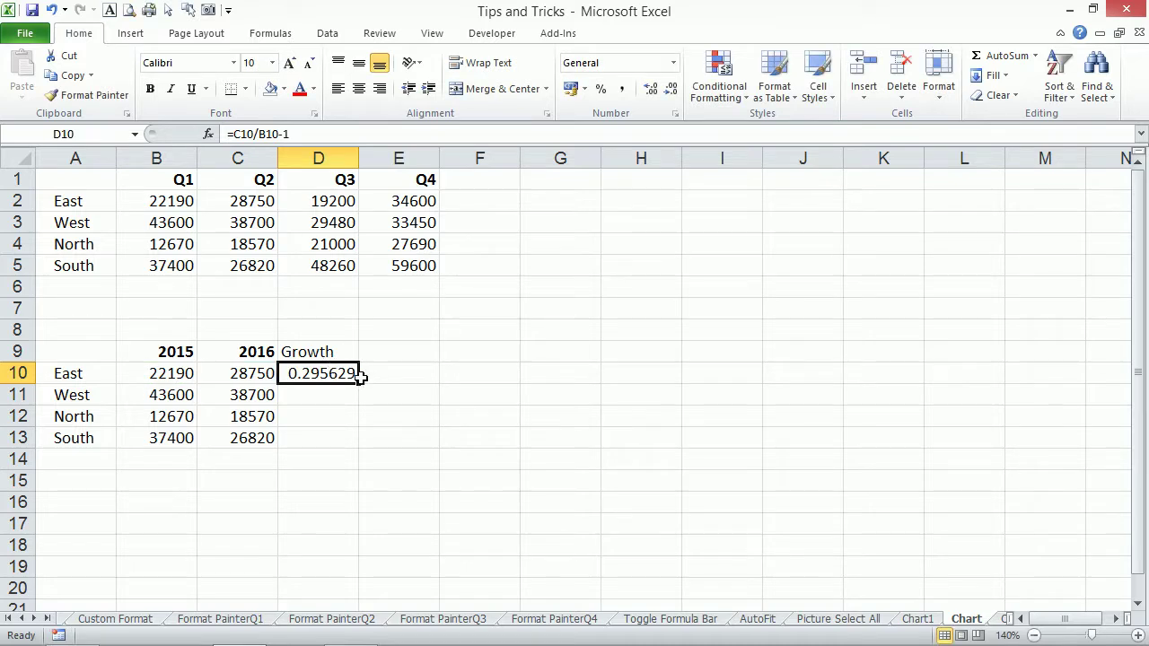
Fill the growth formula down to D13 and format D10:D13 as percentages.
{"action": "left_click_drag", "start_coordinate": [359, 383], "coordinate": [350, 444]}
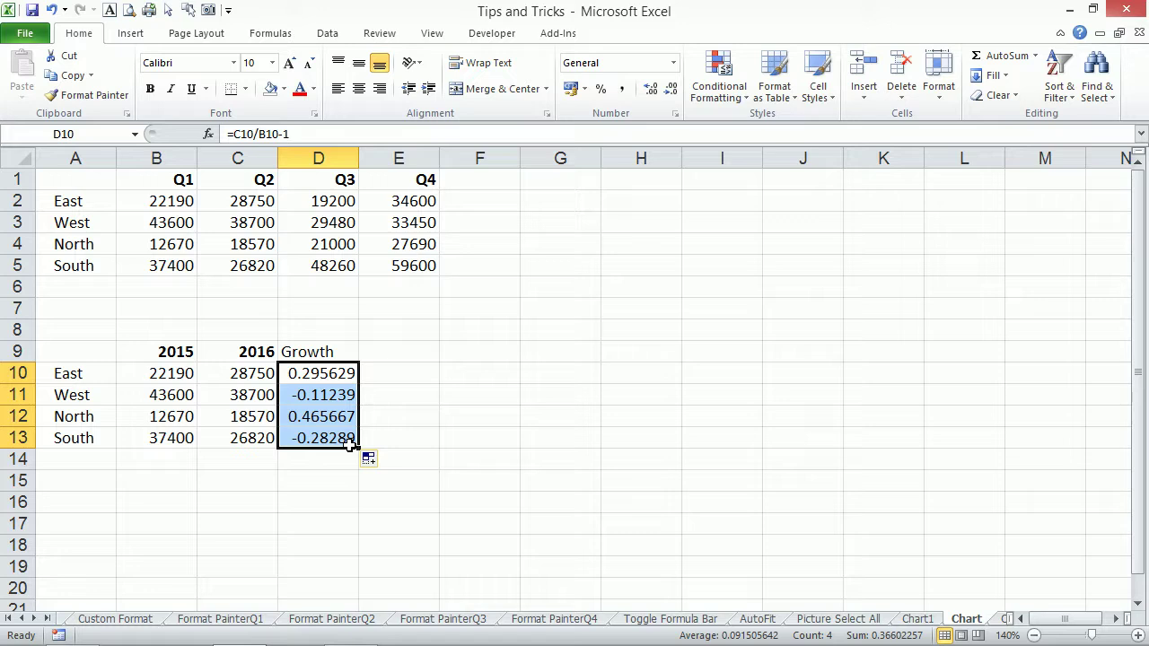
{"action": "key", "text": "ctrl+shift+5"}
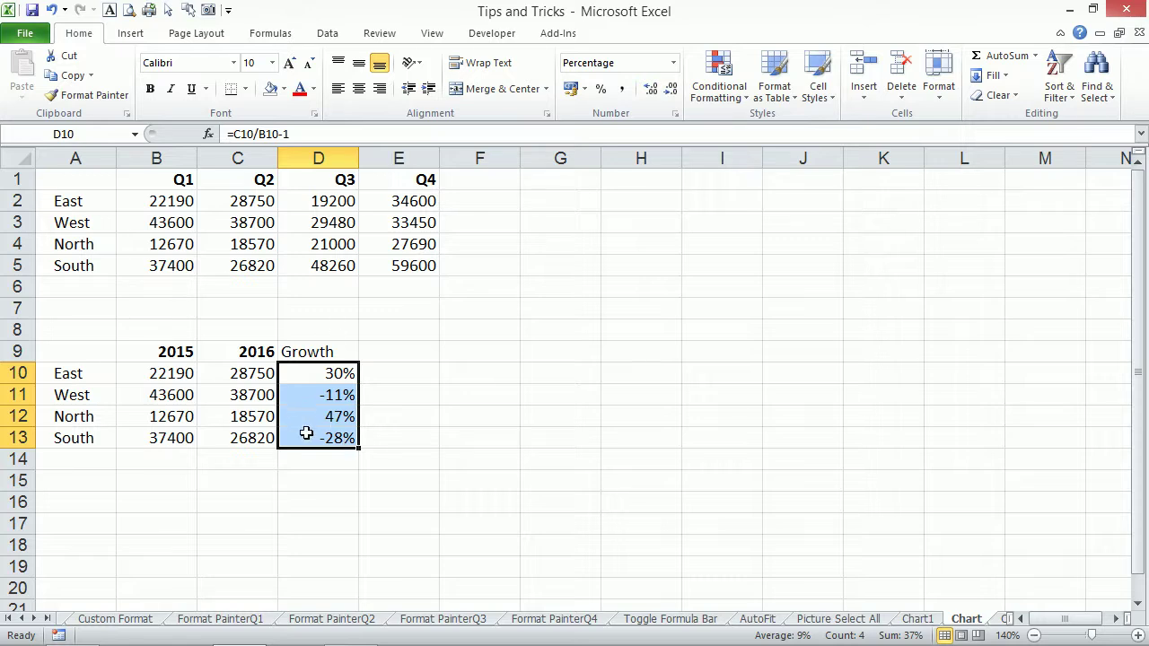
{"action": "left_click", "coordinate": [191, 395]}
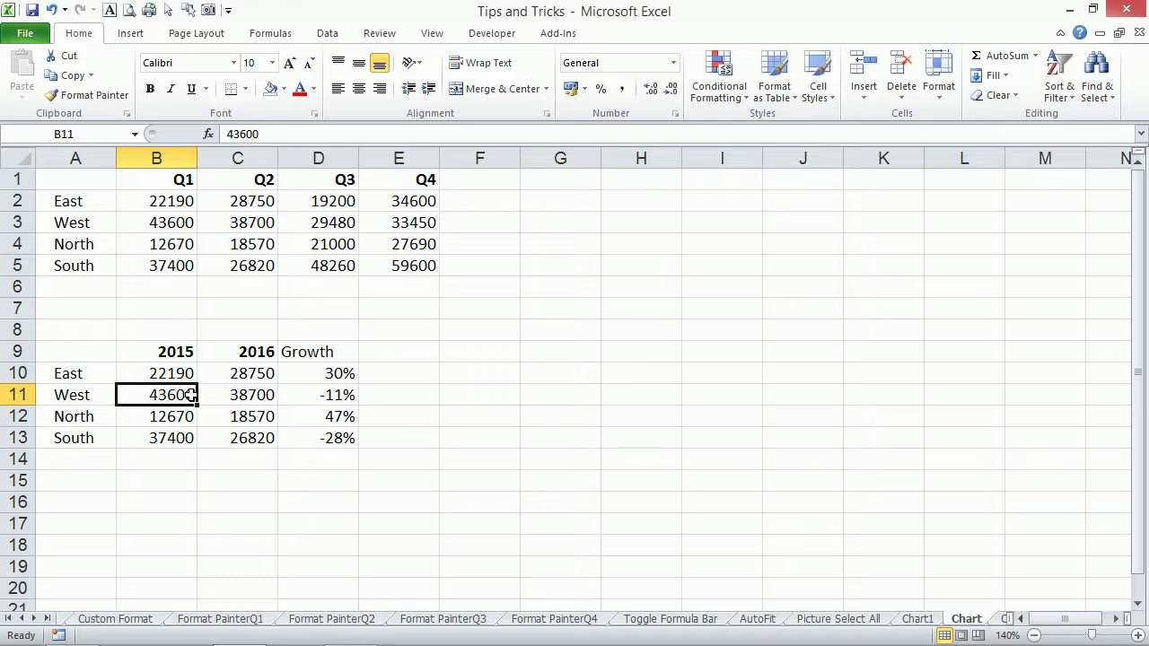
Insert a column chart with Alt+F1, drag it right, then delete it.
{"action": "key", "text": "alt+F1"}
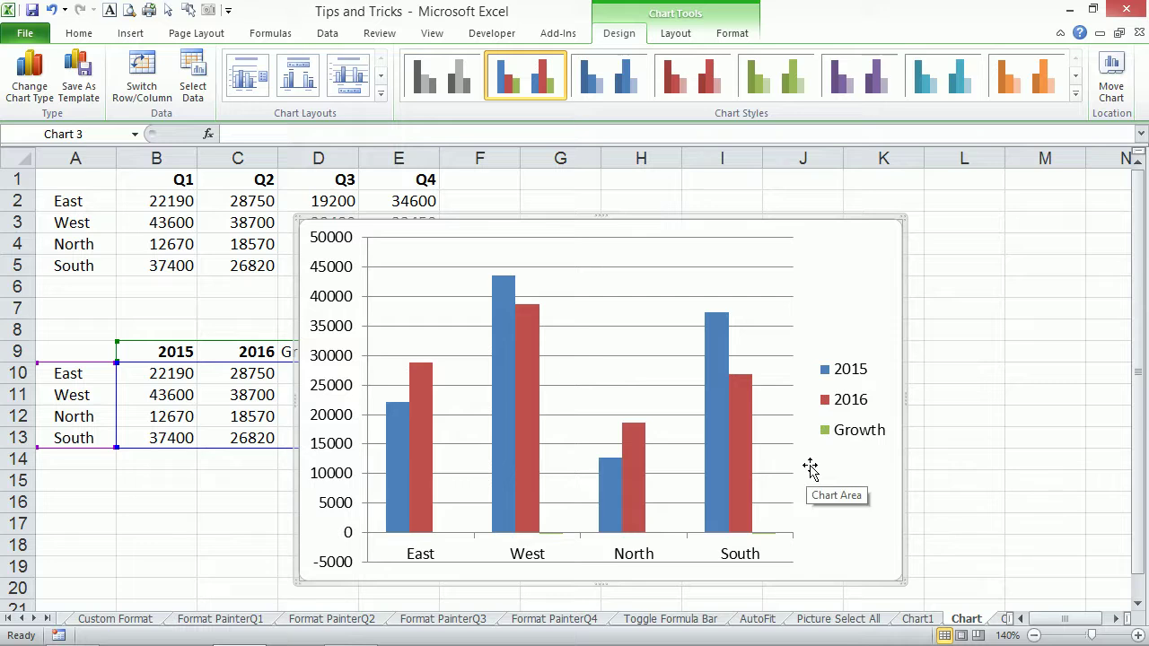
{"action": "left_click_drag", "start_coordinate": [827, 242], "coordinate": [980, 216]}
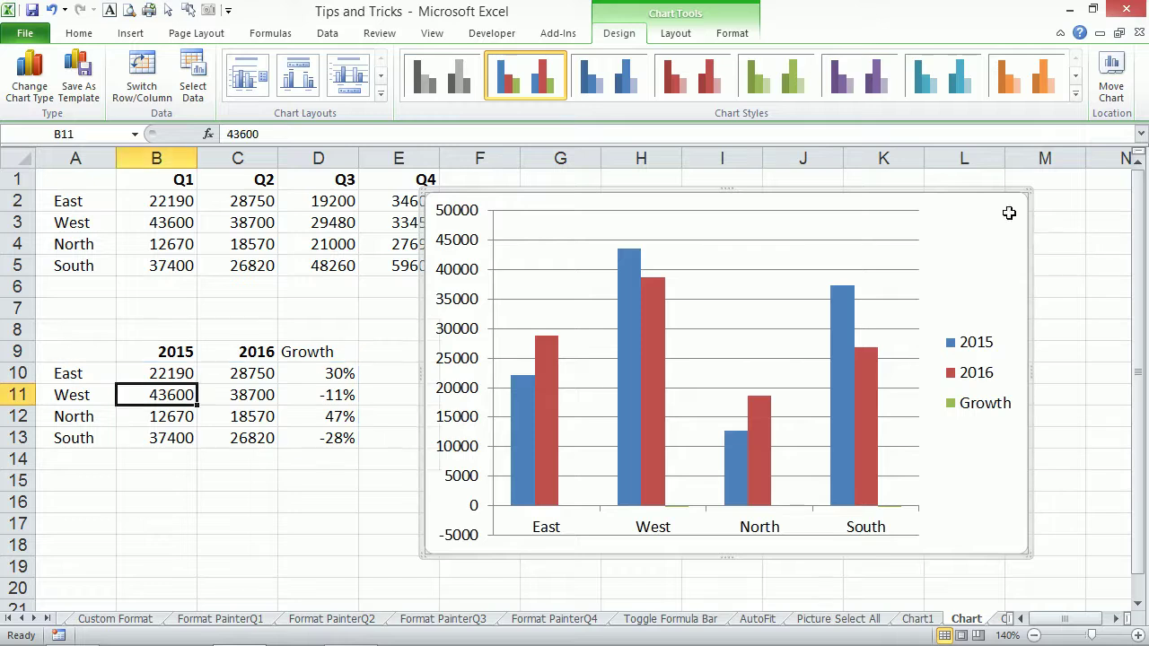
{"action": "key", "text": "Delete"}
Give B9:C9 the Text number format and re-enter 2015 in B9 so it's stored as text.
{"action": "left_click_drag", "start_coordinate": [167, 356], "coordinate": [244, 351]}
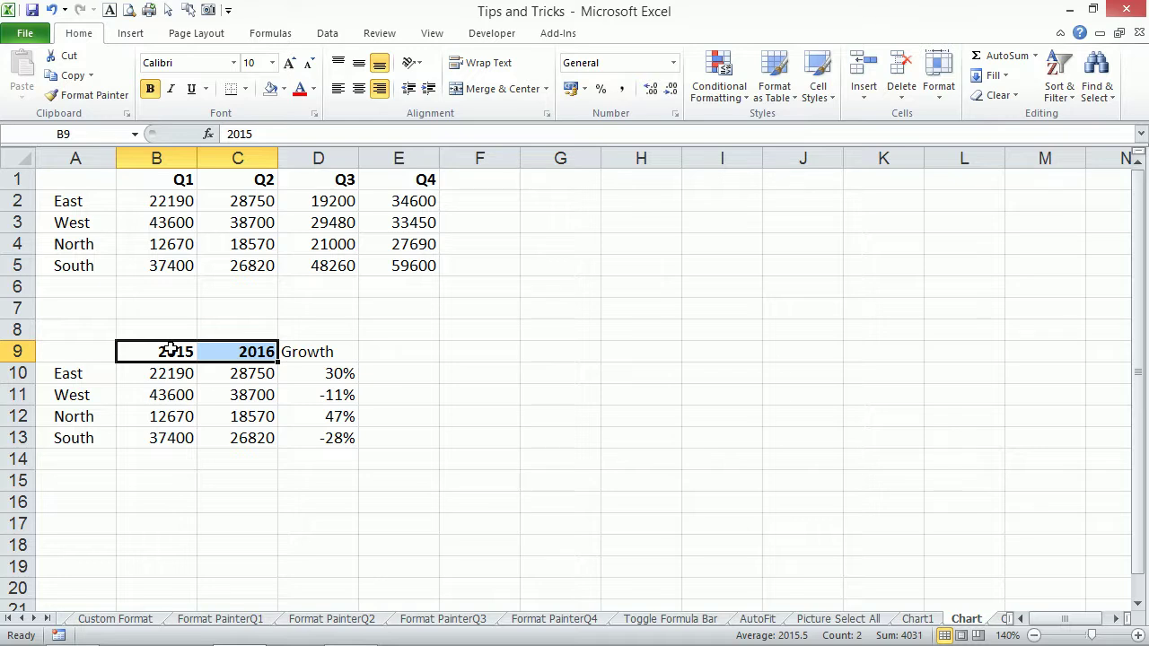
{"action": "key", "text": "ctrl+1"}
{"action": "left_click", "coordinate": [542, 301]}
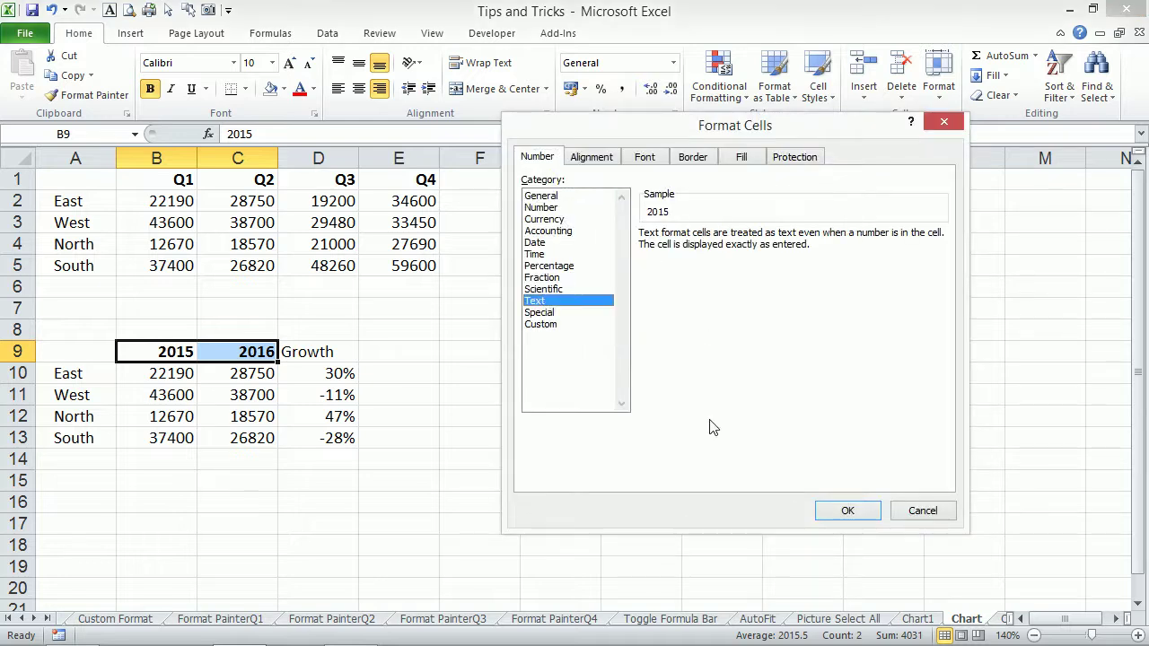
{"action": "left_click", "coordinate": [847, 510]}
{"action": "double_click", "coordinate": [173, 352]}
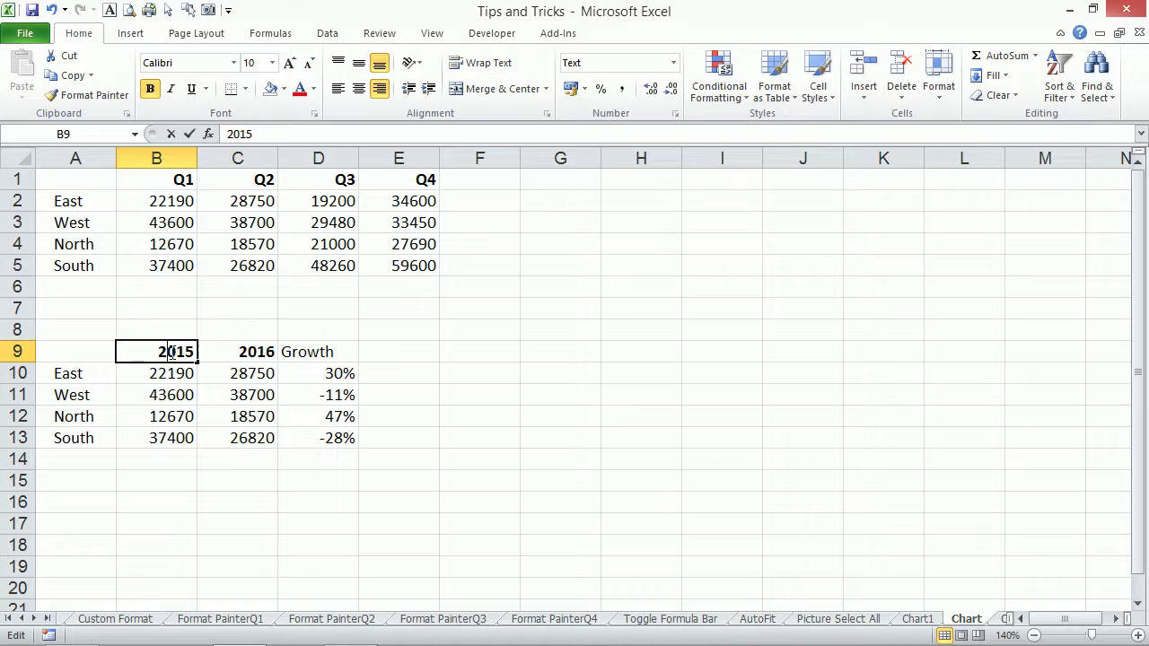
{"action": "key", "text": "Return"}
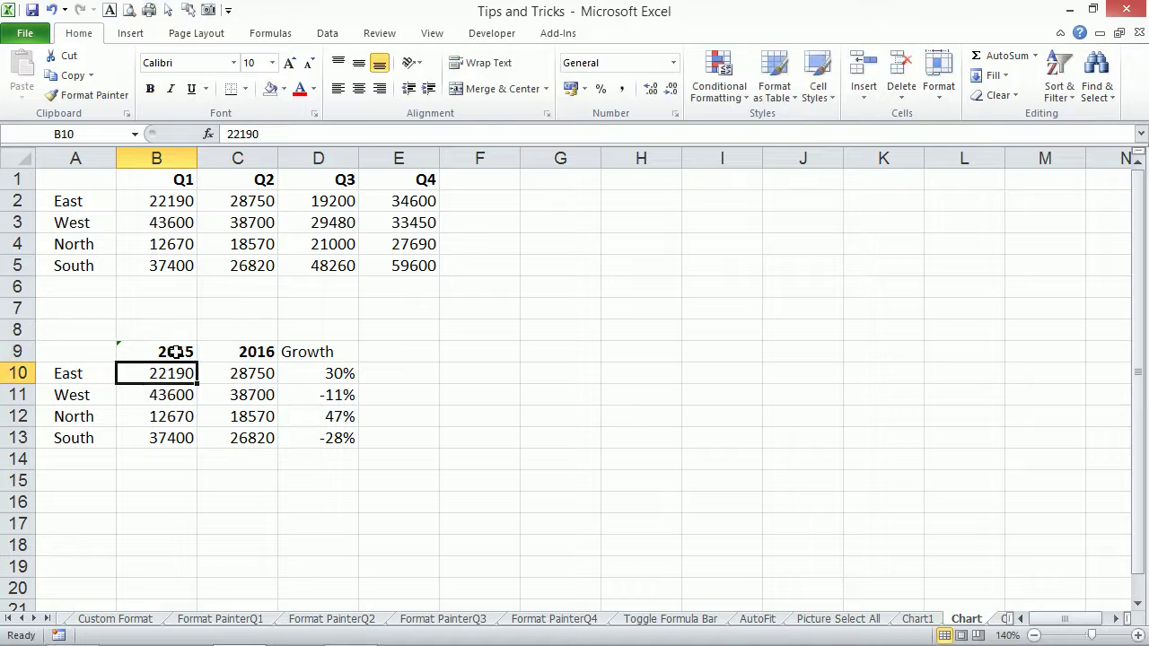
Try Data > Text to Columns on the year headers, then cancel the wizard.
{"action": "left_click_drag", "start_coordinate": [167, 350], "coordinate": [220, 342]}
{"action": "key", "text": "alt+a"}
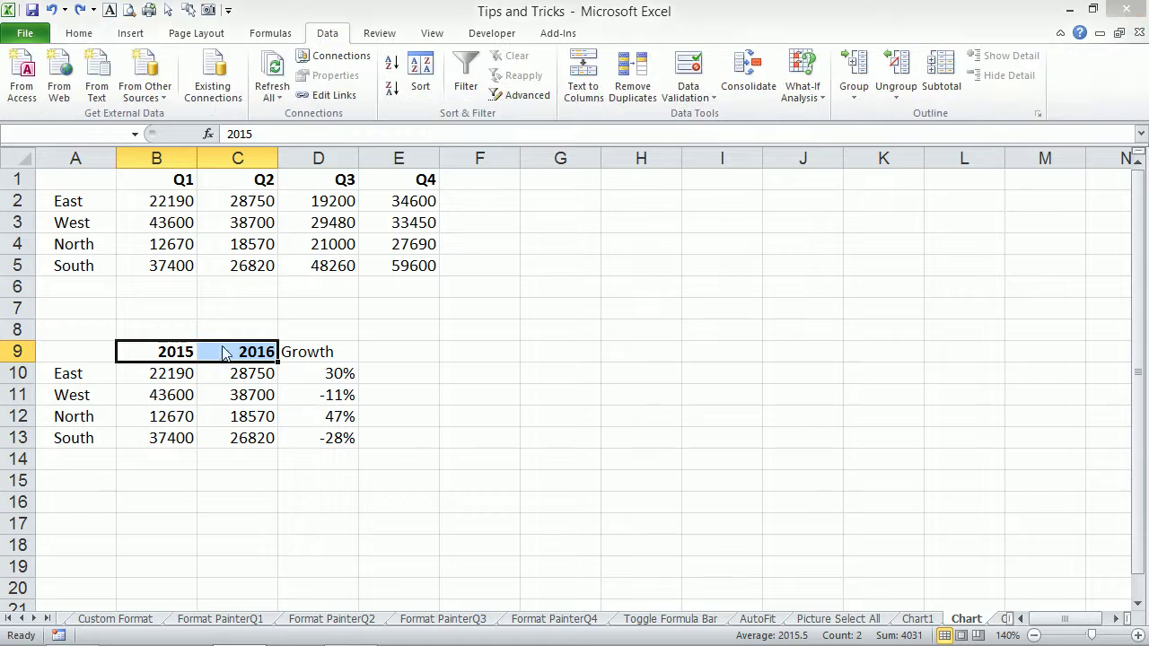
{"action": "key", "text": "e"}
{"action": "left_click", "coordinate": [579, 378]}
{"action": "left_click", "coordinate": [429, 411]}
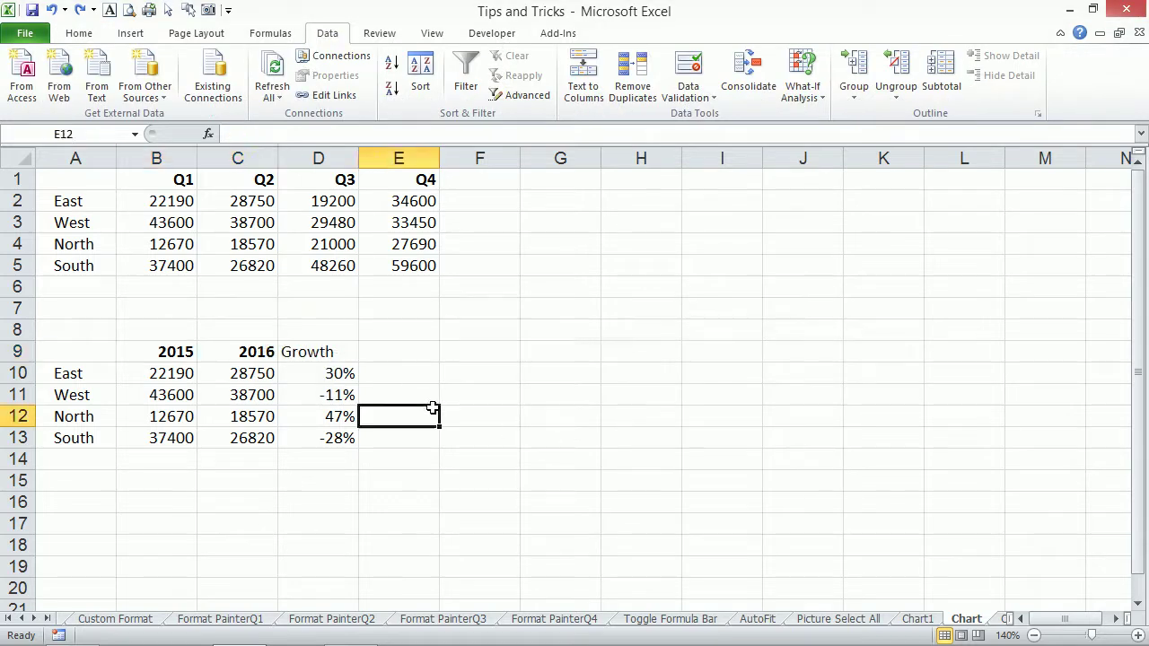
{"action": "left_click", "coordinate": [163, 350]}
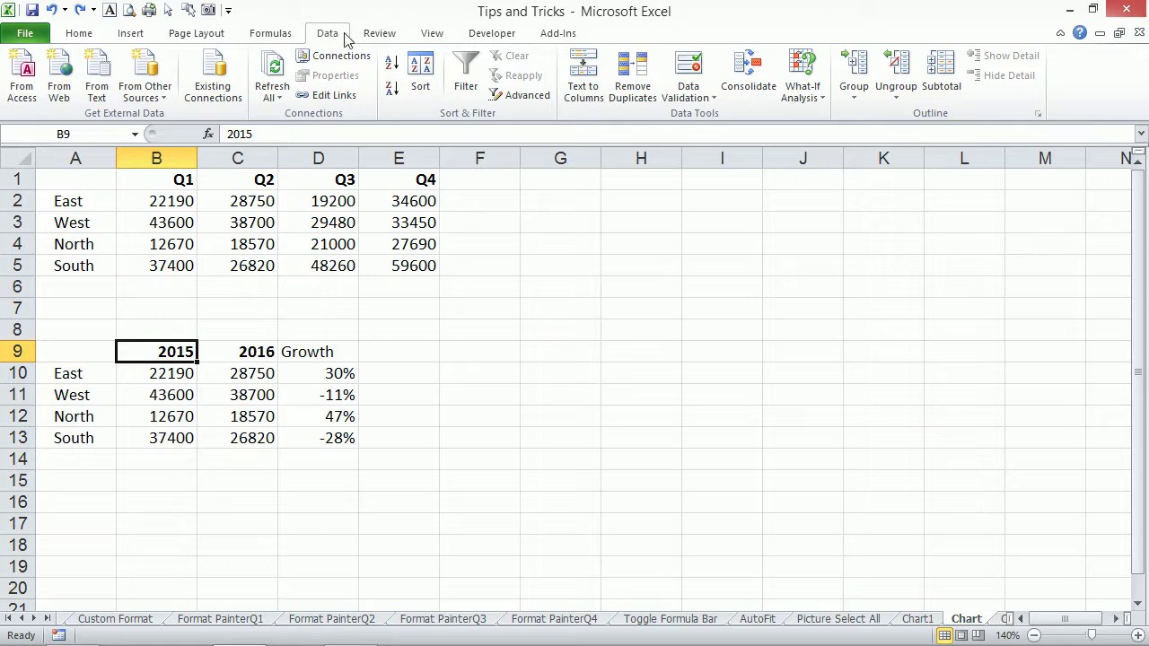
{"action": "left_click", "coordinate": [584, 76]}
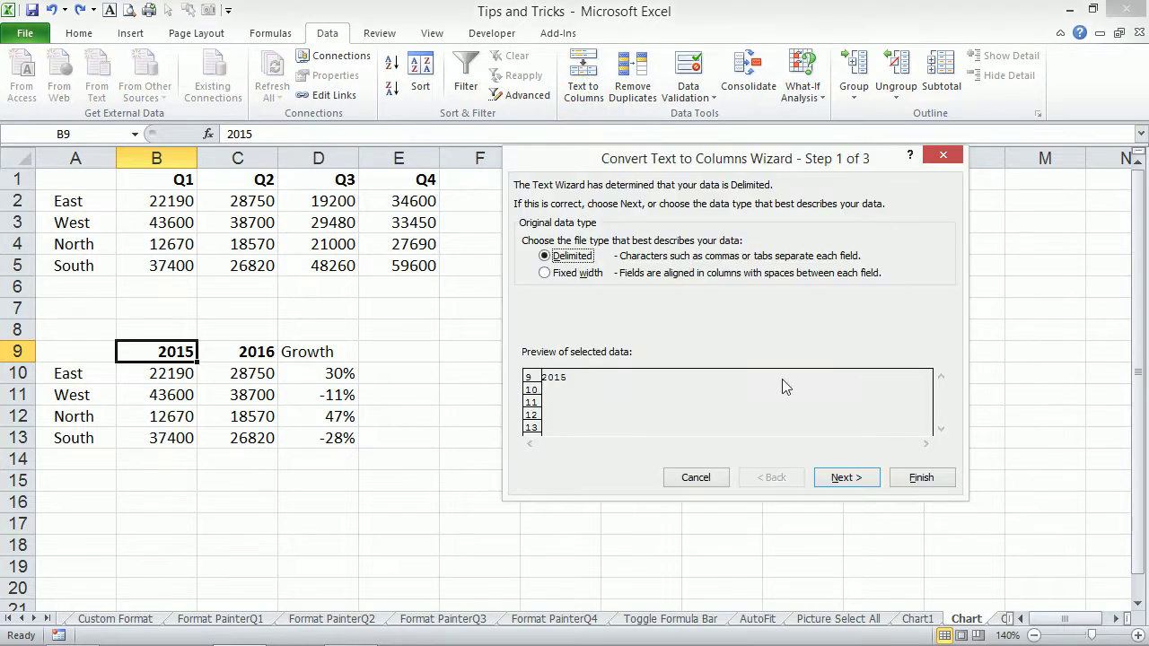
{"action": "left_click", "coordinate": [857, 479]}
{"action": "left_click", "coordinate": [852, 481]}
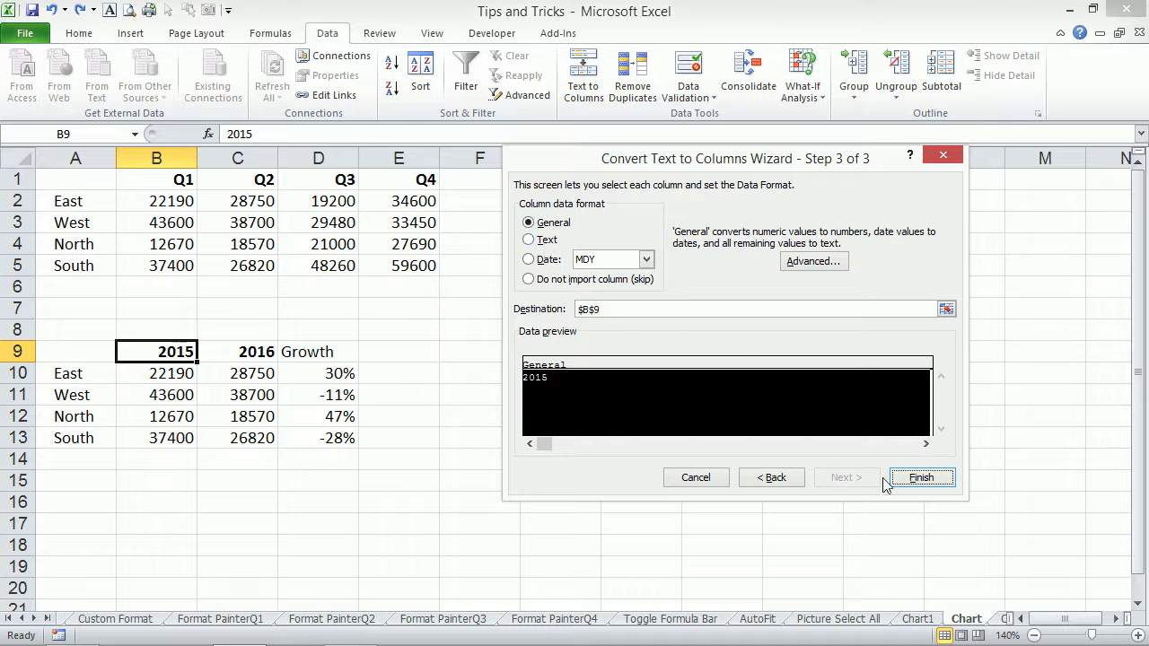
{"action": "left_click", "coordinate": [699, 486]}
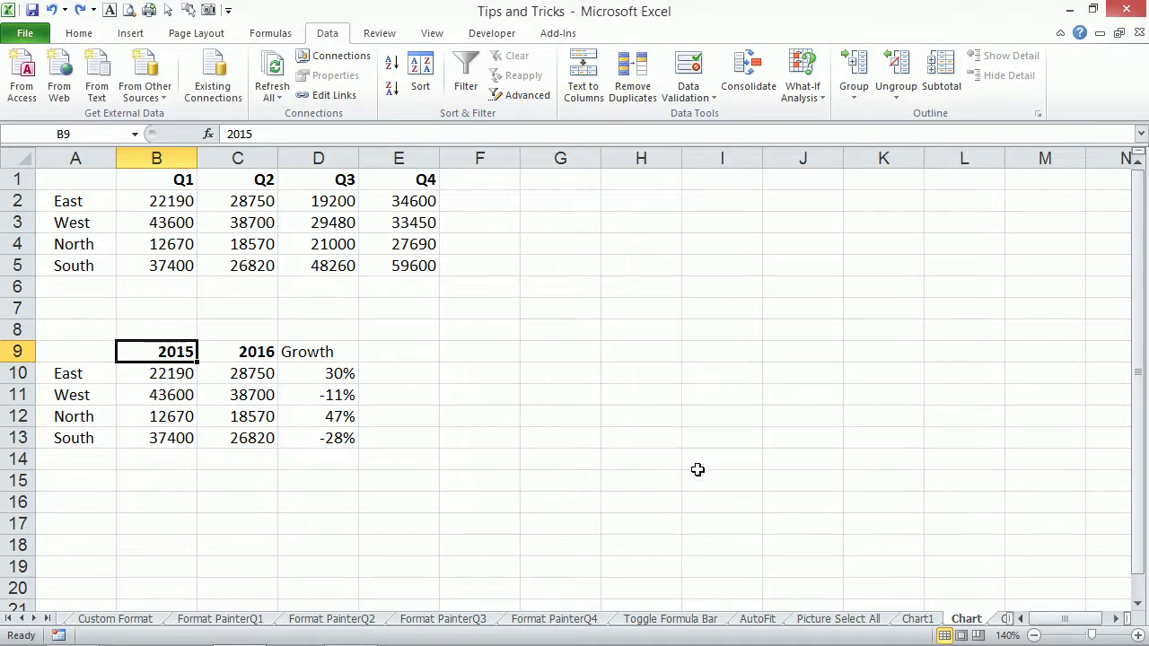
Prefix the 2015 and 2016 headers in B9 and C9 with an apostrophe to store them as text.
{"action": "left_click_drag", "start_coordinate": [179, 352], "coordinate": [154, 352]}
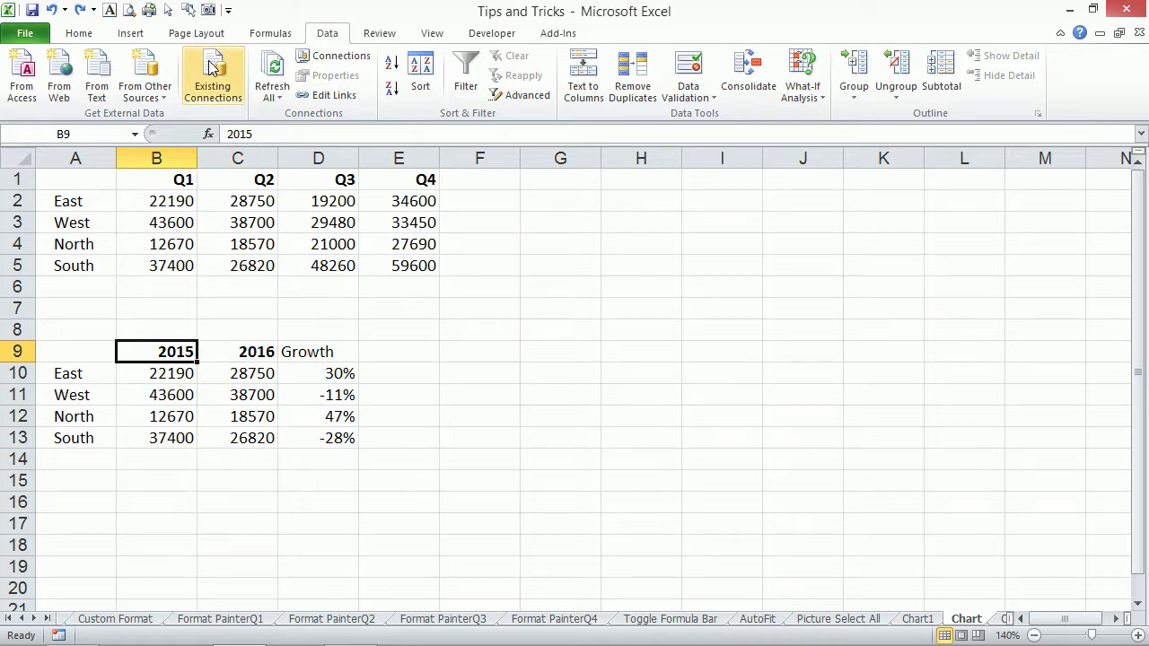
{"action": "left_click", "coordinate": [227, 134]}
{"action": "type", "text": "'"}
{"action": "key", "text": "Tab"}
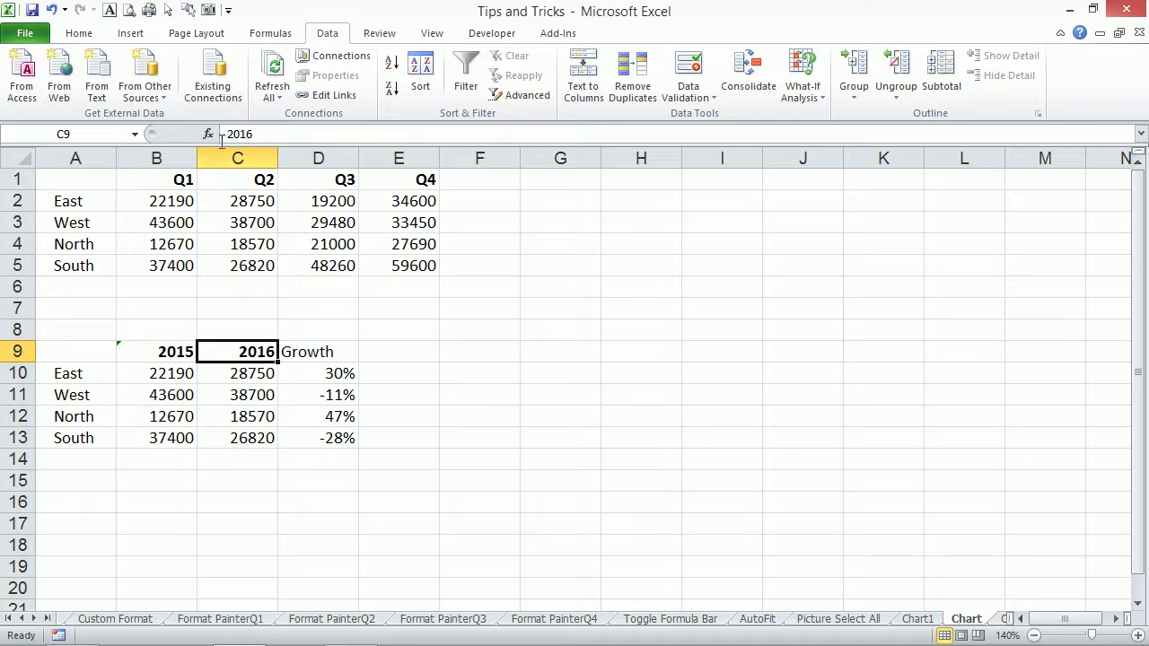
{"action": "left_click", "coordinate": [227, 134]}
{"action": "type", "text": "'"}
{"action": "key", "text": "Tab"}
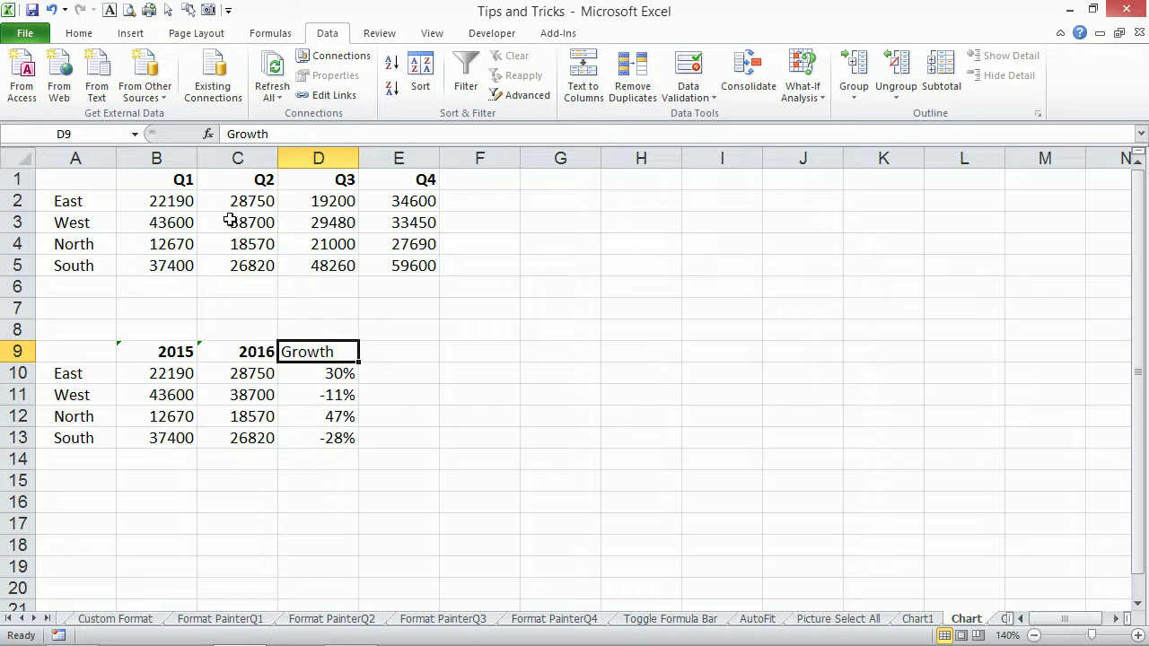
From cell C11, insert a column chart of the regional table with Alt+F1.
{"action": "left_click", "coordinate": [208, 389]}
{"action": "key", "text": "alt"}
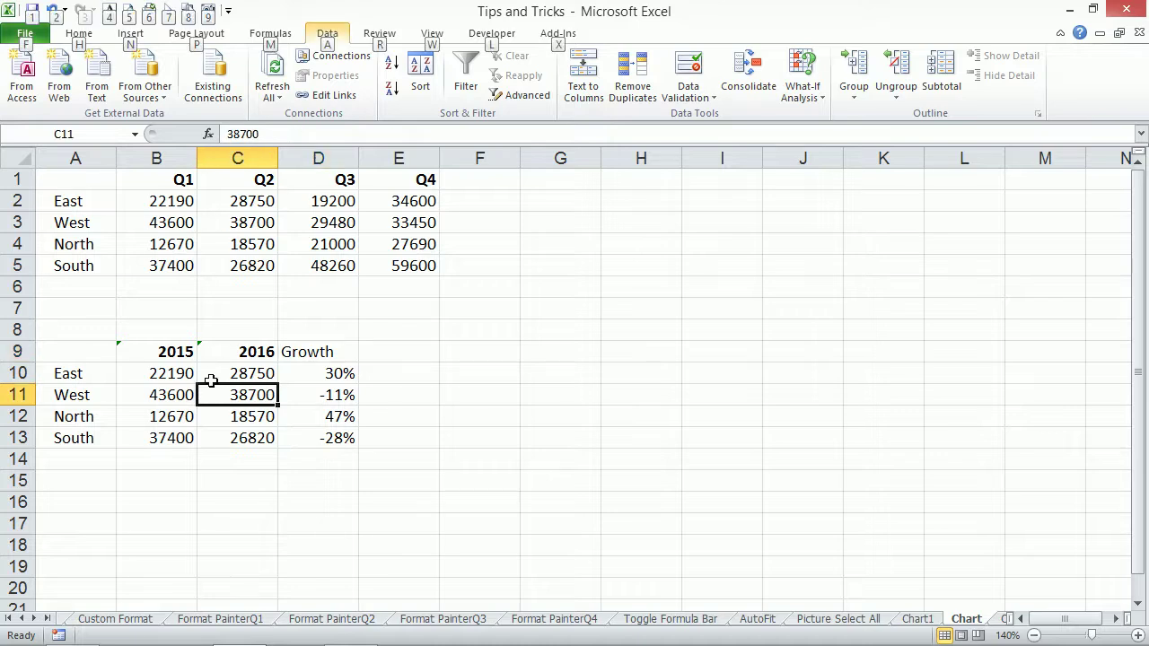
{"action": "key", "text": "alt"}
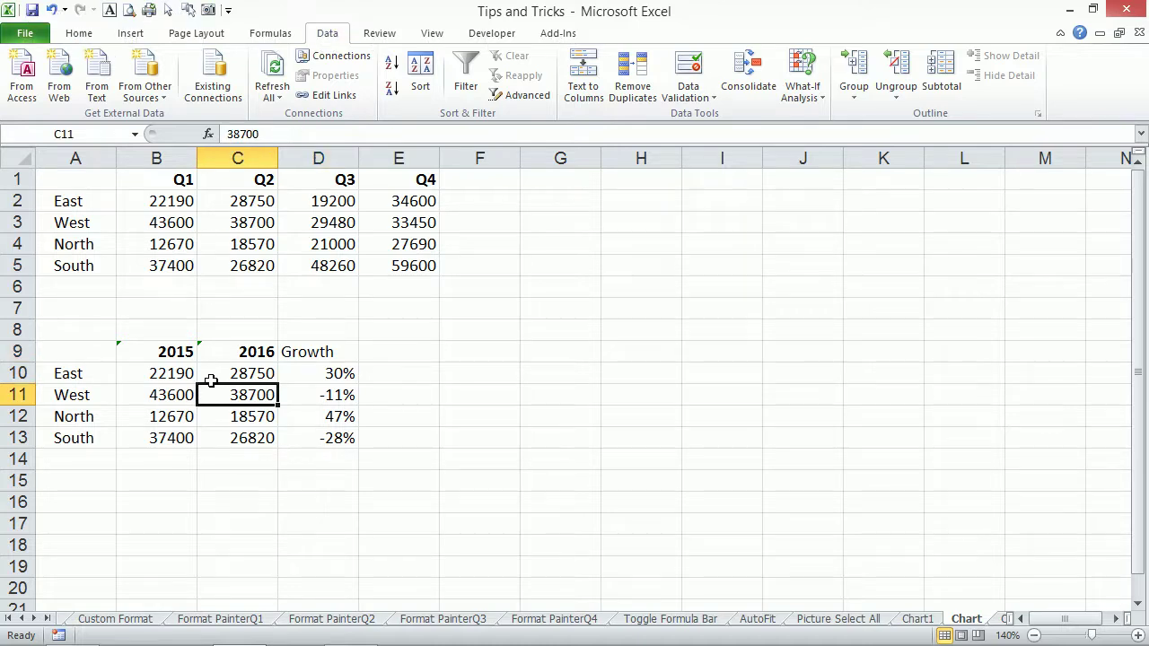
{"action": "key", "text": "alt+F1"}
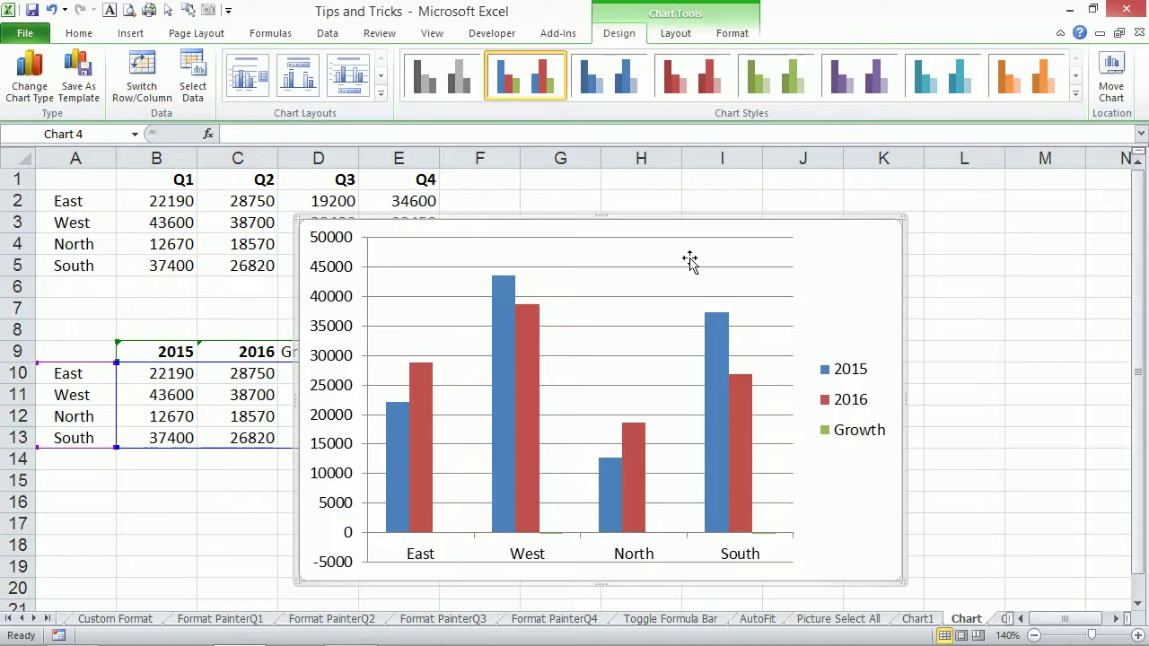
Drag the column chart right off the Growth column, then select cell C11.
{"action": "left_click_drag", "start_coordinate": [843, 246], "coordinate": [966, 243]}
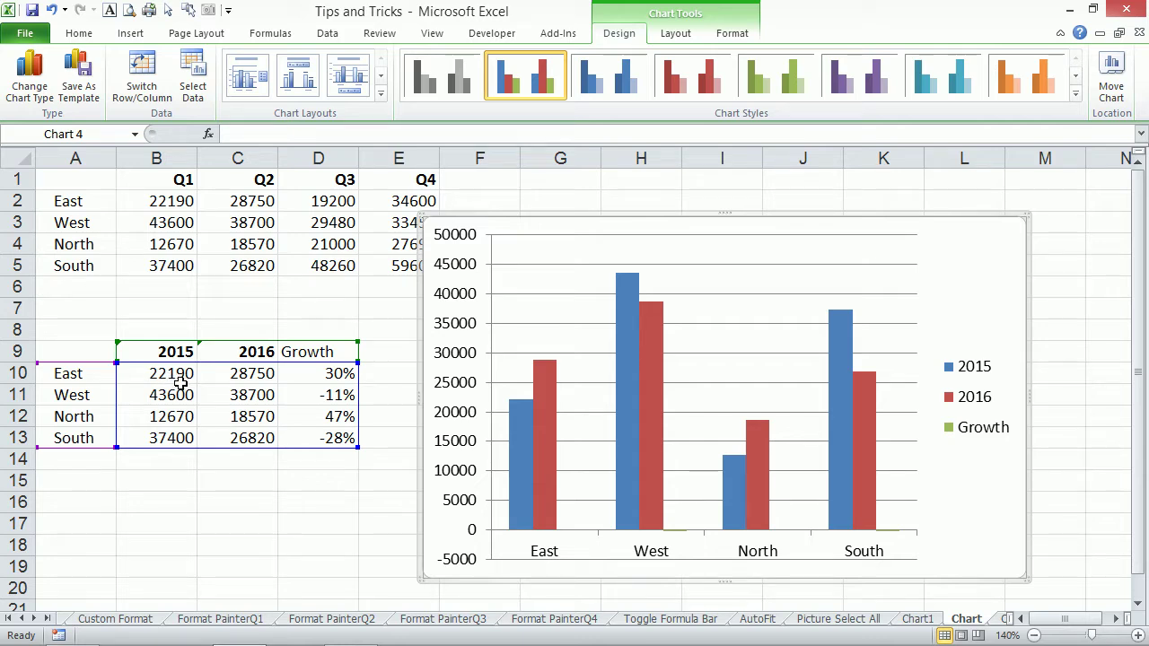
{"action": "left_click", "coordinate": [245, 394]}
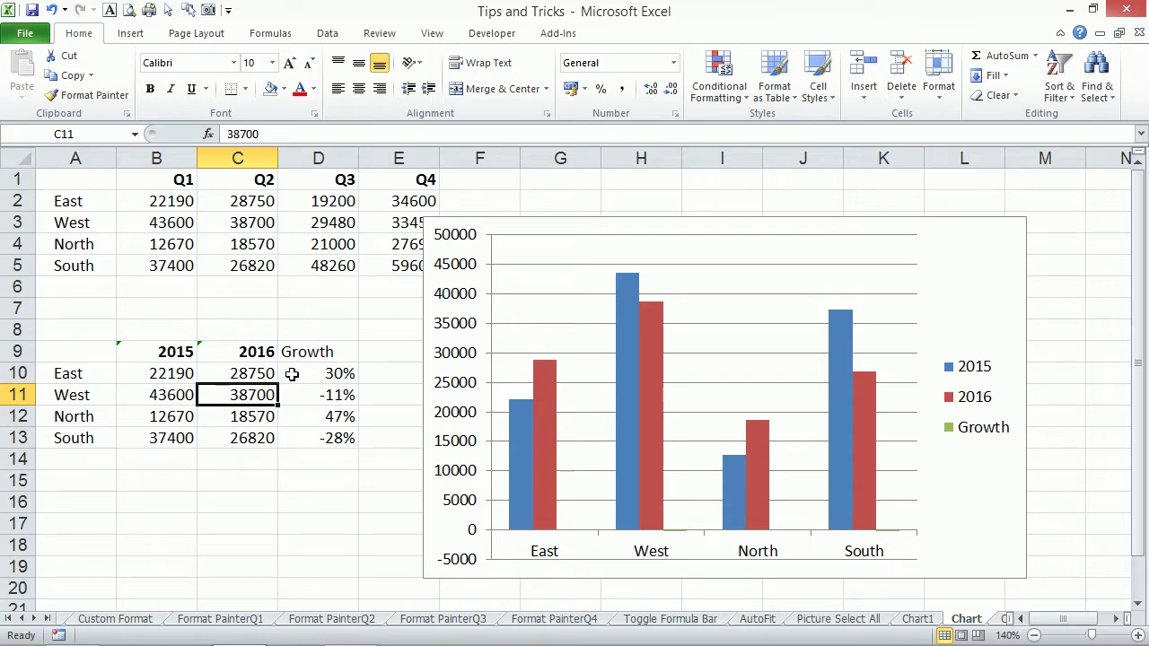
Enter =B11+10000 in C11 and =B13+15201 in C13, then select the chart's 2016 series.
{"action": "type", "text": "="}
{"action": "key", "text": "Left"}
{"action": "type", "text": "+"}
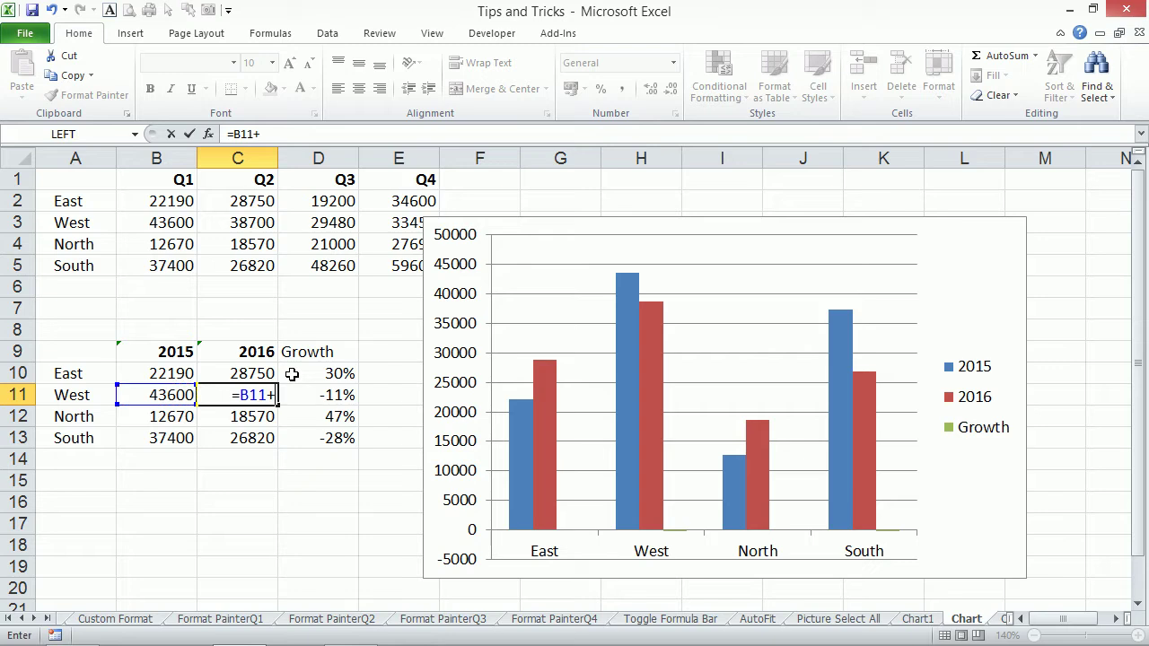
{"action": "type", "text": "10000"}
{"action": "key", "text": "ctrl+Return"}
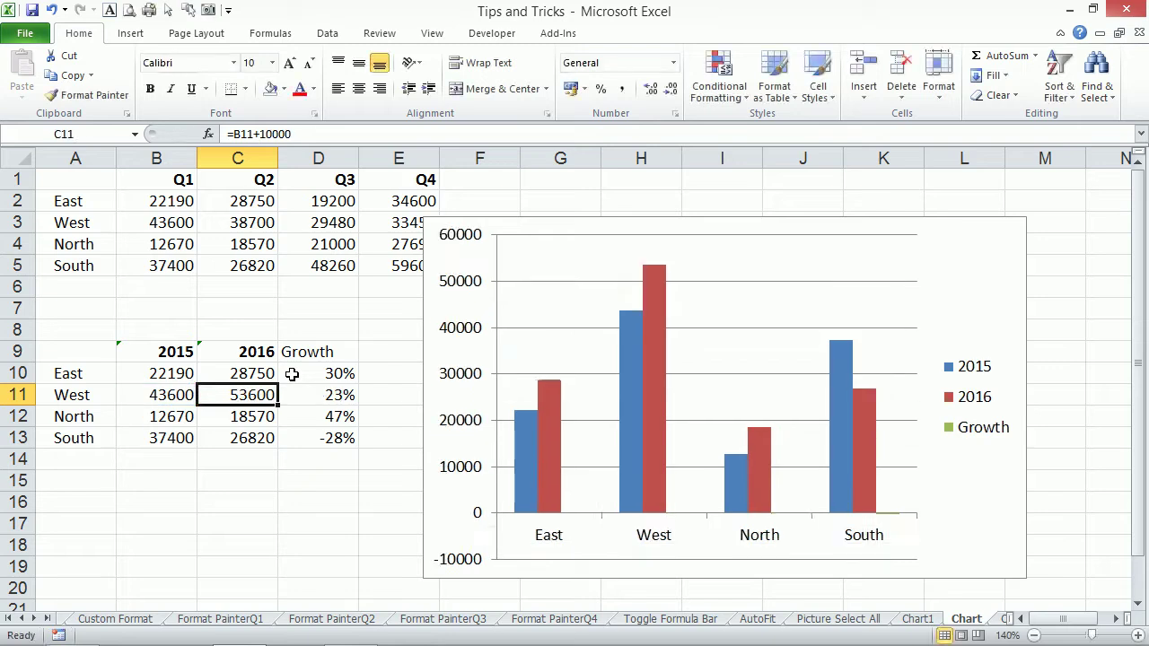
{"action": "left_click", "coordinate": [240, 438]}
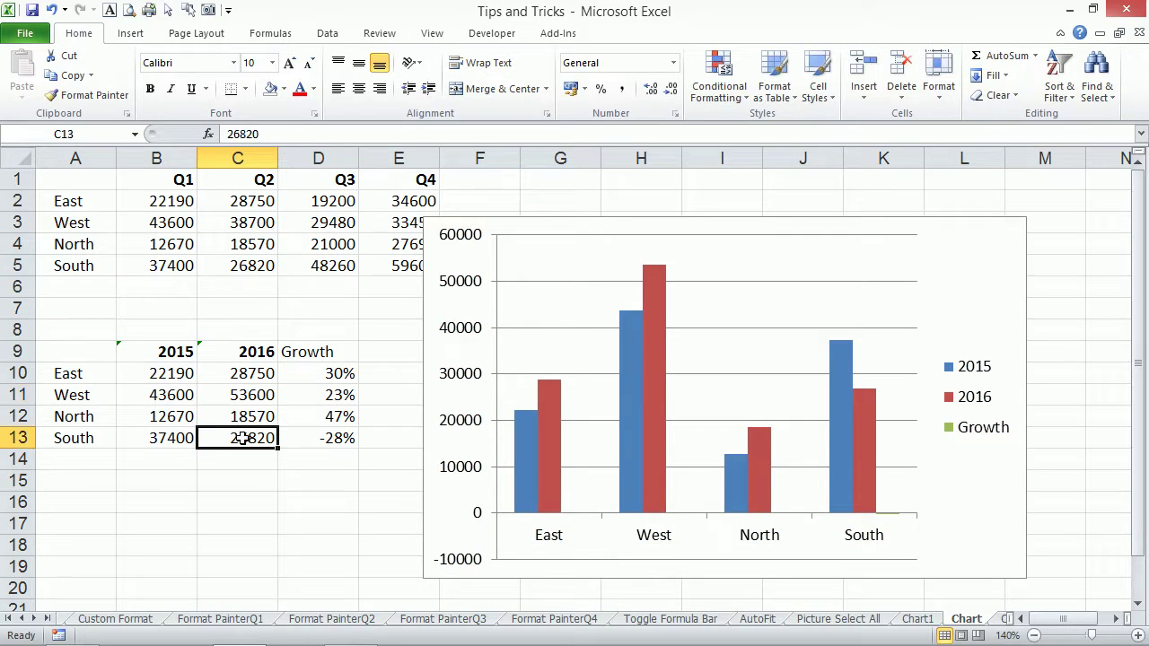
{"action": "type", "text": "="}
{"action": "key", "text": "Left"}
{"action": "type", "text": "+15201"}
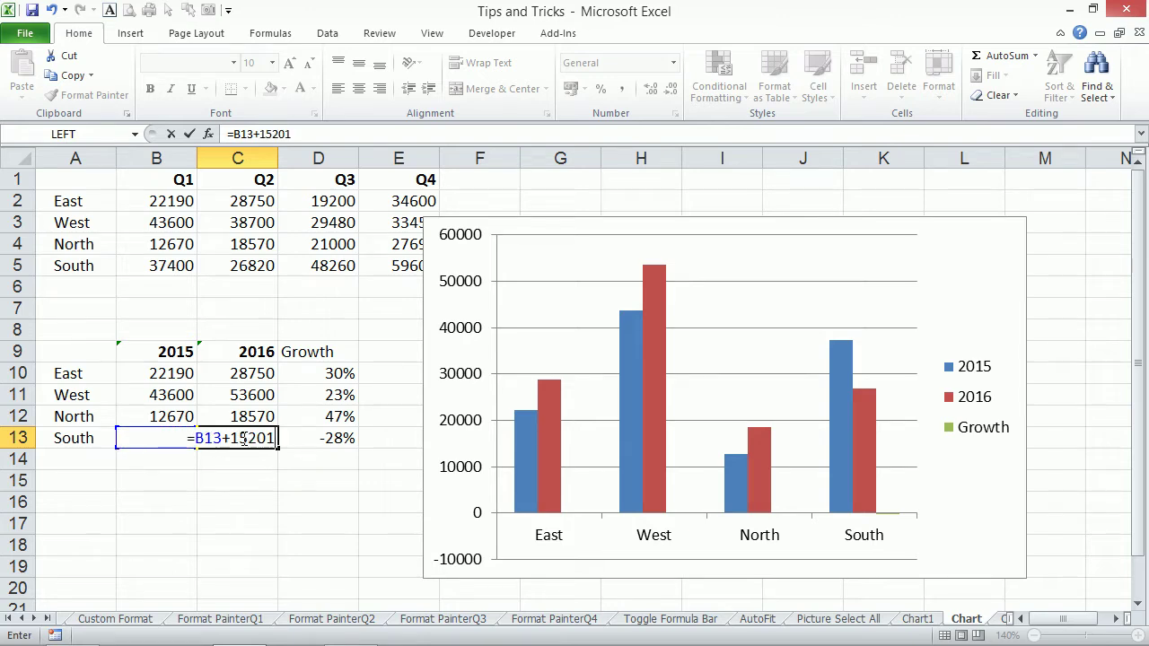
{"action": "key", "text": "Return"}
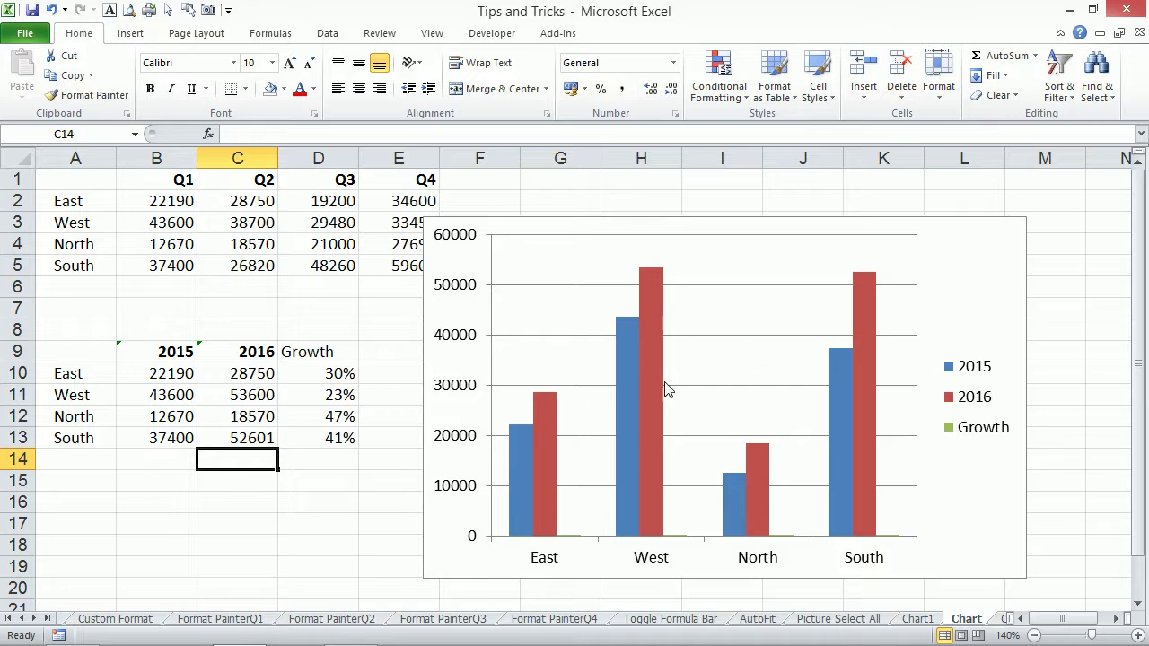
{"action": "left_click", "coordinate": [551, 401]}
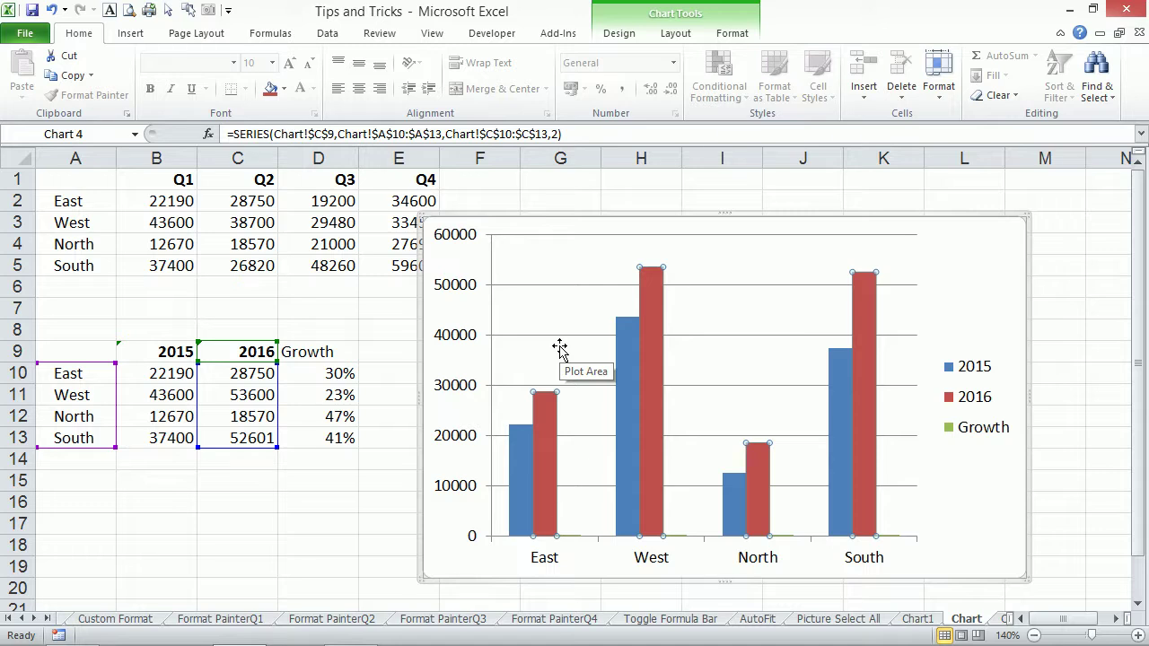
Cycle through the chart elements with arrow keys until the Growth series is selected.
{"action": "left_click", "coordinate": [559, 348]}
{"action": "key", "text": "Right"}
{"action": "key", "text": "Right"}
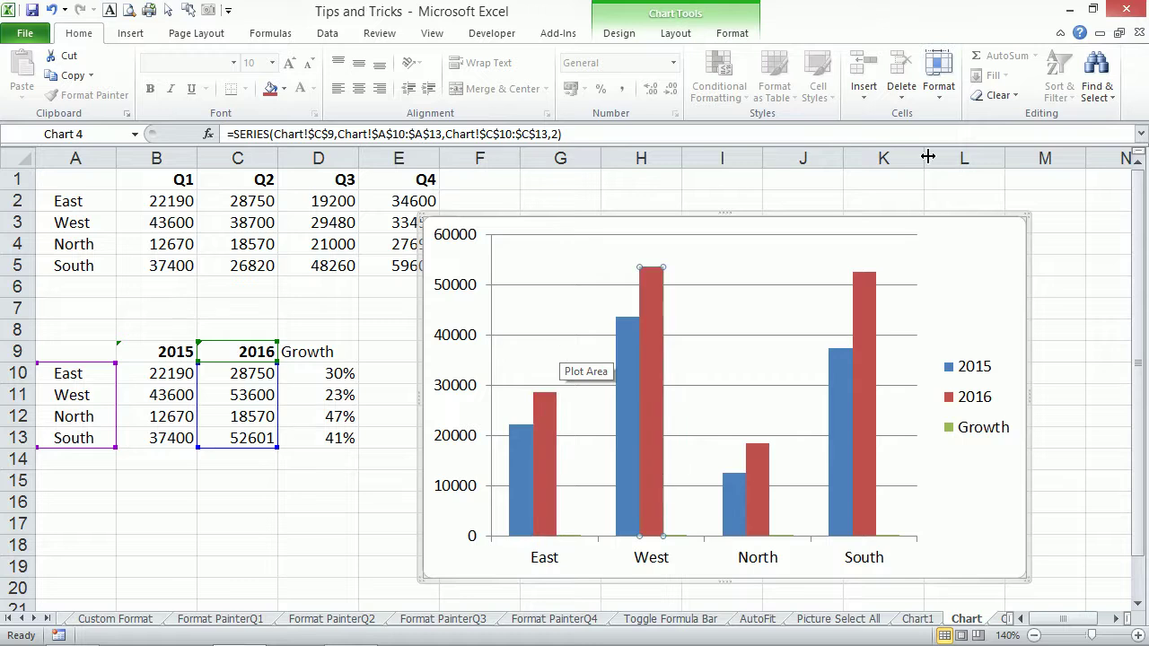
{"action": "key", "text": "Right"}
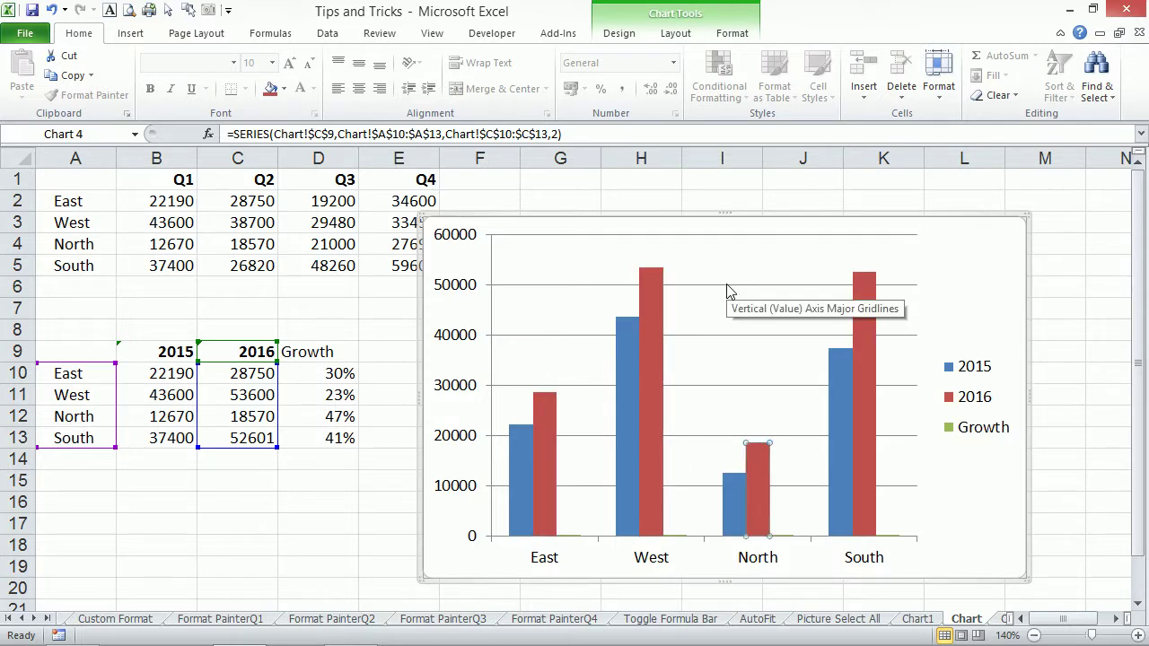
{"action": "key", "text": "Down"}
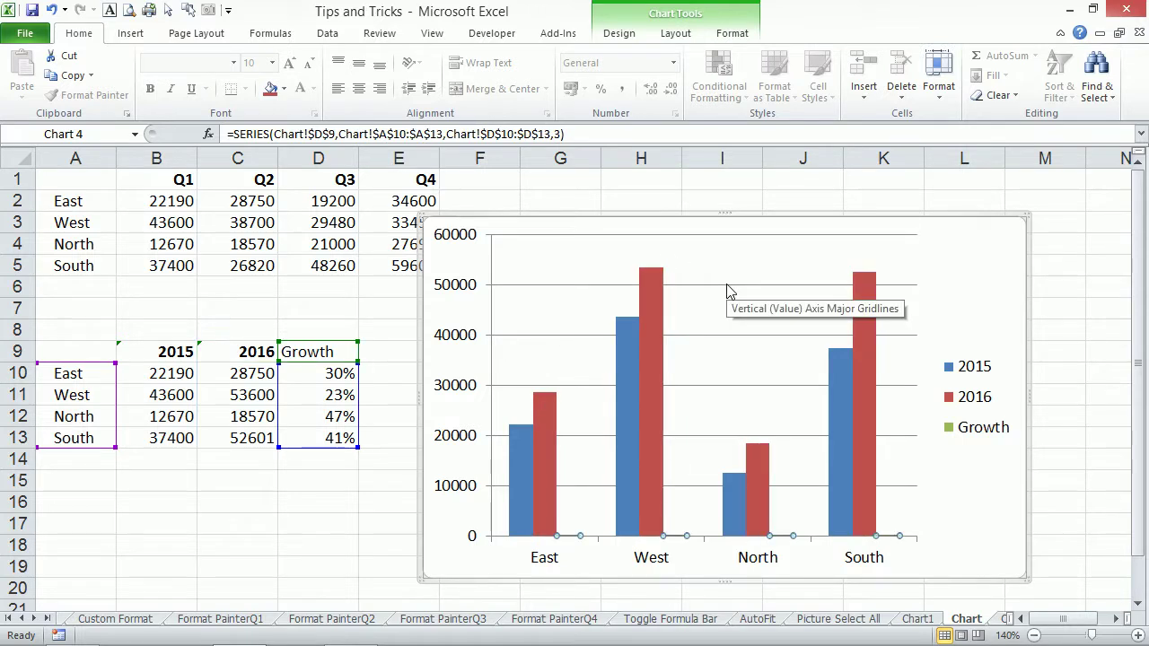
{"action": "key", "text": "Left"}
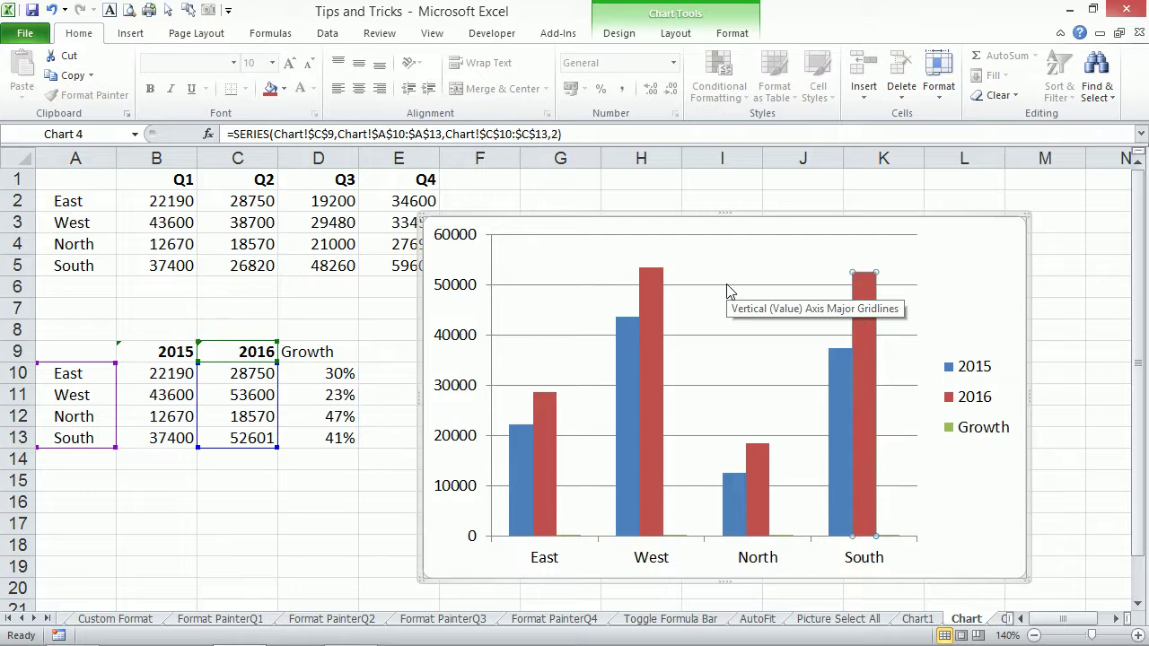
{"action": "key", "text": "Left"}
{"action": "key", "text": "Right"}
{"action": "key", "text": "Down"}
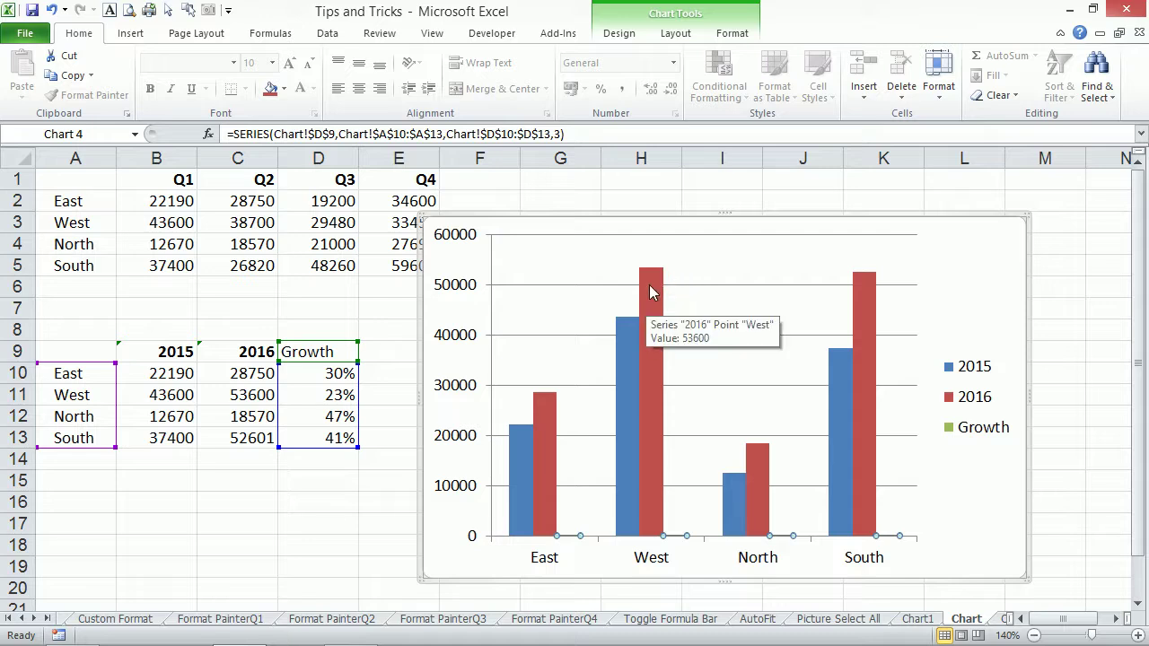
Reselect the 2016 series, step through its East, West and South points, then up to Growth.
{"action": "left_click", "coordinate": [651, 291]}
{"action": "key", "text": "Right"}
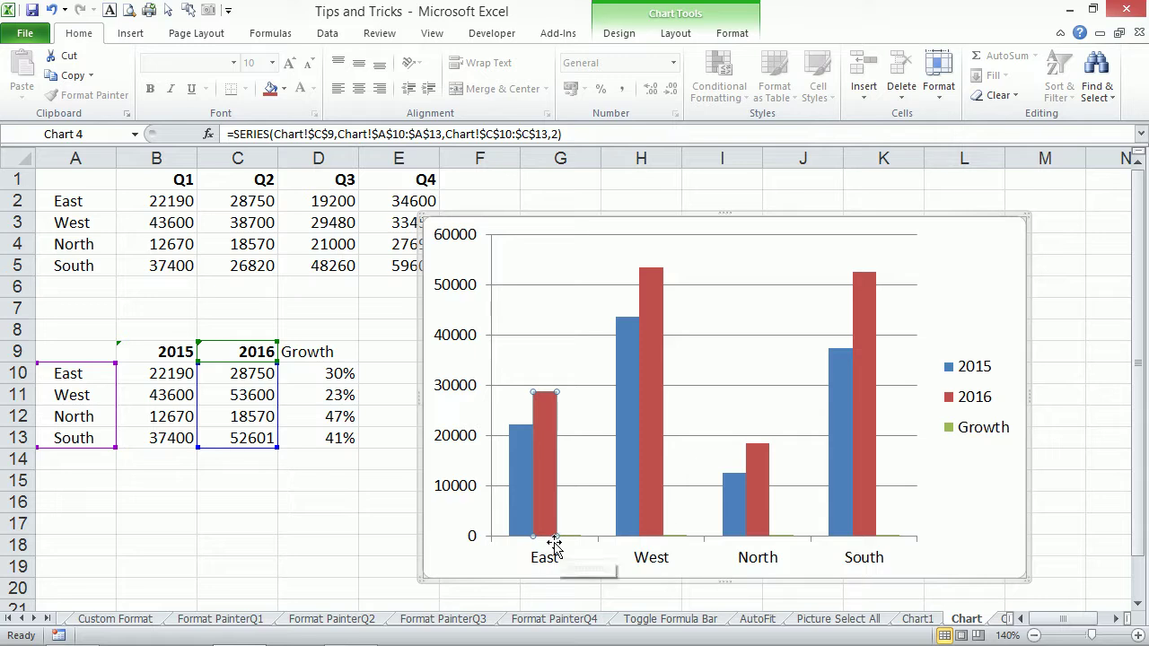
{"action": "key", "text": "Right"}
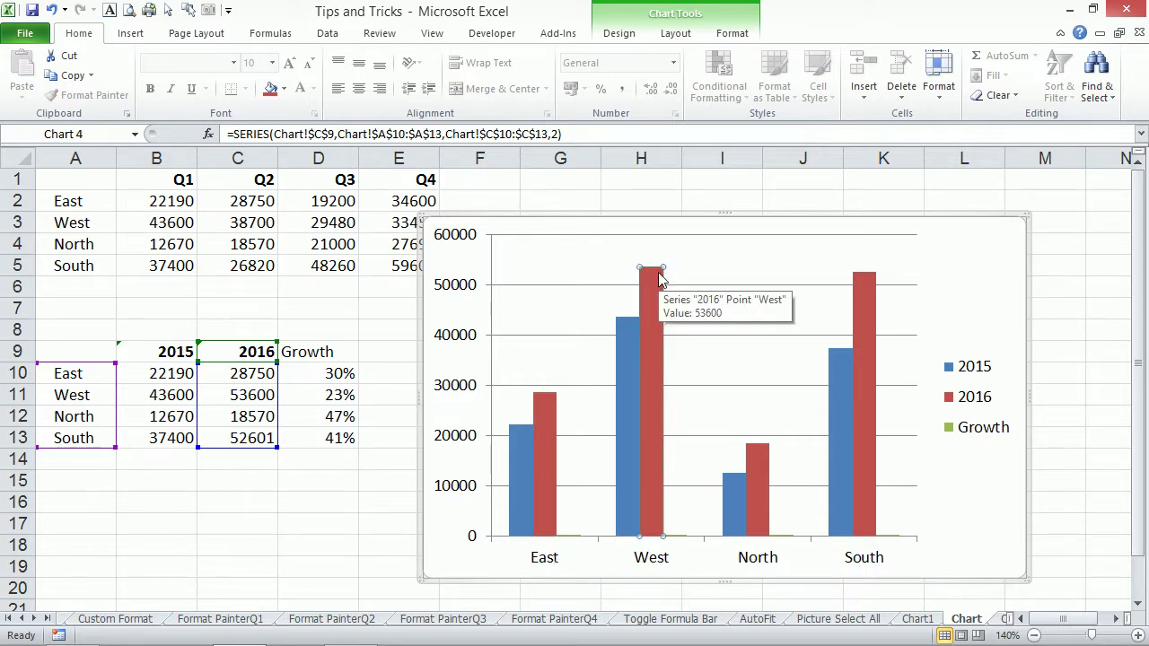
{"action": "key", "text": "Right"}
{"action": "key", "text": "Right"}
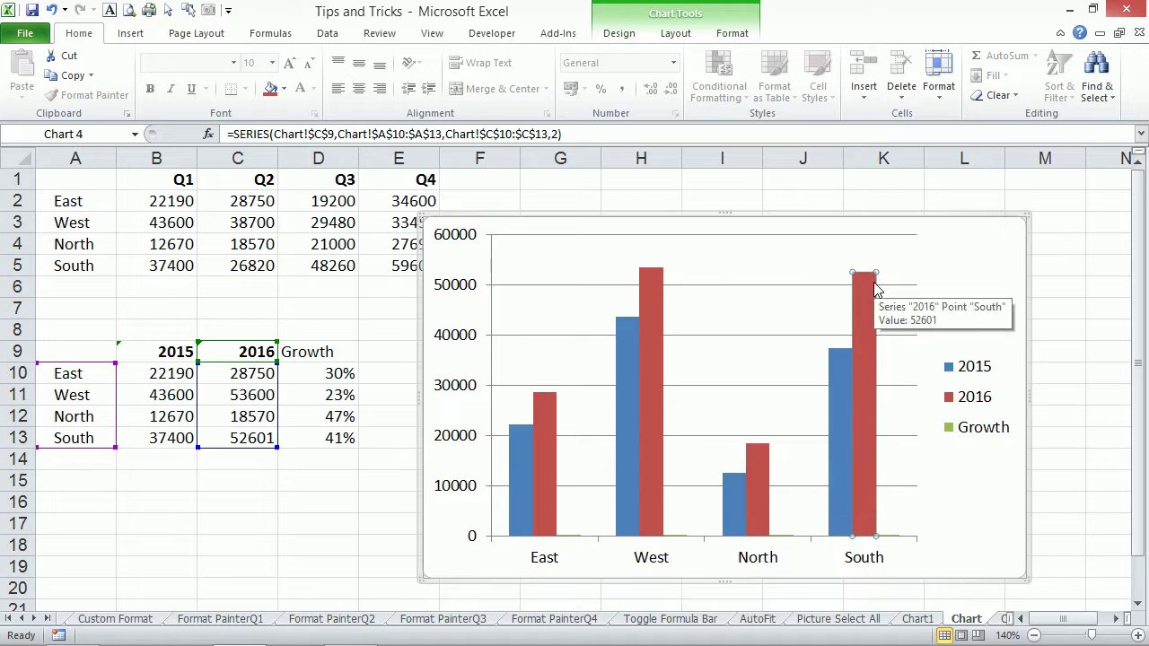
{"action": "key", "text": "Up"}
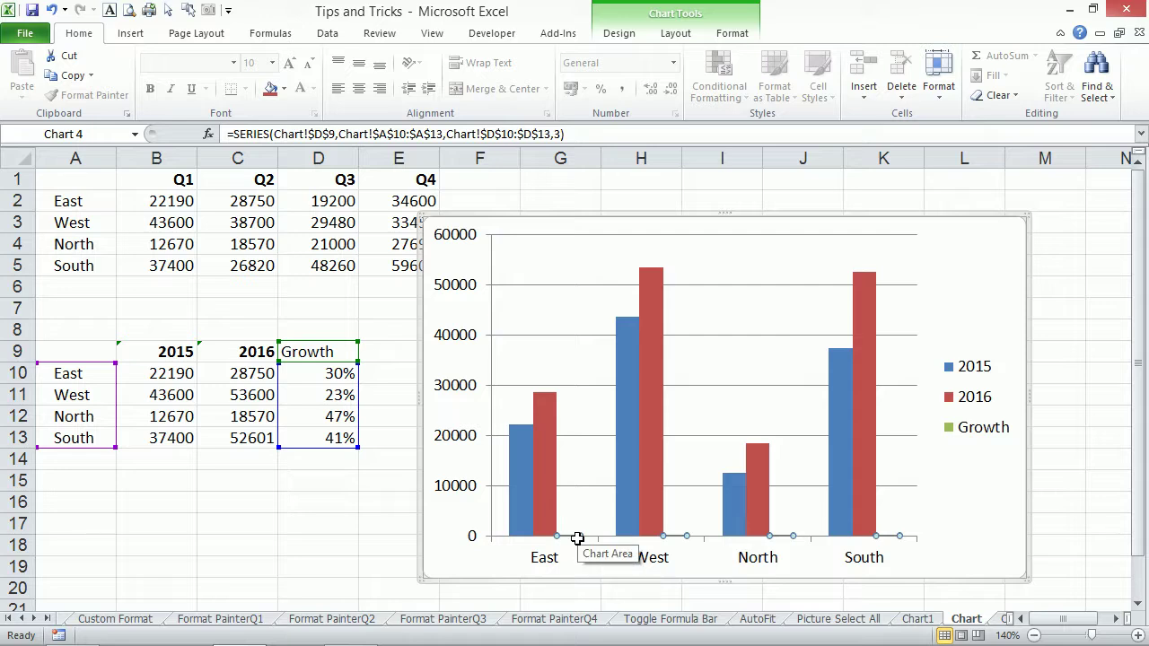
Move the Growth series onto a secondary axis.
{"action": "double_click", "coordinate": [577, 538]}
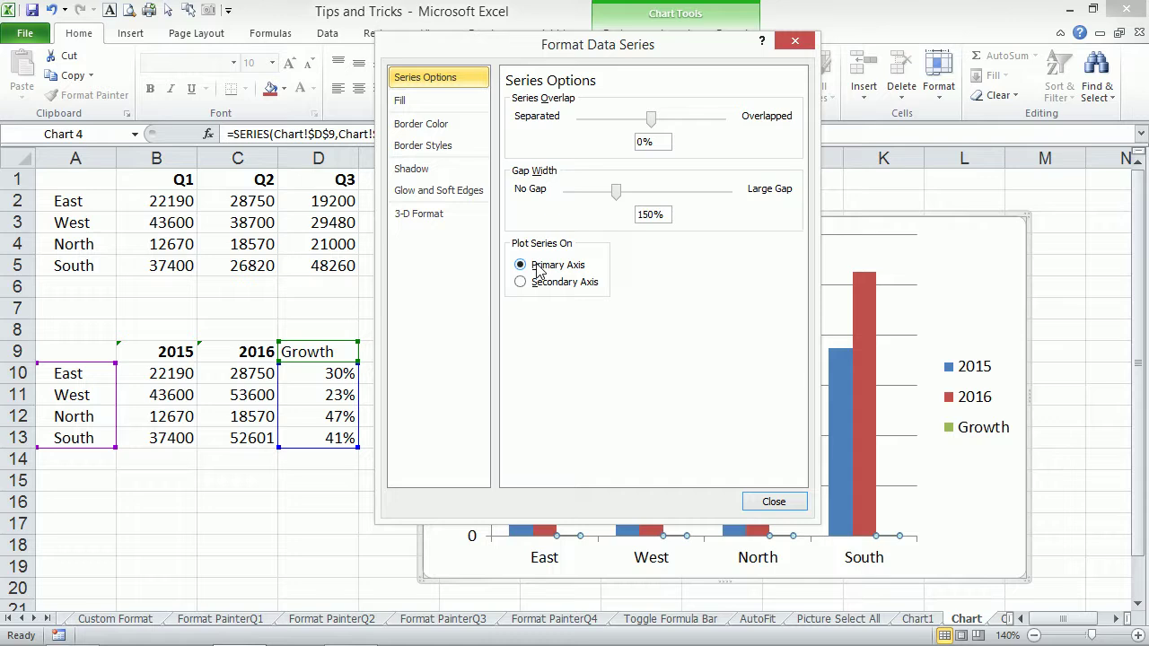
{"action": "left_click", "coordinate": [528, 284]}
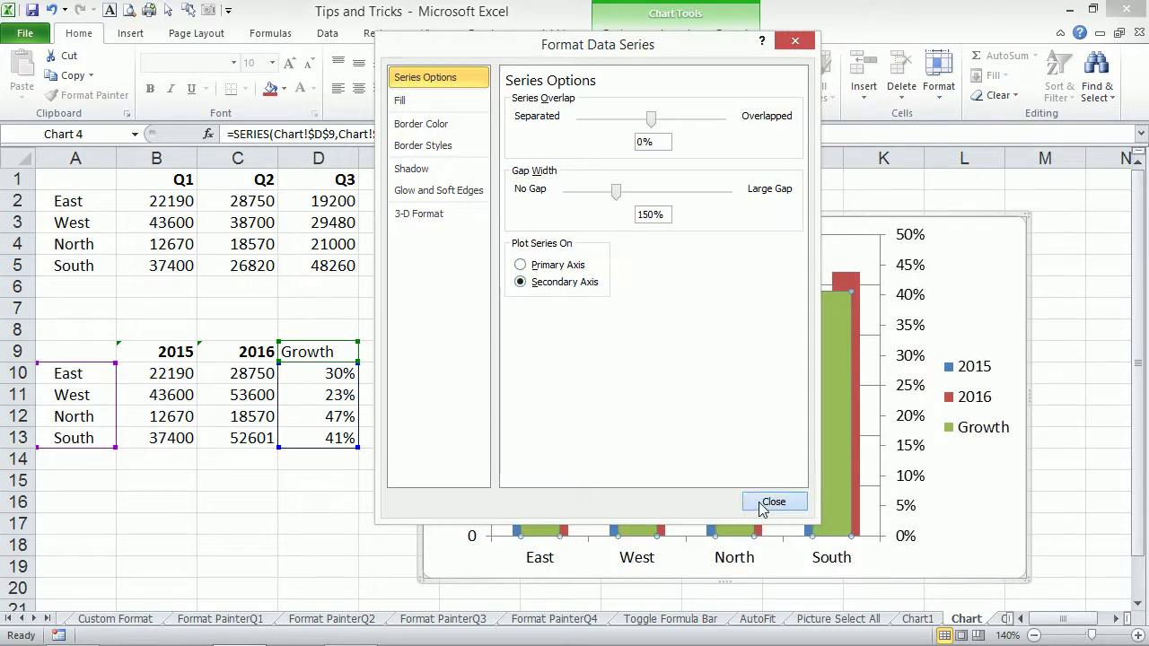
{"action": "left_click", "coordinate": [763, 502]}
Change the Growth series chart type to Line with Markers.
{"action": "mouse_move", "coordinate": [842, 306]}
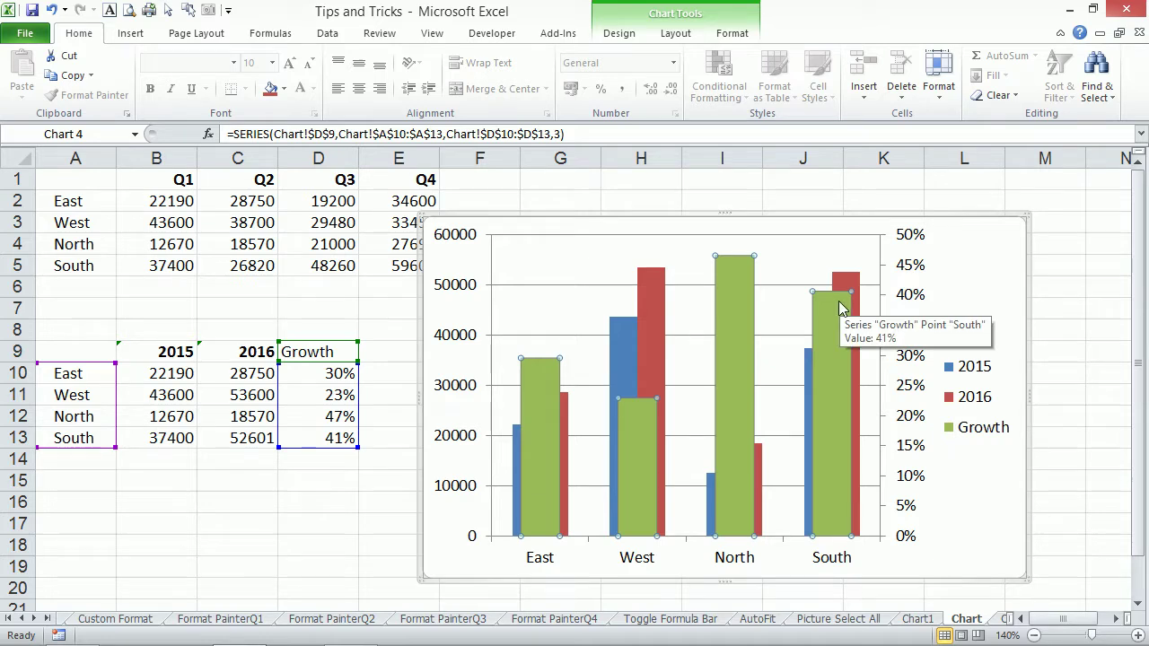
{"action": "left_click", "coordinate": [619, 33]}
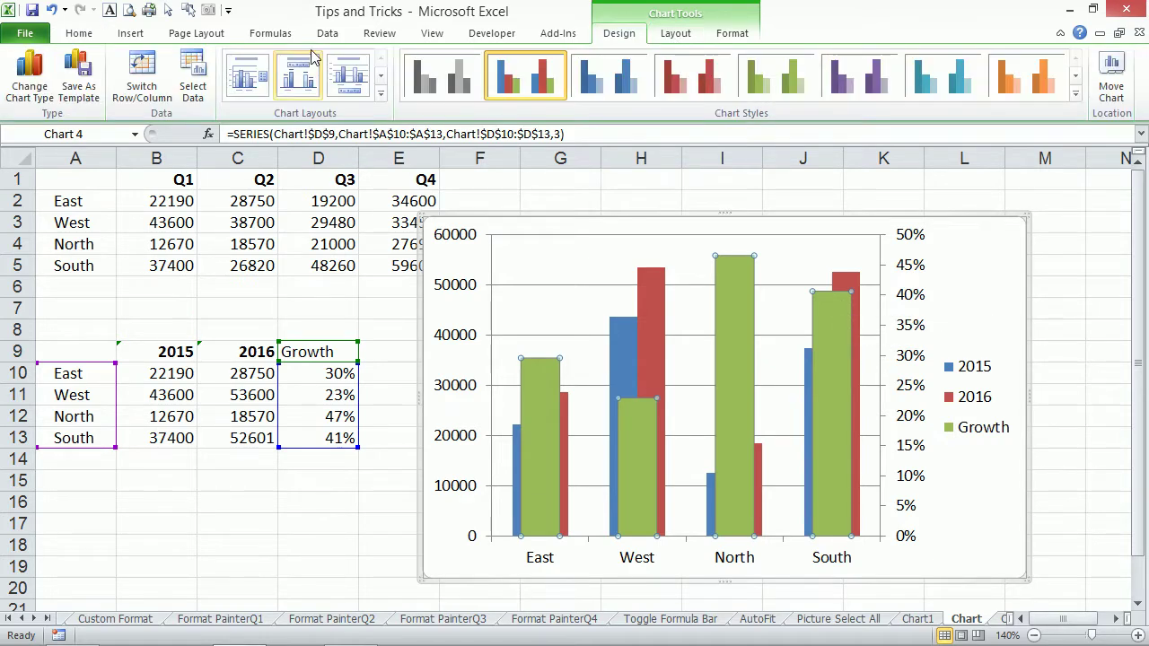
{"action": "left_click", "coordinate": [30, 79]}
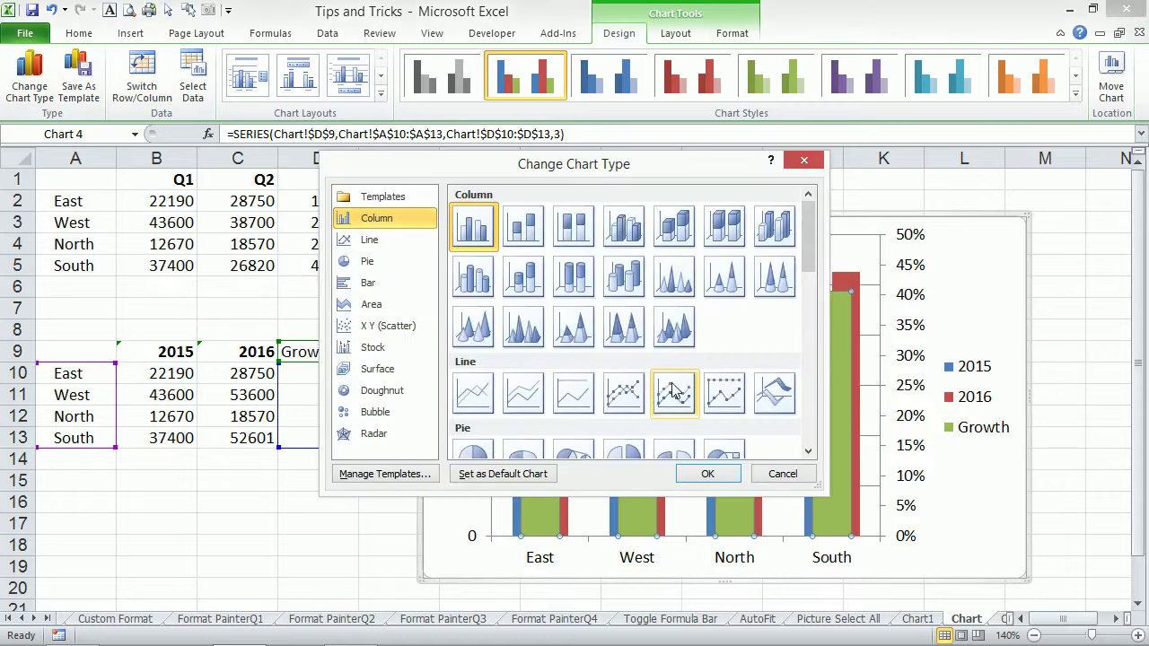
{"action": "left_click", "coordinate": [632, 398]}
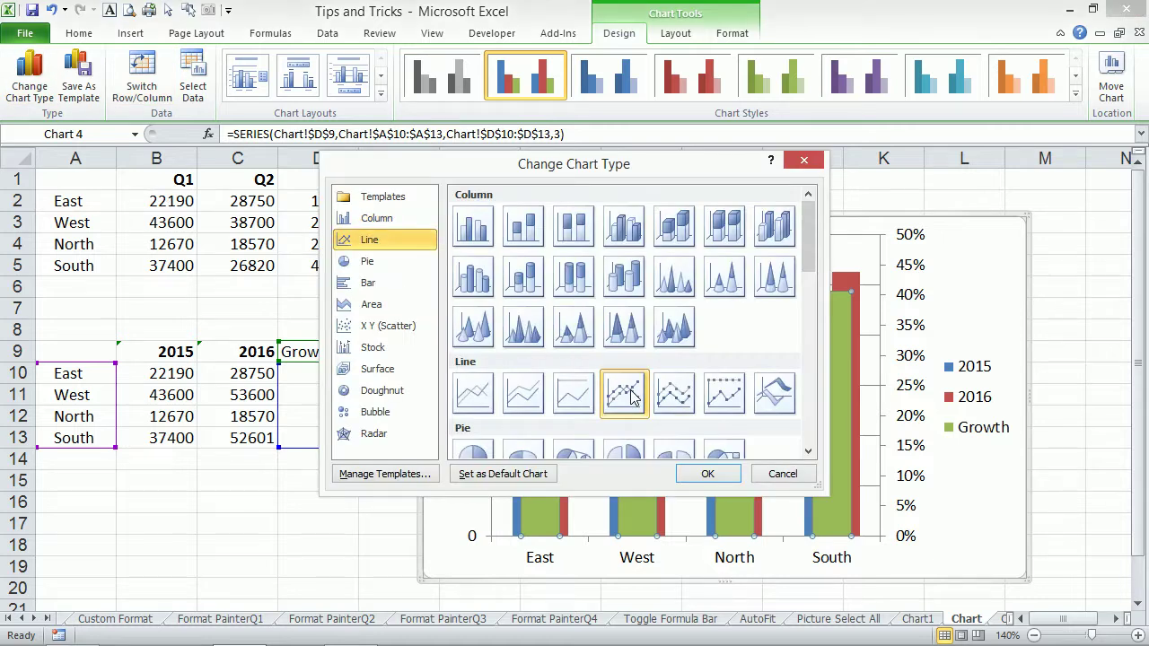
{"action": "left_click", "coordinate": [705, 474]}
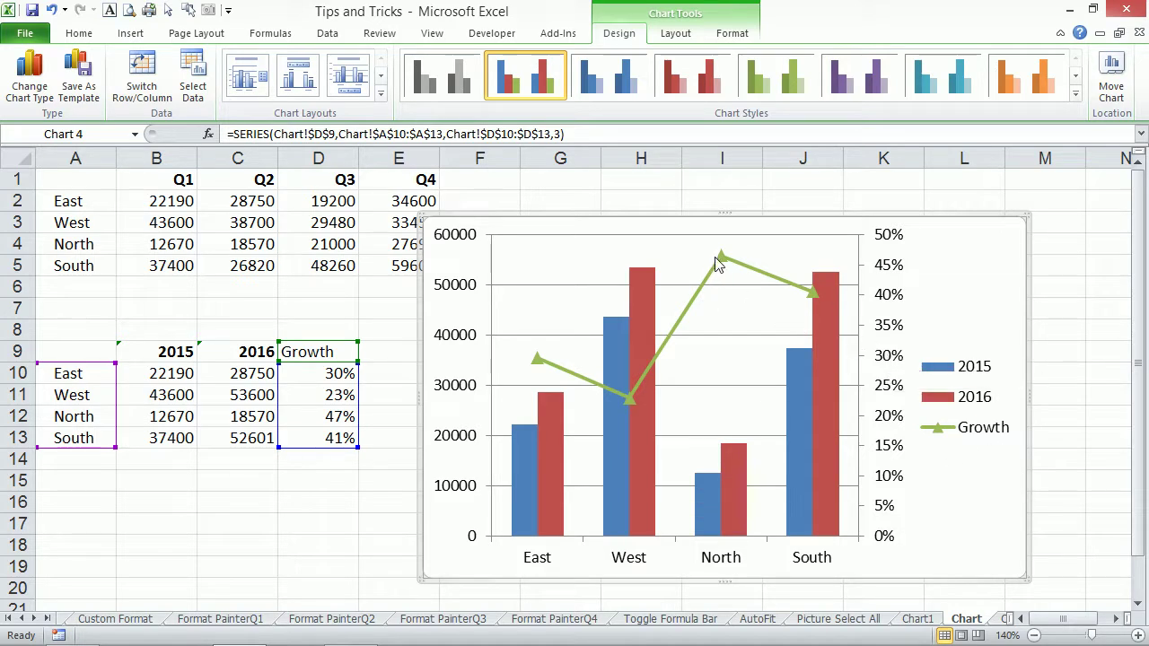
{"action": "mouse_move", "coordinate": [723, 262]}
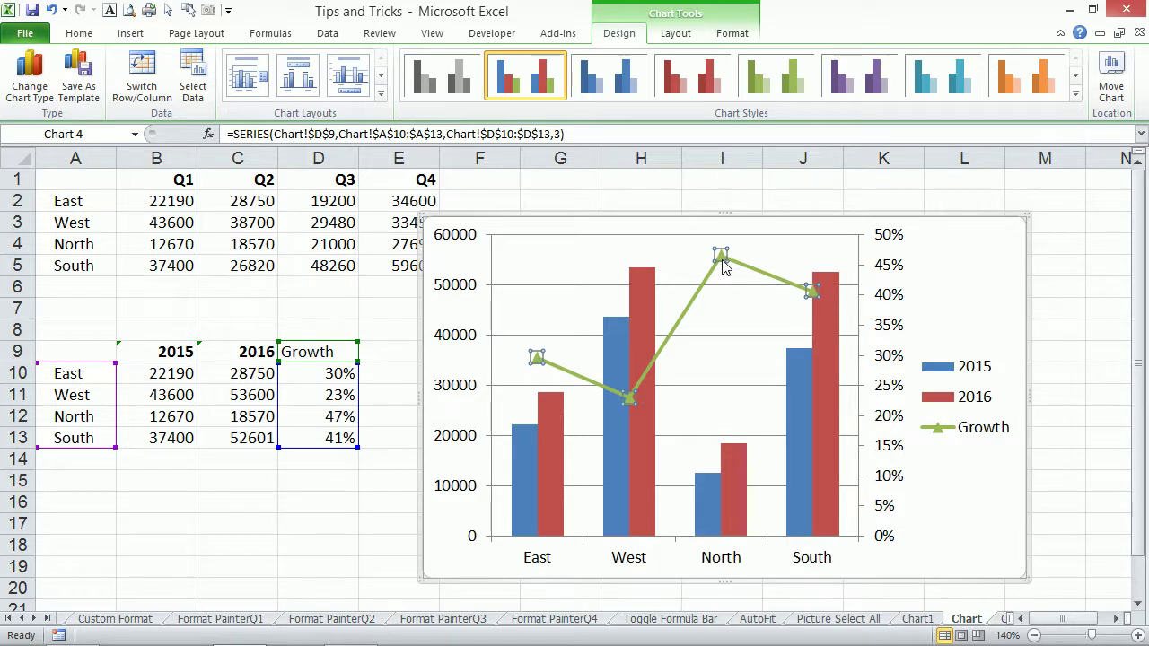
Add data labels to the Growth line and centre them on the markers (30%, 23%, 47%, 41%).
{"action": "right_click", "coordinate": [722, 261]}
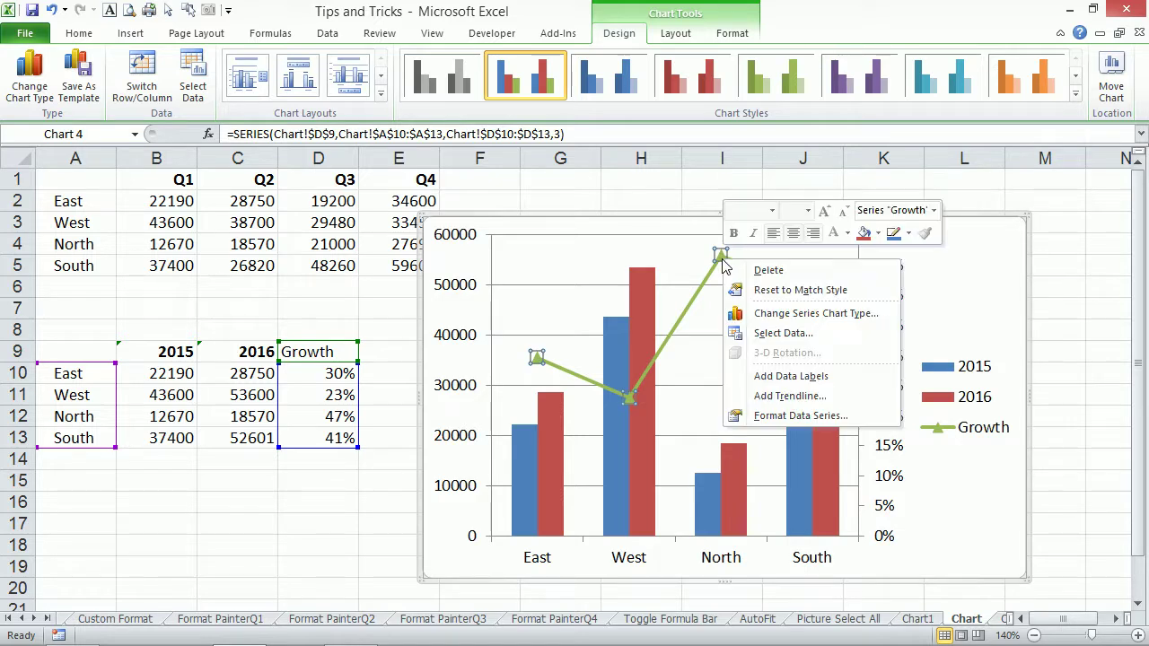
{"action": "left_click", "coordinate": [798, 376]}
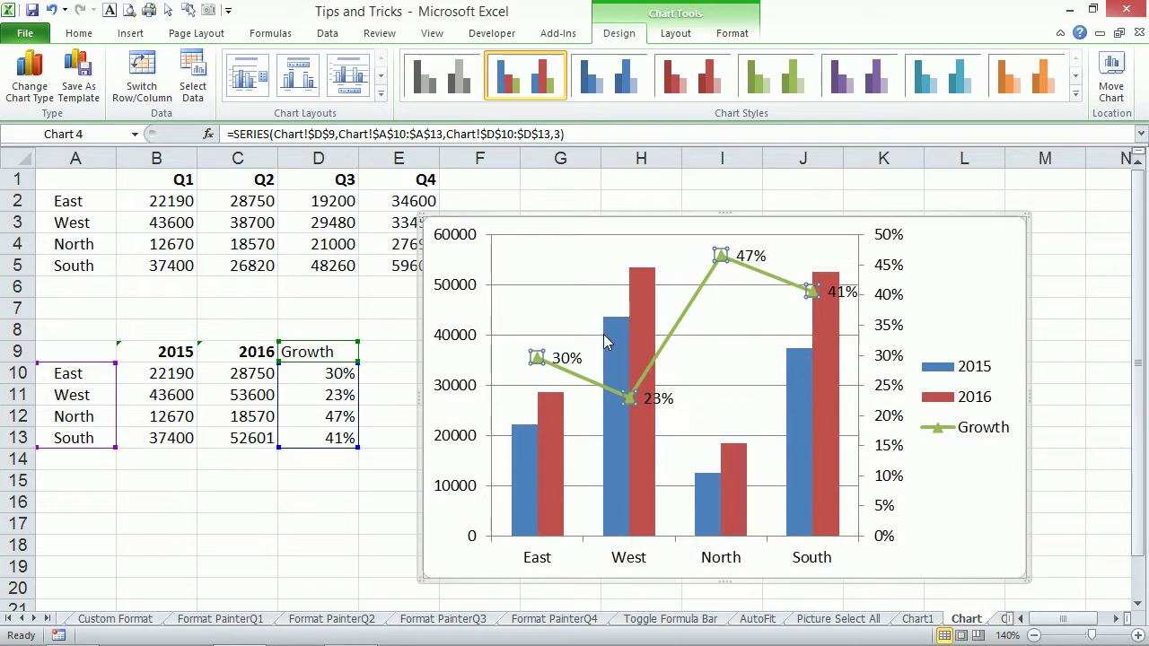
{"action": "left_click", "coordinate": [667, 397]}
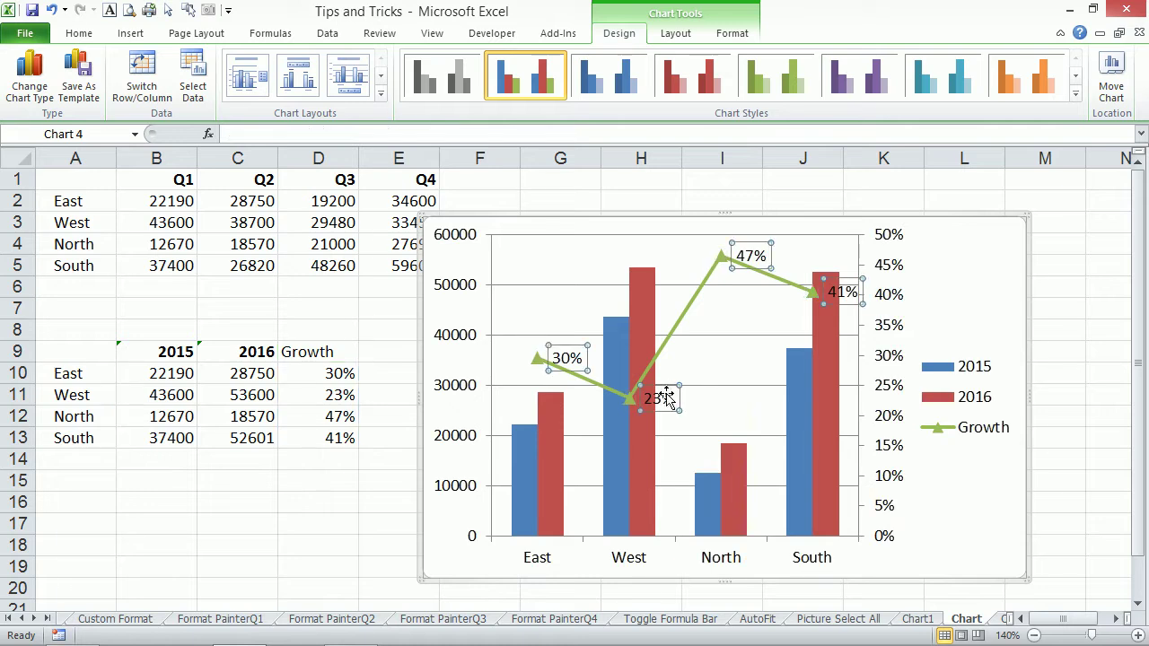
{"action": "double_click", "coordinate": [667, 398]}
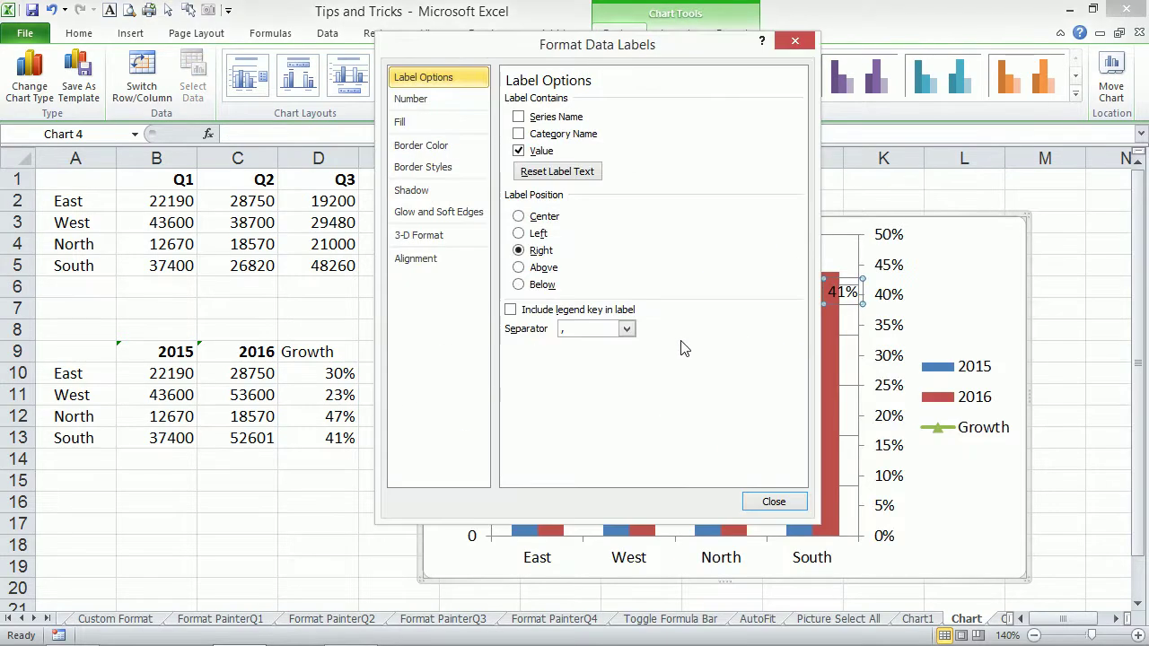
{"action": "left_click", "coordinate": [519, 217]}
{"action": "left_click_drag", "start_coordinate": [582, 45], "coordinate": [353, 61]}
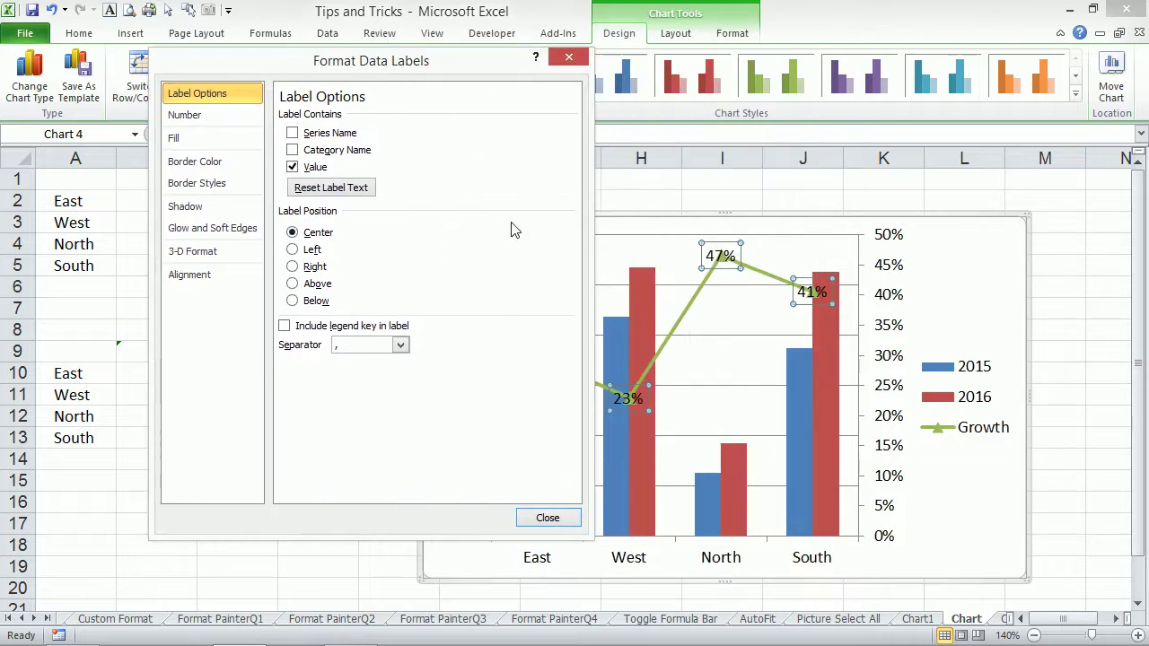
{"action": "left_click", "coordinate": [546, 518]}
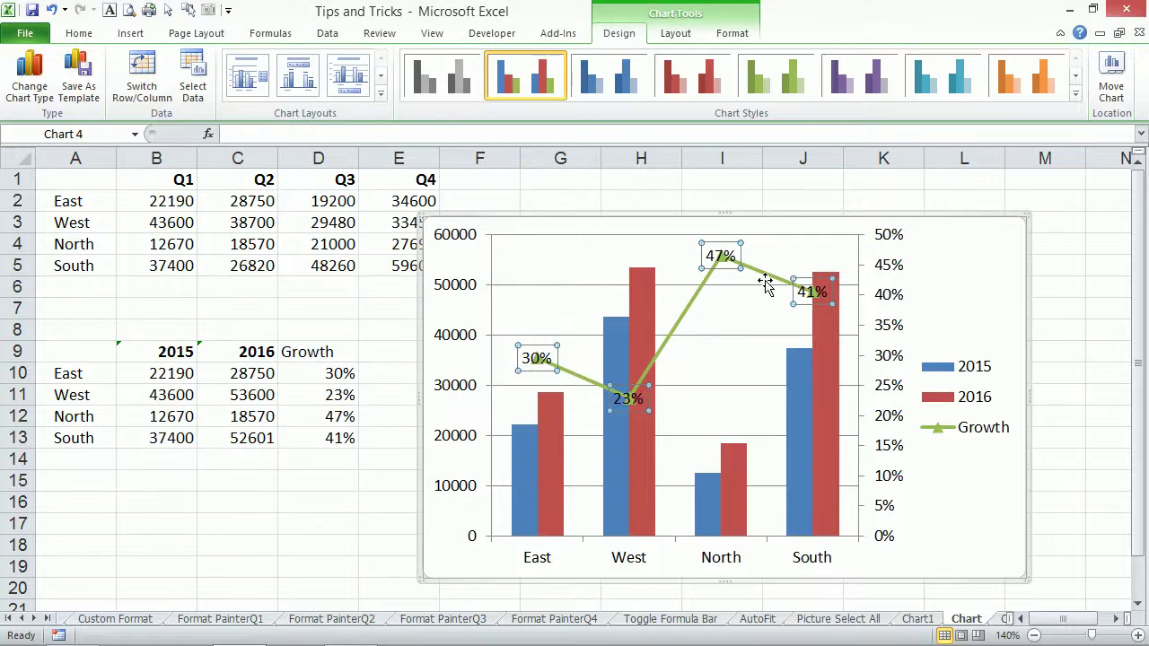
{"action": "left_click", "coordinate": [829, 349]}
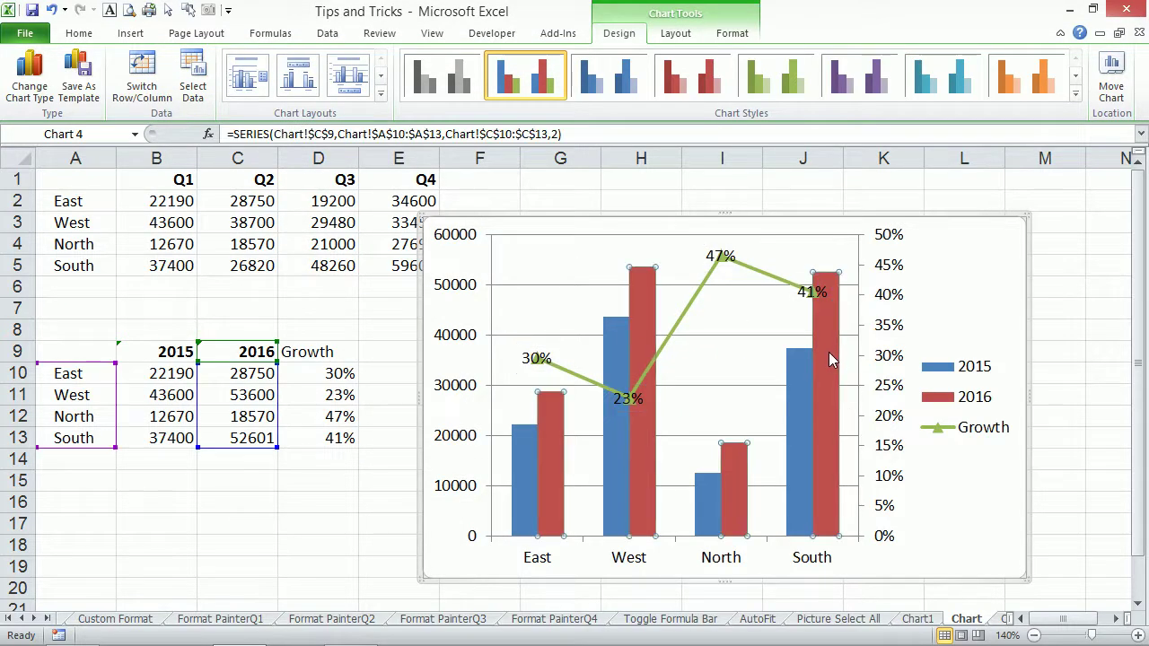
Add value labels to the 2016 columns and position them at Inside Base.
{"action": "right_click", "coordinate": [831, 342]}
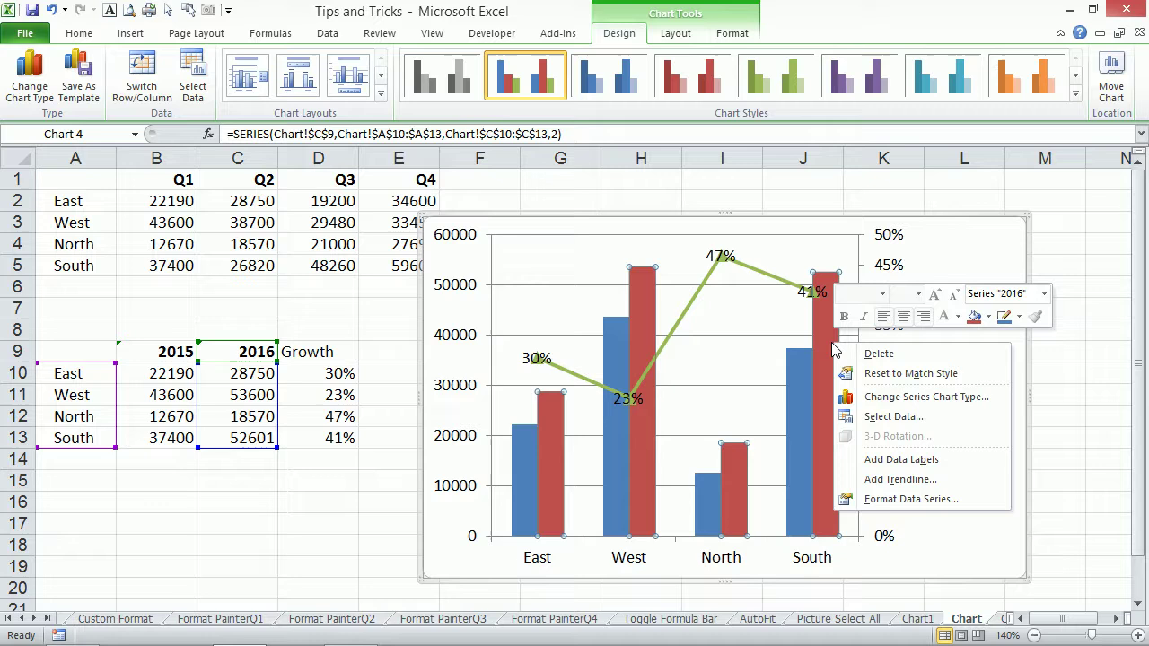
{"action": "left_click", "coordinate": [897, 458]}
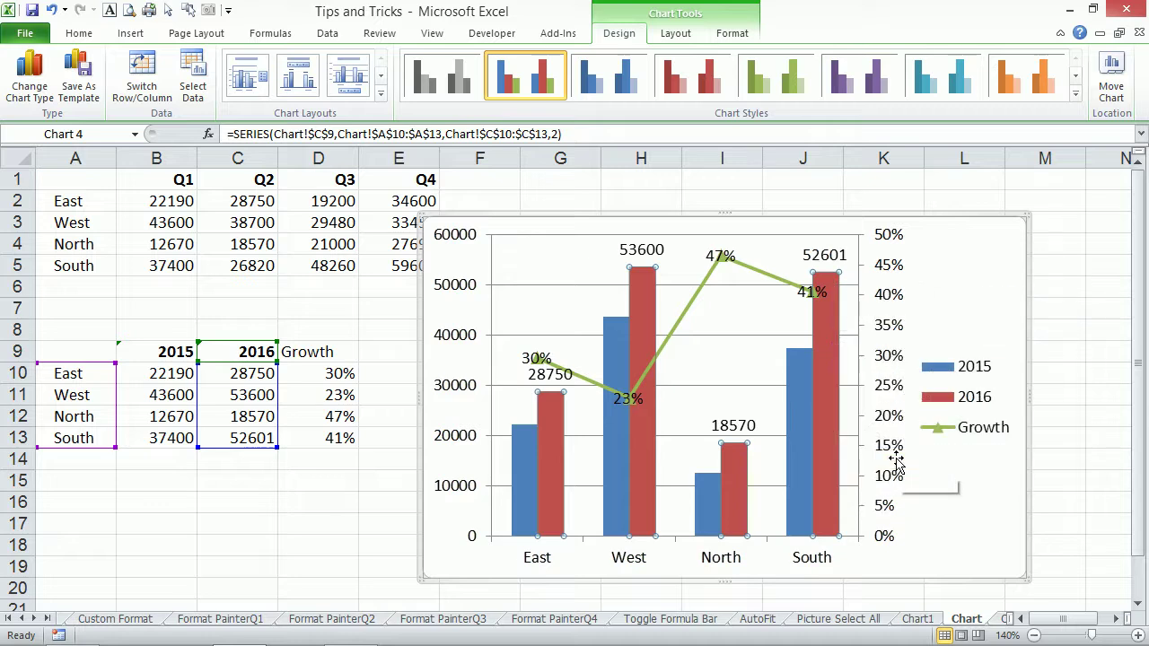
{"action": "right_click", "coordinate": [829, 332]}
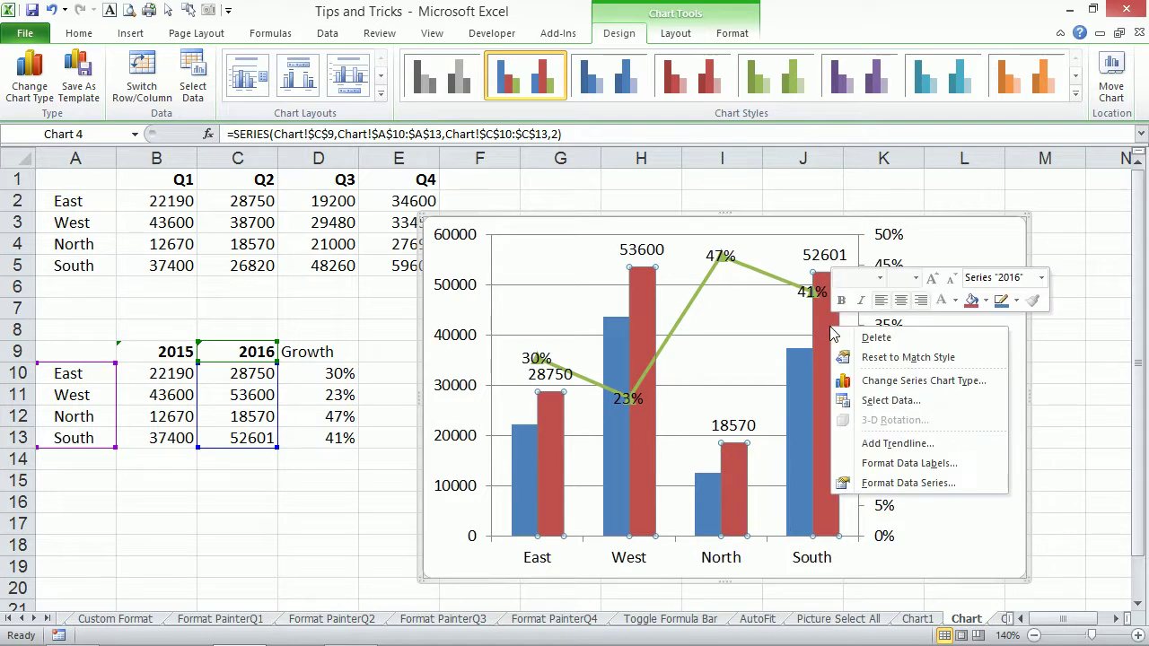
{"action": "key", "text": "Escape"}
{"action": "left_click", "coordinate": [833, 258]}
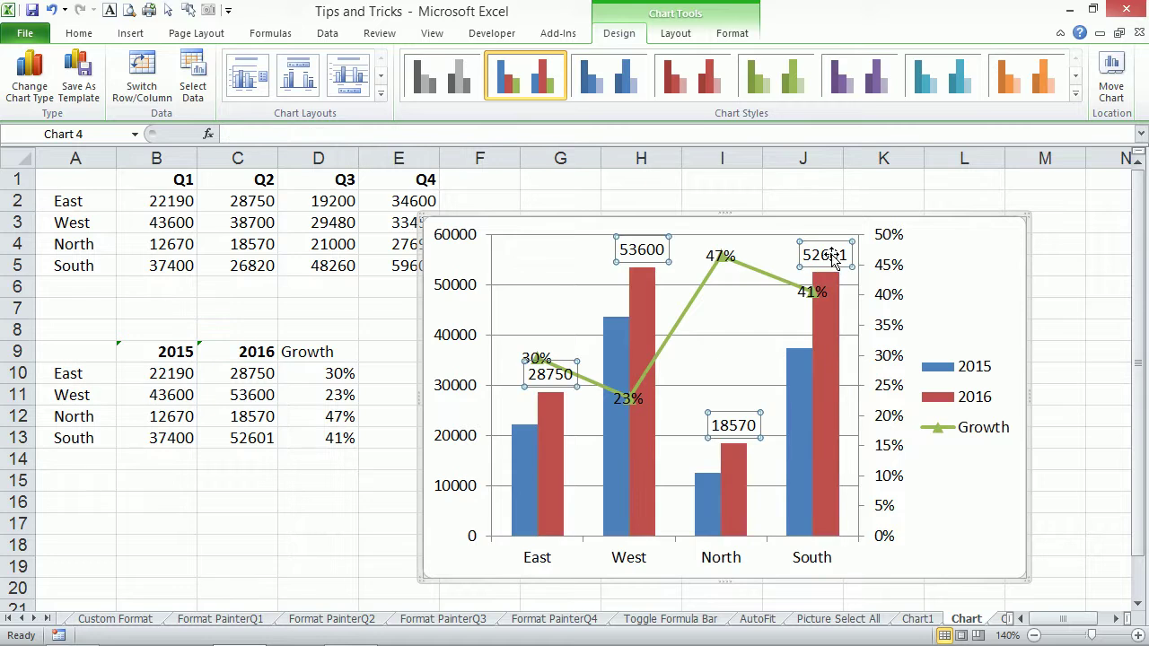
{"action": "double_click", "coordinate": [832, 258]}
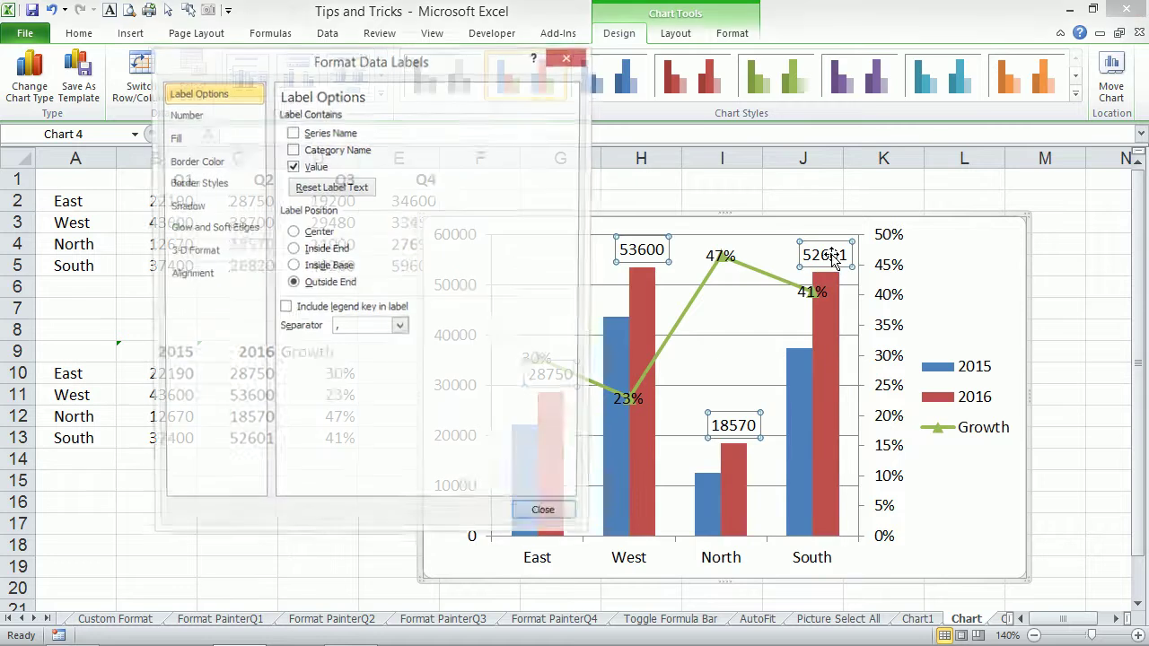
{"action": "left_click", "coordinate": [313, 253]}
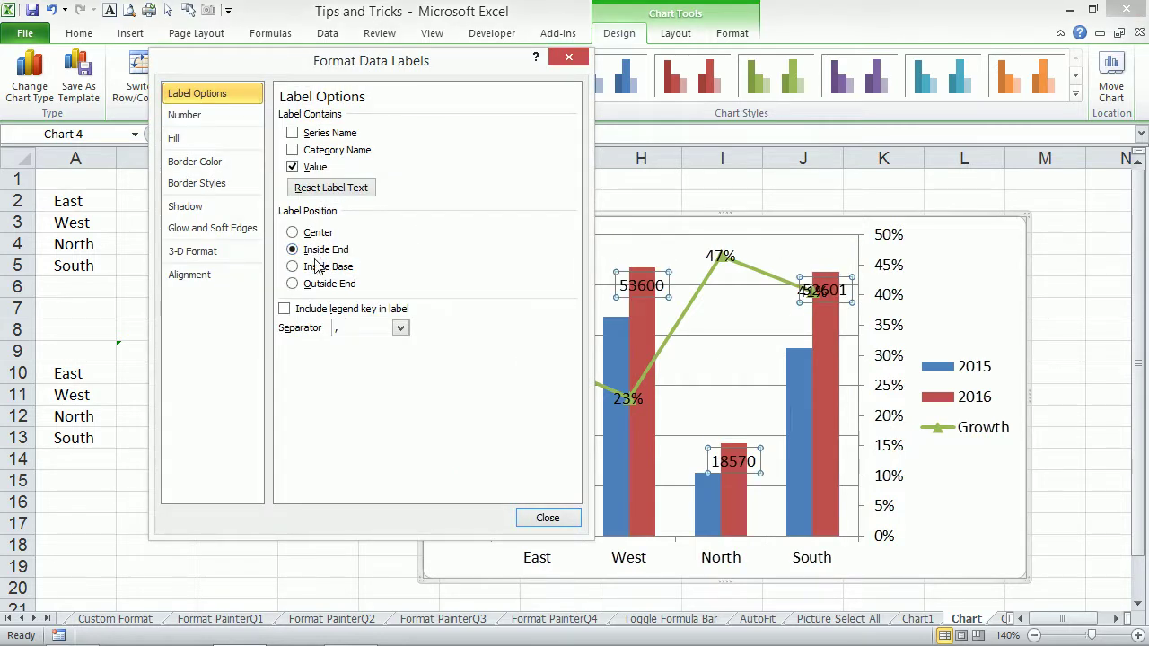
{"action": "left_click", "coordinate": [316, 269]}
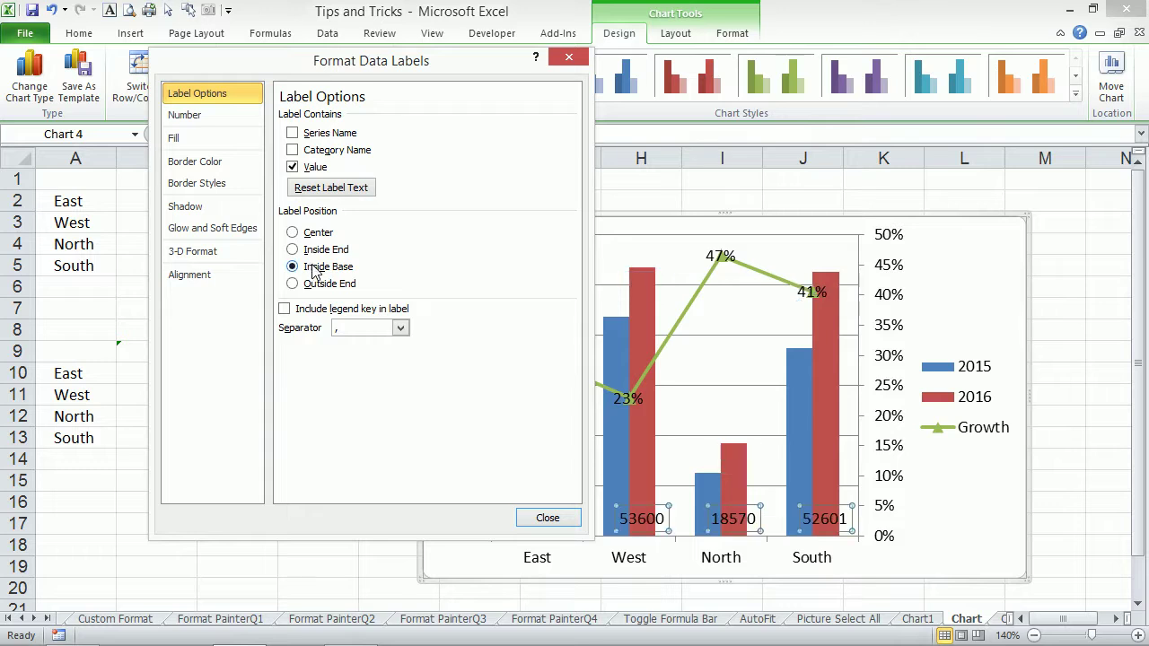
{"action": "left_click", "coordinate": [312, 249]}
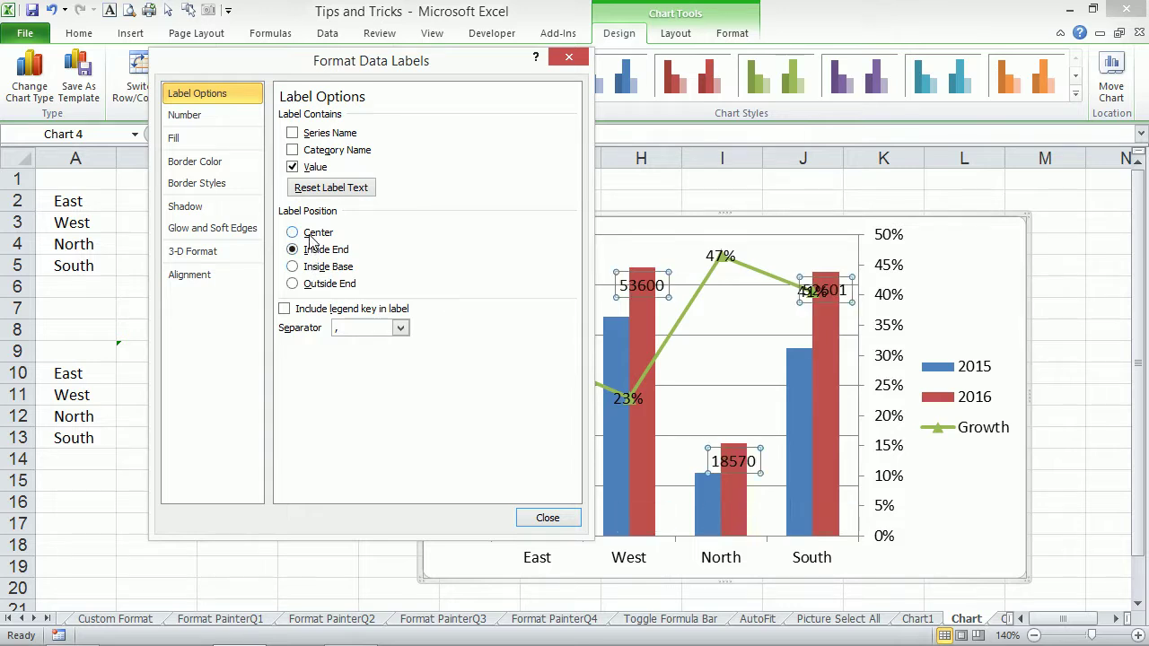
{"action": "left_click", "coordinate": [313, 236]}
{"action": "left_click", "coordinate": [314, 268]}
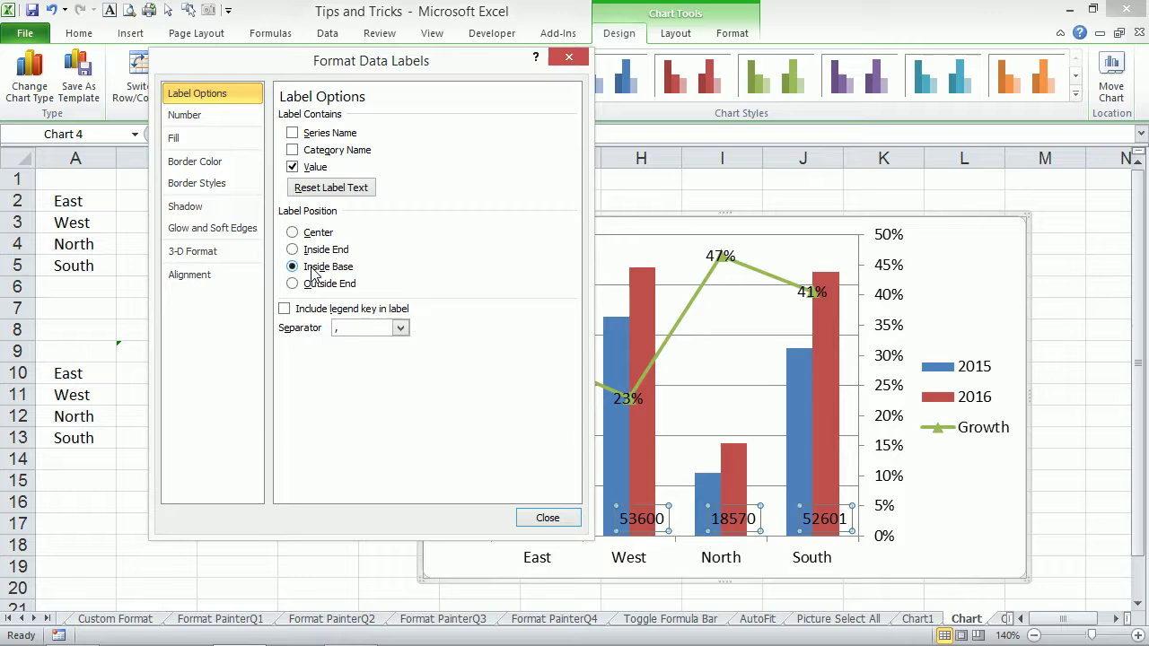
Rotate the 2016 label text 270° so the values read vertically.
{"action": "left_click", "coordinate": [190, 280]}
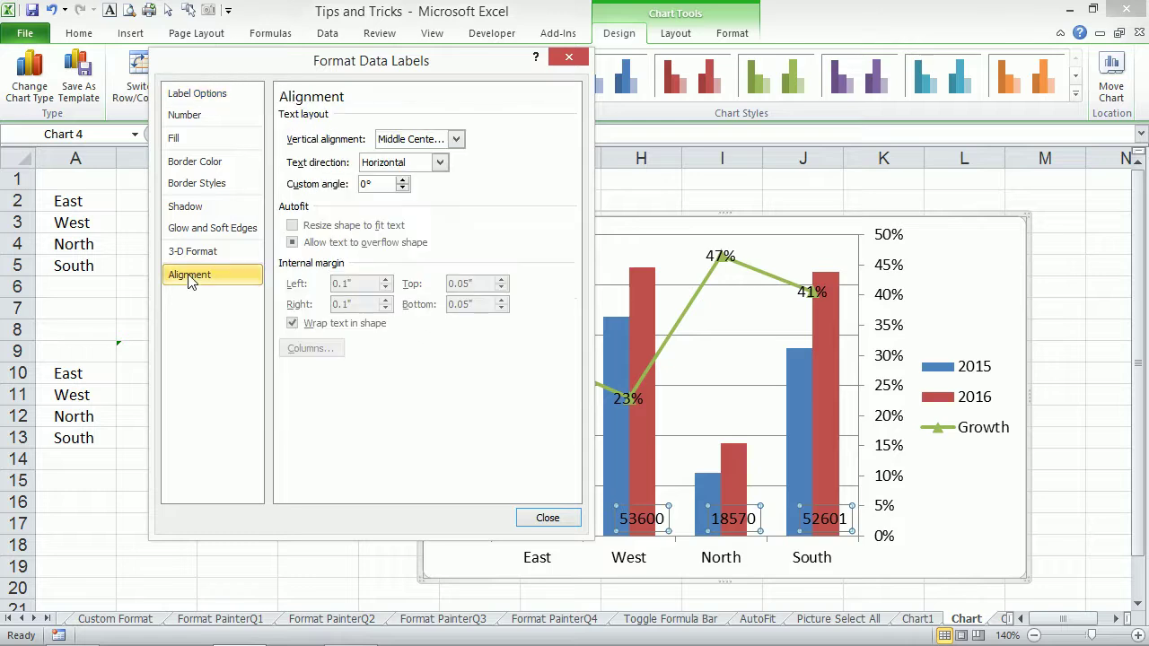
{"action": "left_click", "coordinate": [438, 162]}
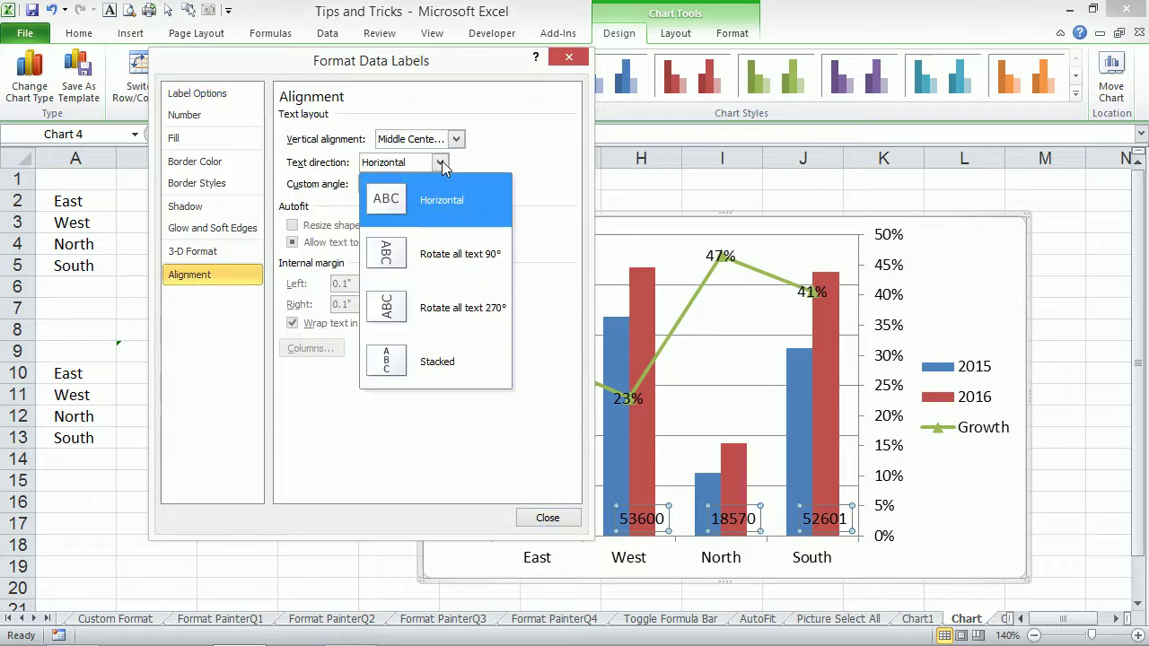
{"action": "left_click", "coordinate": [388, 307]}
{"action": "mouse_move", "coordinate": [824, 423]}
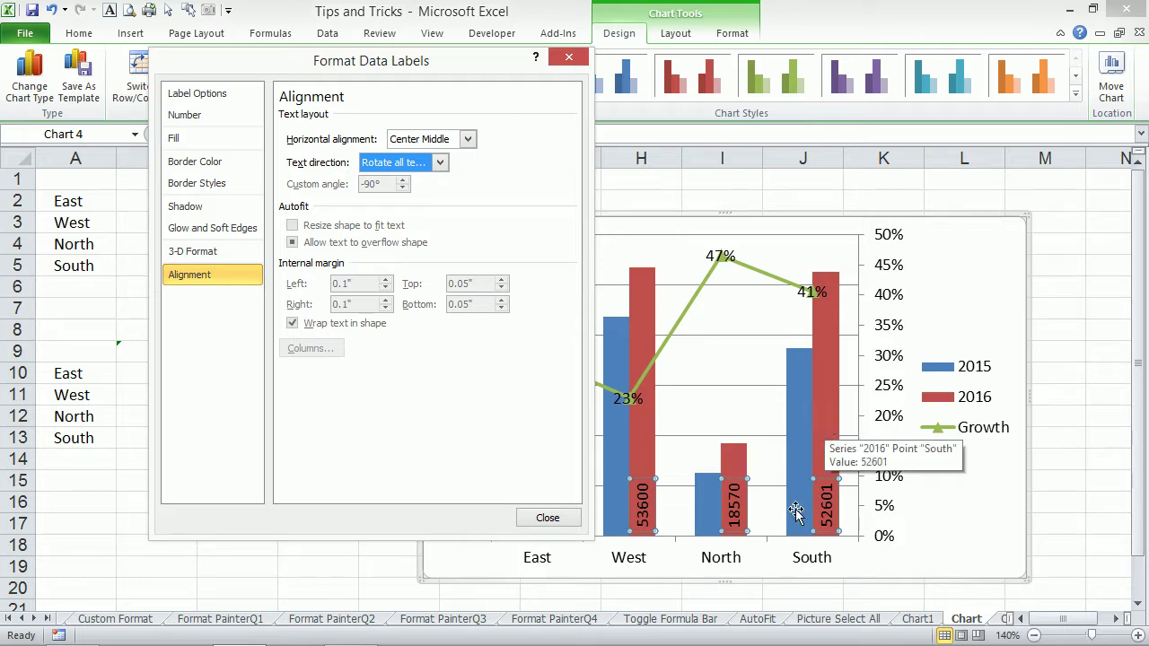
{"action": "left_click", "coordinate": [546, 518]}
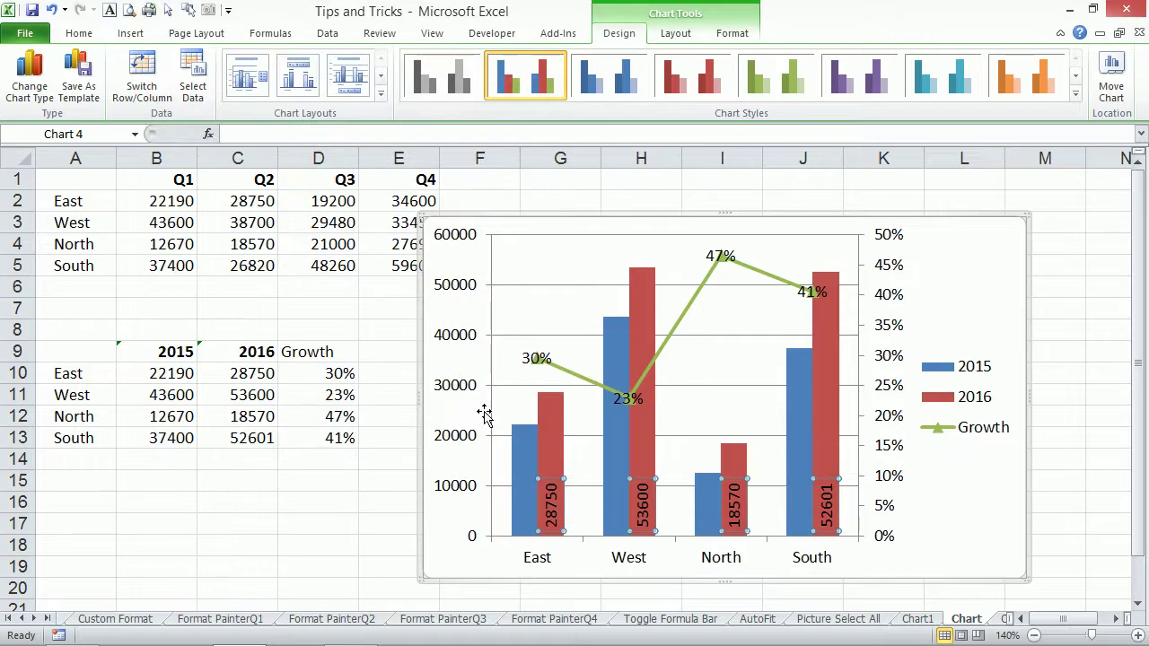
Deselect the chart and go to the Custom List sheet holding the Emirates of UAE list.
{"action": "left_click", "coordinate": [1051, 478]}
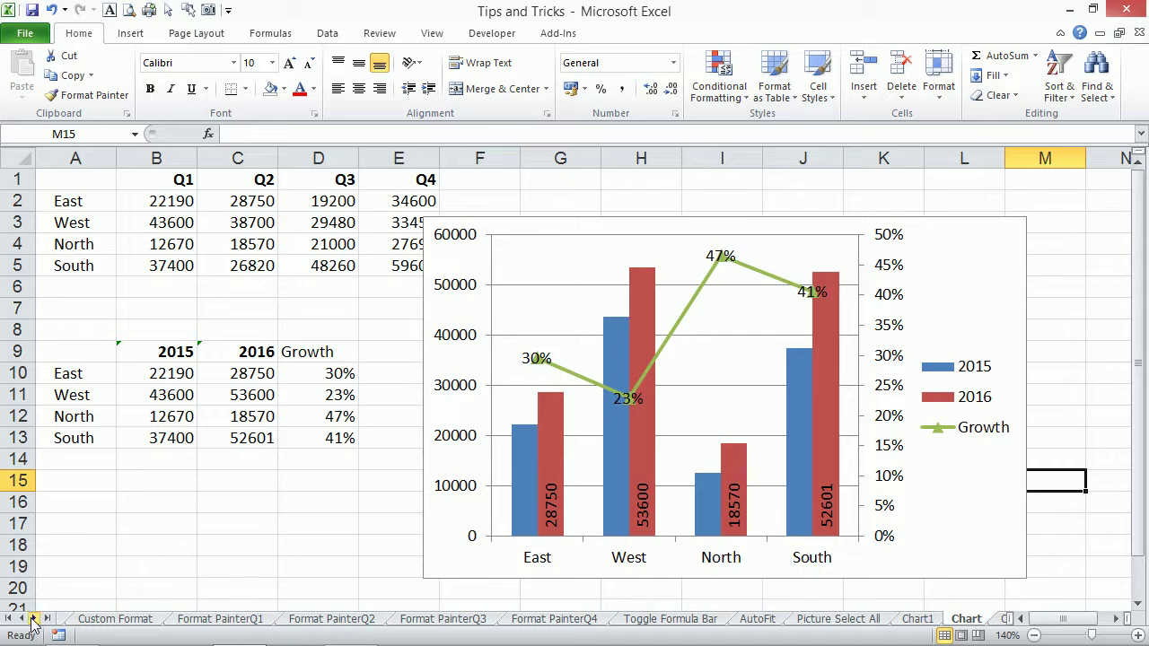
{"action": "left_click", "coordinate": [35, 620]}
{"action": "left_click", "coordinate": [35, 620]}
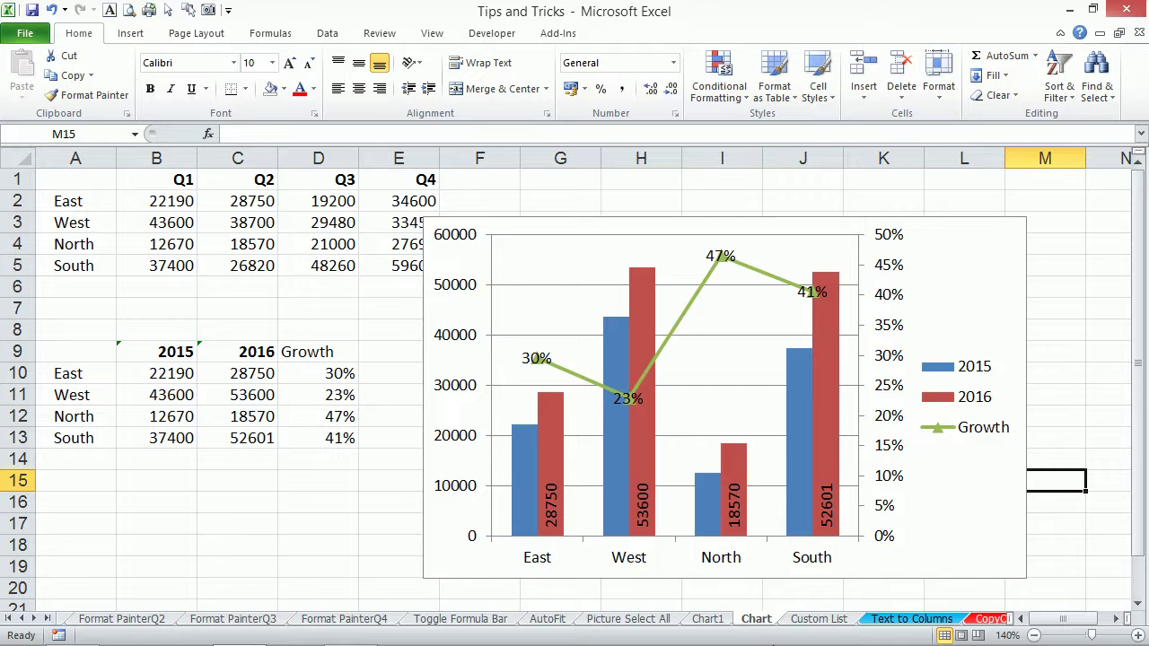
{"action": "mouse_move", "coordinate": [907, 644]}
{"action": "left_click", "coordinate": [827, 621]}
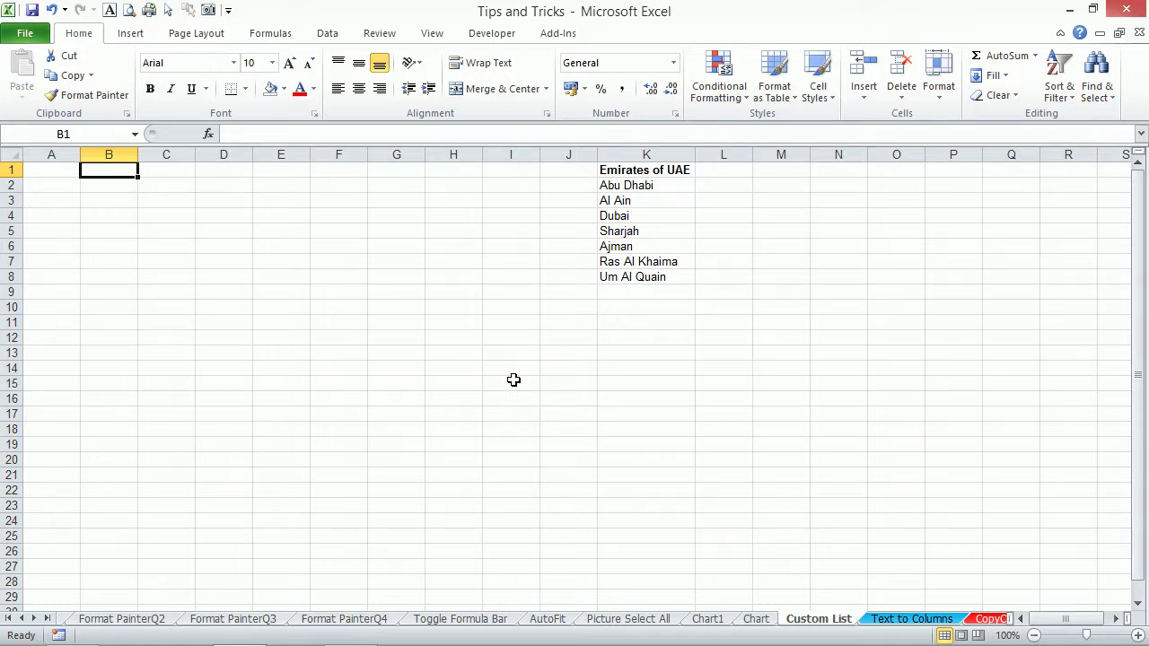
Fill columns A and B with Jan–Nov and January–November month series.
{"action": "left_click", "coordinate": [65, 173]}
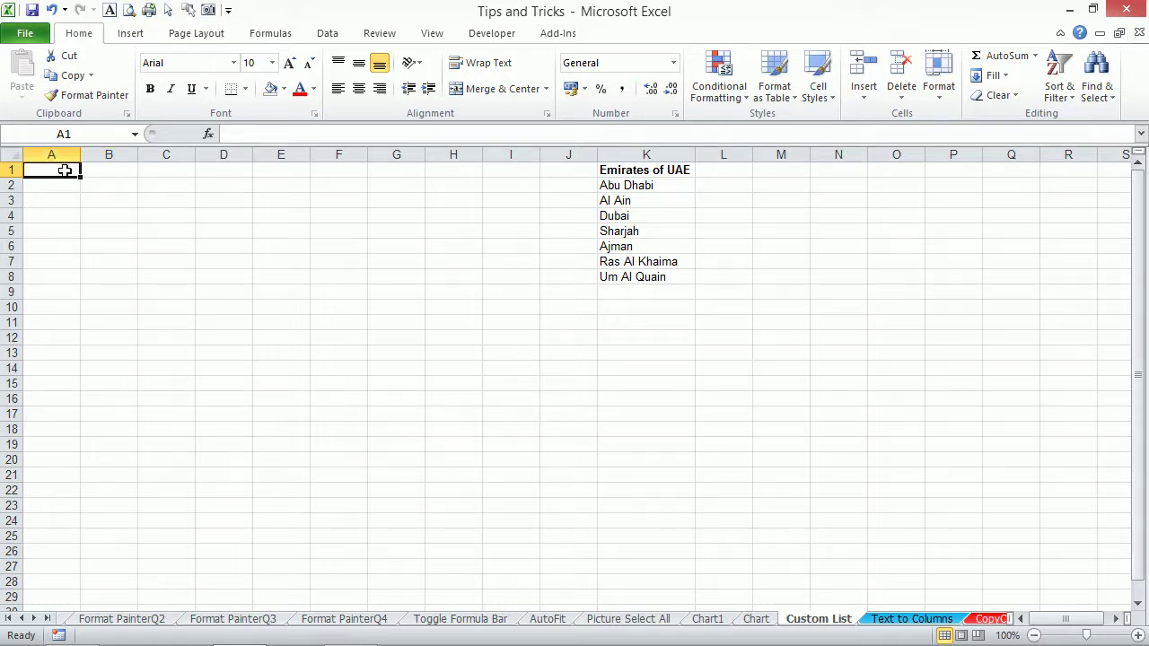
{"action": "type", "text": "Jan"}
{"action": "key", "text": "Return"}
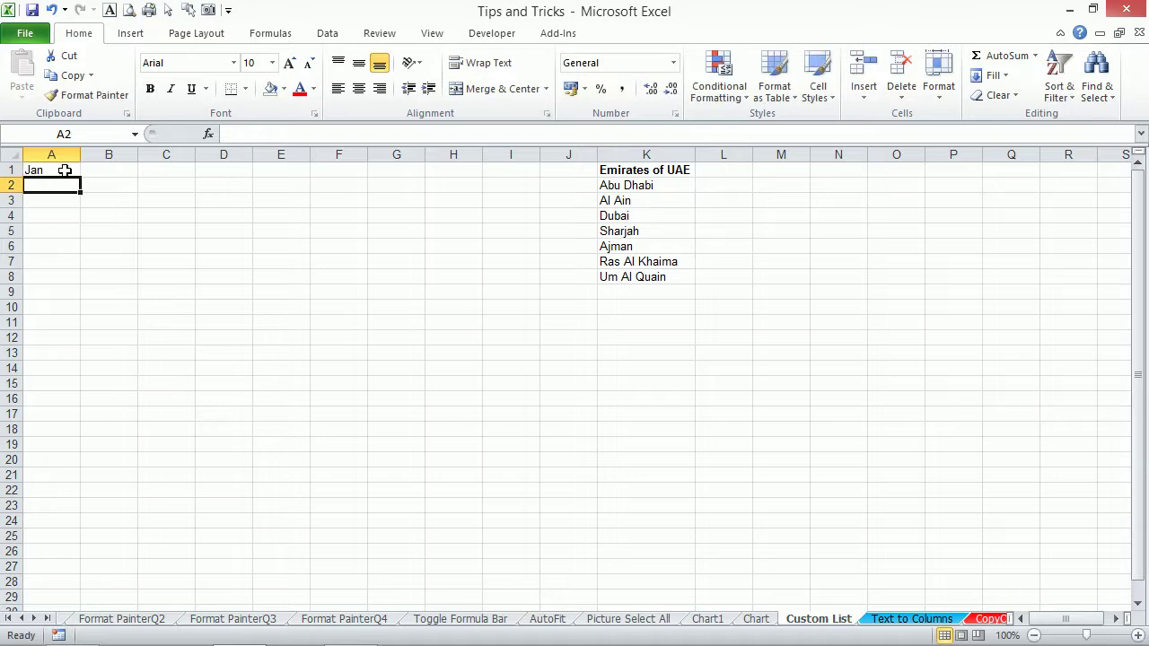
{"action": "left_click", "coordinate": [70, 171]}
{"action": "left_click_drag", "start_coordinate": [80, 176], "coordinate": [87, 326]}
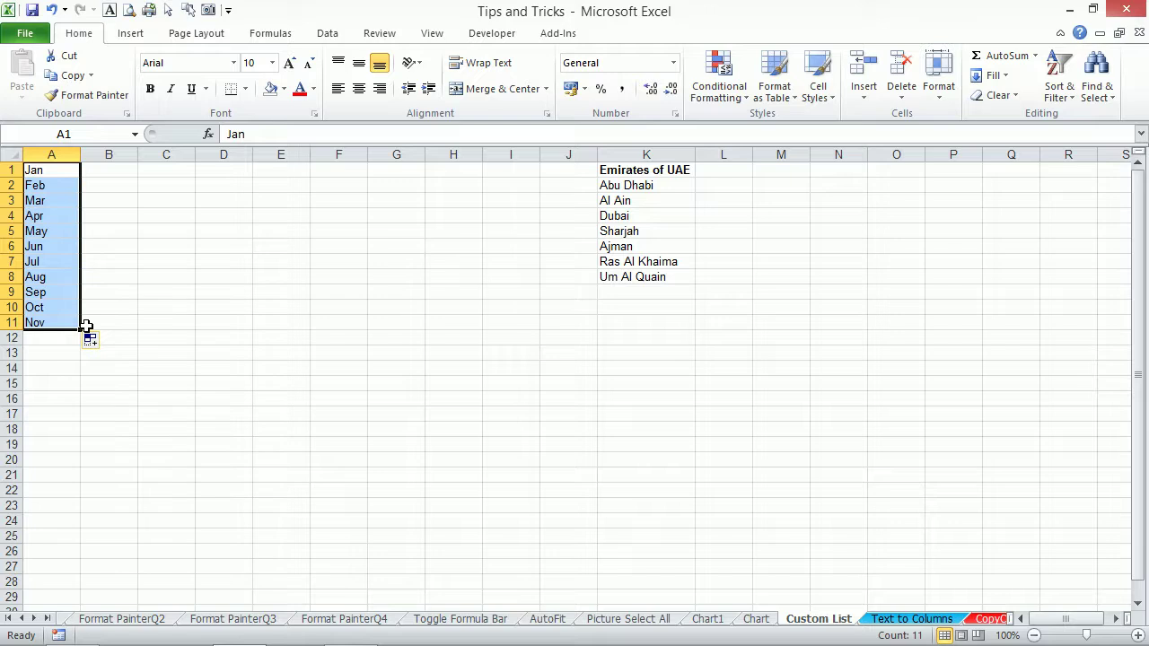
{"action": "left_click", "coordinate": [114, 170]}
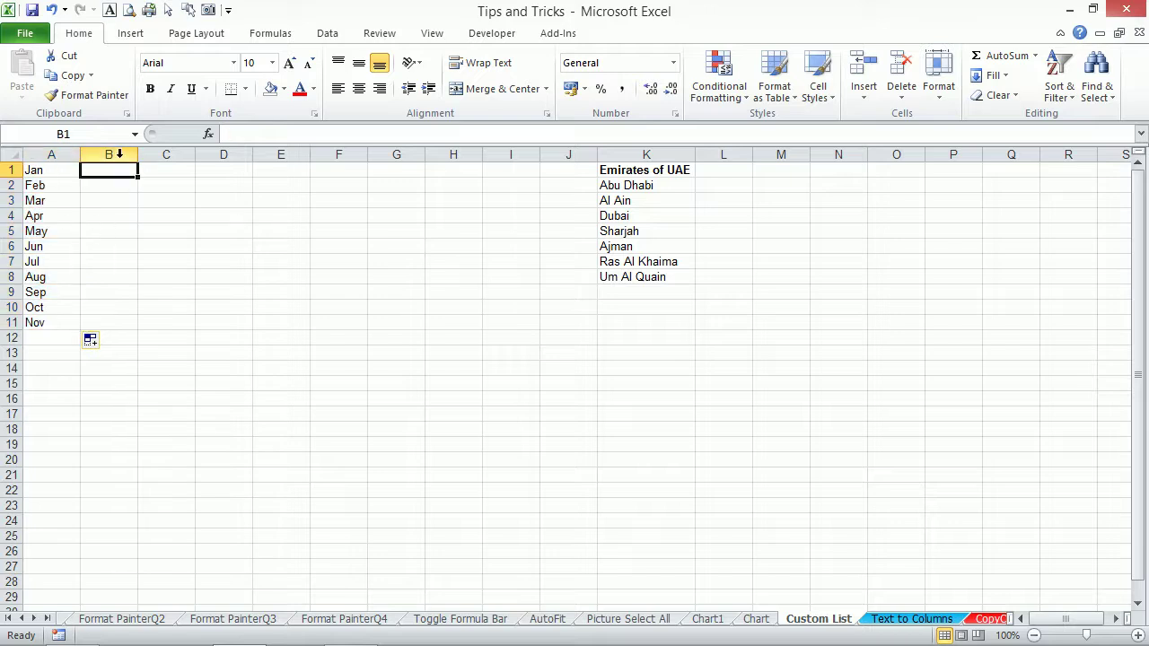
{"action": "type", "text": "January"}
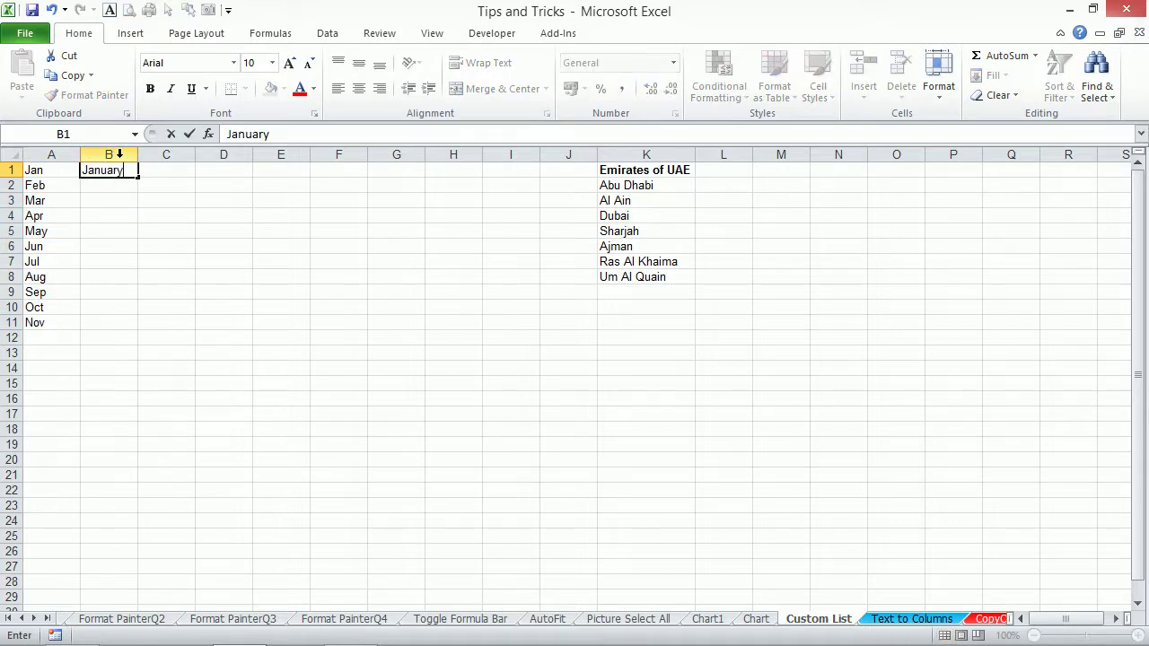
{"action": "key", "text": "Return"}
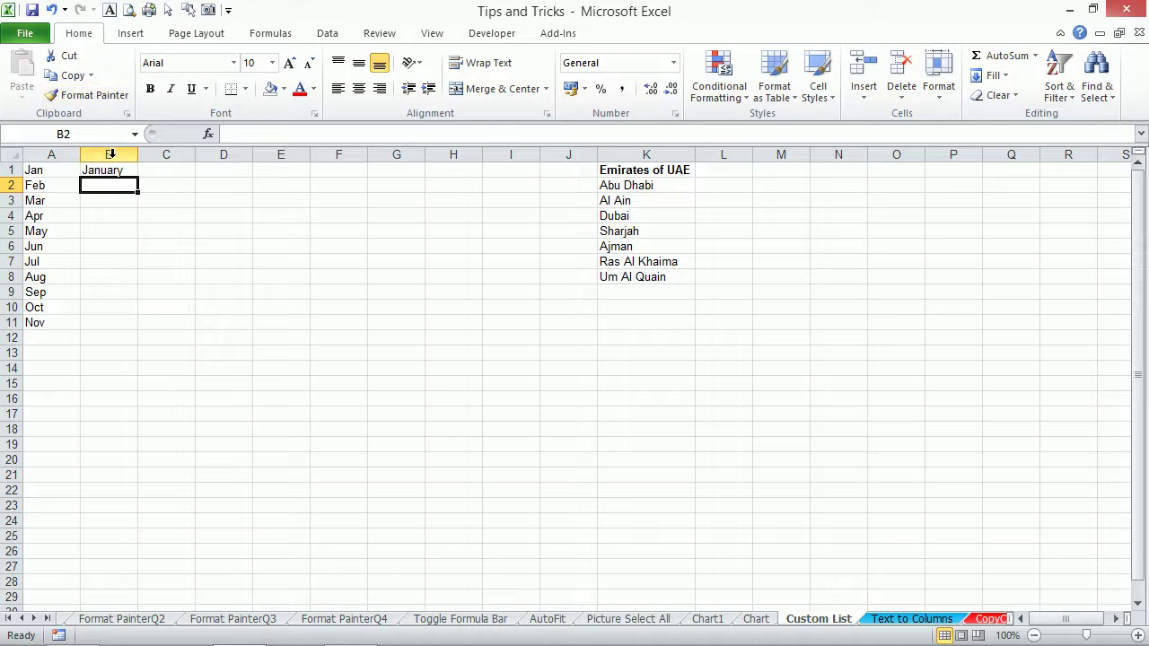
{"action": "left_click", "coordinate": [120, 170]}
{"action": "left_click_drag", "start_coordinate": [139, 177], "coordinate": [159, 332]}
Fill C1:D11 with Mon and Monday weekday series, then select the emirates in K2:K8.
{"action": "left_click", "coordinate": [170, 173]}
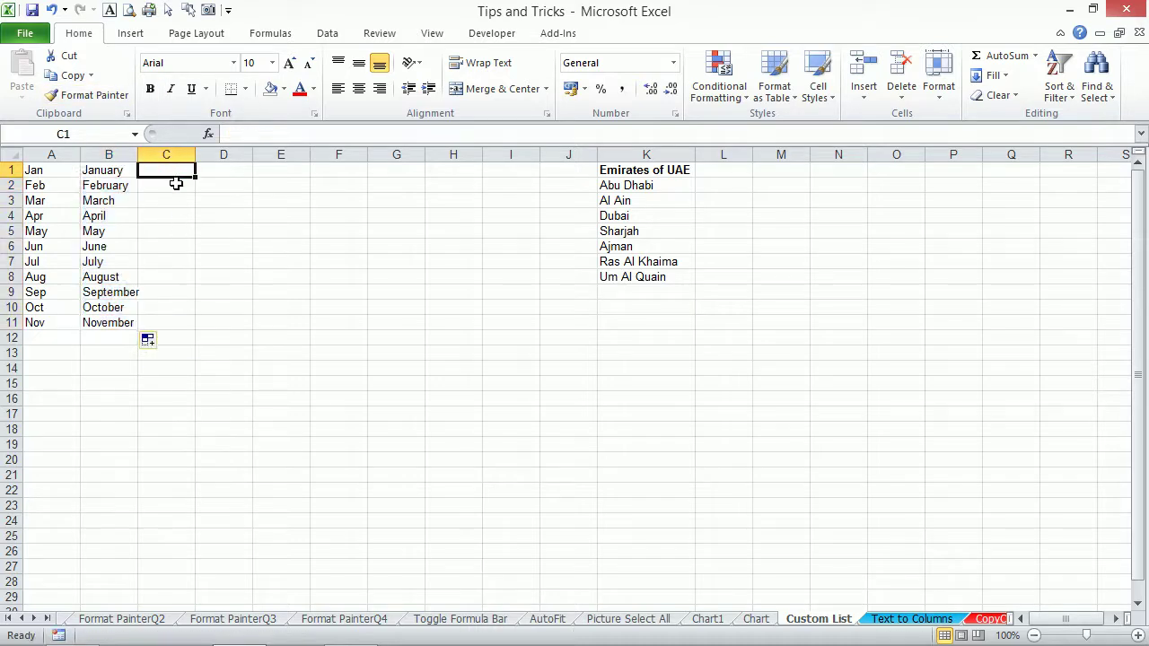
{"action": "type", "text": "Mon"}
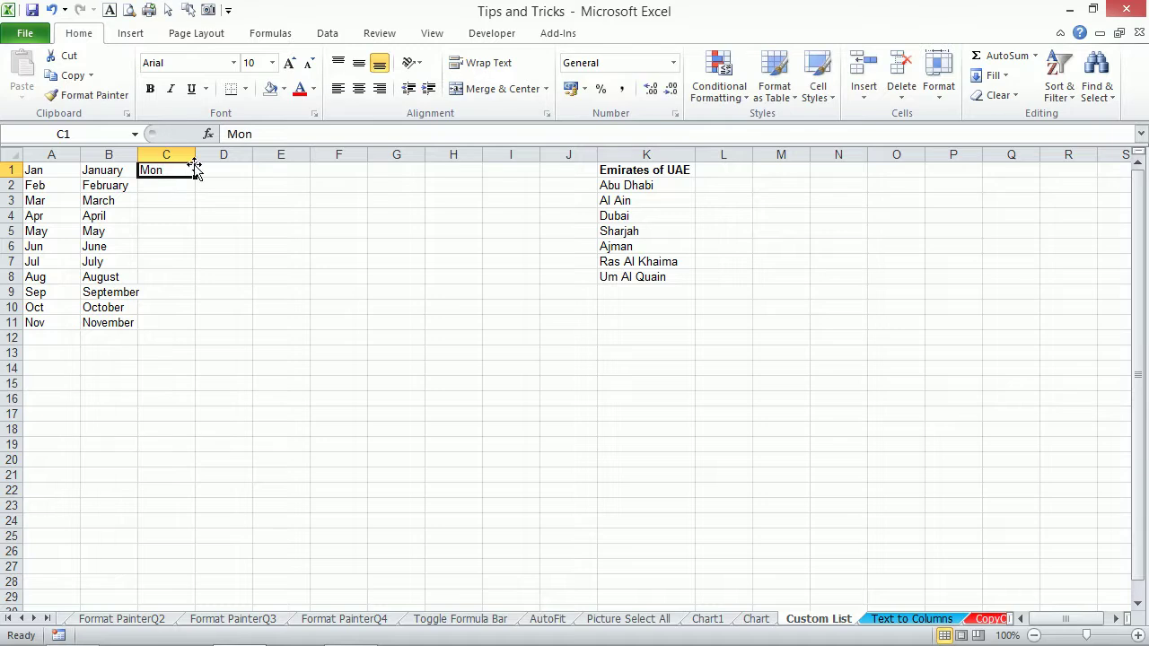
{"action": "left_click", "coordinate": [217, 169]}
{"action": "type", "text": "Monday"}
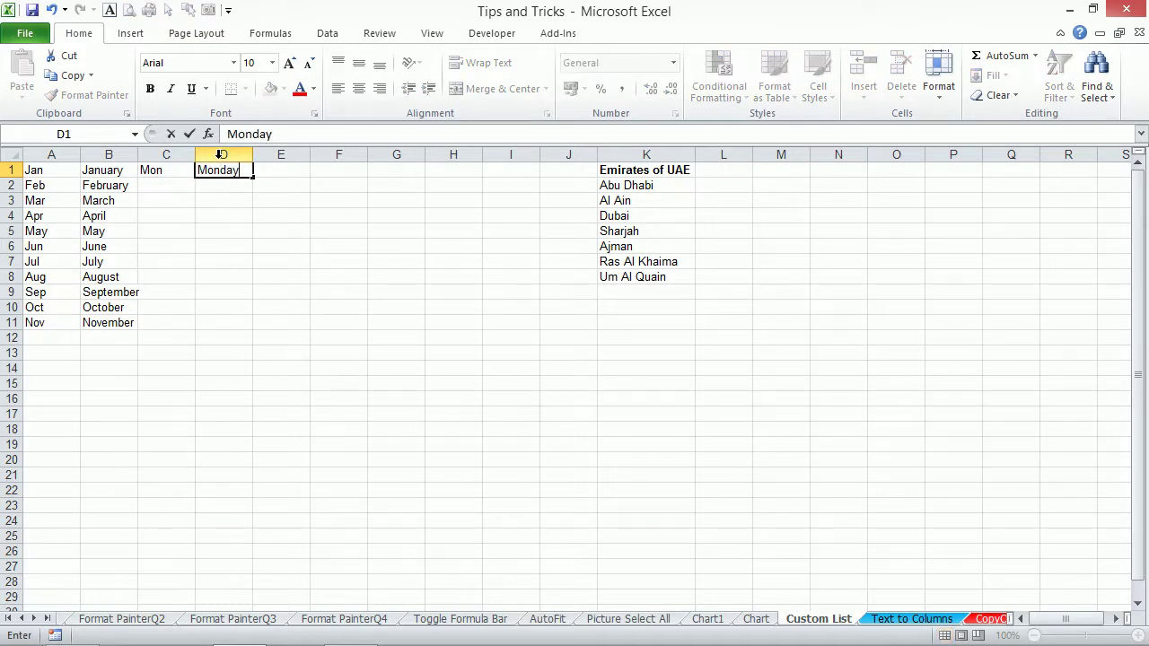
{"action": "key", "text": "ctrl+Return"}
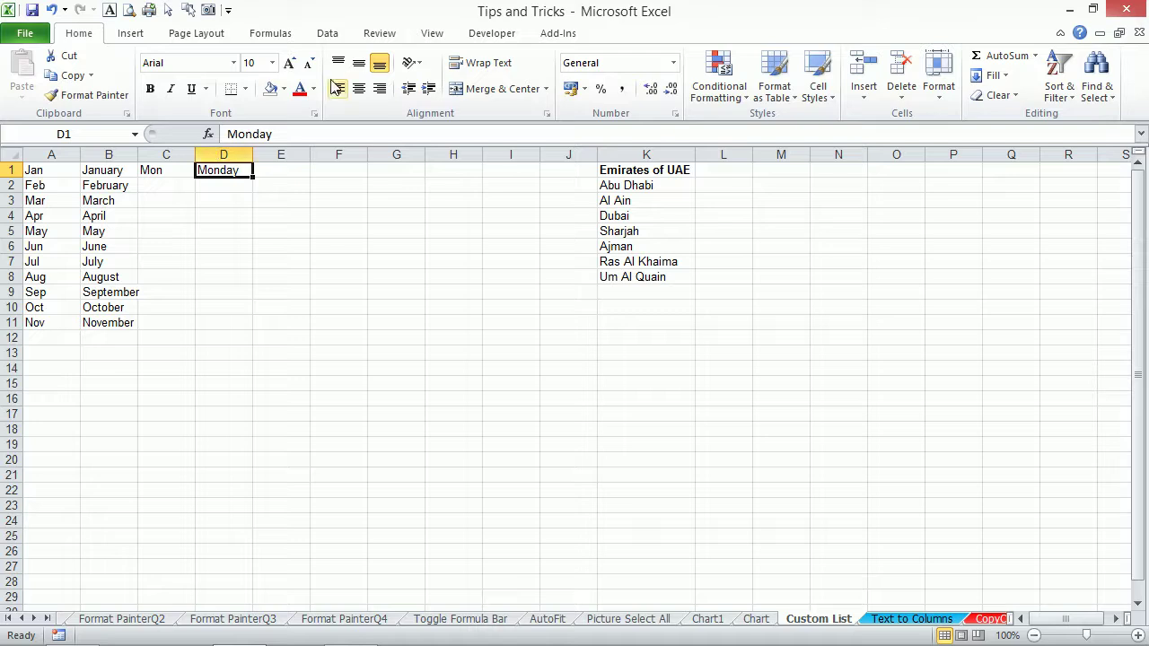
{"action": "left_click_drag", "start_coordinate": [181, 169], "coordinate": [261, 335]}
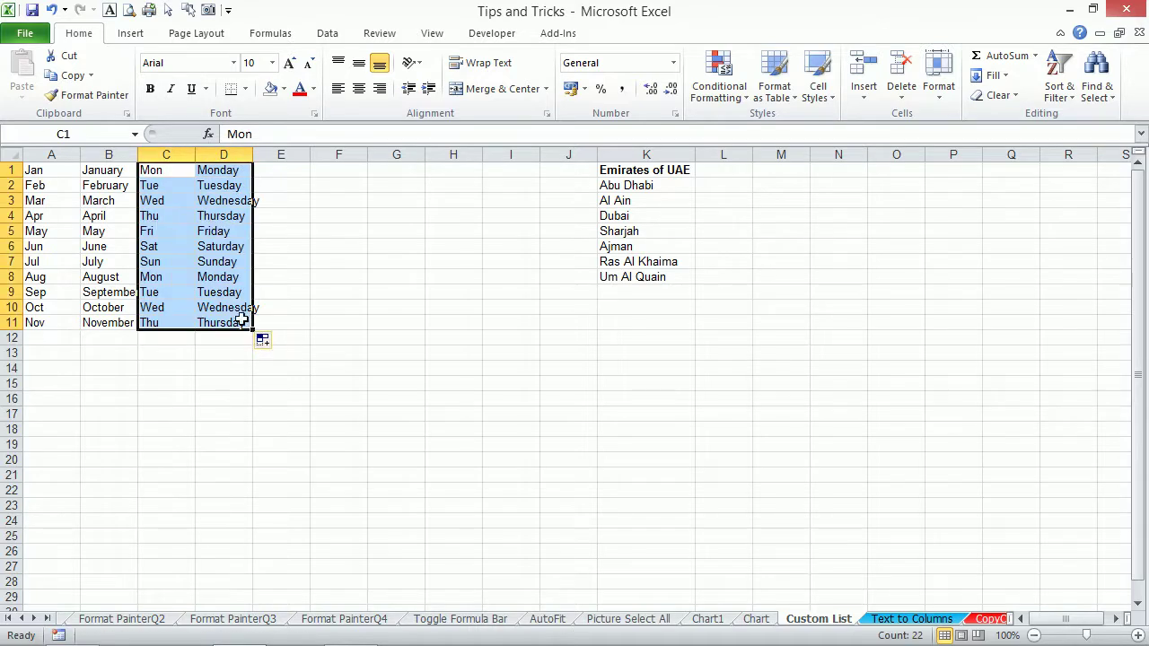
{"action": "left_click", "coordinate": [234, 215]}
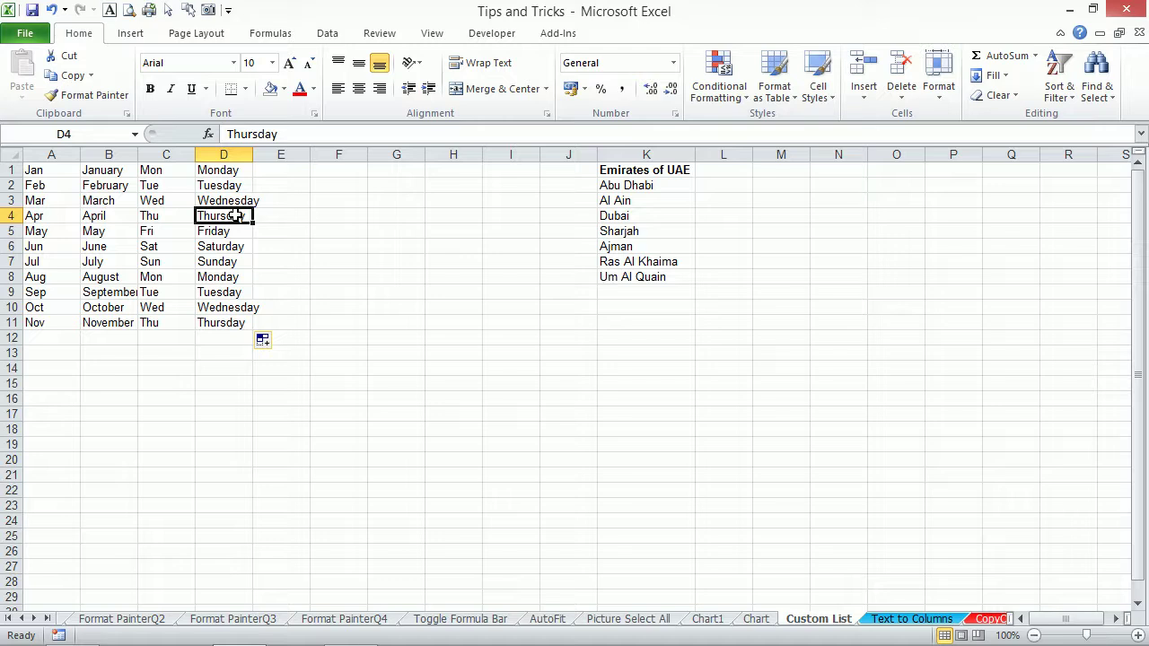
{"action": "left_click_drag", "start_coordinate": [634, 189], "coordinate": [636, 279]}
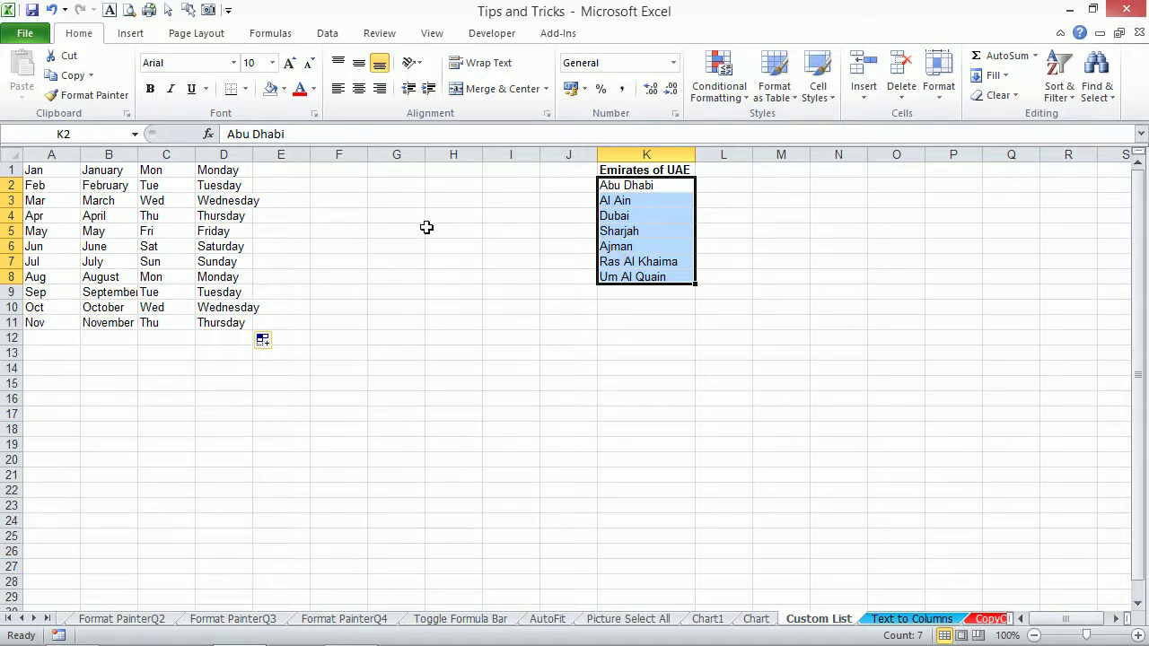
{"action": "left_click", "coordinate": [342, 167]}
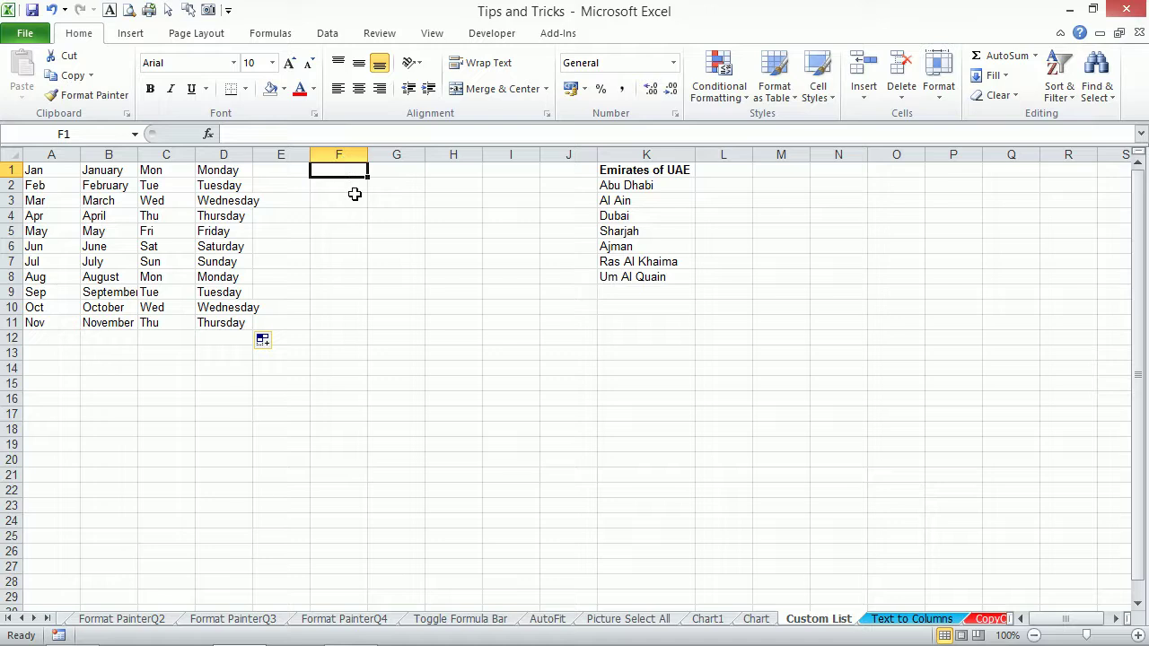
{"action": "type", "text": "Dubai"}
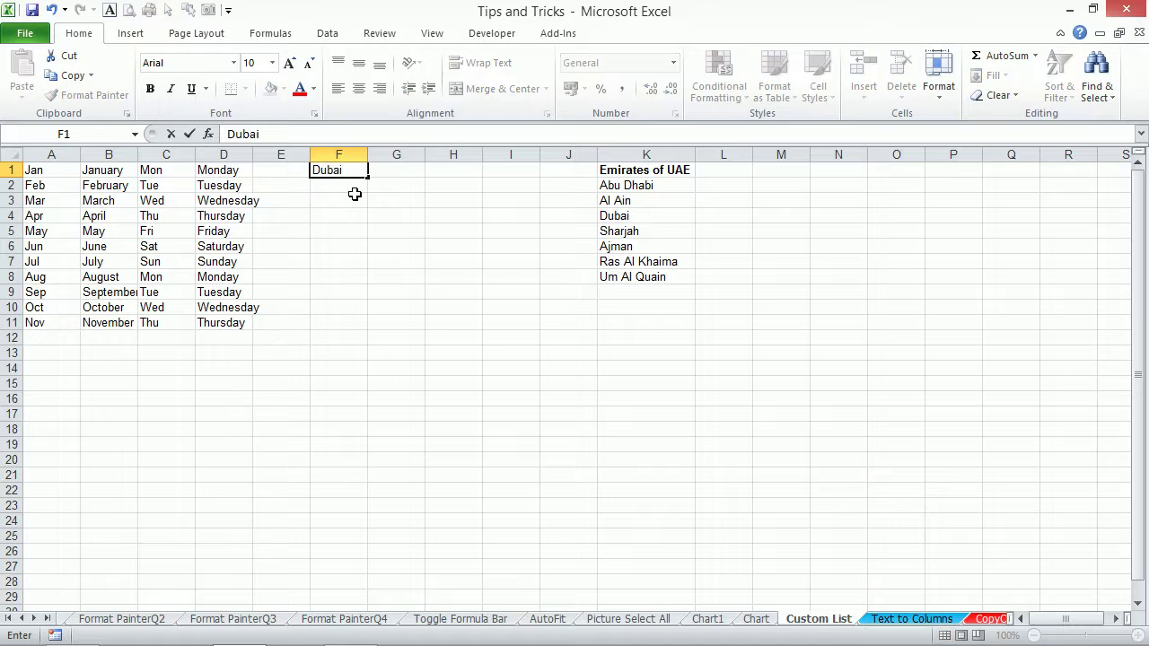
{"action": "key", "text": "ctrl+Return"}
{"action": "left_click_drag", "start_coordinate": [368, 180], "coordinate": [368, 251]}
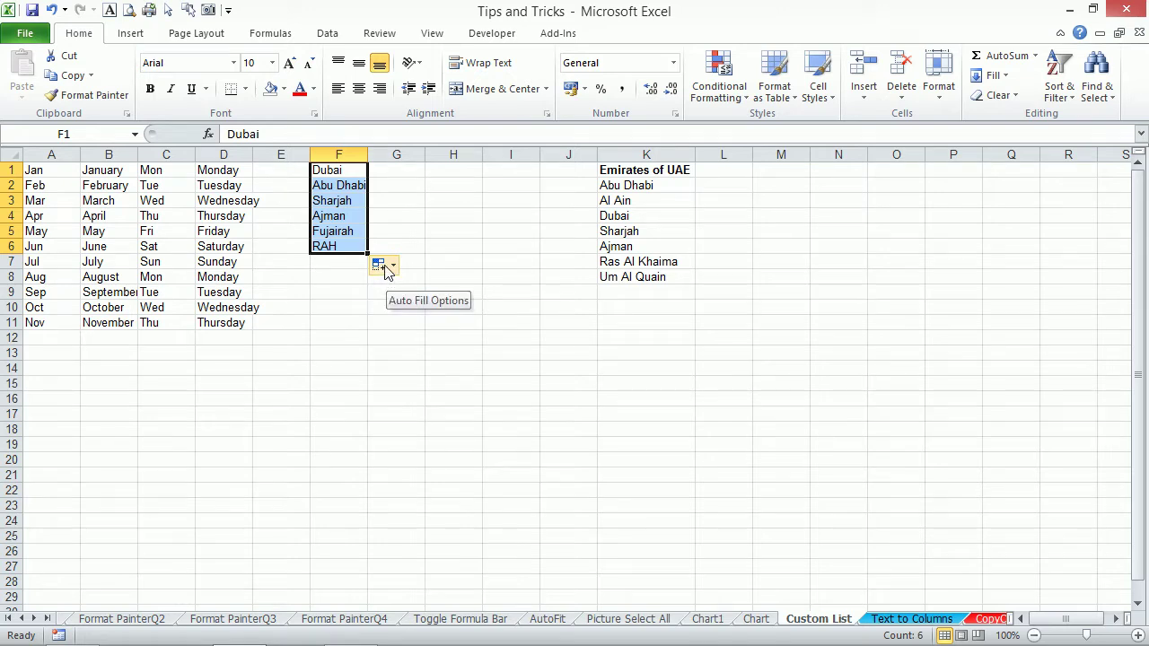
{"action": "key", "text": "Delete"}
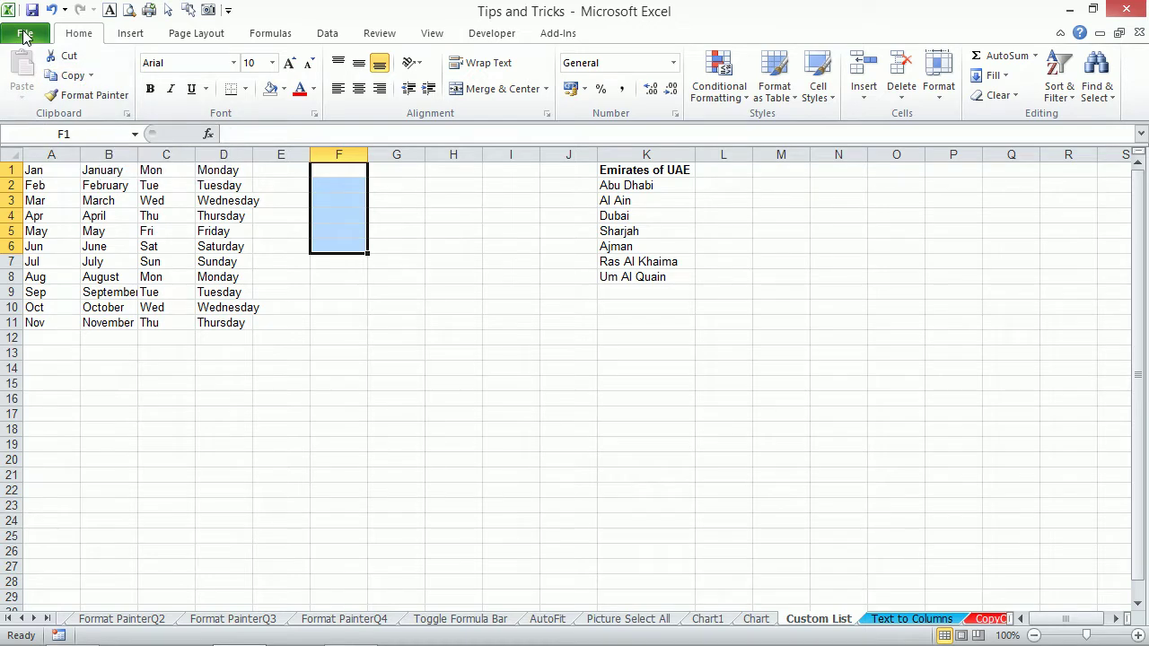
Open Edit Custom Lists in Advanced options and review the lists down to the Dubai one.
{"action": "left_click", "coordinate": [25, 36]}
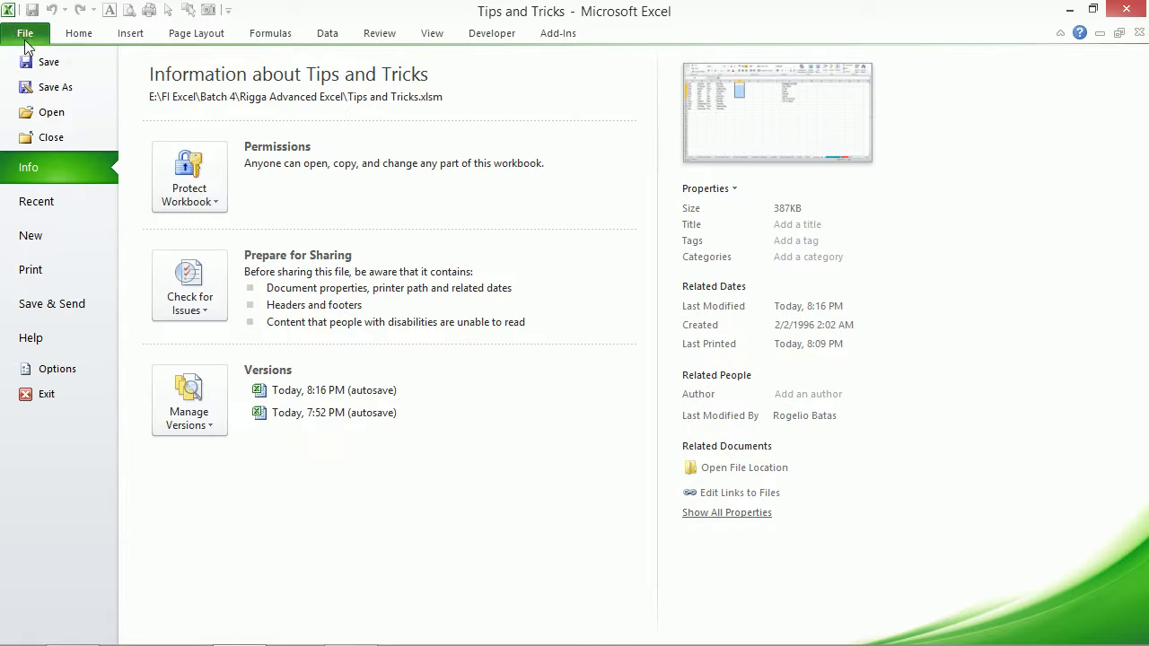
{"action": "left_click", "coordinate": [57, 369]}
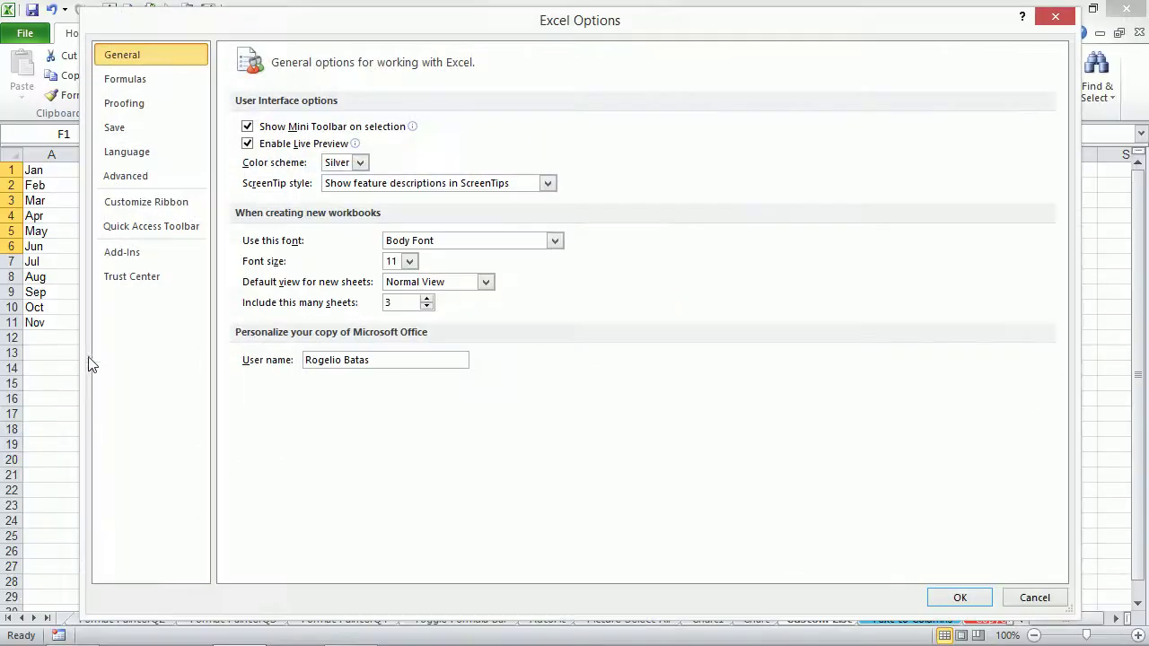
{"action": "left_click", "coordinate": [125, 175]}
{"action": "left_click_drag", "start_coordinate": [1065, 106], "coordinate": [1084, 518]}
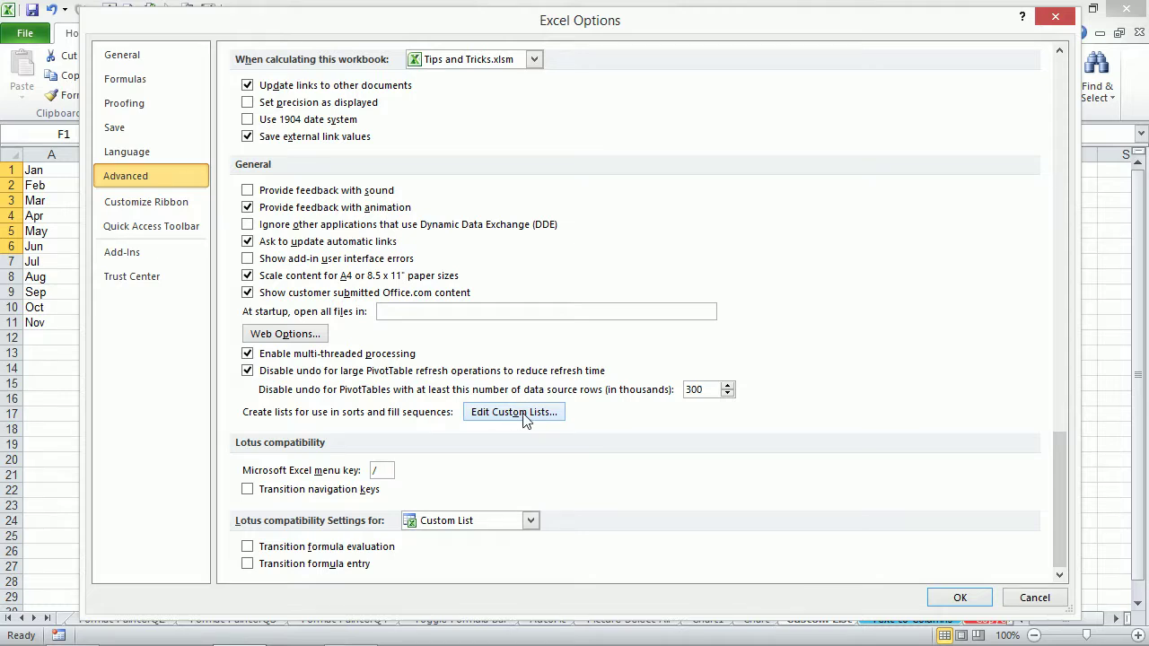
{"action": "left_click", "coordinate": [525, 413]}
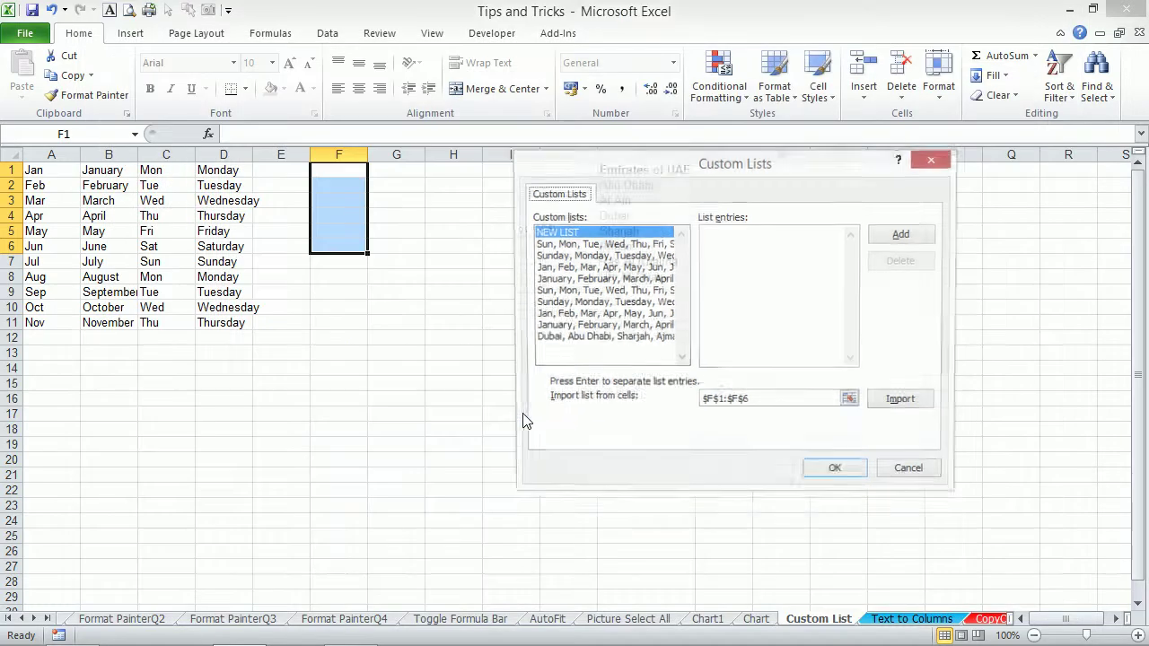
{"action": "left_click", "coordinate": [577, 339]}
{"action": "left_click", "coordinate": [585, 303]}
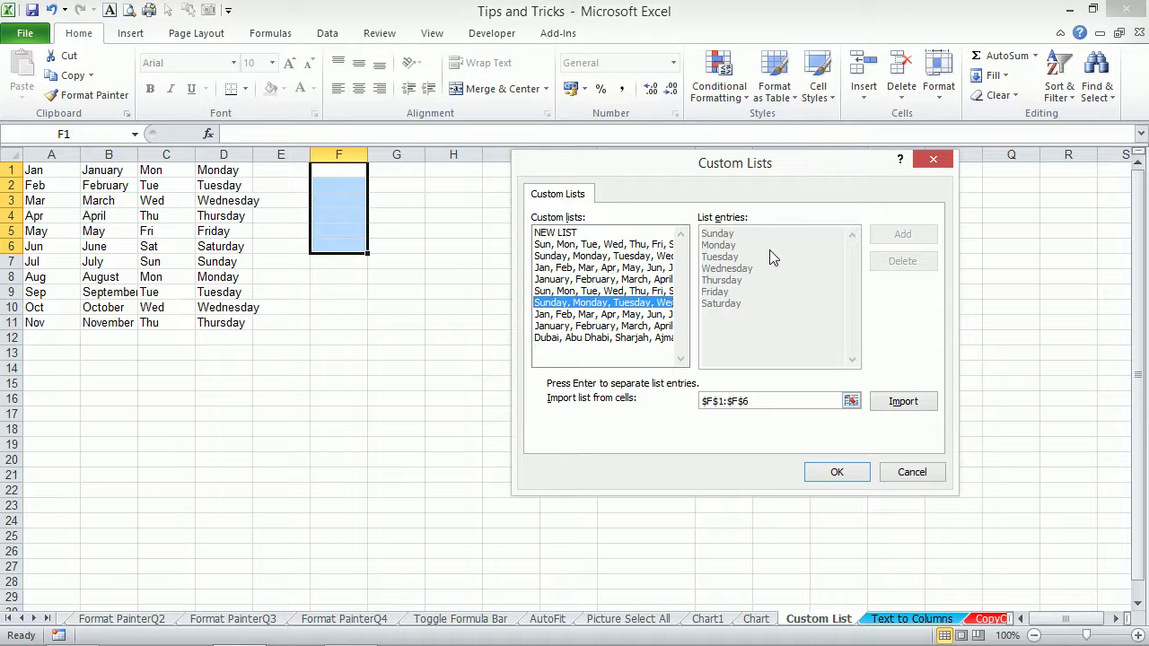
{"action": "left_click", "coordinate": [556, 268]}
{"action": "left_click", "coordinate": [565, 291]}
{"action": "left_click", "coordinate": [578, 315]}
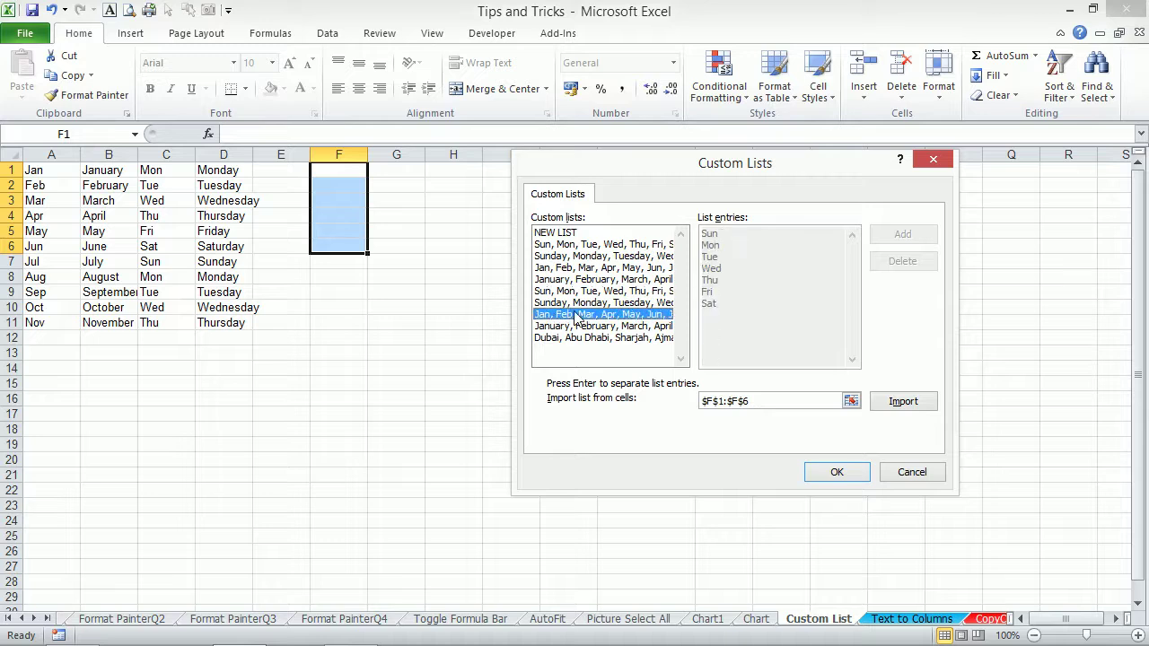
{"action": "left_click", "coordinate": [578, 338]}
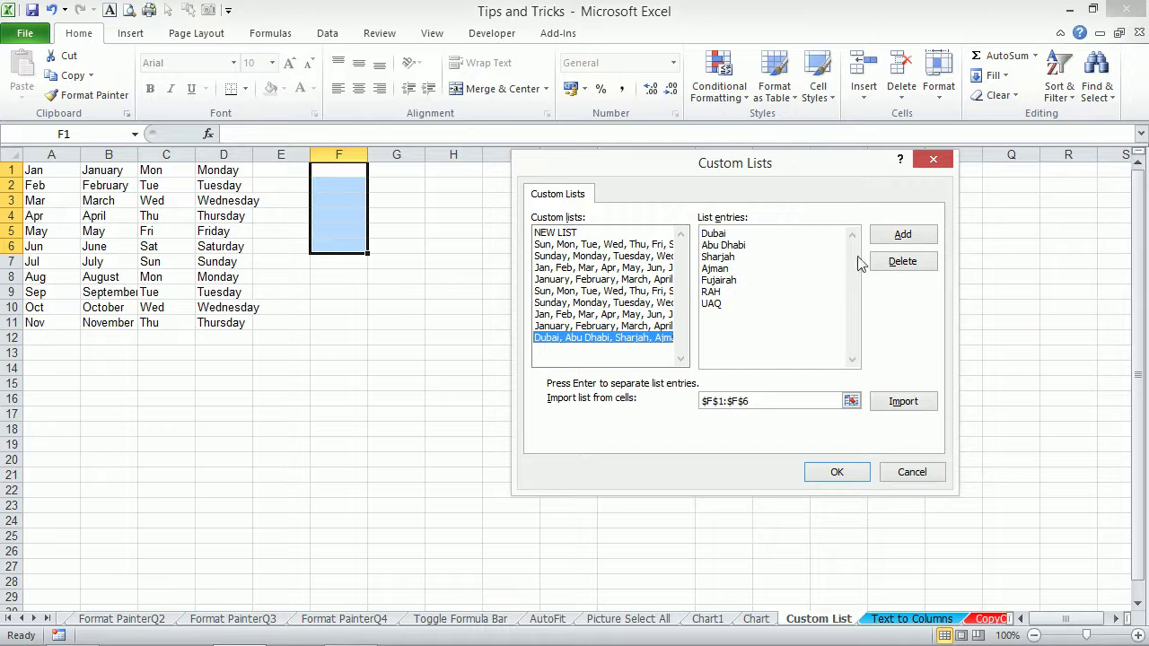
Delete the Dubai emirates custom list and close the Options window.
{"action": "left_click", "coordinate": [903, 261]}
{"action": "left_click", "coordinate": [541, 380]}
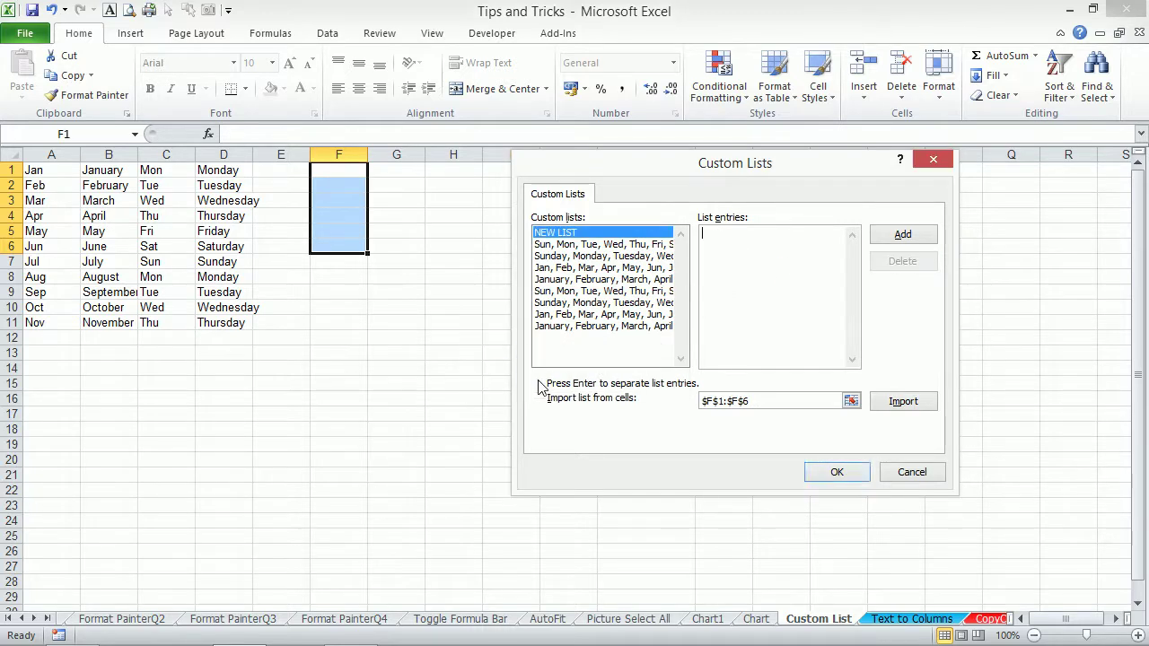
{"action": "left_click", "coordinate": [833, 472]}
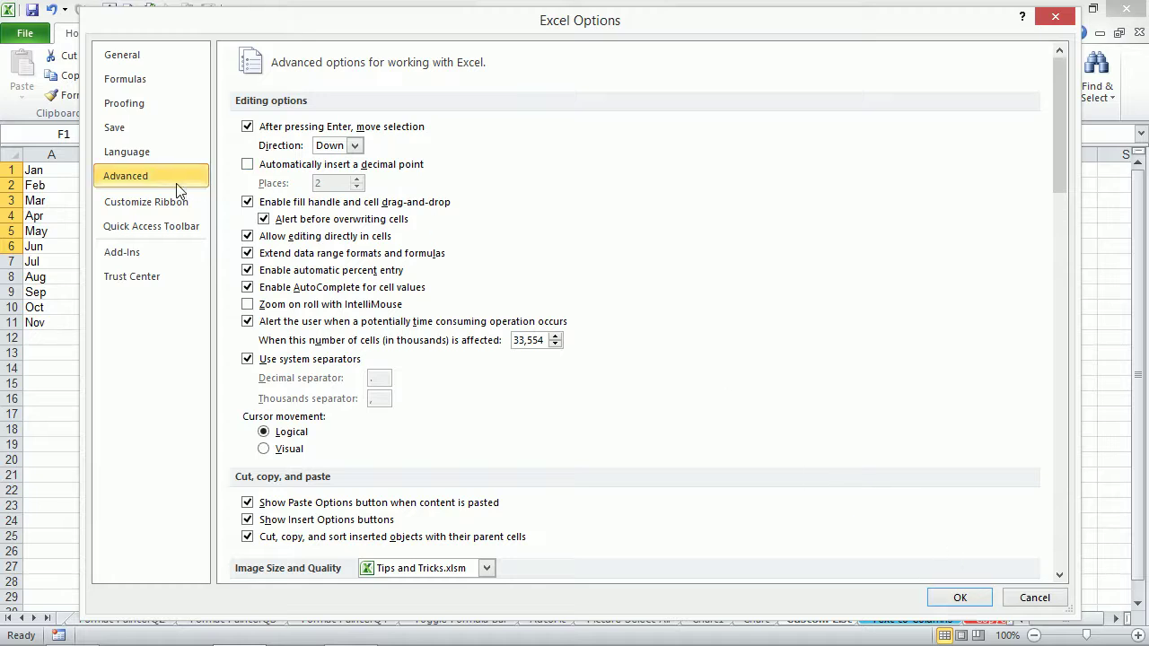
{"action": "left_click_drag", "start_coordinate": [1062, 120], "coordinate": [1056, 532]}
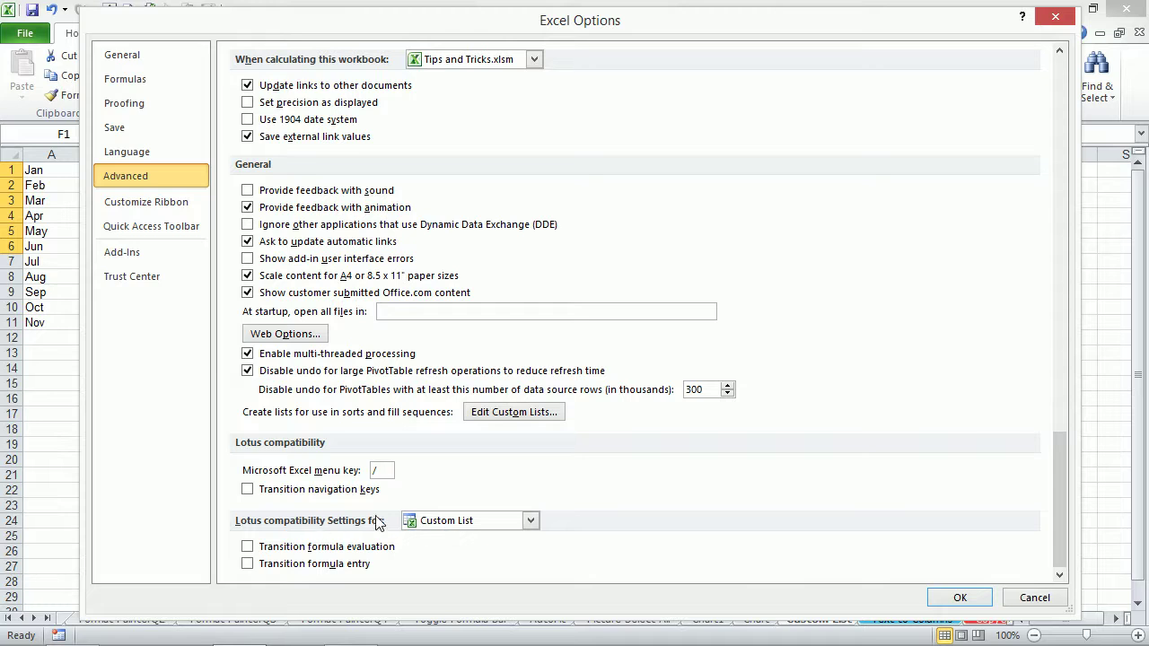
{"action": "left_click", "coordinate": [530, 412]}
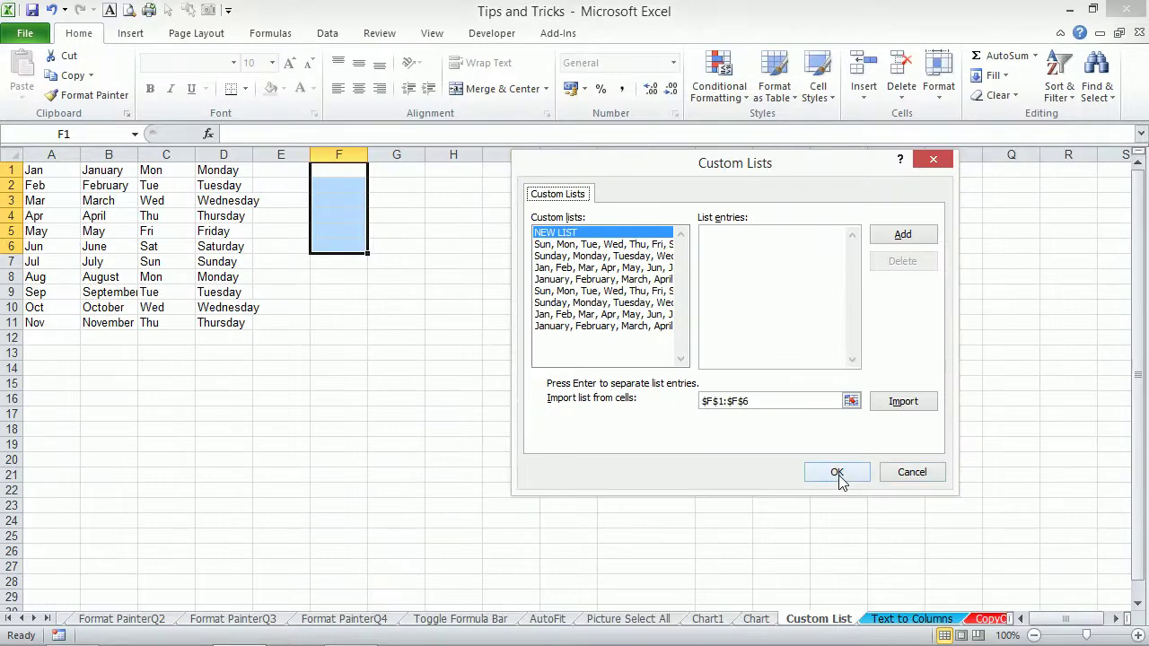
{"action": "left_click", "coordinate": [839, 475]}
{"action": "left_click", "coordinate": [950, 593]}
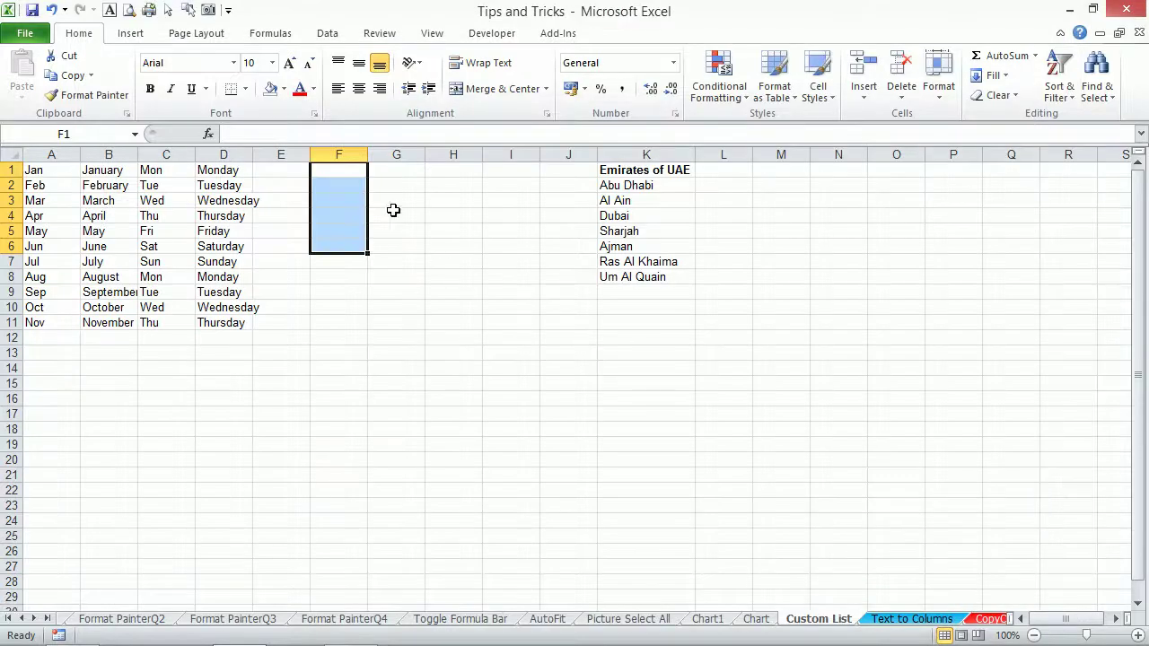
Enter Dubai in F1 and fill it down through F9.
{"action": "left_click", "coordinate": [330, 170]}
{"action": "type", "text": "Duba"}
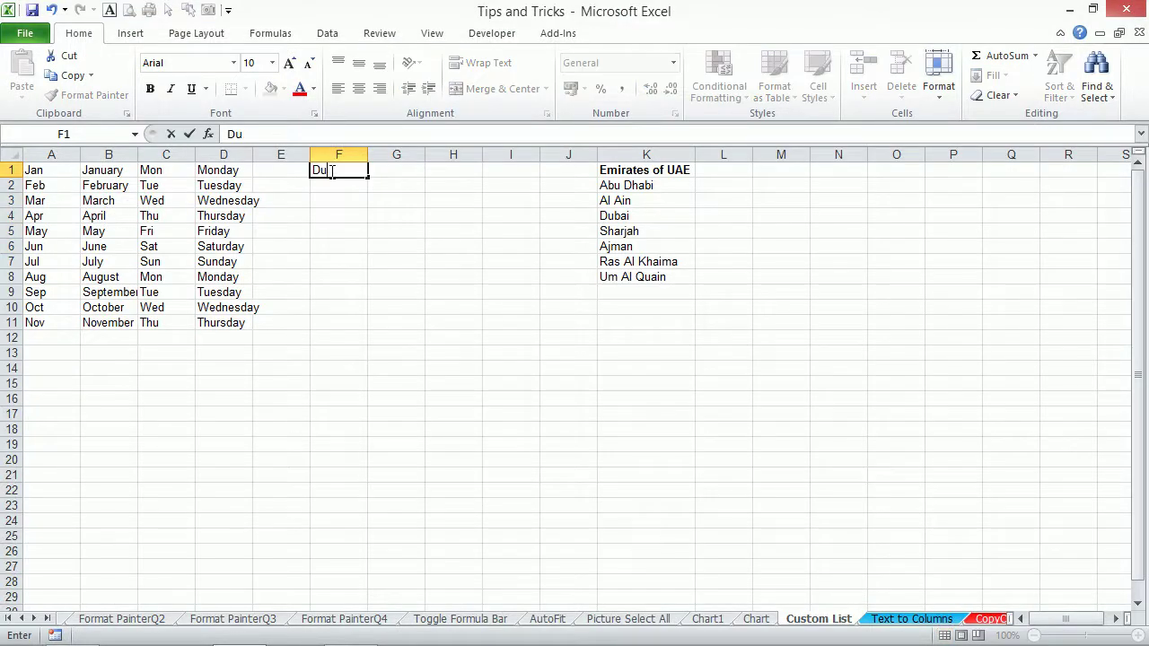
{"action": "key", "text": "Return"}
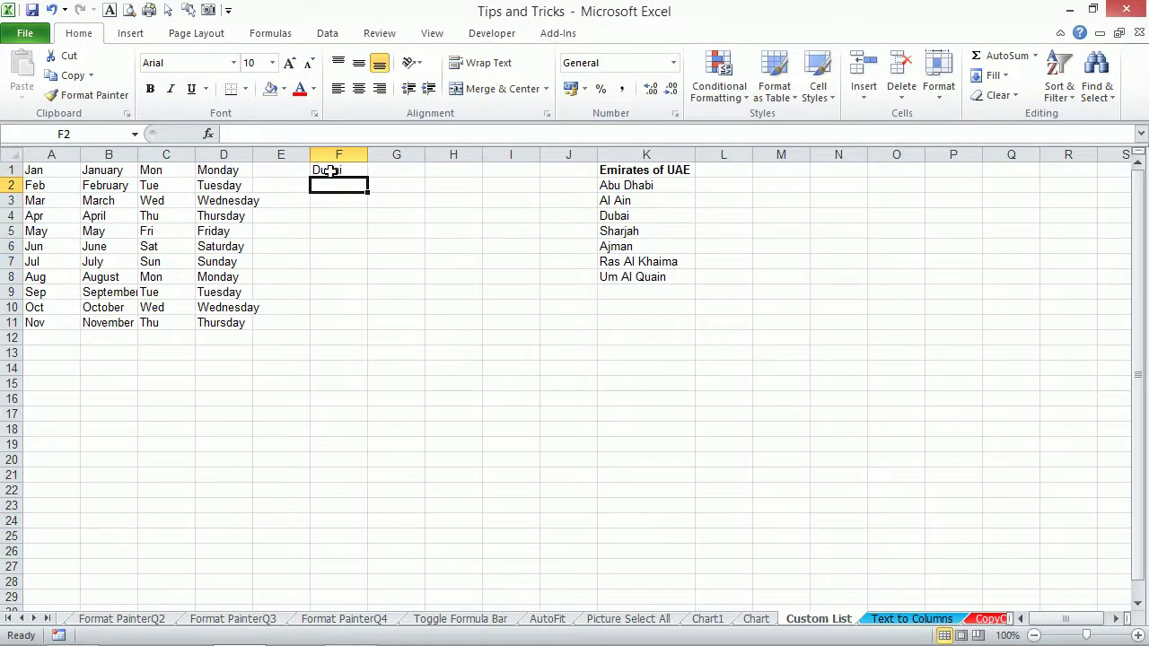
{"action": "left_click", "coordinate": [330, 170]}
{"action": "left_click_drag", "start_coordinate": [367, 177], "coordinate": [377, 296]}
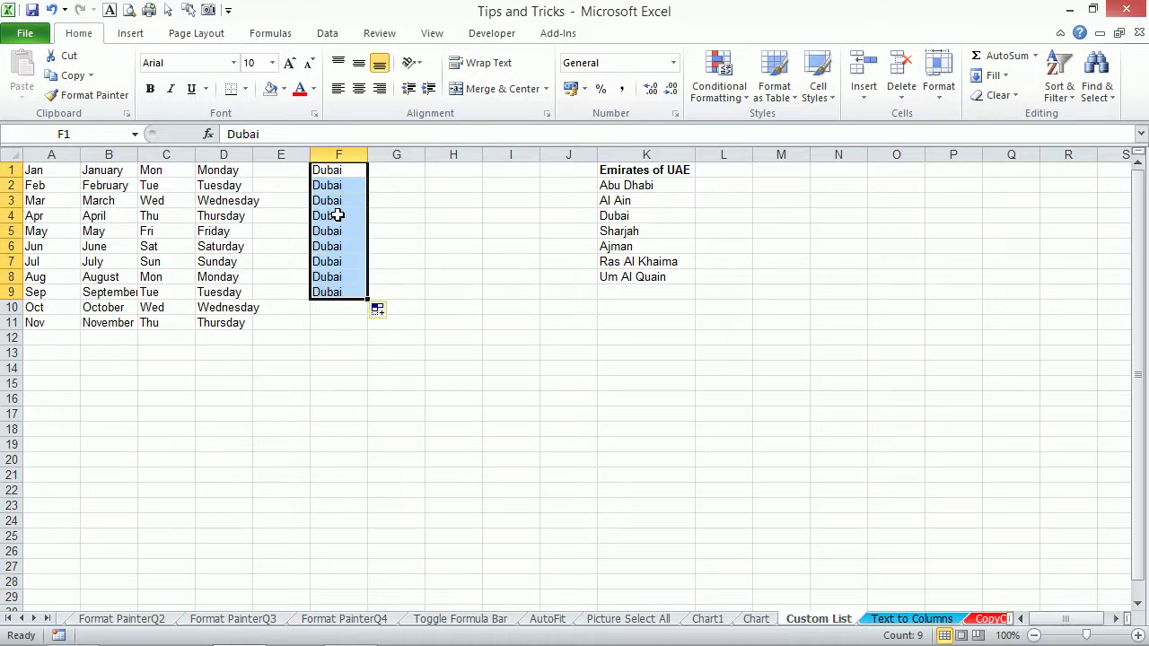
{"action": "left_click", "coordinate": [407, 175]}
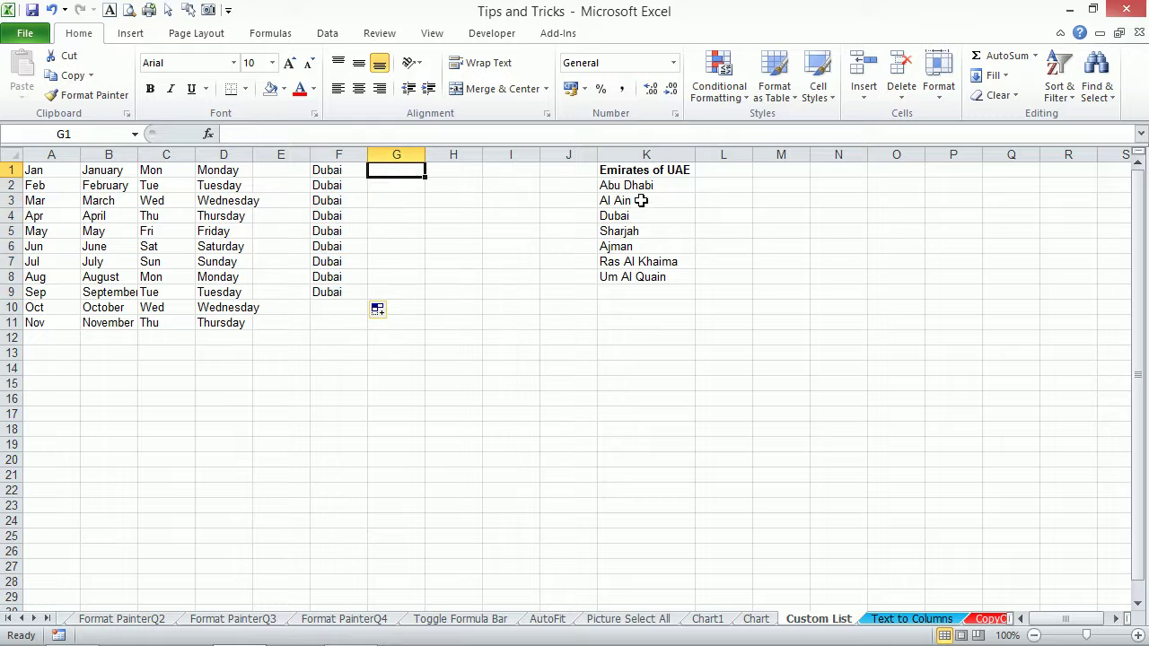
Copy the emirate names in K2:K8.
{"action": "left_click_drag", "start_coordinate": [626, 185], "coordinate": [640, 278]}
{"action": "key", "text": "ctrl+c"}
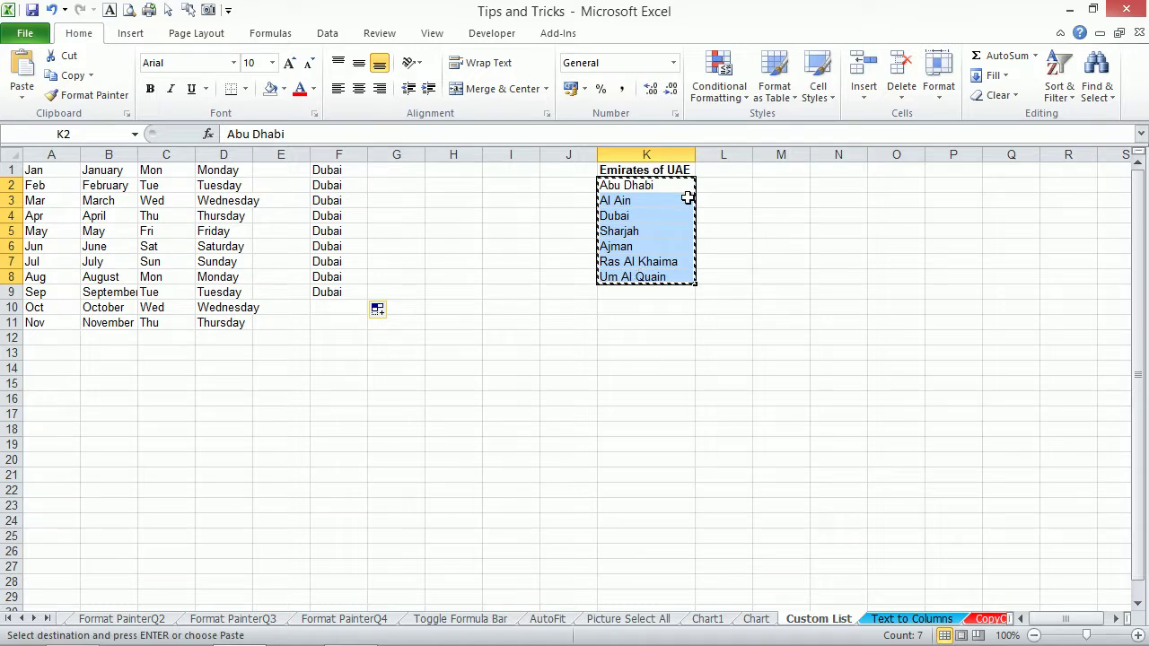
{"action": "left_click", "coordinate": [679, 197]}
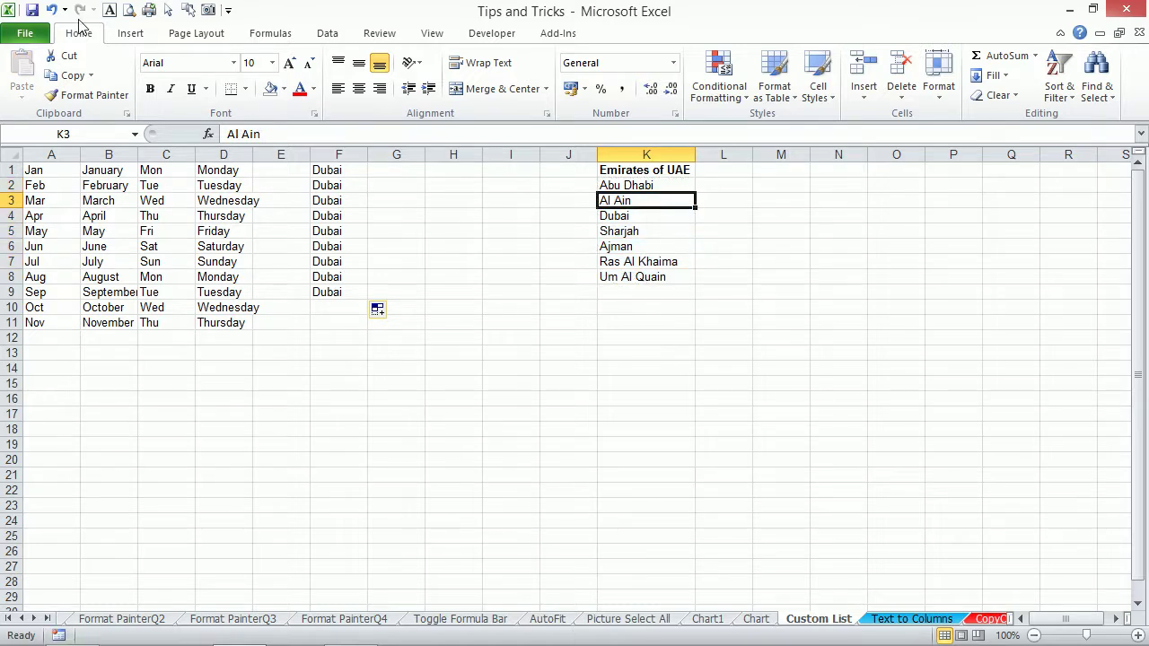
Open the Edit Custom Lists editor from Excel's Advanced options.
{"action": "left_click", "coordinate": [24, 36]}
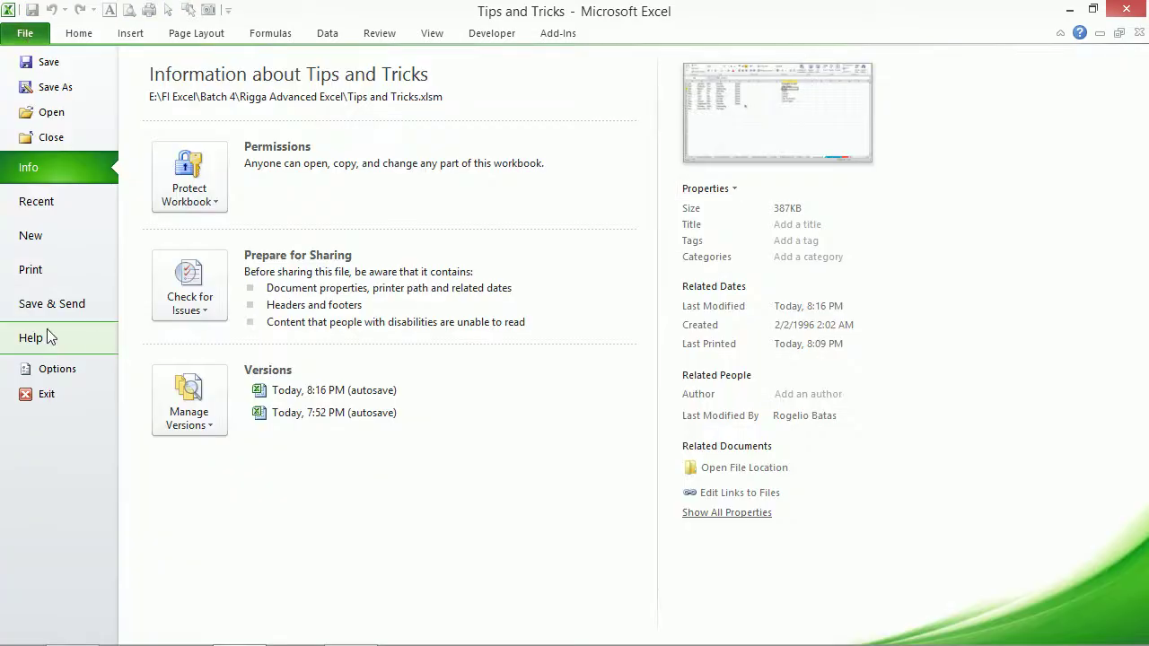
{"action": "left_click", "coordinate": [59, 372]}
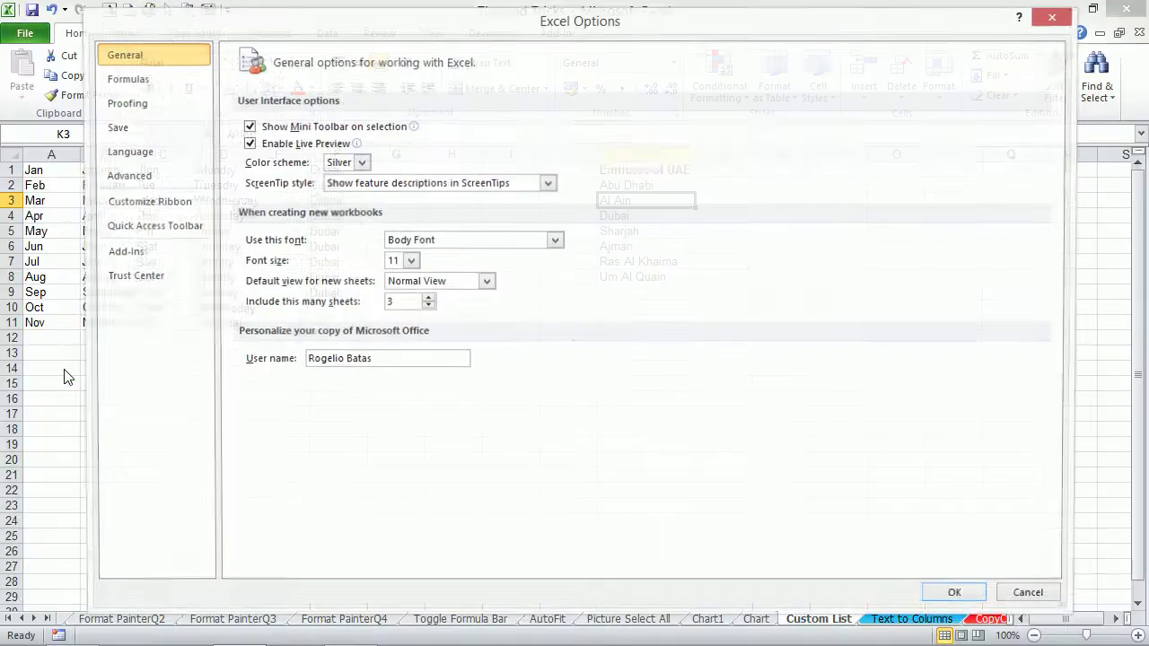
{"action": "left_click", "coordinate": [139, 184]}
{"action": "scroll", "coordinate": [764, 359], "scroll_direction": "down", "scroll_amount": 8}
{"action": "scroll", "coordinate": [764, 359], "scroll_direction": "down", "scroll_amount": 20}
{"action": "scroll", "coordinate": [764, 388], "scroll_direction": "down", "scroll_amount": 3}
{"action": "left_click", "coordinate": [533, 414]}
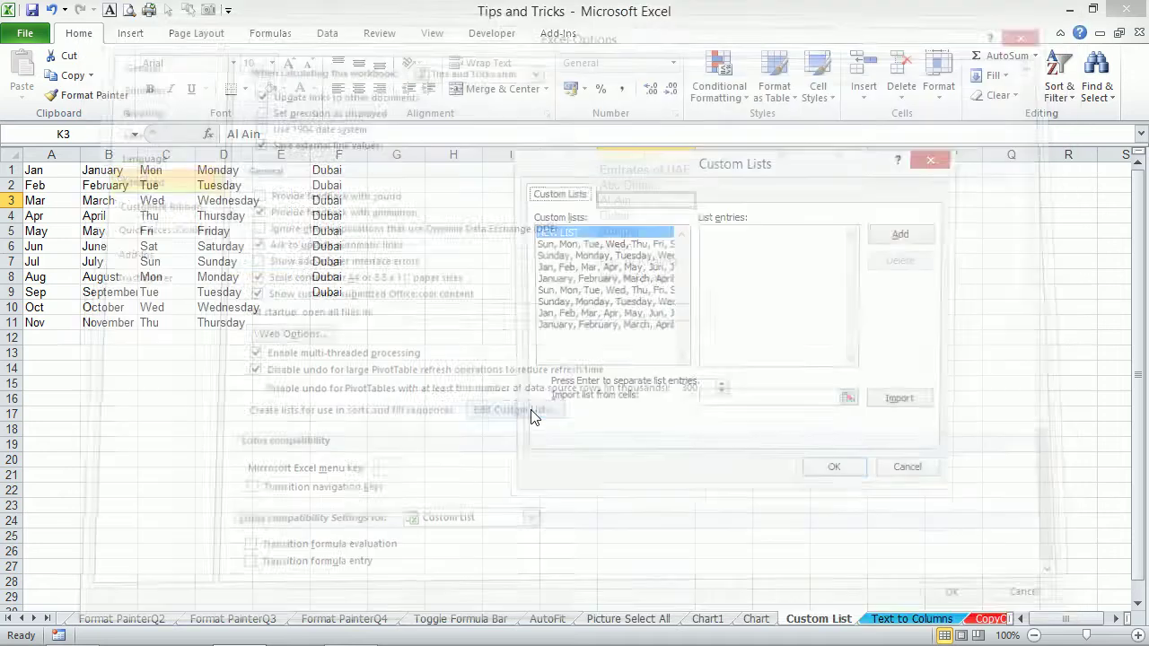
Import $K$2:$K$8 as a new custom list and close Options.
{"action": "left_click", "coordinate": [850, 402]}
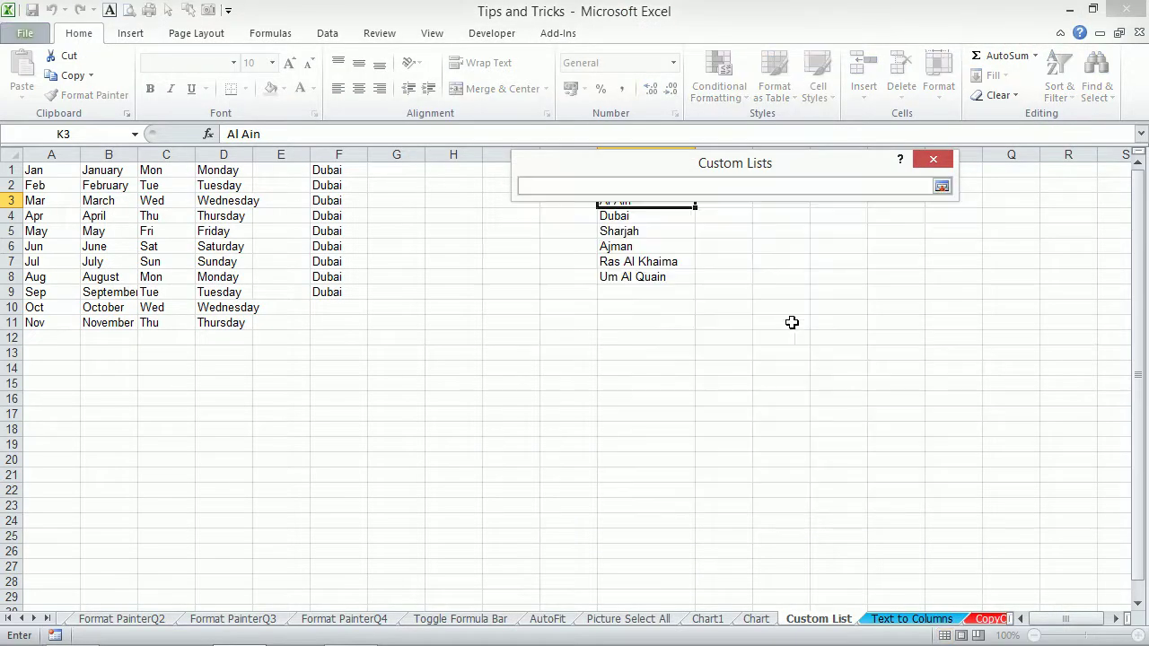
{"action": "left_click_drag", "start_coordinate": [708, 164], "coordinate": [307, 235]}
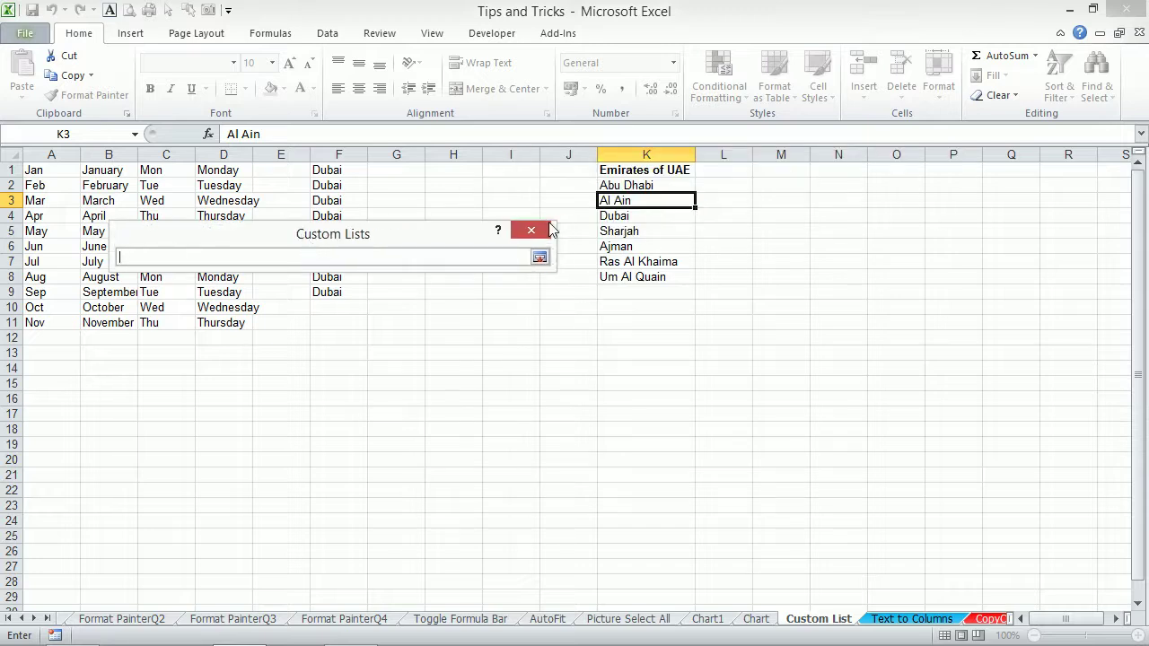
{"action": "left_click_drag", "start_coordinate": [638, 188], "coordinate": [673, 278]}
{"action": "left_click", "coordinate": [539, 257]}
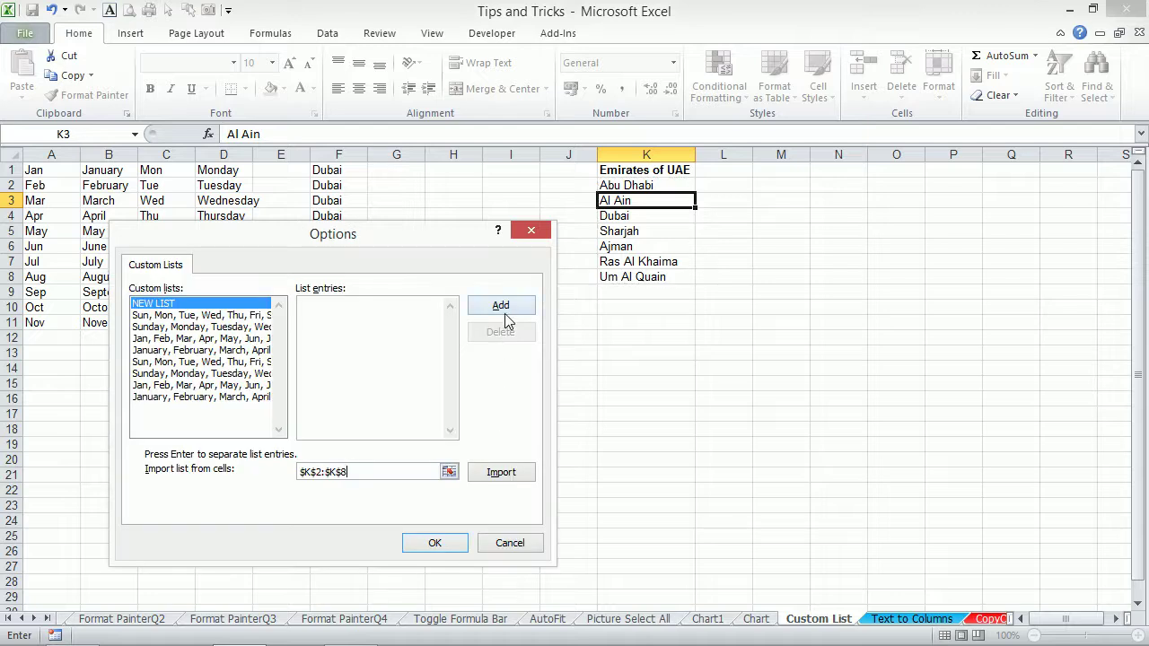
{"action": "left_click", "coordinate": [503, 473]}
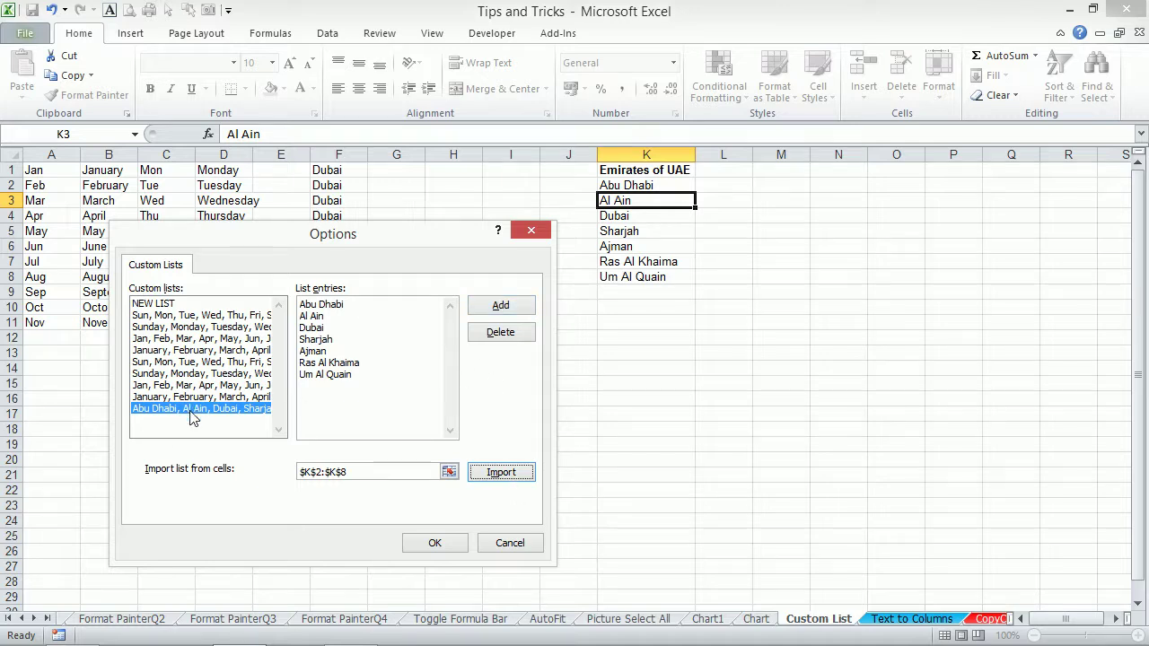
{"action": "left_click", "coordinate": [433, 545]}
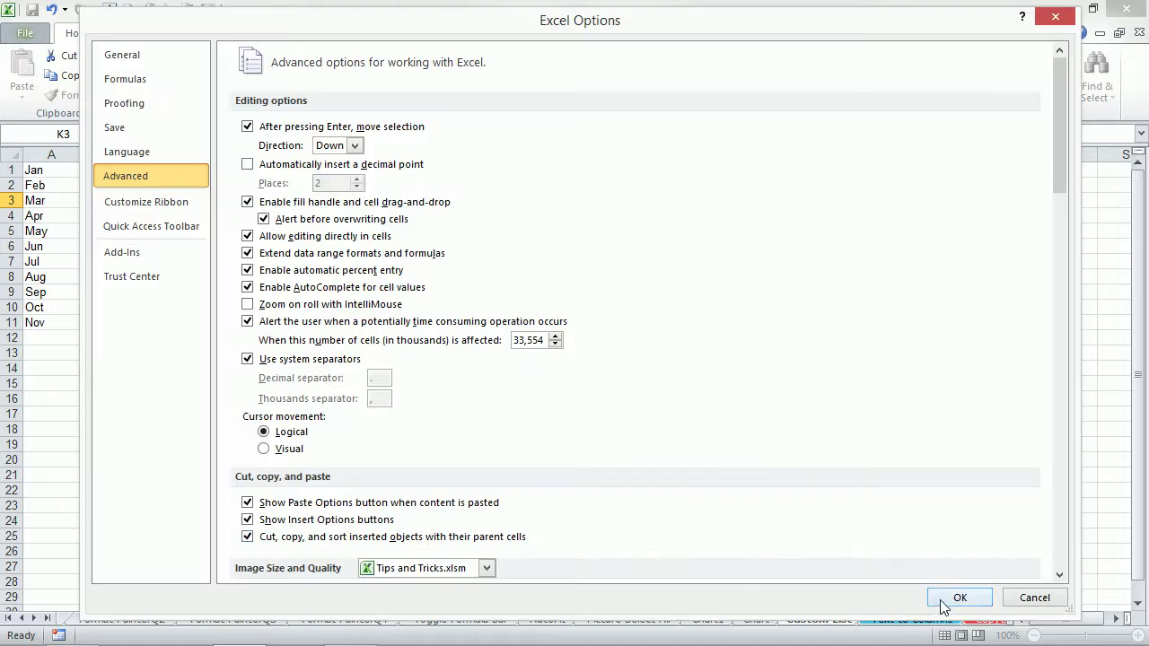
{"action": "left_click", "coordinate": [954, 597]}
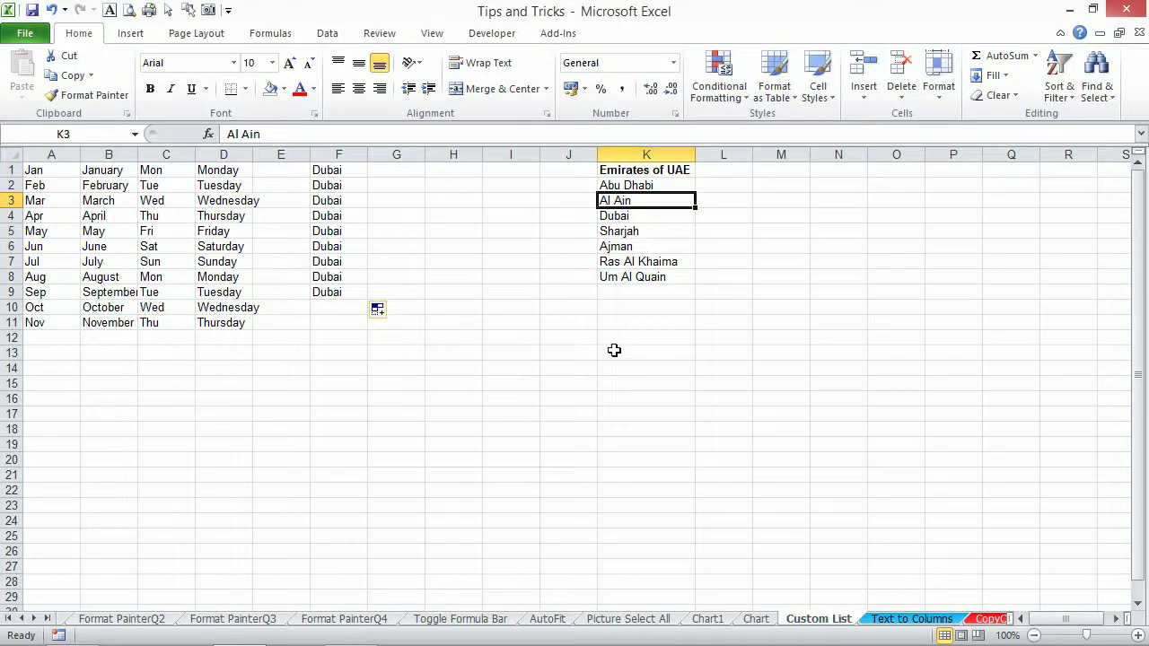
{"action": "key", "text": "ctrl+n"}
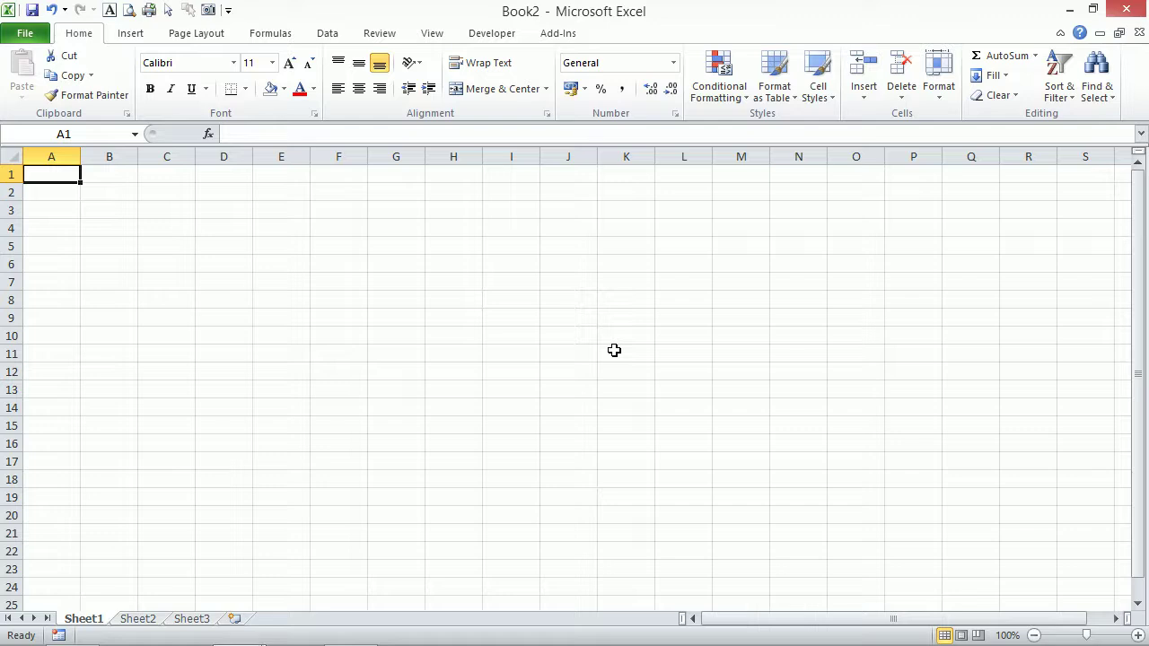
{"action": "type", "text": "dubai"}
{"action": "key", "text": "ctrl+Return"}
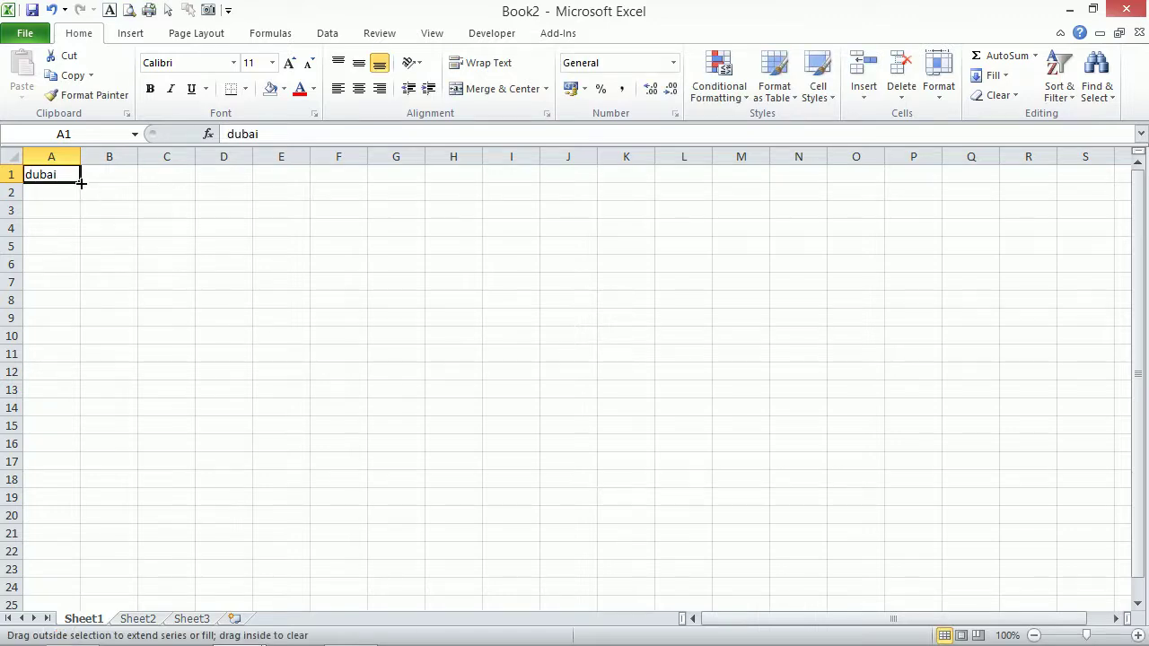
{"action": "left_click_drag", "start_coordinate": [82, 182], "coordinate": [83, 269]}
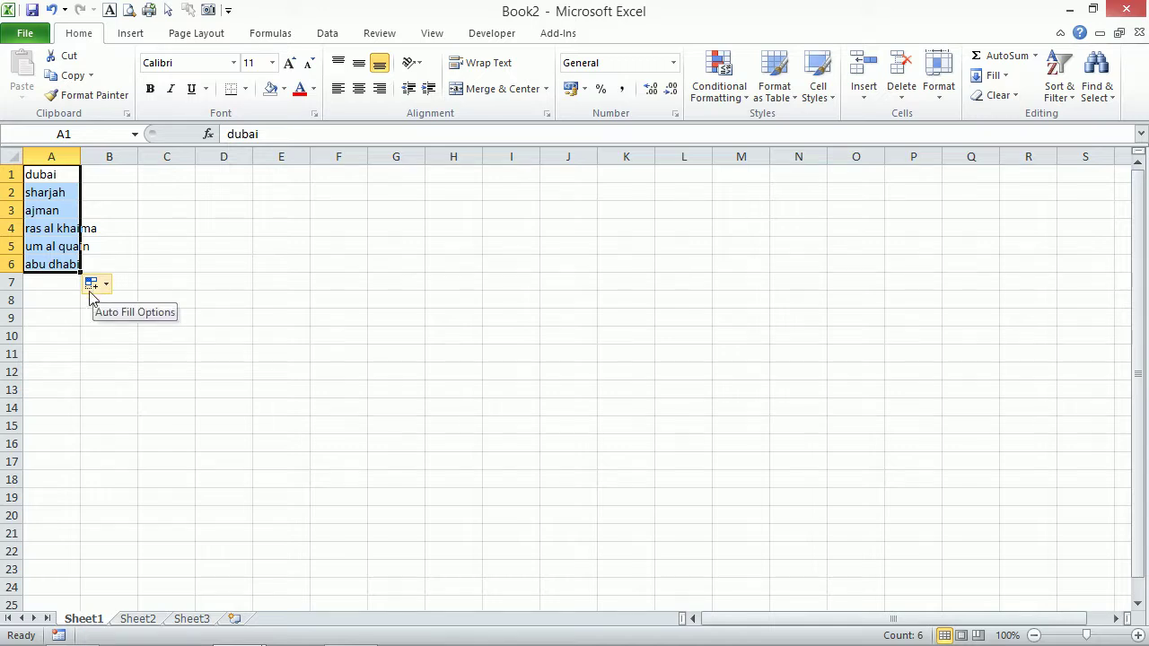
{"action": "key", "text": "alt+Tab"}
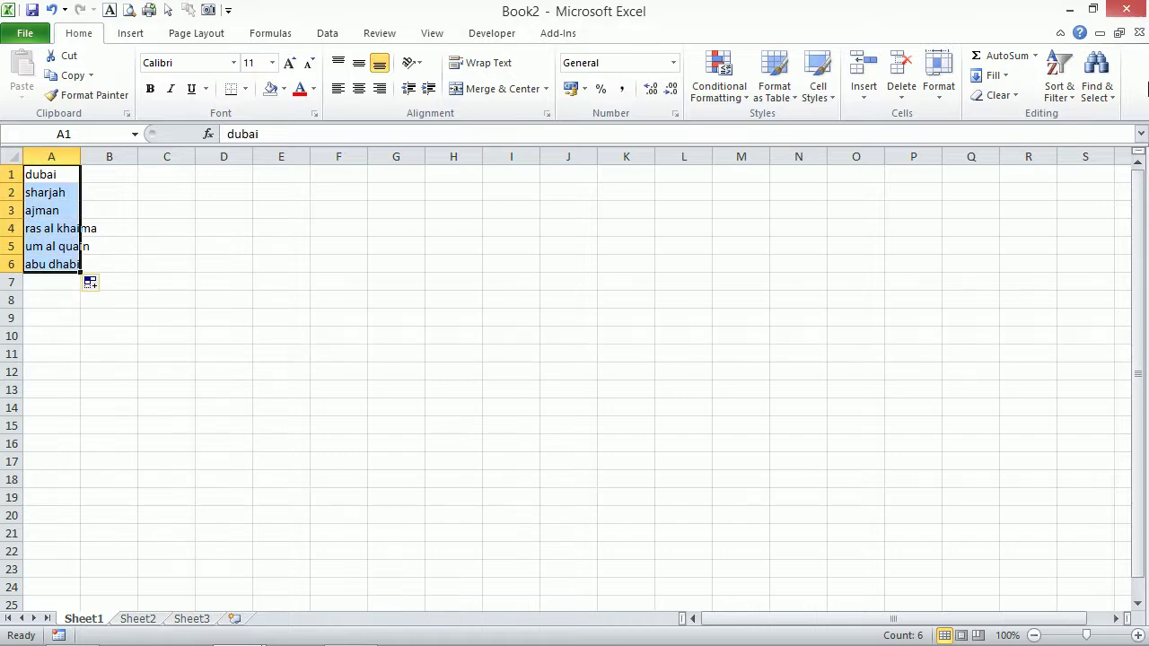
{"action": "left_click", "coordinate": [1139, 32]}
{"action": "left_click", "coordinate": [572, 352]}
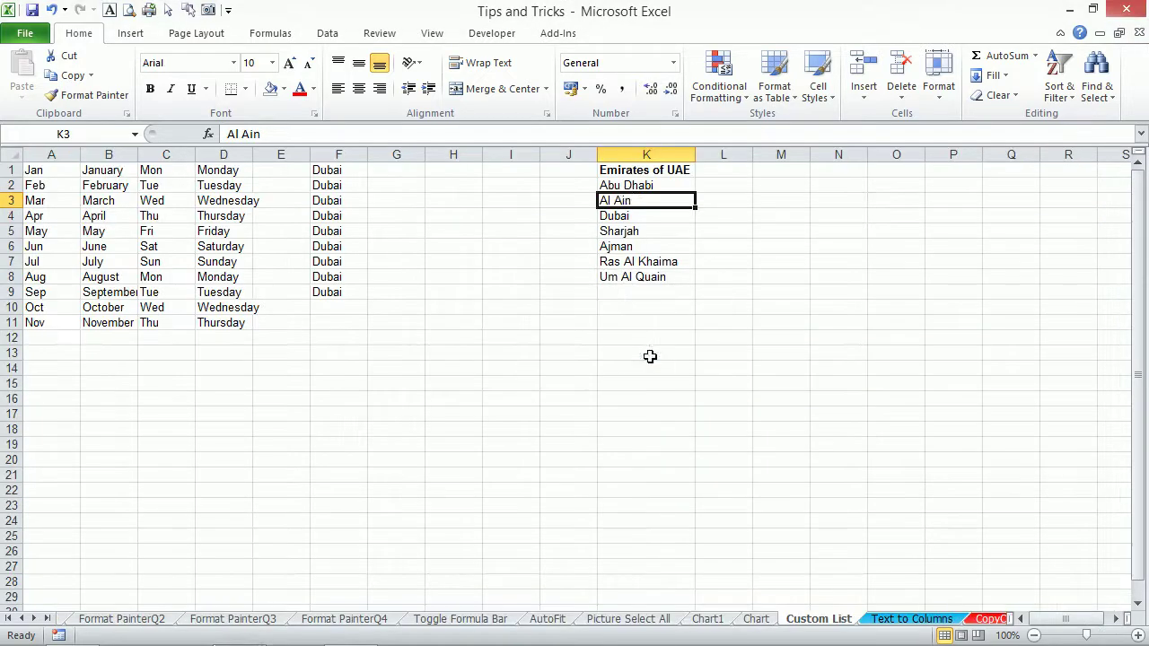
Clear the Emirates list from column K.
{"action": "left_click_drag", "start_coordinate": [626, 172], "coordinate": [638, 293]}
{"action": "key", "text": "Delete"}
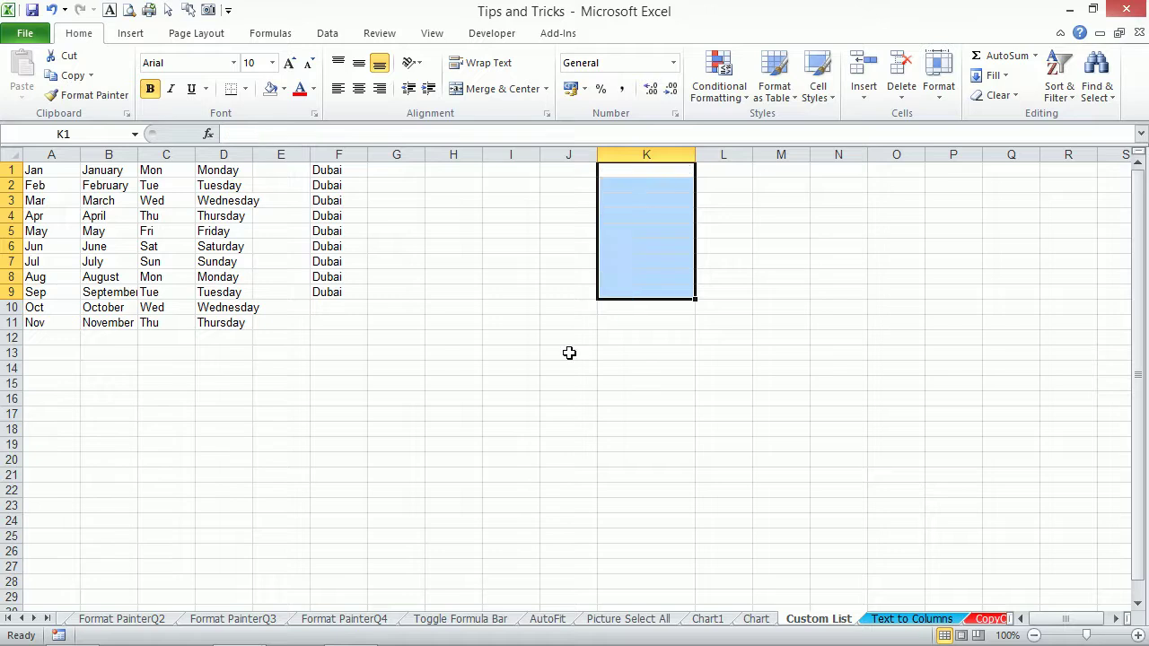
{"action": "left_click", "coordinate": [564, 352]}
Test filling dubai down to A5 in new workbook Book3, then close it without saving.
{"action": "key", "text": "ctrl+n"}
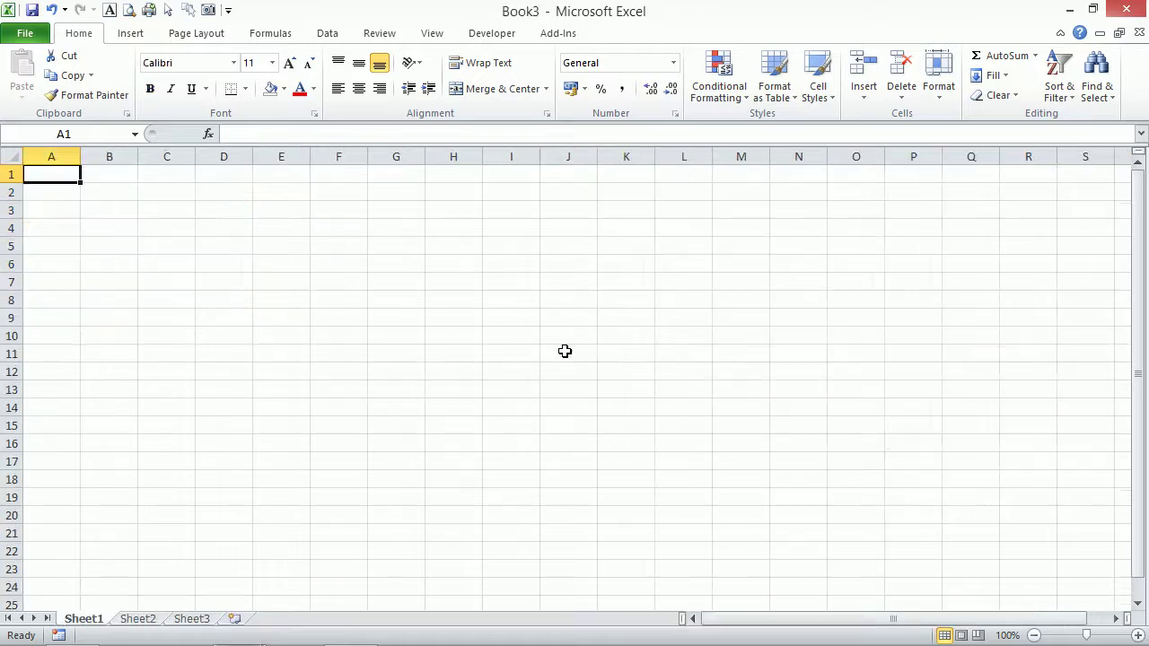
{"action": "type", "text": "dubai"}
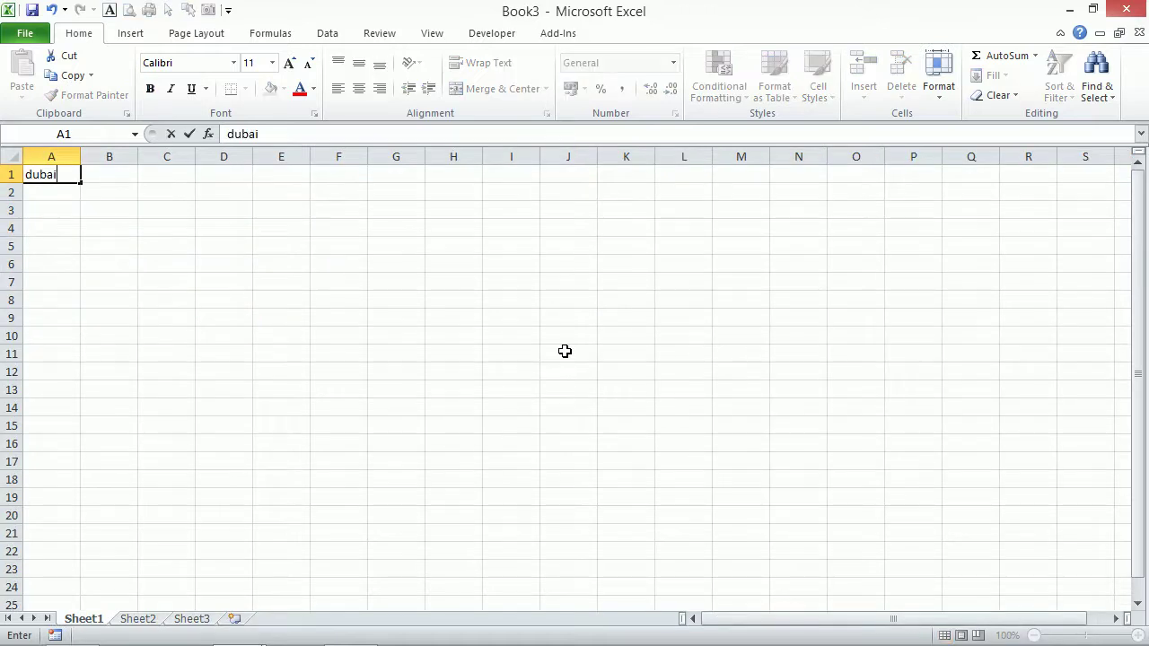
{"action": "key", "text": "ctrl+Return"}
{"action": "left_click_drag", "start_coordinate": [80, 183], "coordinate": [86, 255]}
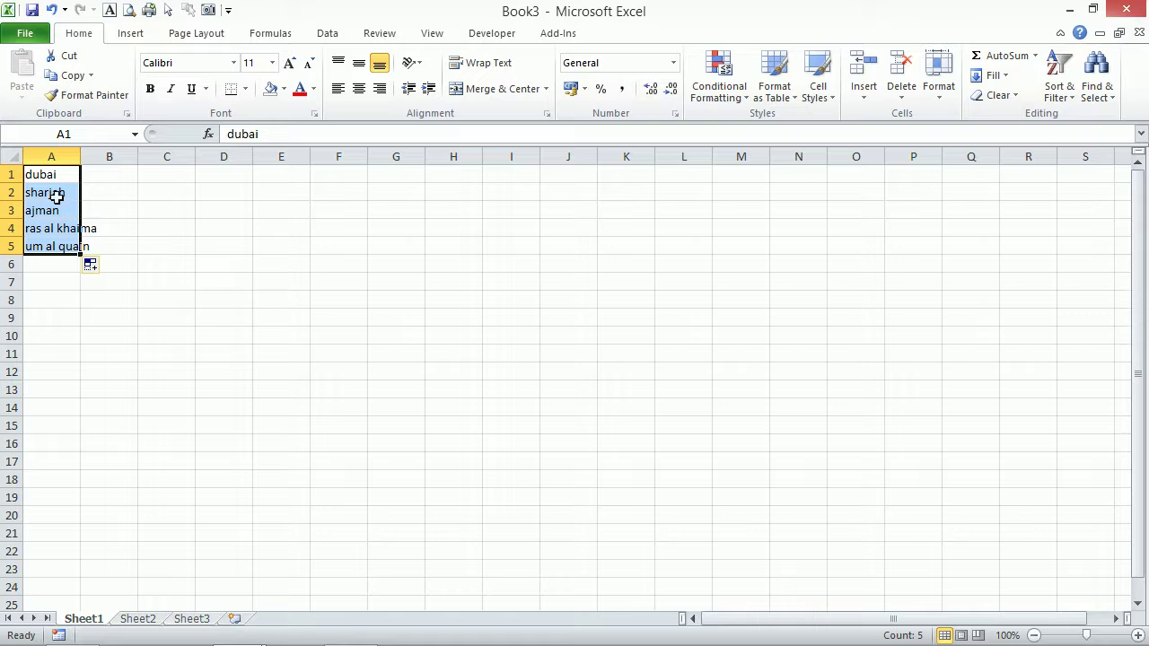
{"action": "left_click_drag", "start_coordinate": [55, 196], "coordinate": [52, 260]}
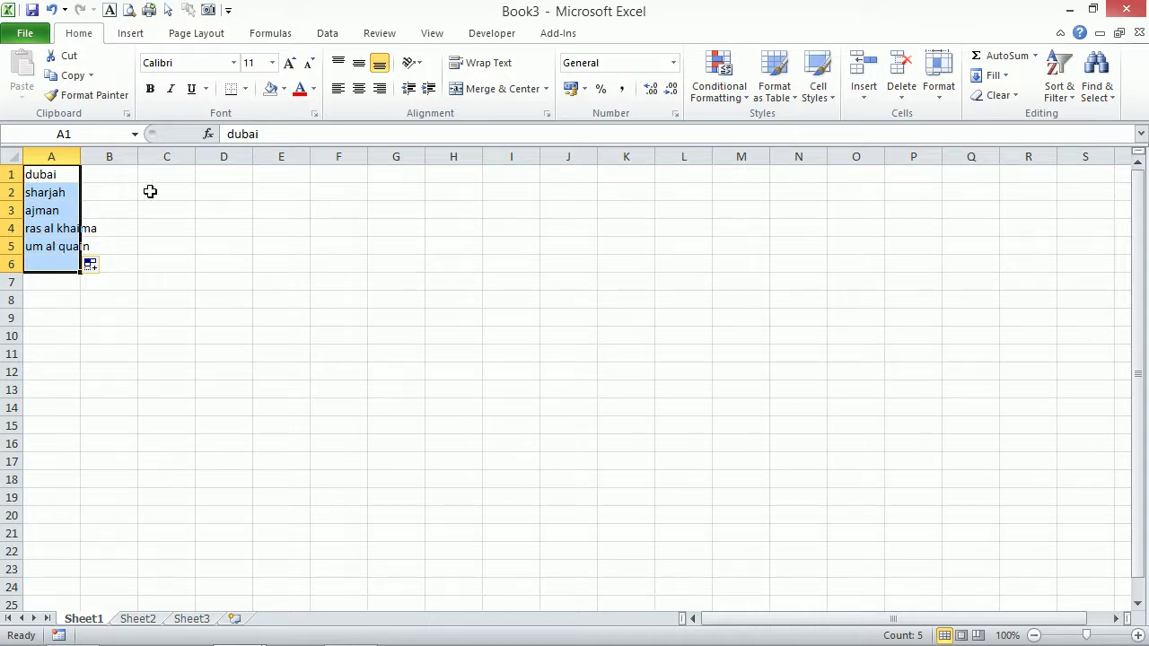
{"action": "left_click", "coordinate": [172, 222]}
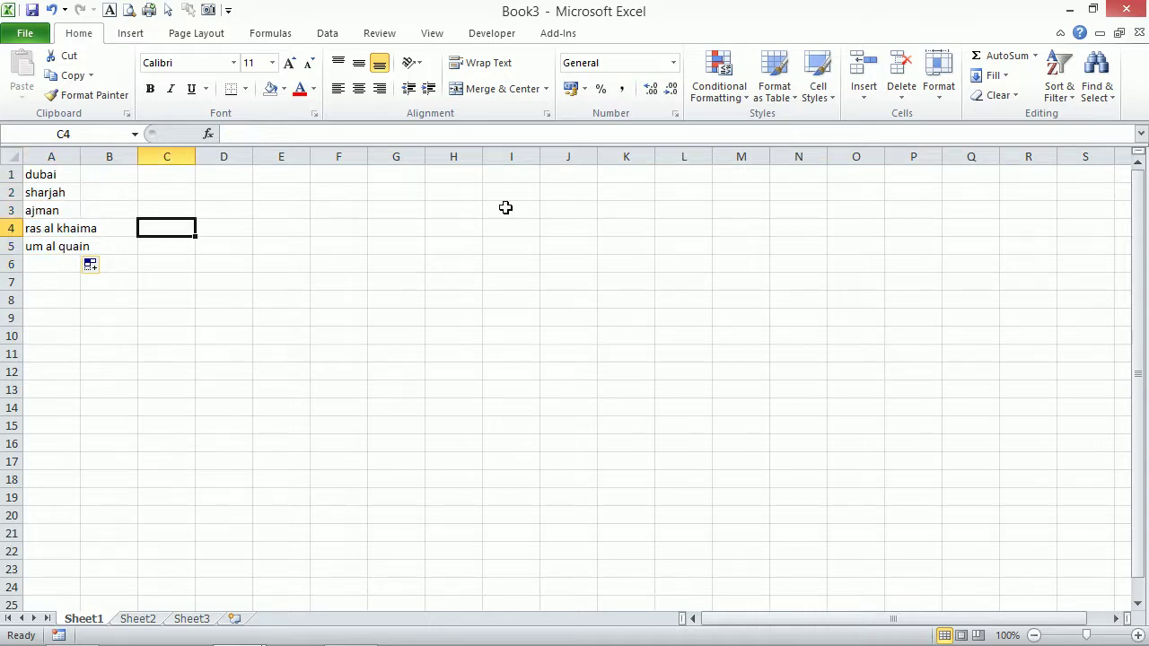
{"action": "left_click", "coordinate": [1132, 13]}
{"action": "left_click", "coordinate": [576, 351]}
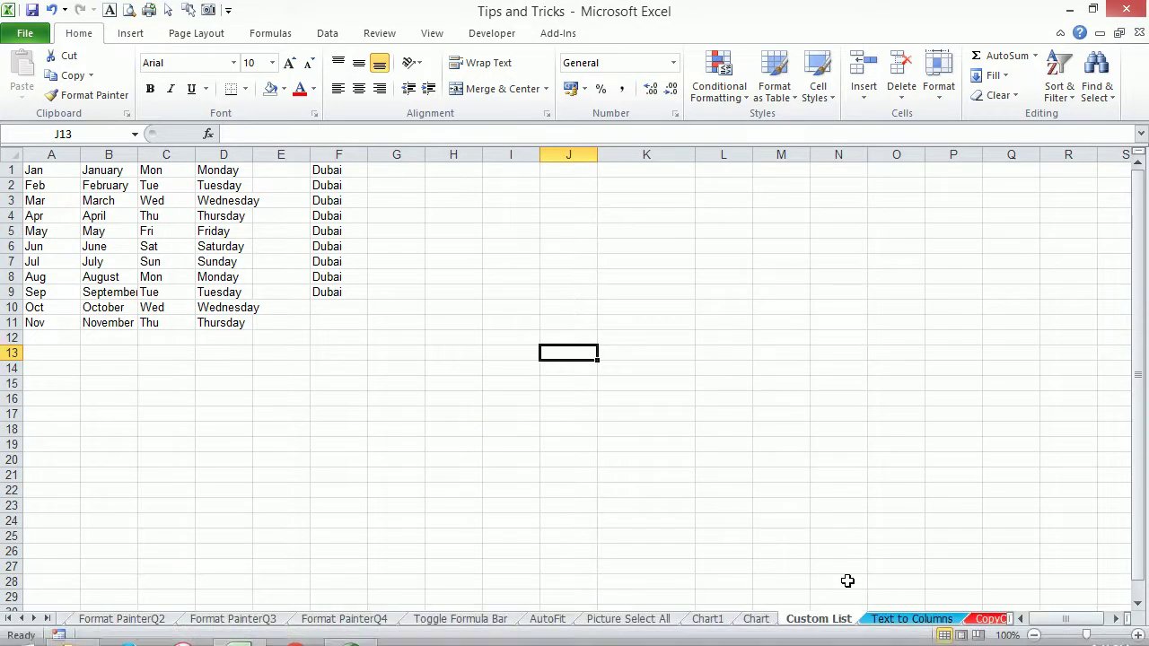
On the Text to Columns sheet, select records A2:A23 and bring up the Data commands.
{"action": "left_click", "coordinate": [885, 618]}
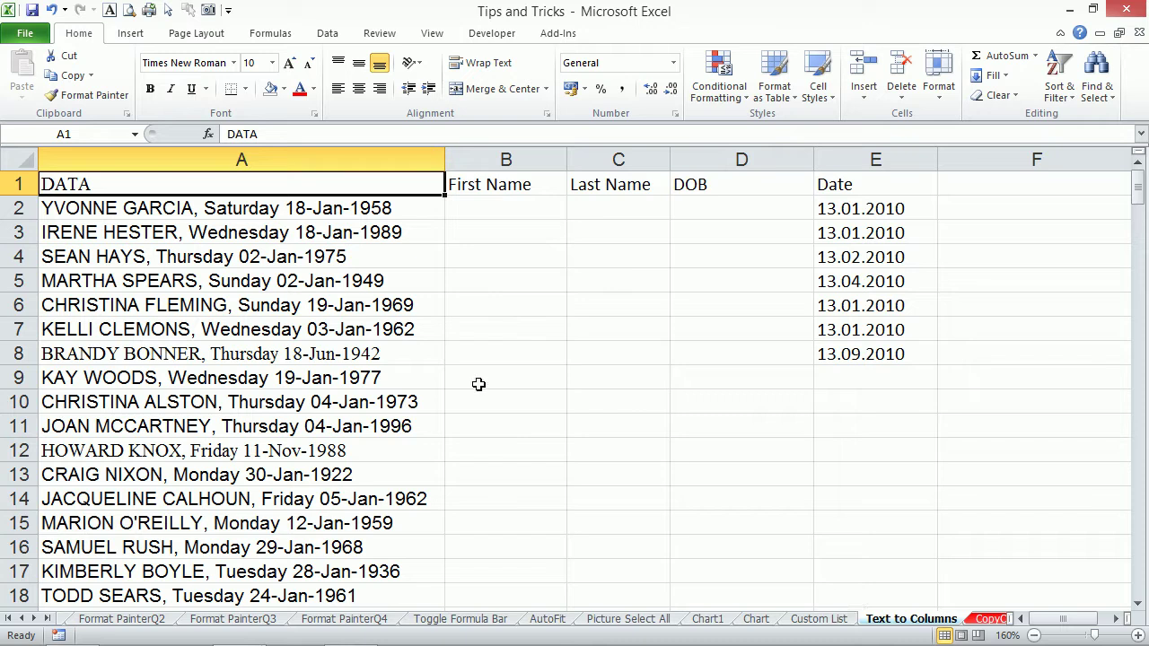
{"action": "left_click", "coordinate": [298, 210]}
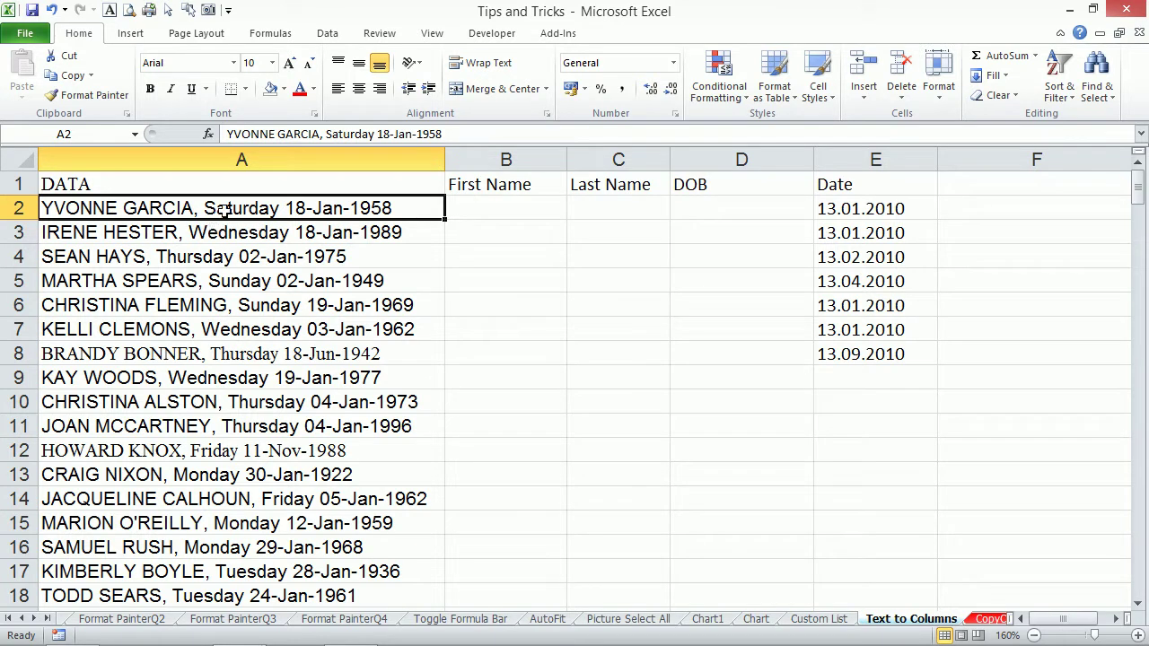
{"action": "key", "text": "ctrl+shift+Down"}
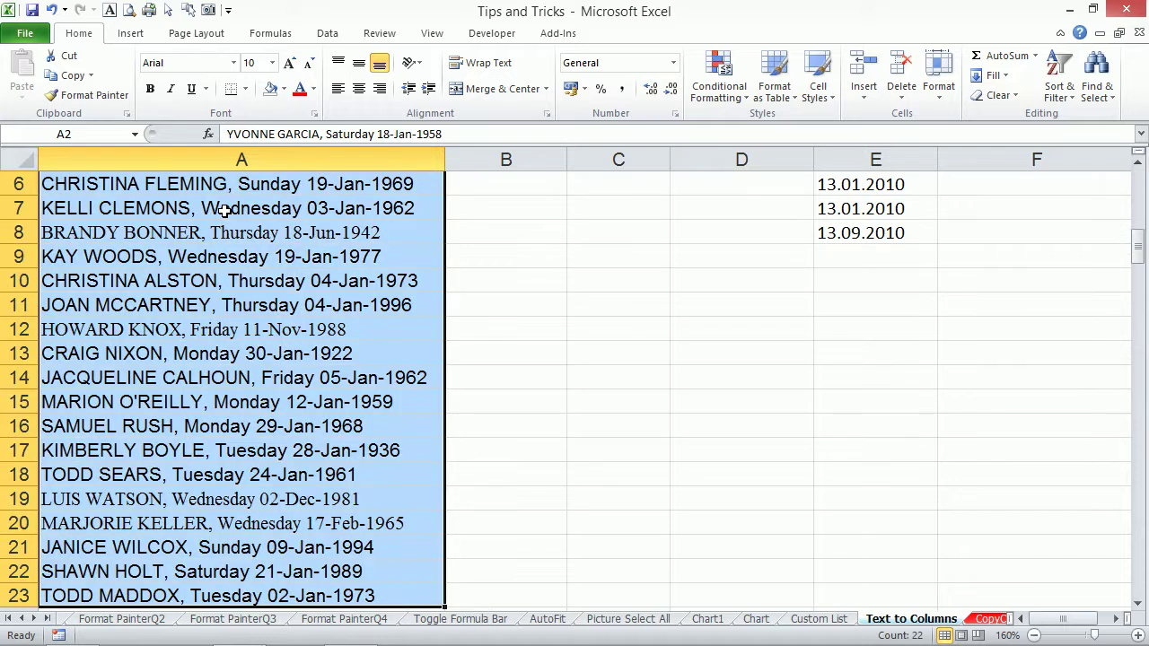
{"action": "key", "text": "alt+a"}
Start Text to Columns on the DATA records with Delimited as the data type.
{"action": "key", "text": "e"}
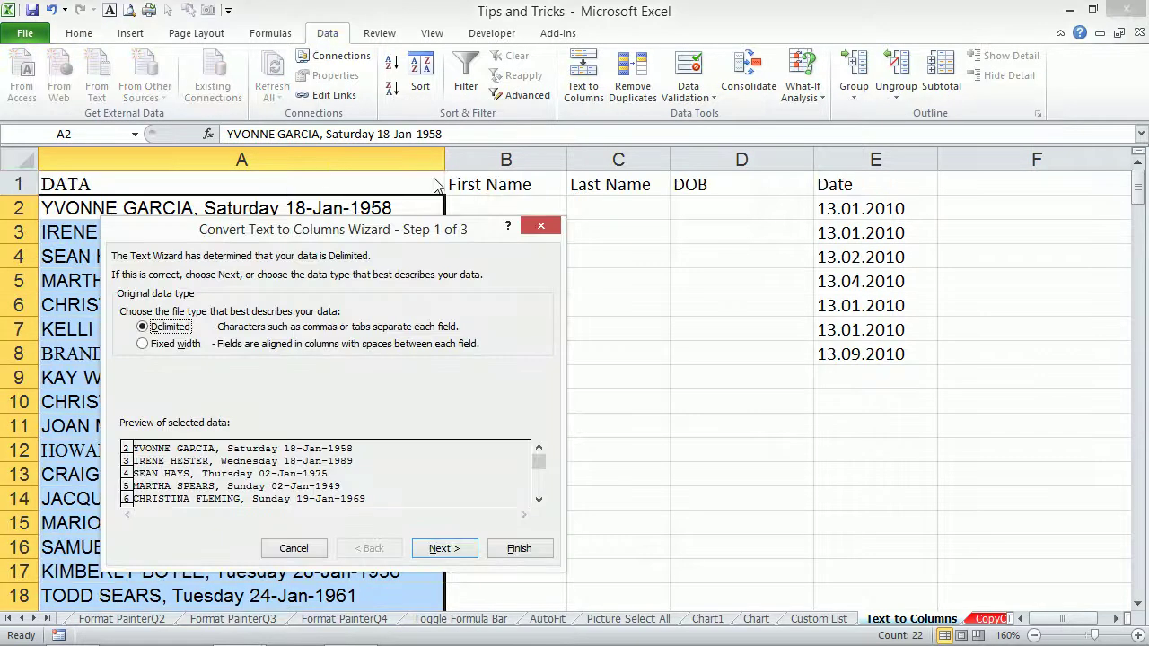
{"action": "left_click_drag", "start_coordinate": [413, 231], "coordinate": [700, 184]}
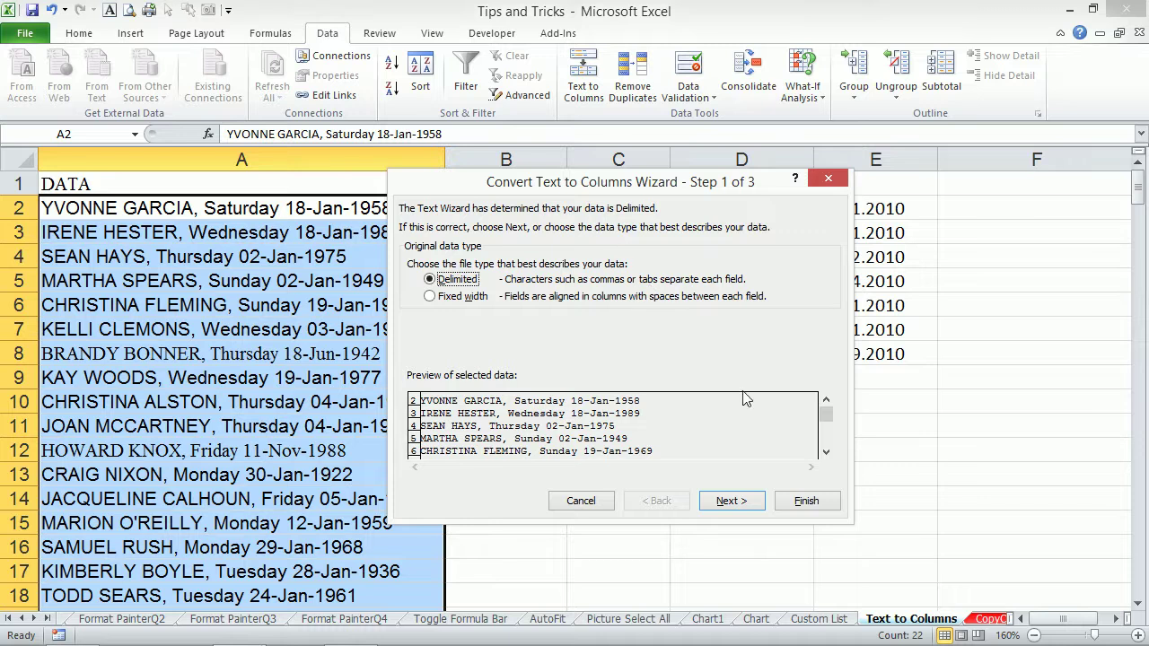
{"action": "left_click", "coordinate": [827, 179]}
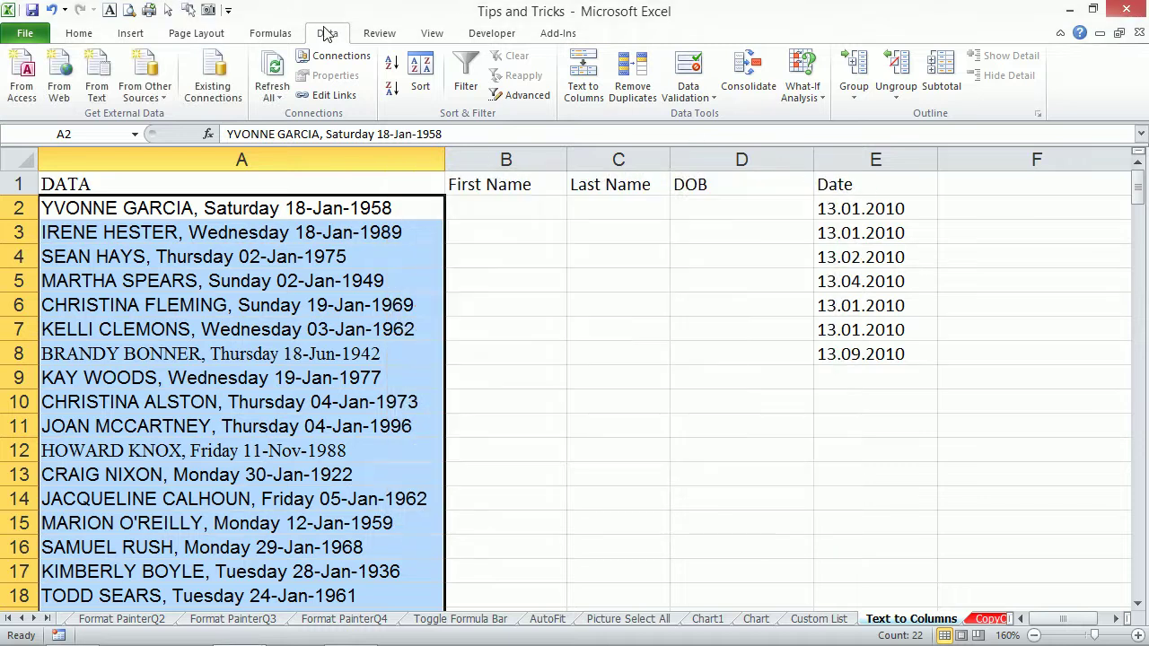
{"action": "left_click", "coordinate": [585, 86]}
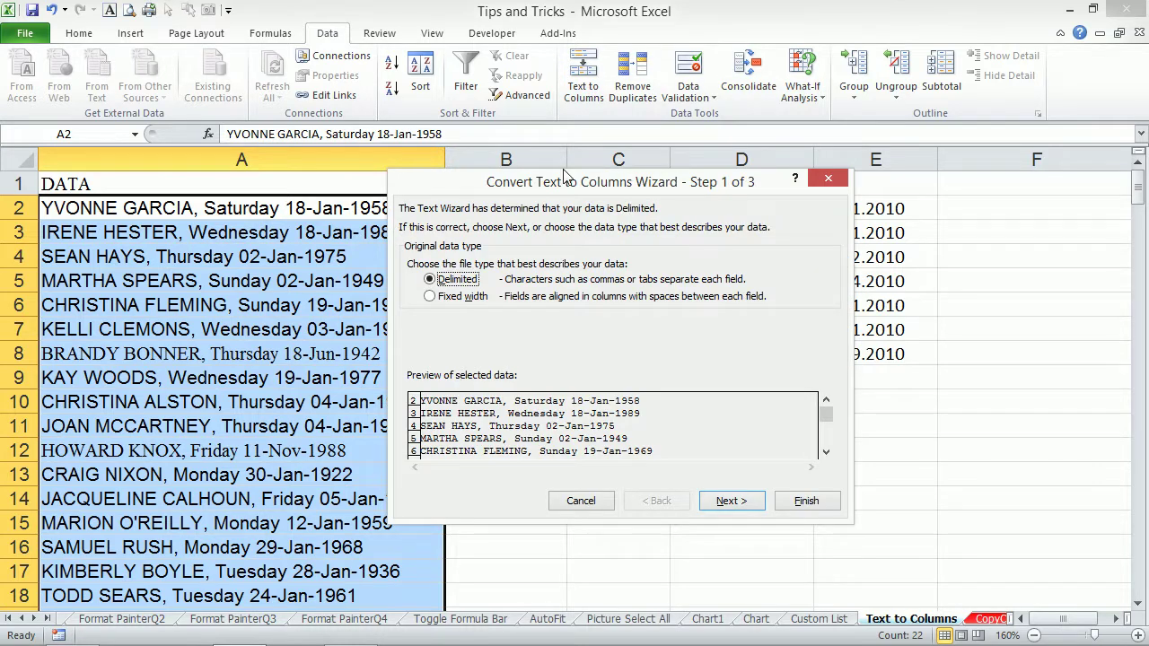
{"action": "left_click_drag", "start_coordinate": [551, 185], "coordinate": [552, 89]}
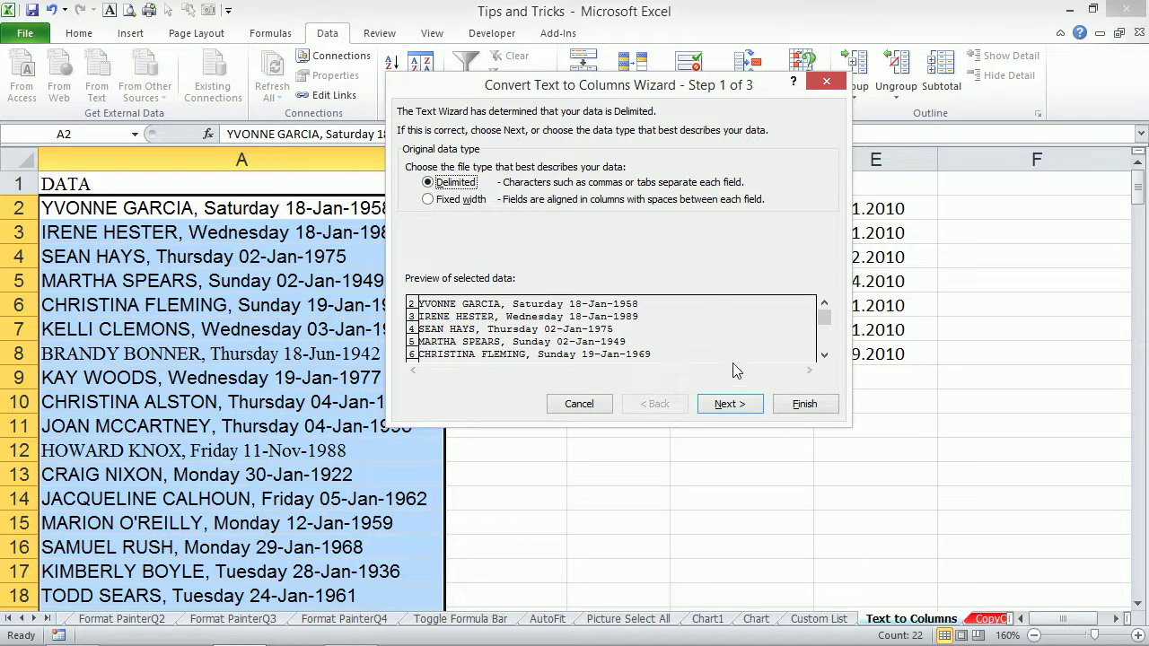
{"action": "left_click", "coordinate": [732, 404]}
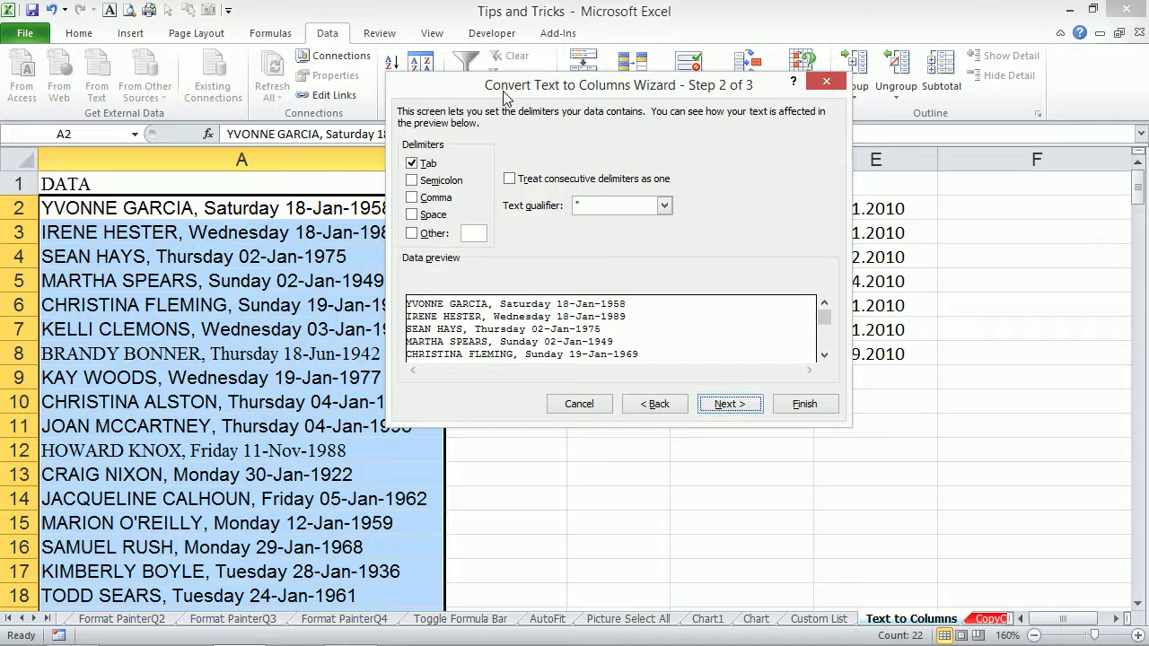
Split at the comma into destination $B$2, giving names in column B and dates in C.
{"action": "left_click_drag", "start_coordinate": [503, 95], "coordinate": [659, 69]}
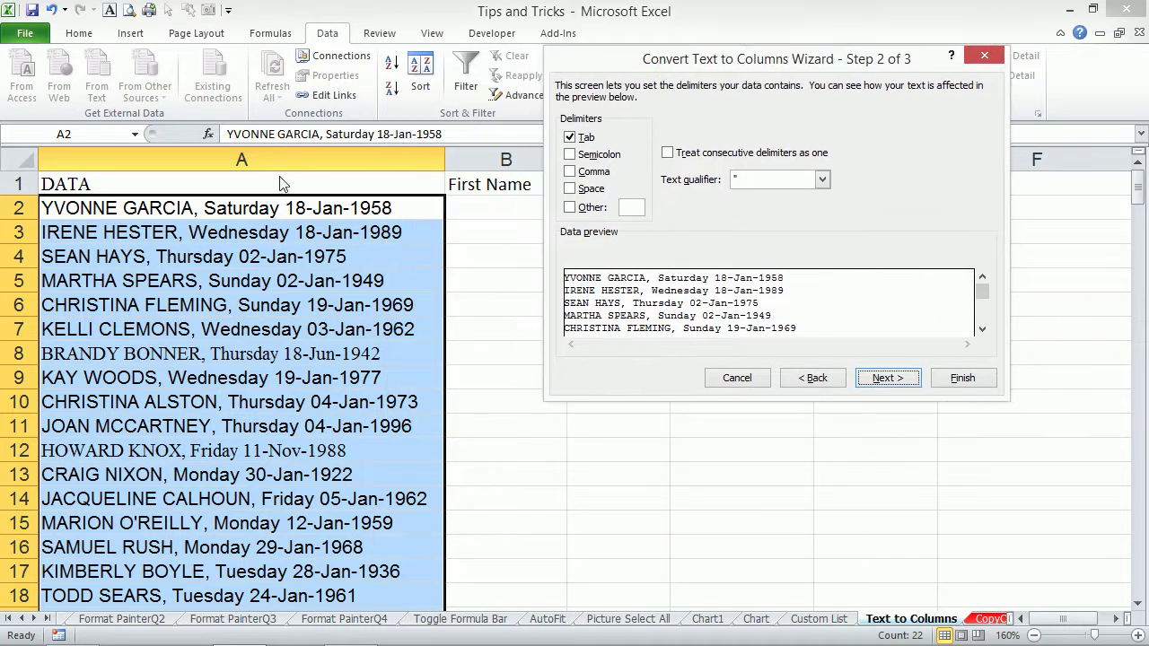
{"action": "left_click", "coordinate": [585, 176]}
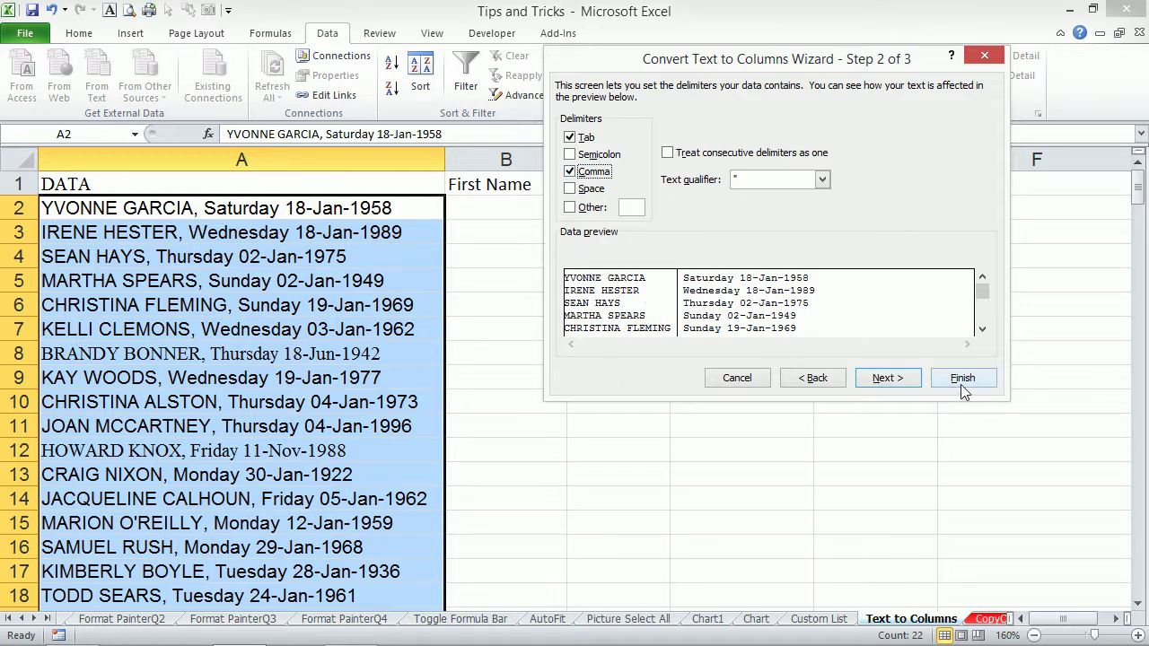
{"action": "left_click", "coordinate": [884, 378]}
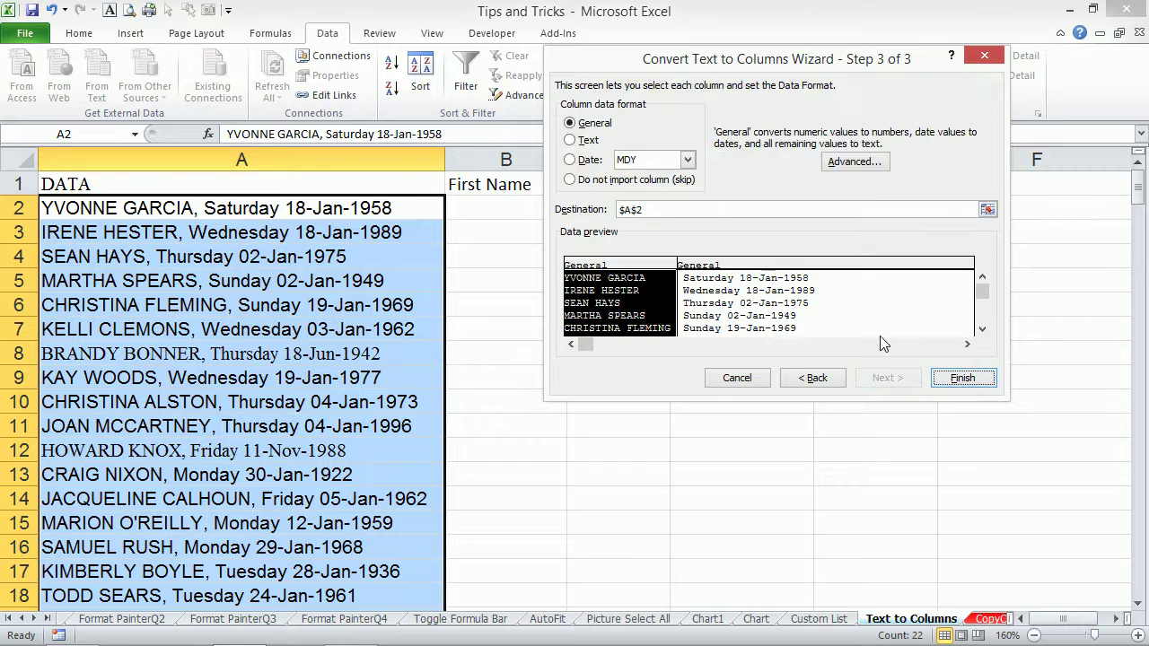
{"action": "left_click", "coordinate": [990, 205]}
{"action": "left_click", "coordinate": [477, 201]}
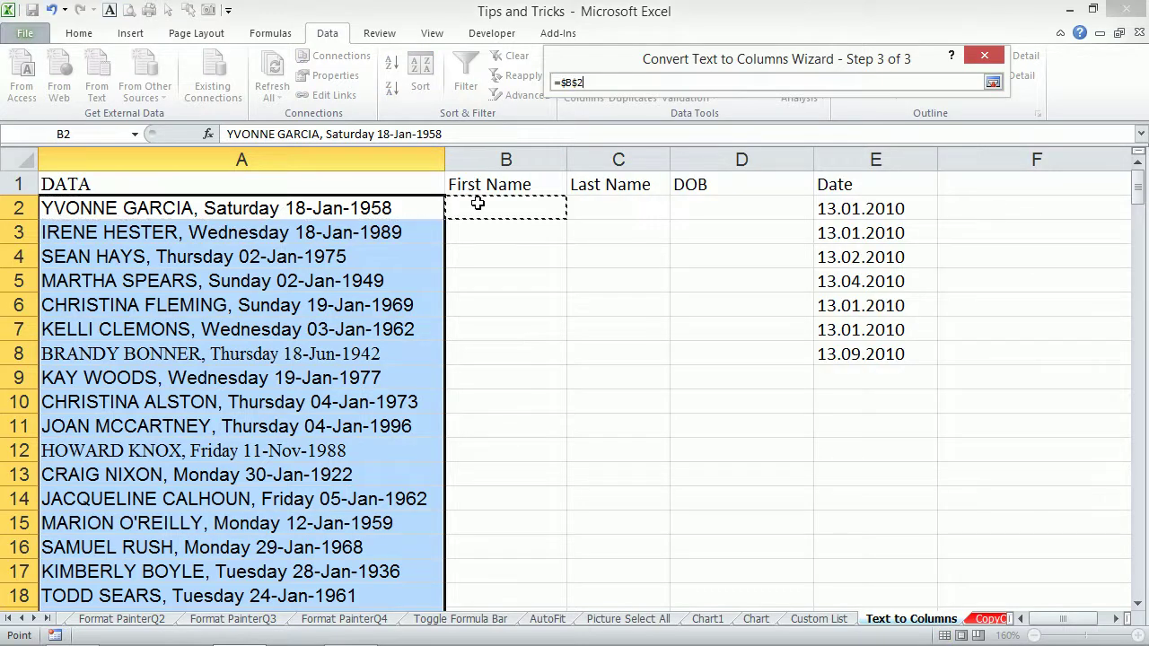
{"action": "left_click", "coordinate": [993, 82]}
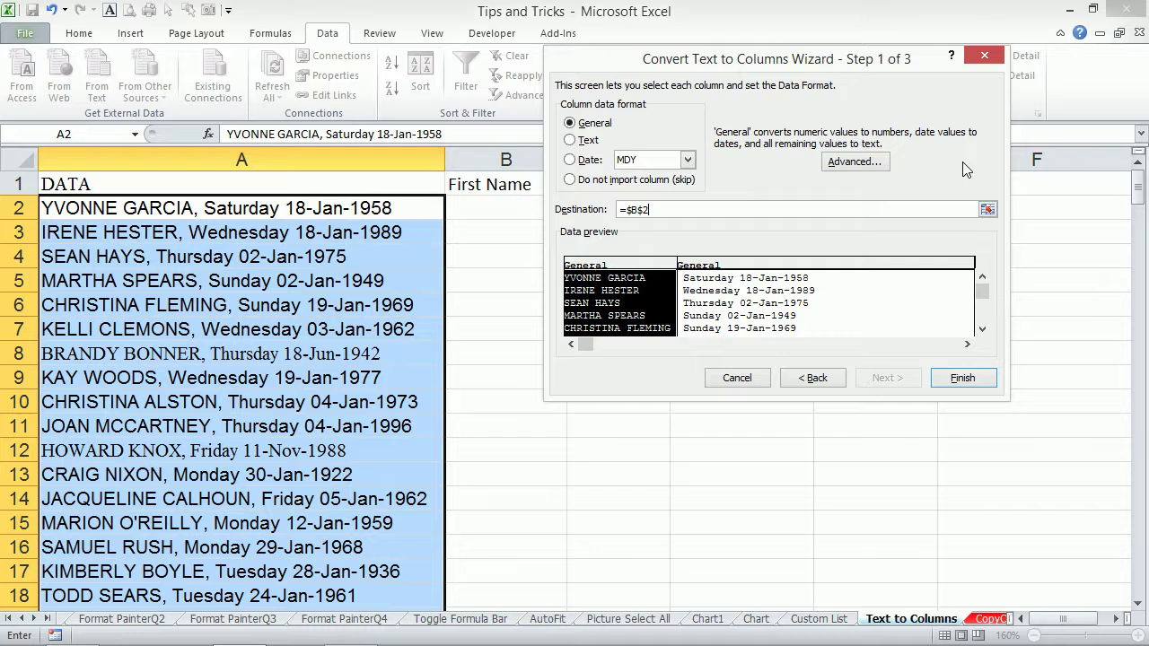
{"action": "left_click", "coordinate": [962, 380]}
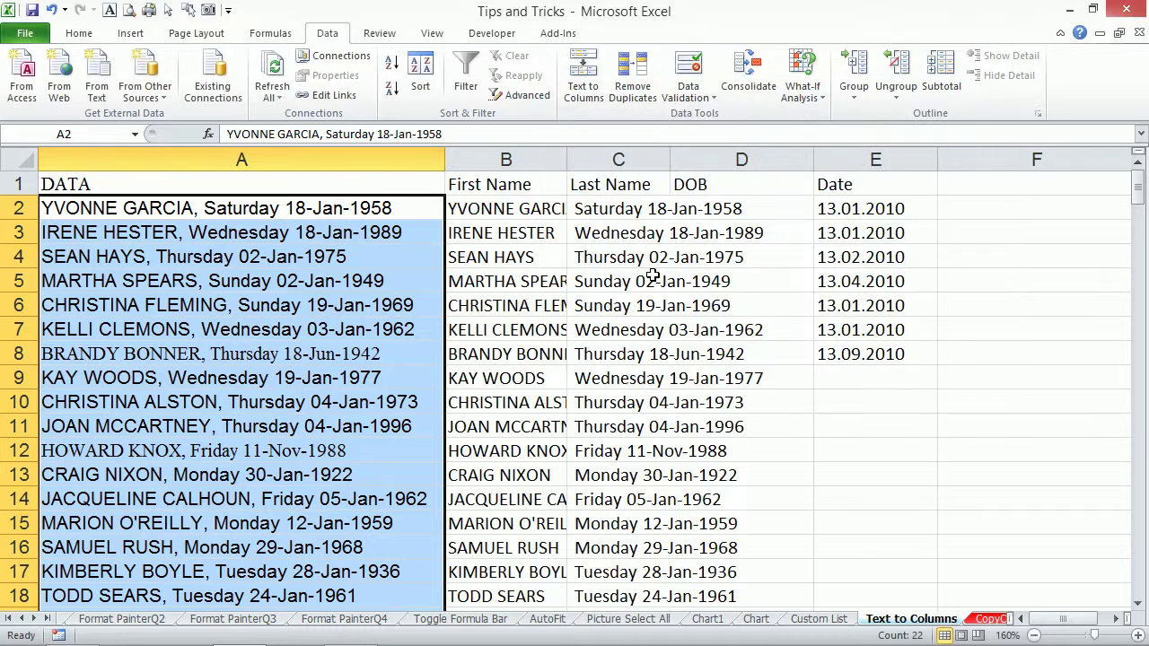
{"action": "left_click", "coordinate": [653, 208]}
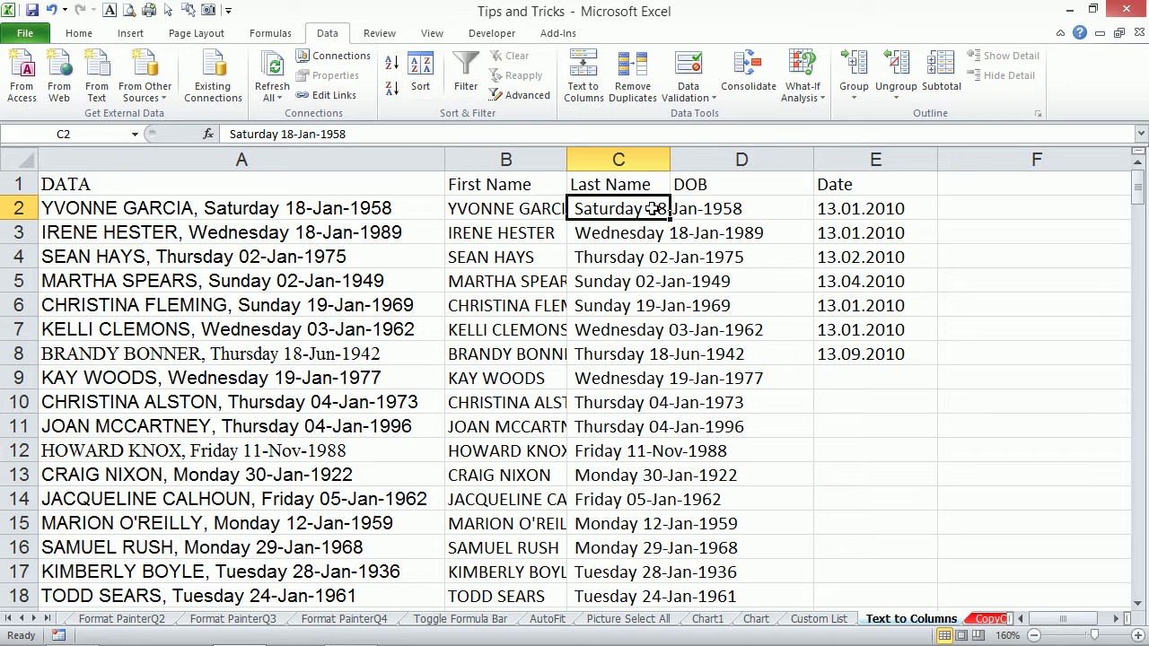
Split C2:C23 at spaces instead of commas, skipping the empty first column, so dates fill column D.
{"action": "key", "text": "ctrl+shift+Down"}
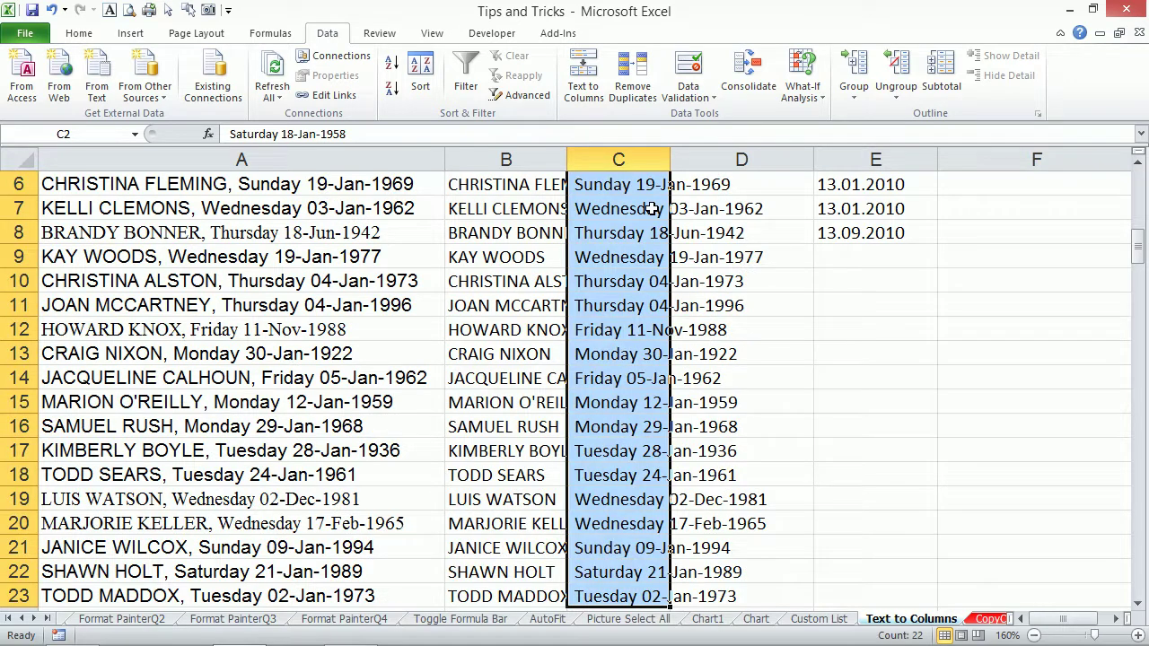
{"action": "key", "text": "alt+a"}
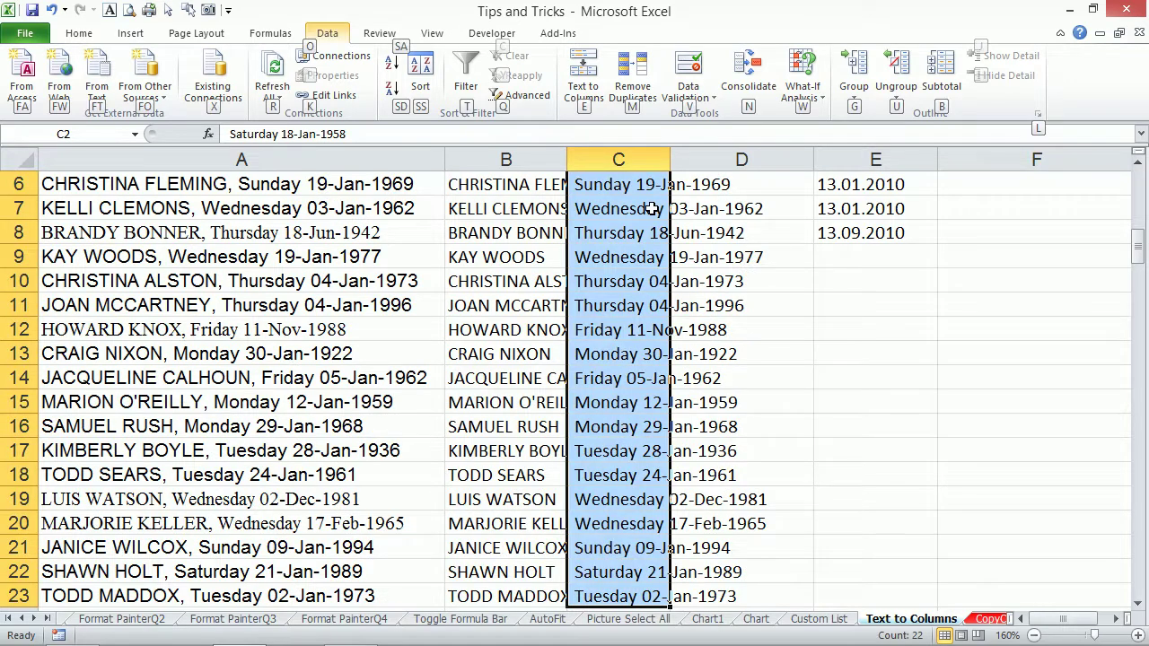
{"action": "key", "text": "e"}
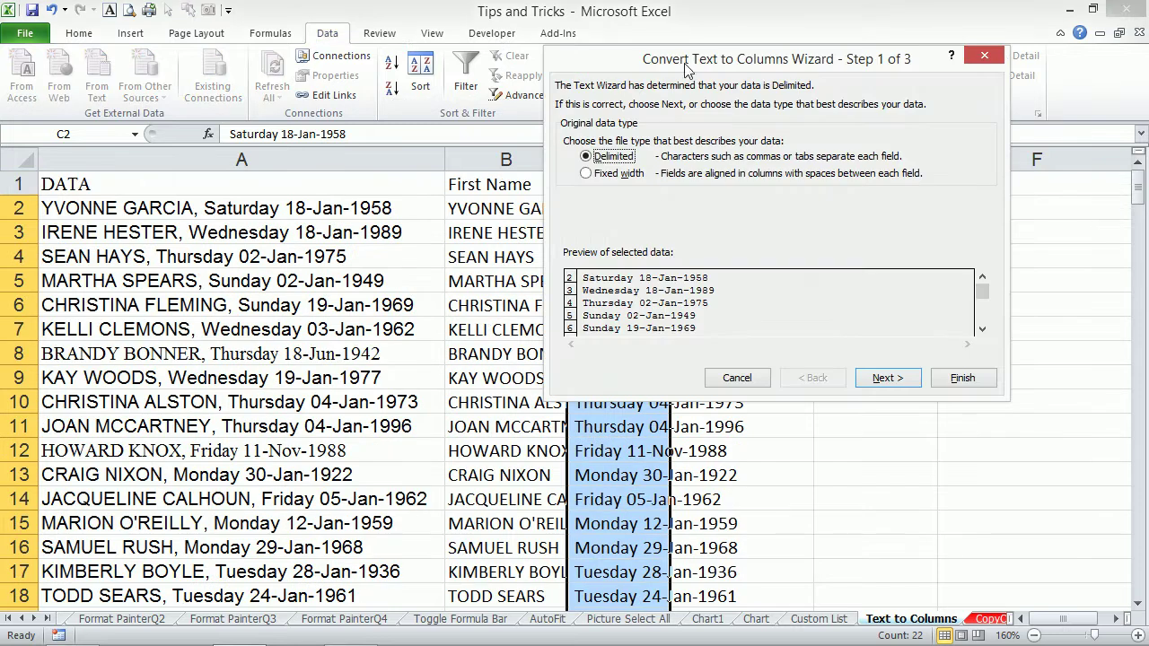
{"action": "left_click_drag", "start_coordinate": [701, 60], "coordinate": [242, 41]}
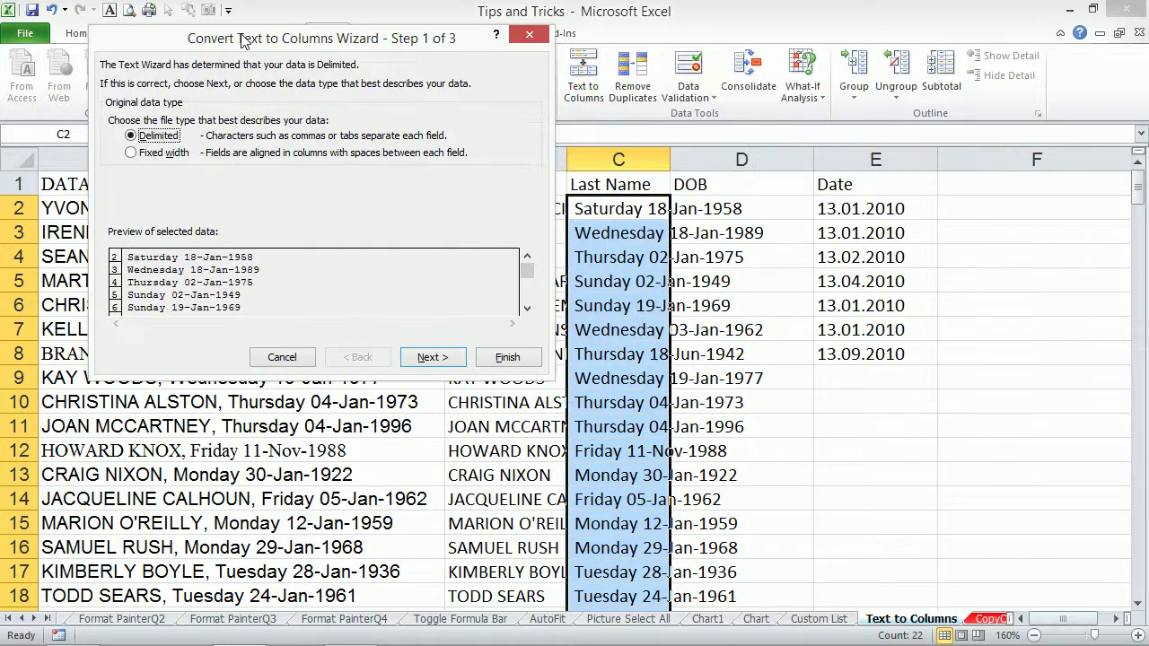
{"action": "left_click", "coordinate": [431, 357]}
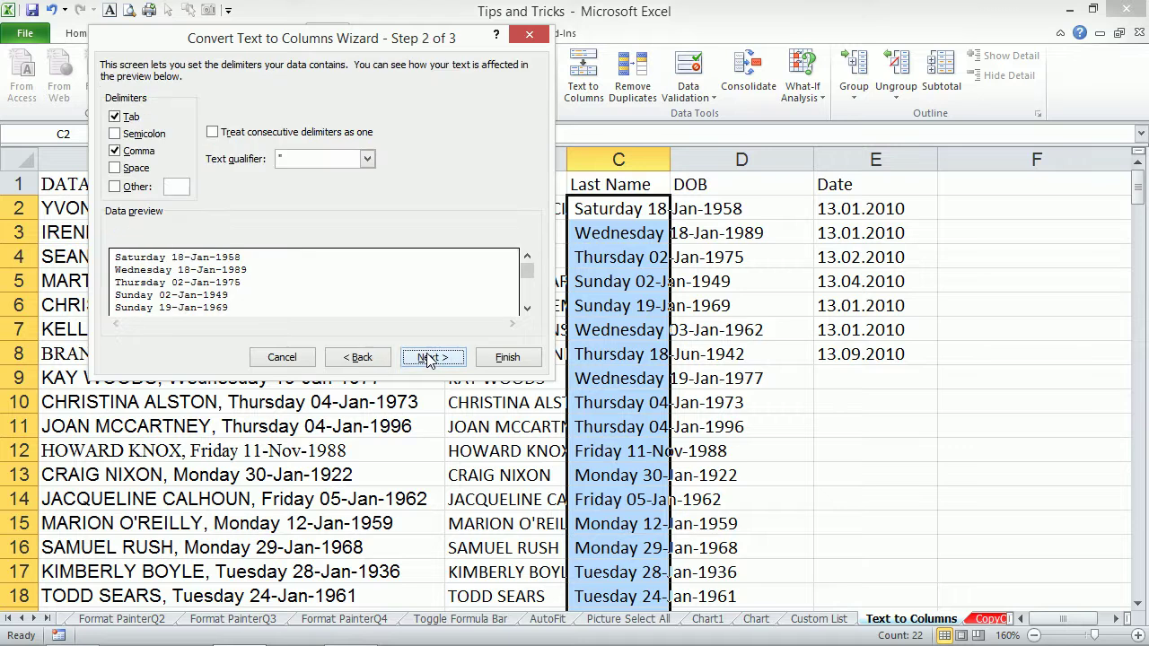
{"action": "left_click", "coordinate": [115, 168]}
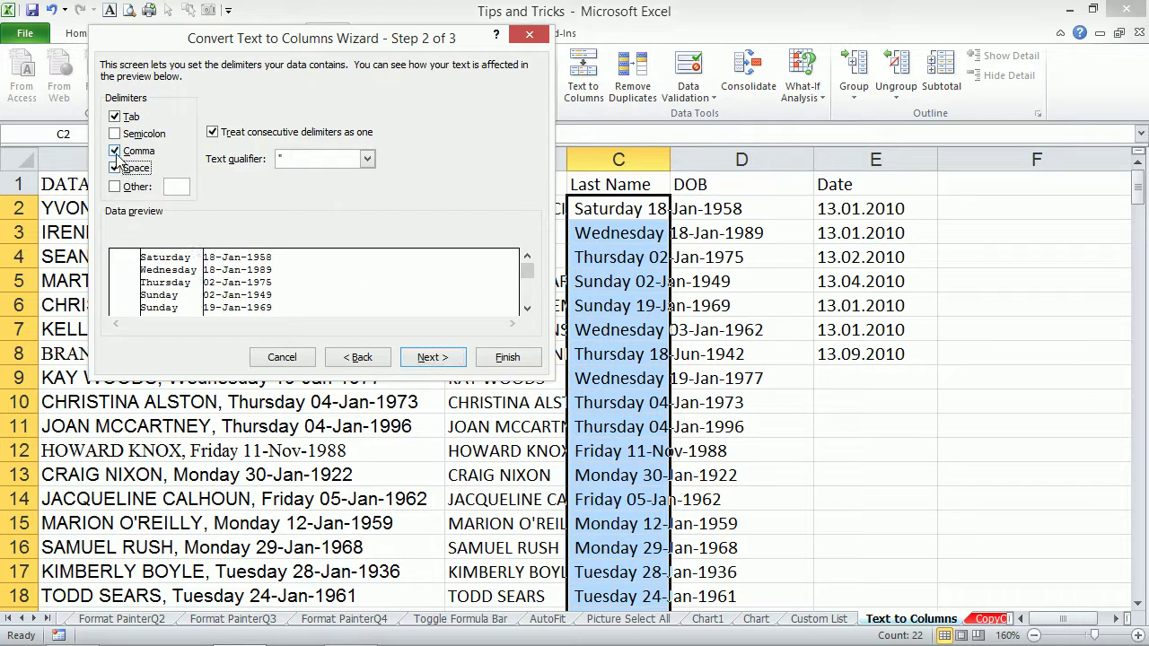
{"action": "left_click", "coordinate": [115, 152]}
{"action": "left_click_drag", "start_coordinate": [325, 38], "coordinate": [281, 37]}
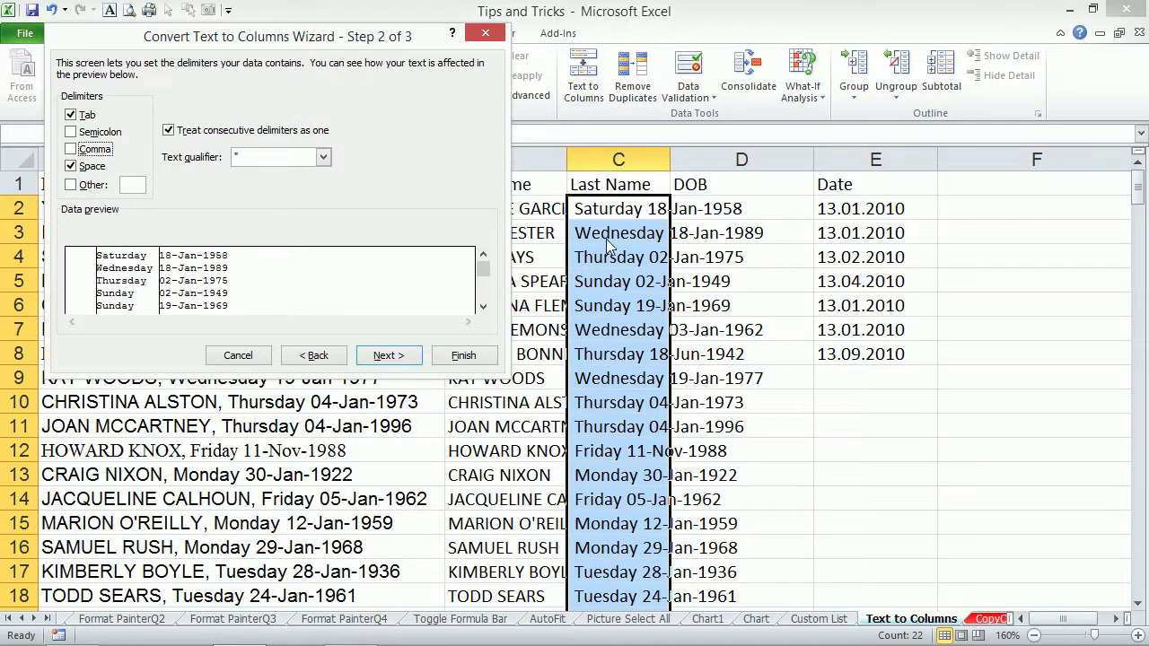
{"action": "left_click", "coordinate": [388, 356]}
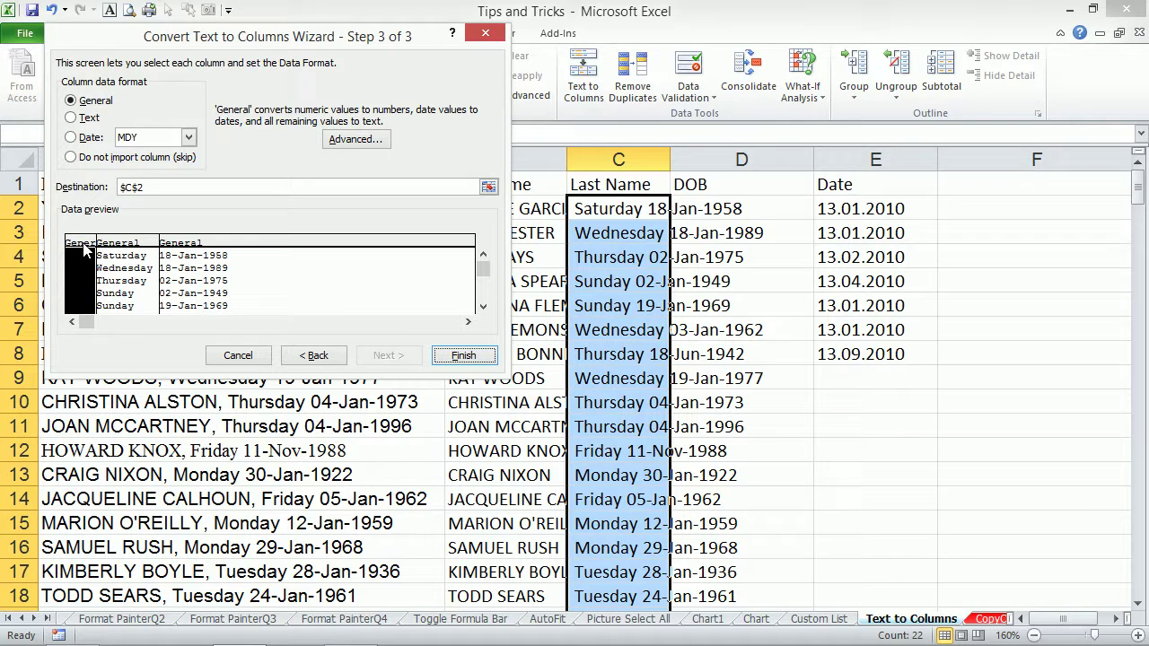
{"action": "left_click", "coordinate": [77, 158]}
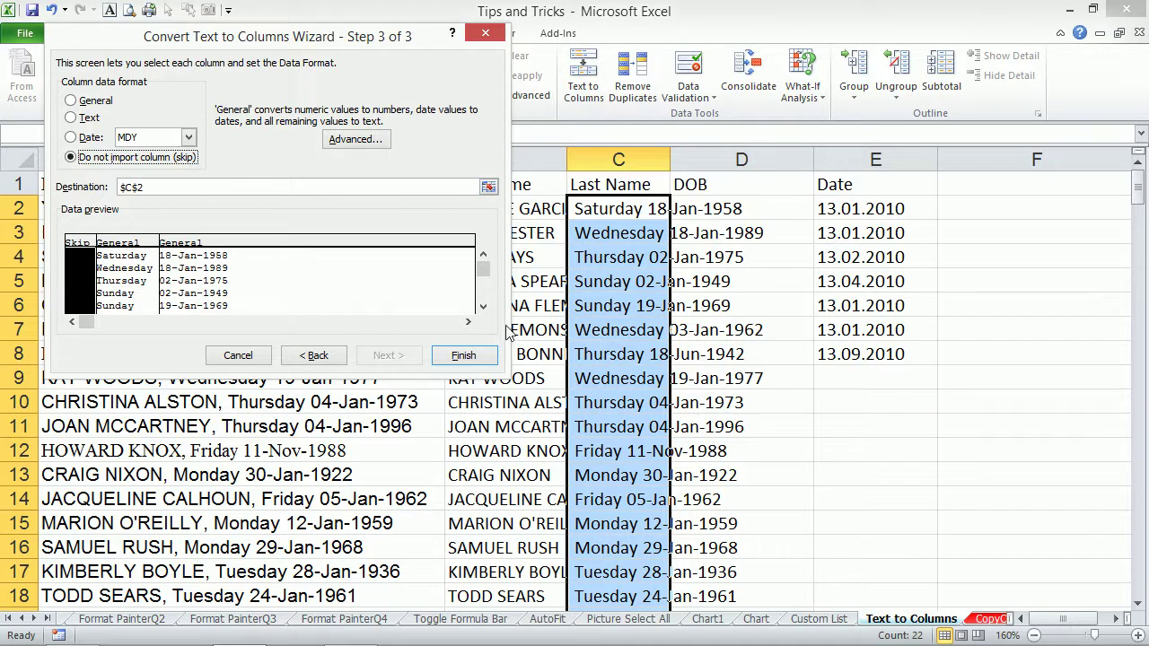
{"action": "left_click", "coordinate": [462, 357]}
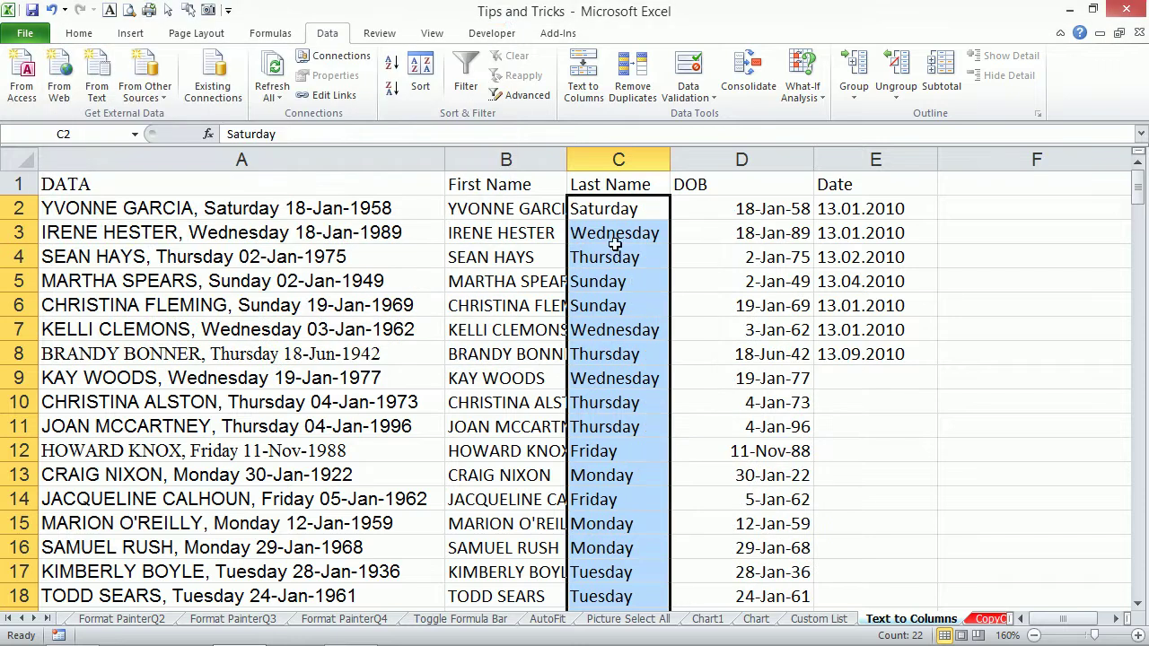
Check the weekdays in column C, the dates in D2 and the Date value in E2.
{"action": "left_click", "coordinate": [626, 208]}
{"action": "left_click", "coordinate": [702, 205]}
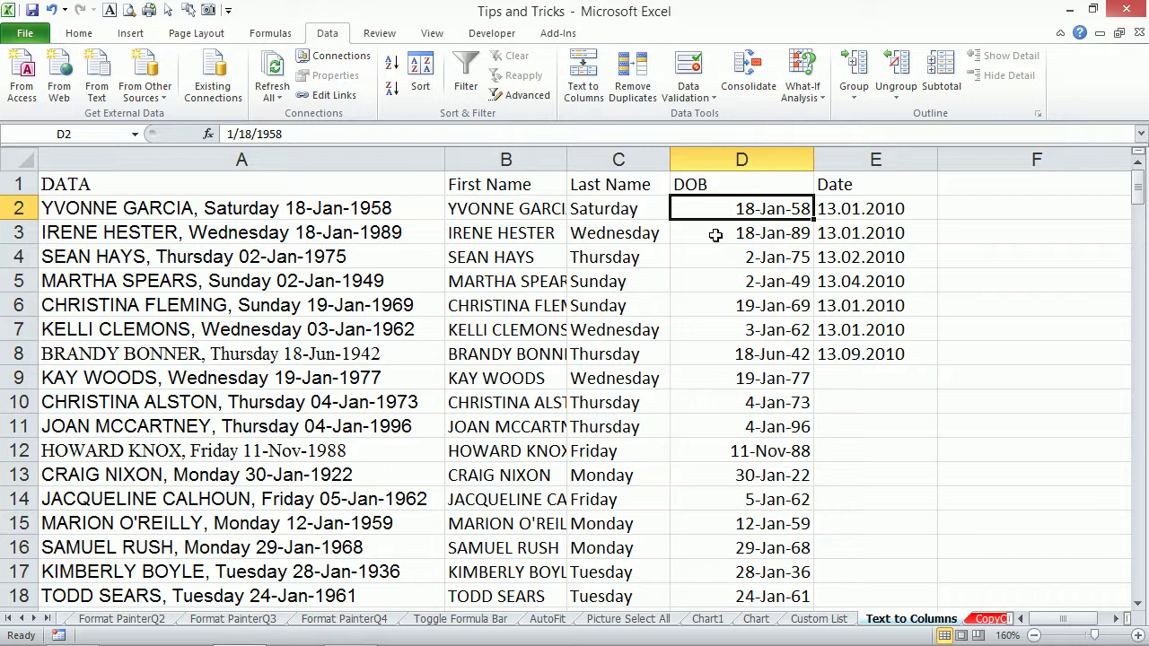
{"action": "left_click", "coordinate": [637, 208]}
{"action": "left_click", "coordinate": [639, 232]}
{"action": "left_click", "coordinate": [639, 262]}
{"action": "left_click", "coordinate": [639, 296]}
{"action": "left_click", "coordinate": [639, 279]}
{"action": "scroll", "coordinate": [640, 288], "scroll_direction": "down", "scroll_amount": 5}
{"action": "scroll", "coordinate": [643, 293], "scroll_direction": "up", "scroll_amount": 5}
{"action": "scroll", "coordinate": [642, 293], "scroll_direction": "down", "scroll_amount": 10}
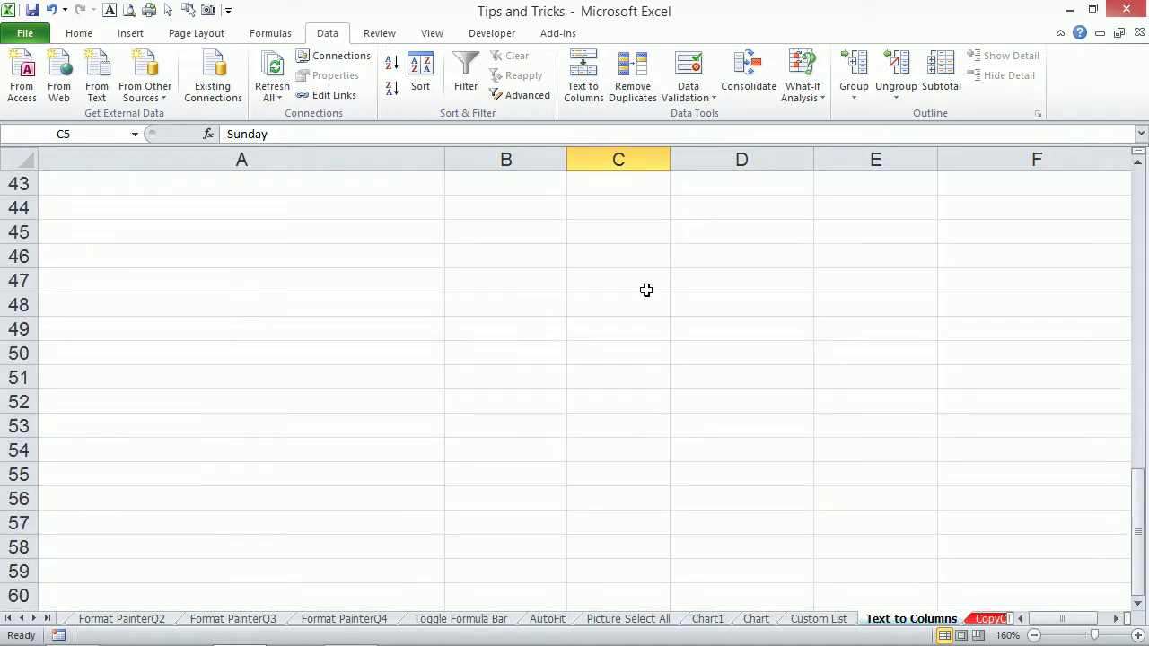
{"action": "scroll", "coordinate": [646, 290], "scroll_direction": "up", "scroll_amount": 2}
{"action": "scroll", "coordinate": [646, 288], "scroll_direction": "up", "scroll_amount": 10}
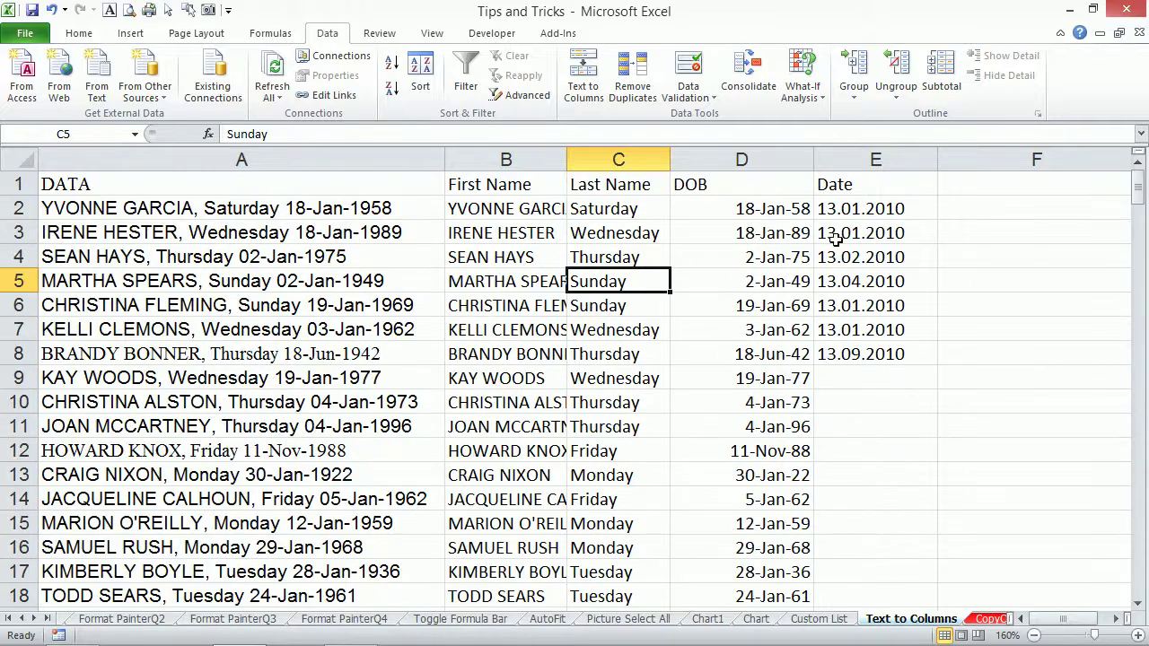
{"action": "left_click", "coordinate": [852, 212]}
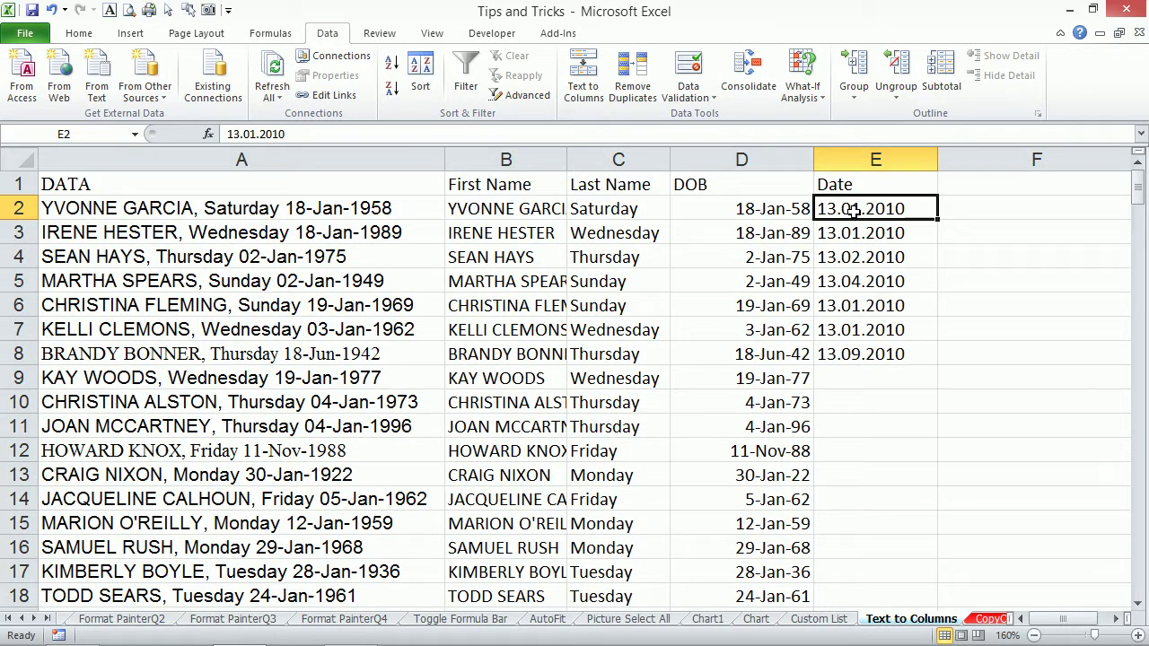
Zoom to the selected E1:F10 date cells, then inspect E2's contents in the formula bar.
{"action": "left_click", "coordinate": [1114, 618]}
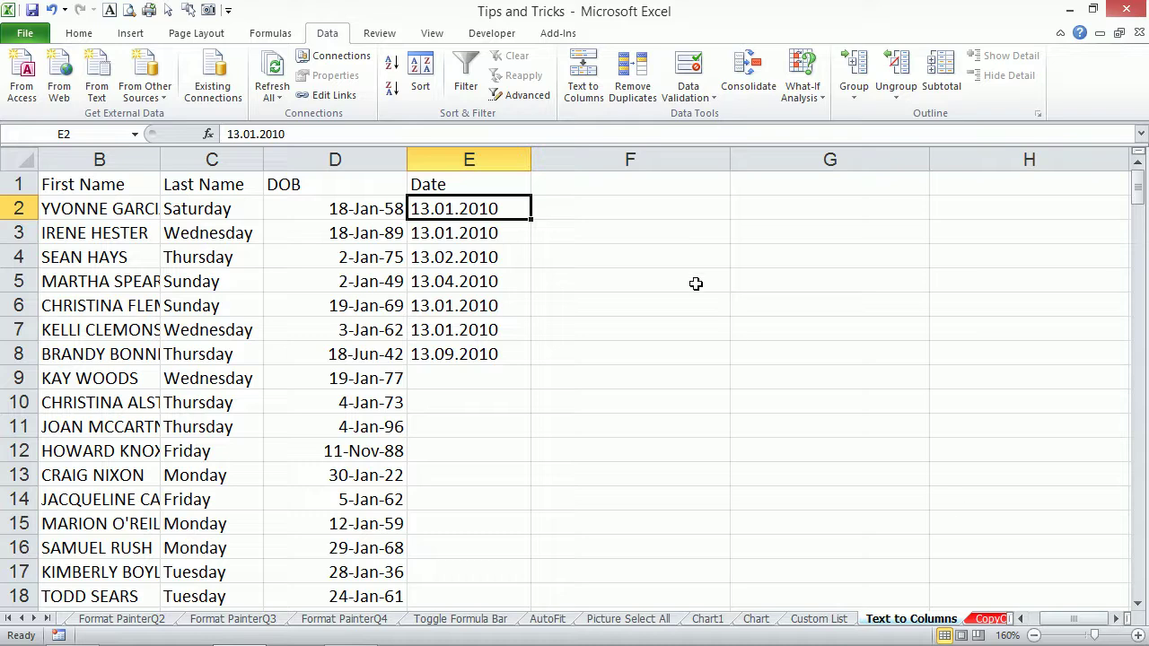
{"action": "left_click_drag", "start_coordinate": [453, 180], "coordinate": [734, 408]}
{"action": "key", "text": "alt"}
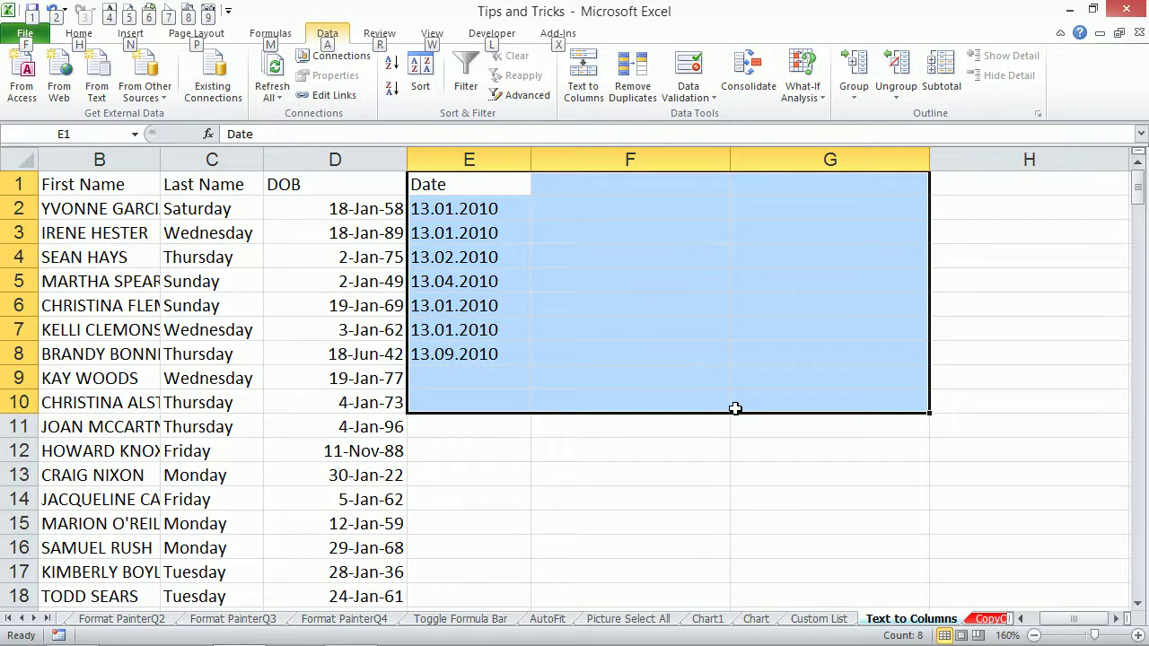
{"action": "key", "text": "w"}
{"action": "key", "text": "g"}
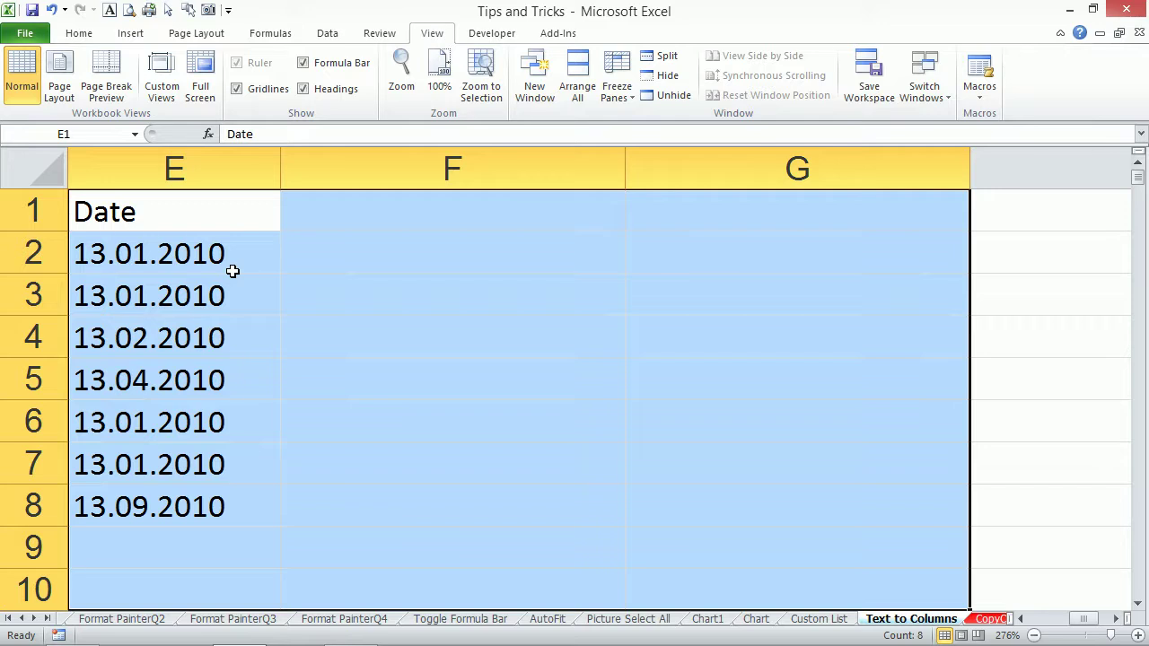
{"action": "left_click", "coordinate": [189, 259]}
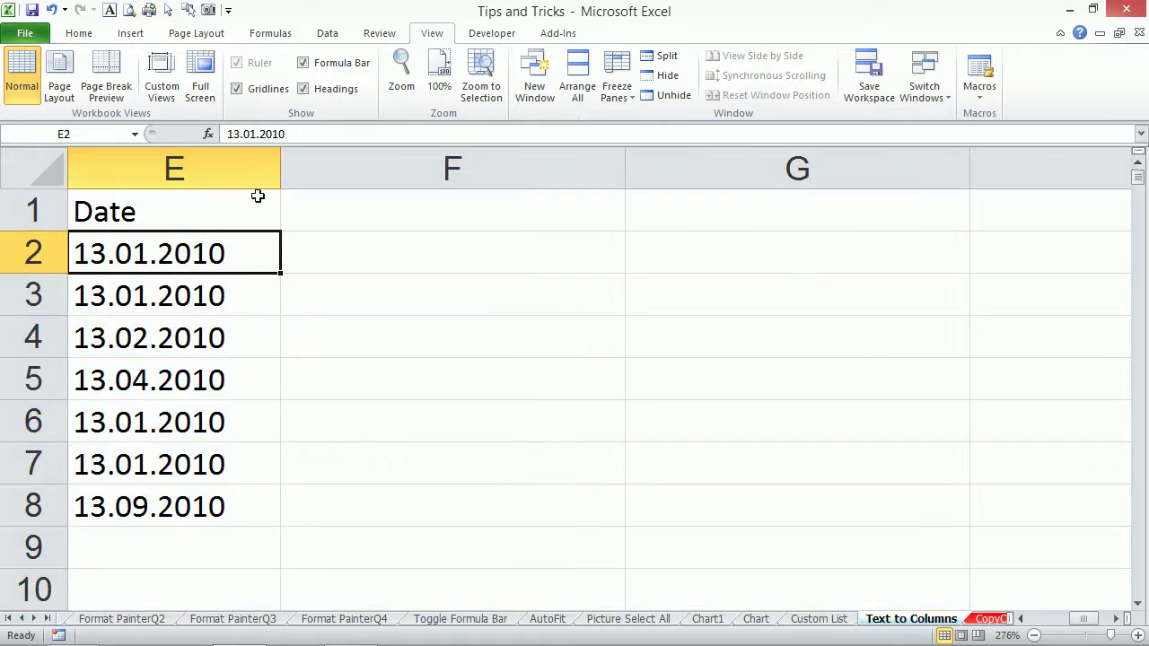
{"action": "left_click", "coordinate": [241, 133]}
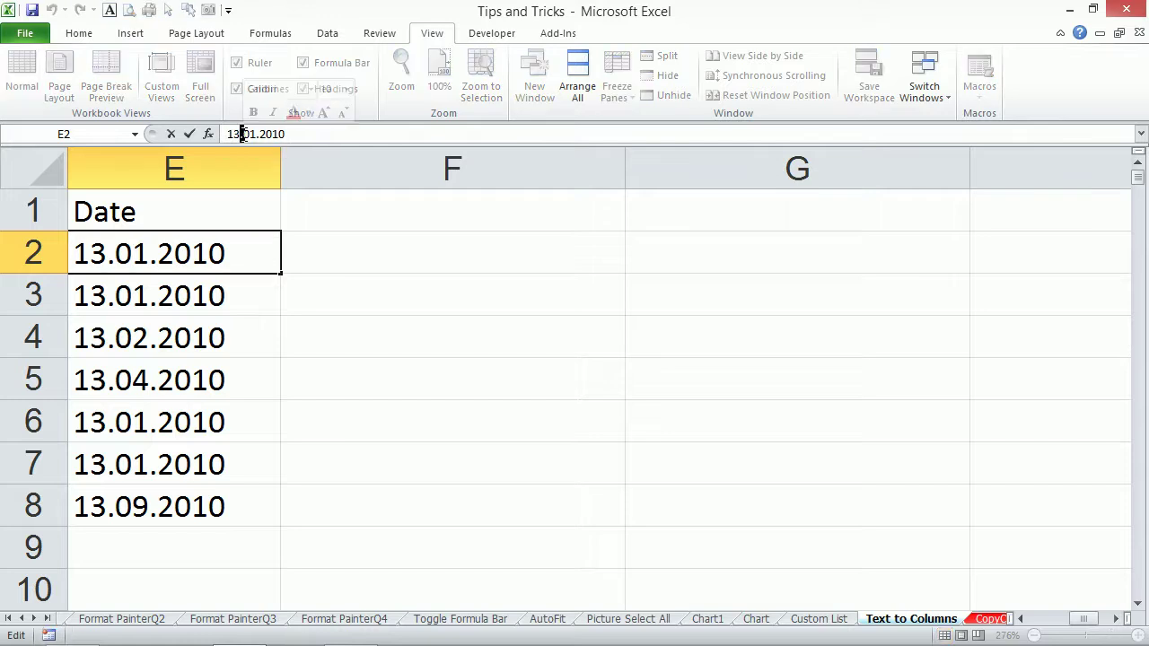
Replace every '.' with '/' in E2:E8, turning 13.01.2010 into 13/01/2010.
{"action": "left_click_drag", "start_coordinate": [190, 253], "coordinate": [205, 511]}
{"action": "key", "text": "ctrl+h"}
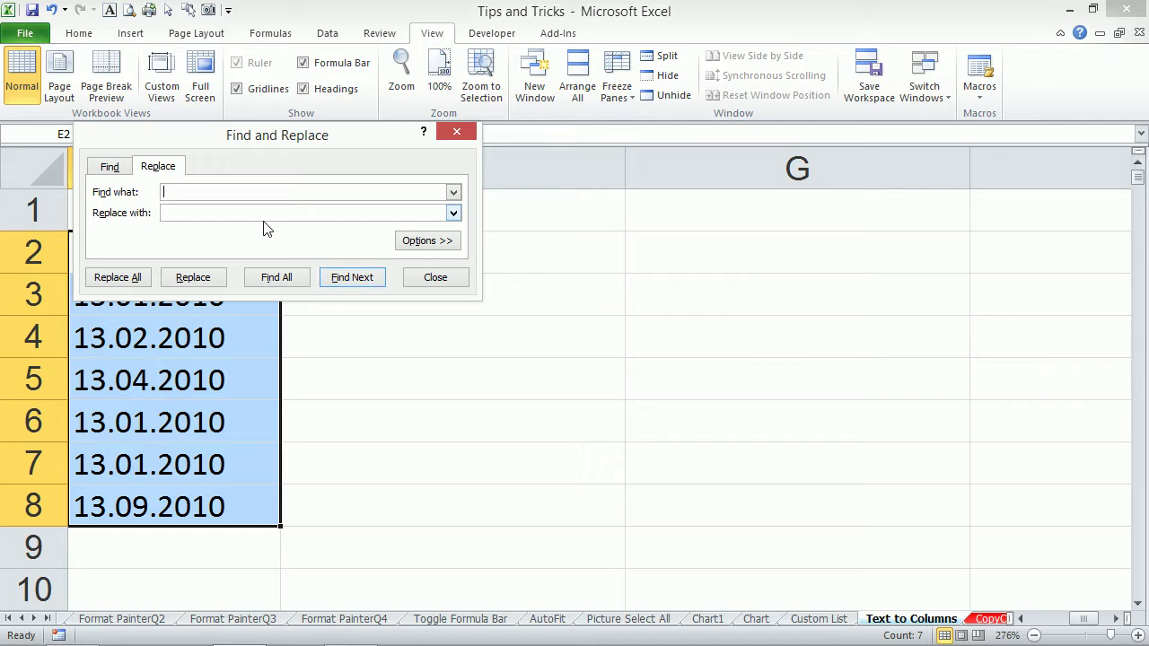
{"action": "type", "text": "."}
{"action": "left_click", "coordinate": [245, 213]}
{"action": "type", "text": "/"}
{"action": "left_click", "coordinate": [124, 278]}
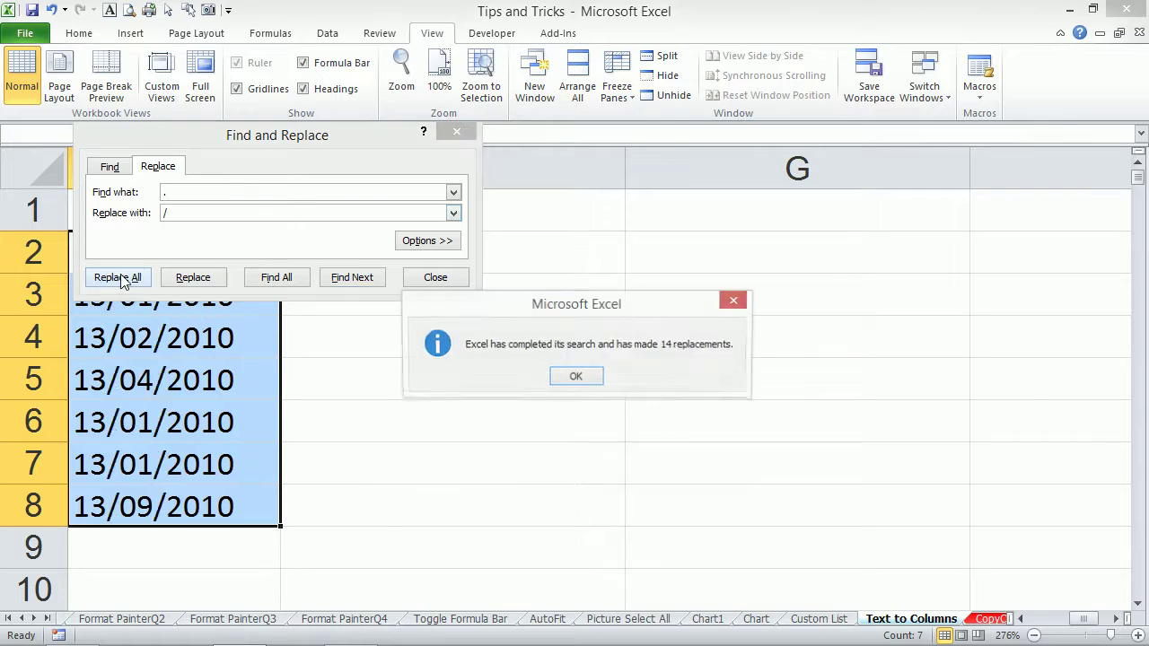
{"action": "left_click", "coordinate": [584, 377]}
{"action": "left_click", "coordinate": [439, 277]}
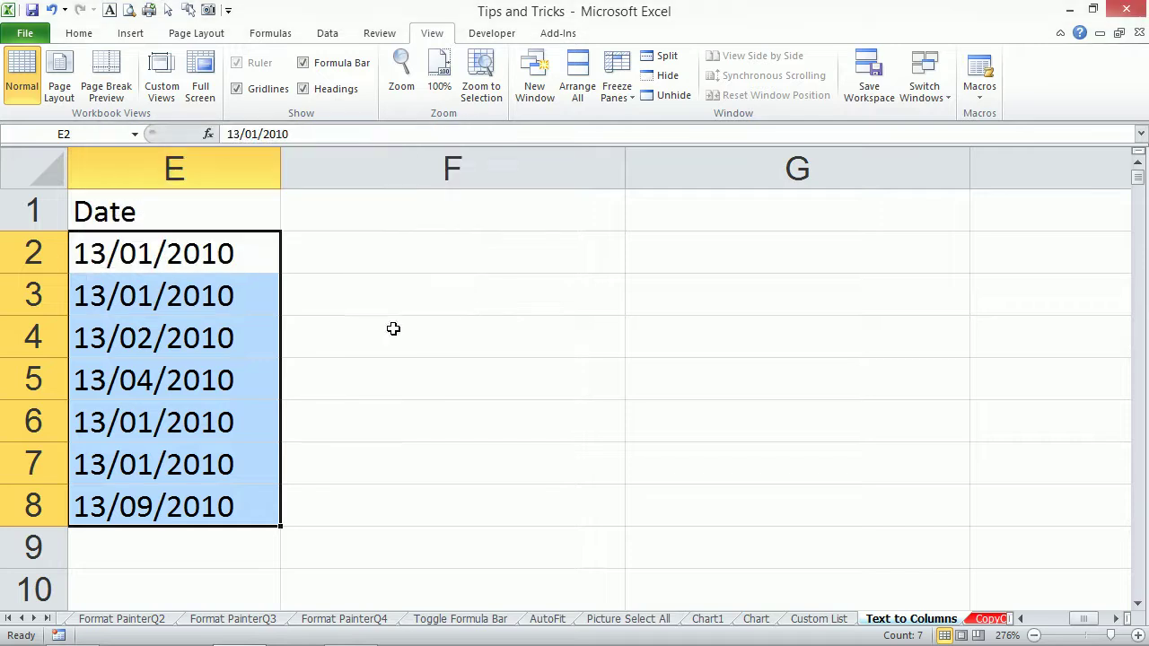
Try the 14-Mar-01 date format on the dates, then undo the dot-to-slash replacement.
{"action": "key", "text": "ctrl+1"}
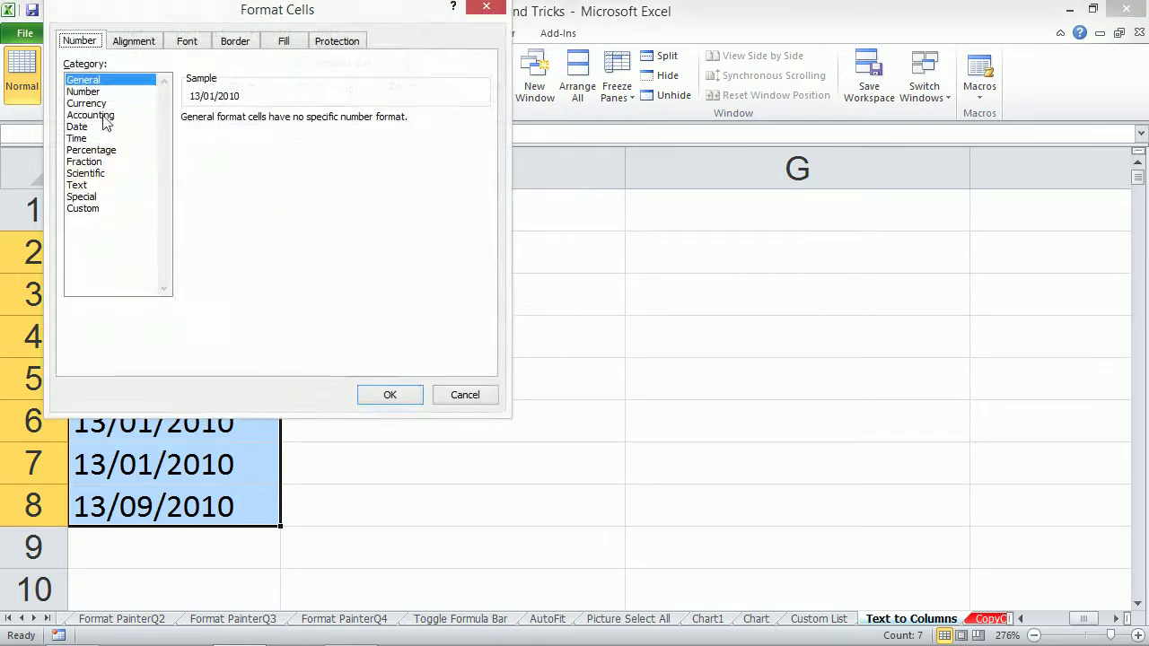
{"action": "left_click", "coordinate": [78, 129]}
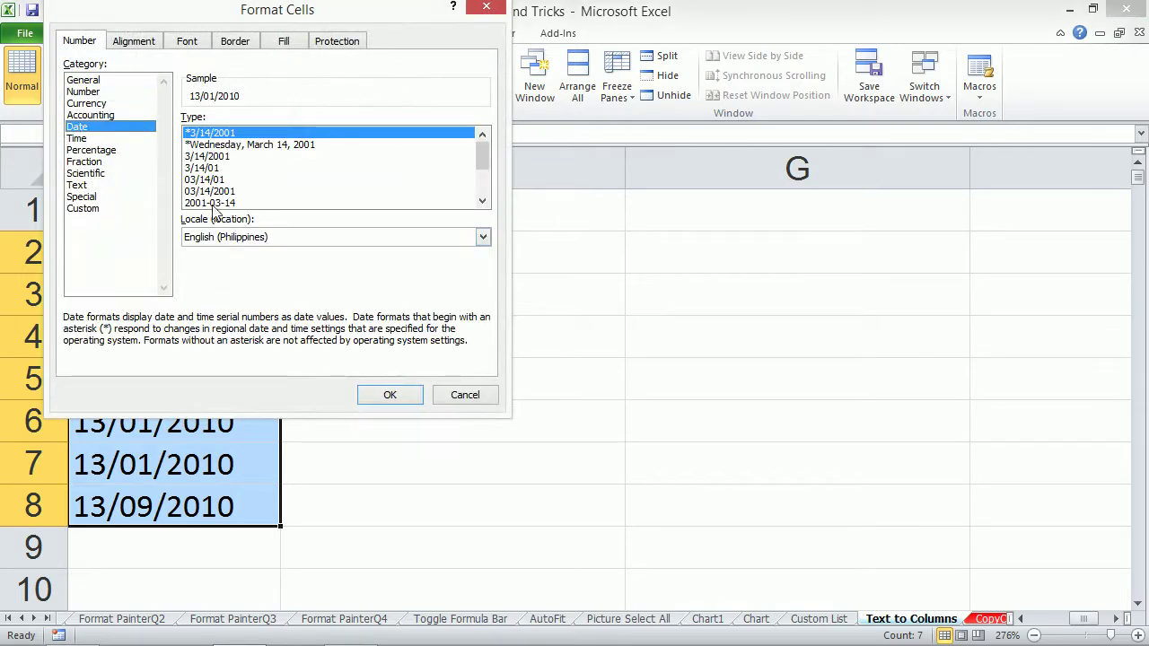
{"action": "left_click", "coordinate": [211, 192]}
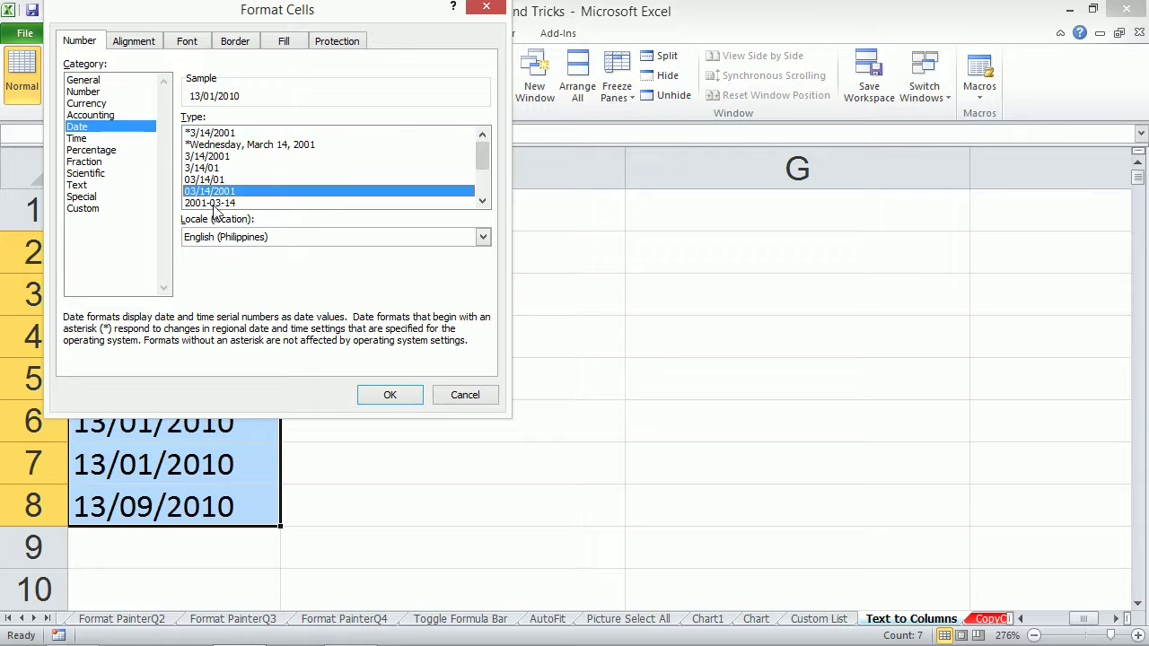
{"action": "left_click", "coordinate": [483, 201]}
{"action": "left_click", "coordinate": [483, 201]}
{"action": "left_click", "coordinate": [483, 201]}
{"action": "left_click", "coordinate": [215, 194]}
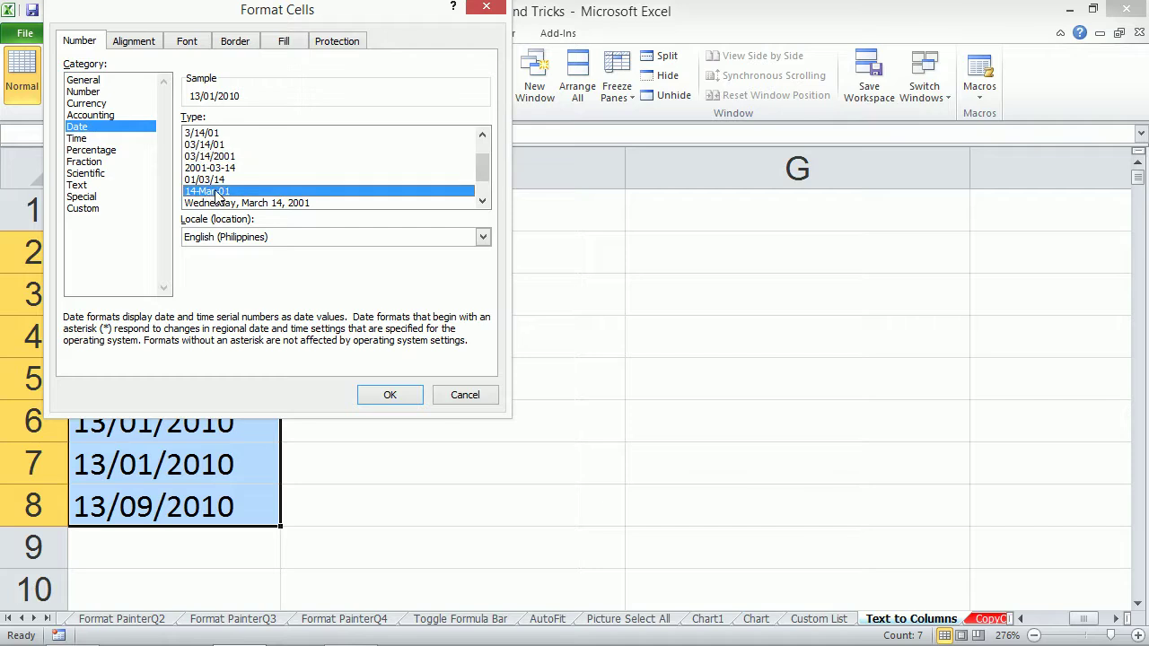
{"action": "left_click", "coordinate": [390, 395]}
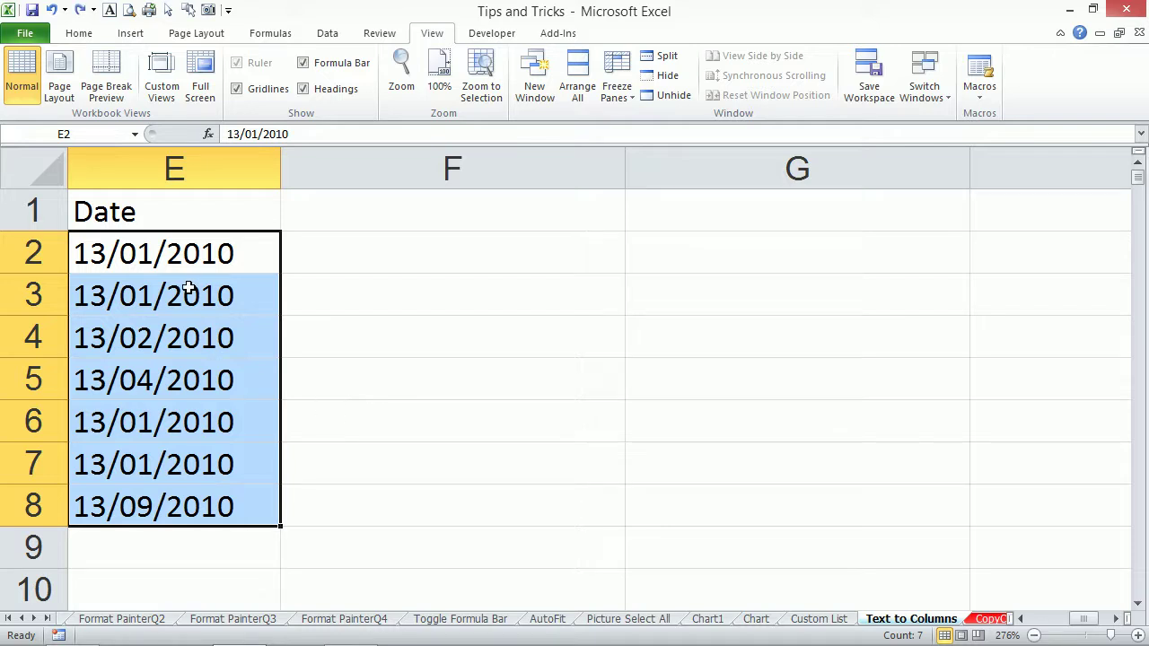
{"action": "key", "text": "ctrl+z"}
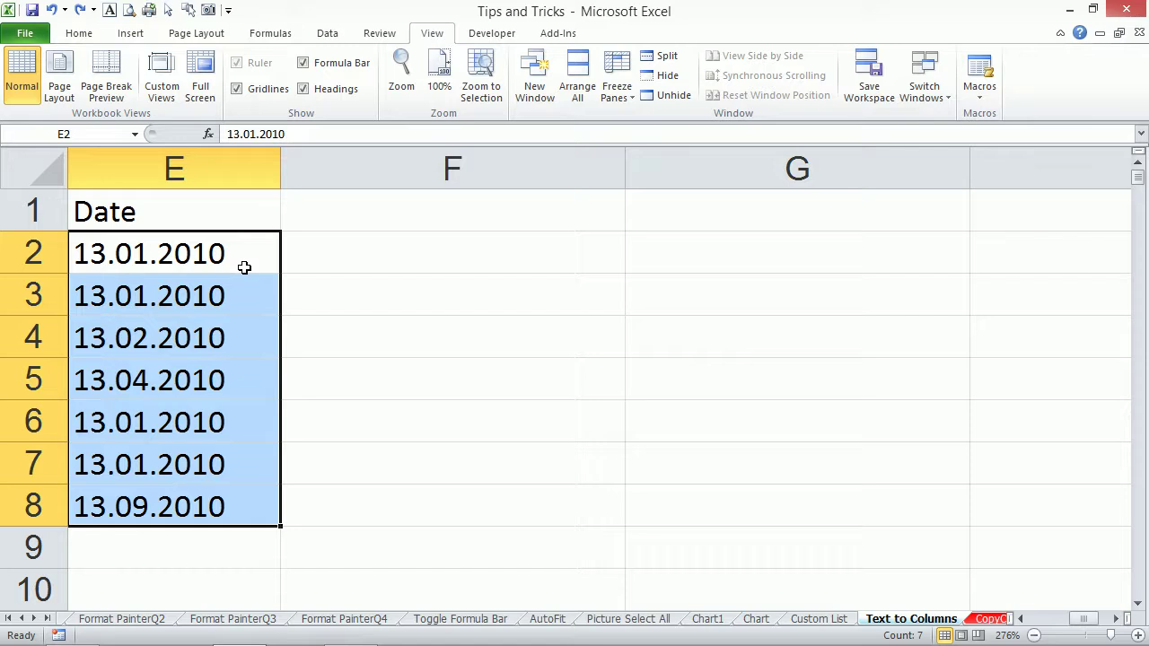
Run Text to Columns on E2:E8 with column format Date set to DMY, giving 1/13/2010-style dates.
{"action": "key", "text": "alt+a"}
{"action": "key", "text": "e"}
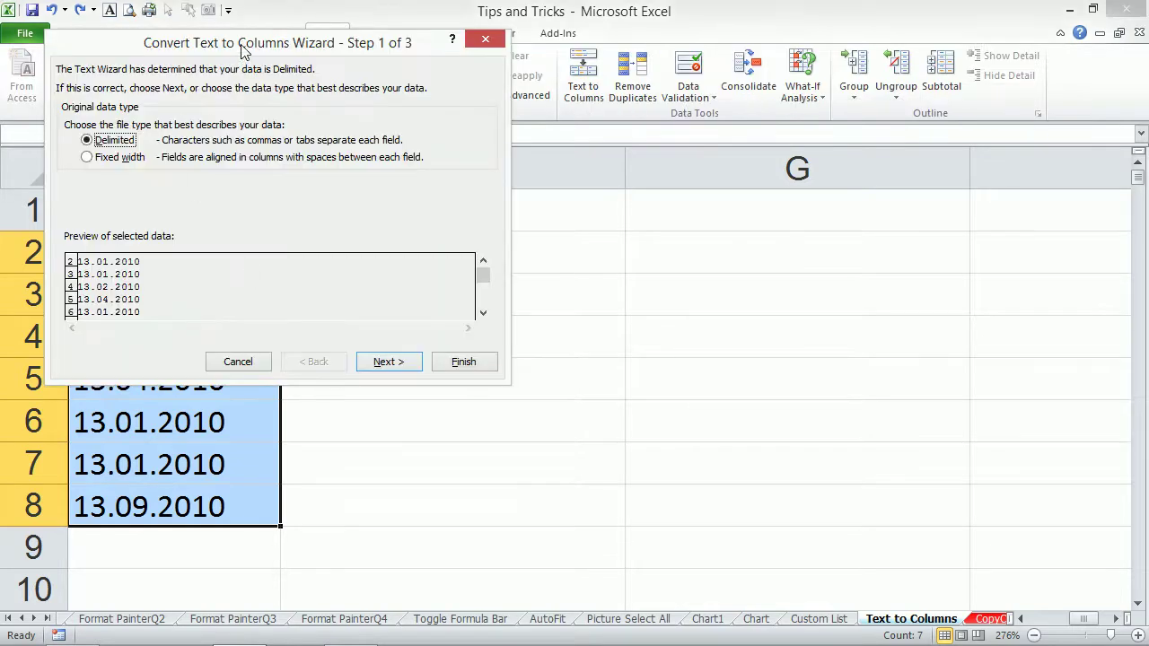
{"action": "left_click_drag", "start_coordinate": [241, 49], "coordinate": [604, 30]}
{"action": "left_click", "coordinate": [756, 341]}
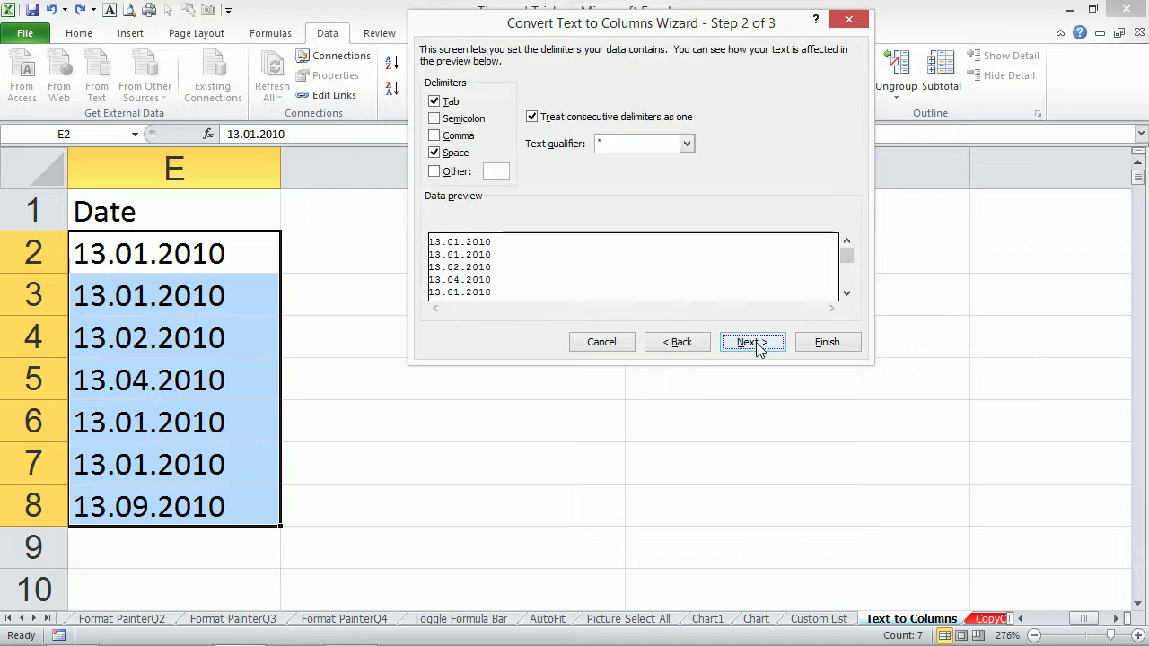
{"action": "left_click", "coordinate": [757, 343]}
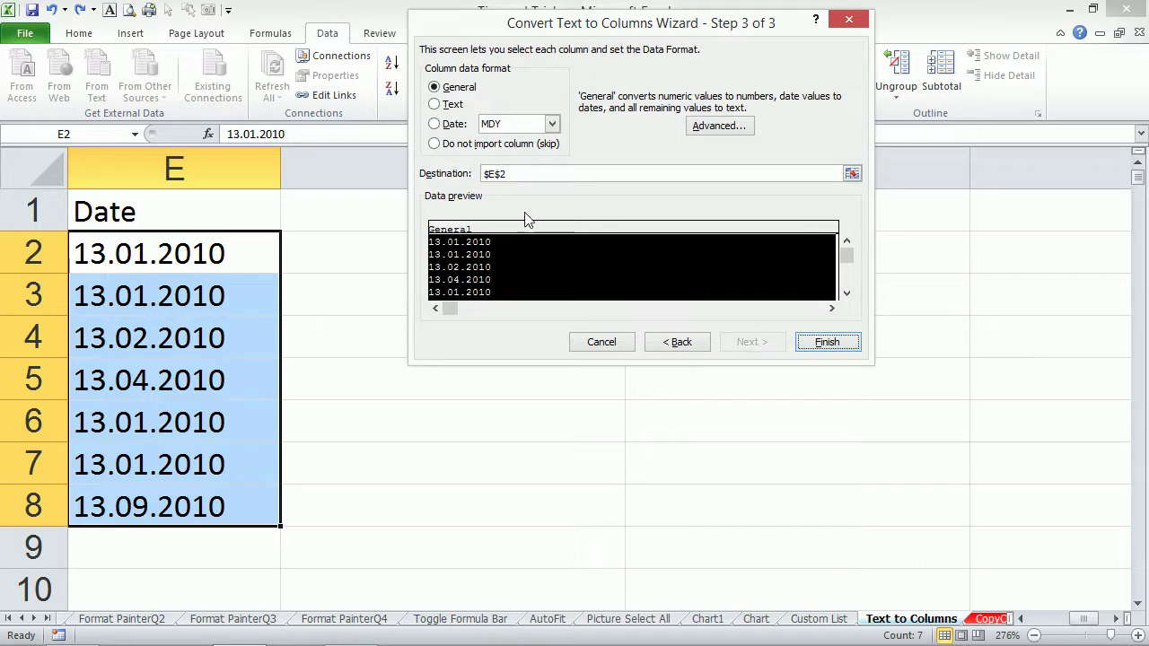
{"action": "left_click", "coordinate": [447, 126]}
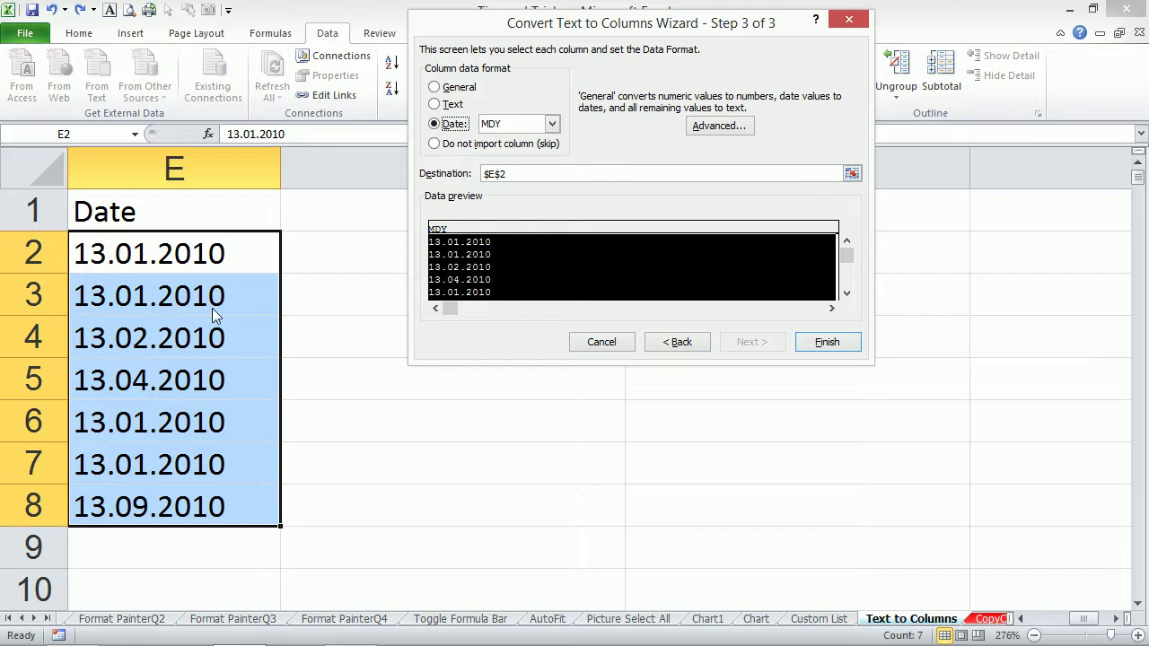
{"action": "left_click", "coordinate": [553, 123]}
{"action": "left_click", "coordinate": [523, 150]}
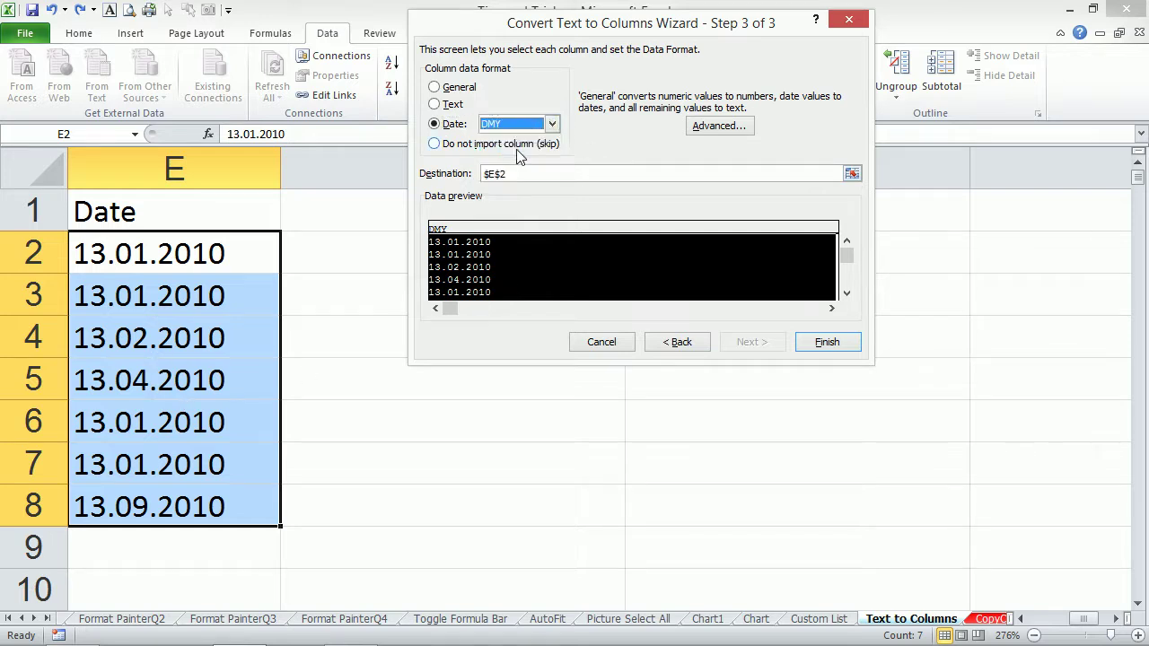
{"action": "left_click", "coordinate": [823, 344]}
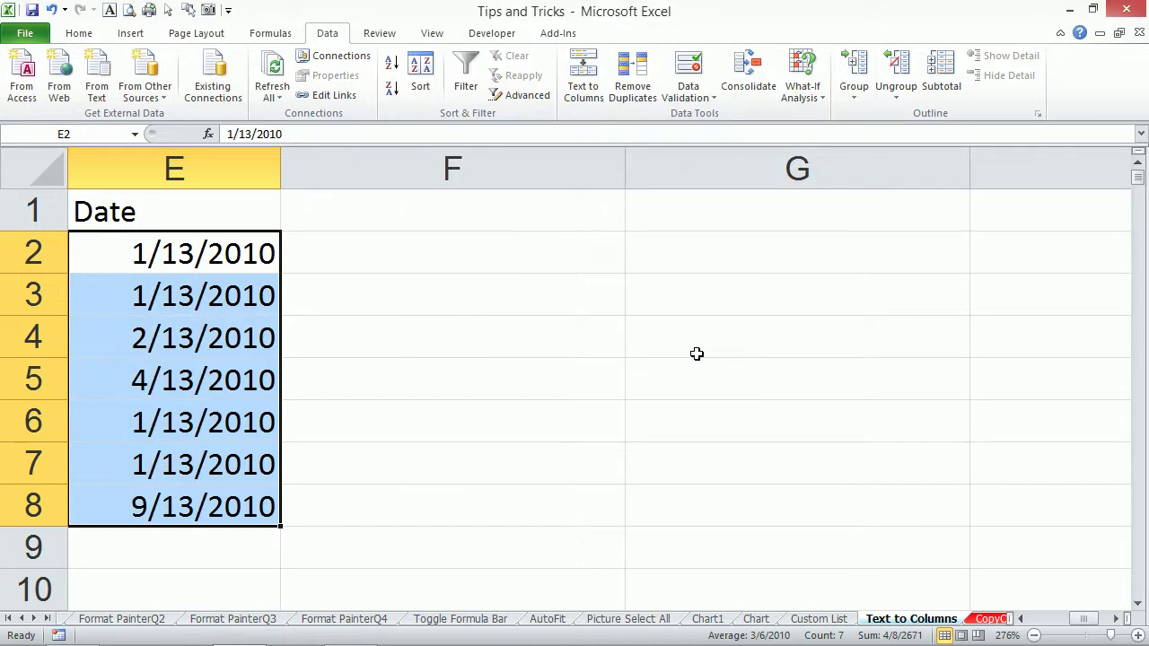
Apply the 'March 14, 2001' long date format to E2:E8 and autofit column E.
{"action": "key", "text": "ctrl+1"}
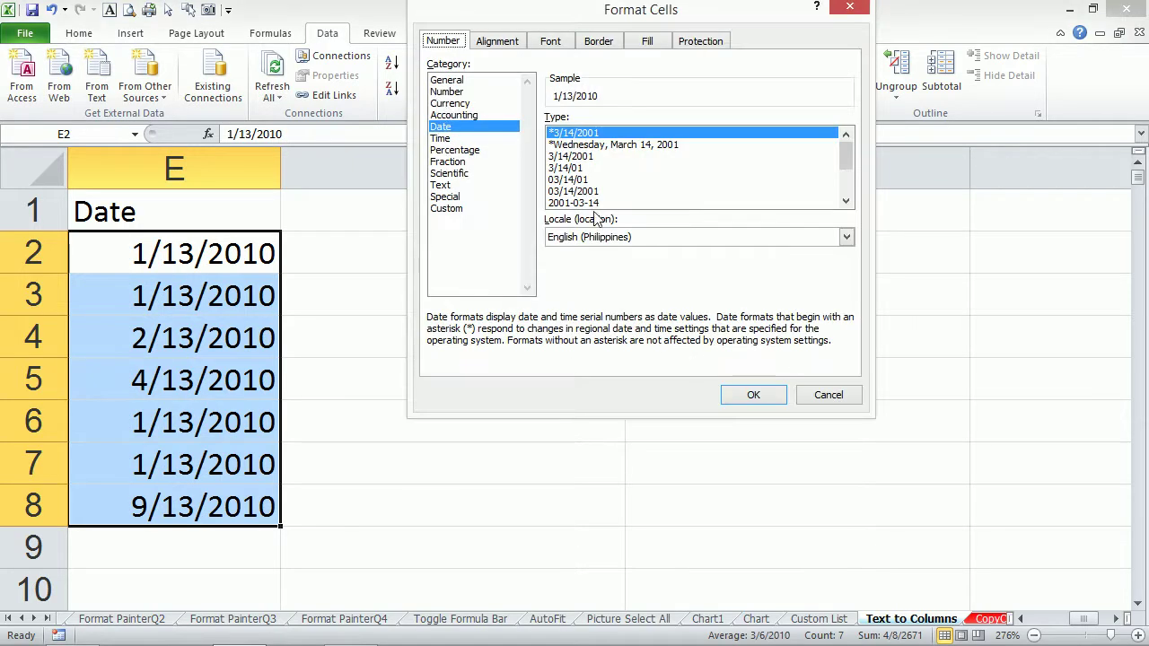
{"action": "left_click", "coordinate": [847, 182]}
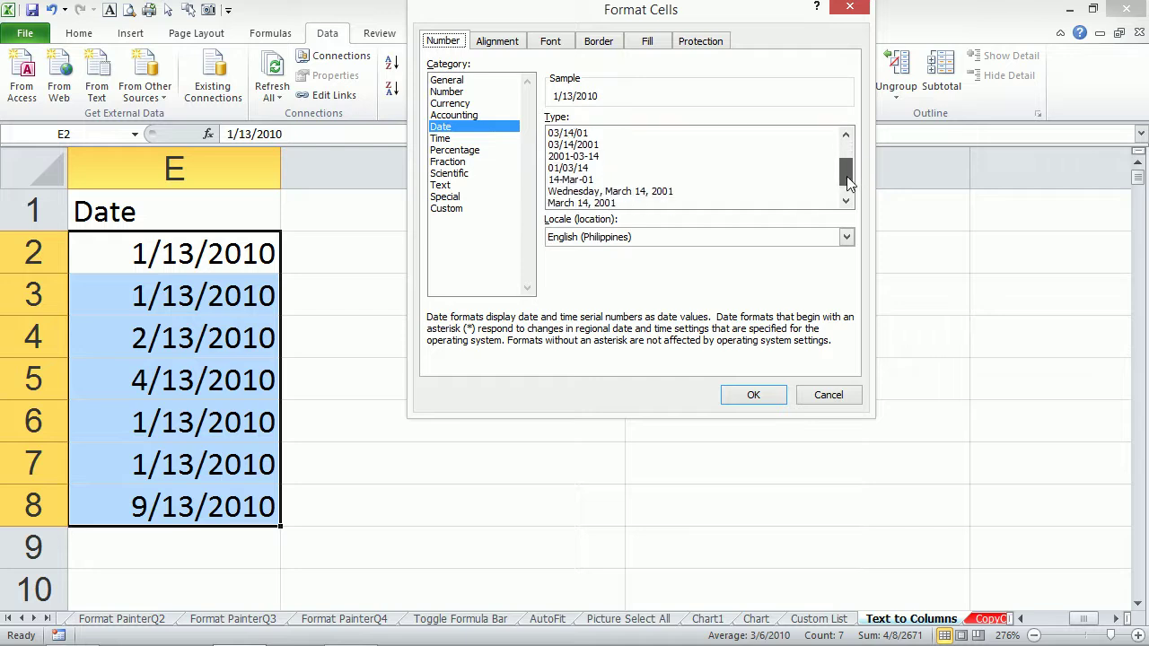
{"action": "left_click", "coordinate": [576, 204]}
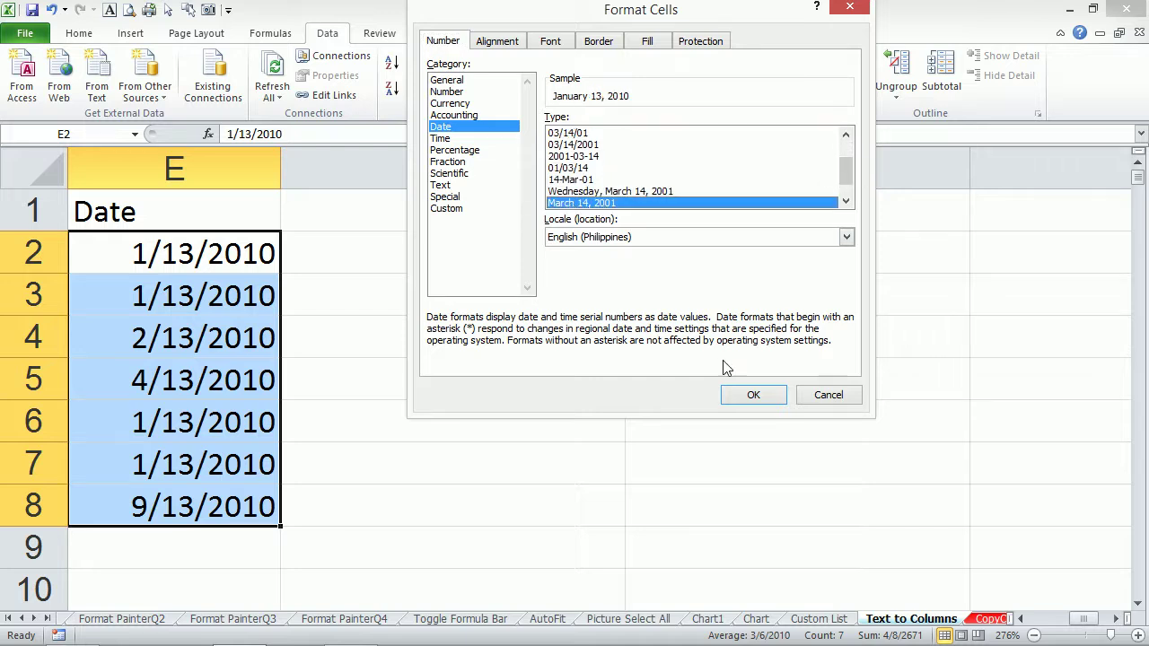
{"action": "left_click", "coordinate": [741, 394]}
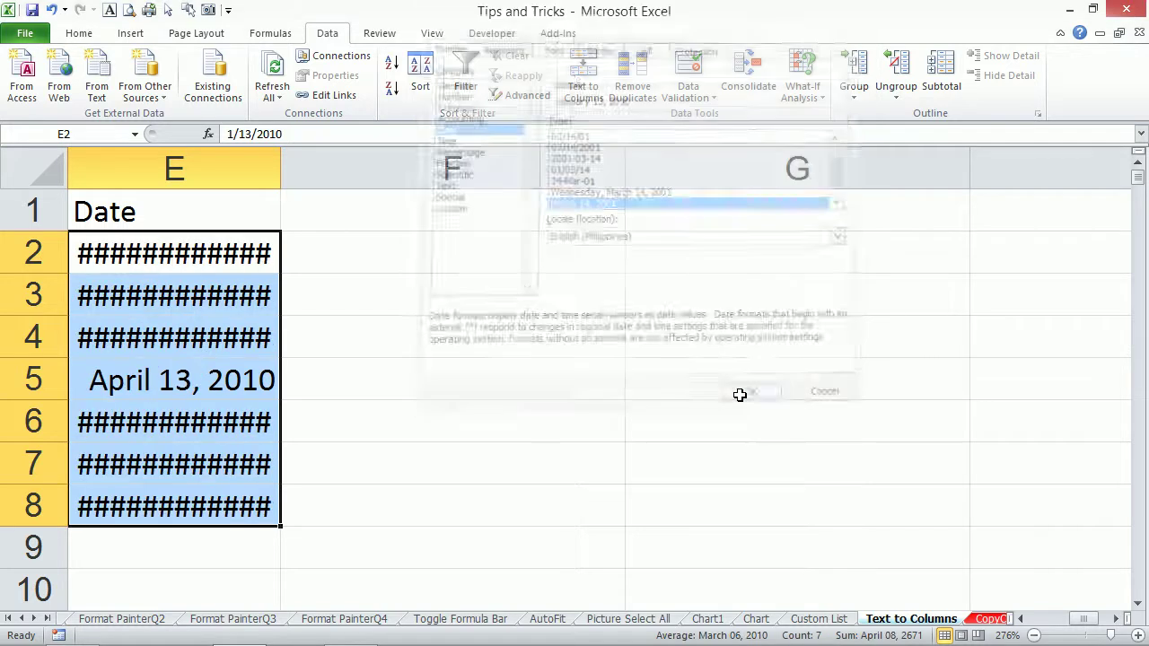
{"action": "double_click", "coordinate": [281, 157]}
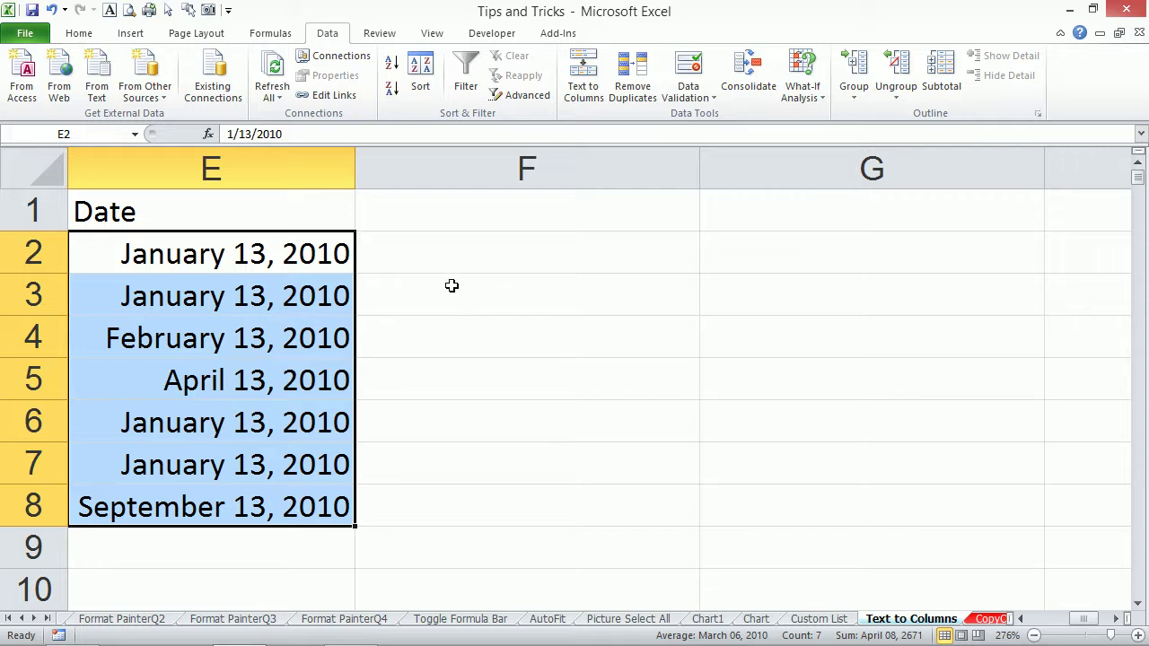
Scroll down and zoom out to bring the multi-line records in rows 34-36 into view.
{"action": "scroll", "coordinate": [487, 347], "scroll_direction": "down", "scroll_amount": 2}
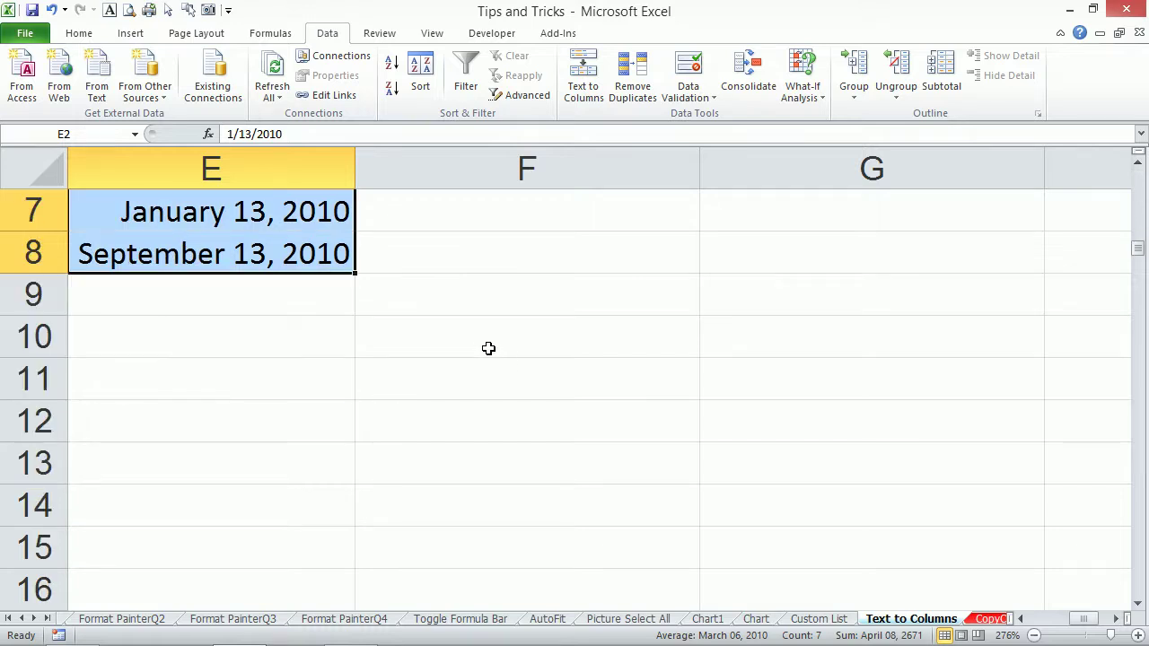
{"action": "scroll", "coordinate": [487, 346], "scroll_direction": "down", "scroll_amount": 2}
{"action": "scroll", "coordinate": [487, 347], "scroll_direction": "up", "scroll_amount": 2}
{"action": "scroll", "coordinate": [484, 341], "scroll_direction": "down", "scroll_amount": 8}
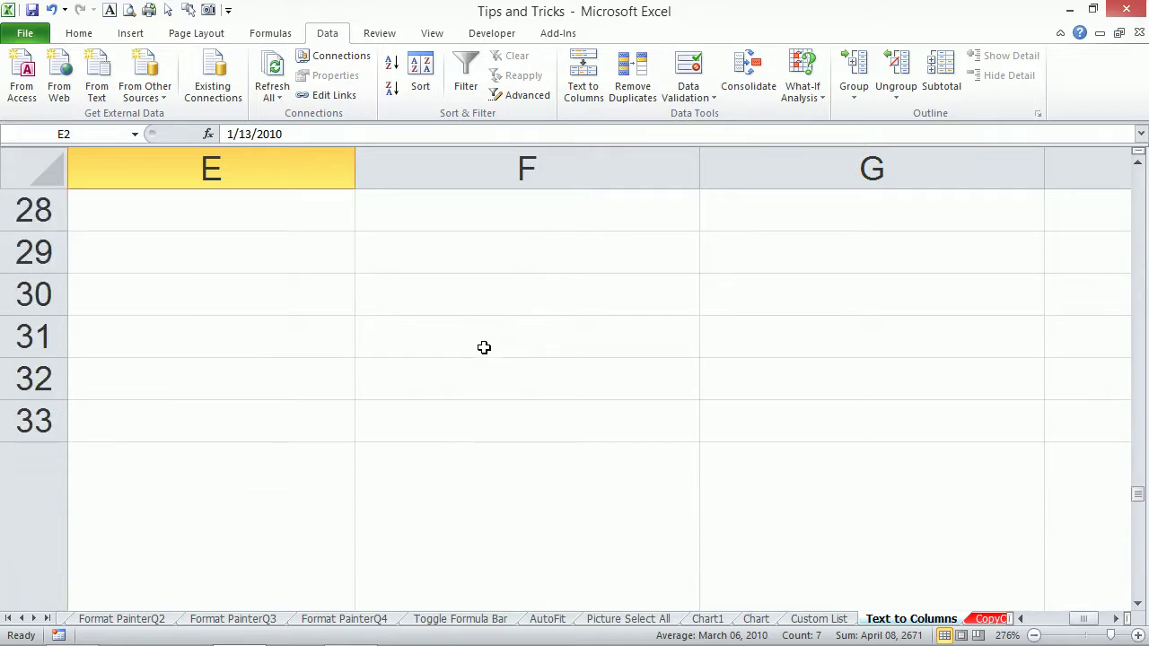
{"action": "left_click_drag", "start_coordinate": [1087, 619], "coordinate": [1005, 634]}
{"action": "scroll", "coordinate": [530, 476], "scroll_direction": "down", "scroll_amount": 1}
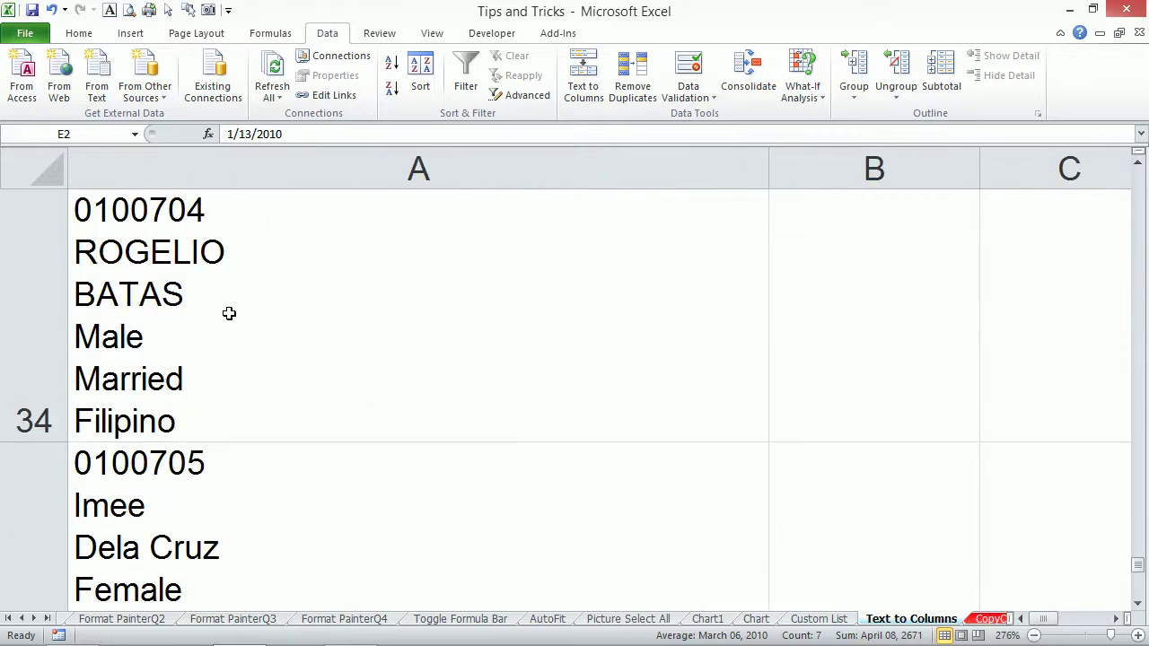
{"action": "left_click", "coordinate": [197, 271]}
{"action": "left_click", "coordinate": [284, 504]}
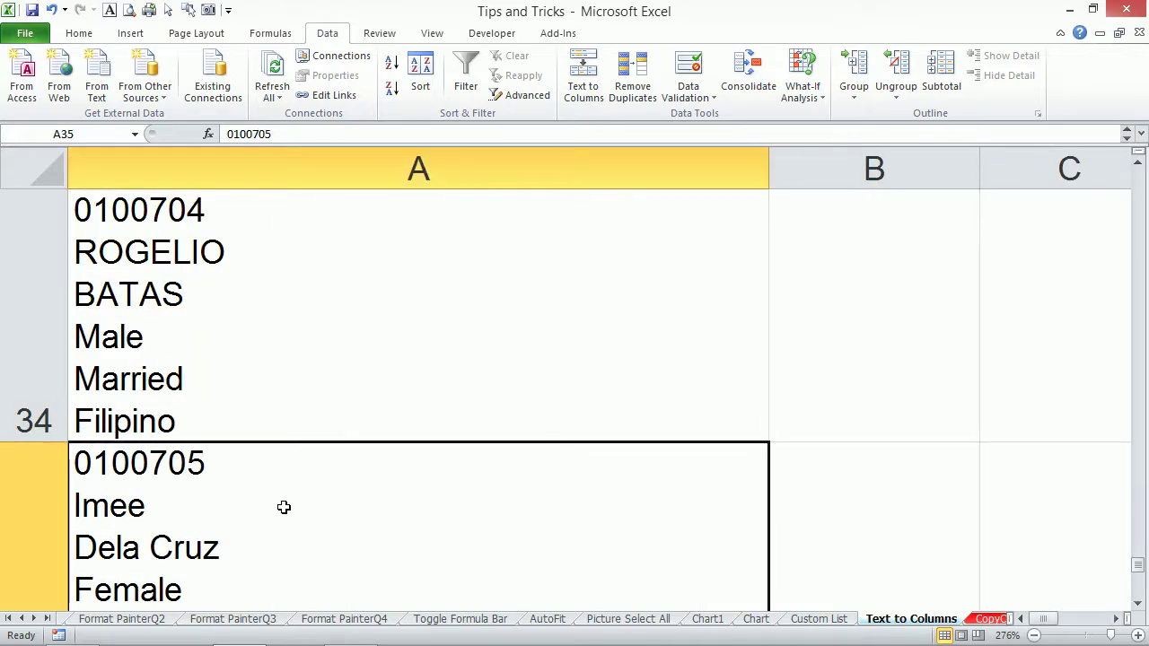
{"action": "scroll", "coordinate": [328, 447], "scroll_direction": "down", "scroll_amount": 2}
{"action": "scroll", "coordinate": [328, 446], "scroll_direction": "up", "scroll_amount": 2}
{"action": "left_click", "coordinate": [1034, 635]}
{"action": "left_click", "coordinate": [1034, 635]}
{"action": "left_click", "coordinate": [1034, 635]}
{"action": "left_click", "coordinate": [1034, 636]}
{"action": "left_click", "coordinate": [1033, 635]}
{"action": "left_click", "coordinate": [1033, 635]}
{"action": "left_click", "coordinate": [1034, 635]}
{"action": "left_click", "coordinate": [1033, 635]}
{"action": "left_click", "coordinate": [1033, 636]}
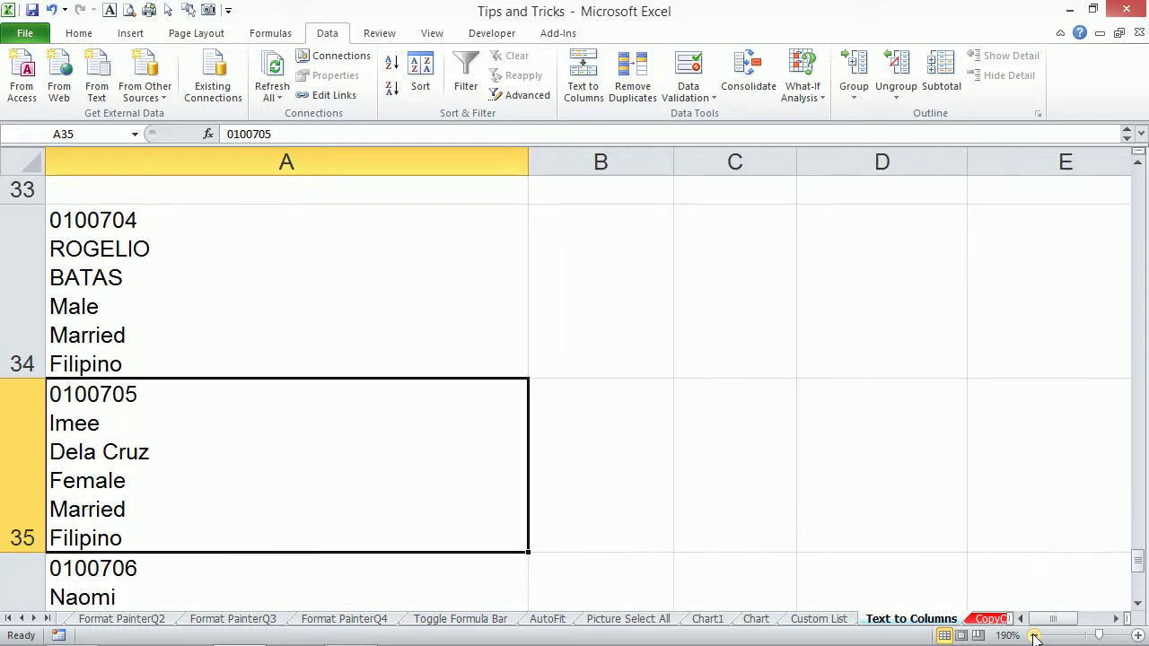
{"action": "left_click", "coordinate": [1034, 636]}
{"action": "left_click", "coordinate": [1033, 635]}
{"action": "left_click", "coordinate": [1033, 635]}
{"action": "left_click", "coordinate": [1033, 635]}
{"action": "left_click", "coordinate": [1033, 635]}
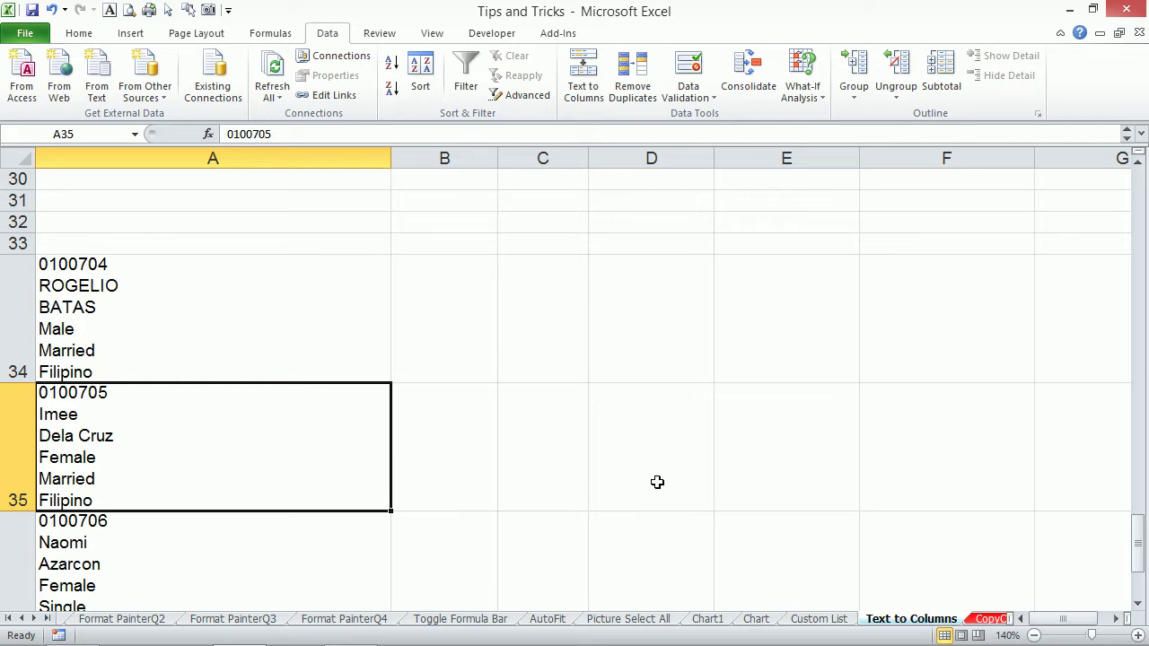
{"action": "scroll", "coordinate": [657, 482], "scroll_direction": "down", "scroll_amount": 1}
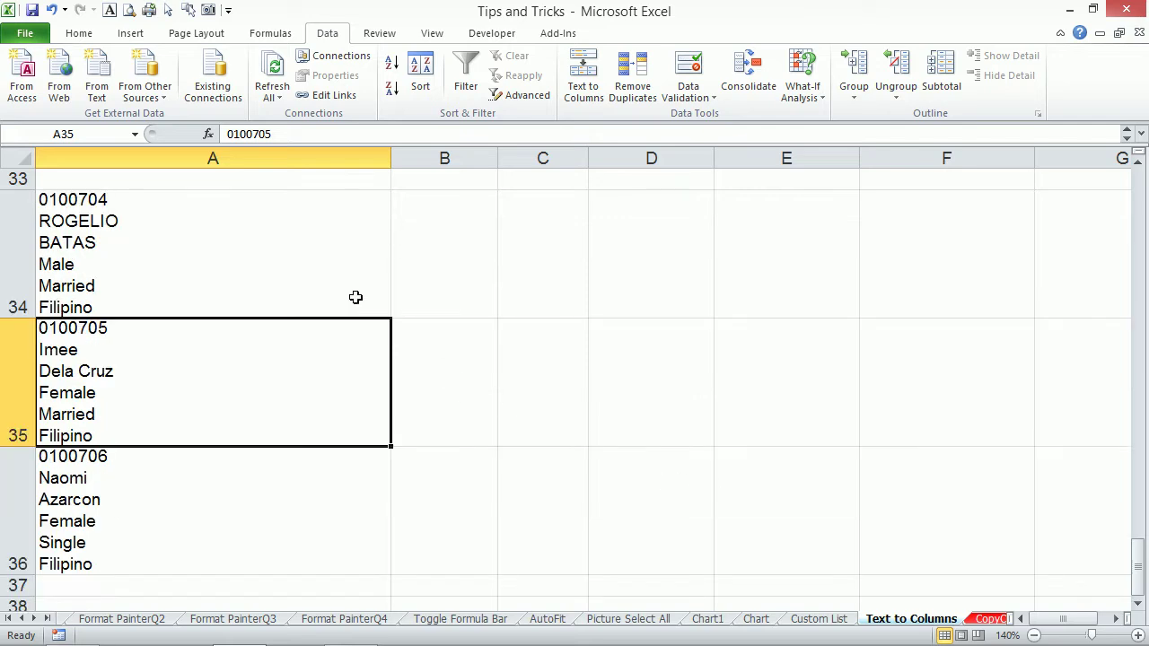
Review the records in A34, A35 and A36, then select A34:A36.
{"action": "left_click", "coordinate": [149, 242]}
{"action": "left_click", "coordinate": [157, 401]}
{"action": "left_click", "coordinate": [166, 501]}
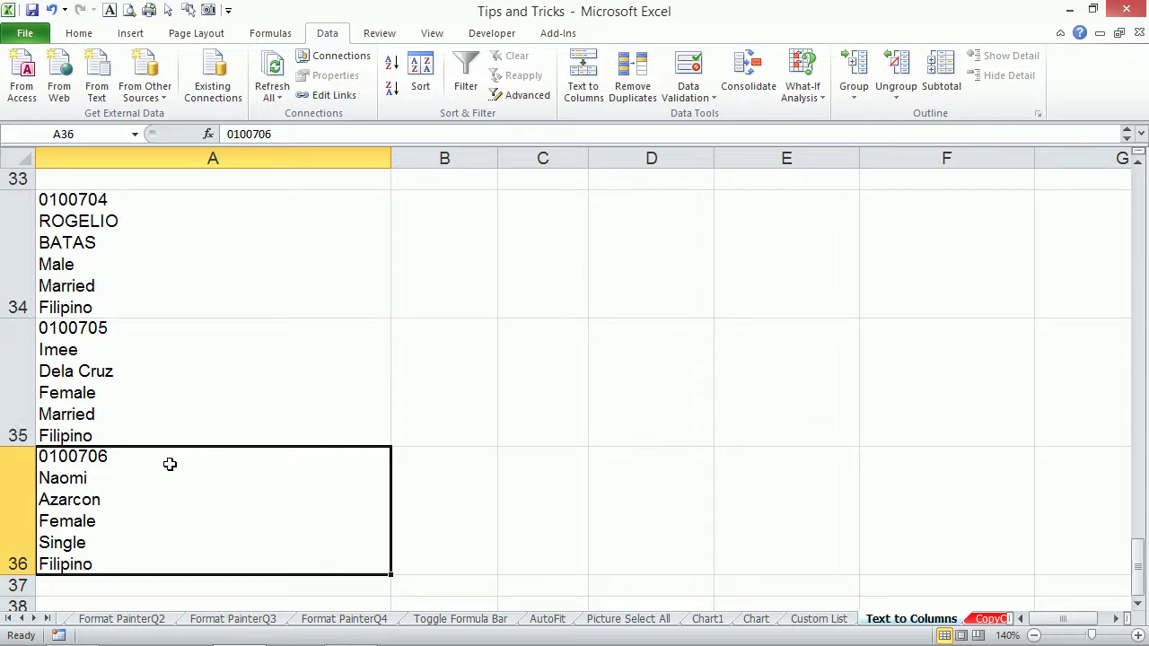
{"action": "left_click", "coordinate": [169, 409]}
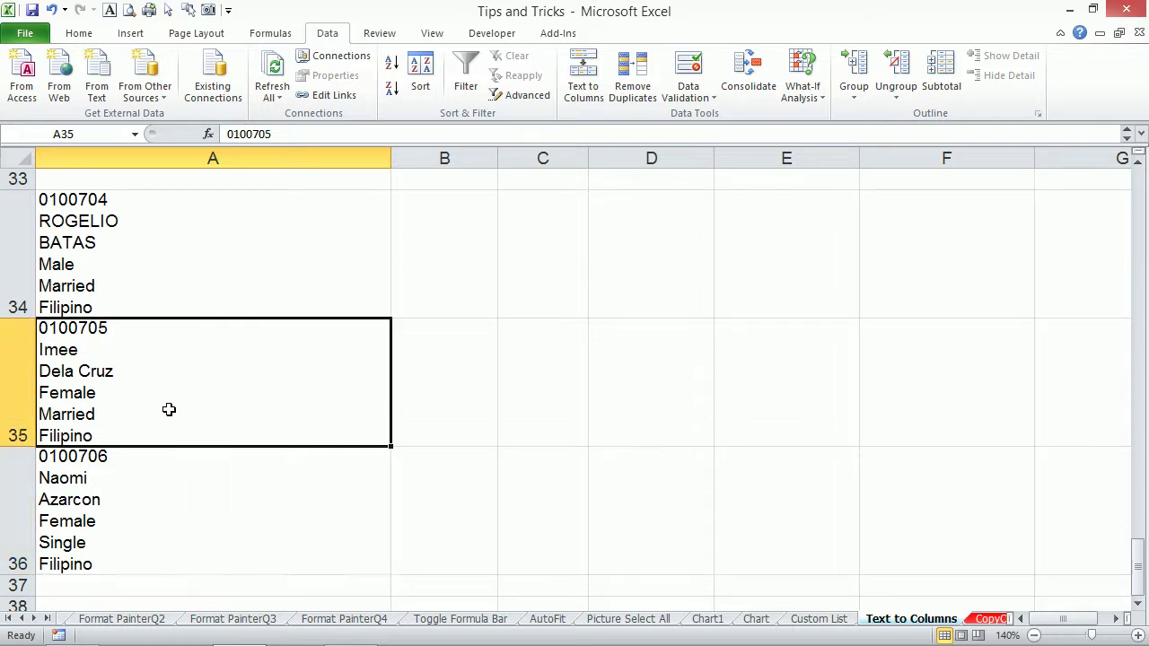
{"action": "left_click", "coordinate": [177, 452]}
{"action": "left_click", "coordinate": [176, 387]}
{"action": "left_click", "coordinate": [178, 265]}
{"action": "left_click", "coordinate": [195, 389]}
{"action": "left_click", "coordinate": [201, 505]}
{"action": "left_click", "coordinate": [176, 402]}
{"action": "left_click", "coordinate": [190, 271]}
{"action": "left_click", "coordinate": [187, 366]}
{"action": "left_click", "coordinate": [179, 494]}
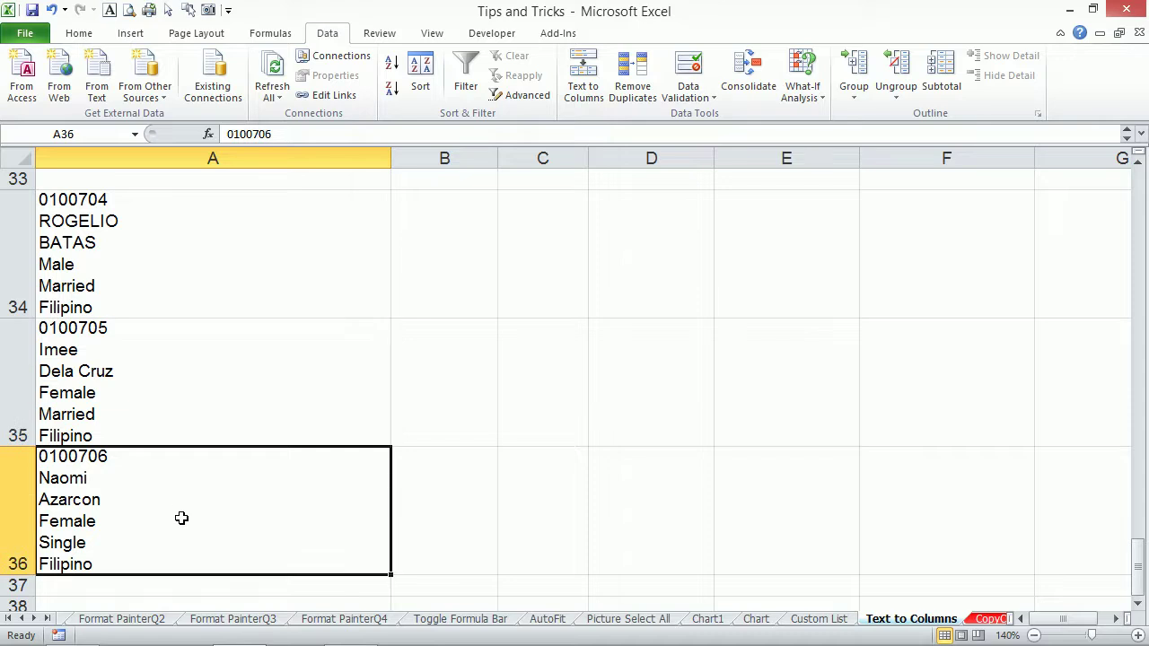
{"action": "left_click", "coordinate": [160, 375]}
{"action": "left_click", "coordinate": [163, 276]}
{"action": "left_click", "coordinate": [187, 375]}
{"action": "left_click", "coordinate": [187, 285]}
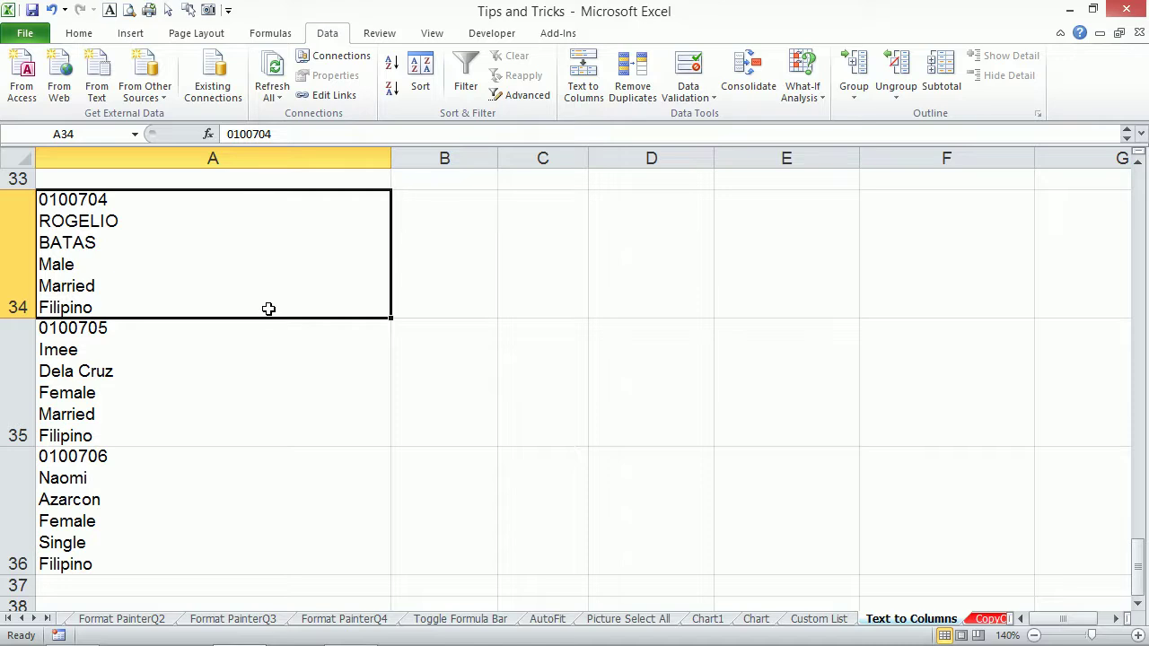
{"action": "left_click_drag", "start_coordinate": [274, 275], "coordinate": [258, 528]}
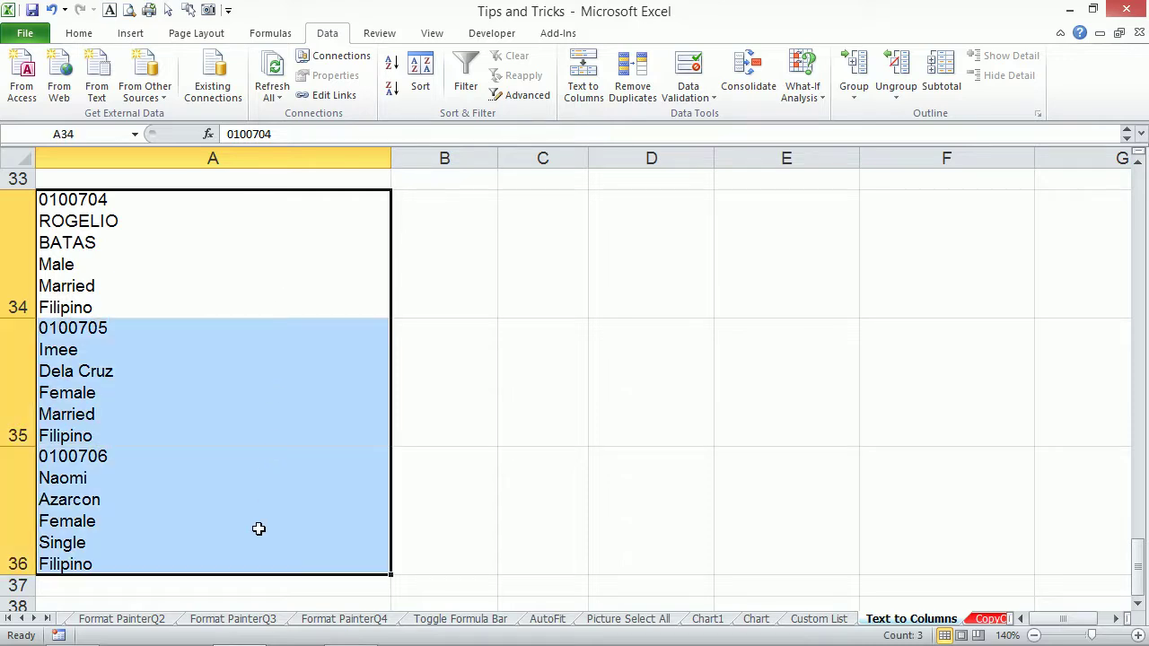
Split A34:A36 on line breaks (Other: Ctrl+J, Tab and Space off) into columns A-F.
{"action": "key", "text": "alt+a"}
{"action": "key", "text": "e"}
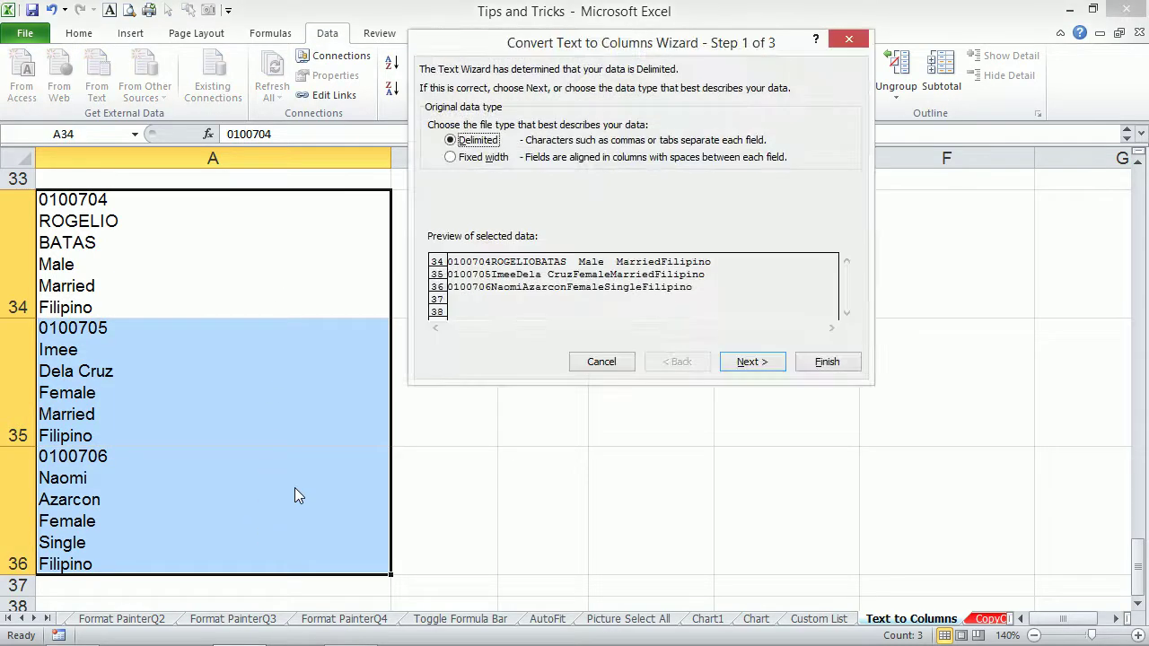
{"action": "left_click_drag", "start_coordinate": [618, 52], "coordinate": [645, 41]}
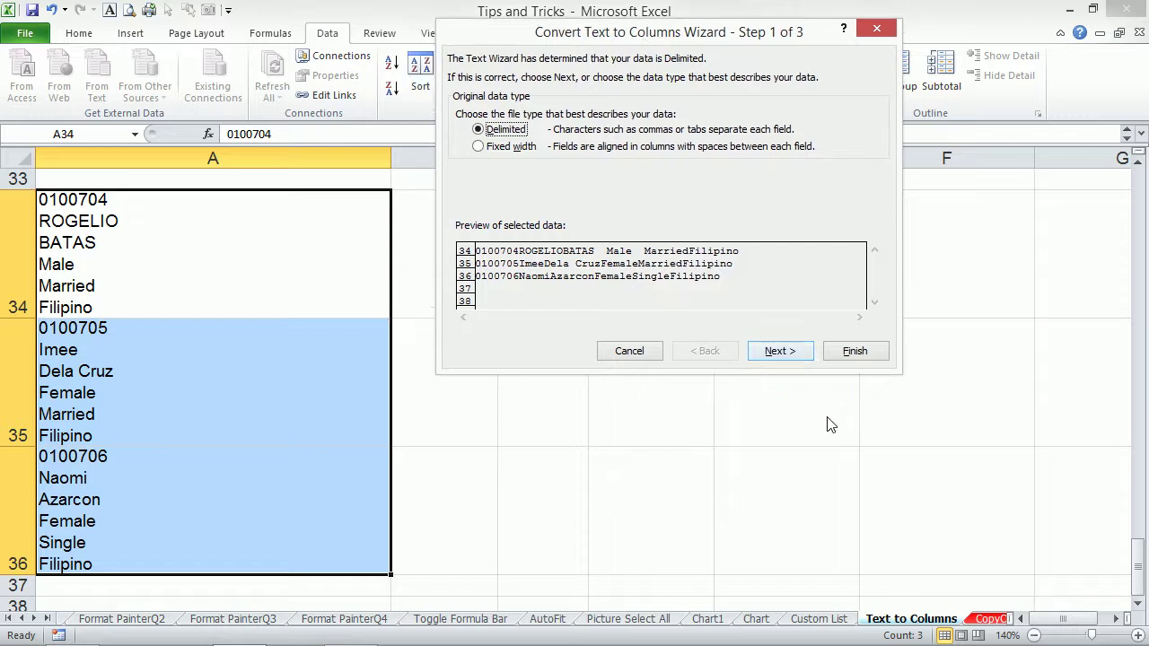
{"action": "left_click", "coordinate": [781, 351]}
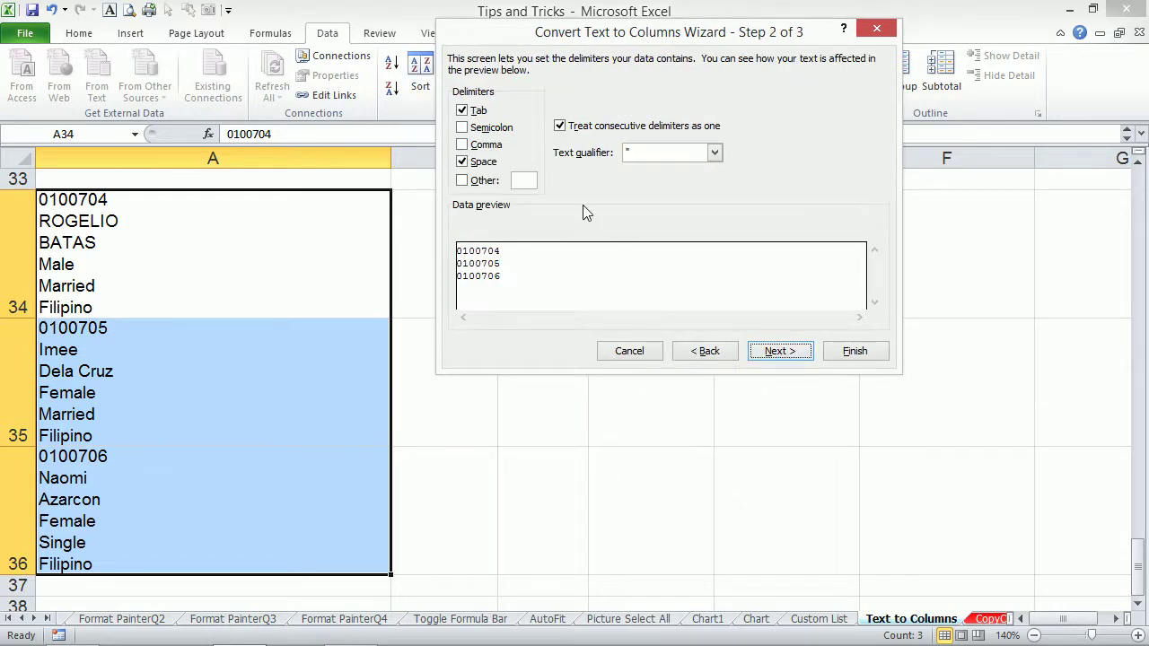
{"action": "left_click", "coordinate": [462, 163]}
{"action": "left_click", "coordinate": [462, 111]}
{"action": "left_click", "coordinate": [462, 180]}
{"action": "key", "text": "ctrl+j"}
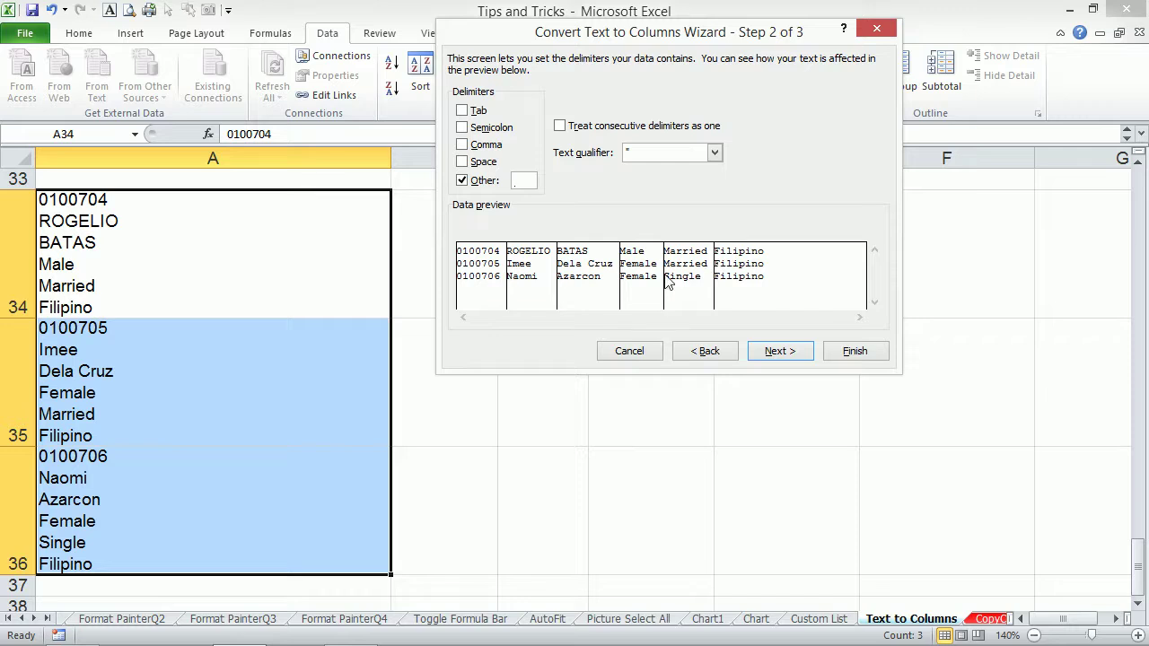
{"action": "left_click", "coordinate": [857, 352]}
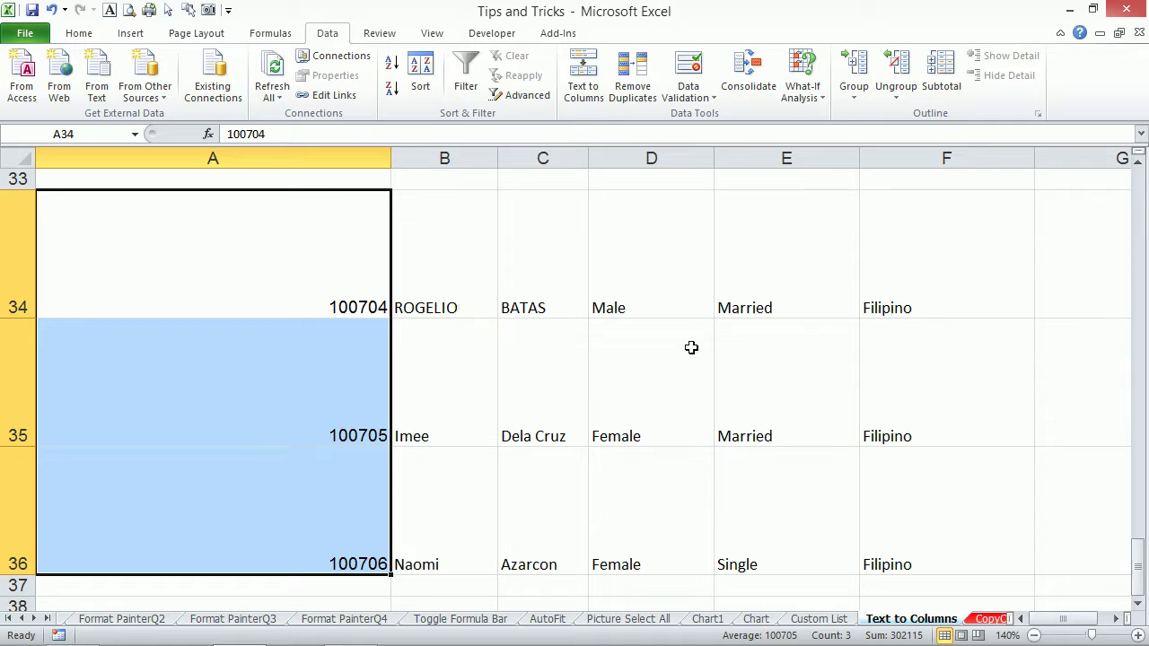
{"action": "left_click_drag", "start_coordinate": [364, 266], "coordinate": [947, 526]}
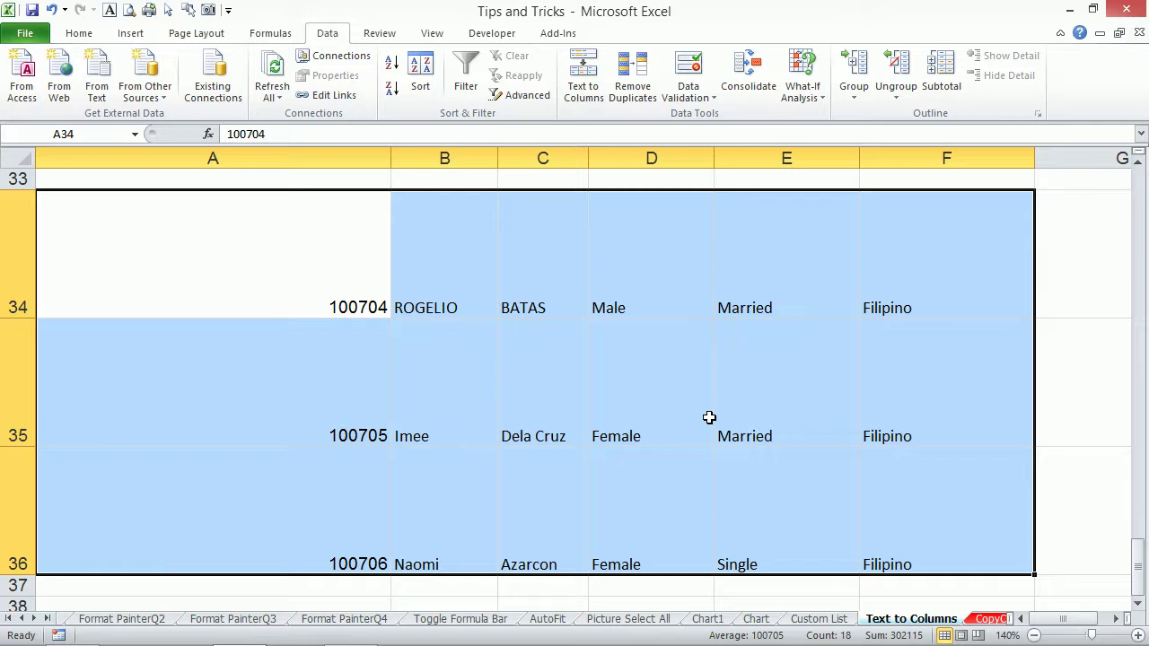
On the CopyColumn sheet, trial-paste G2's Job Rating into H2, leaving H2 empty afterwards.
{"action": "left_click", "coordinate": [990, 619]}
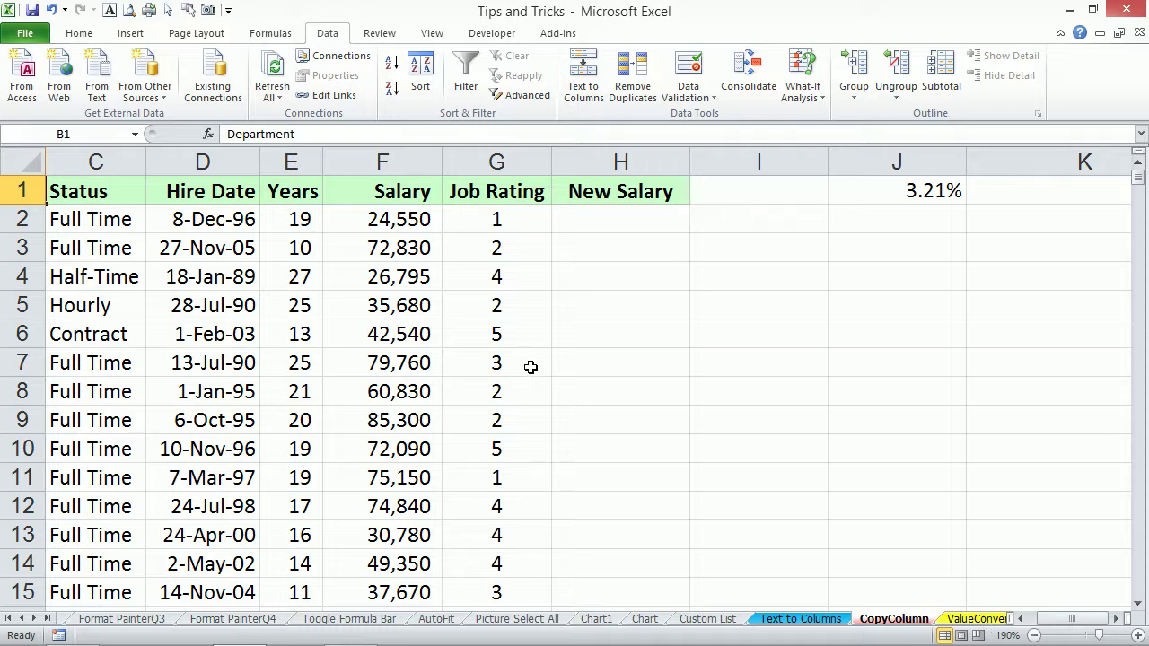
{"action": "left_click", "coordinate": [490, 213]}
{"action": "left_click", "coordinate": [563, 222]}
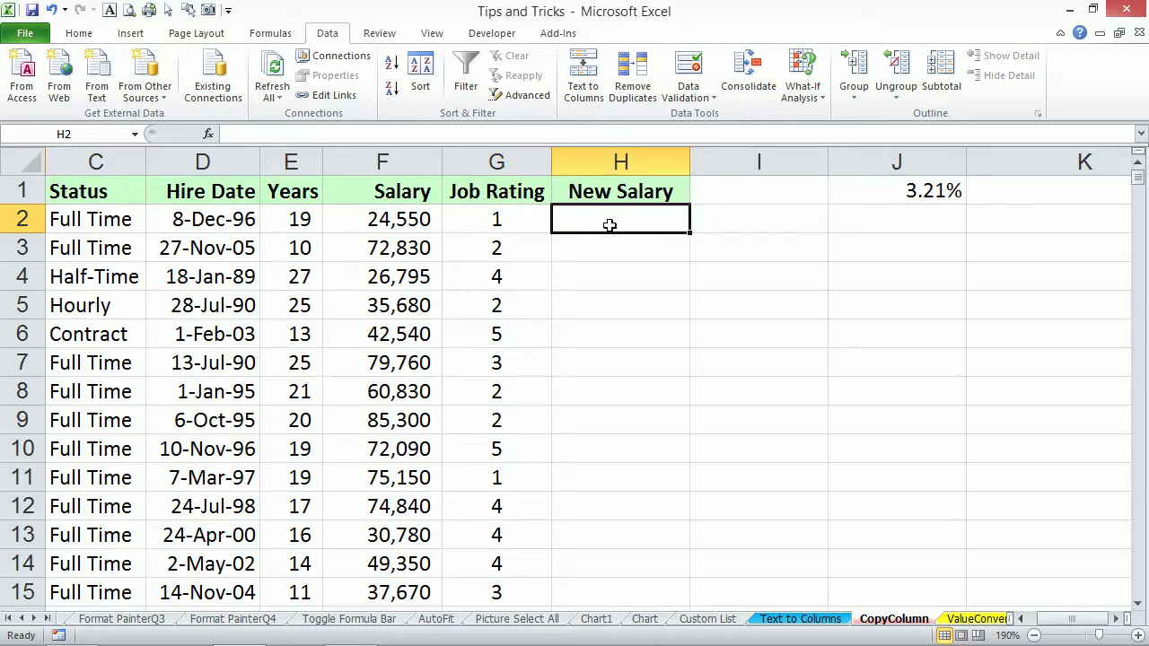
{"action": "left_click", "coordinate": [507, 217]}
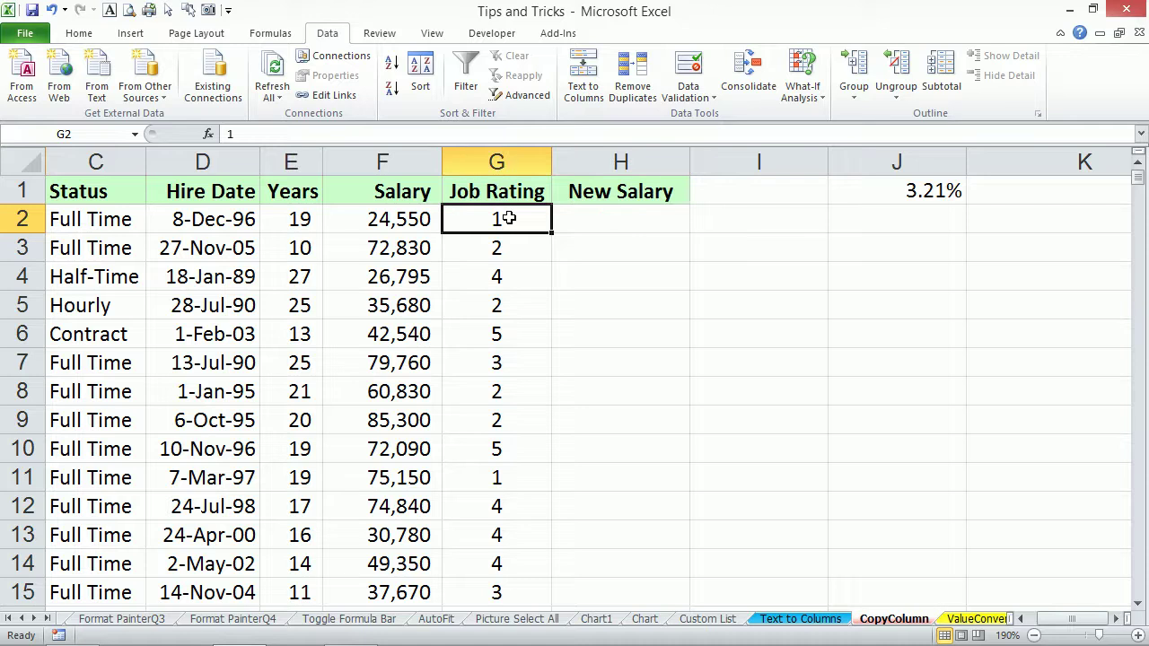
{"action": "key", "text": "ctrl+c"}
{"action": "left_click", "coordinate": [625, 218]}
{"action": "right_click", "coordinate": [627, 218]}
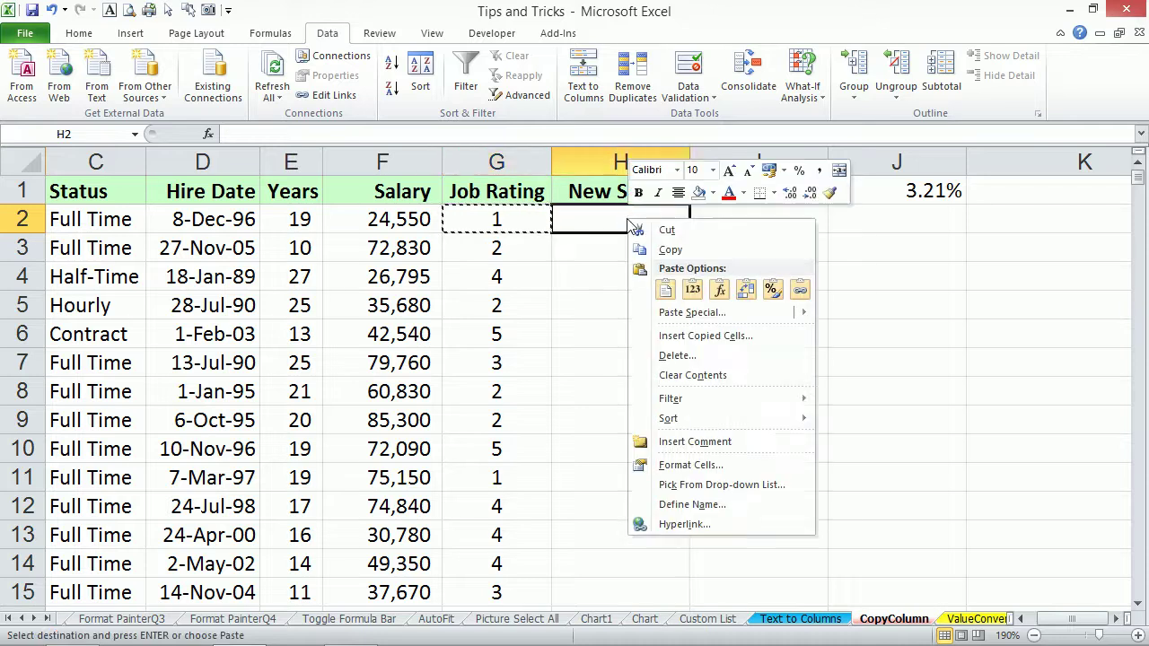
{"action": "left_click", "coordinate": [693, 290]}
{"action": "left_click", "coordinate": [708, 295]}
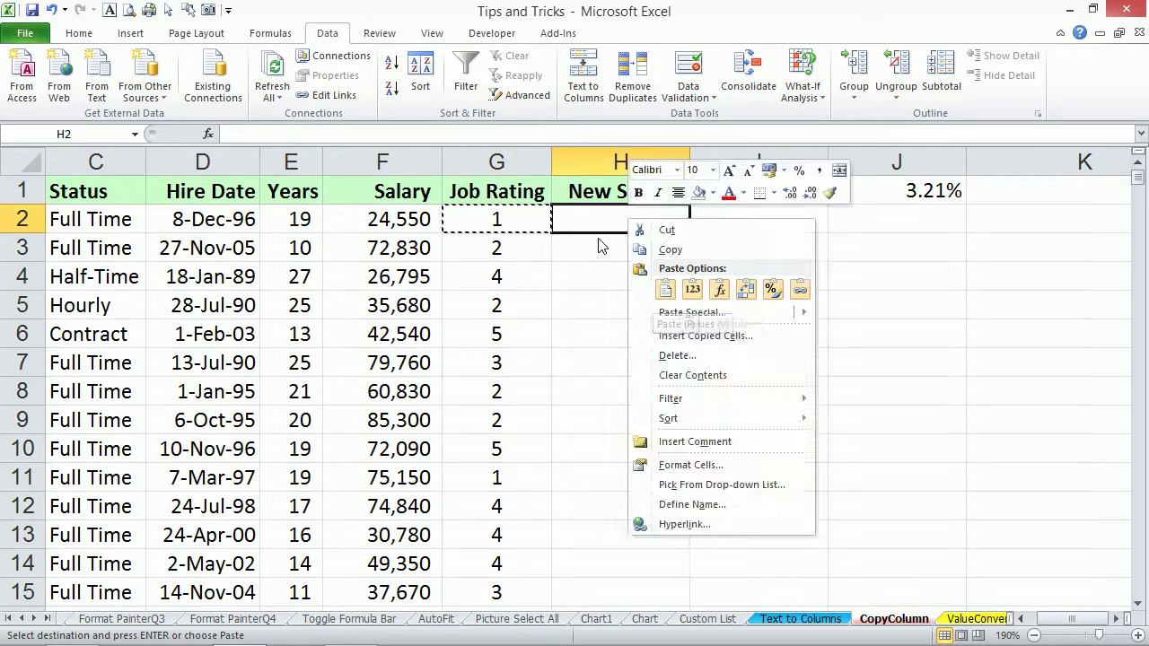
{"action": "left_click", "coordinate": [595, 229]}
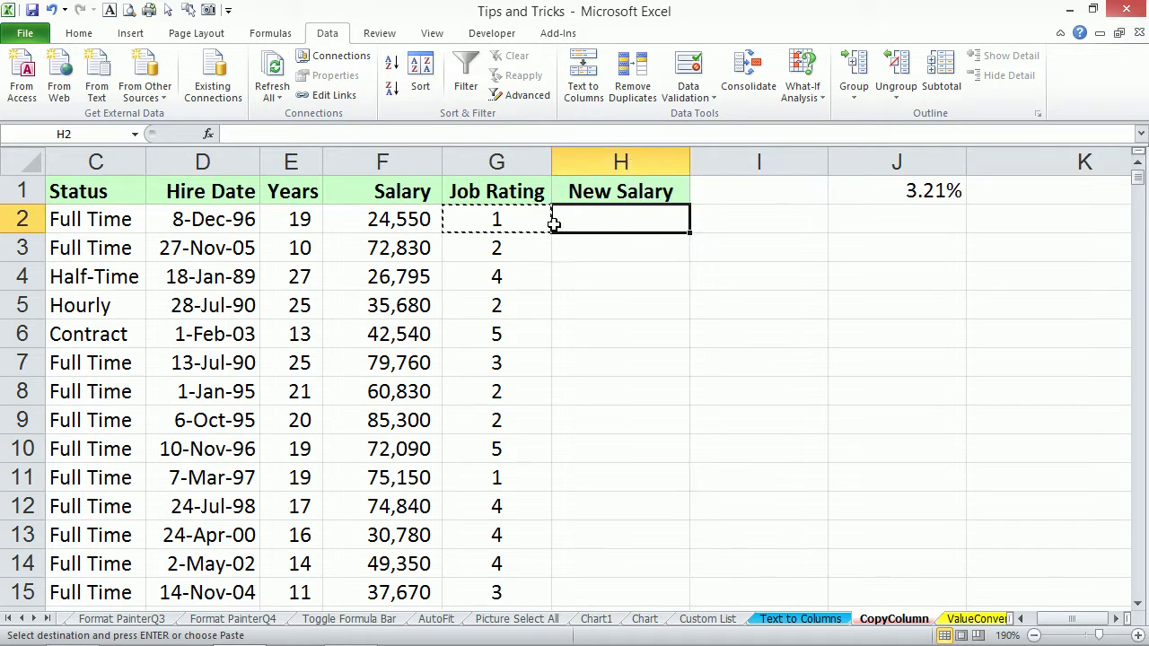
{"action": "left_click", "coordinate": [520, 219]}
{"action": "left_click", "coordinate": [641, 220]}
Enter =F2*(1+$J$1) in H2, giving a New Salary of 25,338.
{"action": "type", "text": "="}
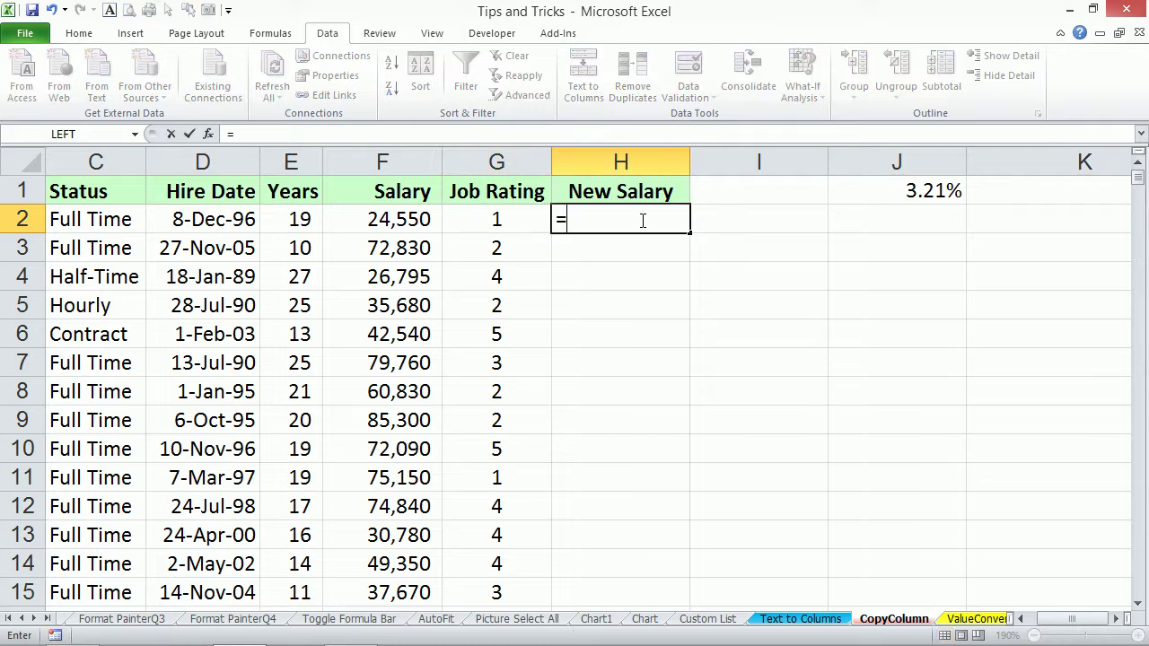
{"action": "key", "text": "Left"}
{"action": "key", "text": "Left"}
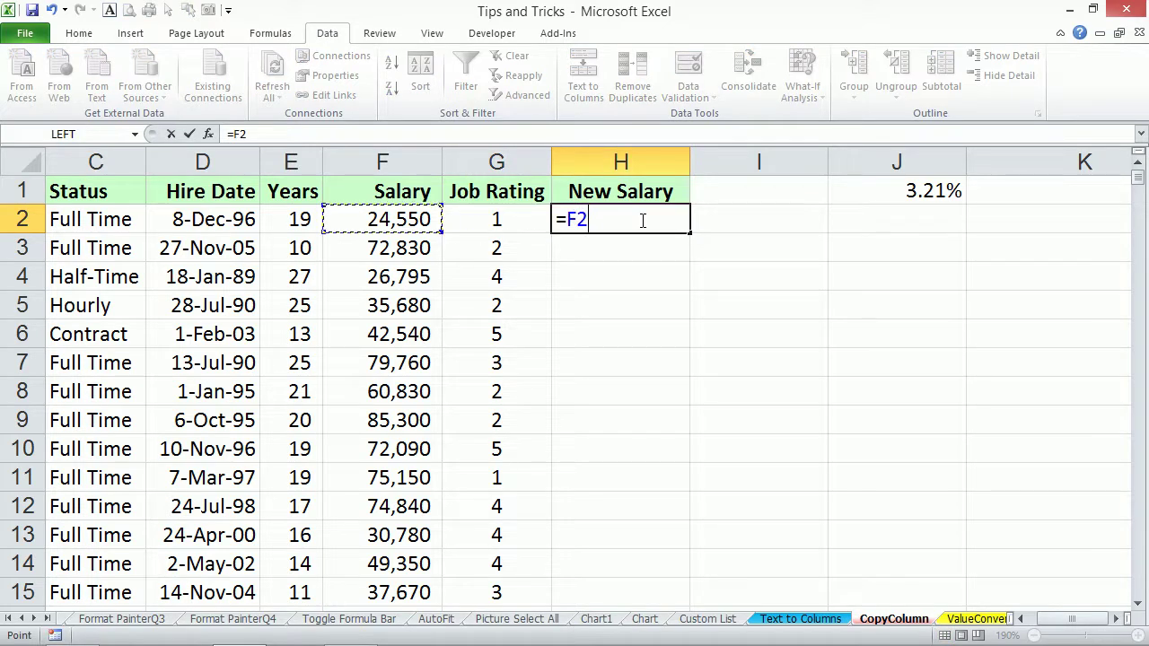
{"action": "type", "text": "*(1+"}
{"action": "left_click", "coordinate": [922, 191]}
{"action": "key", "text": "F4"}
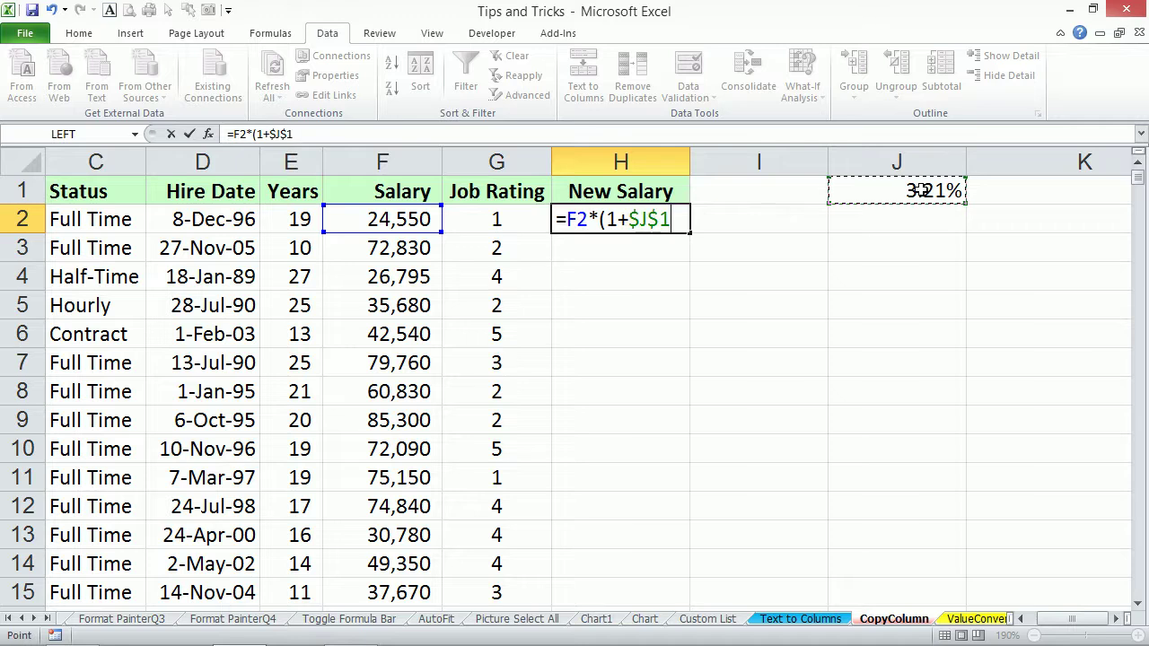
{"action": "type", "text": ")"}
{"action": "key", "text": "ctrl+Return"}
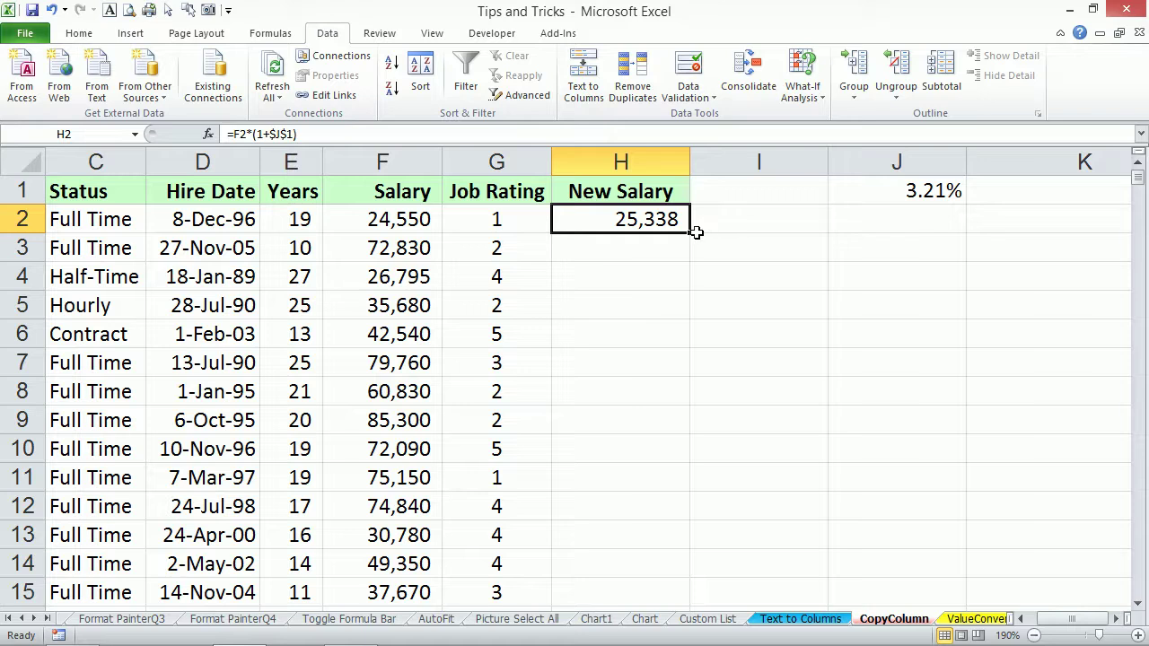
Fill the New Salary formula down column H, then paste as values and undo to keep formulas.
{"action": "double_click", "coordinate": [690, 232]}
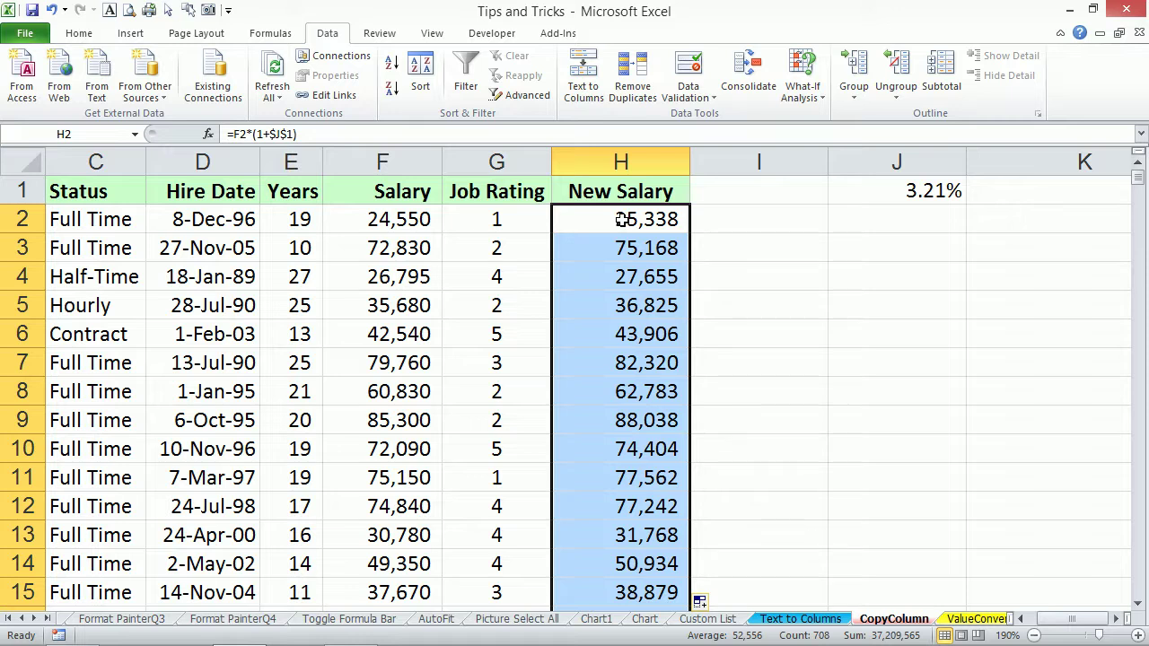
{"action": "key", "text": "ctrl+c"}
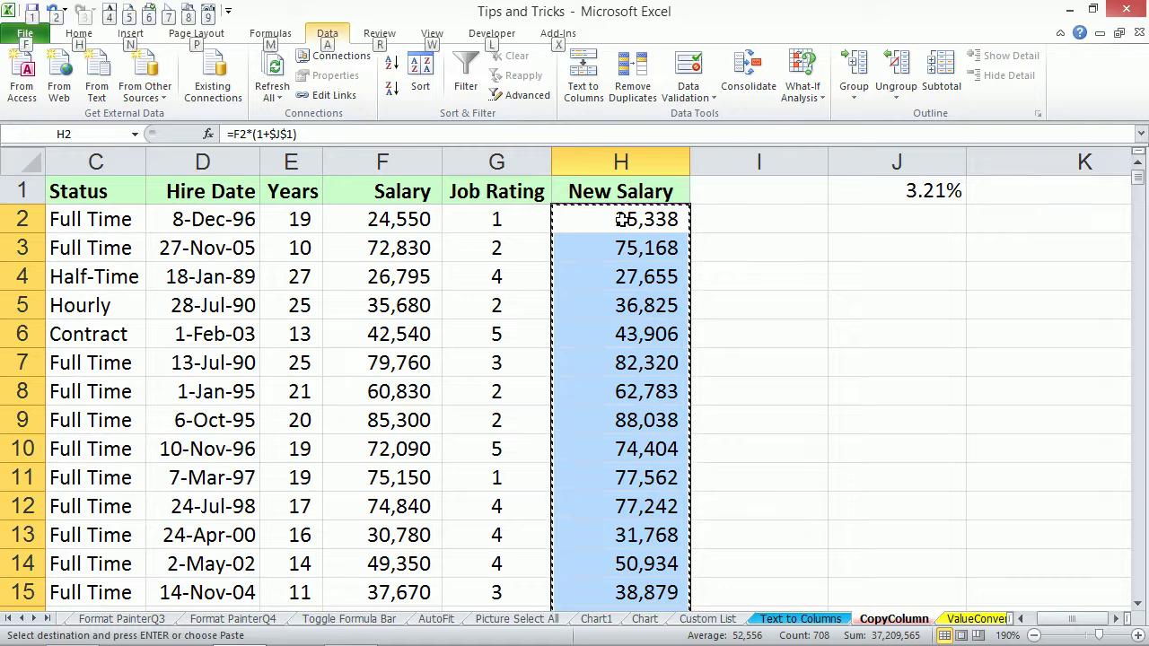
{"action": "key", "text": "alt+e"}
{"action": "key", "text": "s"}
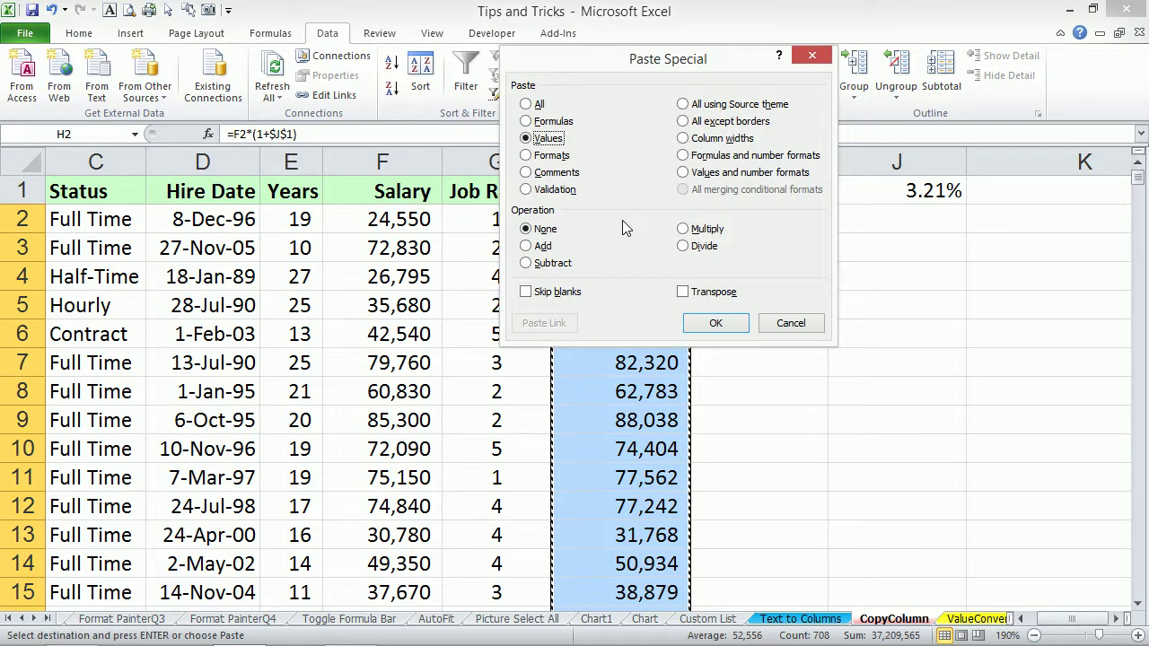
{"action": "key", "text": "Return"}
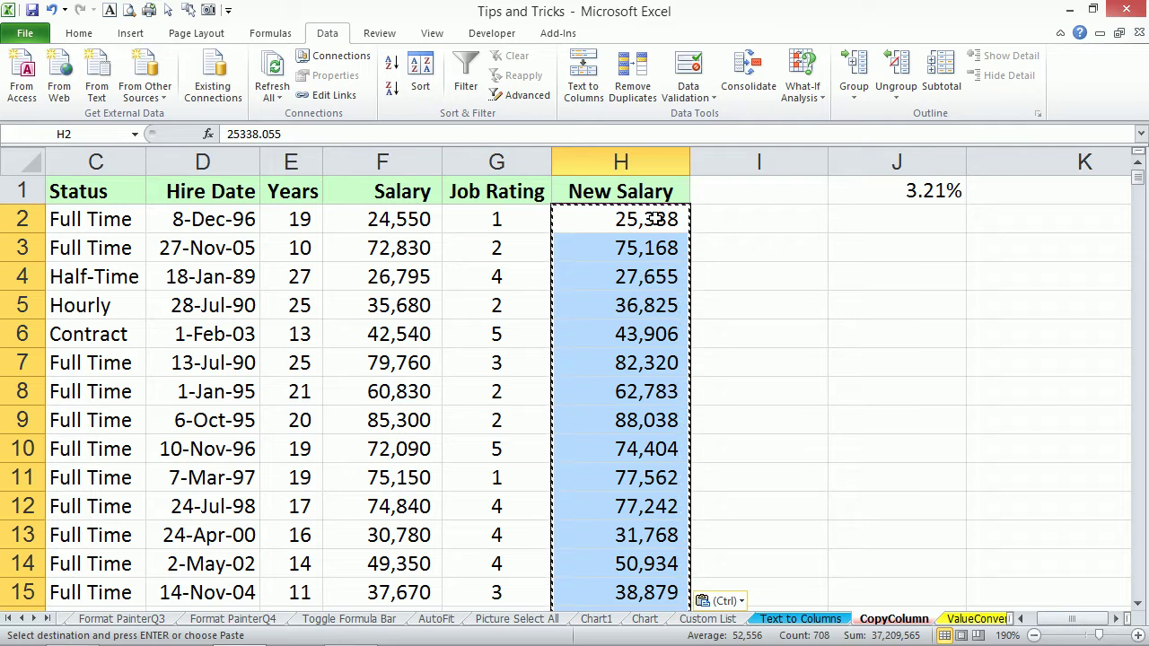
{"action": "key", "text": "ctrl+z"}
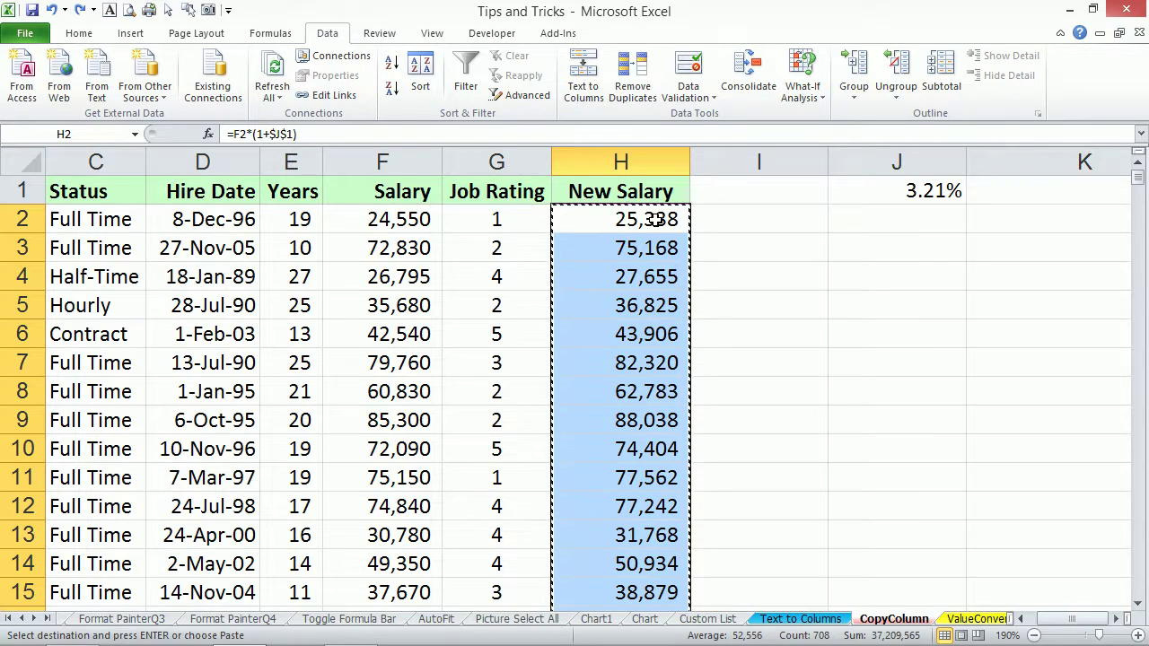
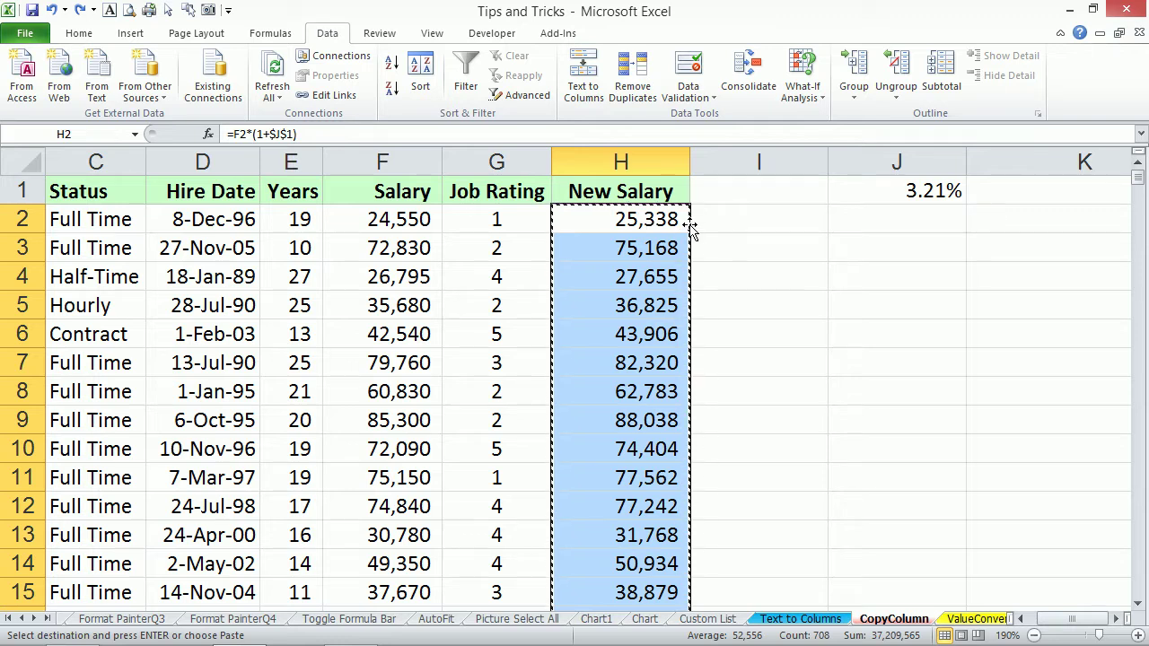
Copy the New Salary cells back as values only, then undo that and the fill down column H.
{"action": "mouse_move", "coordinate": [691, 228]}
{"action": "left_mouse_down"}
{"action": "mouse_move", "coordinate": [723, 231]}
{"action": "mouse_move", "coordinate": [679, 236]}
{"action": "left_mouse_up"}
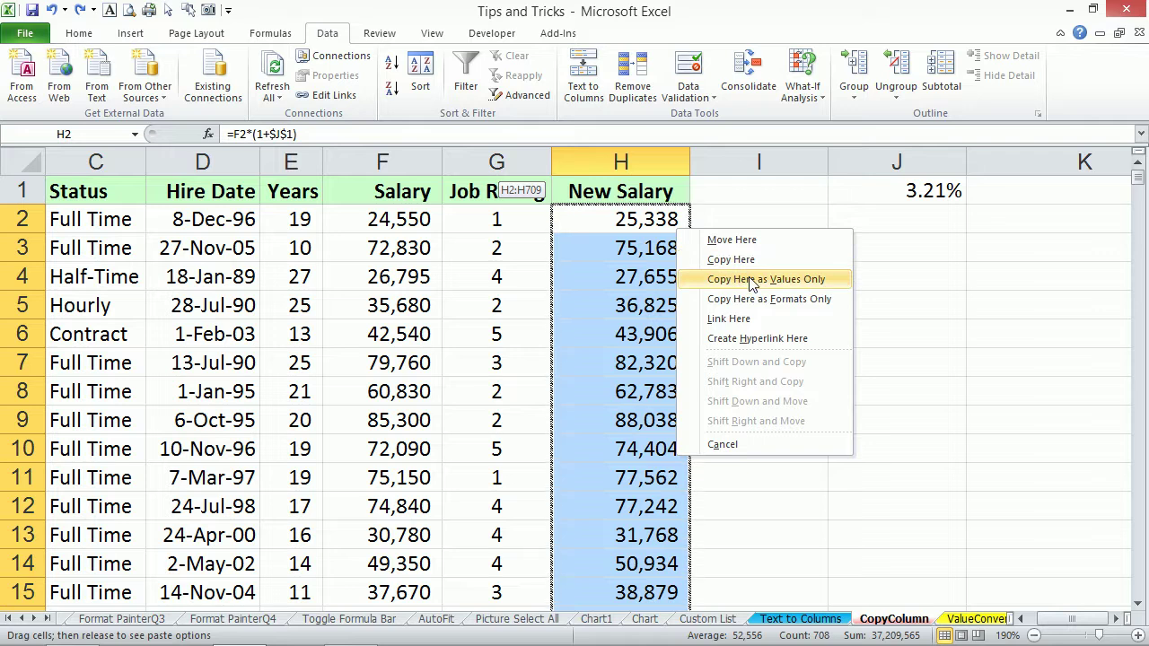
{"action": "left_click", "coordinate": [752, 280]}
{"action": "left_click", "coordinate": [643, 223]}
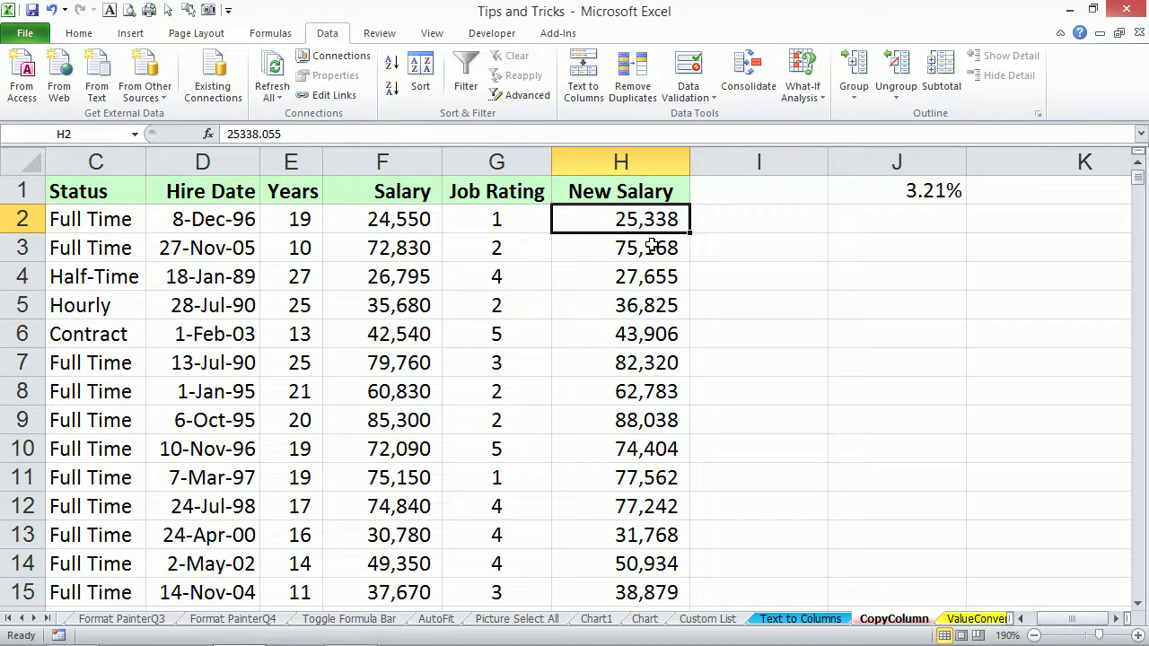
{"action": "key", "text": "ctrl+z"}
{"action": "left_click", "coordinate": [639, 226]}
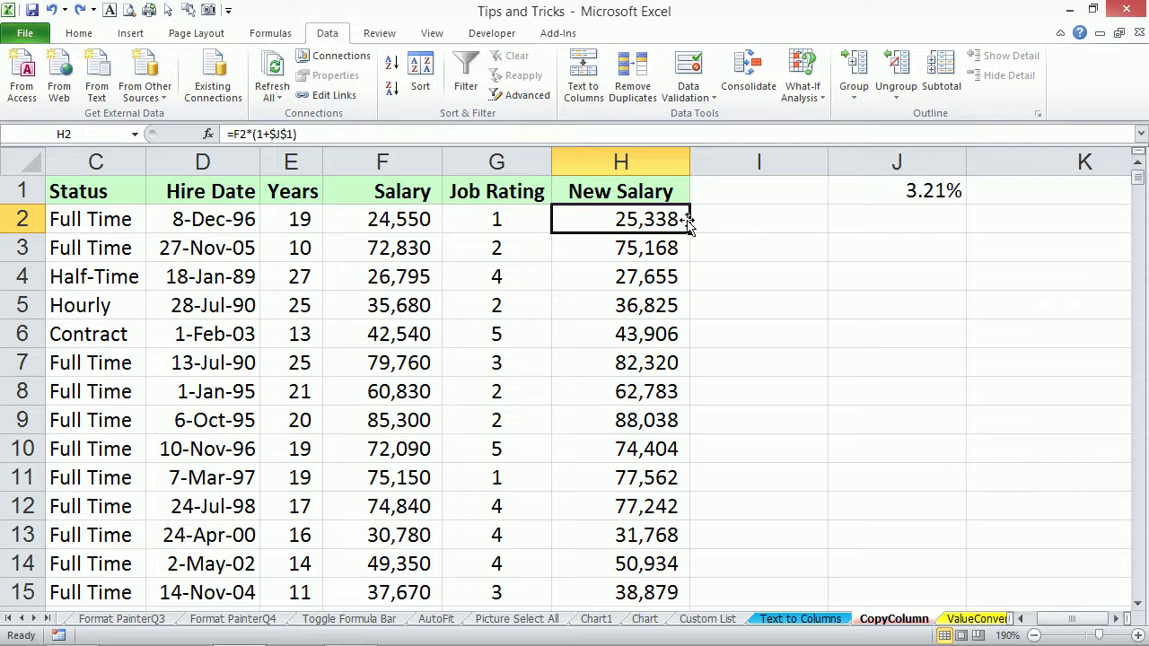
{"action": "key", "text": "ctrl+z"}
{"action": "key", "text": "ctrl+z"}
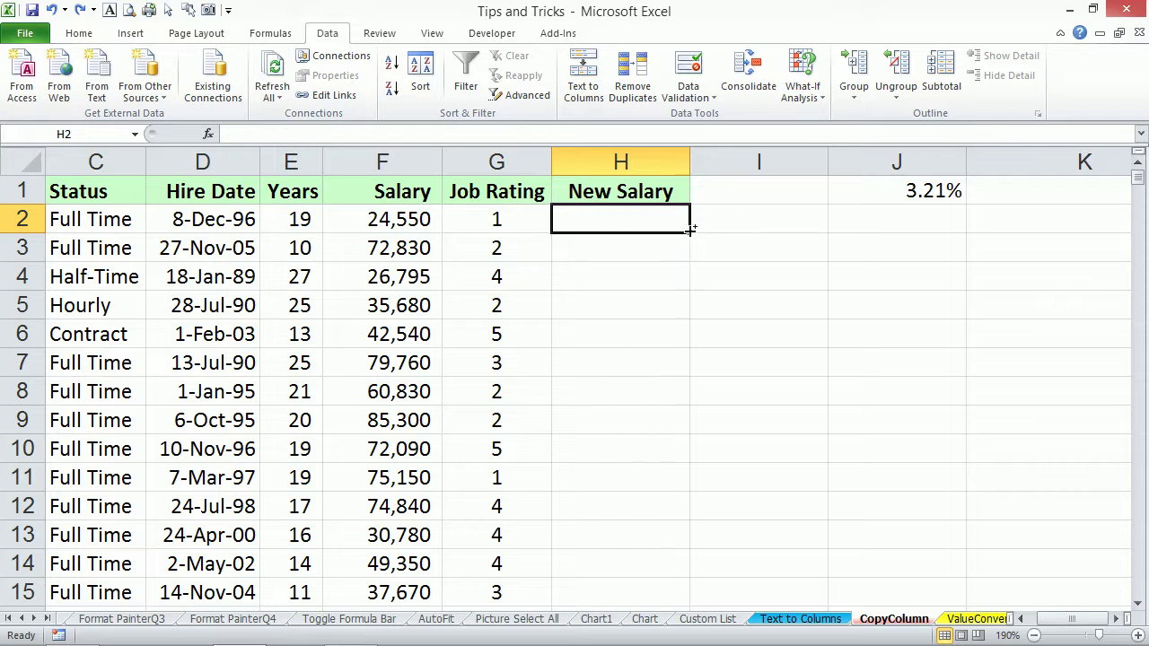
Restore the H2 formula, try an automatic fill down column H, then undo it.
{"action": "key", "text": "ctrl+y"}
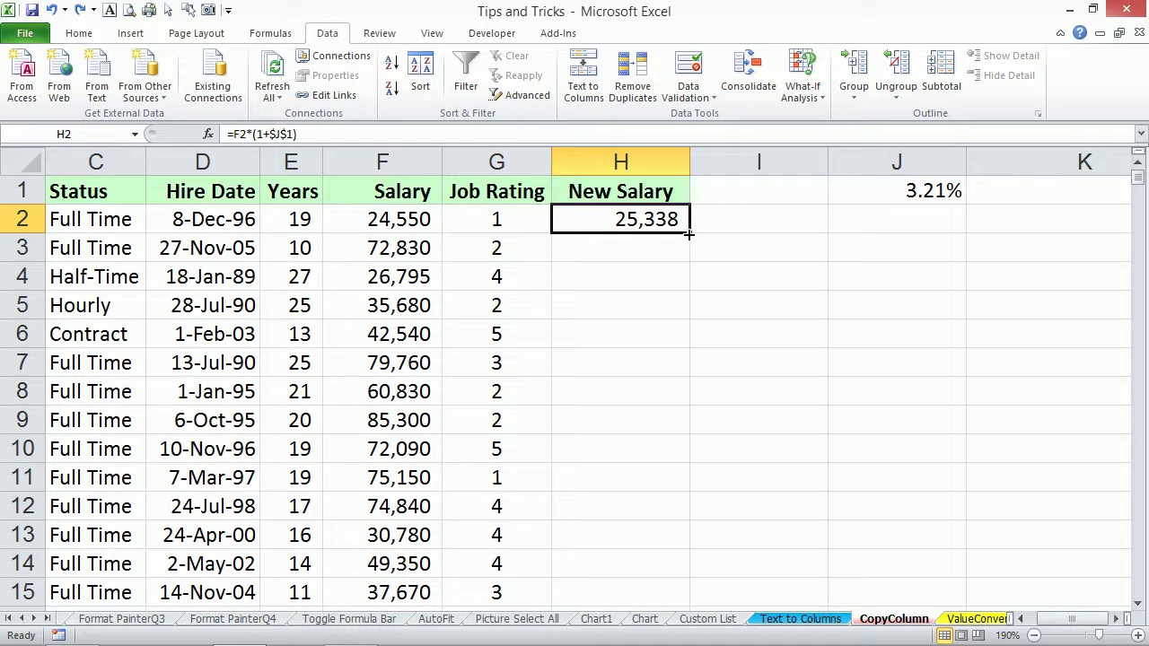
{"action": "double_click", "coordinate": [689, 235]}
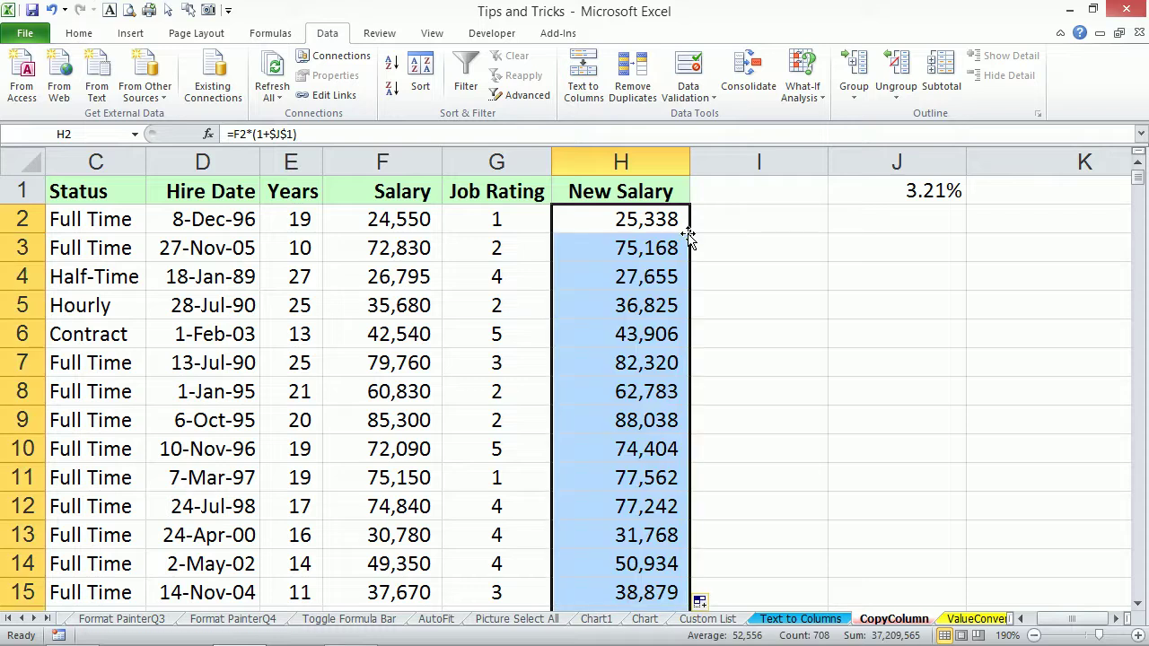
{"action": "left_click", "coordinate": [506, 401]}
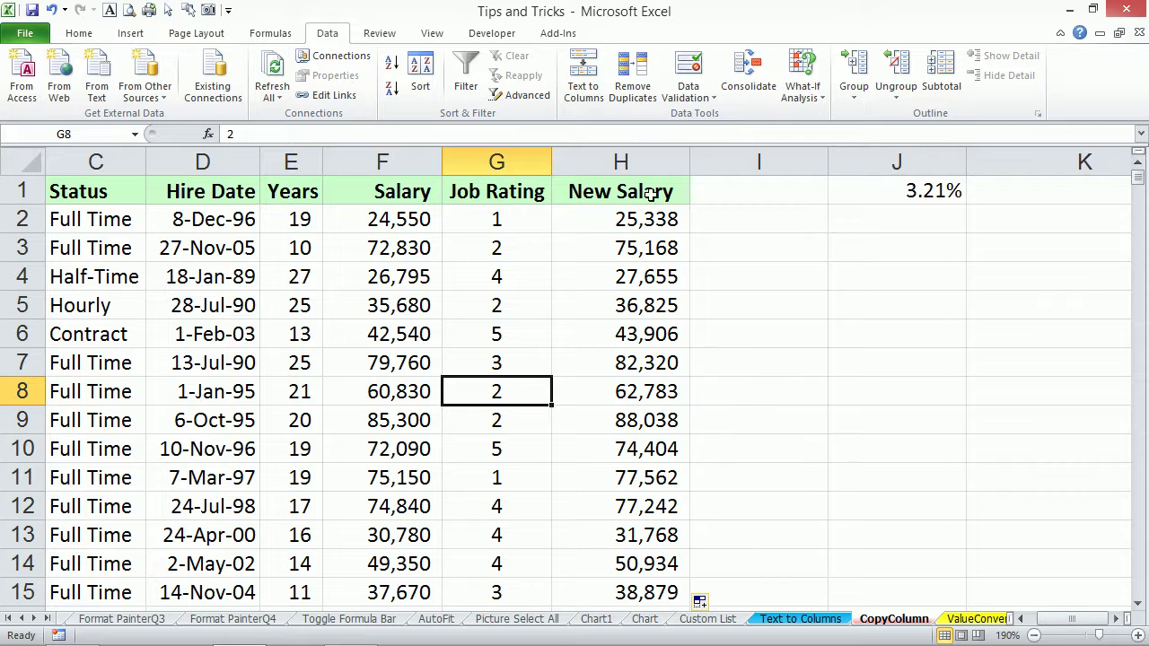
{"action": "key", "text": "ctrl+z"}
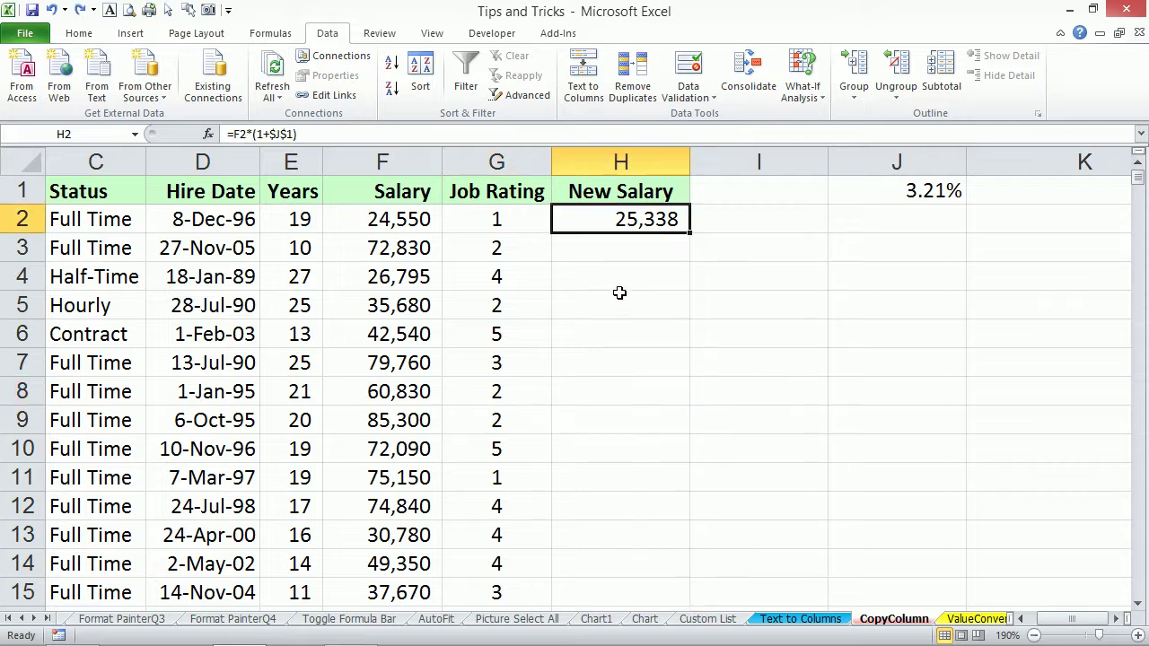
Select H2:H709 from the last Salary row and fill the New Salary formula down with Ctrl+D.
{"action": "left_click", "coordinate": [423, 388]}
{"action": "key", "text": "ctrl+Down"}
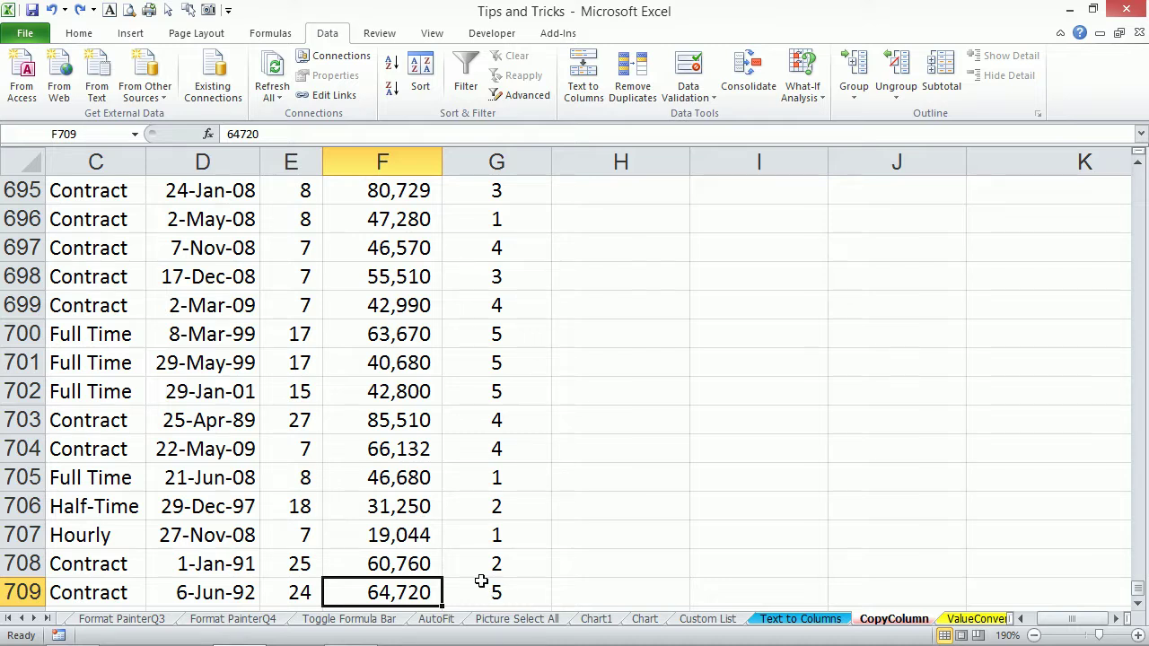
{"action": "key", "text": "Right"}
{"action": "key", "text": "Right"}
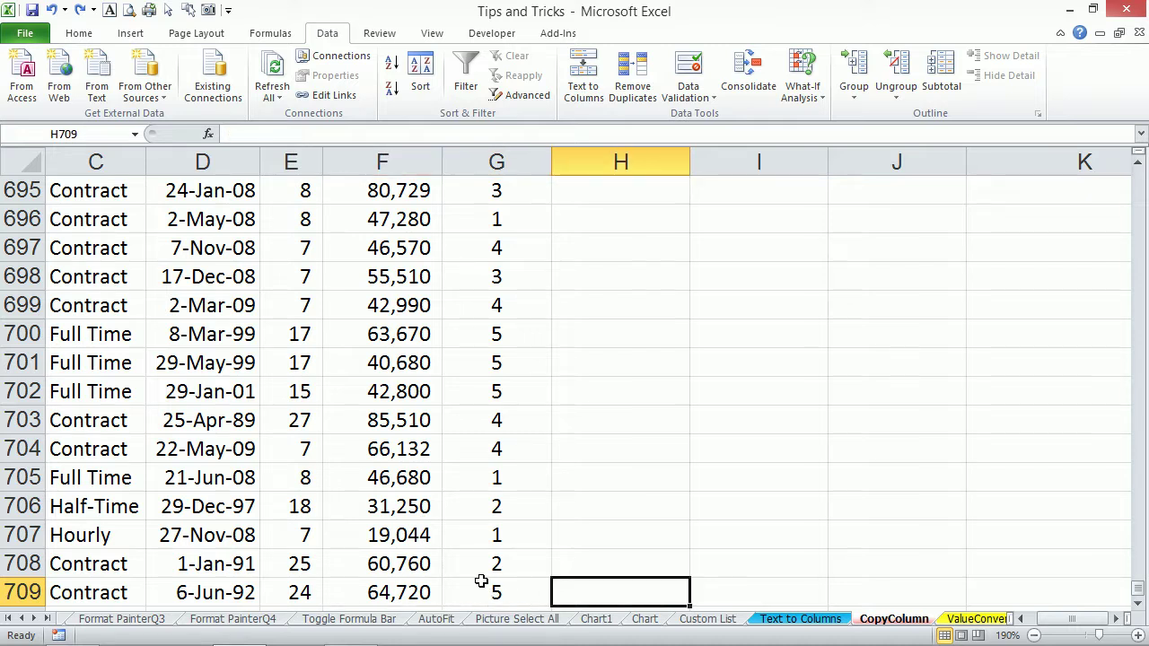
{"action": "key", "text": "ctrl+shift+Up"}
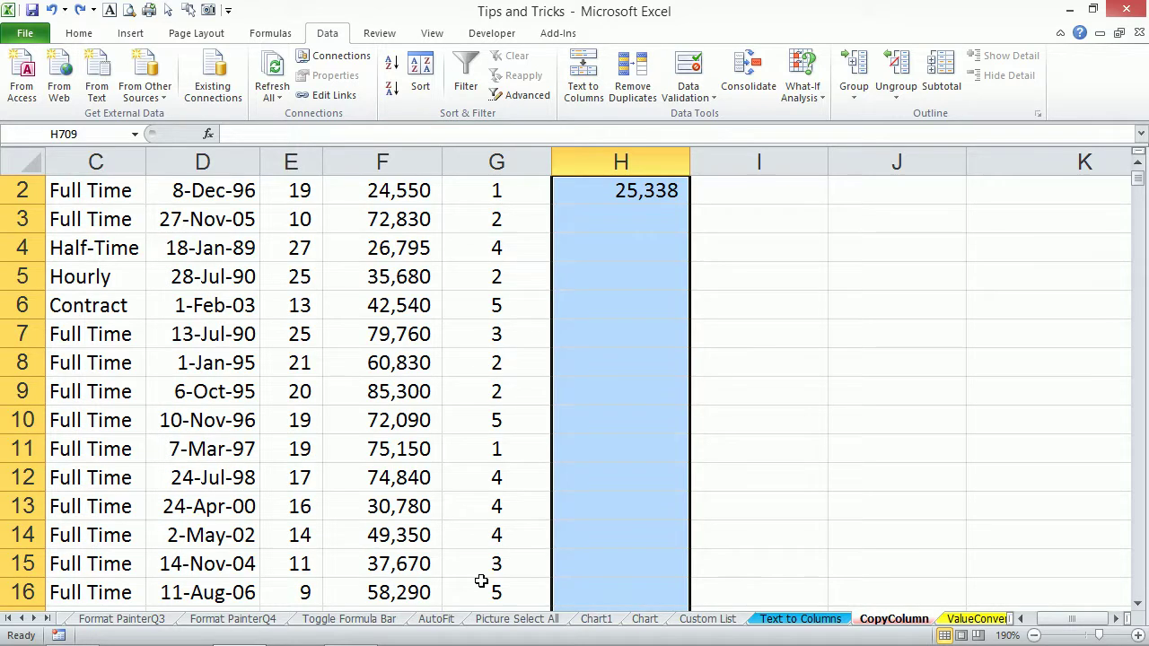
{"action": "key", "text": "ctrl+d"}
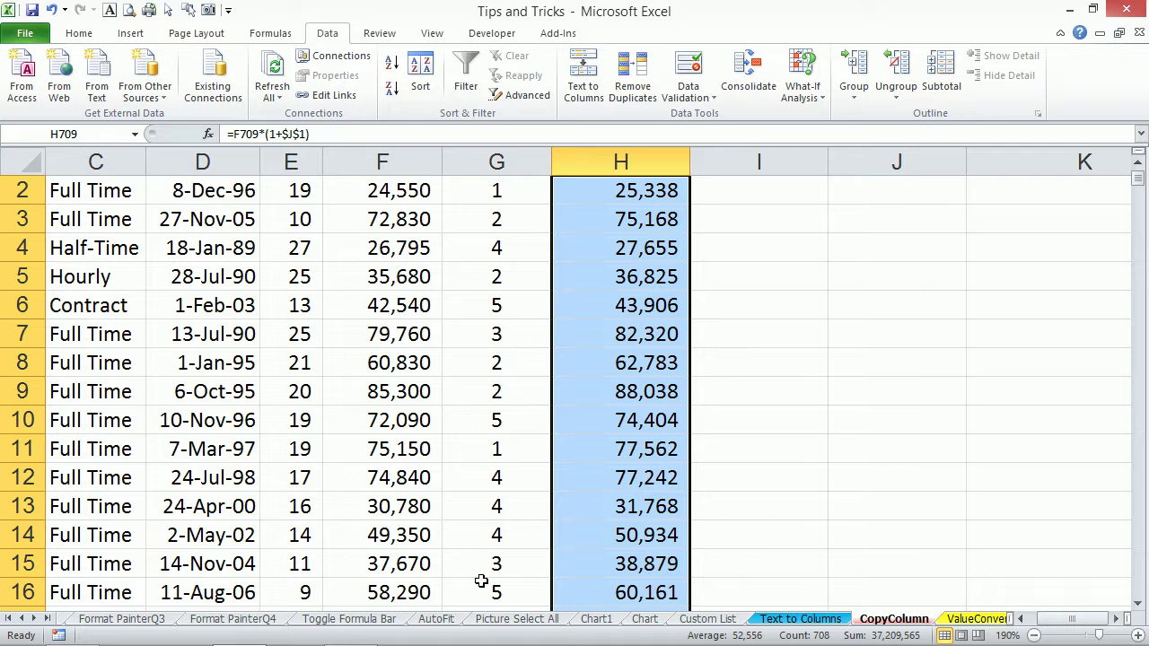
{"action": "scroll", "coordinate": [575, 565], "scroll_direction": "up", "scroll_amount": 1}
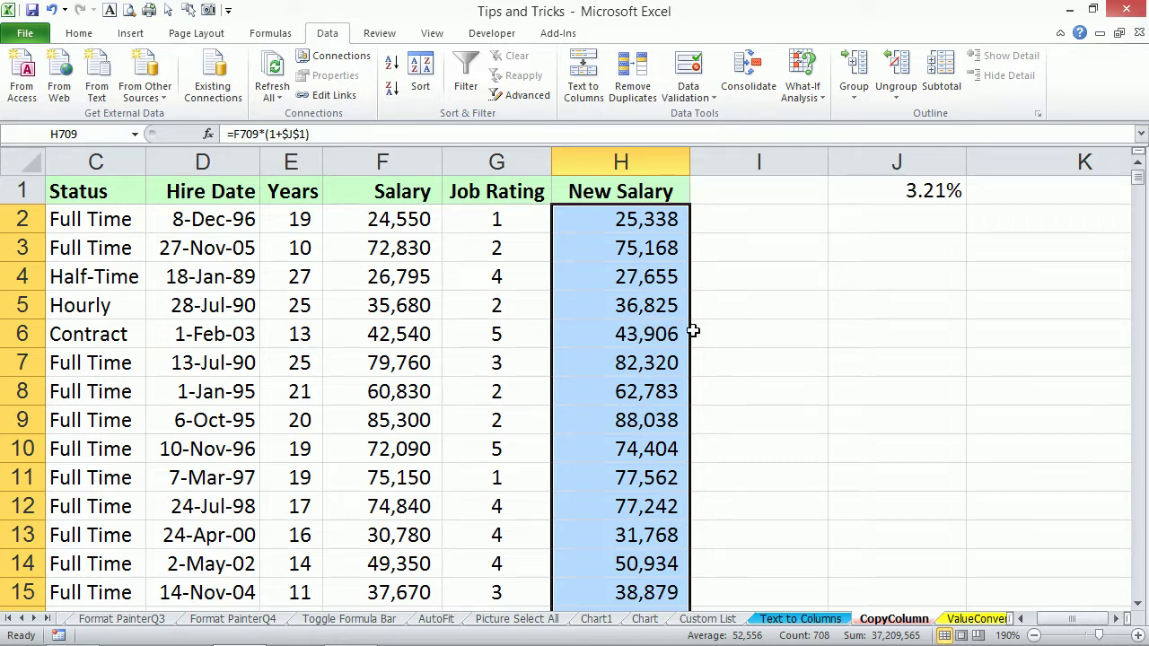
Go through ValueConvert to the No Formula sheet and select the monthly state figures in G2:K7.
{"action": "left_click", "coordinate": [977, 618]}
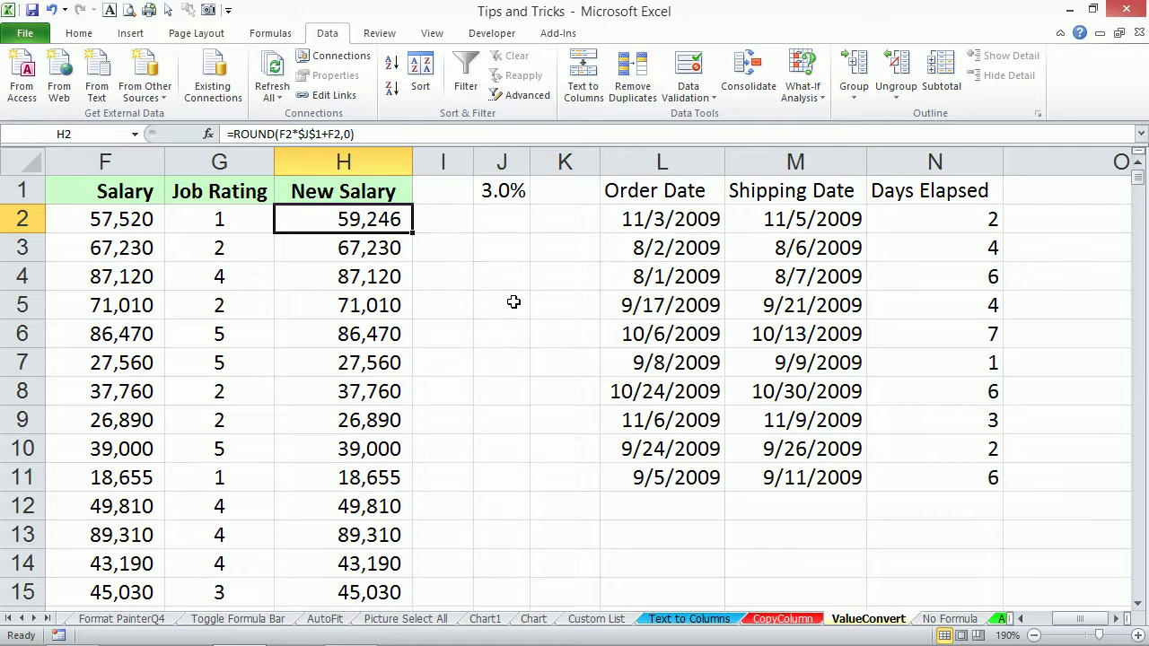
{"action": "left_click", "coordinate": [942, 621]}
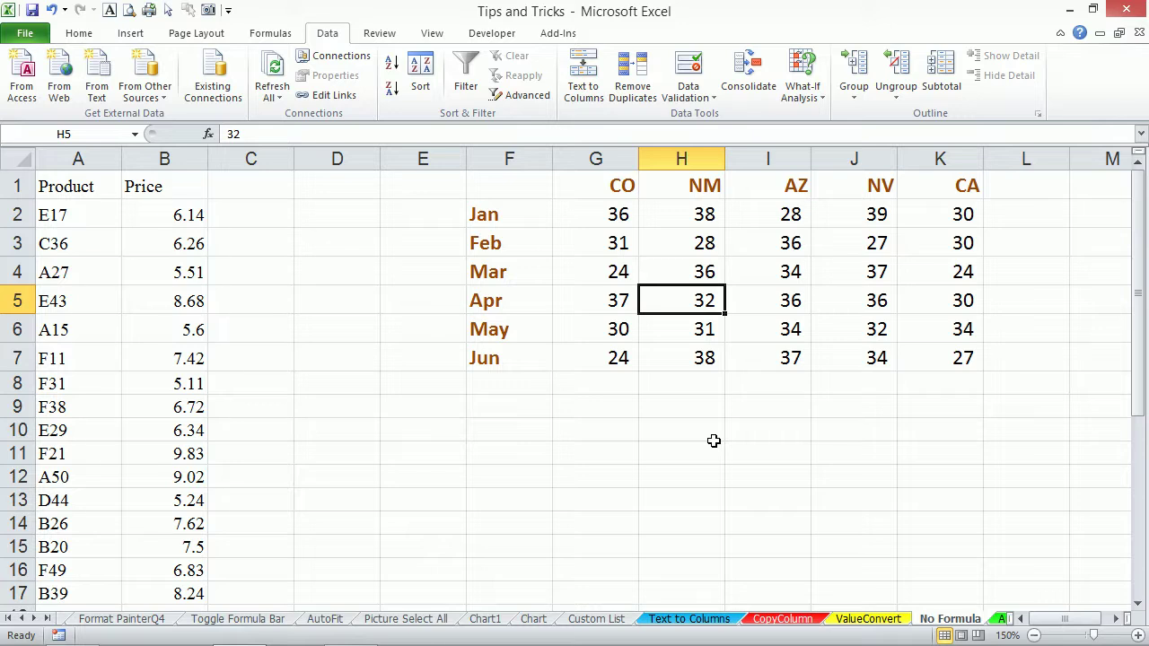
{"action": "left_click_drag", "start_coordinate": [605, 218], "coordinate": [961, 359]}
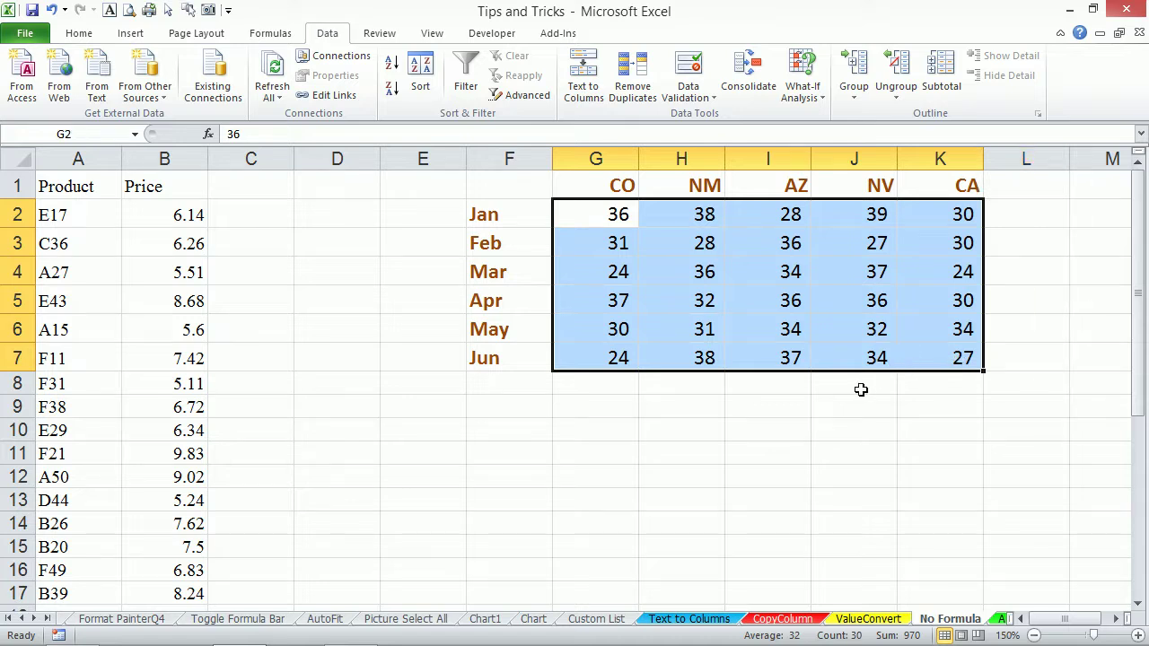
Enter 1.10 in E10 and the formula =G2*$E$10 in G8.
{"action": "left_click", "coordinate": [416, 433]}
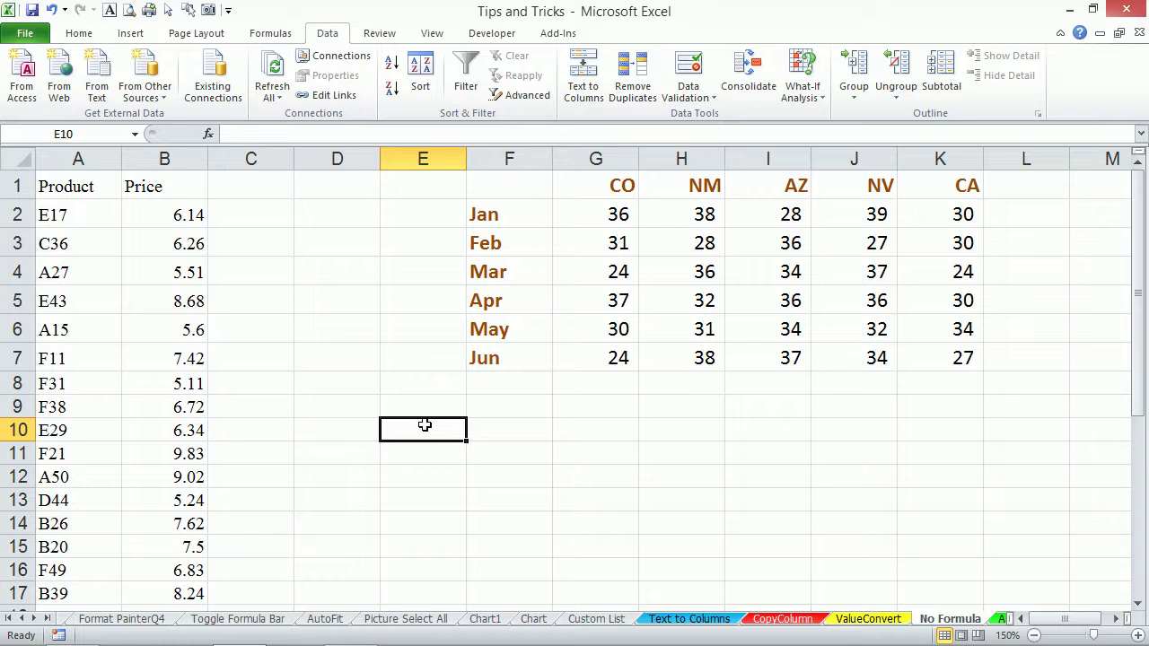
{"action": "type", "text": "1.10"}
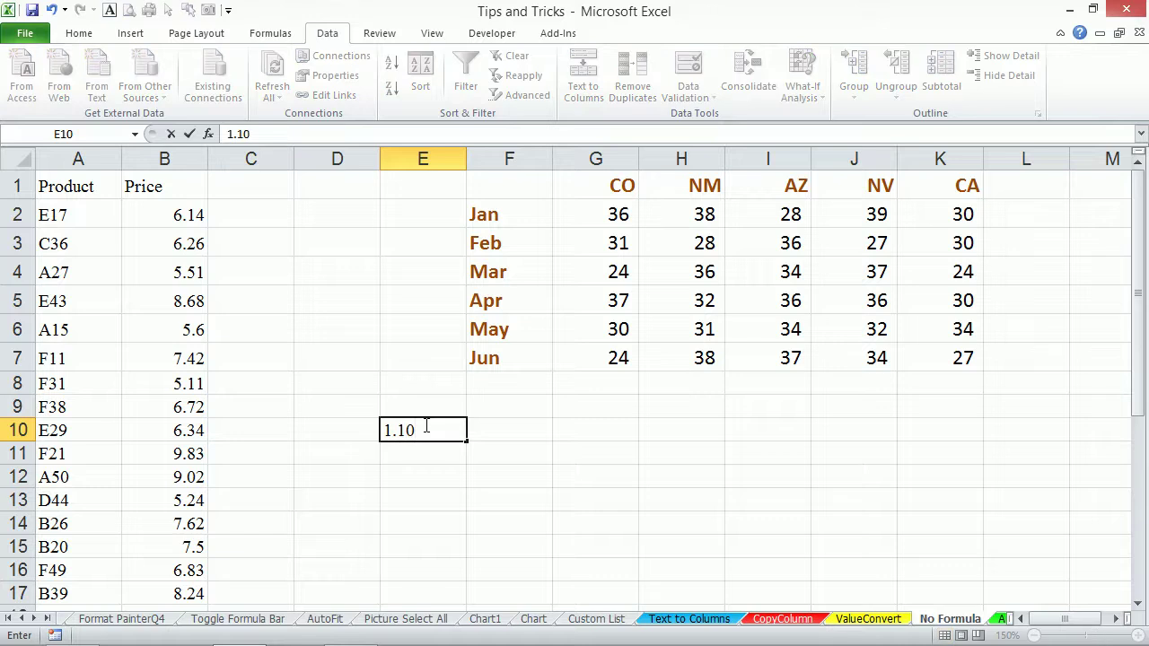
{"action": "key", "text": "Return"}
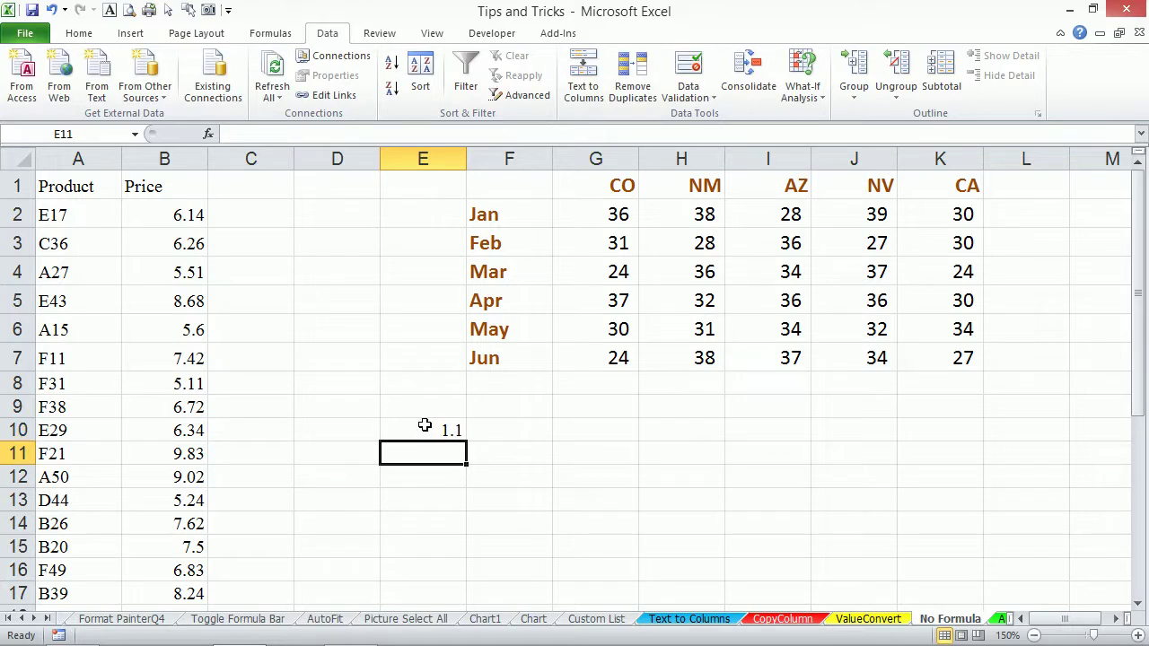
{"action": "left_click", "coordinate": [600, 383]}
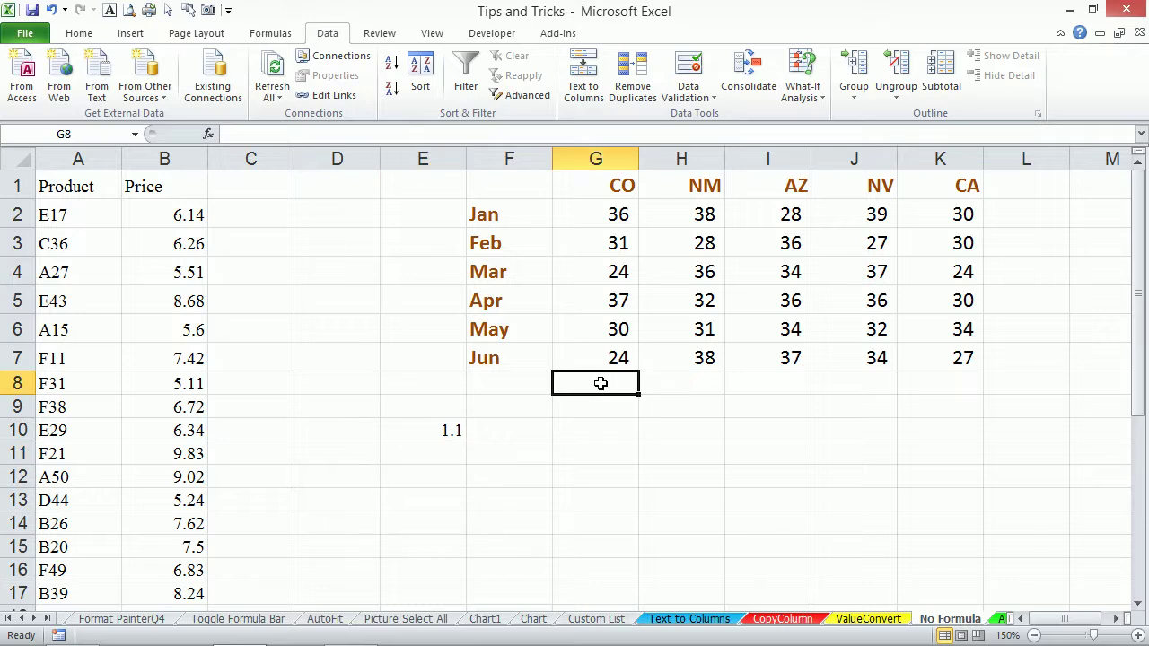
{"action": "type", "text": "="}
{"action": "key", "text": "Up"}
{"action": "key", "text": "Up"}
{"action": "key", "text": "Up"}
{"action": "key", "text": "Up"}
{"action": "key", "text": "Up"}
{"action": "key", "text": "Up"}
{"action": "key", "text": "Up"}
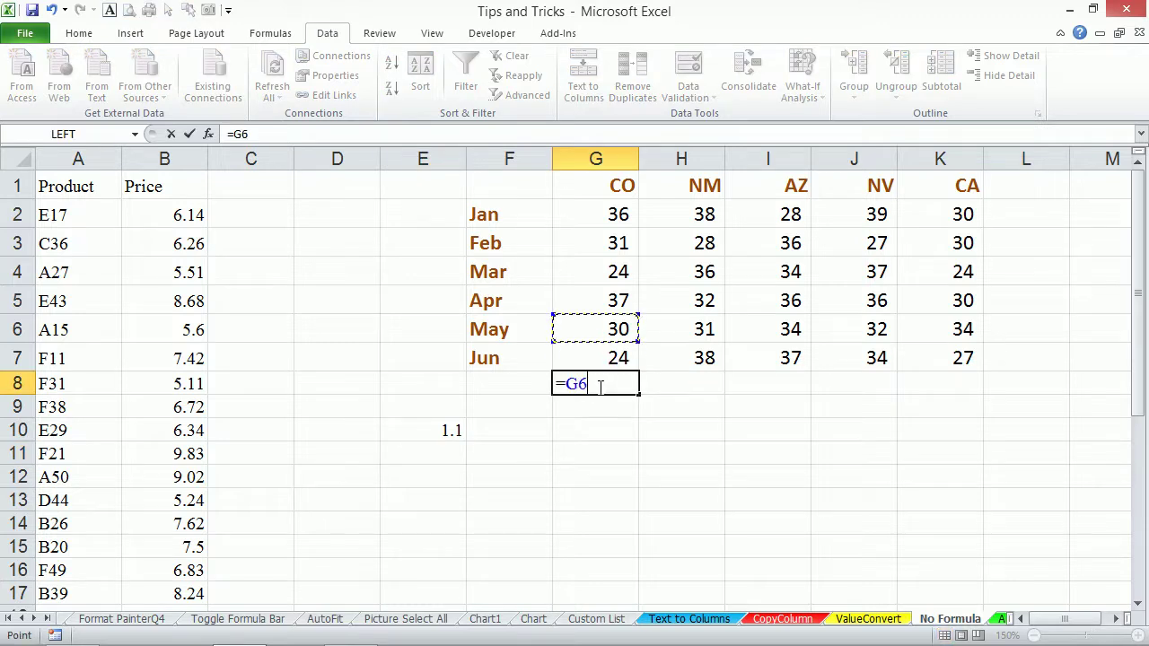
{"action": "key", "text": "Down"}
{"action": "type", "text": "*"}
{"action": "left_click", "coordinate": [431, 429]}
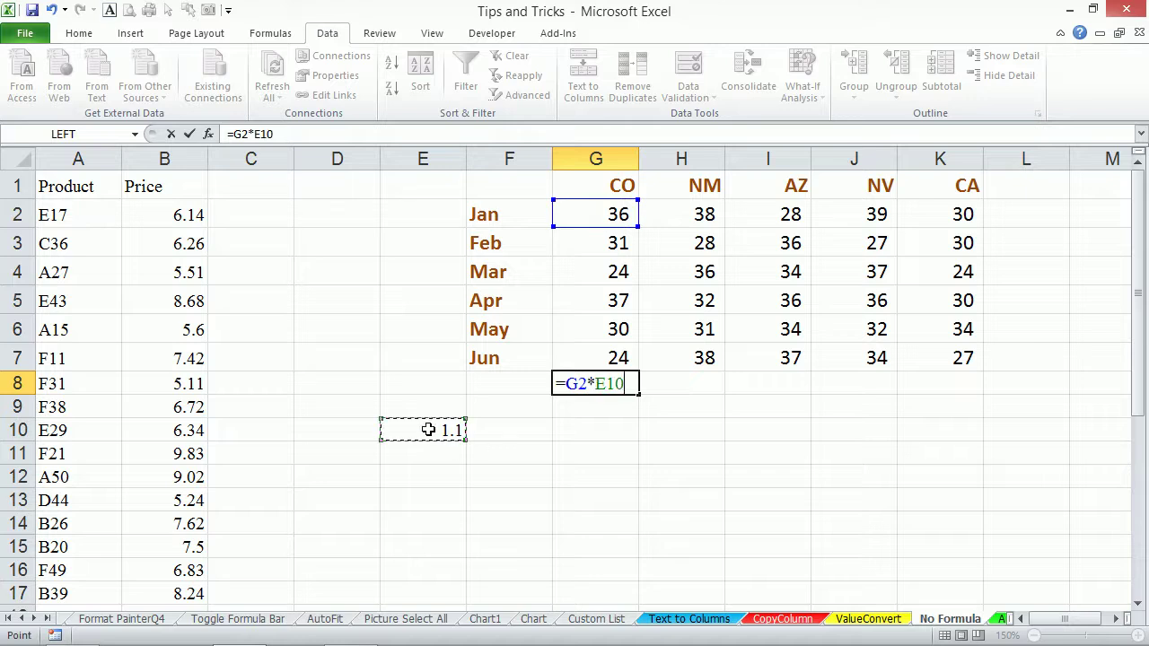
{"action": "key", "text": "F4"}
{"action": "key", "text": "ctrl+Return"}
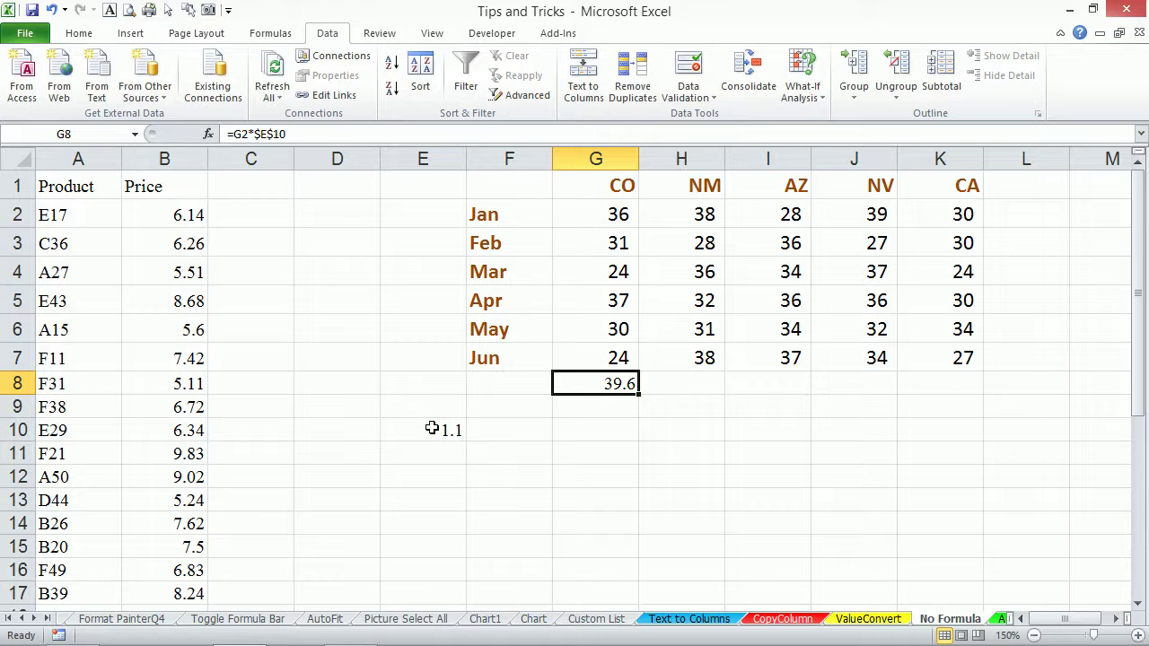
Fill the G8 formula across G8:K16, delete the results, then undo the deletion.
{"action": "left_click_drag", "start_coordinate": [637, 394], "coordinate": [973, 571]}
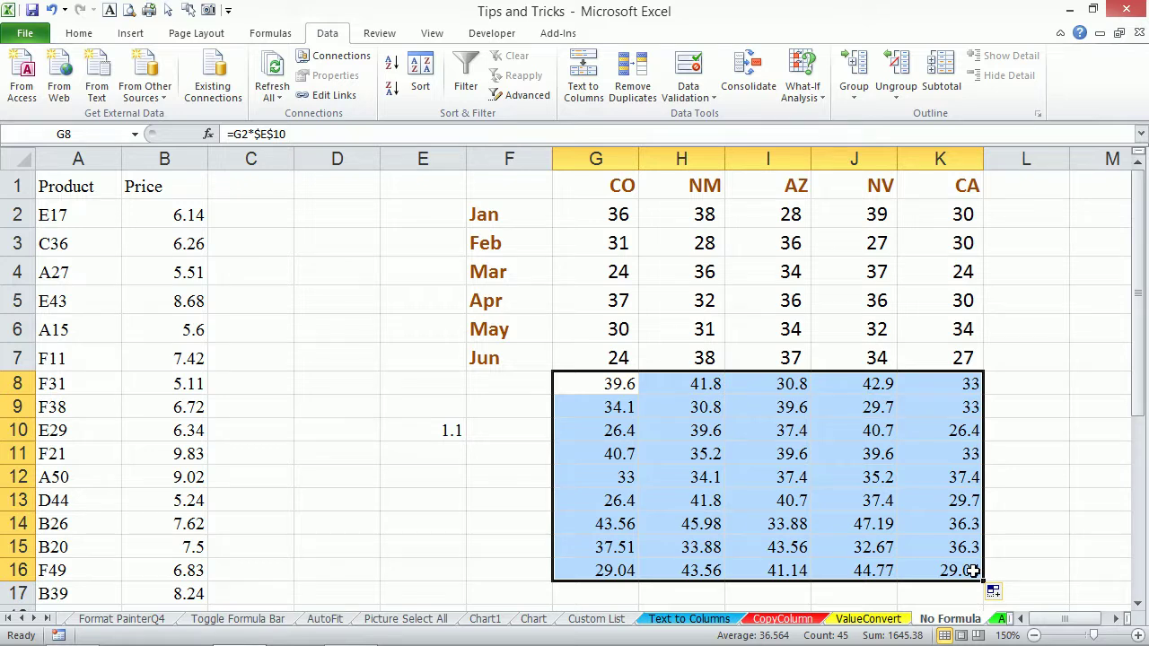
{"action": "key", "text": "Delete"}
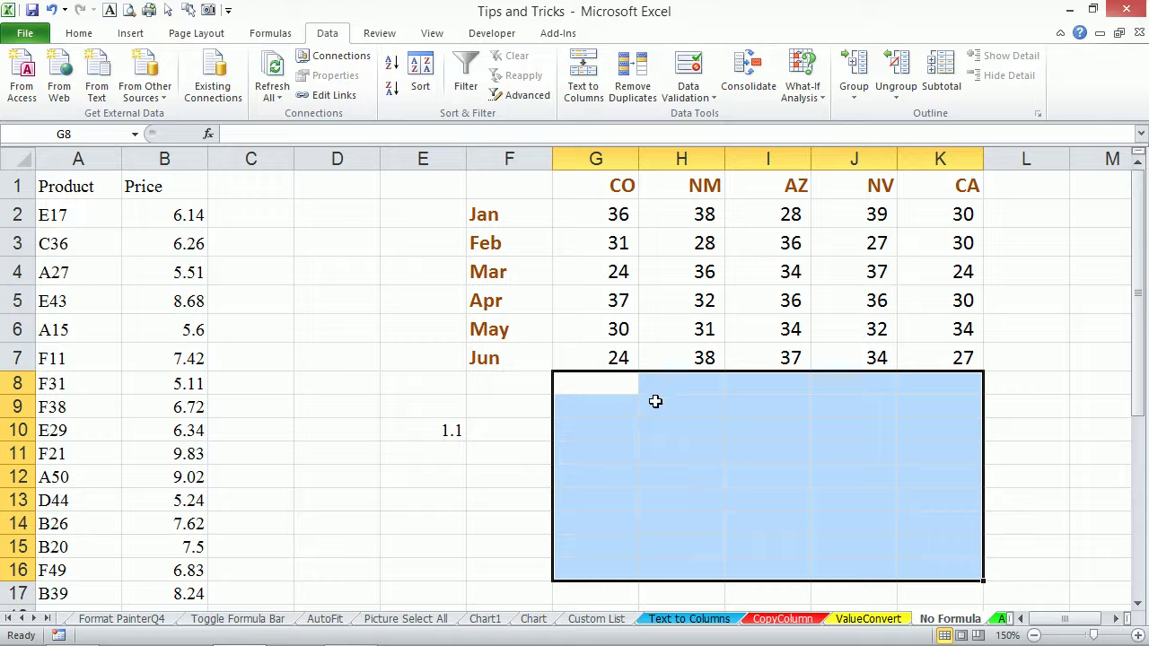
{"action": "key", "text": "ctrl+z"}
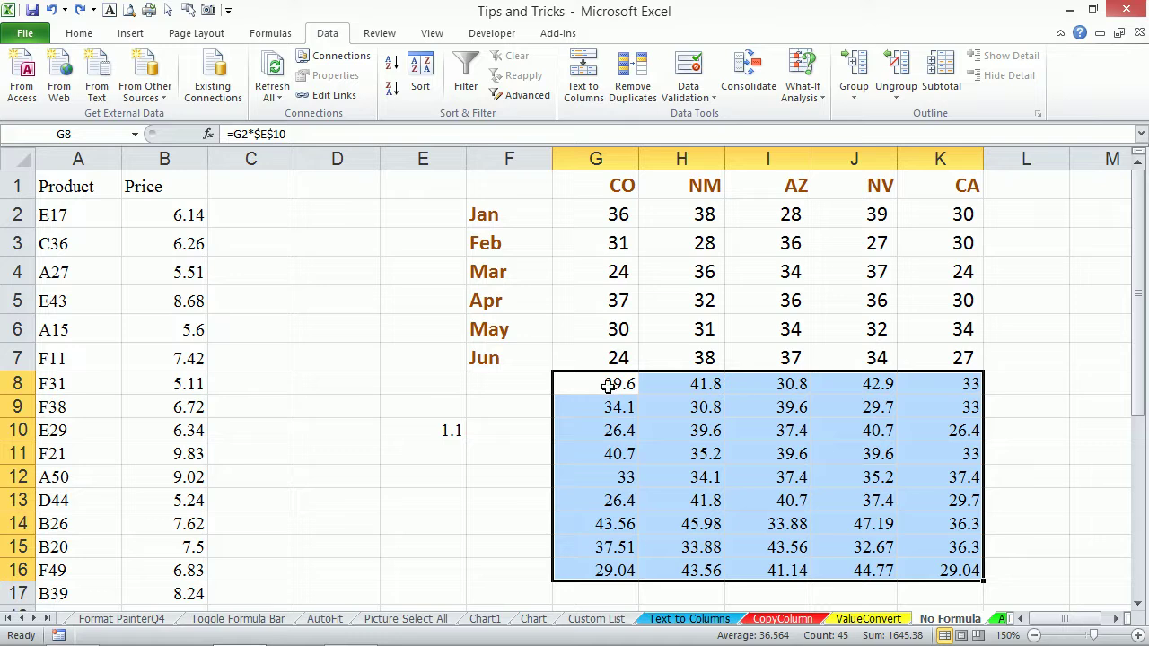
Convert the calculated block G8:K13 to plain values with Paste Special Values.
{"action": "left_click_drag", "start_coordinate": [594, 212], "coordinate": [956, 571]}
{"action": "left_click_drag", "start_coordinate": [610, 382], "coordinate": [921, 504]}
{"action": "key", "text": "ctrl+c"}
{"action": "key", "text": "alt+e"}
{"action": "key", "text": "s"}
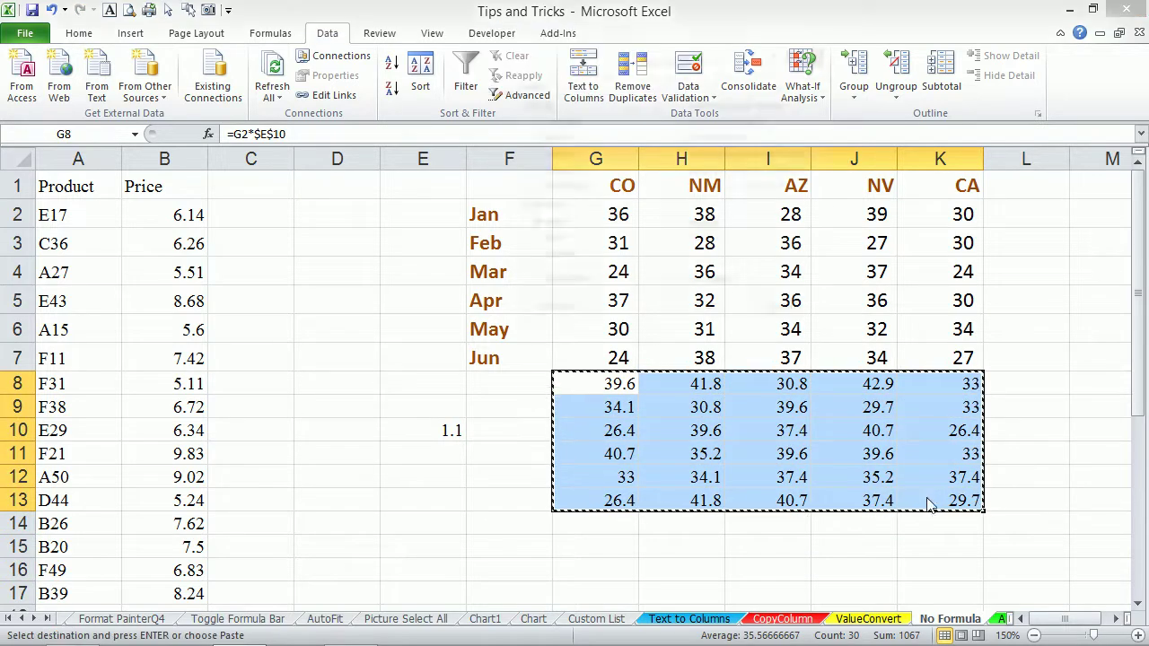
{"action": "key", "text": "v"}
{"action": "left_click", "coordinate": [715, 323]}
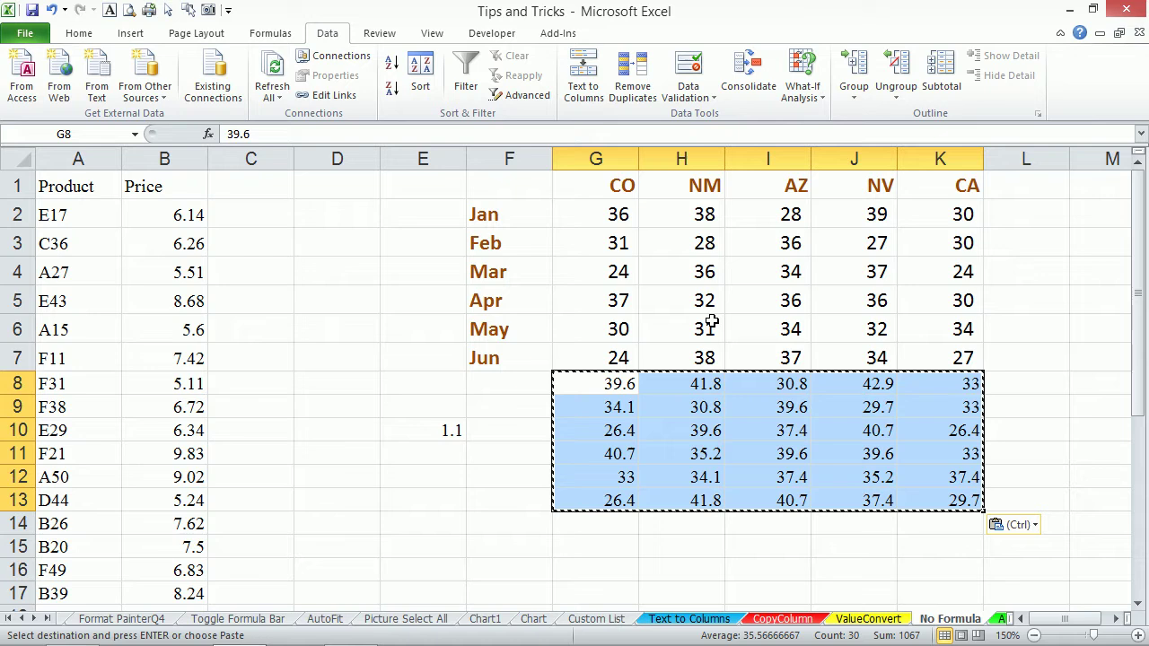
{"action": "left_click", "coordinate": [621, 383]}
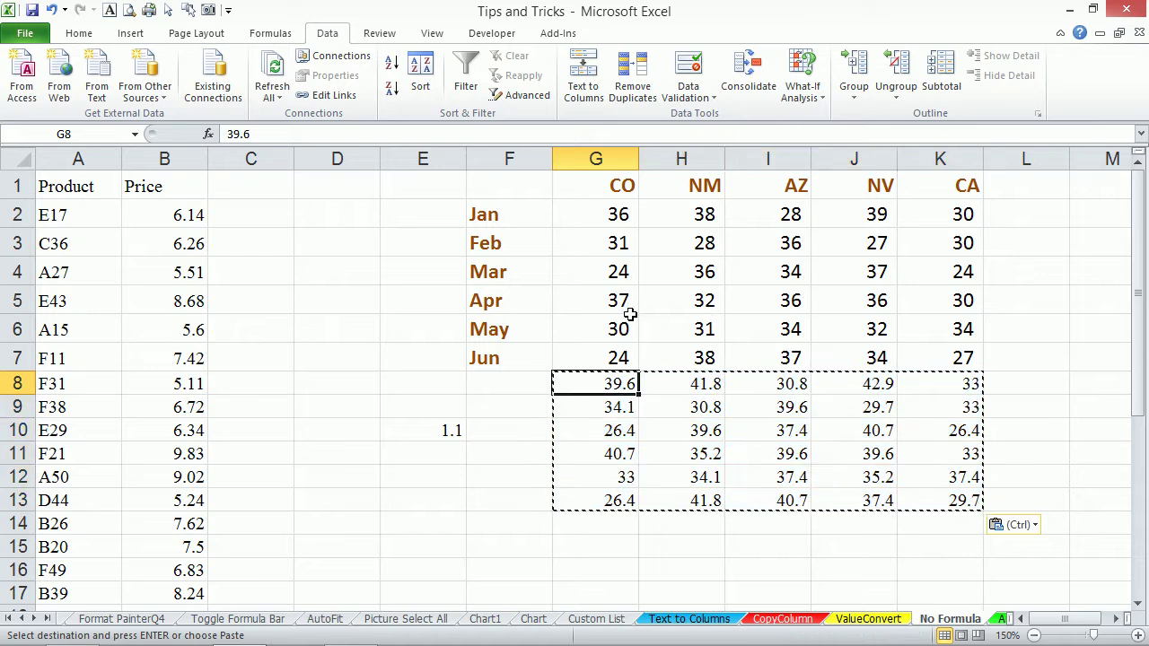
{"action": "key", "text": "Escape"}
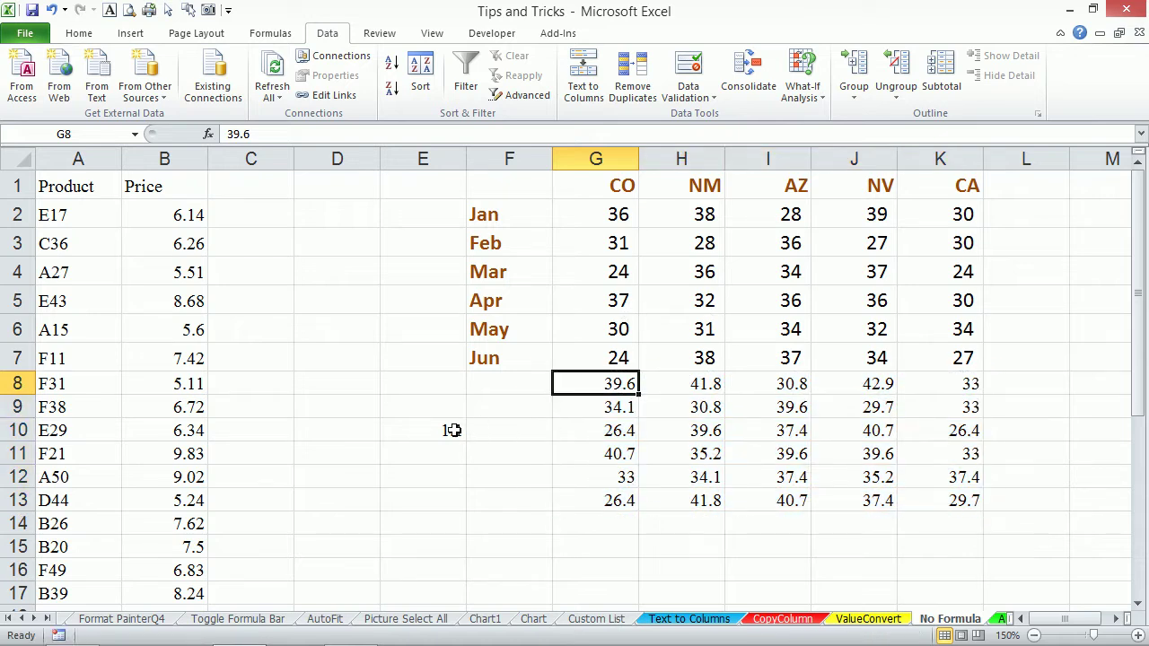
Copy the 1.1 factor from E10, select G2:K7 and bring up Paste Special.
{"action": "left_click", "coordinate": [451, 431]}
{"action": "key", "text": "ctrl+c"}
{"action": "left_click_drag", "start_coordinate": [599, 215], "coordinate": [608, 348]}
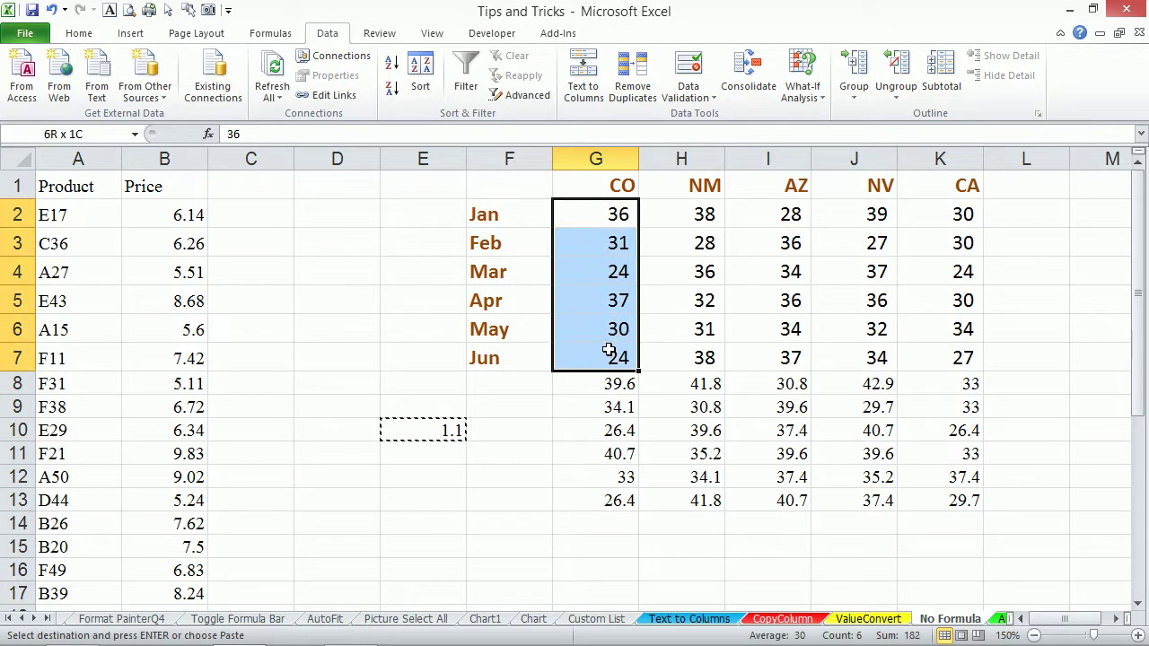
{"action": "key", "text": "ctrl+shift+Right"}
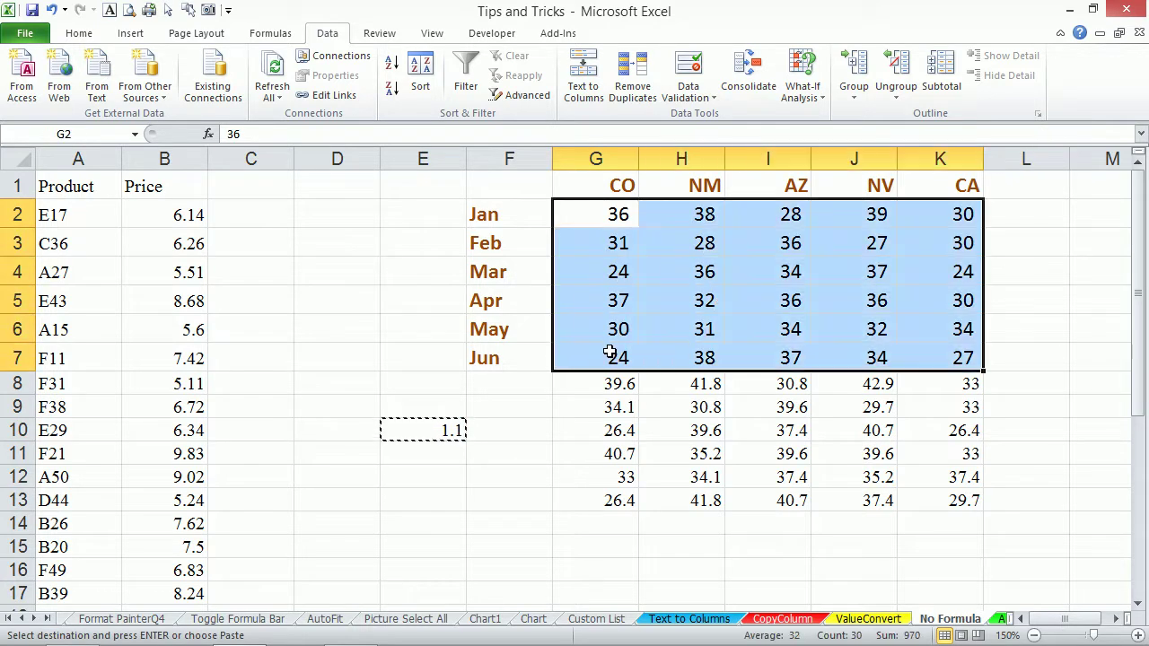
{"action": "key", "text": "alt"}
{"action": "key", "text": "e"}
{"action": "key", "text": "s"}
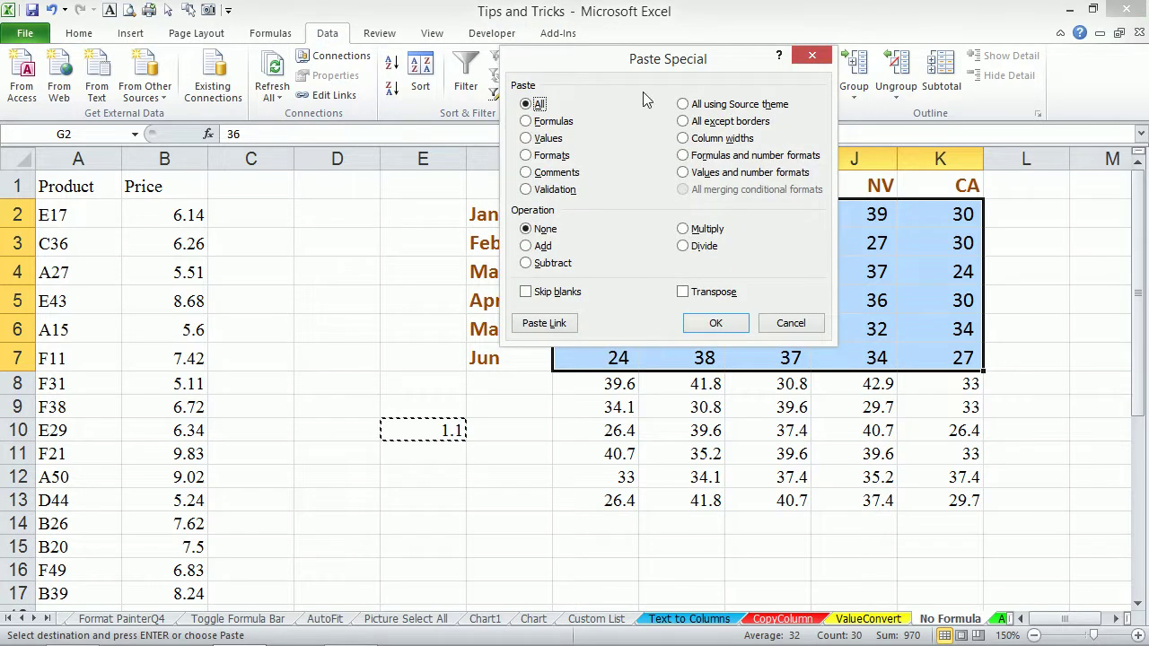
Paste with Multiply and Values so G2:K7 is scaled by 1.1 (G2 becomes 39.6).
{"action": "left_click_drag", "start_coordinate": [646, 70], "coordinate": [398, 77]}
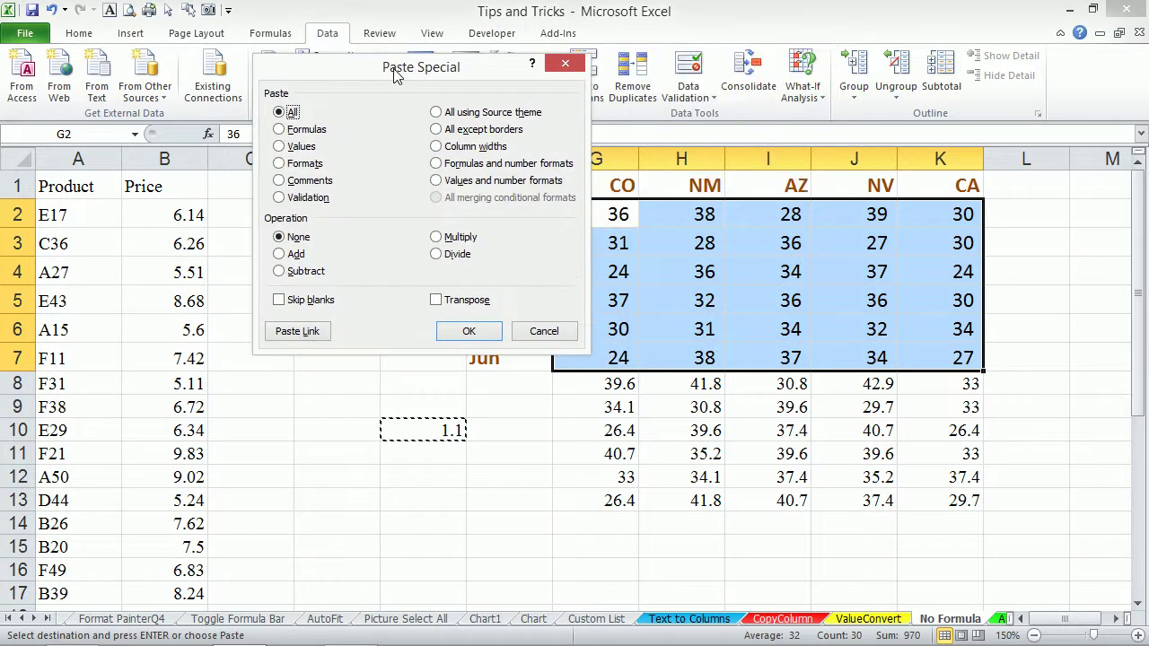
{"action": "left_click", "coordinate": [437, 236]}
{"action": "left_click_drag", "start_coordinate": [414, 65], "coordinate": [267, 56]}
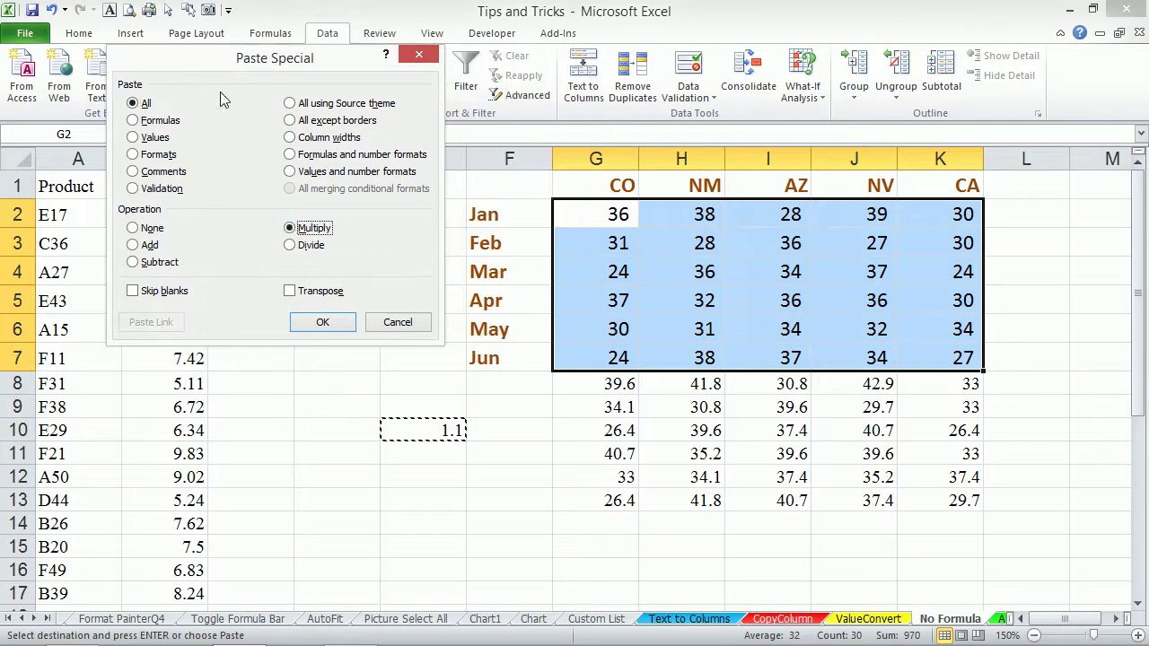
{"action": "left_click", "coordinate": [134, 138]}
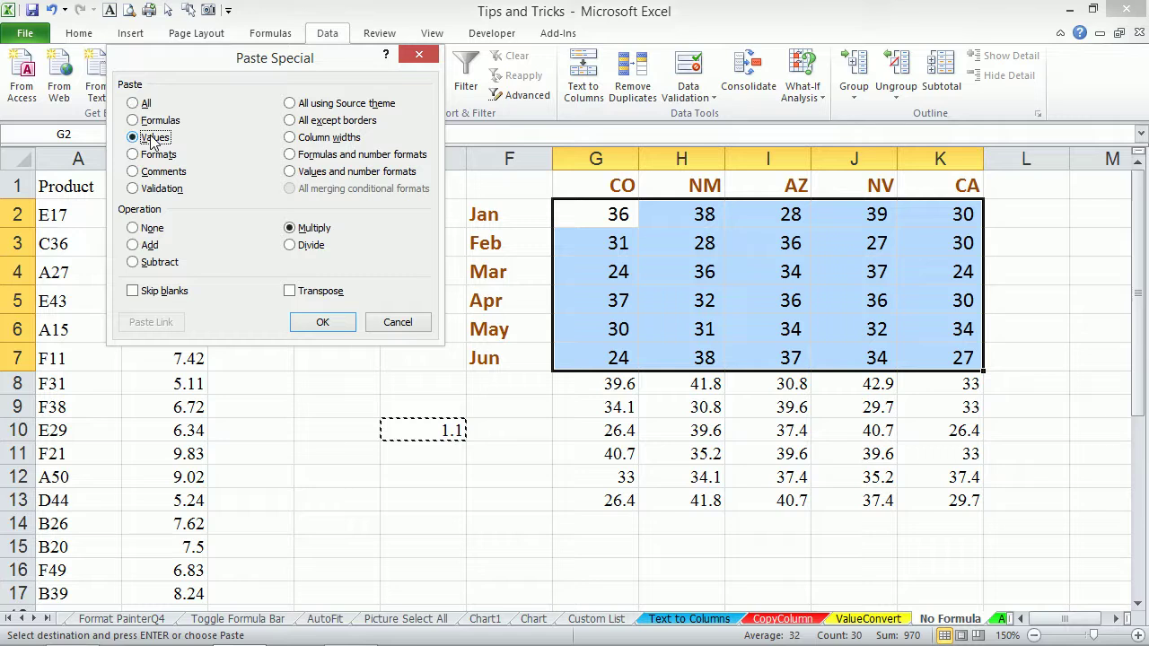
{"action": "left_click", "coordinate": [324, 328]}
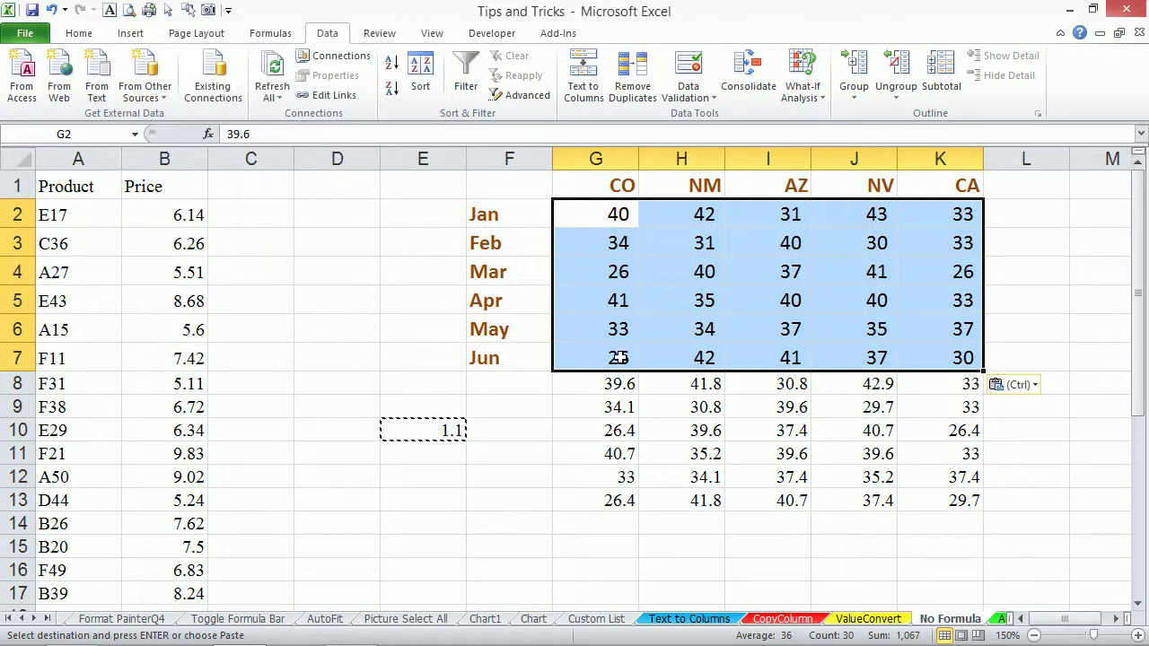
Give the G2:K7 figures one decimal place and delete the 1.1 factor from E10.
{"action": "left_click", "coordinate": [79, 34]}
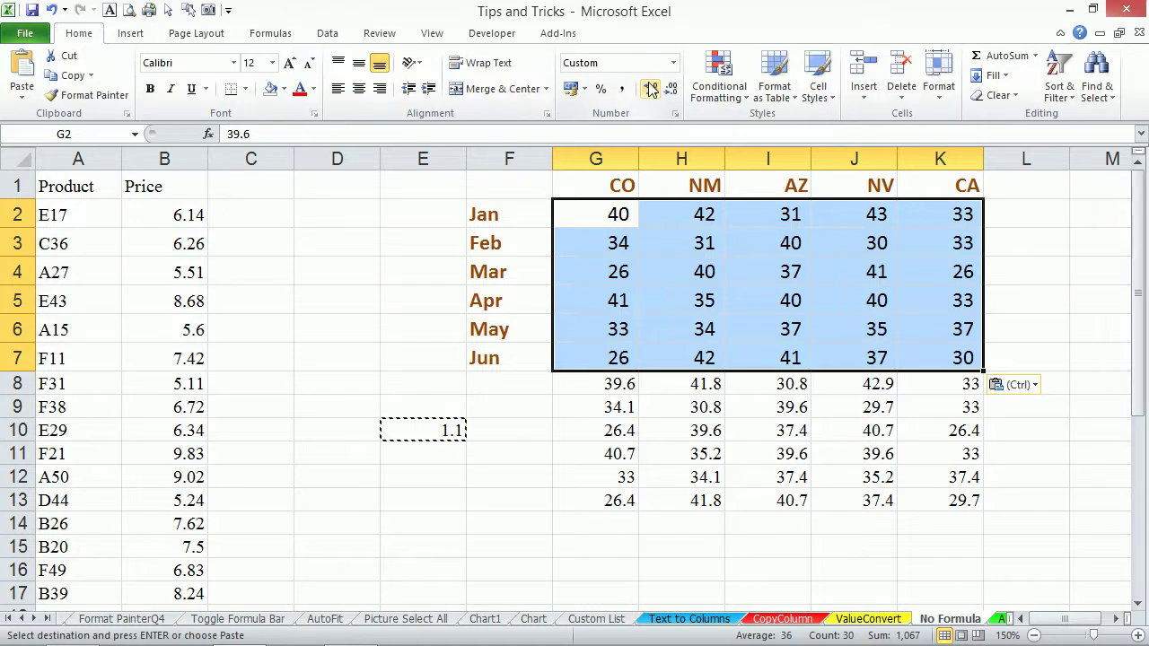
{"action": "left_click", "coordinate": [656, 89]}
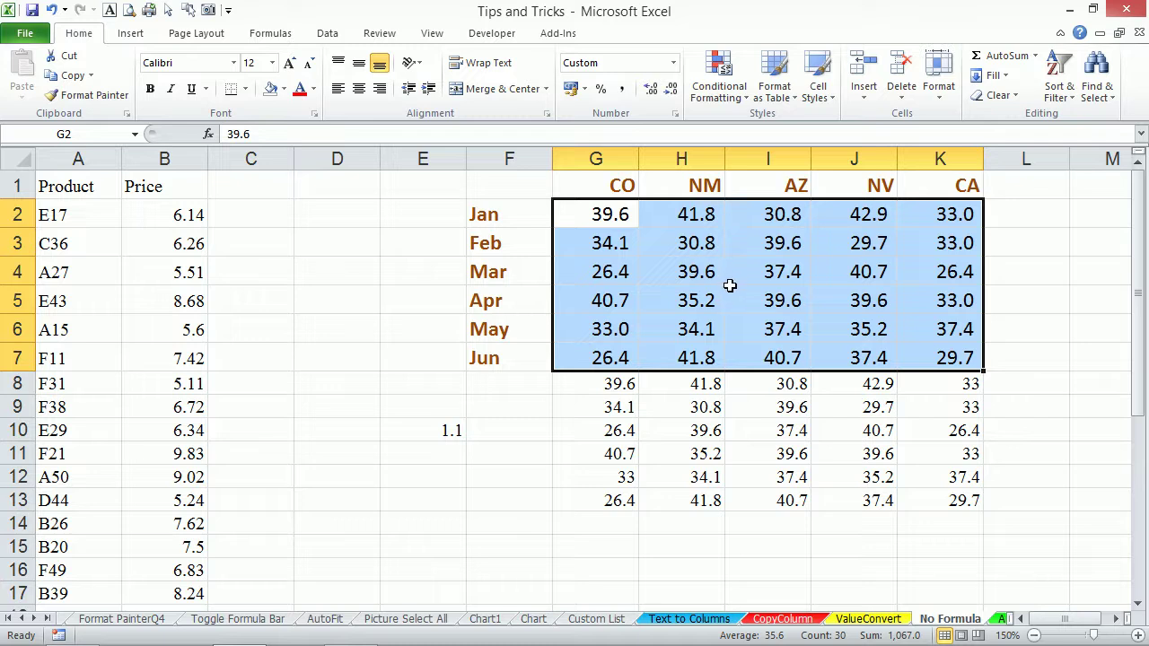
{"action": "left_click", "coordinate": [437, 425]}
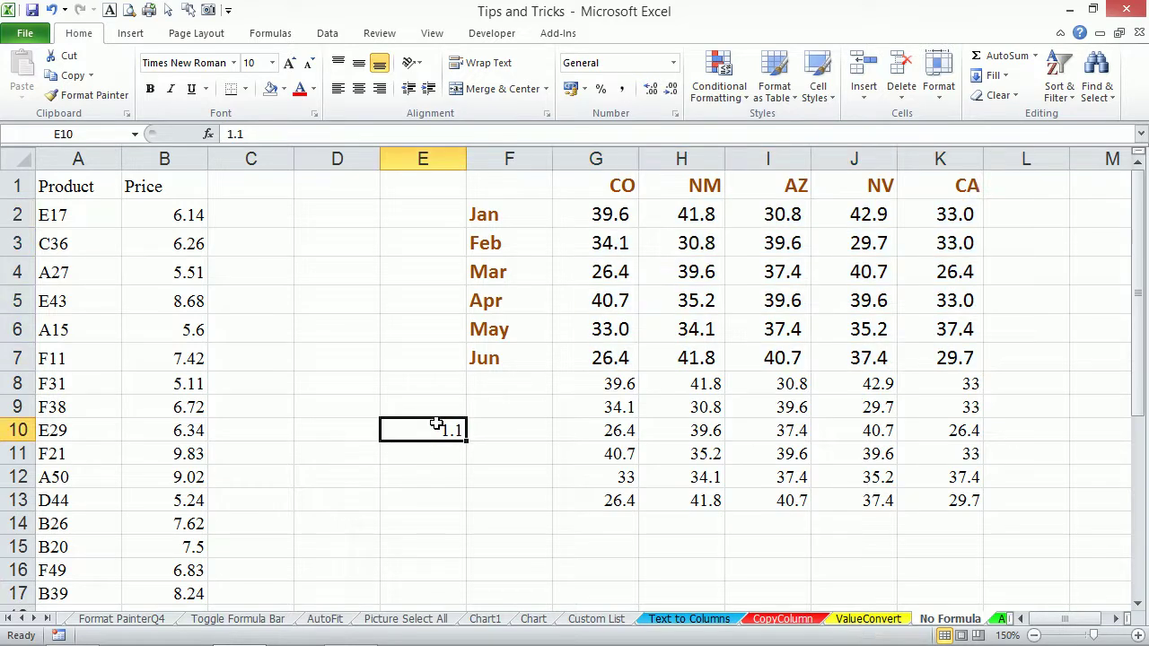
{"action": "key", "text": "Delete"}
Scroll the sheet tabs and switch to the Auto Sum sheet.
{"action": "left_click", "coordinate": [34, 618]}
{"action": "left_click", "coordinate": [34, 618]}
{"action": "left_click", "coordinate": [34, 619]}
{"action": "left_click", "coordinate": [34, 618]}
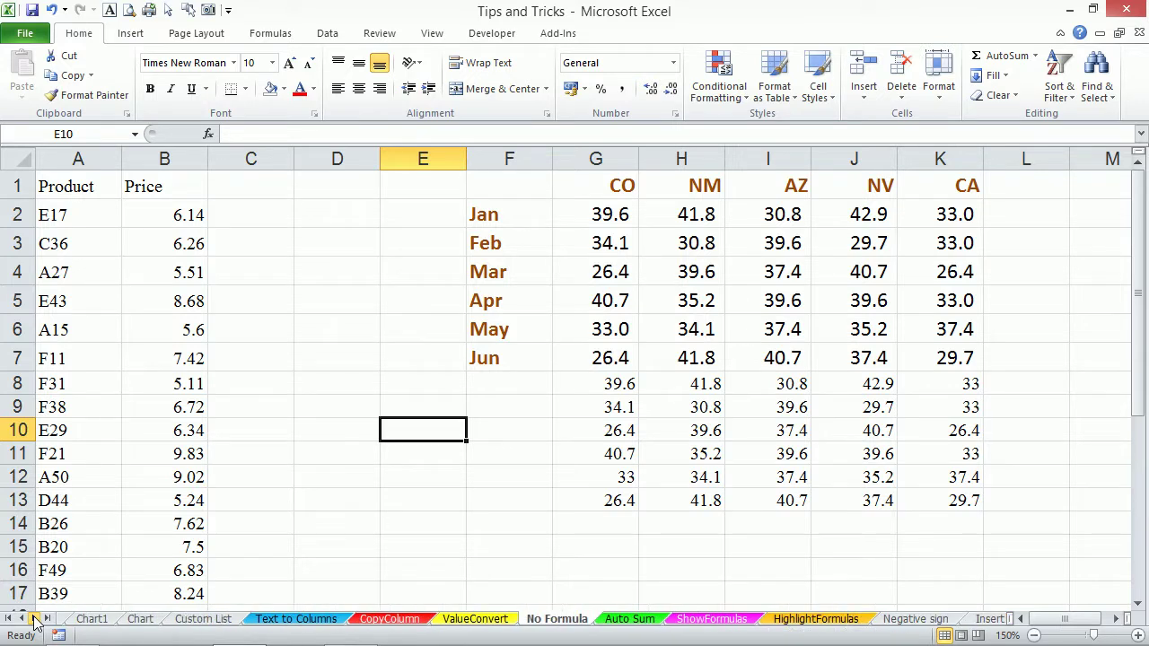
{"action": "left_click", "coordinate": [34, 619]}
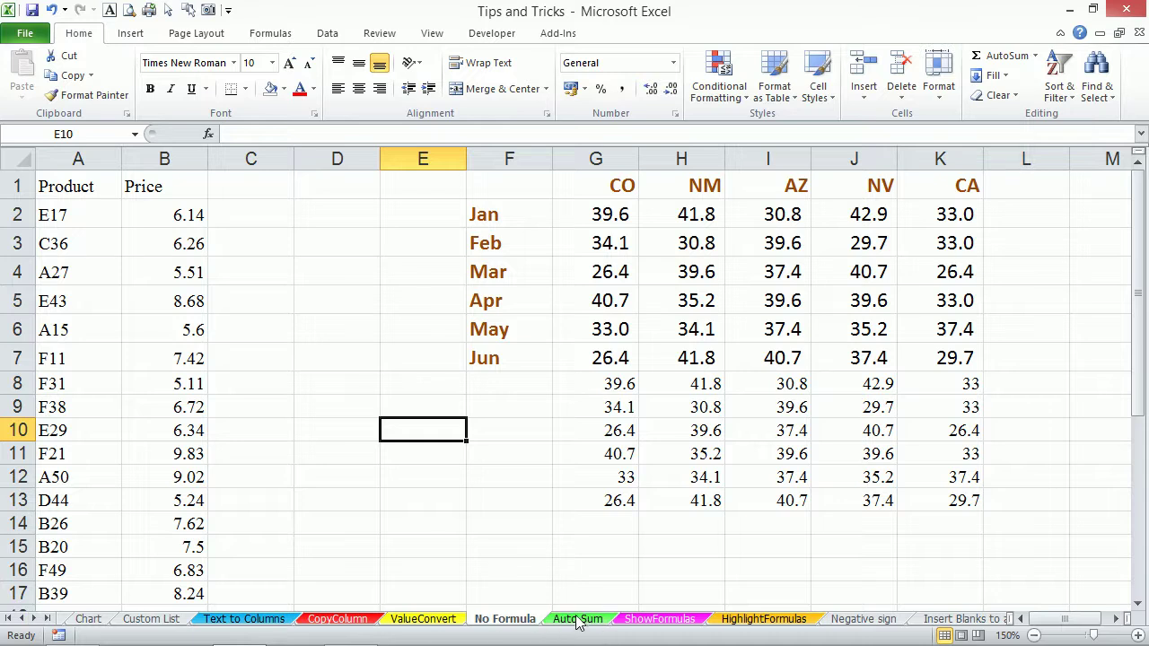
{"action": "left_click", "coordinate": [577, 620]}
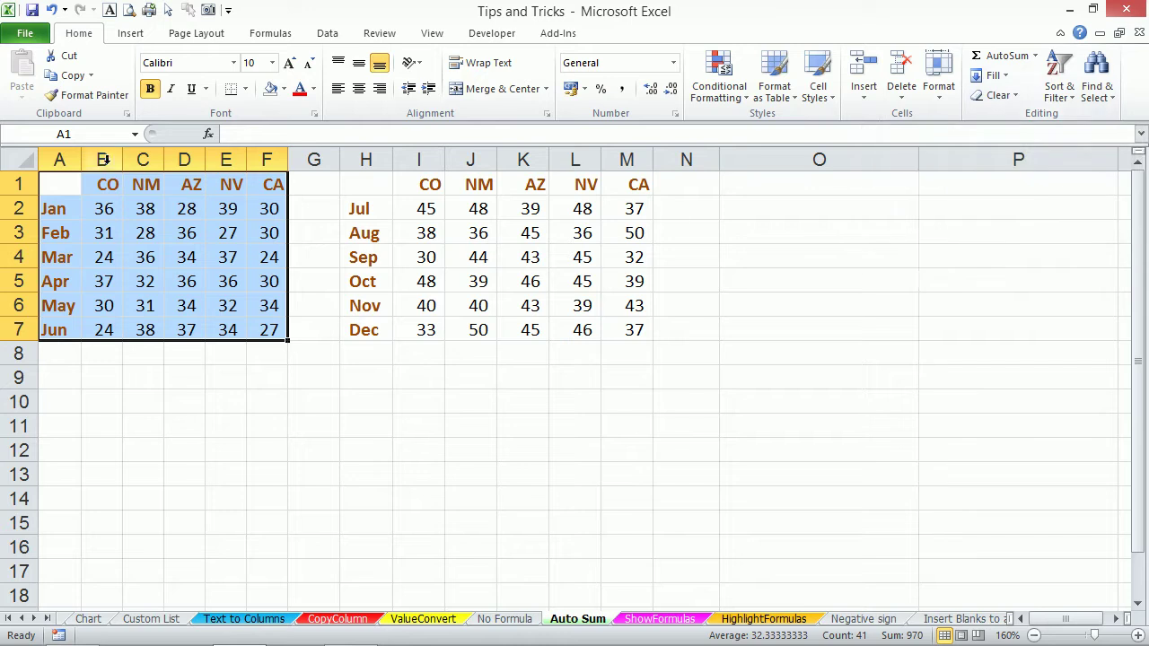
Select B2:G8 and AutoSum totals into column G and row 8.
{"action": "left_click", "coordinate": [91, 210]}
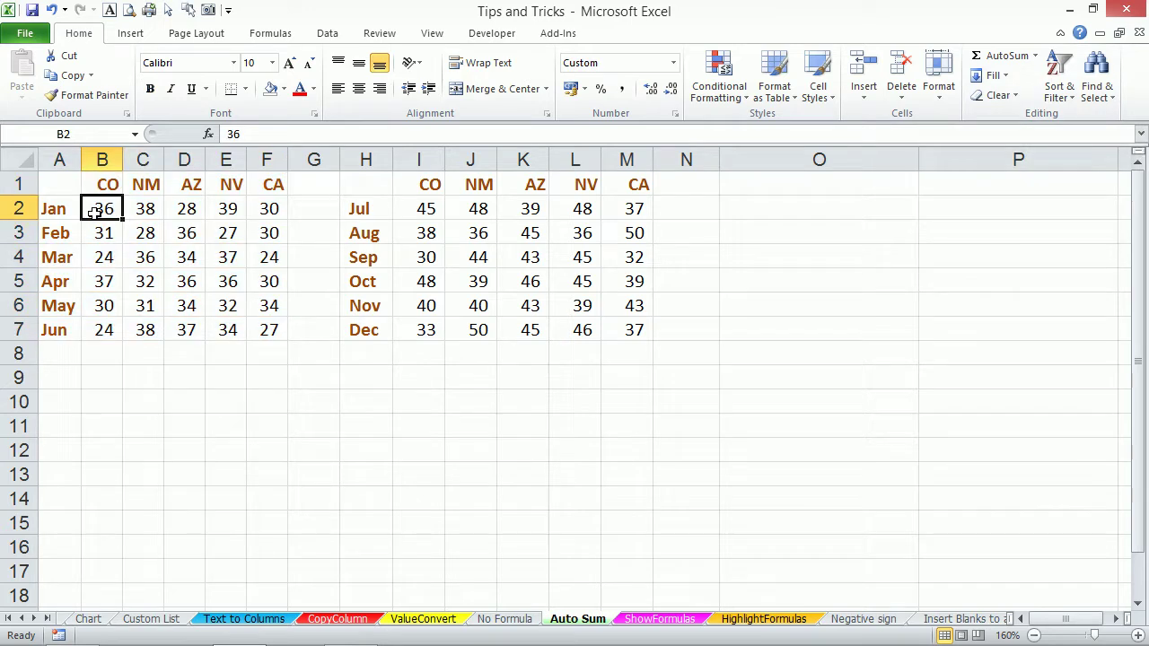
{"action": "key", "text": "ctrl+shift+Right"}
{"action": "key", "text": "ctrl+shift+Down"}
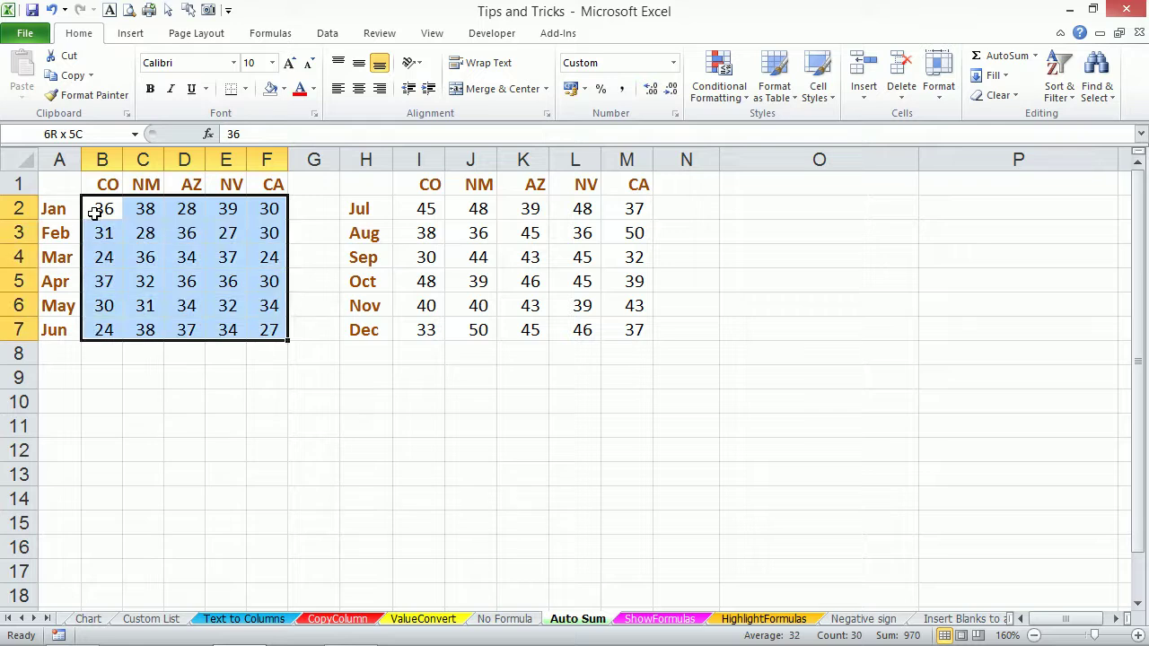
{"action": "key", "text": "shift+Right"}
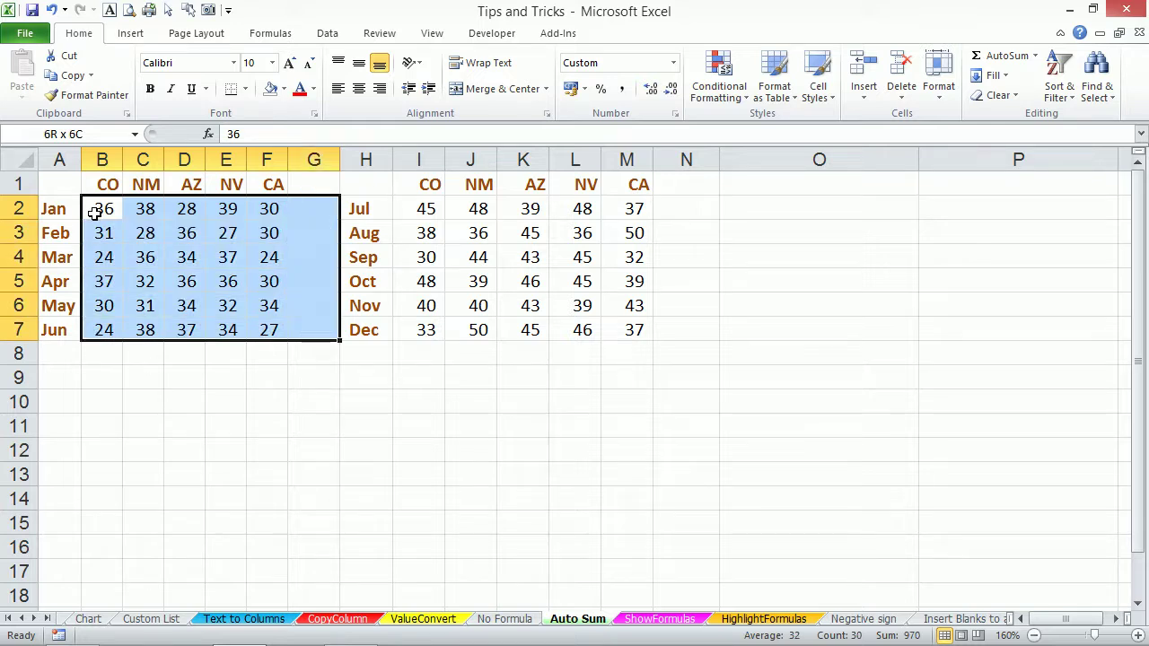
{"action": "key", "text": "shift+Down"}
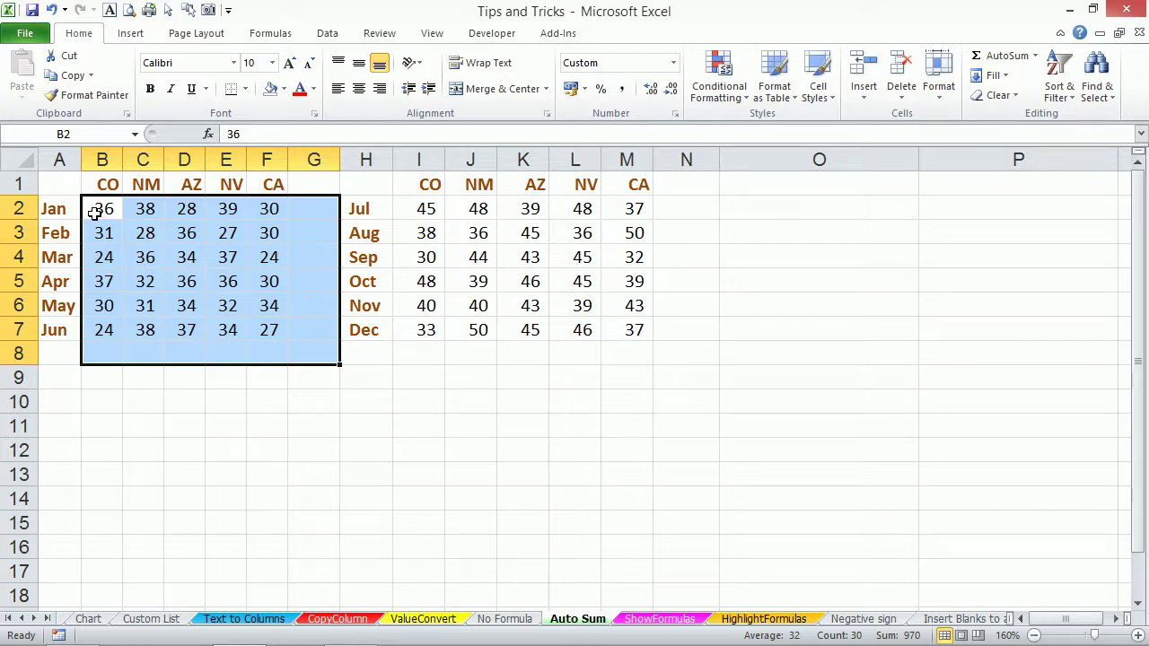
{"action": "key", "text": "alt+equal"}
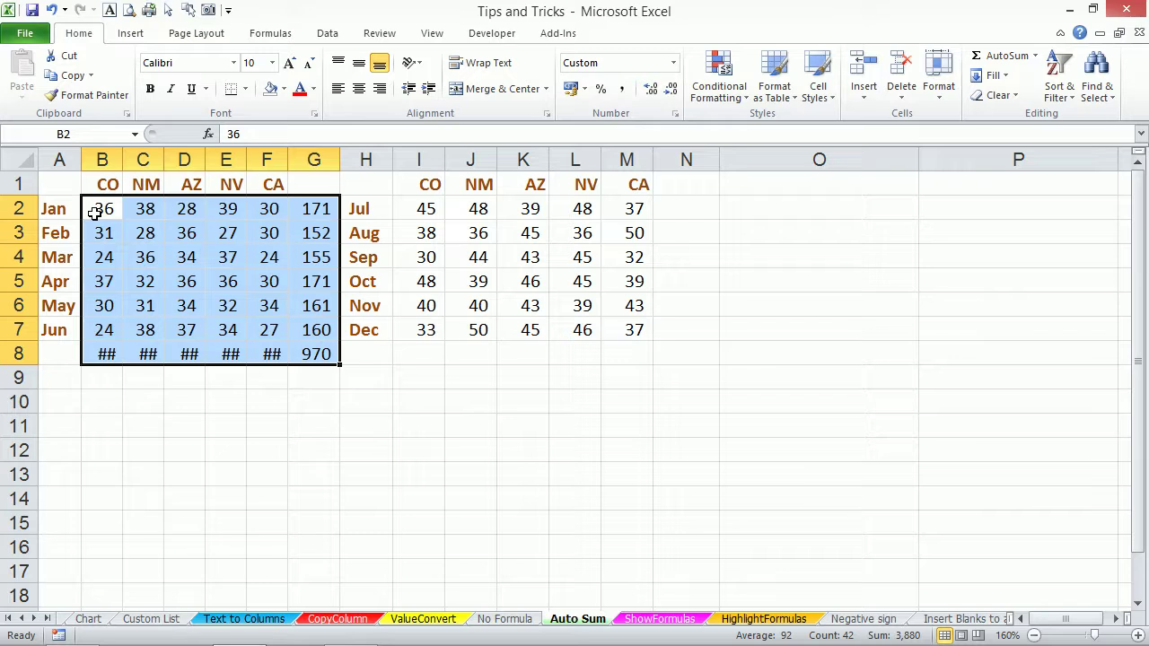
AutoFit the columns so every total displays, then open B8's SUM formula.
{"action": "key", "text": "alt+o"}
{"action": "key", "text": "c"}
{"action": "key", "text": "a"}
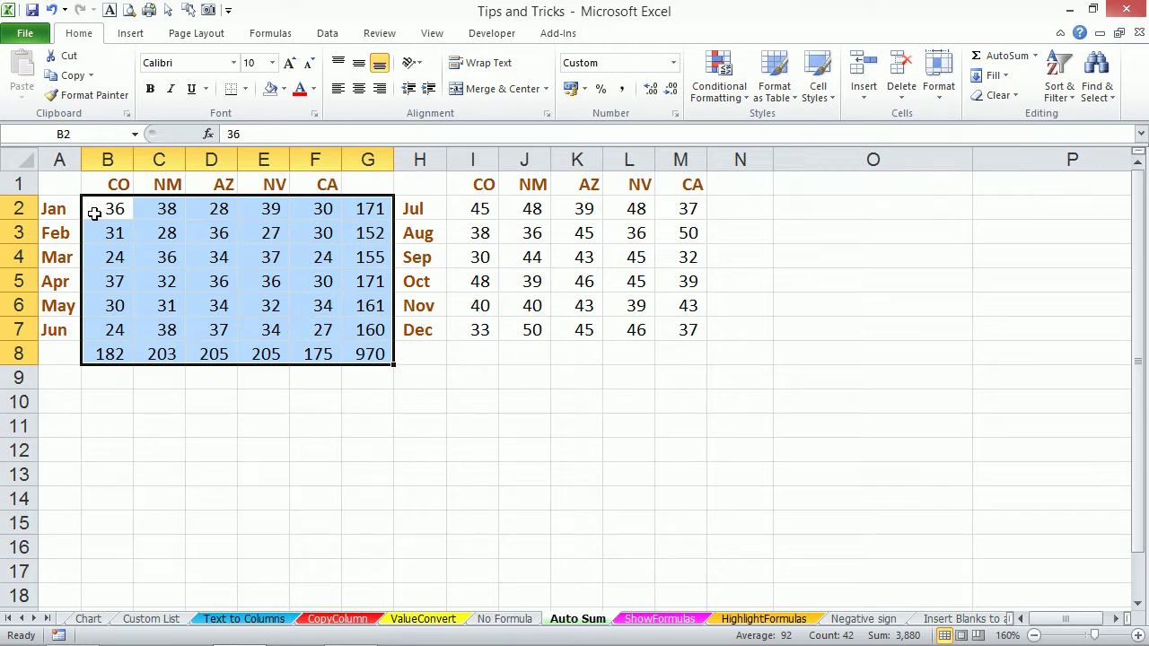
{"action": "double_click", "coordinate": [115, 356]}
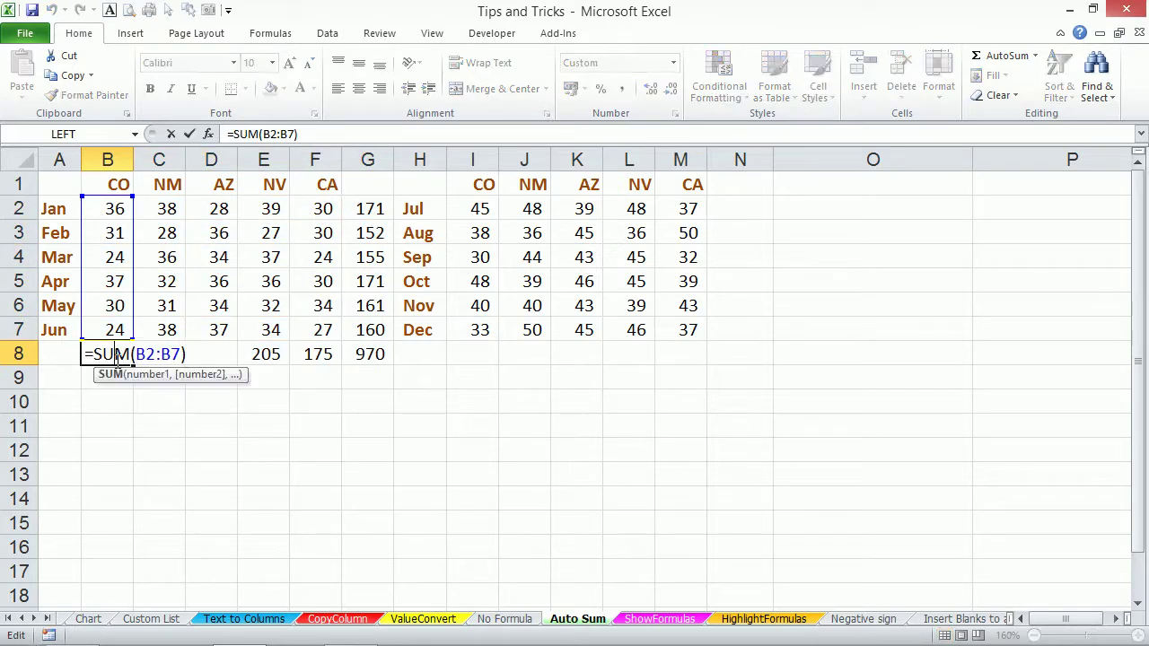
Leave B8 unchanged, inspect G2's =SUM(B2:F2) total of 171, then go to ShowFormulas.
{"action": "key", "text": "Escape"}
{"action": "double_click", "coordinate": [369, 208]}
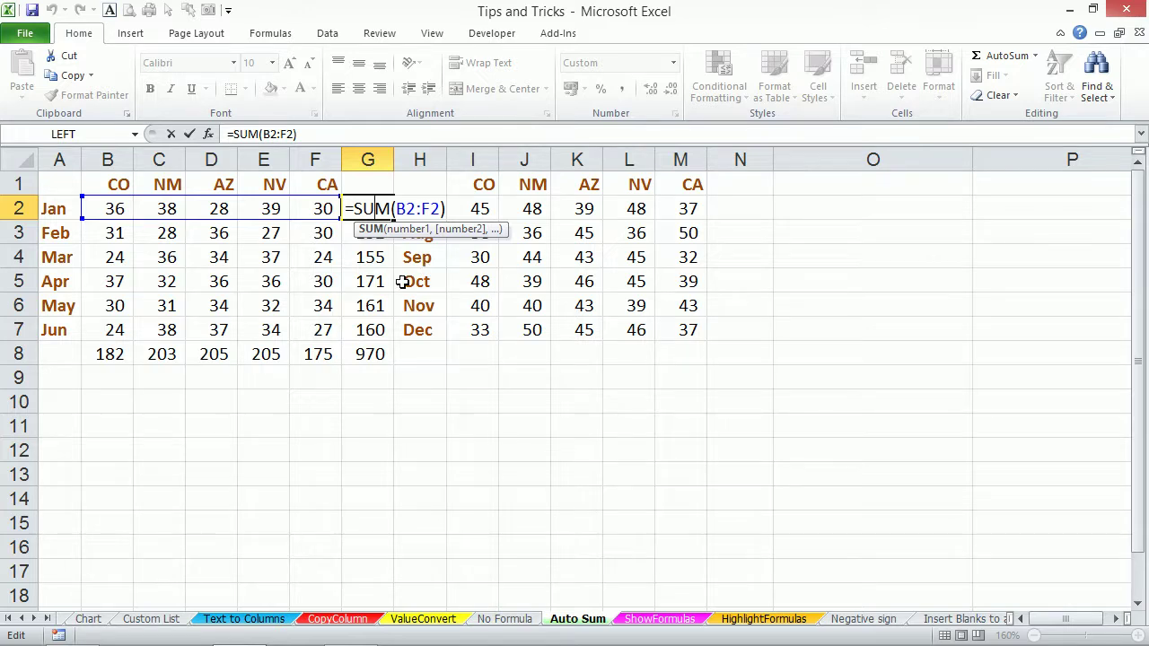
{"action": "key", "text": "ctrl+Return"}
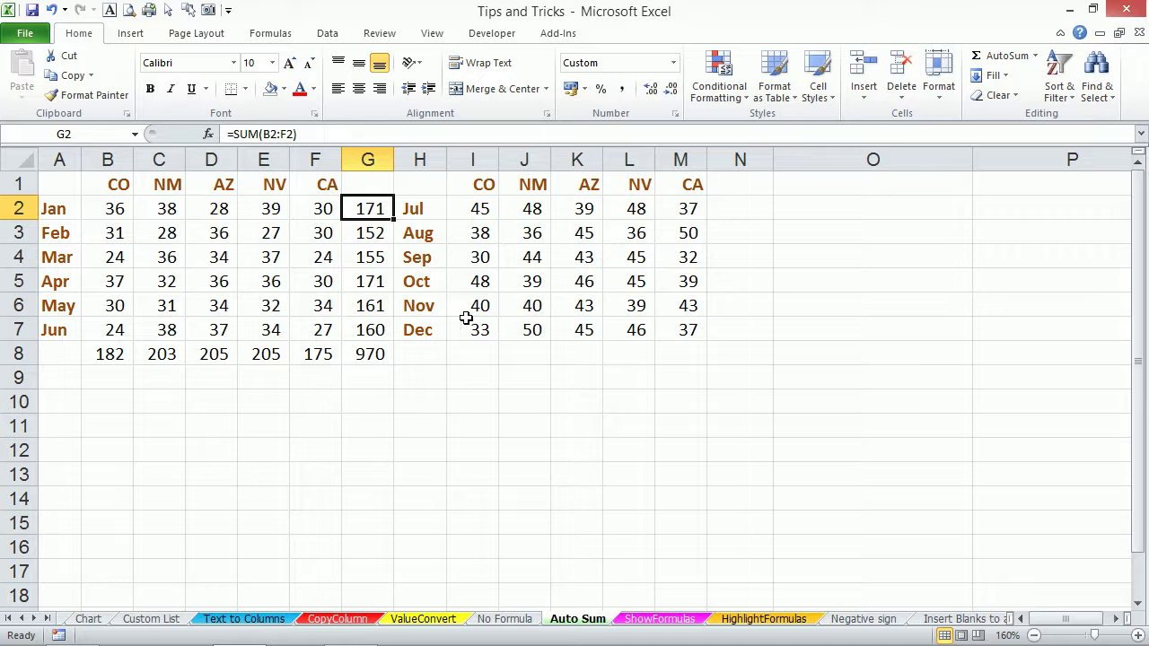
{"action": "left_click", "coordinate": [652, 619]}
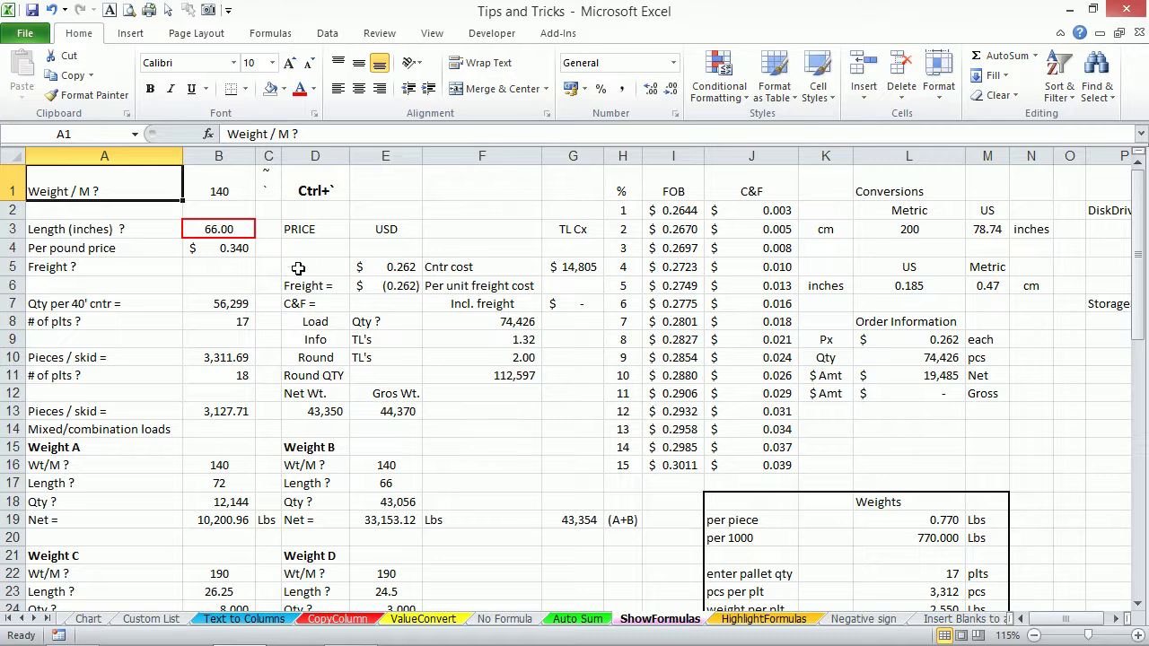
Turn on Show Formulas and inspect the pallet formulas in B7, B8 and B9.
{"action": "left_click", "coordinate": [231, 302]}
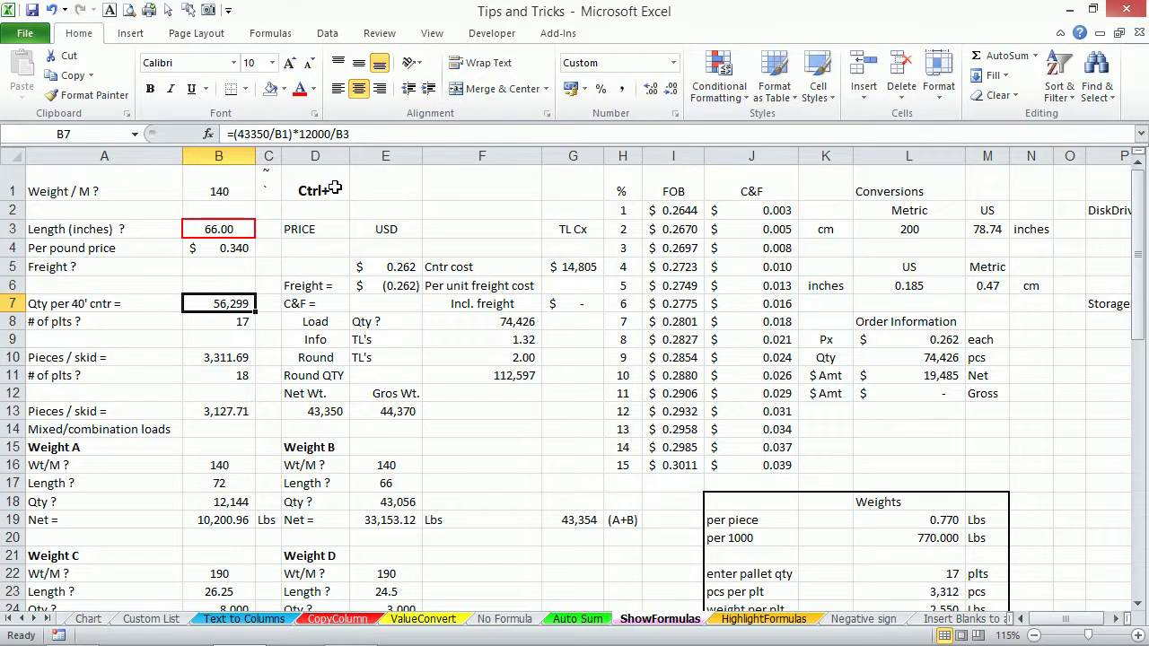
{"action": "key", "text": "ctrl+grave"}
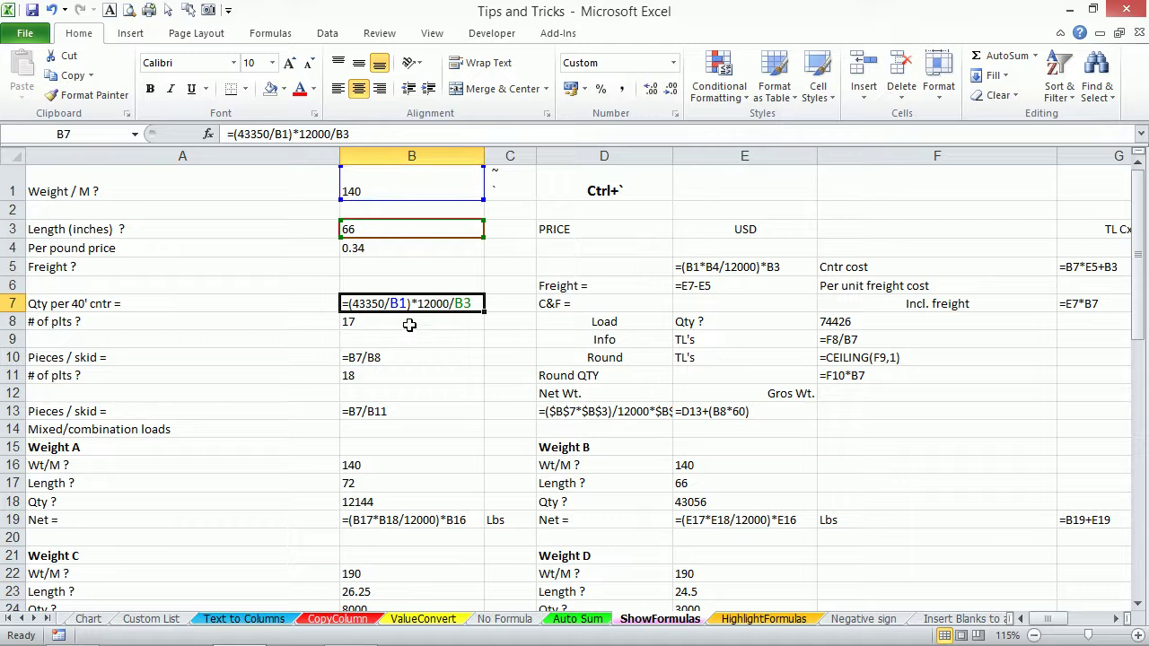
{"action": "left_click", "coordinate": [454, 326]}
{"action": "left_click", "coordinate": [451, 303]}
{"action": "left_click", "coordinate": [456, 337]}
{"action": "left_click", "coordinate": [456, 301]}
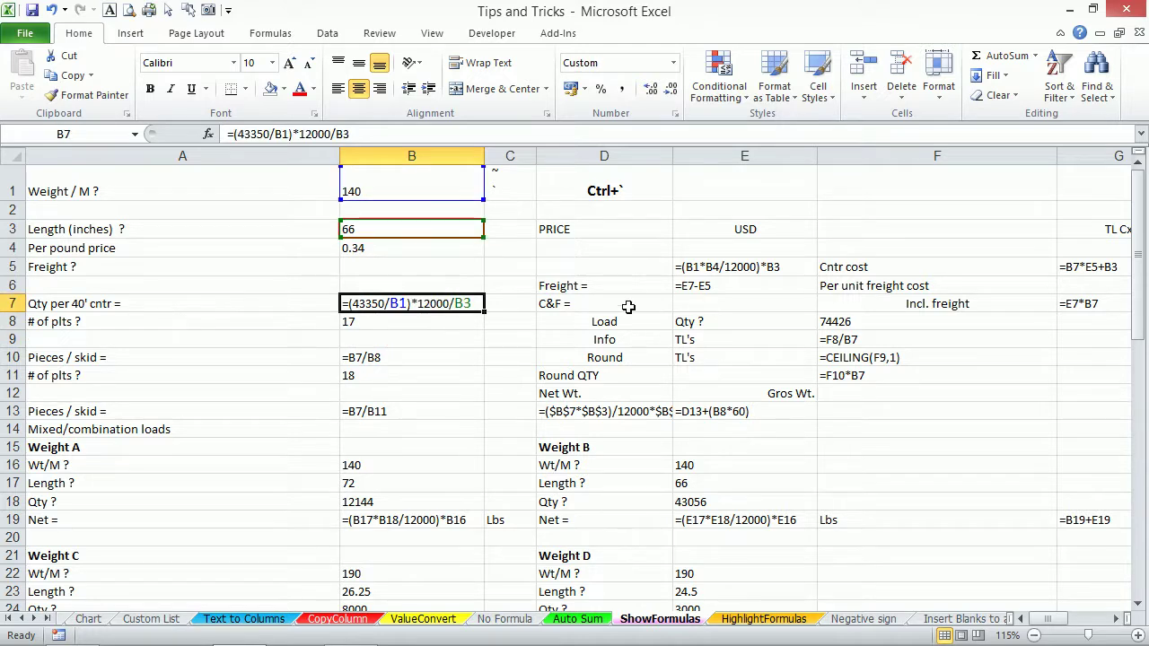
Review the E5, B13 (=B7/B11) and B10 (=B7/B8) formulas, then turn Show Formulas off.
{"action": "left_click", "coordinate": [705, 271]}
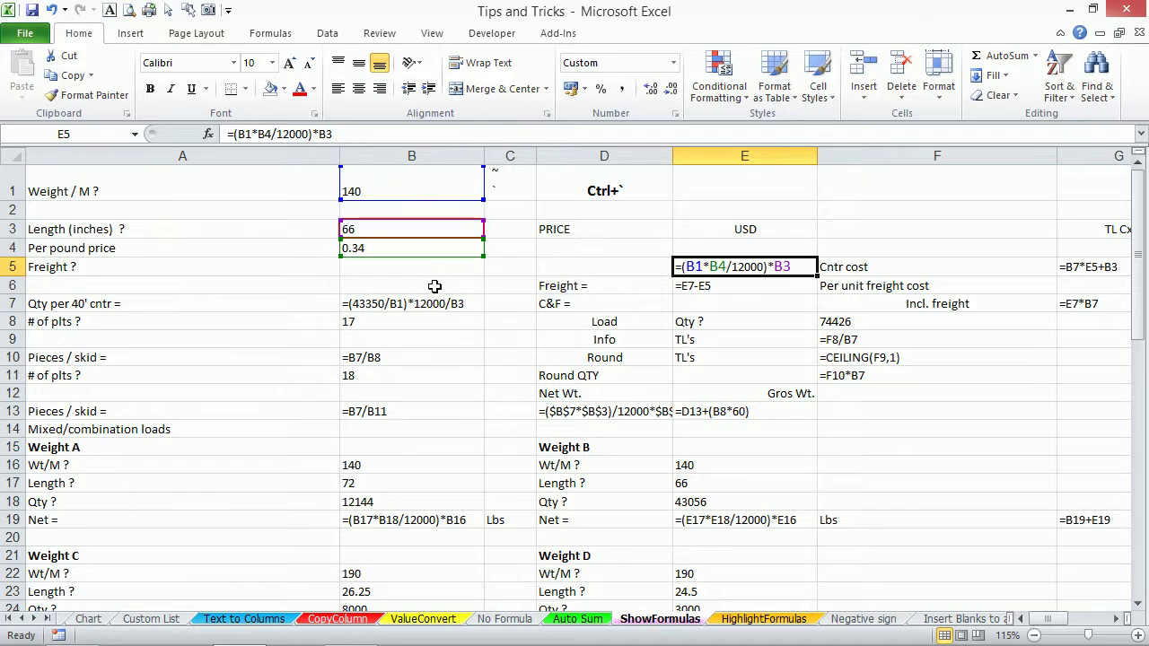
{"action": "left_click", "coordinate": [384, 300]}
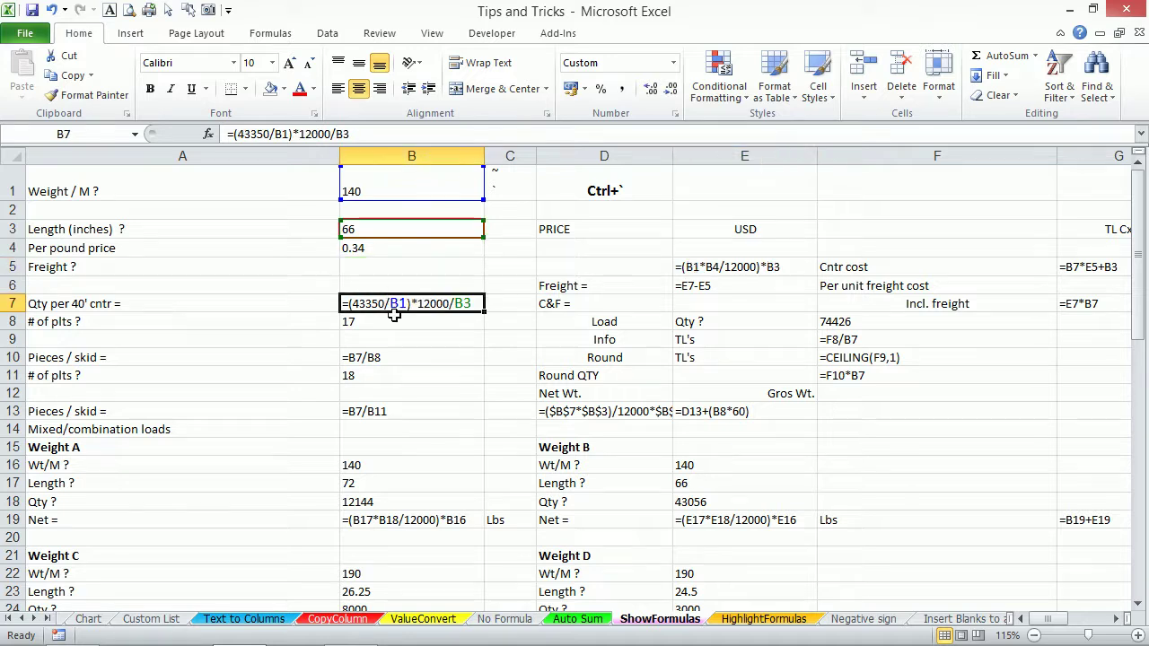
{"action": "left_click", "coordinate": [389, 413]}
{"action": "left_click", "coordinate": [389, 355]}
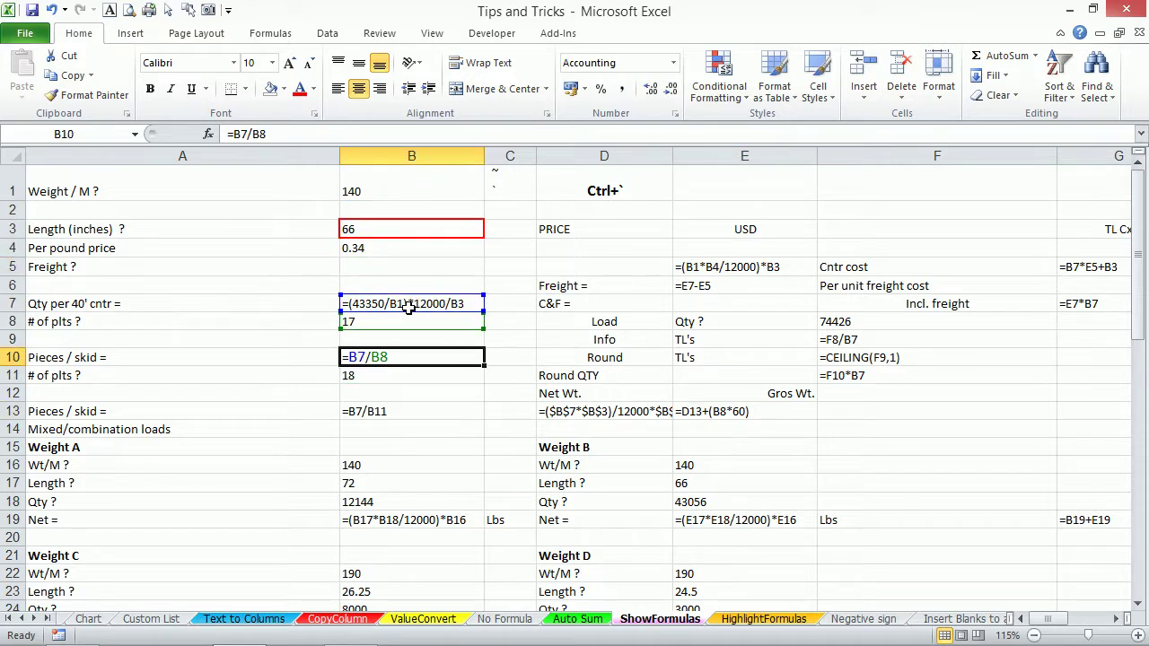
{"action": "left_click", "coordinate": [409, 308]}
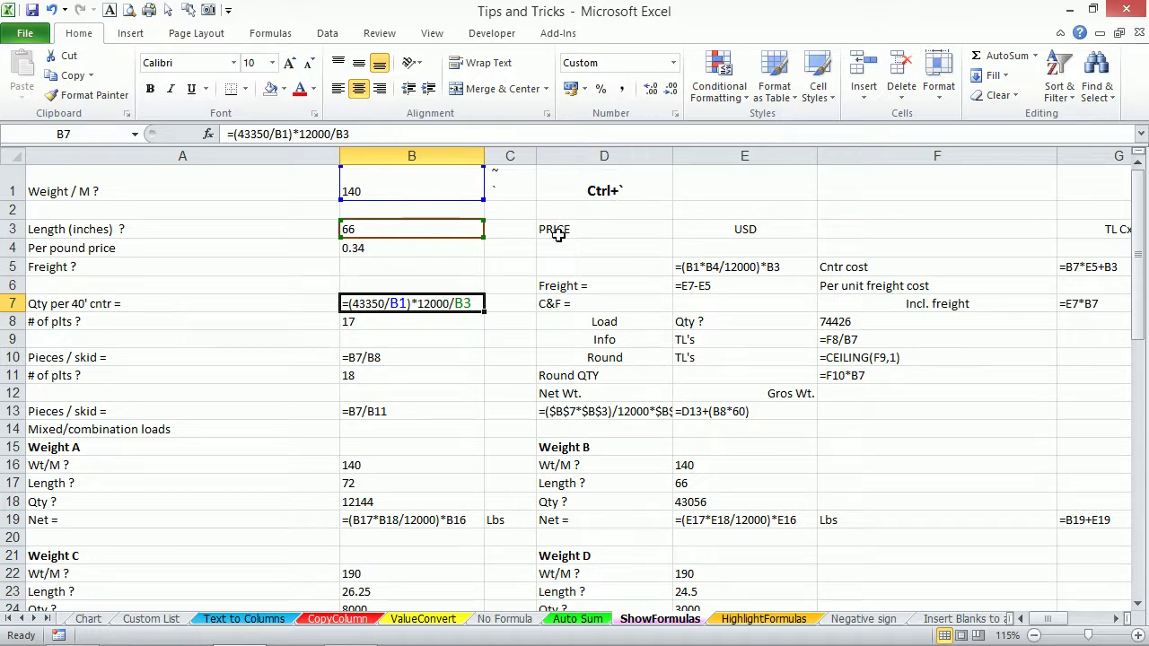
{"action": "key", "text": "ctrl+grave"}
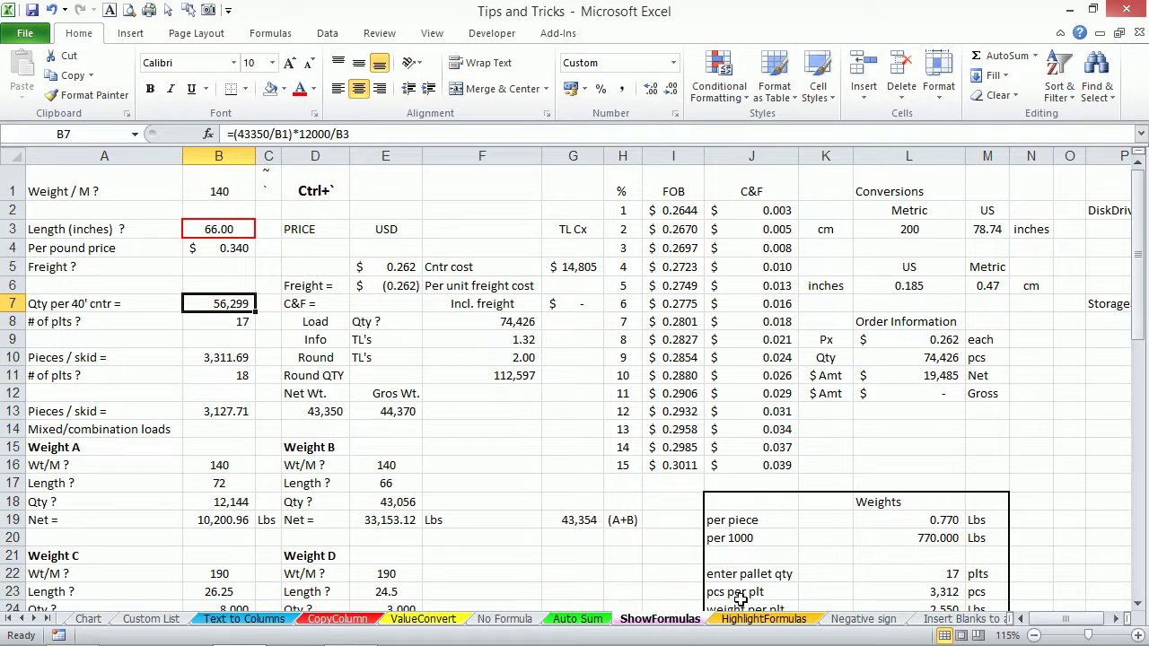
Open the HighlightFormulas sheet and step along row 9 to inspect its formulas.
{"action": "left_click", "coordinate": [762, 619]}
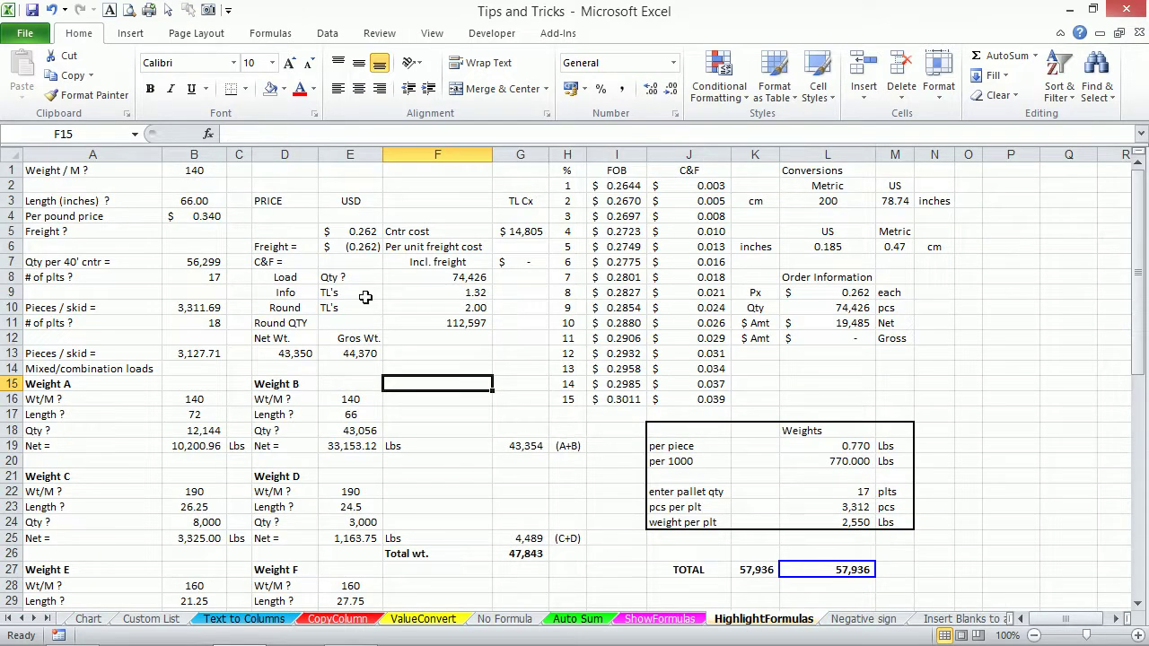
{"action": "left_click", "coordinate": [314, 295]}
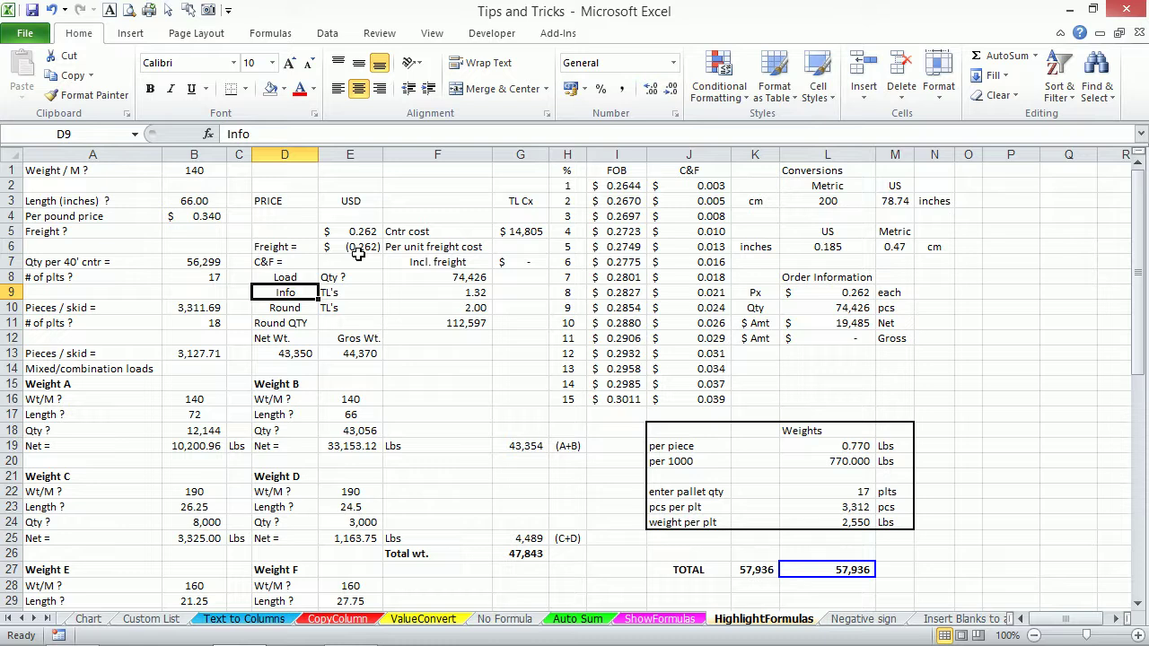
{"action": "key", "text": "Right"}
{"action": "key", "text": "Right"}
{"action": "key", "text": "Right"}
{"action": "key", "text": "Right"}
{"action": "key", "text": "Right"}
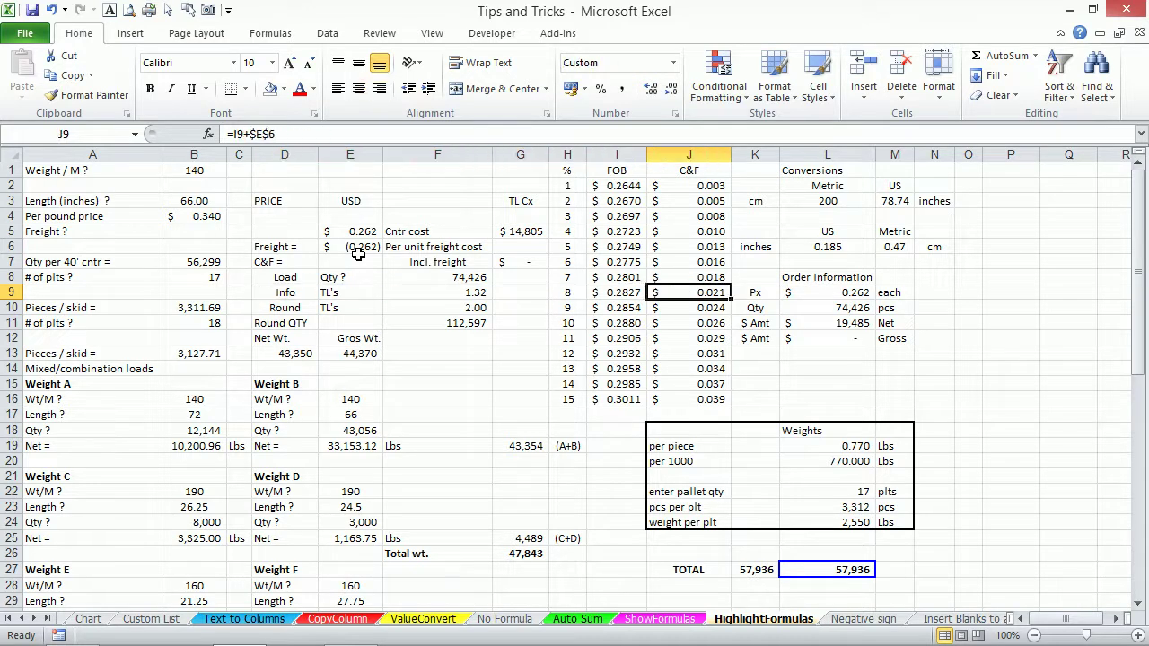
{"action": "key", "text": "Right"}
{"action": "key", "text": "Right"}
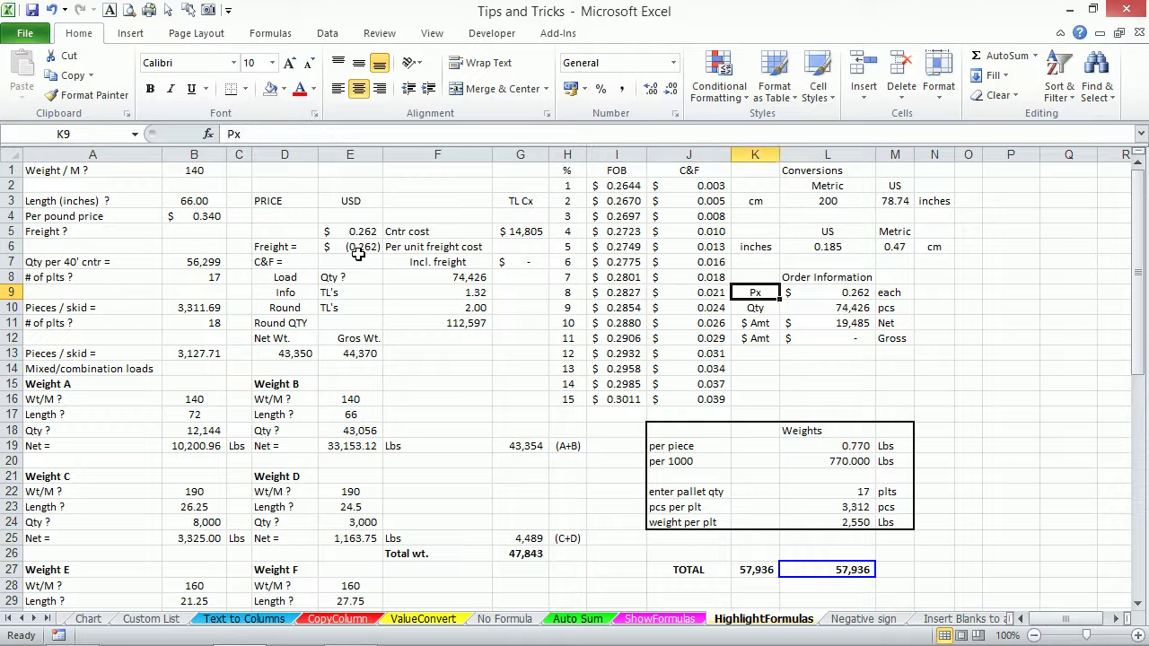
{"action": "key", "text": "Right"}
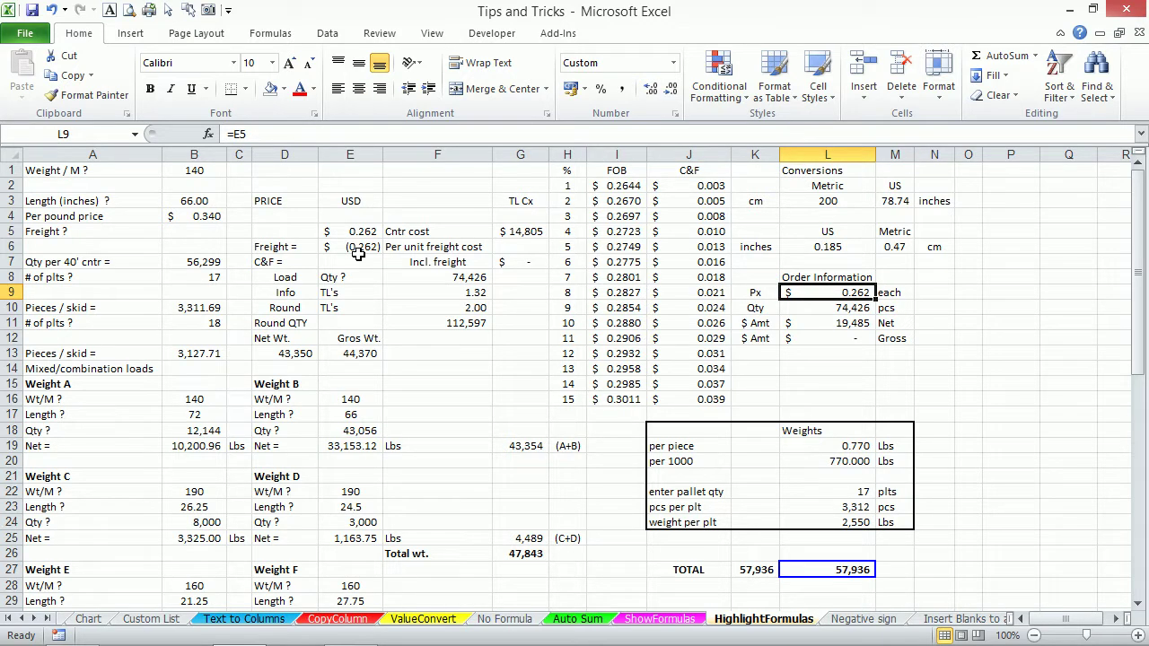
{"action": "key", "text": "Right"}
{"action": "key", "text": "Left"}
{"action": "key", "text": "Left"}
{"action": "key", "text": "Left"}
{"action": "key", "text": "Left"}
{"action": "key", "text": "Left"}
{"action": "key", "text": "Left"}
{"action": "key", "text": "Left"}
{"action": "key", "text": "Left"}
{"action": "key", "text": "Left"}
{"action": "key", "text": "Left"}
{"action": "key", "text": "Left"}
{"action": "key", "text": "Left"}
{"action": "key", "text": "Right"}
{"action": "key", "text": "Right"}
{"action": "key", "text": "Right"}
{"action": "key", "text": "Right"}
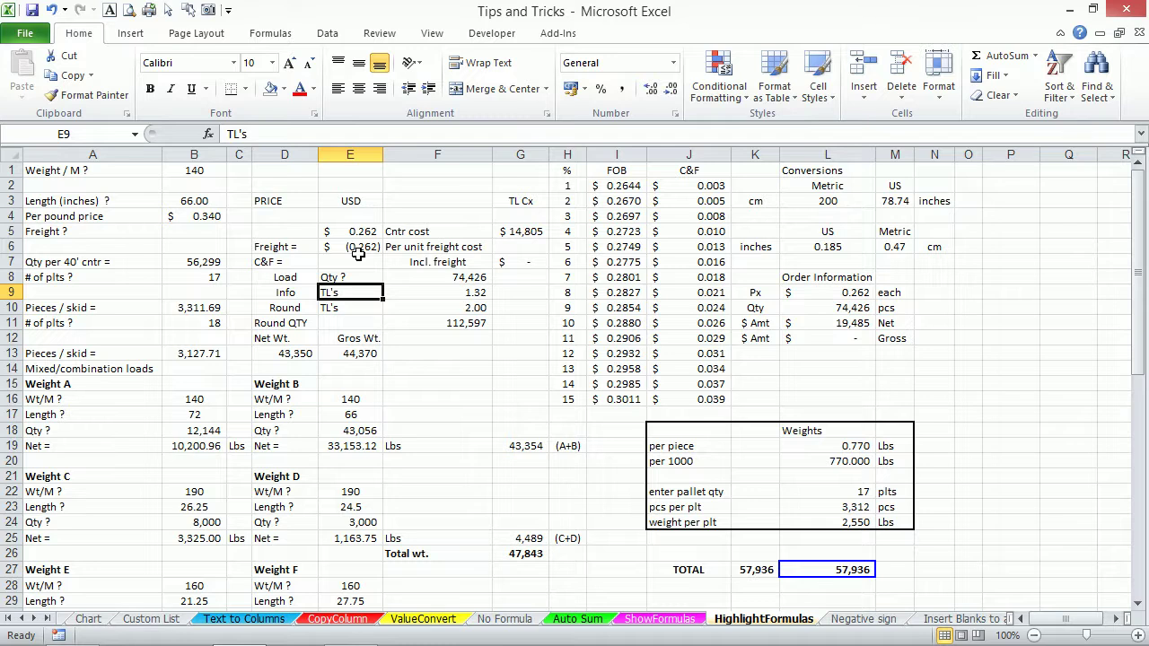
Select the whole data block with Ctrl+A, the select-all corner, and Ctrl+Home then Ctrl+Shift+End.
{"action": "key", "text": "ctrl+a"}
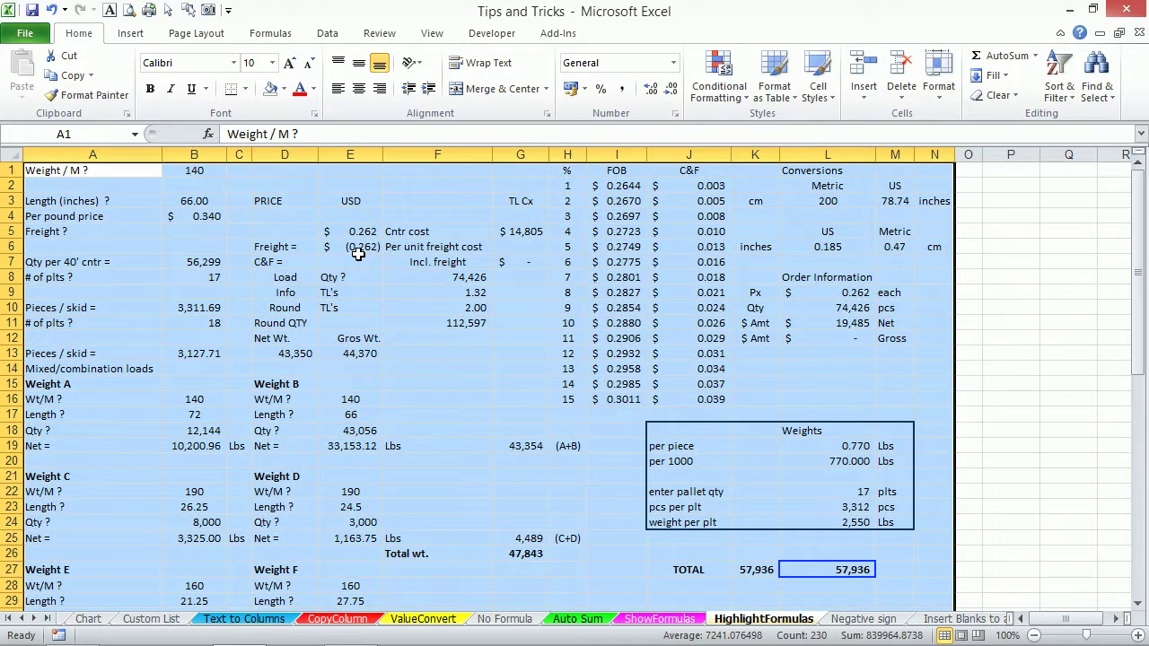
{"action": "left_click", "coordinate": [10, 157]}
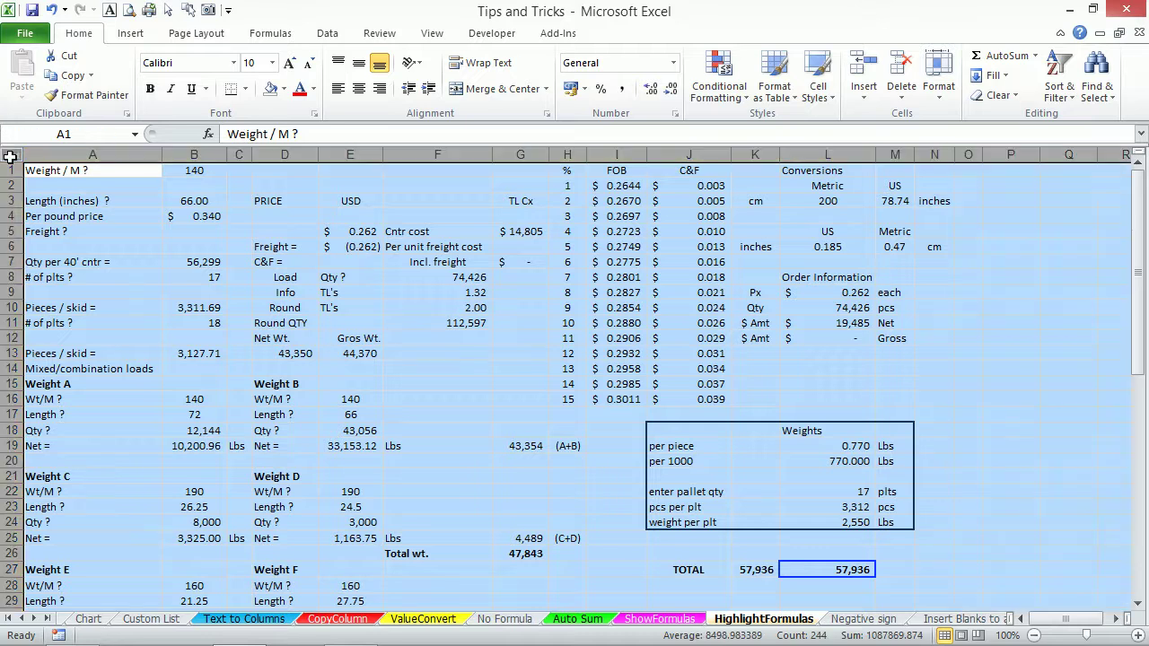
{"action": "left_click", "coordinate": [295, 325]}
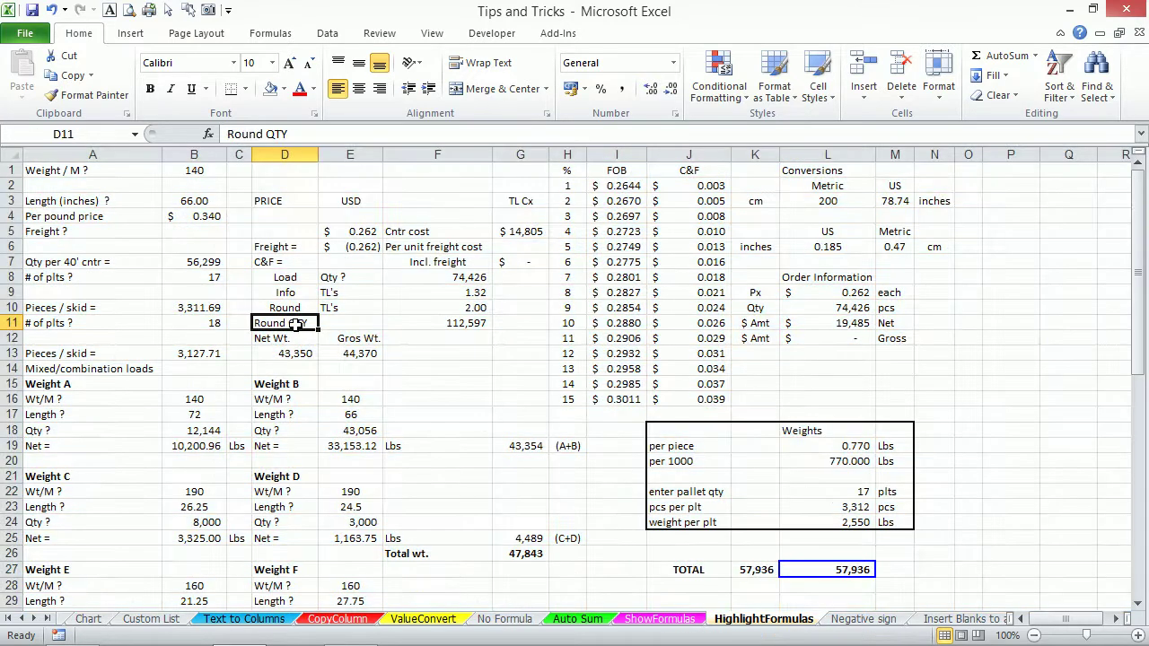
{"action": "key", "text": "ctrl+Home"}
{"action": "key", "text": "ctrl+shift+End"}
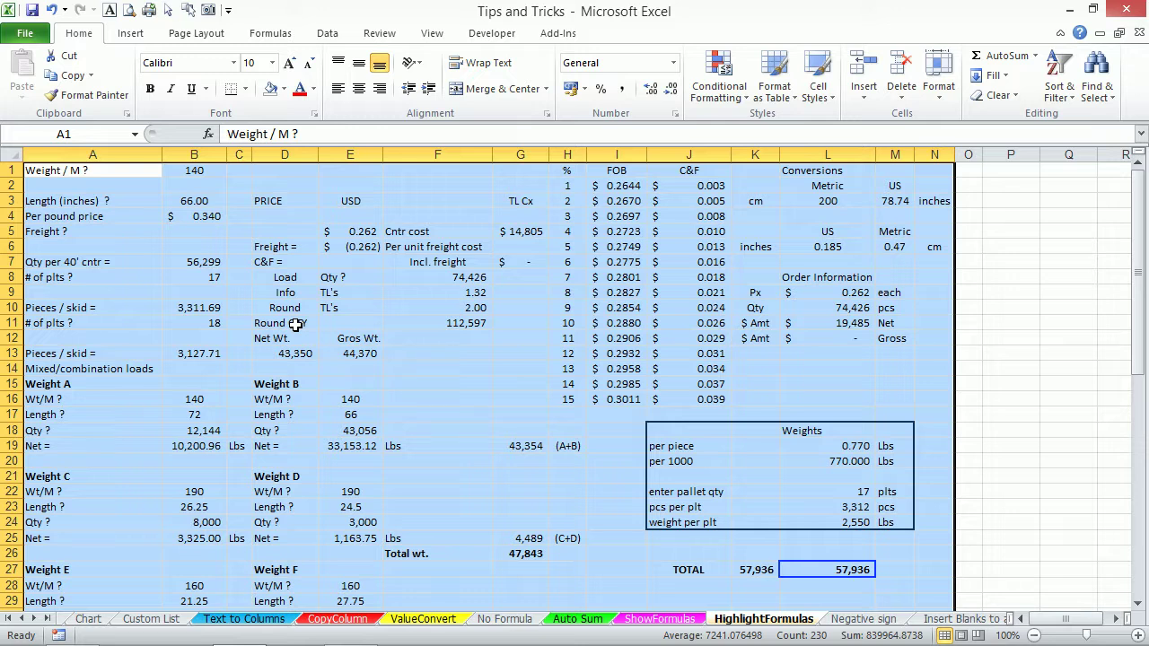
{"action": "left_click", "coordinate": [295, 325]}
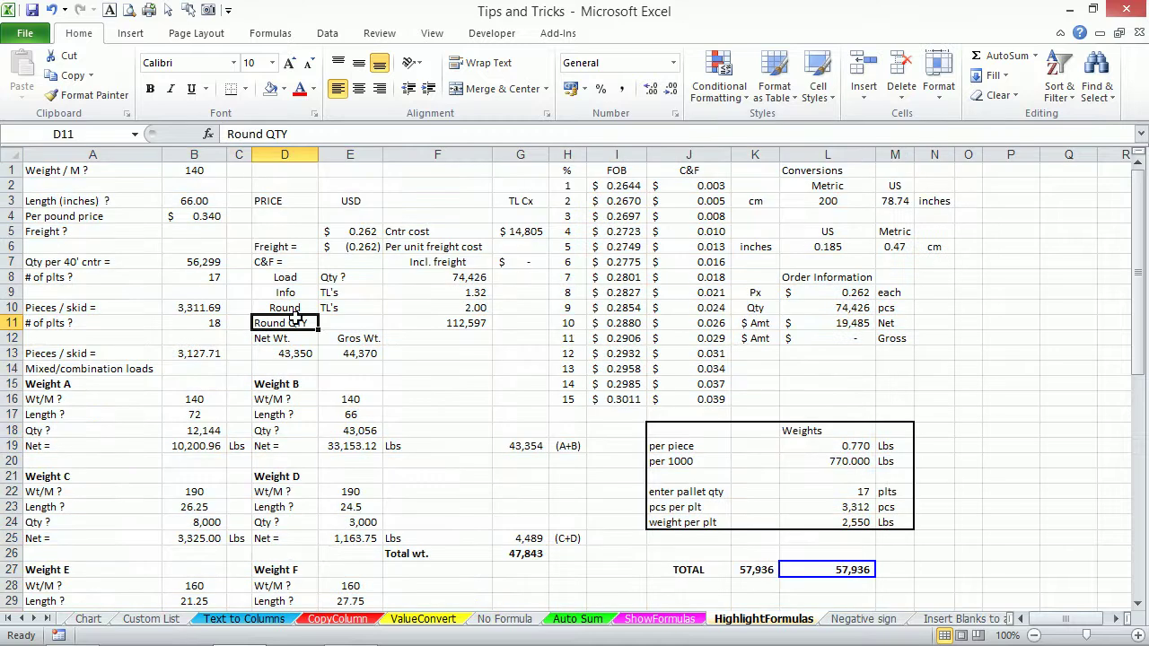
{"action": "key", "text": "ctrl+a"}
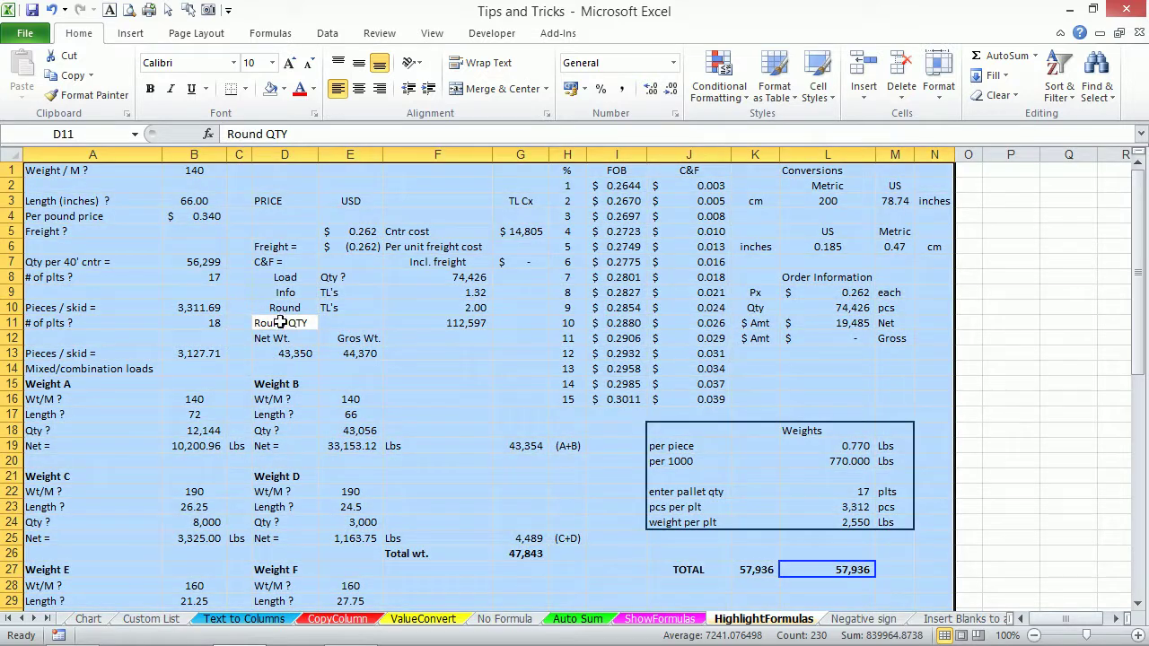
Reselect the current data region starting from cells F9, E12, I10 and I11.
{"action": "left_click", "coordinate": [421, 298]}
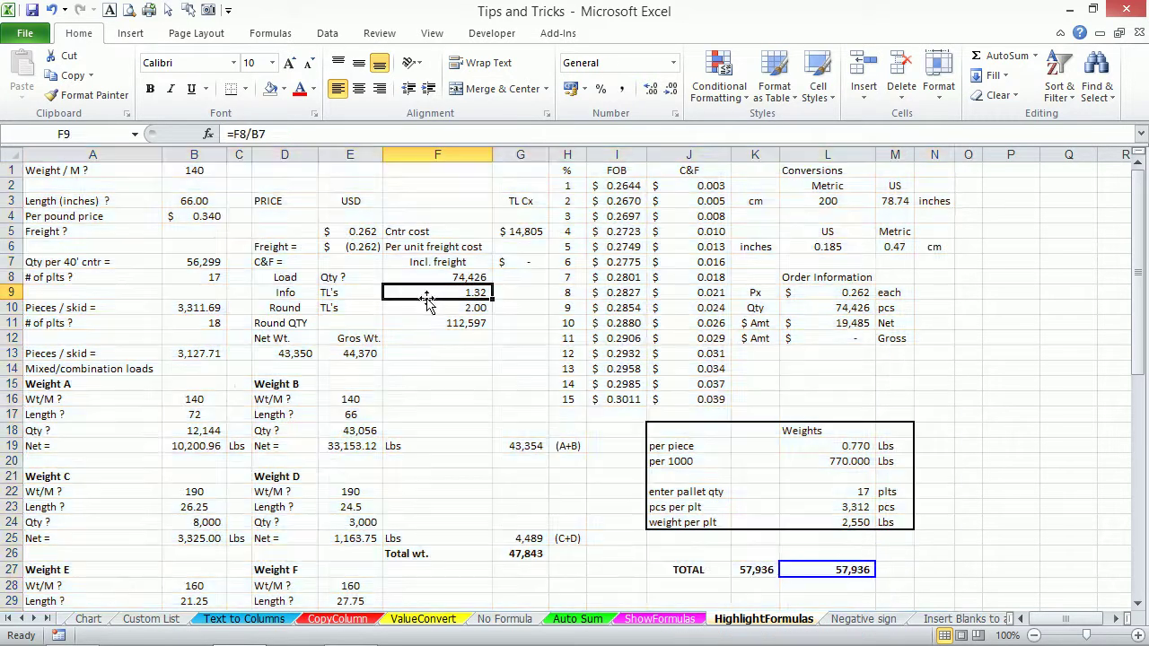
{"action": "key", "text": "ctrl+a"}
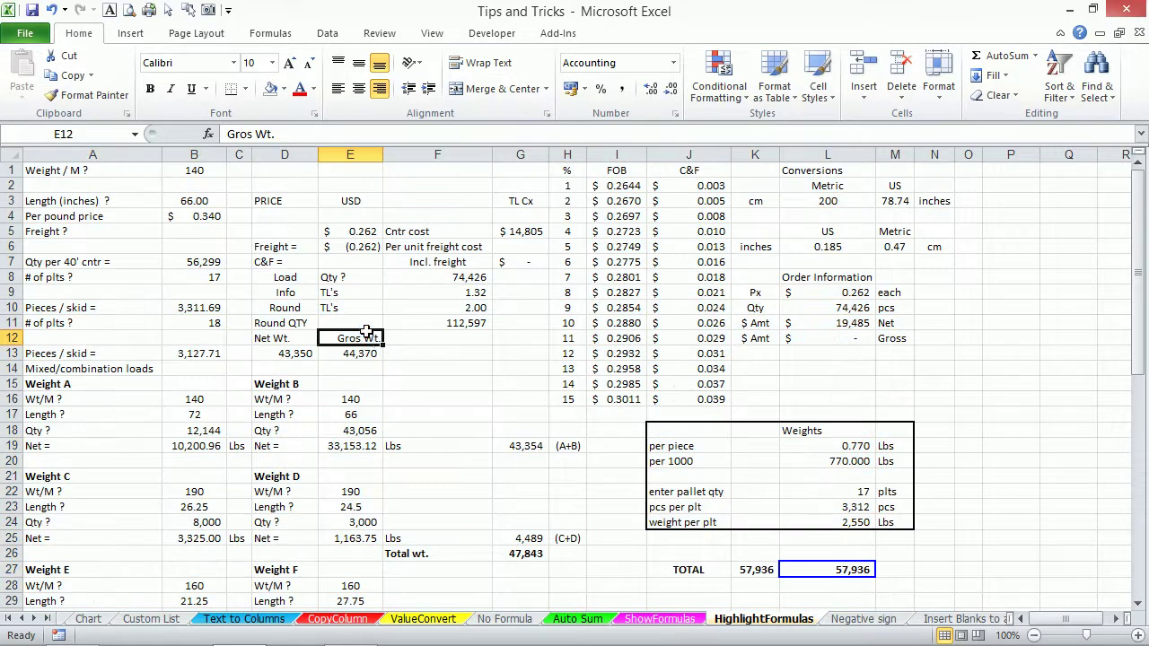
{"action": "left_click", "coordinate": [368, 333]}
{"action": "key", "text": "ctrl+shift+8"}
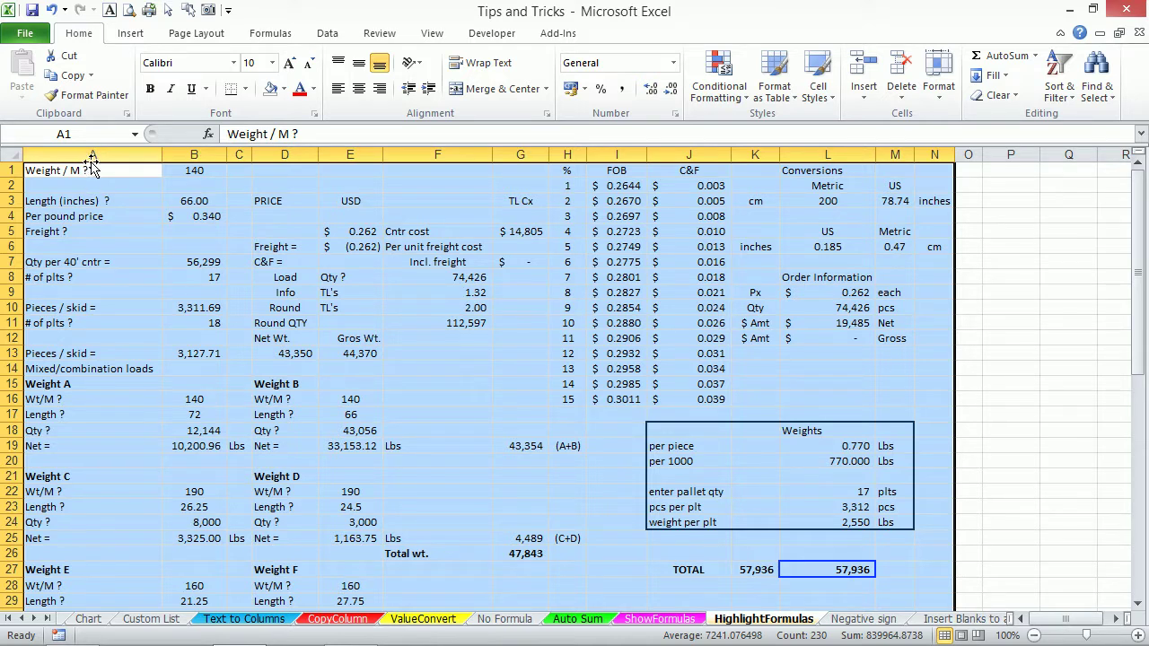
{"action": "left_click", "coordinate": [640, 311]}
{"action": "key", "text": "ctrl+a"}
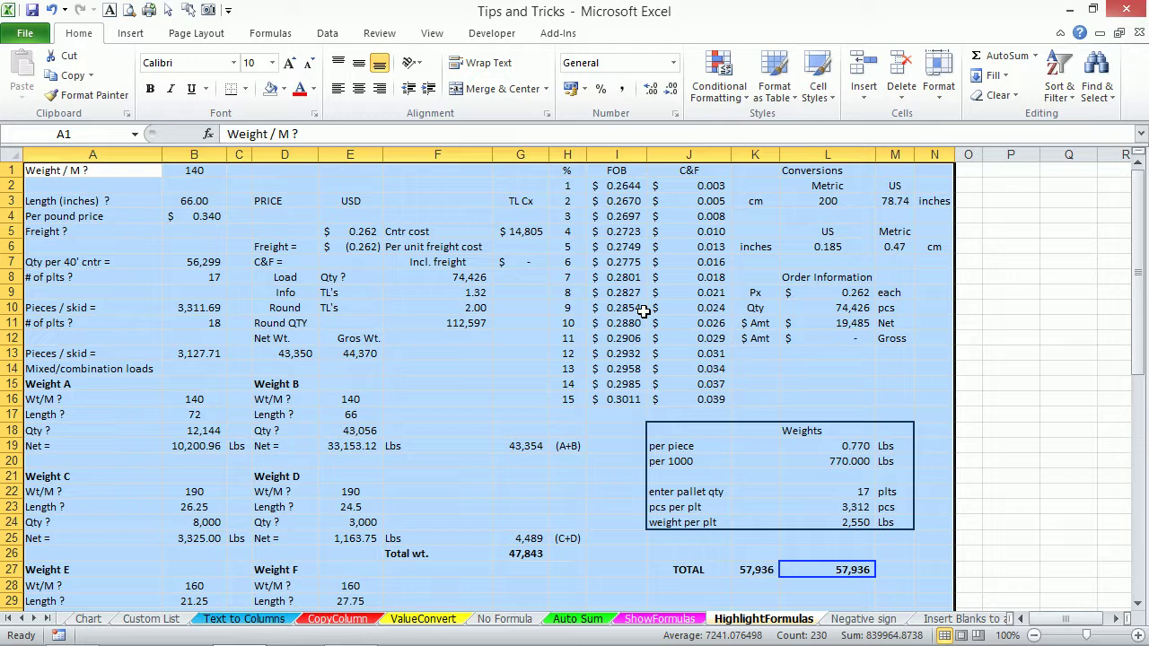
{"action": "left_click", "coordinate": [617, 325]}
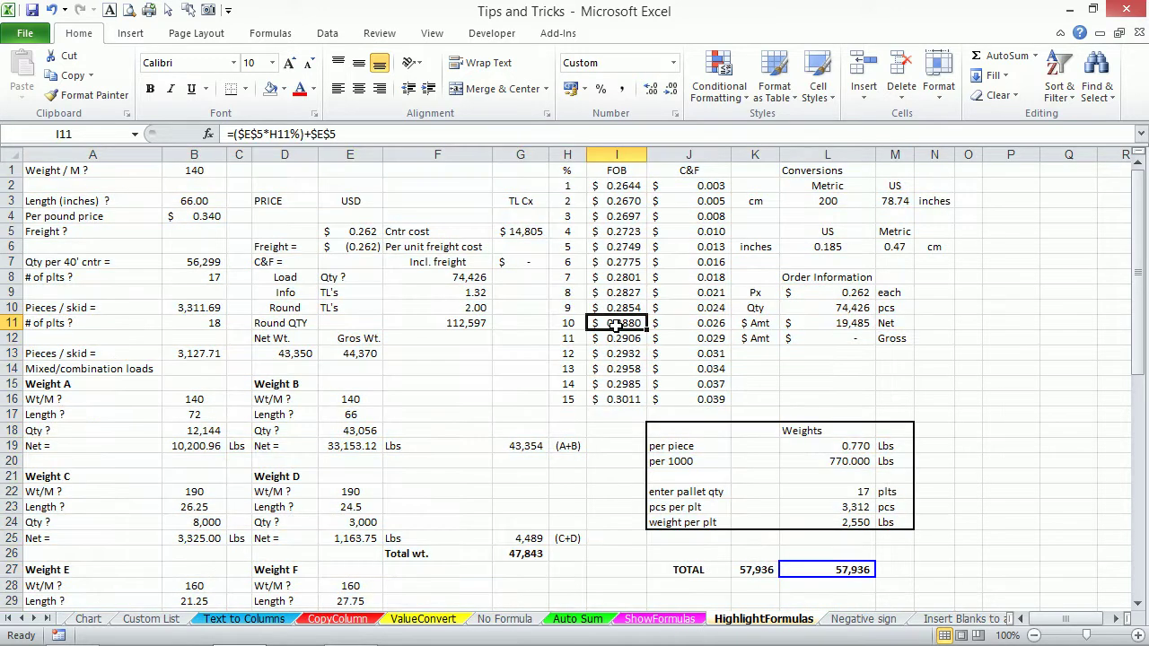
{"action": "key", "text": "ctrl+a"}
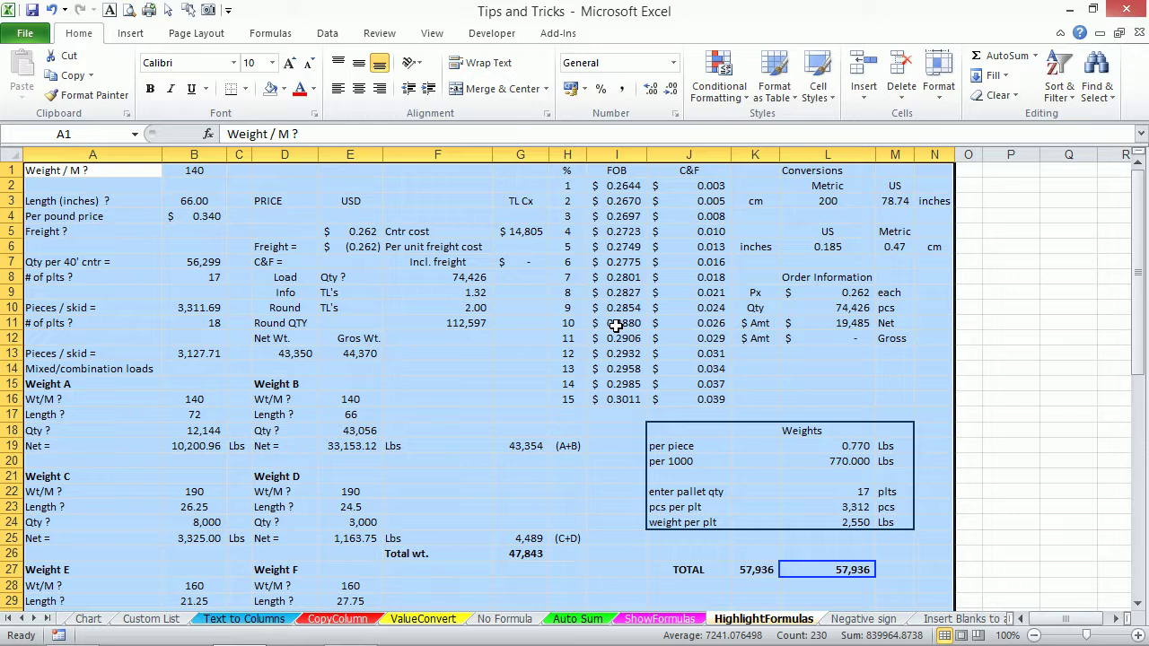
Use Go To Special > Formulas to select the sheet's 68 formula cells.
{"action": "key", "text": "ctrl+g"}
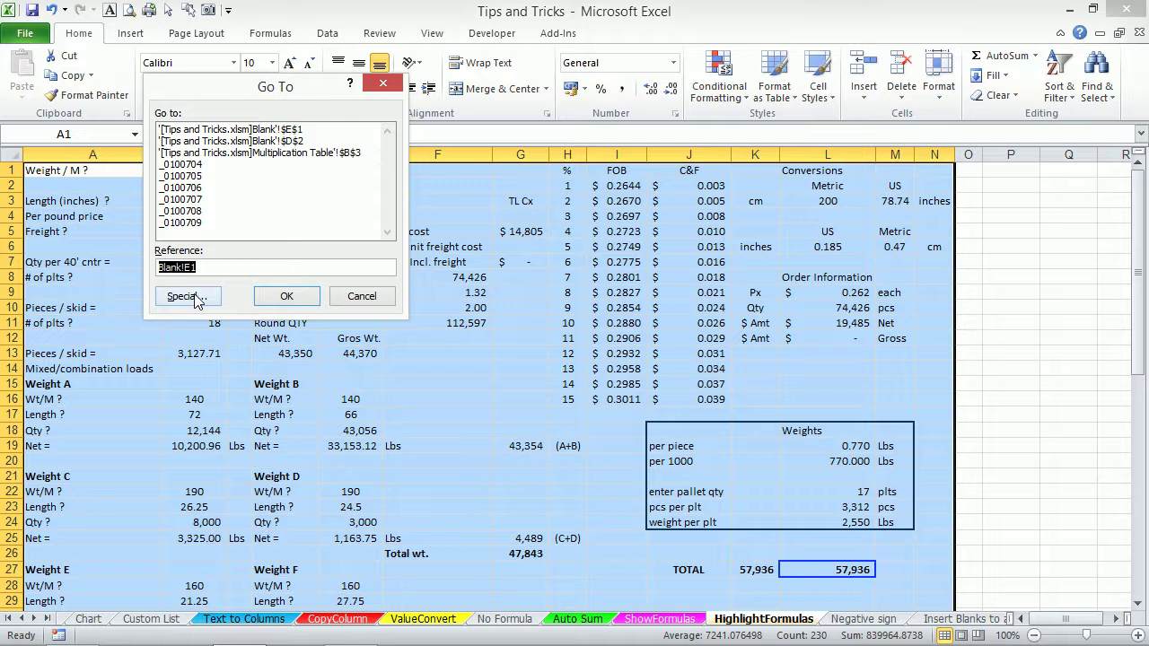
{"action": "left_click", "coordinate": [186, 296]}
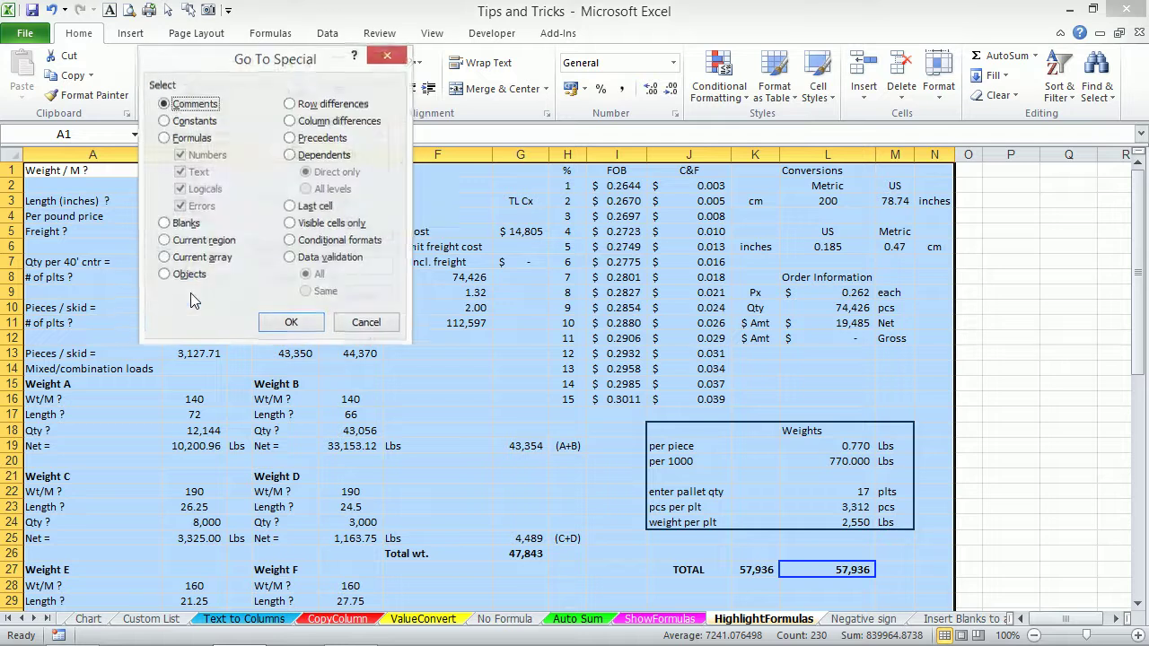
{"action": "left_click_drag", "start_coordinate": [294, 67], "coordinate": [528, 58]}
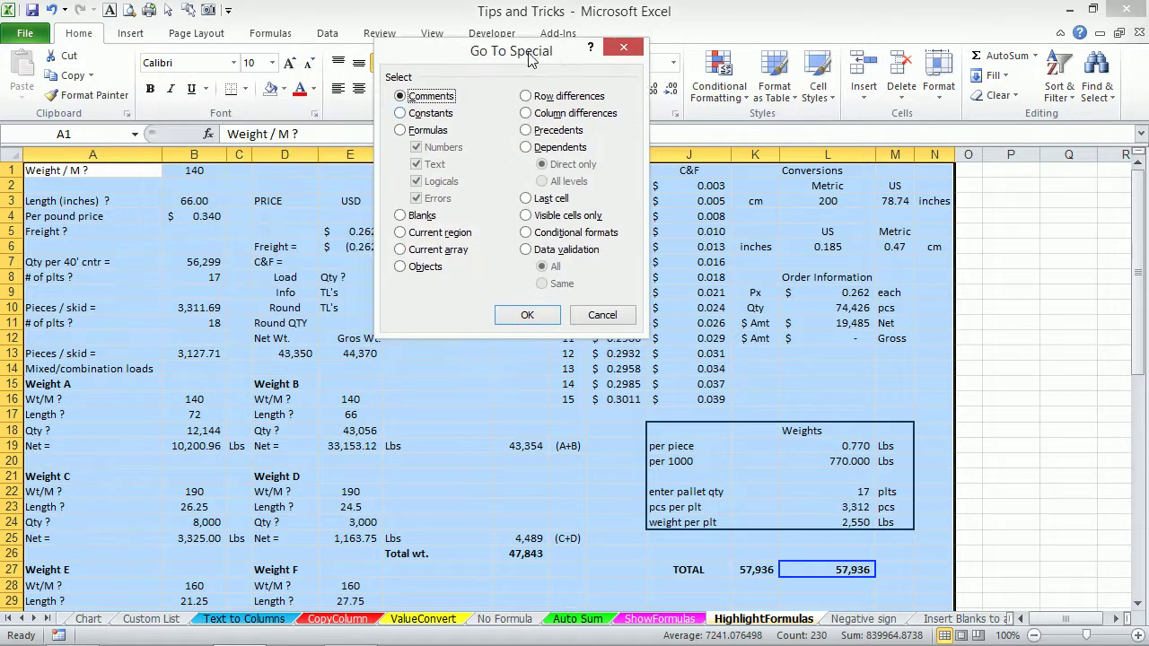
{"action": "left_click", "coordinate": [413, 131]}
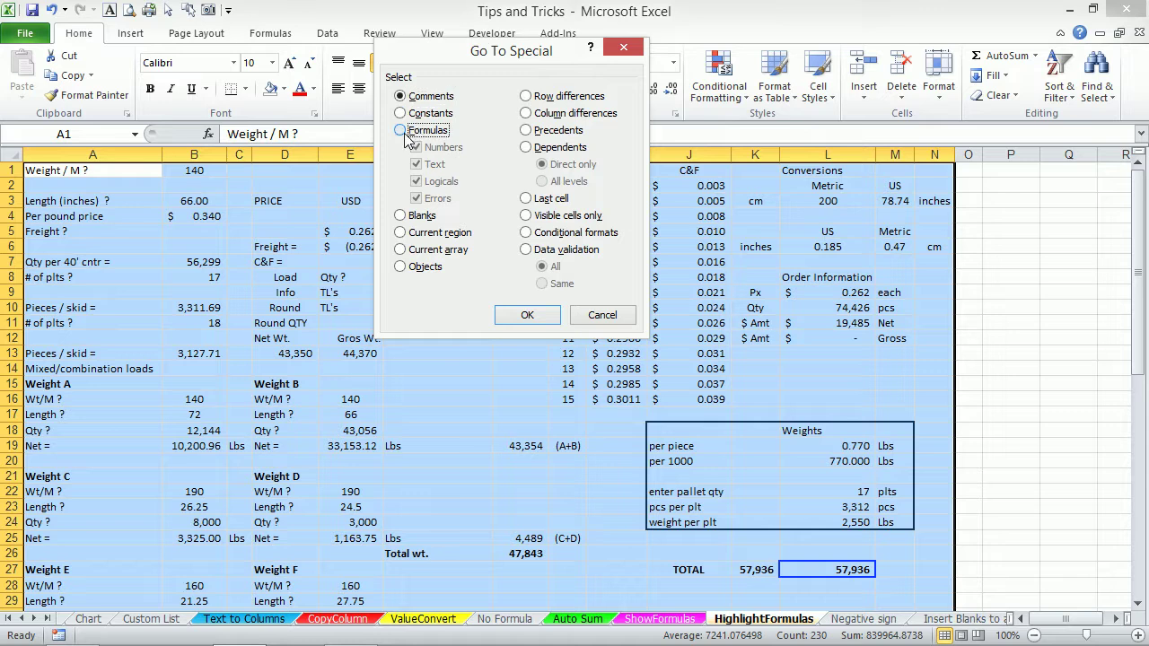
{"action": "left_click", "coordinate": [527, 316]}
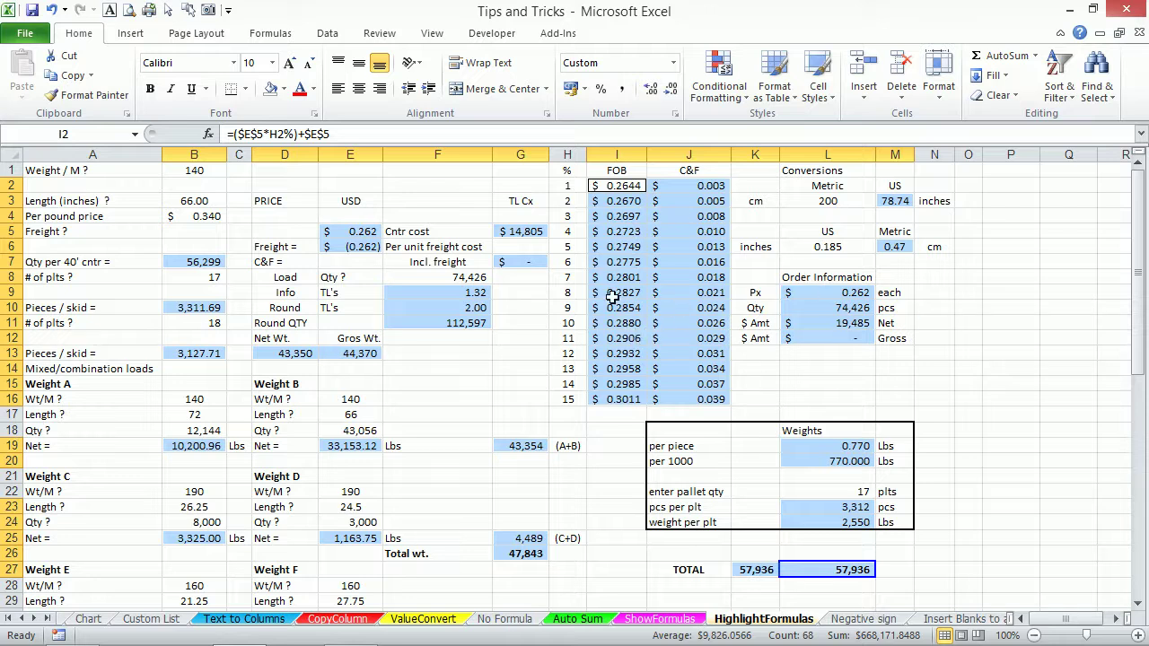
{"action": "left_click", "coordinate": [284, 89]}
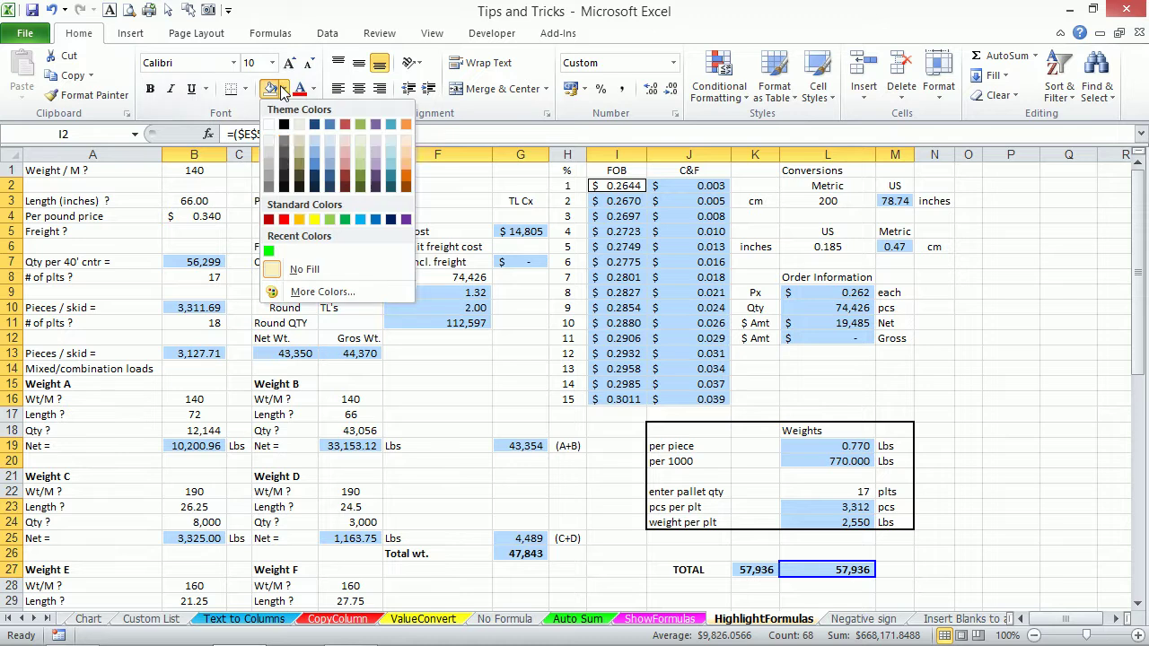
{"action": "left_click", "coordinate": [330, 219]}
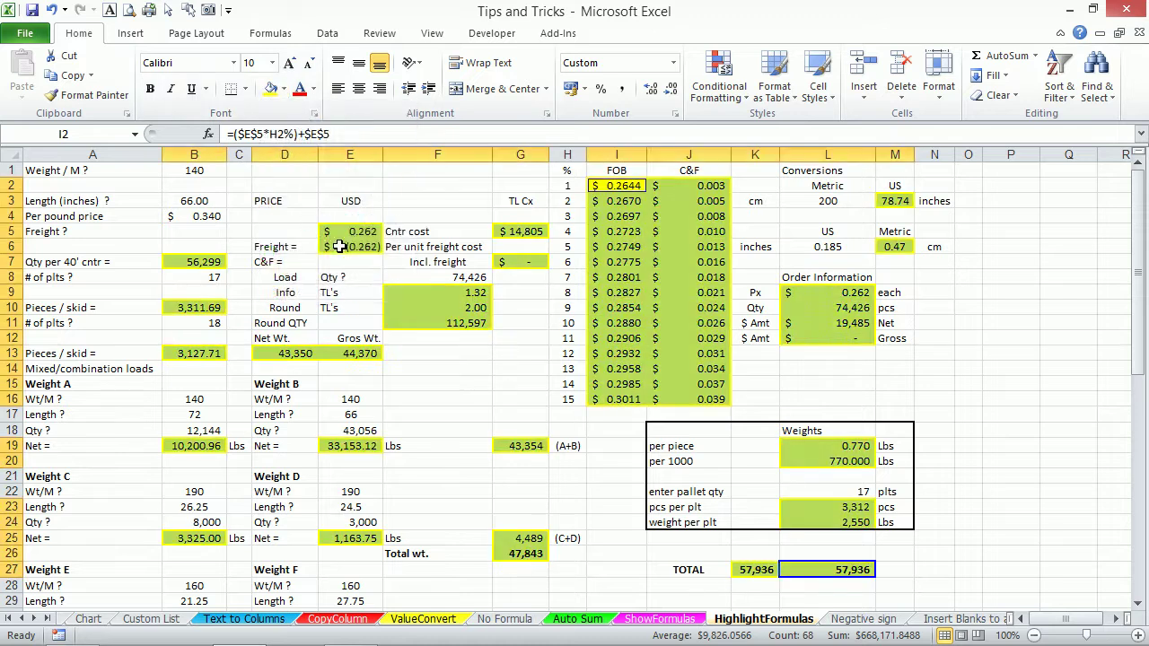
{"action": "left_click", "coordinate": [533, 357]}
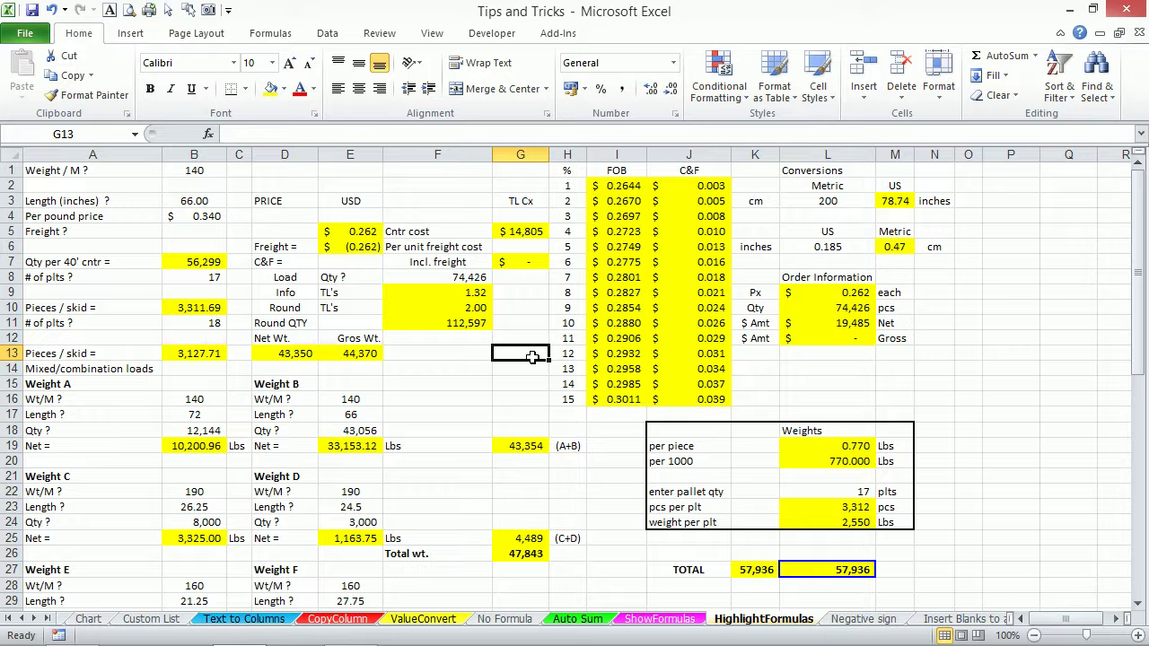
{"action": "key", "text": "Up"}
{"action": "key", "text": "Up"}
{"action": "key", "text": "Left"}
{"action": "key", "text": "Left"}
{"action": "key", "text": "Left"}
{"action": "key", "text": "Down"}
{"action": "key", "text": "Down"}
{"action": "key", "text": "Right"}
{"action": "key", "text": "Right"}
{"action": "key", "text": "Right"}
{"action": "key", "text": "Up"}
{"action": "key", "text": "Up"}
{"action": "key", "text": "Left"}
{"action": "key", "text": "Left"}
{"action": "key", "text": "Left"}
{"action": "key", "text": "Down"}
{"action": "key", "text": "Down"}
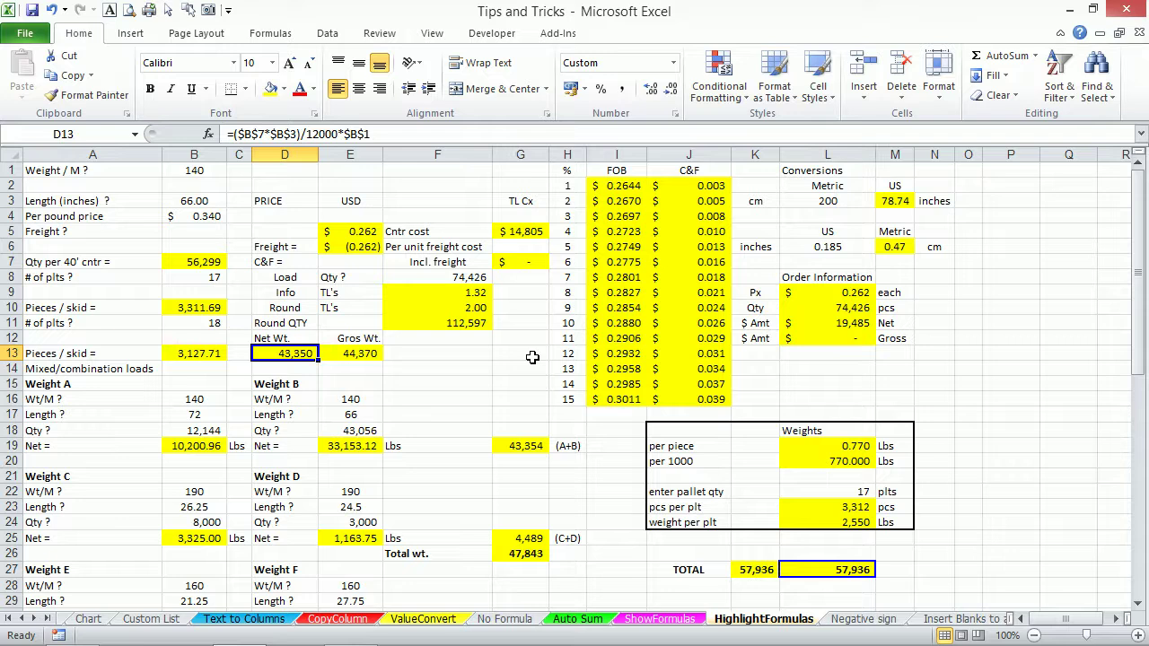
{"action": "key", "text": "Right"}
{"action": "key", "text": "Up"}
{"action": "key", "text": "Up"}
{"action": "key", "text": "Right"}
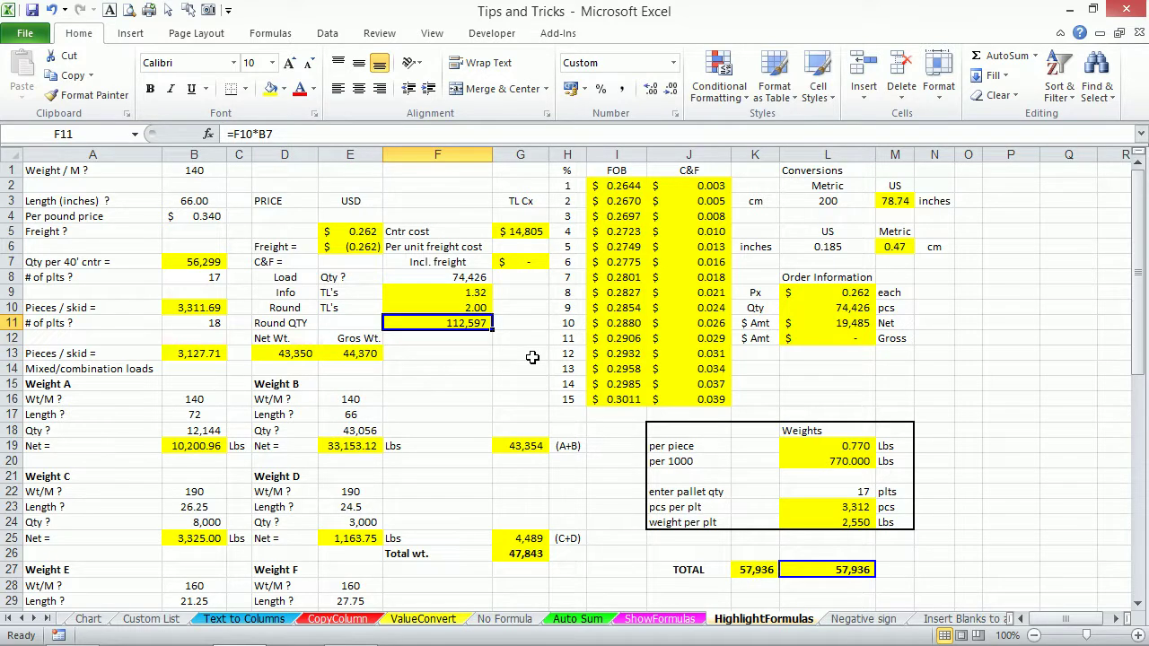
{"action": "key", "text": "Right"}
{"action": "key", "text": "Right"}
{"action": "key", "text": "Right"}
{"action": "key", "text": "Right"}
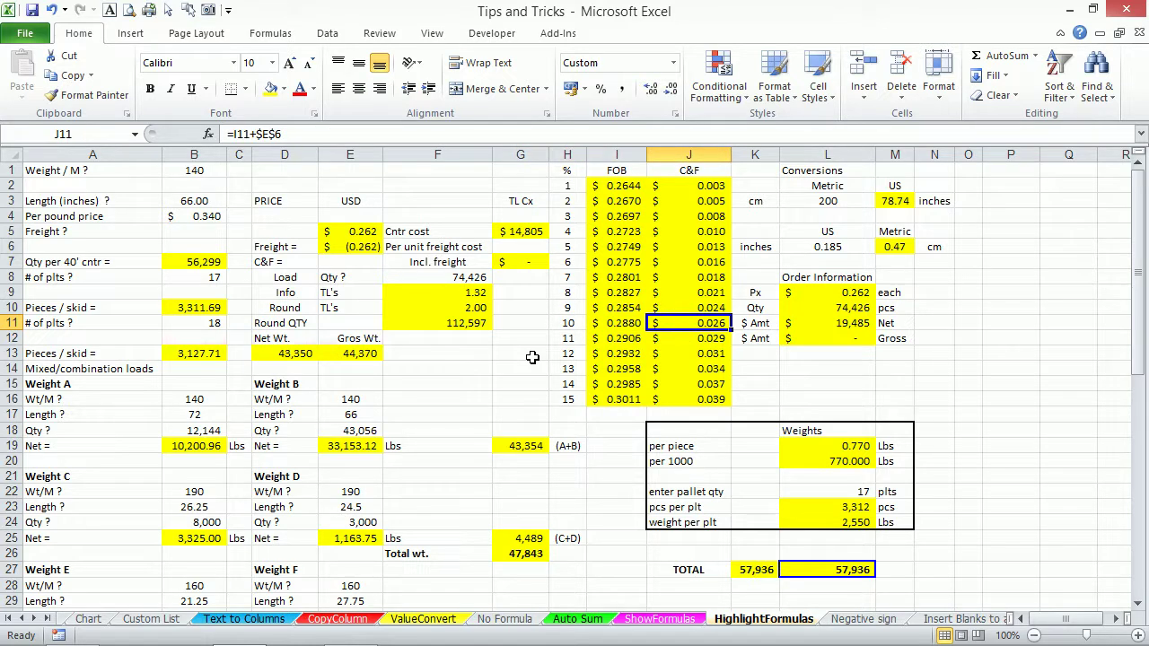
{"action": "key", "text": "ctrl+1"}
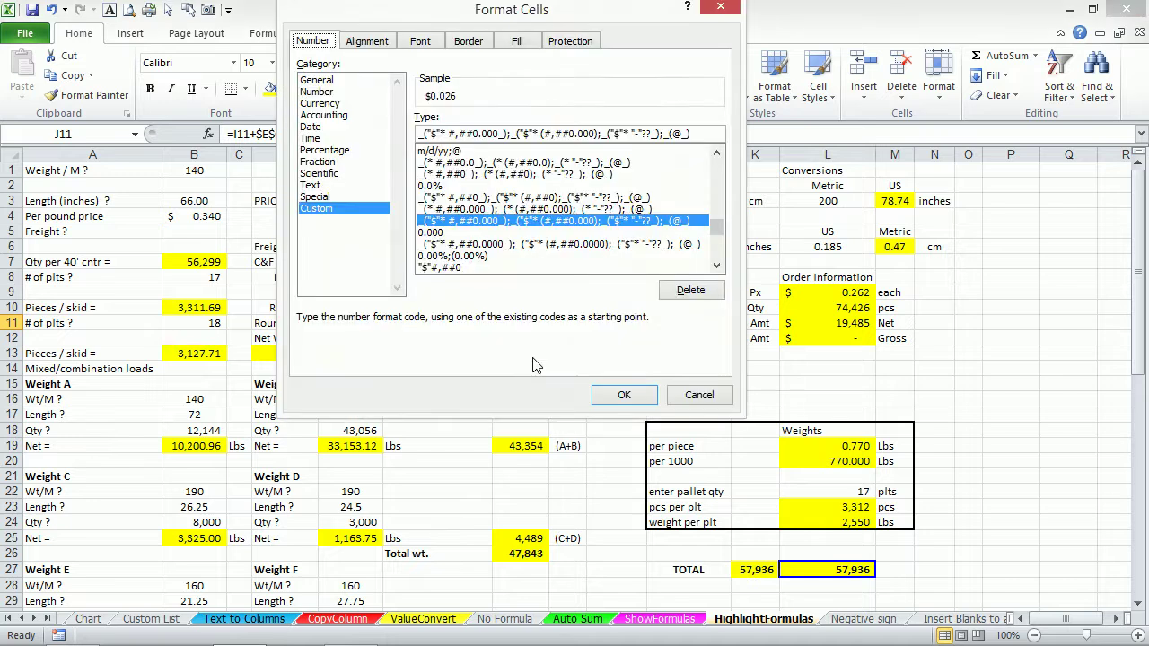
{"action": "left_click", "coordinate": [697, 394]}
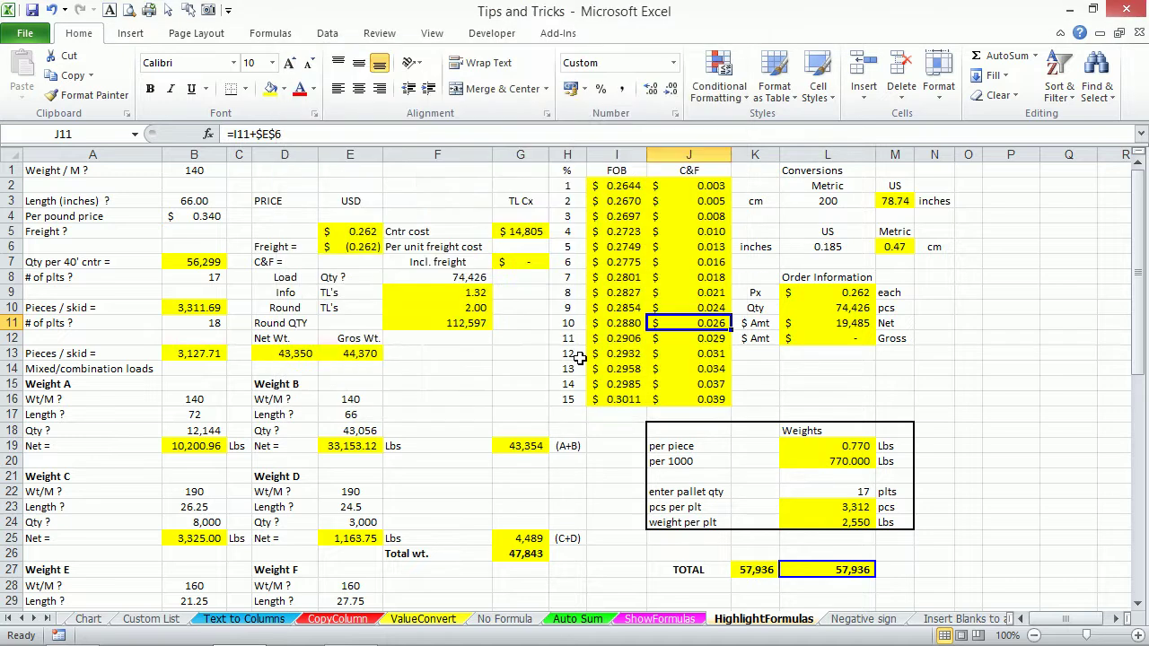
{"action": "key", "text": "ctrl+g"}
{"action": "left_click", "coordinate": [424, 306]}
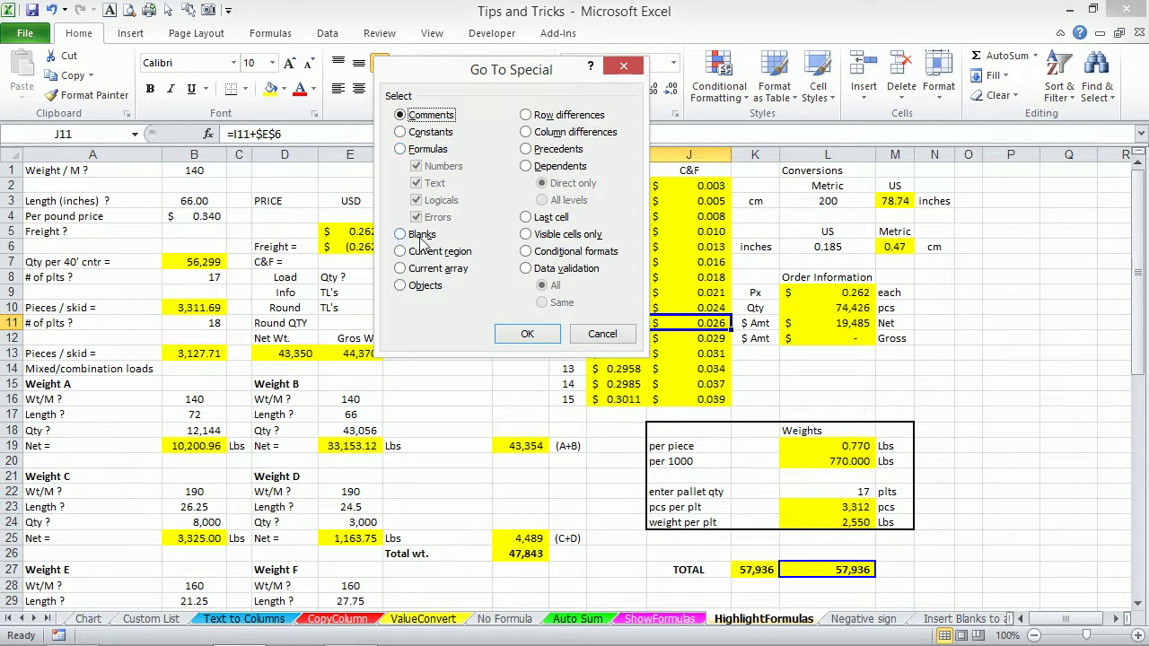
{"action": "left_click", "coordinate": [602, 334]}
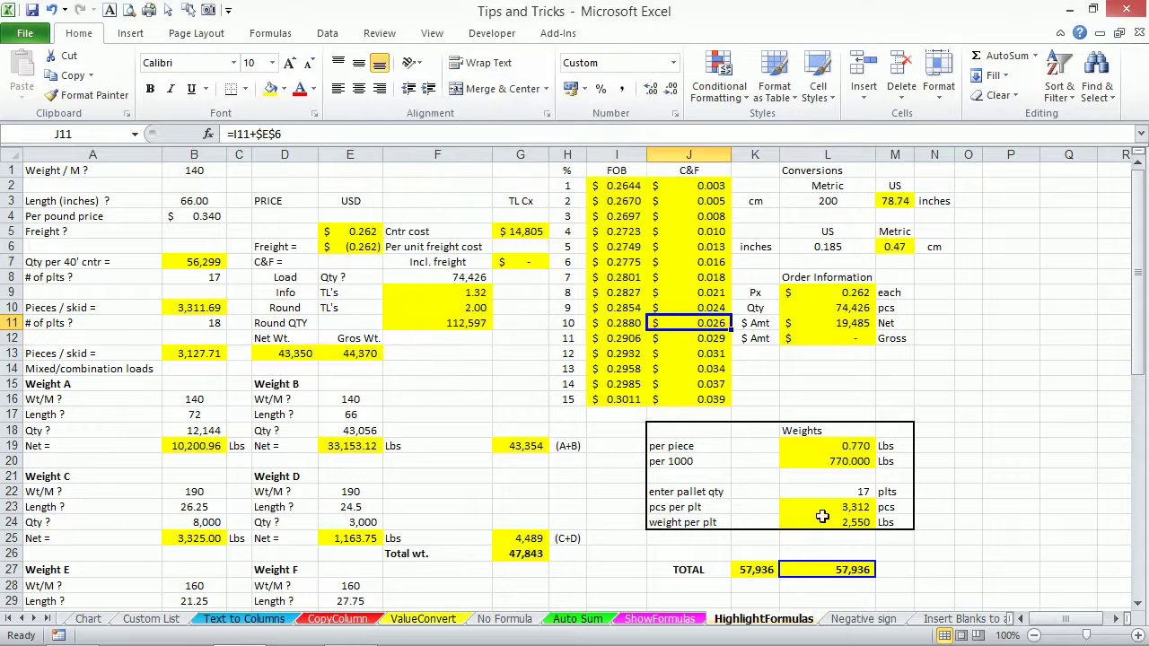
Move to the Negative sign sheet's sales table and start a Find for '-'.
{"action": "left_click", "coordinate": [849, 624]}
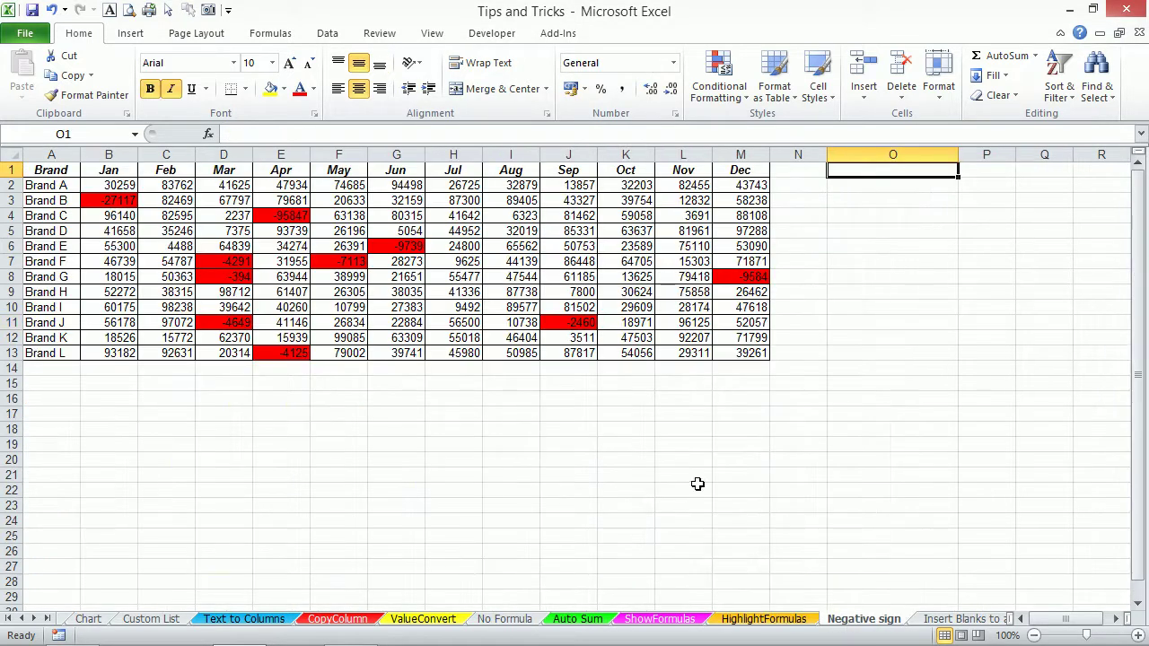
{"action": "left_click", "coordinate": [477, 325]}
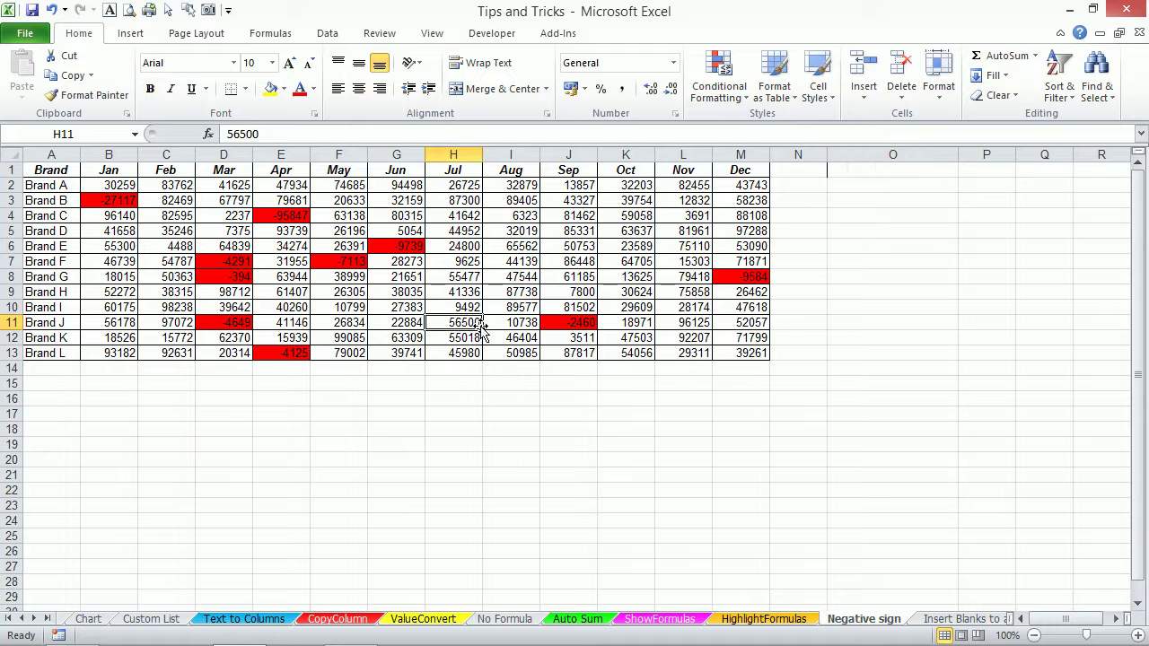
{"action": "left_click", "coordinate": [499, 261]}
{"action": "left_click", "coordinate": [470, 235]}
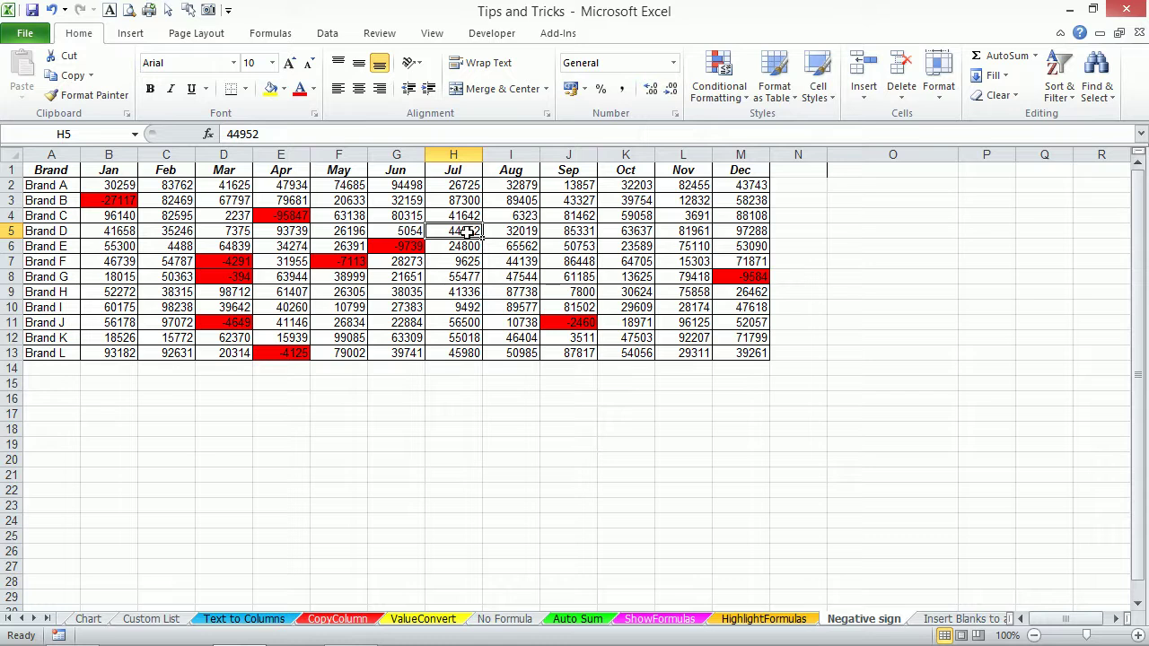
{"action": "key", "text": "ctrl+f"}
{"action": "type", "text": "-"}
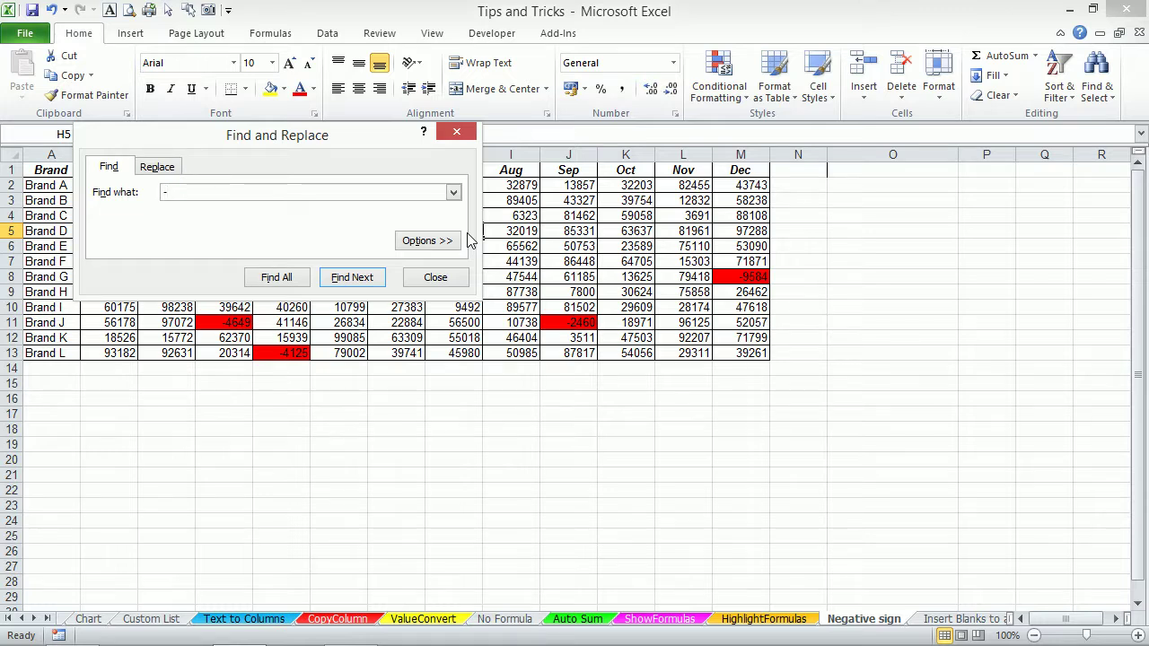
Find all cells containing '-', select all 10 matches from the results, and close Find.
{"action": "left_click", "coordinate": [289, 278]}
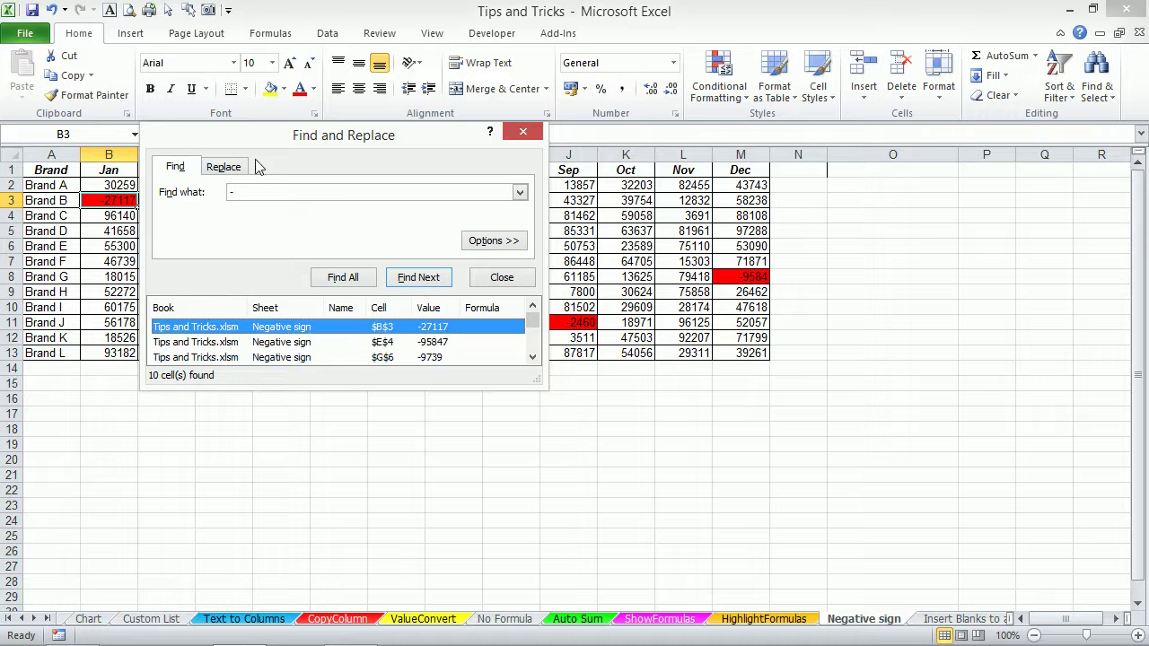
{"action": "left_click_drag", "start_coordinate": [304, 142], "coordinate": [500, 123]}
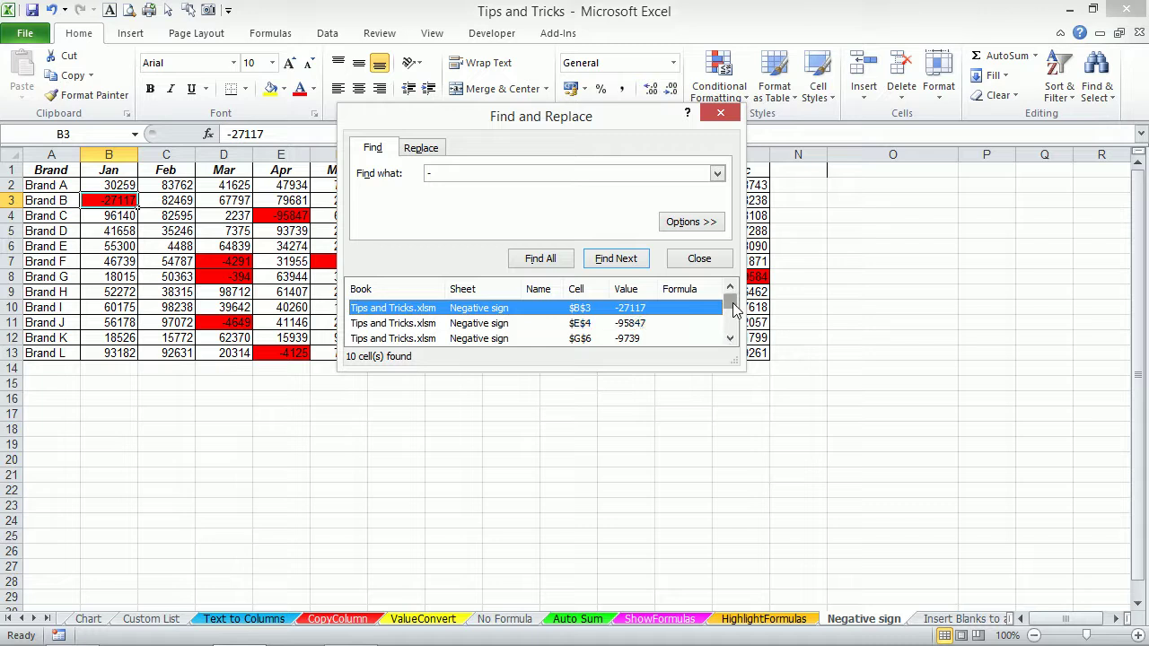
{"action": "left_click_drag", "start_coordinate": [732, 308], "coordinate": [730, 329]}
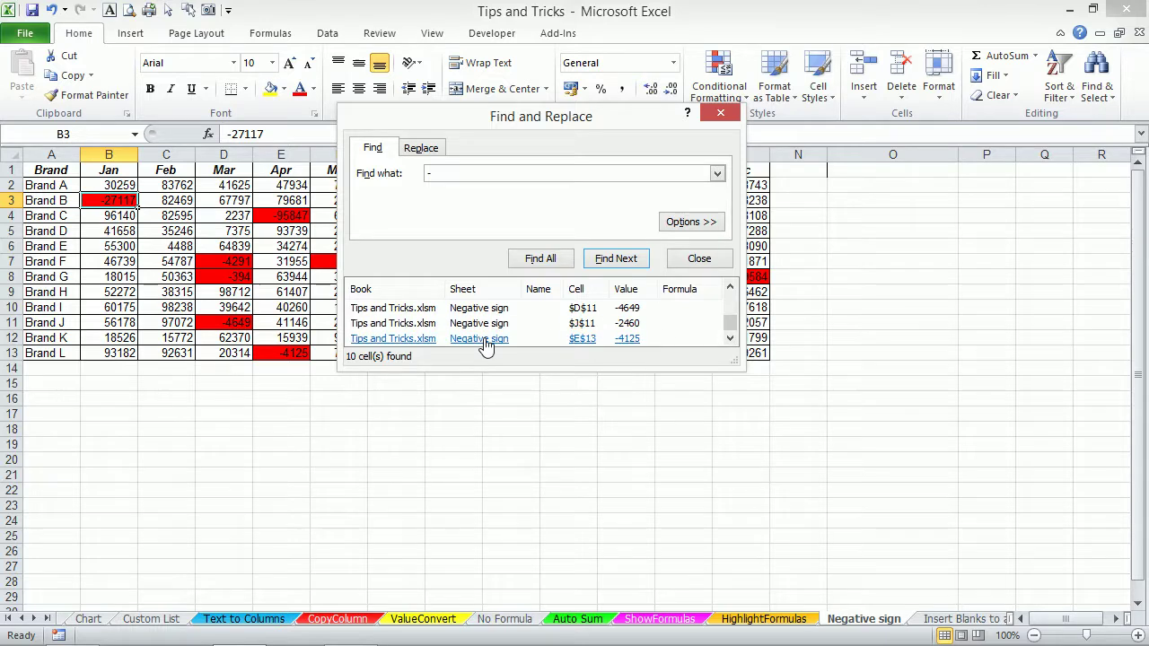
{"action": "key", "text": "ctrl+a"}
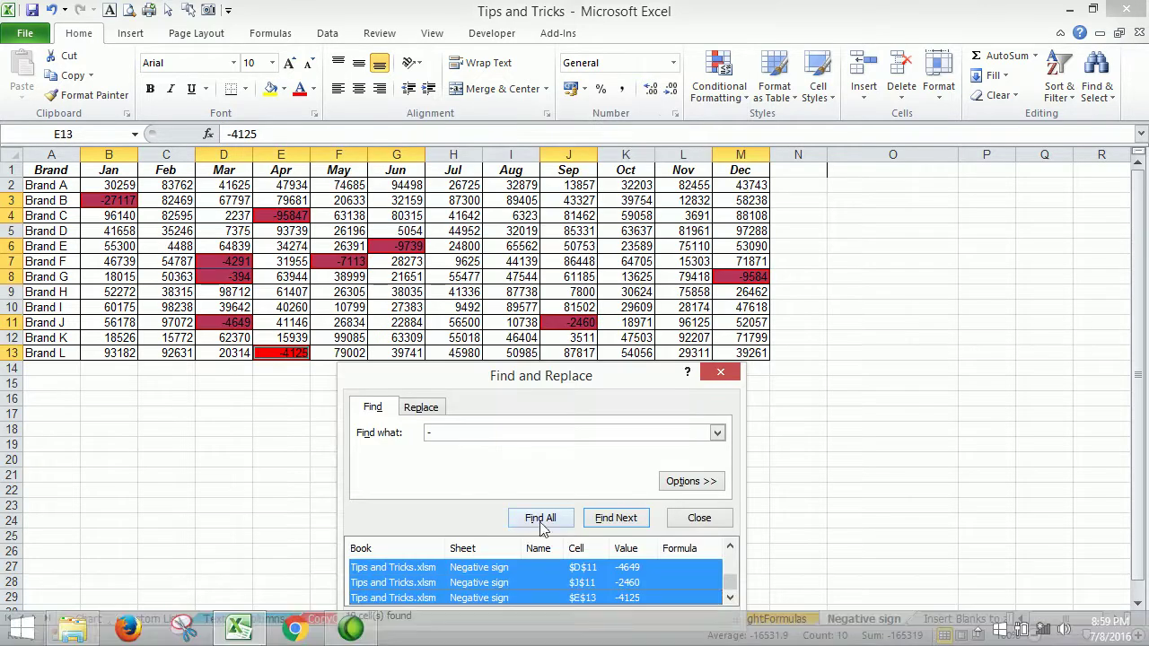
{"action": "left_click", "coordinate": [542, 528]}
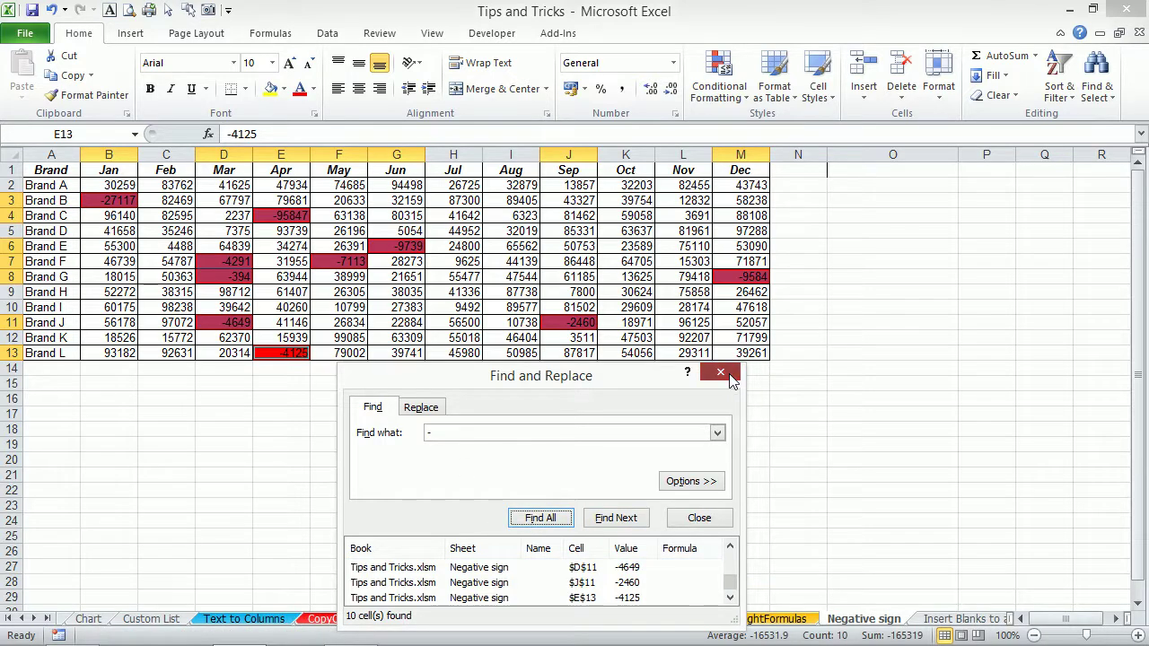
{"action": "left_click_drag", "start_coordinate": [569, 385], "coordinate": [790, 226]}
{"action": "left_click_drag", "start_coordinate": [946, 414], "coordinate": [906, 400]}
{"action": "key", "text": "ctrl+a"}
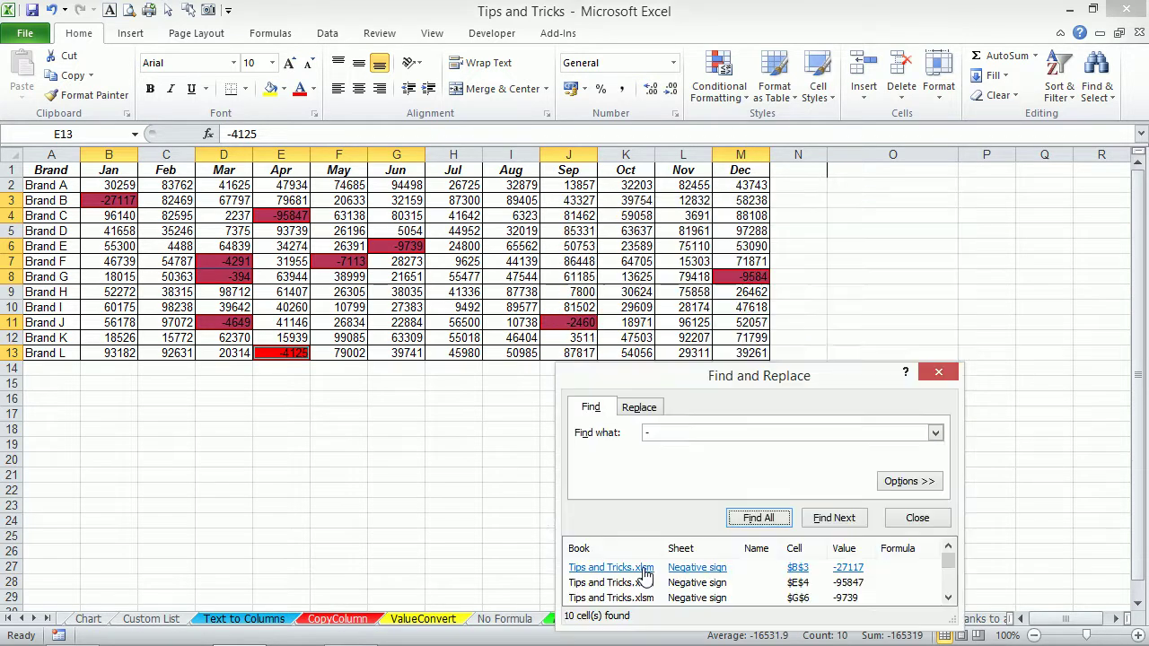
{"action": "left_click_drag", "start_coordinate": [949, 563], "coordinate": [949, 594]}
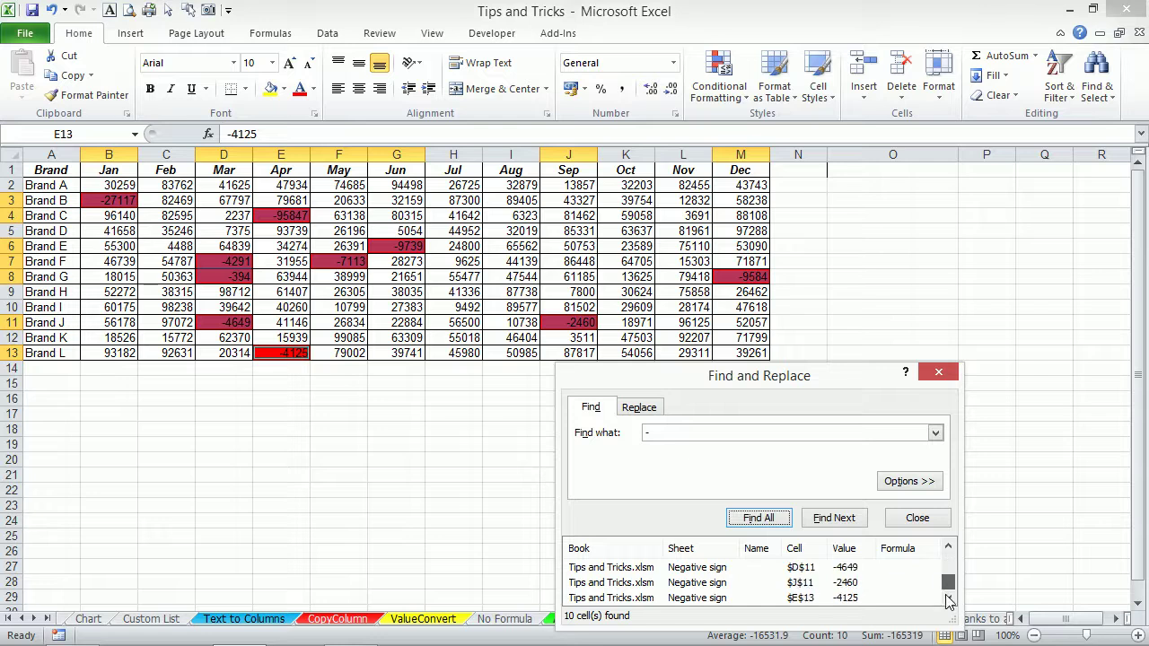
{"action": "left_click", "coordinate": [938, 371]}
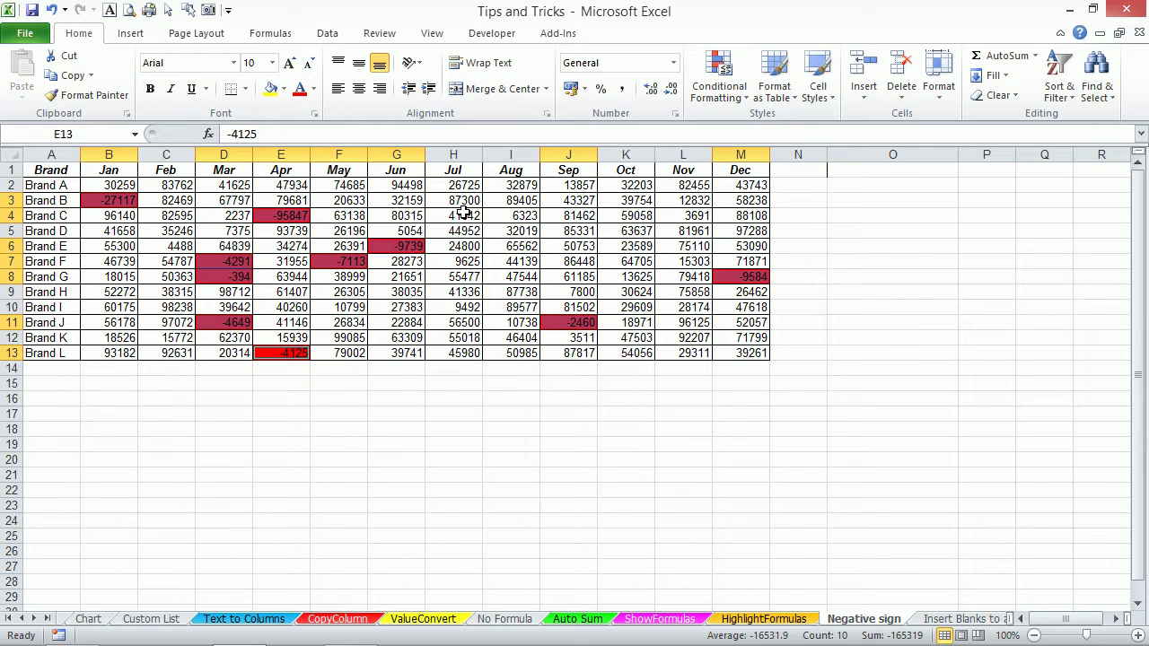
Enter 0 into all ten selected cells at once, test undo and redo, then deselect.
{"action": "type", "text": "0"}
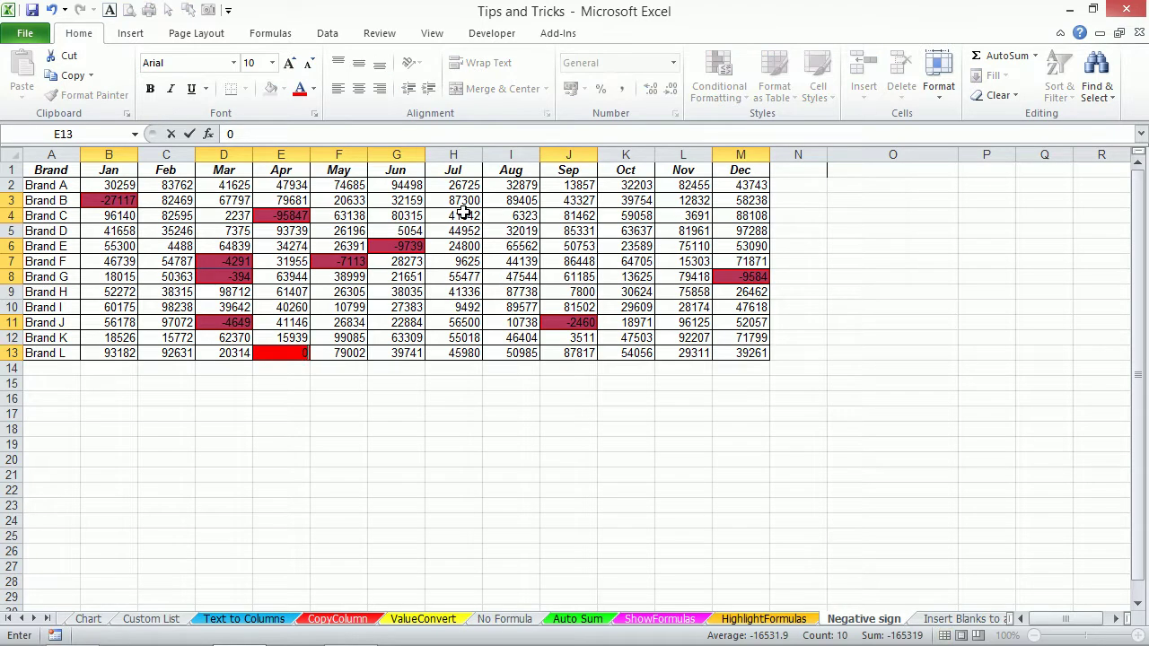
{"action": "key", "text": "ctrl+Return"}
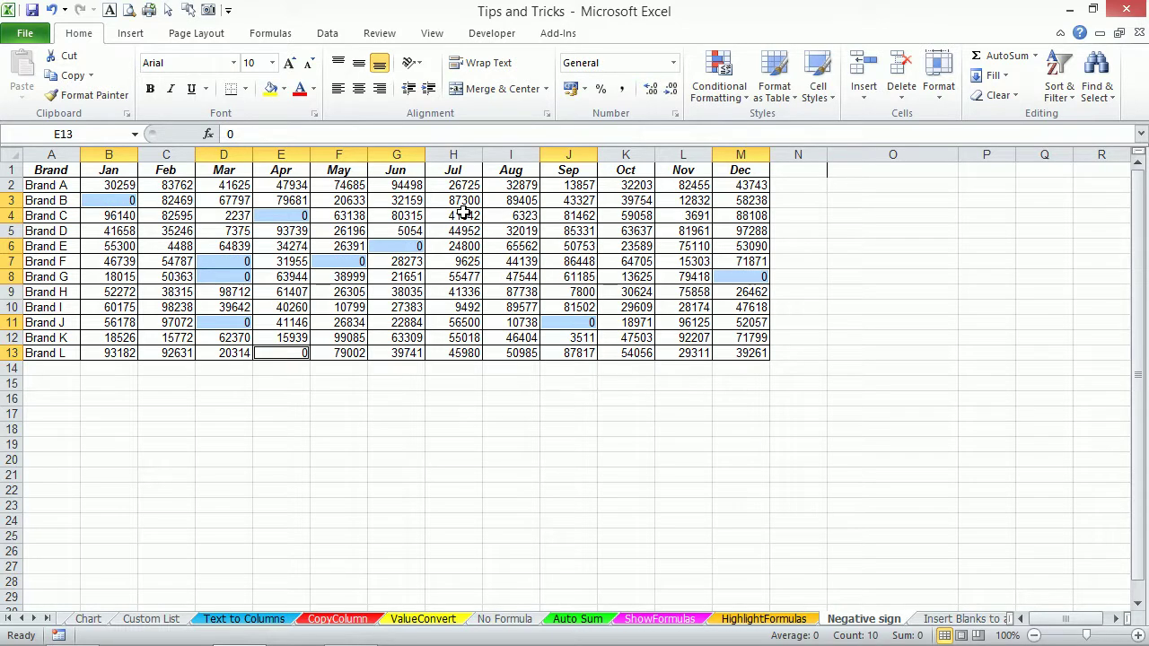
{"action": "key", "text": "Delete"}
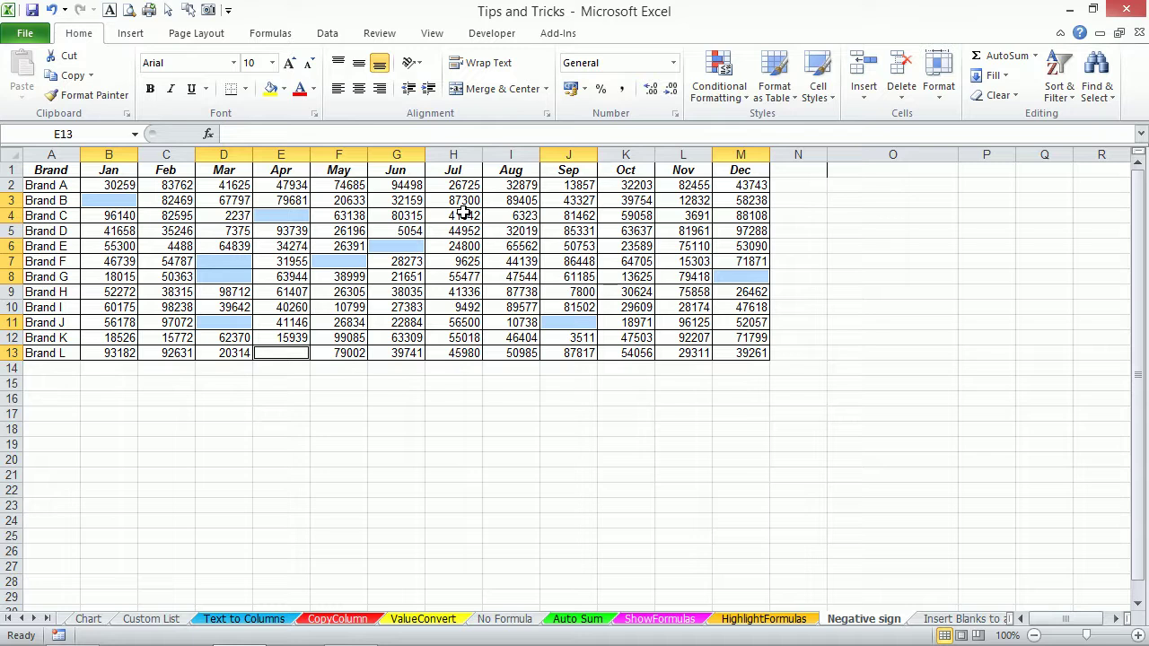
{"action": "key", "text": "ctrl+z"}
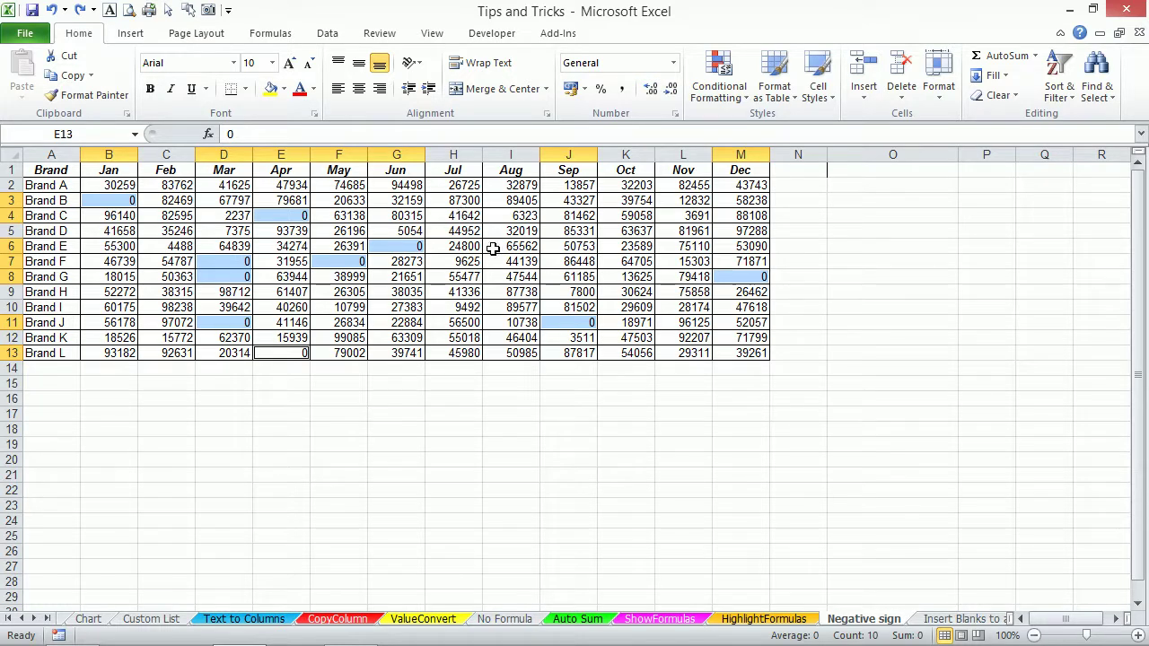
{"action": "left_click", "coordinate": [455, 216]}
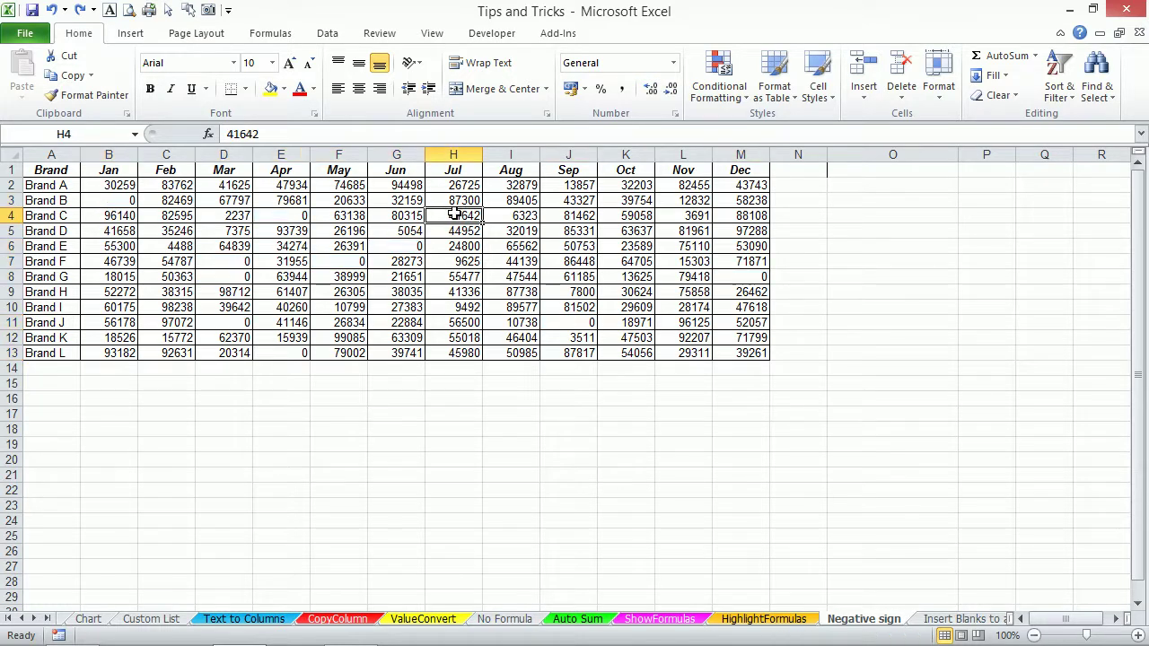
Search for 0 across the sheet, first plainly (57 matches), then case-sensitive.
{"action": "key", "text": "ctrl+f"}
{"action": "left_click_drag", "start_coordinate": [687, 421], "coordinate": [759, 238]}
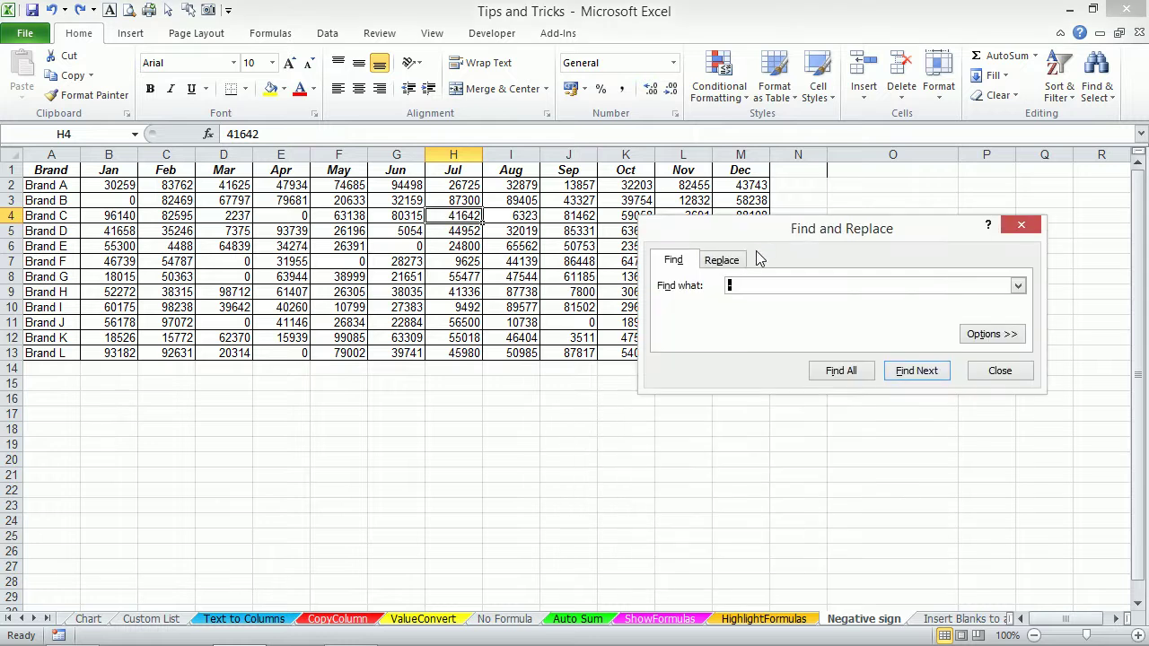
{"action": "left_click", "coordinate": [836, 373]}
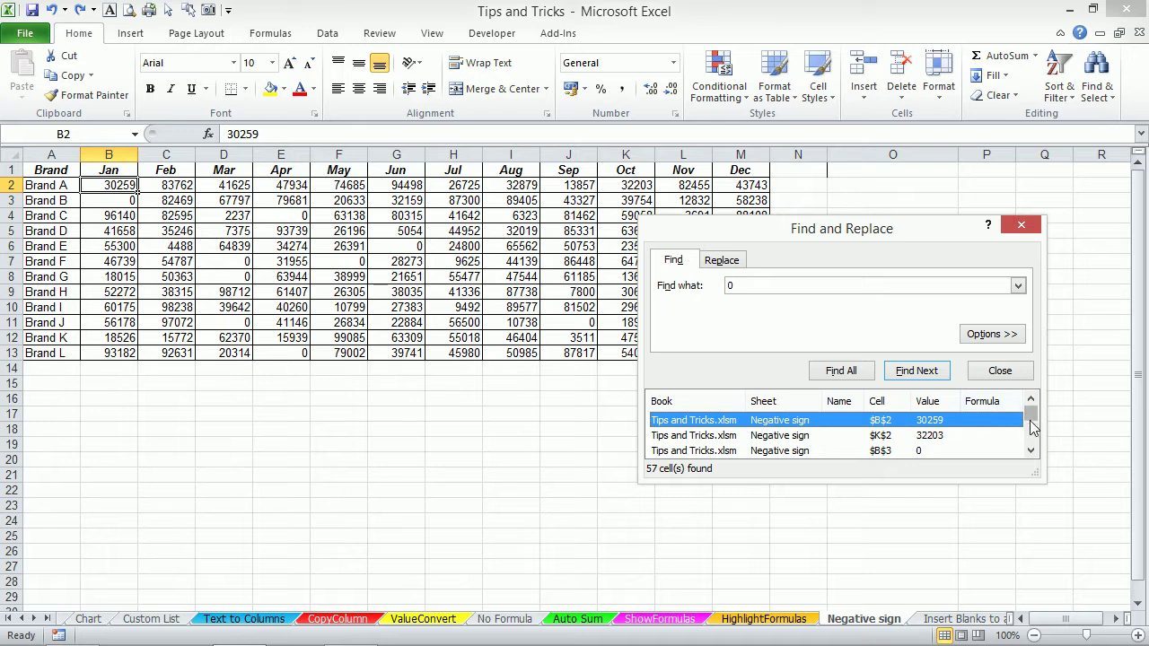
{"action": "left_click_drag", "start_coordinate": [1030, 416], "coordinate": [1032, 451]}
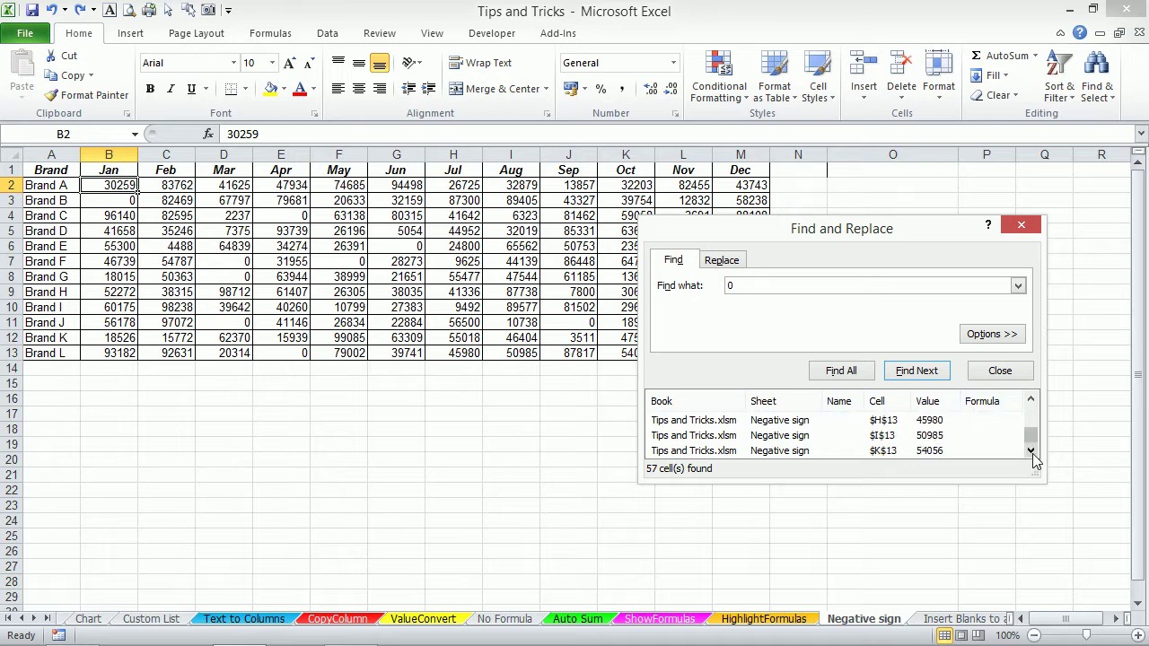
{"action": "key", "text": "ctrl+a"}
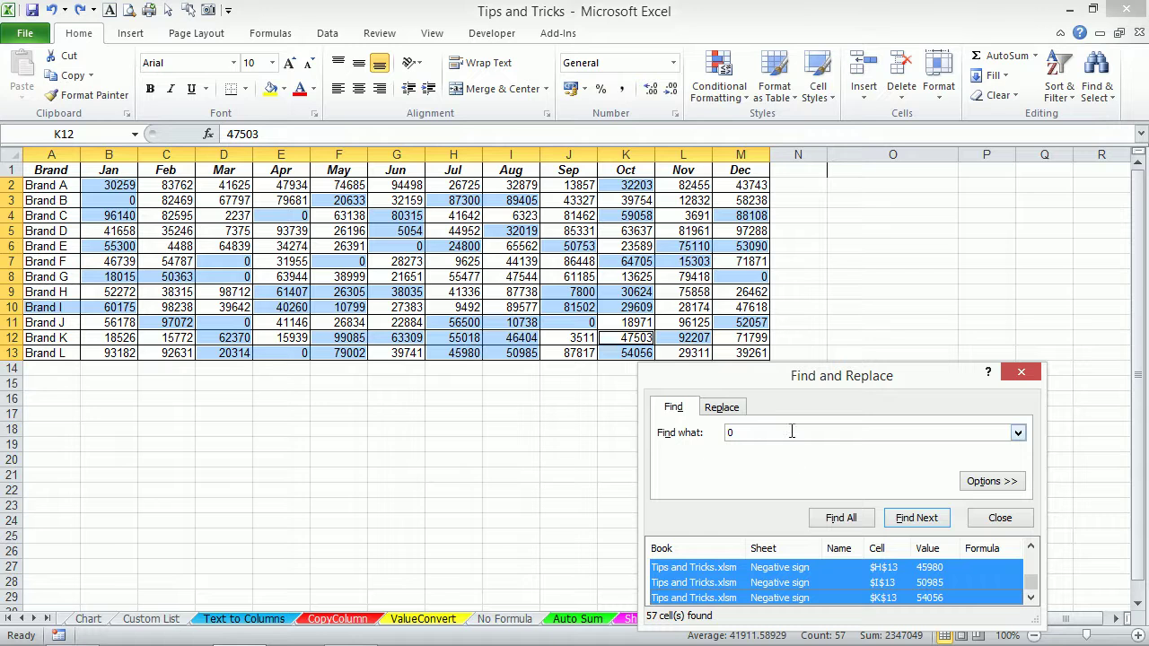
{"action": "left_click_drag", "start_coordinate": [809, 388], "coordinate": [679, 237]}
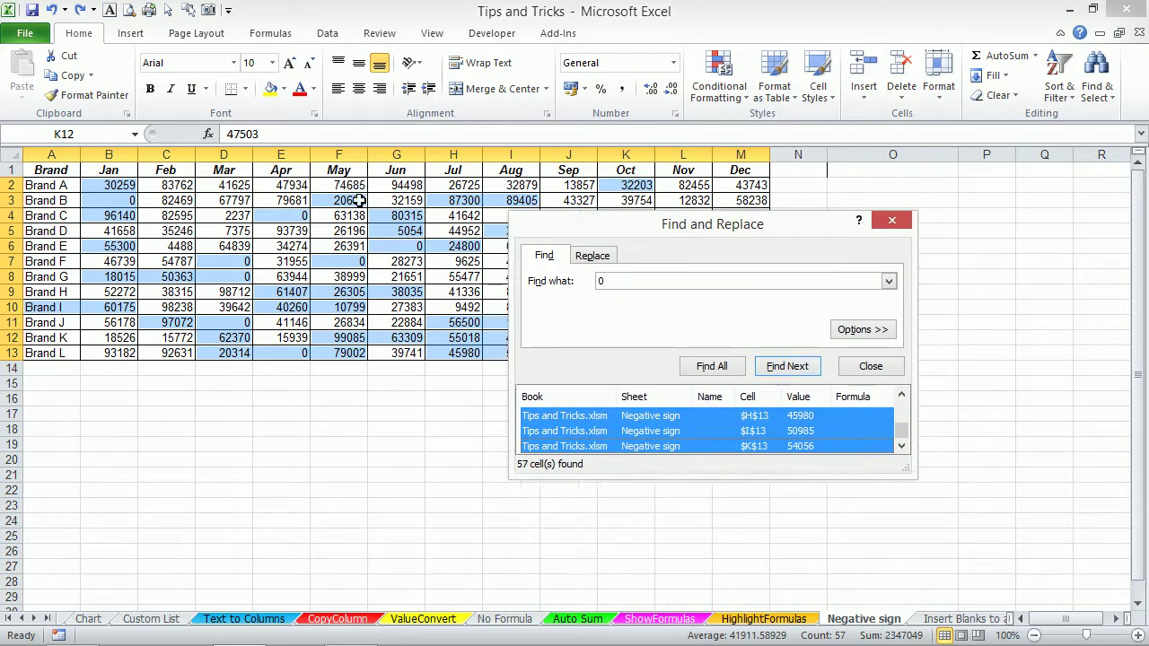
{"action": "left_click", "coordinate": [867, 330]}
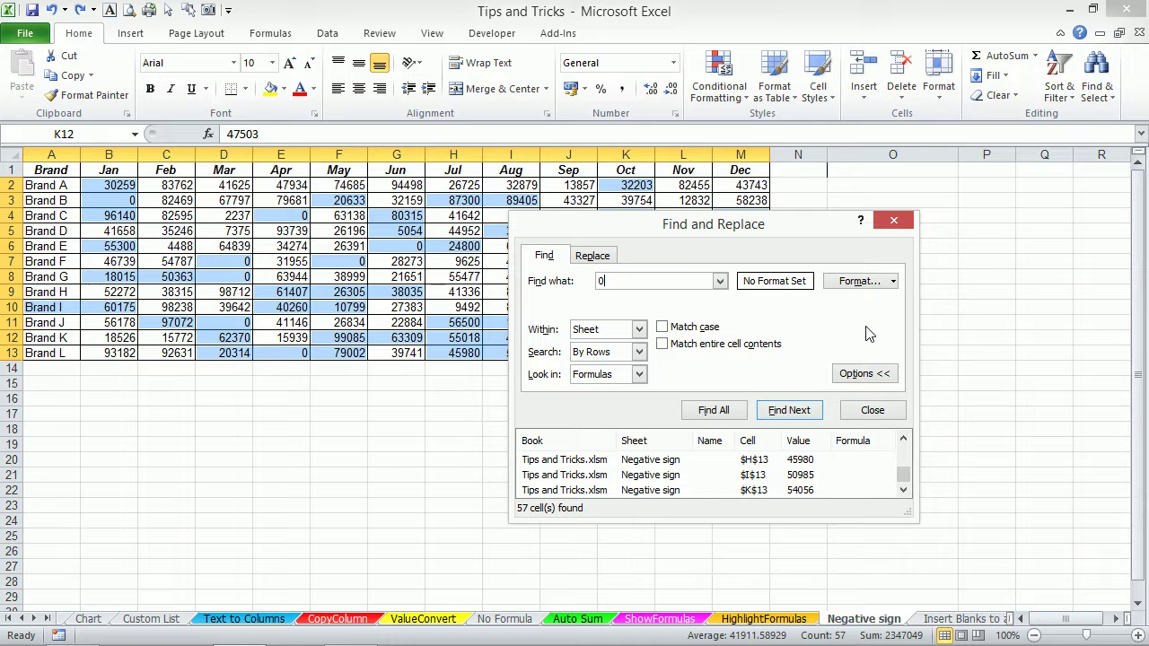
{"action": "left_click", "coordinate": [672, 329]}
{"action": "left_click", "coordinate": [724, 411]}
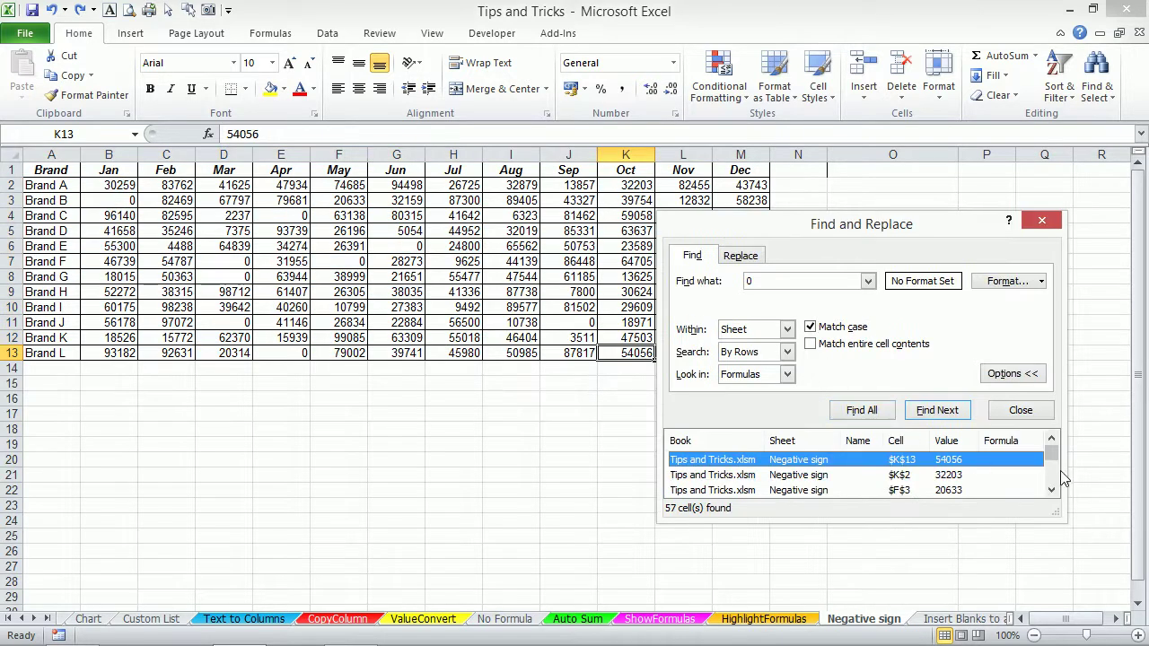
{"action": "mouse_move", "coordinate": [1054, 460]}
{"action": "left_mouse_down"}
{"action": "mouse_move", "coordinate": [1053, 481]}
{"action": "mouse_move", "coordinate": [1051, 453]}
{"action": "left_mouse_up"}
Find 0 with Match entire cell contents and select the ten exact-zero cells.
{"action": "left_click", "coordinate": [812, 327]}
{"action": "left_click", "coordinate": [812, 345]}
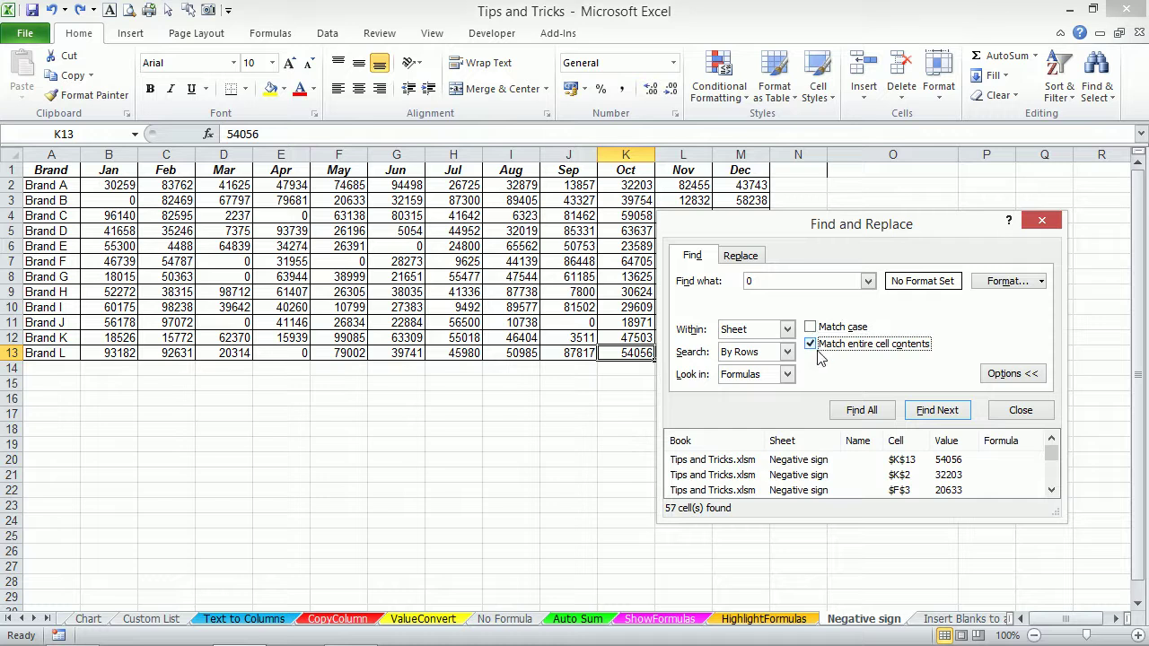
{"action": "left_click", "coordinate": [862, 410]}
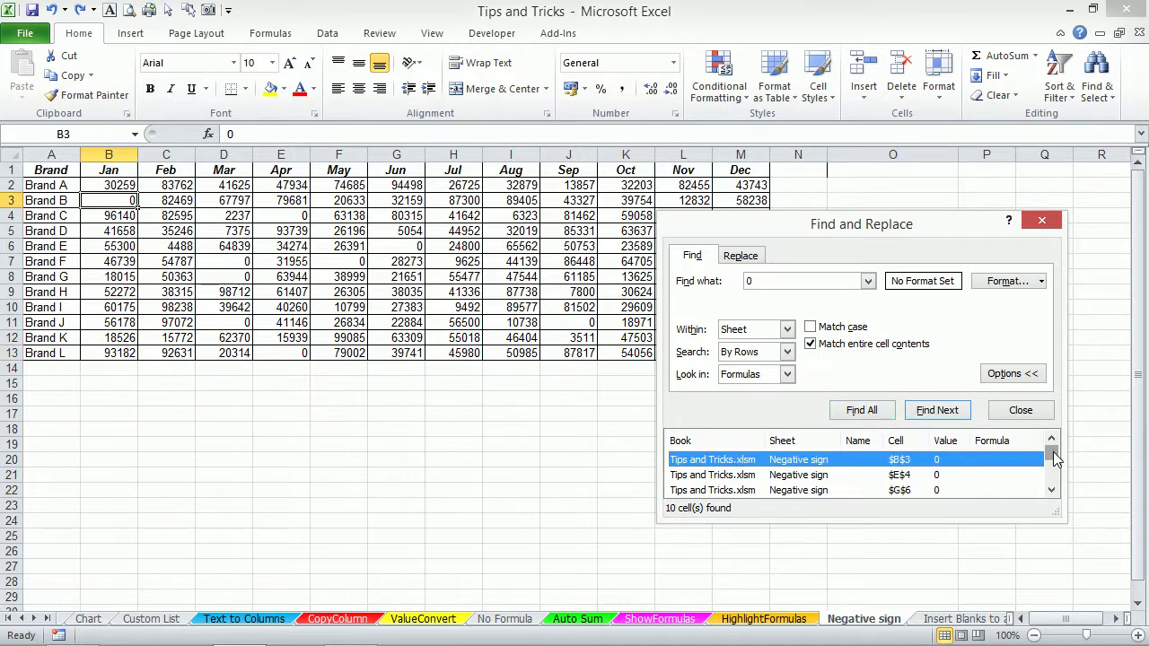
{"action": "left_click_drag", "start_coordinate": [1051, 454], "coordinate": [1054, 492]}
{"action": "left_click", "coordinate": [812, 490]}
{"action": "key", "text": "ctrl+a"}
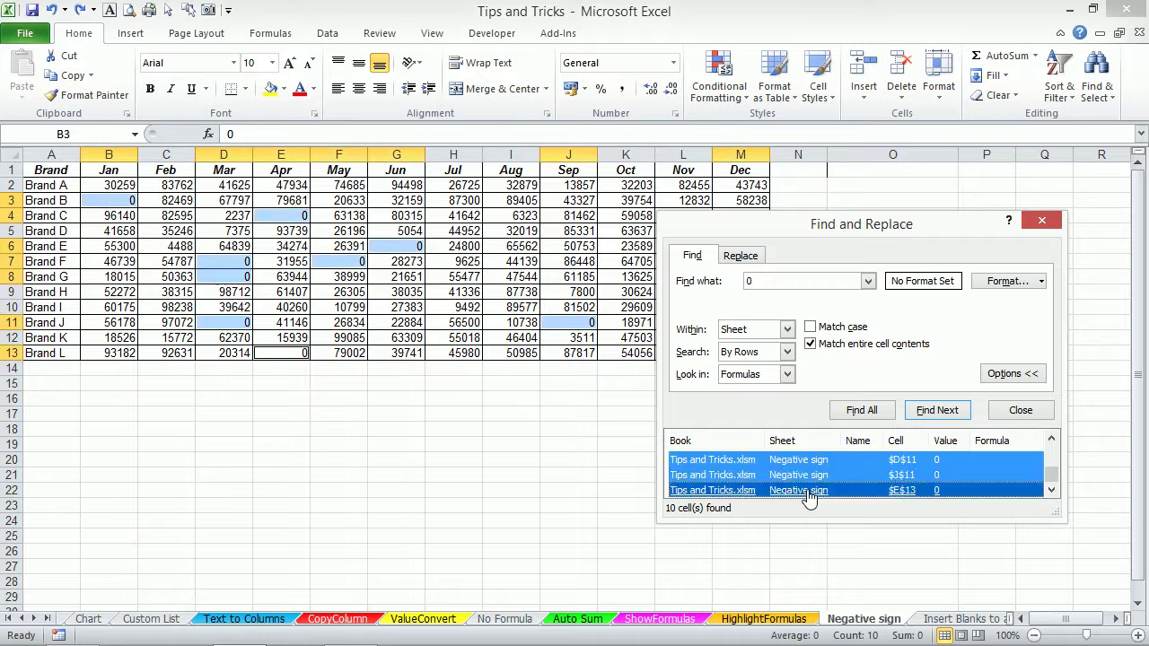
{"action": "left_click", "coordinate": [1023, 412]}
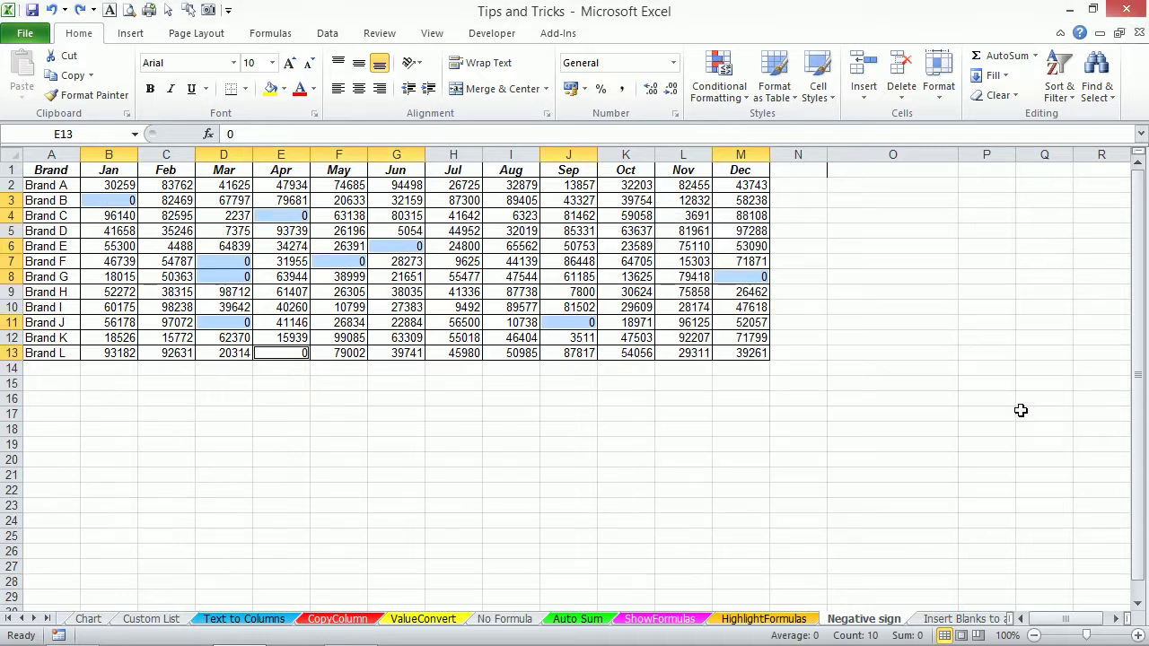
Fill the ten zero cells yellow and go to the Insert Blanks to a Range sheet.
{"action": "left_click", "coordinate": [271, 89]}
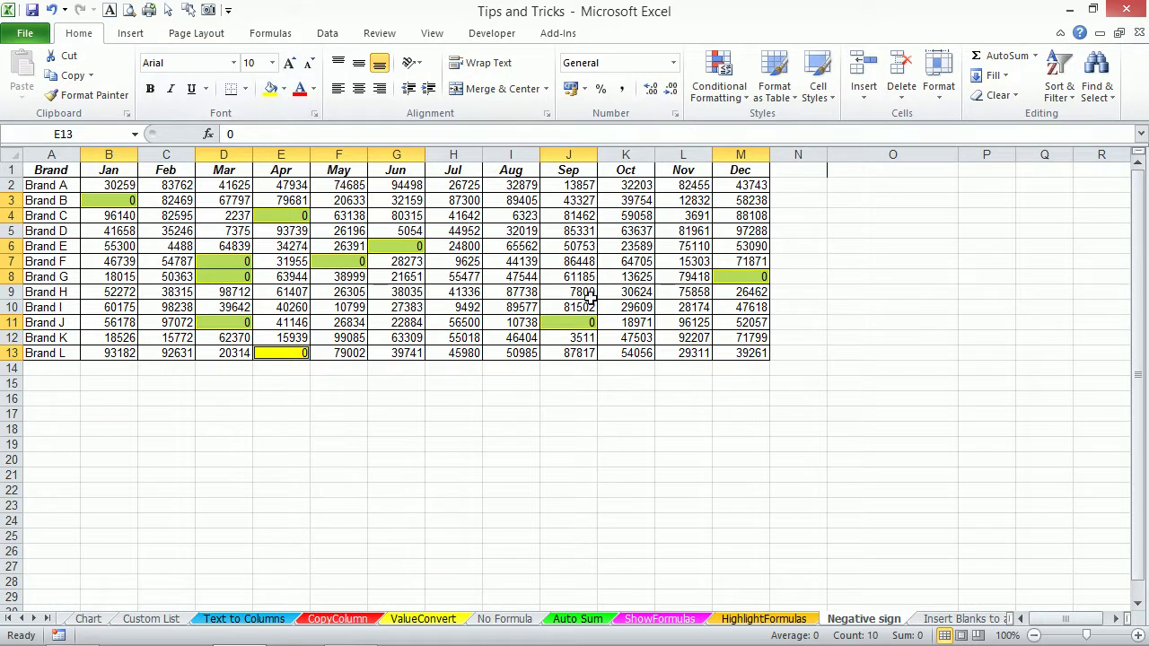
{"action": "left_click", "coordinate": [944, 619]}
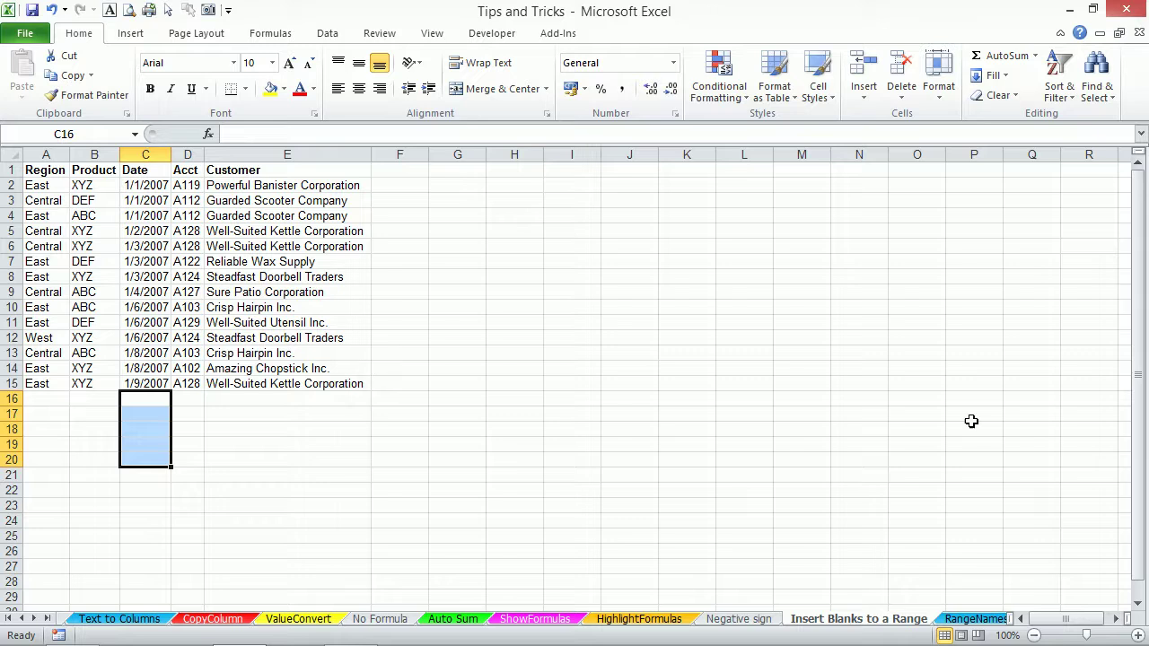
Bring focus back to the workbook on the Insert Blanks to a Range sheet.
{"action": "mouse_move", "coordinate": [1118, 644]}
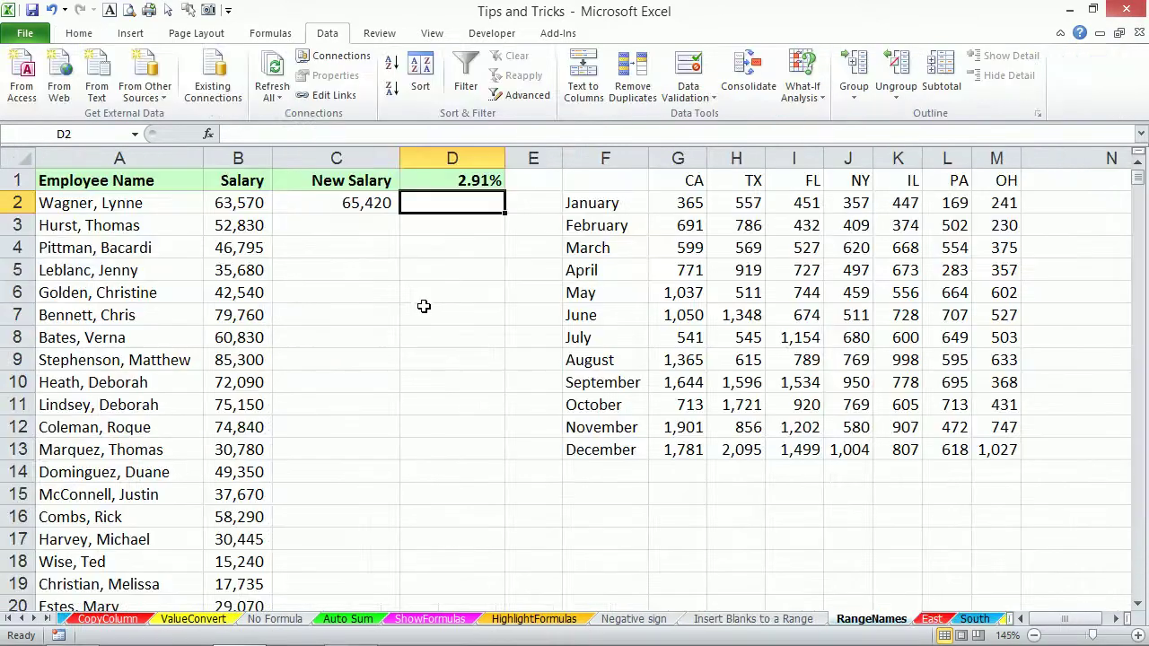
{"action": "left_click", "coordinate": [973, 630]}
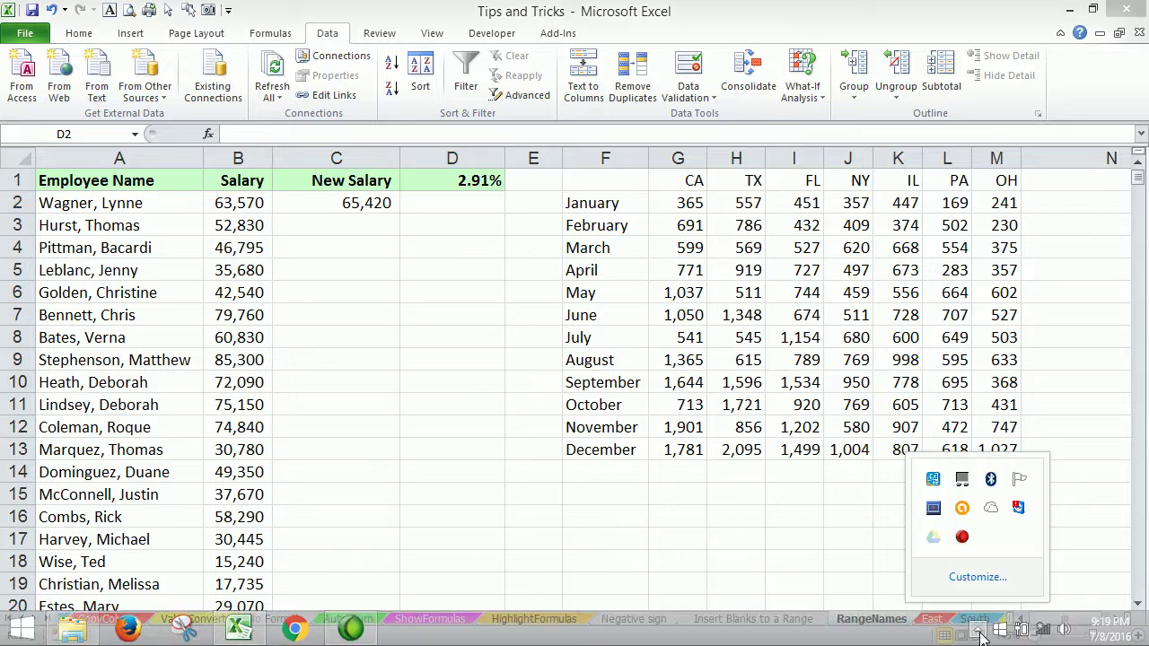
{"action": "left_click", "coordinate": [777, 512]}
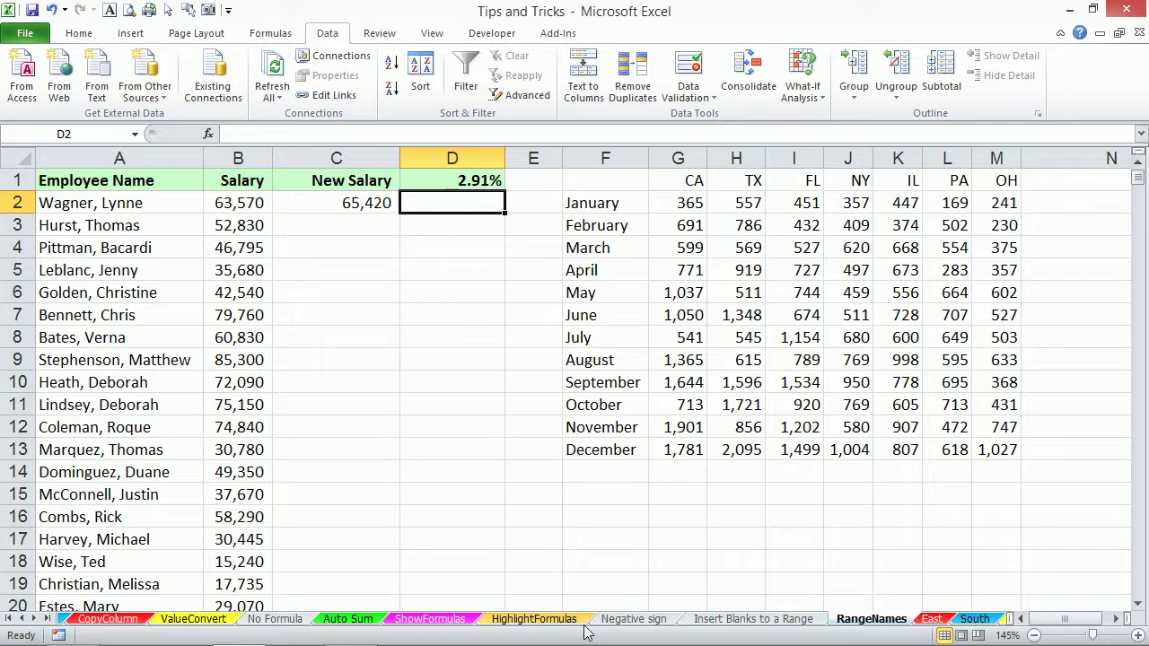
{"action": "left_click", "coordinate": [709, 621]}
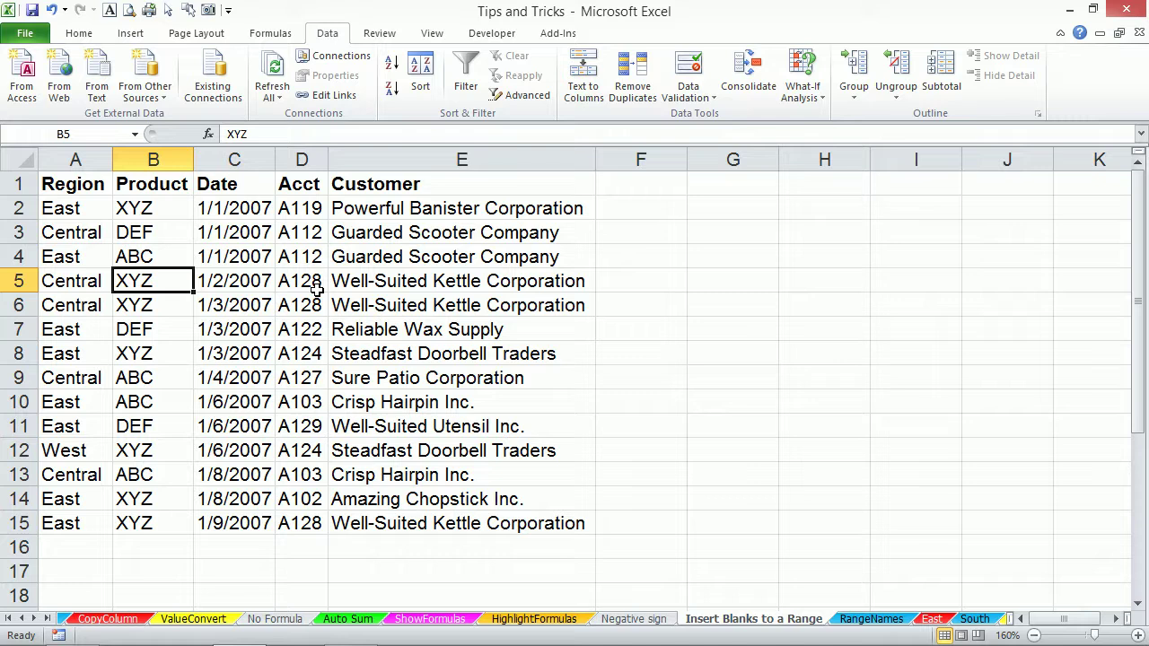
Insert blank rows above rows 3, 5 and 7, repeating with F4, then undo.
{"action": "left_click", "coordinate": [18, 232]}
{"action": "right_click", "coordinate": [18, 232]}
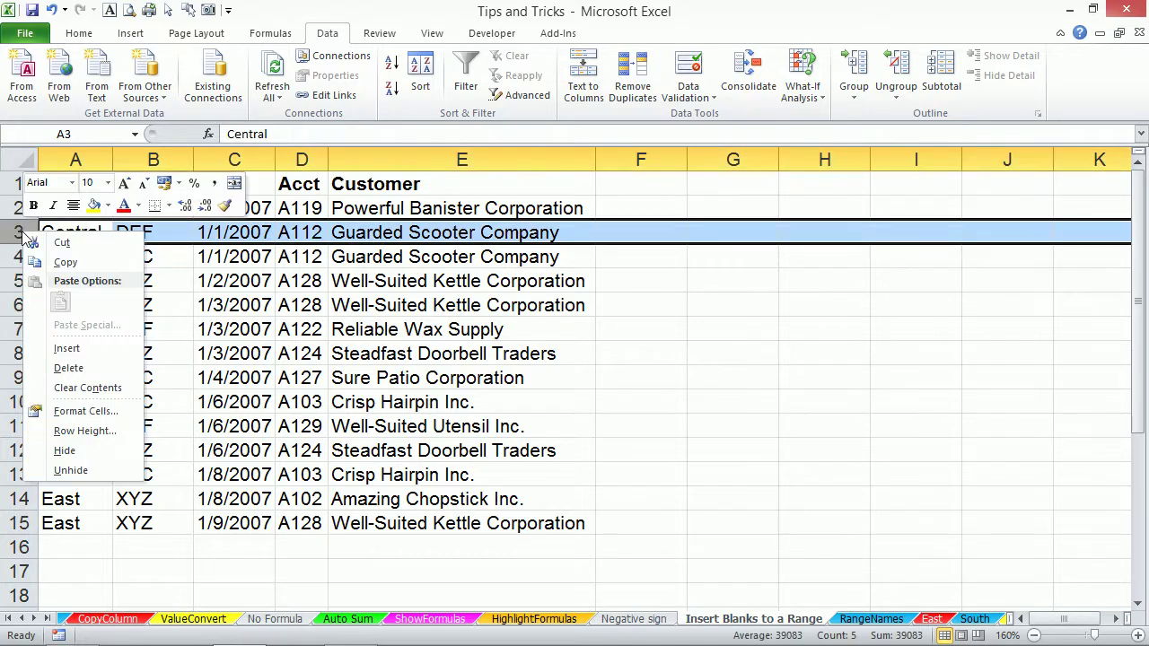
{"action": "left_click", "coordinate": [68, 349]}
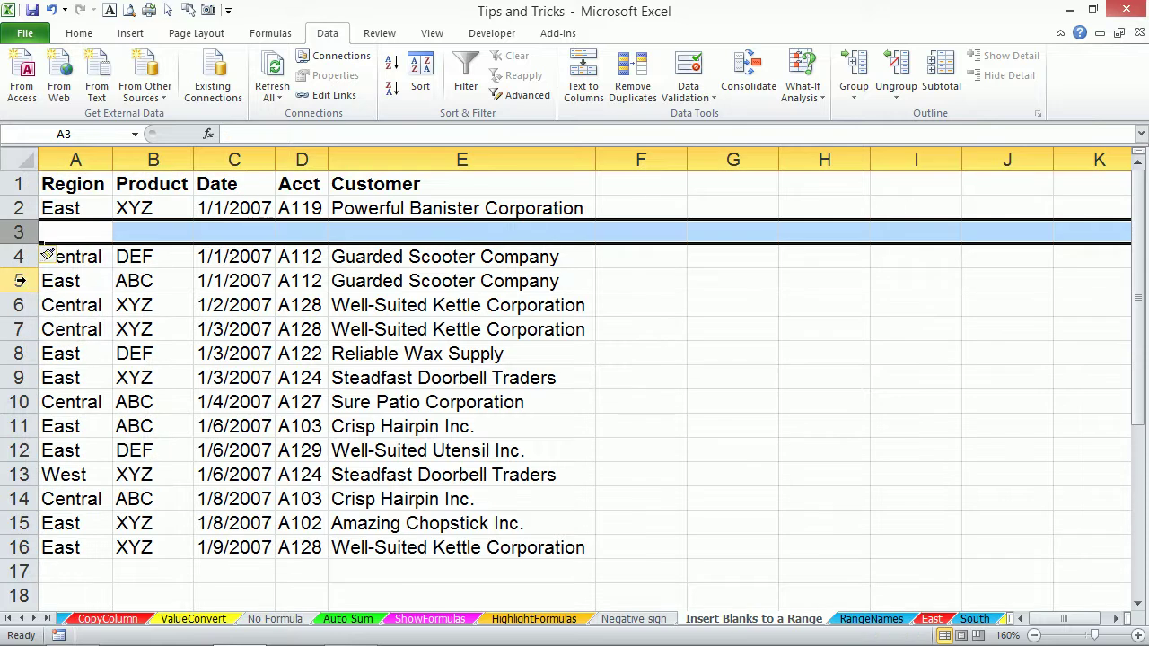
{"action": "left_click", "coordinate": [19, 280]}
{"action": "key", "text": "F4"}
{"action": "left_click", "coordinate": [19, 328]}
{"action": "key", "text": "F4"}
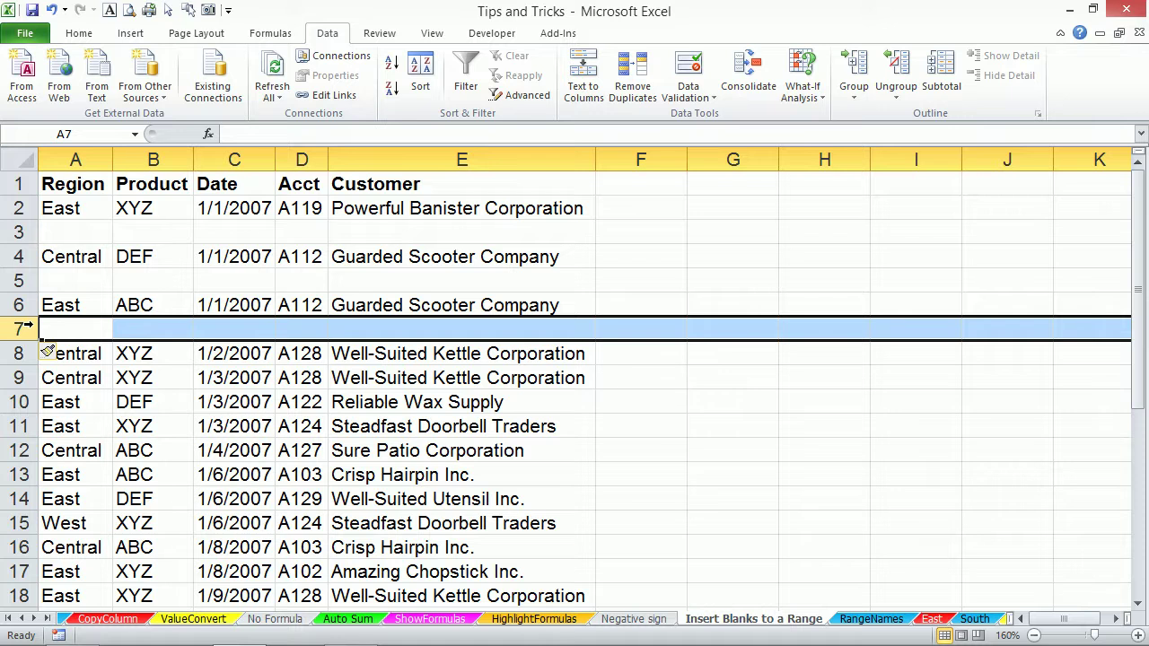
{"action": "key", "text": "ctrl+z"}
{"action": "key", "text": "ctrl+z"}
{"action": "key", "text": "ctrl+z"}
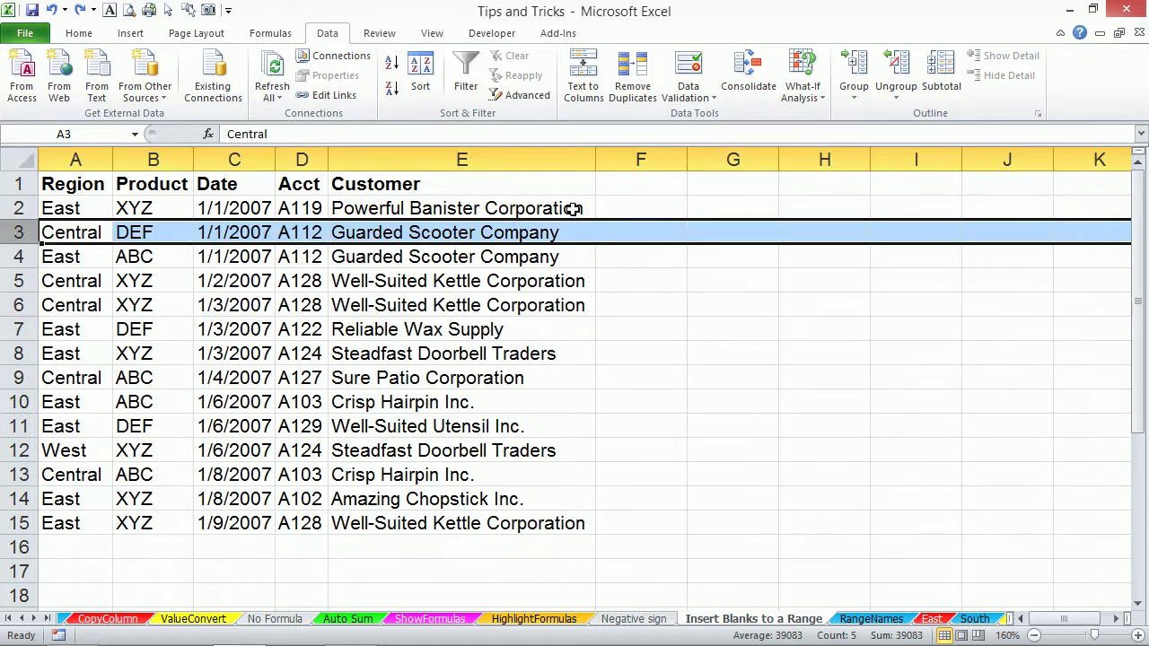
Add helper column F headed 'yuiyui' numbered 1 through 14 beside the records.
{"action": "left_click", "coordinate": [567, 184]}
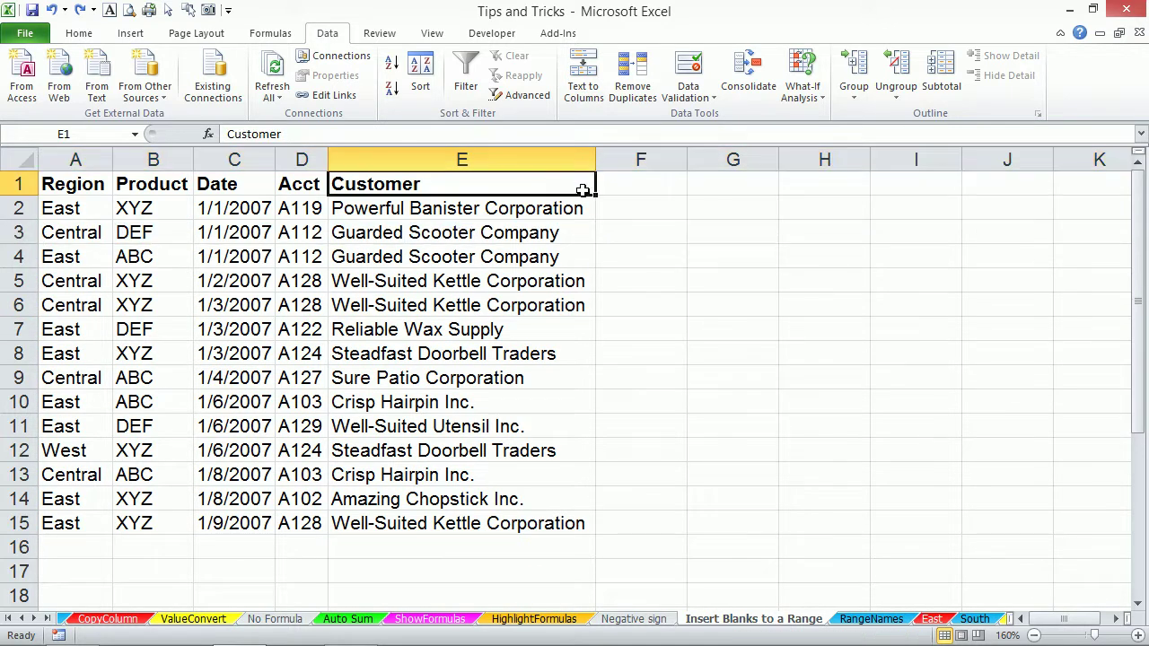
{"action": "left_click", "coordinate": [637, 186]}
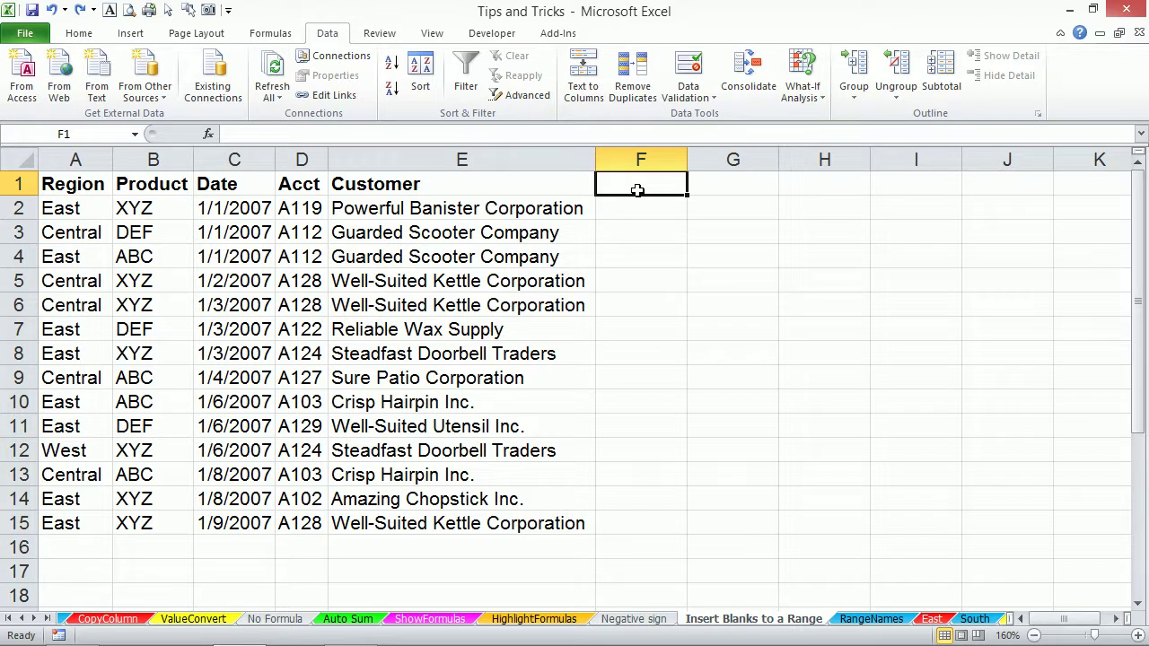
{"action": "type", "text": "yuiyui"}
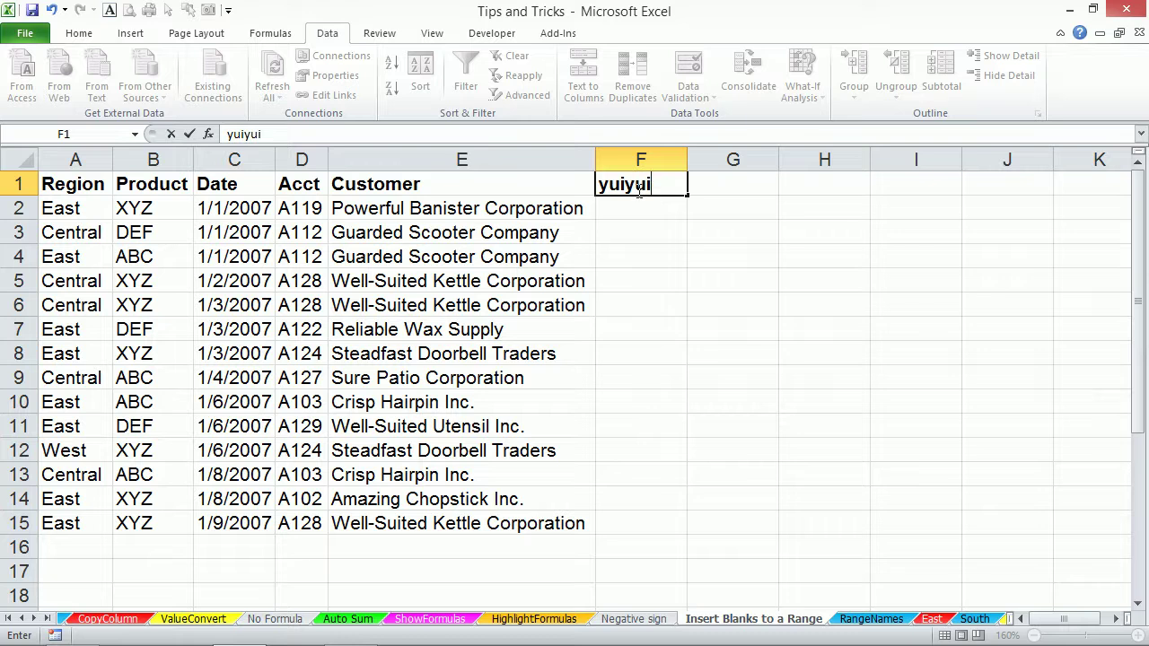
{"action": "key", "text": "Return"}
{"action": "type", "text": "1"}
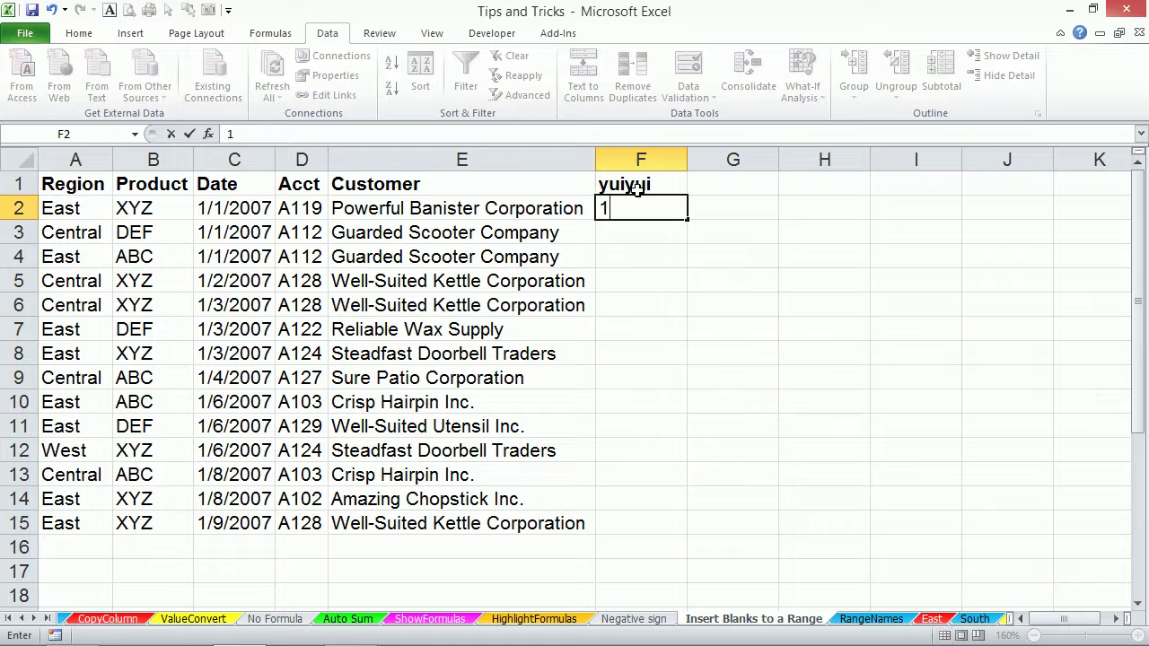
{"action": "key", "text": "ctrl+Return"}
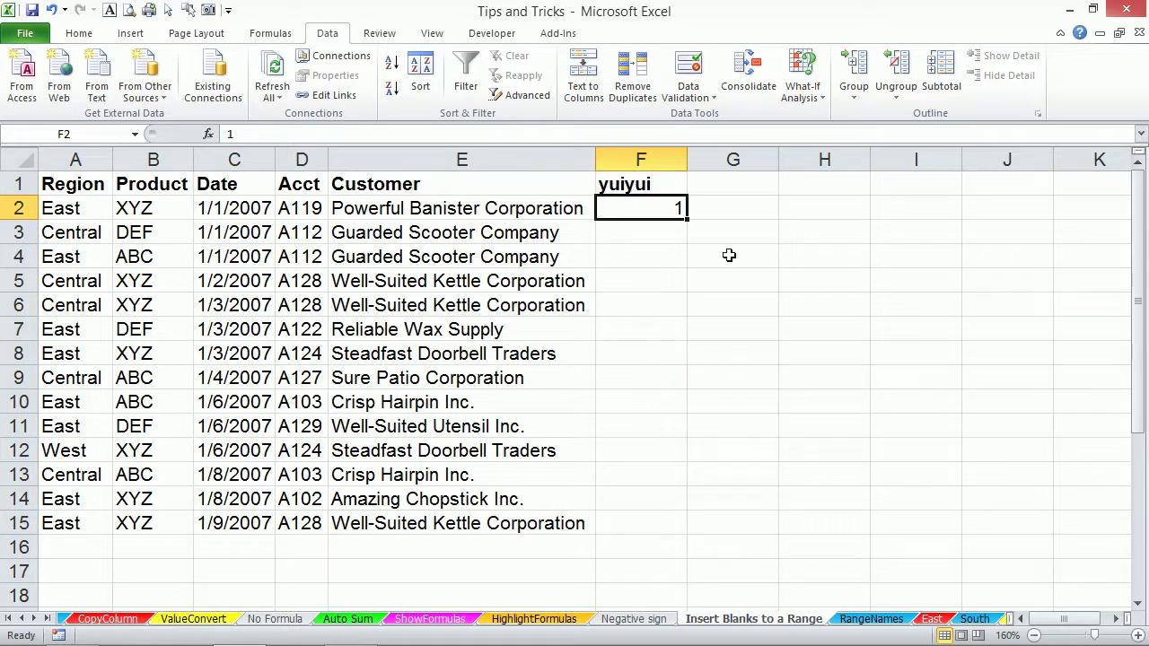
{"action": "double_click", "coordinate": [687, 218]}
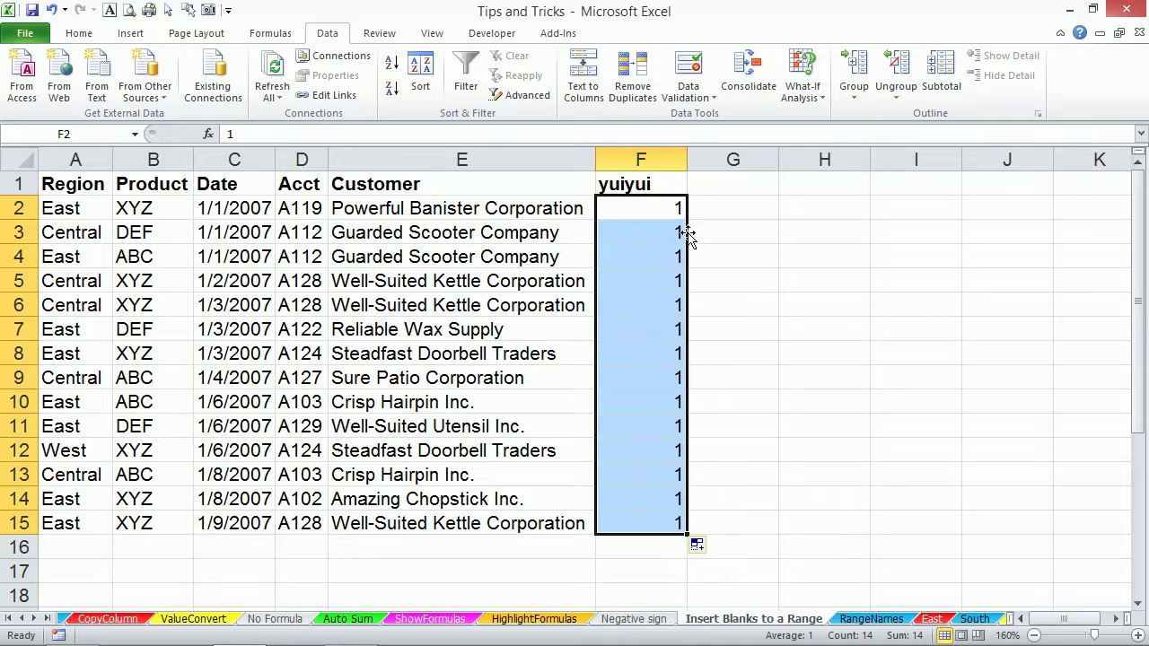
{"action": "left_click", "coordinate": [699, 548]}
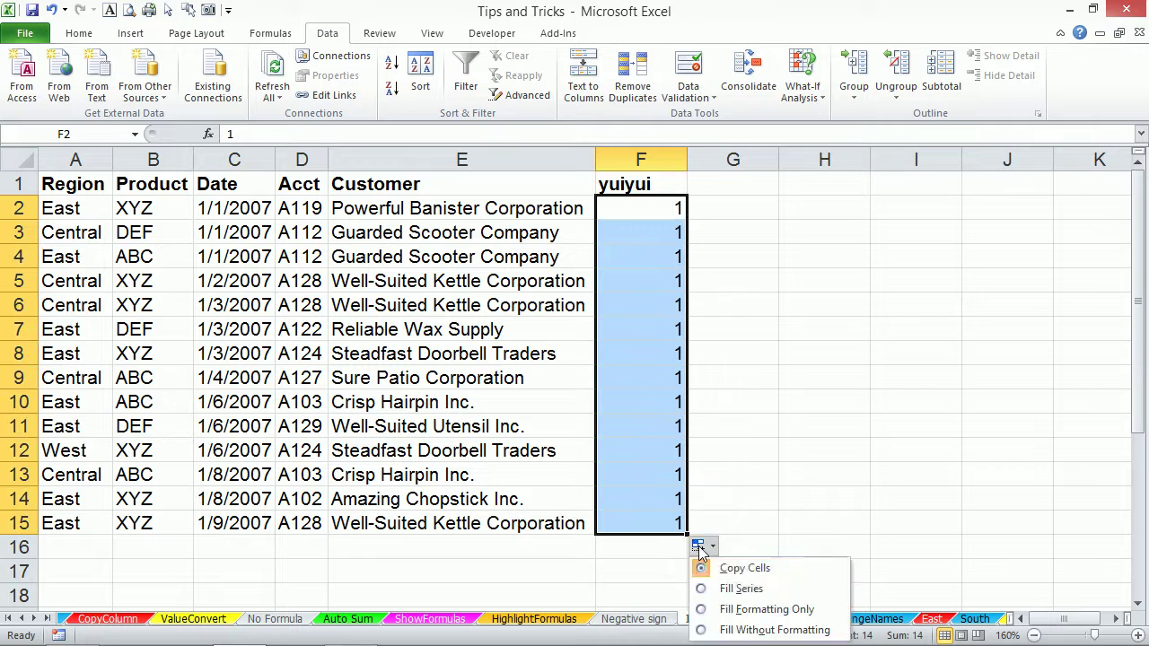
{"action": "left_click", "coordinate": [731, 589]}
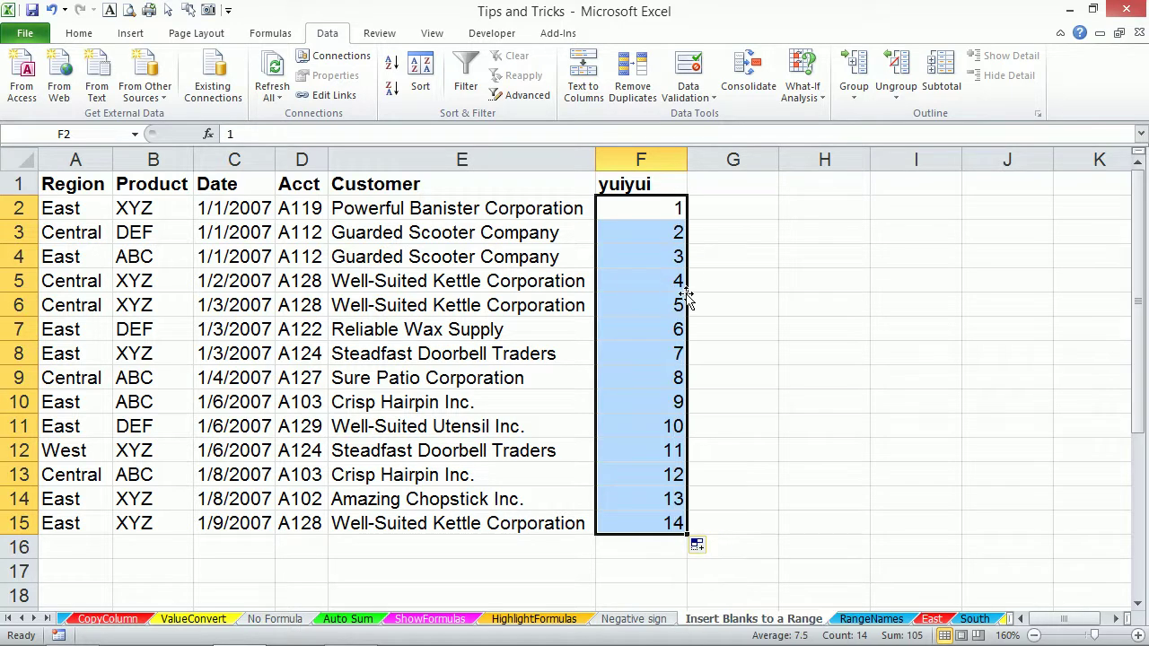
Paste the 1–14 numbers below the table, sort by them ascending, then clear column F.
{"action": "key", "text": "ctrl+c"}
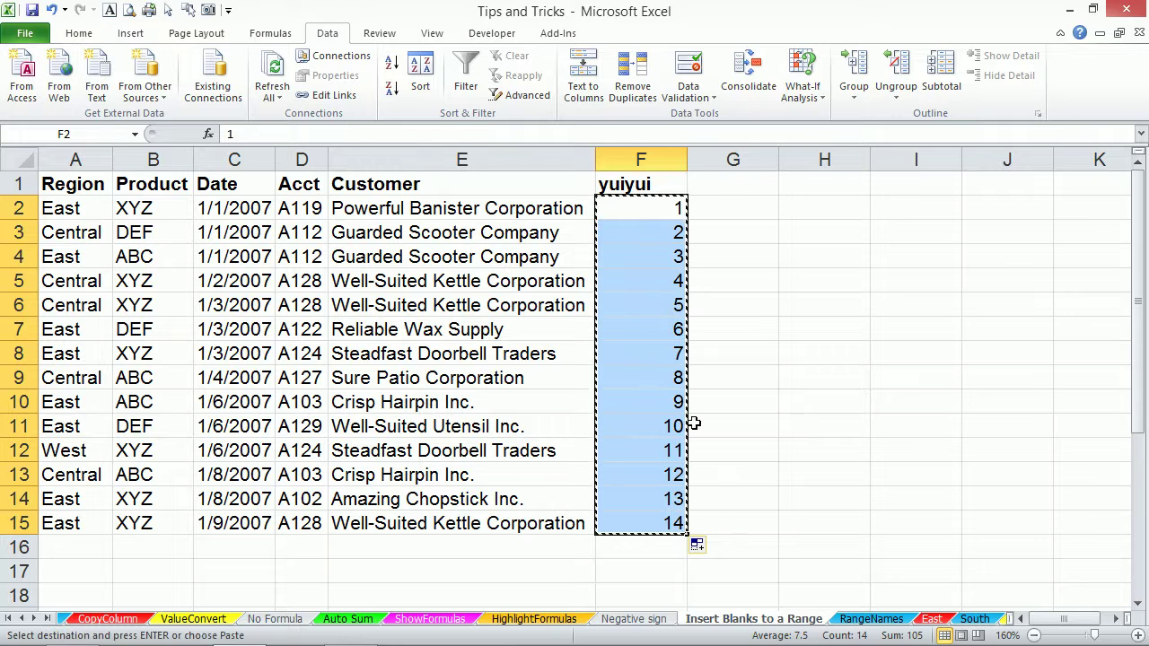
{"action": "left_click", "coordinate": [668, 544]}
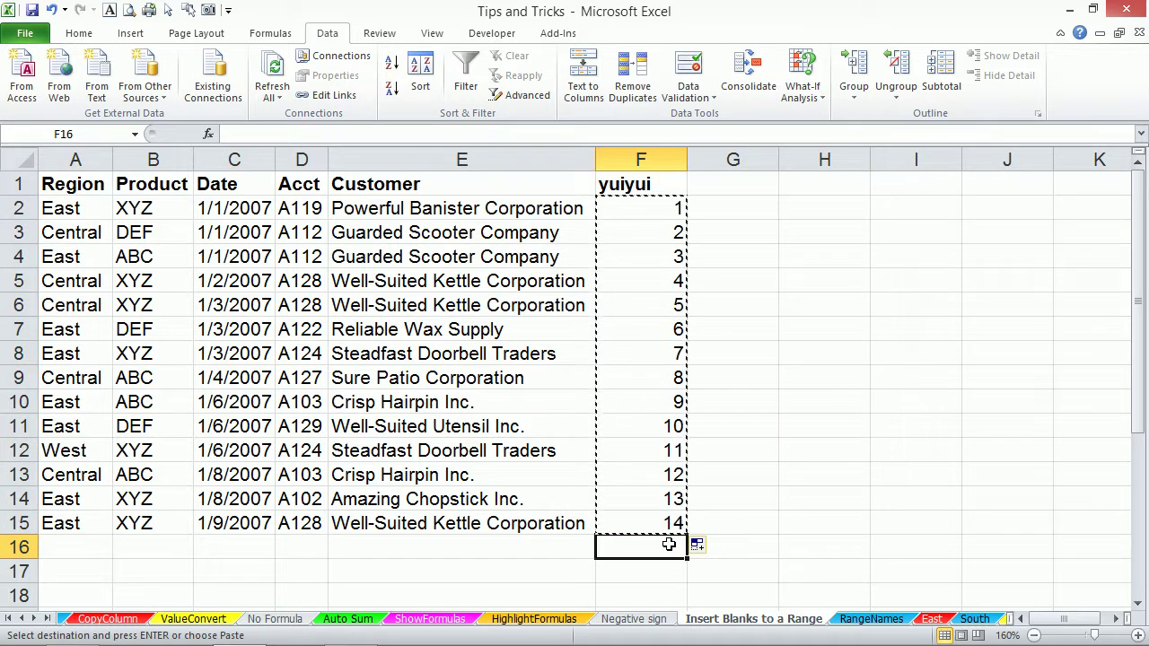
{"action": "key", "text": "ctrl+v"}
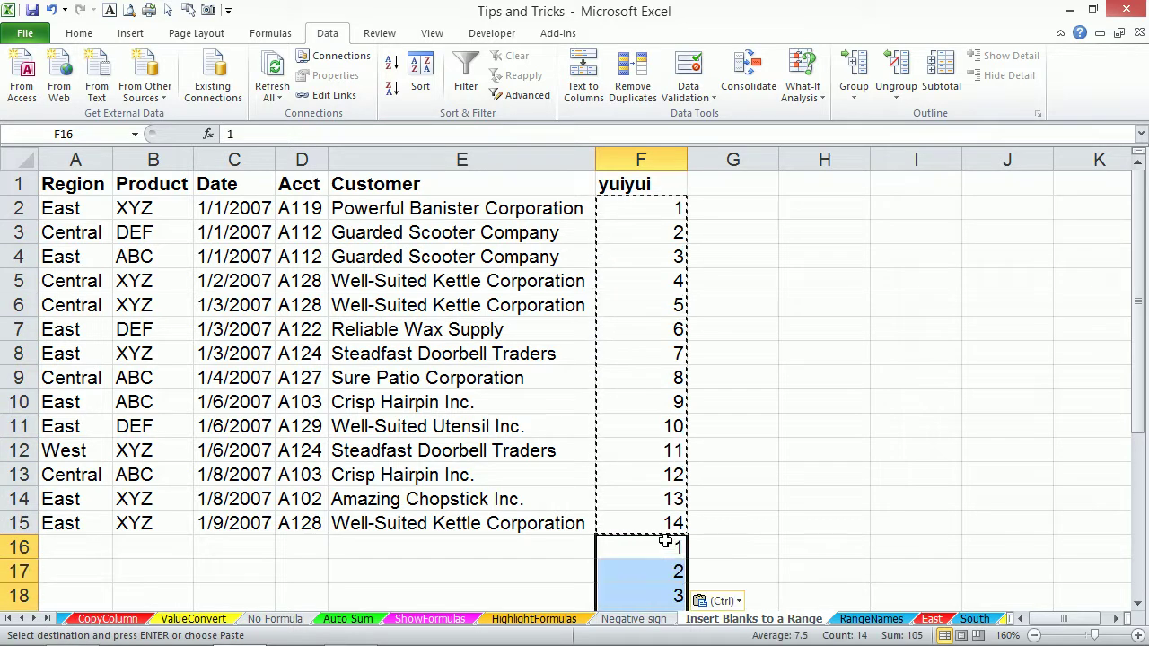
{"action": "left_click", "coordinate": [653, 206]}
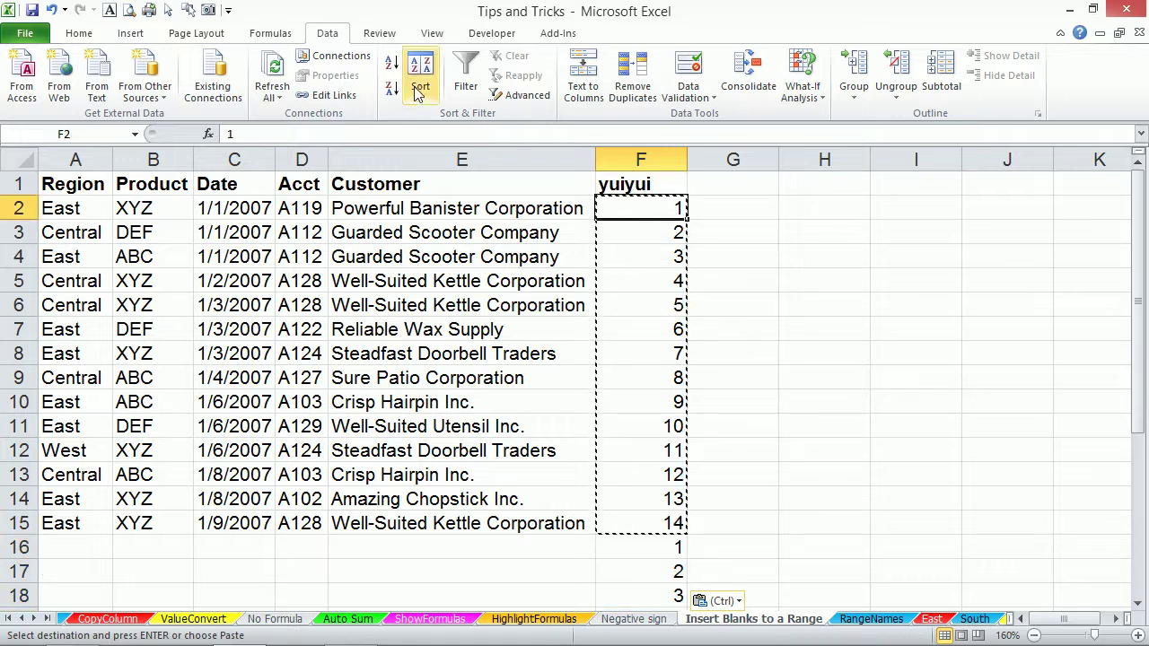
{"action": "left_click", "coordinate": [394, 66]}
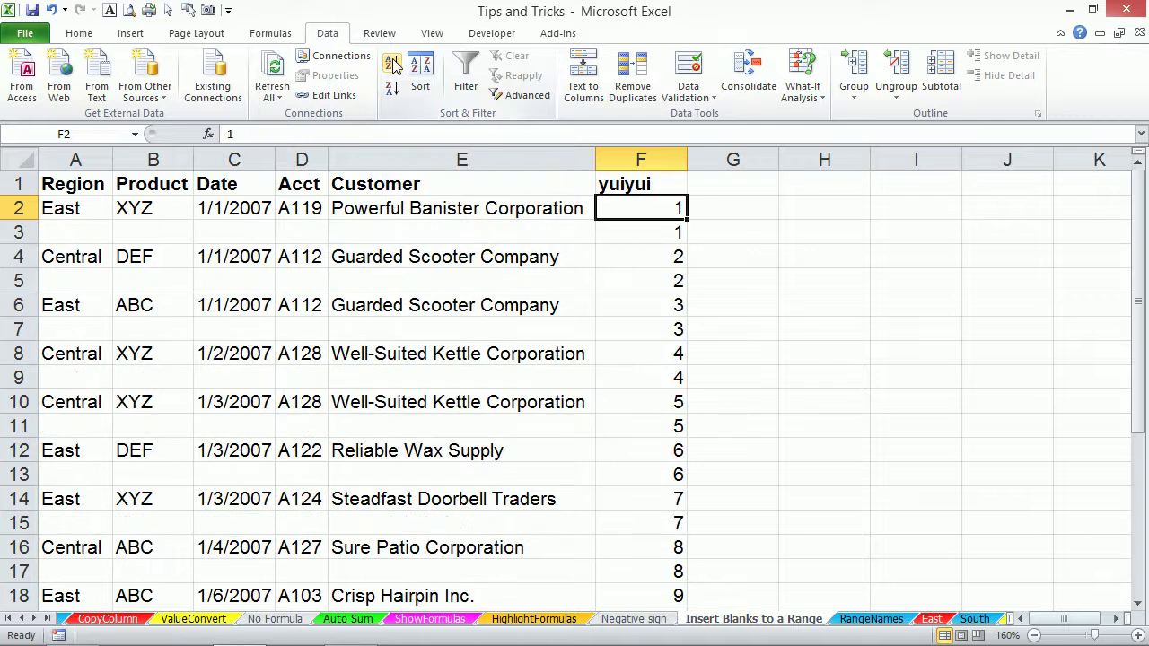
{"action": "left_click", "coordinate": [647, 154]}
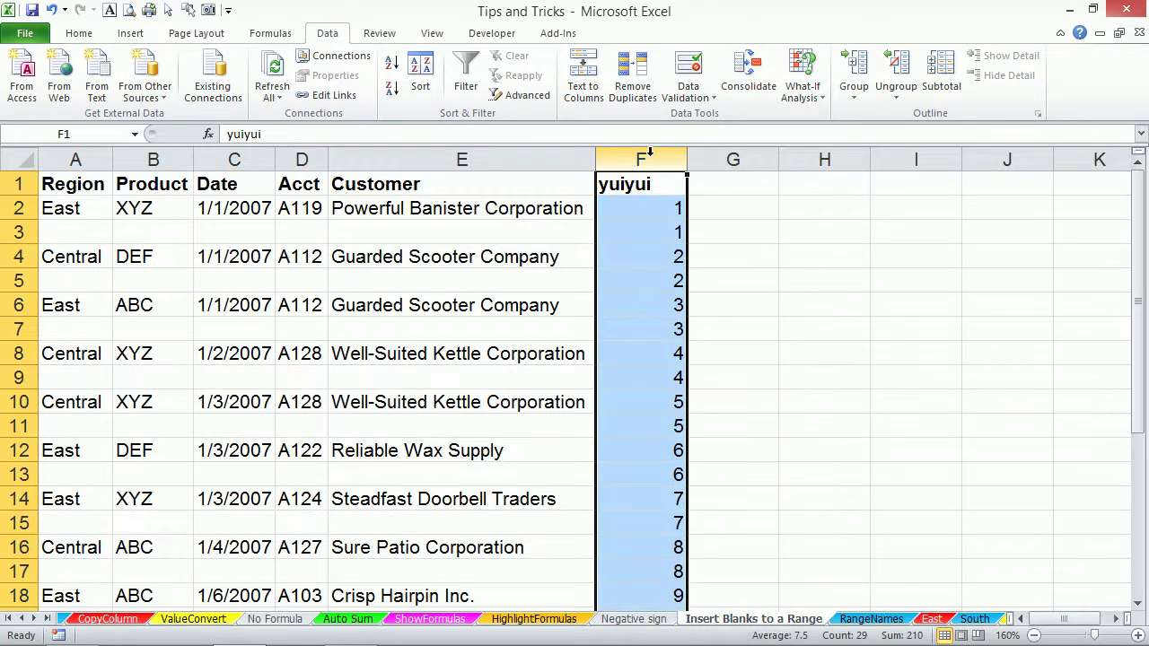
{"action": "key", "text": "Delete"}
Select blank cells in columns A–E with Go To Special and delete them, shifting cells up.
{"action": "left_click", "coordinate": [521, 228]}
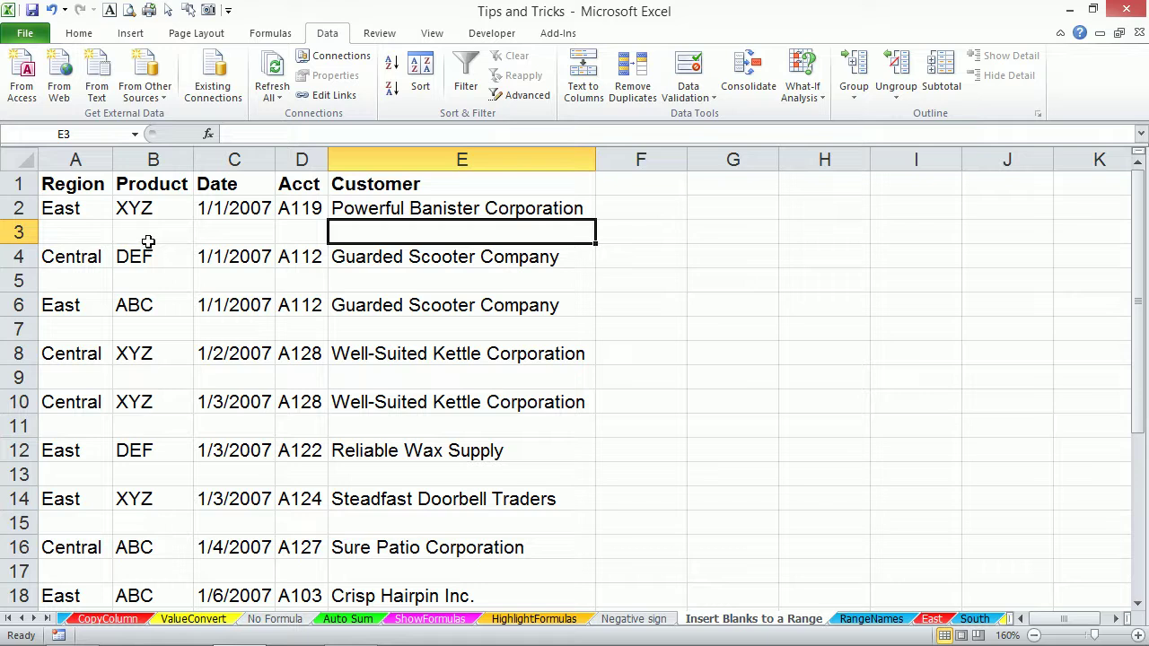
{"action": "left_click_drag", "start_coordinate": [98, 159], "coordinate": [483, 174]}
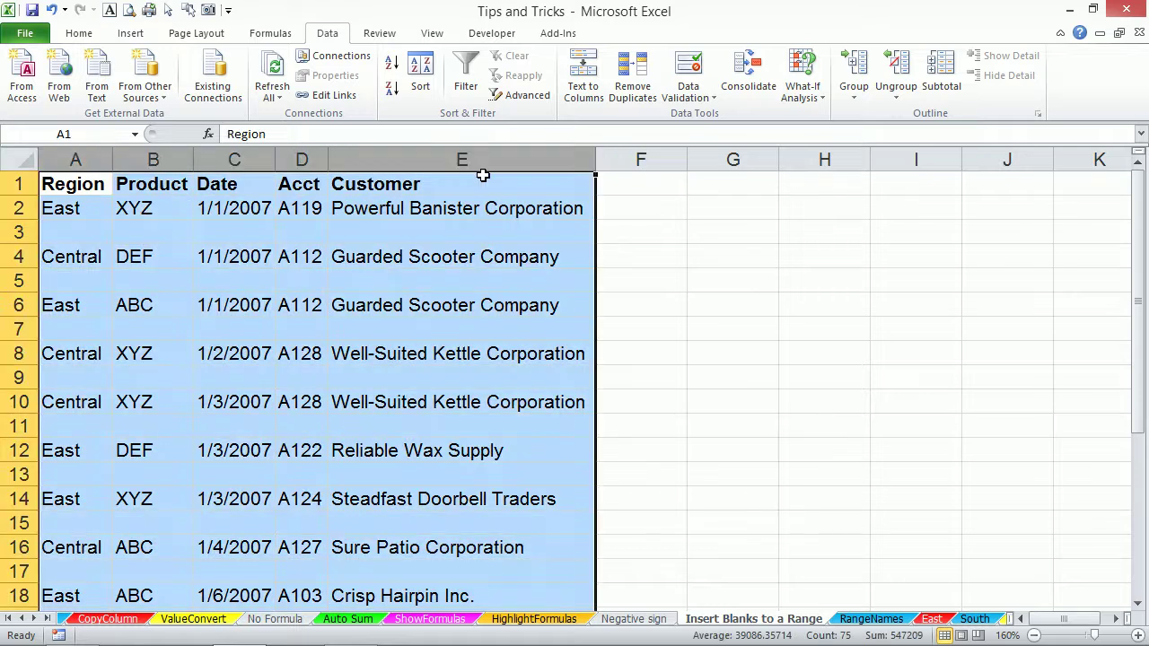
{"action": "key", "text": "F5"}
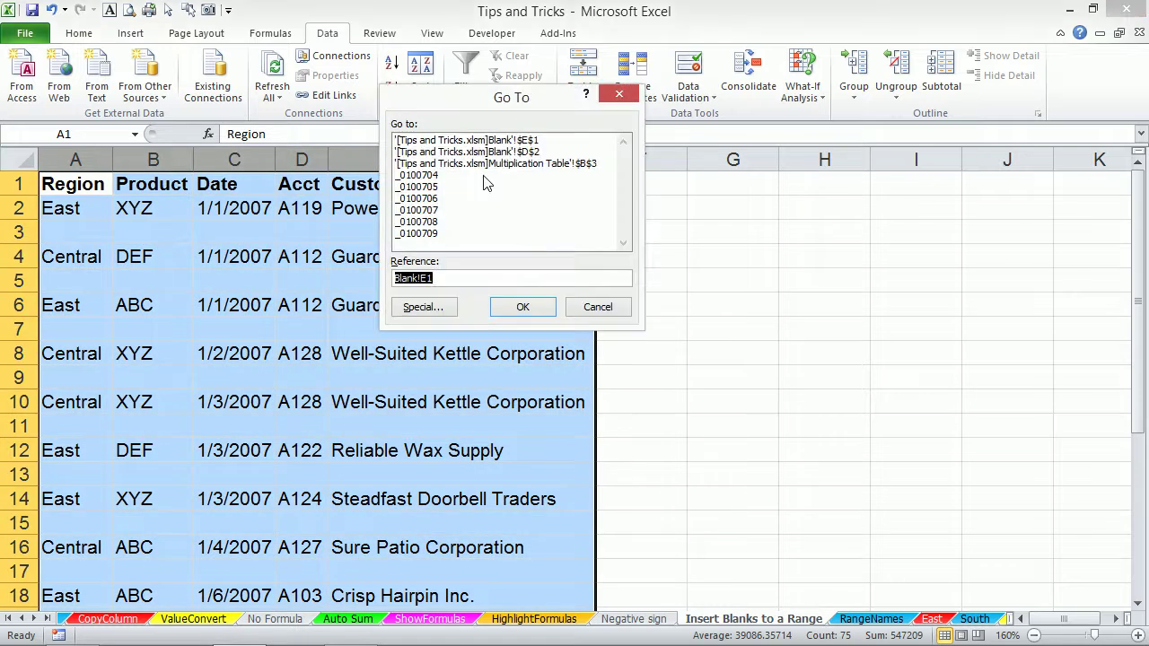
{"action": "left_click", "coordinate": [422, 307]}
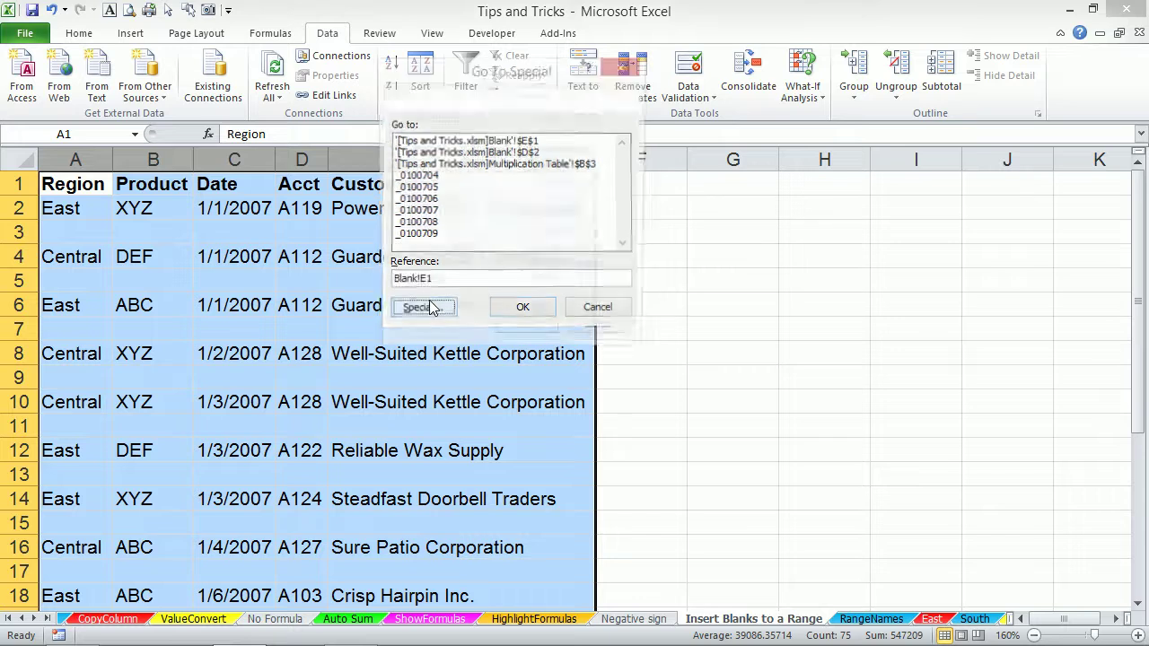
{"action": "left_click", "coordinate": [422, 235]}
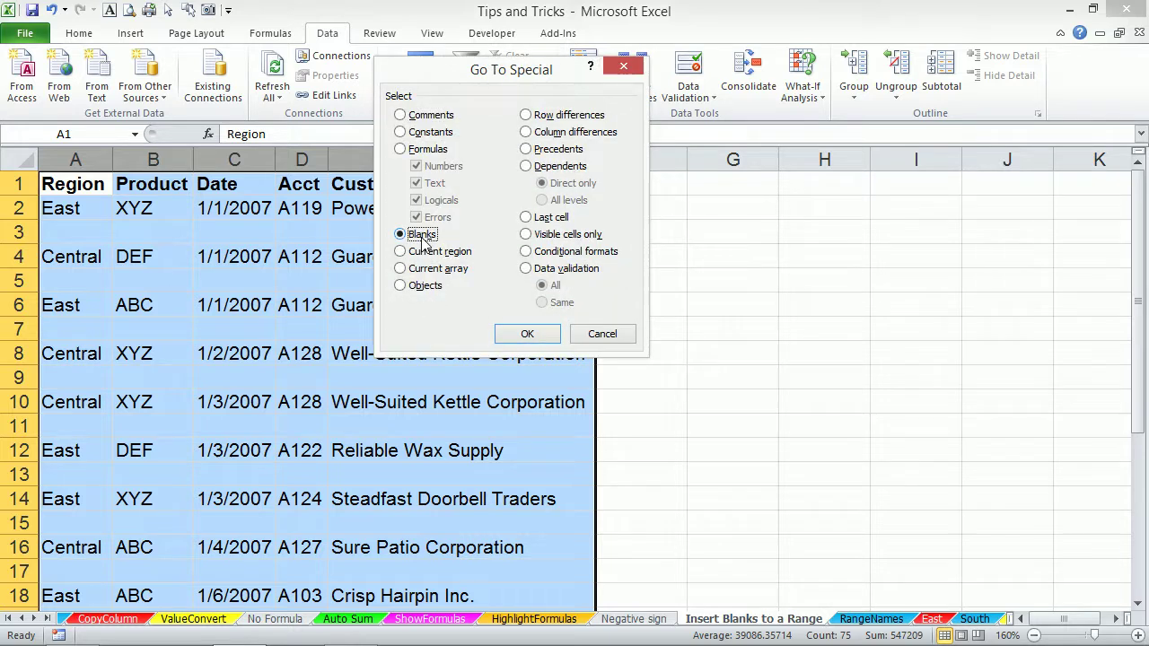
{"action": "left_click", "coordinate": [528, 334]}
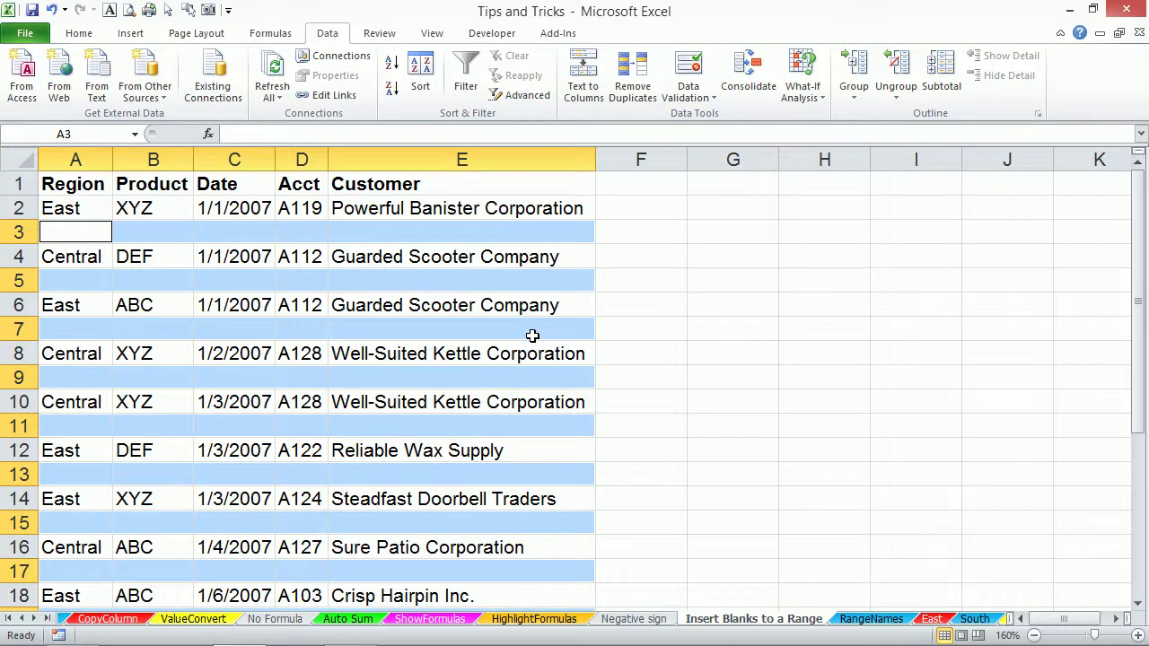
{"action": "key", "text": "ctrl+minus"}
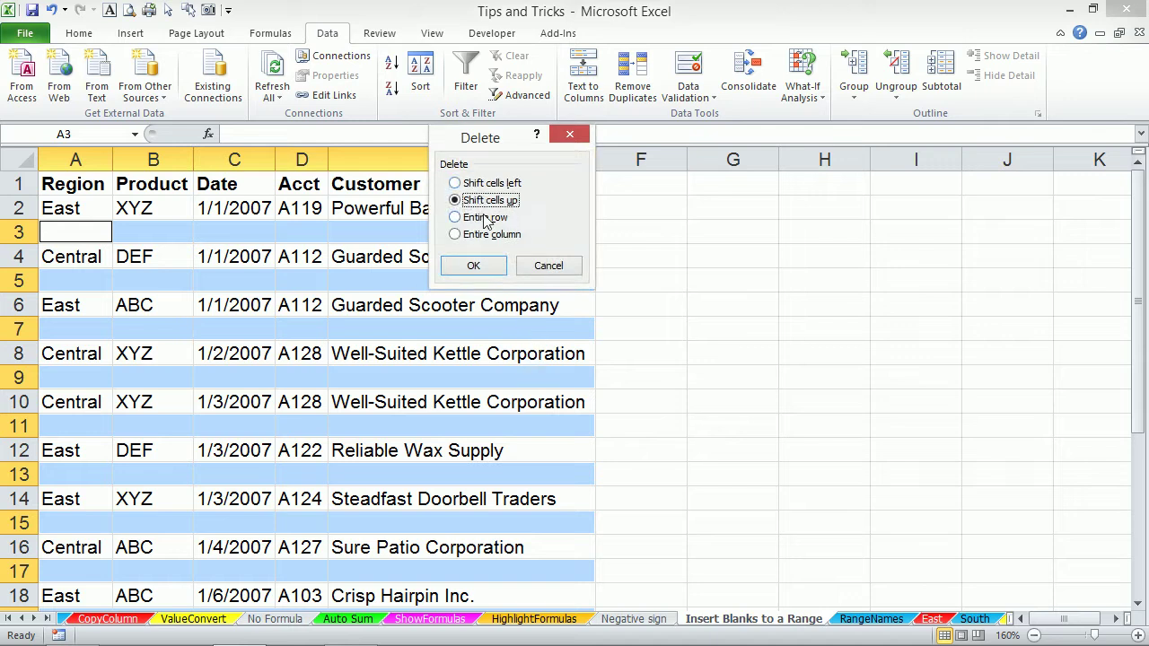
{"action": "left_click", "coordinate": [471, 264]}
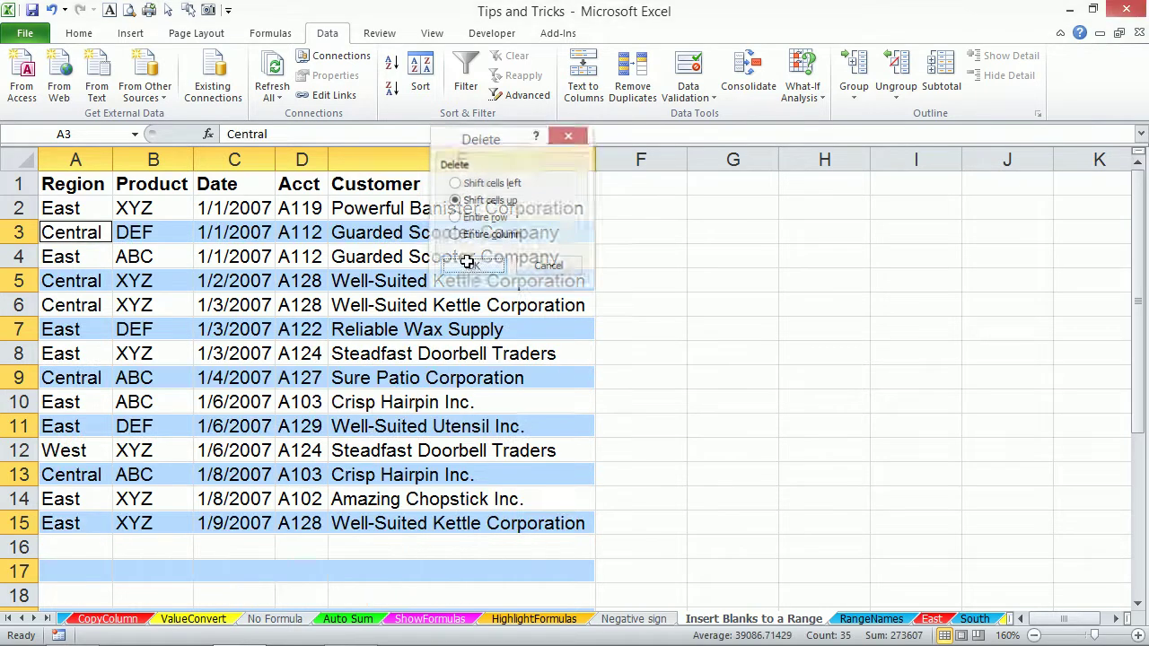
{"action": "left_click", "coordinate": [371, 229]}
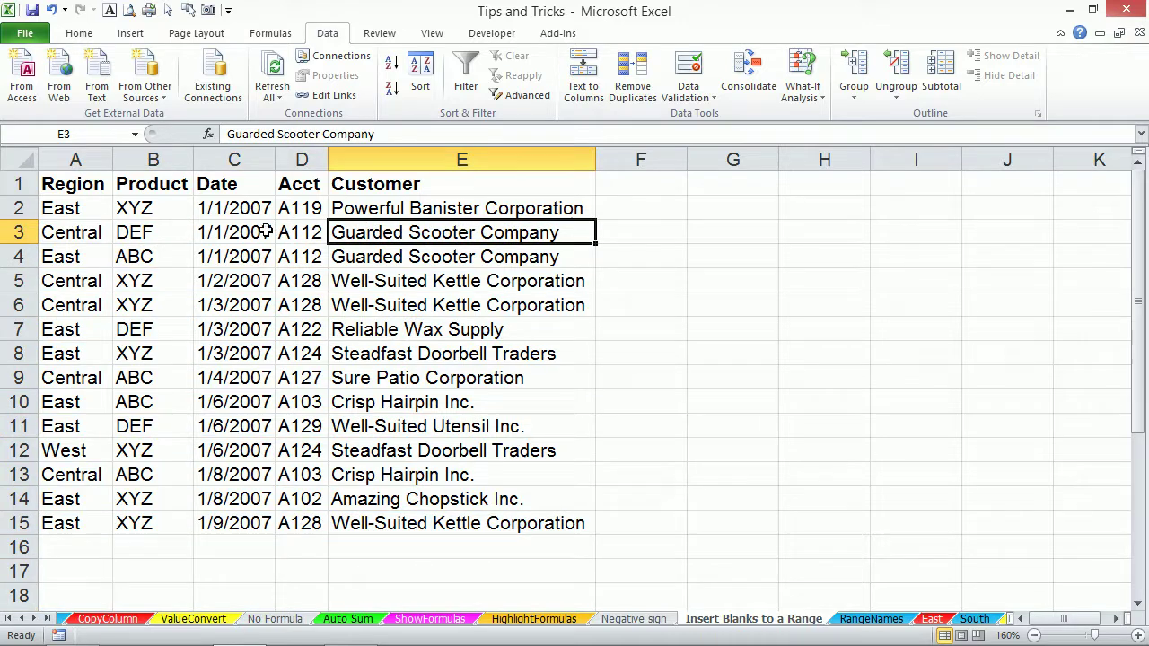
Dismiss the system tray overflow panel and bring up the RangeNames sheet with the salary list.
{"action": "left_click", "coordinate": [337, 275]}
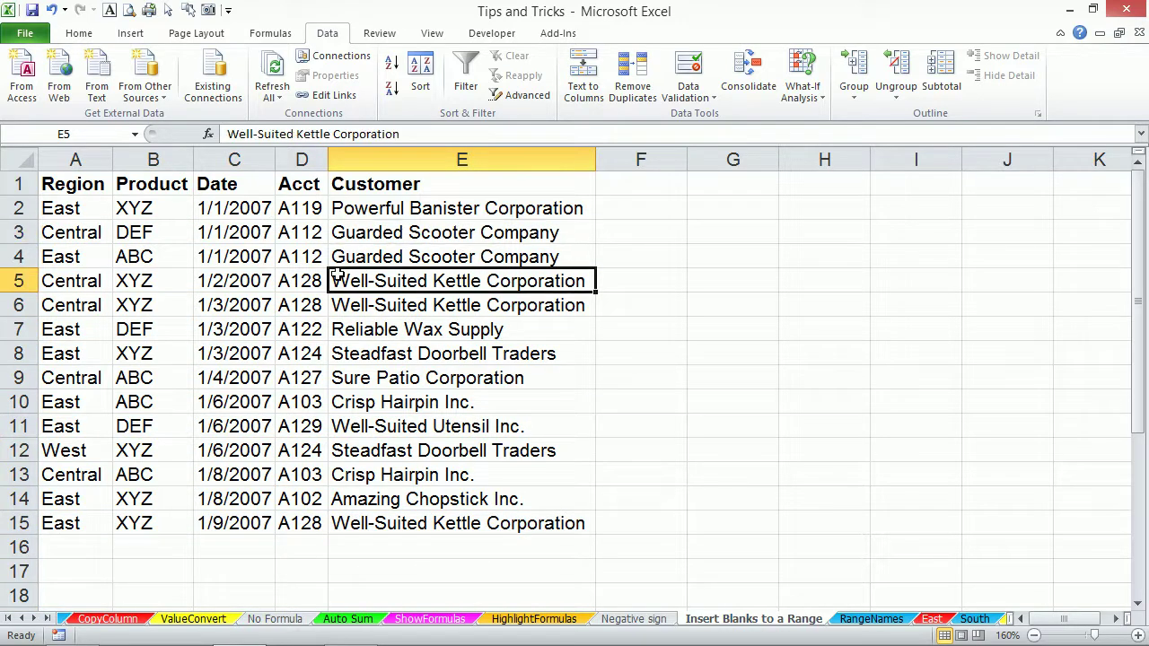
{"action": "left_click", "coordinate": [258, 262]}
{"action": "left_click", "coordinate": [159, 261]}
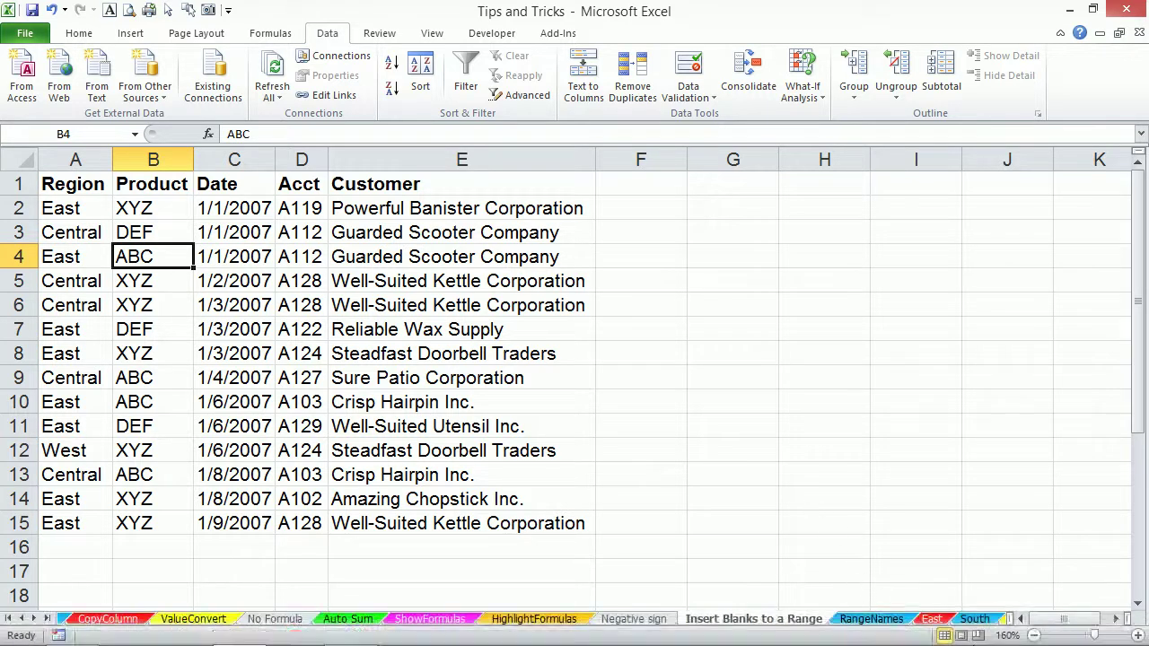
{"action": "left_click", "coordinate": [986, 632]}
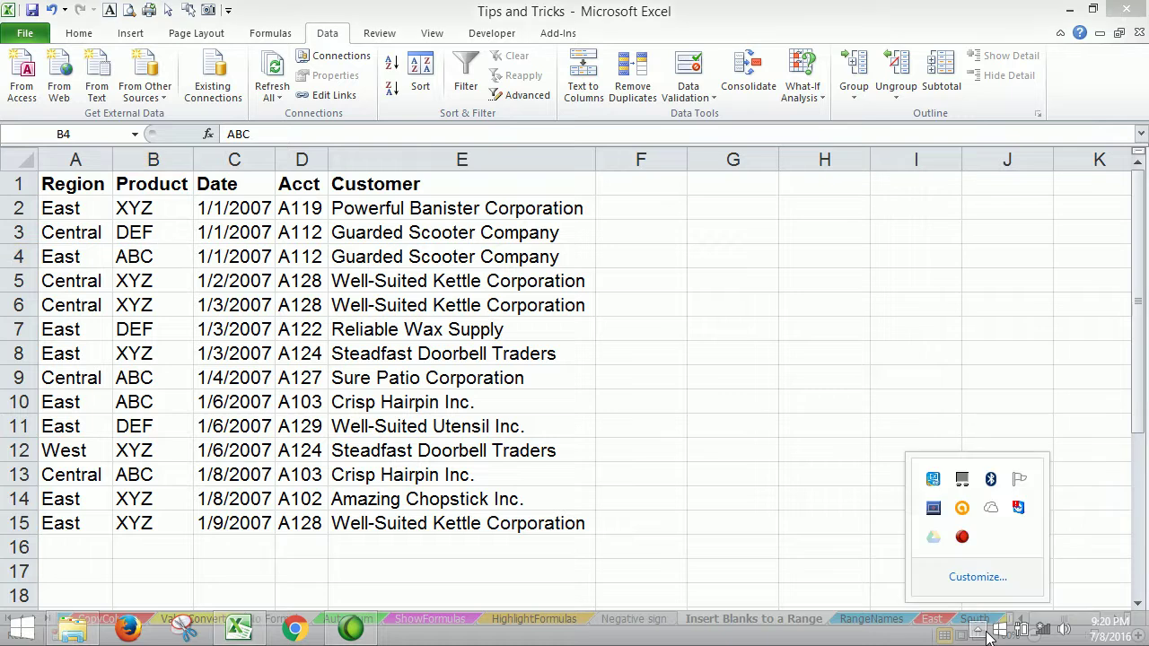
{"action": "left_click", "coordinate": [774, 398]}
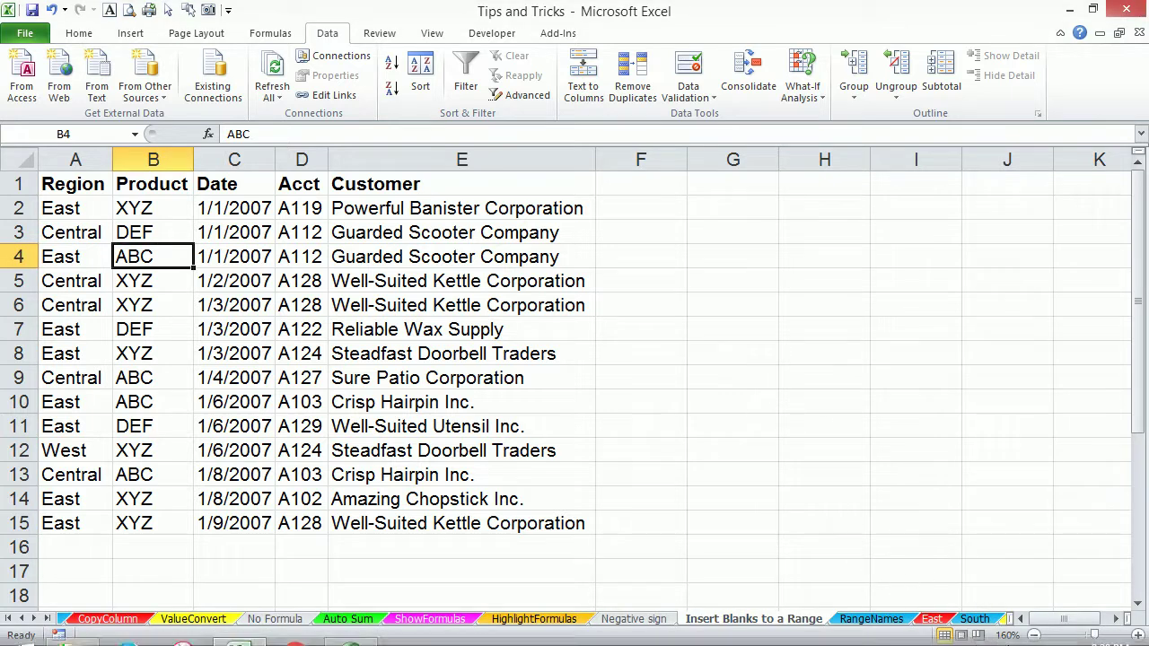
{"action": "left_click", "coordinate": [880, 622]}
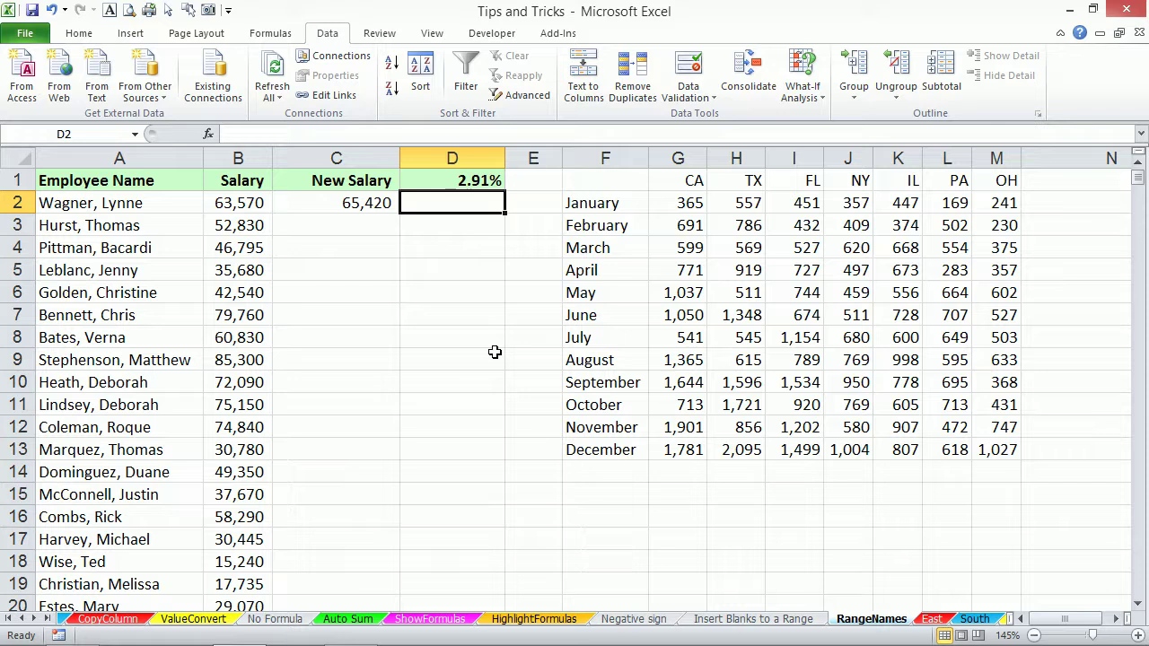
Name the 2.91% rate cell D1 'increase' through the Name Box.
{"action": "left_click", "coordinate": [454, 183]}
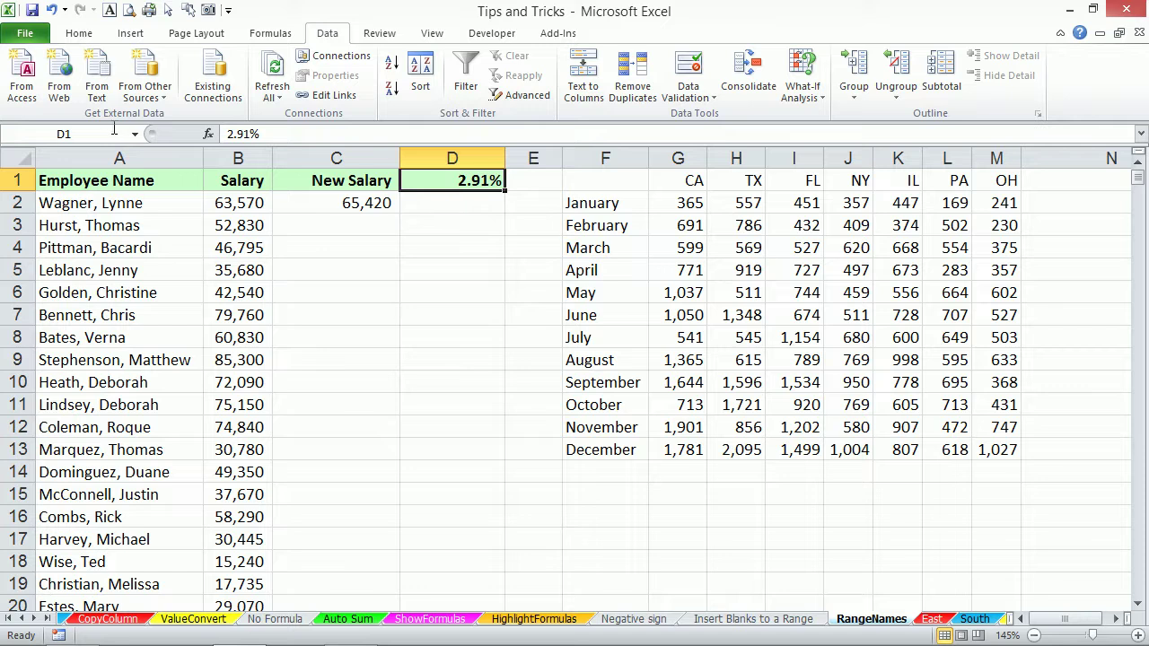
{"action": "left_click", "coordinate": [113, 133]}
{"action": "type", "text": "increase"}
{"action": "key", "text": "Return"}
Enter =B2*(1+increase) in C2 and fill it down the New Salary column.
{"action": "left_click", "coordinate": [381, 203]}
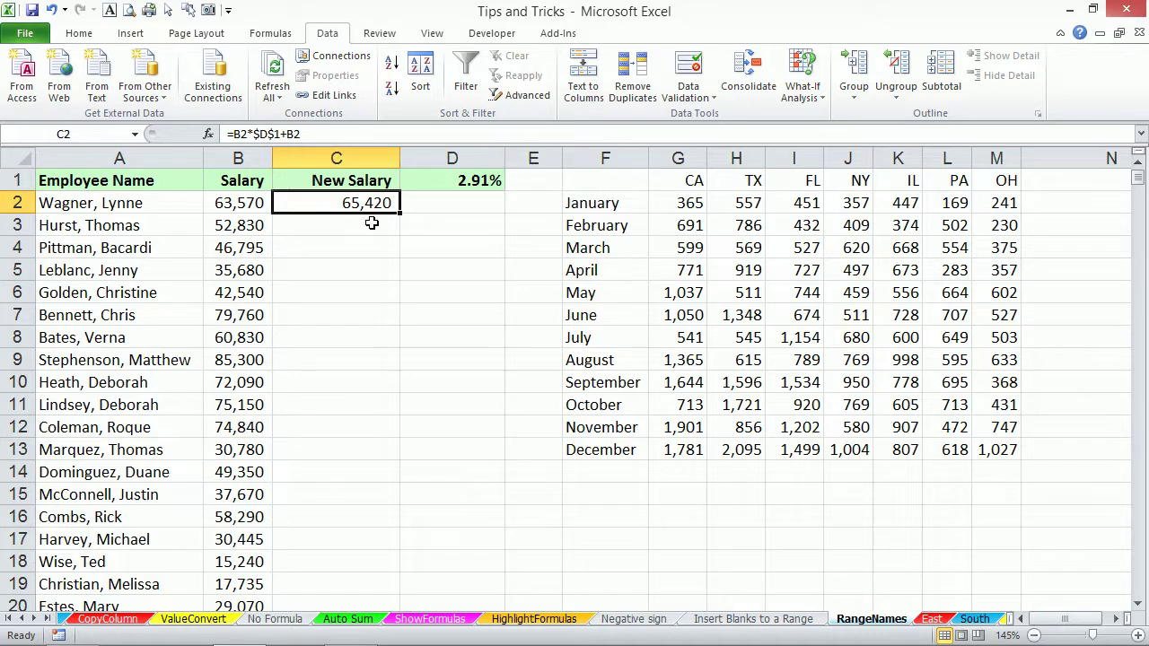
{"action": "type", "text": "="}
{"action": "key", "text": "Left"}
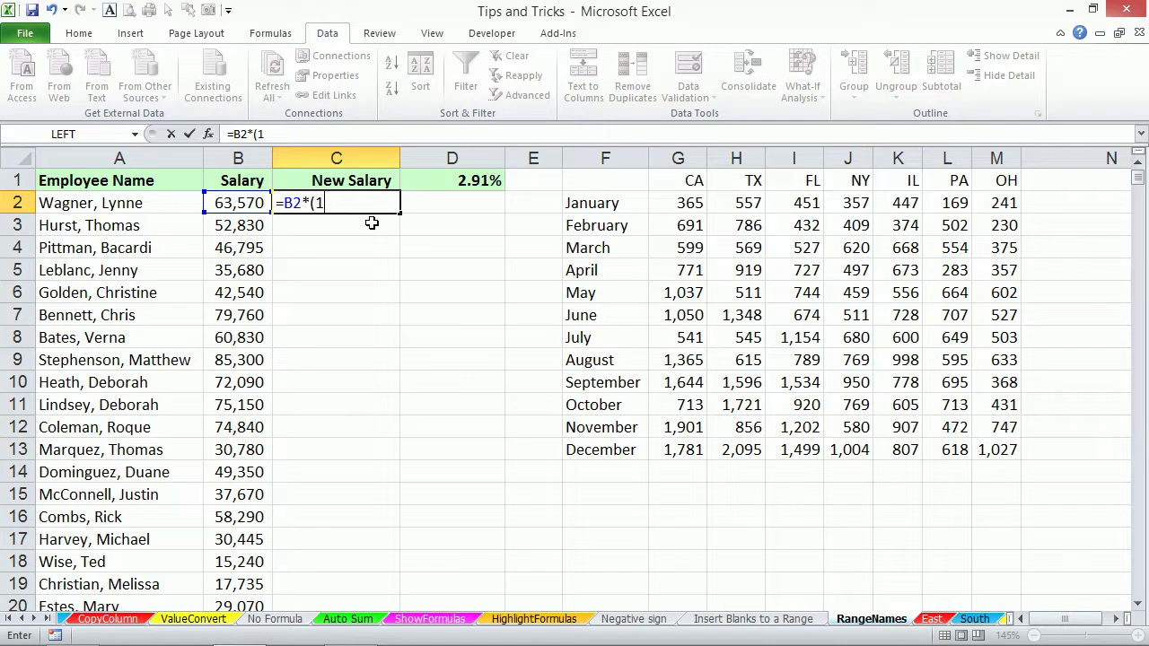
{"action": "type", "text": "*(1+in"}
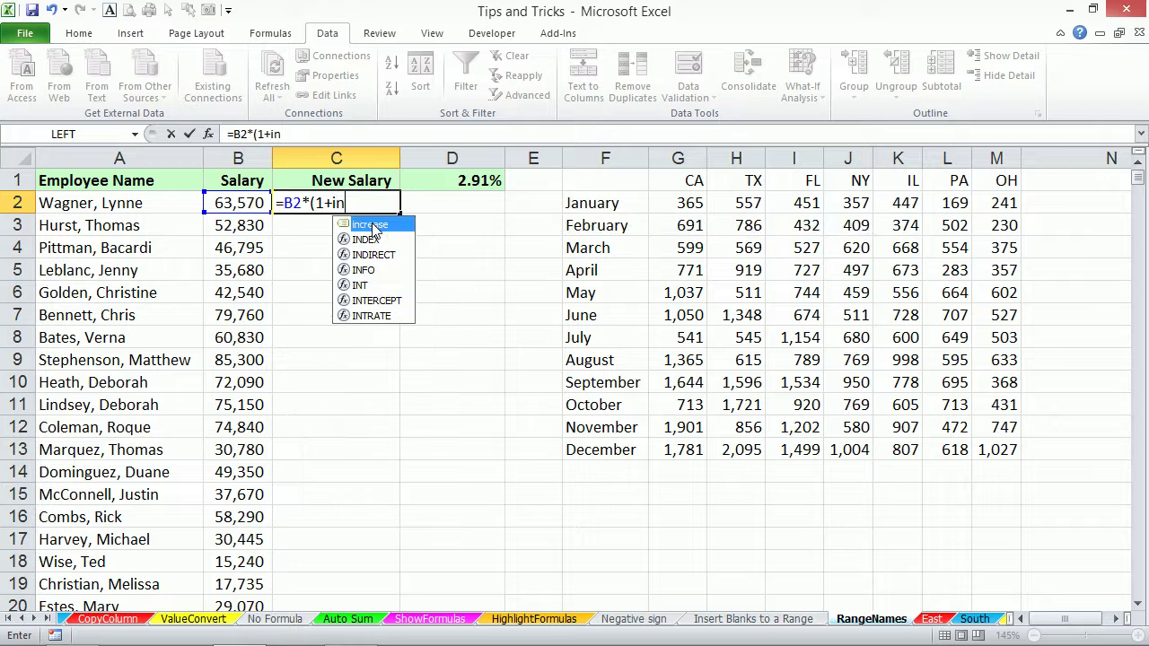
{"action": "double_click", "coordinate": [371, 225]}
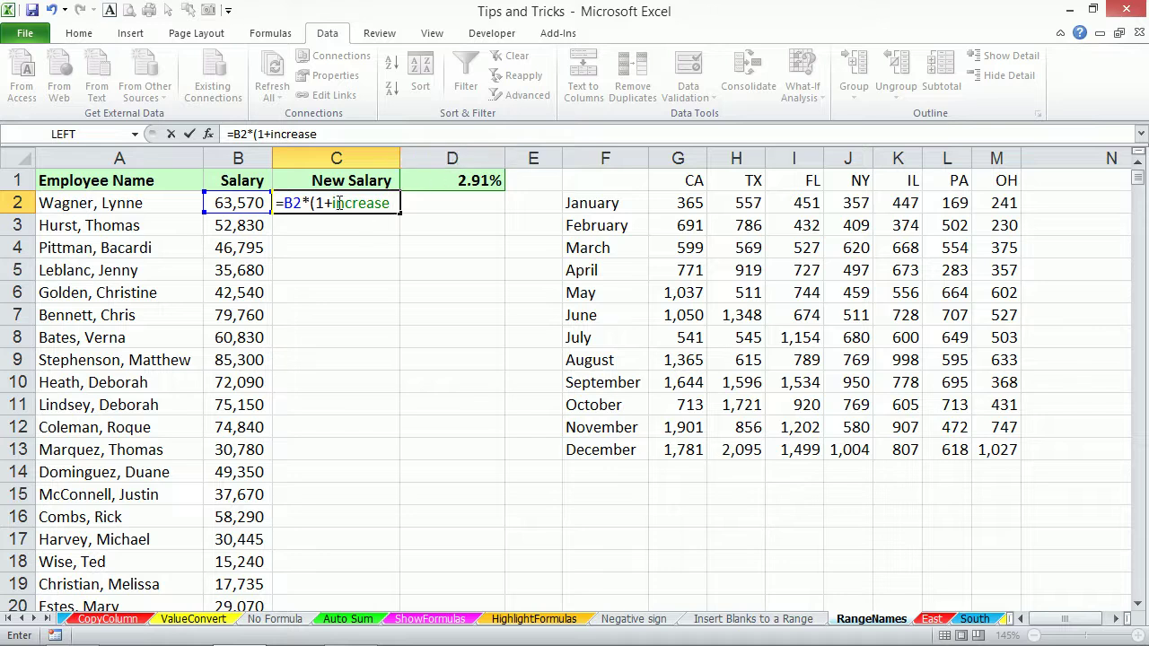
{"action": "type", "text": ")"}
{"action": "key", "text": "ctrl+Return"}
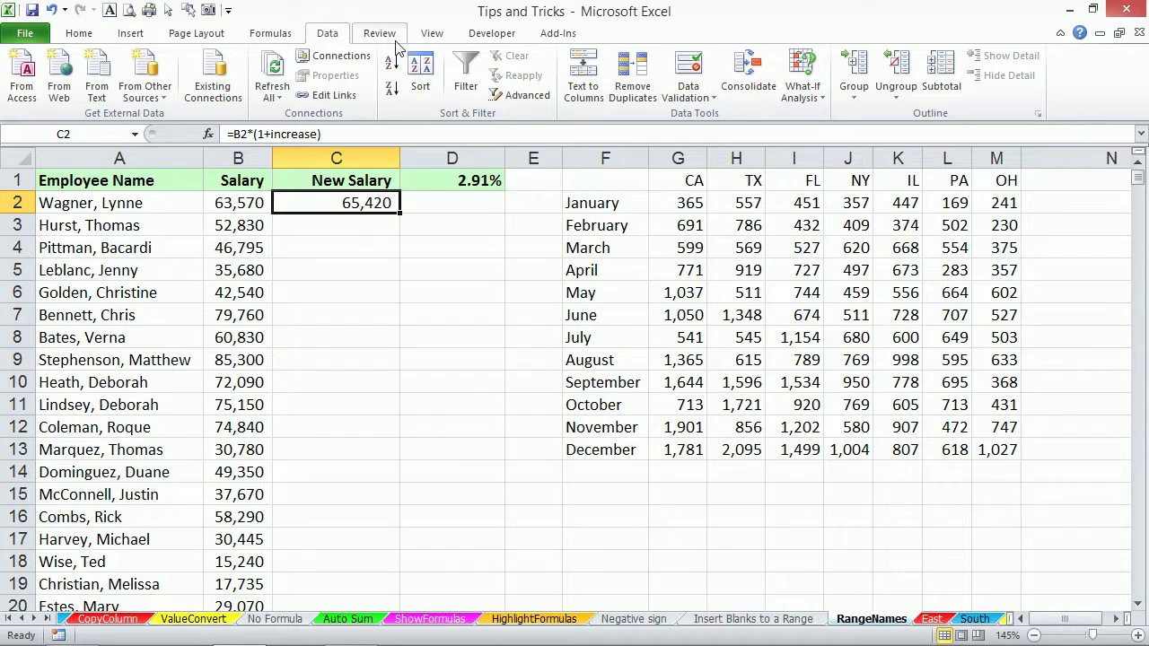
{"action": "double_click", "coordinate": [401, 212]}
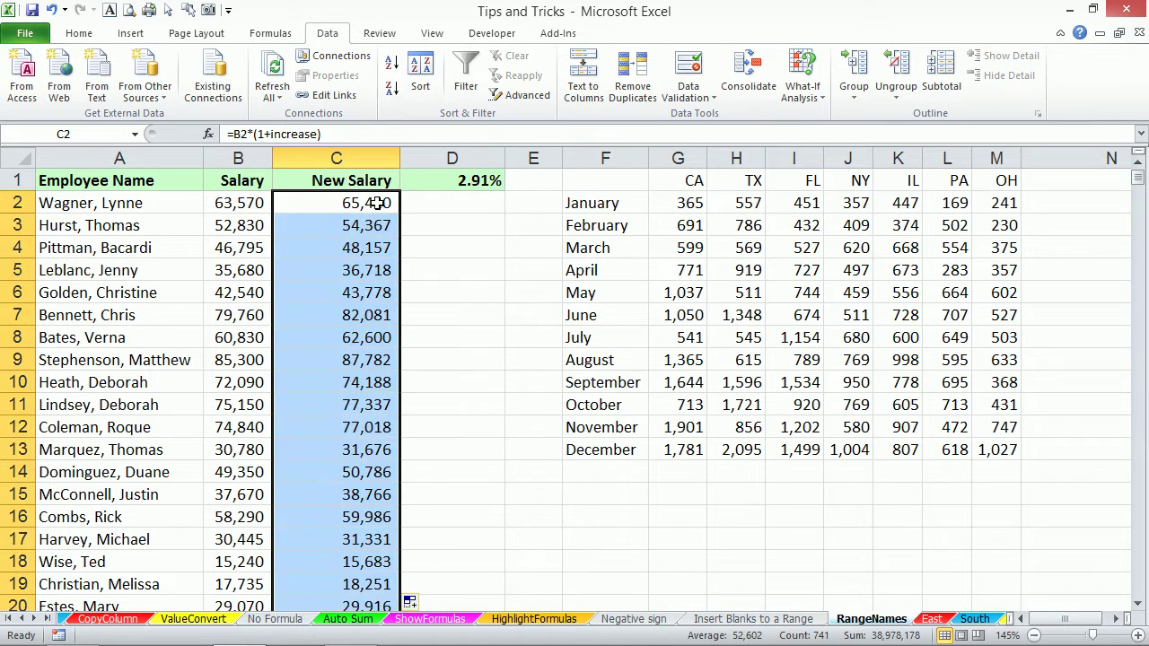
Jump to the range named increase from the Name Box list.
{"action": "left_click", "coordinate": [461, 243]}
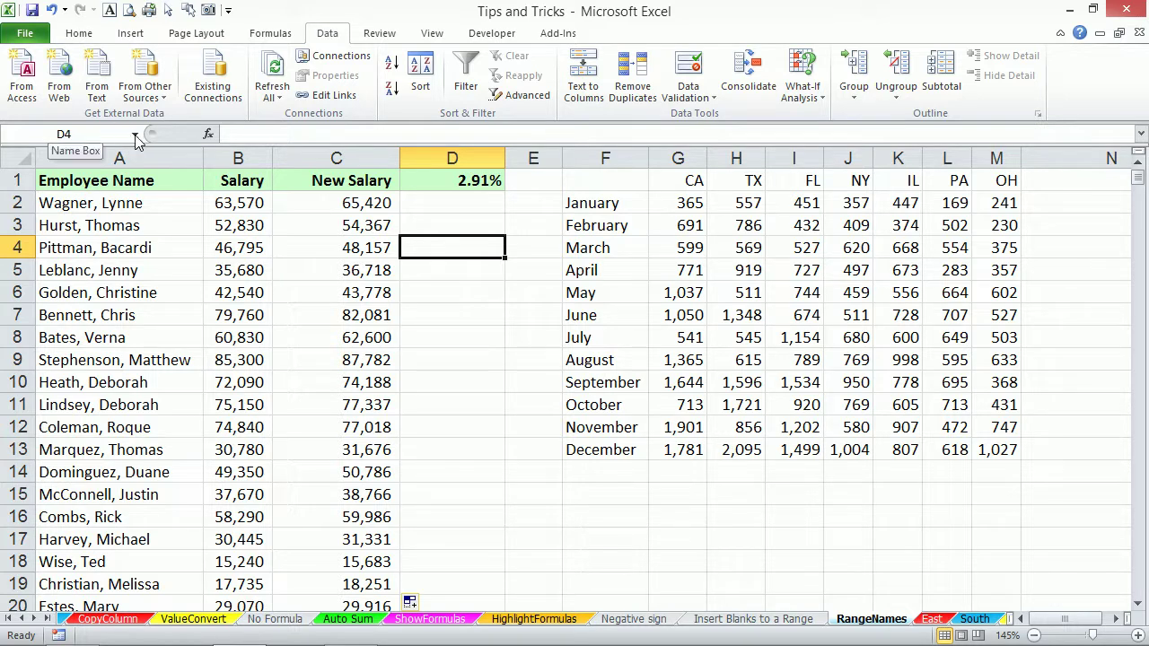
{"action": "left_click", "coordinate": [136, 137]}
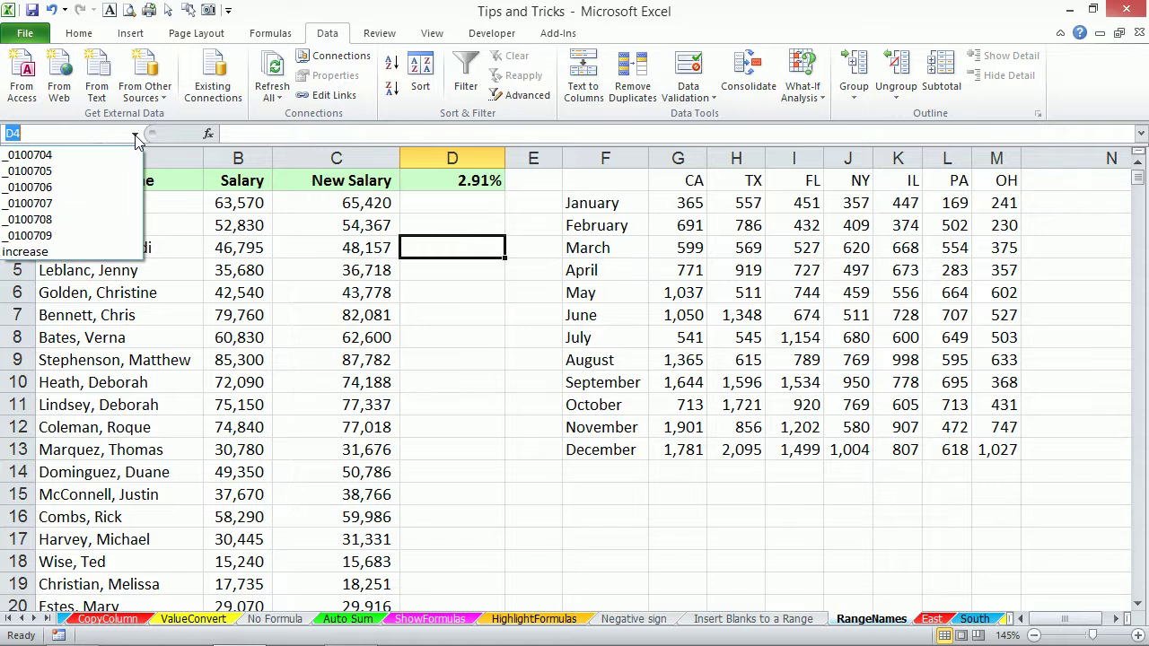
{"action": "left_click", "coordinate": [25, 252]}
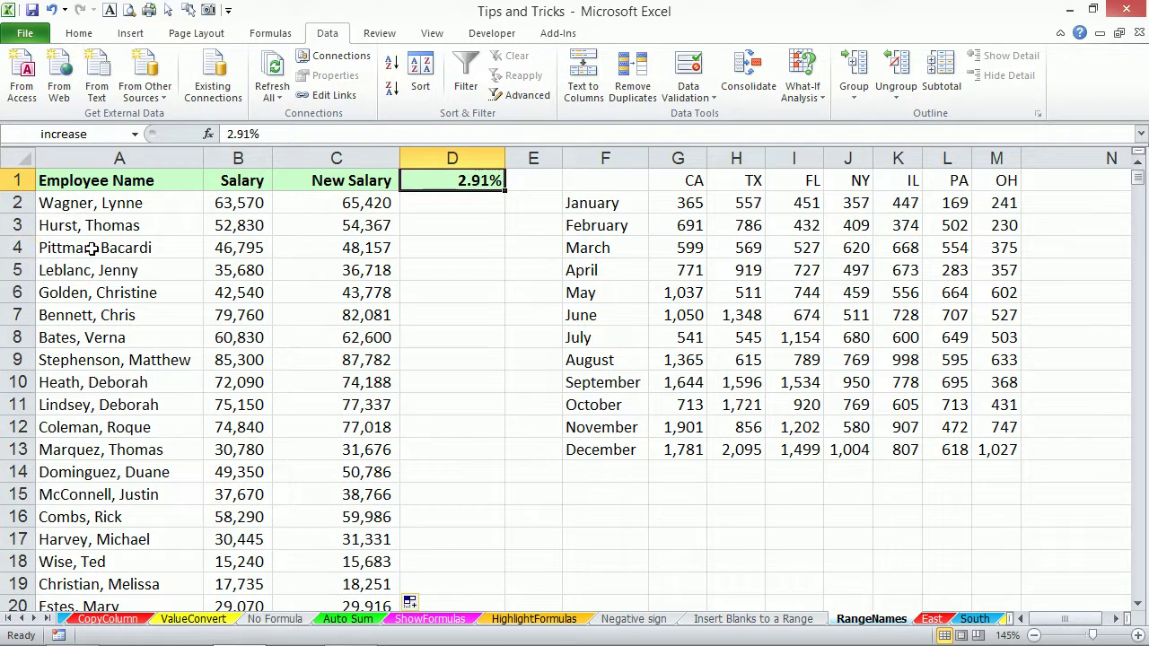
{"action": "left_click", "coordinate": [467, 229]}
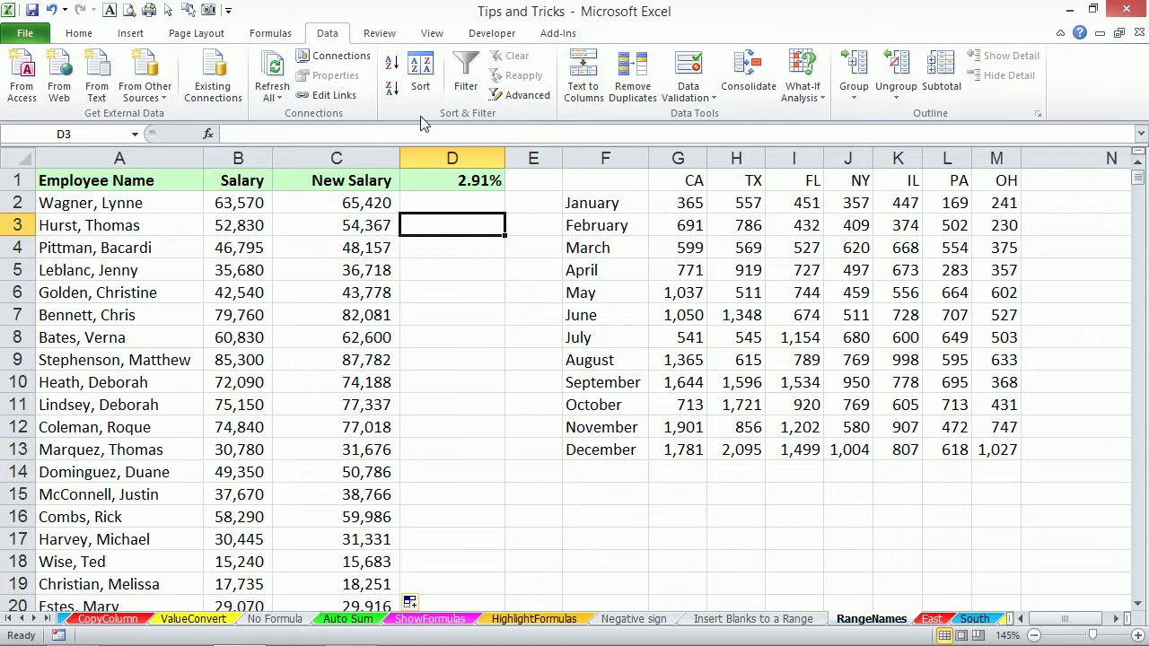
Inspect the increase name in Name Manager, moved aside to show column D, then close it.
{"action": "left_click", "coordinate": [272, 38]}
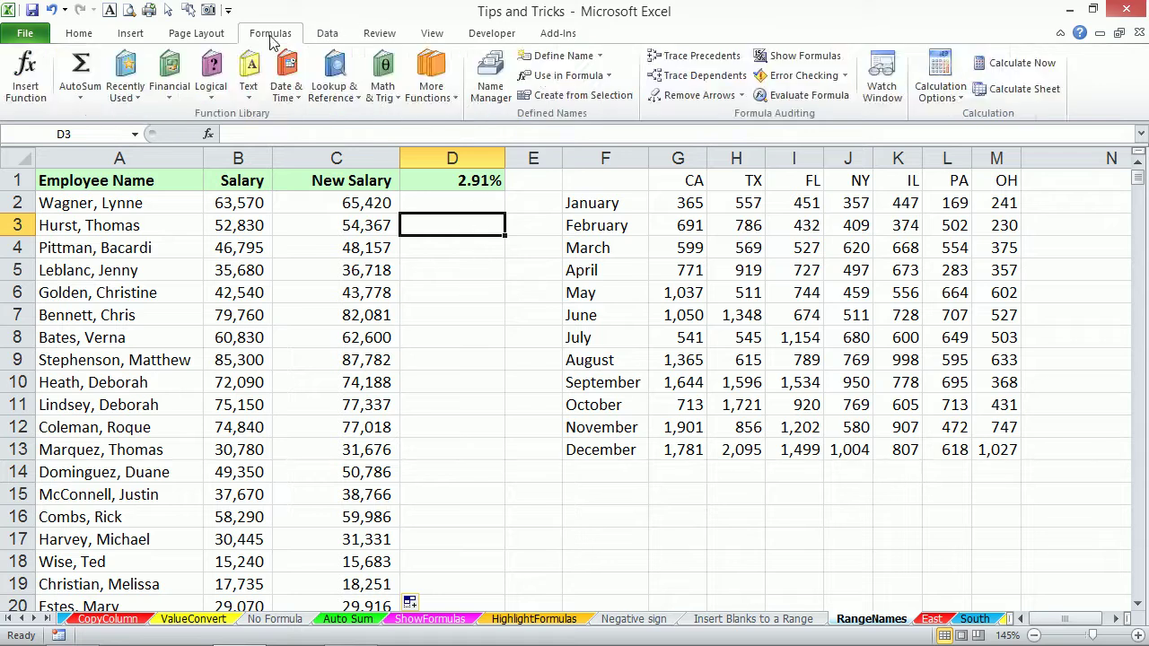
{"action": "left_click", "coordinate": [491, 79]}
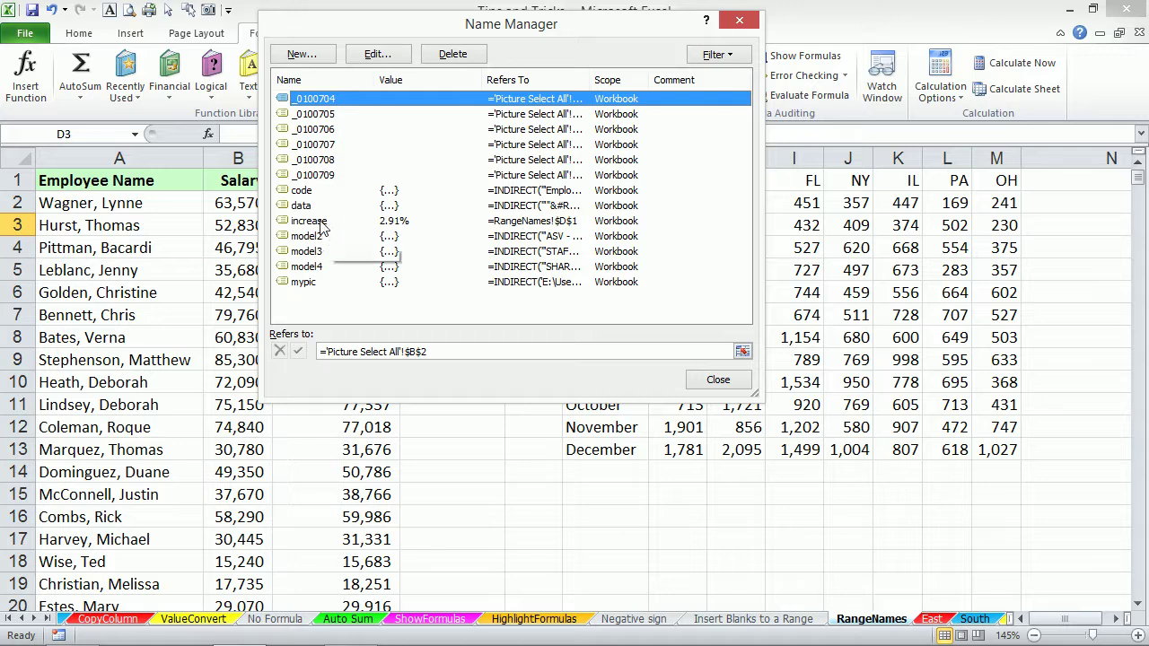
{"action": "left_click", "coordinate": [321, 222]}
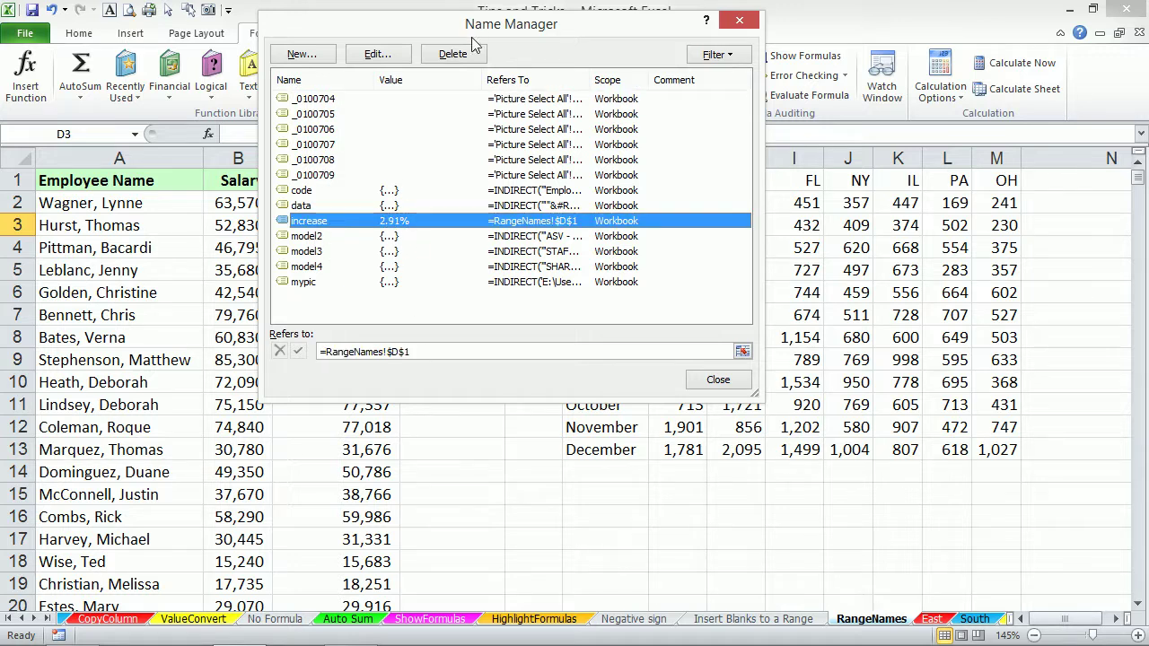
{"action": "left_click_drag", "start_coordinate": [478, 32], "coordinate": [351, 60]}
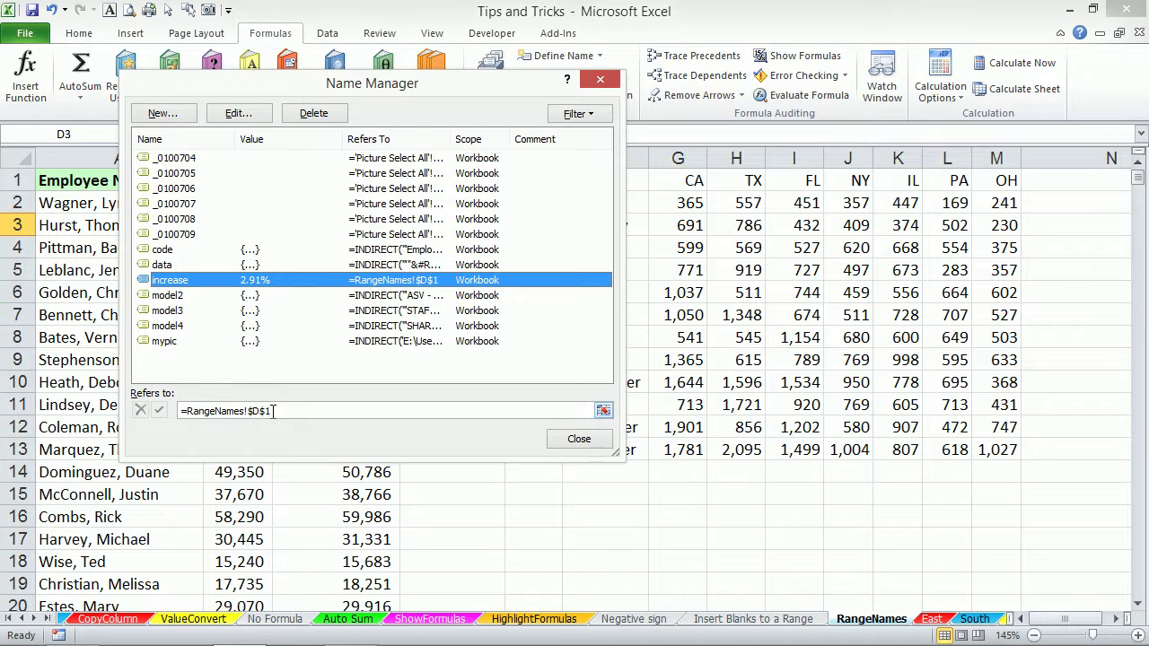
{"action": "left_click", "coordinate": [560, 440]}
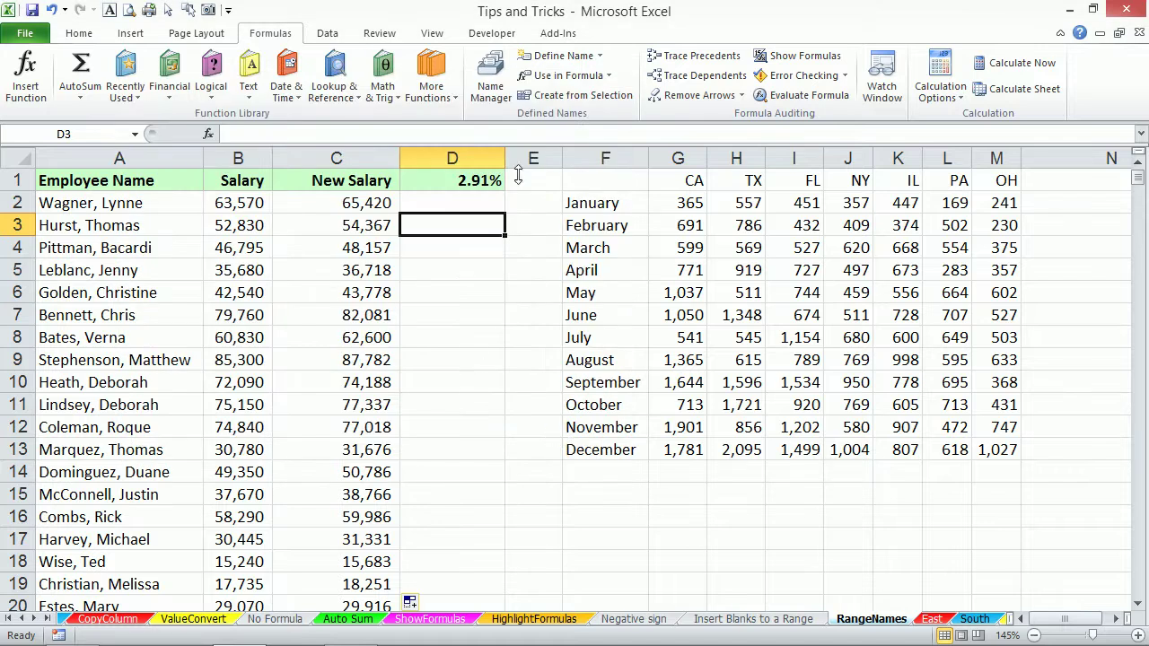
{"action": "left_click", "coordinate": [472, 183]}
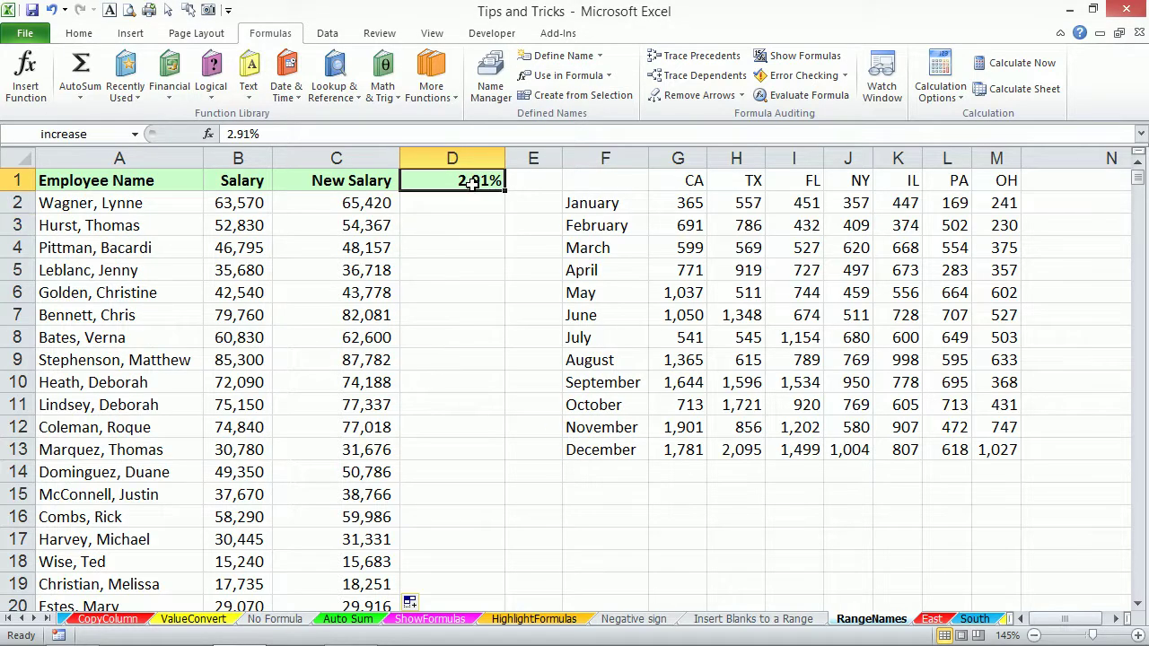
{"action": "left_click", "coordinate": [333, 202]}
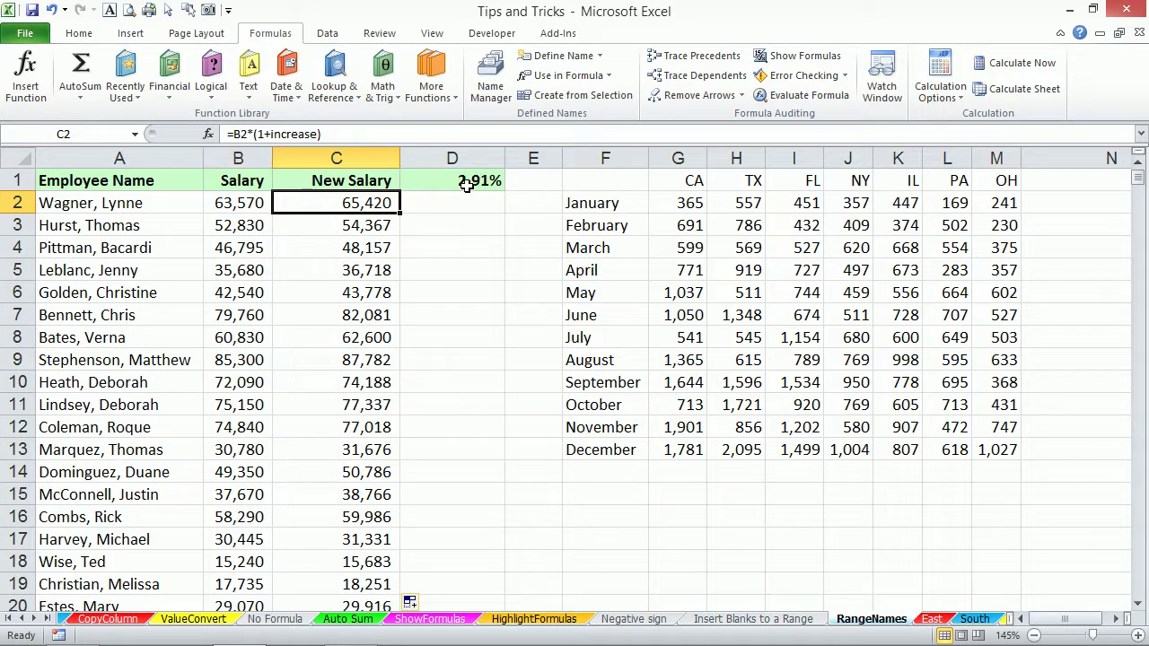
{"action": "left_click", "coordinate": [466, 183]}
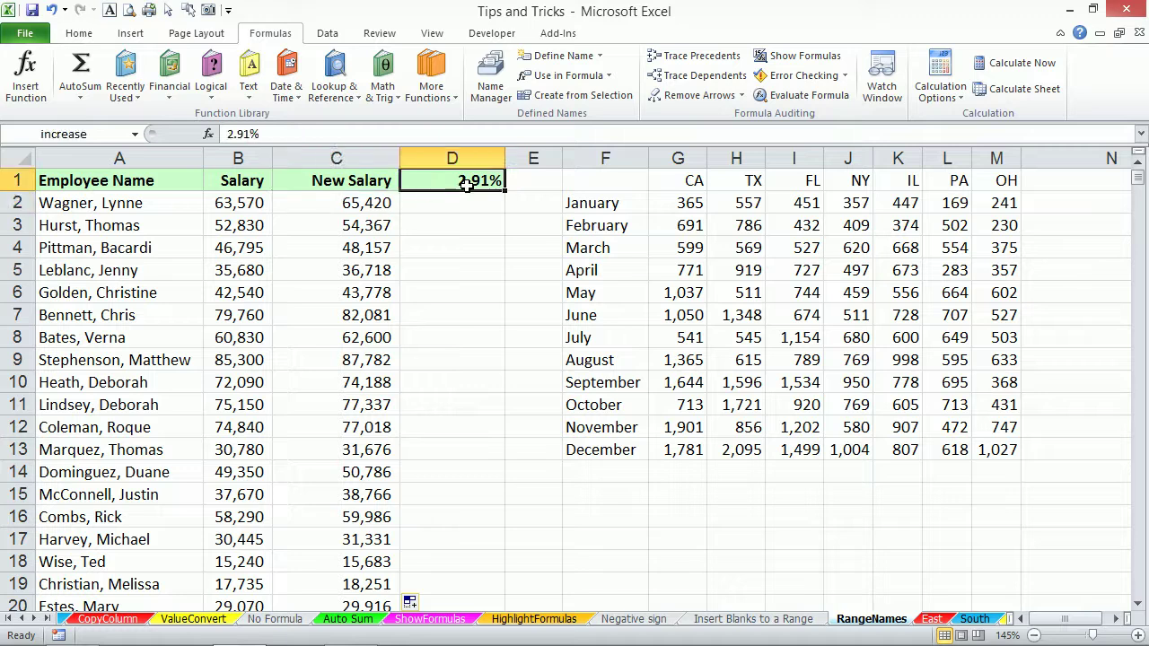
{"action": "right_click", "coordinate": [478, 158]}
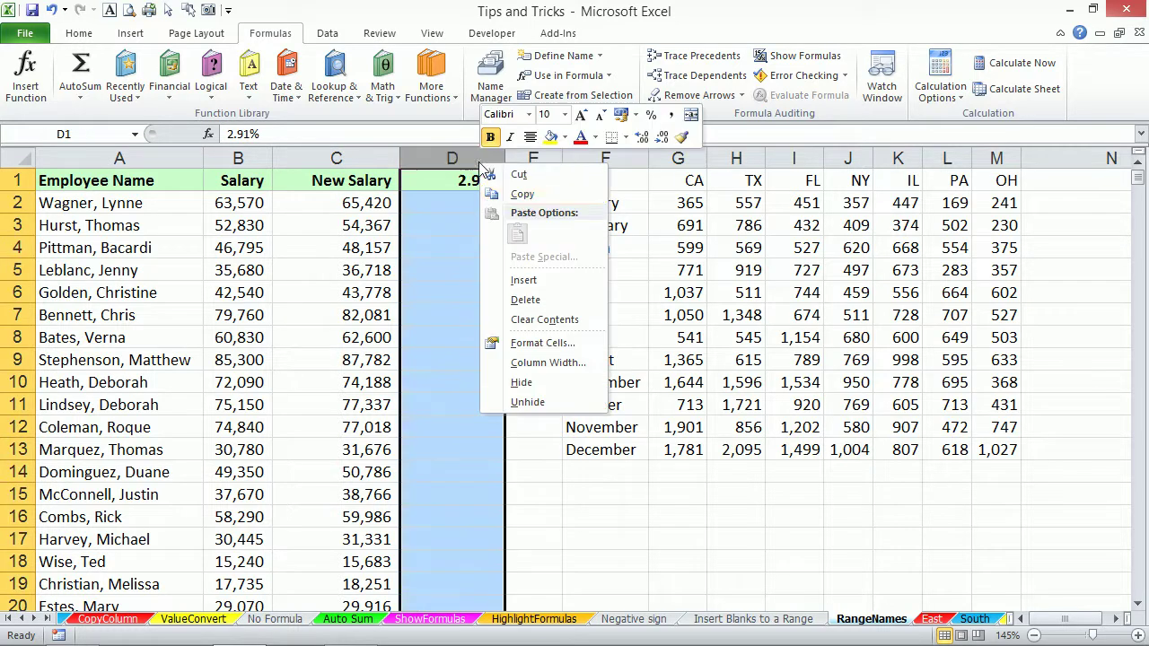
{"action": "left_click", "coordinate": [520, 382]}
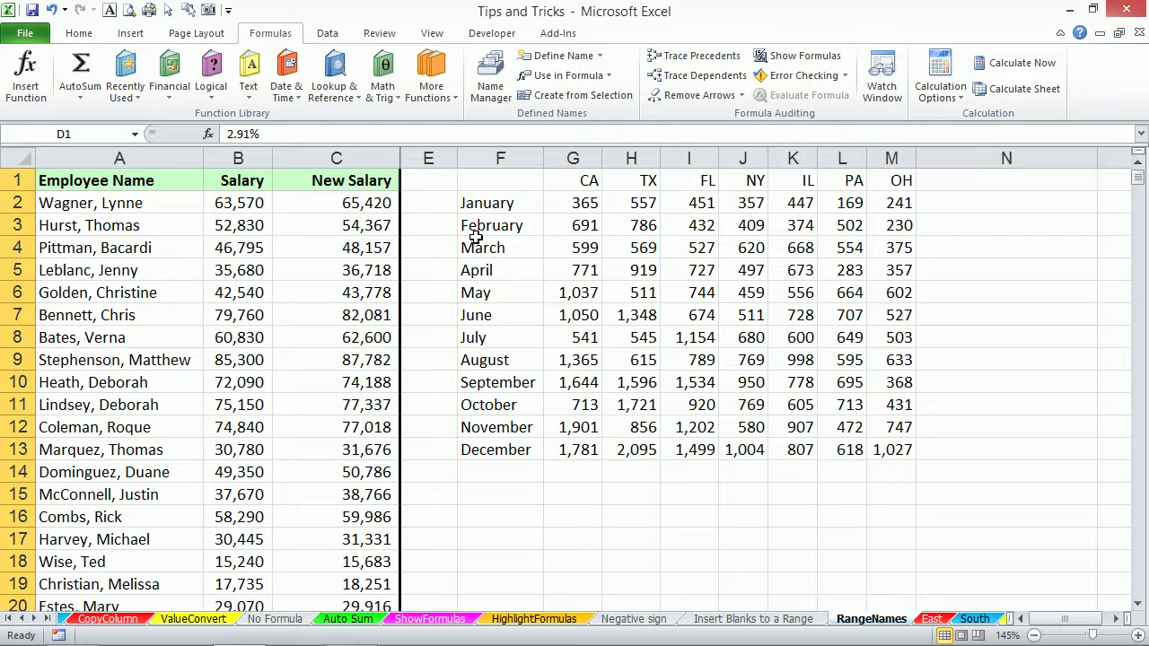
{"action": "right_click", "coordinate": [875, 618]}
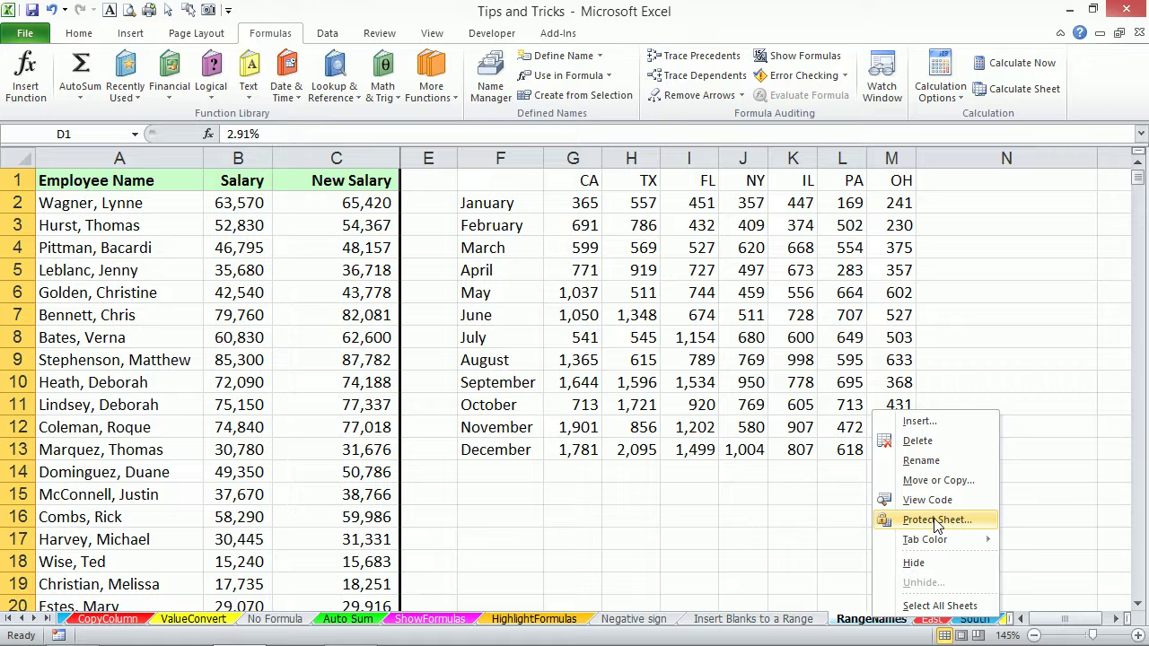
{"action": "left_click", "coordinate": [936, 521]}
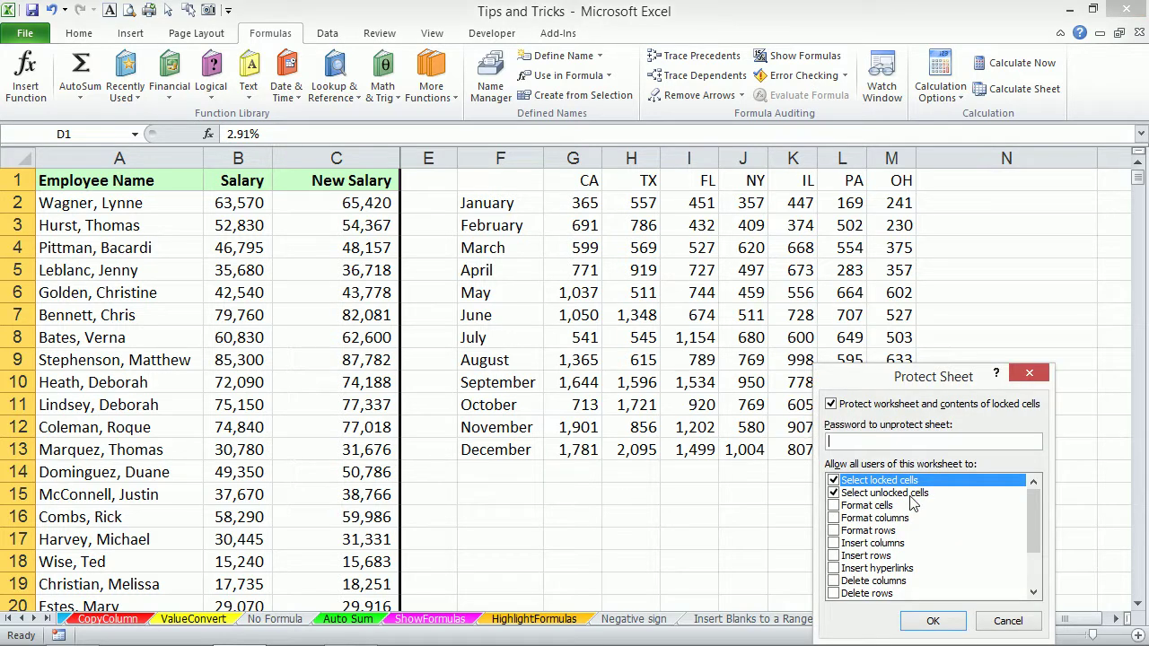
{"action": "left_click", "coordinate": [1008, 621]}
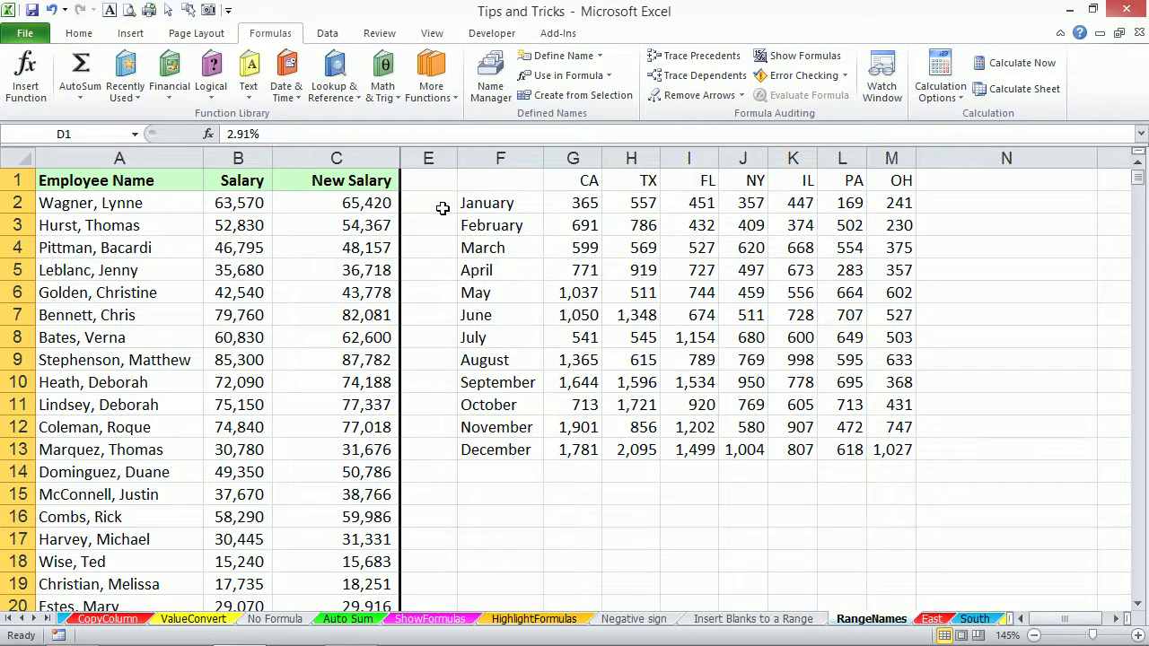
{"action": "key", "text": "ctrl+z"}
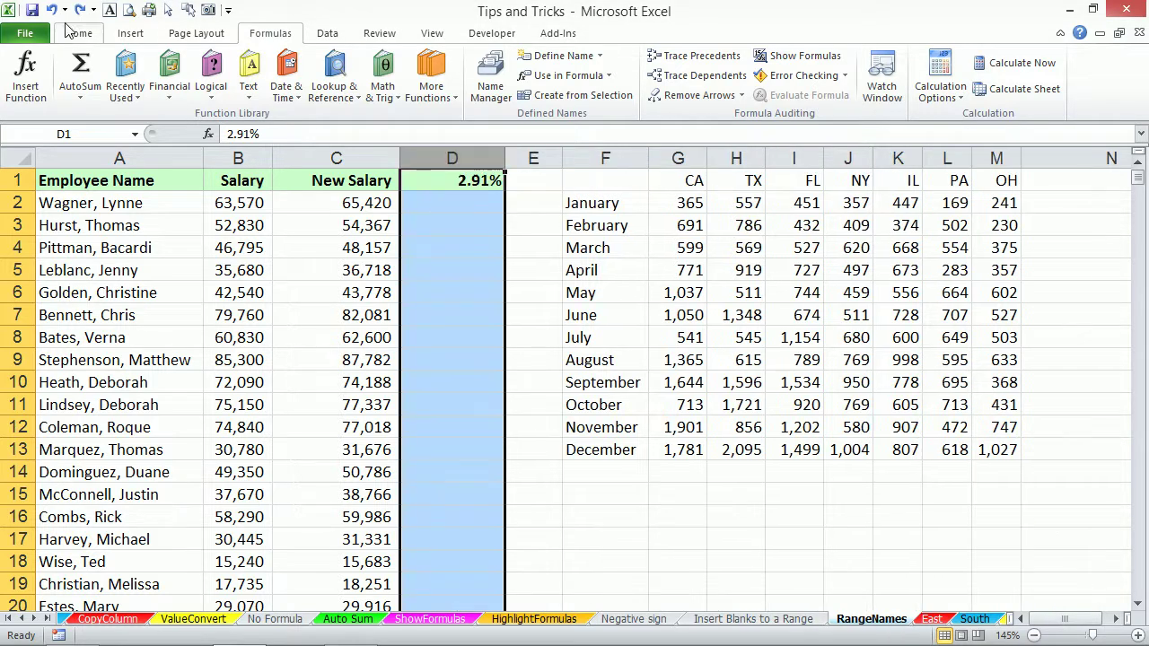
Give column D white font colour and white fill so the rate disappears.
{"action": "left_click", "coordinate": [73, 34]}
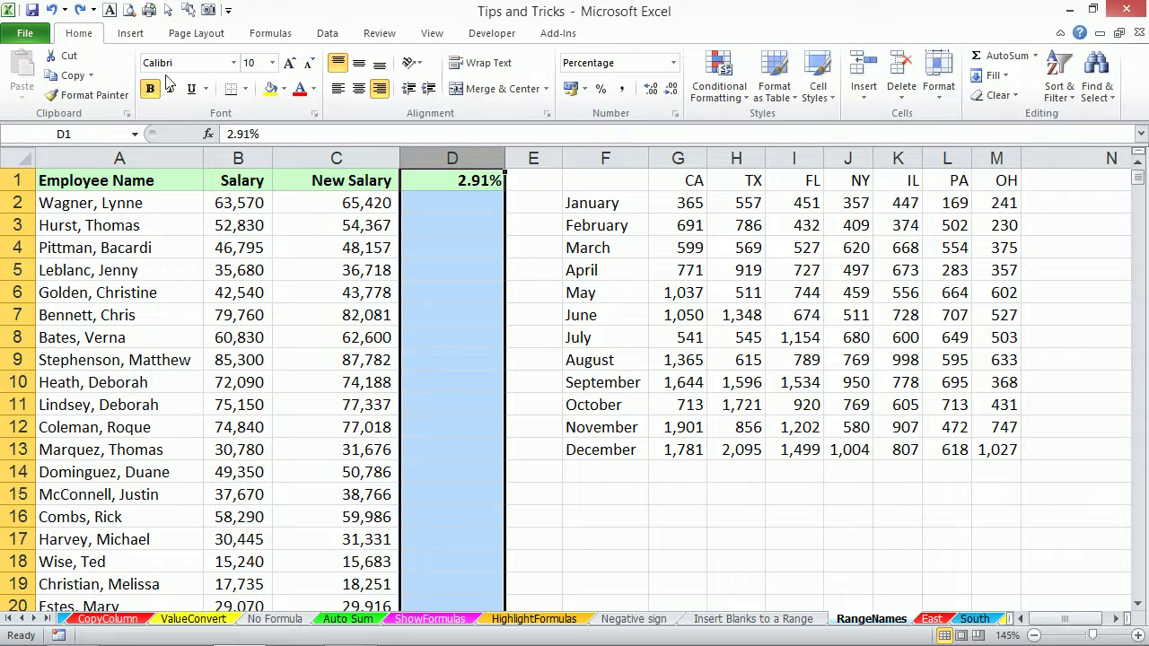
{"action": "left_click", "coordinate": [314, 87]}
{"action": "left_click", "coordinate": [300, 145]}
{"action": "left_click", "coordinate": [448, 267]}
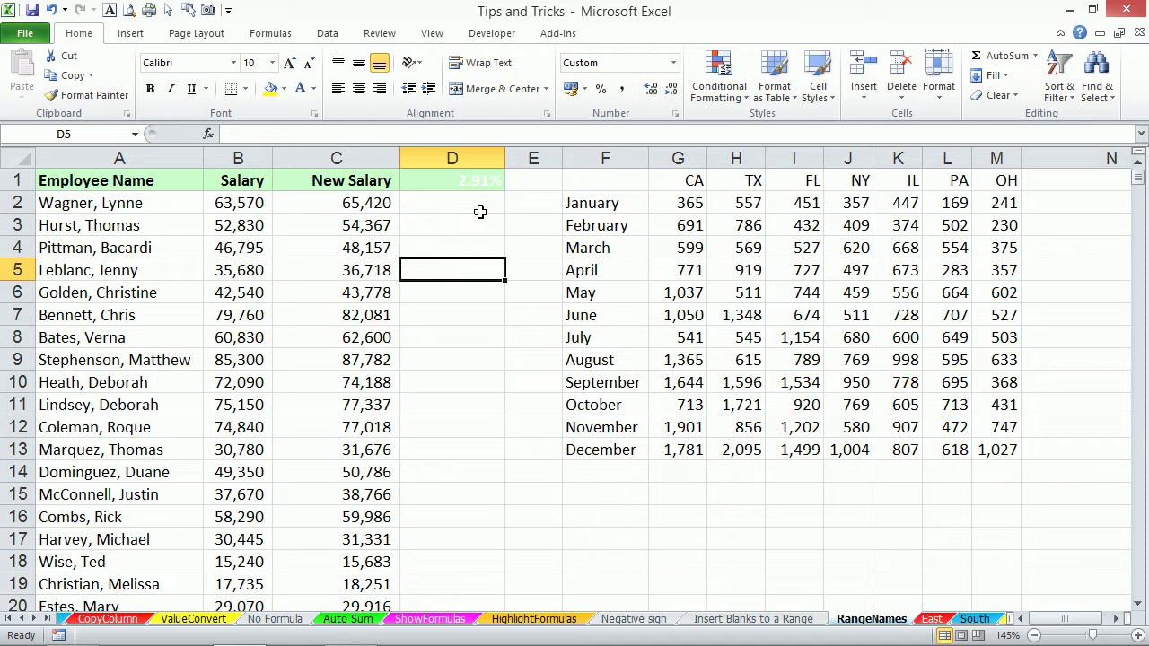
{"action": "left_click", "coordinate": [452, 158]}
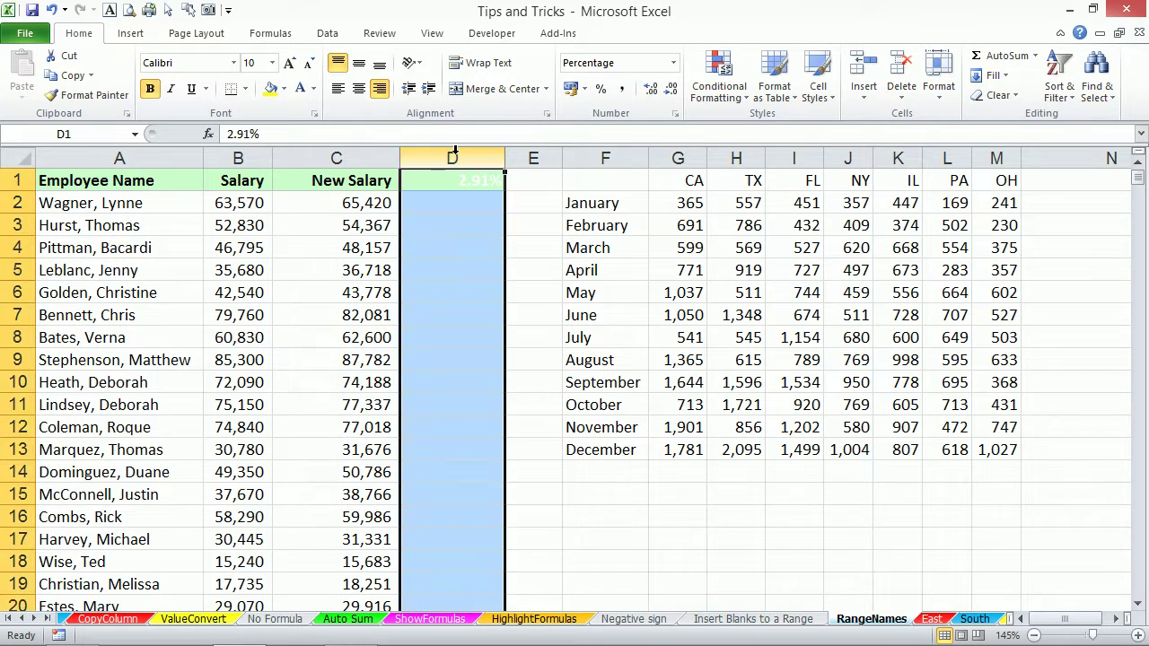
{"action": "left_click", "coordinate": [284, 91]}
{"action": "left_click", "coordinate": [272, 125]}
{"action": "left_click", "coordinate": [475, 228]}
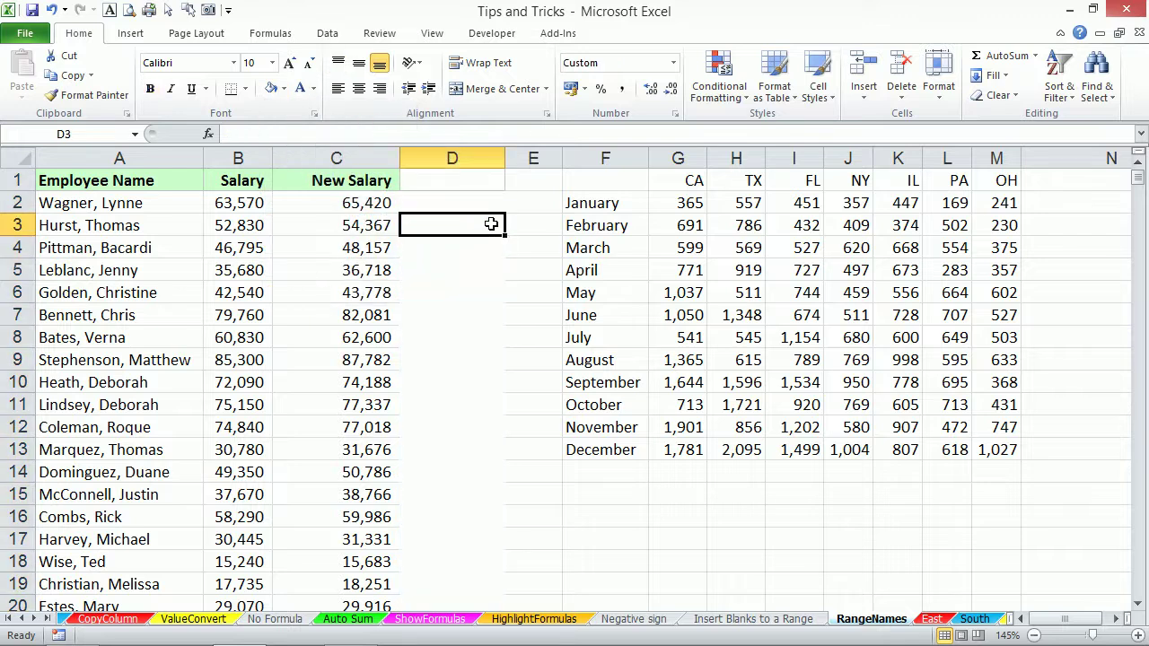
Verify D1 still holds 2.91% named increase and C2's formula still uses it.
{"action": "left_click", "coordinate": [457, 172]}
{"action": "left_click", "coordinate": [359, 186]}
{"action": "left_click", "coordinate": [358, 203]}
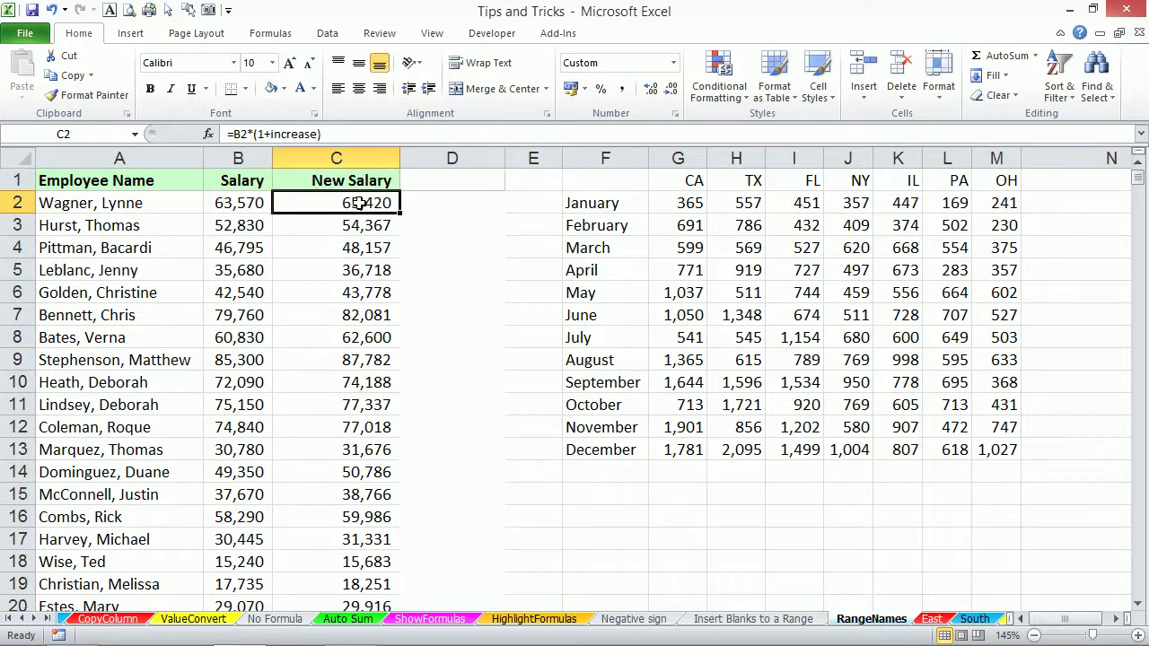
{"action": "left_click", "coordinate": [135, 135]}
{"action": "left_click", "coordinate": [39, 253]}
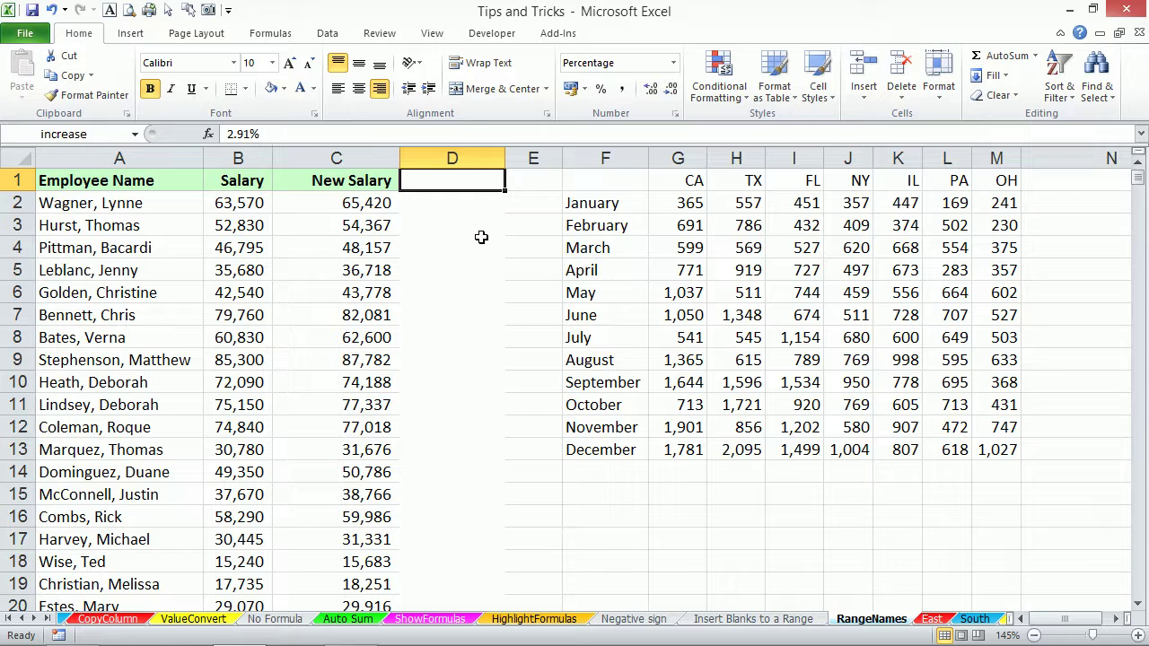
{"action": "left_click", "coordinate": [356, 214]}
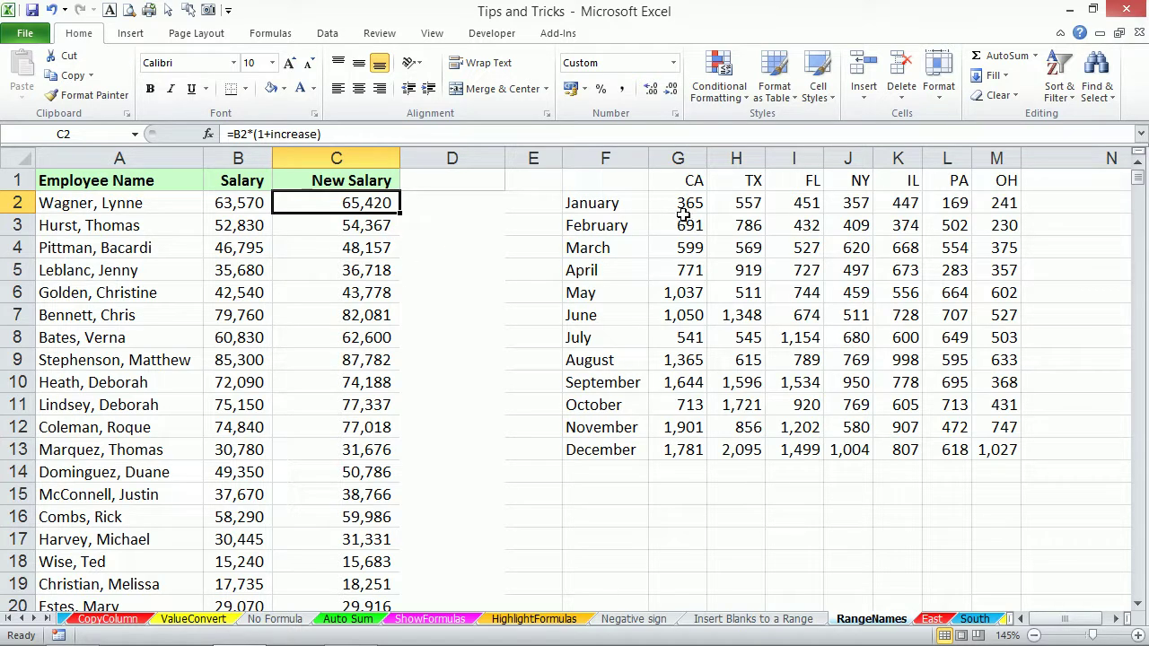
Select the CA column G2:G13 and January row G2:M2 as examples, then bring up Create Names from Selection.
{"action": "left_click_drag", "start_coordinate": [684, 208], "coordinate": [976, 443]}
{"action": "left_click_drag", "start_coordinate": [689, 203], "coordinate": [697, 434]}
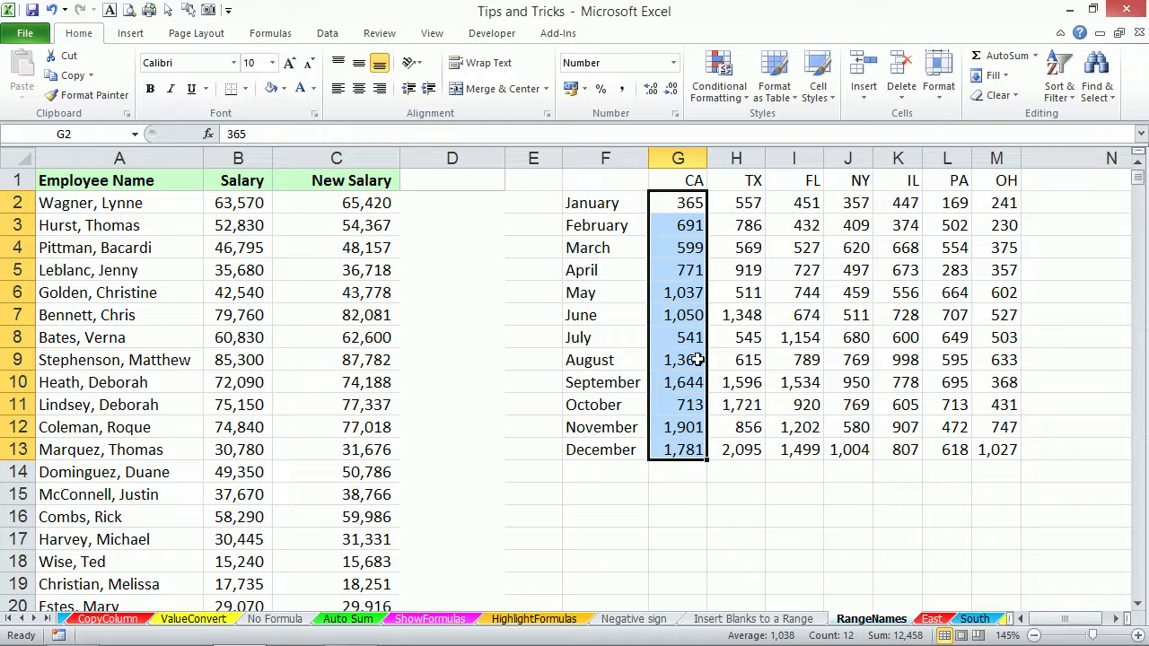
{"action": "left_click_drag", "start_coordinate": [687, 205], "coordinate": [996, 216]}
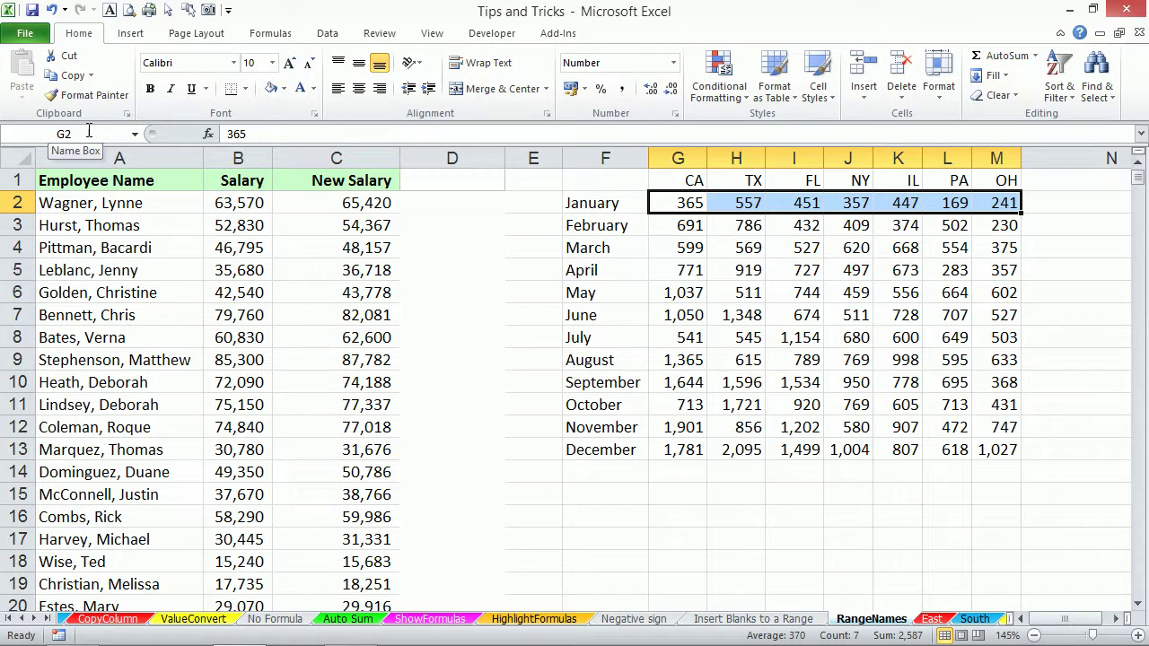
{"action": "left_click", "coordinate": [695, 222]}
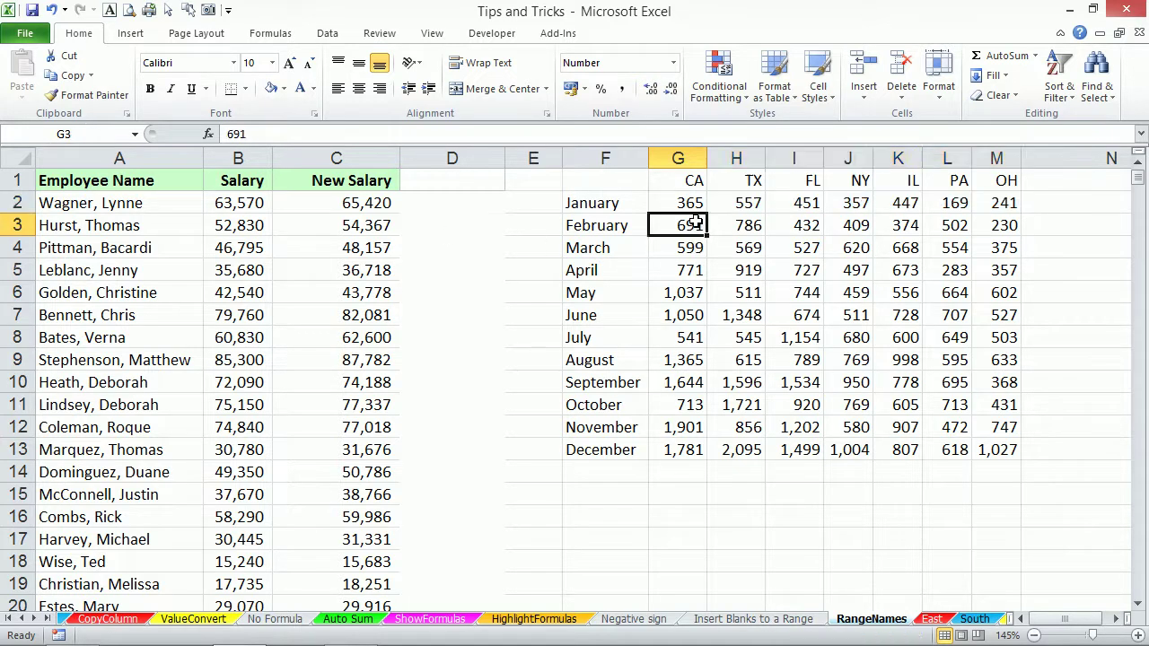
{"action": "left_click", "coordinate": [700, 206]}
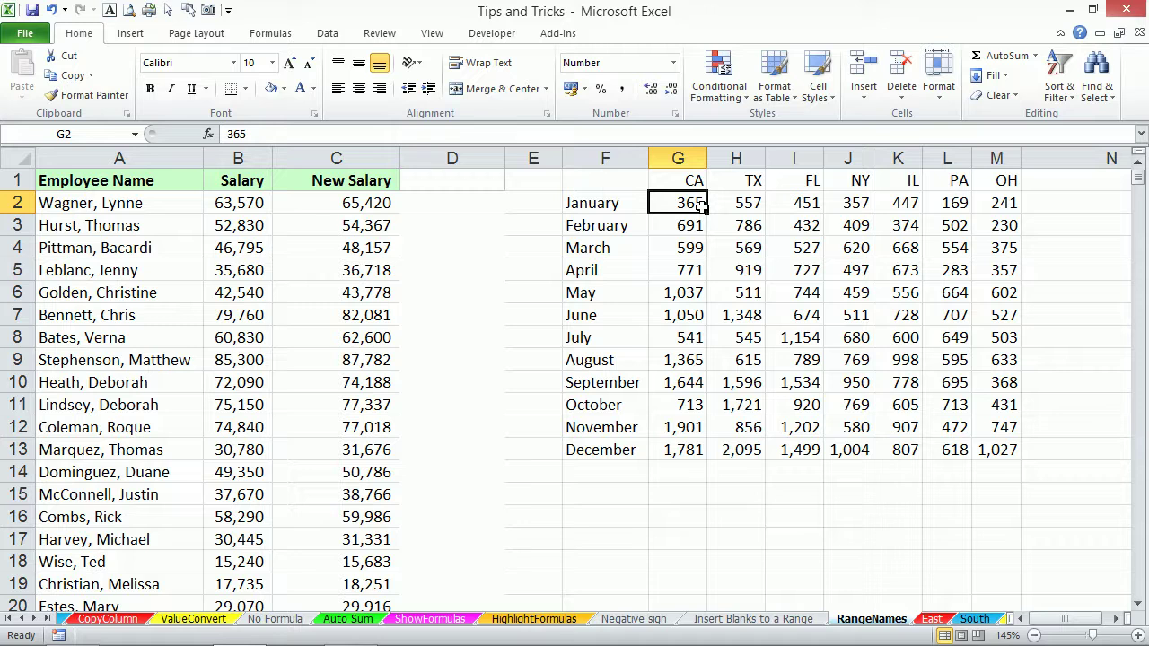
{"action": "key", "text": "ctrl+shift+F3"}
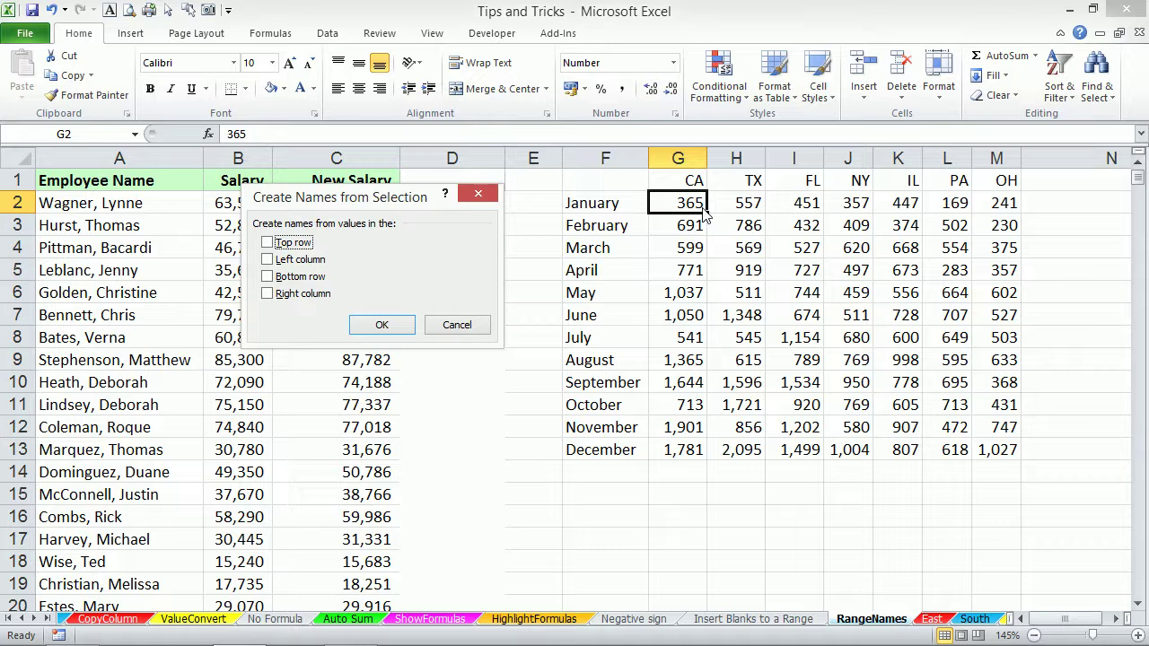
Select the whole F1:M13 state sales table and preview the Create Names options.
{"action": "left_click", "coordinate": [456, 325]}
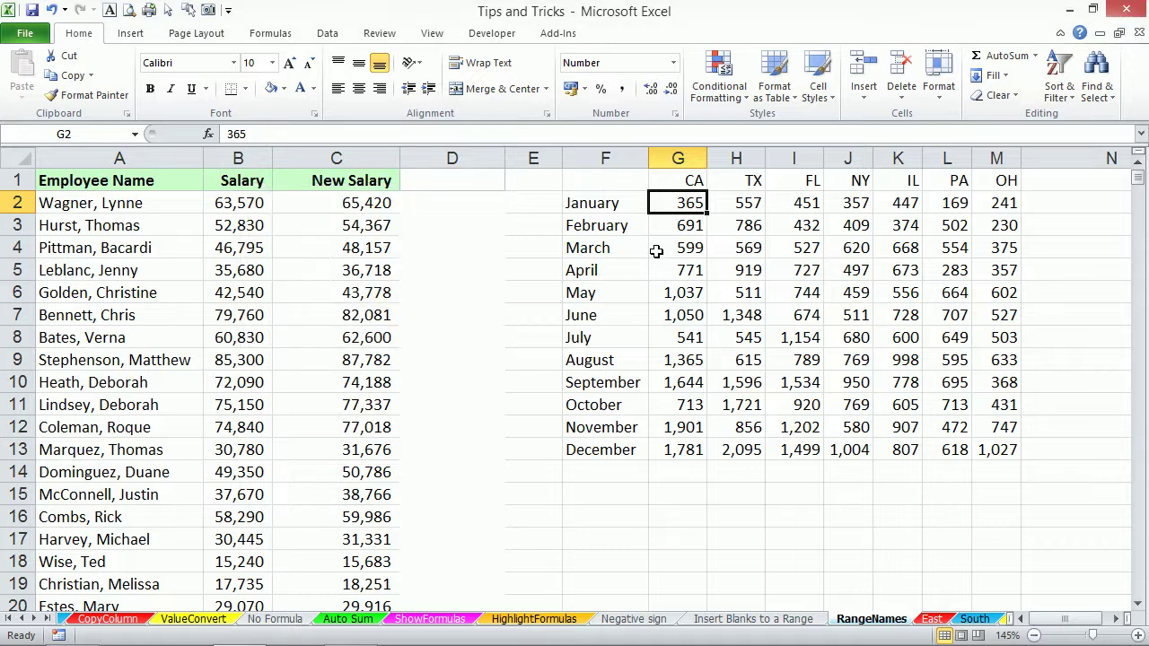
{"action": "key", "text": "ctrl+a"}
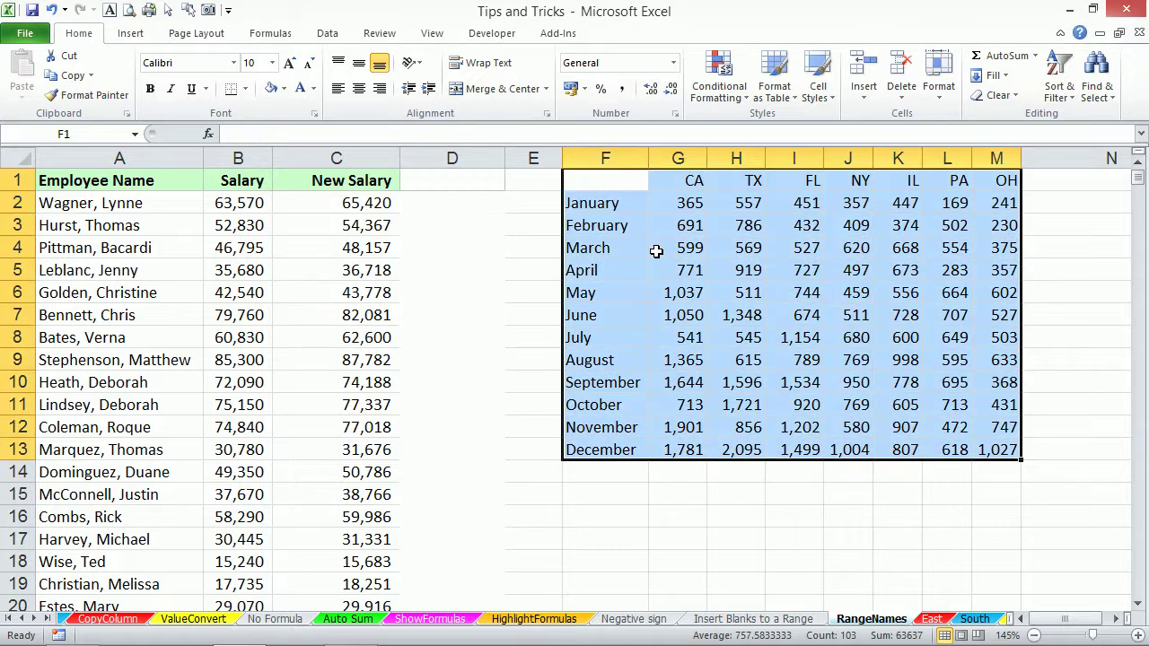
{"action": "key", "text": "ctrl+shift+F3"}
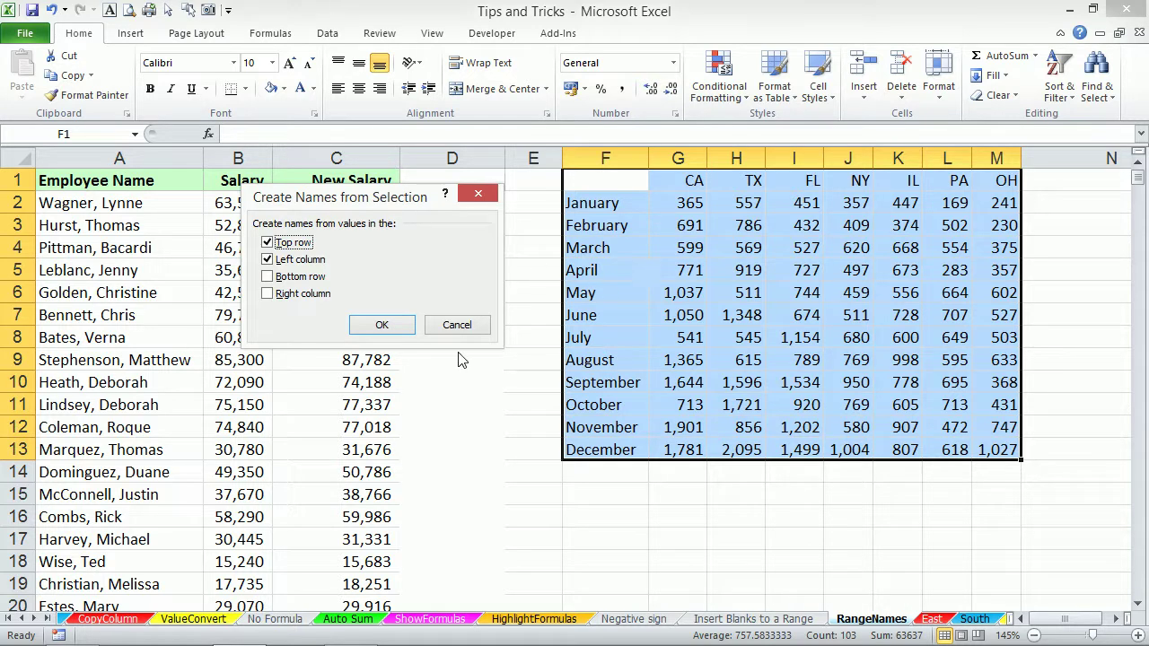
{"action": "left_click", "coordinate": [458, 325]}
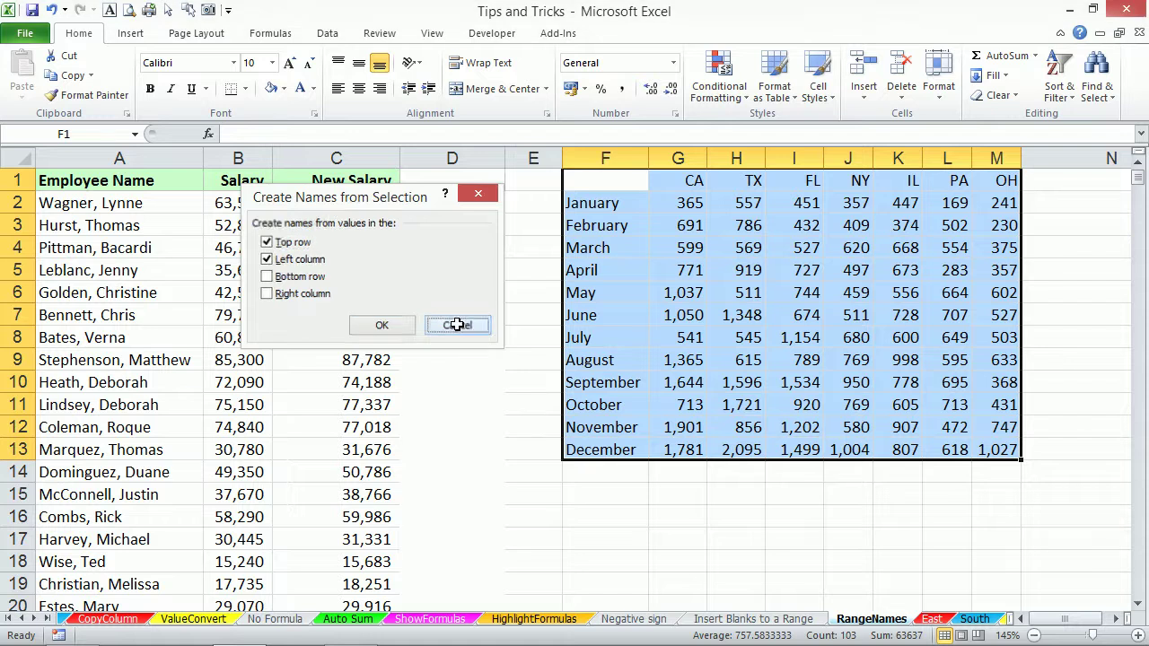
Check the existing names in Name Manager, then create names from the top row and left column.
{"action": "left_click", "coordinate": [274, 34]}
{"action": "left_click", "coordinate": [494, 73]}
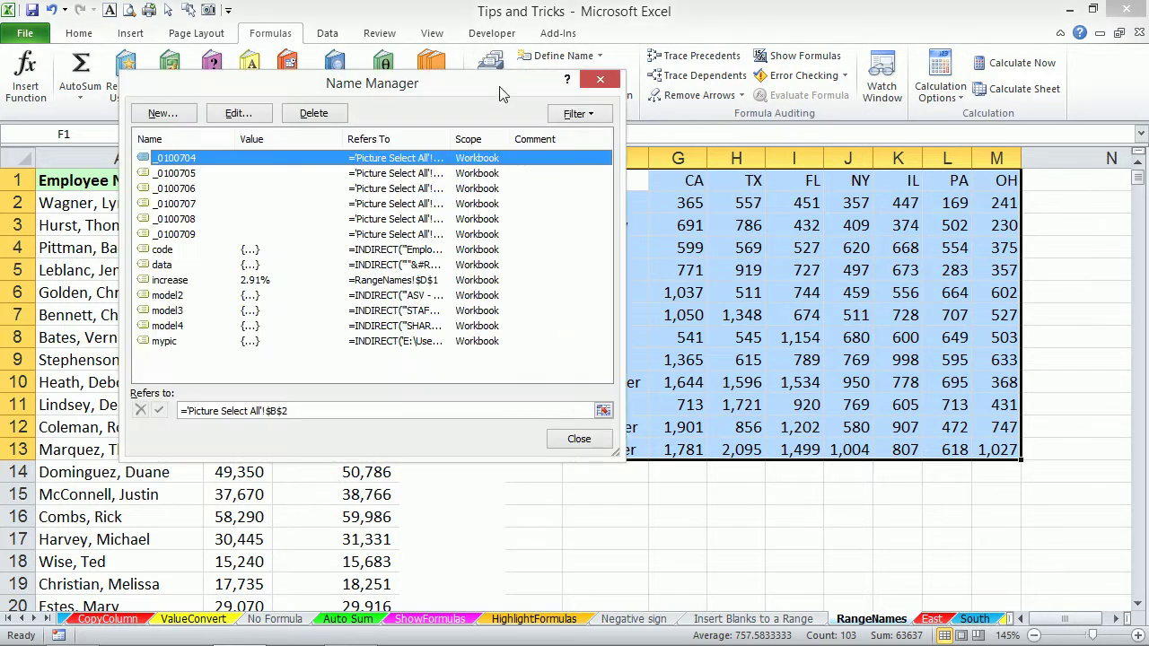
{"action": "left_click", "coordinate": [585, 437]}
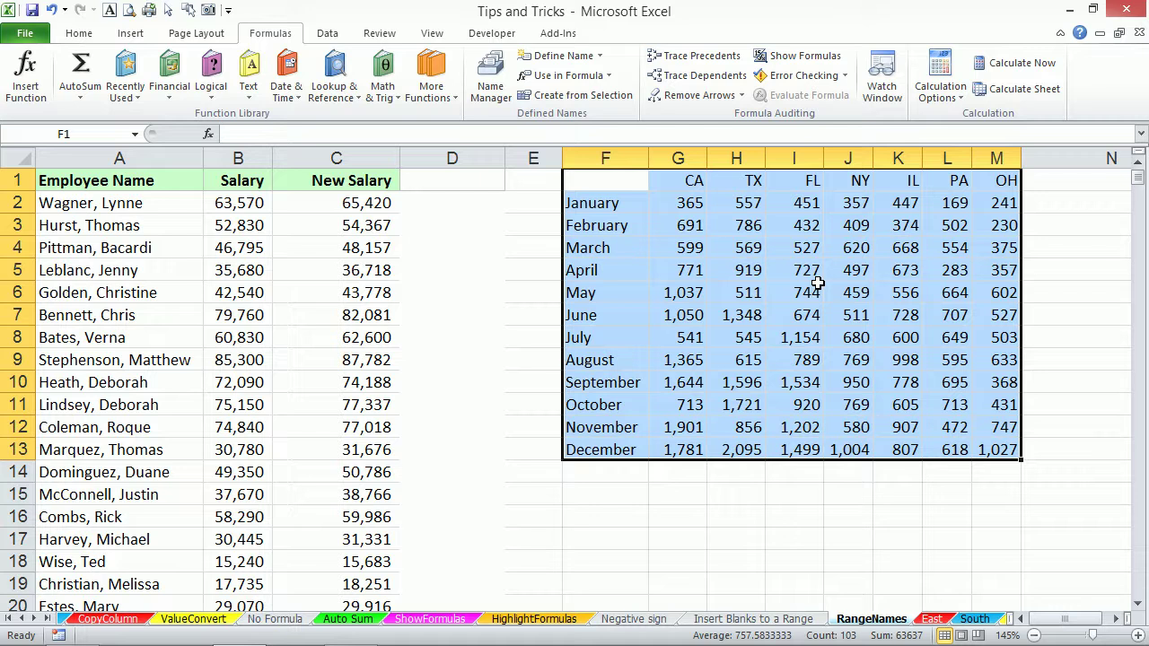
{"action": "key", "text": "ctrl+F3"}
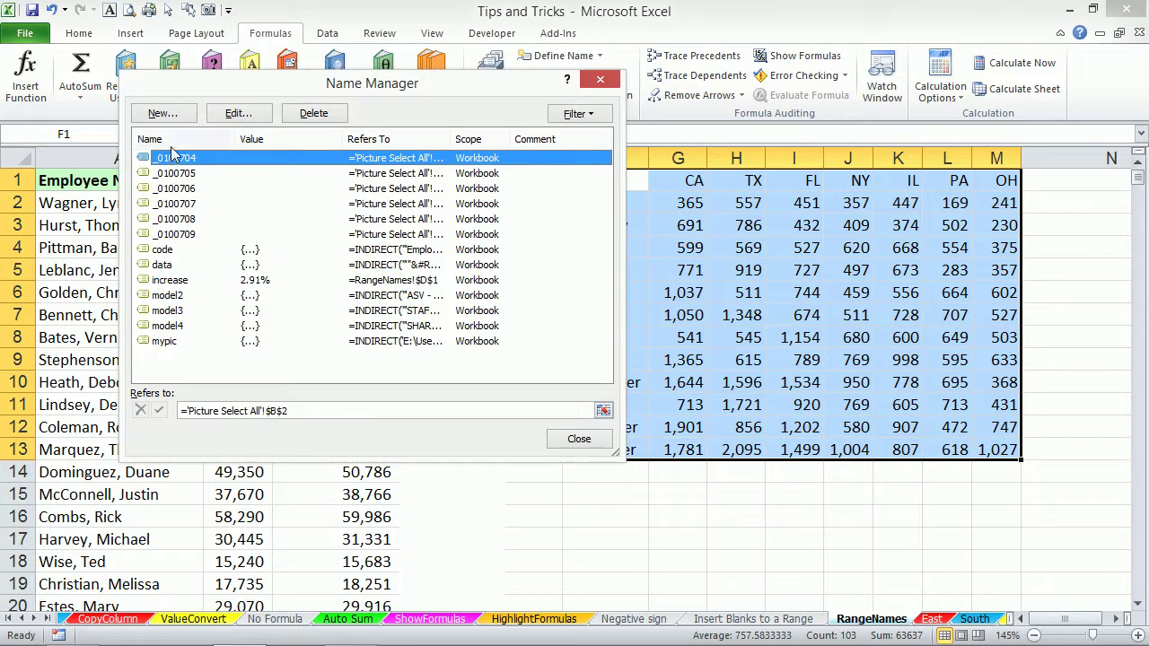
{"action": "left_click", "coordinate": [571, 449]}
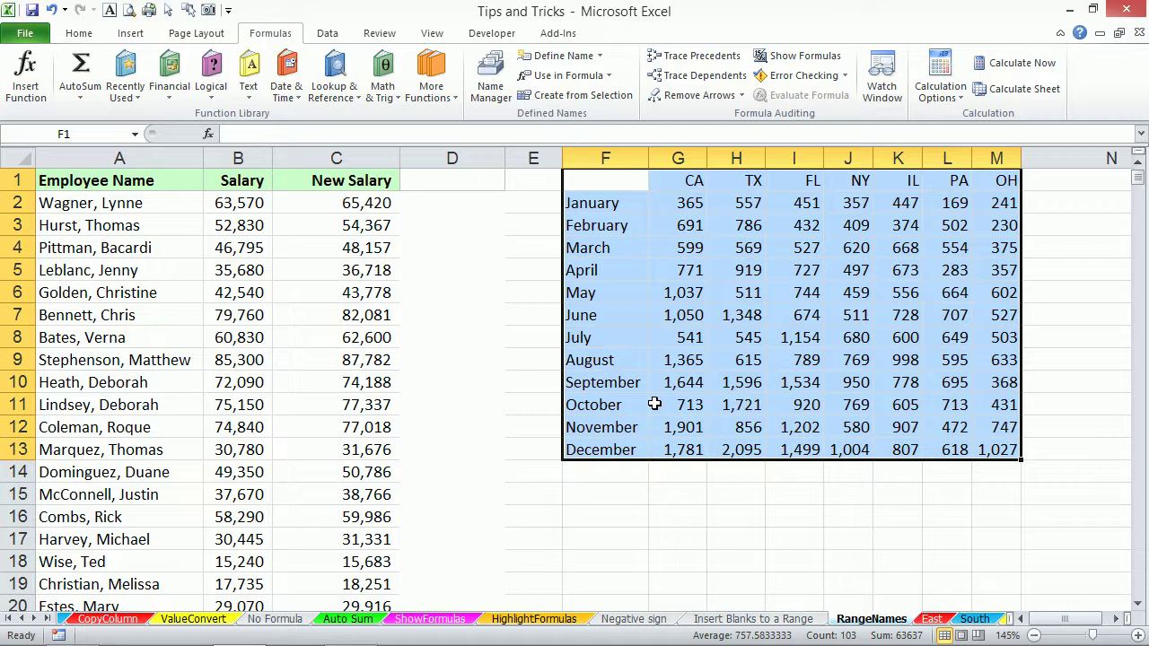
{"action": "key", "text": "ctrl+shift+F3"}
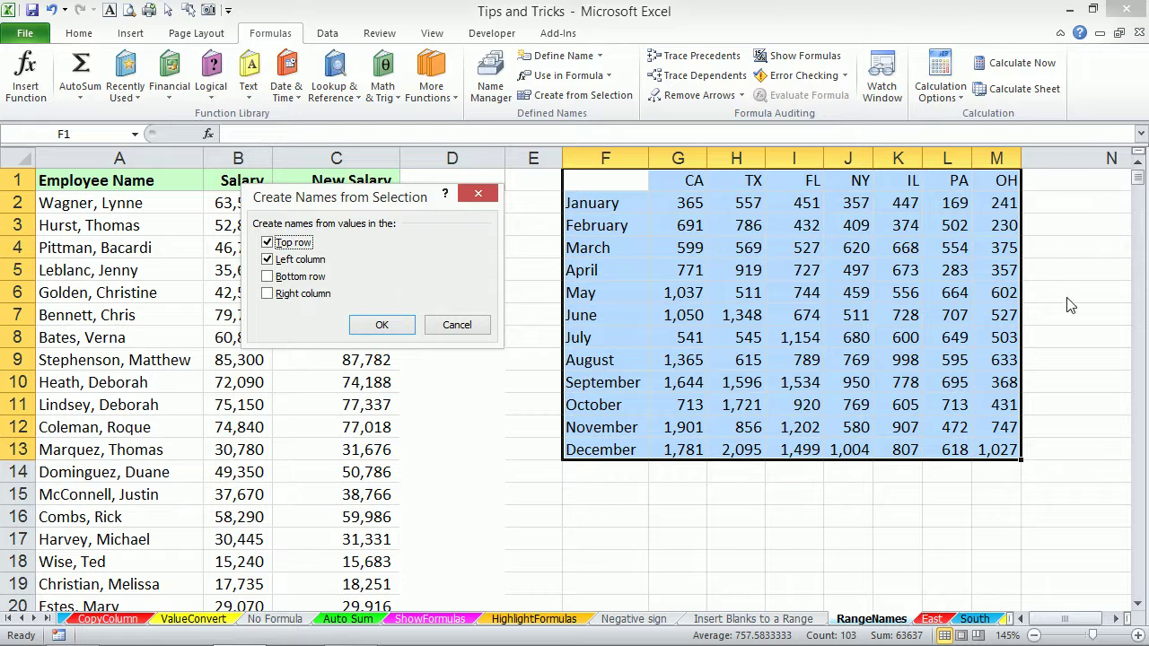
{"action": "left_click", "coordinate": [380, 325]}
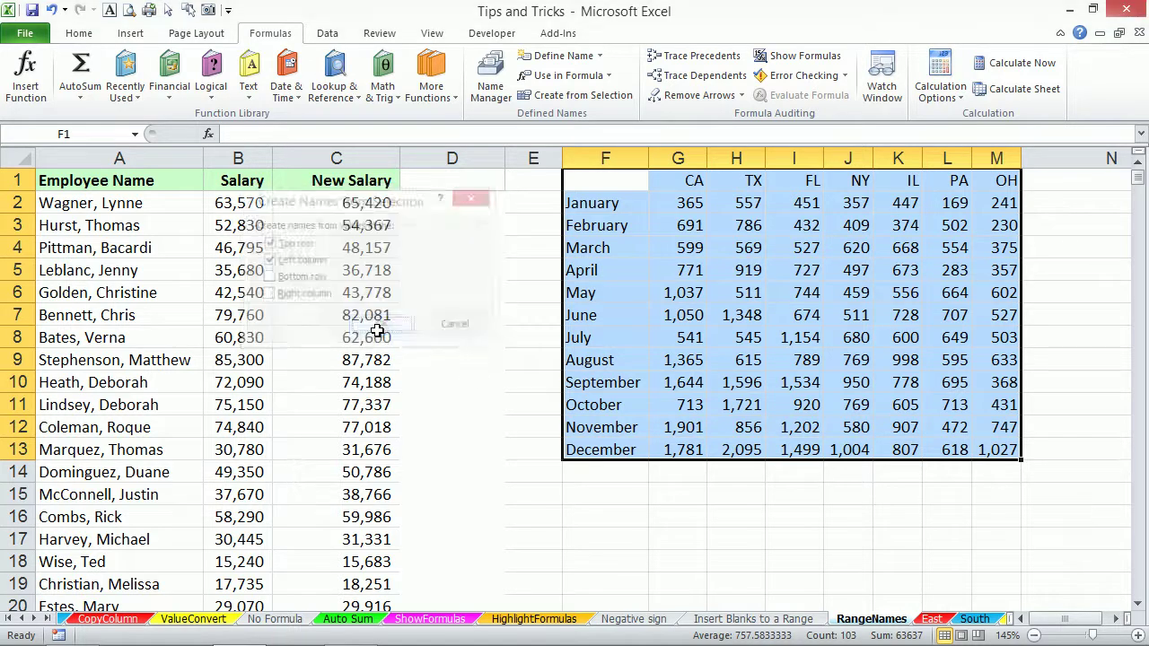
Enter =SUM(CA) in G16, totalling 12458.
{"action": "left_click", "coordinate": [687, 512]}
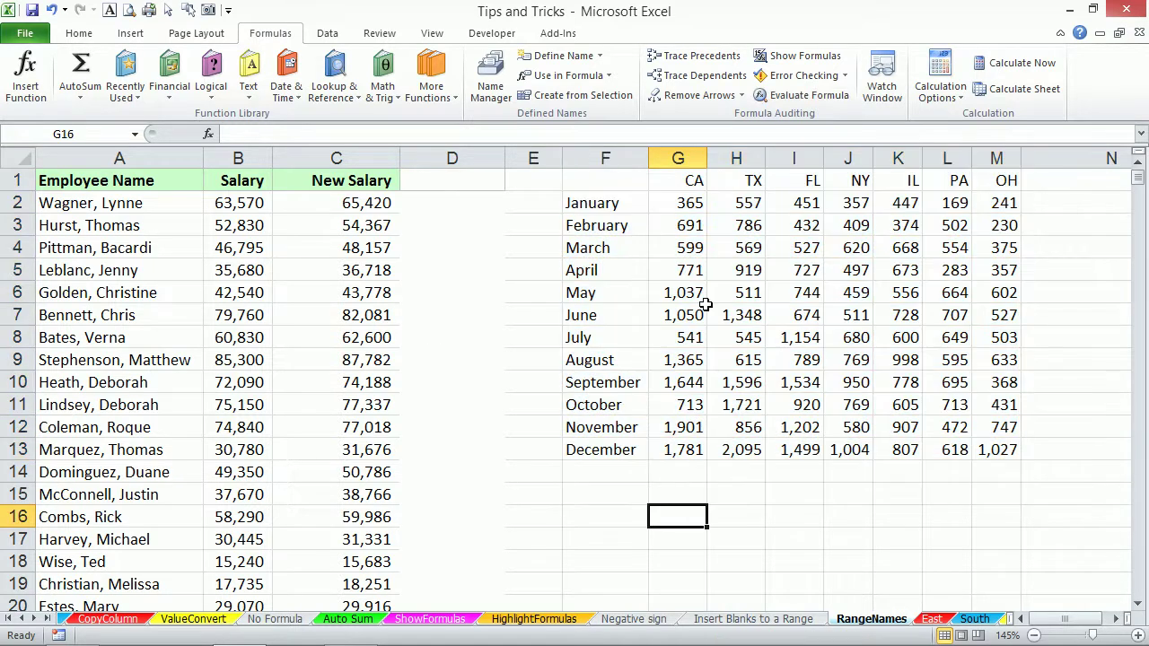
{"action": "type", "text": "=sum"}
{"action": "key", "text": "Tab"}
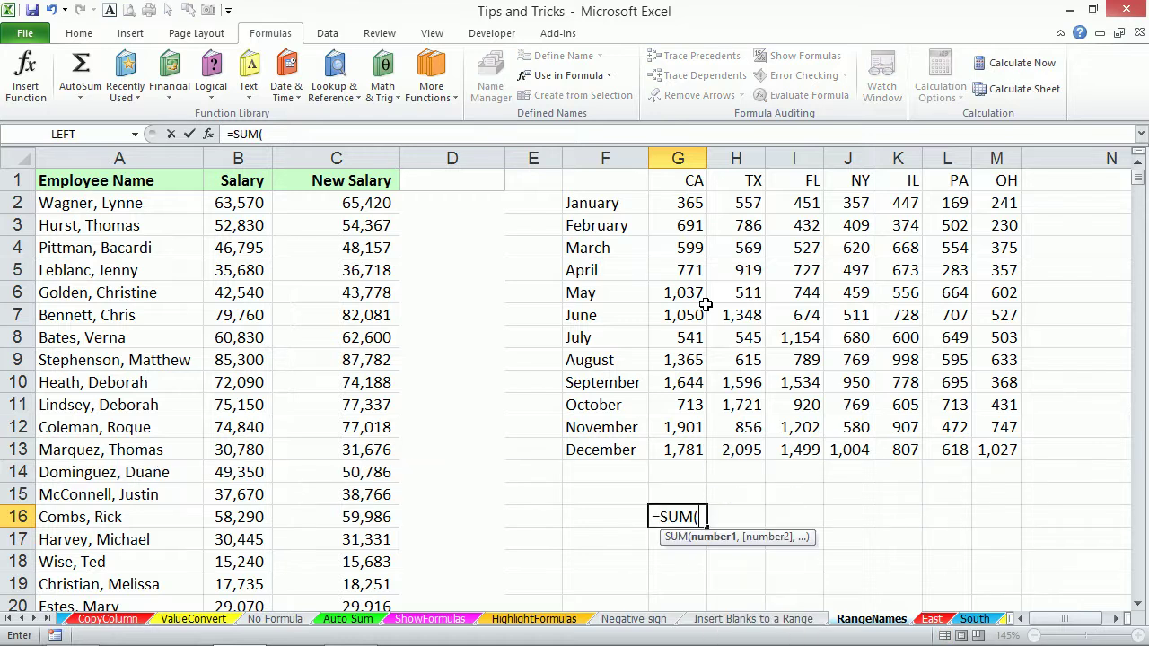
{"action": "type", "text": "ca"}
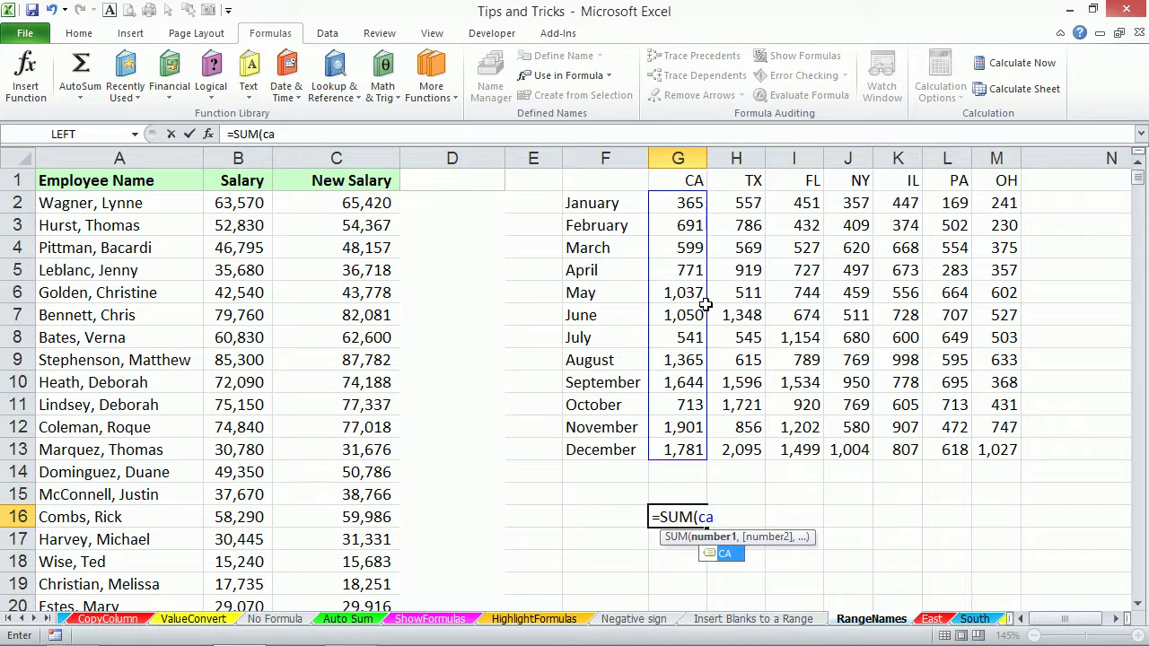
{"action": "double_click", "coordinate": [718, 553]}
{"action": "key", "text": "Return"}
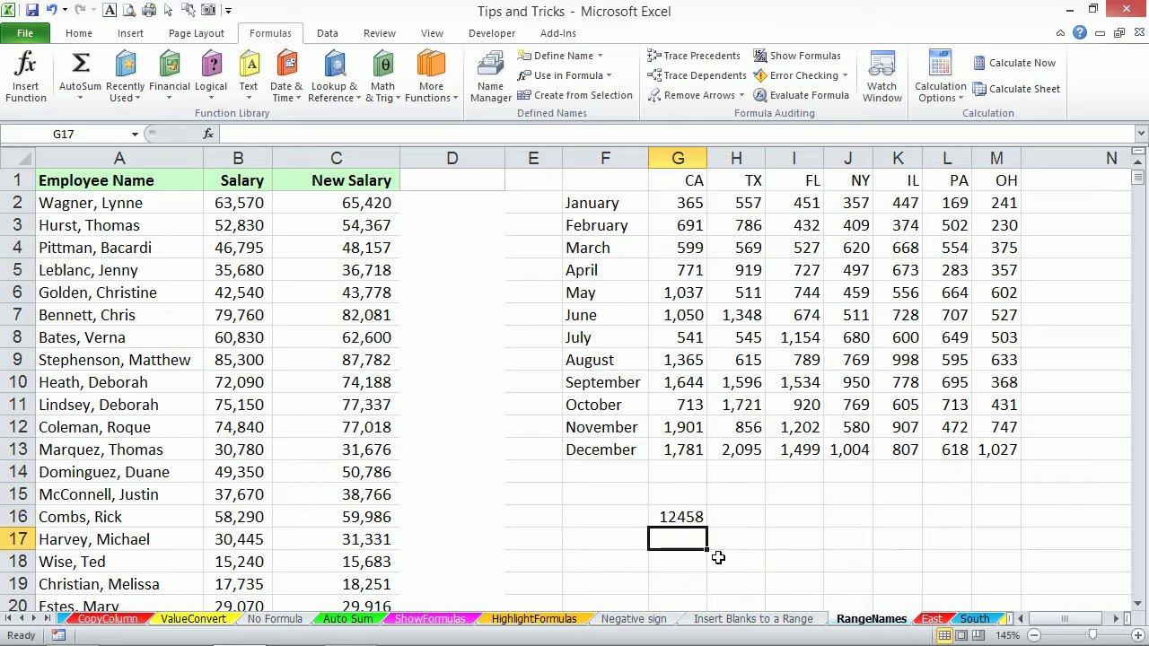
Copy the CA total across G16:M16 and autofit columns G to M.
{"action": "left_click", "coordinate": [693, 516]}
{"action": "left_click_drag", "start_coordinate": [707, 527], "coordinate": [1019, 543]}
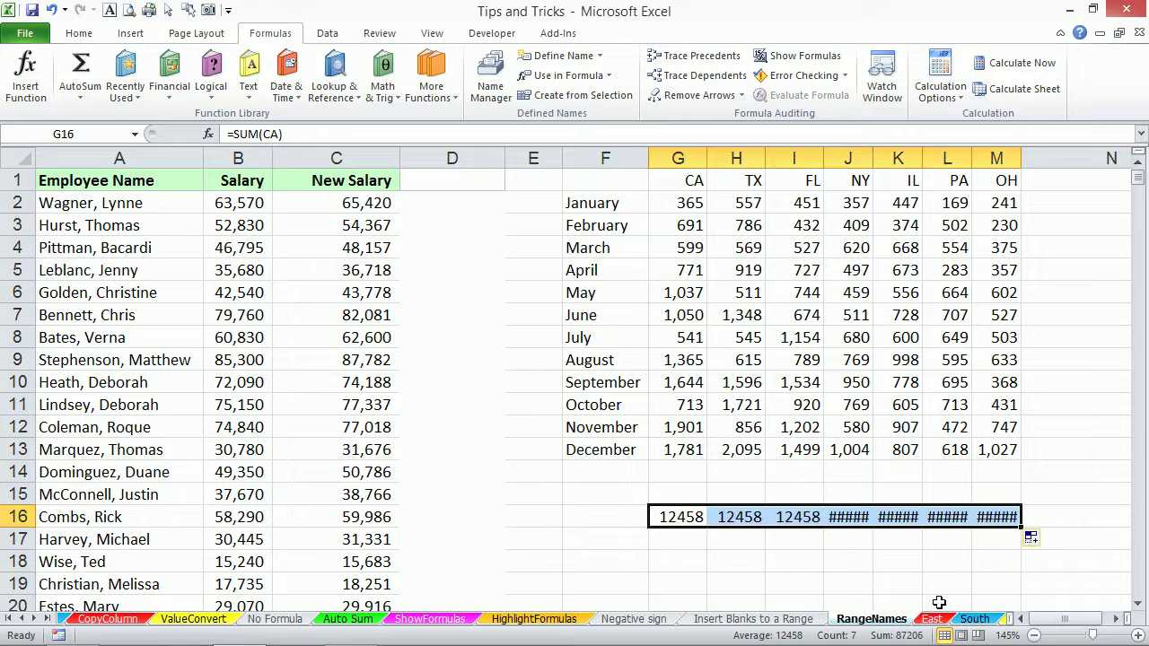
{"action": "key", "text": "alt"}
{"action": "key", "text": "o"}
{"action": "key", "text": "c"}
{"action": "key", "text": "a"}
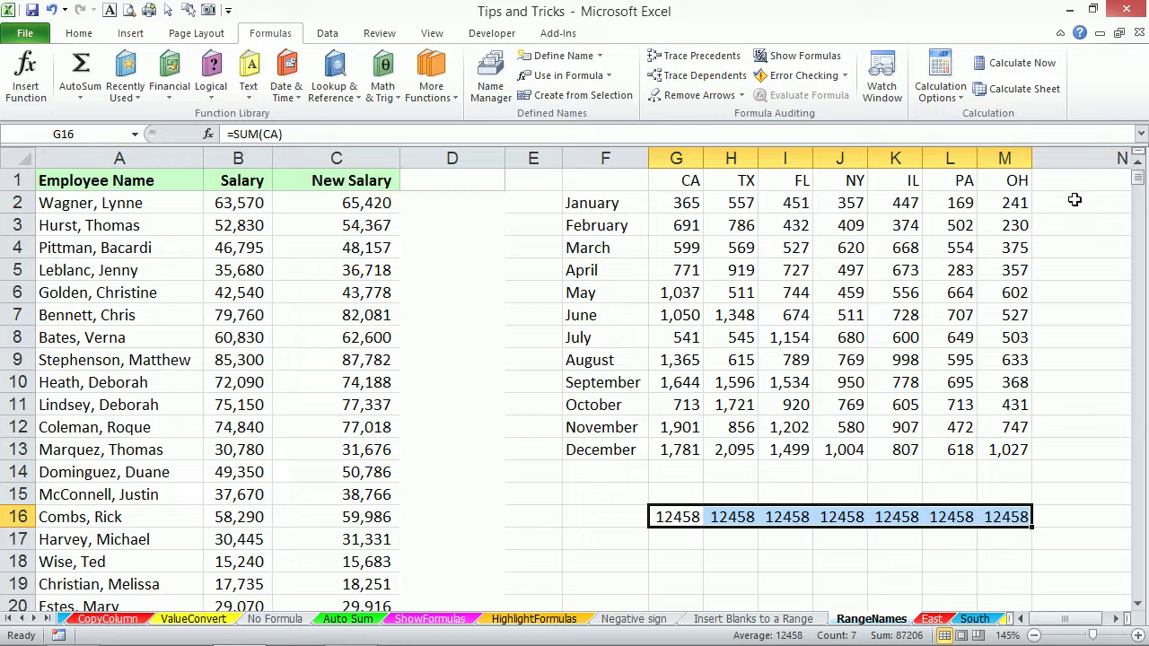
Enter =SUM(January) in G17 by picking January from the Paste Name list, giving 2587.
{"action": "left_click", "coordinate": [660, 541]}
{"action": "type", "text": "=sum"}
{"action": "key", "text": "Tab"}
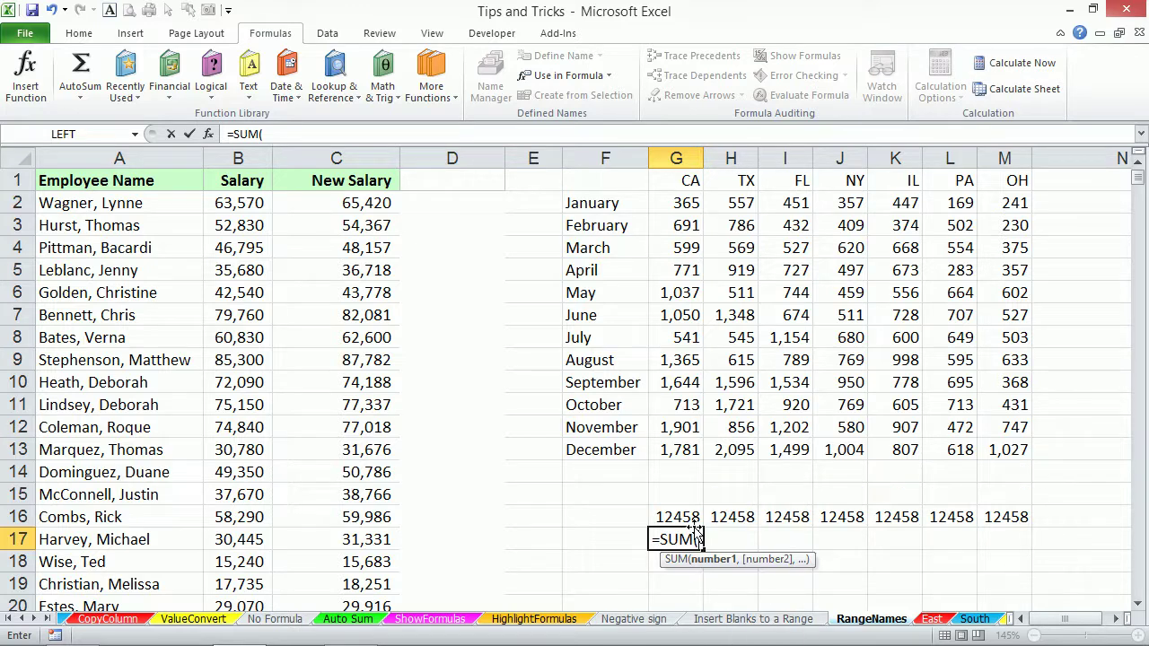
{"action": "key", "text": "F3"}
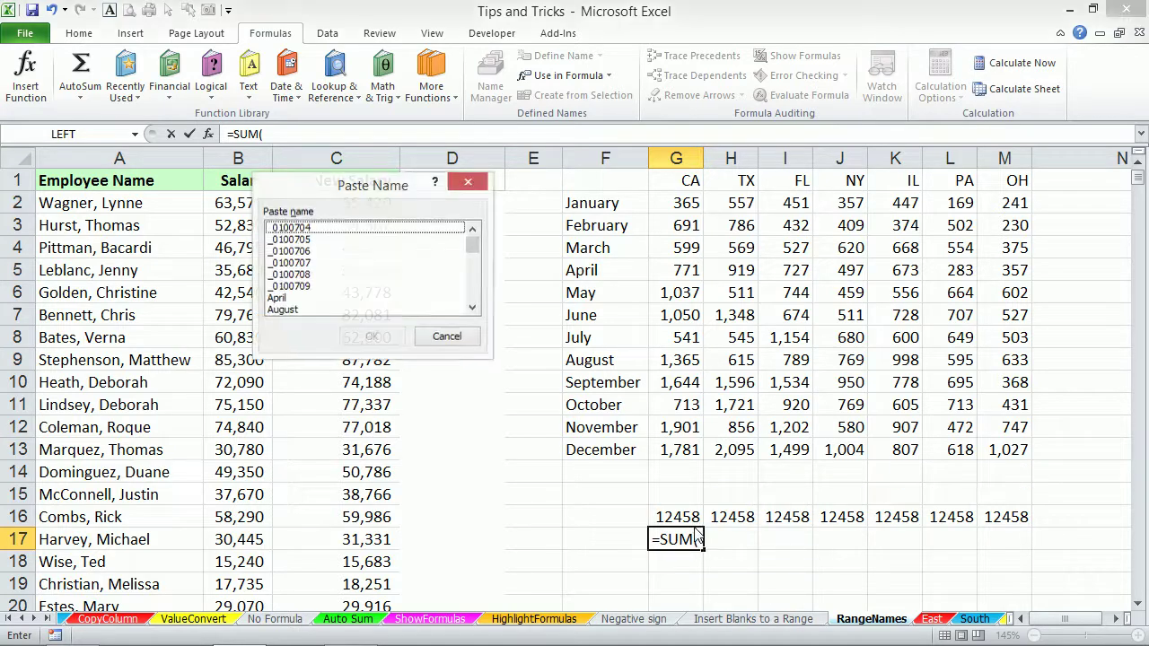
{"action": "left_click", "coordinate": [472, 308]}
{"action": "left_click", "coordinate": [472, 307]}
{"action": "left_click", "coordinate": [472, 308]}
{"action": "left_click", "coordinate": [472, 308]}
{"action": "left_click", "coordinate": [472, 308]}
{"action": "left_click", "coordinate": [472, 308]}
{"action": "left_click", "coordinate": [472, 308]}
{"action": "left_click", "coordinate": [472, 307]}
{"action": "left_click", "coordinate": [472, 308]}
{"action": "left_click", "coordinate": [472, 308]}
{"action": "left_click", "coordinate": [472, 308]}
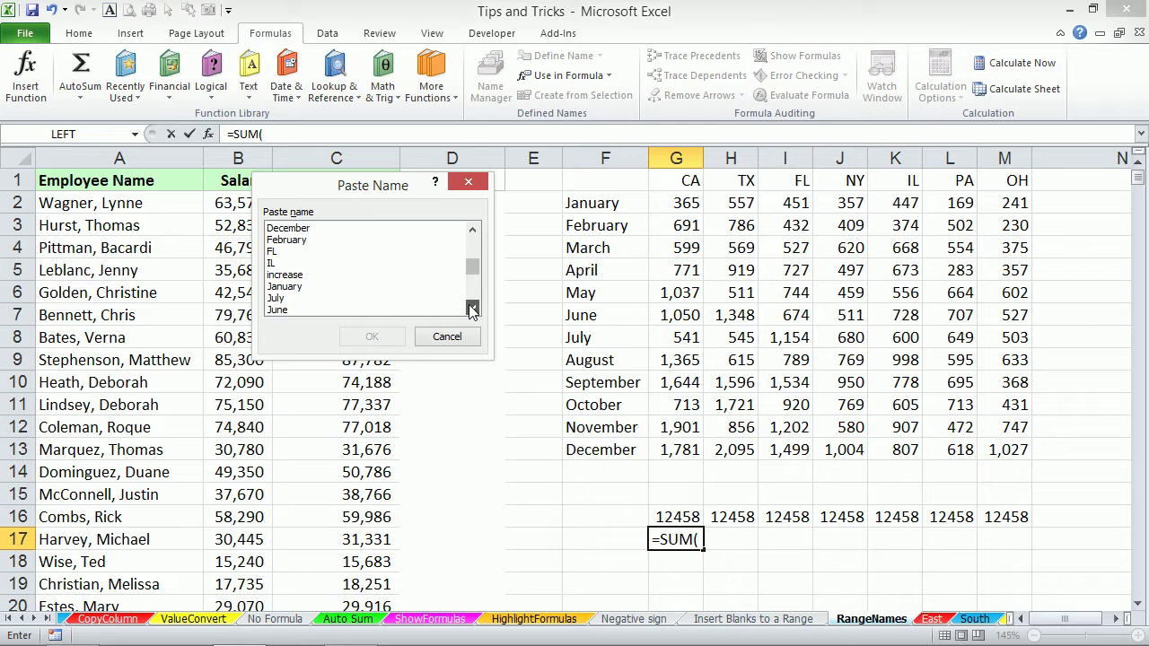
{"action": "left_click", "coordinate": [285, 286]}
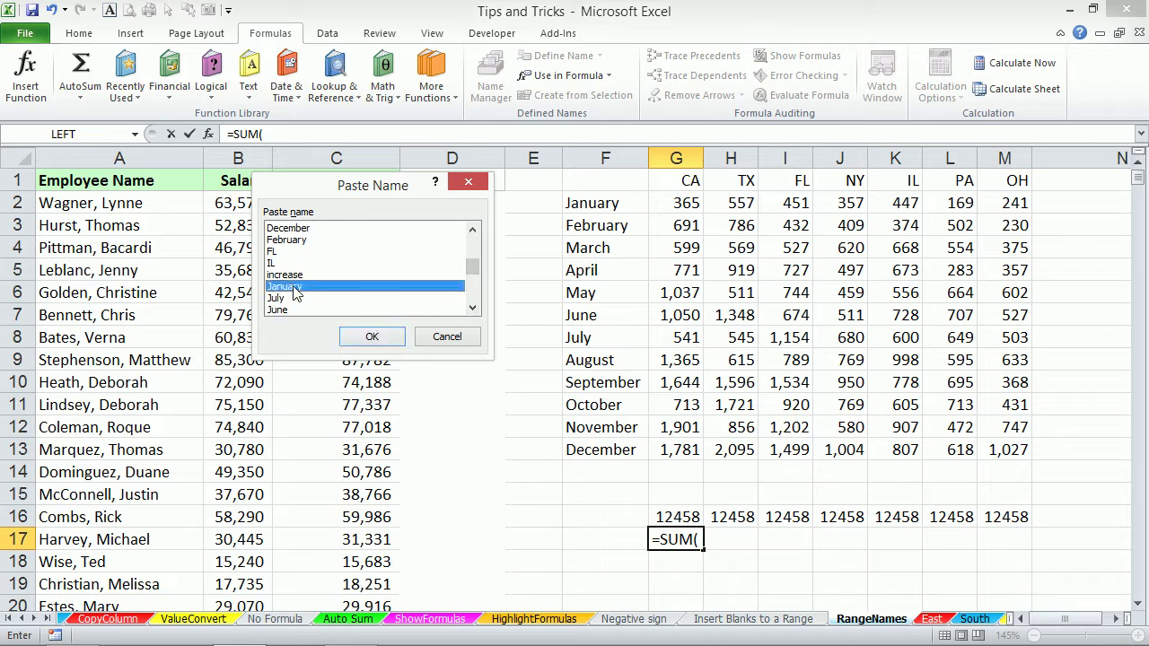
{"action": "left_click", "coordinate": [371, 336]}
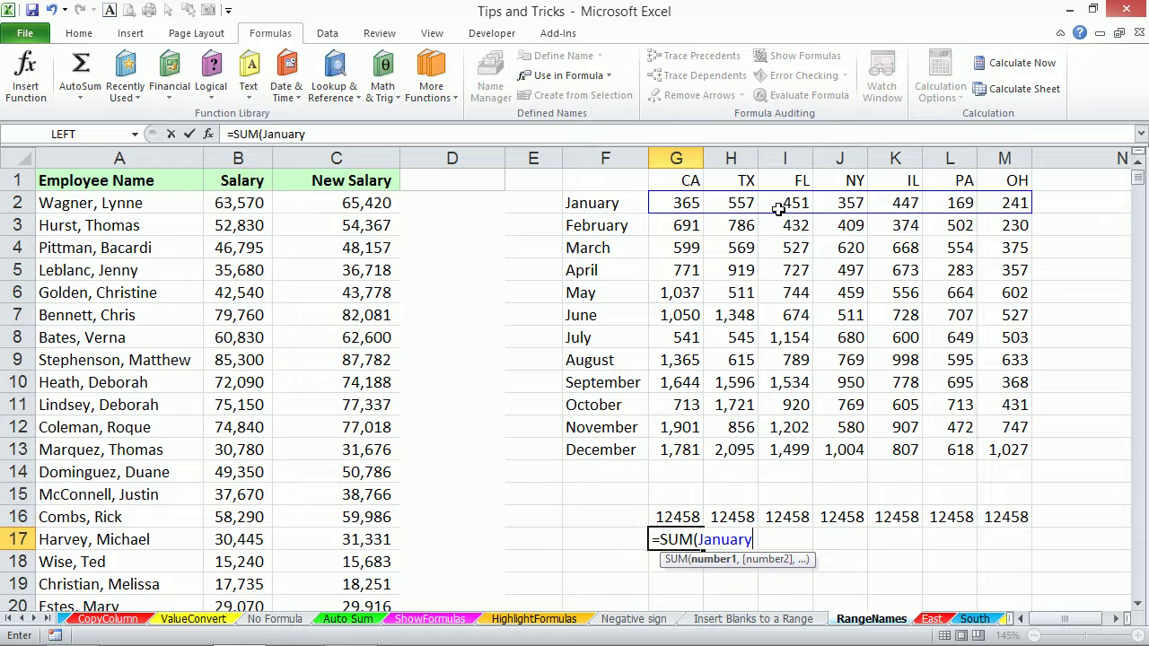
{"action": "key", "text": "Return"}
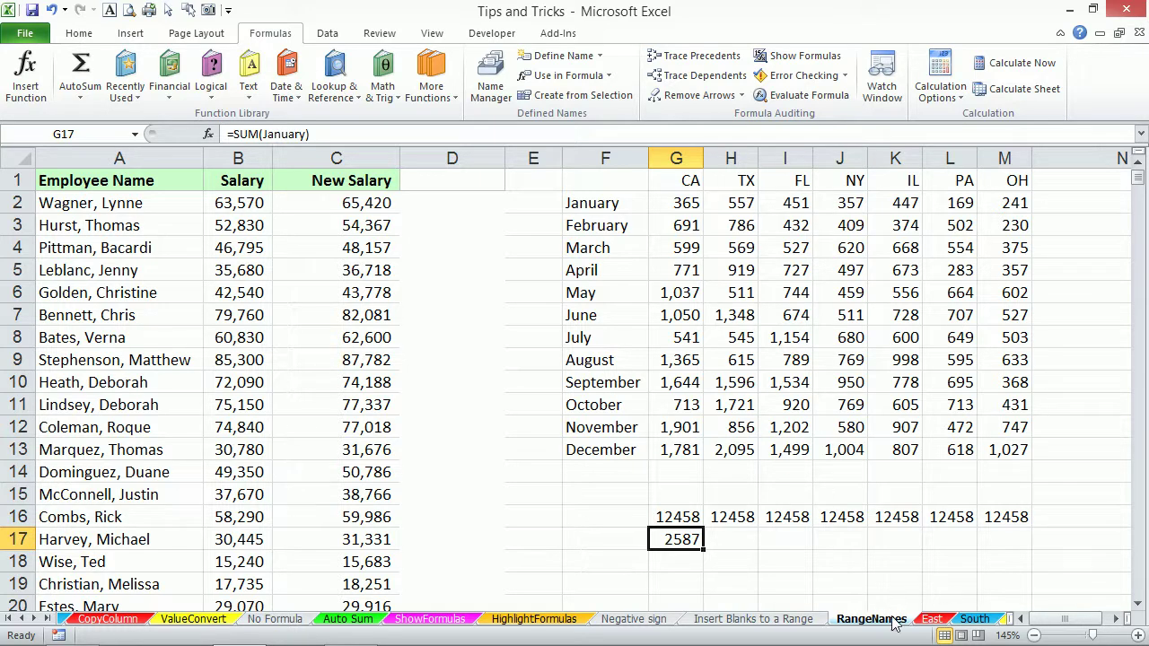
{"action": "right_click", "coordinate": [893, 619]}
Insert a new worksheet and enter =SUM(CA) in its A1, returning 12458.
{"action": "left_click", "coordinate": [49, 619]}
{"action": "left_click", "coordinate": [48, 619]}
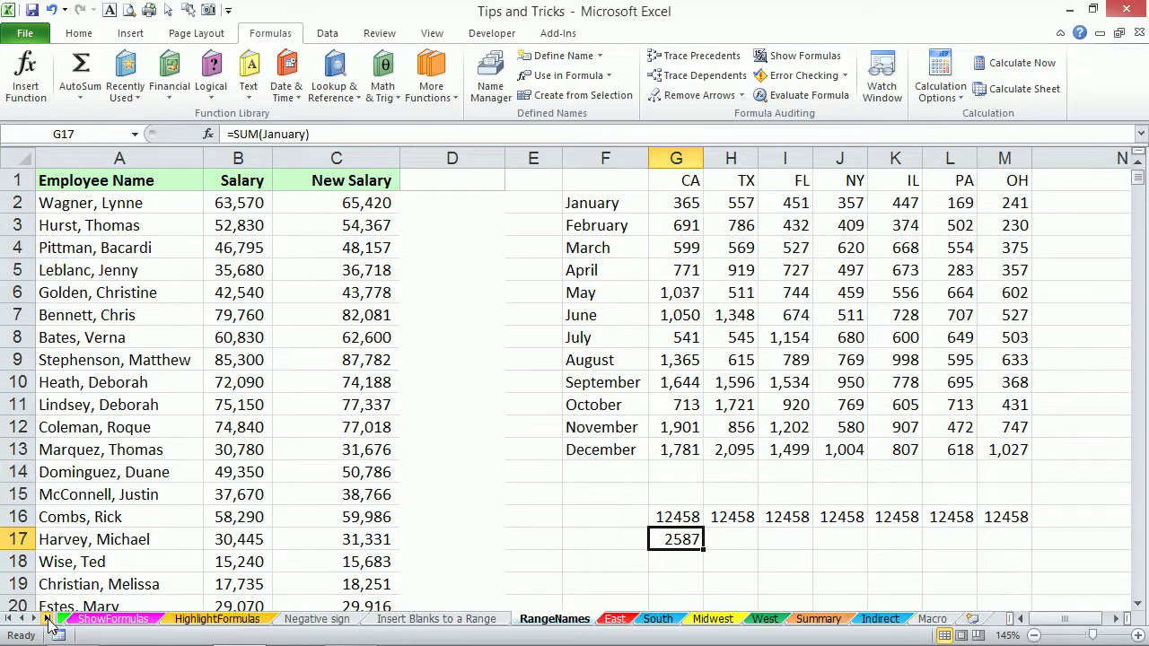
{"action": "left_click", "coordinate": [972, 621]}
{"action": "type", "text": "="}
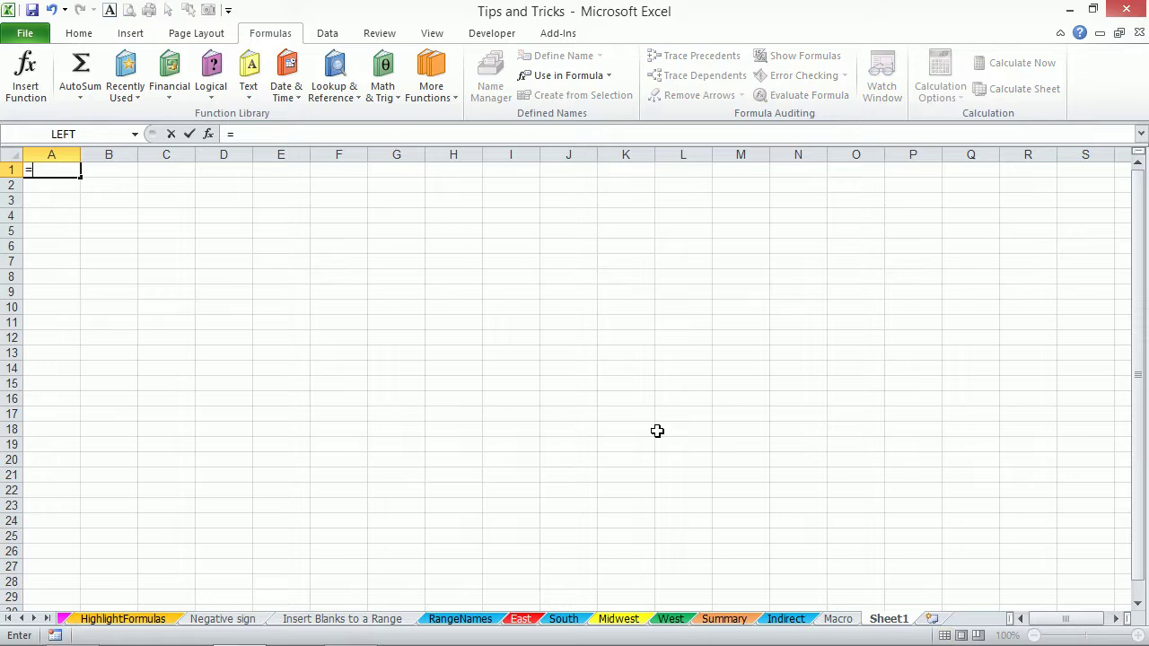
{"action": "type", "text": "sum"}
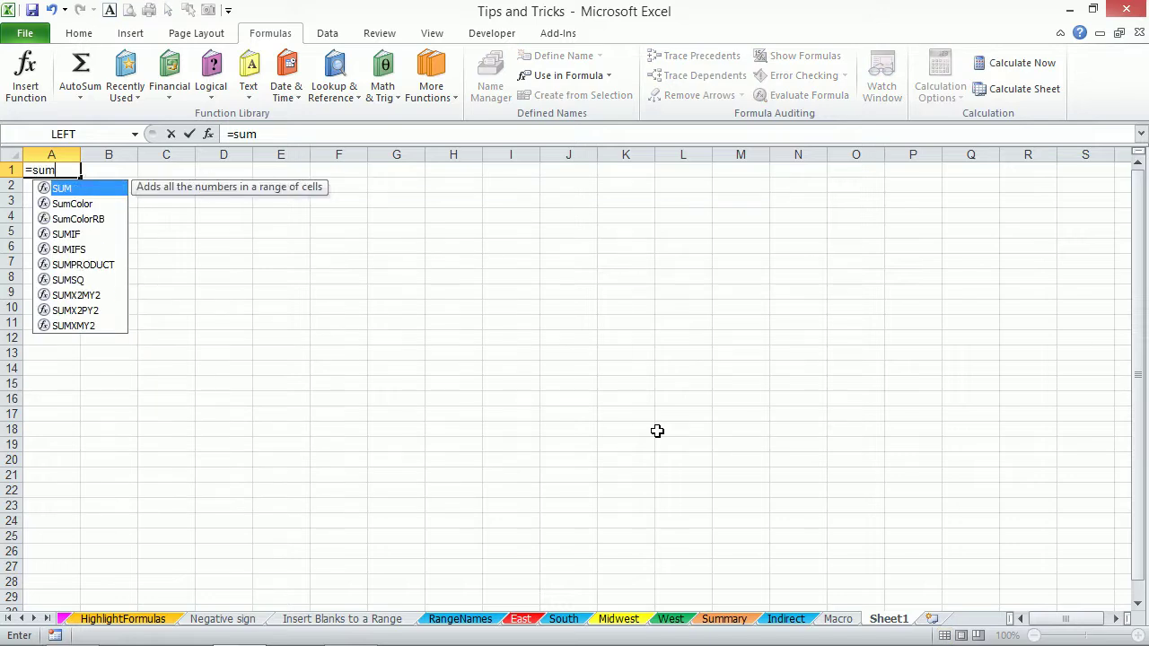
{"action": "key", "text": "Tab"}
{"action": "type", "text": "CA"}
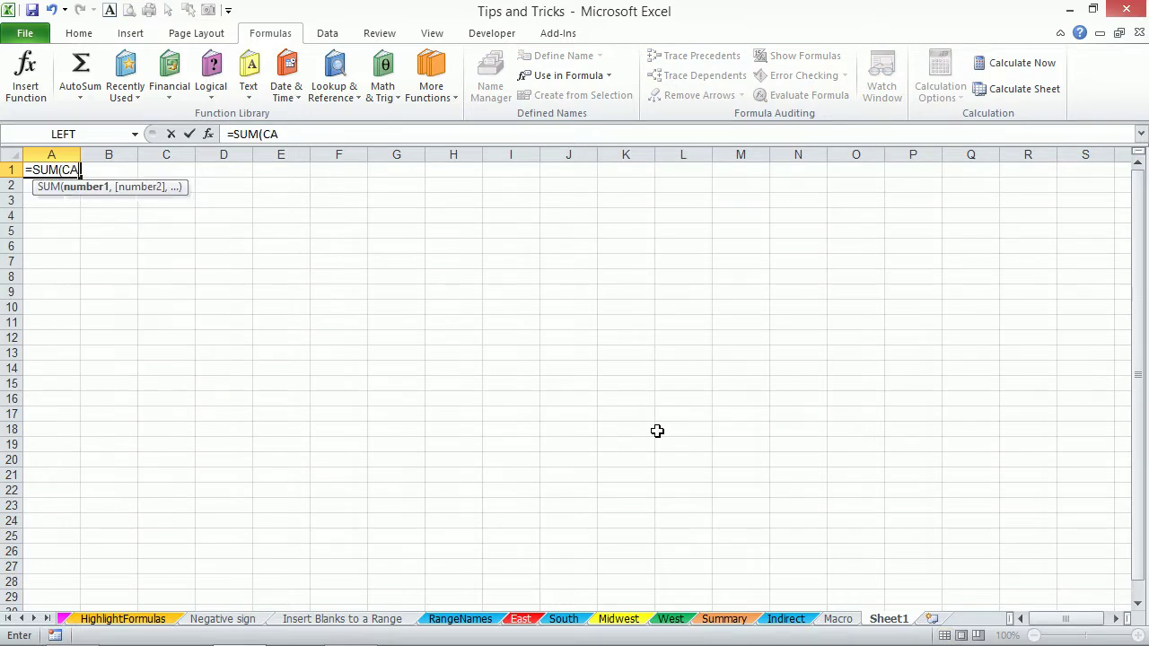
{"action": "key", "text": "Return"}
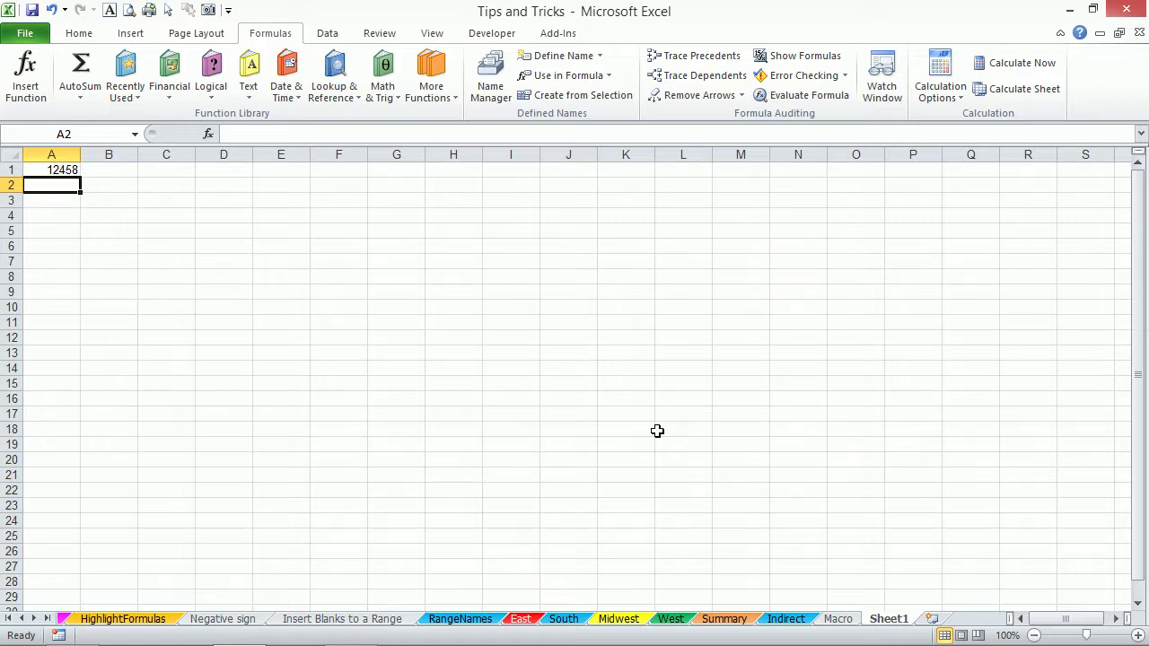
{"action": "left_click", "coordinate": [495, 76]}
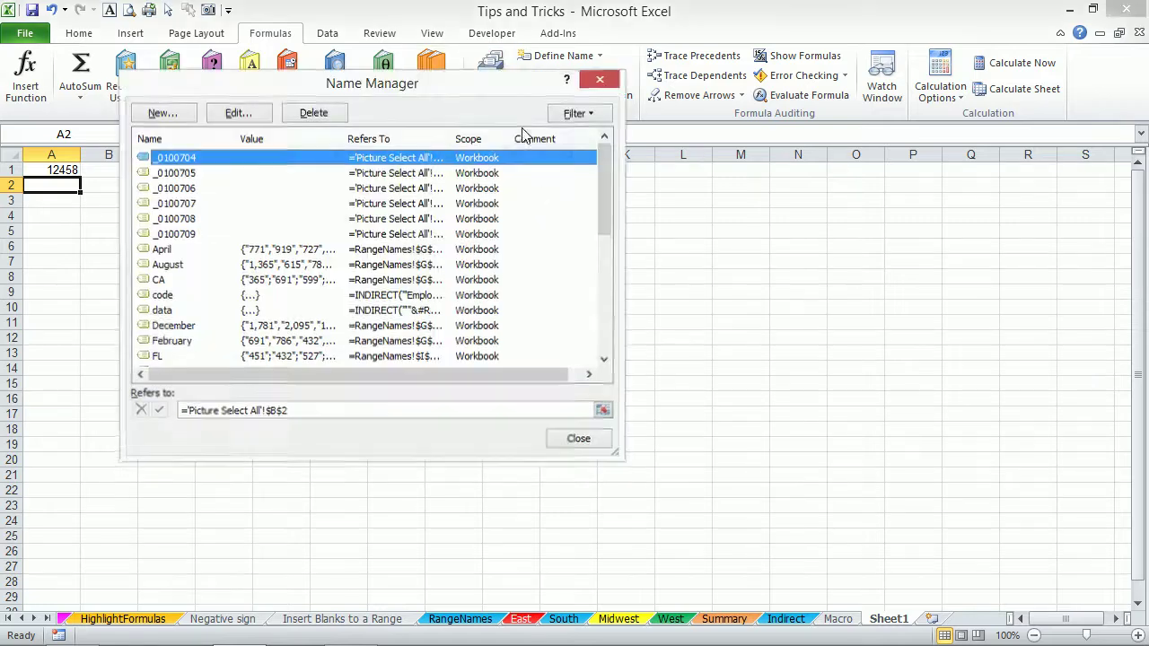
{"action": "left_click", "coordinate": [165, 281]}
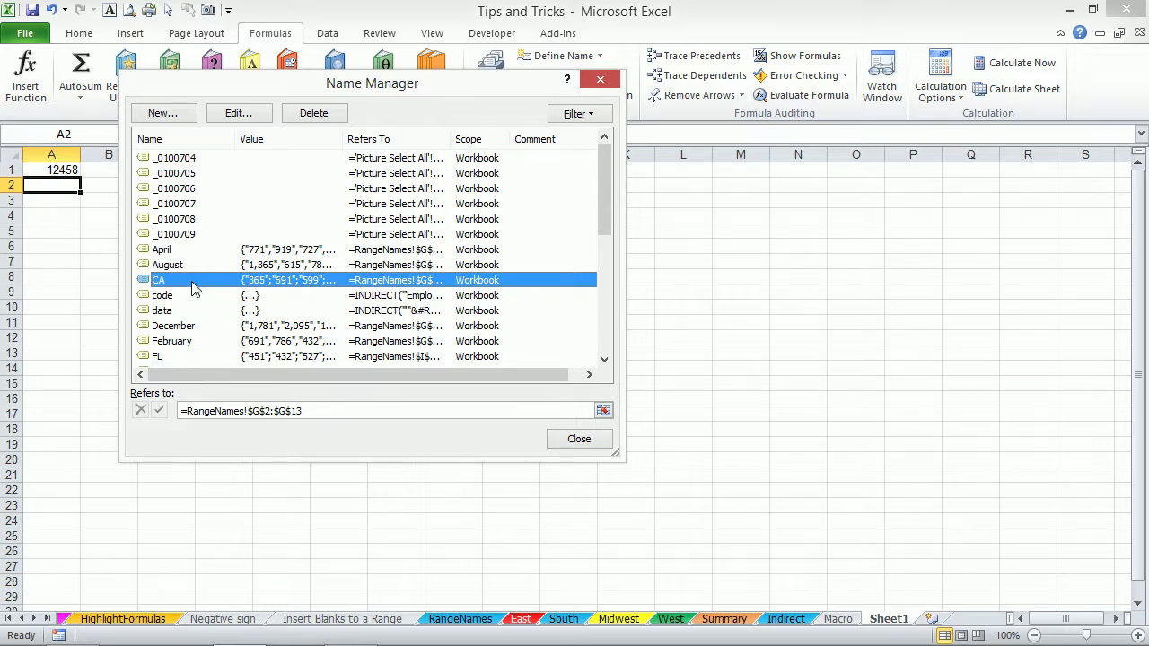
{"action": "left_click", "coordinate": [576, 440]}
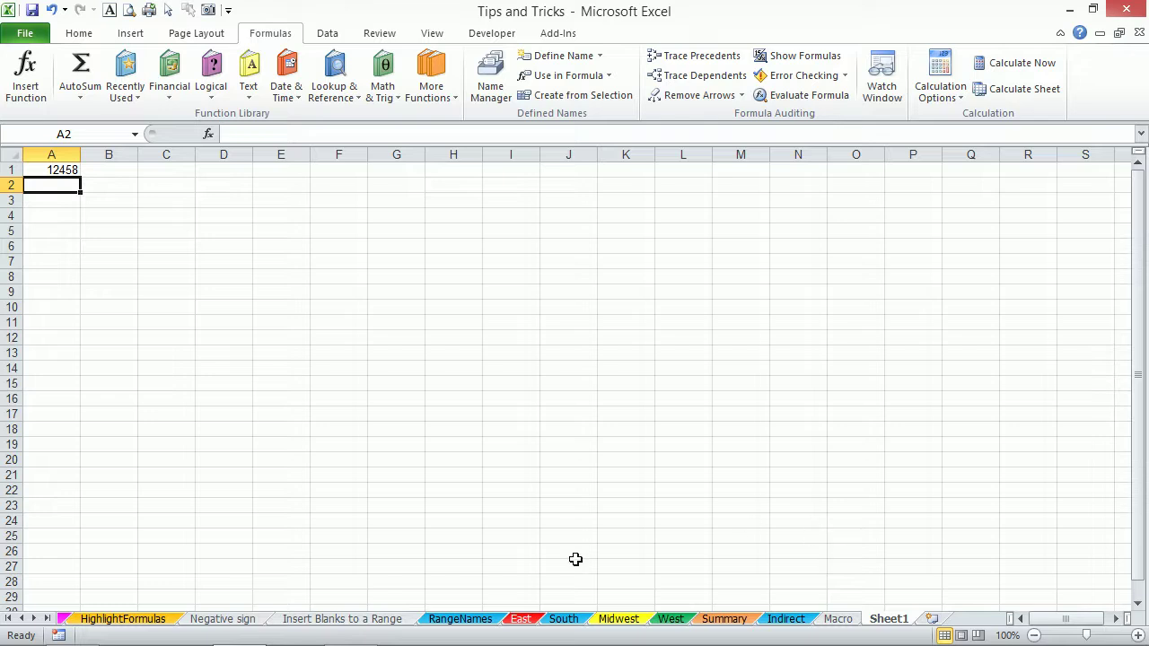
{"action": "left_click", "coordinate": [451, 620]}
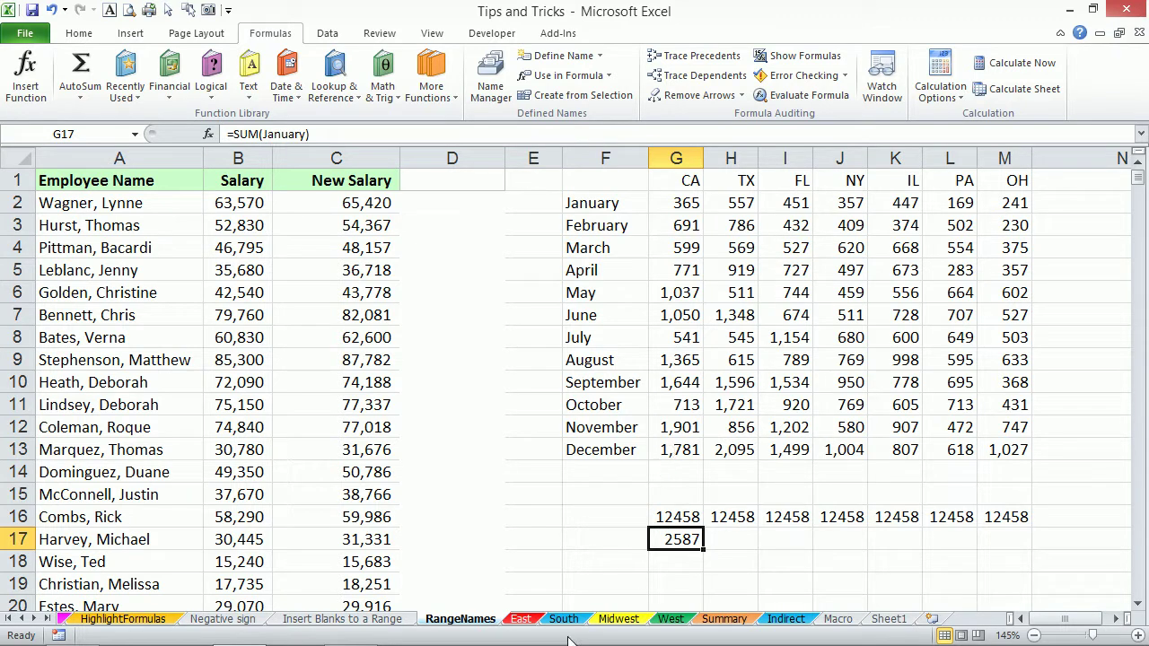
{"action": "left_click", "coordinate": [522, 619]}
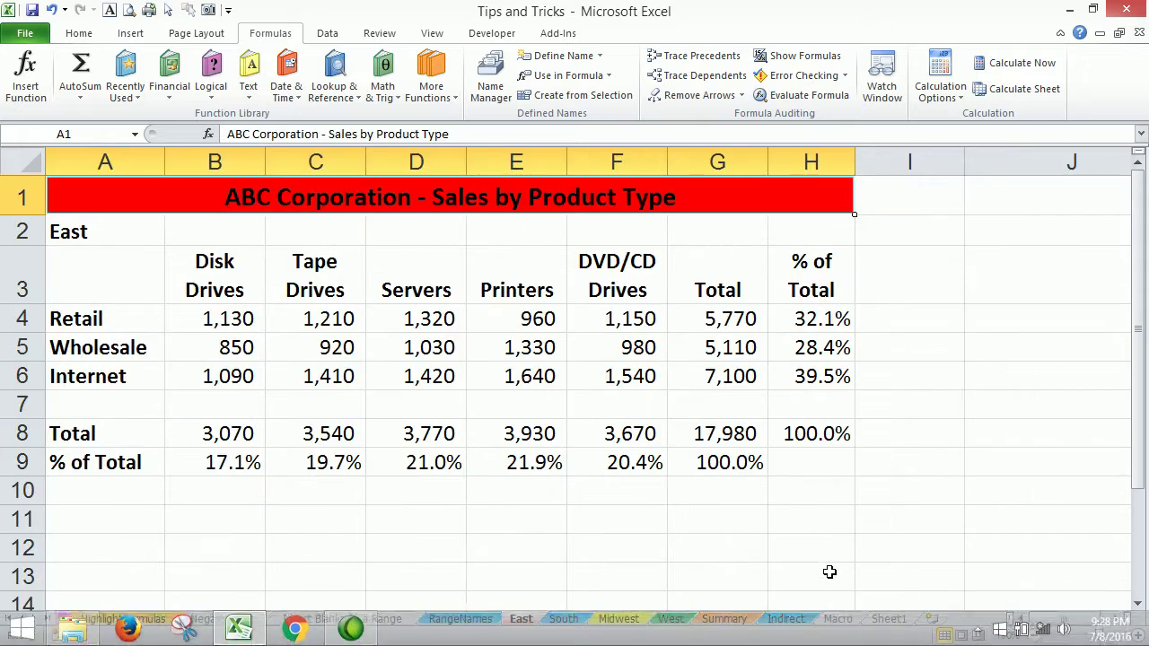
{"action": "left_click", "coordinate": [562, 619]}
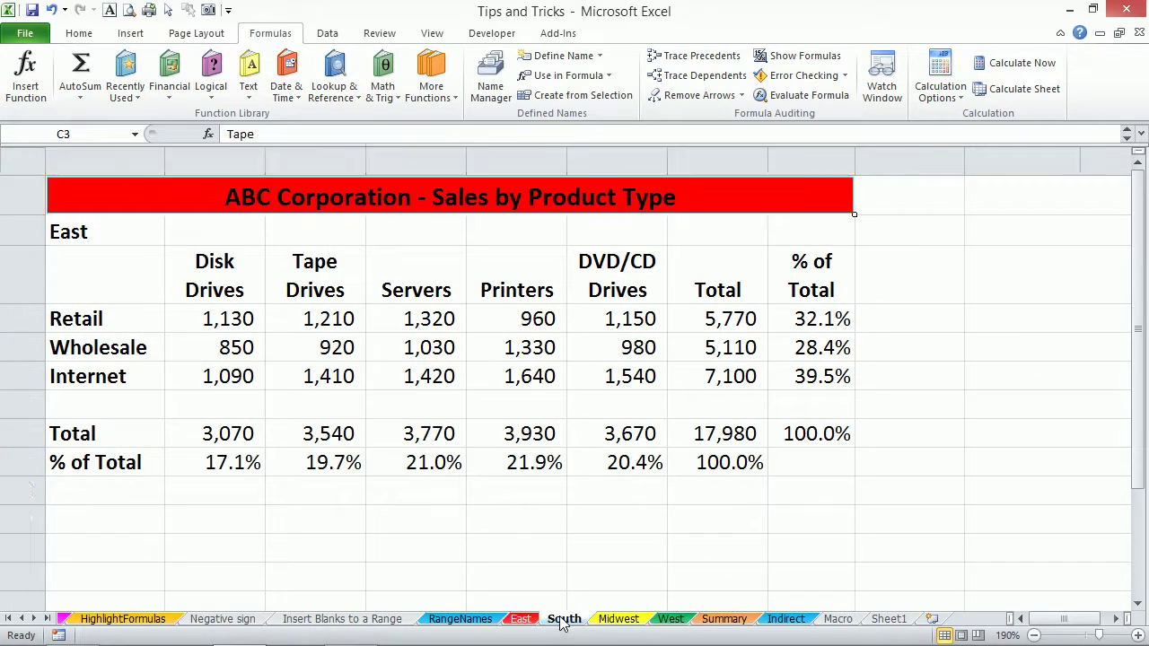
{"action": "left_click", "coordinate": [621, 620]}
{"action": "left_click", "coordinate": [670, 619]}
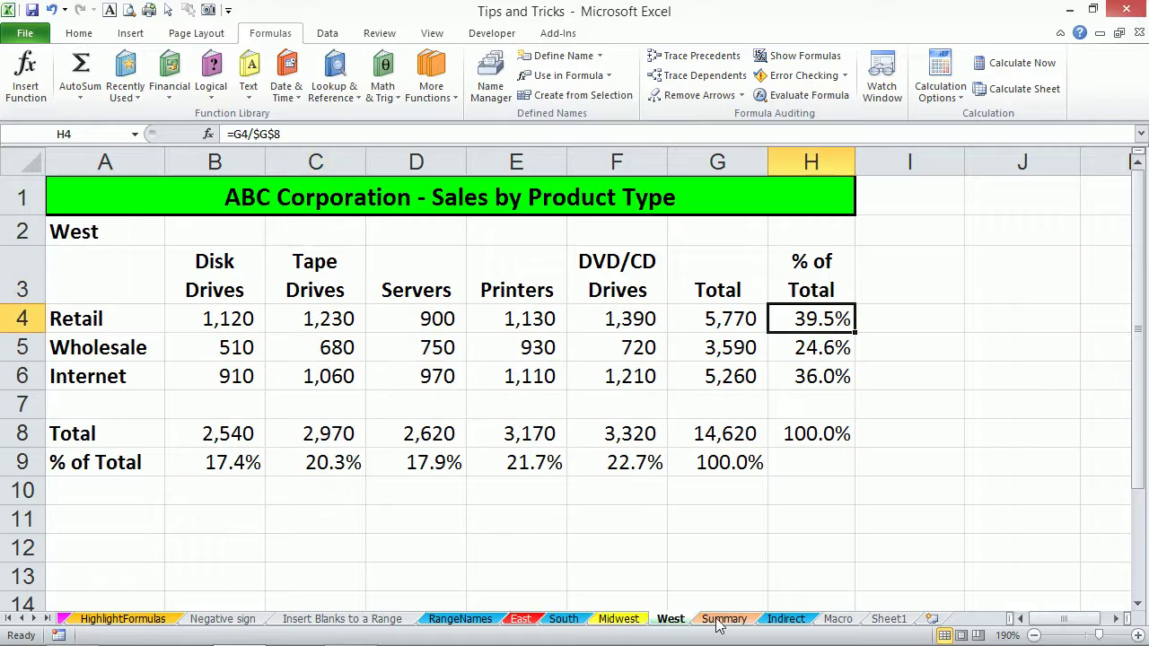
{"action": "left_click", "coordinate": [721, 619]}
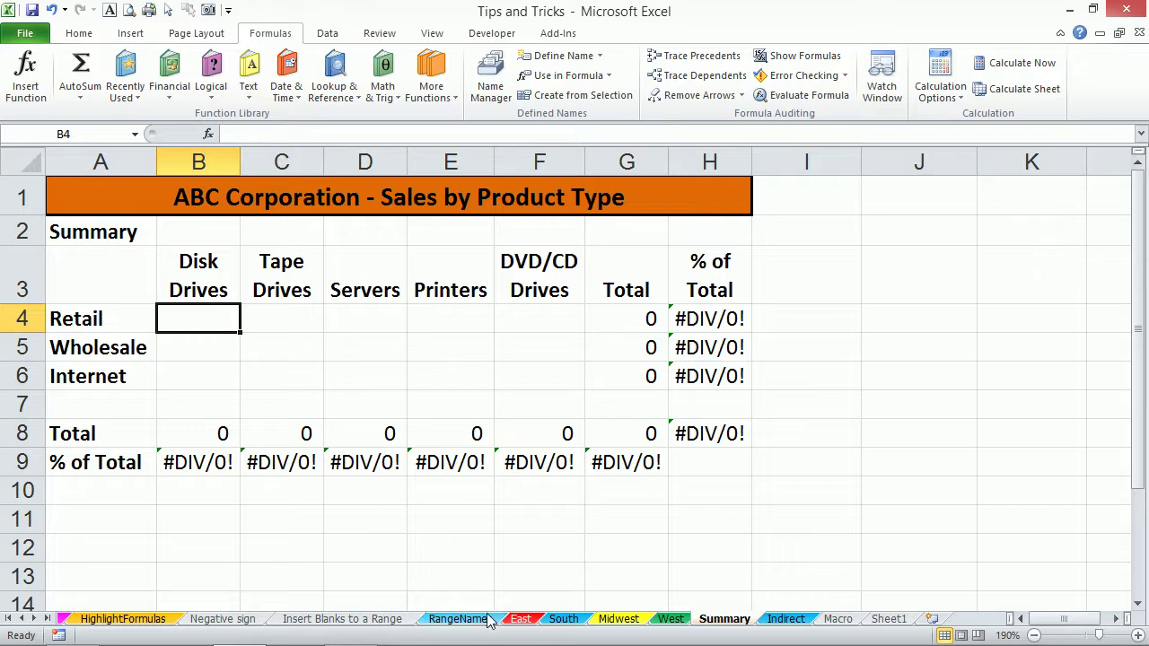
{"action": "left_click", "coordinate": [522, 621]}
{"action": "left_click", "coordinate": [563, 621]}
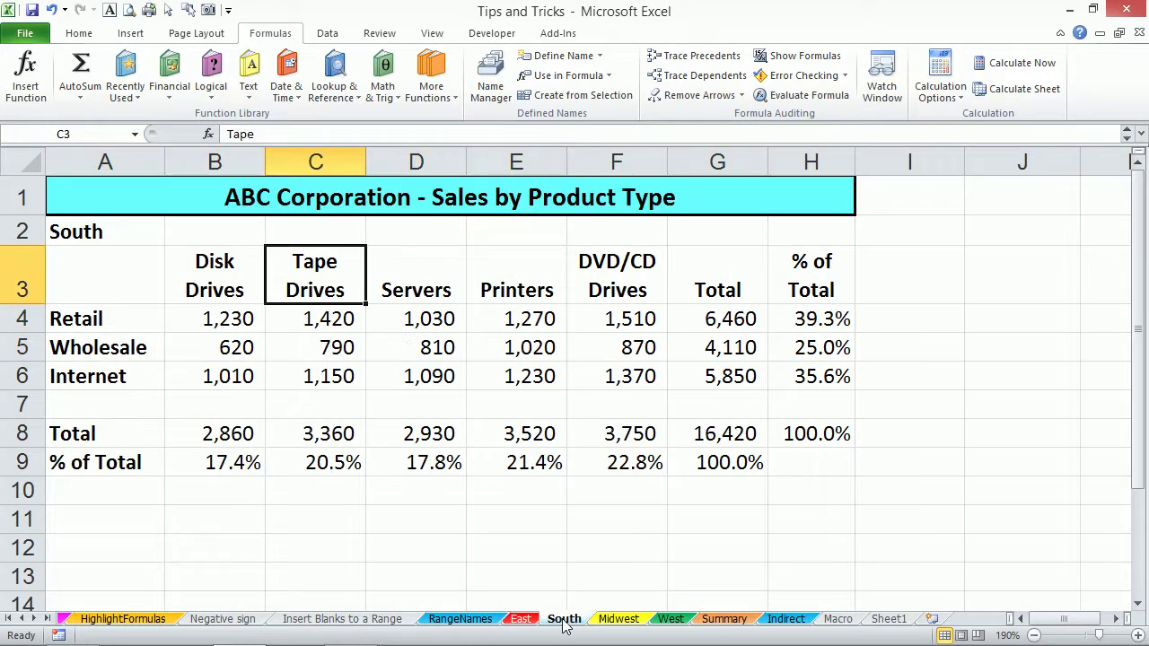
{"action": "left_click", "coordinate": [611, 621]}
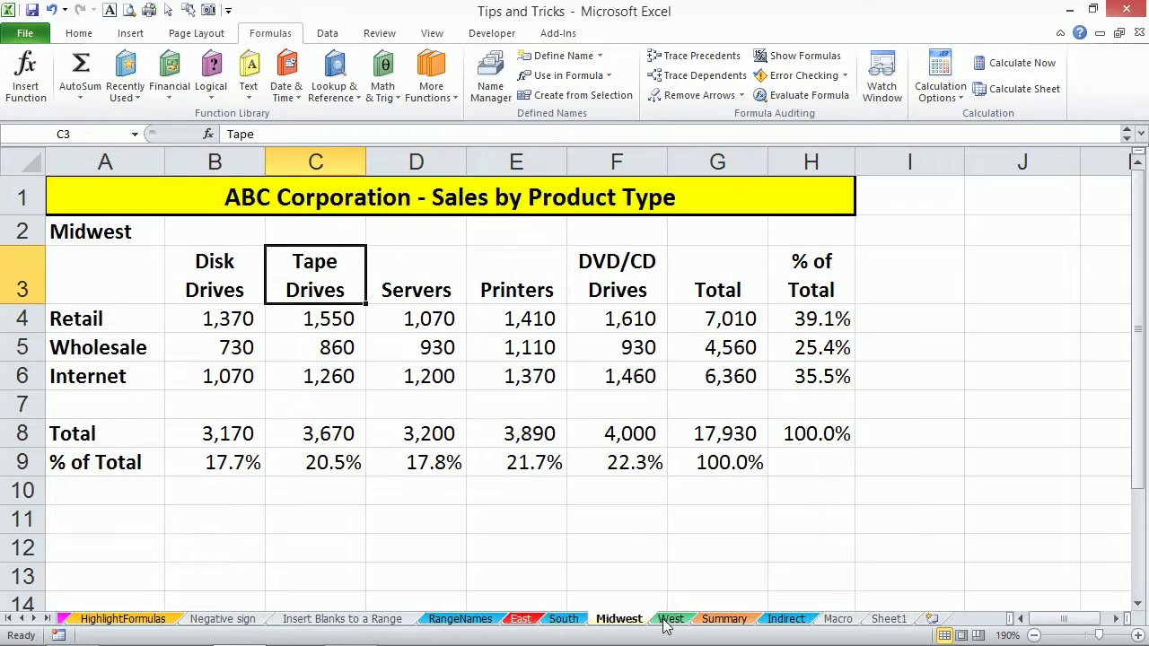
{"action": "left_click", "coordinate": [666, 621]}
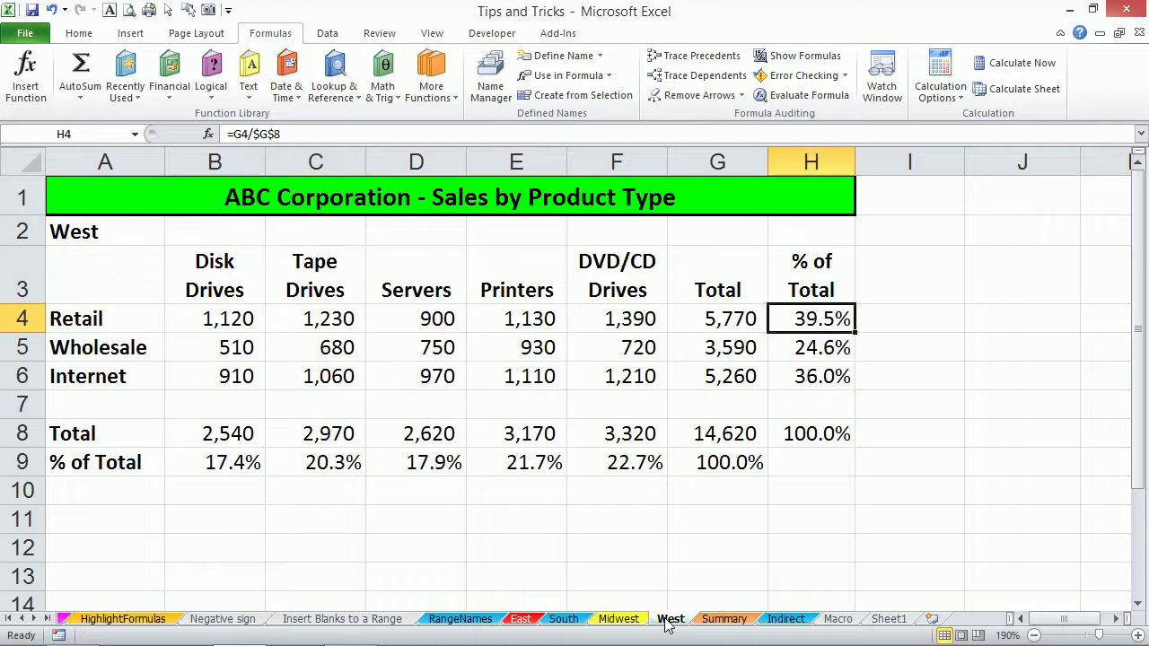
{"action": "left_click", "coordinate": [726, 621]}
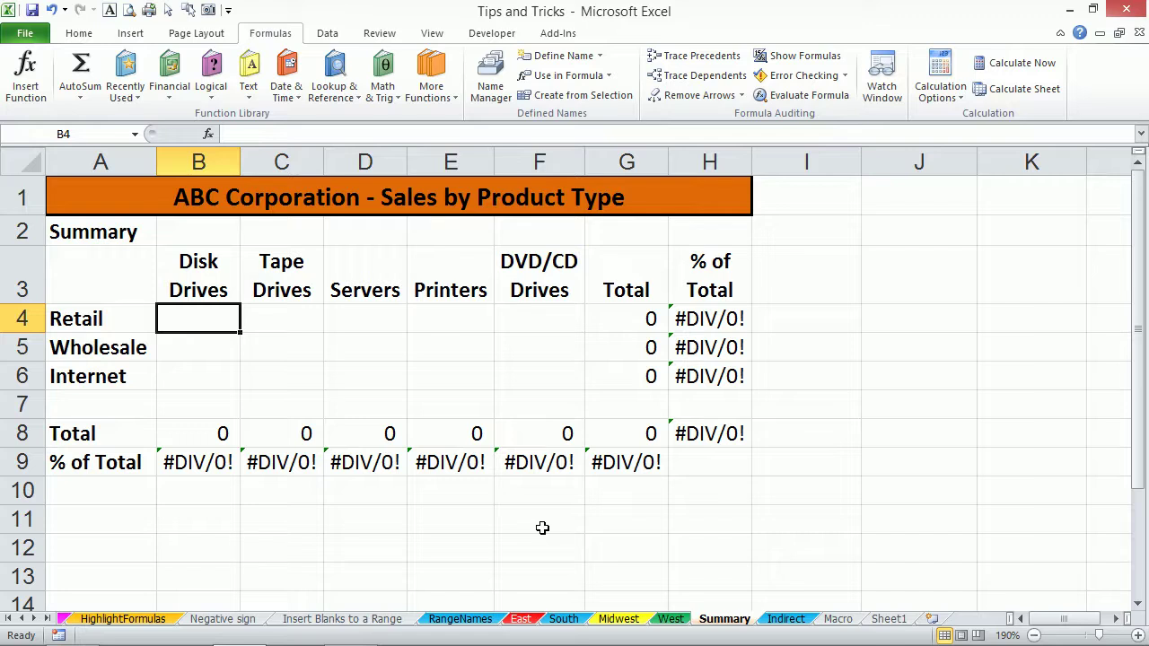
Enter =East!B4+South!B4+Midwest!B4+West!B4 in Summary B4 and fill it through F6.
{"action": "type", "text": "="}
{"action": "left_click", "coordinate": [519, 619]}
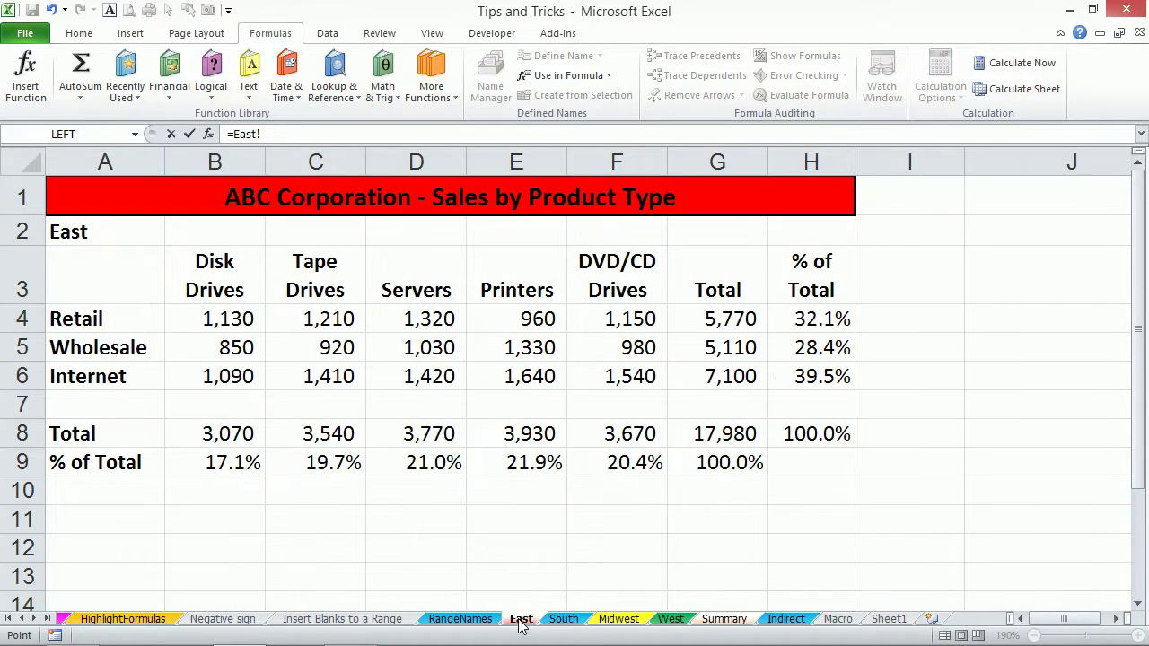
{"action": "left_click", "coordinate": [218, 320]}
{"action": "type", "text": "+"}
{"action": "left_click", "coordinate": [564, 619]}
{"action": "left_click", "coordinate": [228, 319]}
{"action": "type", "text": "+"}
{"action": "left_click", "coordinate": [619, 619]}
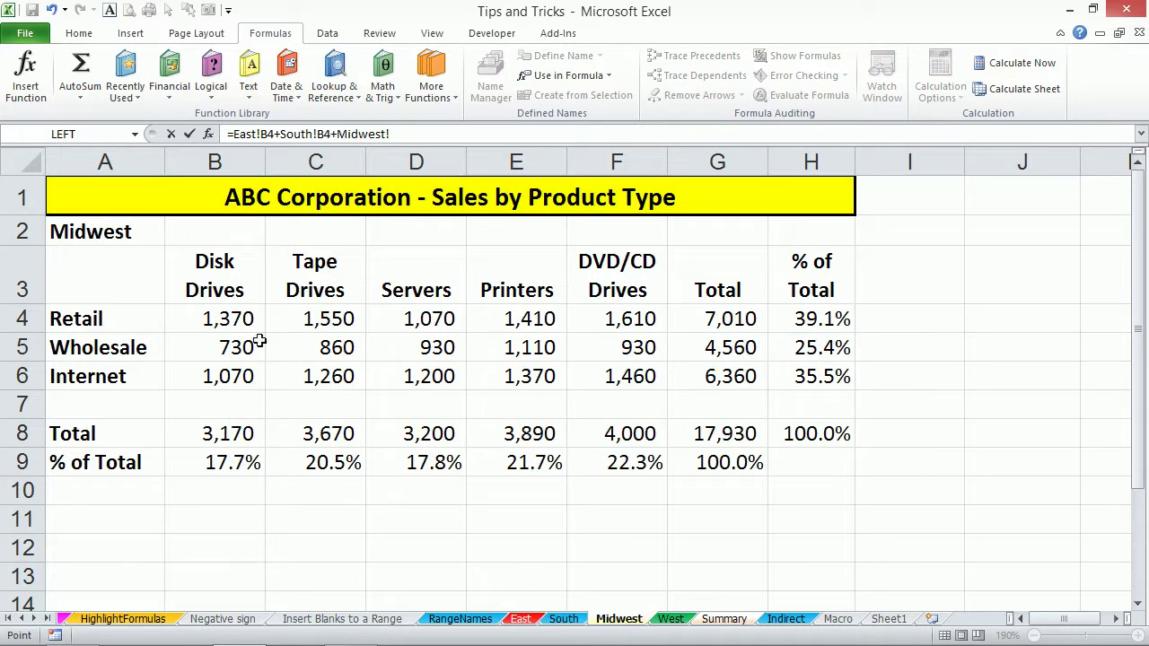
{"action": "left_click", "coordinate": [227, 320]}
{"action": "type", "text": "+"}
{"action": "left_click", "coordinate": [670, 619]}
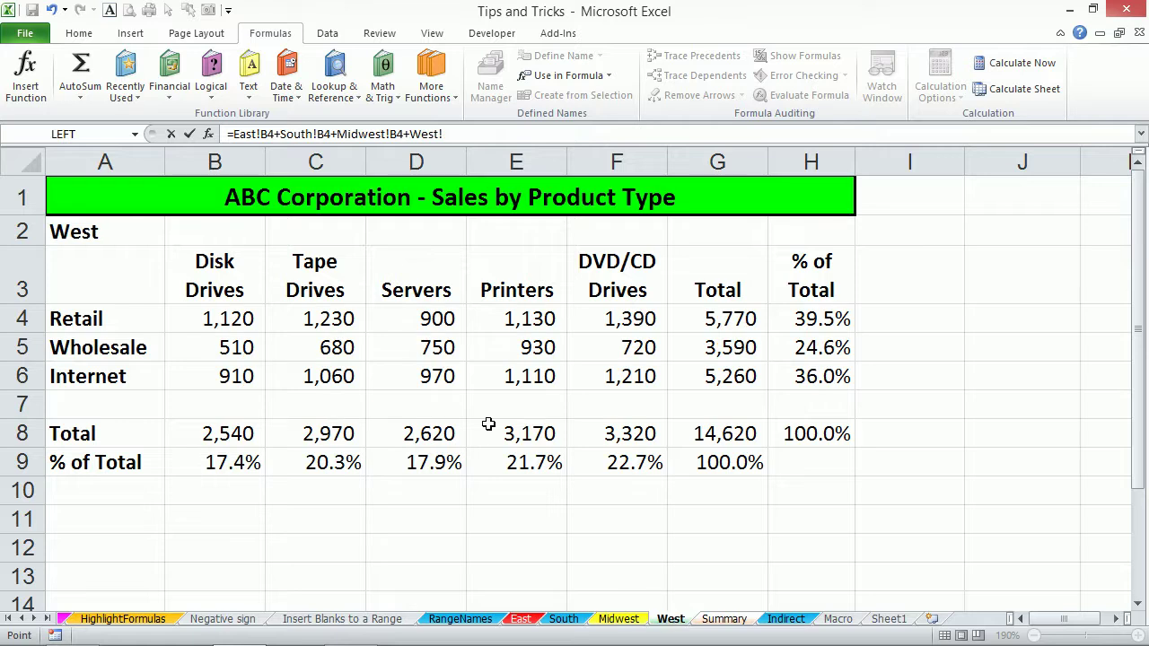
{"action": "left_click", "coordinate": [223, 318]}
{"action": "key", "text": "Return"}
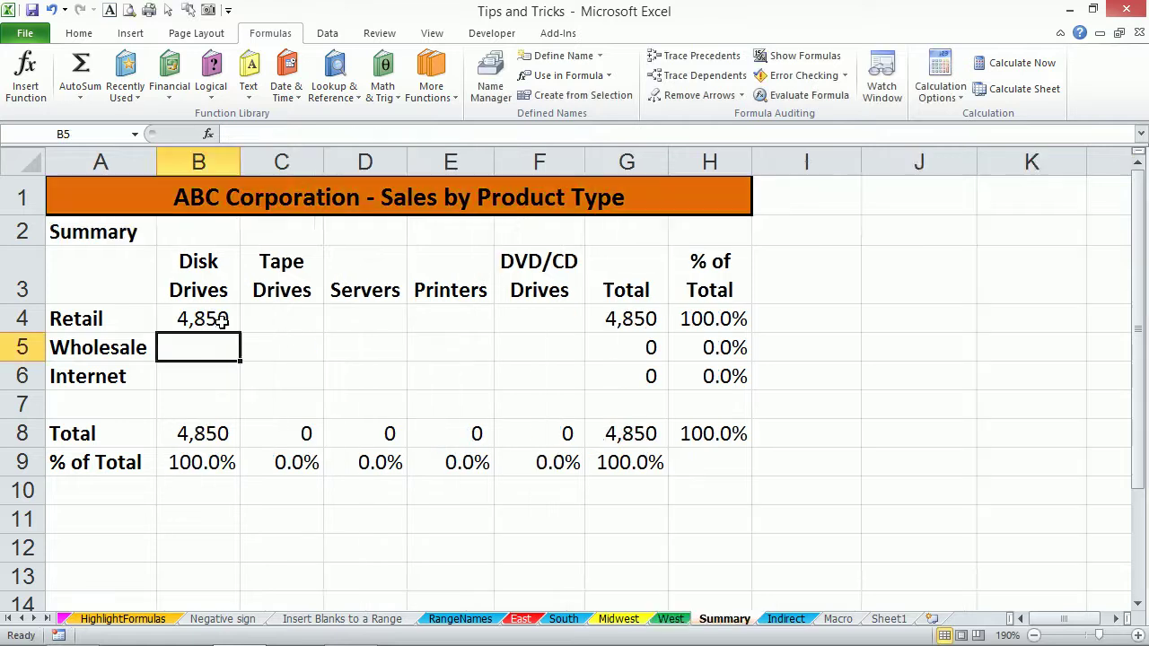
{"action": "left_click", "coordinate": [220, 320]}
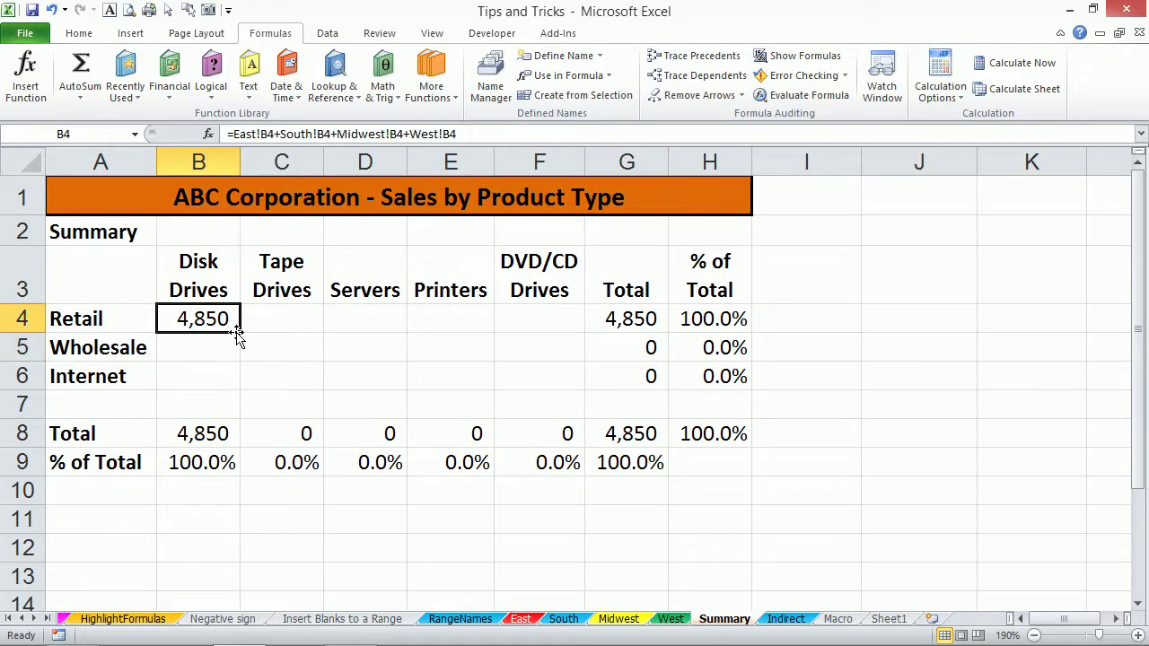
{"action": "left_click_drag", "start_coordinate": [238, 333], "coordinate": [578, 392]}
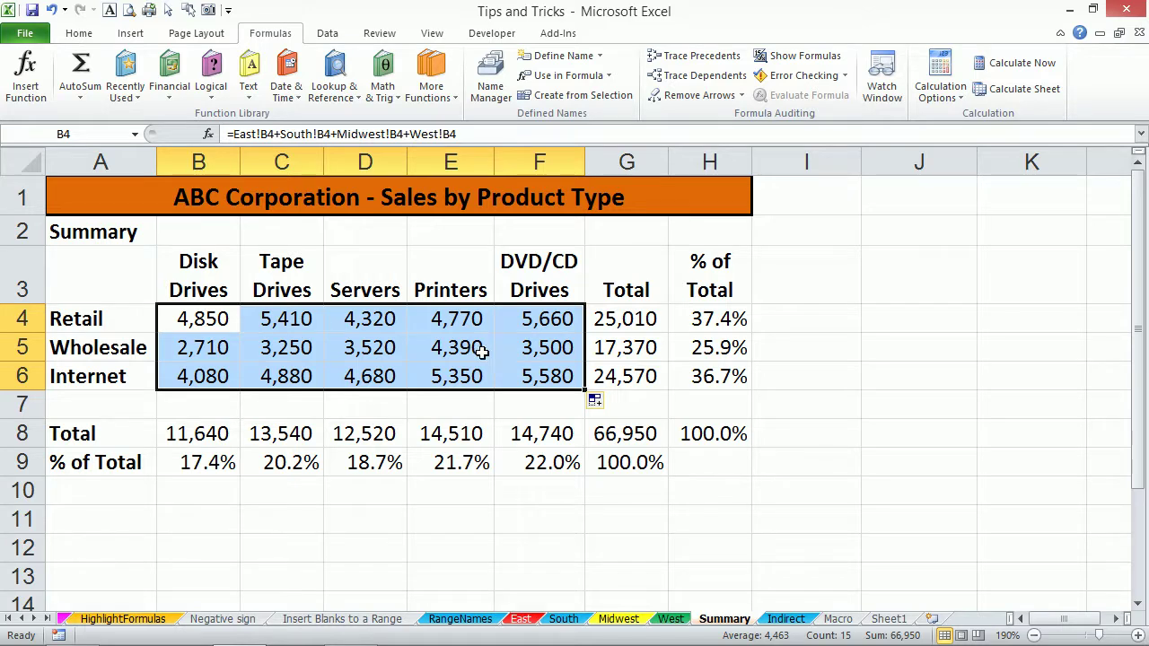
Copy the South sheet as South (2) and add 'South (2)'!B4 to Summary's B4 total.
{"action": "left_click", "coordinate": [572, 621]}
{"action": "left_click_drag", "start_coordinate": [576, 625], "coordinate": [603, 619]}
{"action": "left_click", "coordinate": [793, 619]}
{"action": "left_click", "coordinate": [215, 323]}
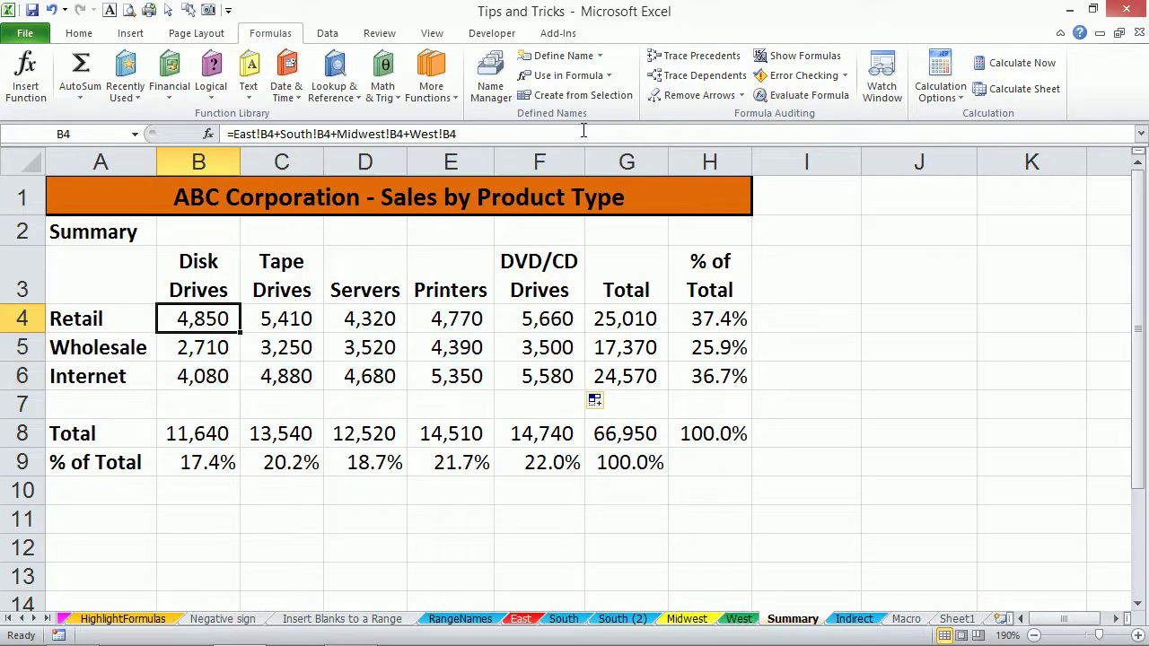
{"action": "left_click", "coordinate": [555, 135]}
{"action": "type", "text": "+"}
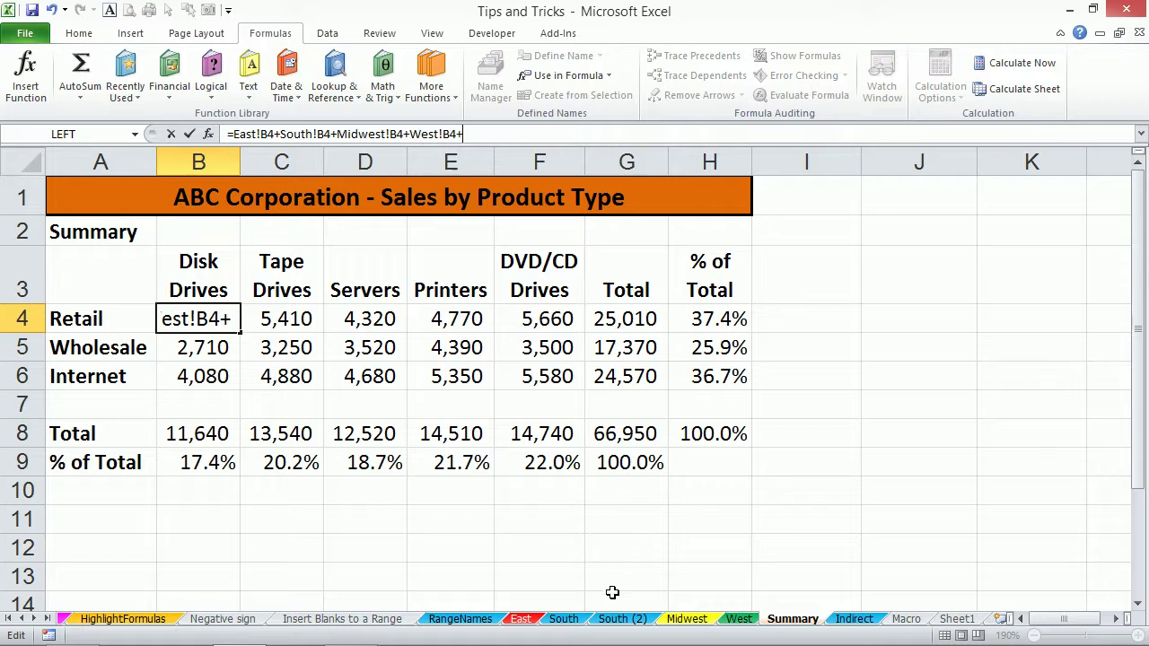
{"action": "left_click", "coordinate": [615, 620]}
{"action": "left_click", "coordinate": [231, 319]}
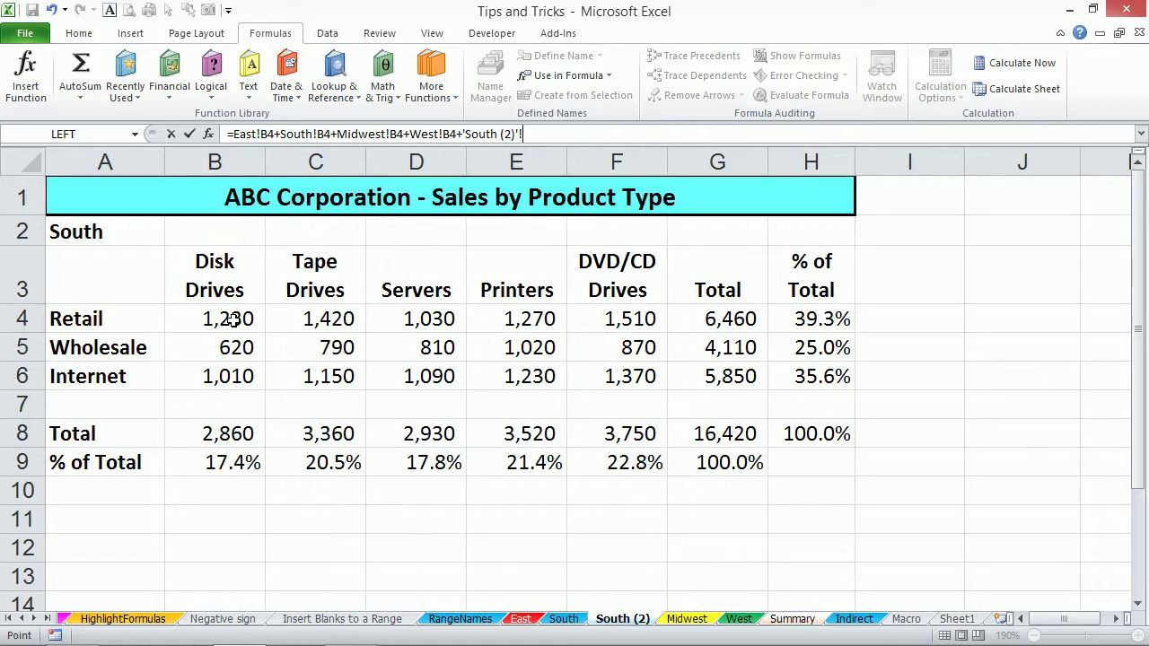
{"action": "key", "text": "Return"}
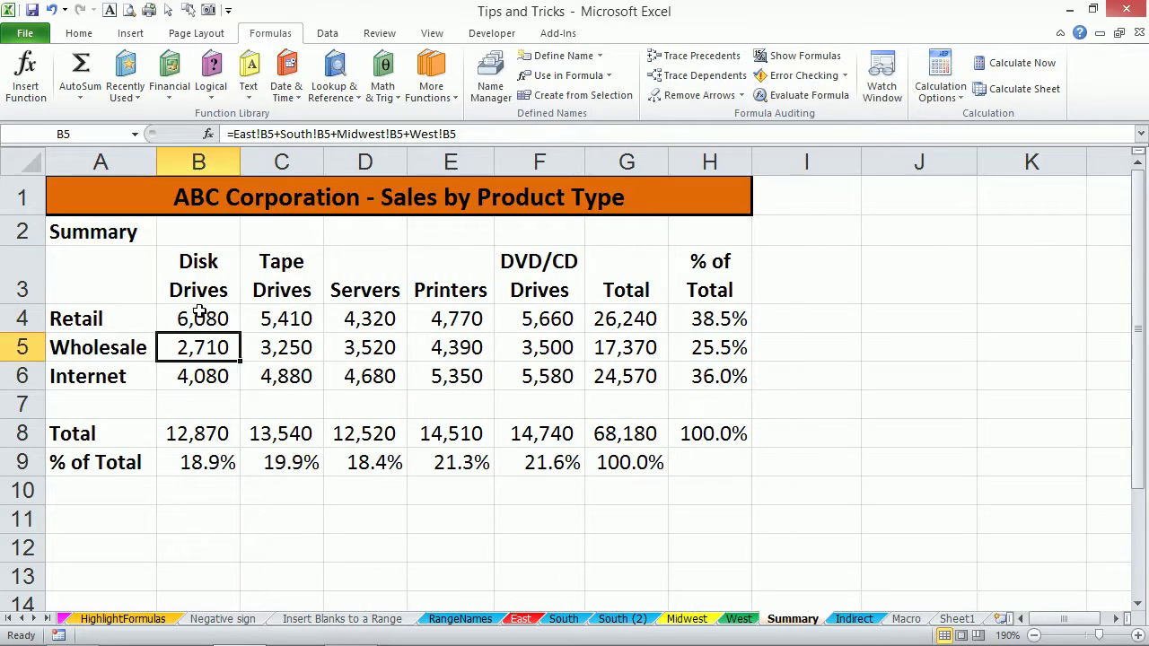
Fill the B4 formula across to F4, undo it, then clear B4:F6.
{"action": "left_click", "coordinate": [201, 313]}
{"action": "left_click_drag", "start_coordinate": [238, 332], "coordinate": [576, 378]}
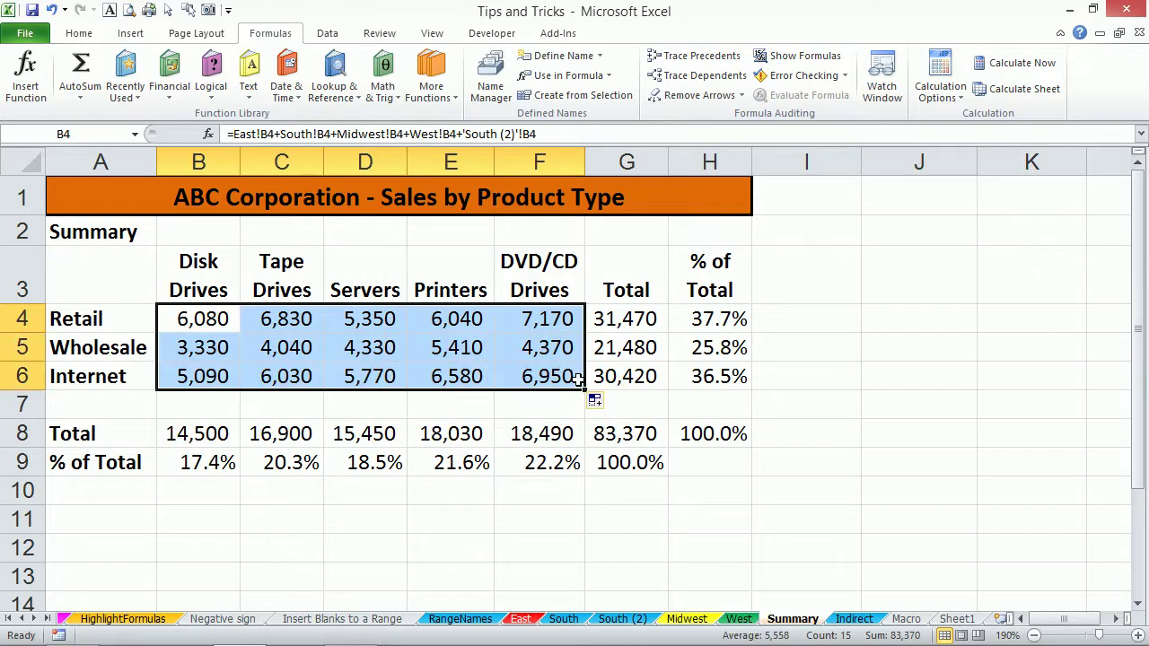
{"action": "key", "text": "ctrl+z"}
{"action": "key", "text": "ctrl+z"}
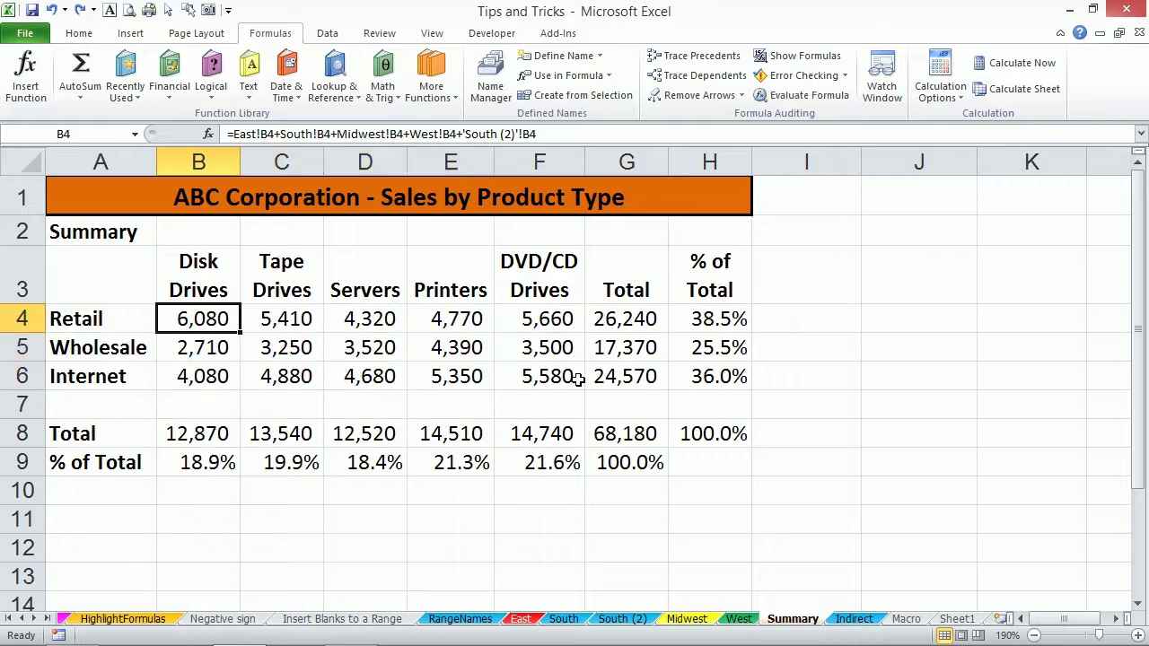
{"action": "left_click_drag", "start_coordinate": [216, 312], "coordinate": [525, 377]}
{"action": "key", "text": "Delete"}
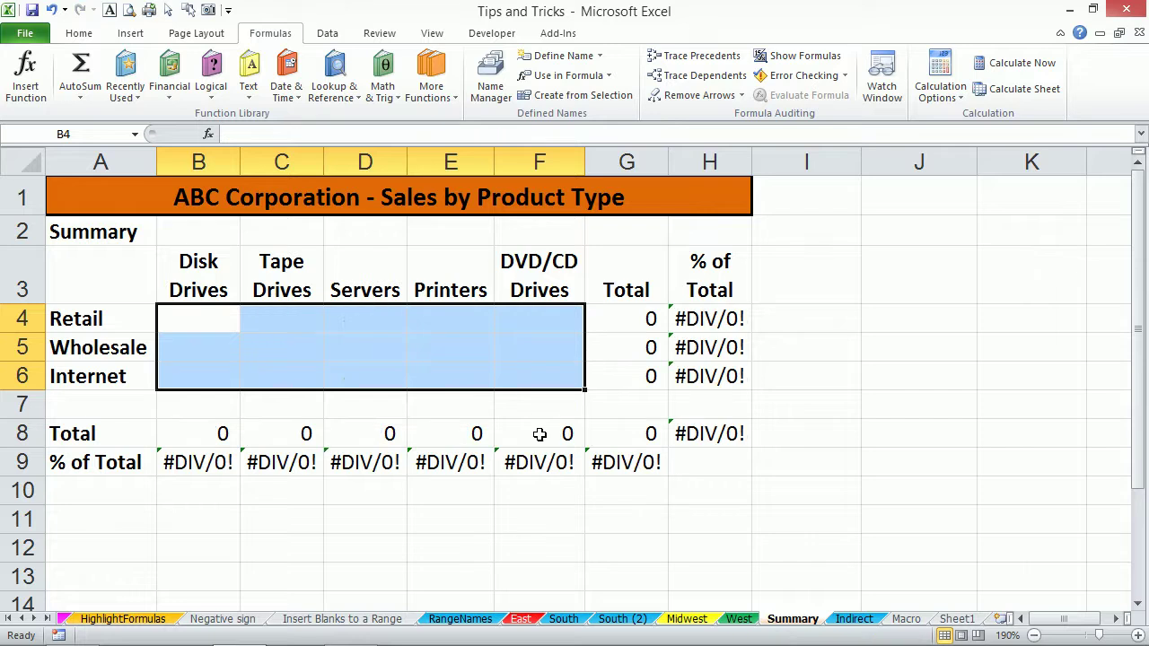
Delete the South (2) sheet.
{"action": "left_click", "coordinate": [639, 620]}
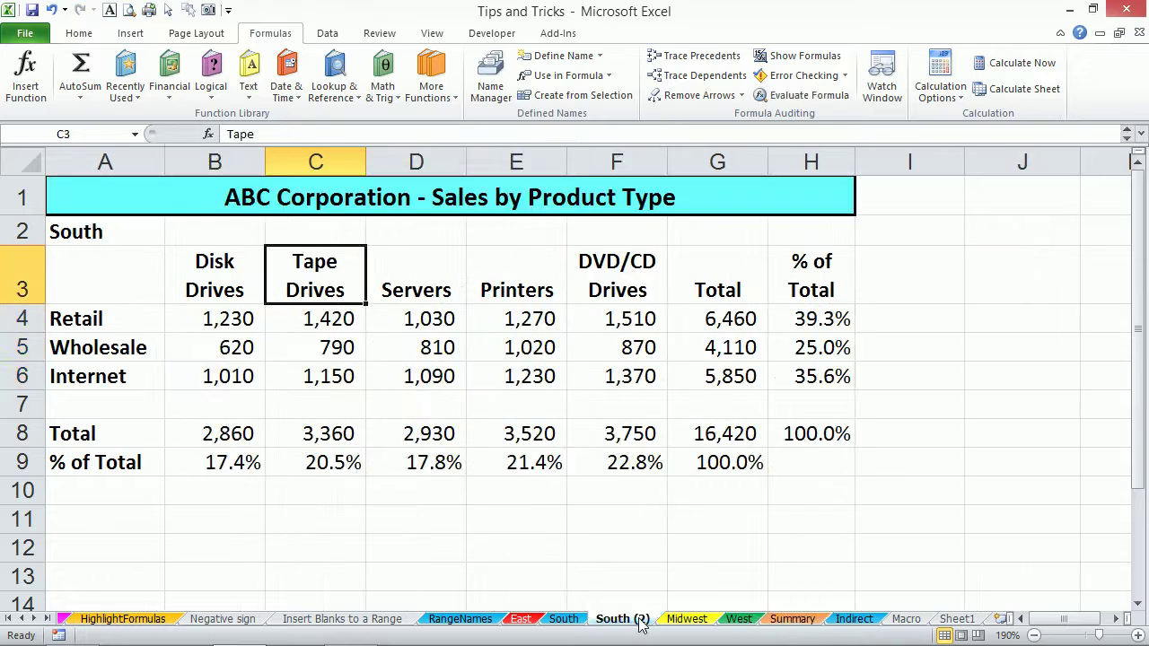
{"action": "right_click", "coordinate": [643, 621]}
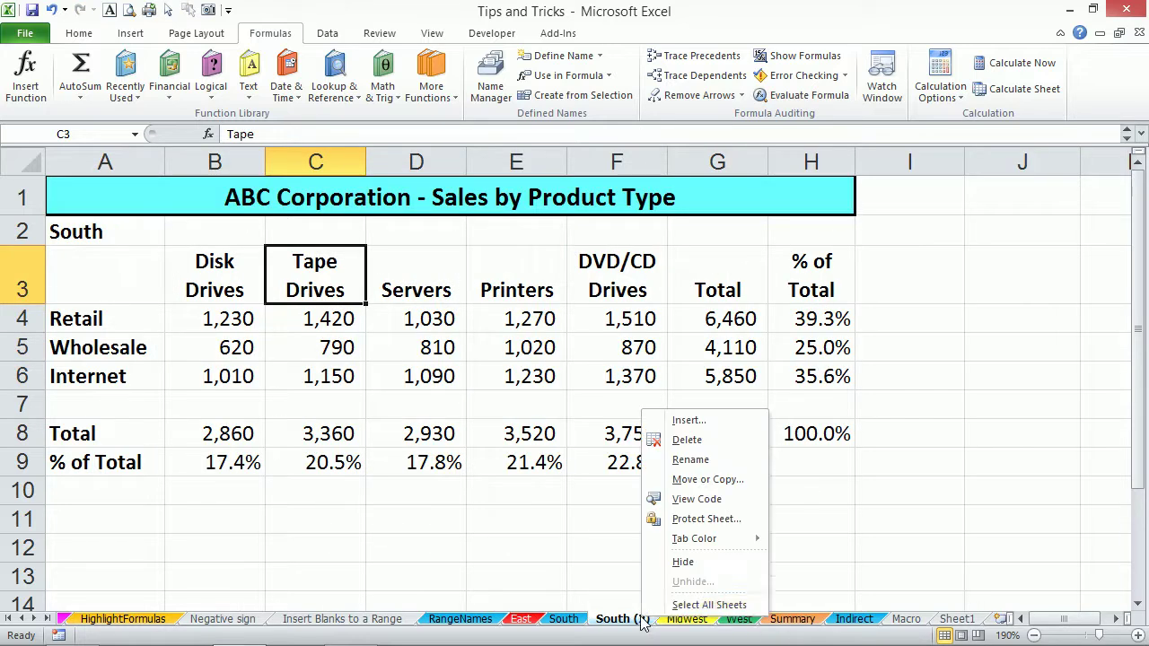
{"action": "left_click", "coordinate": [699, 440]}
{"action": "left_click", "coordinate": [541, 376]}
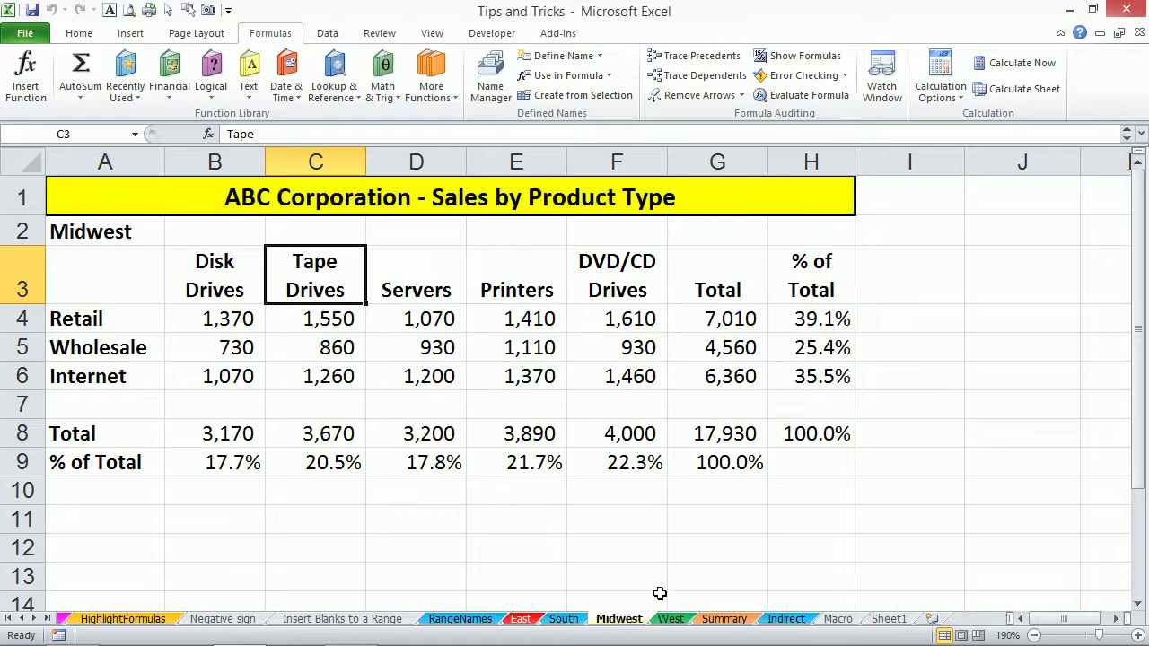
In Summary cell B4, begin a SUM formula referencing East!B4.
{"action": "left_click", "coordinate": [716, 621]}
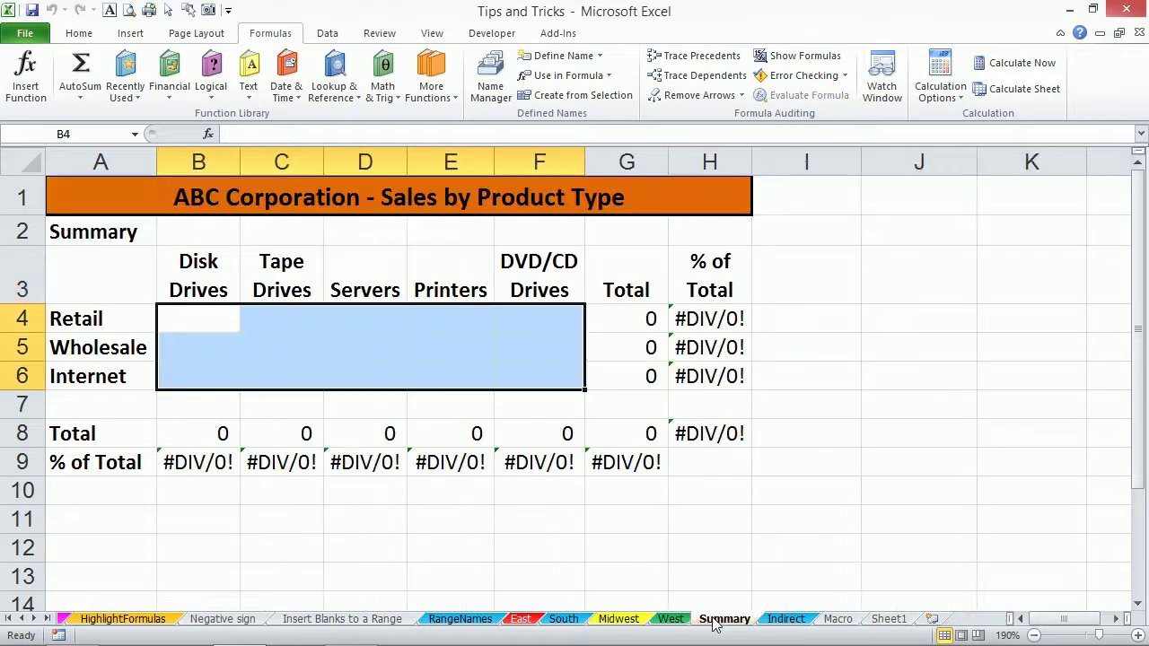
{"action": "left_click", "coordinate": [187, 316]}
{"action": "type", "text": "="}
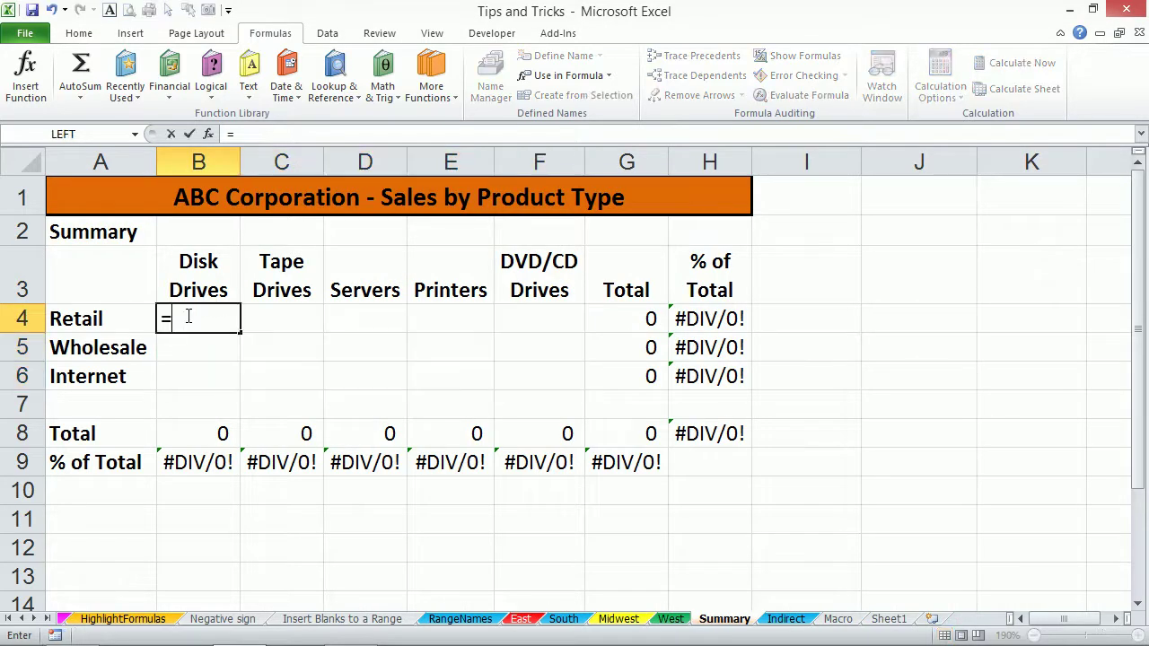
{"action": "type", "text": "sum"}
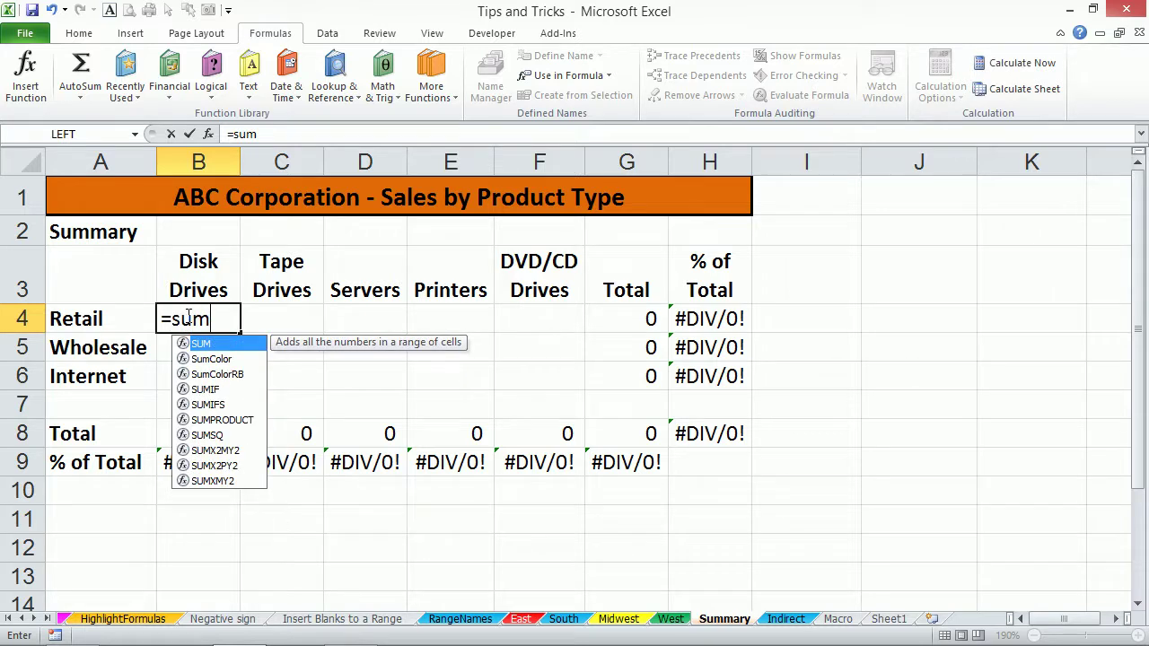
{"action": "key", "text": "Tab"}
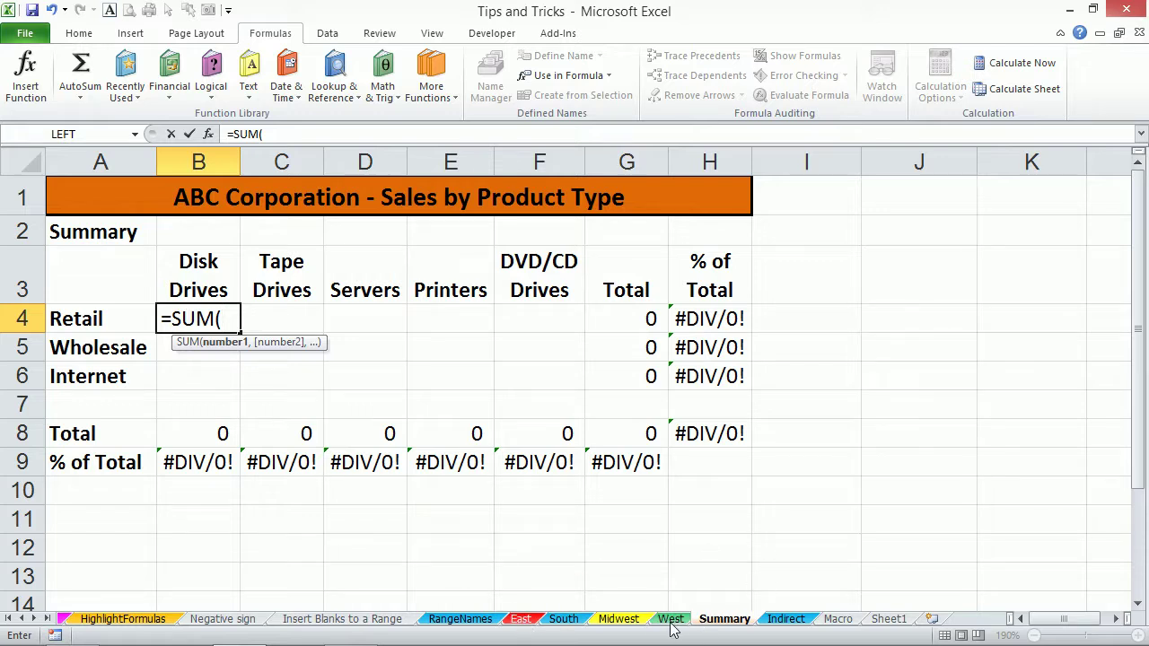
{"action": "left_click", "coordinate": [523, 619]}
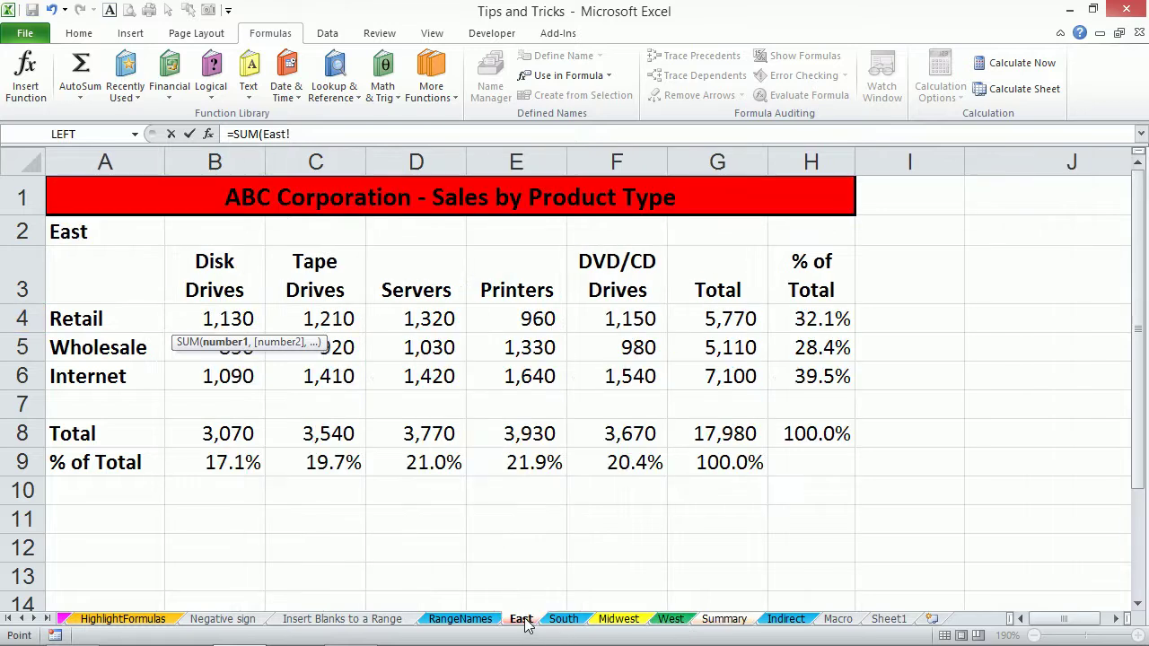
{"action": "left_click", "coordinate": [215, 317]}
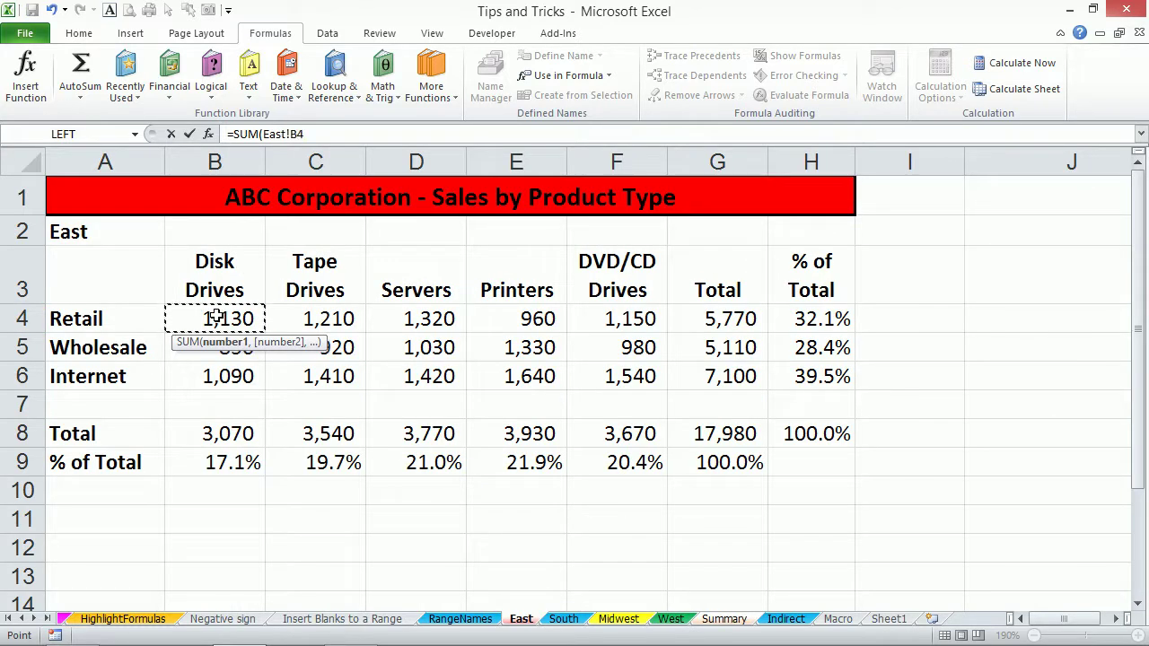
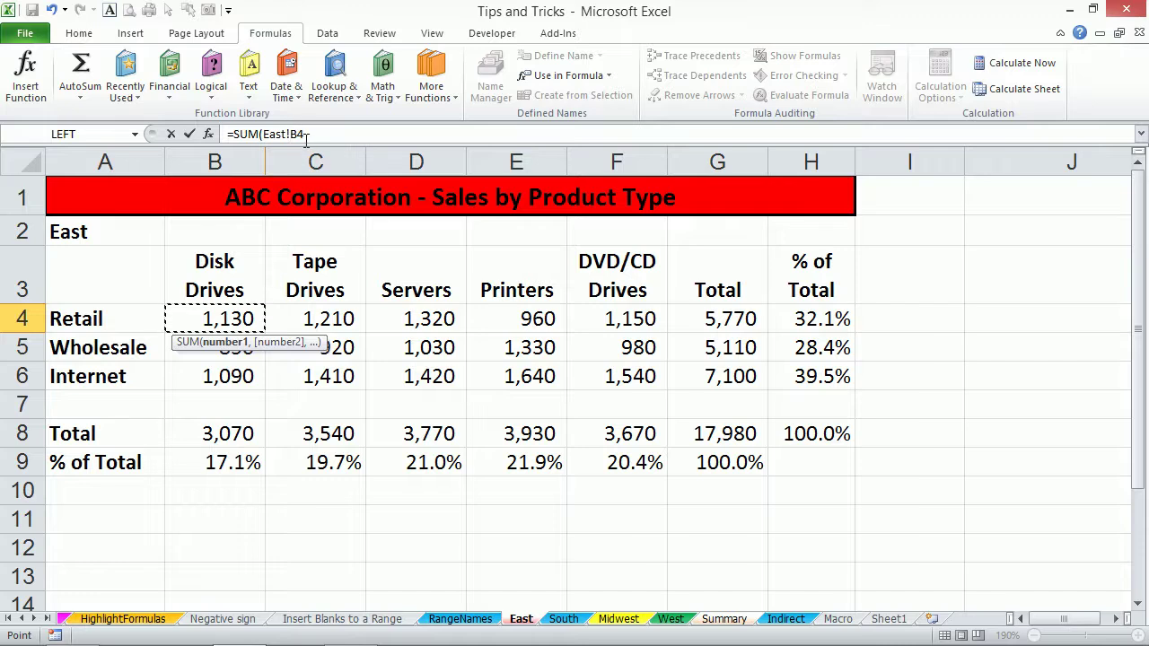
Complete =SUM('East:West'!B4) in Summary B4 and fill it across and down to F6.
{"action": "left_click", "coordinate": [670, 618], "text": "shift"}
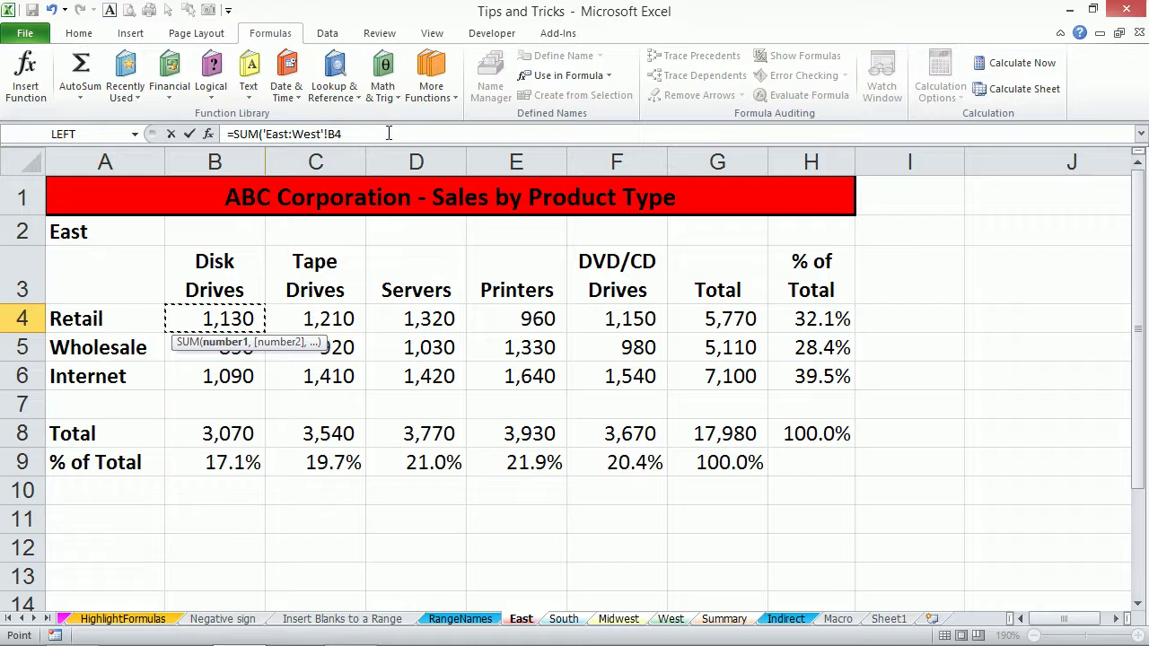
{"action": "type", "text": ")"}
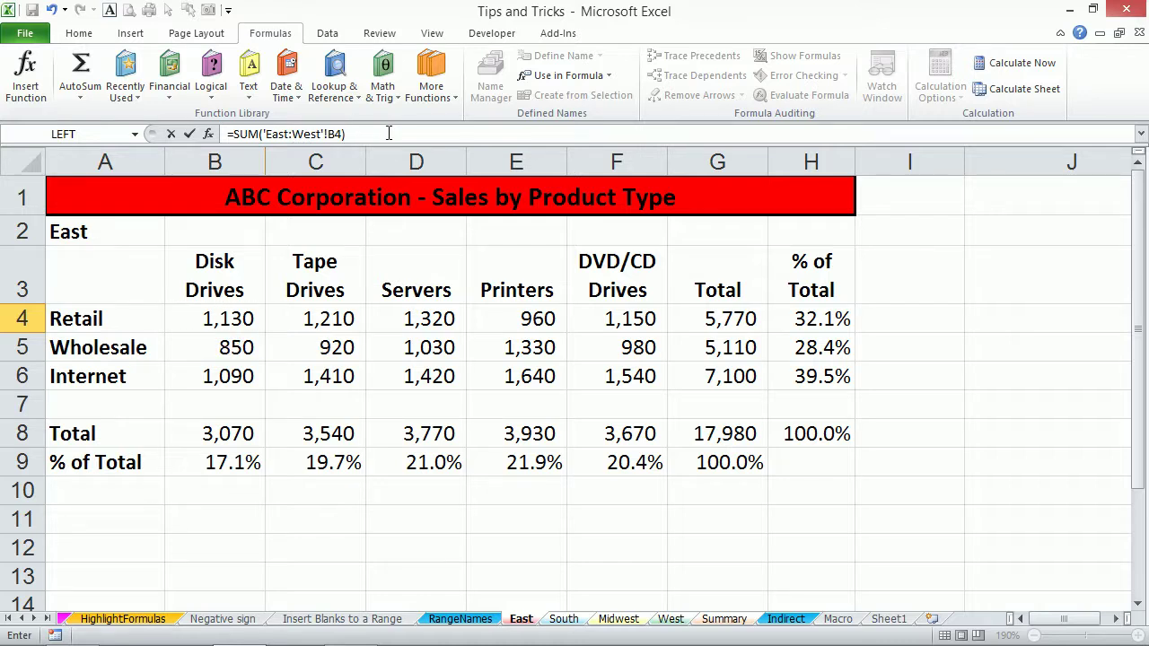
{"action": "key", "text": "Return"}
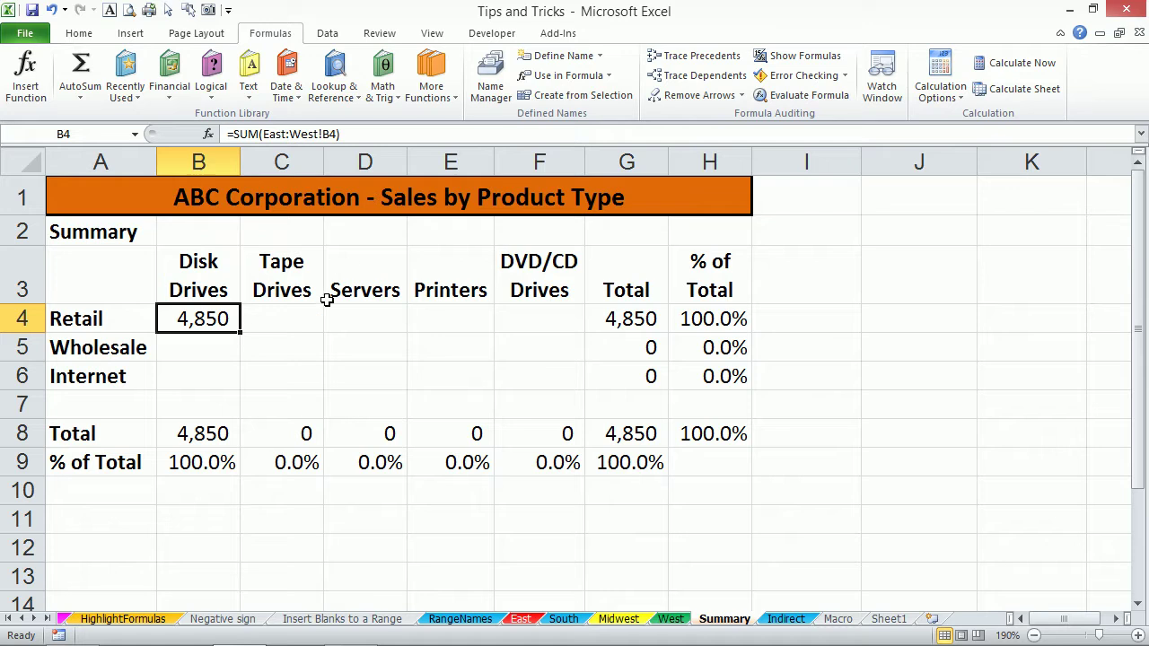
{"action": "left_click_drag", "start_coordinate": [241, 330], "coordinate": [590, 386]}
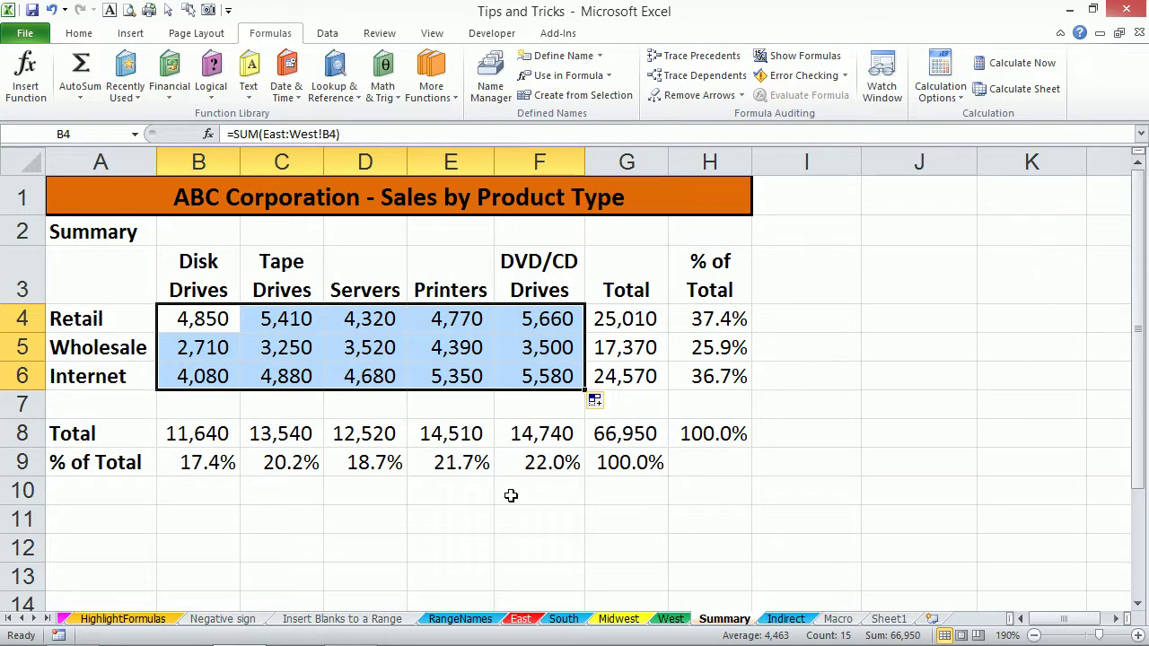
After comparing the East and West figures, copy South to South (2) and recheck Summary B4, now totalling 83,370.
{"action": "left_click", "coordinate": [521, 620]}
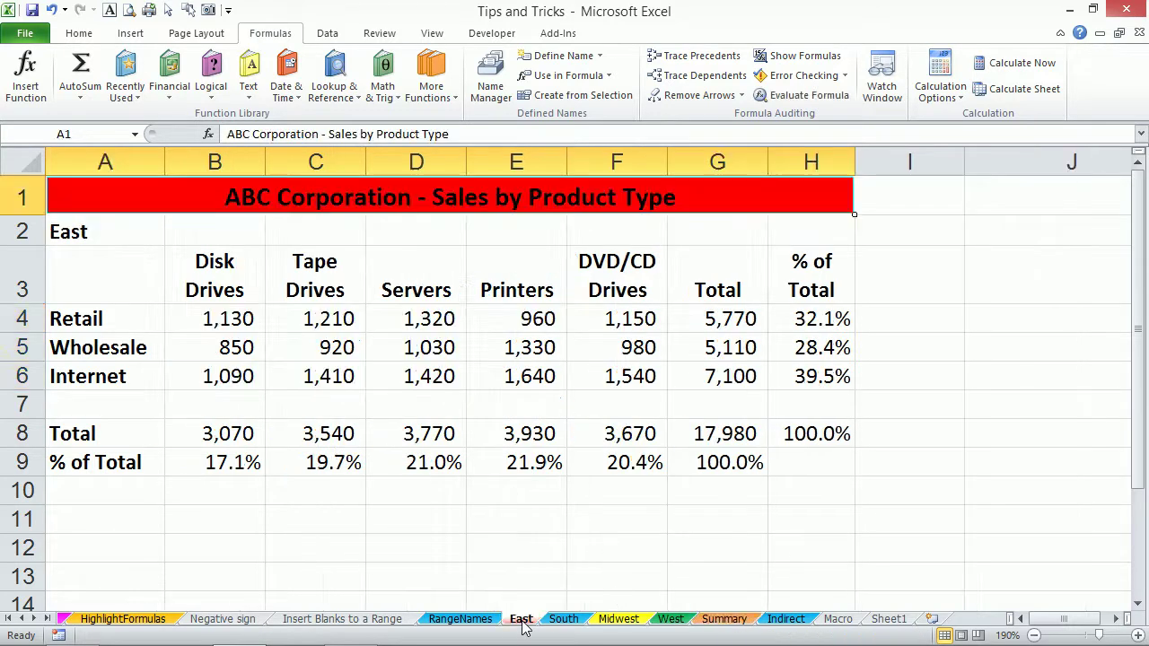
{"action": "left_click", "coordinate": [675, 622]}
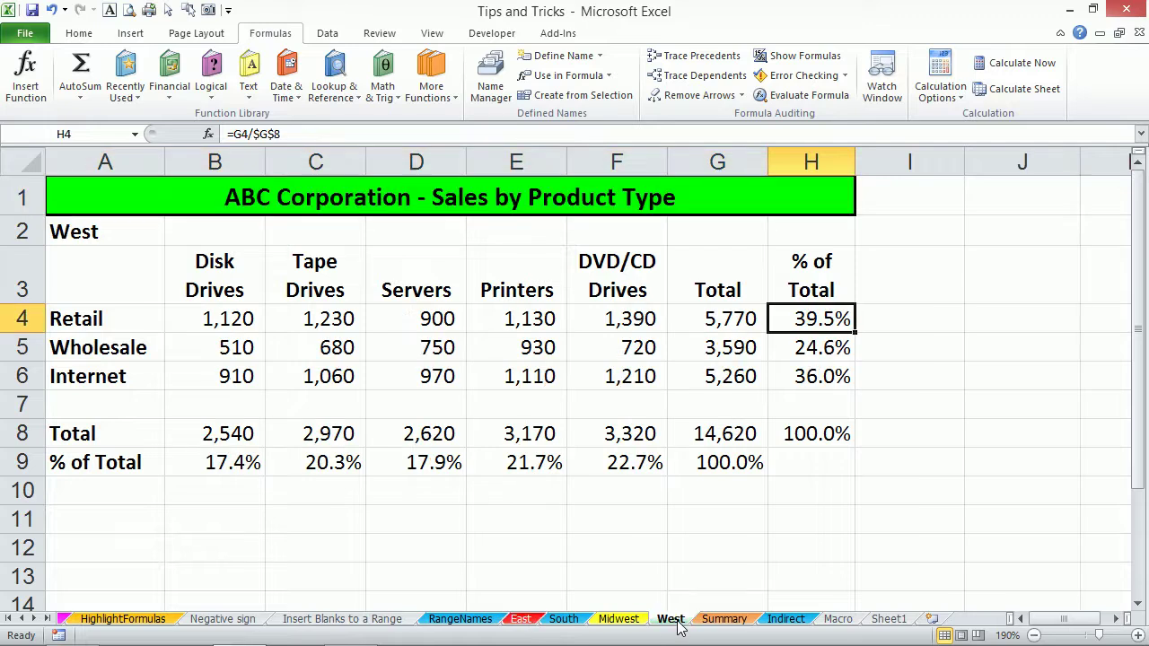
{"action": "left_click", "coordinate": [536, 621]}
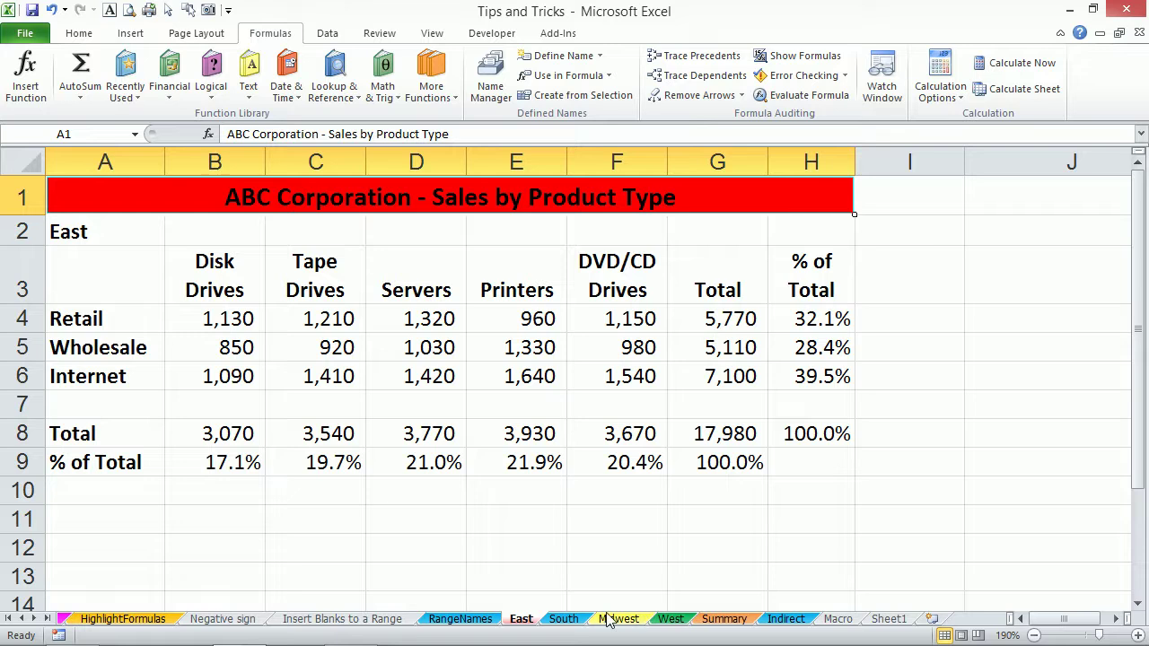
{"action": "left_click", "coordinate": [722, 619]}
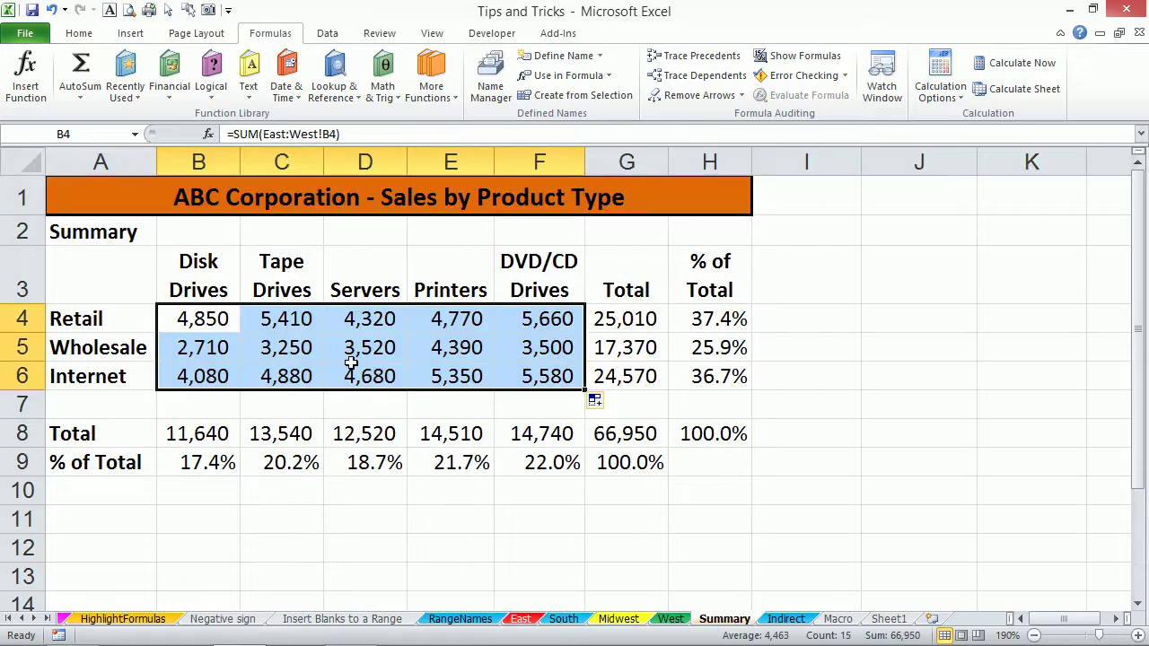
{"action": "left_click", "coordinate": [558, 621]}
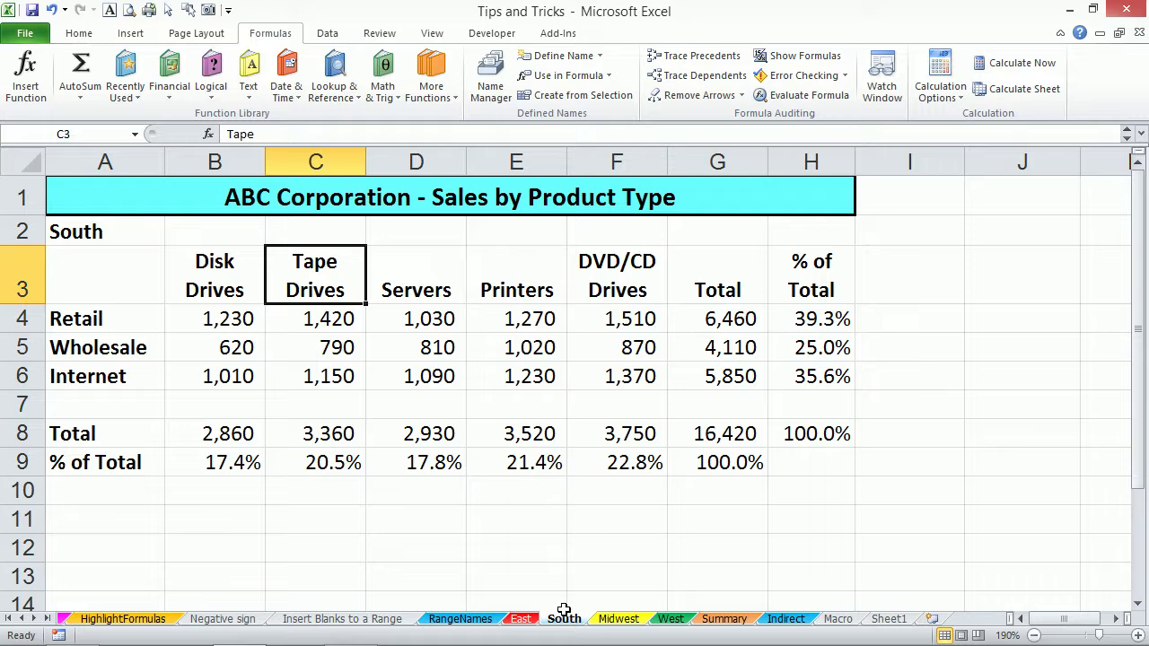
{"action": "left_click_drag", "start_coordinate": [564, 619], "coordinate": [655, 528]}
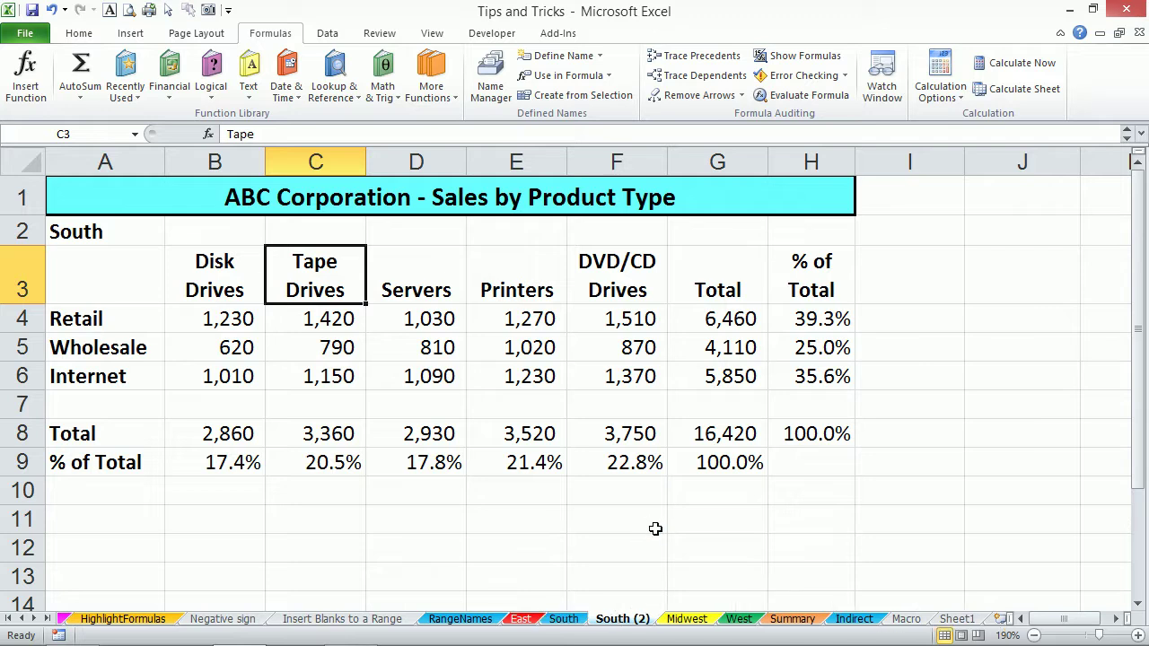
{"action": "left_click", "coordinate": [781, 620]}
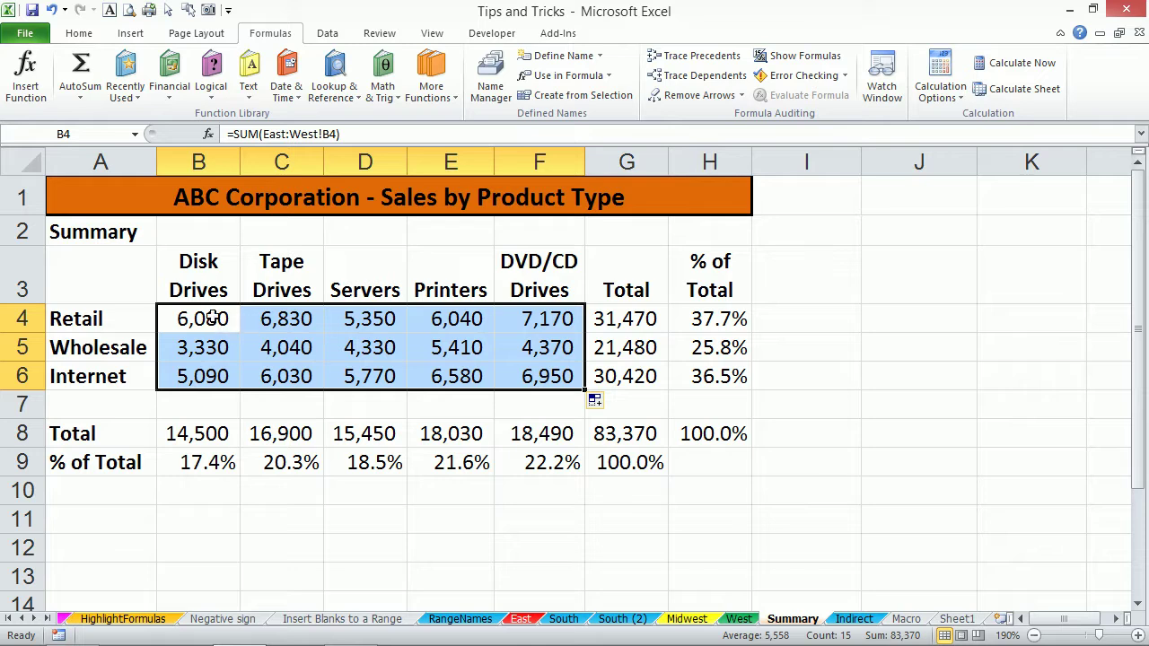
{"action": "left_click", "coordinate": [214, 311]}
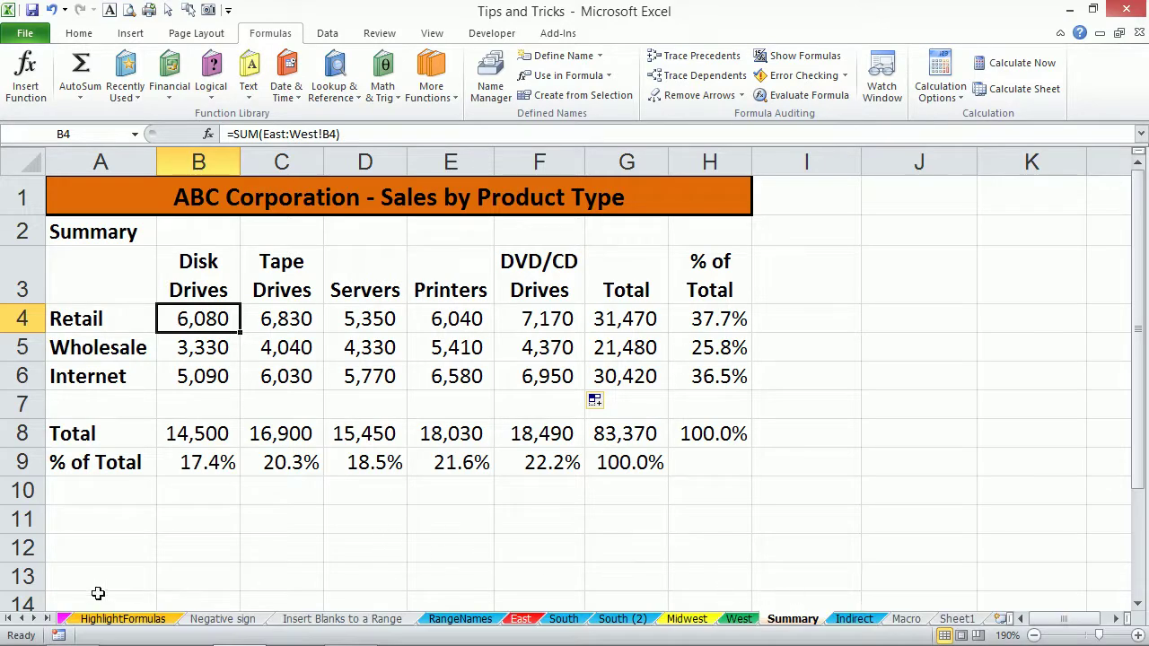
Scroll the sheet tabs to reveal the Indirect sheet and switch to it.
{"action": "left_click", "coordinate": [34, 619]}
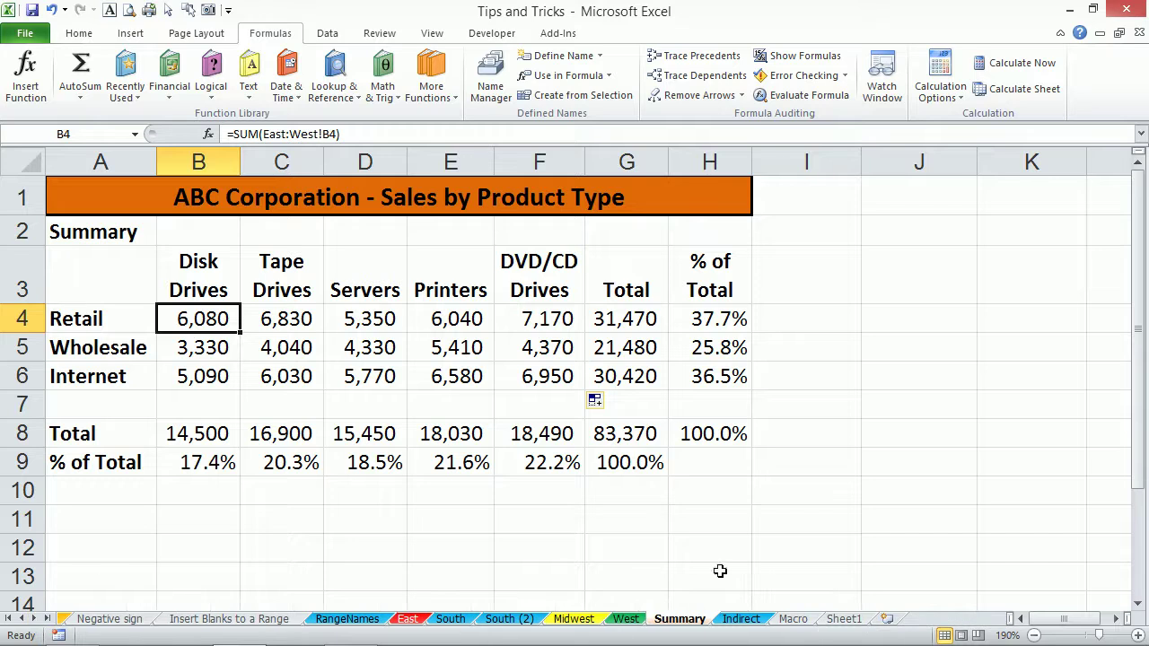
{"action": "left_click", "coordinate": [736, 618]}
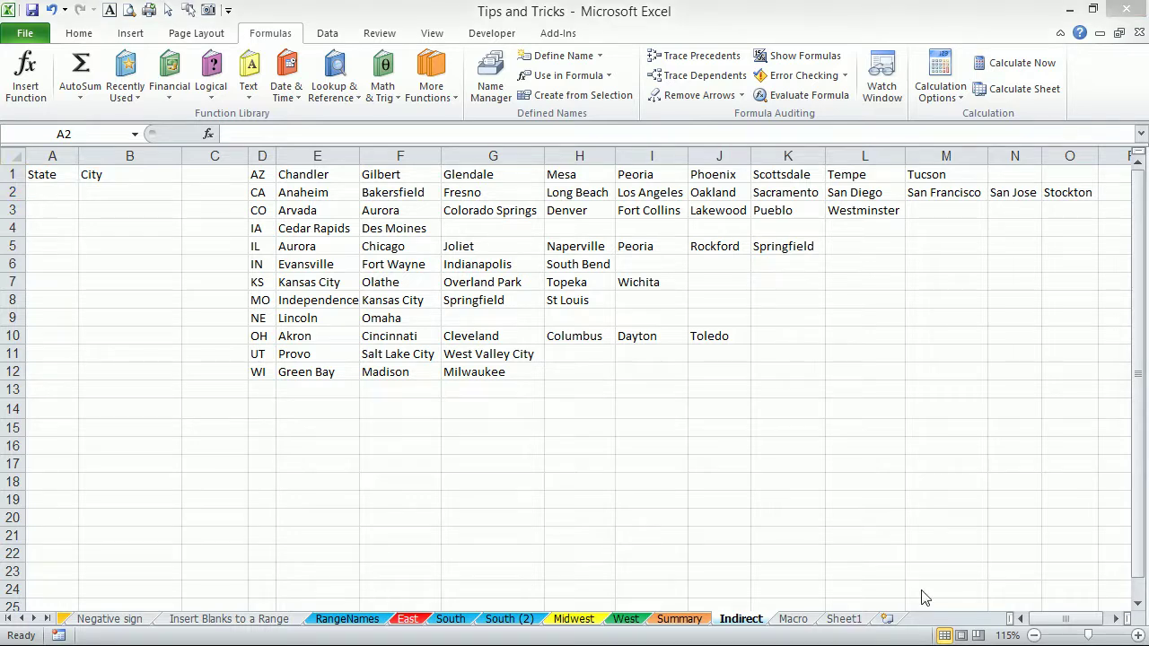
Enter =A1 in E15 so it displays State.
{"action": "left_click", "coordinate": [917, 530]}
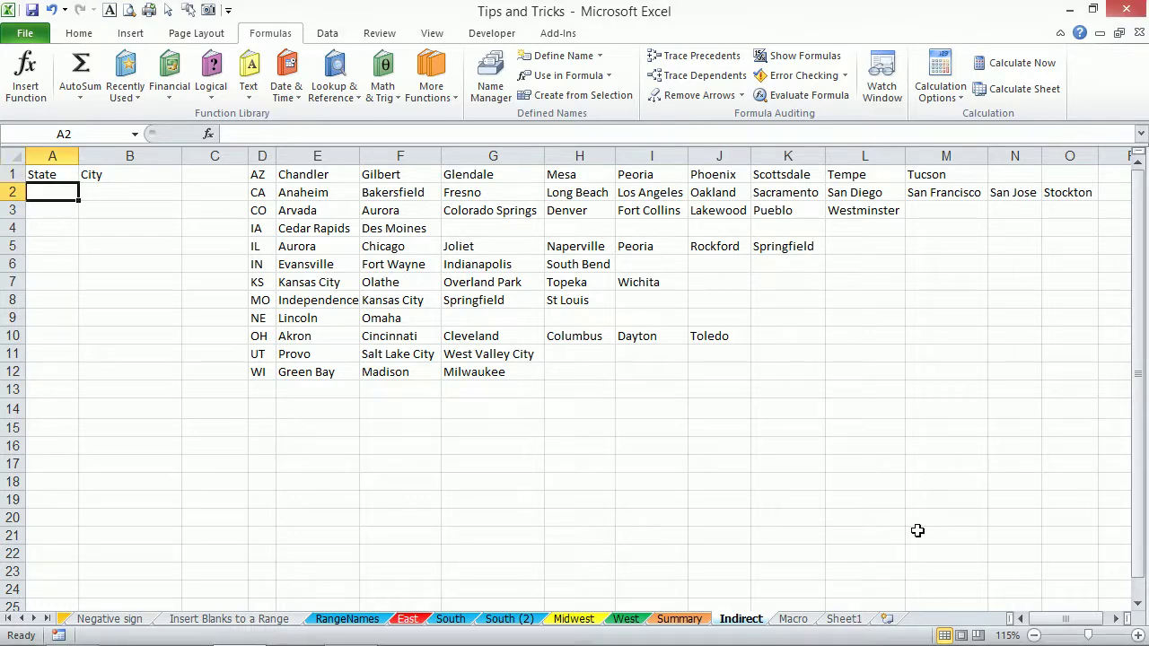
{"action": "left_click", "coordinate": [976, 632]}
{"action": "left_click", "coordinate": [848, 319]}
{"action": "left_click", "coordinate": [337, 434]}
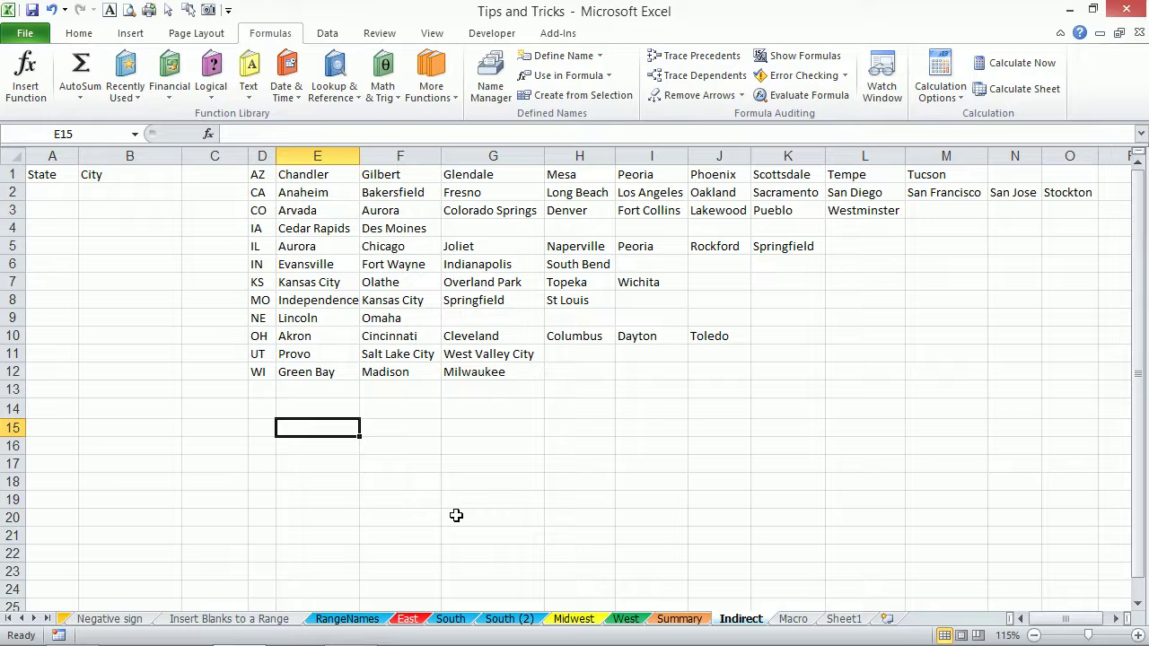
{"action": "type", "text": "="}
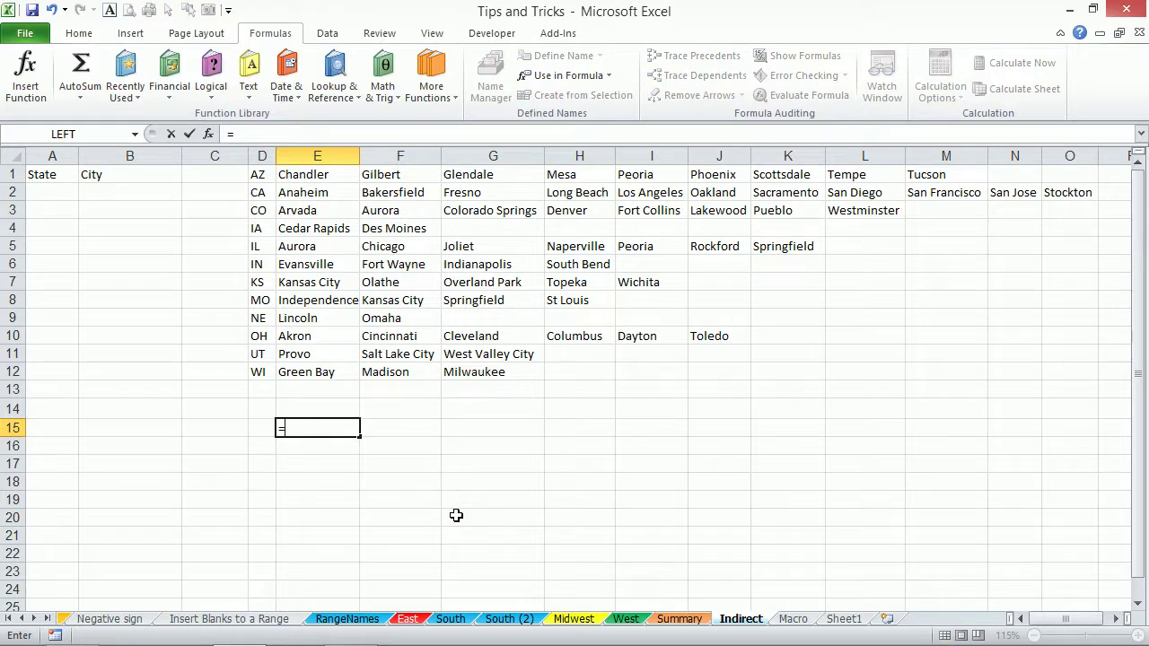
{"action": "left_click", "coordinate": [60, 176]}
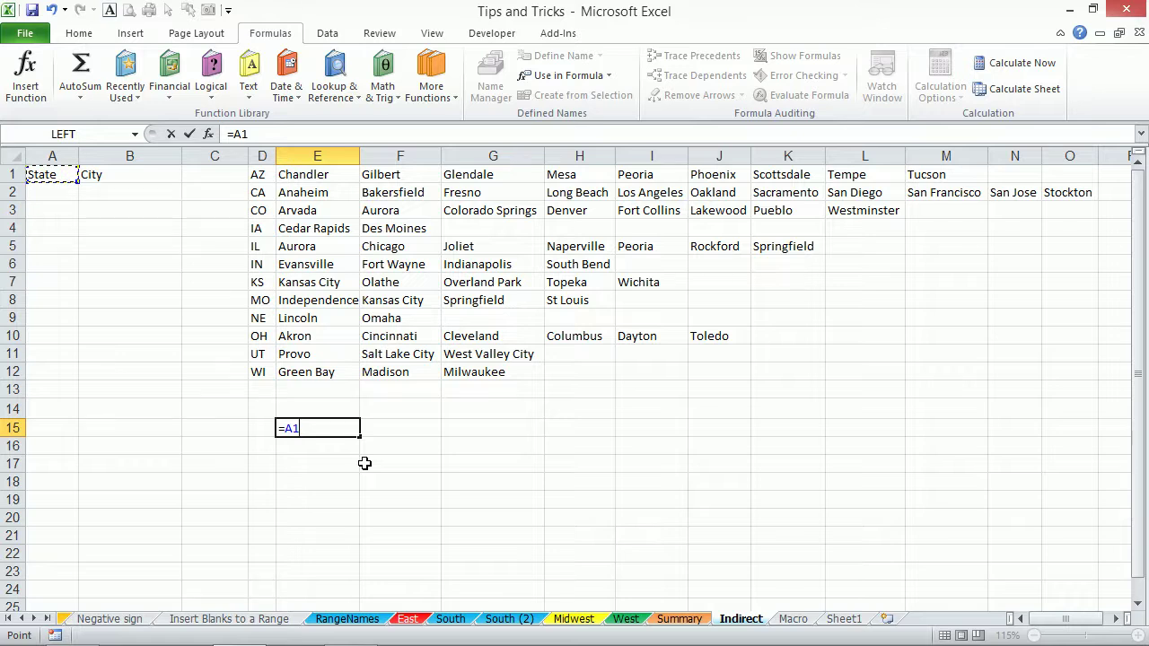
{"action": "key", "text": "Return"}
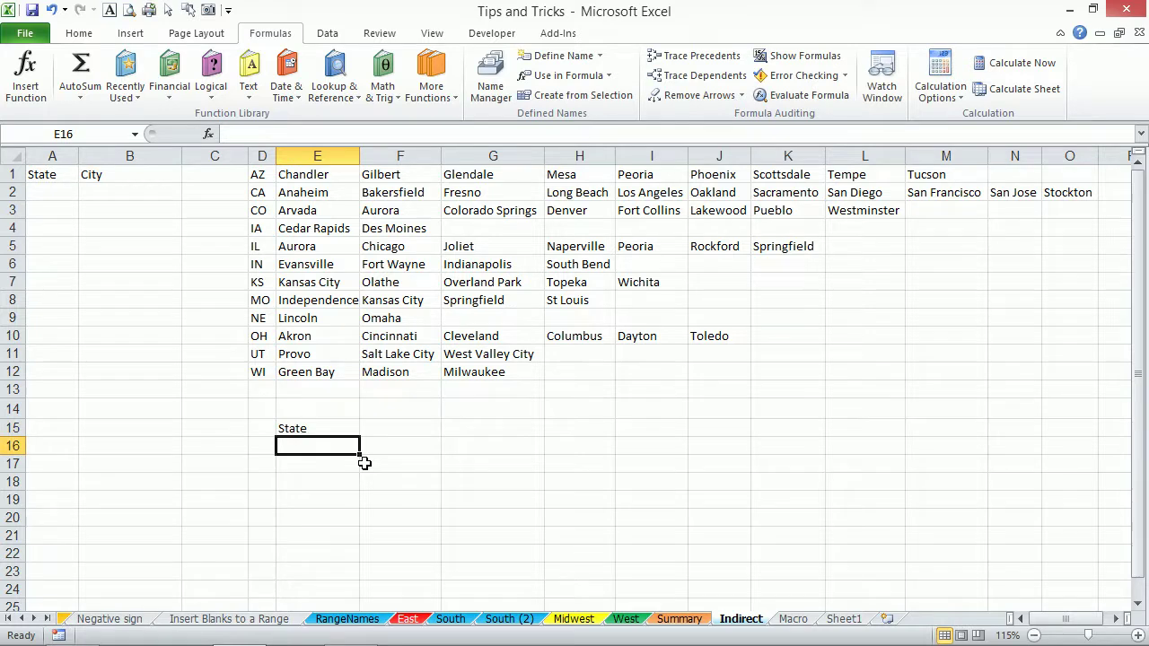
Enter ="A1" in E16, then change it to =indirect("A1").
{"action": "type", "text": "="}
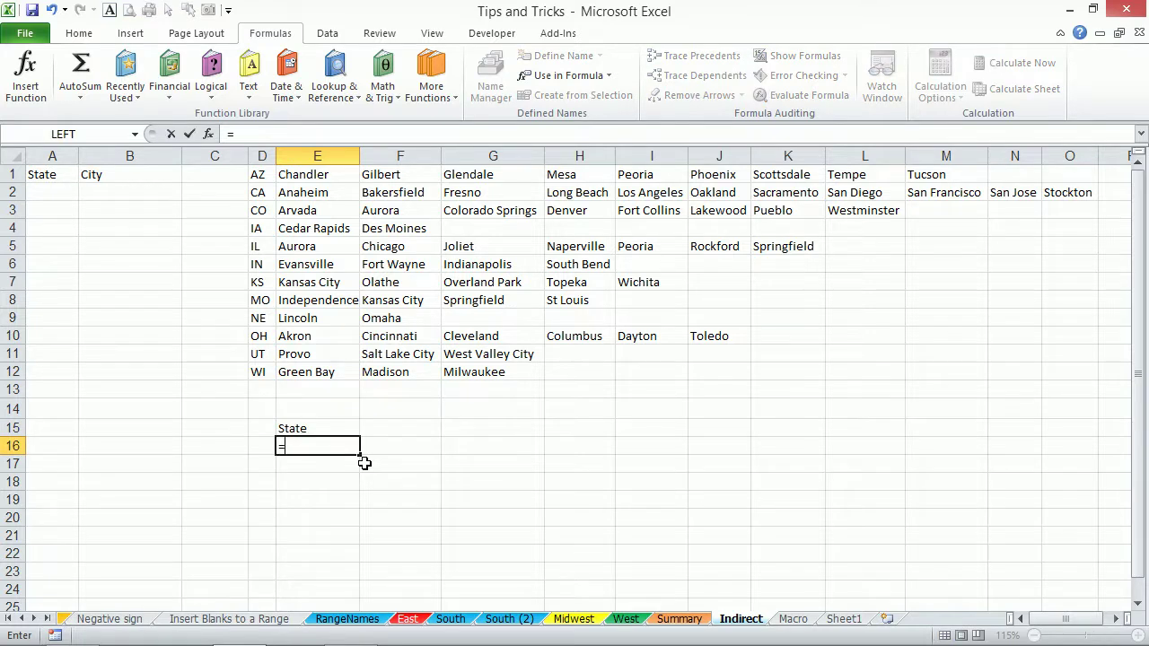
{"action": "type", "text": "\"A"}
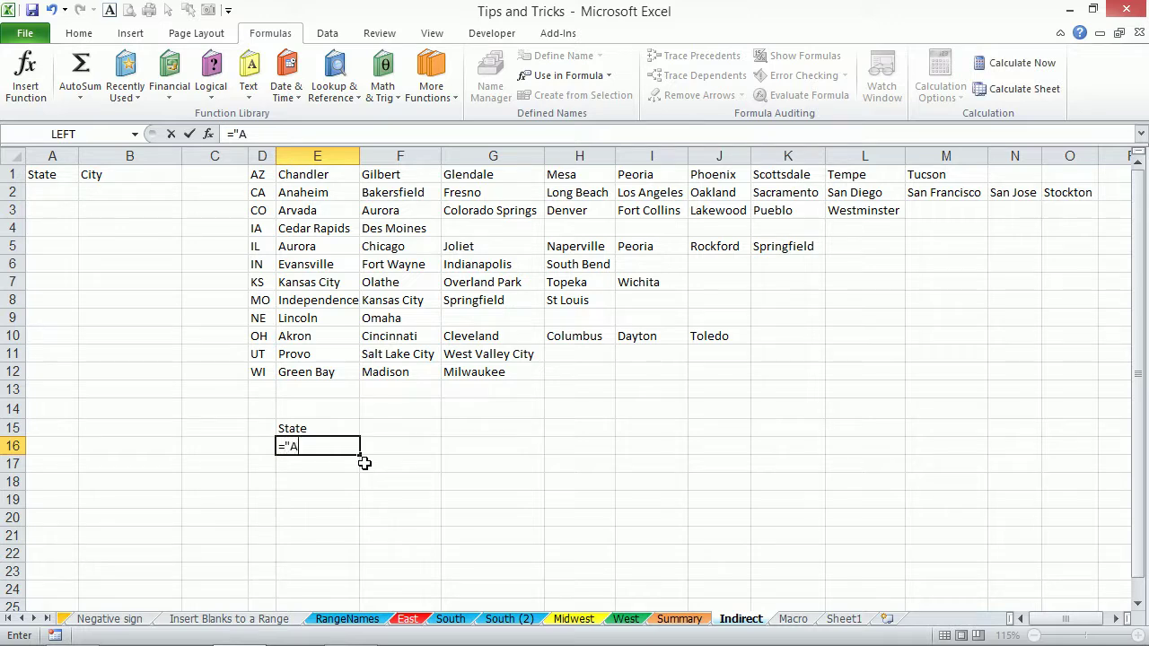
{"action": "type", "text": "1\""}
{"action": "key", "text": "Return"}
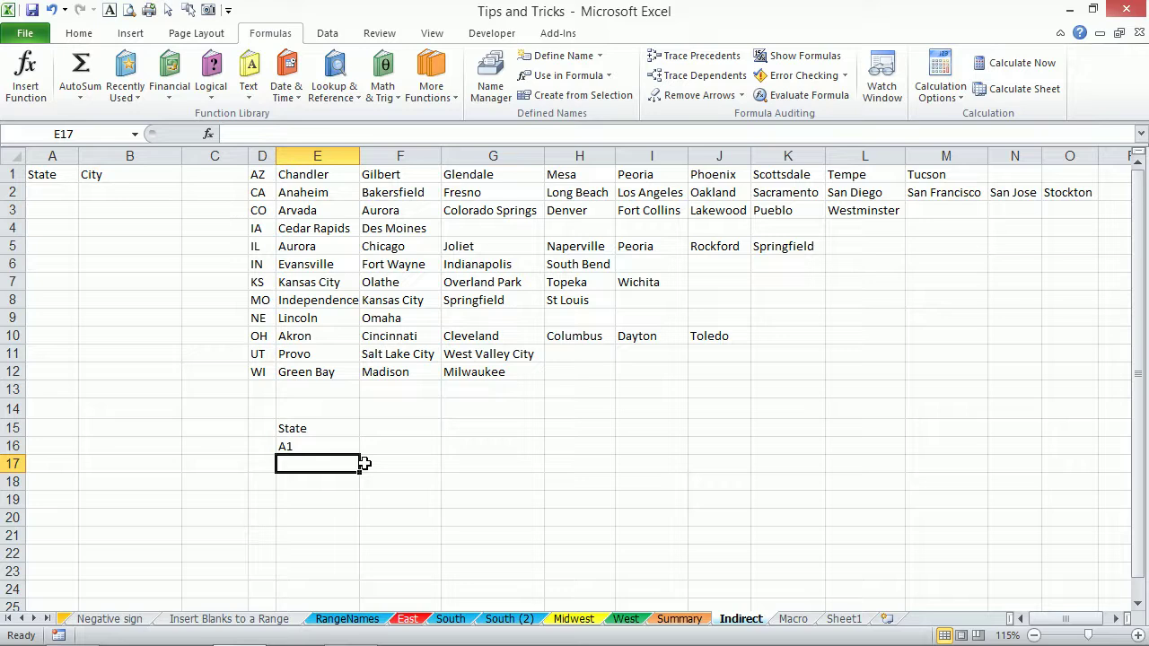
{"action": "left_click", "coordinate": [307, 447]}
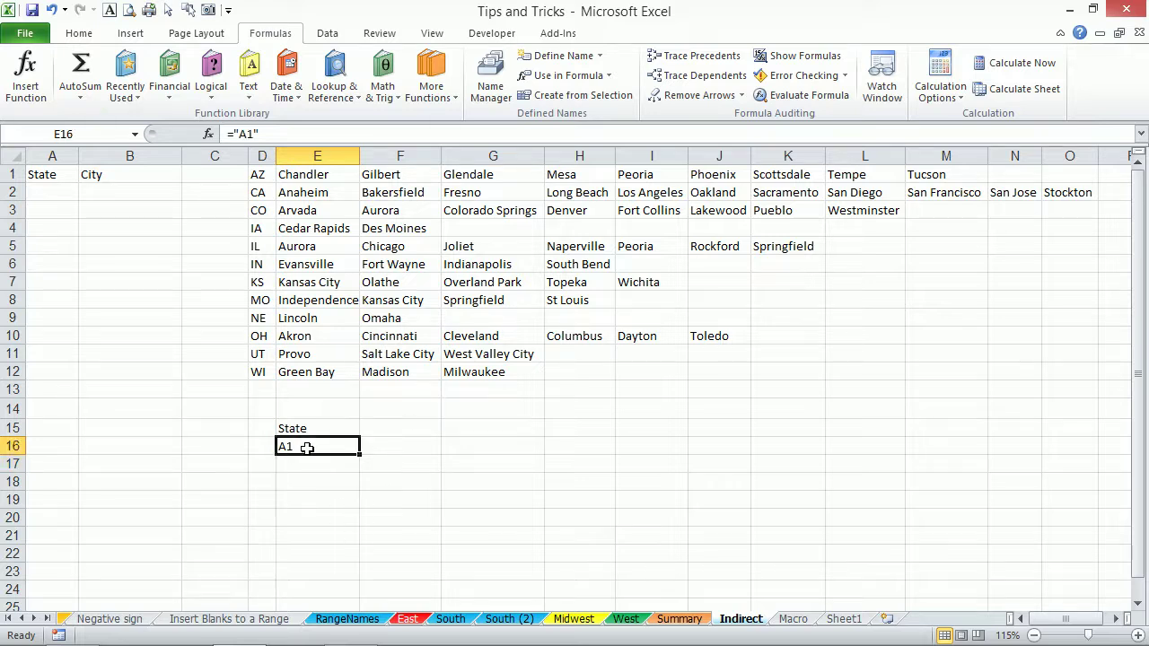
{"action": "left_click", "coordinate": [232, 133]}
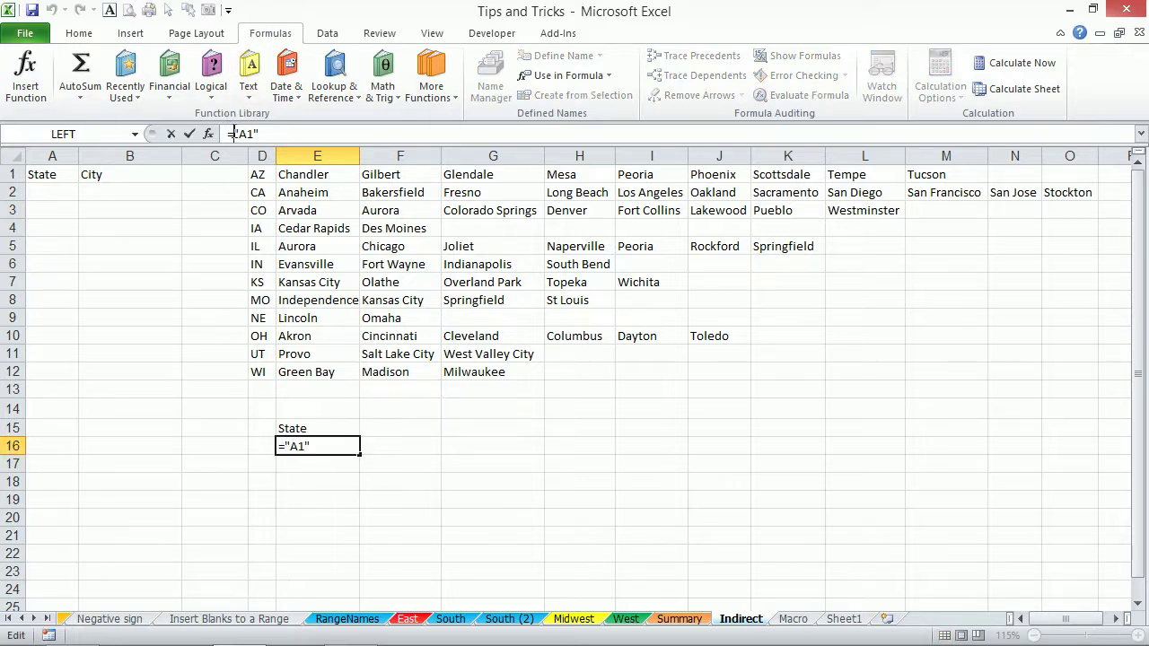
{"action": "type", "text": "indire"}
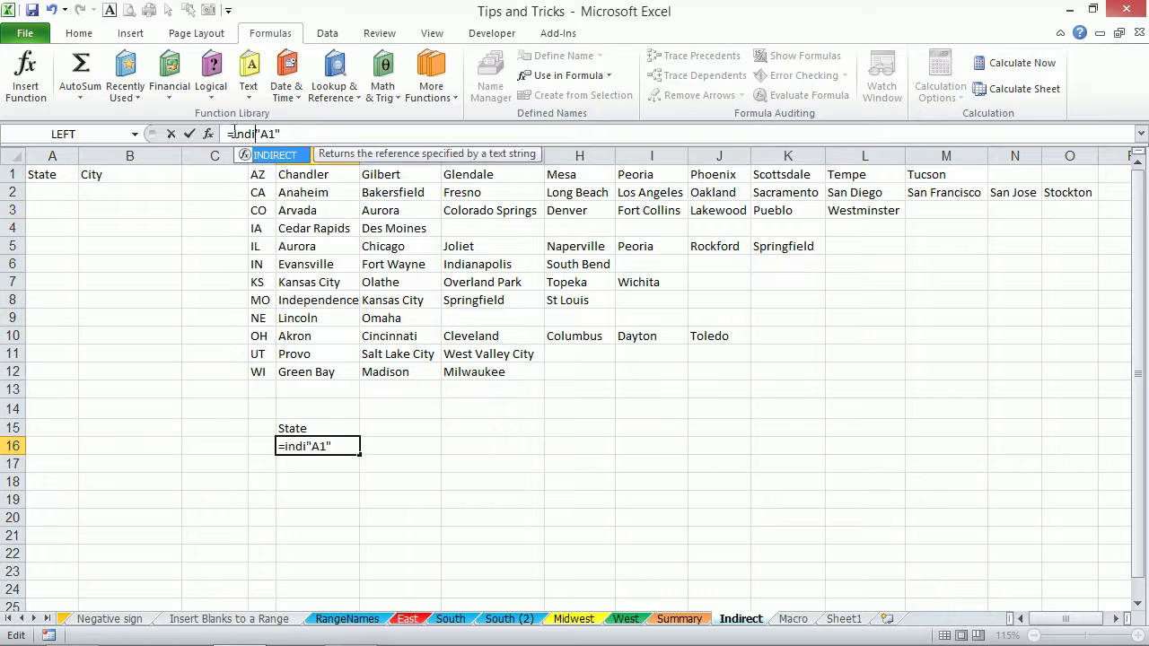
{"action": "type", "text": "ct(\"A1\""}
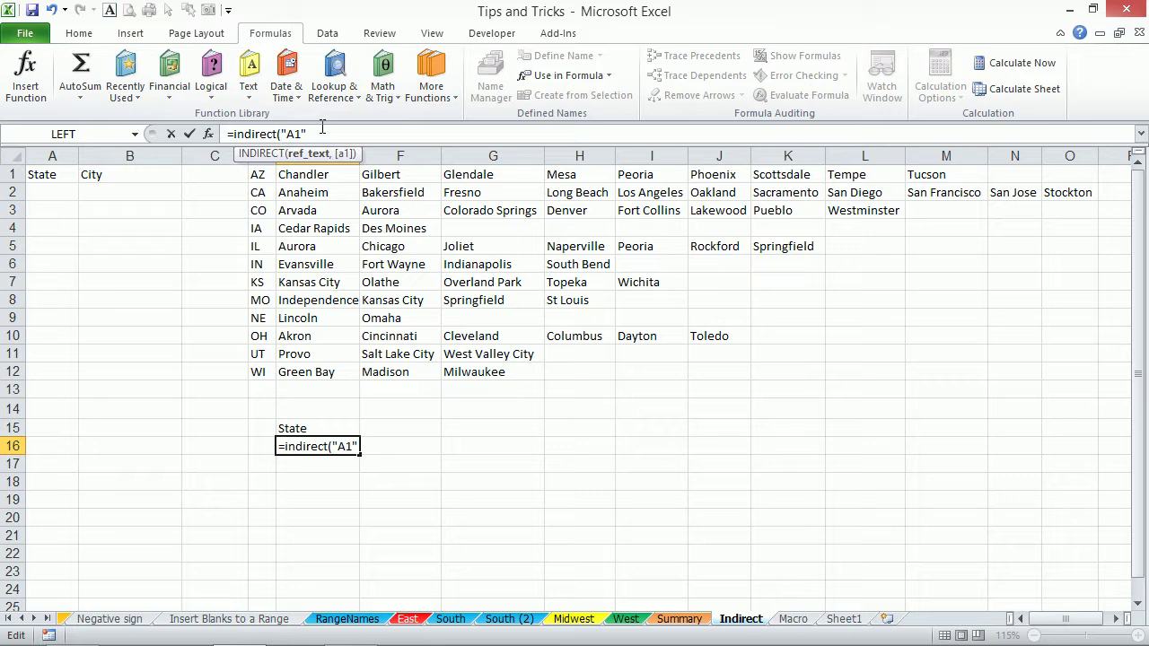
{"action": "type", "text": ")"}
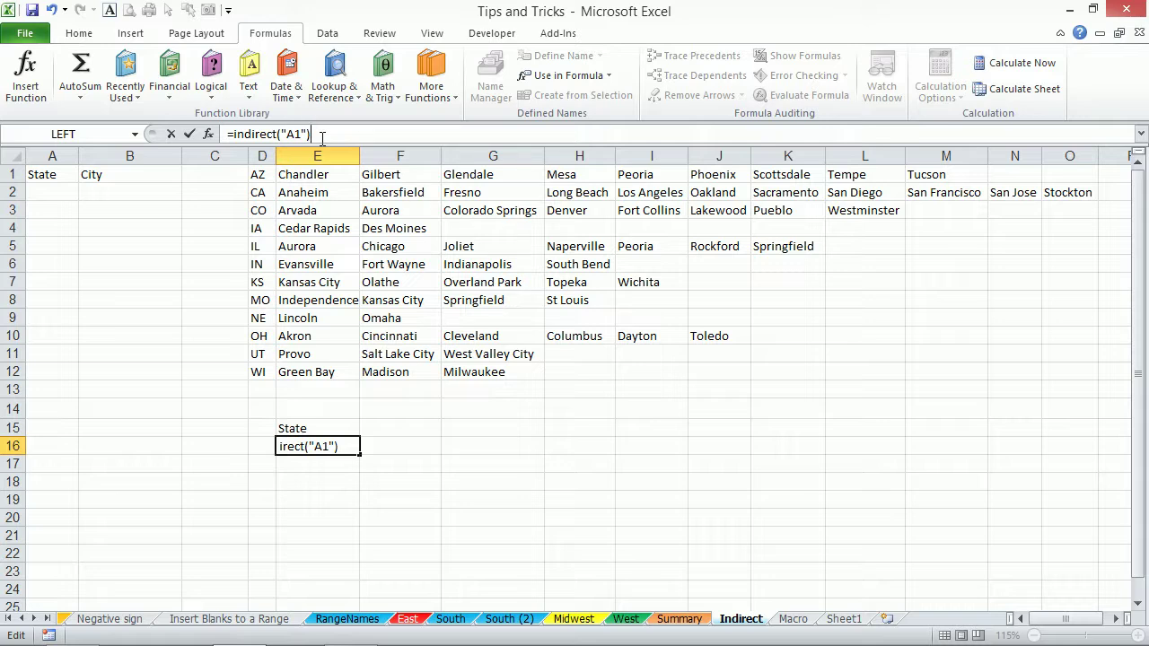
{"action": "key", "text": "Return"}
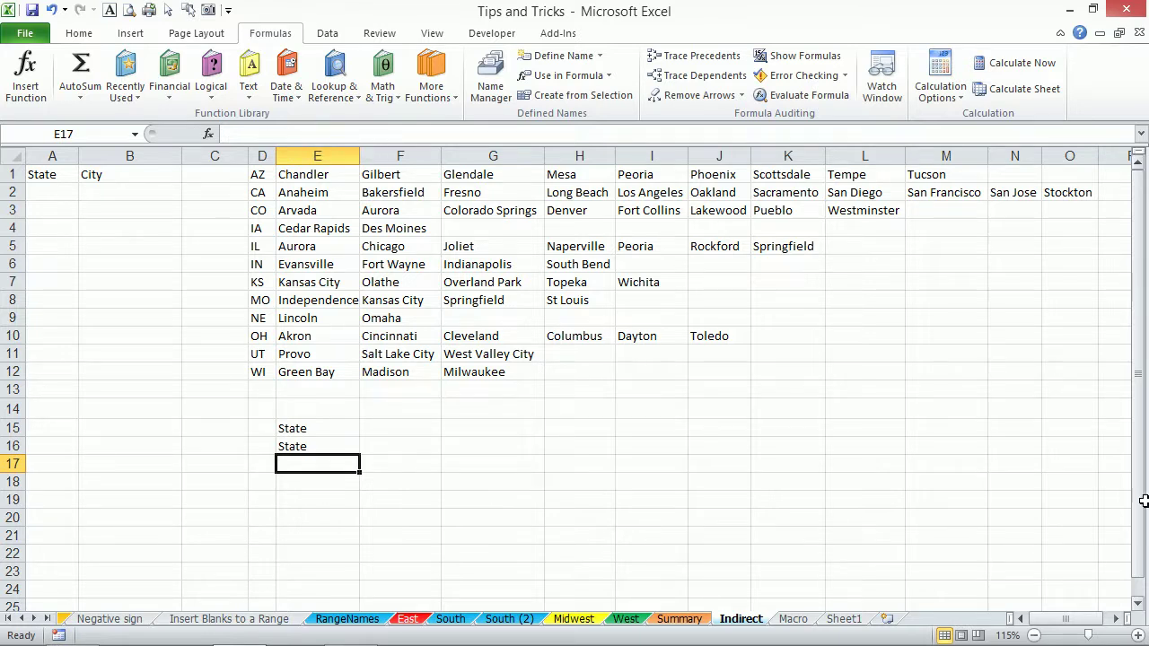
Fill E19:E28 with =RANDBETWEEN(10,20), then paste the results back as fixed values.
{"action": "scroll", "coordinate": [917, 532], "scroll_direction": "down", "scroll_amount": 1}
{"action": "scroll", "coordinate": [646, 482], "scroll_direction": "down", "scroll_amount": 3}
{"action": "scroll", "coordinate": [438, 443], "scroll_direction": "up", "scroll_amount": 1}
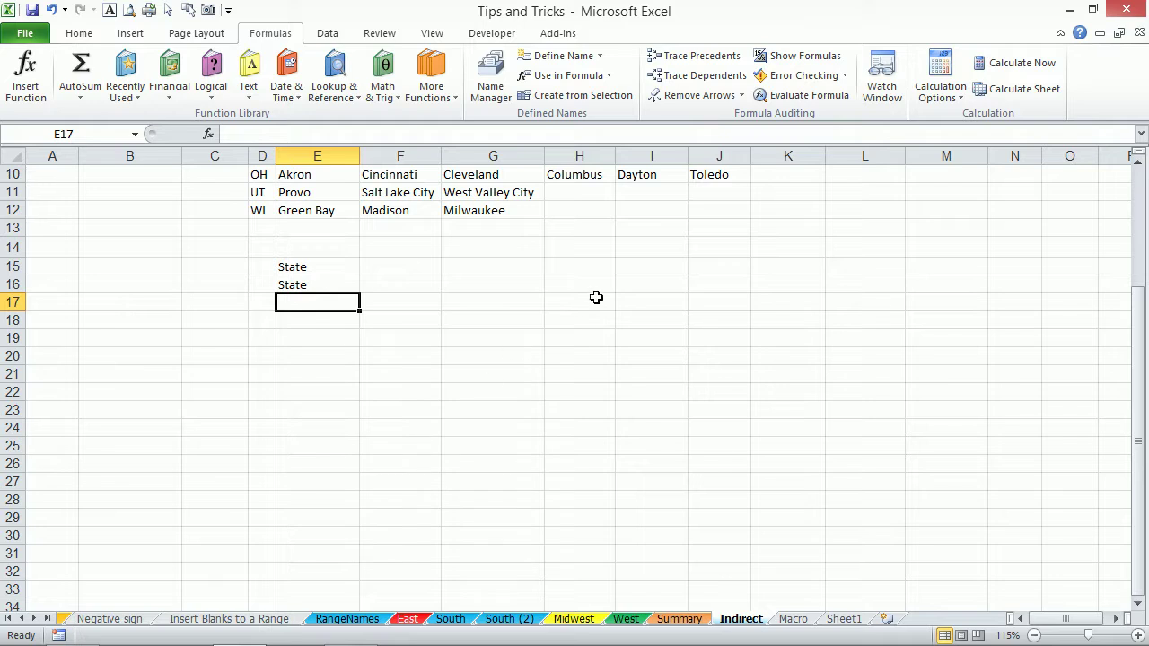
{"action": "left_click_drag", "start_coordinate": [292, 333], "coordinate": [351, 501]}
{"action": "type", "text": "=ran"}
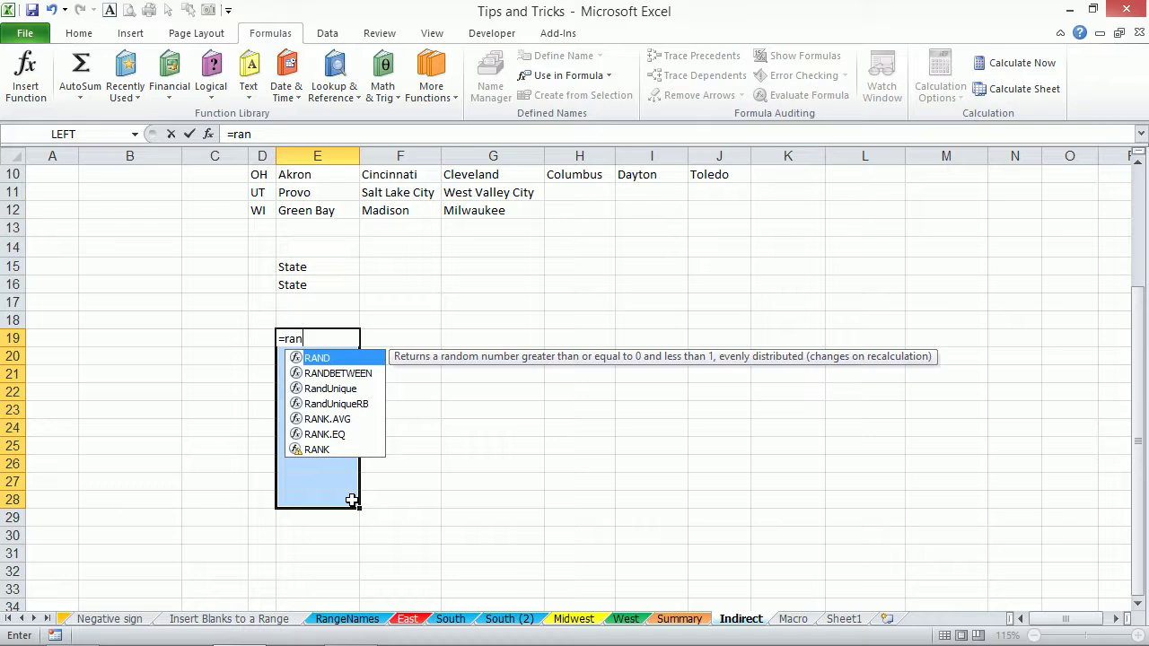
{"action": "key", "text": "Down"}
{"action": "key", "text": "Tab"}
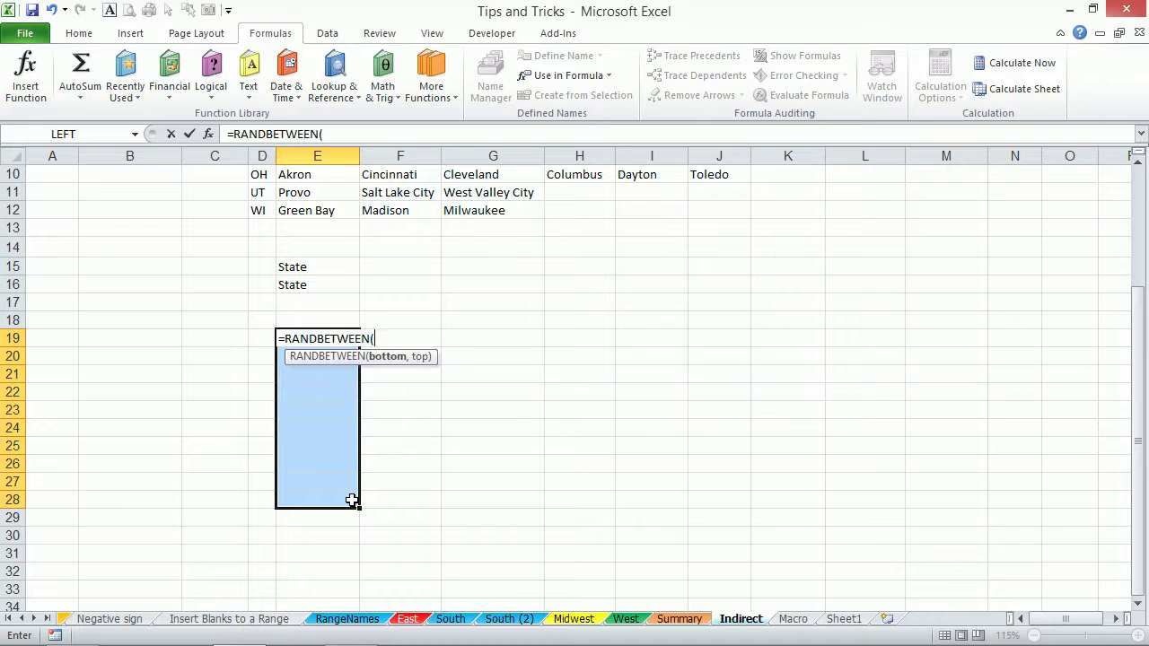
{"action": "type", "text": "10,"}
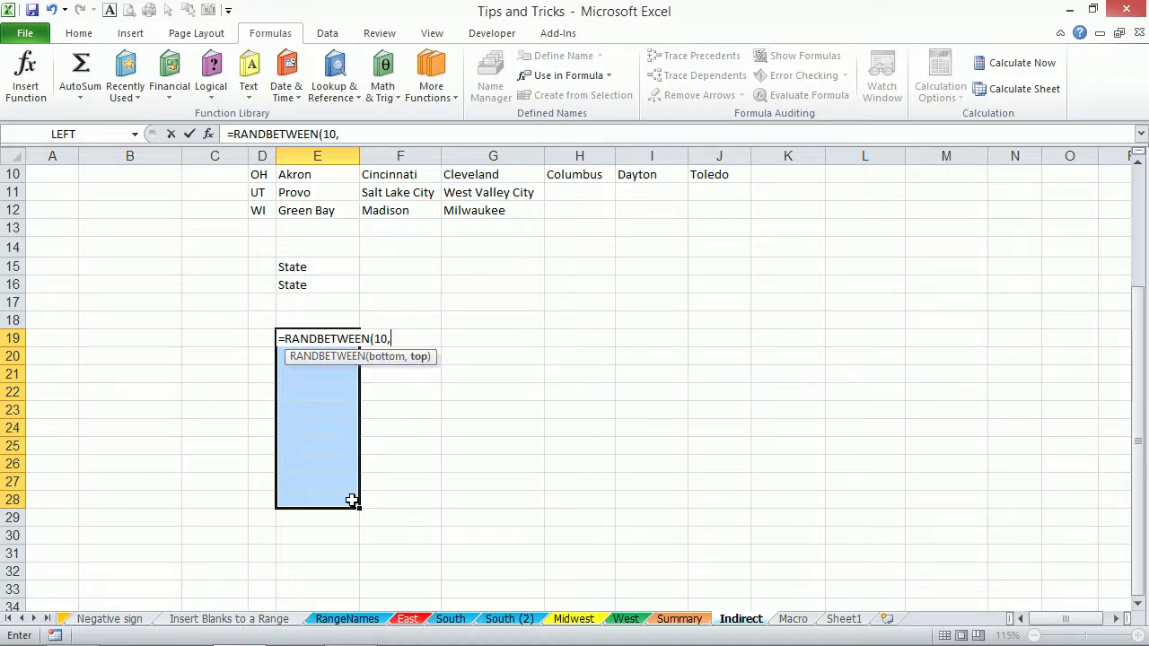
{"action": "type", "text": "20)"}
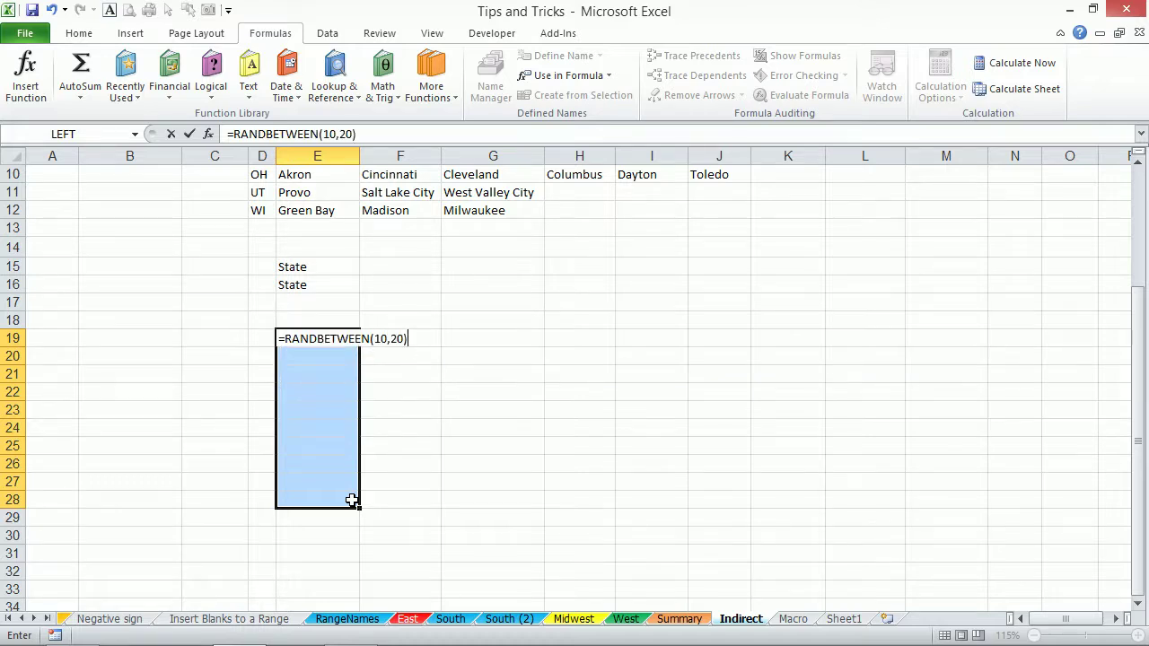
{"action": "key", "text": "ctrl+Return"}
{"action": "key", "text": "ctrl+c"}
{"action": "key", "text": "alt+e"}
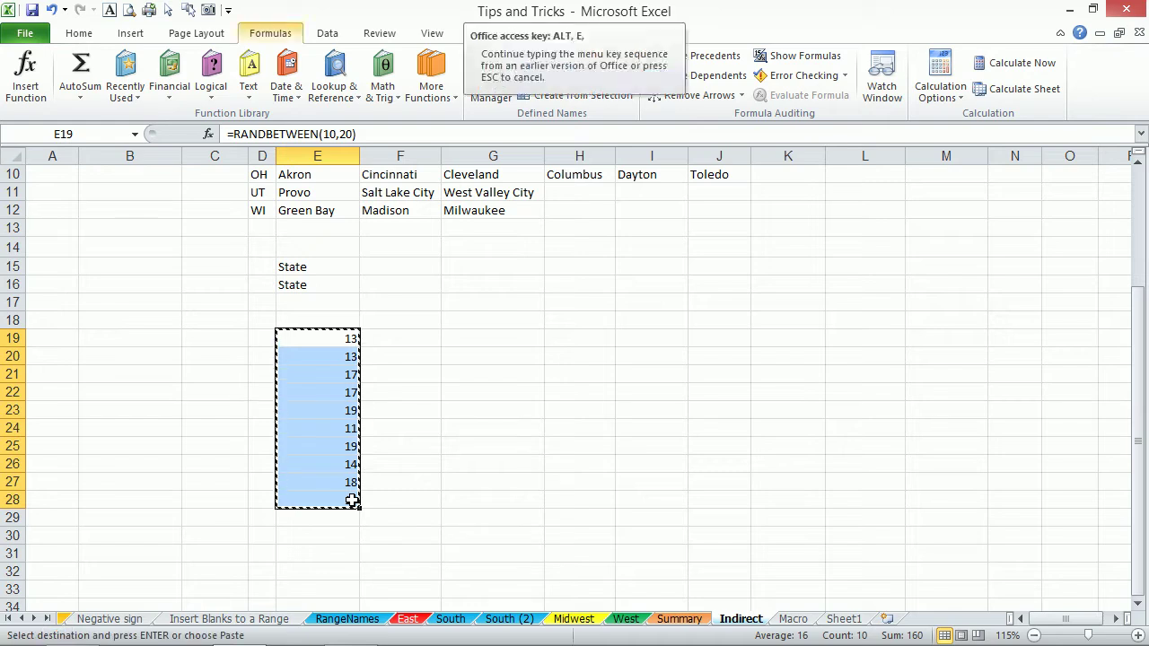
{"action": "key", "text": "s"}
{"action": "key", "text": "v"}
{"action": "key", "text": "Return"}
Type AED, USD, EUR into F19:F21 and repeat the pattern down to F28.
{"action": "key", "text": "Right"}
{"action": "key", "text": "Right"}
{"action": "key", "text": "Left"}
{"action": "type", "text": "AED"}
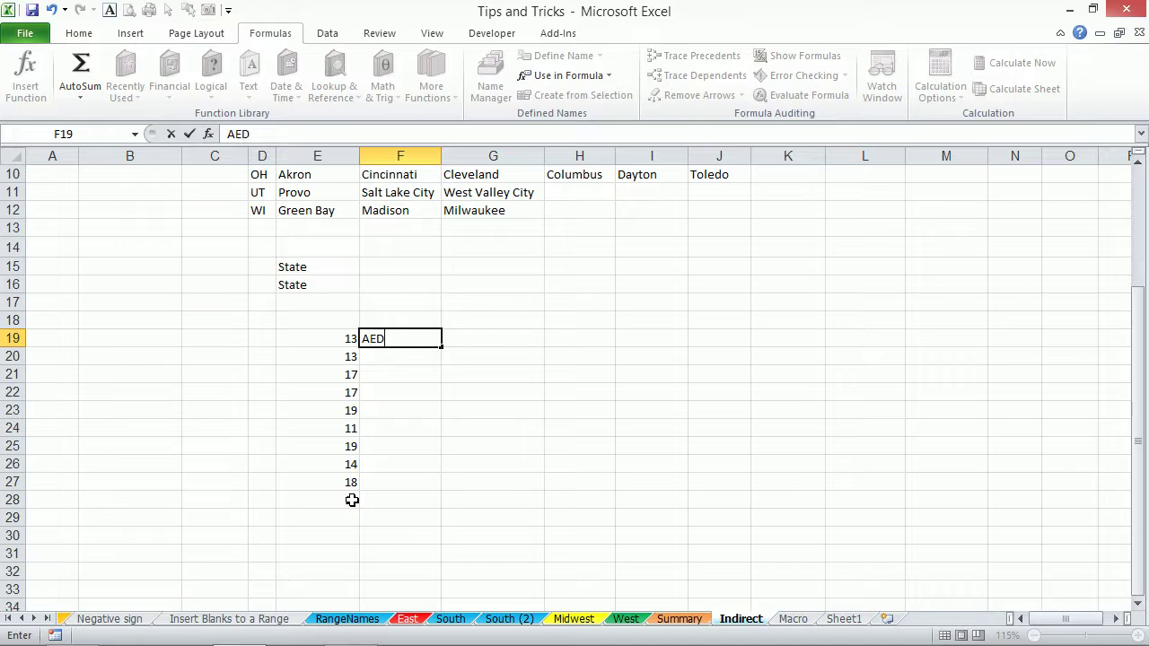
{"action": "key", "text": "Return"}
{"action": "type", "text": "USD"}
{"action": "key", "text": "Return"}
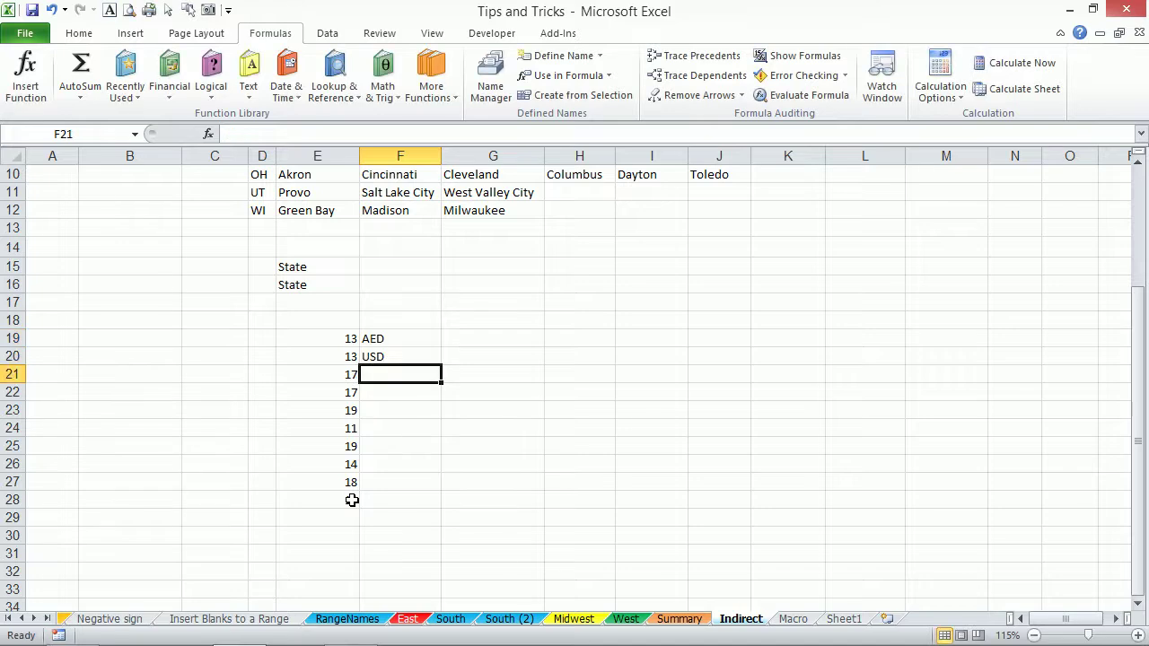
{"action": "type", "text": "U"}
{"action": "type", "text": "GX"}
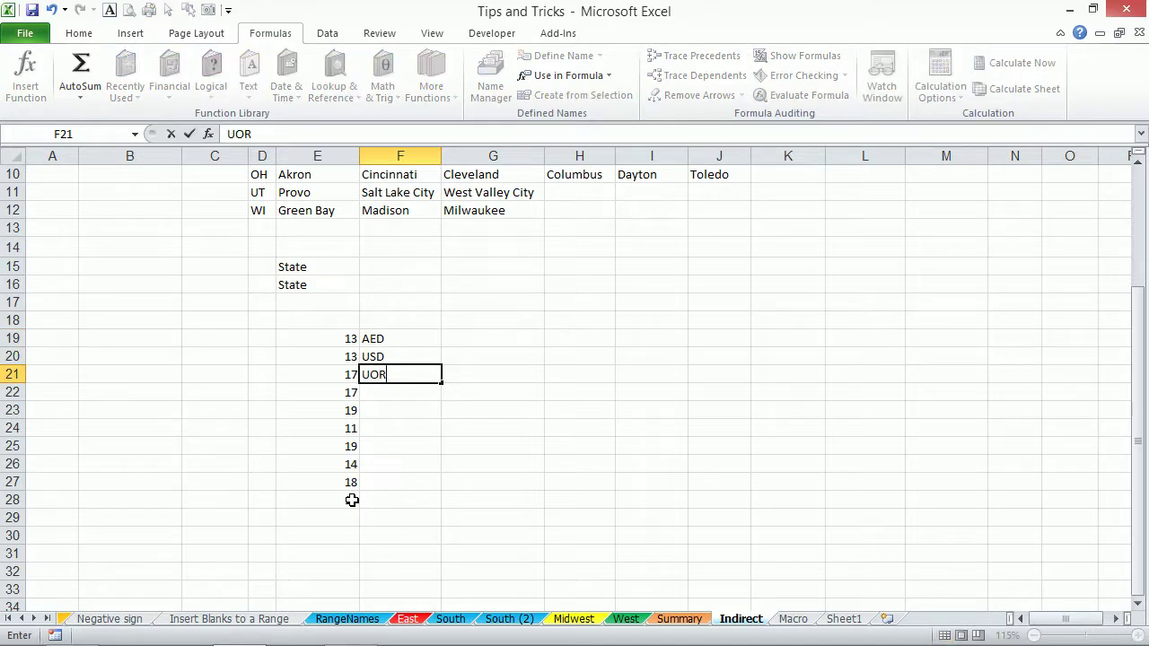
{"action": "key", "text": "BackSpace"}
{"action": "key", "text": "BackSpace"}
{"action": "key", "text": "BackSpace"}
{"action": "type", "text": "EUR"}
{"action": "key", "text": "Return"}
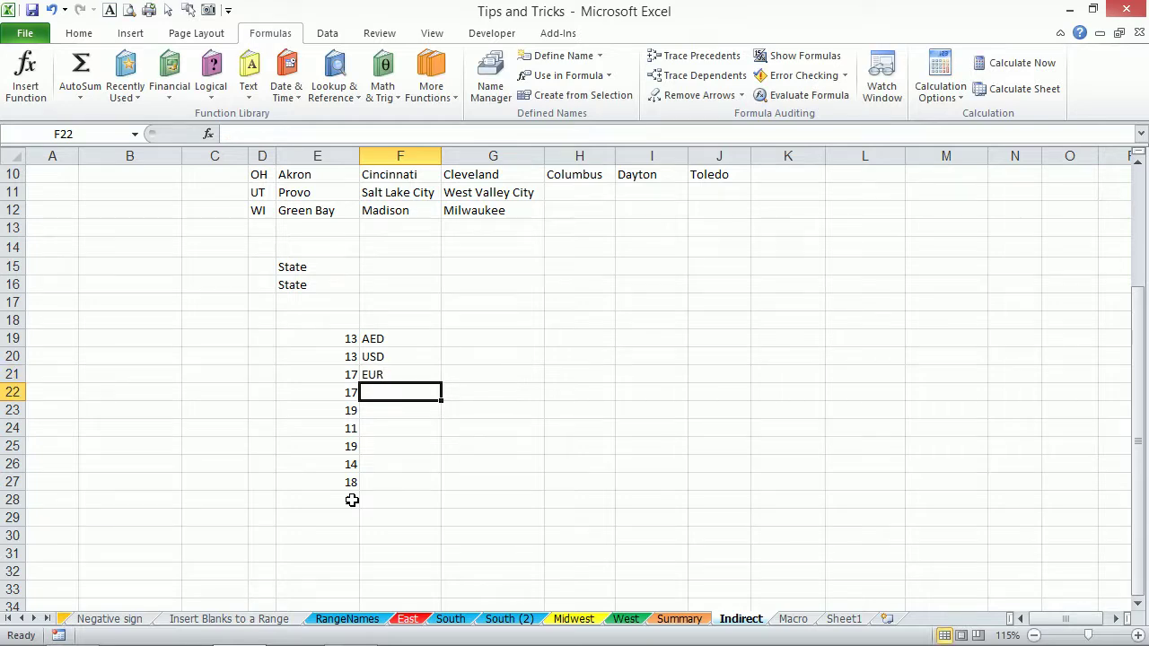
{"action": "left_click_drag", "start_coordinate": [403, 338], "coordinate": [404, 499]}
{"action": "key", "text": "ctrl+c"}
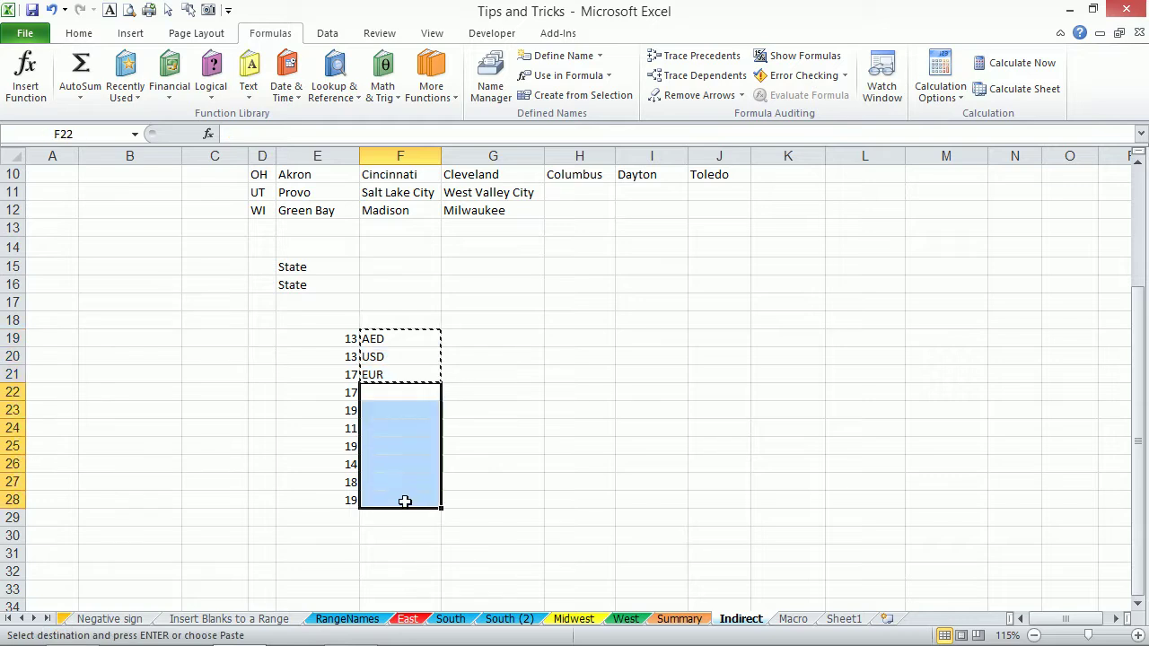
{"action": "key", "text": "ctrl+v"}
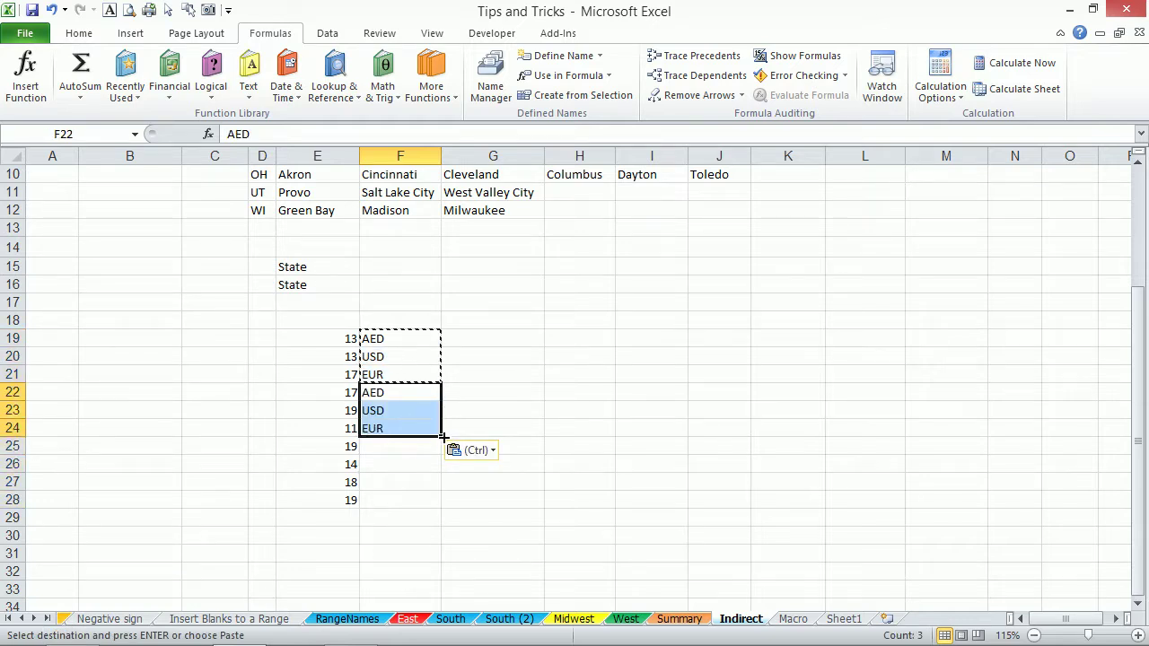
{"action": "left_click_drag", "start_coordinate": [440, 437], "coordinate": [429, 501]}
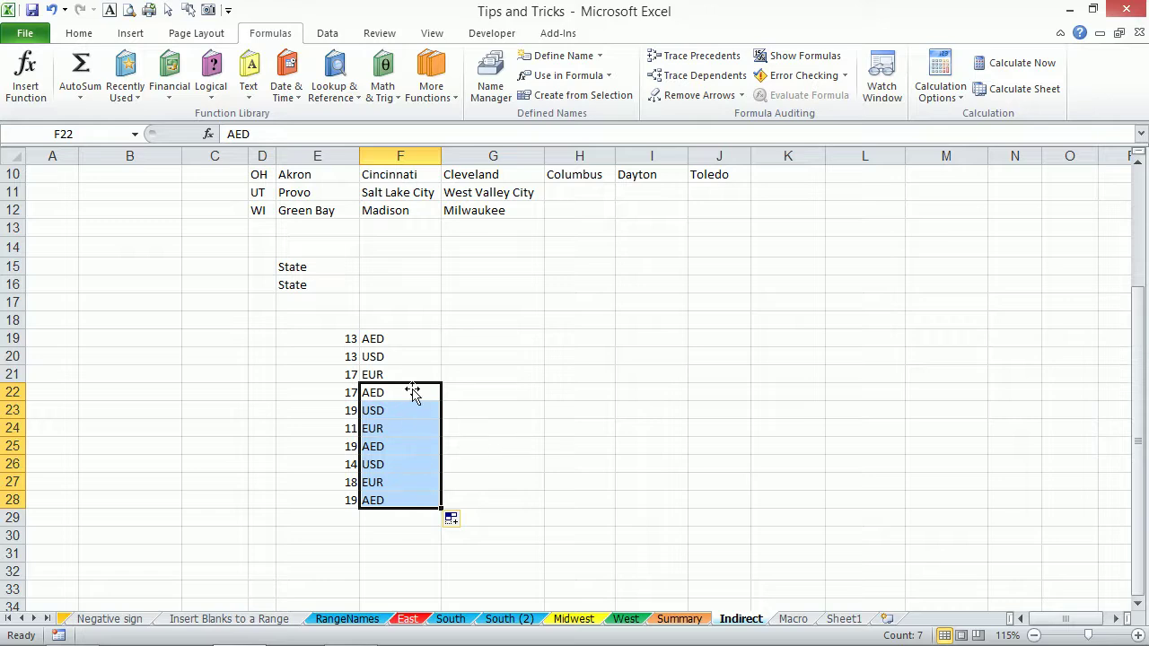
Copy the currency codes to K14:K16 and enter rates 1, 3.673 and 4.2 in L14:L16.
{"action": "left_click_drag", "start_coordinate": [391, 338], "coordinate": [384, 374]}
{"action": "key", "text": "ctrl+c"}
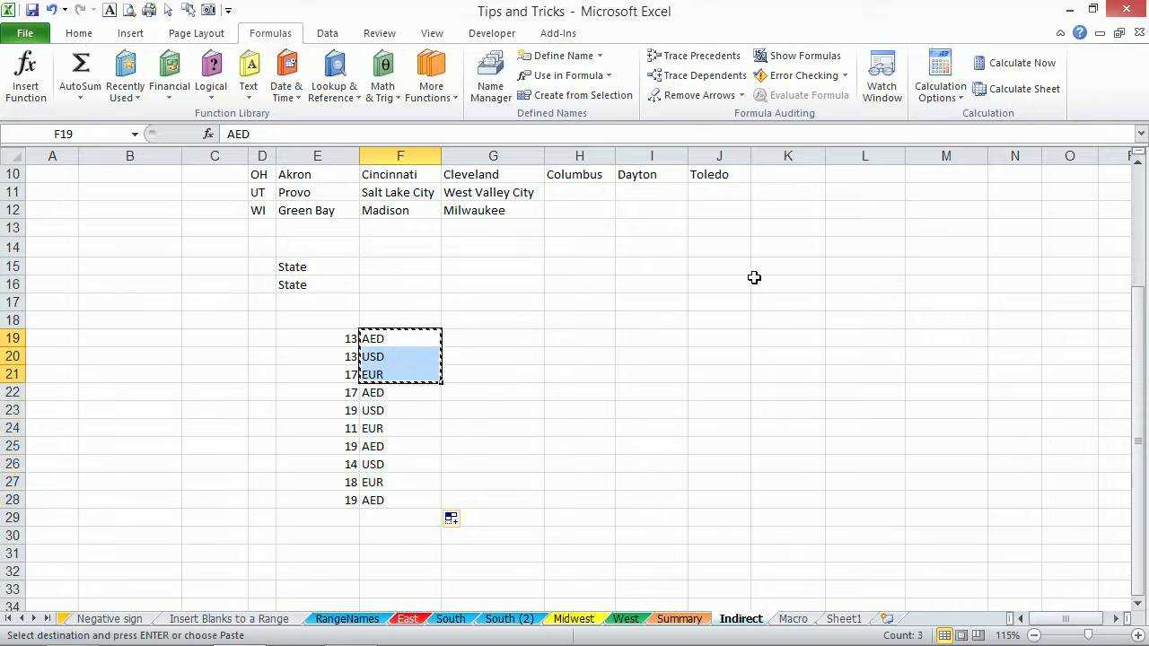
{"action": "left_click", "coordinate": [782, 253]}
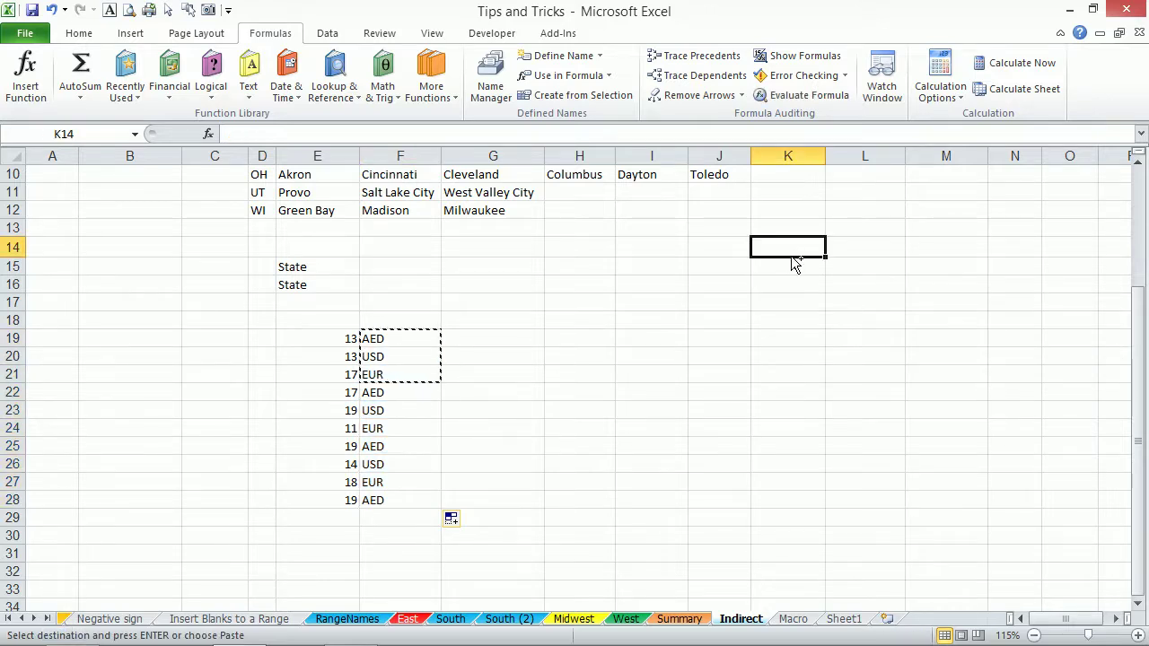
{"action": "key", "text": "ctrl+v"}
{"action": "left_click", "coordinate": [851, 256]}
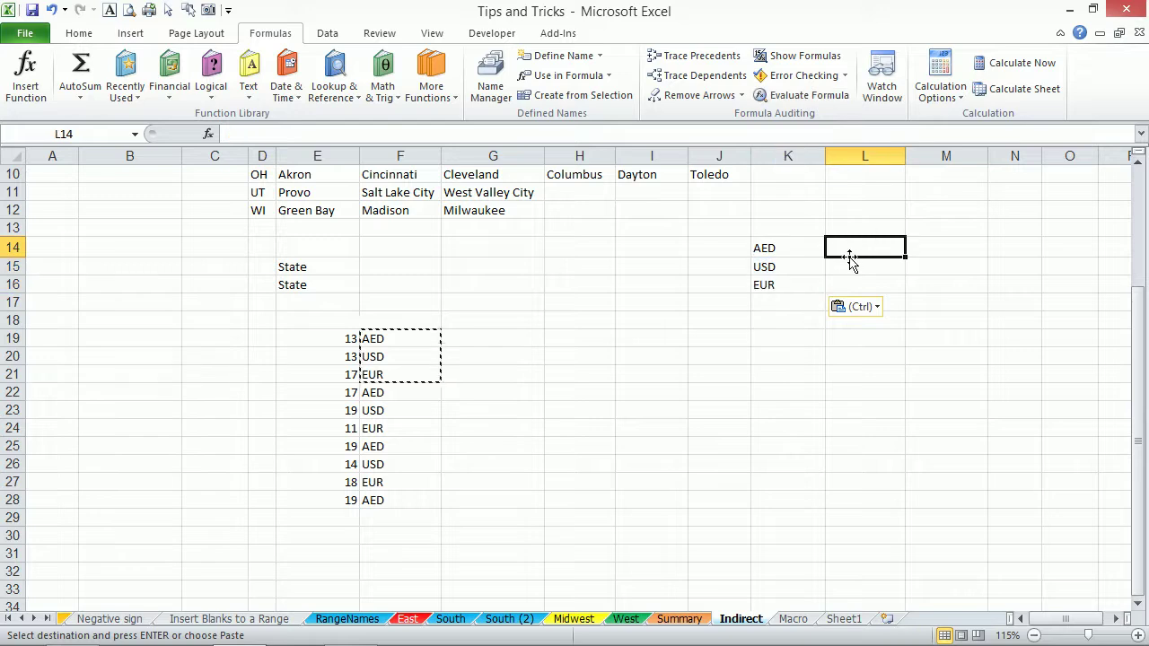
{"action": "type", "text": "1"}
{"action": "key", "text": "Return"}
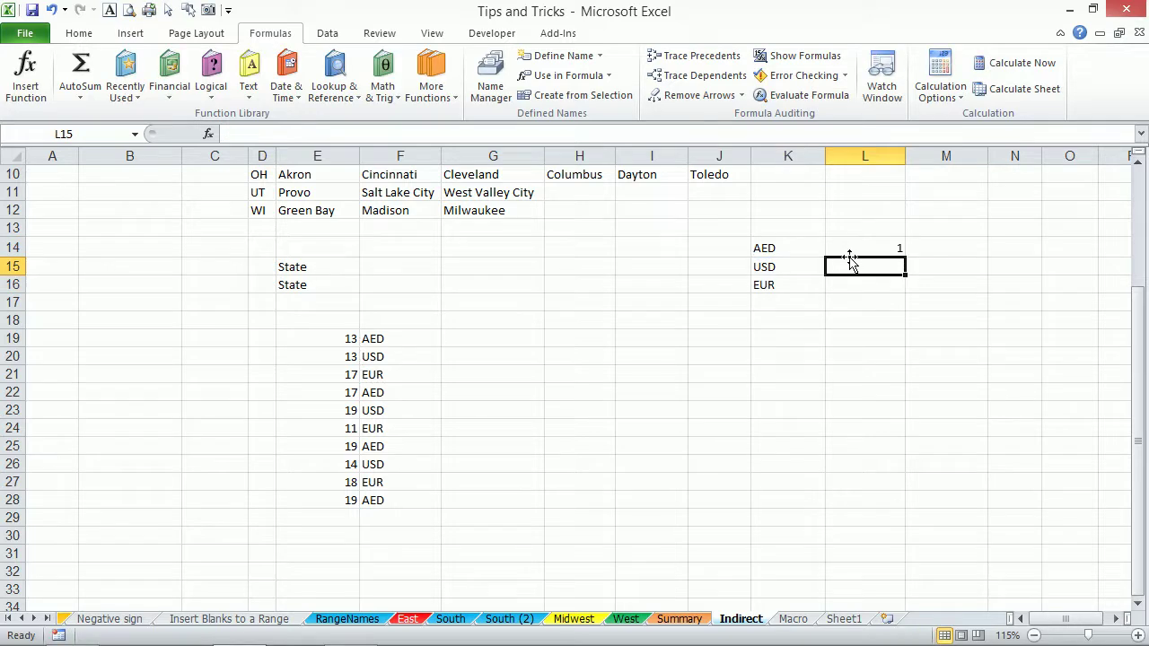
{"action": "type", "text": "3.673"}
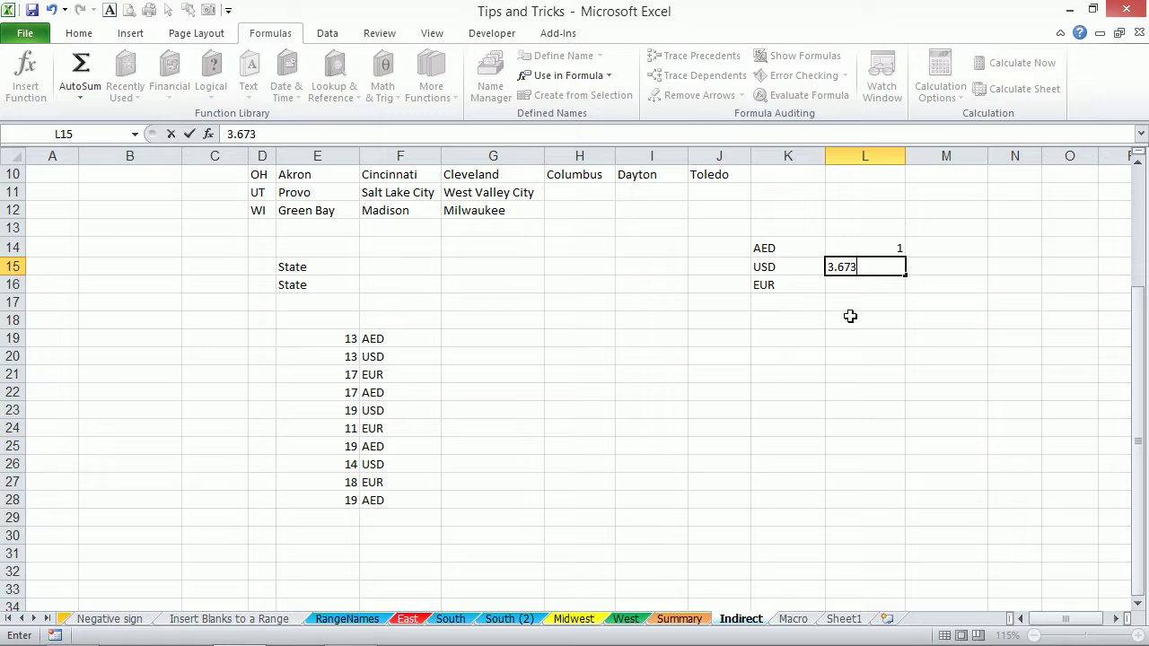
{"action": "key", "text": "Return"}
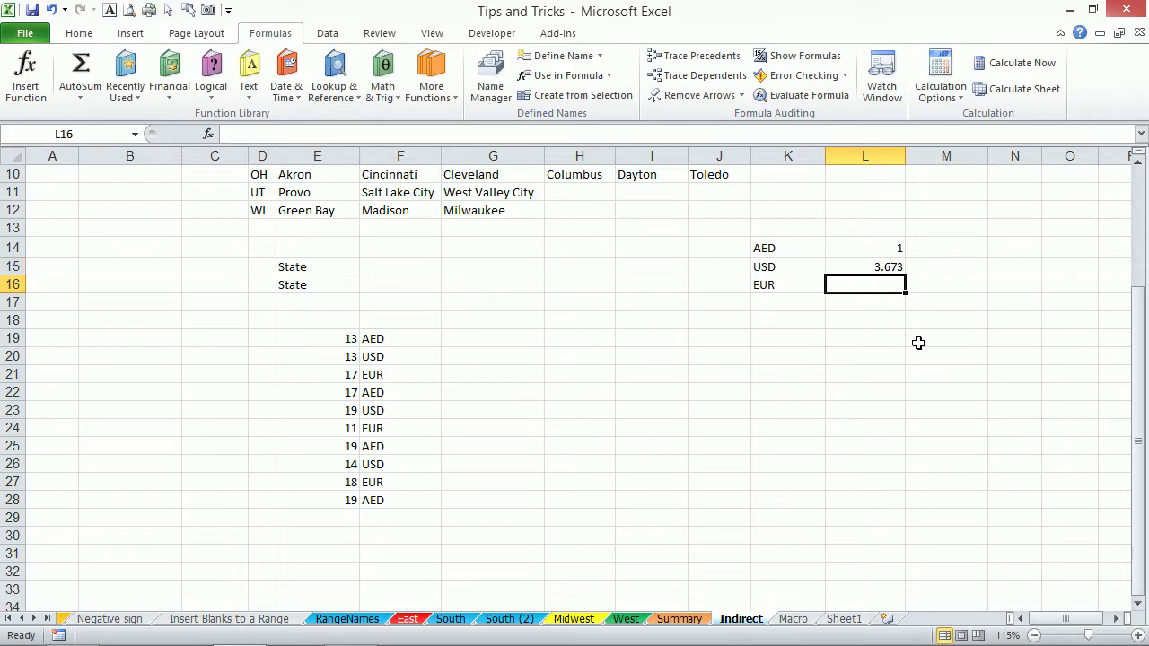
{"action": "type", "text": "4.2"}
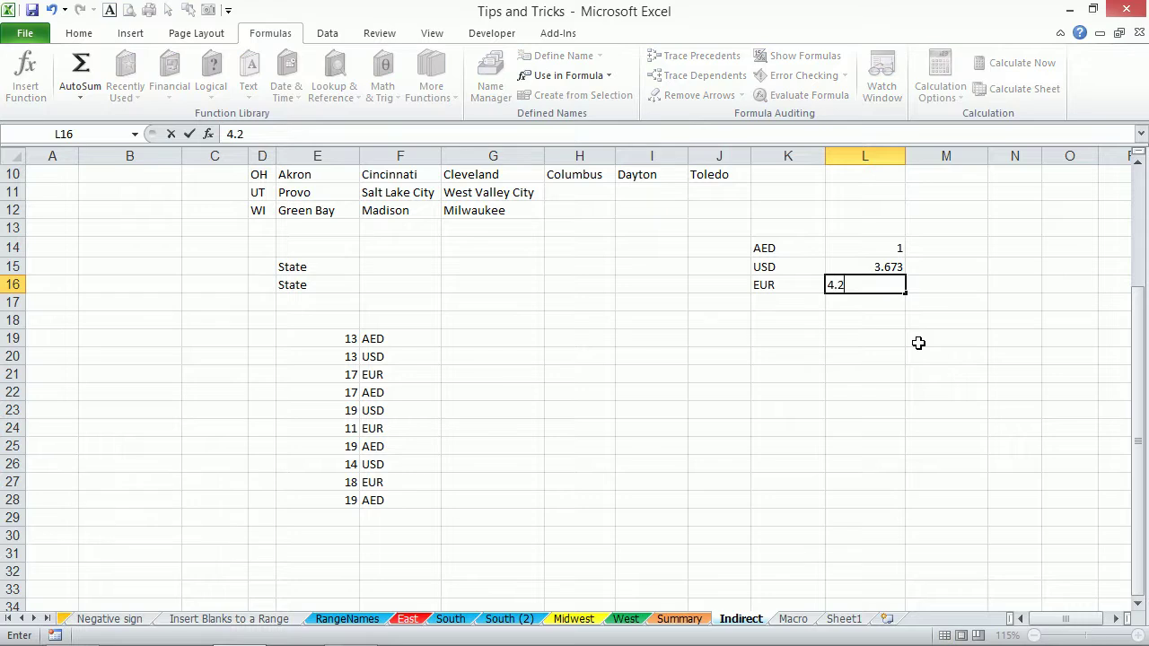
{"action": "key", "text": "Return"}
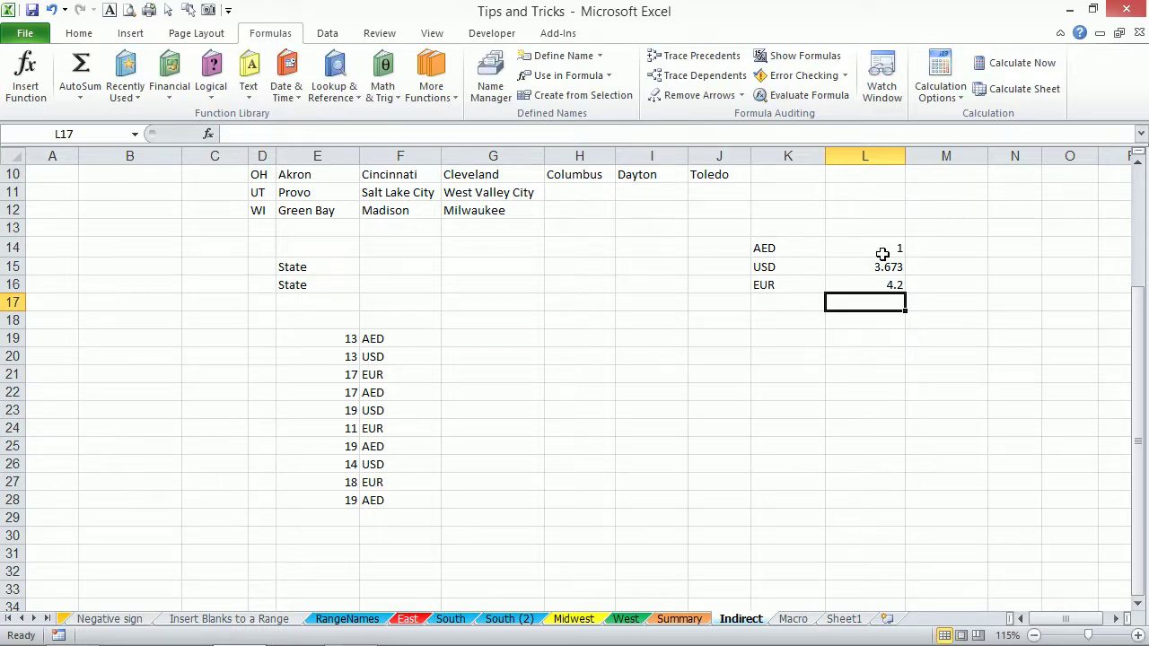
{"action": "left_click", "coordinate": [814, 249]}
Create names AED, USD, EUR from K14:L16's left column and verify AED via the Name Box.
{"action": "left_click_drag", "start_coordinate": [814, 249], "coordinate": [856, 285]}
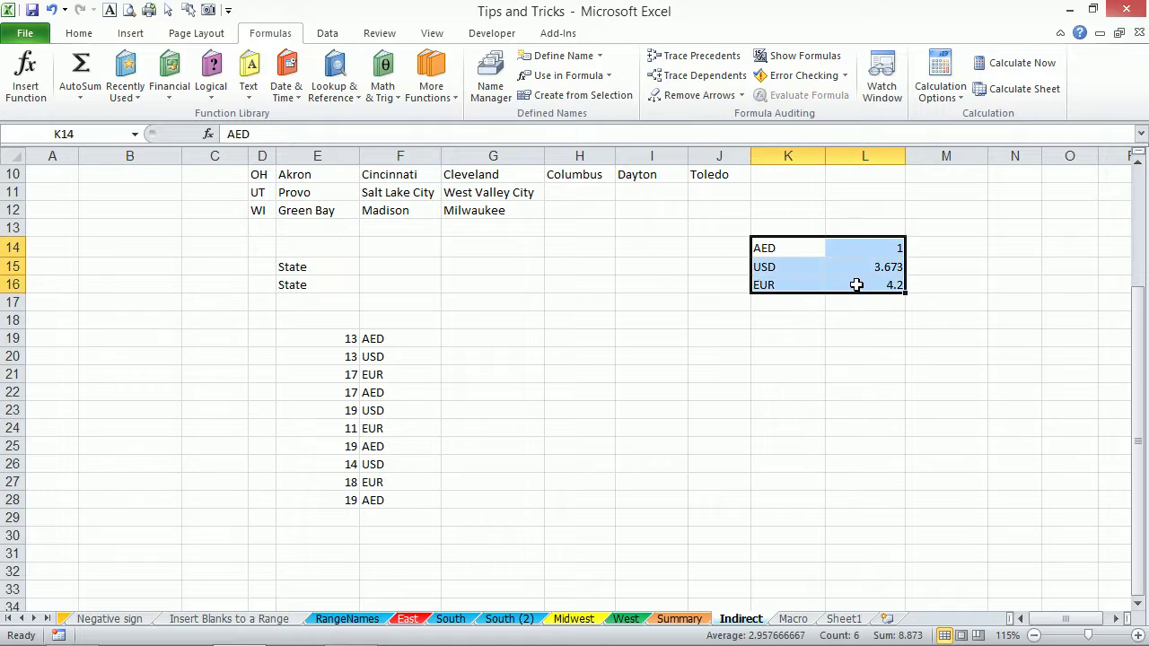
{"action": "key", "text": "ctrl+shift+F3"}
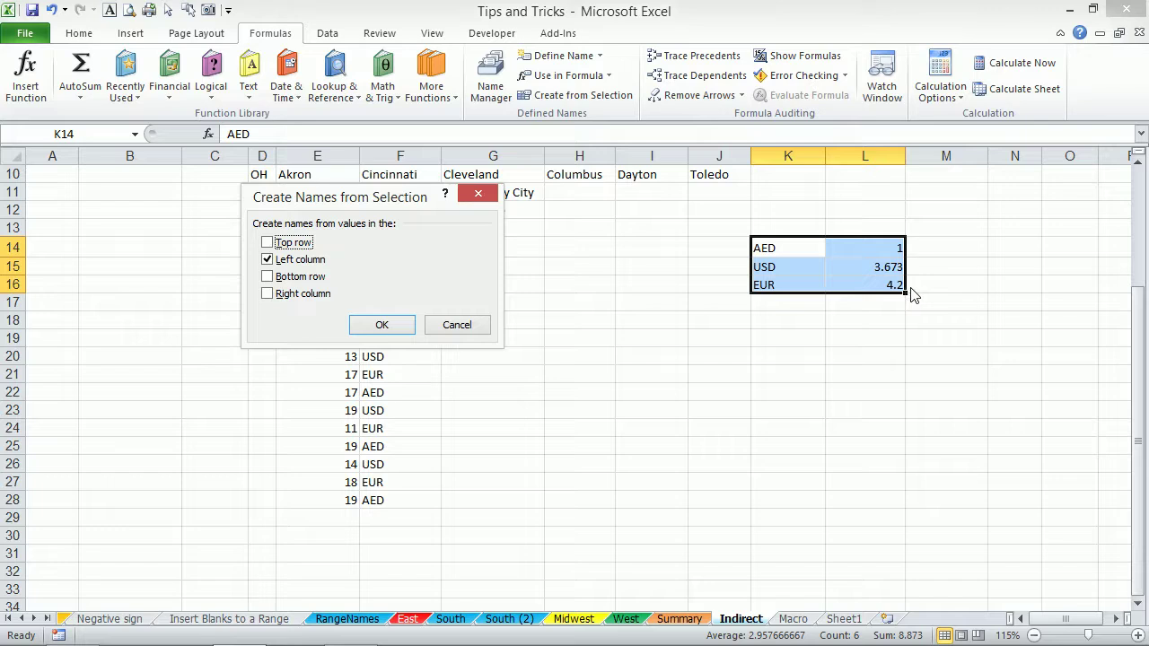
{"action": "left_click", "coordinate": [395, 323]}
{"action": "left_click", "coordinate": [438, 341]}
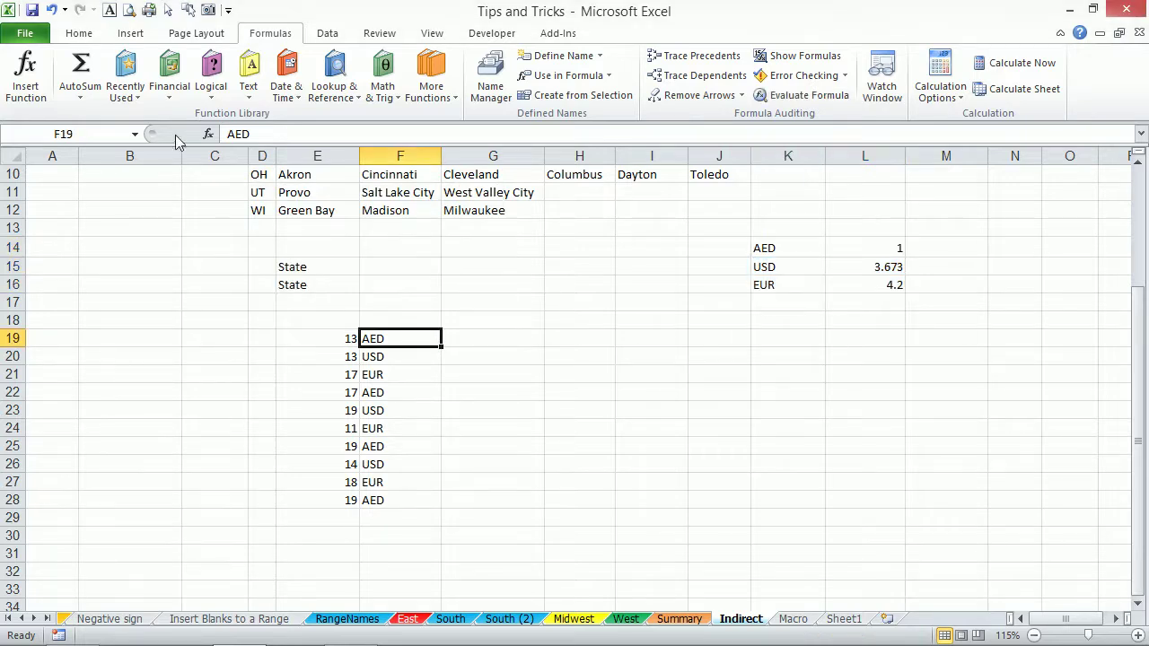
{"action": "left_click", "coordinate": [136, 133]}
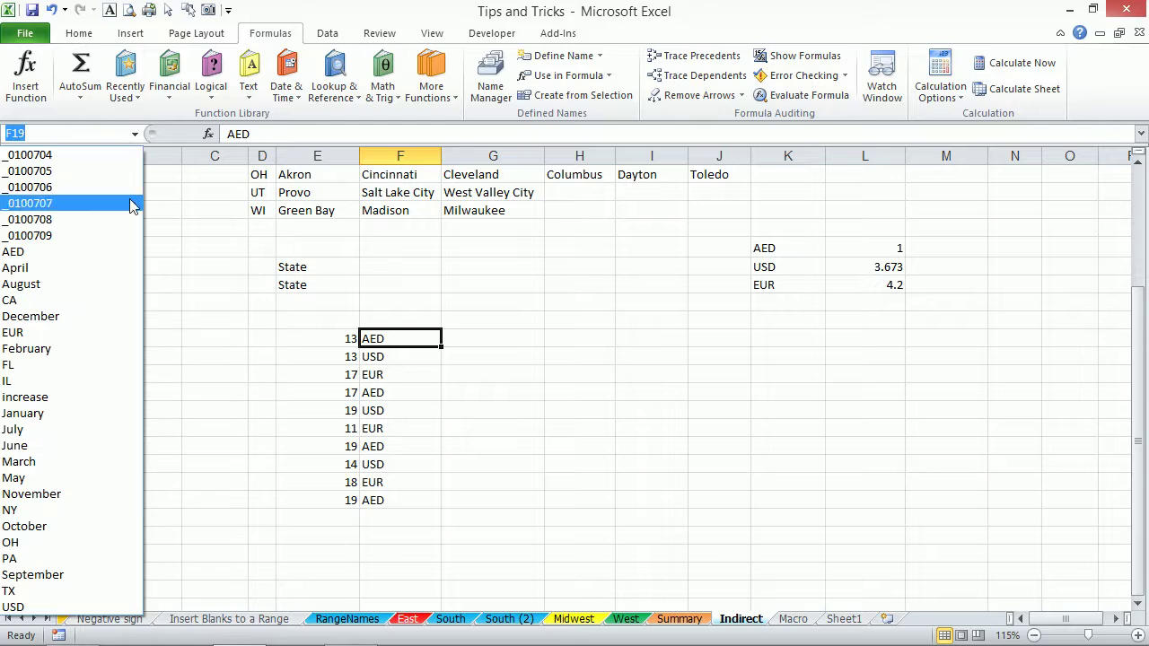
{"action": "left_click", "coordinate": [34, 252]}
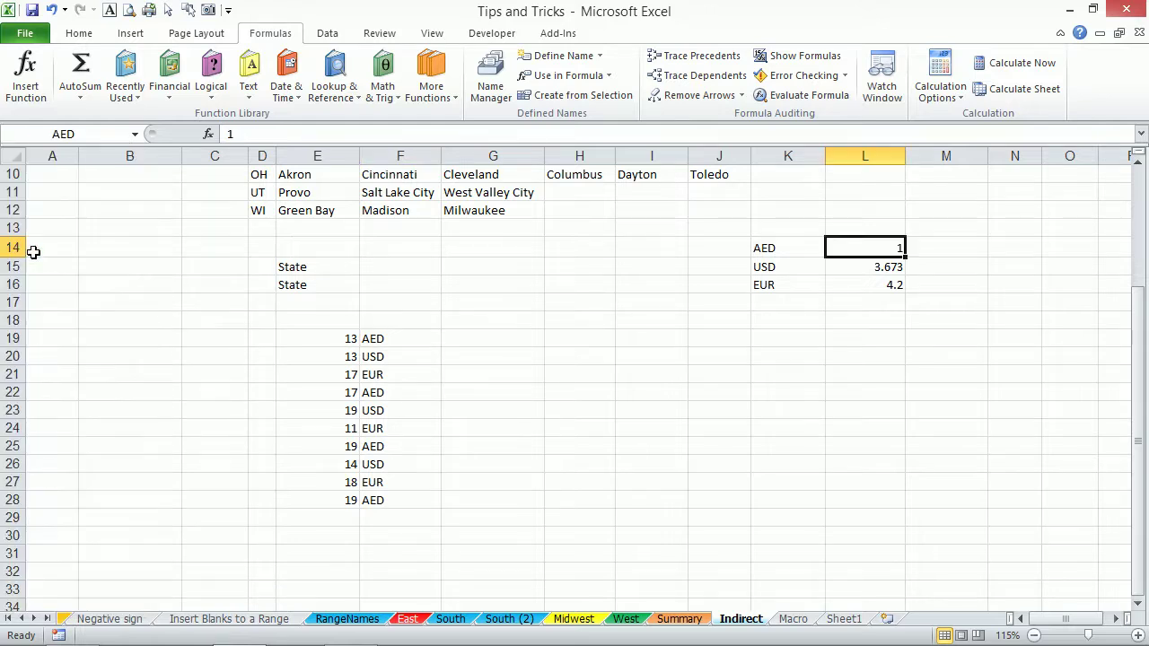
{"action": "left_click", "coordinate": [380, 341]}
{"action": "key", "text": "Right"}
{"action": "key", "text": "Up"}
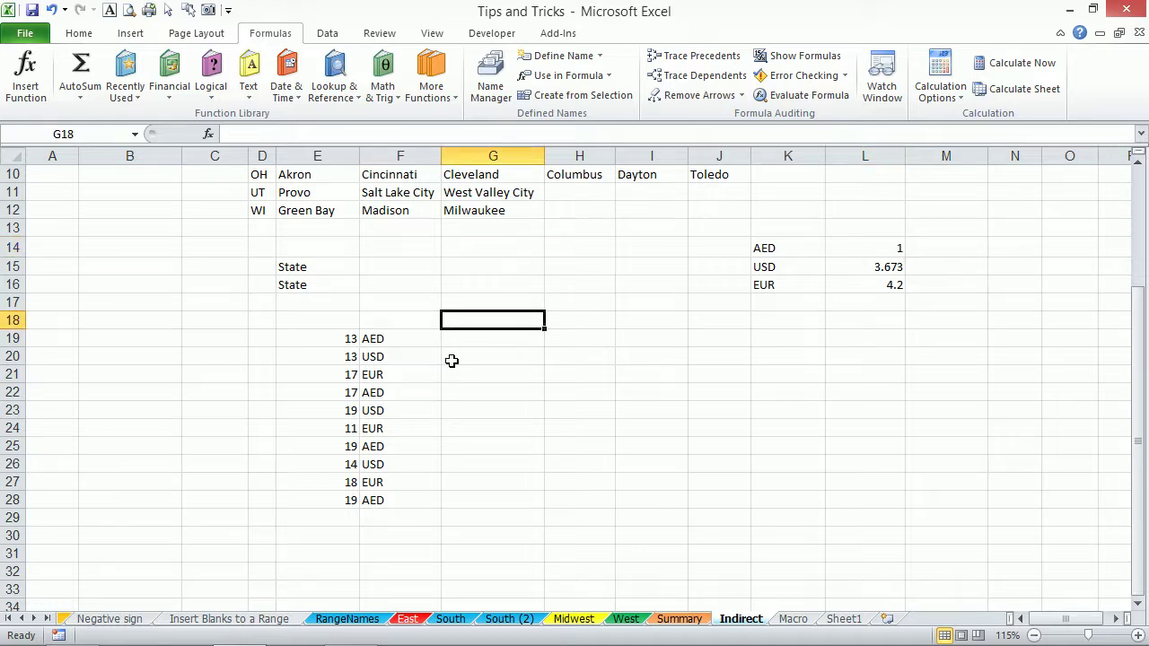
Type the heading AED in G18 and enter =E19*F19 in G19.
{"action": "type", "text": "AED"}
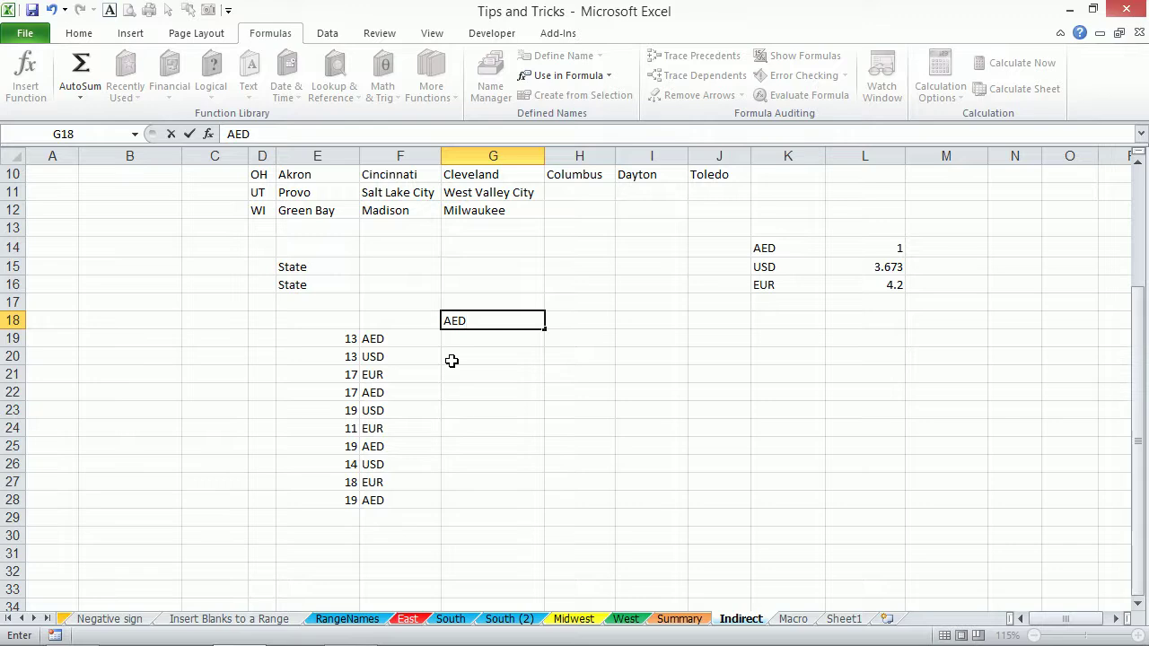
{"action": "key", "text": "Return"}
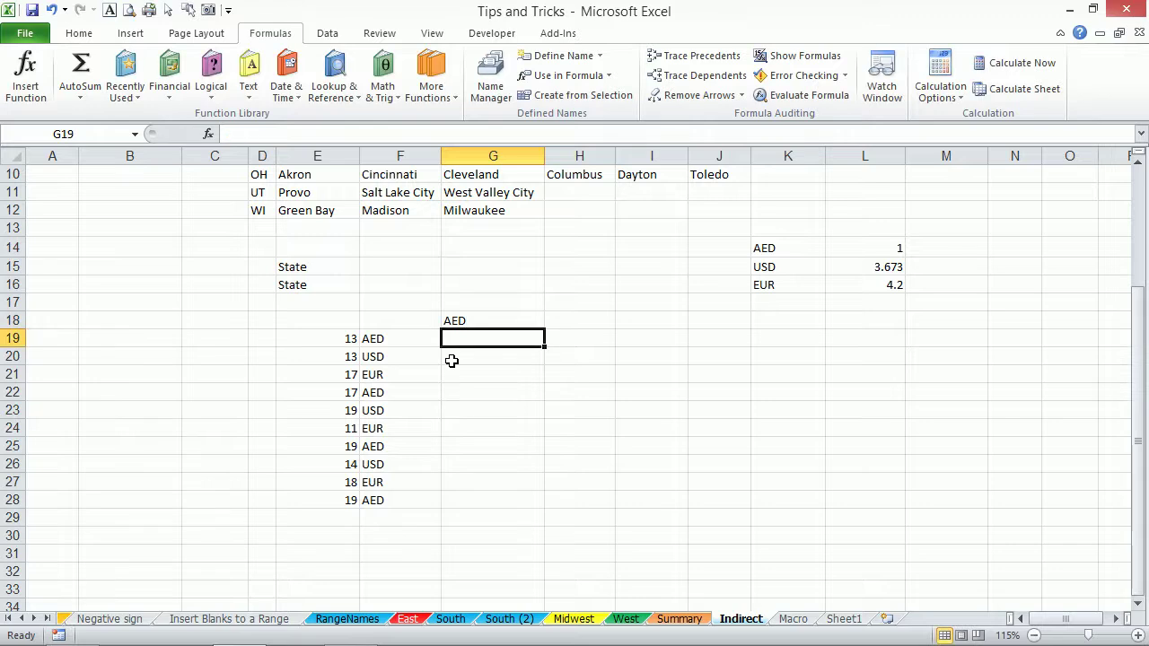
{"action": "key", "text": "Left"}
{"action": "key", "text": "Left"}
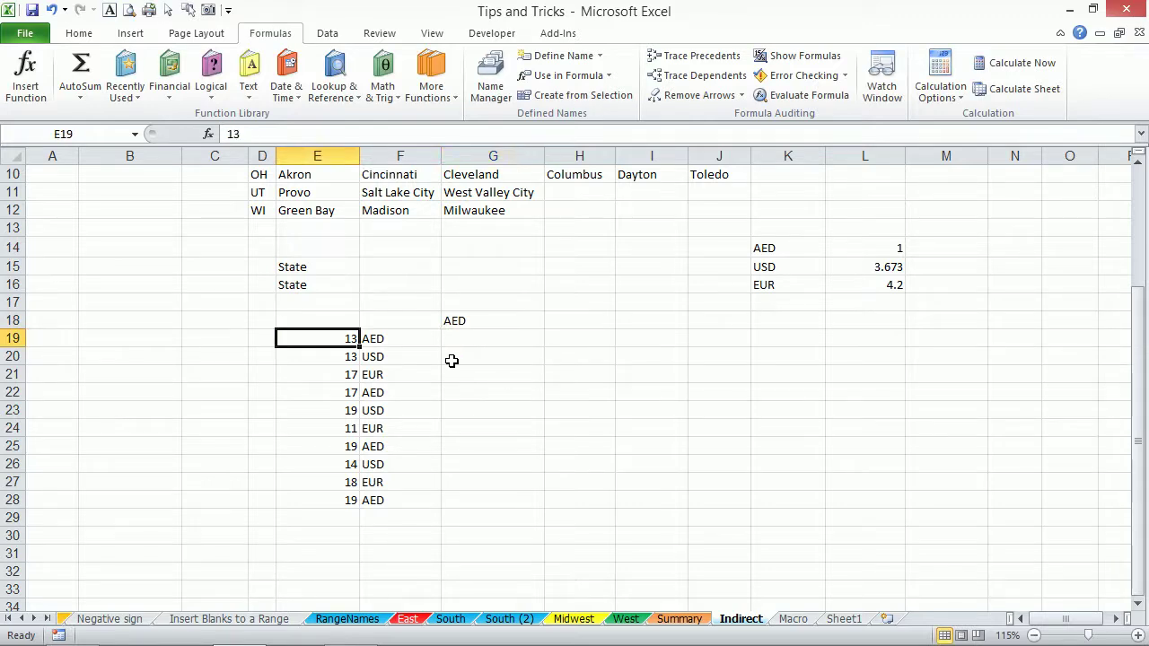
{"action": "key", "text": "Right"}
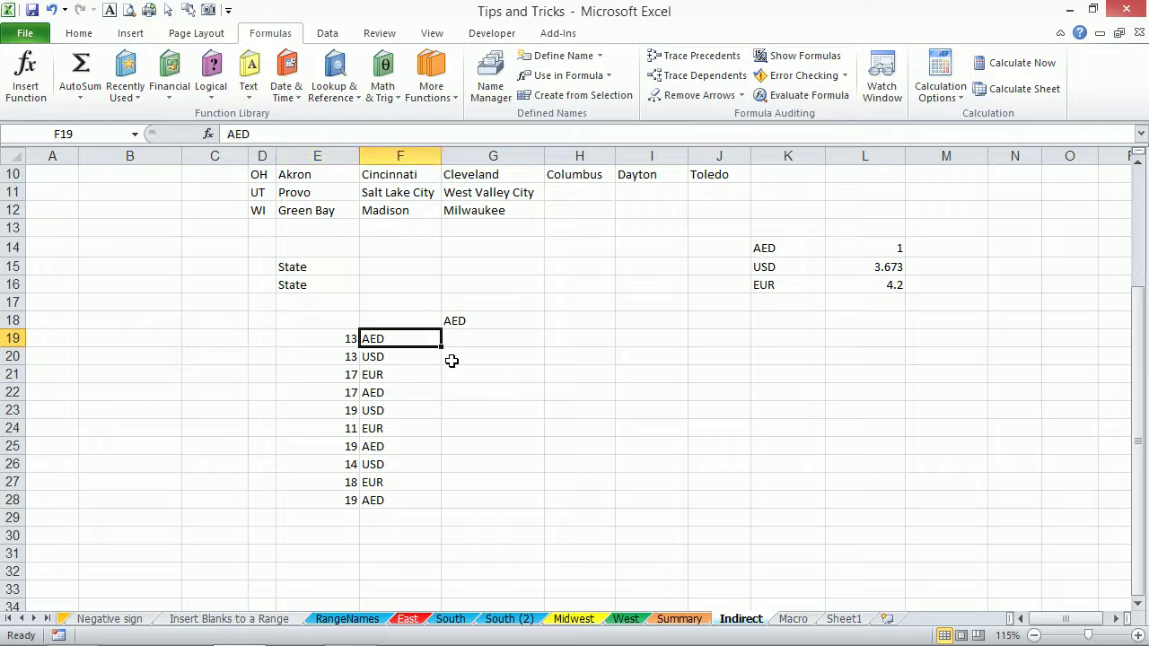
{"action": "key", "text": "Right"}
{"action": "type", "text": "="}
{"action": "key", "text": "Left"}
{"action": "key", "text": "Left"}
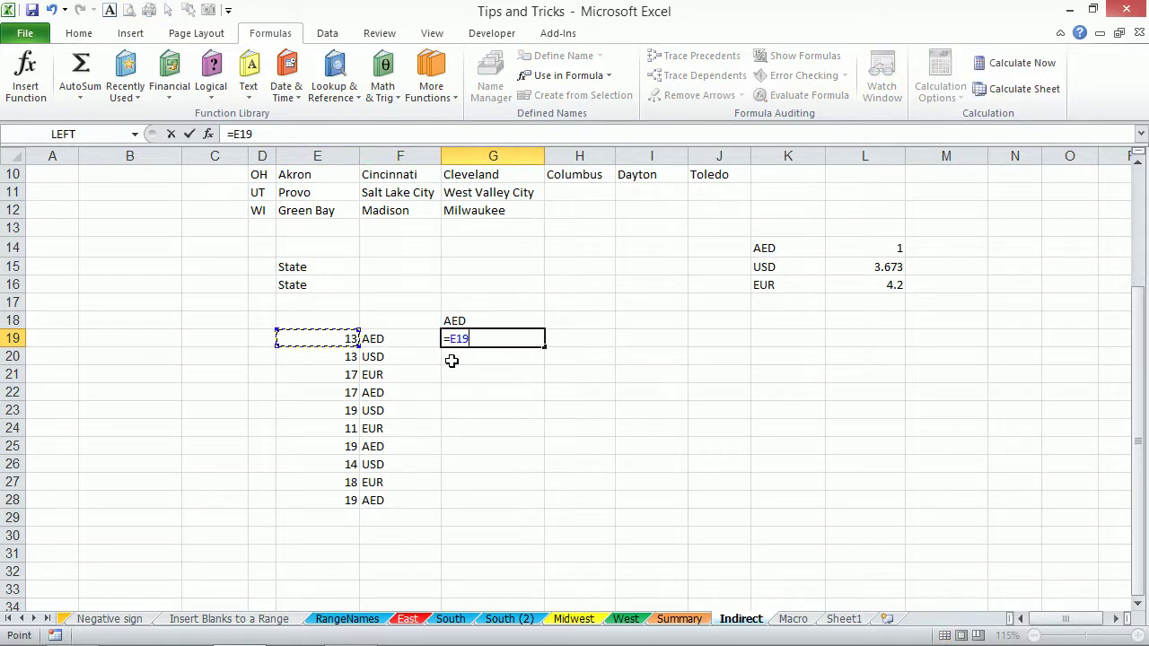
{"action": "type", "text": "*"}
{"action": "key", "text": "Left"}
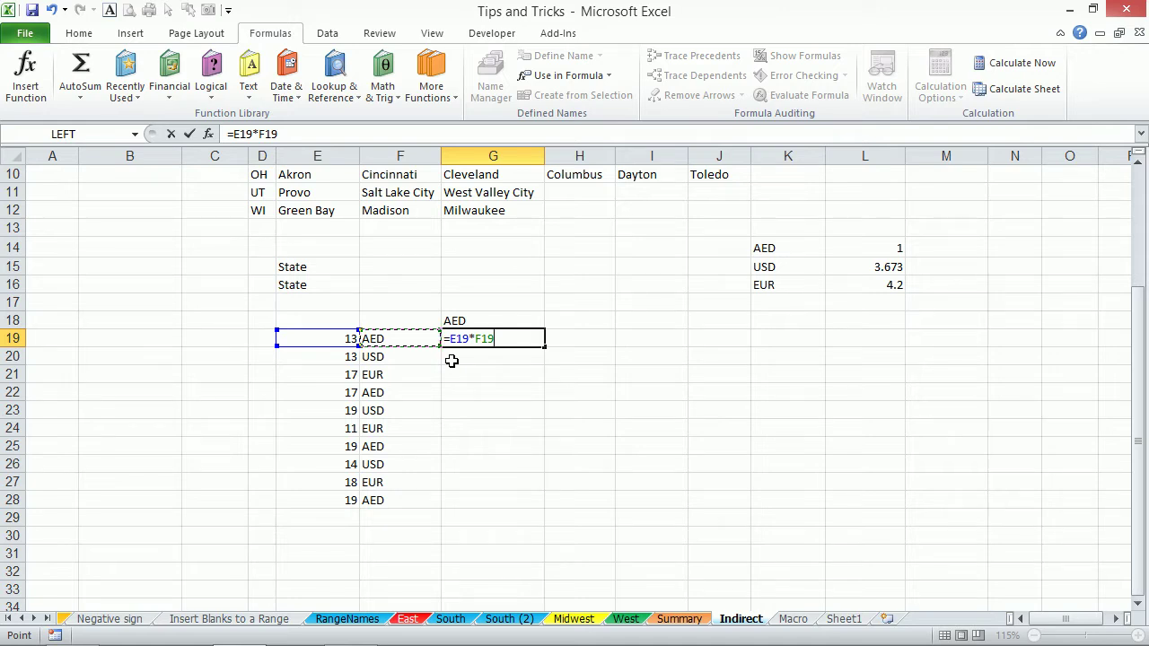
{"action": "key", "text": "Return"}
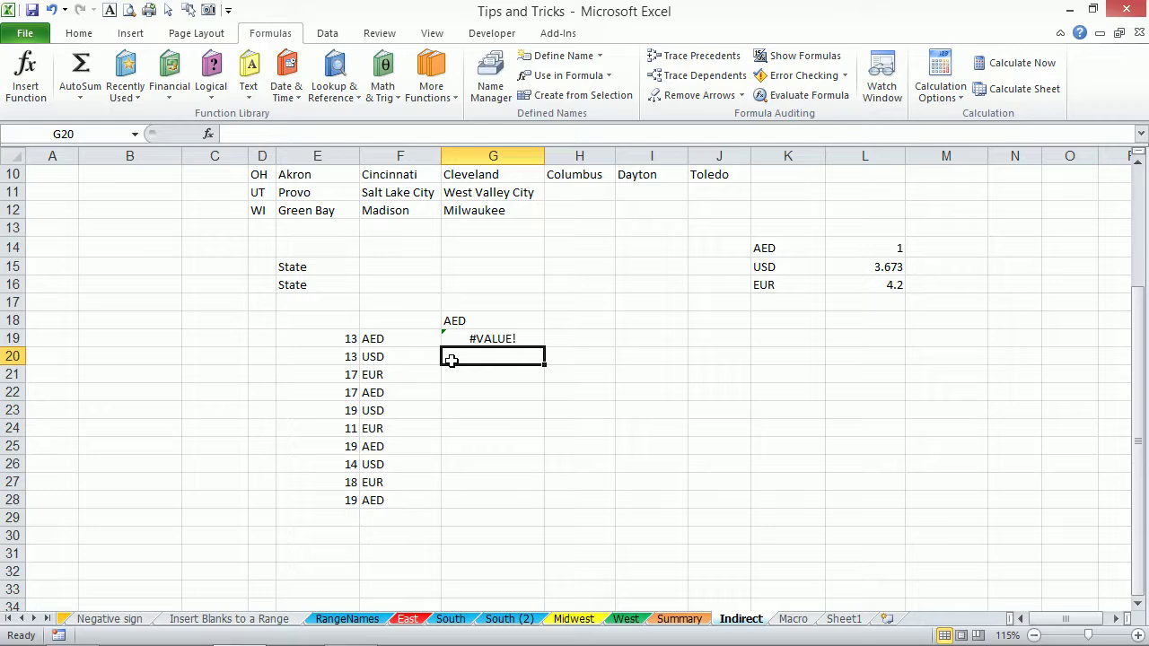
Fix the #VALUE! error by changing G19 to =E19*INDIRECT(F19), giving 13.
{"action": "key", "text": "Up"}
{"action": "key", "text": "Left"}
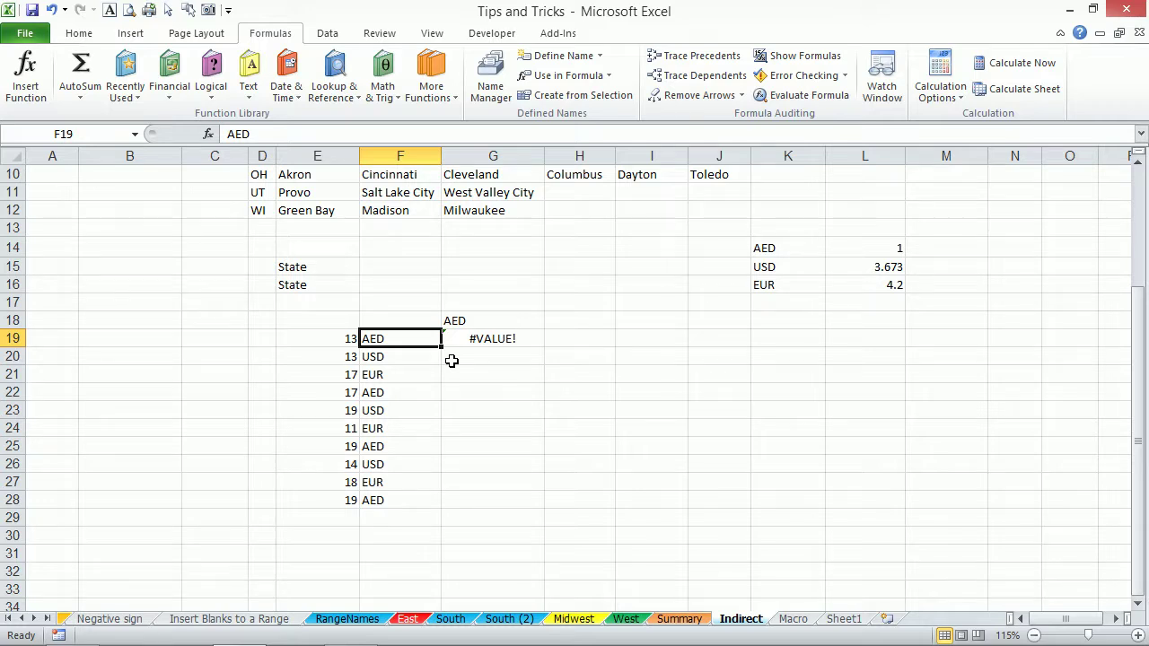
{"action": "key", "text": "Right"}
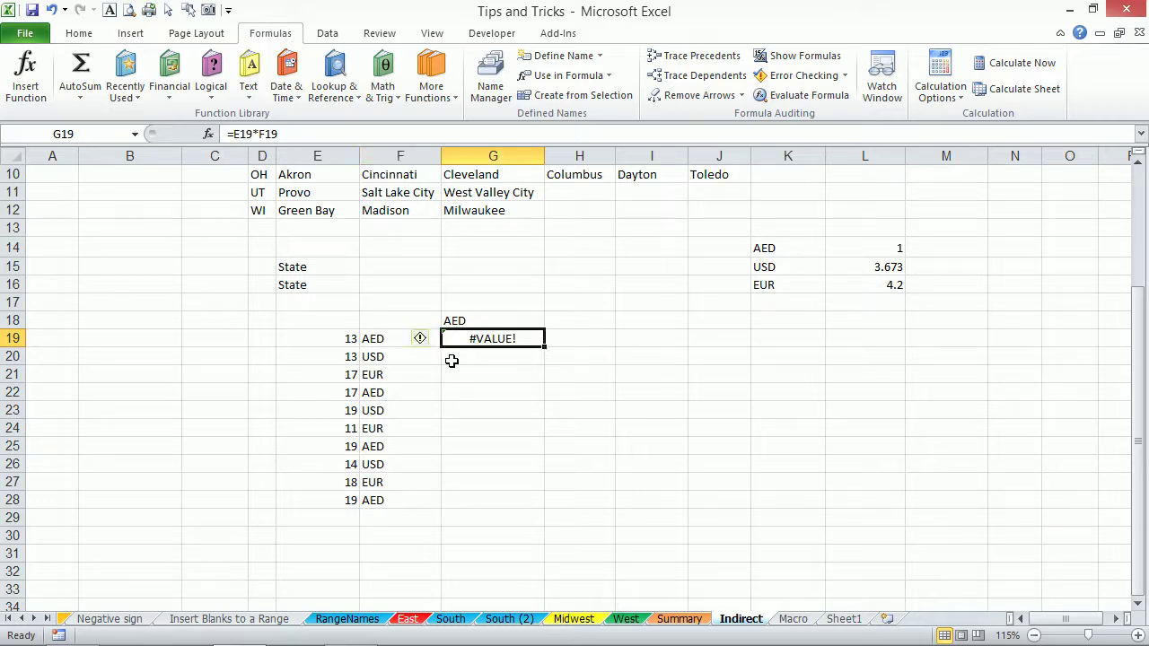
{"action": "left_click", "coordinate": [259, 133]}
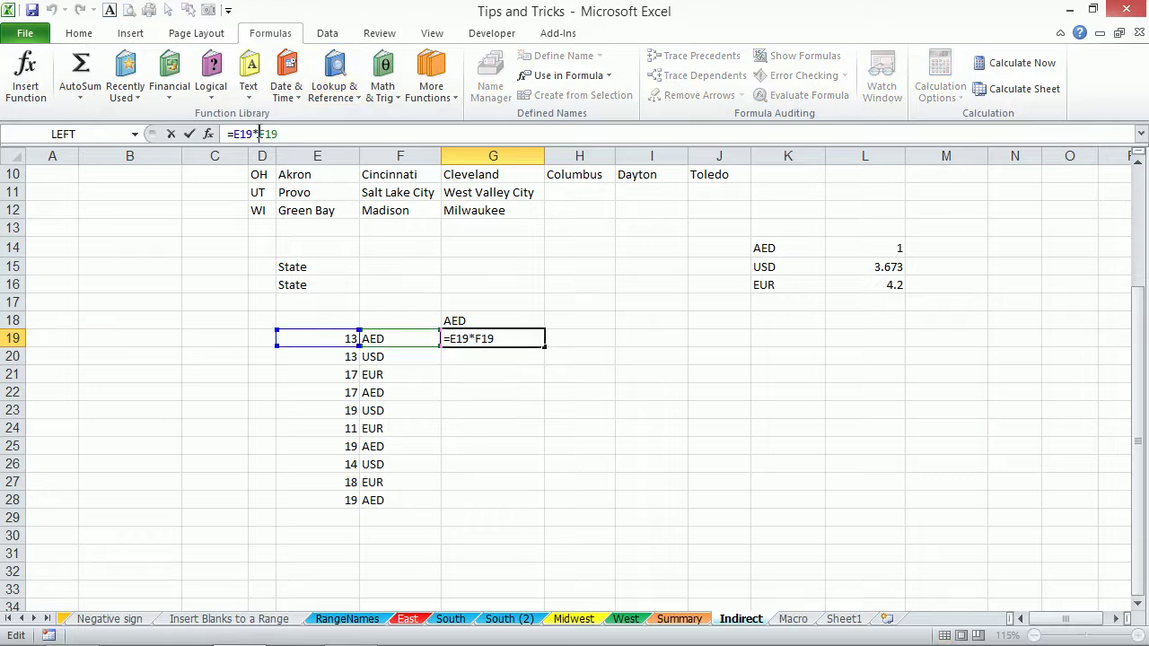
{"action": "type", "text": "indirect"}
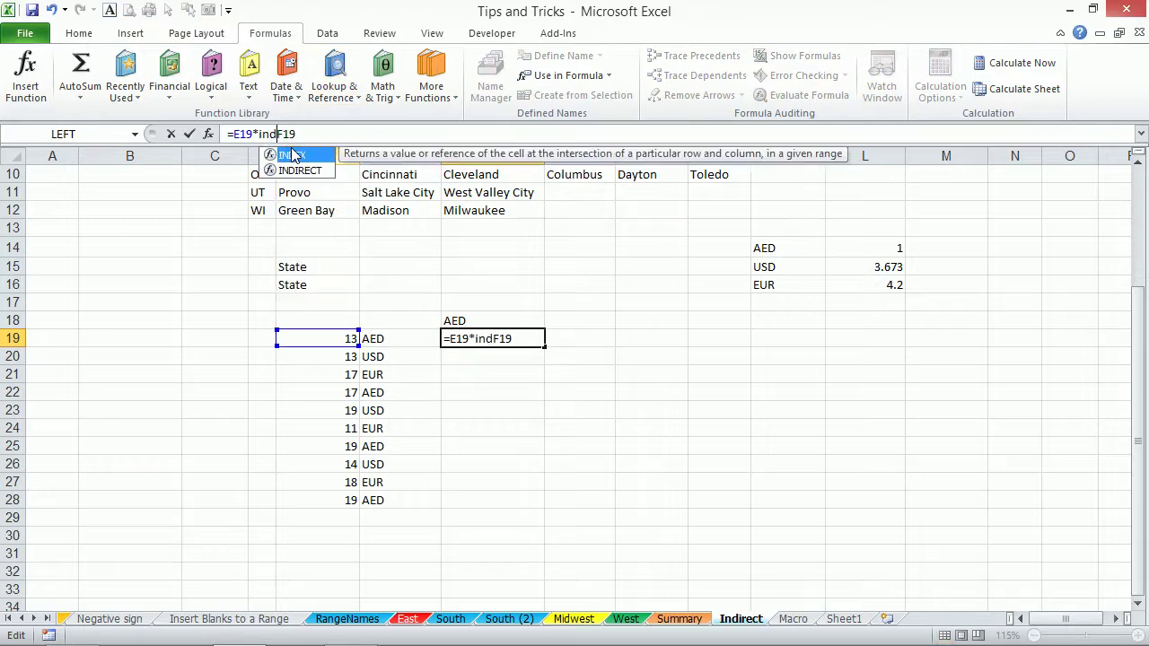
{"action": "type", "text": "(F19"}
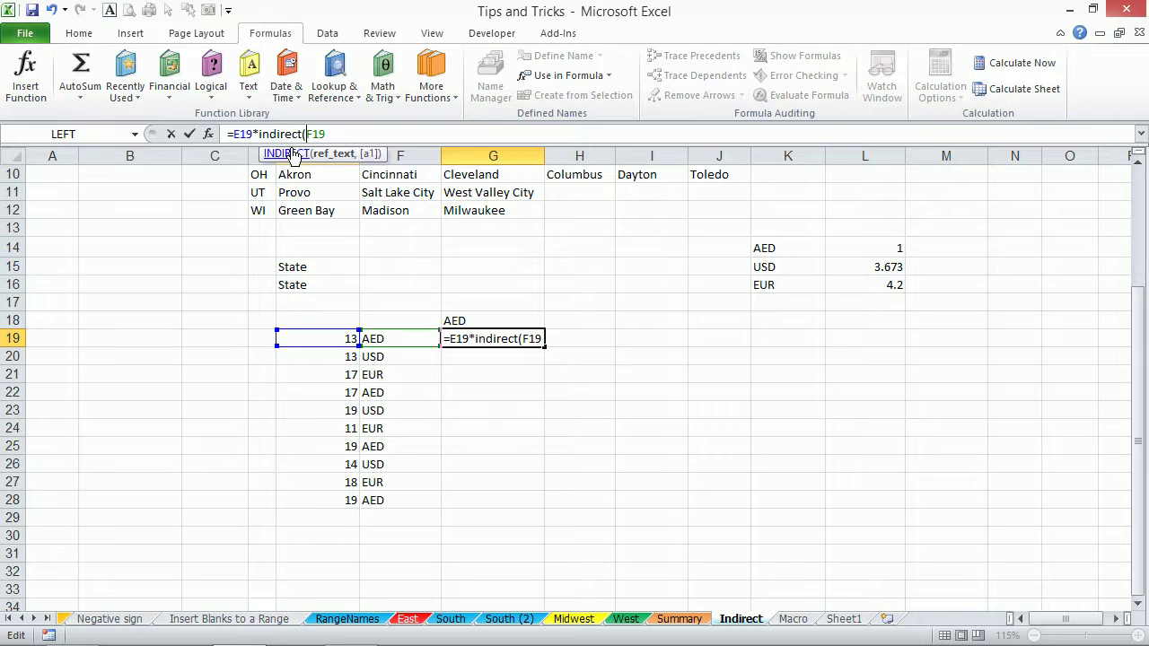
{"action": "type", "text": ")"}
{"action": "key", "text": "ctrl+Return"}
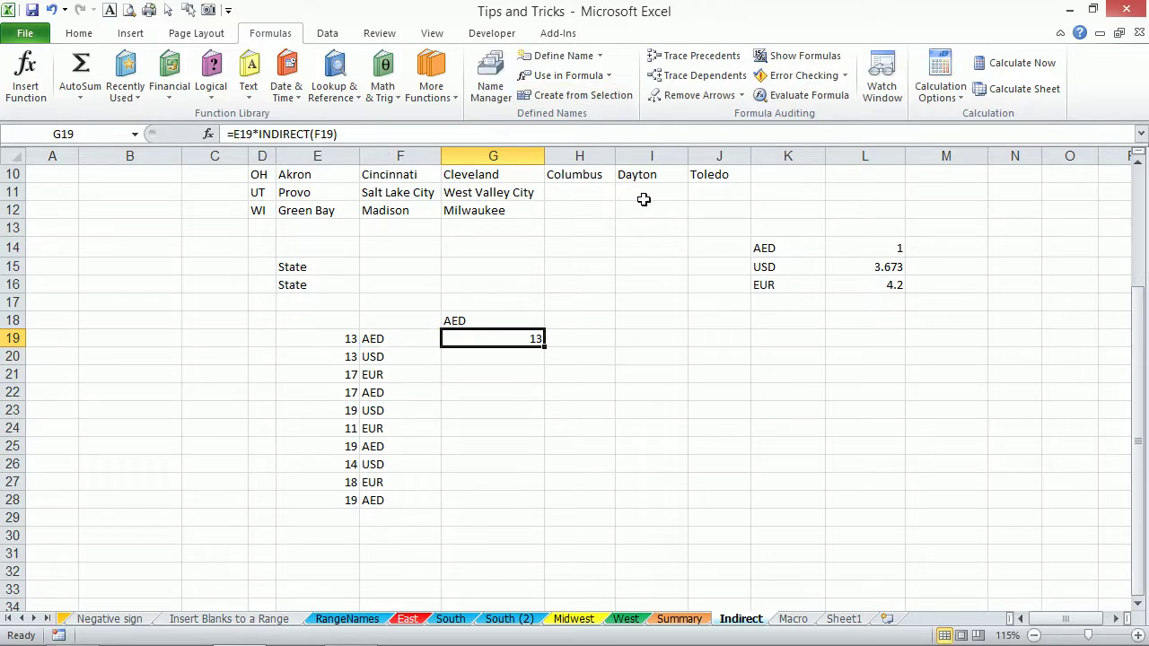
Fill G19's formula down to G28, then test =E20*USD in H20 and delete it.
{"action": "double_click", "coordinate": [544, 345]}
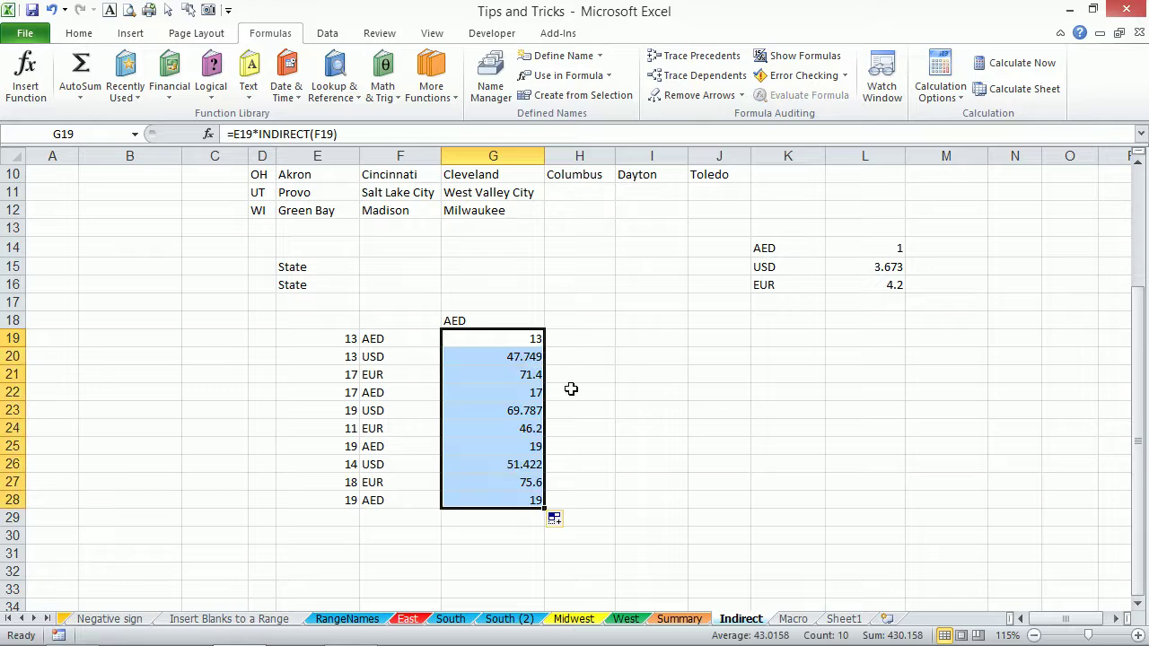
{"action": "left_click", "coordinate": [346, 359]}
{"action": "left_click", "coordinate": [600, 360]}
{"action": "type", "text": "="}
{"action": "left_click", "coordinate": [352, 356]}
{"action": "type", "text": "*"}
{"action": "left_click", "coordinate": [873, 266]}
{"action": "key", "text": "Return"}
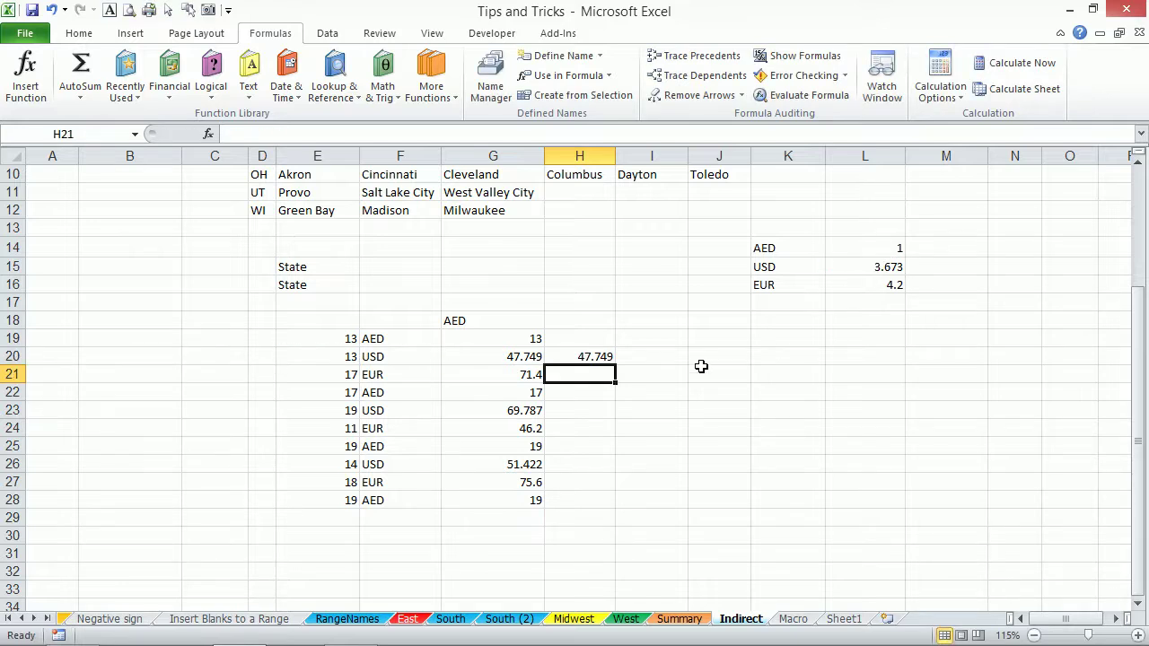
{"action": "left_click", "coordinate": [601, 359]}
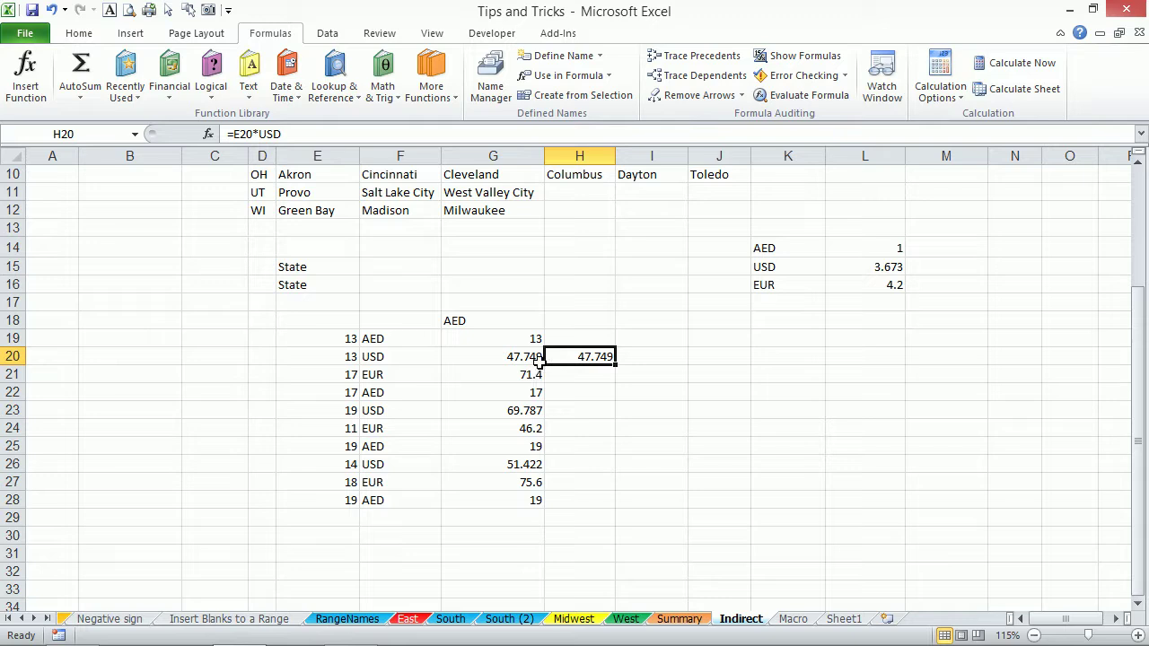
{"action": "key", "text": "Delete"}
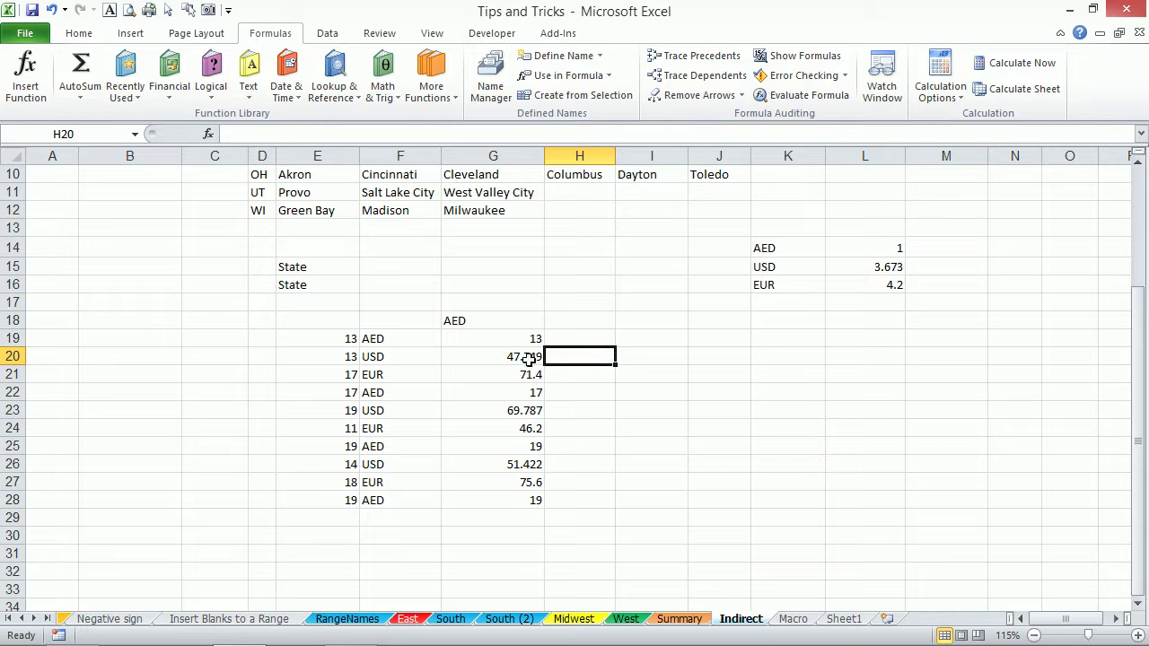
Review the converted results in G20:G28, the column F currency codes and the rate table.
{"action": "left_click_drag", "start_coordinate": [525, 357], "coordinate": [533, 495]}
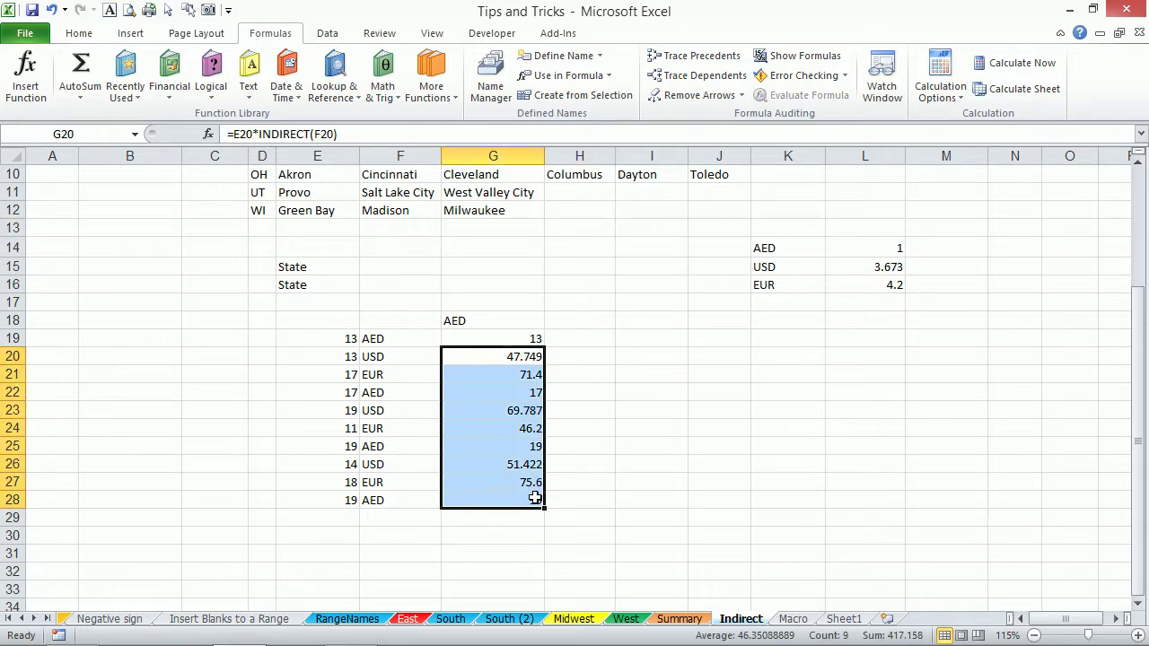
{"action": "left_click", "coordinate": [406, 358]}
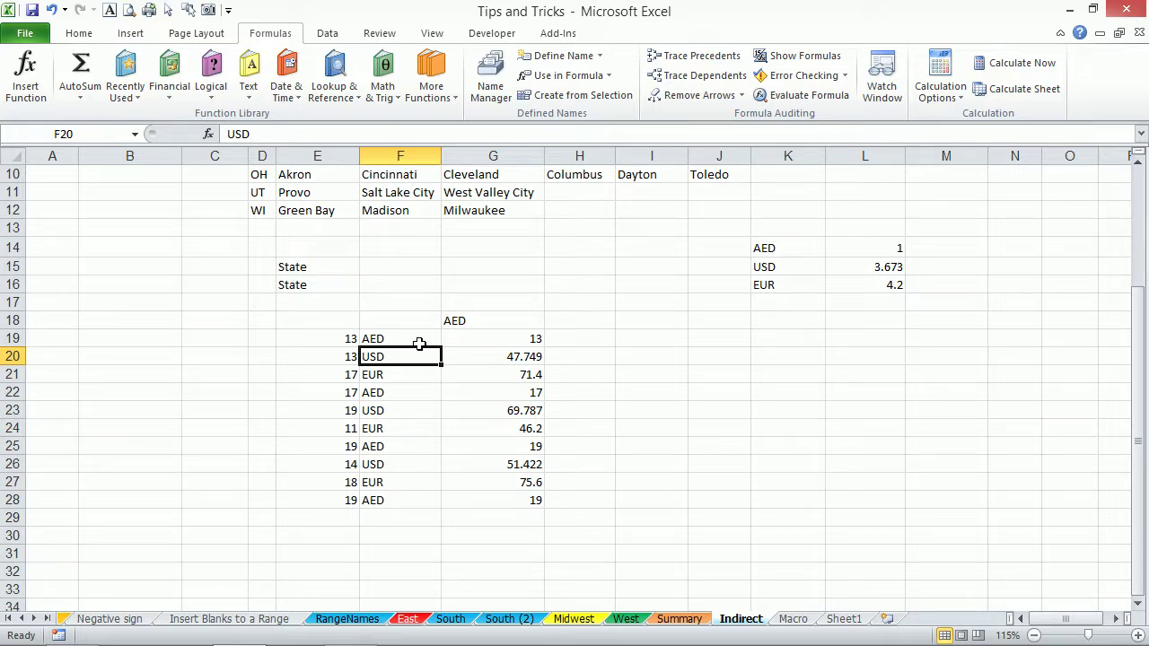
{"action": "left_click_drag", "start_coordinate": [413, 336], "coordinate": [410, 476]}
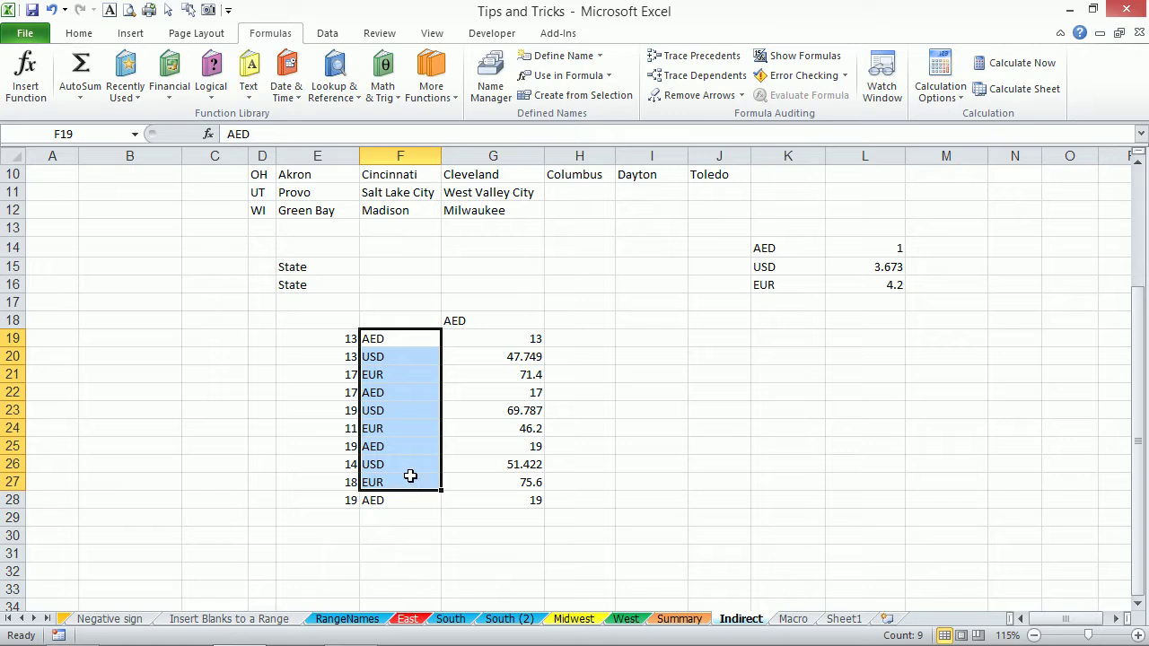
{"action": "left_click_drag", "start_coordinate": [794, 250], "coordinate": [871, 284]}
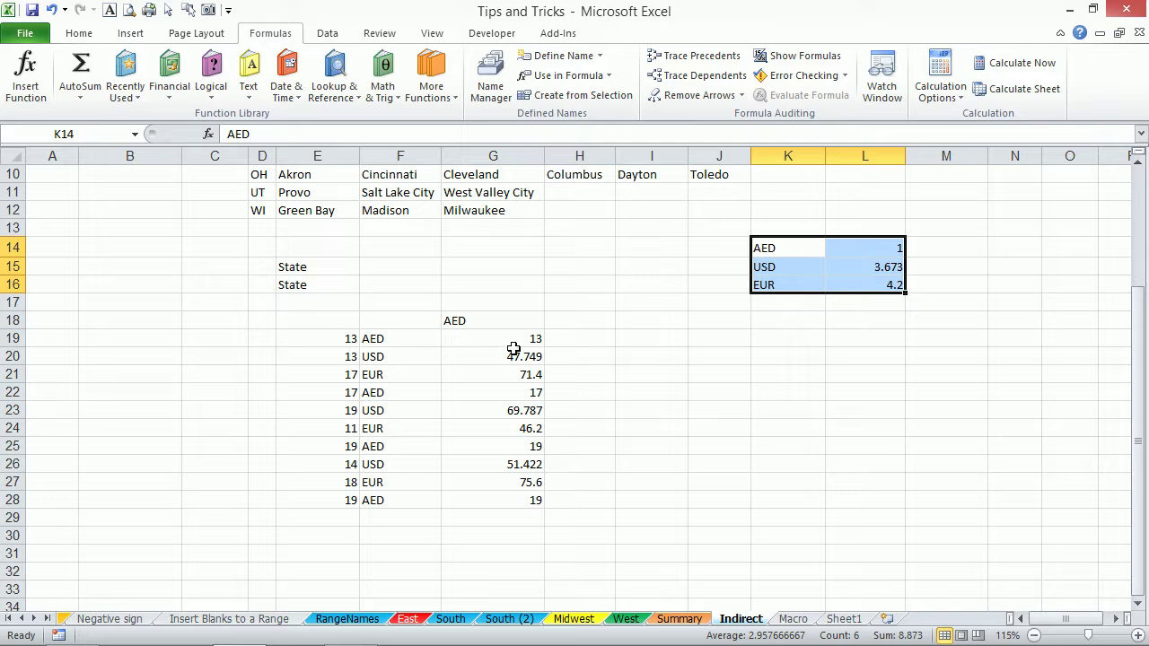
{"action": "left_click", "coordinate": [481, 341]}
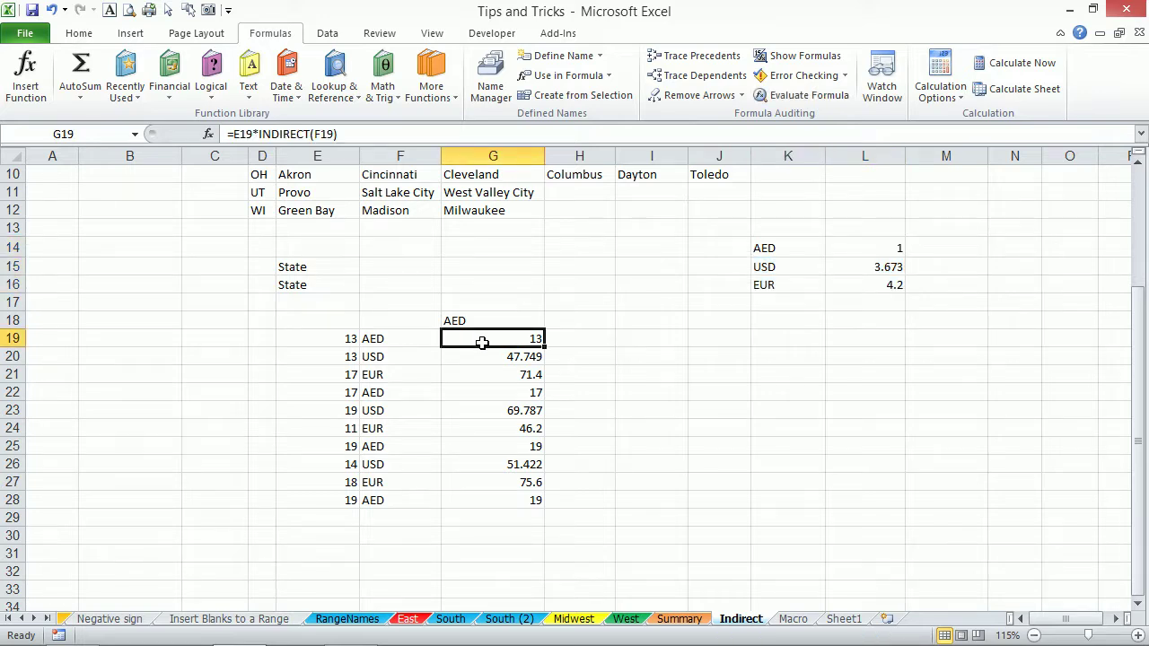
{"action": "left_click_drag", "start_coordinate": [780, 248], "coordinate": [866, 282]}
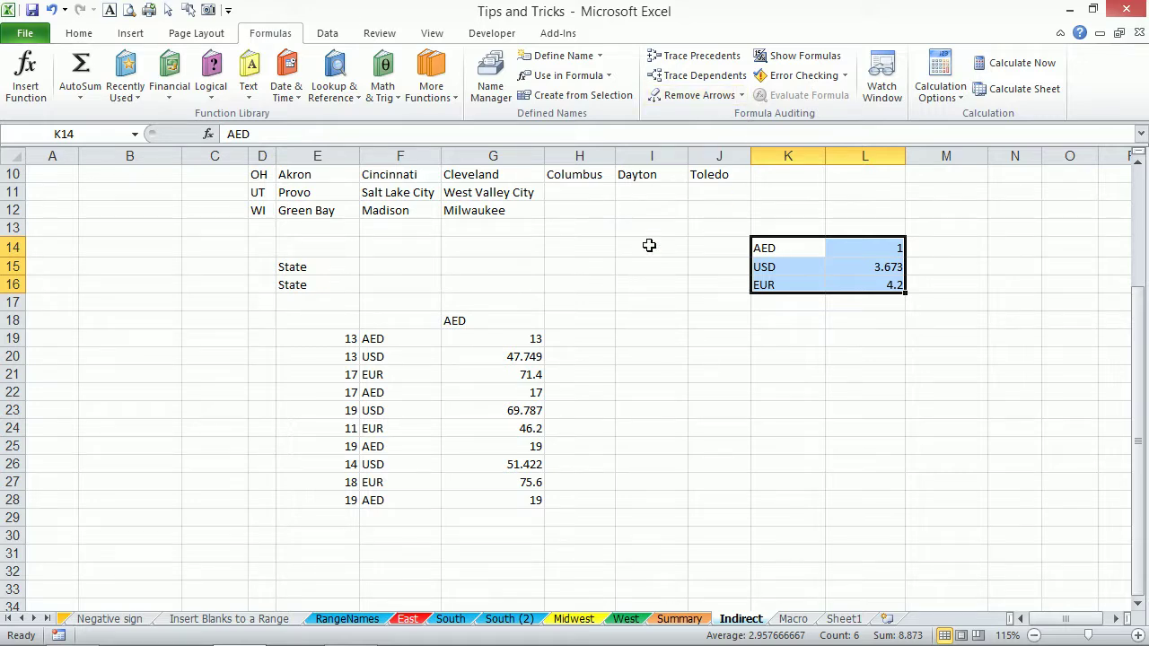
{"action": "key", "text": "Delete"}
{"action": "left_click_drag", "start_coordinate": [298, 268], "coordinate": [533, 451]}
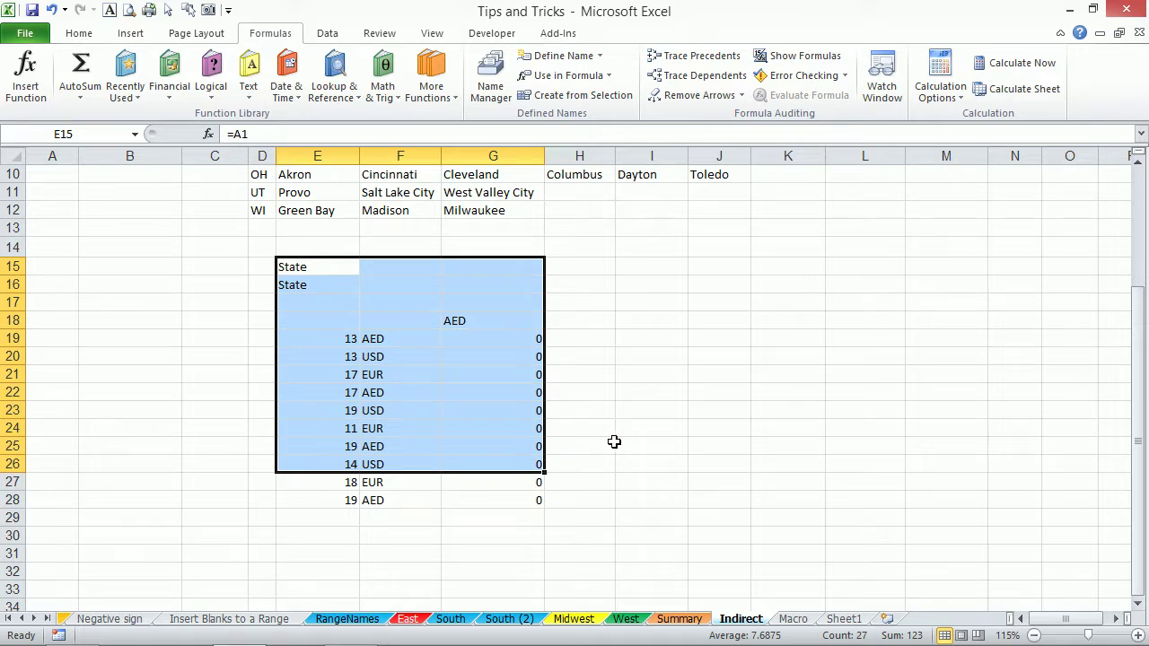
{"action": "key", "text": "ctrl+z"}
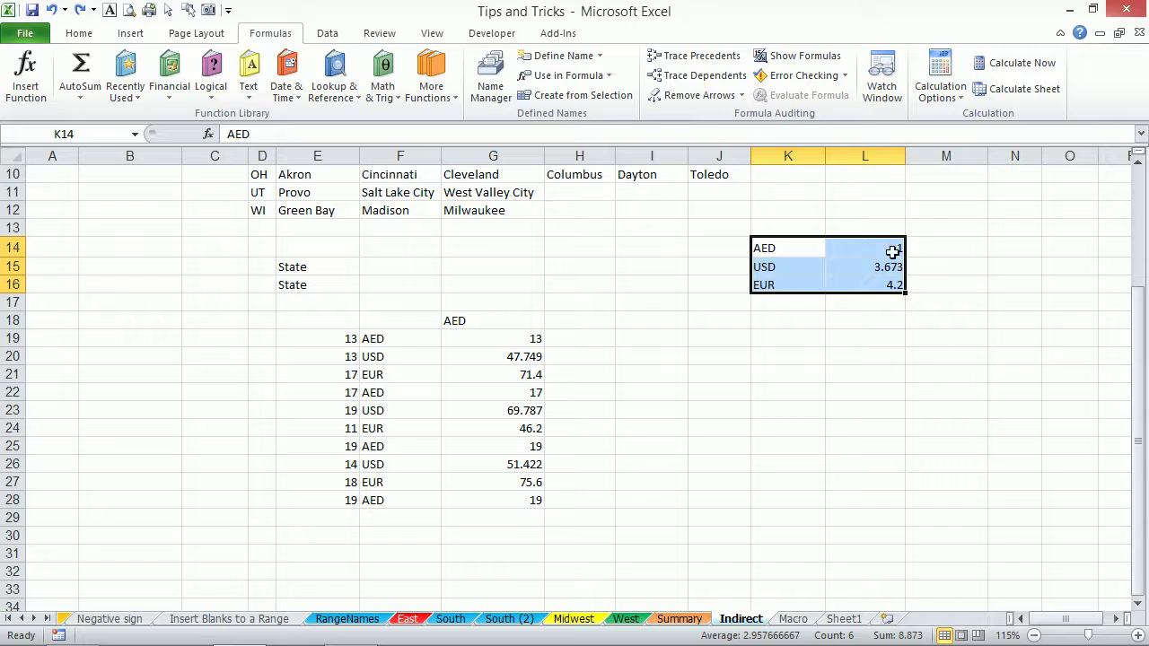
{"action": "left_click_drag", "start_coordinate": [893, 252], "coordinate": [886, 277]}
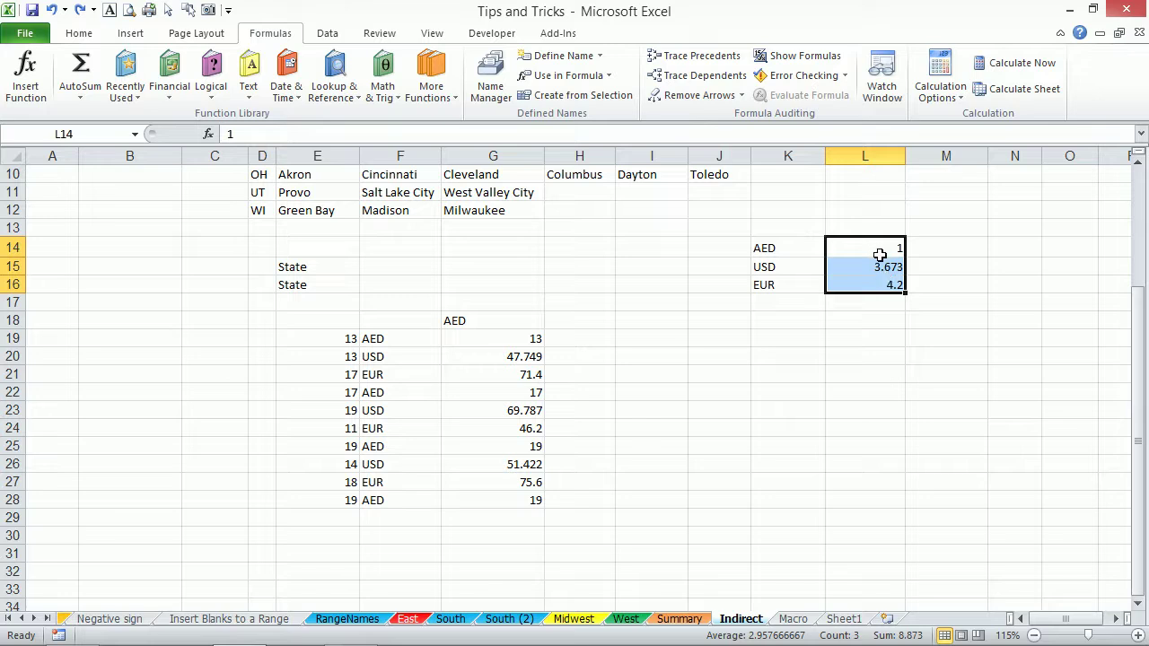
{"action": "left_click_drag", "start_coordinate": [506, 345], "coordinate": [514, 492]}
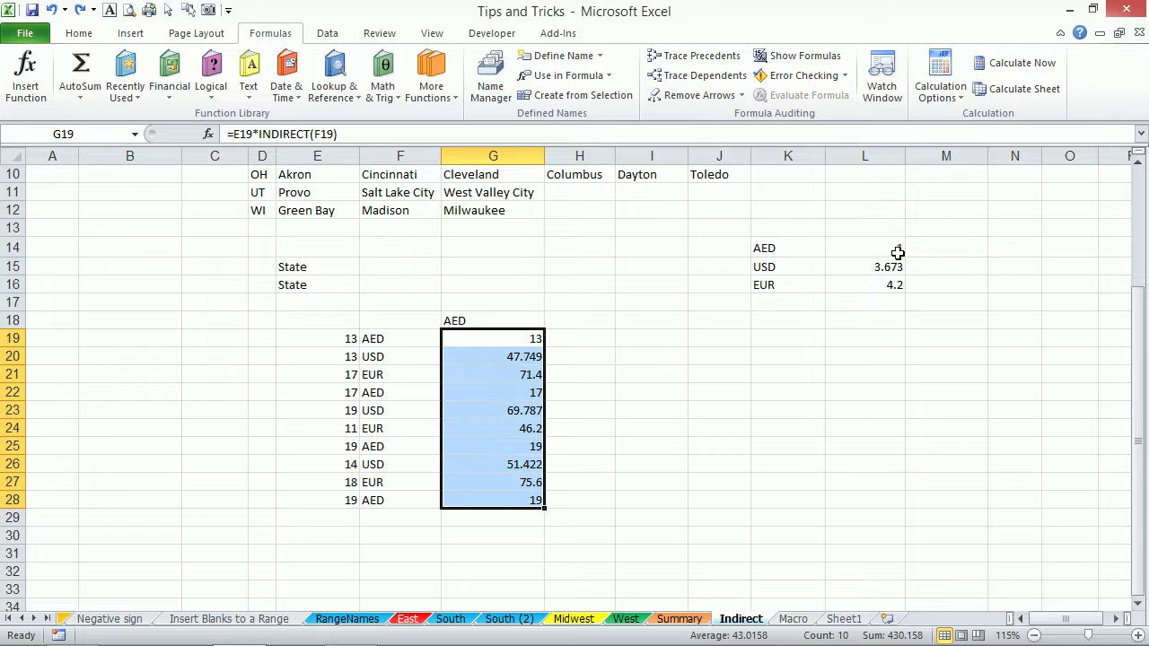
Enter year headings 2015 in L13 and 2016 in M13 above the rate table.
{"action": "scroll", "coordinate": [761, 407], "scroll_direction": "up", "scroll_amount": 3}
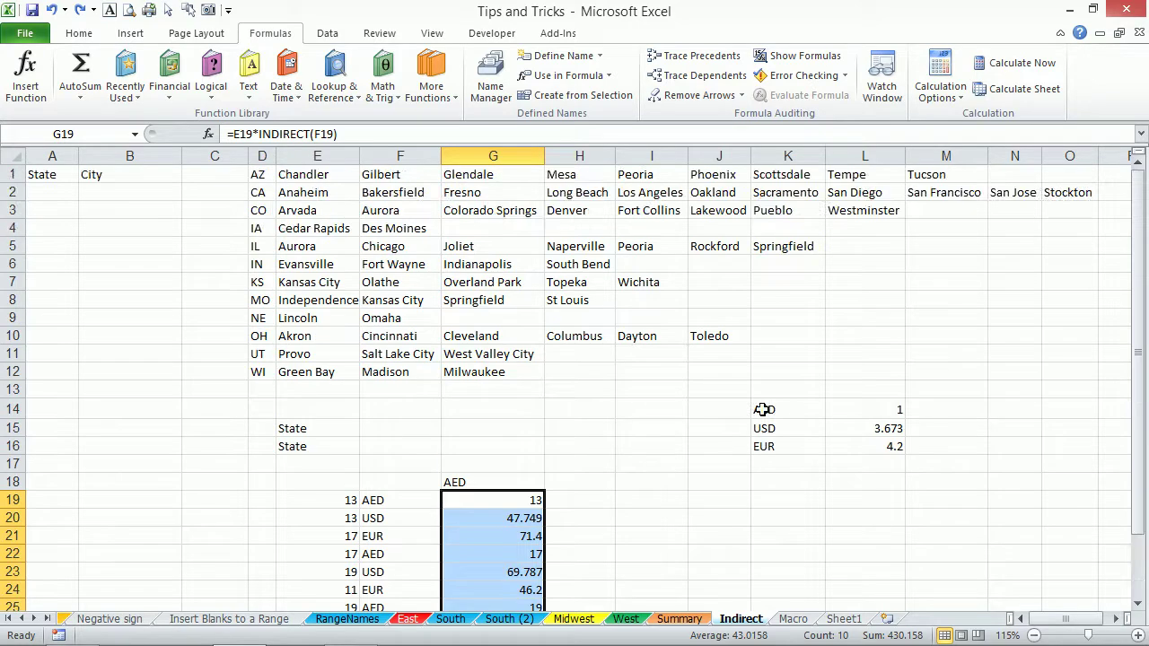
{"action": "scroll", "coordinate": [762, 410], "scroll_direction": "down", "scroll_amount": 3}
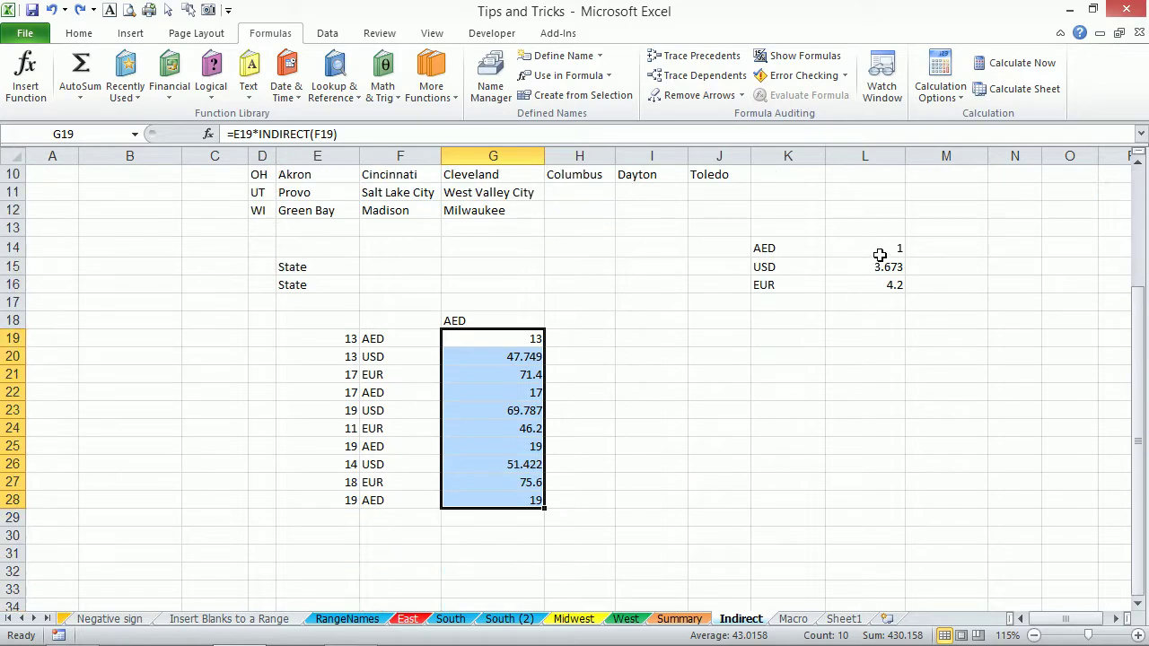
{"action": "left_click", "coordinate": [889, 233]}
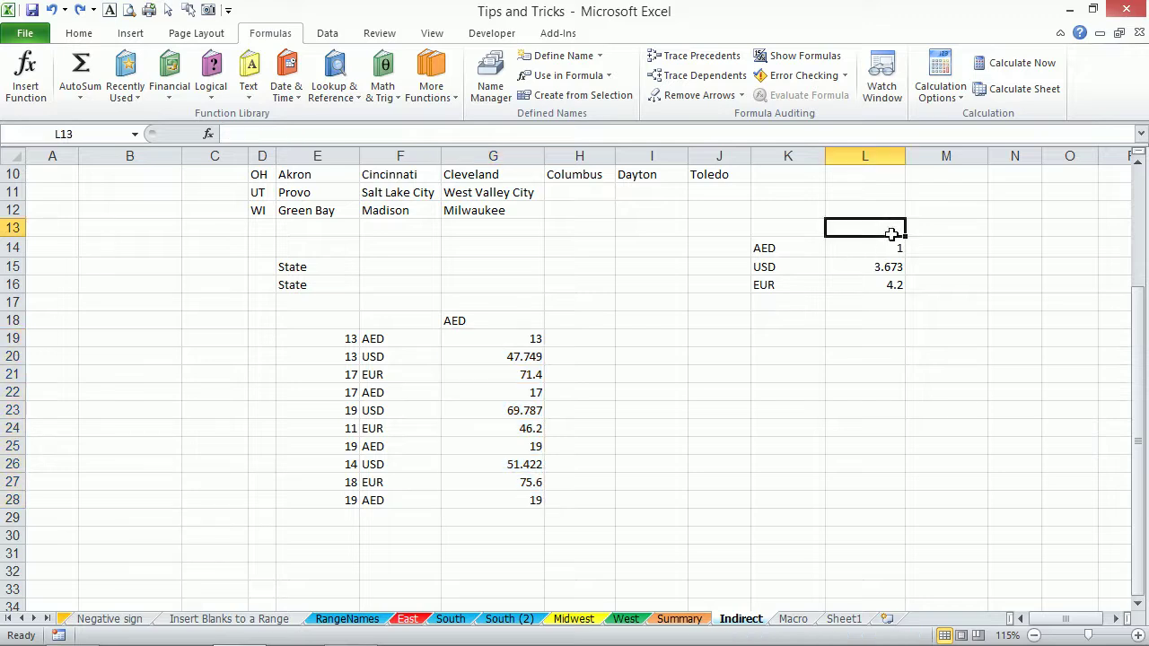
{"action": "type", "text": "2015"}
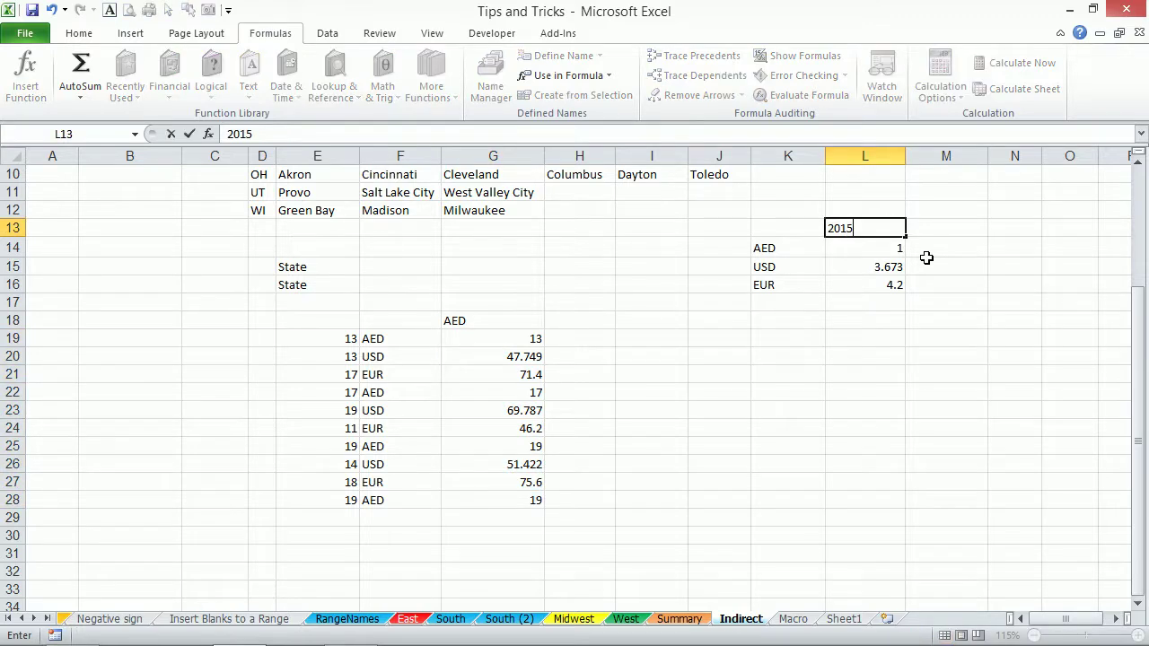
{"action": "key", "text": "Tab"}
{"action": "type", "text": "2016"}
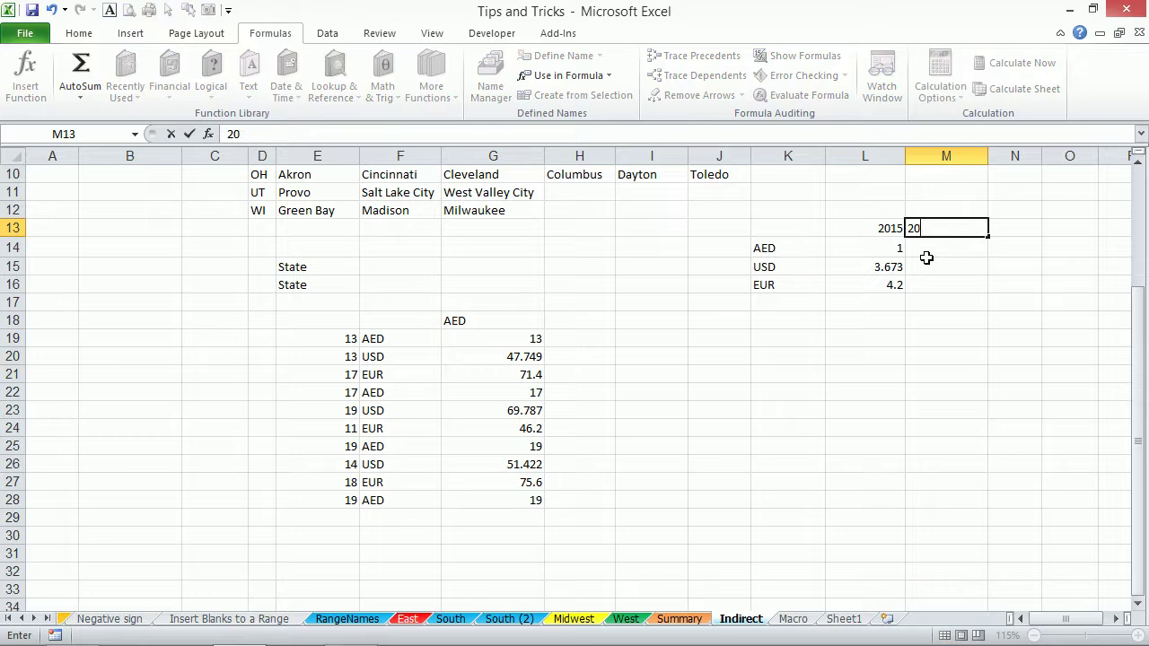
{"action": "left_click", "coordinate": [926, 256]}
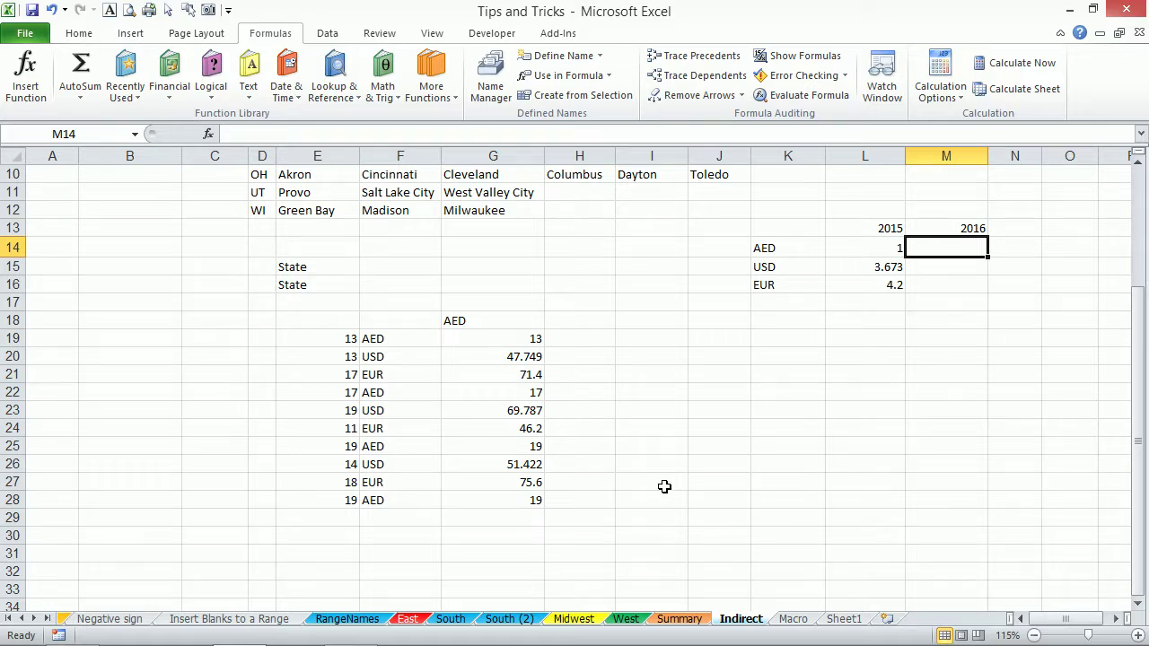
{"action": "scroll", "coordinate": [663, 481], "scroll_direction": "up", "scroll_amount": 3}
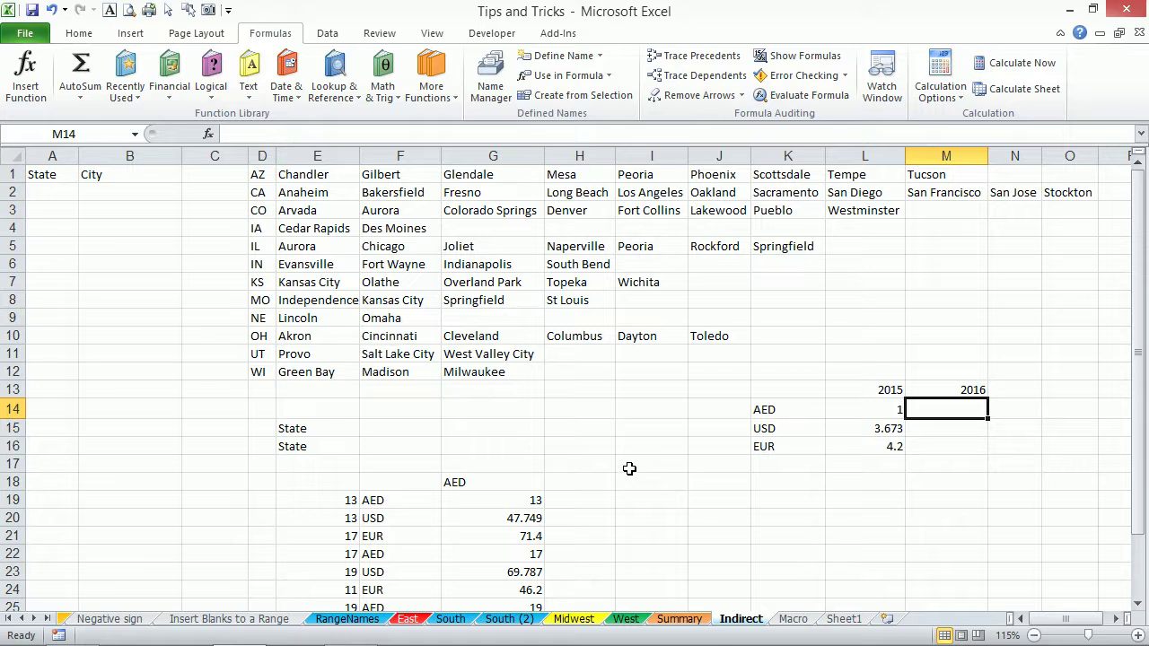
Zoom the view to fit the State/City table and city lists in A1:N12.
{"action": "left_click_drag", "start_coordinate": [44, 174], "coordinate": [1037, 370]}
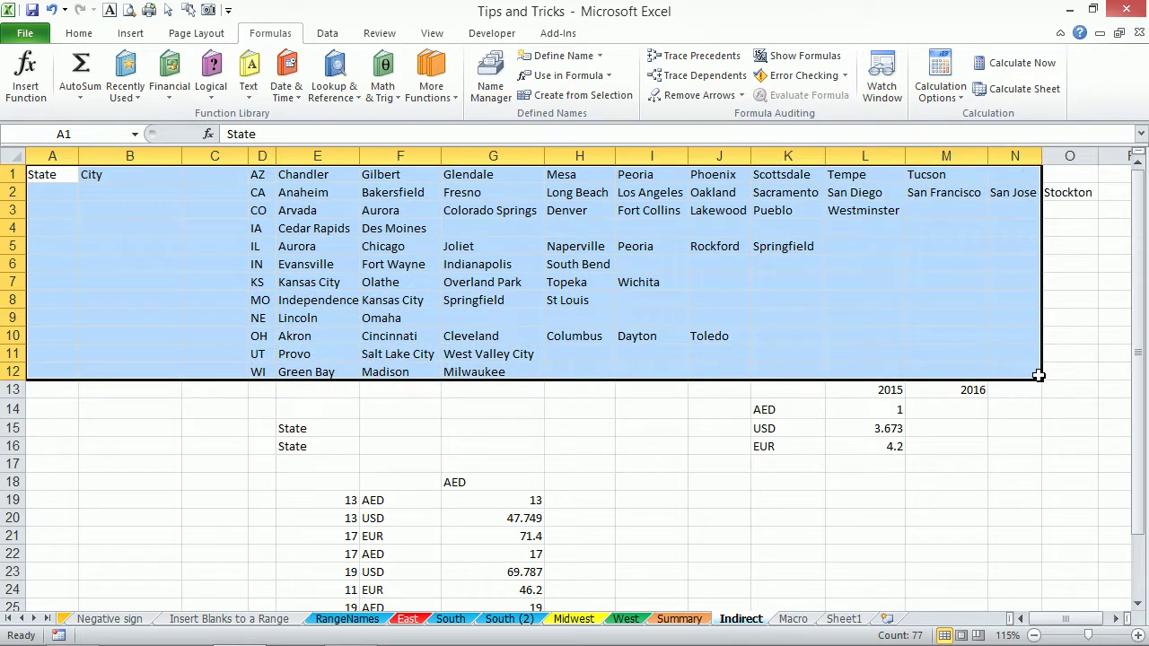
{"action": "key", "text": "alt+w"}
{"action": "key", "text": "g"}
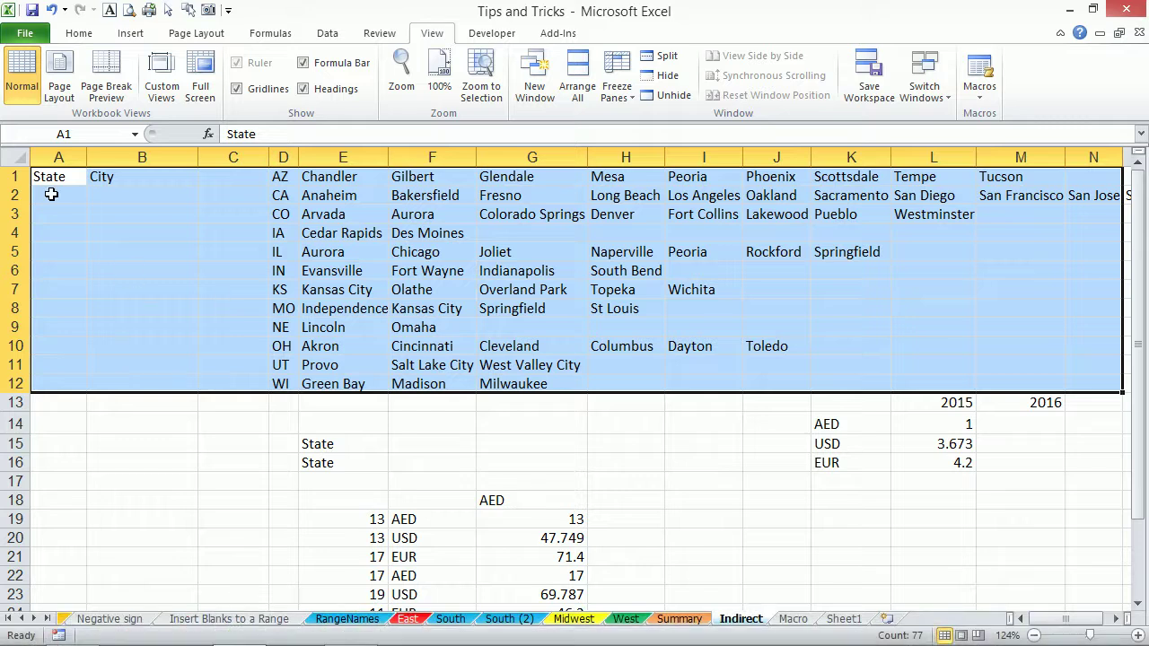
{"action": "left_click", "coordinate": [62, 194]}
Highlight the state codes D1:D12 and the Arizona and California city rows, then select A1:B12.
{"action": "left_click", "coordinate": [279, 177]}
{"action": "left_click_drag", "start_coordinate": [279, 177], "coordinate": [289, 383]}
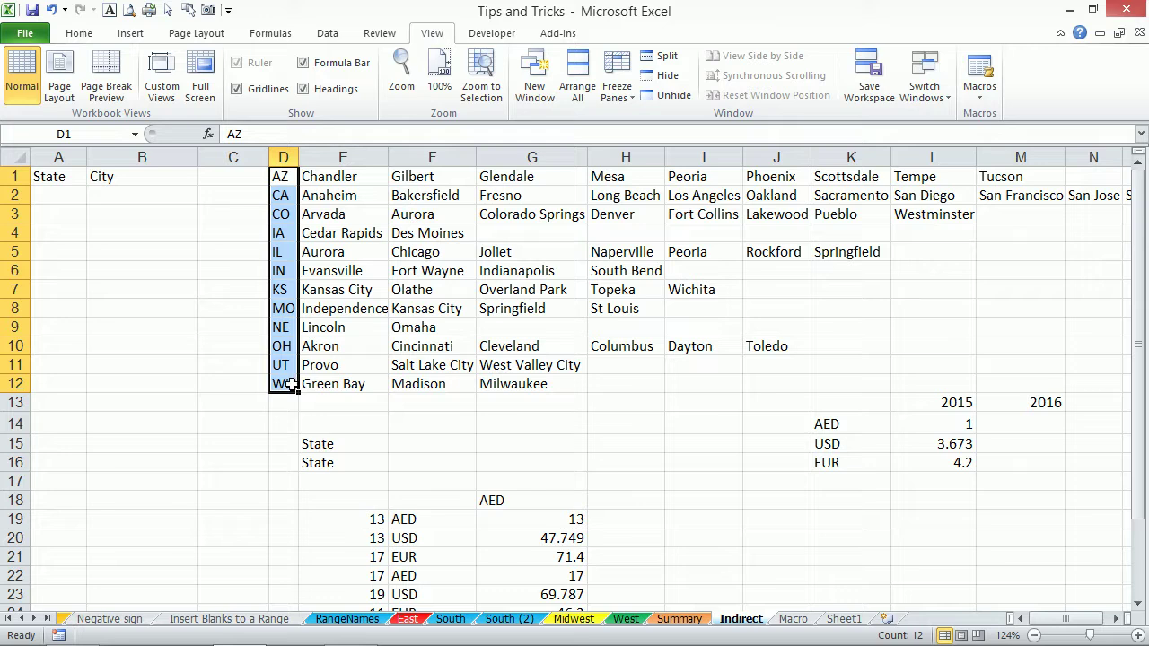
{"action": "left_click", "coordinate": [99, 191]}
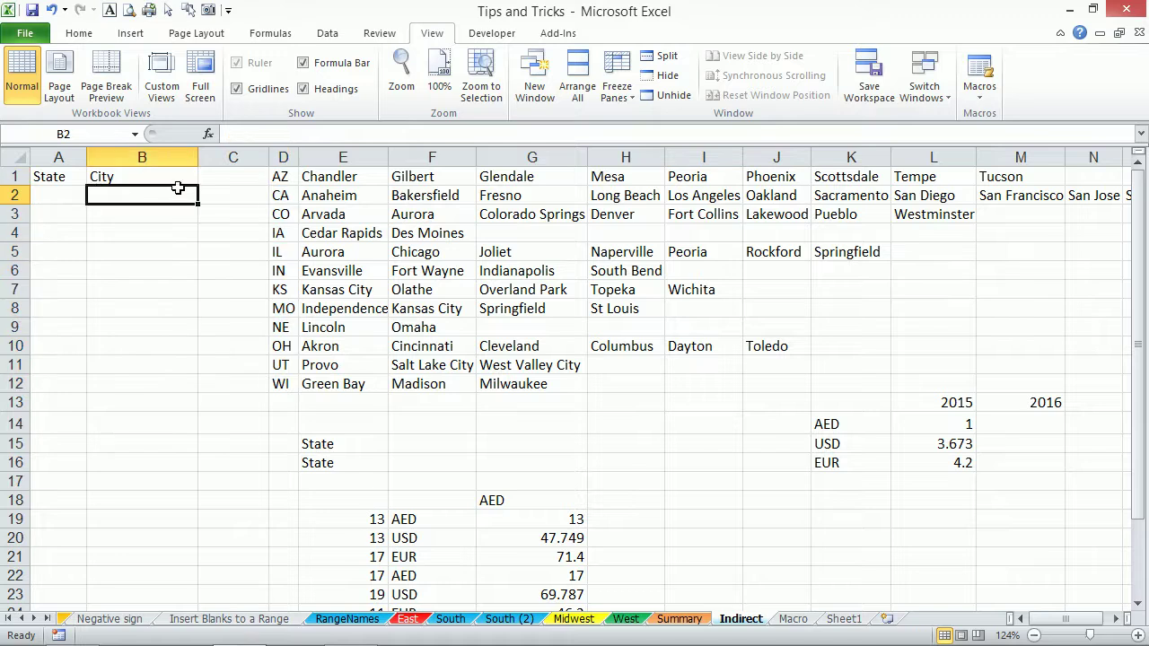
{"action": "left_click", "coordinate": [283, 174]}
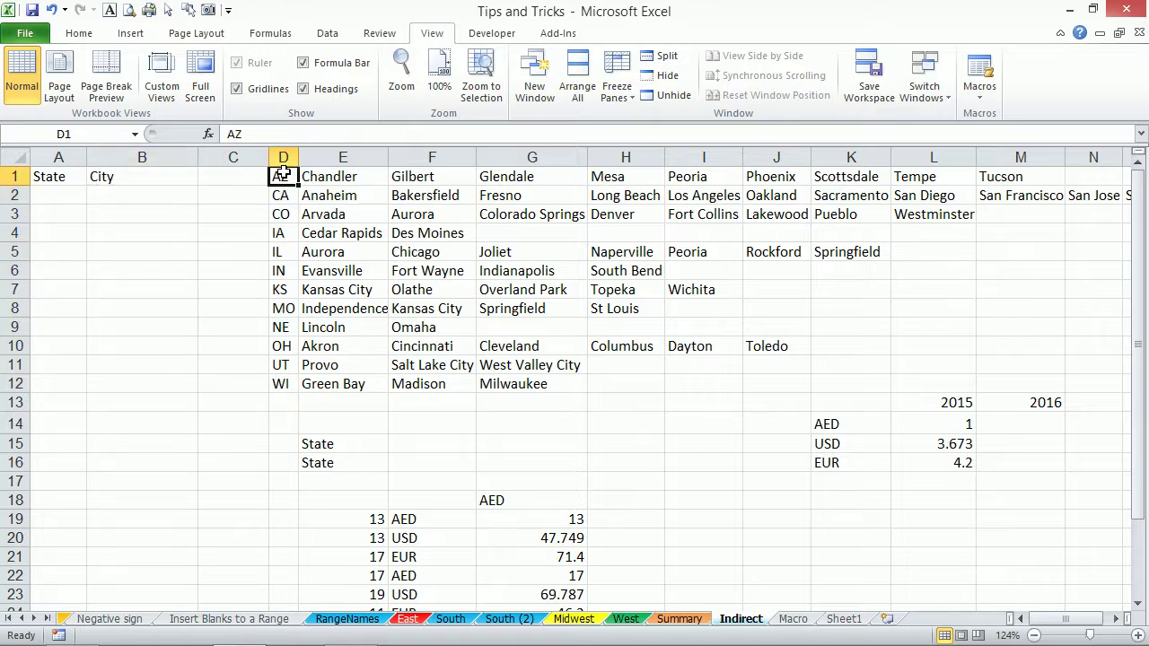
{"action": "left_click_drag", "start_coordinate": [325, 176], "coordinate": [992, 178]}
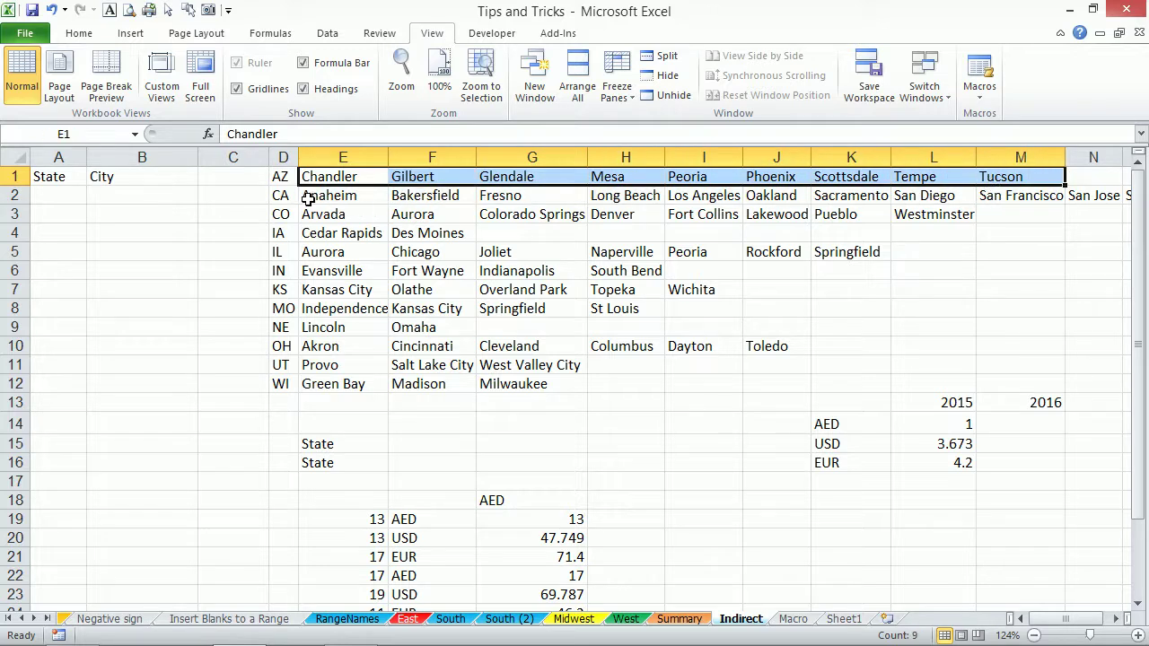
{"action": "left_click_drag", "start_coordinate": [323, 194], "coordinate": [1090, 192]}
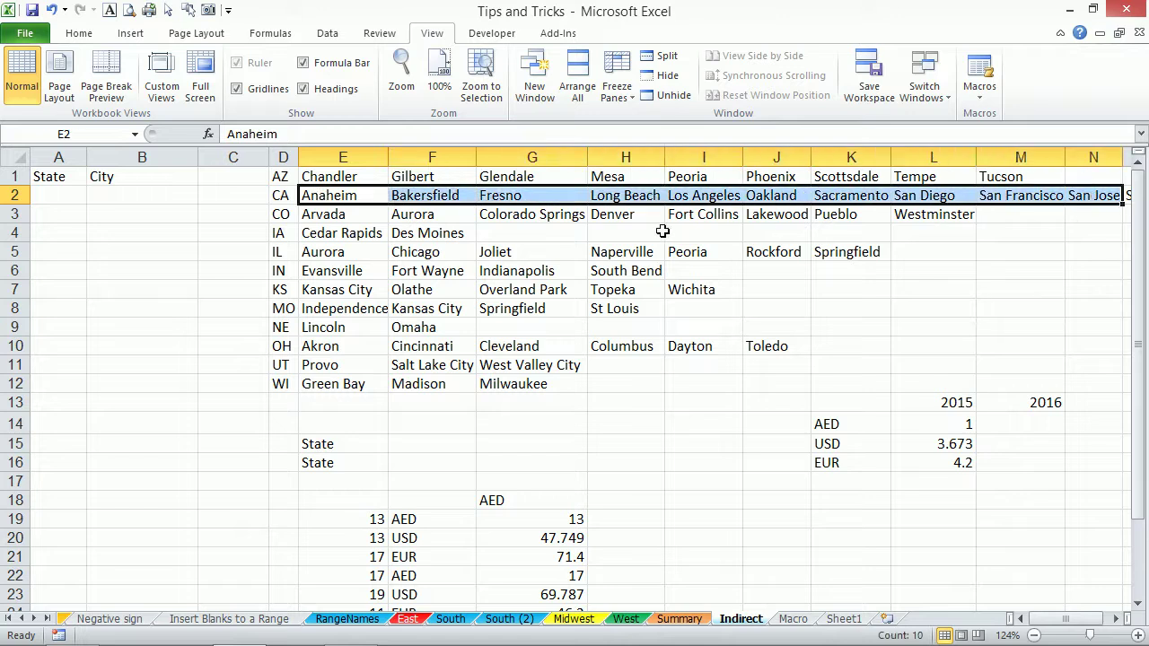
{"action": "left_click", "coordinate": [50, 194]}
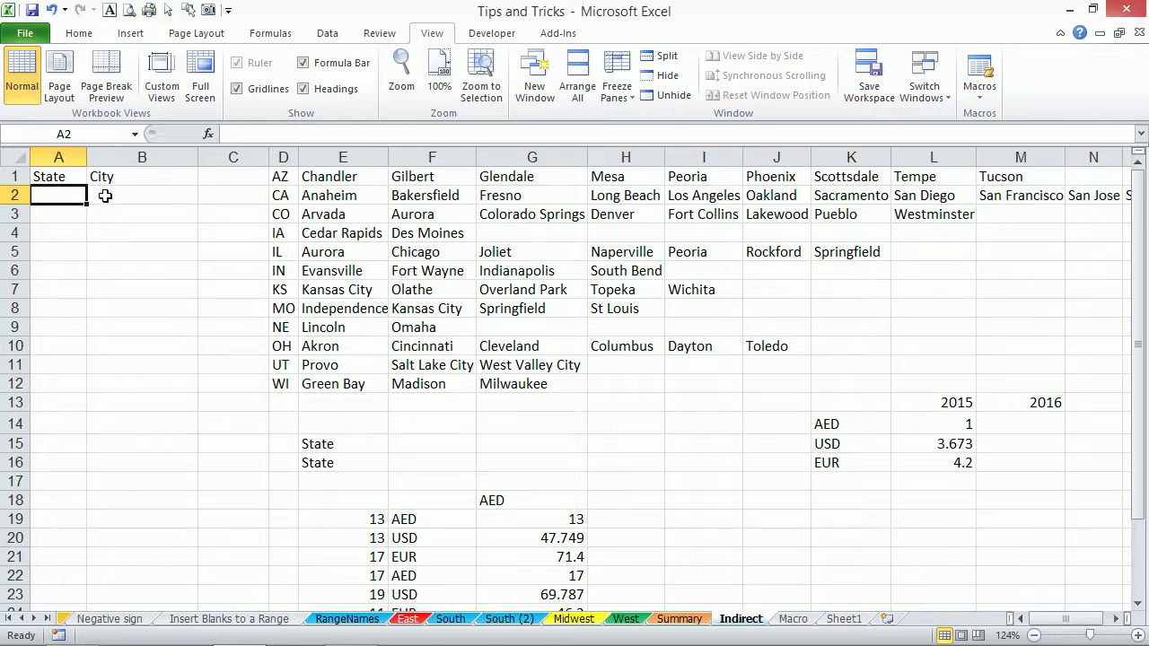
{"action": "left_click_drag", "start_coordinate": [344, 195], "coordinate": [529, 194]}
{"action": "left_click_drag", "start_coordinate": [51, 178], "coordinate": [141, 381]}
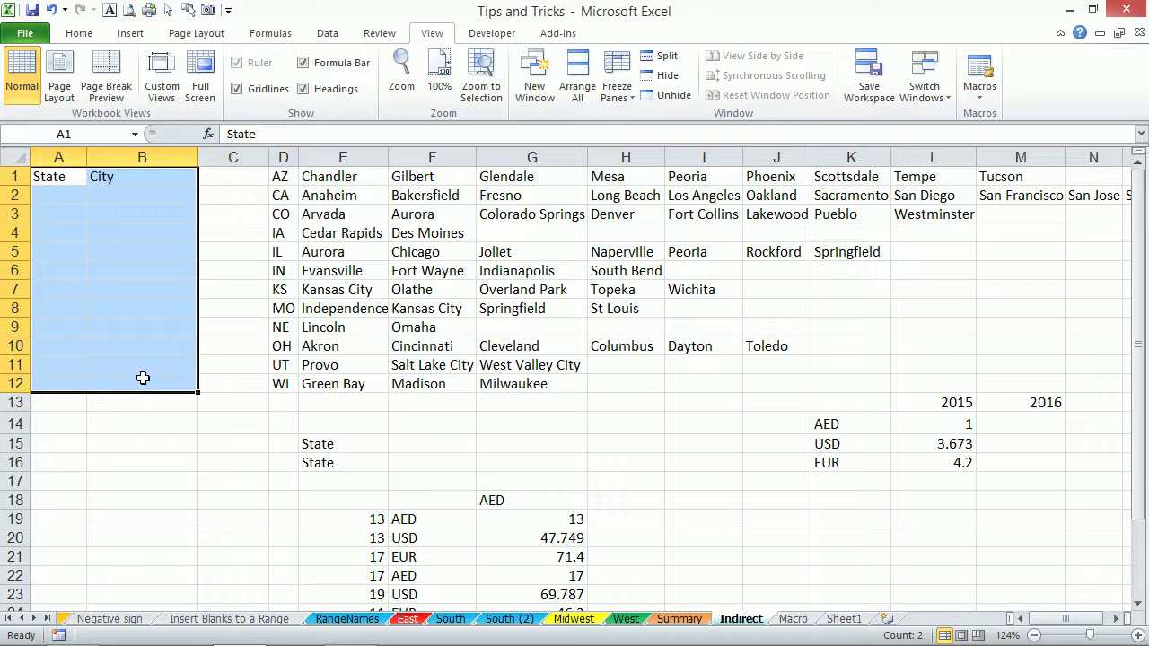
Apply All Borders to A1:B12 from the Home Borders dropdown, then select D1:D12.
{"action": "left_click", "coordinate": [80, 33]}
{"action": "left_click", "coordinate": [246, 89]}
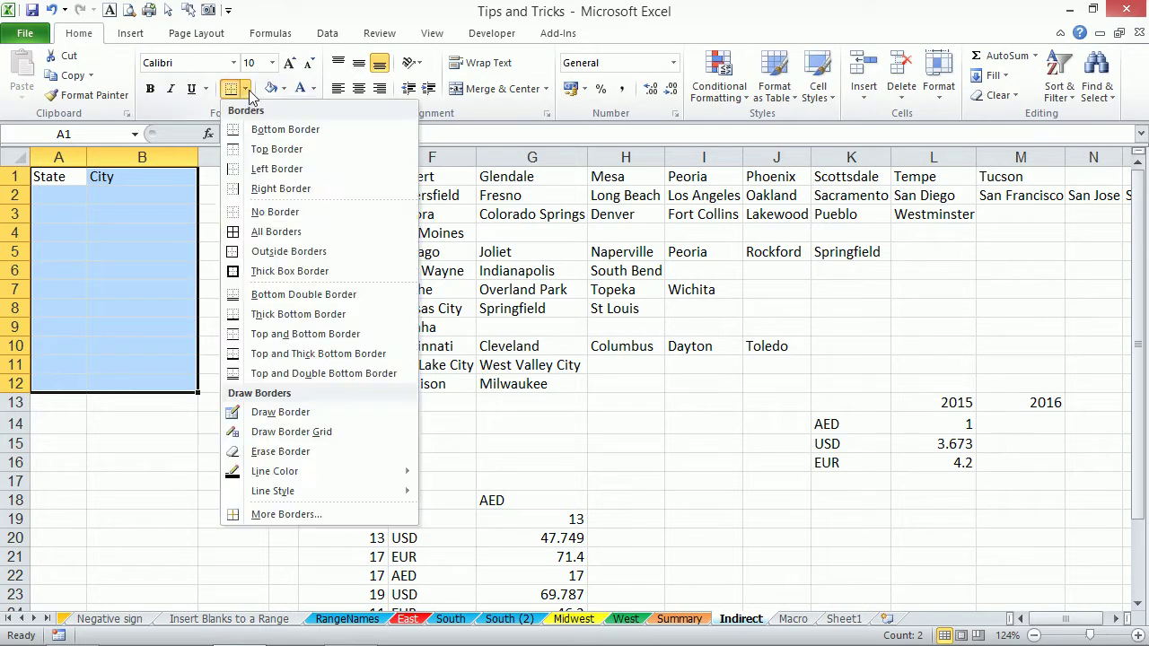
{"action": "left_click", "coordinate": [234, 232]}
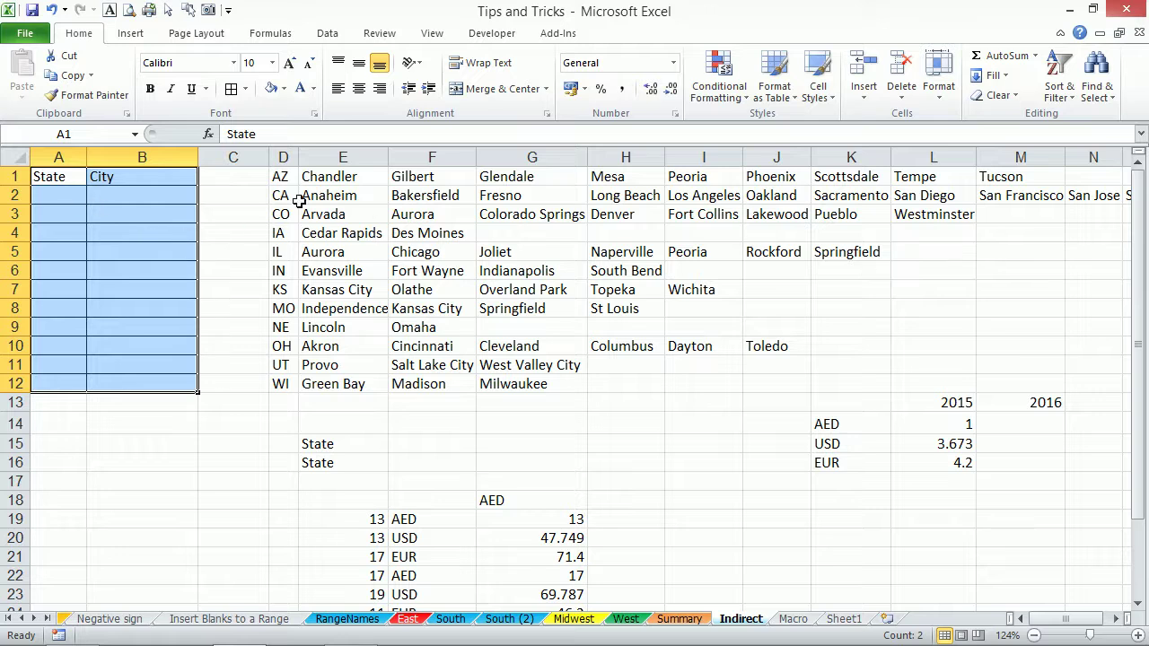
{"action": "left_click_drag", "start_coordinate": [281, 176], "coordinate": [285, 383]}
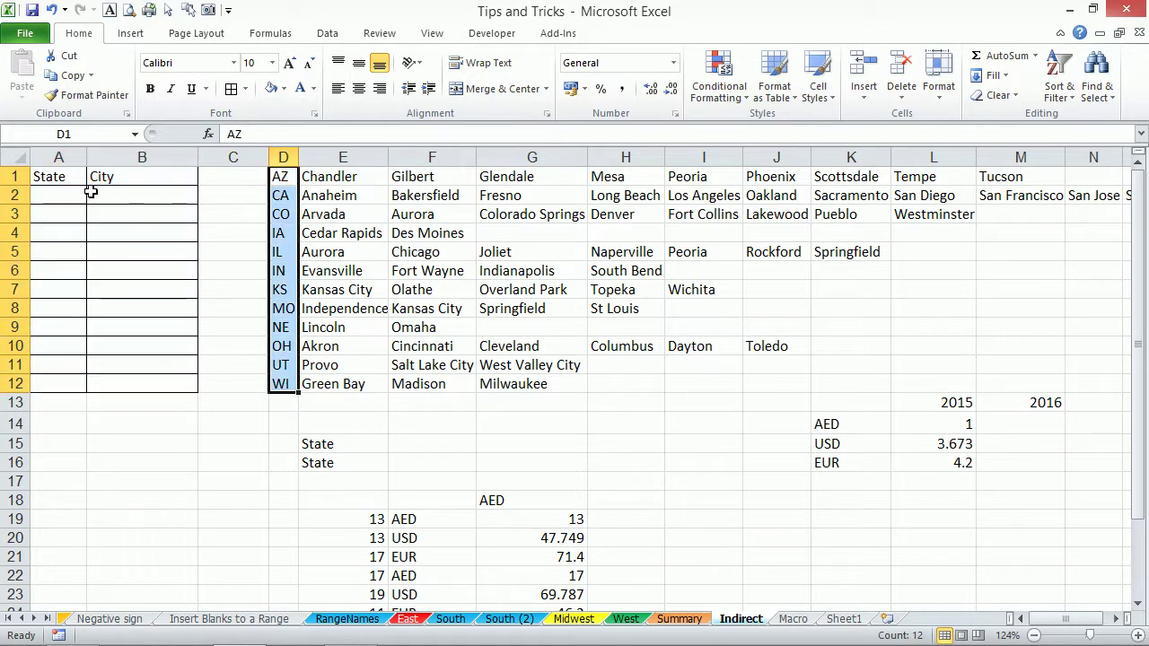
Name the selected state codes D1:D12 'state' in the Name Box.
{"action": "left_click", "coordinate": [92, 132]}
{"action": "type", "text": "state"}
{"action": "key", "text": "Return"}
Give A2:A12 a List data validation with source =state.
{"action": "left_click_drag", "start_coordinate": [73, 191], "coordinate": [65, 386]}
{"action": "key", "text": "alt+d"}
{"action": "key", "text": "l"}
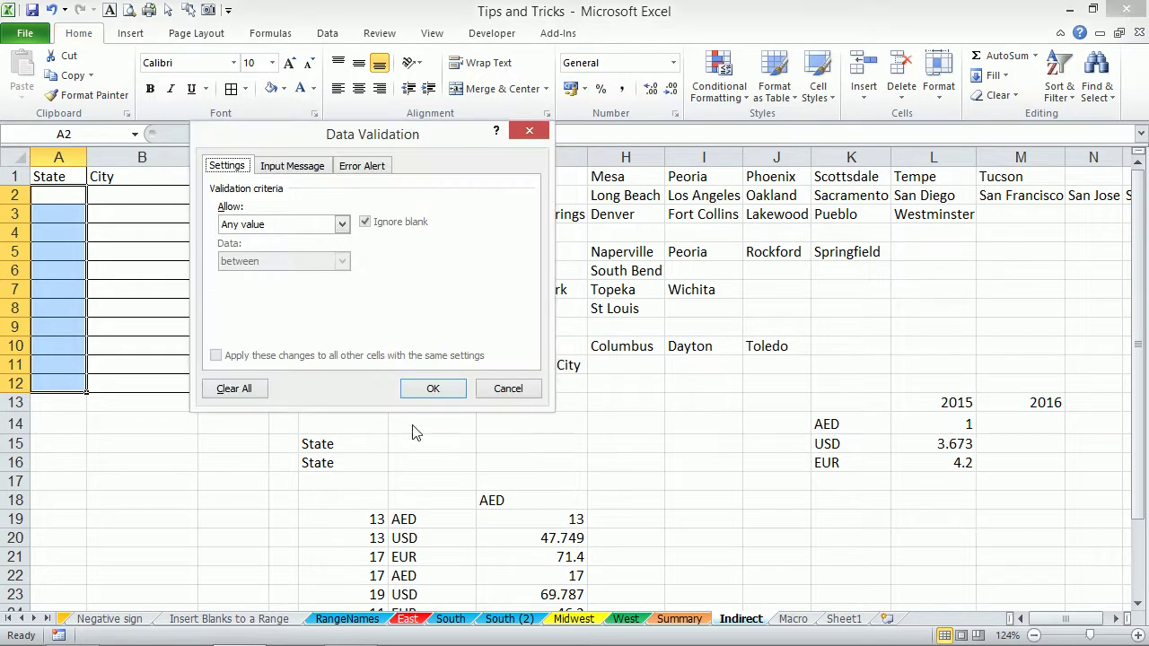
{"action": "left_click", "coordinate": [508, 387]}
{"action": "left_click", "coordinate": [325, 35]}
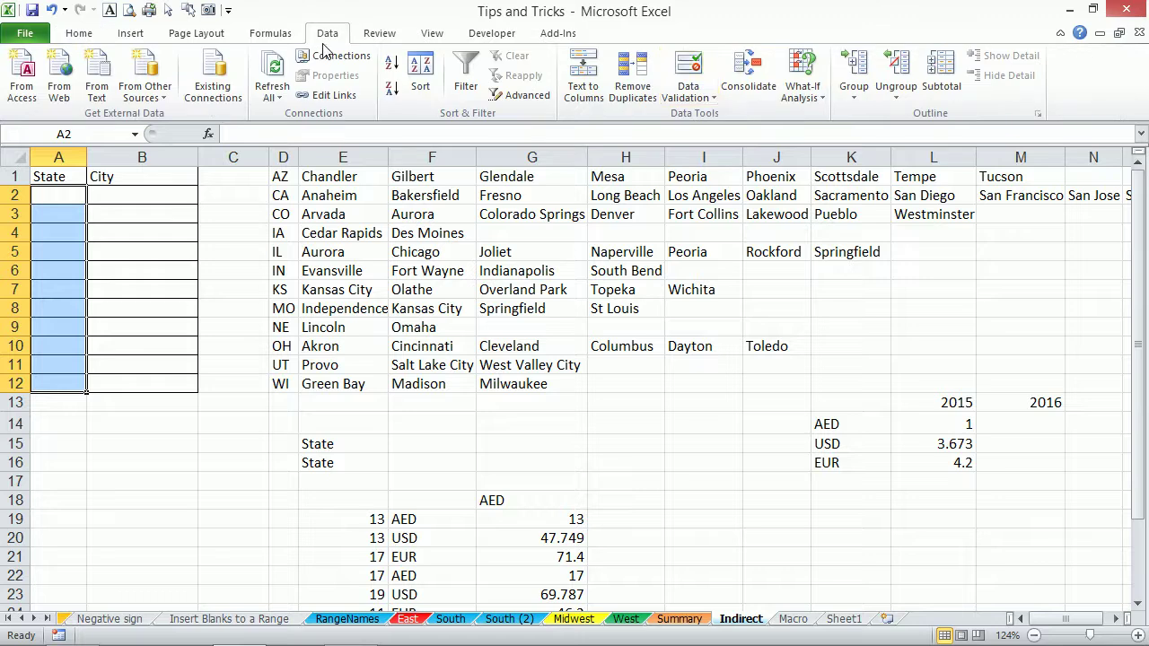
{"action": "left_click", "coordinate": [689, 63]}
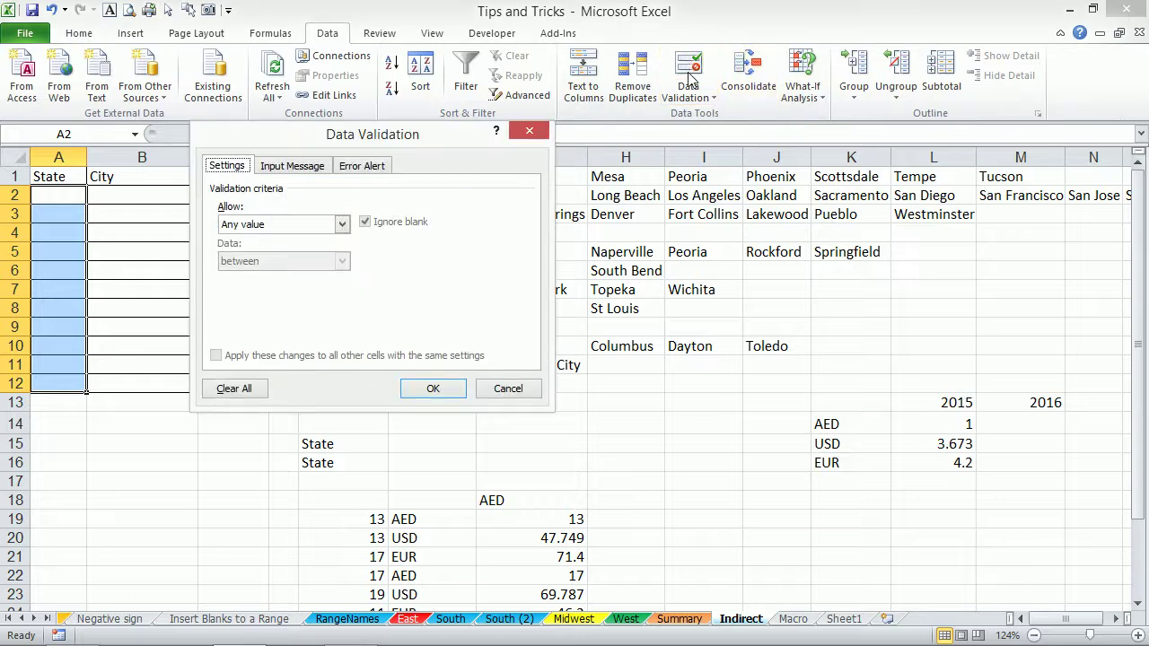
{"action": "left_click_drag", "start_coordinate": [377, 134], "coordinate": [597, 105]}
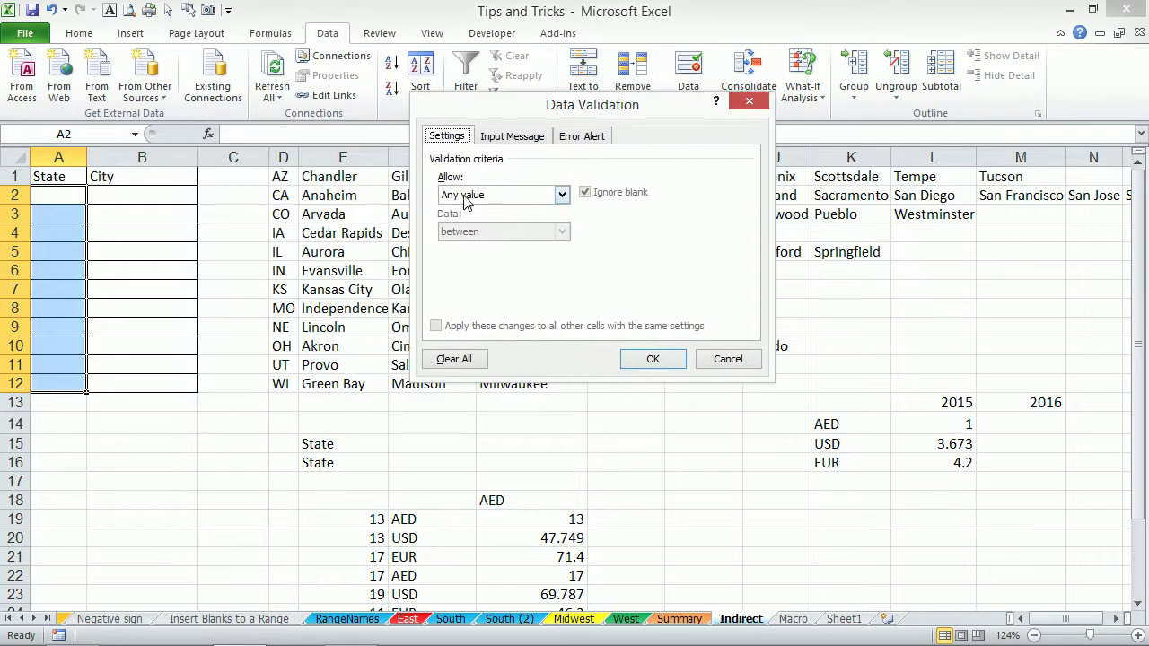
{"action": "left_click", "coordinate": [466, 201]}
{"action": "left_click", "coordinate": [473, 247]}
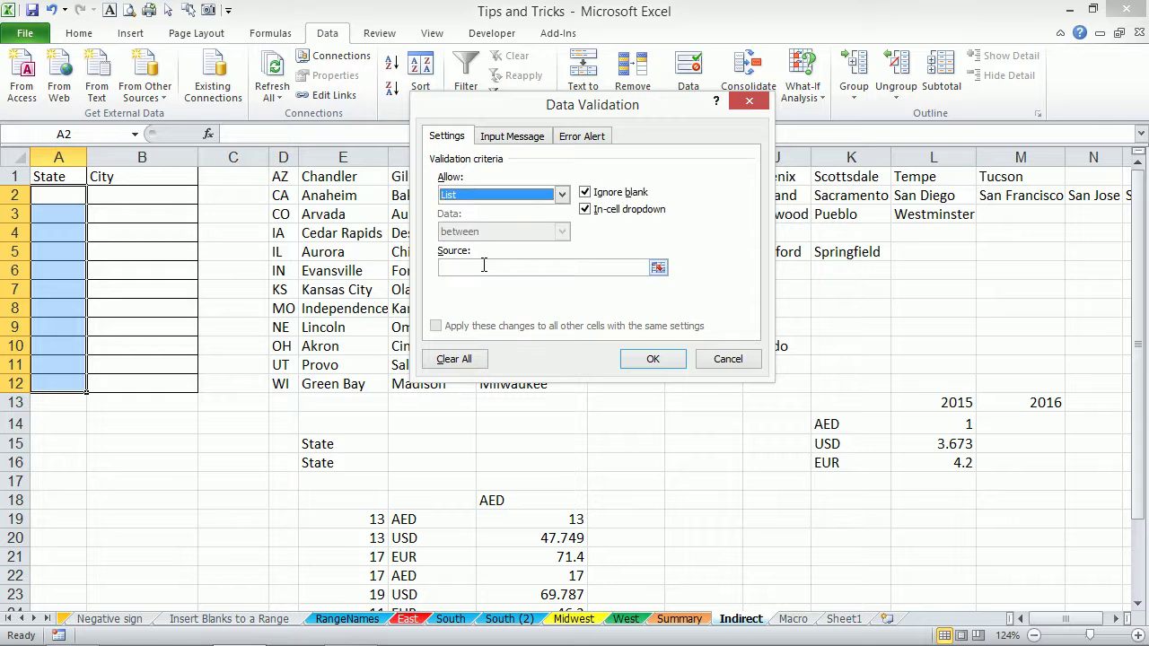
{"action": "left_click", "coordinate": [483, 265]}
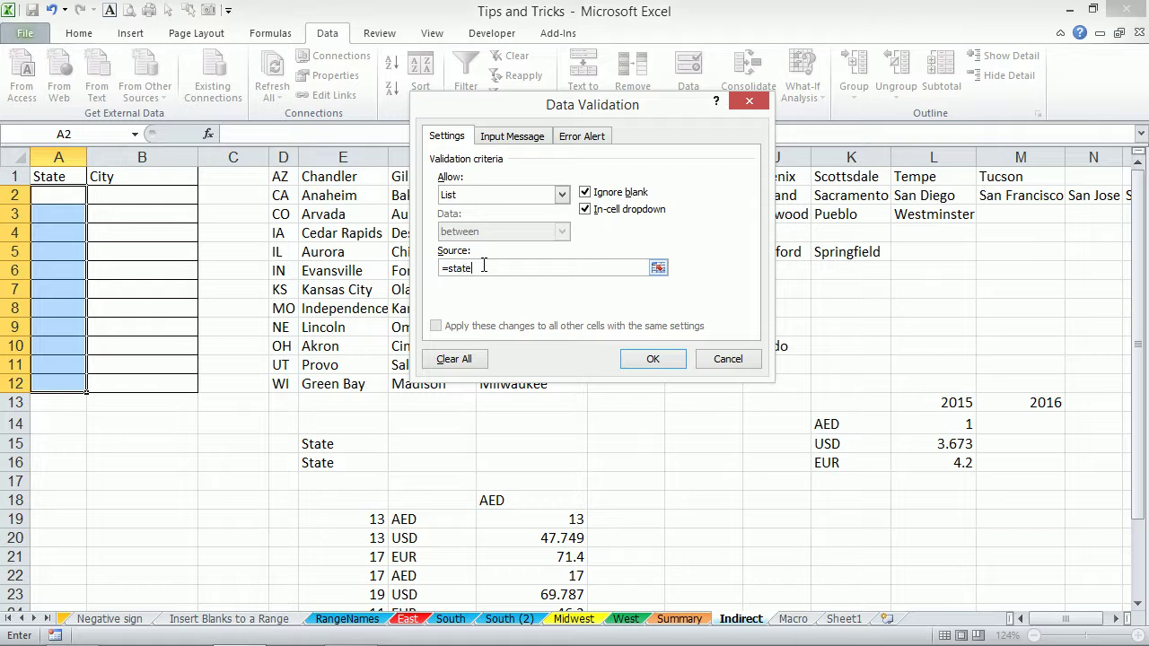
{"action": "left_click", "coordinate": [652, 359]}
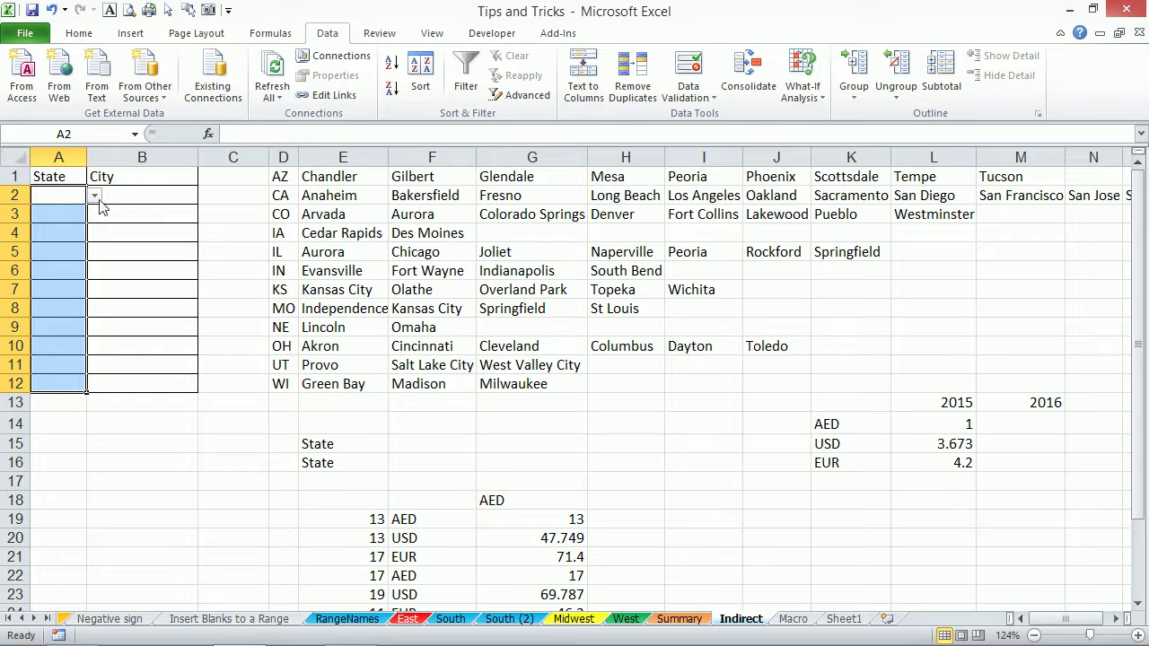
Pick AZ from the new State dropdown in A2.
{"action": "left_click", "coordinate": [96, 197]}
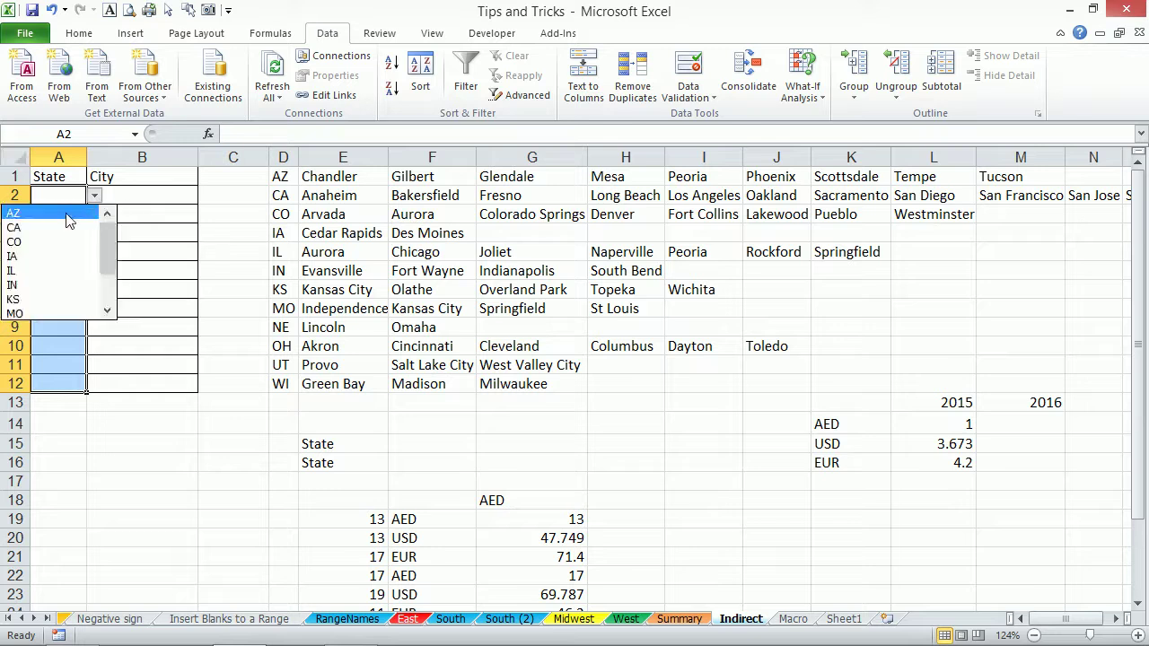
{"action": "left_click", "coordinate": [69, 215]}
{"action": "left_click", "coordinate": [123, 203]}
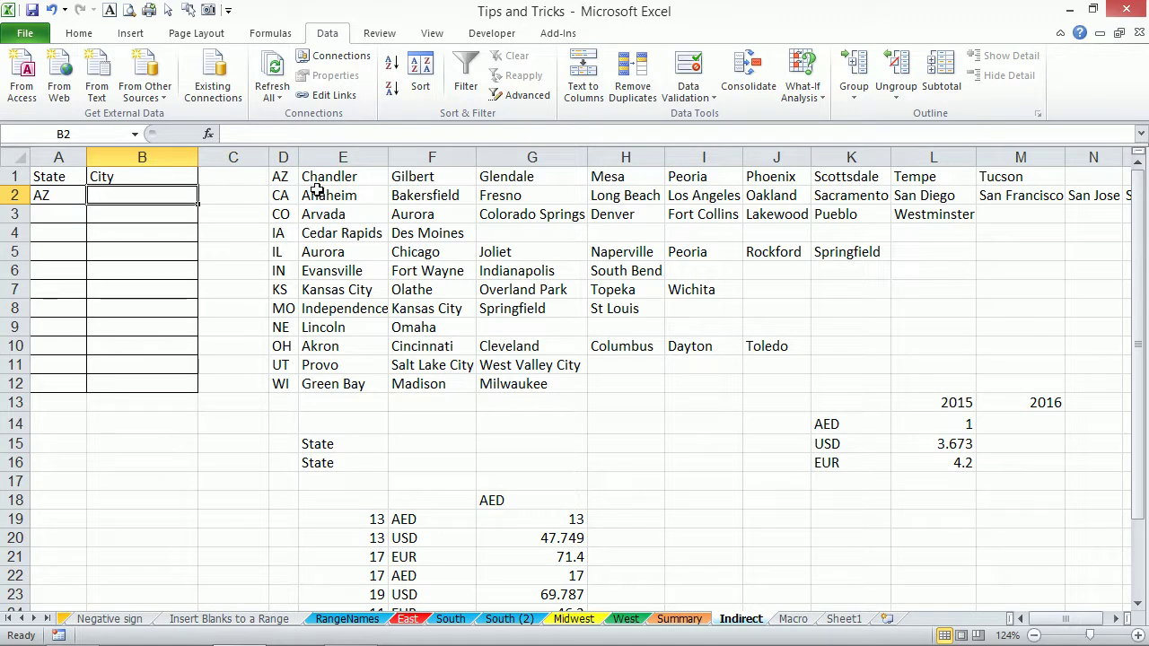
Highlight Arizona's and California's city names along rows 1 and 2.
{"action": "left_click", "coordinate": [285, 176]}
{"action": "left_click_drag", "start_coordinate": [329, 176], "coordinate": [1014, 176]}
{"action": "left_click", "coordinate": [287, 193]}
{"action": "left_click", "coordinate": [363, 193]}
{"action": "left_click_drag", "start_coordinate": [362, 194], "coordinate": [991, 195]}
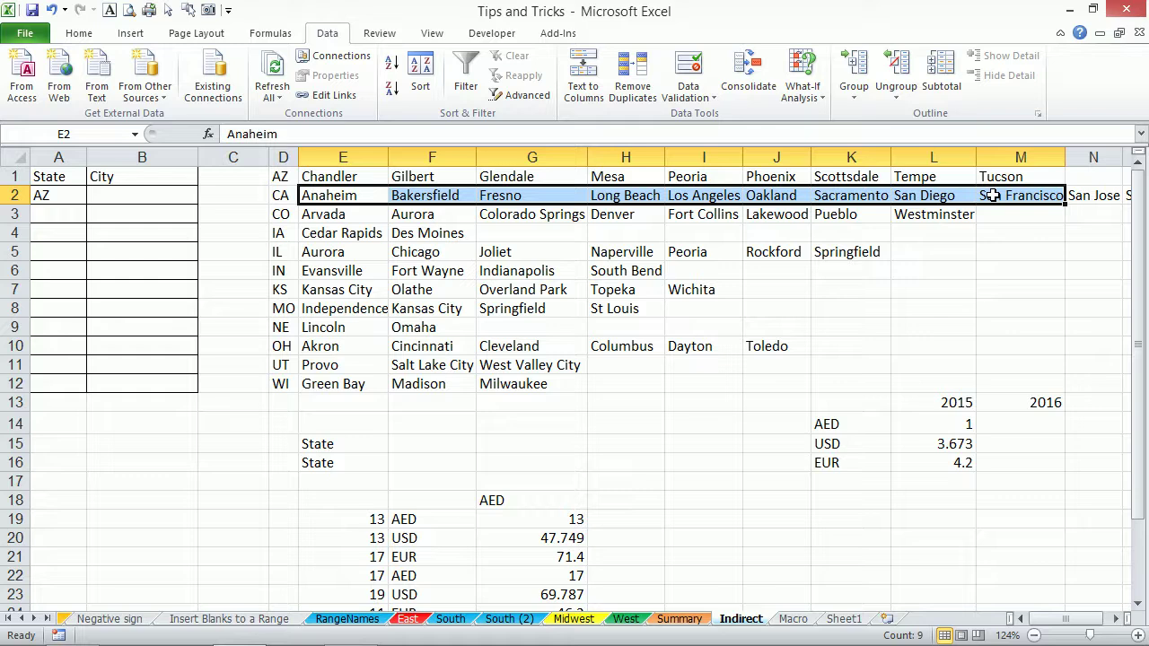
Select the state-city table and create names from its left column only, via Ctrl+Shift+F3.
{"action": "left_click", "coordinate": [372, 233]}
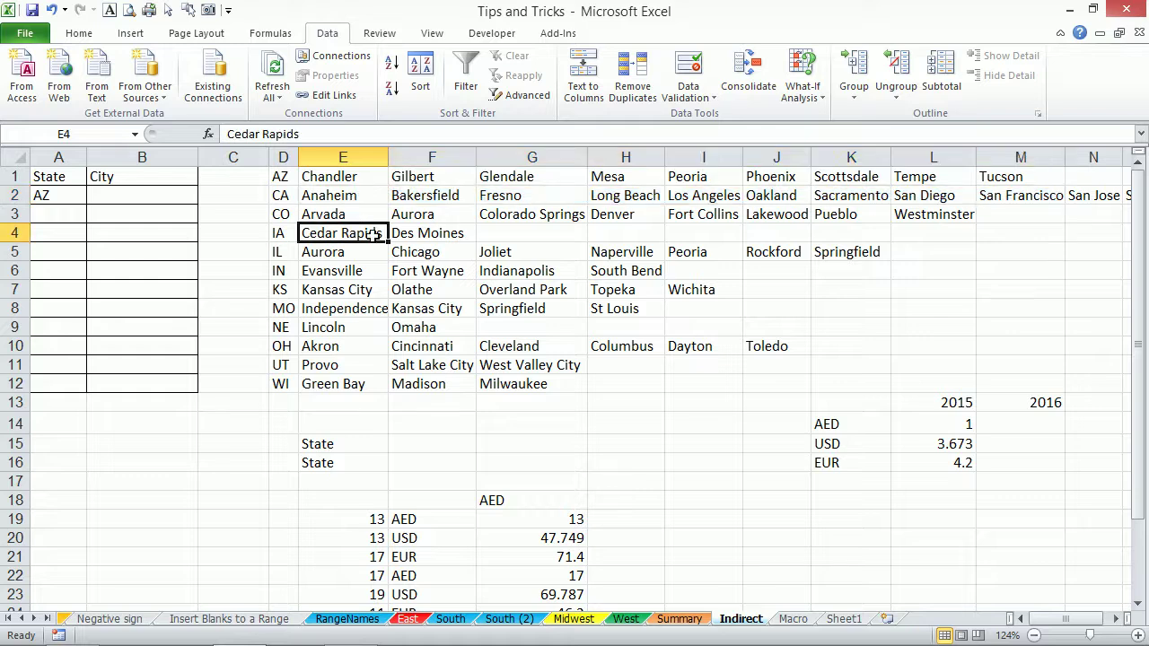
{"action": "key", "text": "ctrl+a"}
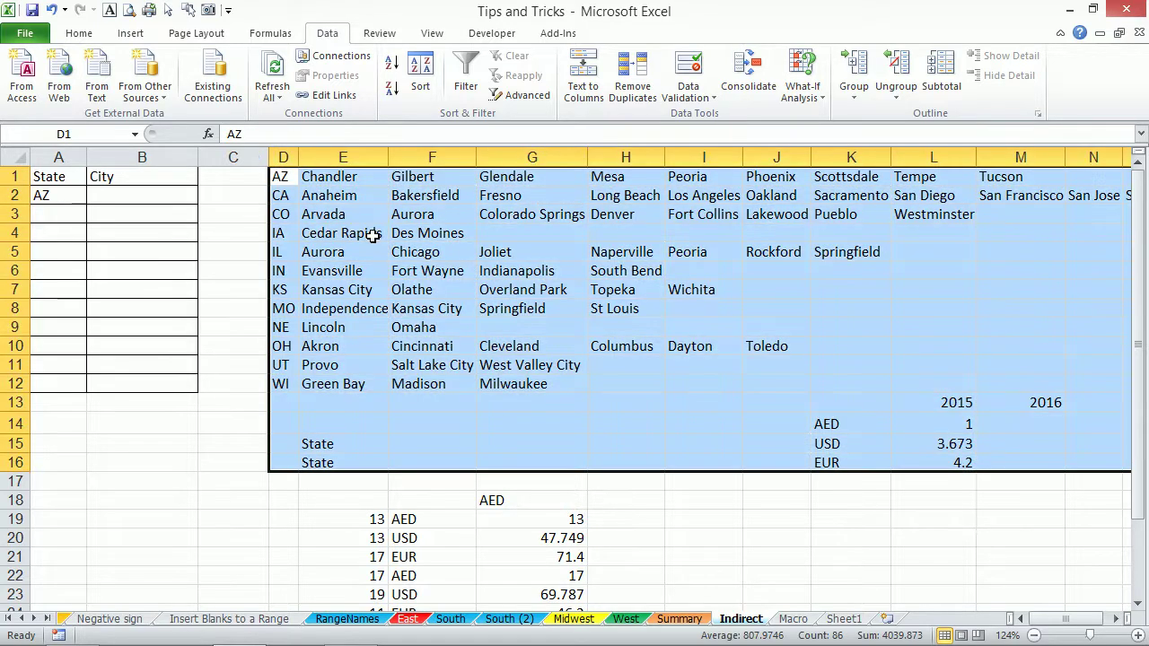
{"action": "key", "text": "shift+Up"}
{"action": "key", "text": "shift+Up"}
{"action": "key", "text": "shift+Up"}
{"action": "key", "text": "shift+Up"}
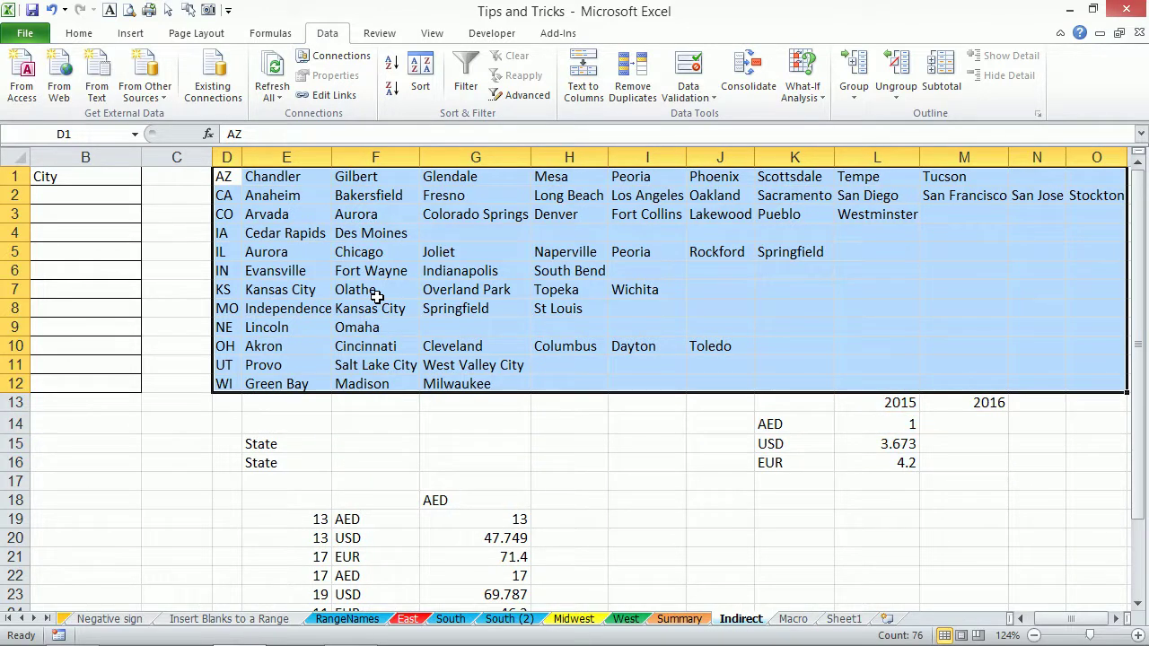
{"action": "key", "text": "ctrl+shift+F3"}
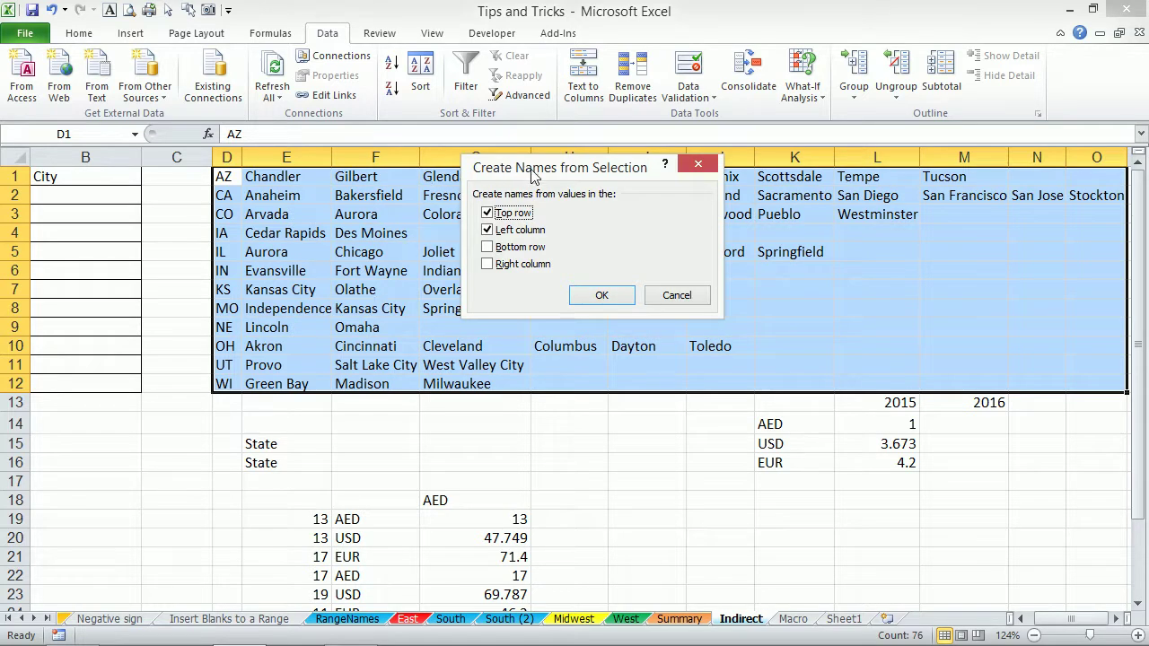
{"action": "left_click_drag", "start_coordinate": [532, 170], "coordinate": [671, 233]}
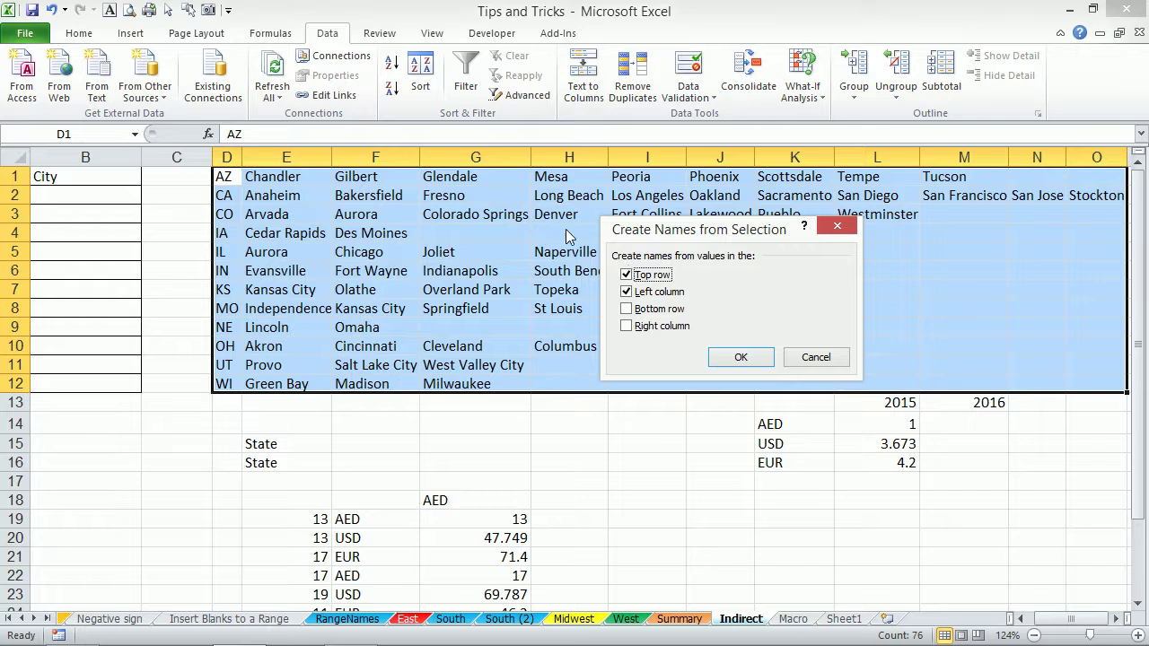
{"action": "left_click", "coordinate": [626, 275]}
{"action": "left_click", "coordinate": [742, 357]}
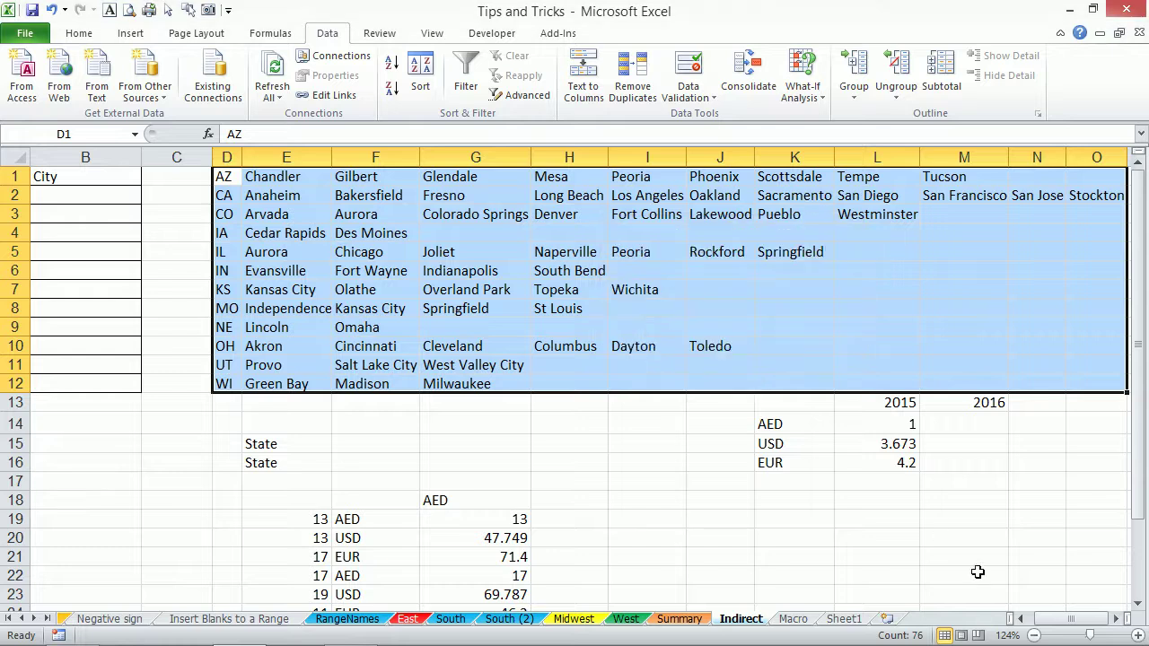
{"action": "left_click_drag", "start_coordinate": [1073, 625], "coordinate": [1062, 625]}
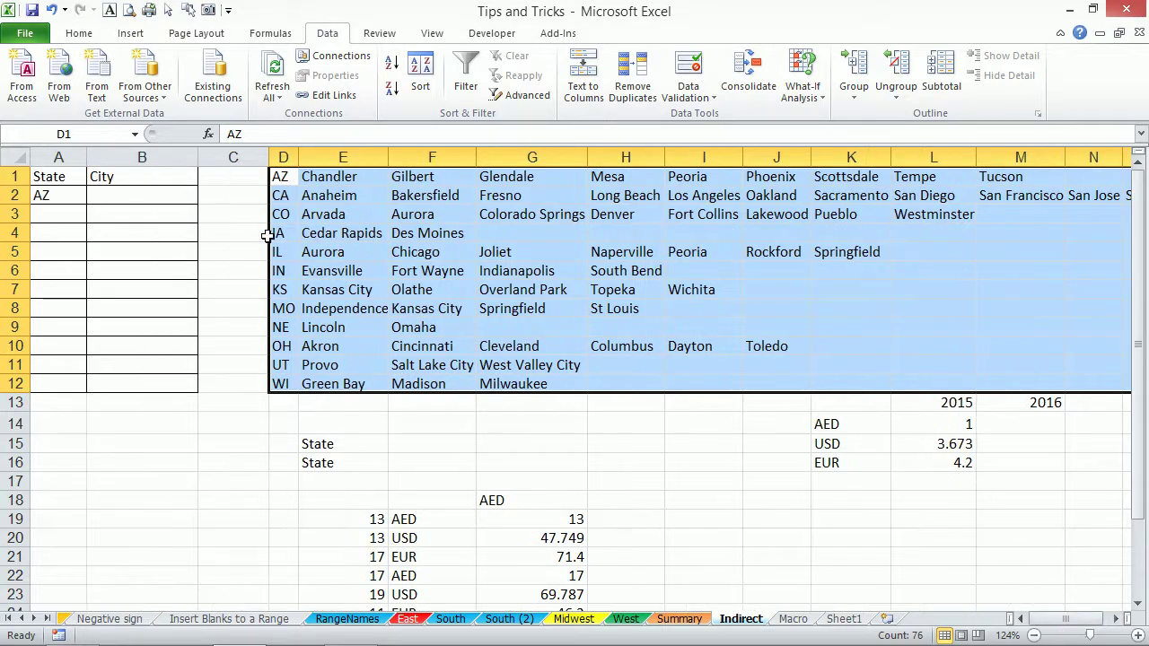
Pick WI from A3's state dropdown, then select City cells B2:B12.
{"action": "left_click", "coordinate": [164, 194]}
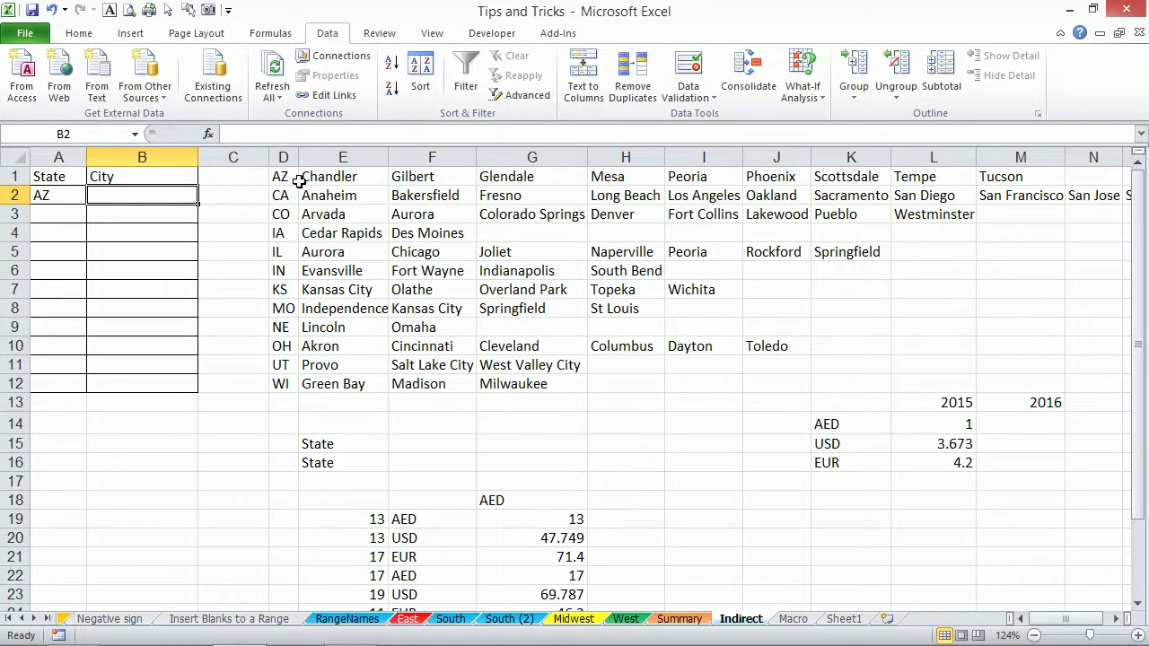
{"action": "left_click_drag", "start_coordinate": [305, 178], "coordinate": [967, 179]}
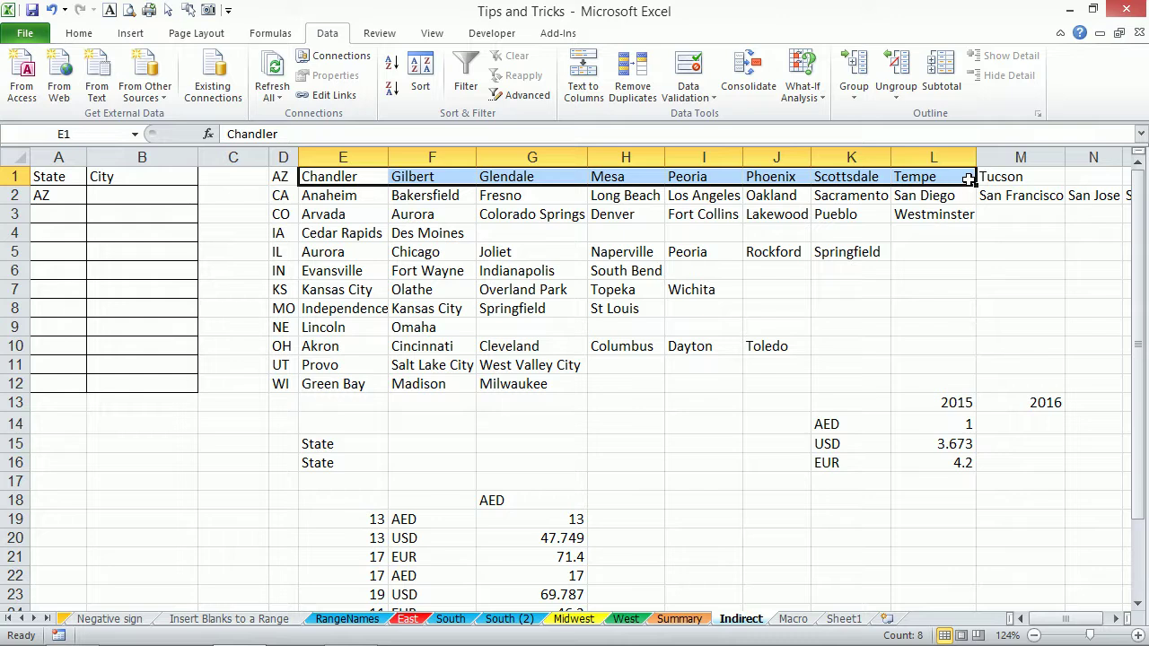
{"action": "left_click", "coordinate": [54, 215]}
{"action": "left_click", "coordinate": [94, 215]}
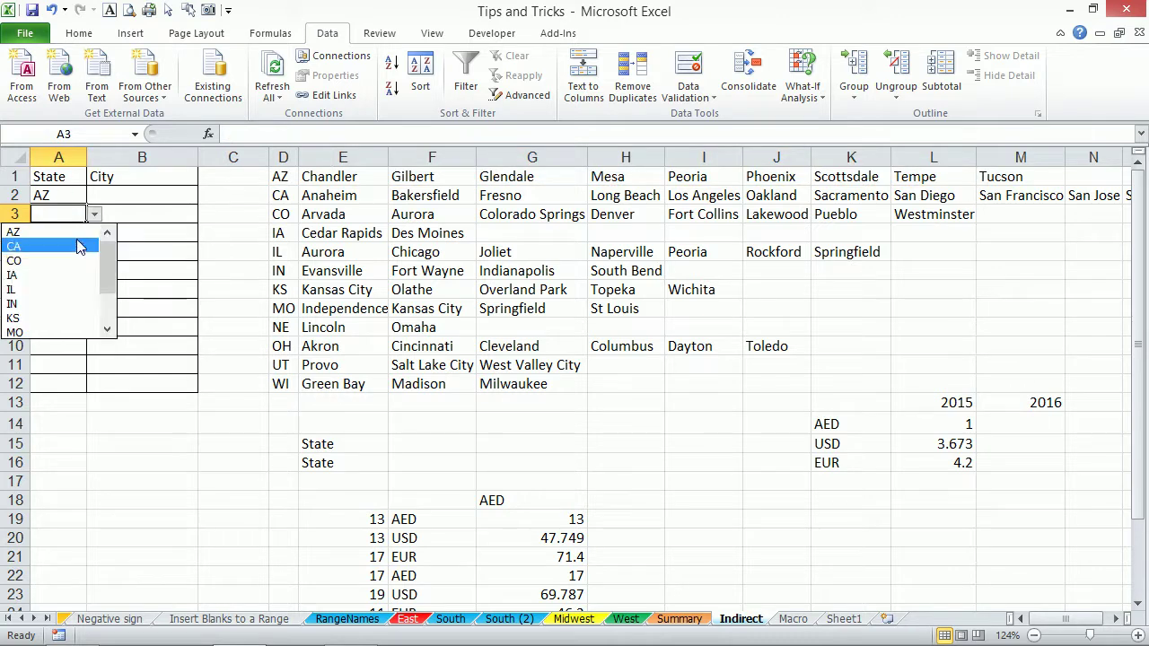
{"action": "left_click_drag", "start_coordinate": [100, 269], "coordinate": [103, 323]}
{"action": "left_click", "coordinate": [18, 332]}
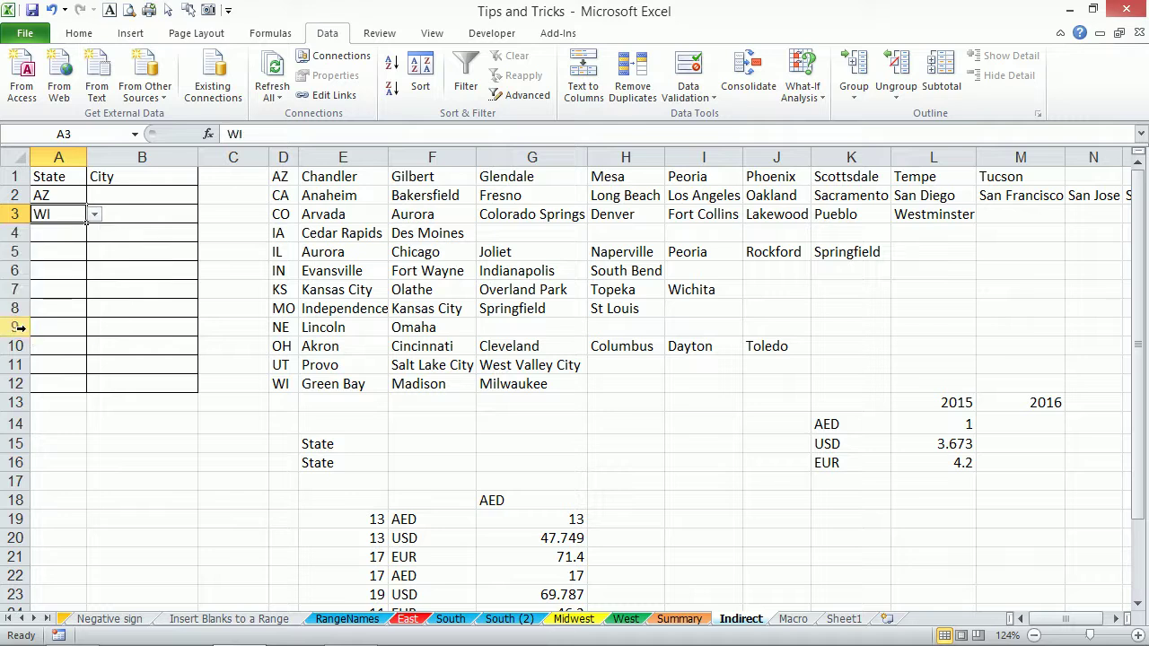
{"action": "left_click_drag", "start_coordinate": [325, 388], "coordinate": [530, 383]}
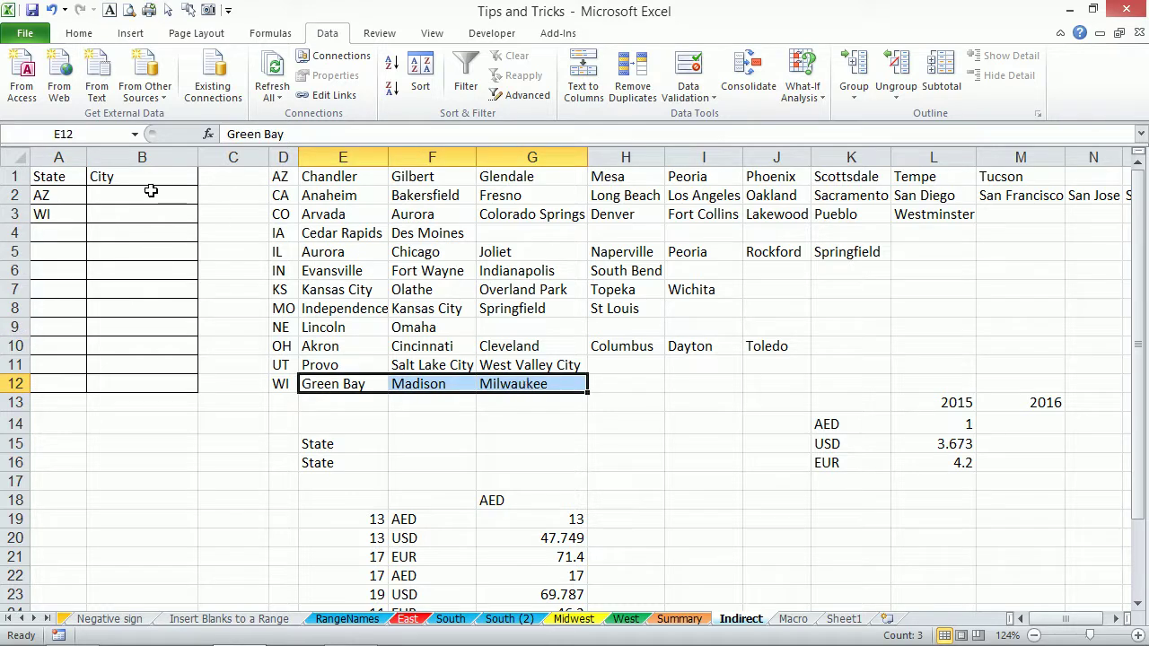
{"action": "left_click_drag", "start_coordinate": [151, 197], "coordinate": [151, 380]}
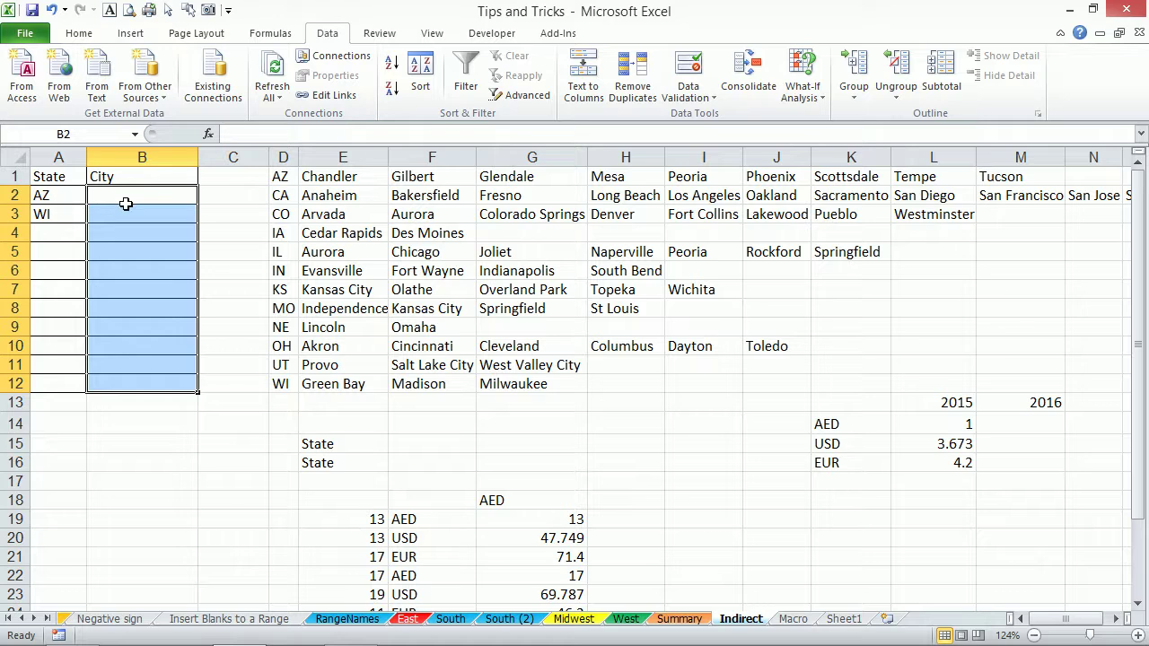
Restrict B2:B12 to a List validation whose source is =indirect($A2).
{"action": "key", "text": "alt+a"}
{"action": "key", "text": "v"}
{"action": "key", "text": "v"}
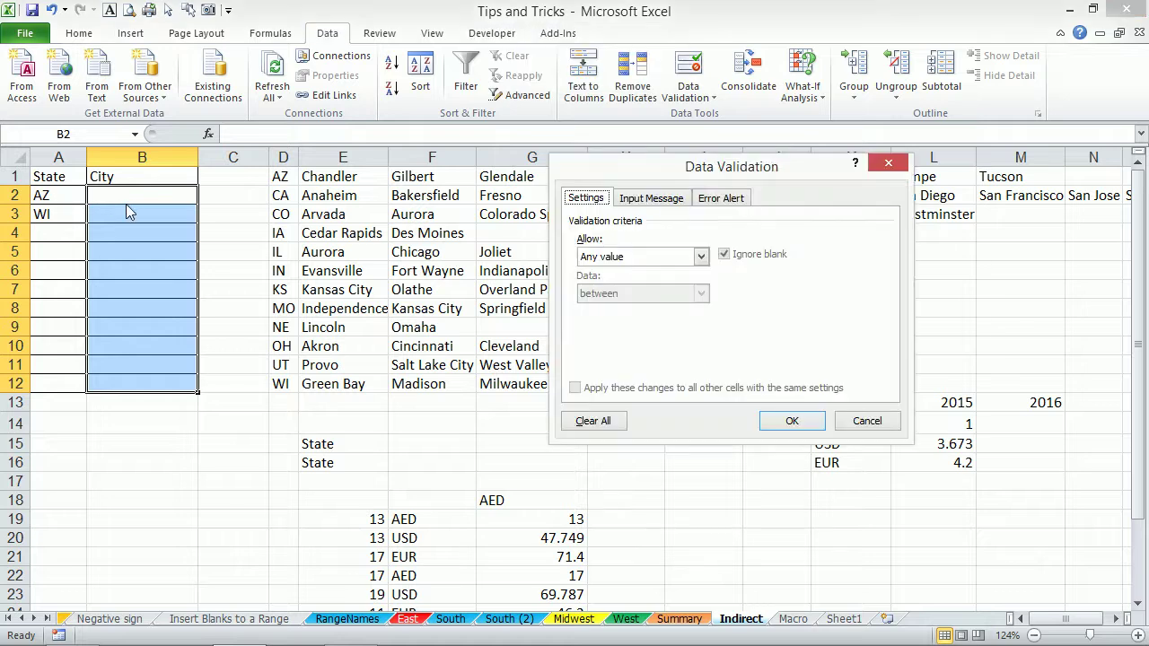
{"action": "left_click", "coordinate": [639, 257]}
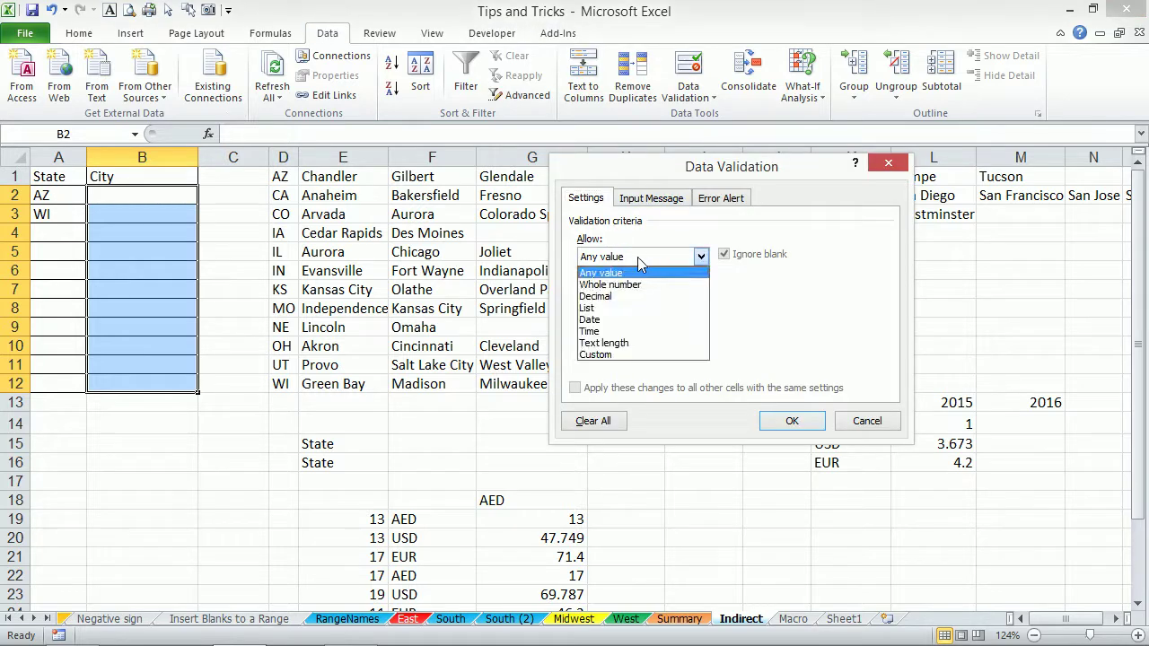
{"action": "left_click", "coordinate": [611, 307]}
{"action": "left_click", "coordinate": [612, 327]}
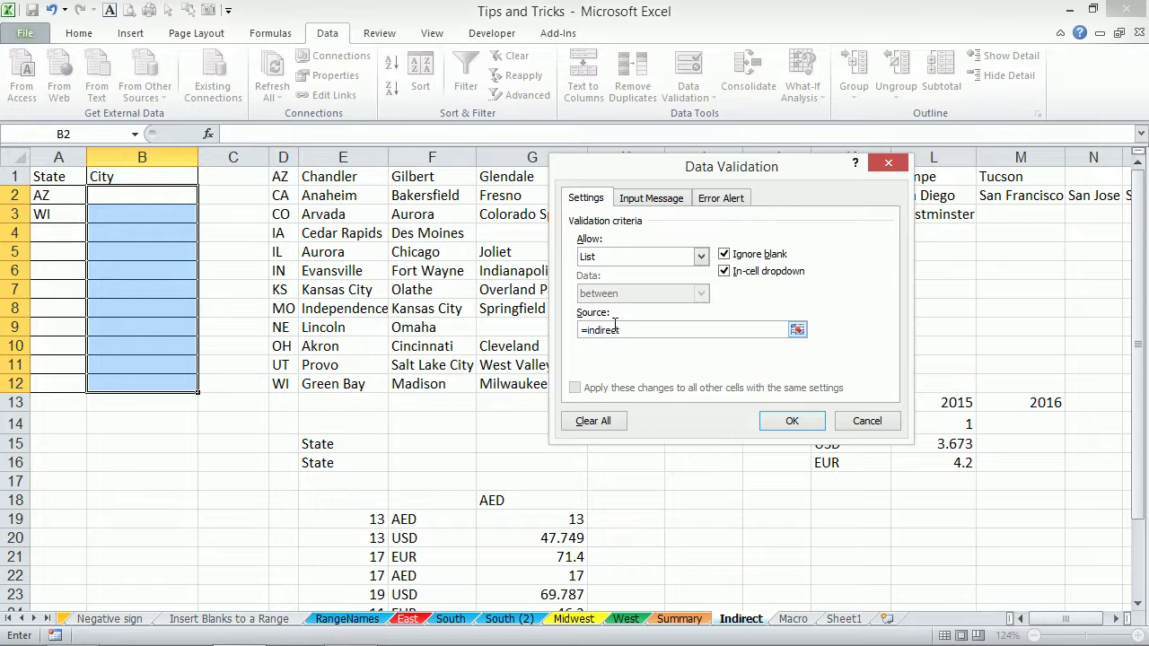
{"action": "type", "text": "=indirect($A2"}
{"action": "left_click", "coordinate": [789, 422]}
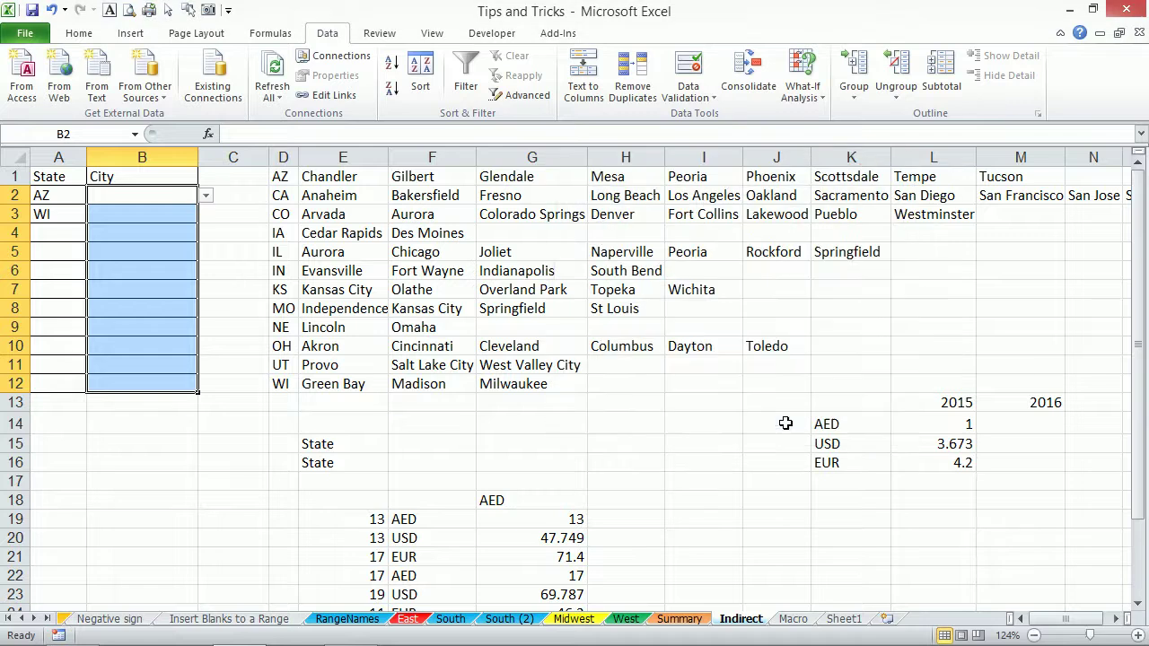
Check B2's city dropdown, which lists Arizona's cities, without choosing one.
{"action": "left_click", "coordinate": [75, 198]}
{"action": "left_click", "coordinate": [120, 194]}
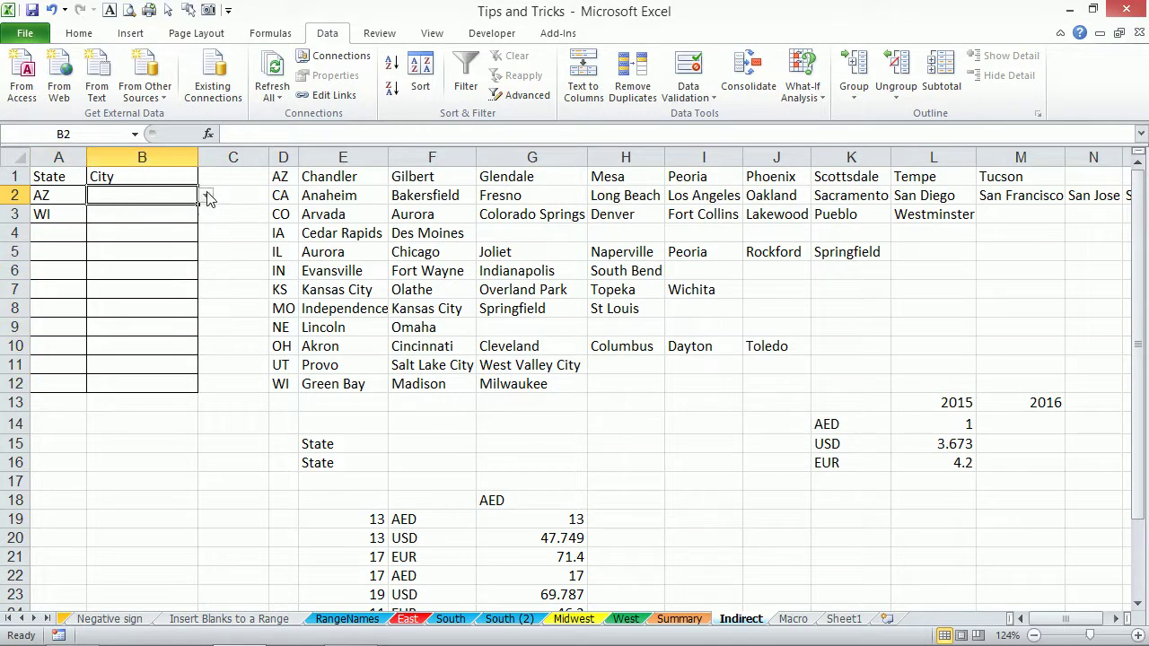
{"action": "left_click", "coordinate": [207, 195]}
{"action": "left_click_drag", "start_coordinate": [204, 274], "coordinate": [204, 241]}
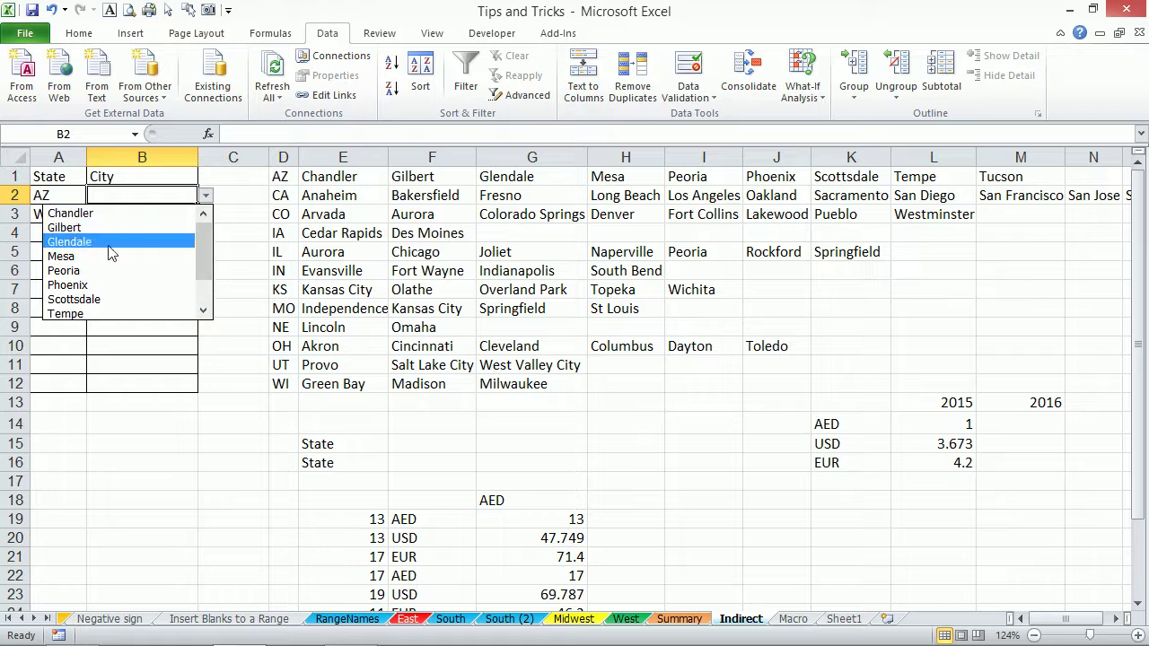
{"action": "key", "text": "Escape"}
Change A2 to UT and check that B2's dropdown now offers Utah cities.
{"action": "left_click", "coordinate": [74, 195]}
{"action": "left_click", "coordinate": [94, 195]}
{"action": "left_click_drag", "start_coordinate": [102, 253], "coordinate": [104, 289]}
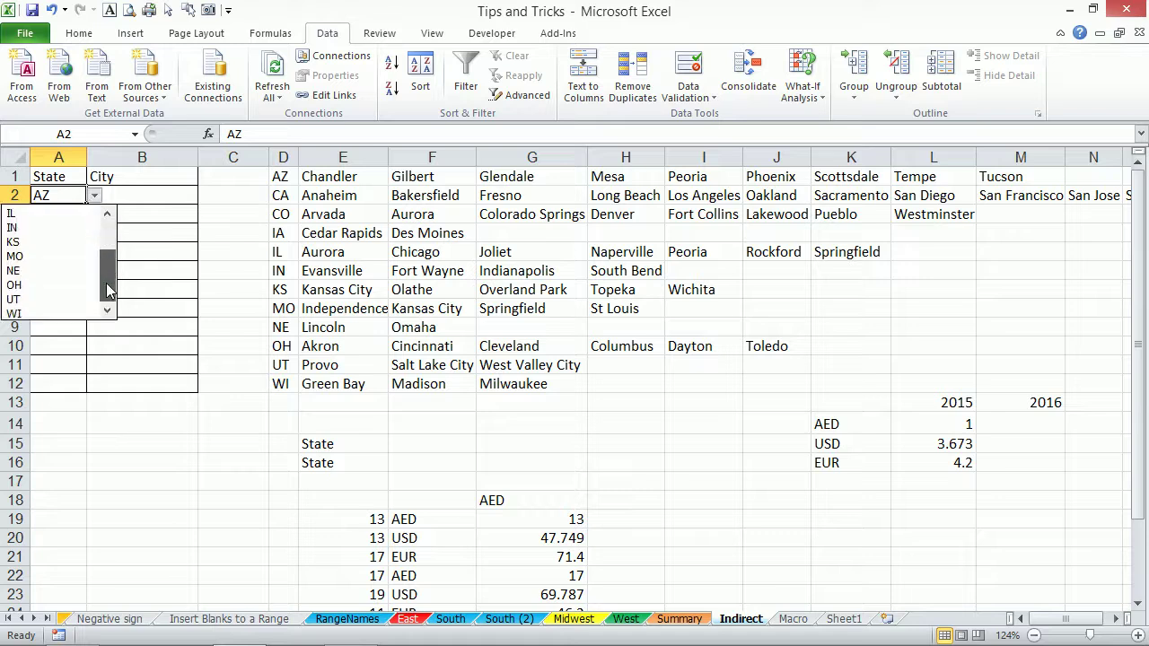
{"action": "left_click", "coordinate": [36, 298]}
{"action": "left_click", "coordinate": [148, 189]}
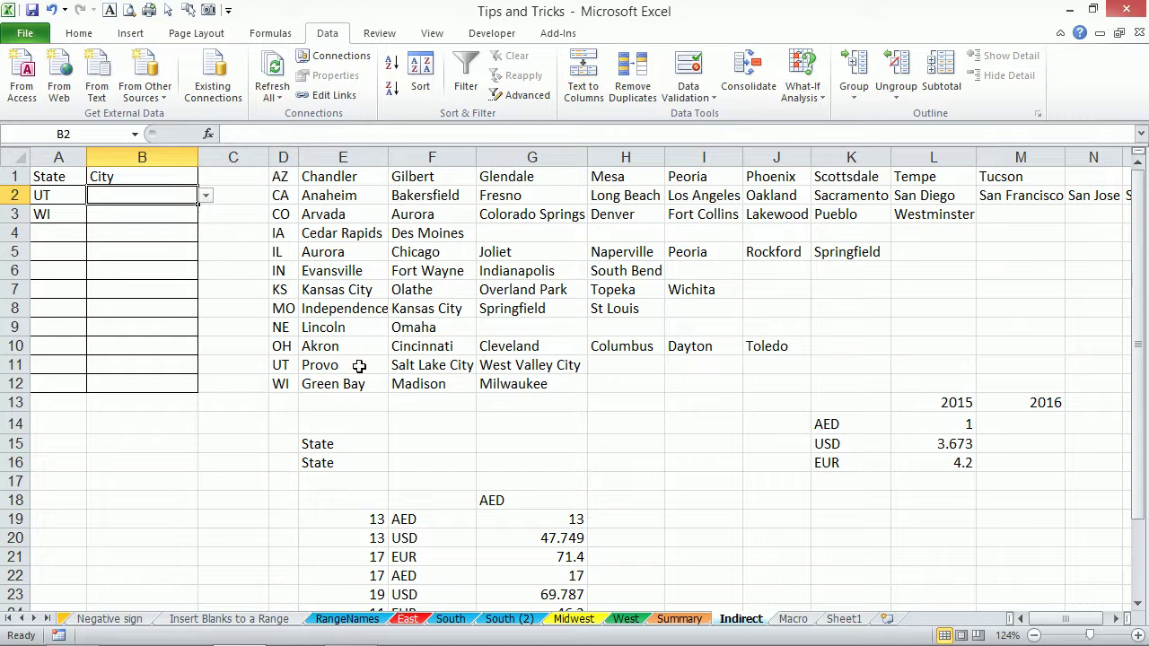
{"action": "left_click", "coordinate": [207, 195]}
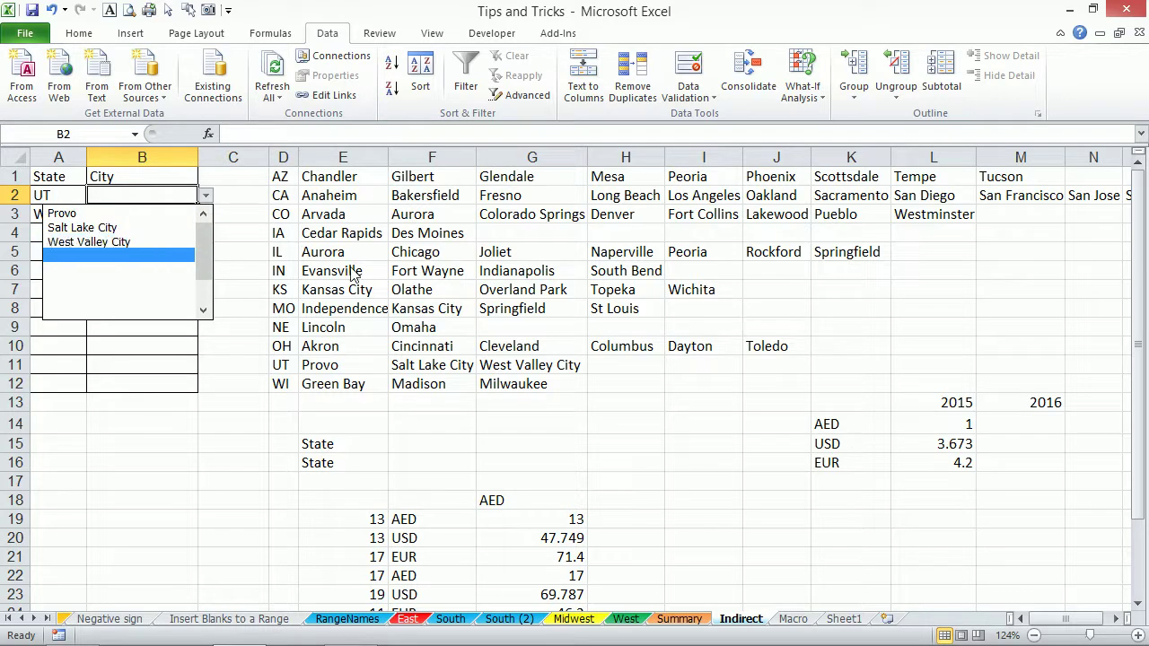
{"action": "left_click", "coordinate": [289, 266]}
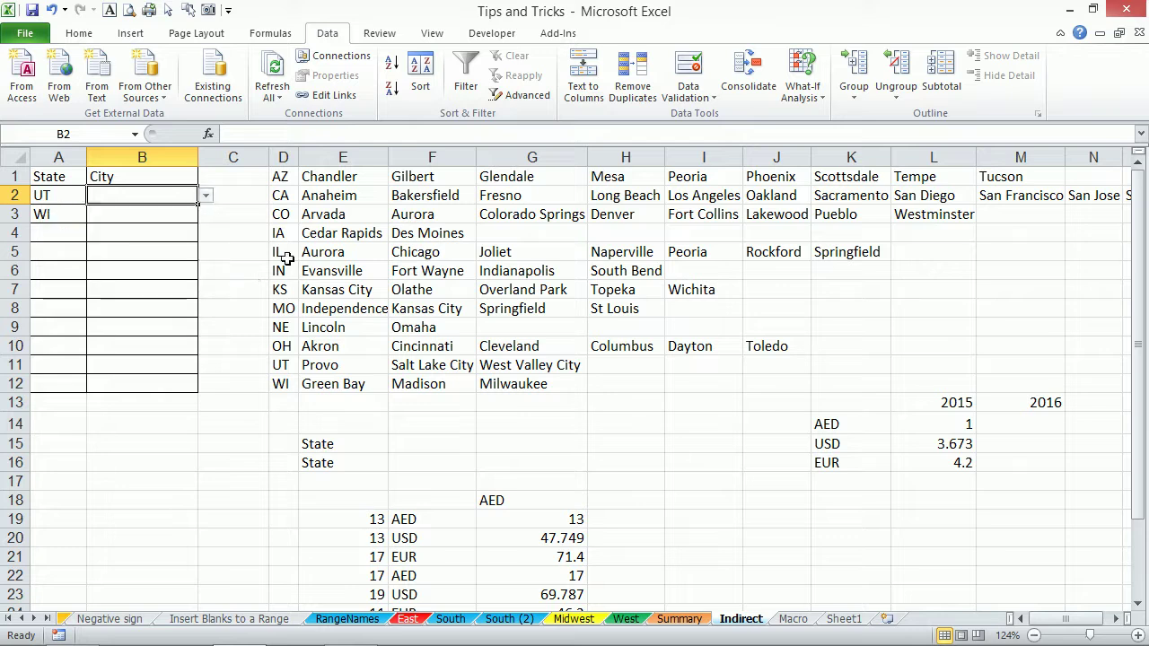
{"action": "left_click", "coordinate": [205, 195]}
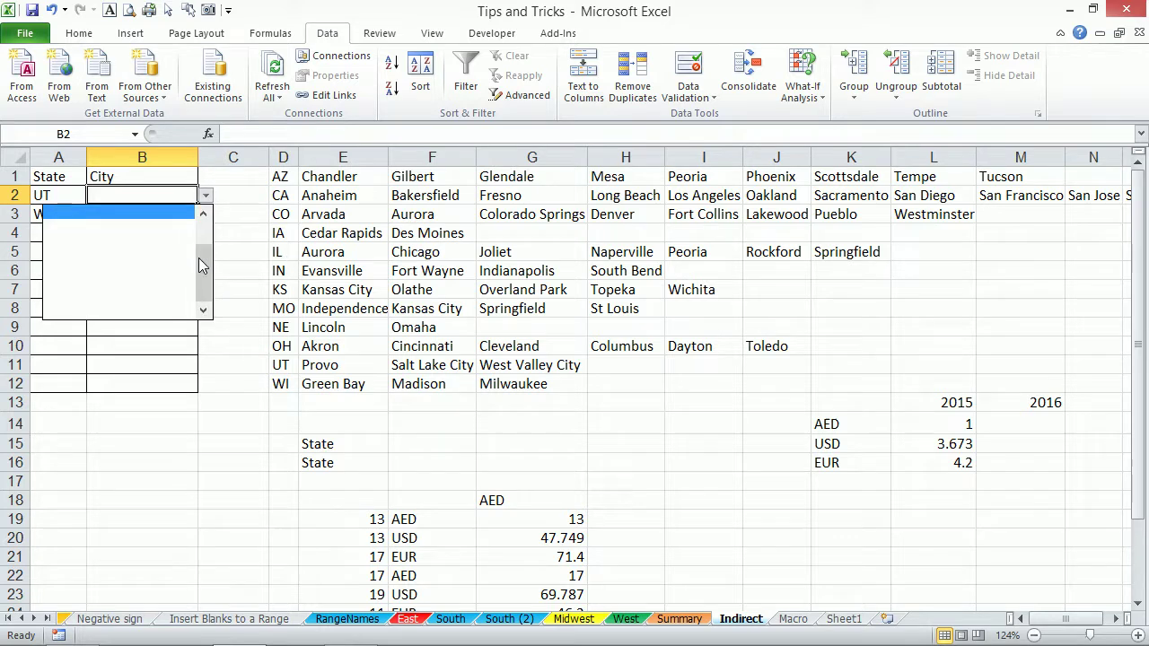
{"action": "left_click", "coordinate": [310, 235]}
Change A2 to IA and confirm B2 offers Cedar Rapids and Des Moines.
{"action": "left_click", "coordinate": [66, 199]}
{"action": "left_click", "coordinate": [94, 196]}
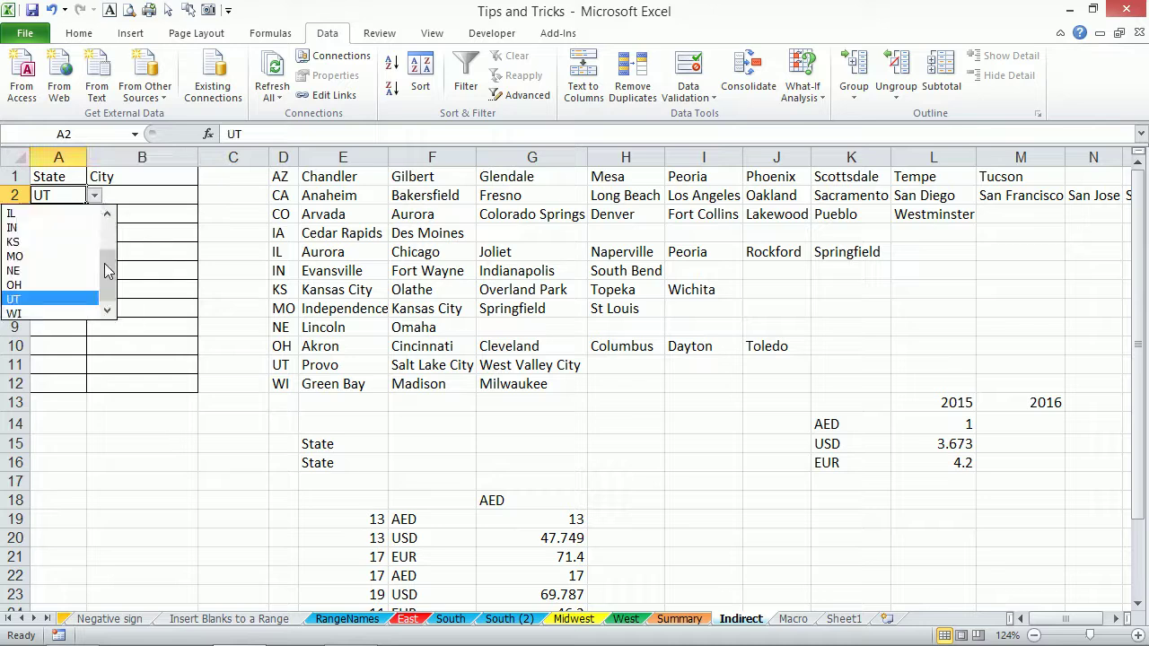
{"action": "left_click_drag", "start_coordinate": [107, 260], "coordinate": [107, 233]}
{"action": "left_click", "coordinate": [41, 257]}
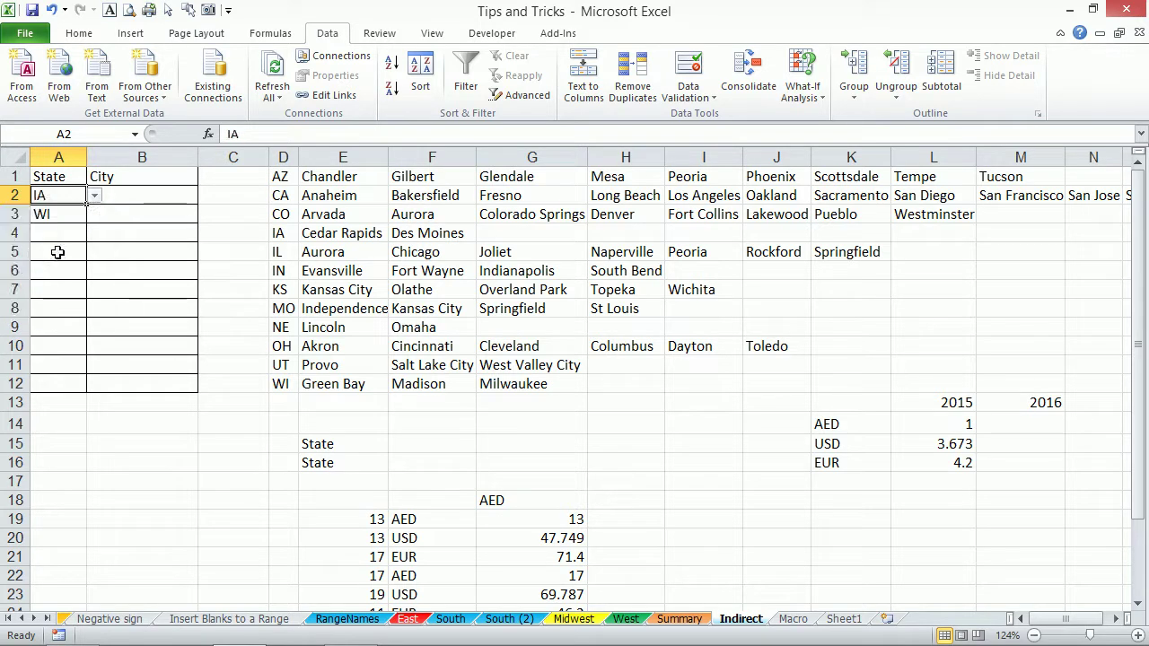
{"action": "left_click", "coordinate": [168, 196]}
{"action": "left_click", "coordinate": [205, 196]}
{"action": "left_click_drag", "start_coordinate": [205, 269], "coordinate": [203, 220]}
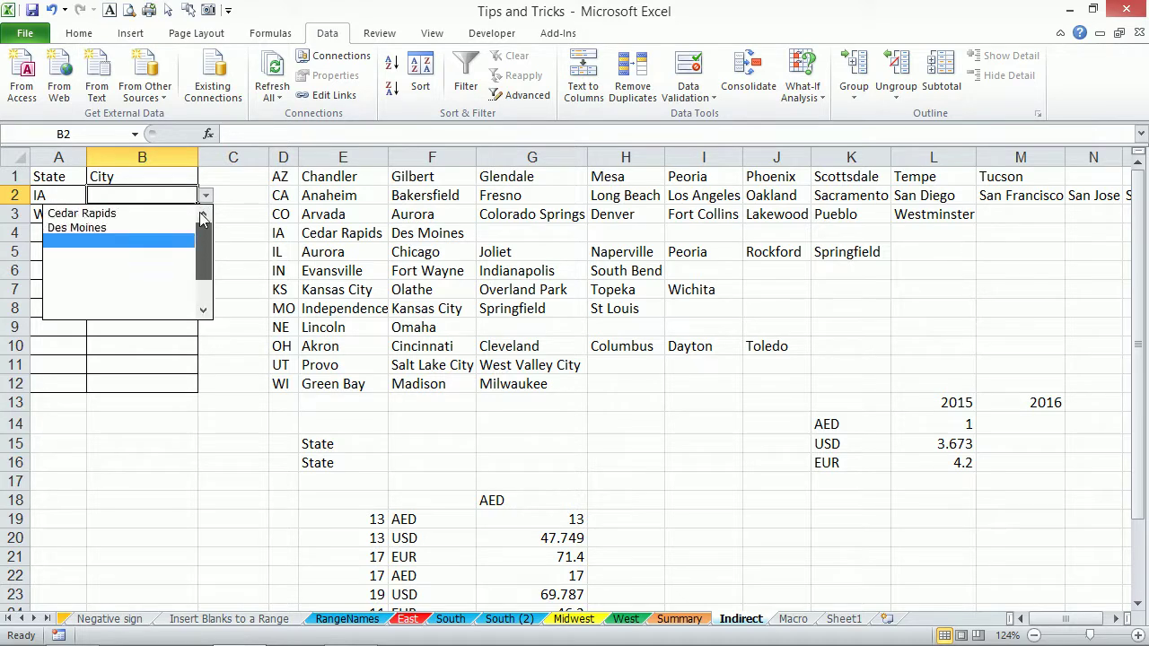
{"action": "left_click", "coordinate": [325, 181]}
{"action": "left_click", "coordinate": [334, 178]}
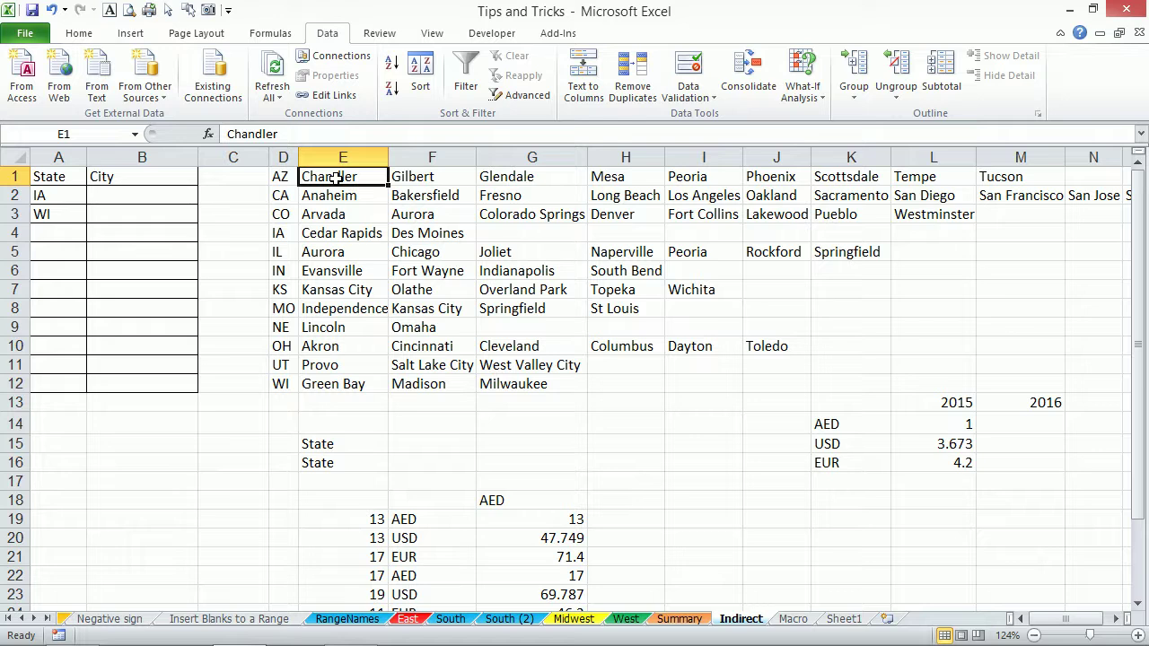
Clear the currency figures in K13:M18.
{"action": "key", "text": "ctrl+a"}
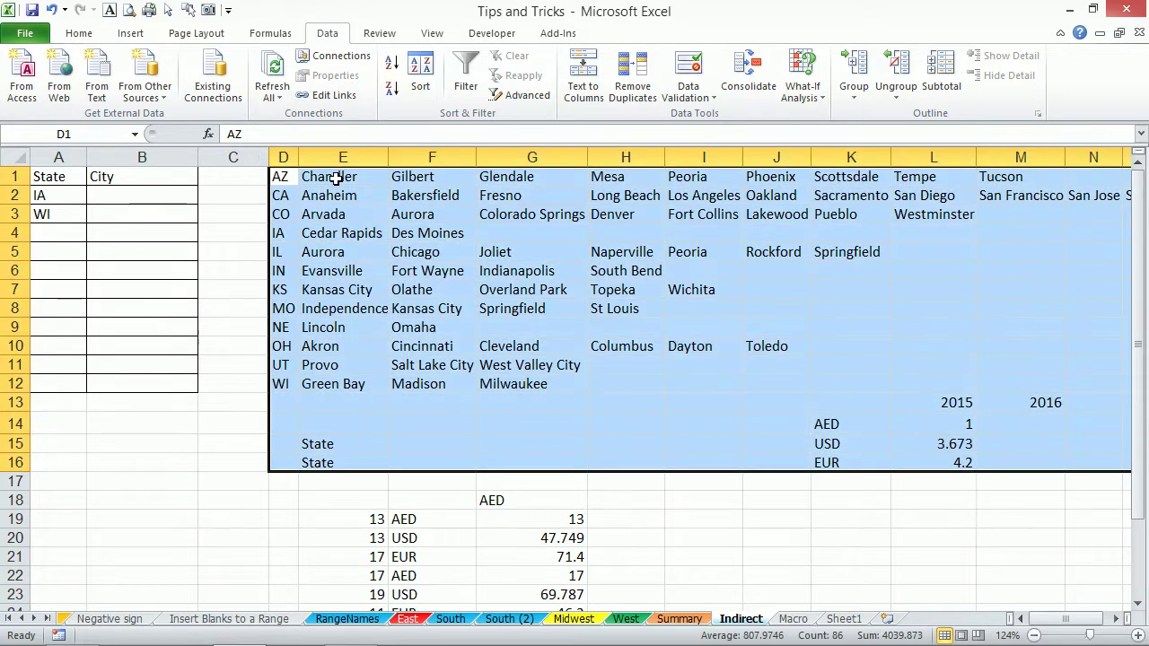
{"action": "key", "text": "shift+Up"}
{"action": "key", "text": "shift+Up"}
{"action": "key", "text": "shift+Up"}
{"action": "key", "text": "shift+Up"}
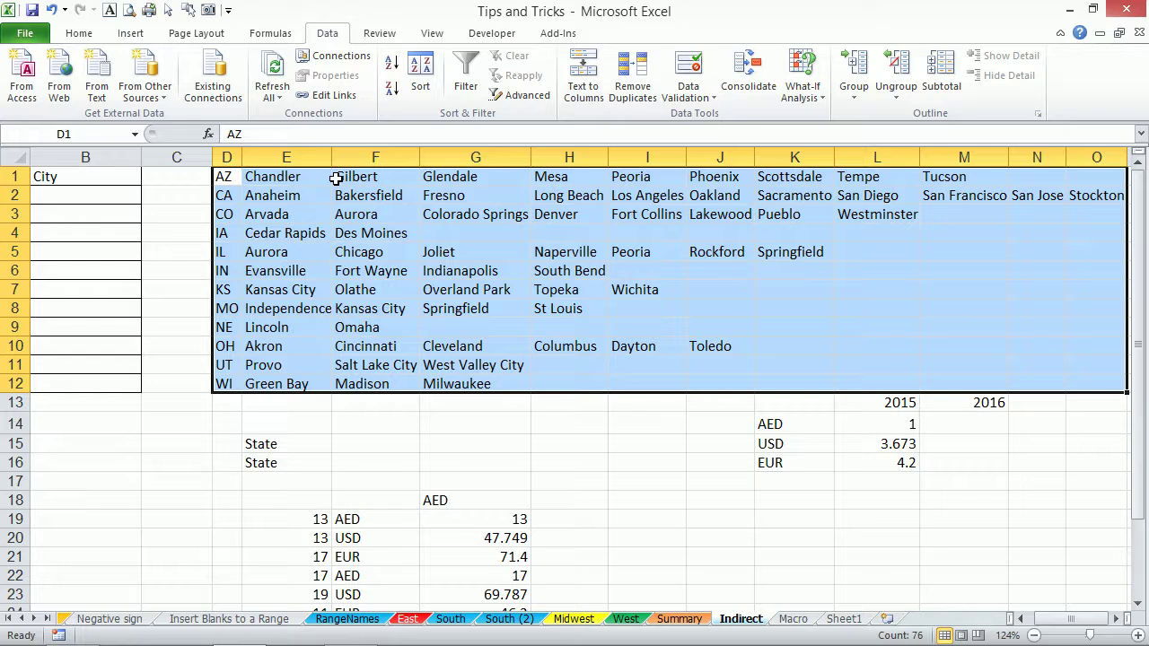
{"action": "left_click_drag", "start_coordinate": [781, 405], "coordinate": [985, 492]}
{"action": "key", "text": "Delete"}
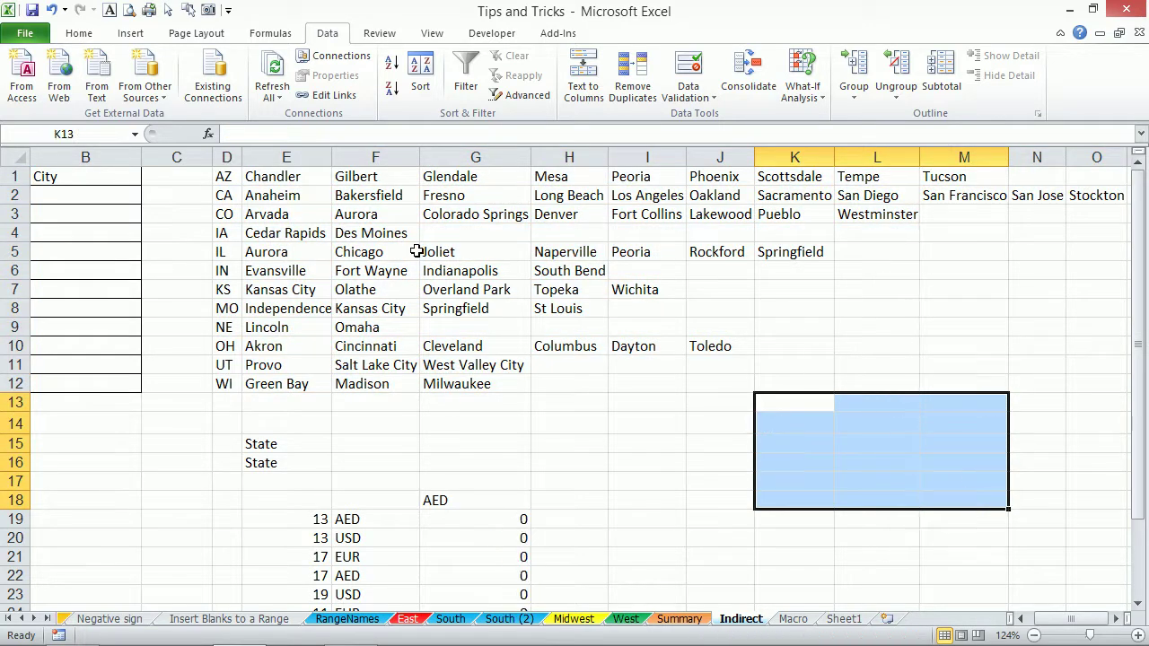
Select the blank cells in the city lists via Go To Special and delete them, shifting cells left.
{"action": "left_click", "coordinate": [416, 252]}
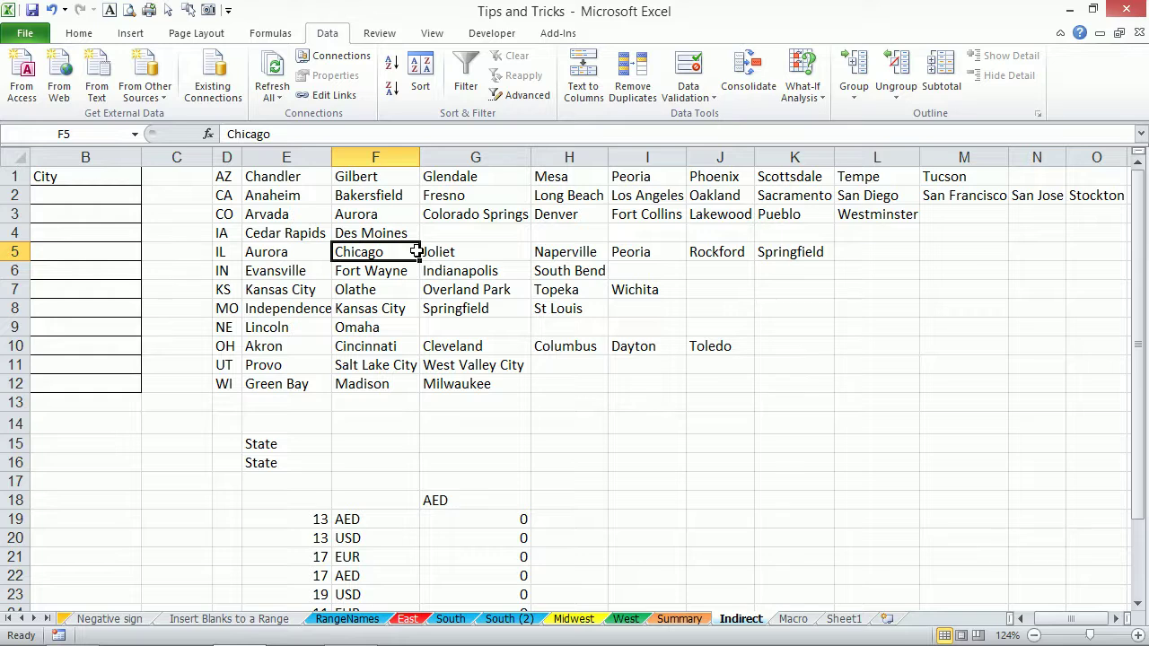
{"action": "key", "text": "ctrl+a"}
{"action": "key", "text": "F5"}
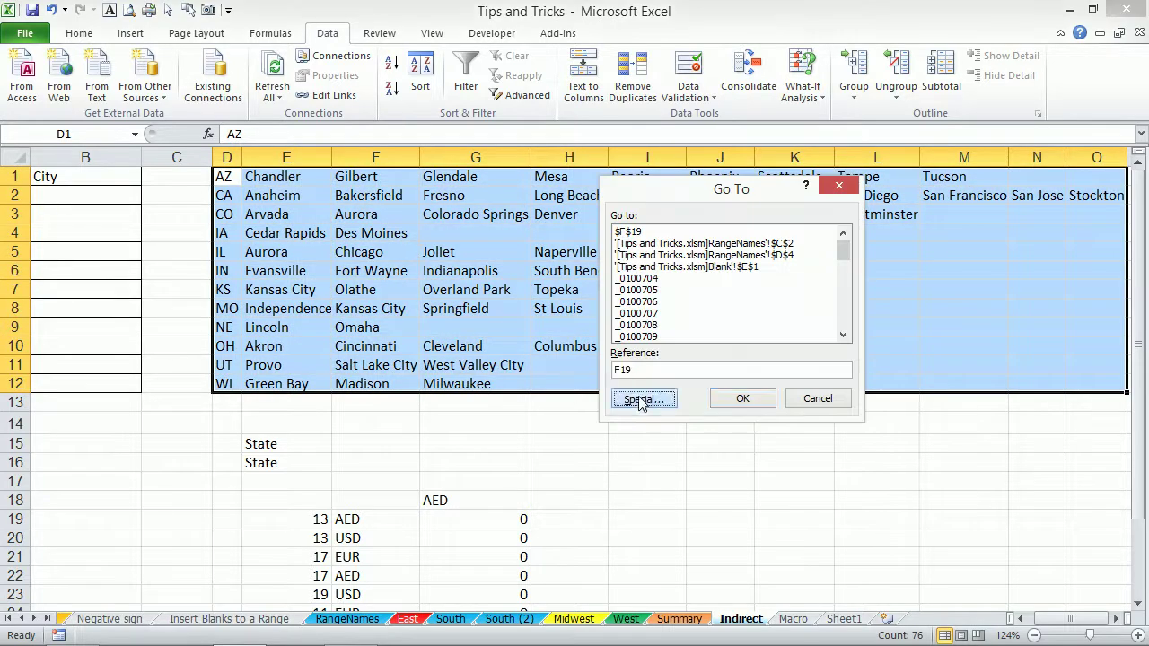
{"action": "left_click", "coordinate": [640, 400]}
{"action": "left_click", "coordinate": [620, 326]}
{"action": "left_click", "coordinate": [745, 424]}
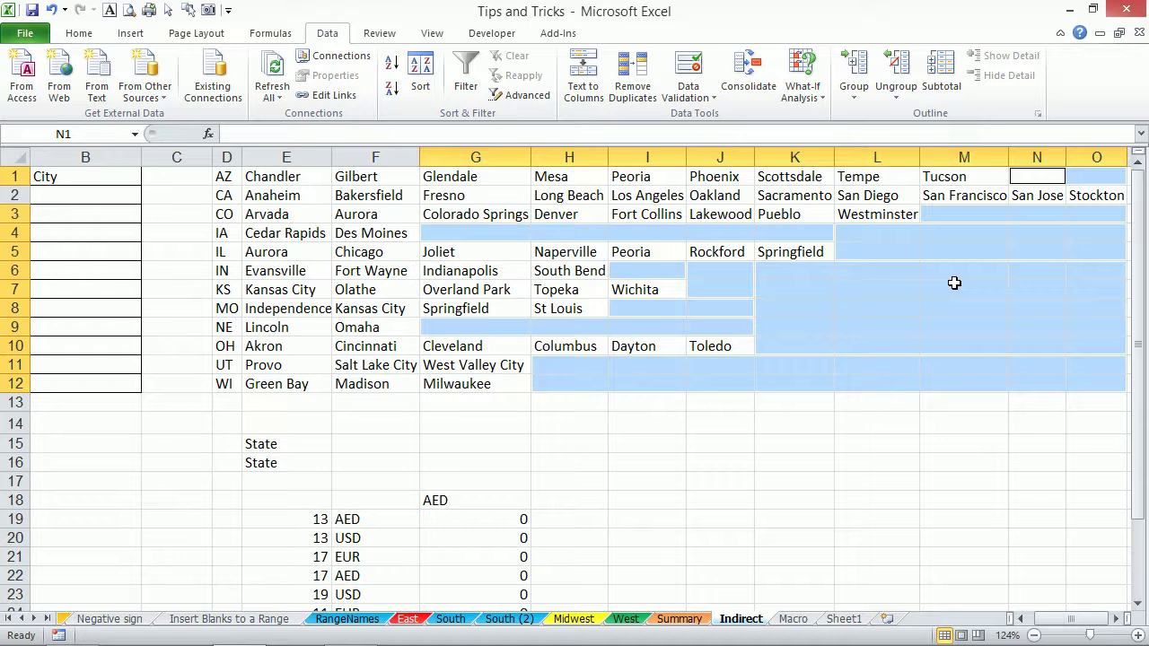
{"action": "key", "text": "ctrl+minus"}
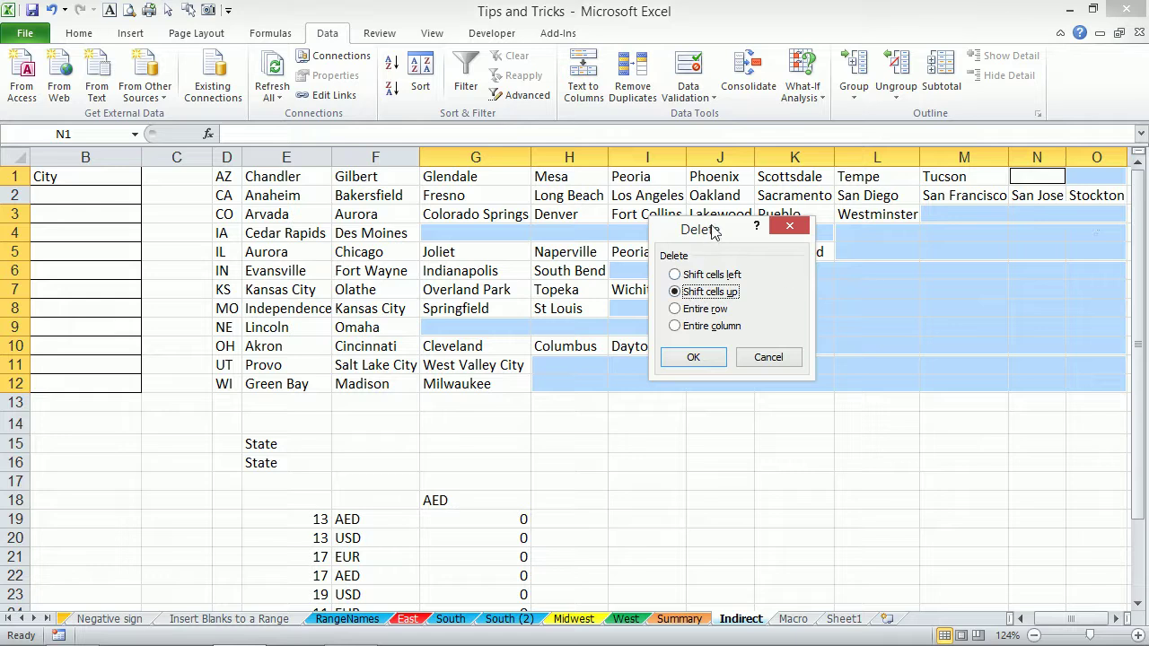
{"action": "left_click_drag", "start_coordinate": [725, 235], "coordinate": [863, 253]}
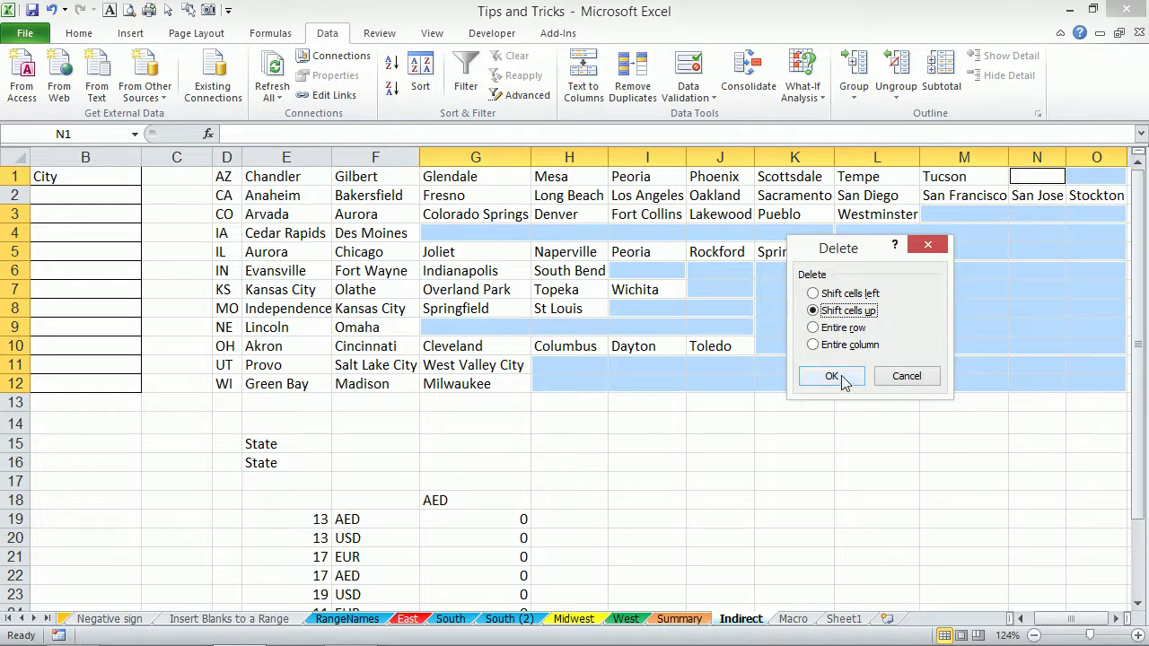
{"action": "left_click", "coordinate": [814, 293]}
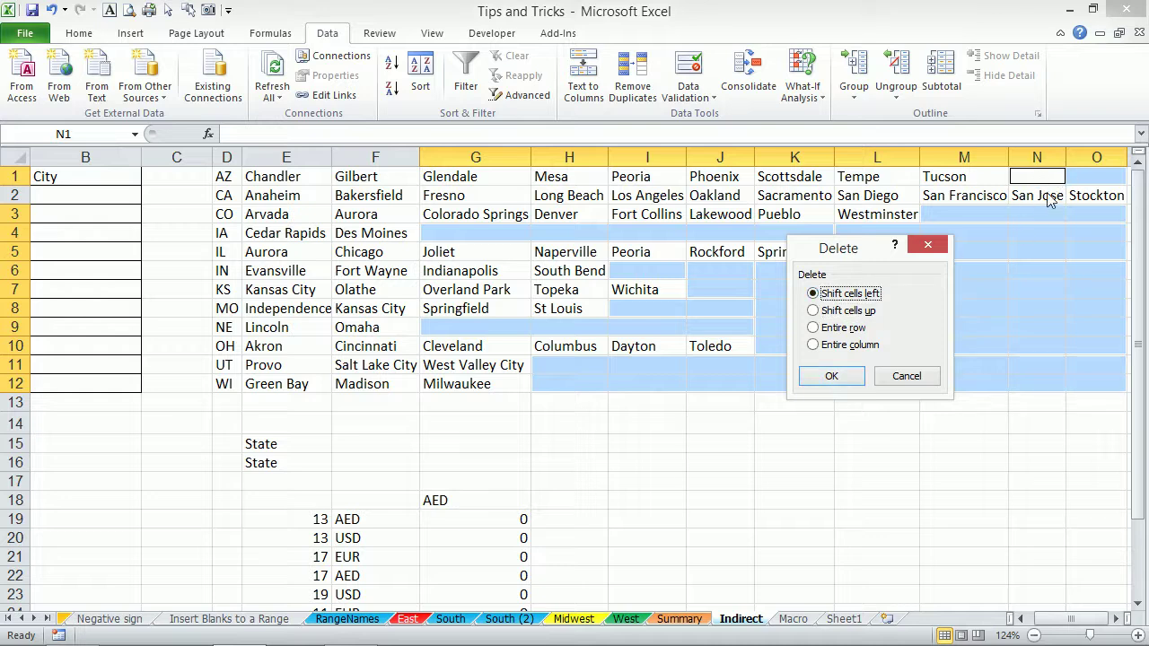
{"action": "left_click", "coordinate": [813, 378]}
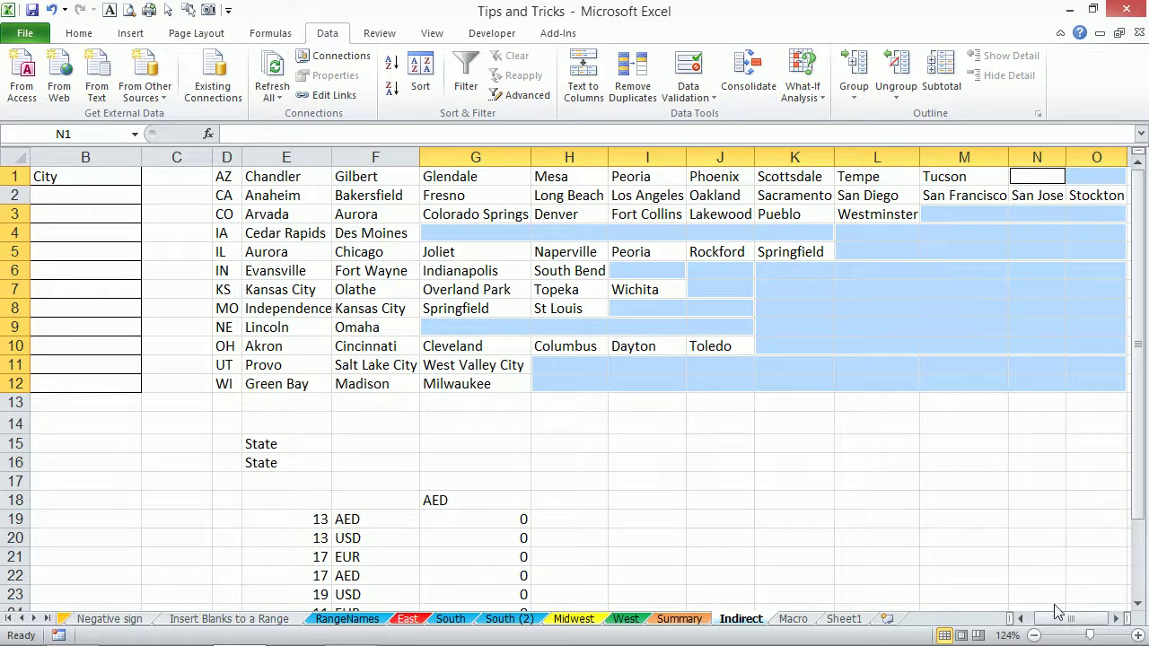
{"action": "left_click", "coordinate": [1022, 619]}
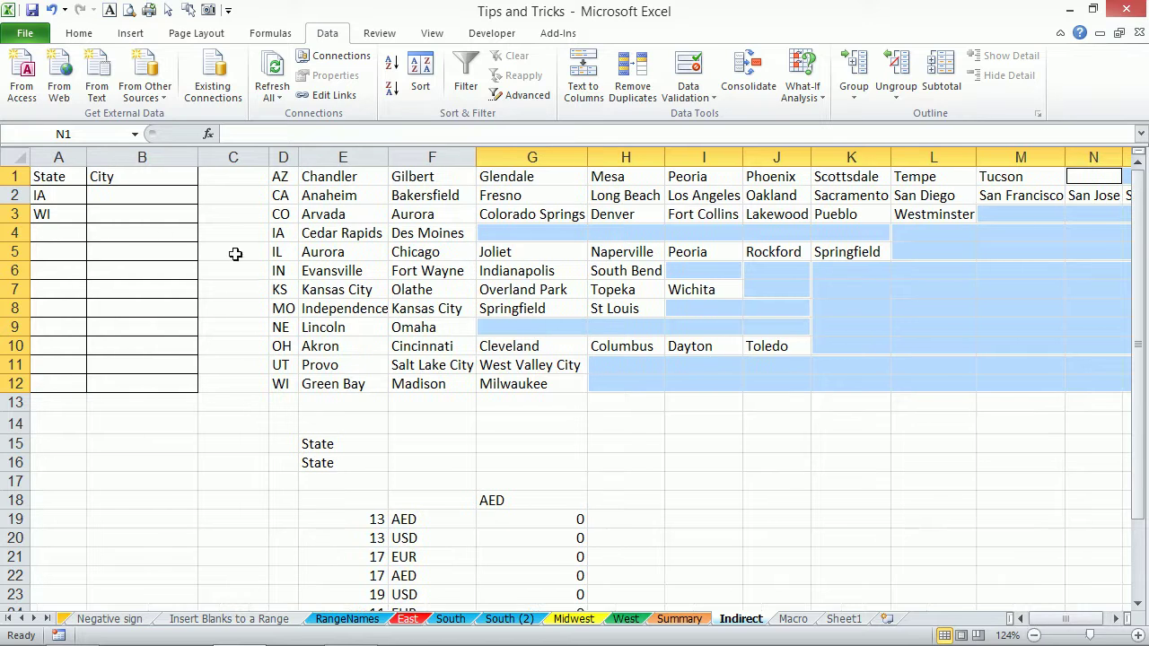
Set B2 to Des Moines, then A3 to AZ and B3 to Tempe.
{"action": "left_click", "coordinate": [158, 197]}
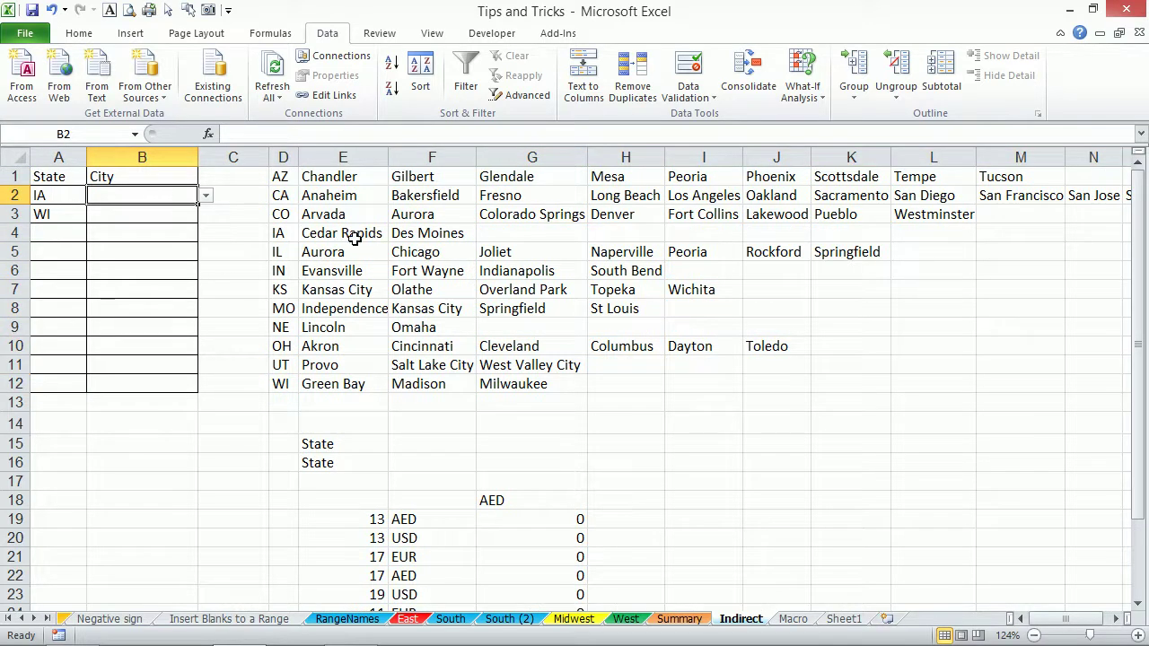
{"action": "left_click", "coordinate": [206, 195]}
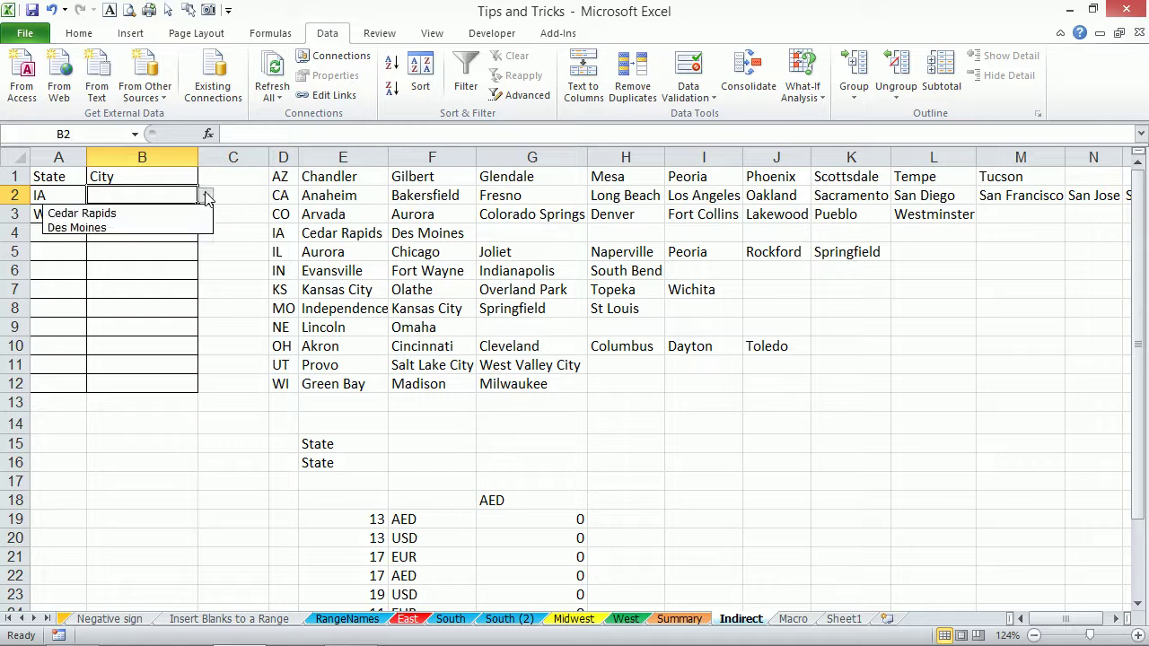
{"action": "left_click", "coordinate": [168, 228]}
{"action": "left_click", "coordinate": [71, 213]}
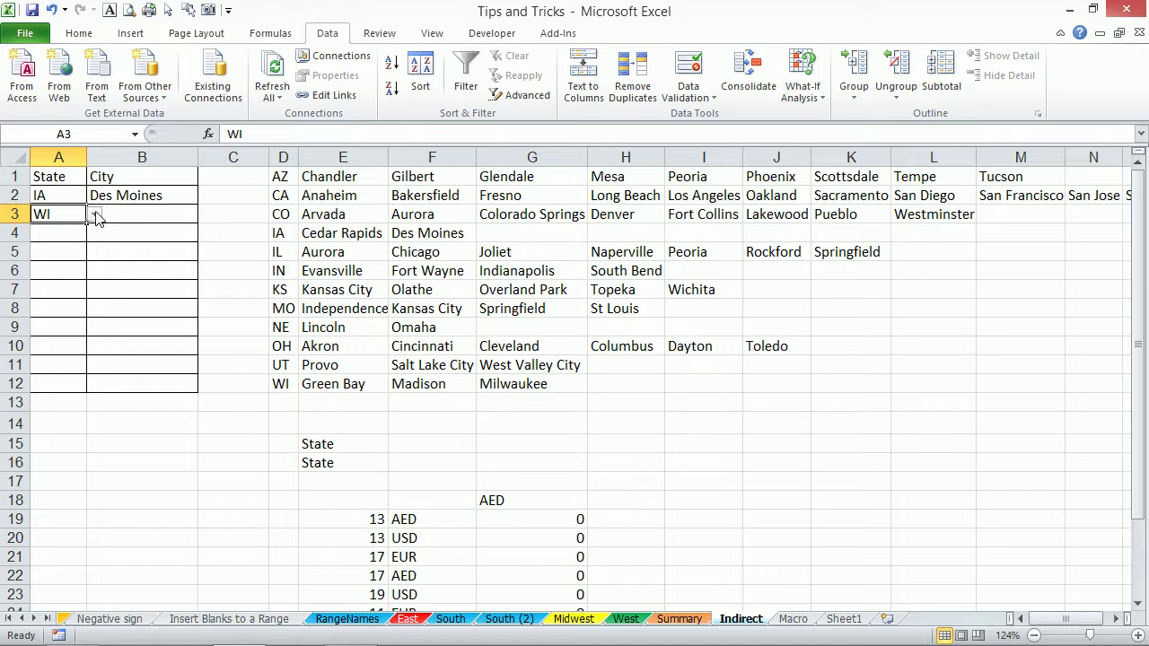
{"action": "left_click", "coordinate": [95, 215]}
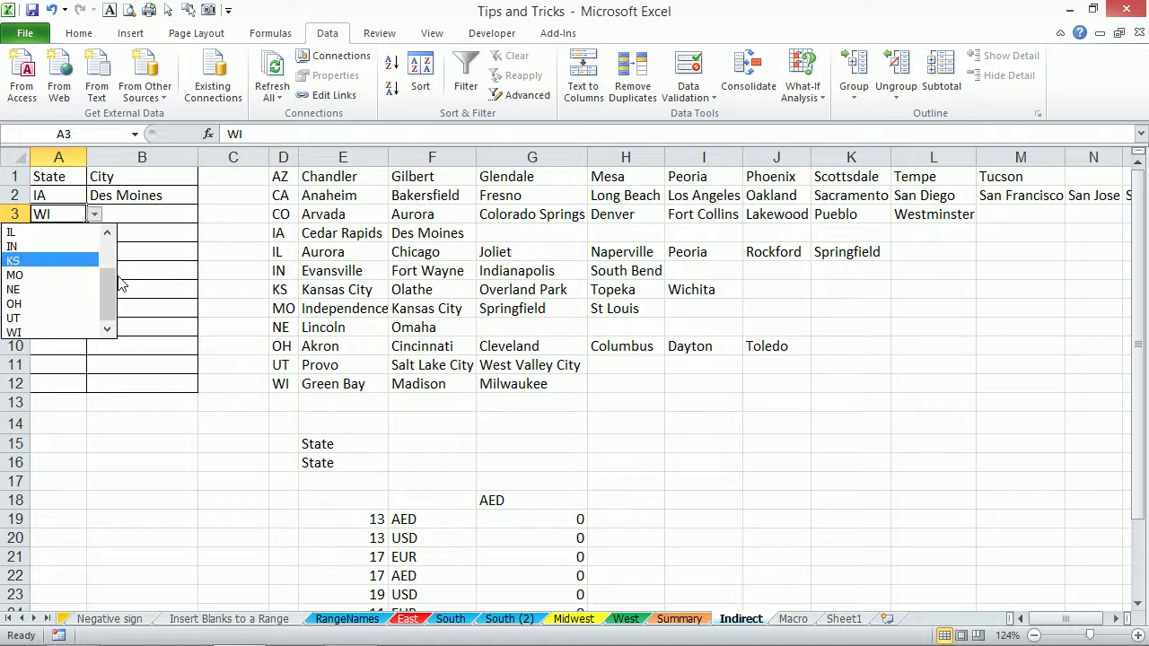
{"action": "scroll", "coordinate": [90, 269], "scroll_direction": "up", "scroll_amount": 2}
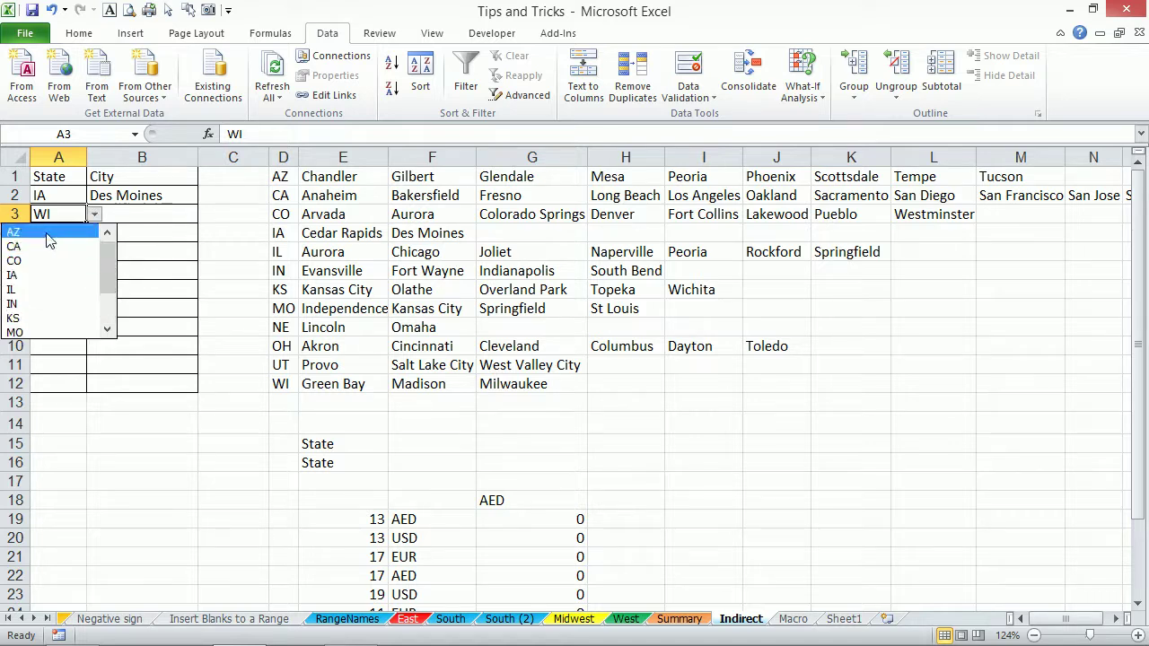
{"action": "left_click", "coordinate": [50, 233]}
{"action": "left_click", "coordinate": [166, 213]}
{"action": "left_click", "coordinate": [206, 216]}
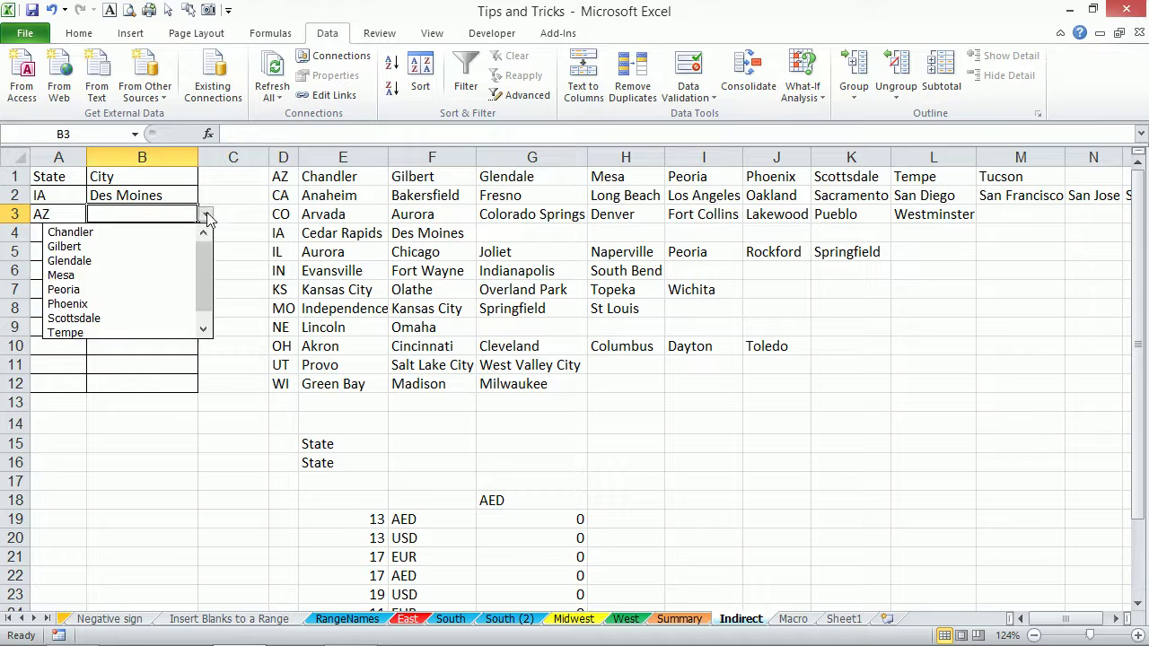
{"action": "left_click_drag", "start_coordinate": [205, 290], "coordinate": [204, 323]}
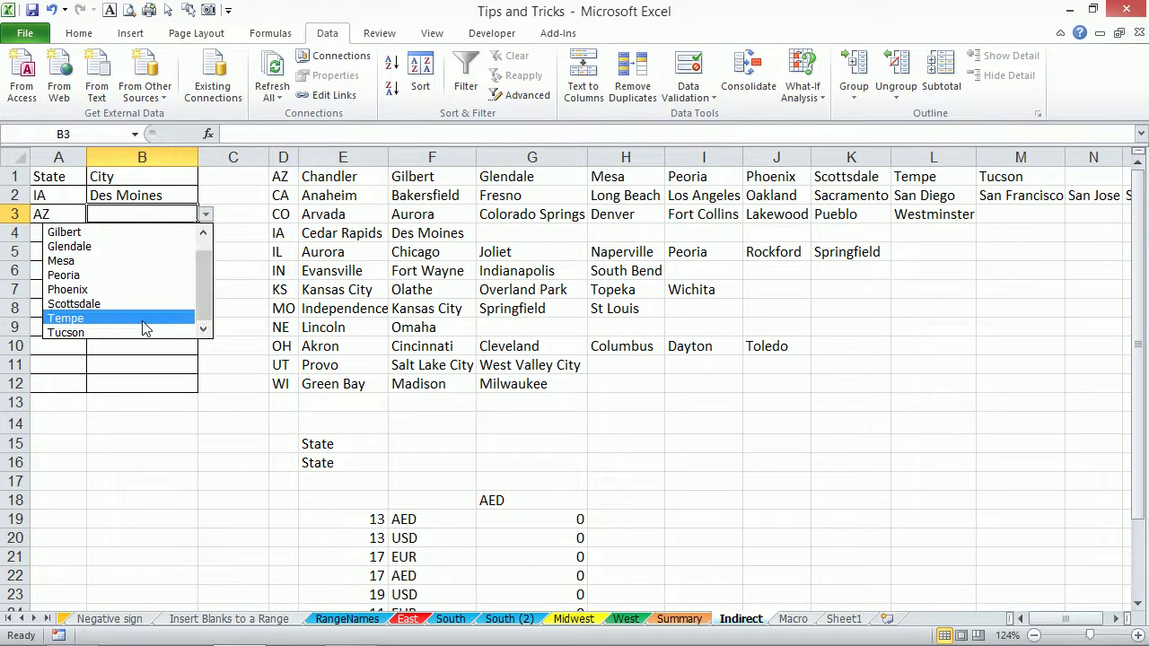
{"action": "left_click", "coordinate": [144, 319]}
Set A4 to NE and B4 to Lincoln, then go to the Macro sheet.
{"action": "left_click", "coordinate": [44, 232]}
{"action": "left_click", "coordinate": [95, 235]}
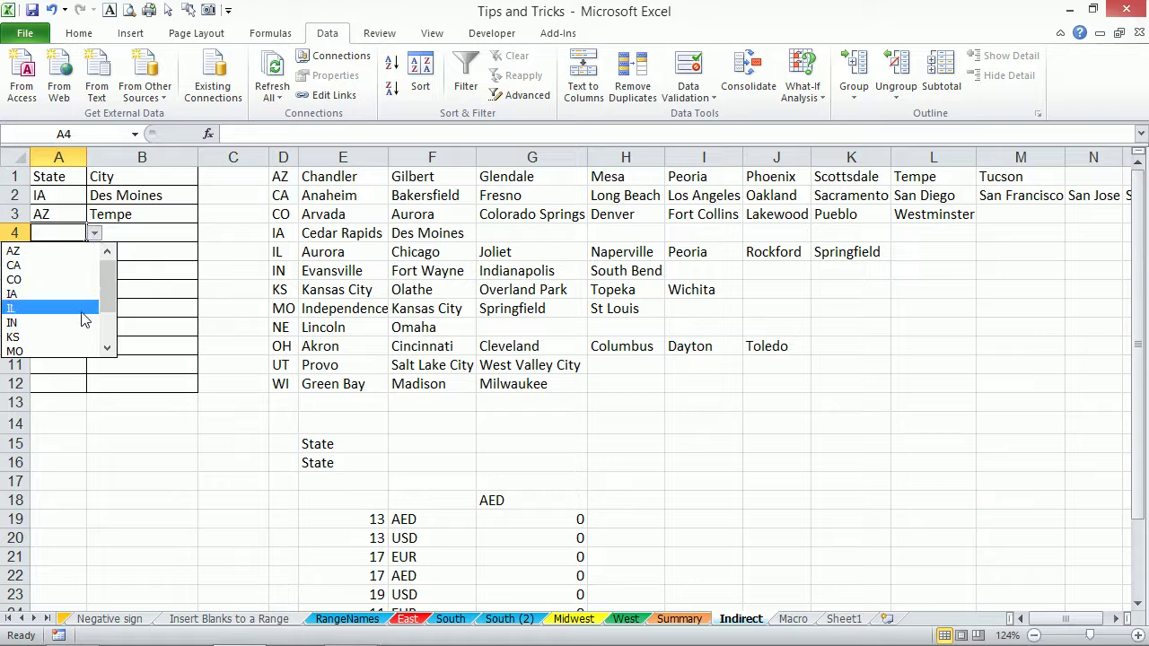
{"action": "left_click_drag", "start_coordinate": [107, 278], "coordinate": [101, 314]}
{"action": "left_click", "coordinate": [27, 322]}
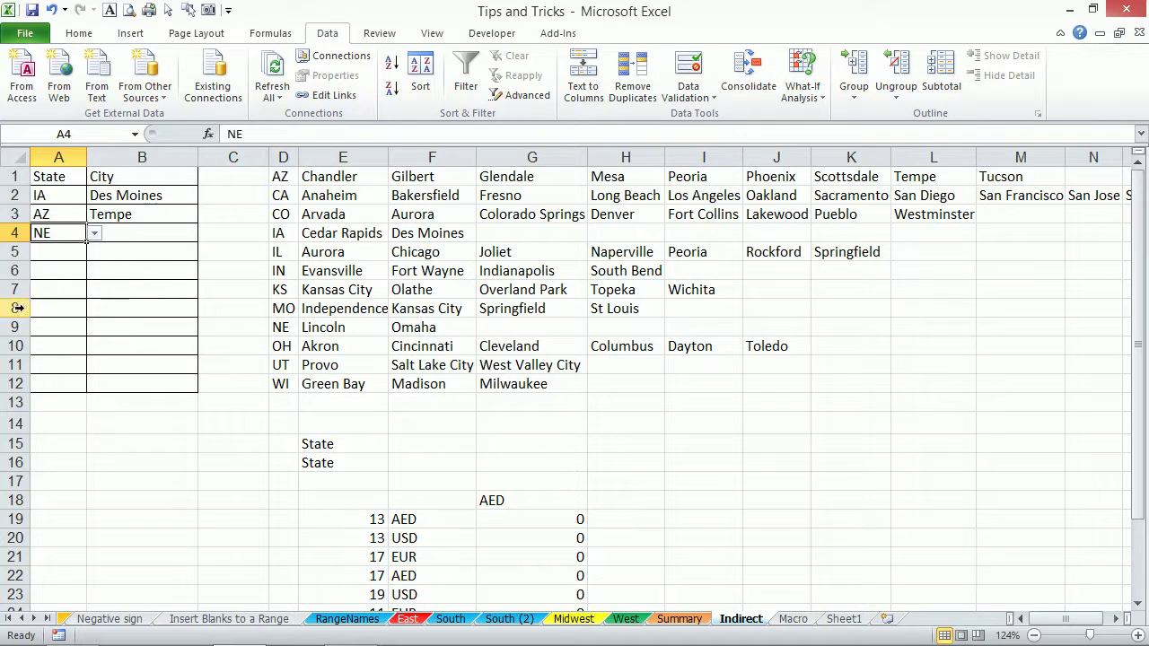
{"action": "left_click", "coordinate": [184, 232]}
{"action": "left_click", "coordinate": [206, 232]}
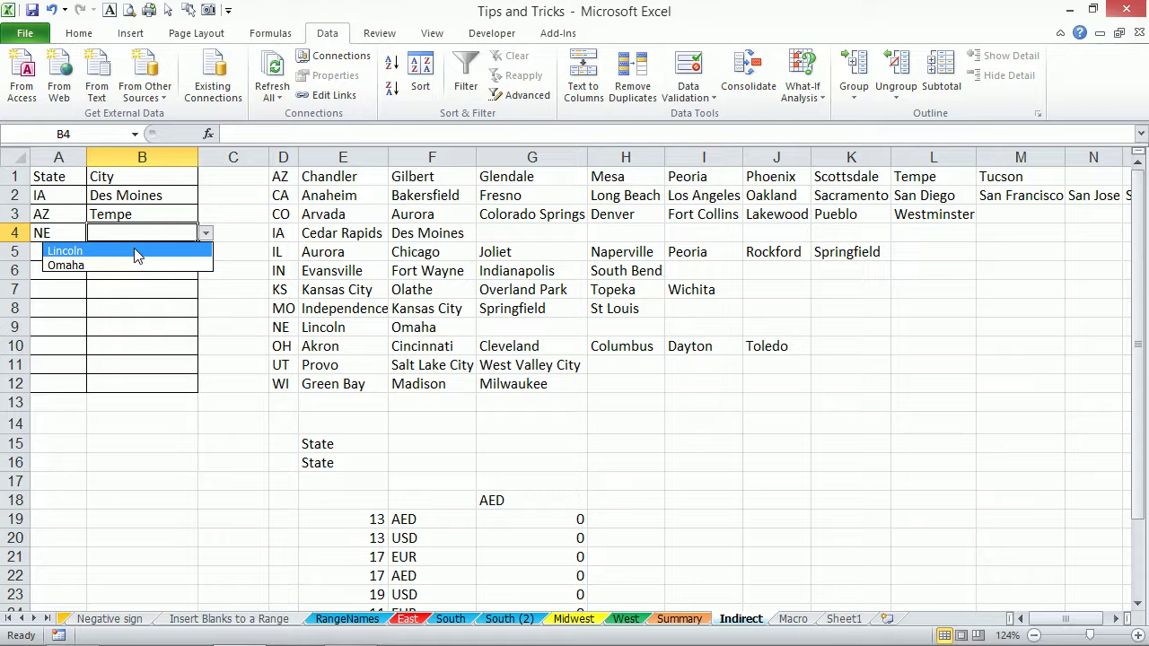
{"action": "left_click", "coordinate": [188, 256]}
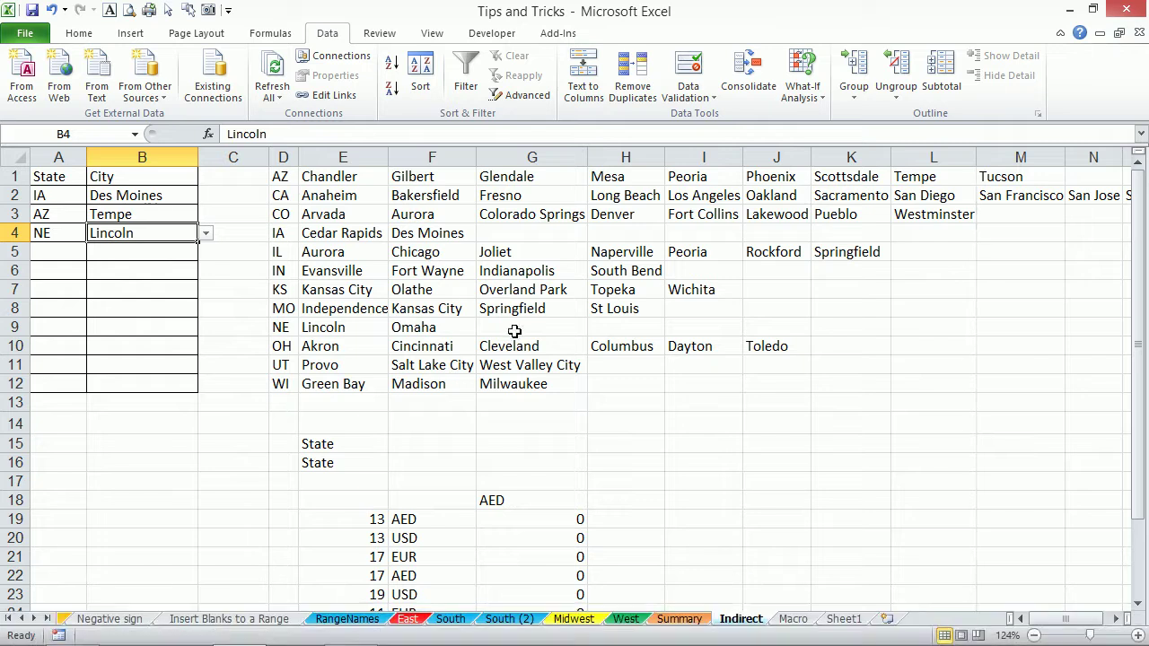
{"action": "left_click", "coordinate": [386, 272]}
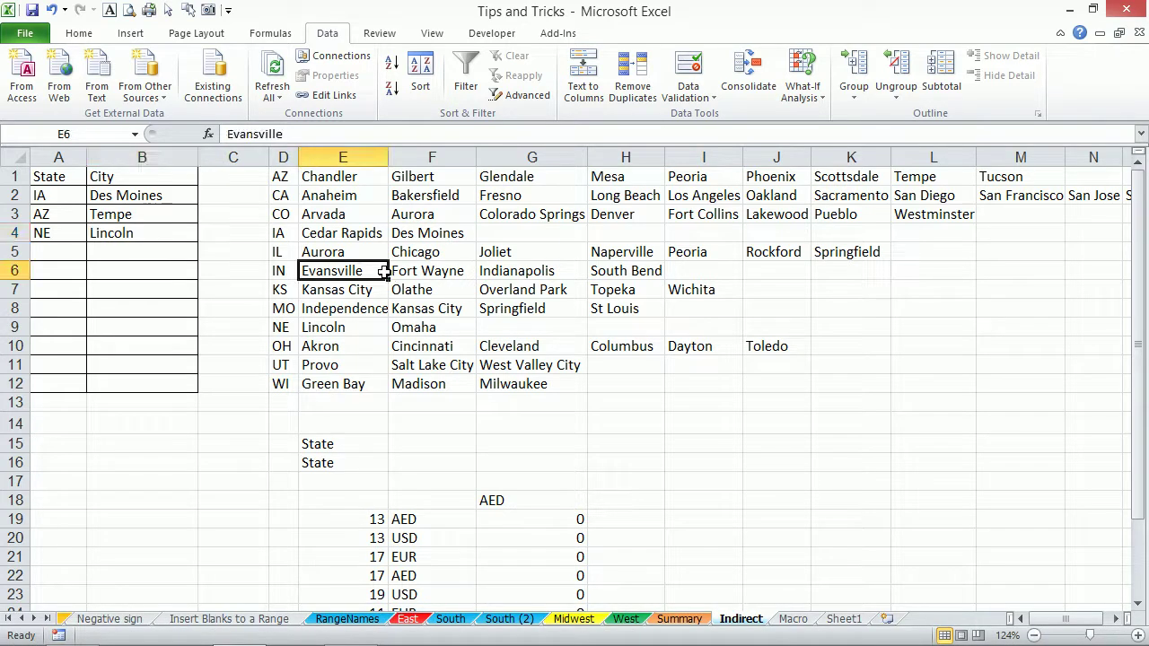
{"action": "left_click", "coordinate": [795, 620]}
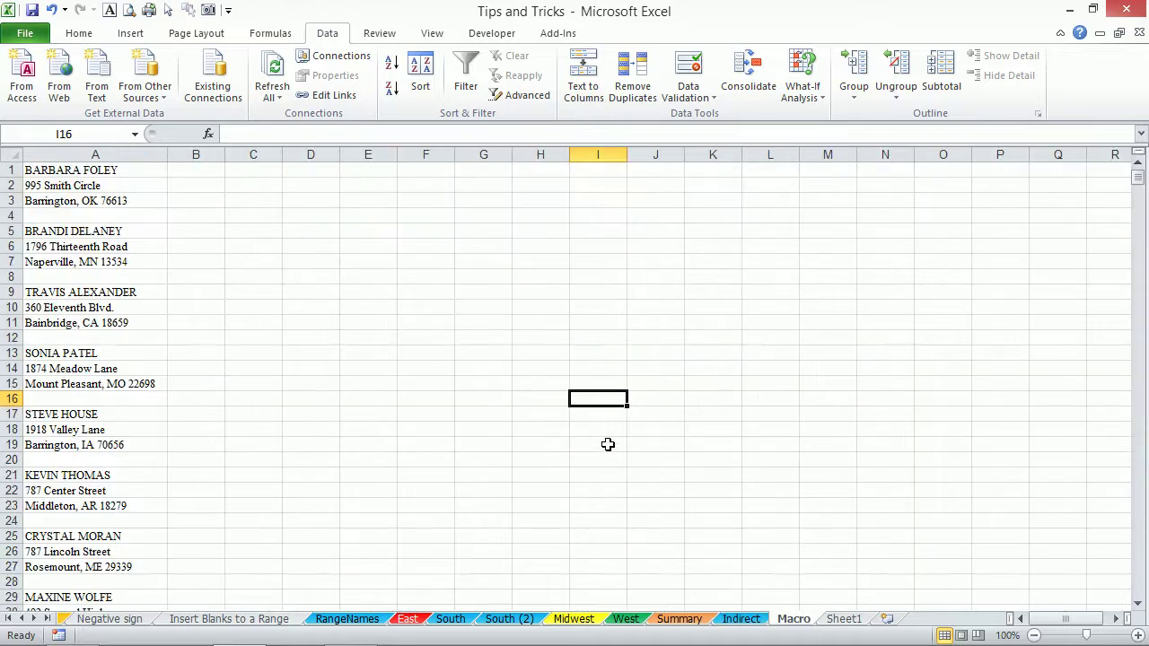